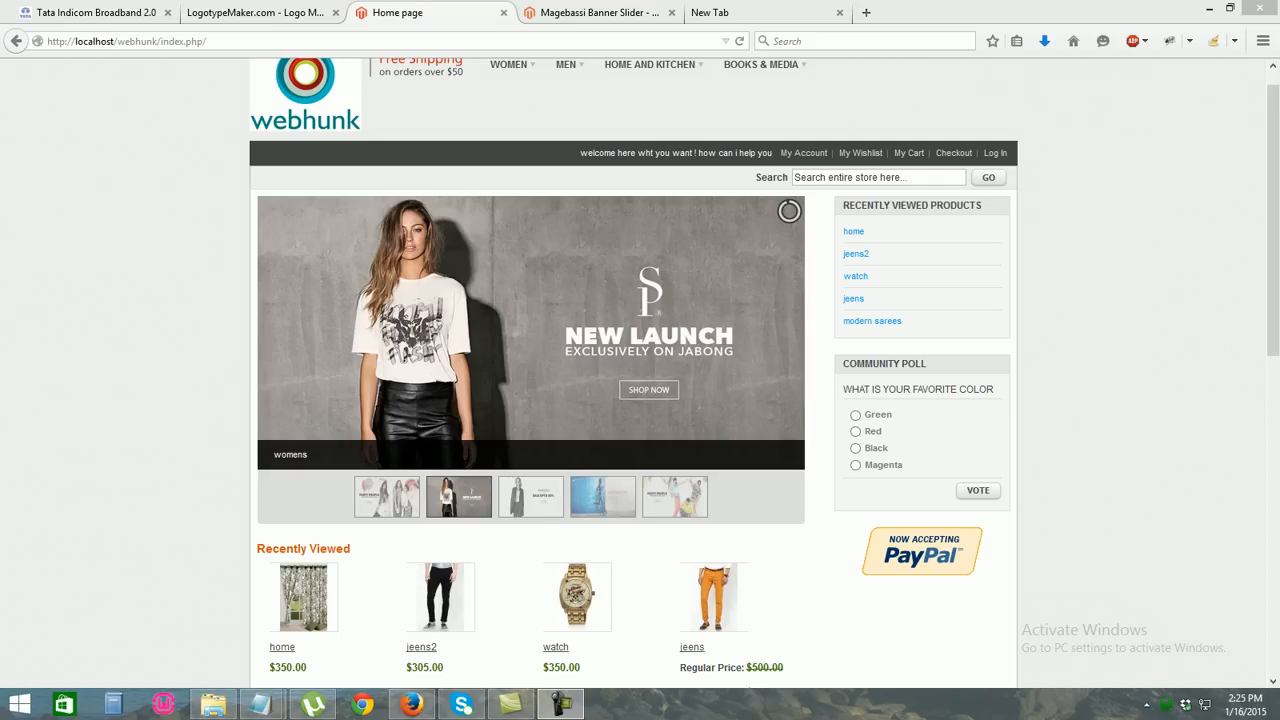
Scroll up and down through the store home page to look over its content
scroll(640, 372, down, 1)
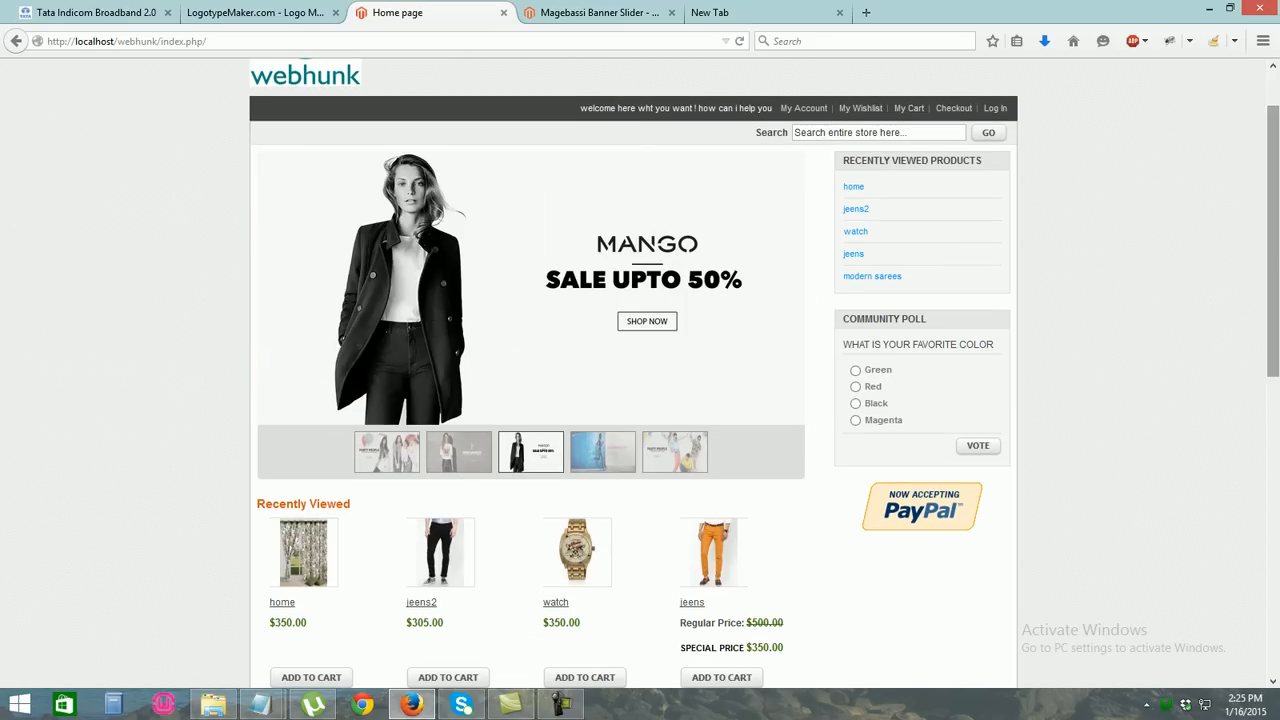
scroll(640, 372, down, 4)
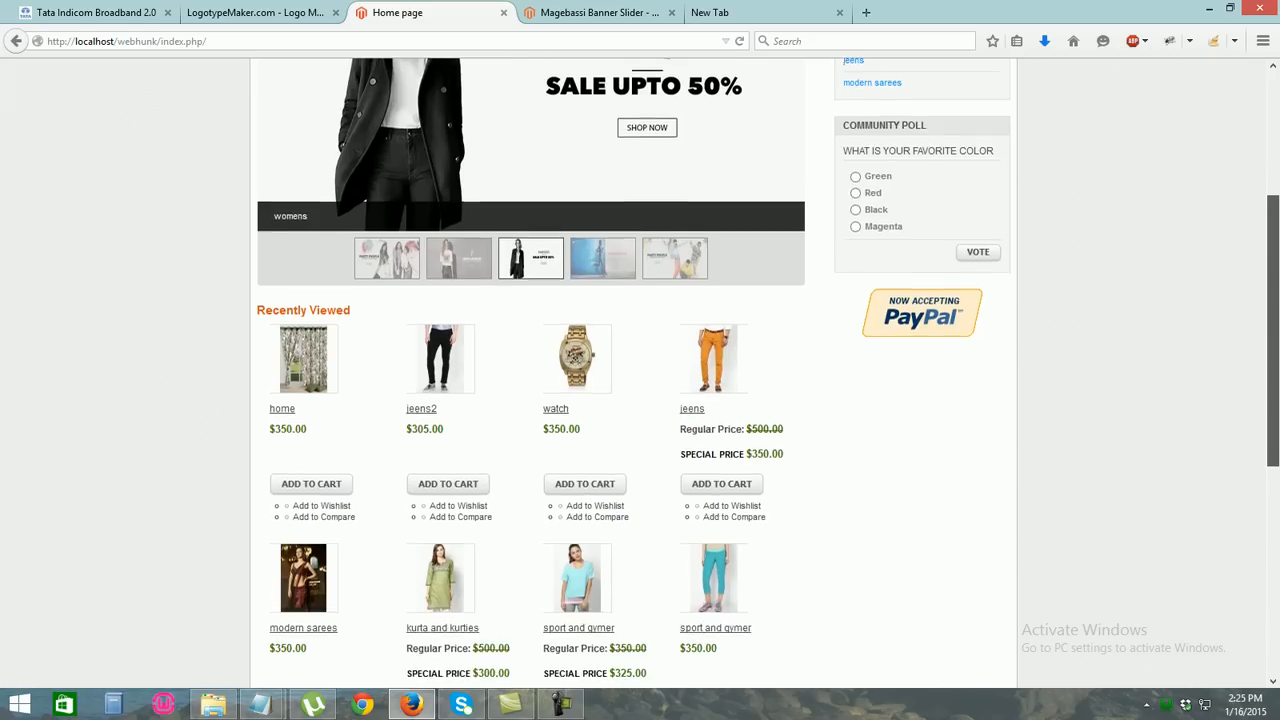
scroll(640, 372, up, 5)
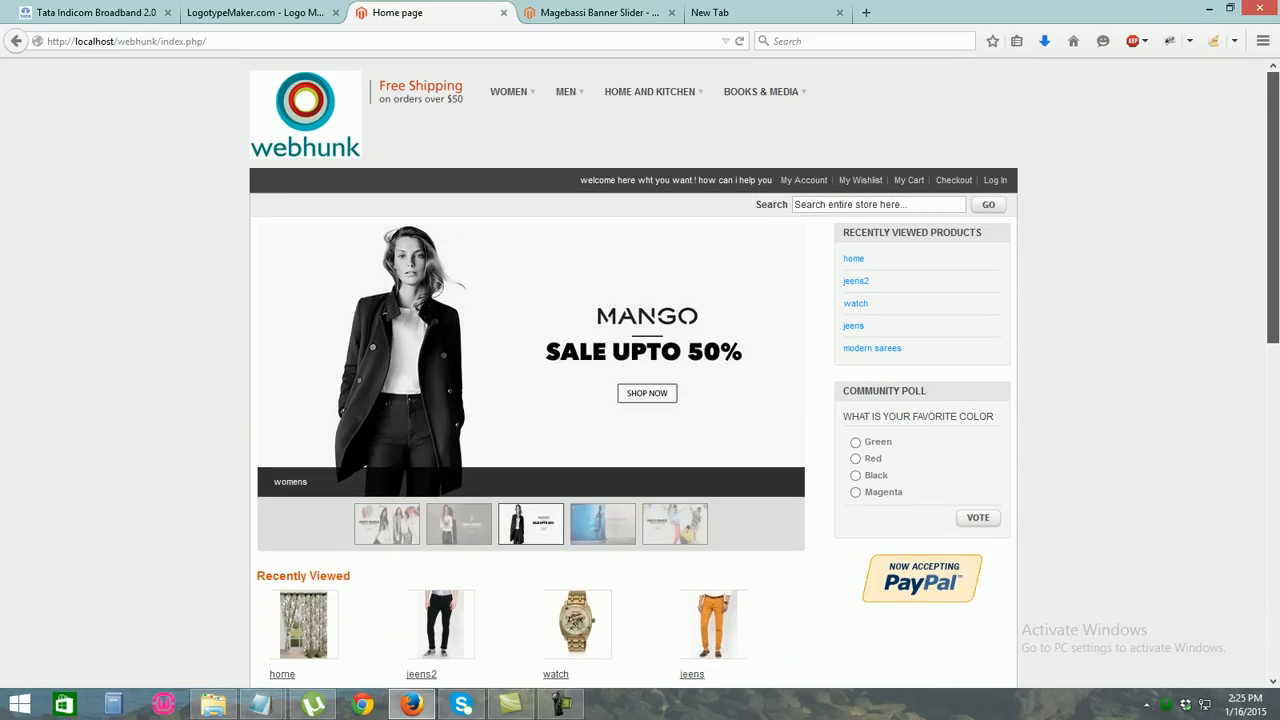
scroll(640, 372, down, 5)
scroll(640, 372, up, 5)
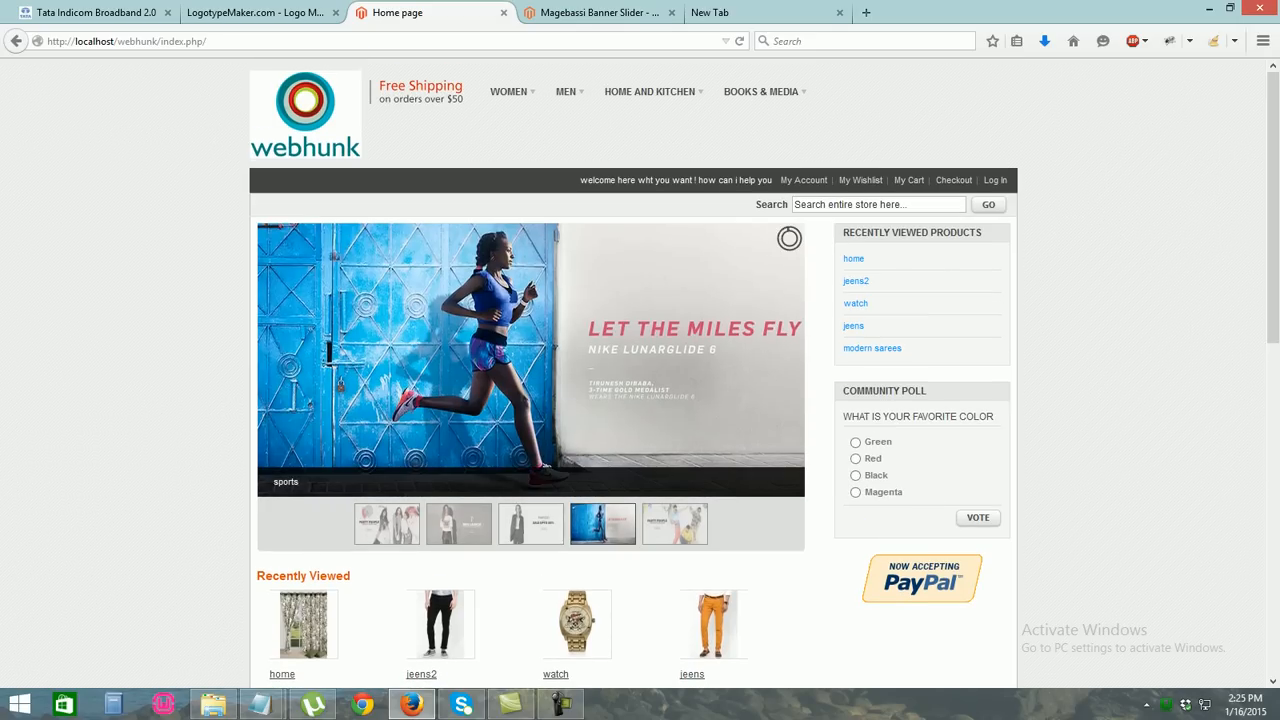
scroll(640, 372, down, 5)
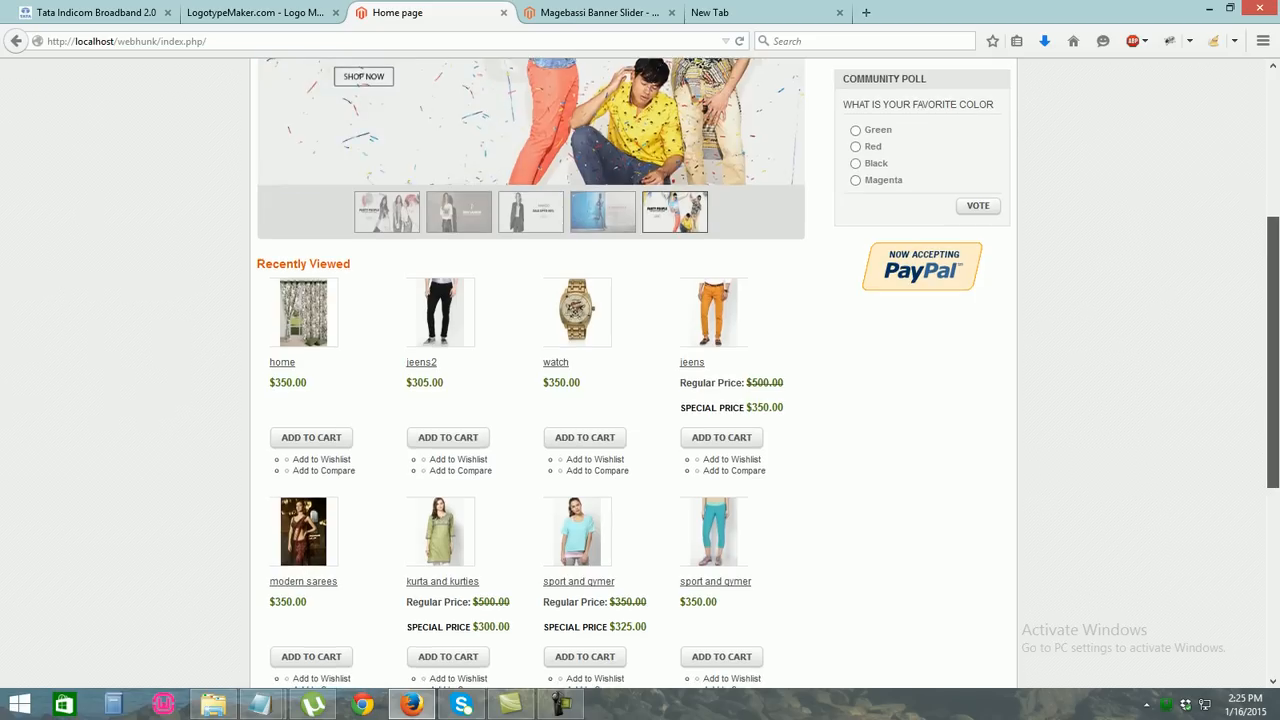
scroll(640, 372, down, 3)
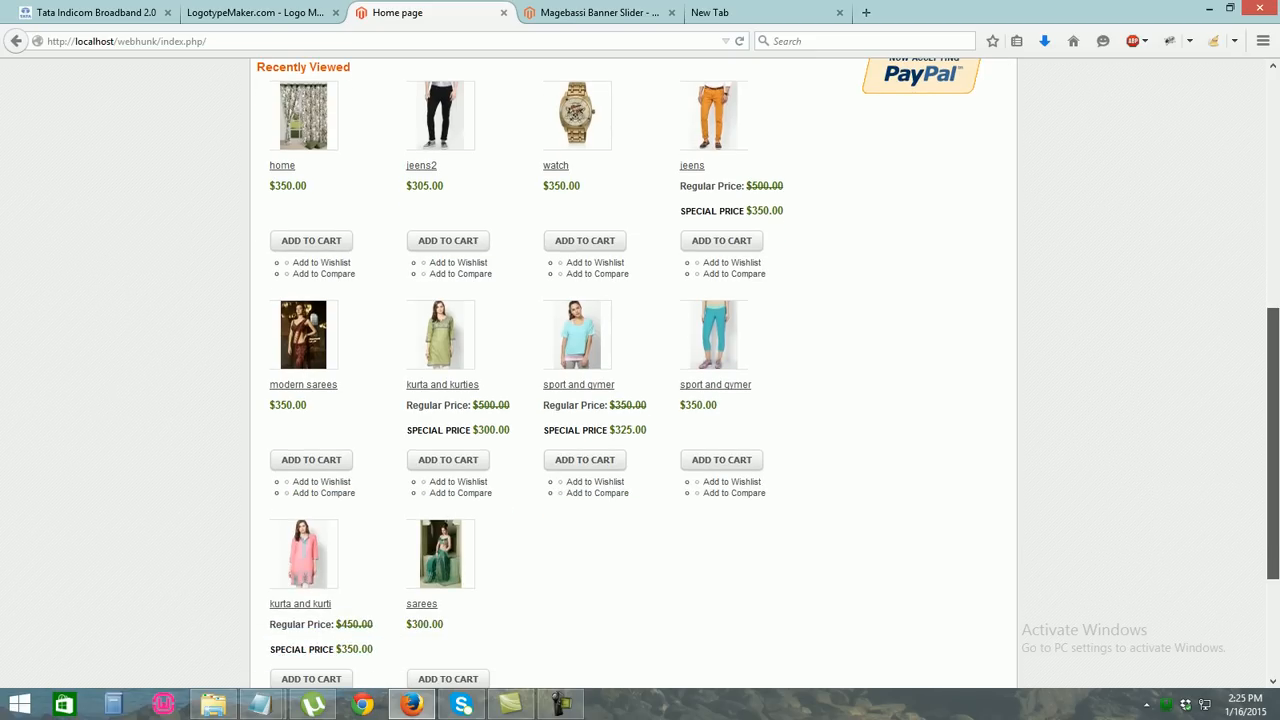
scroll(640, 372, down, 3)
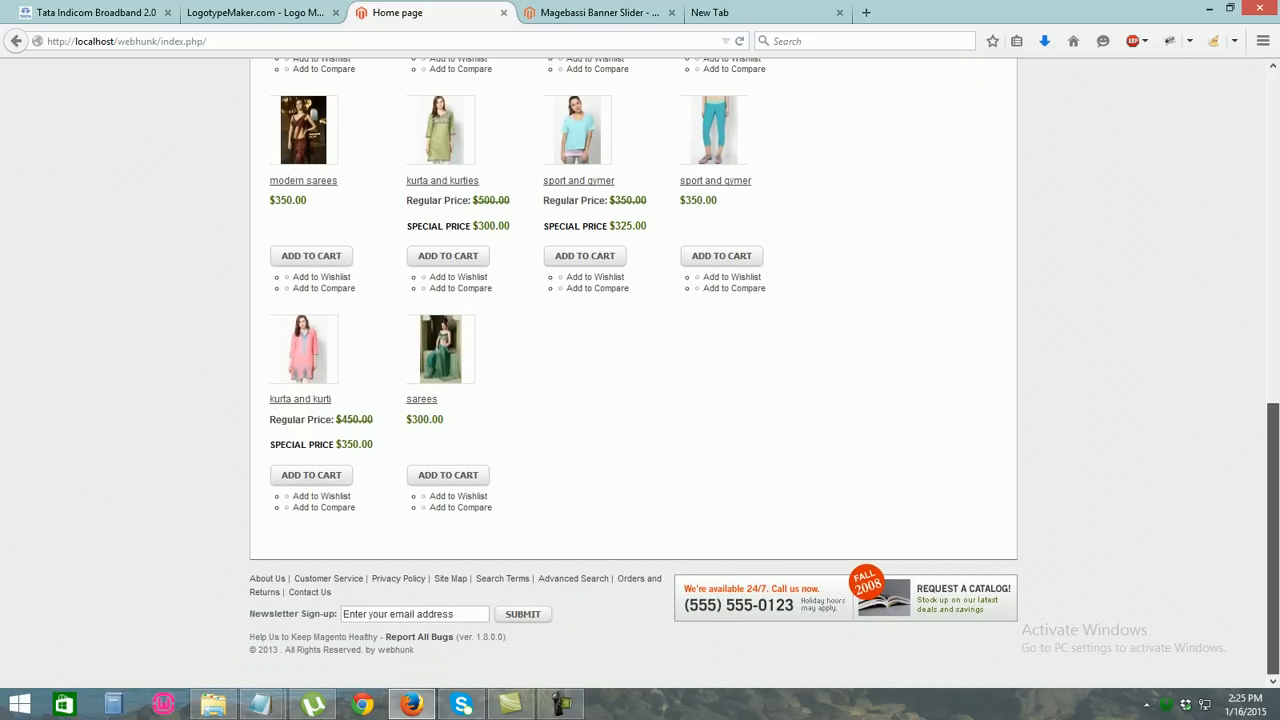
scroll(640, 372, up, 12)
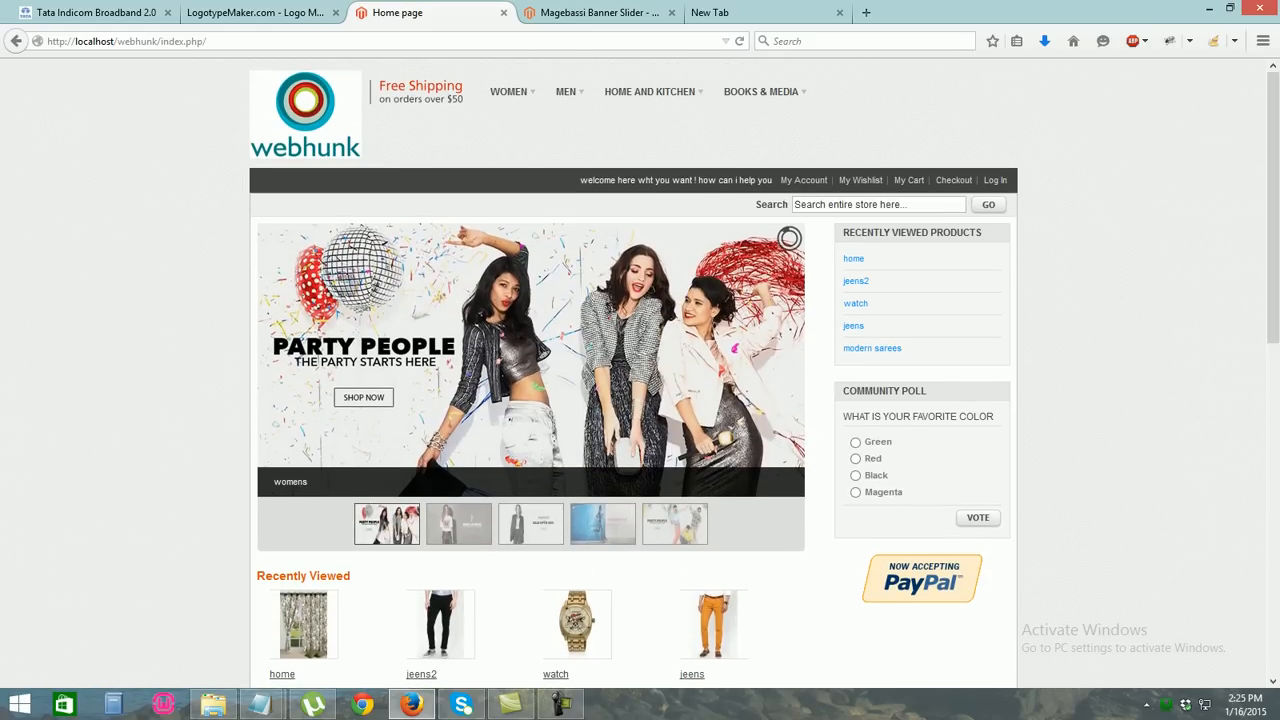
scroll(640, 372, down, 2)
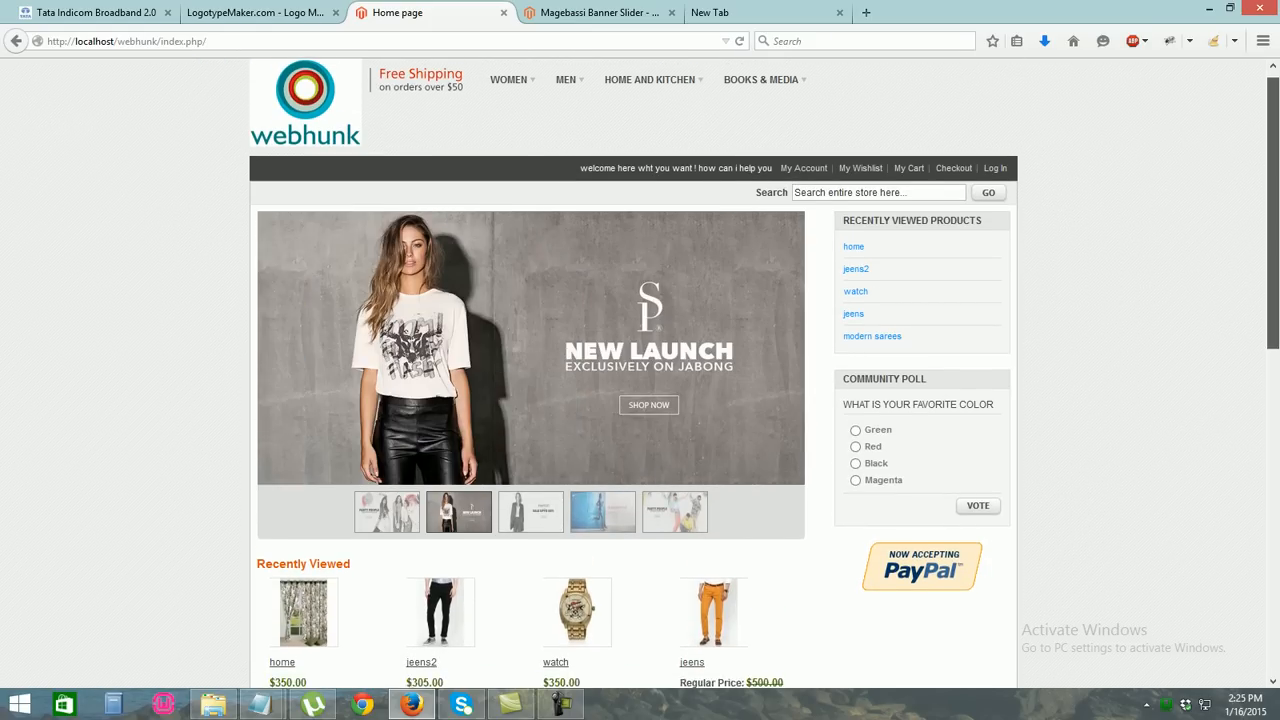
scroll(640, 372, up, 2)
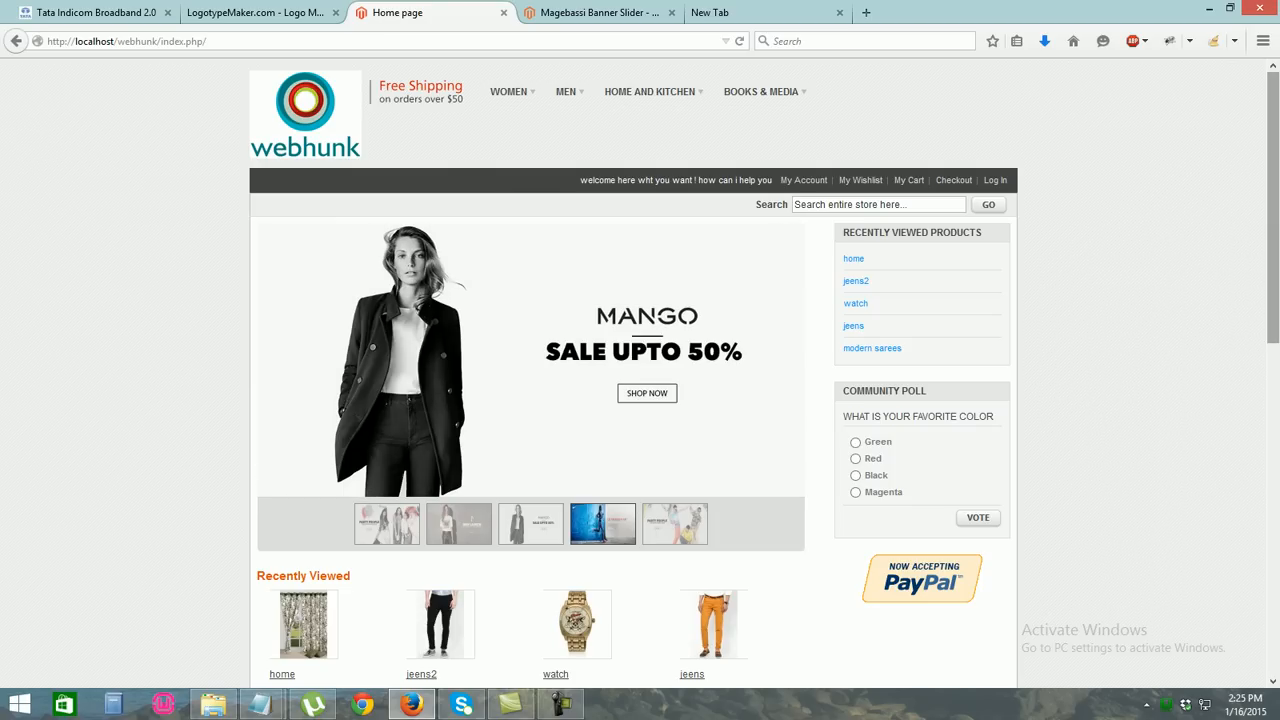
scroll(633, 370, down, 4)
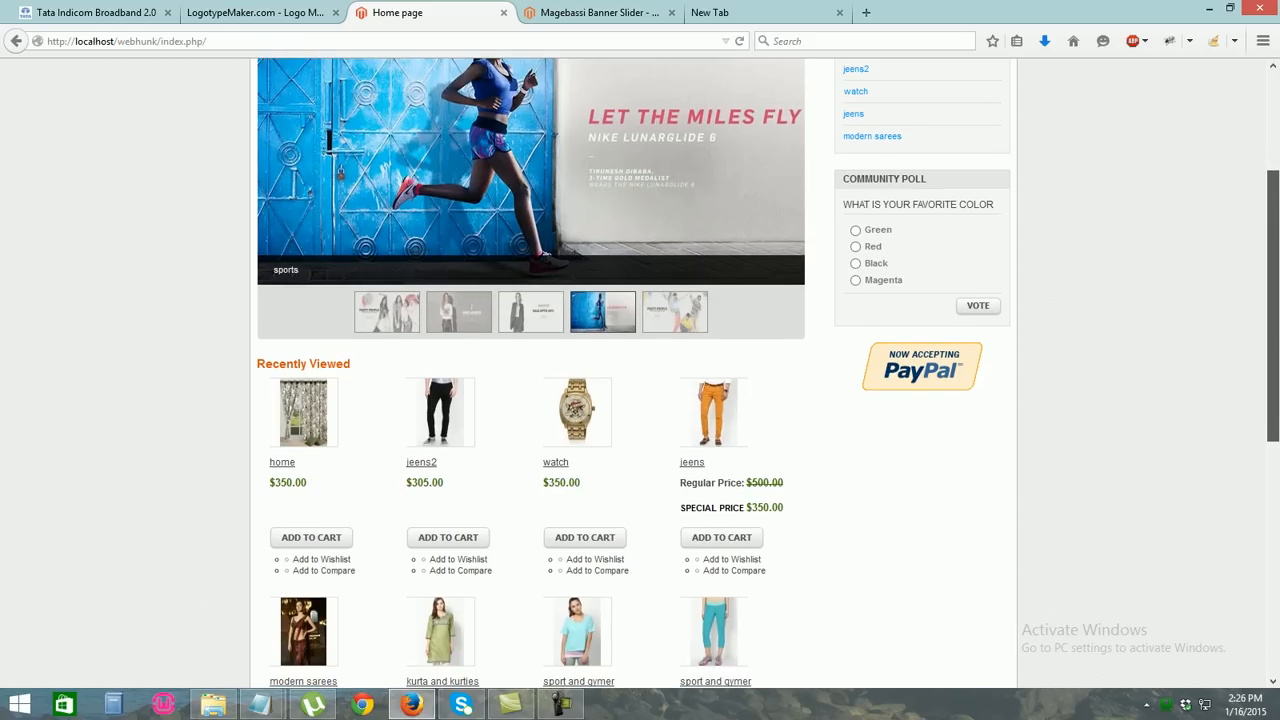
scroll(633, 370, up, 4)
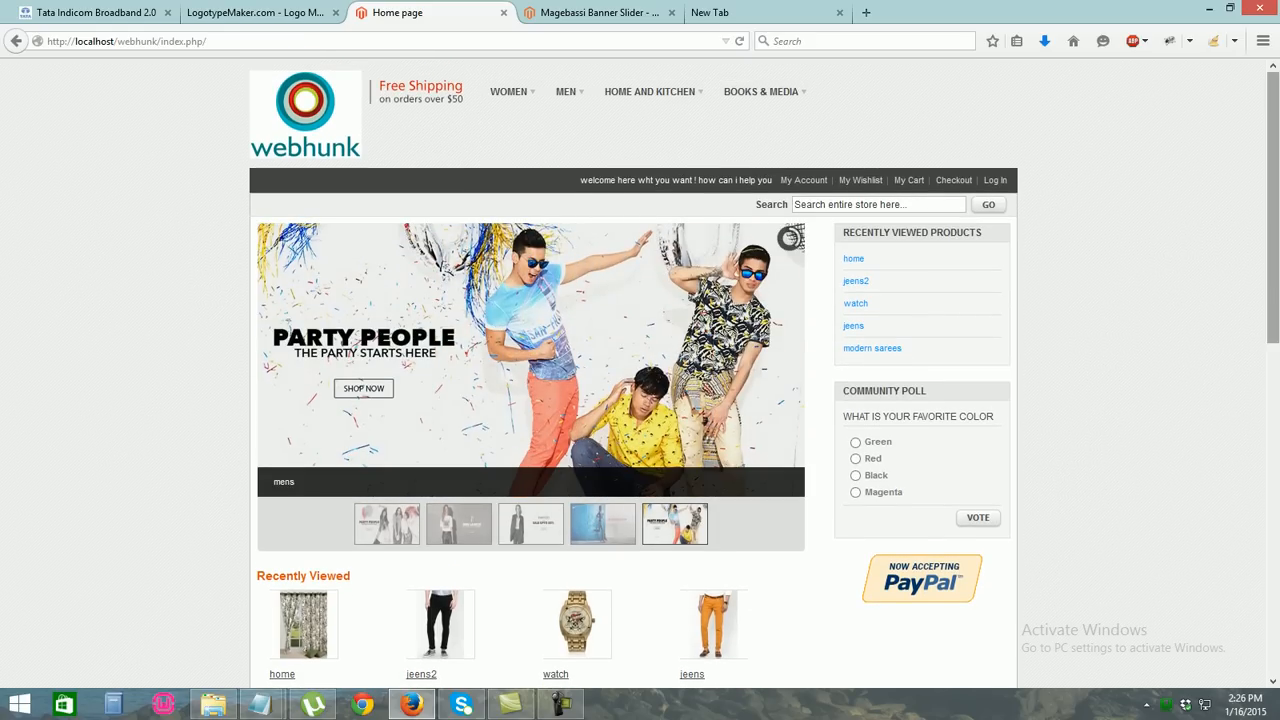
scroll(633, 370, down, 14)
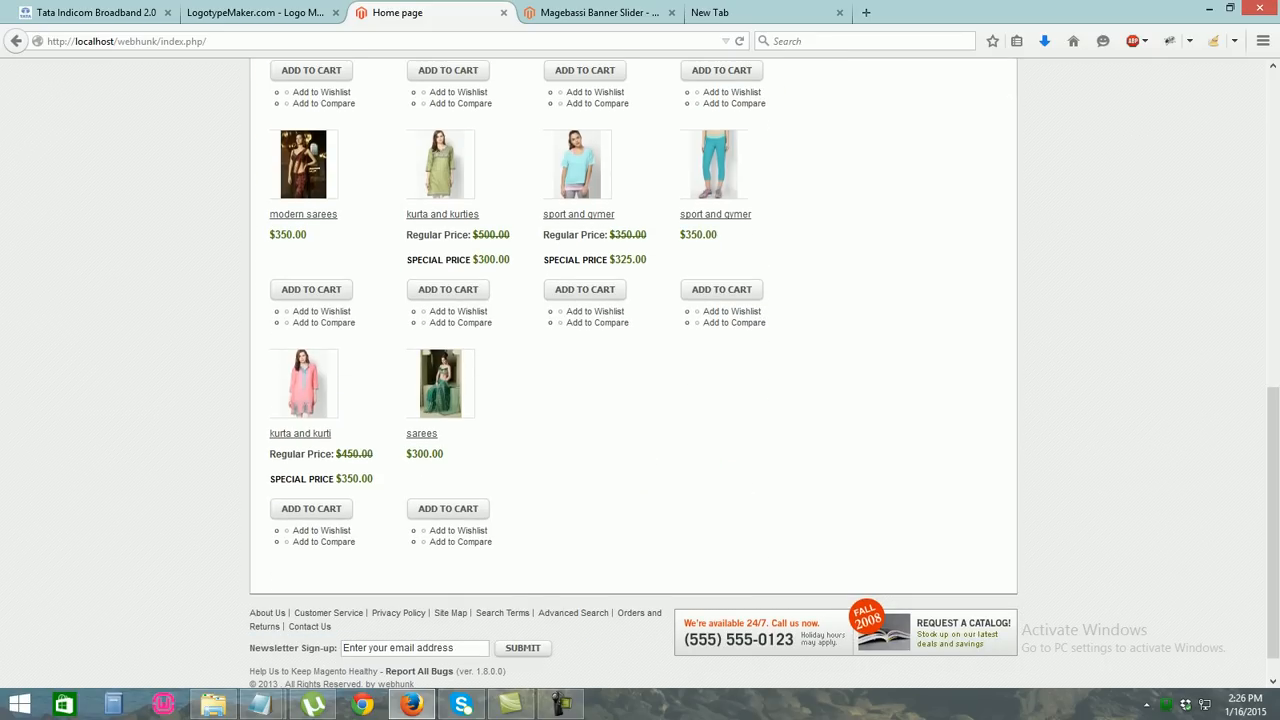
scroll(633, 370, down, 1)
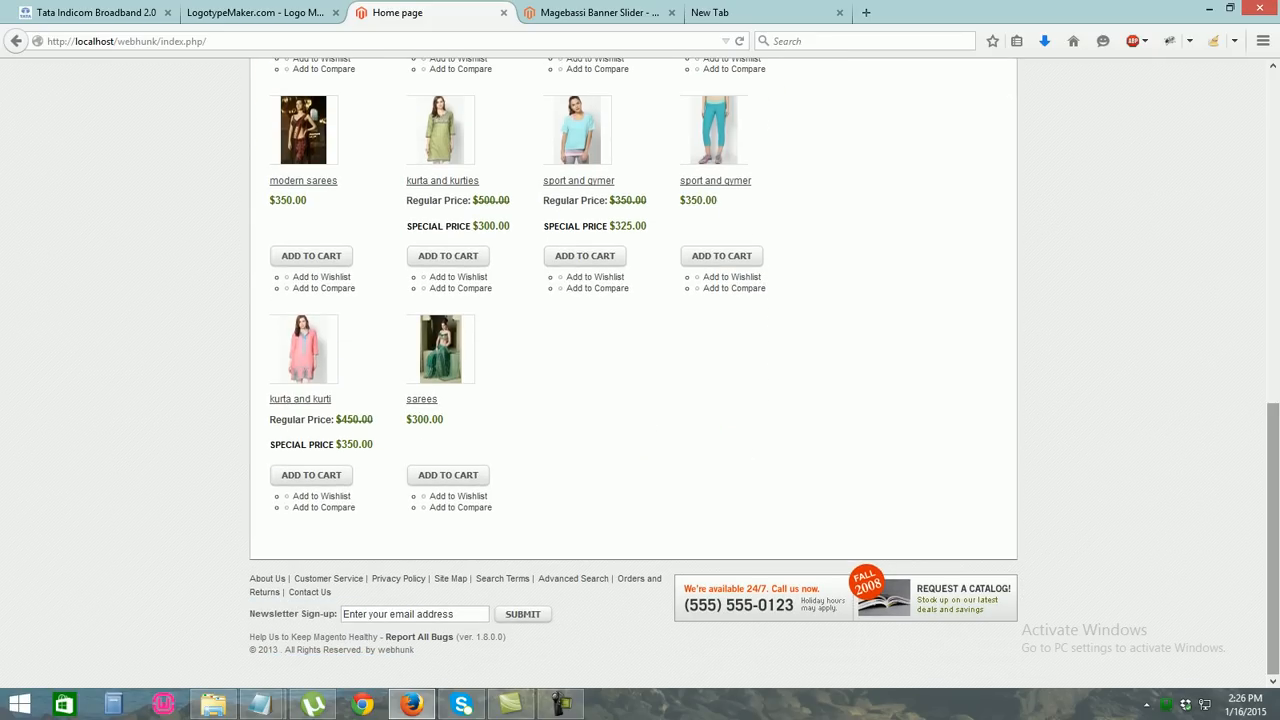
scroll(633, 370, up, 10)
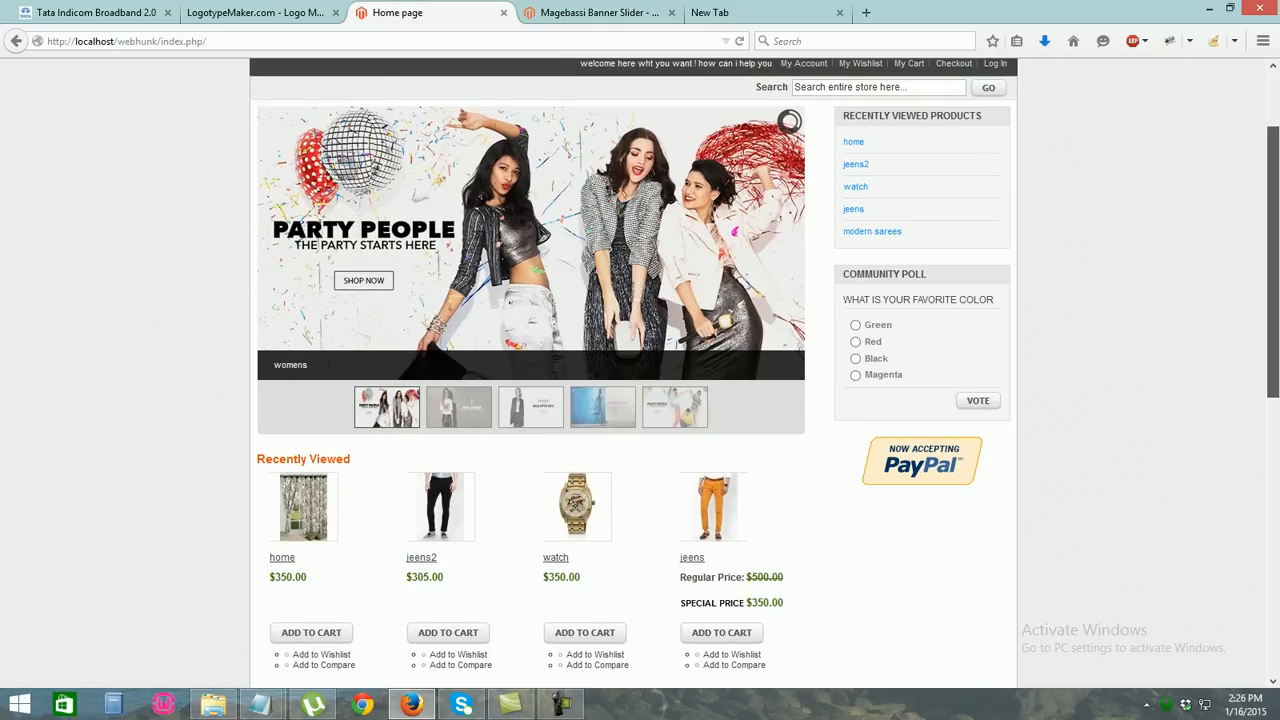
scroll(633, 370, up, 1)
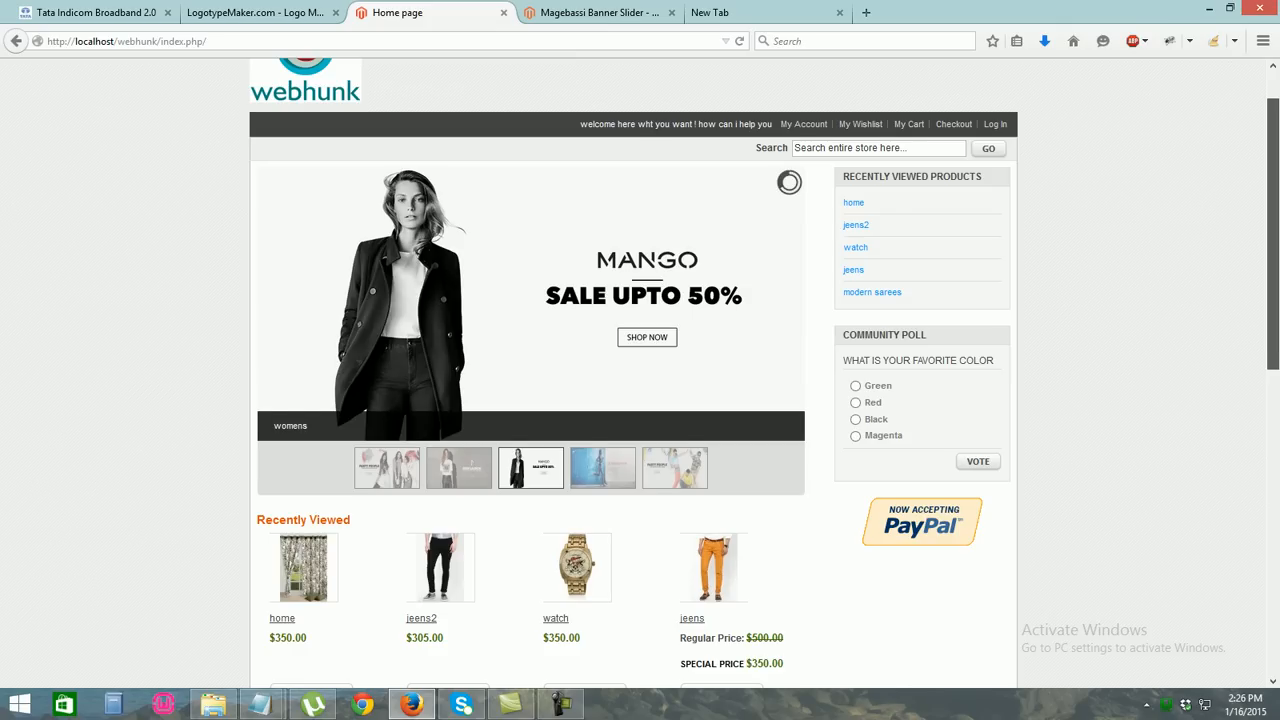
scroll(640, 370, down, 5)
scroll(640, 370, up, 4)
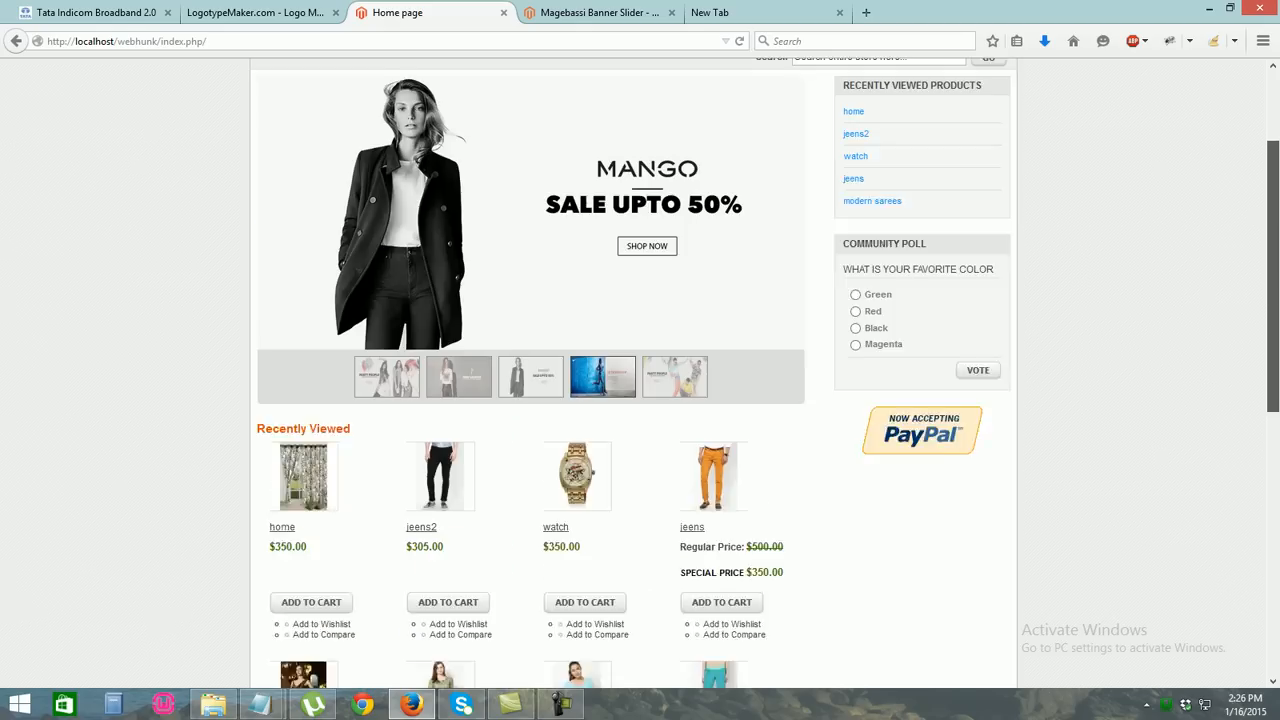
scroll(640, 370, up, 2)
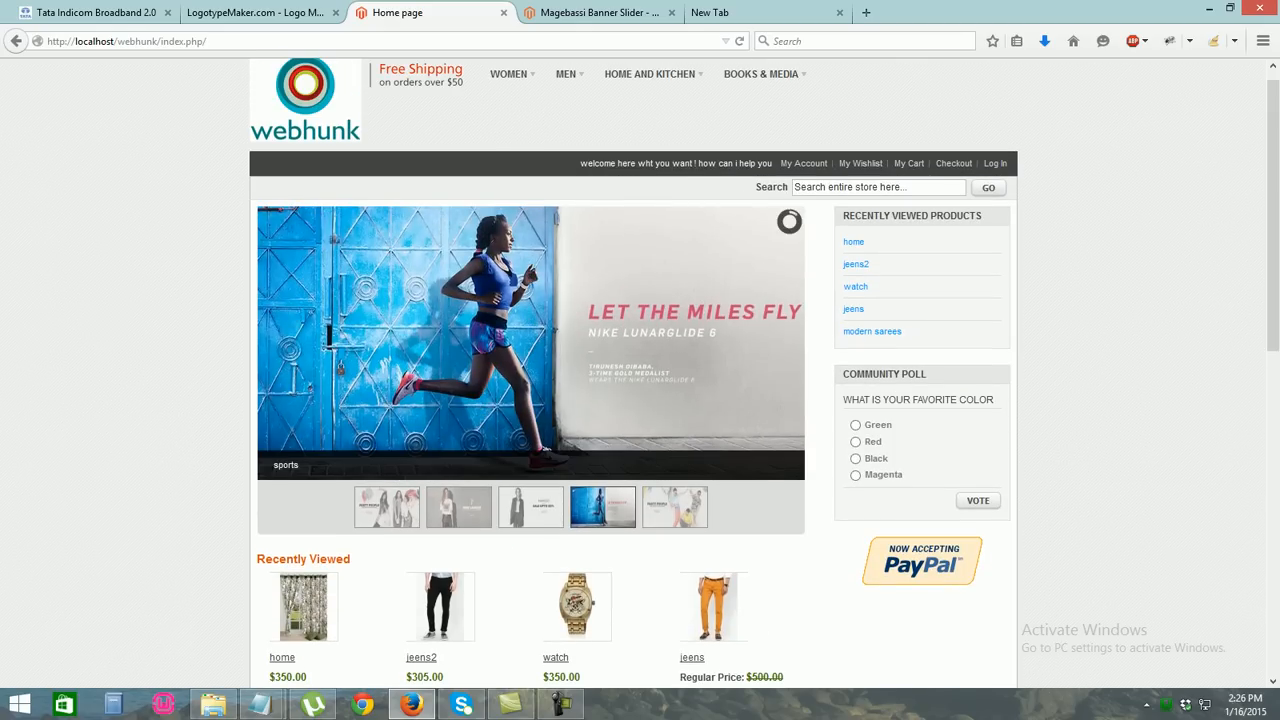
scroll(640, 370, up, 1)
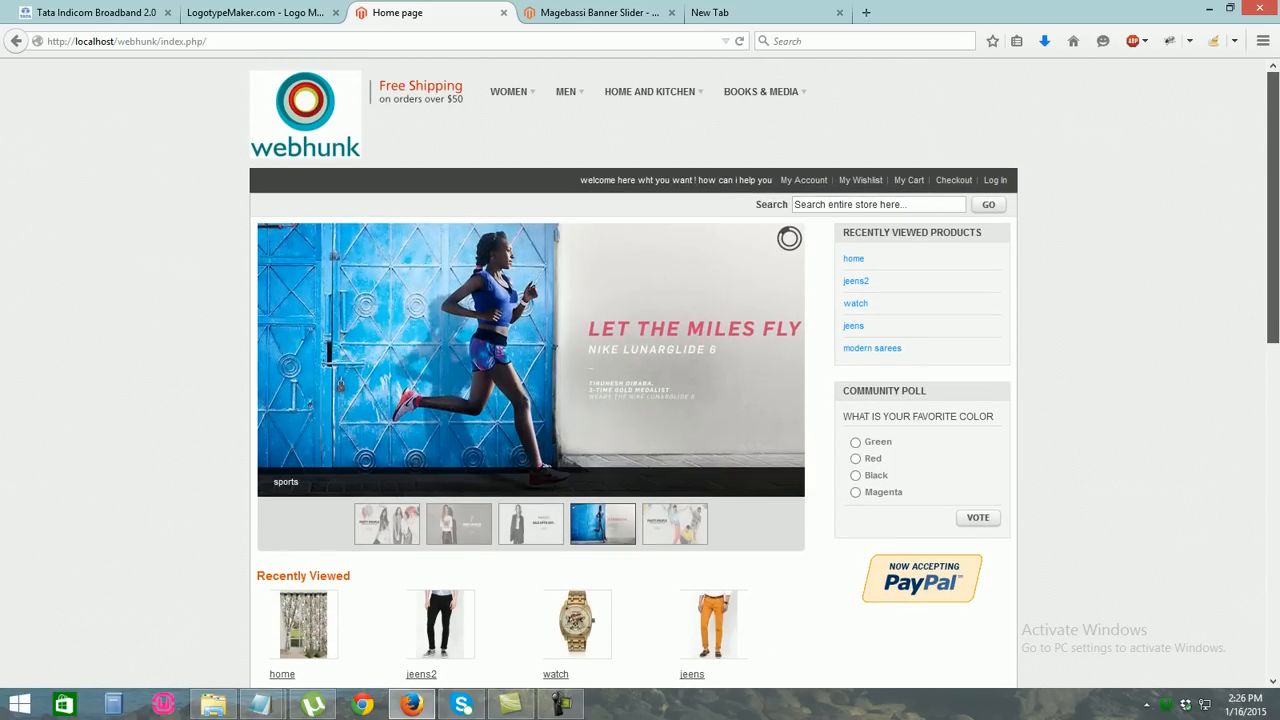
scroll(640, 370, down, 3)
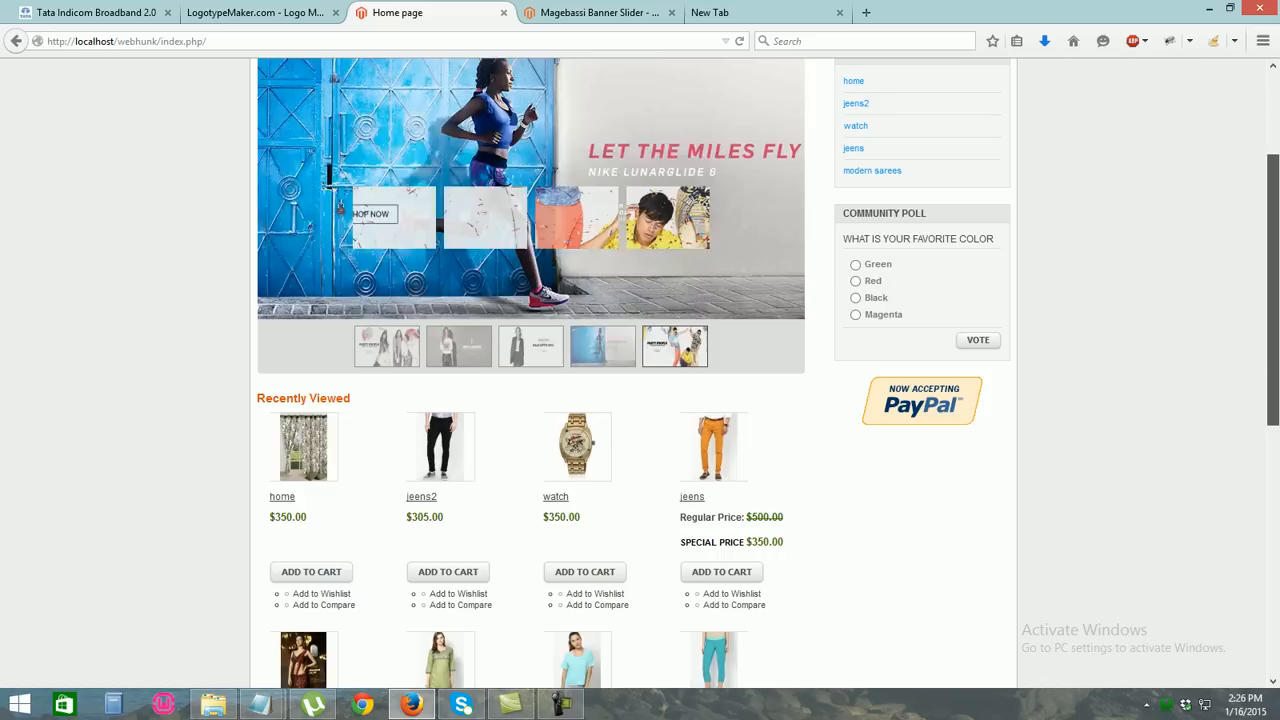
scroll(640, 370, up, 3)
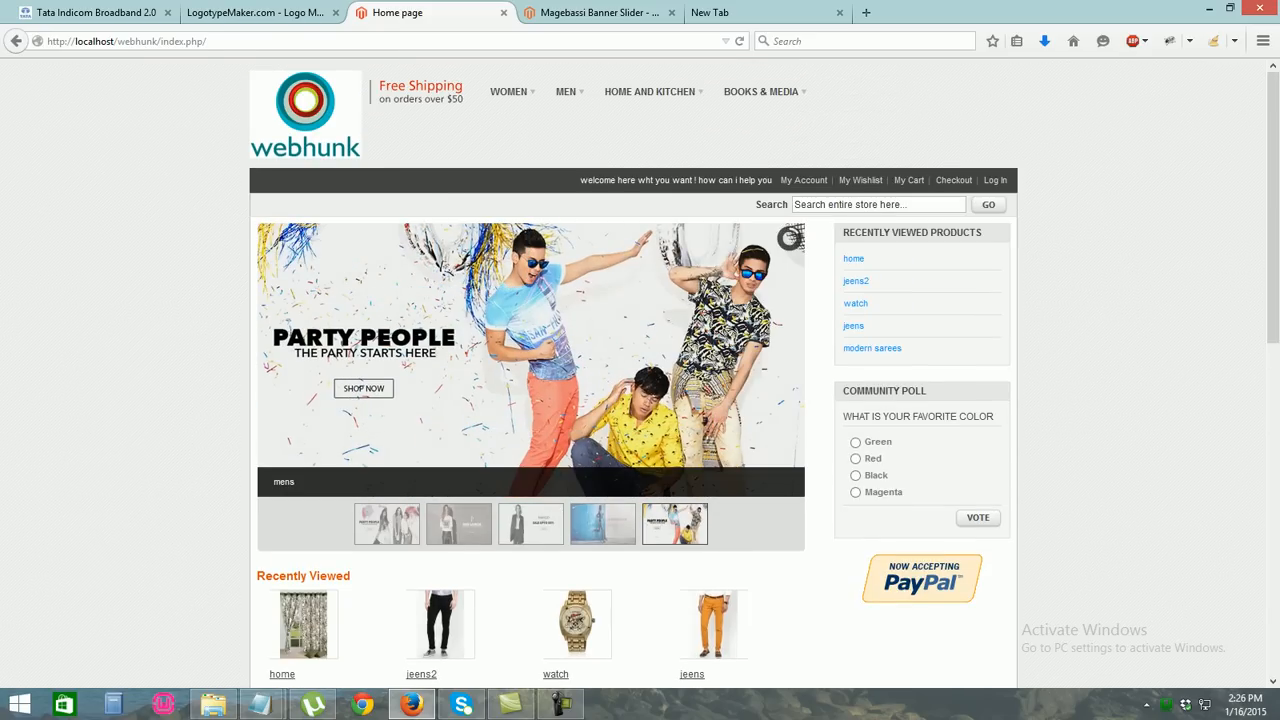
mouse_move(508, 91)
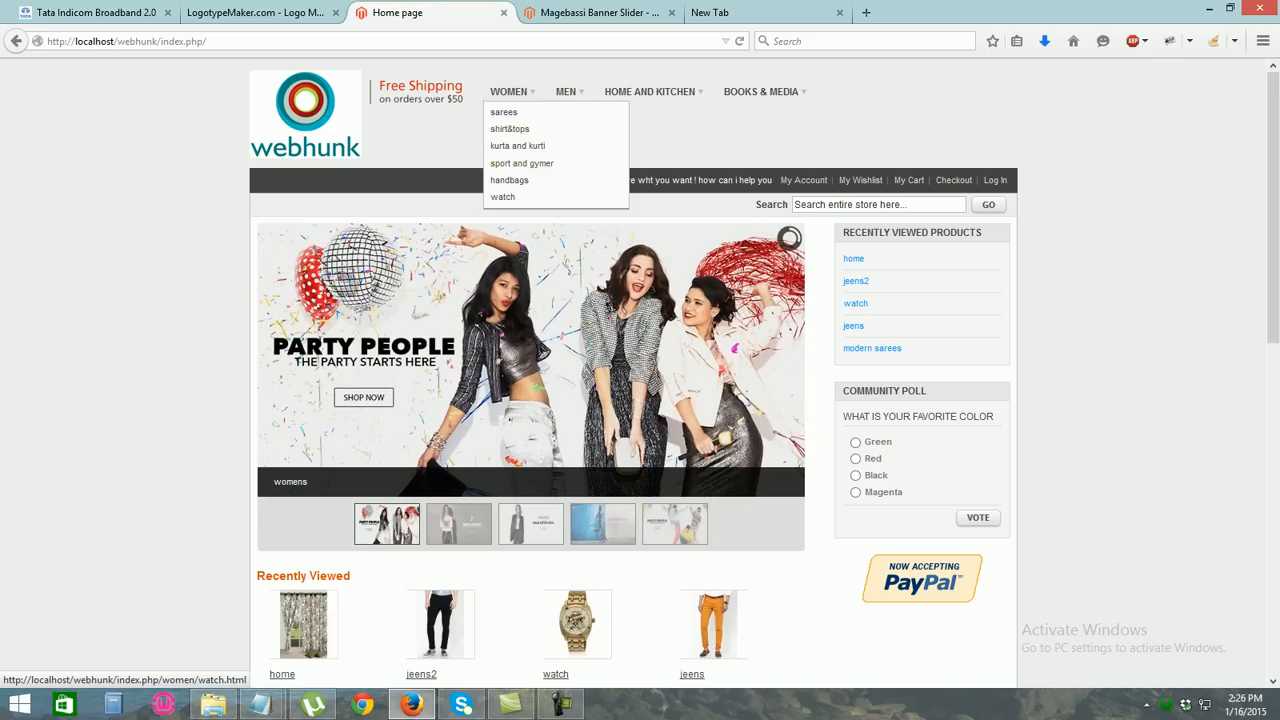
scroll(640, 370, down, 3)
scroll(640, 370, down, 8)
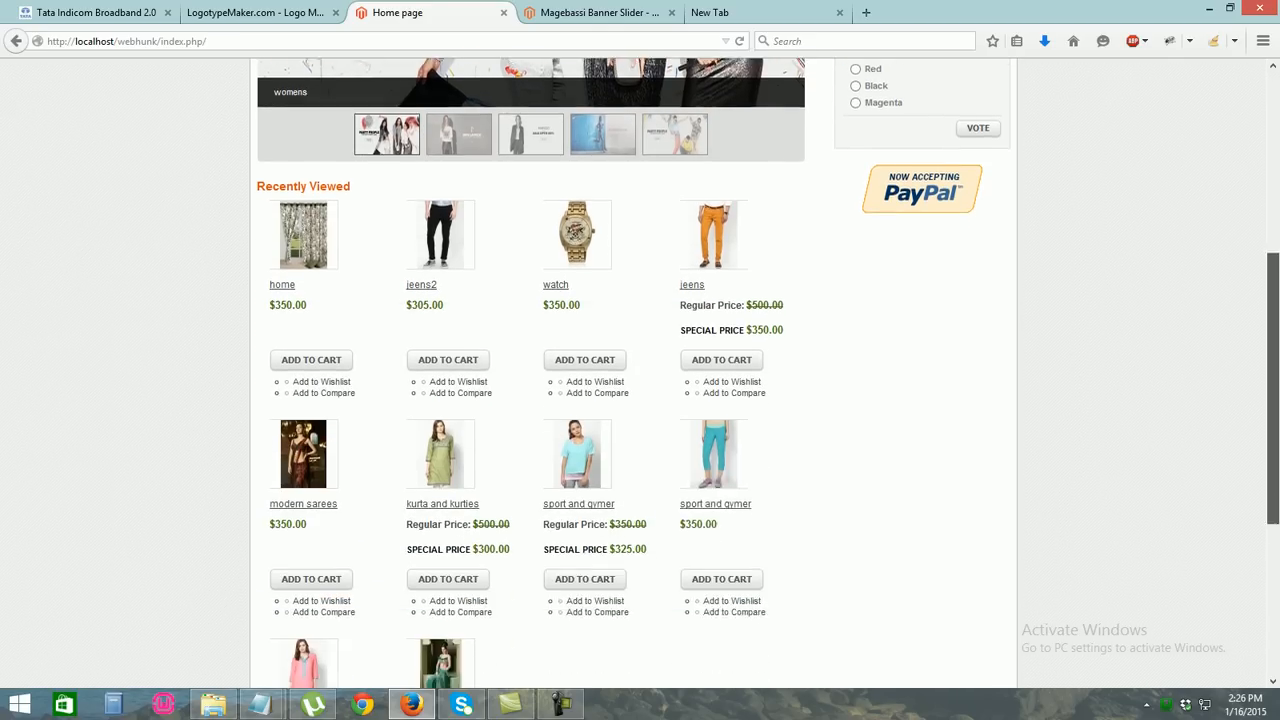
scroll(640, 370, down, 3)
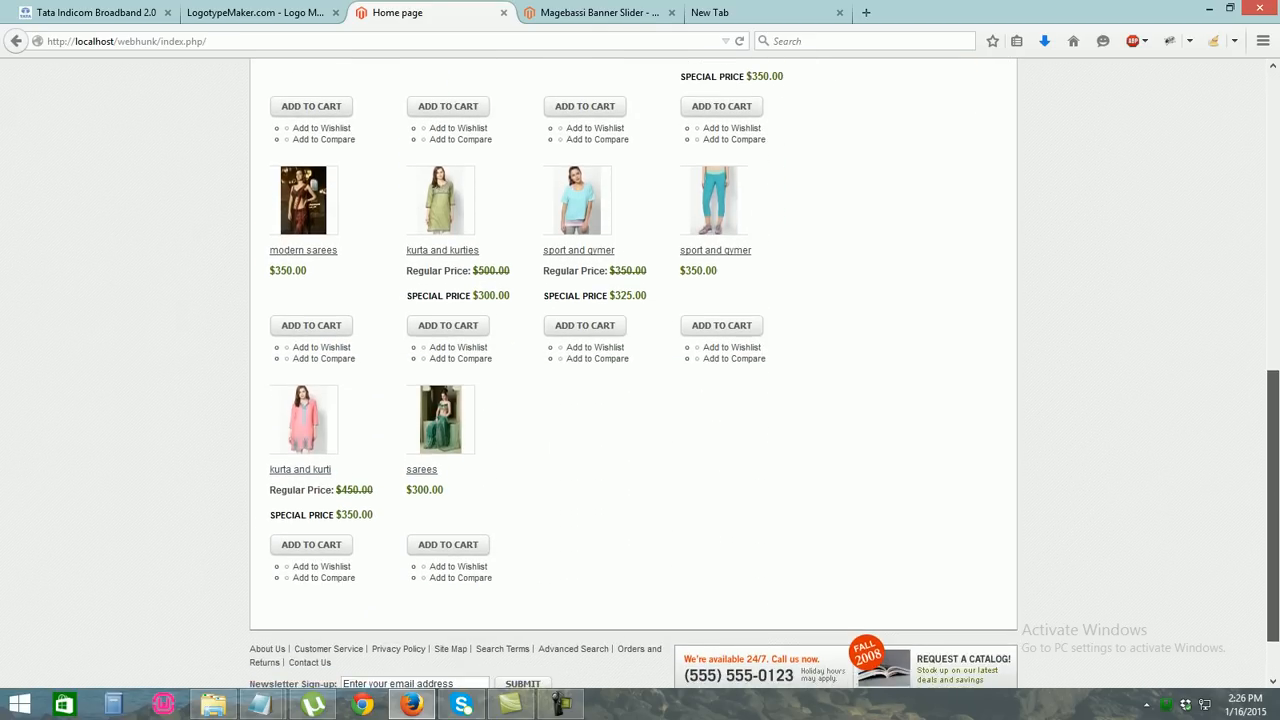
scroll(640, 370, up, 6)
scroll(640, 370, up, 7)
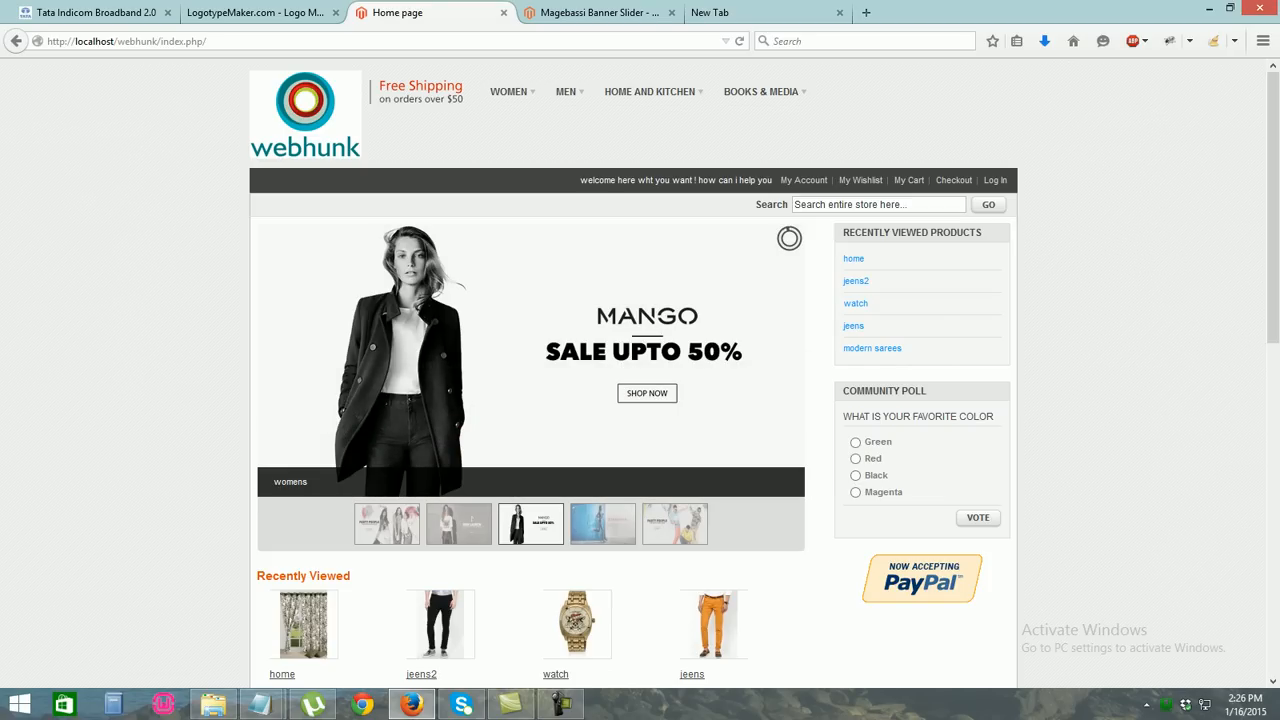
scroll(674, 400, down, 5)
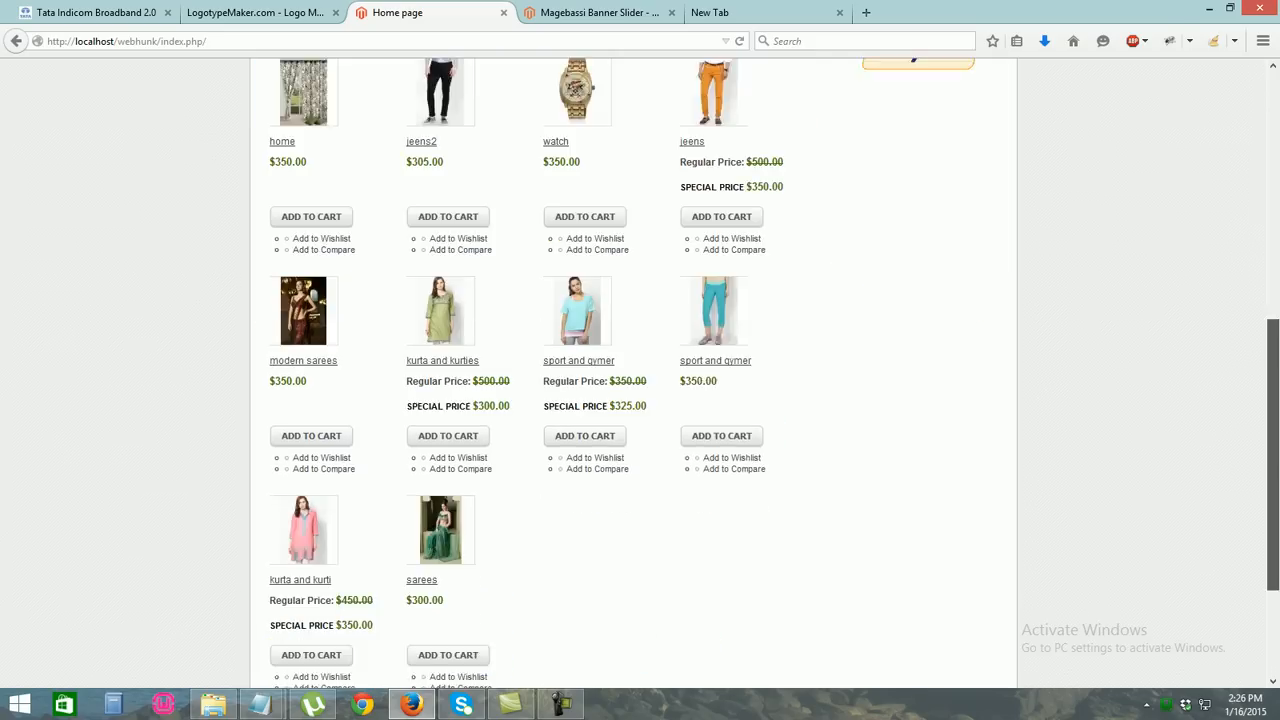
scroll(640, 400, down, 3)
scroll(640, 400, up, 10)
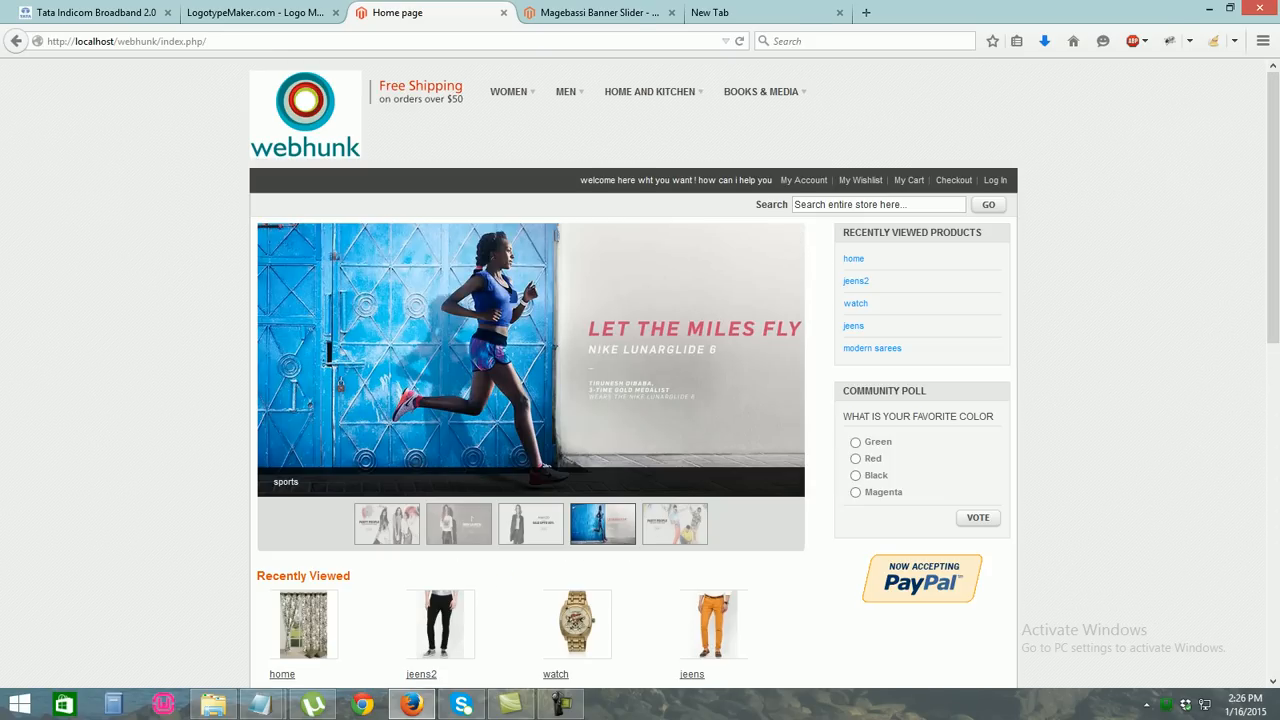
Load magento.com in the empty new tab and go to Products > Open Source/CE
click(762, 13)
click(430, 13)
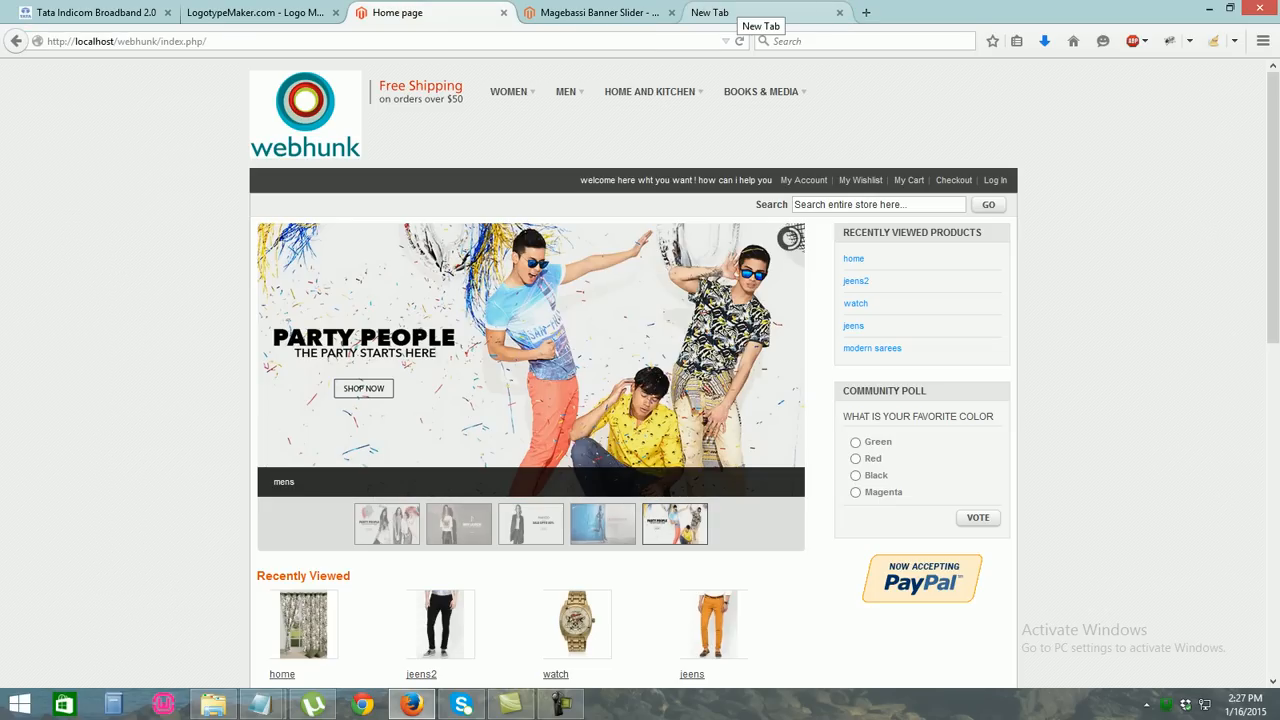
click(762, 13)
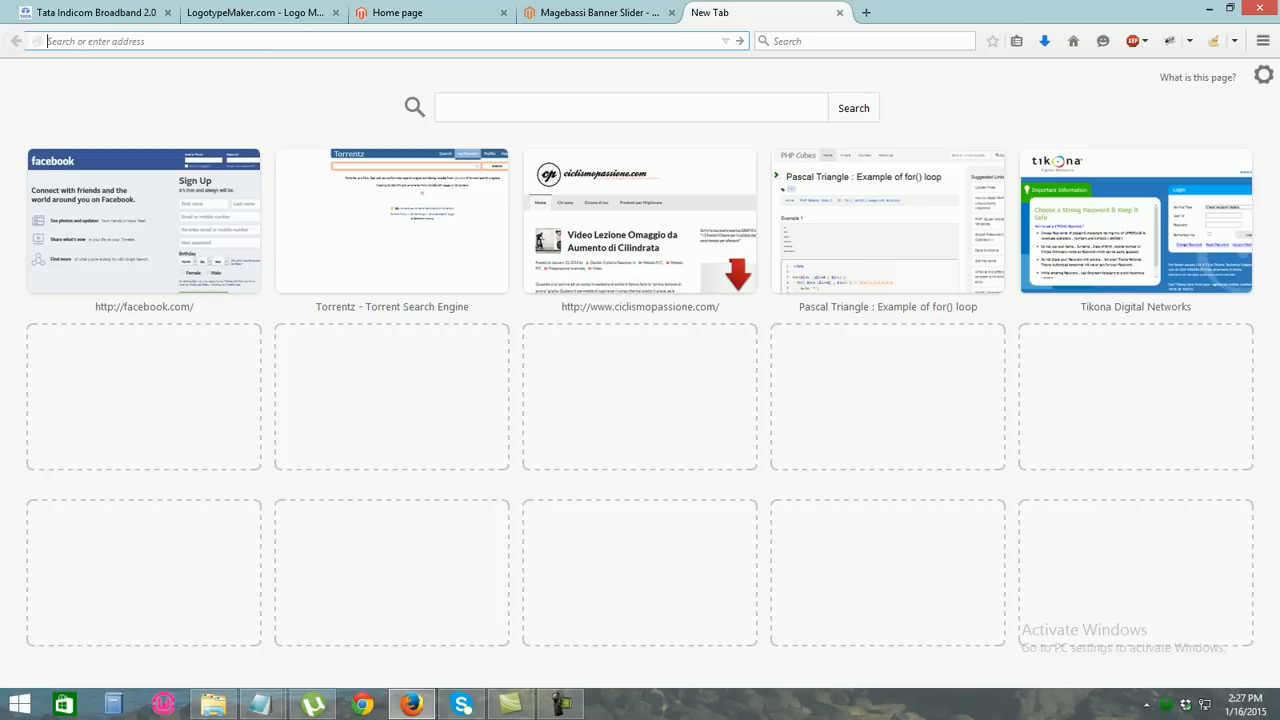
text(lo)
key(BackSpace)
key(BackSpace)
key(BackSpace)
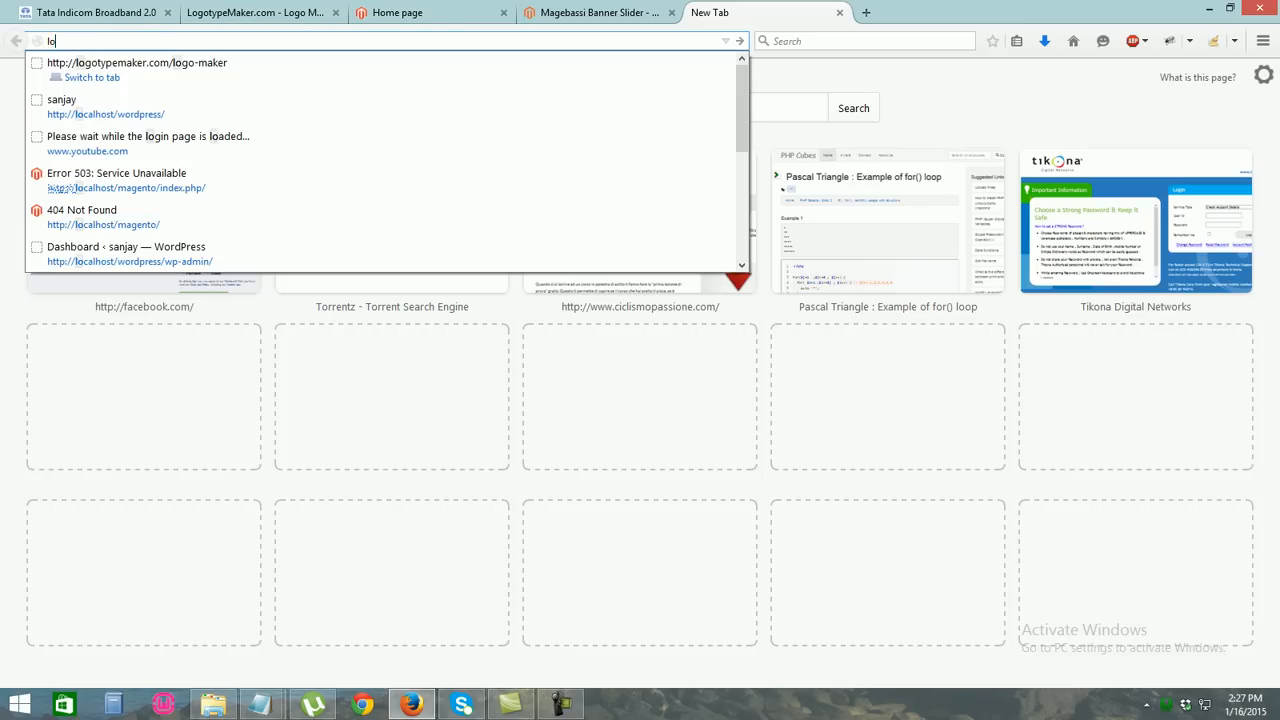
text(mageto)
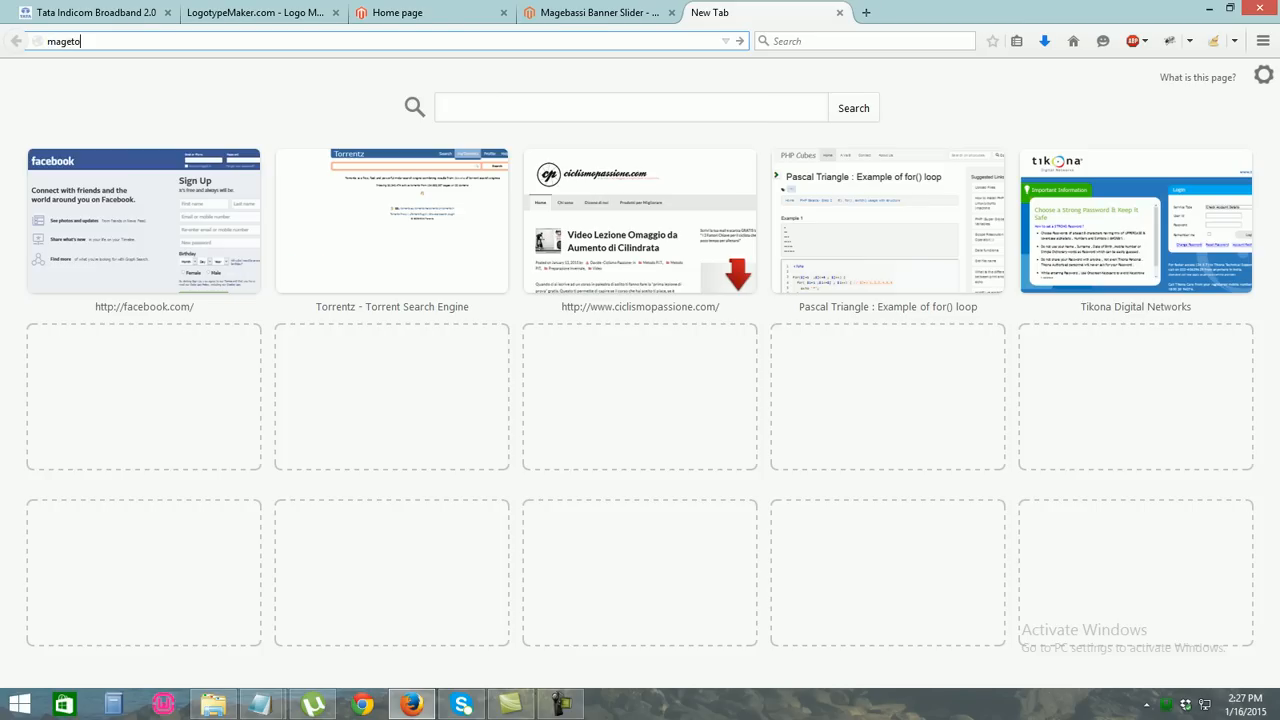
key(BackSpace)
key(BackSpace)
key(BackSpace)
key(BackSpace)
text(magento)
key(Return)
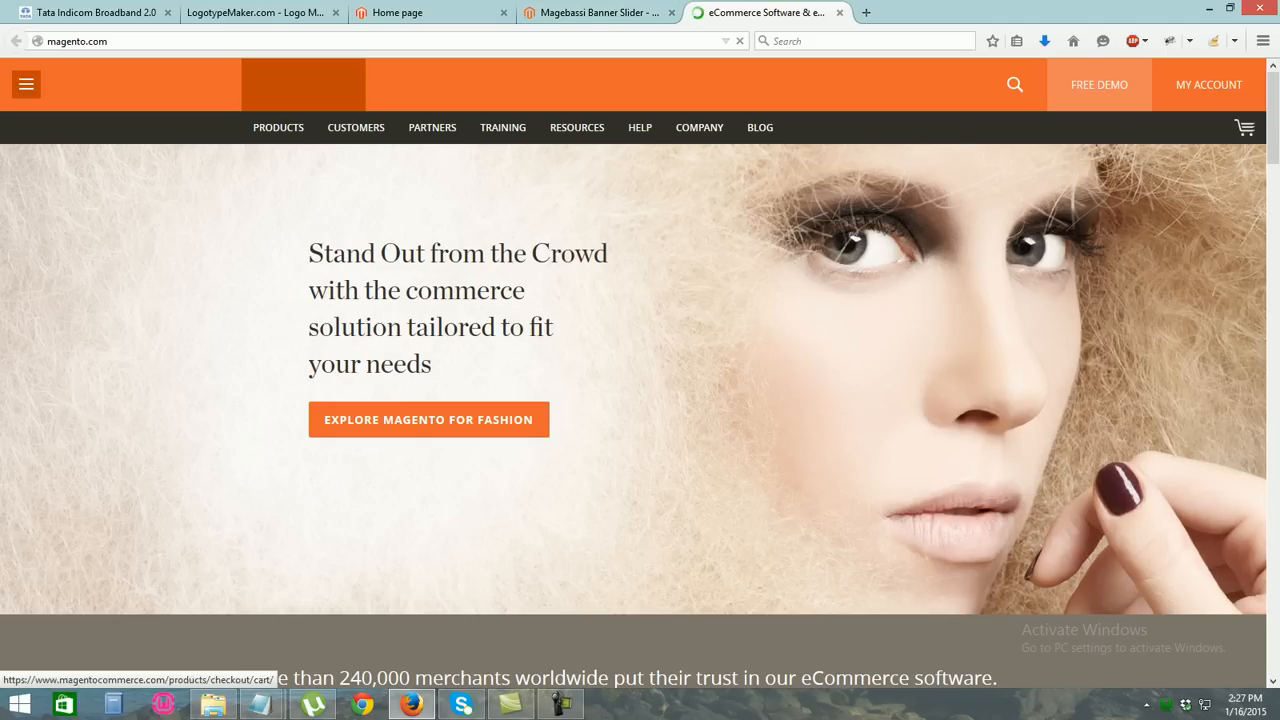
mouse_move(278, 128)
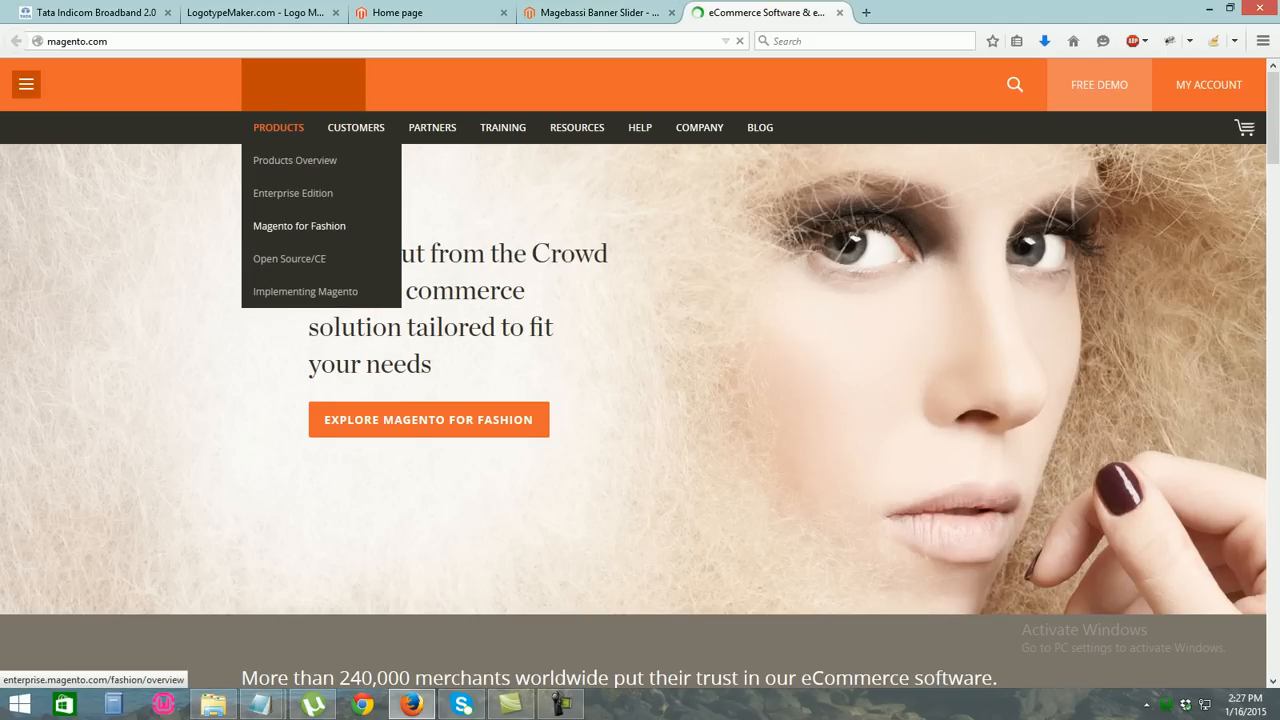
click(289, 258)
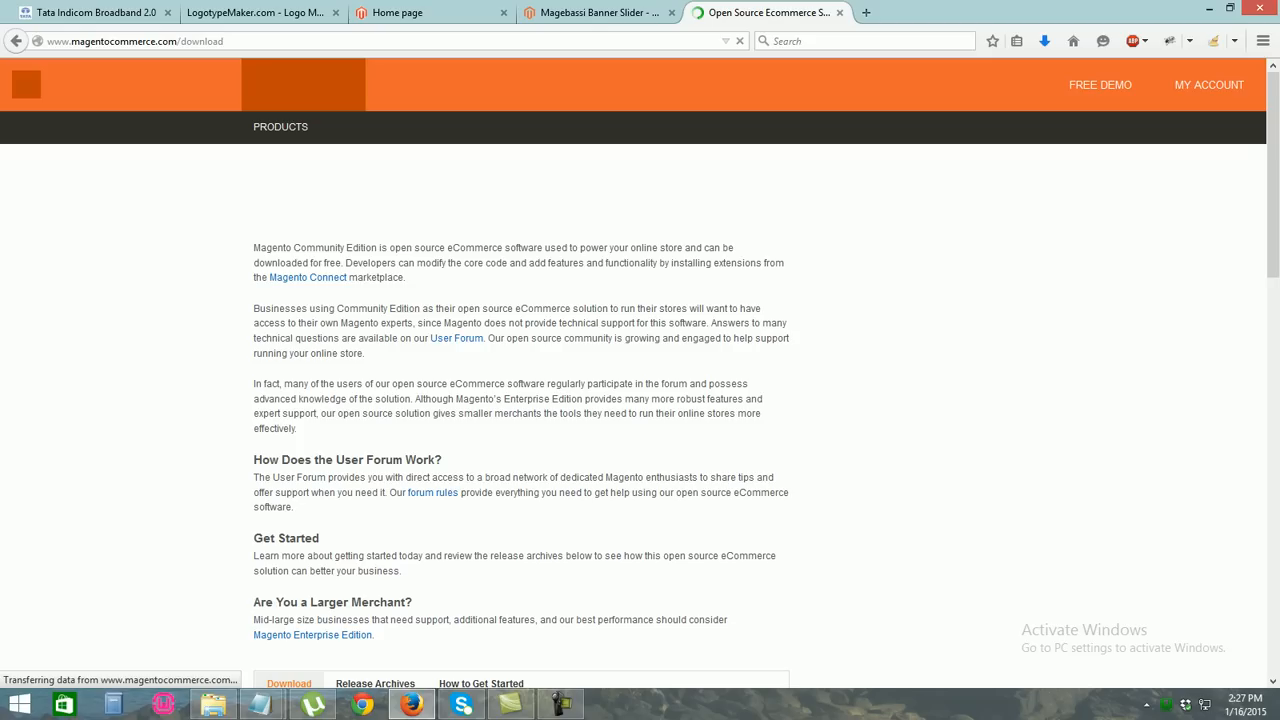
Review the zip/tar options in the Full Release 1.9.1.0 format dropdown without choosing one
scroll(640, 400, down, 7)
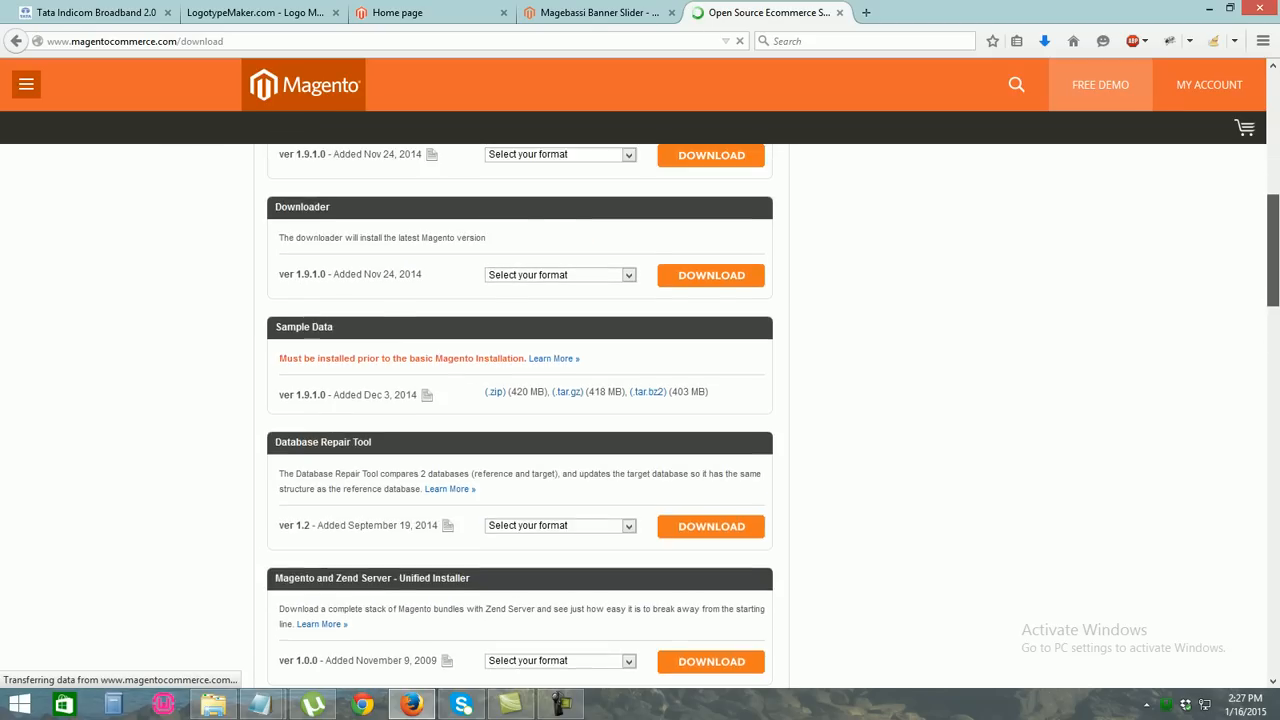
scroll(640, 400, up, 1)
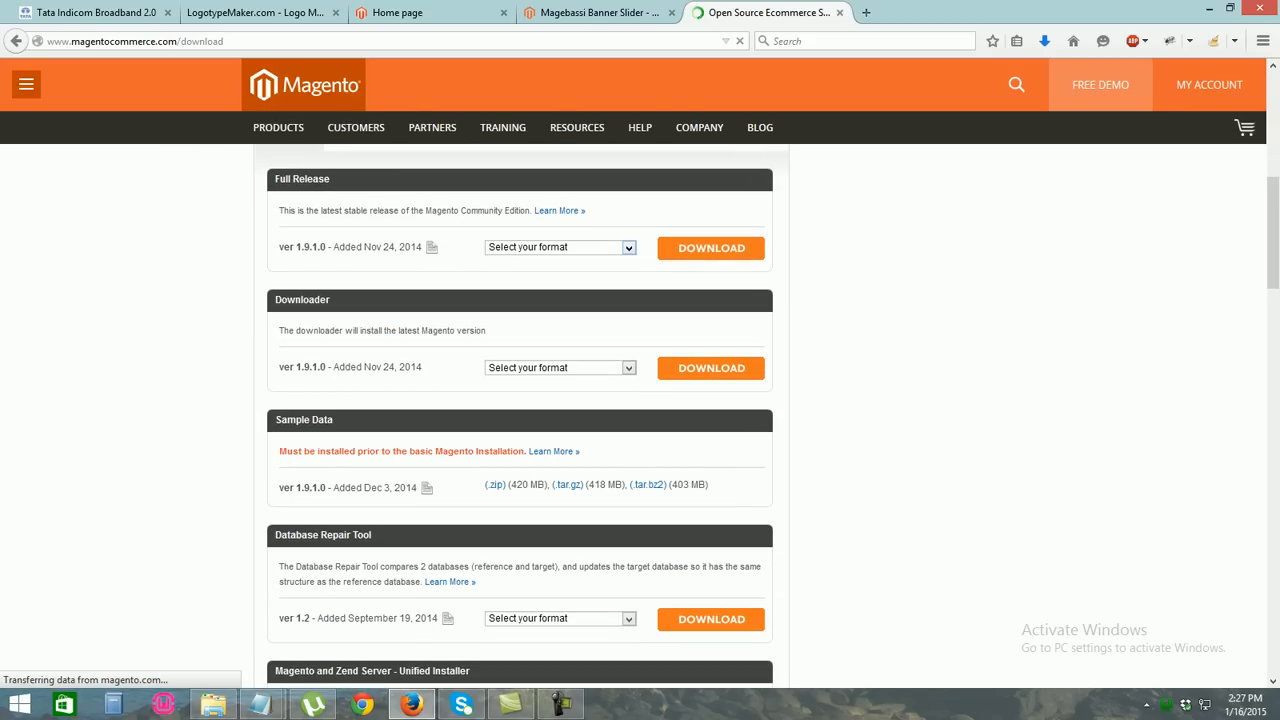
click(629, 248)
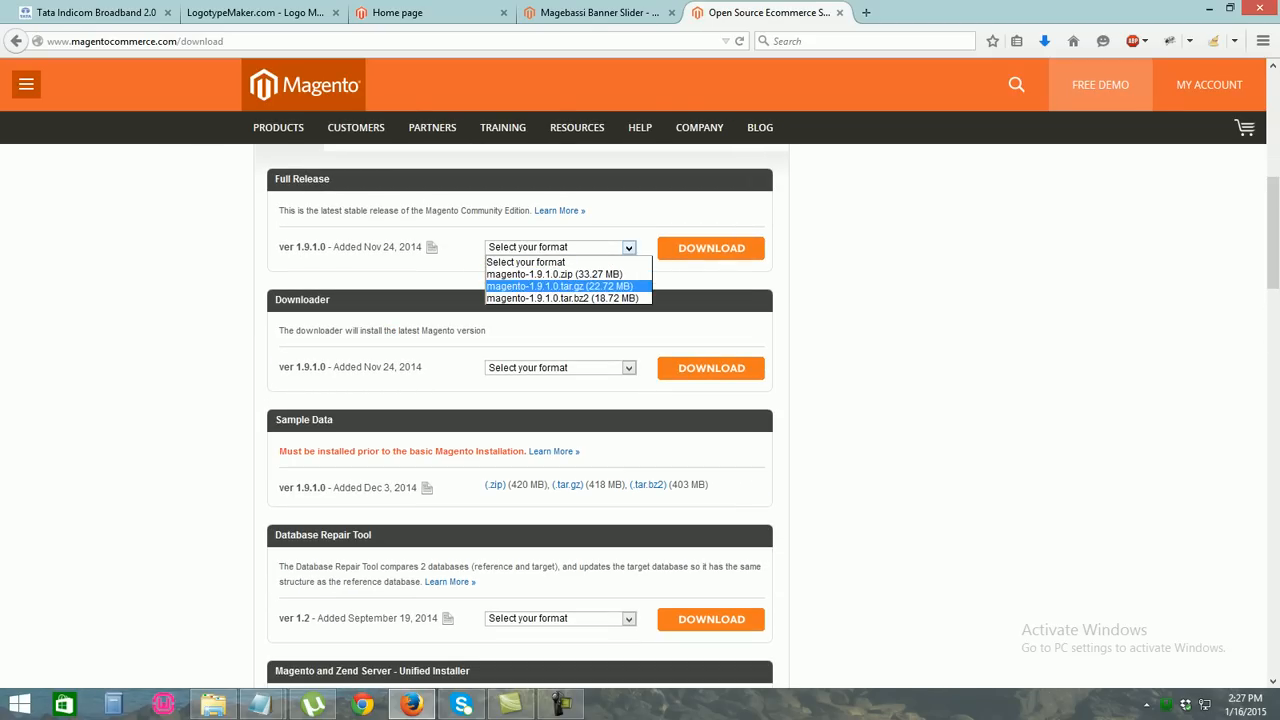
click(628, 248)
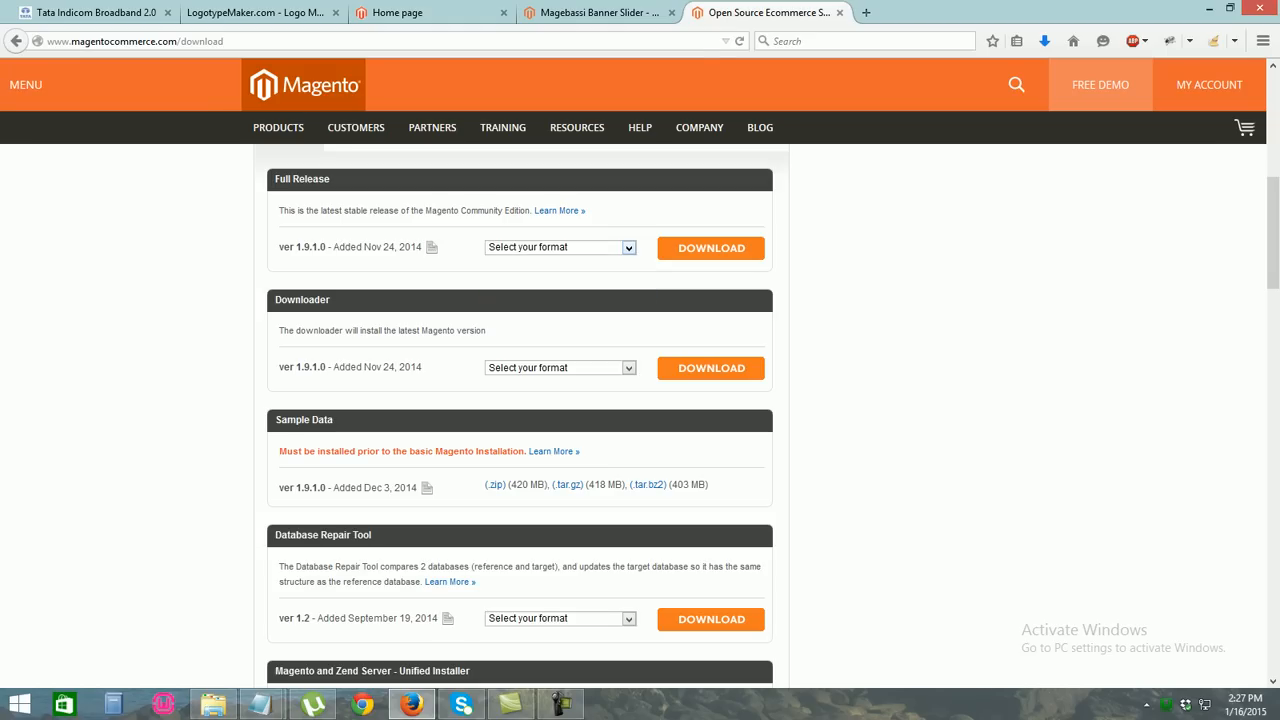
scroll(520, 400, up, 4)
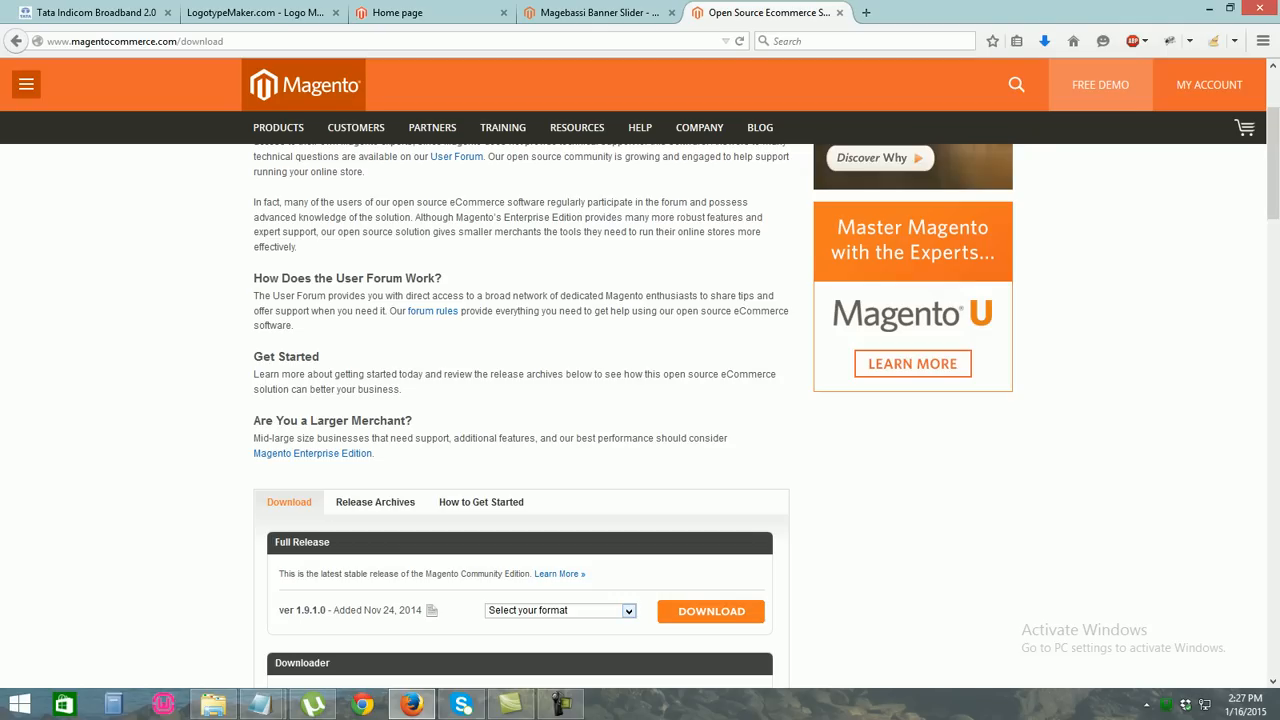
scroll(520, 400, down, 3)
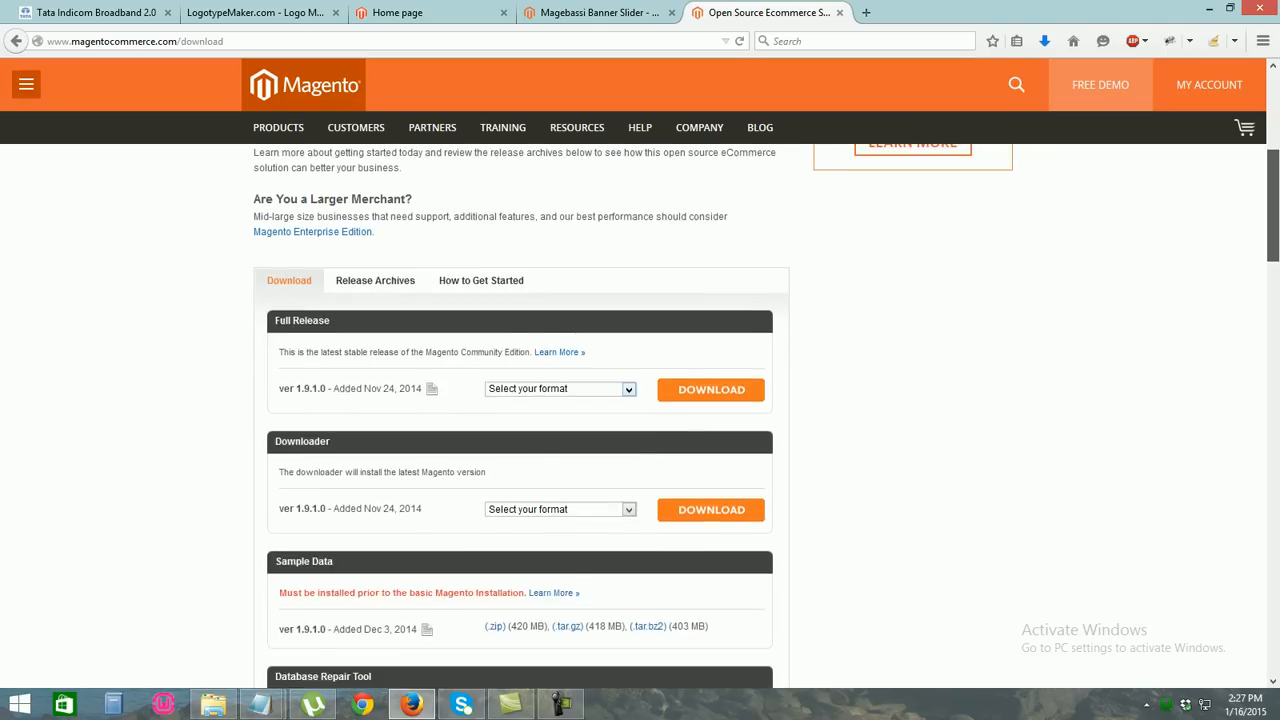
scroll(520, 400, up, 5)
scroll(640, 400, down, 1)
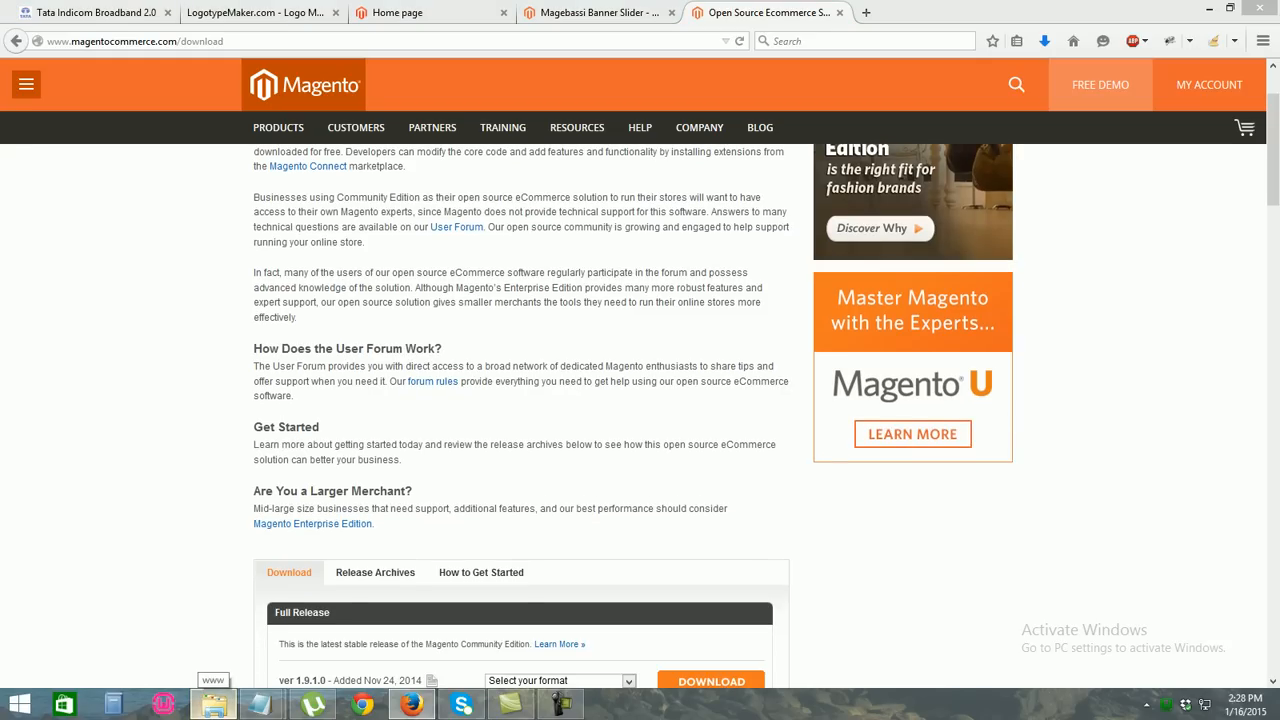
click(213, 703)
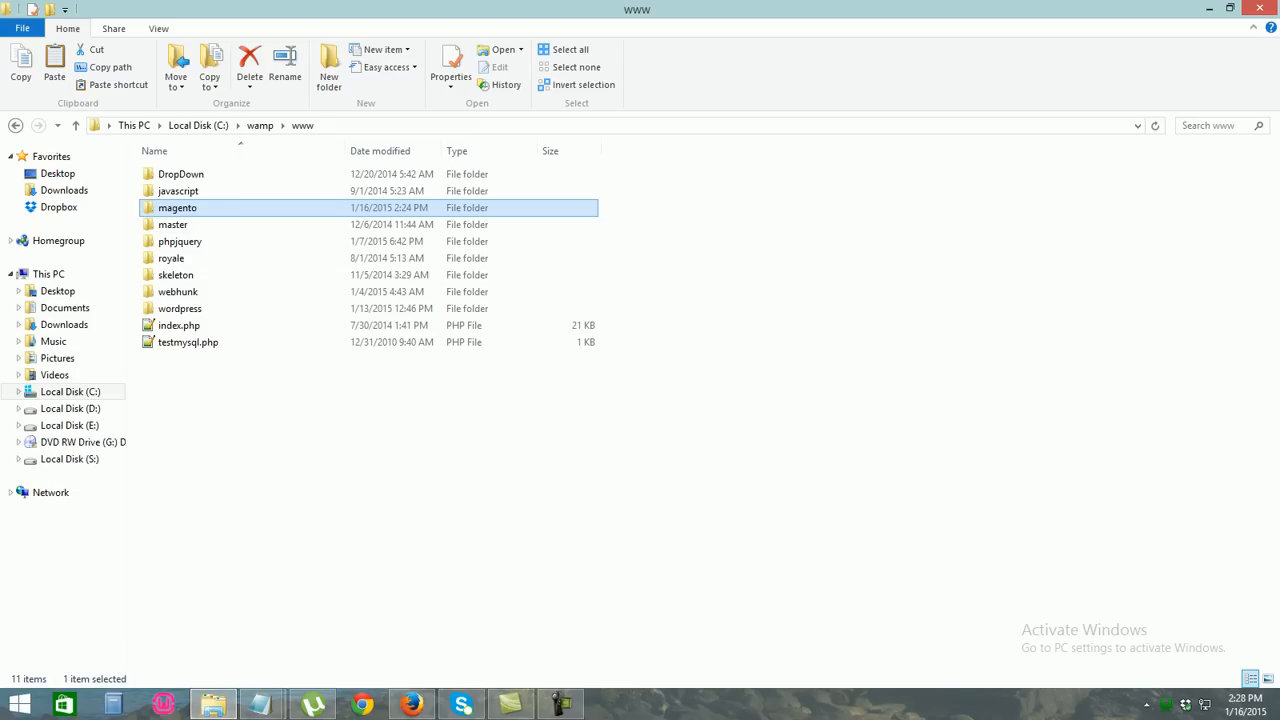
click(15, 125)
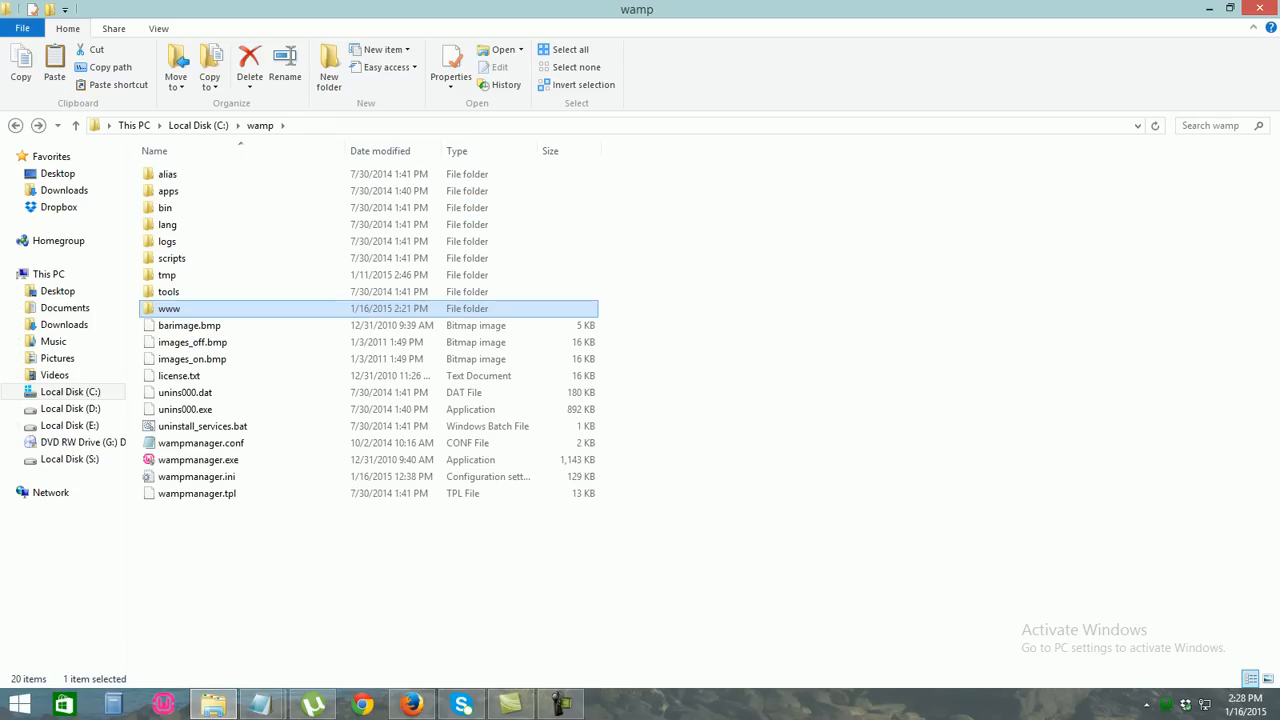
double_click(170, 309)
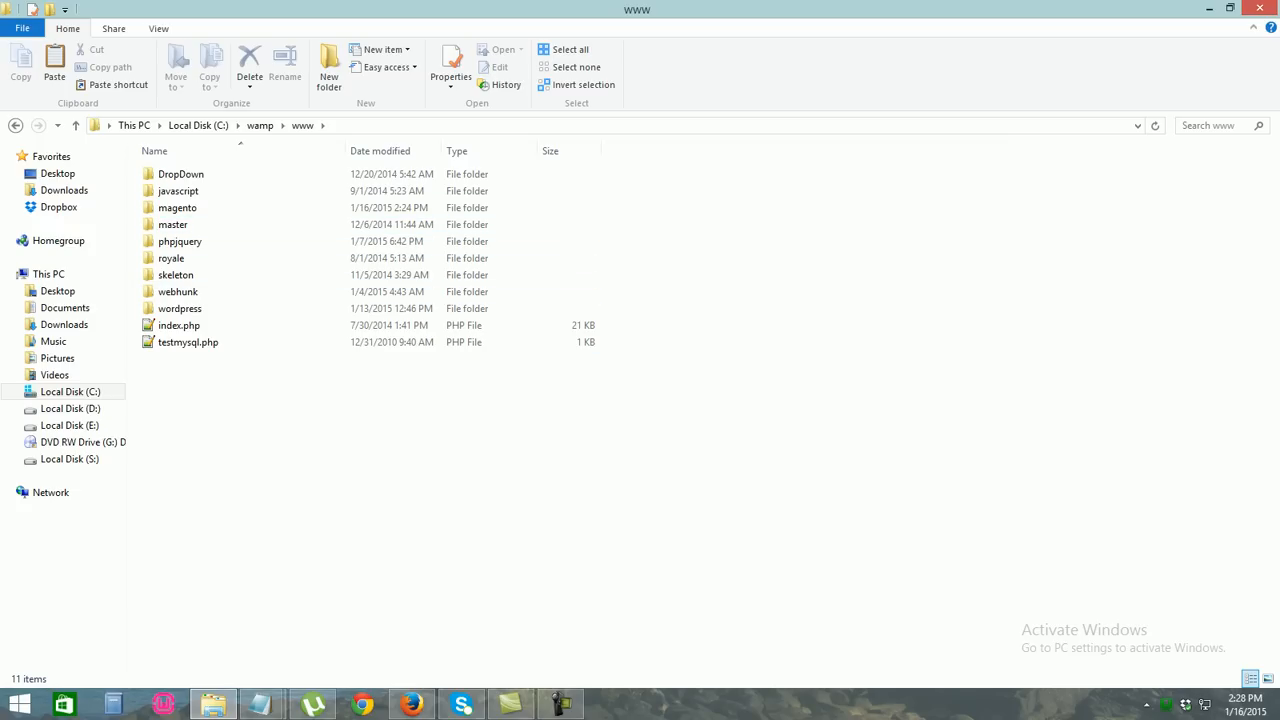
click(411, 704)
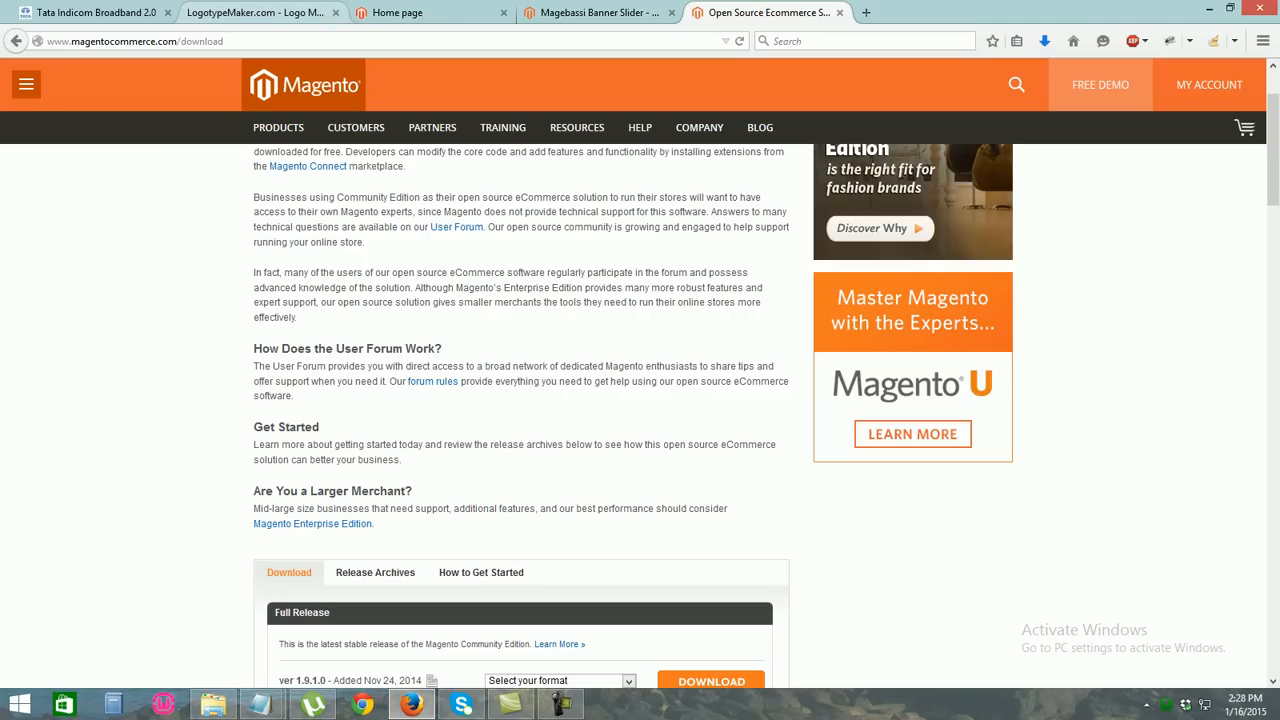
Load localhost/phpmyadmin in a new browser tab
click(256, 13)
click(330, 41)
key(ctrl+Tab)
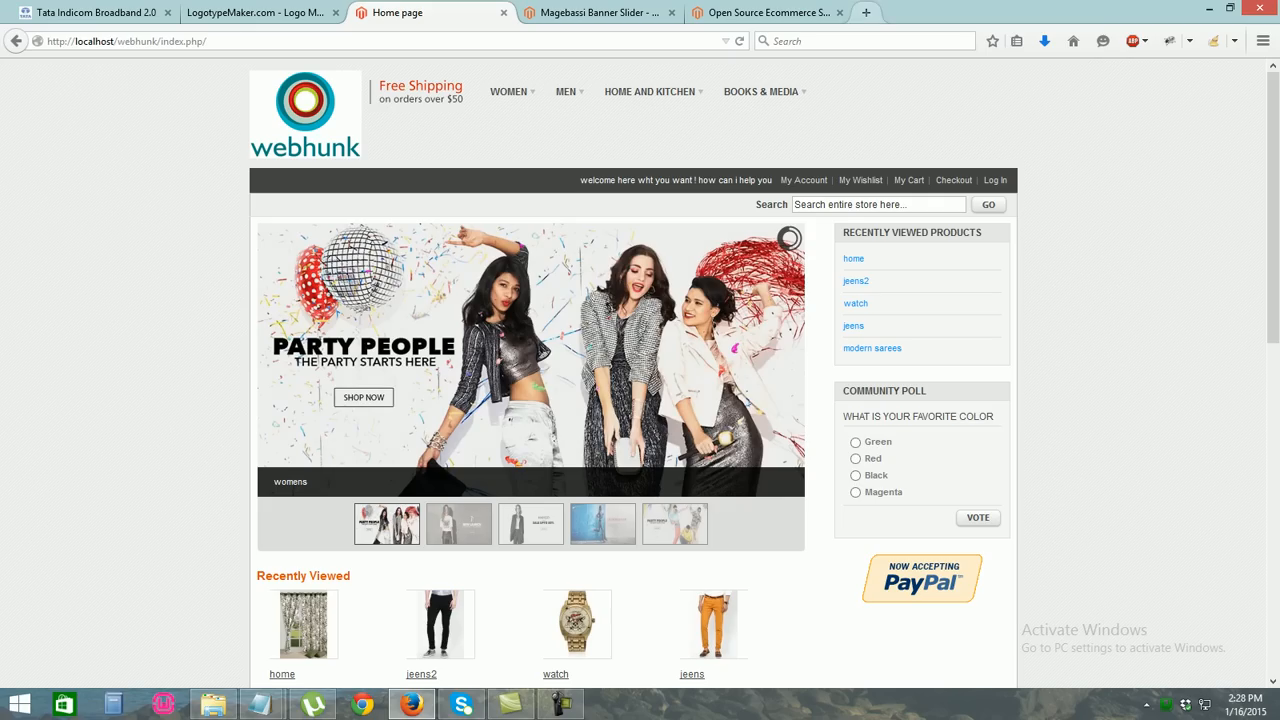
key(ctrl+t)
text(localhost/)
key(Right)
text(php)
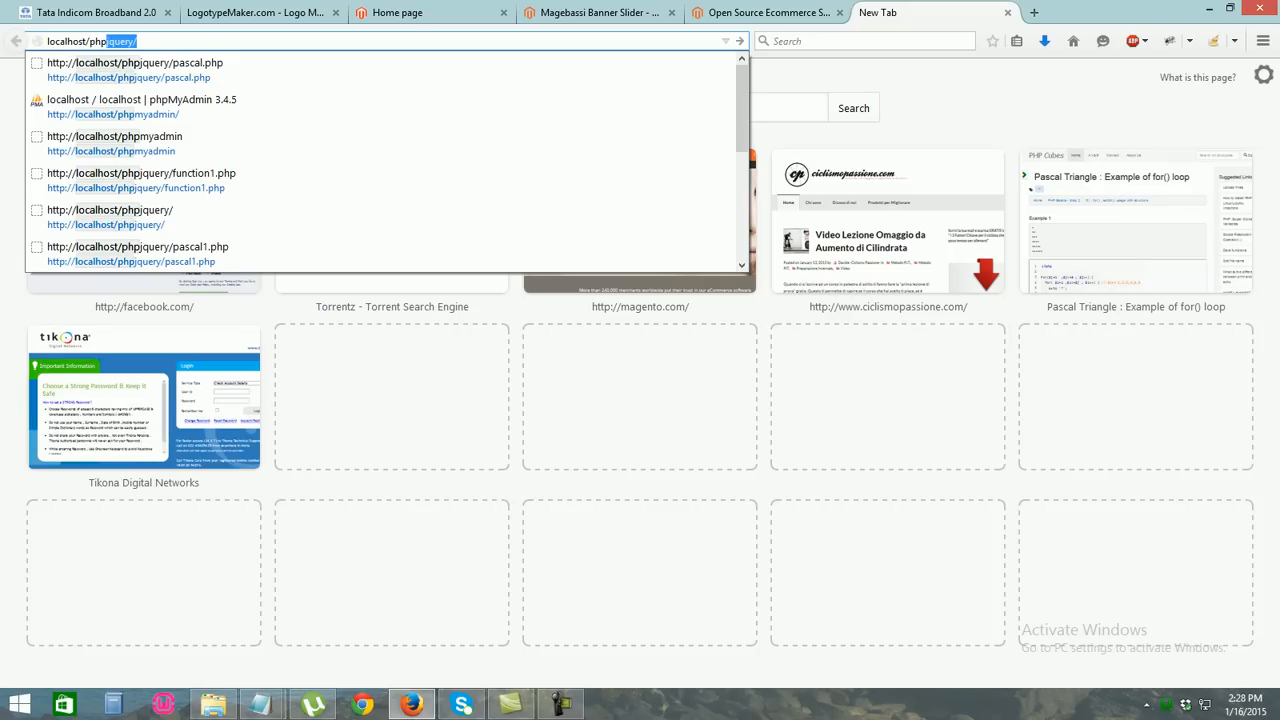
key(Down)
key(Down)
key(Return)
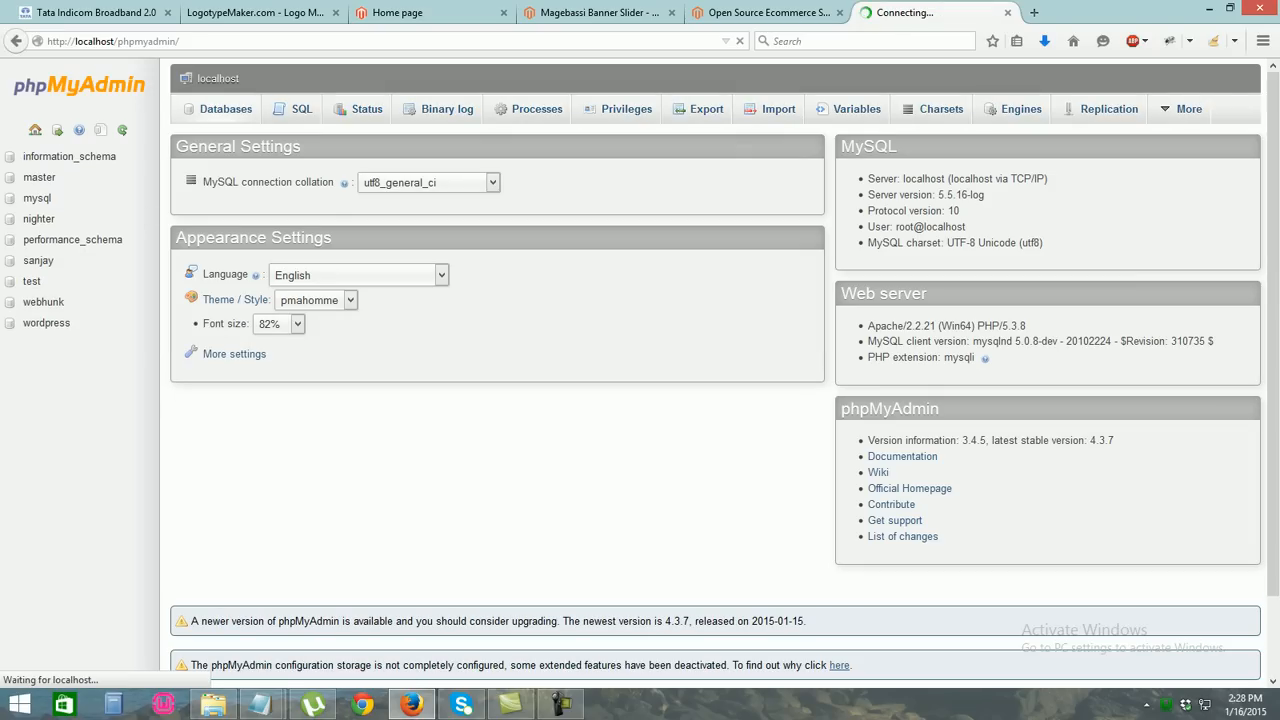
Create a new database named magento in phpMyAdmin
text(magento)
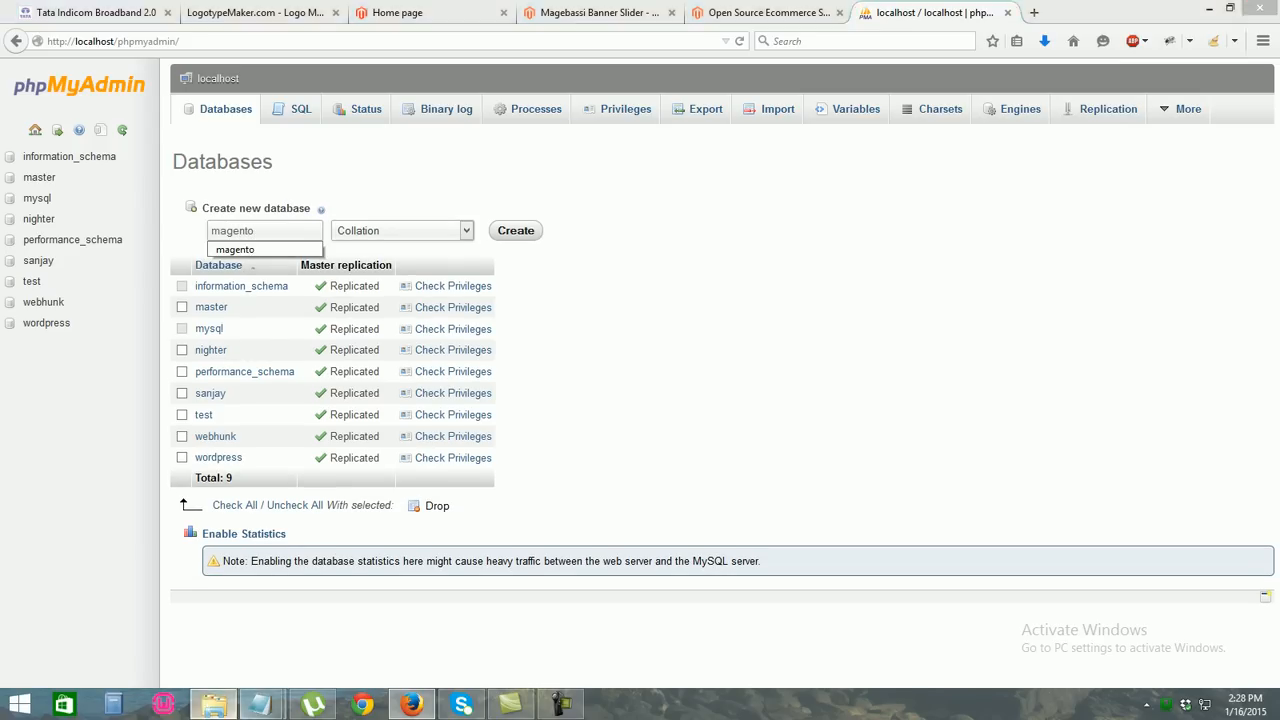
click(213, 704)
click(213, 704)
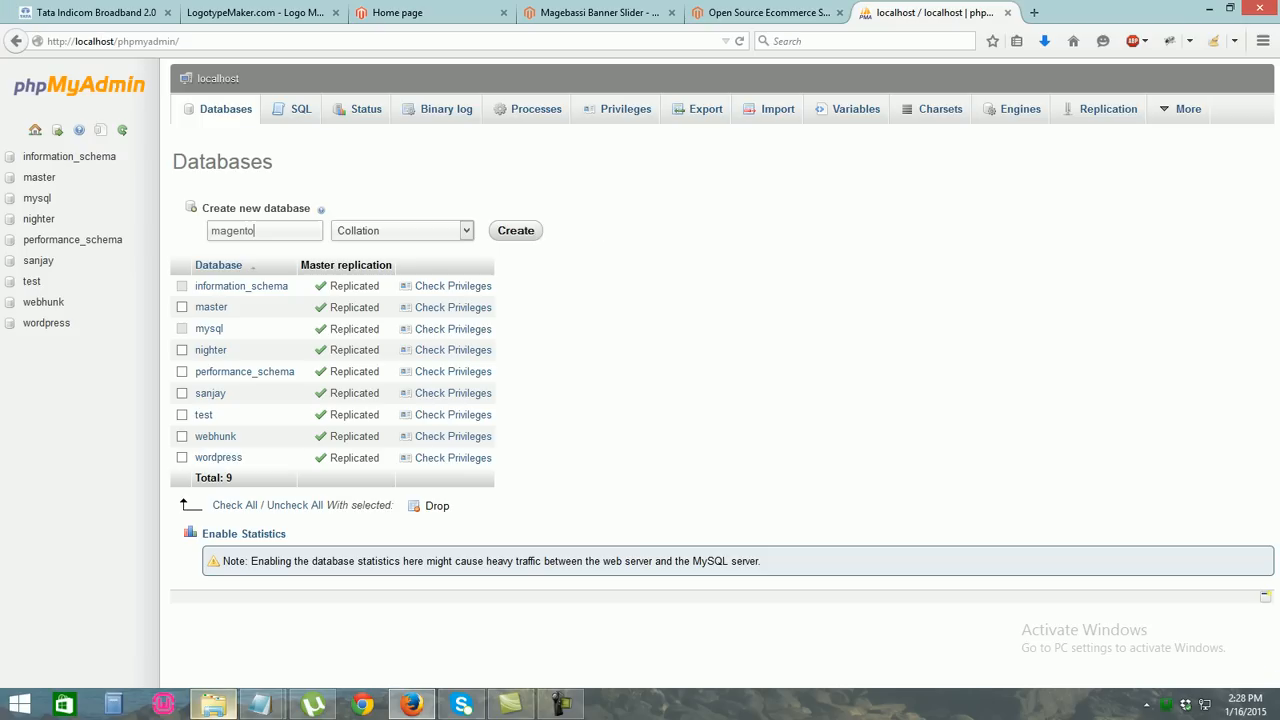
click(516, 230)
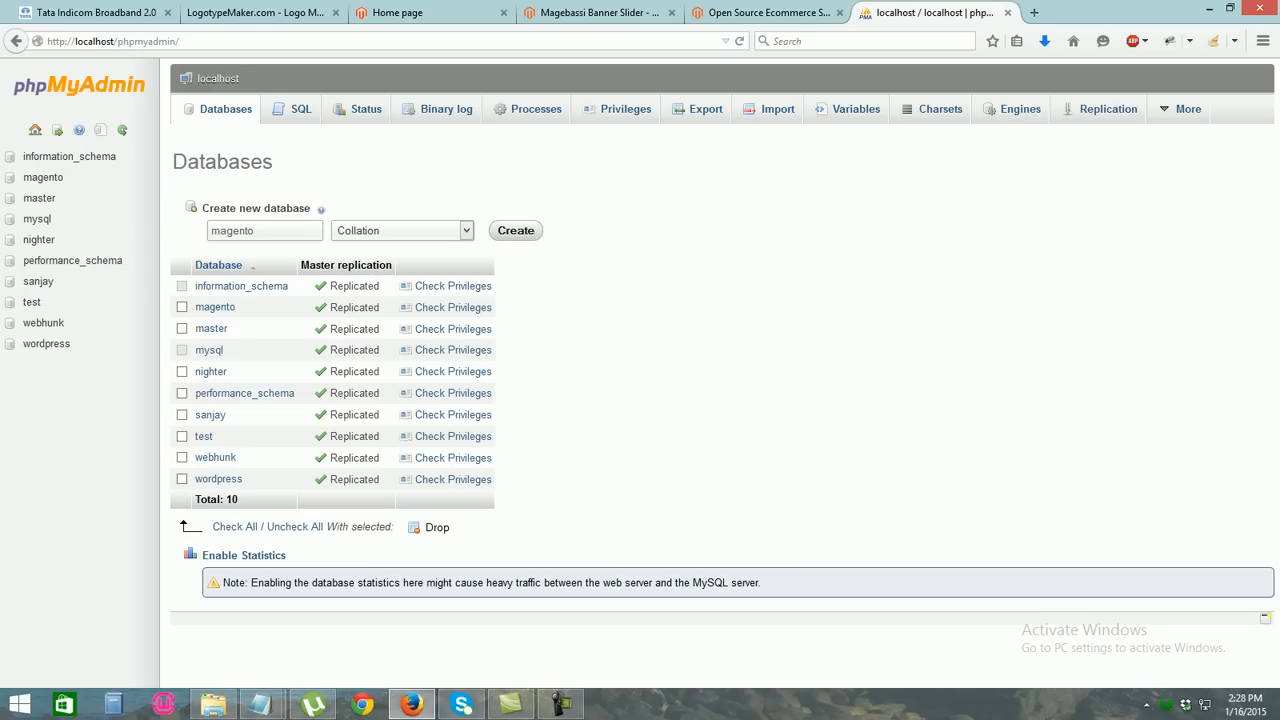
Load localhost/magento/ in a new browser tab
click(1034, 12)
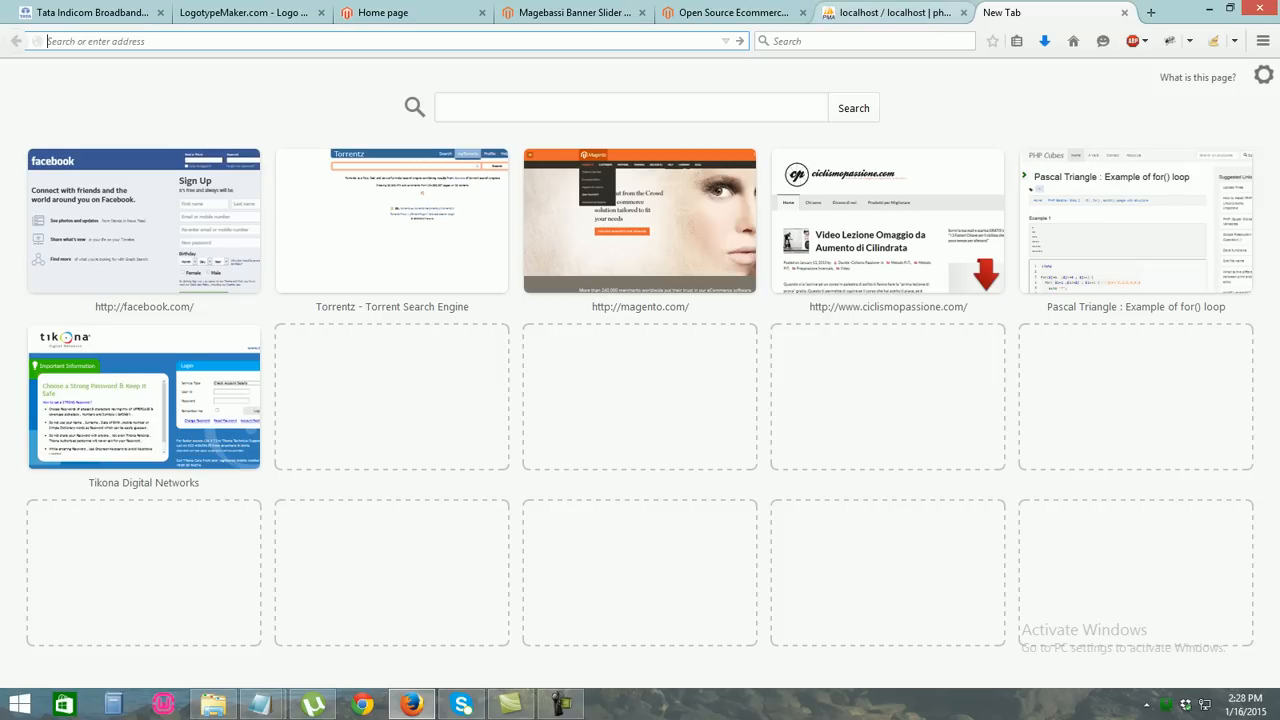
text(localhost/mag)
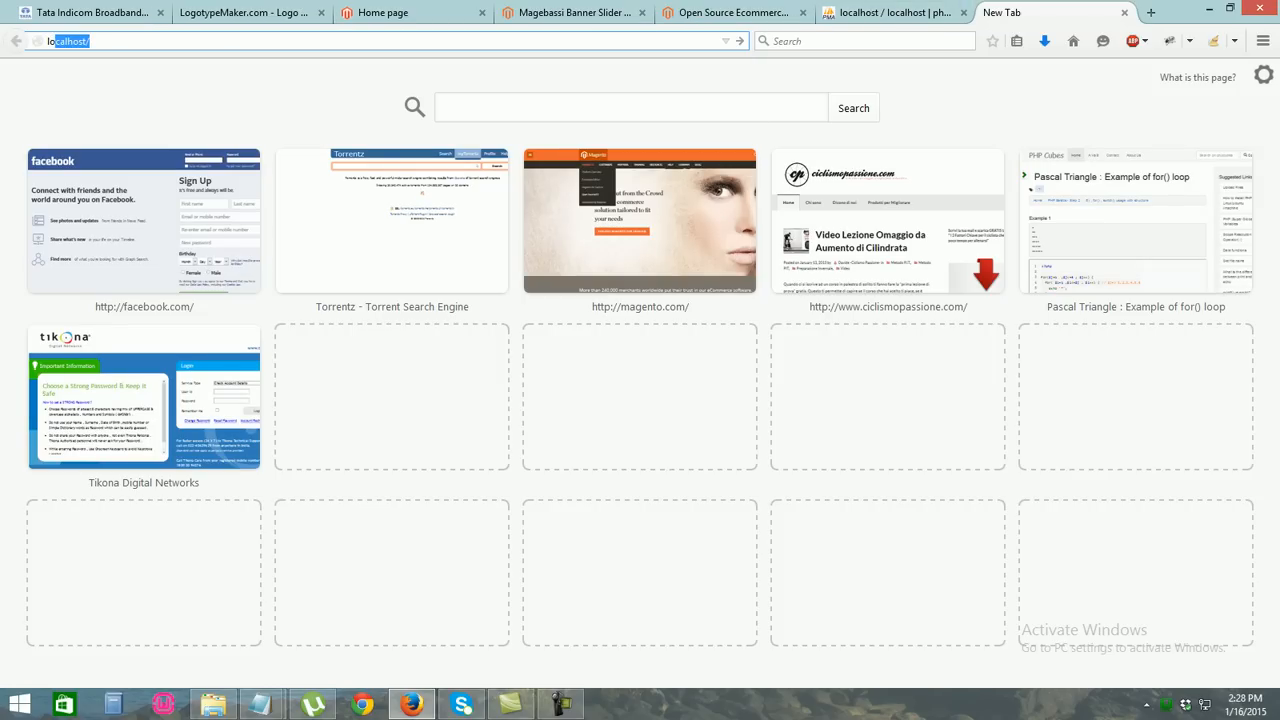
key(Return)
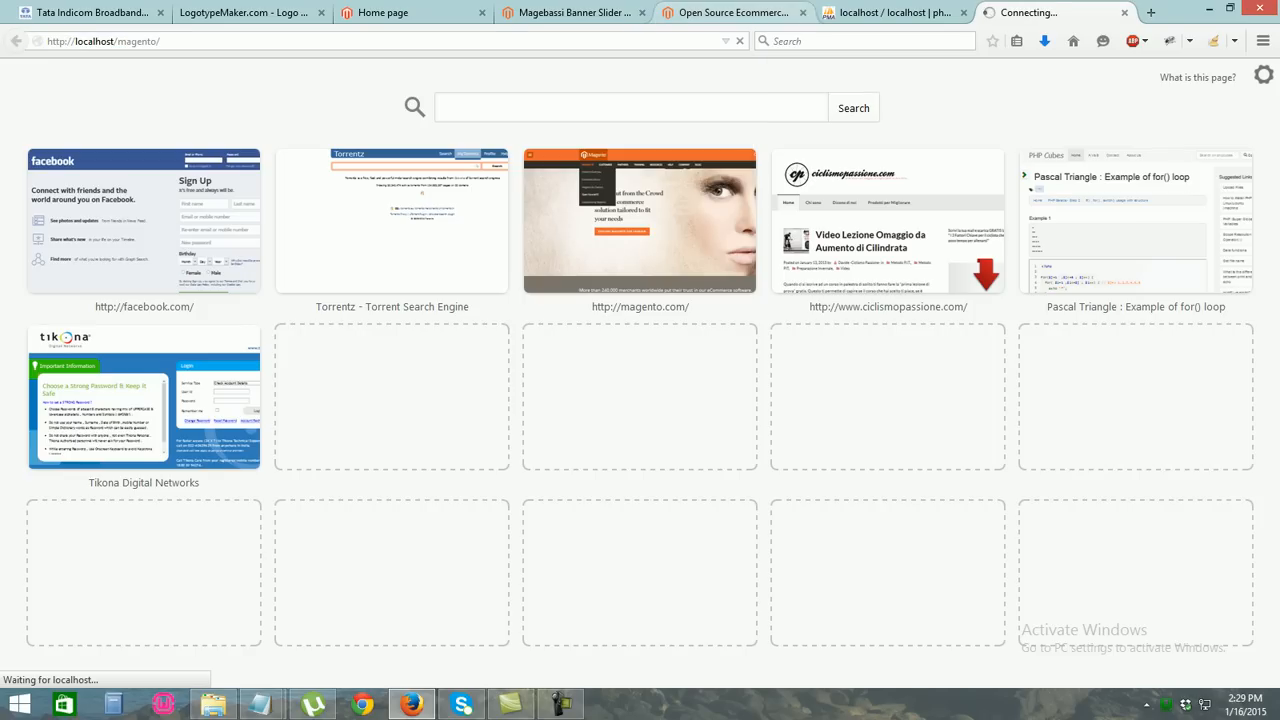
Close the phpMyAdmin tab and return to the Magento Installation Wizard tab
click(732, 13)
click(890, 13)
click(964, 13)
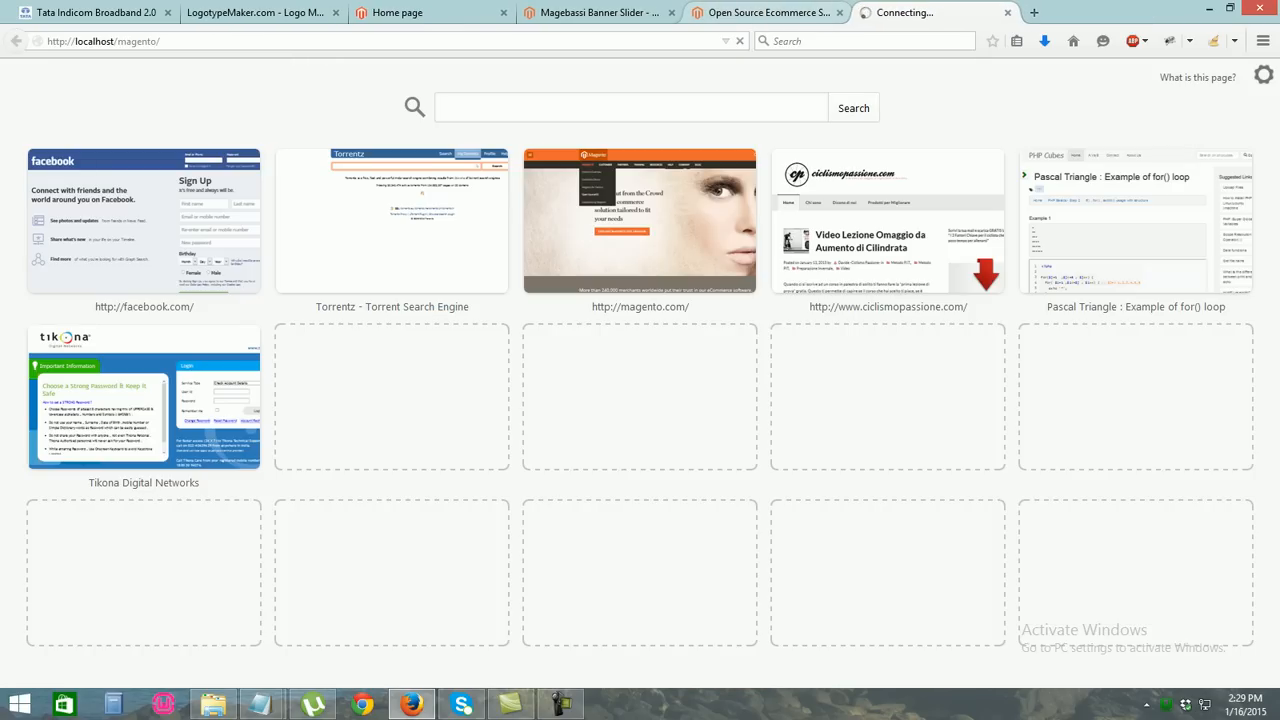
click(765, 14)
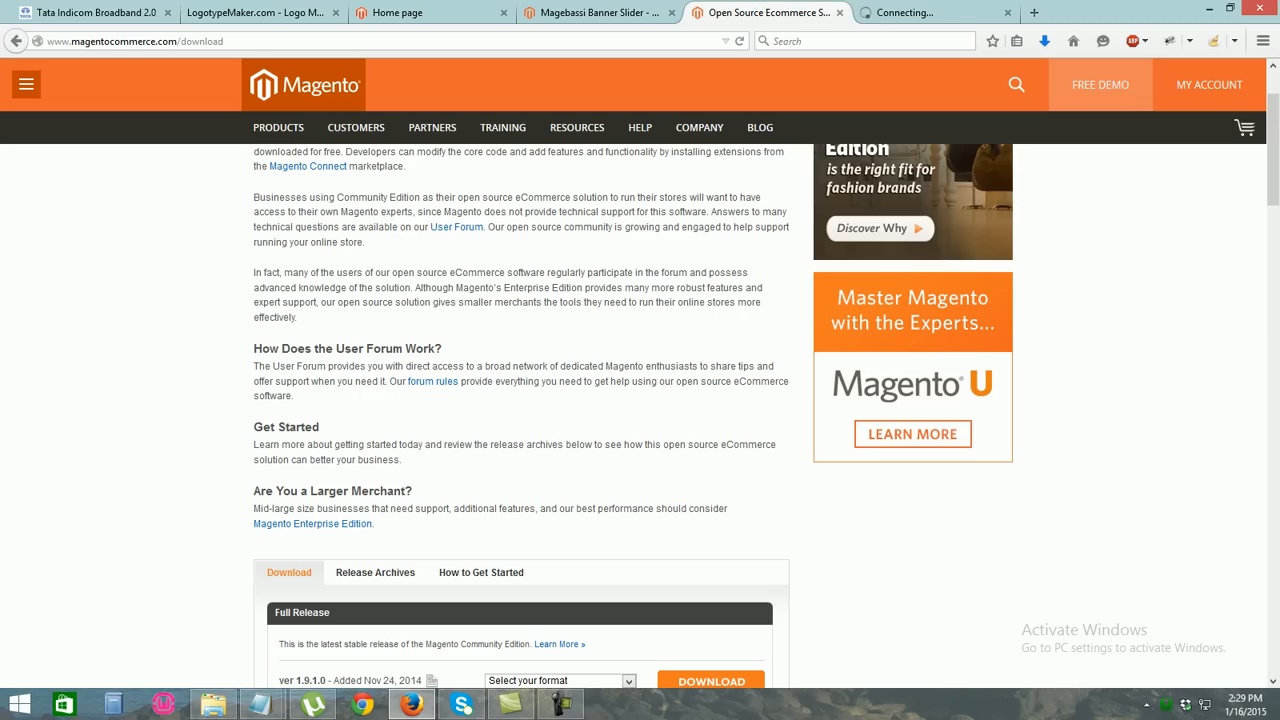
mouse_move(1273, 150)
mouse_down()
mouse_move(1273, 128)
mouse_move(1273, 299)
mouse_move(1273, 175)
mouse_up()
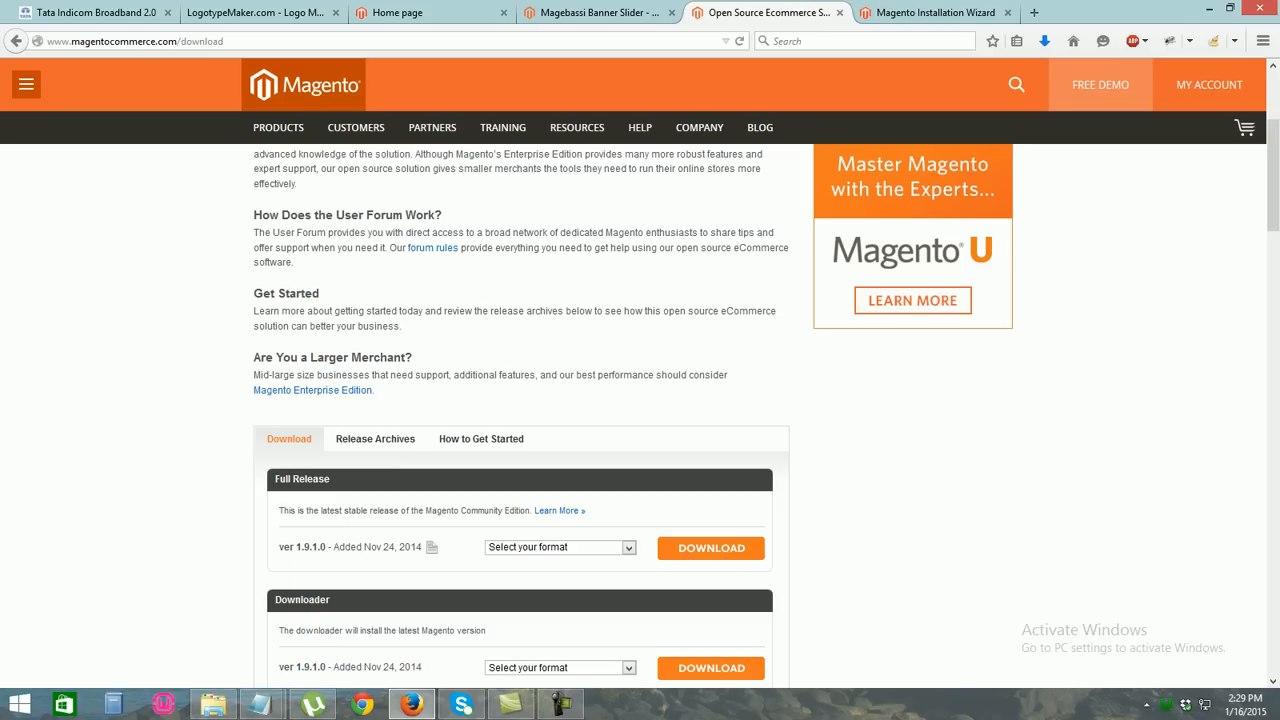
key(ctrl+Tab)
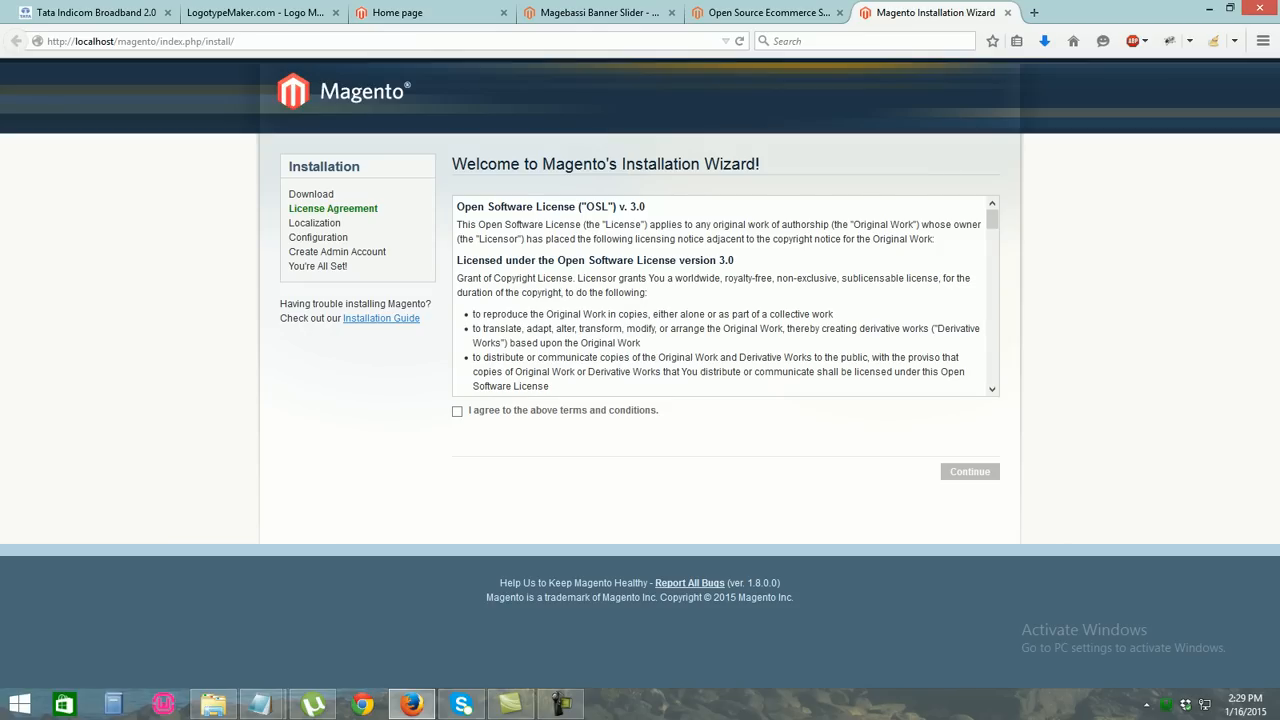
Accept the licence, keep English US, Pacific time and US Dollar, and enter database user root
click(457, 411)
click(970, 472)
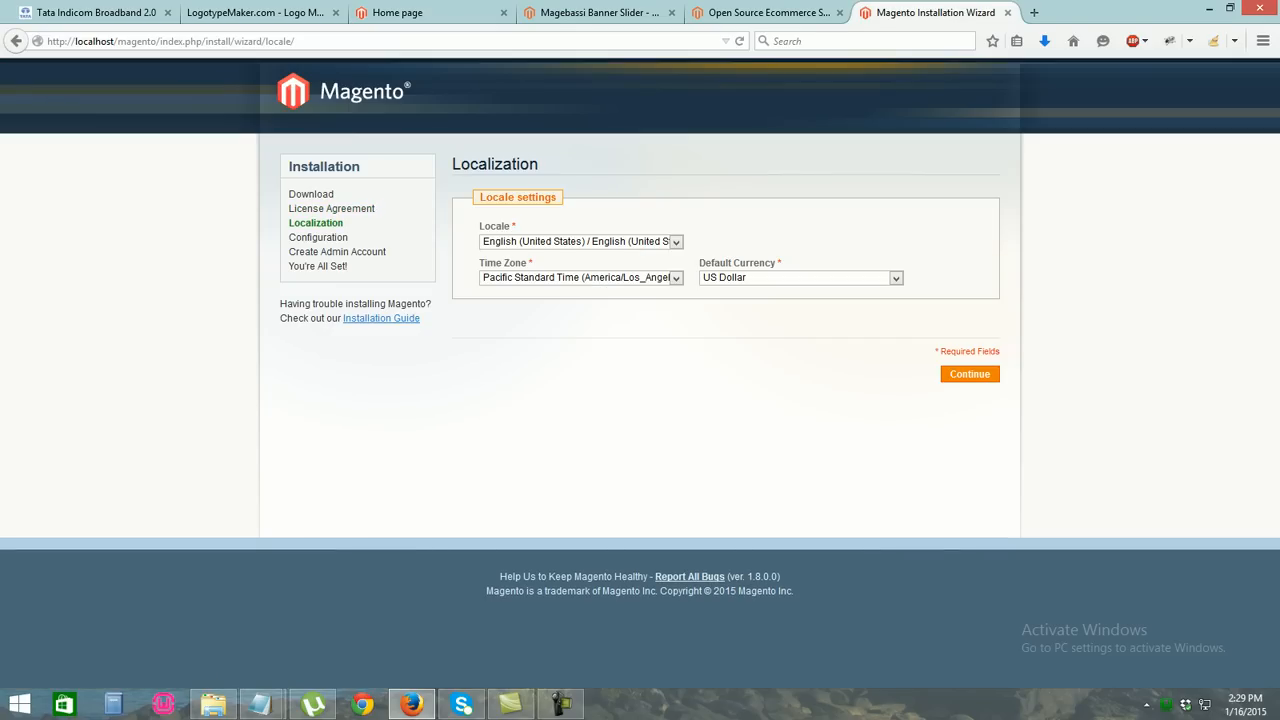
click(970, 374)
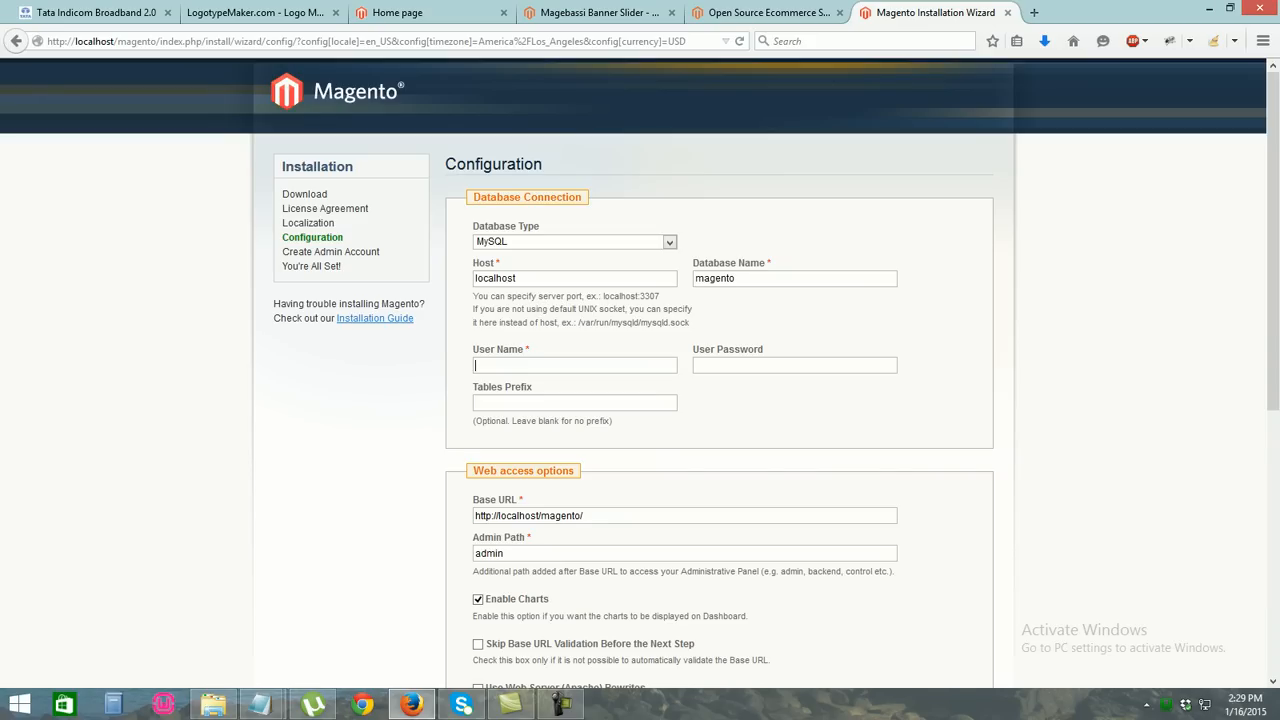
text(root)
scroll(640, 370, down, 5)
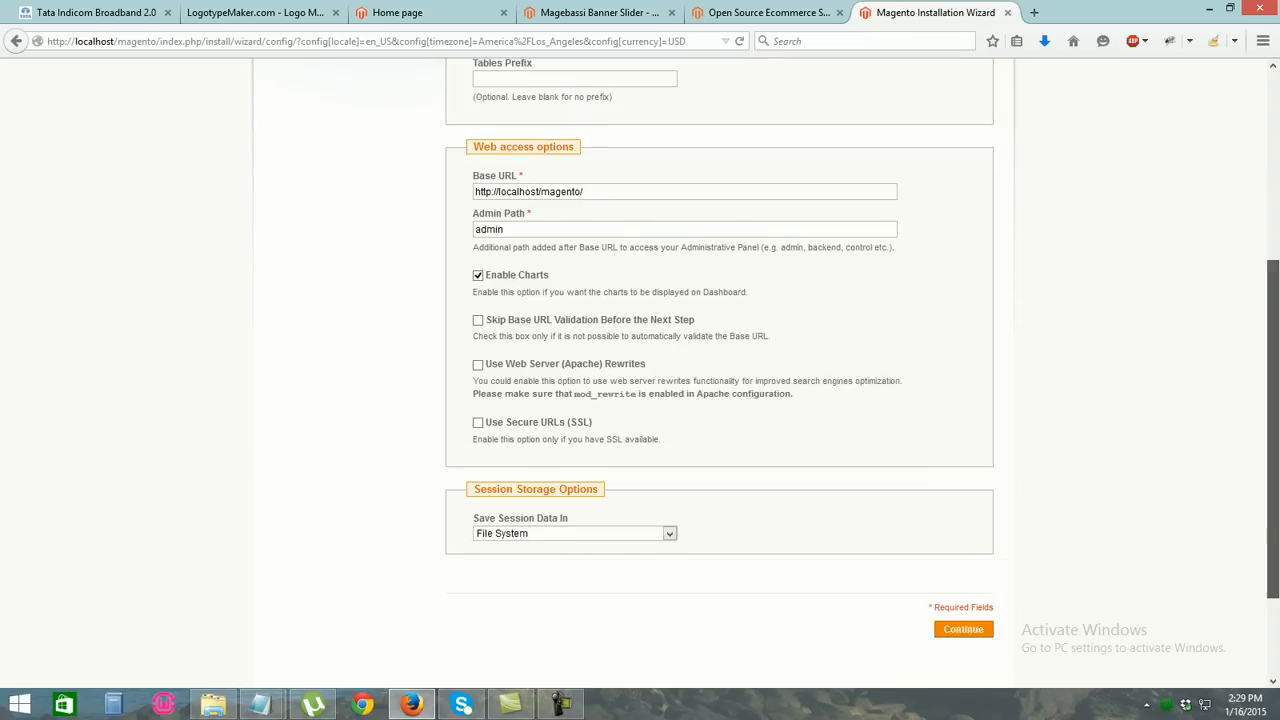
Submit the Configuration page, then switch to the webhunk store home page tab while it processes
click(963, 580)
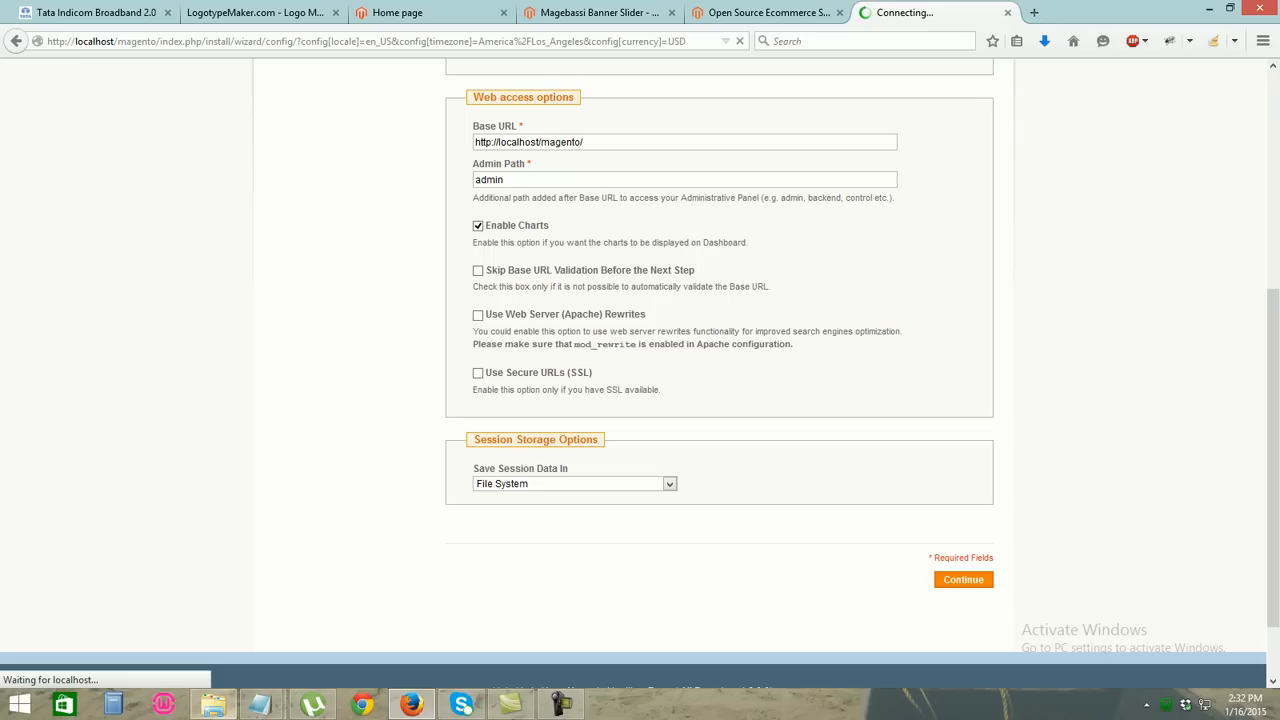
mouse_move(213, 704)
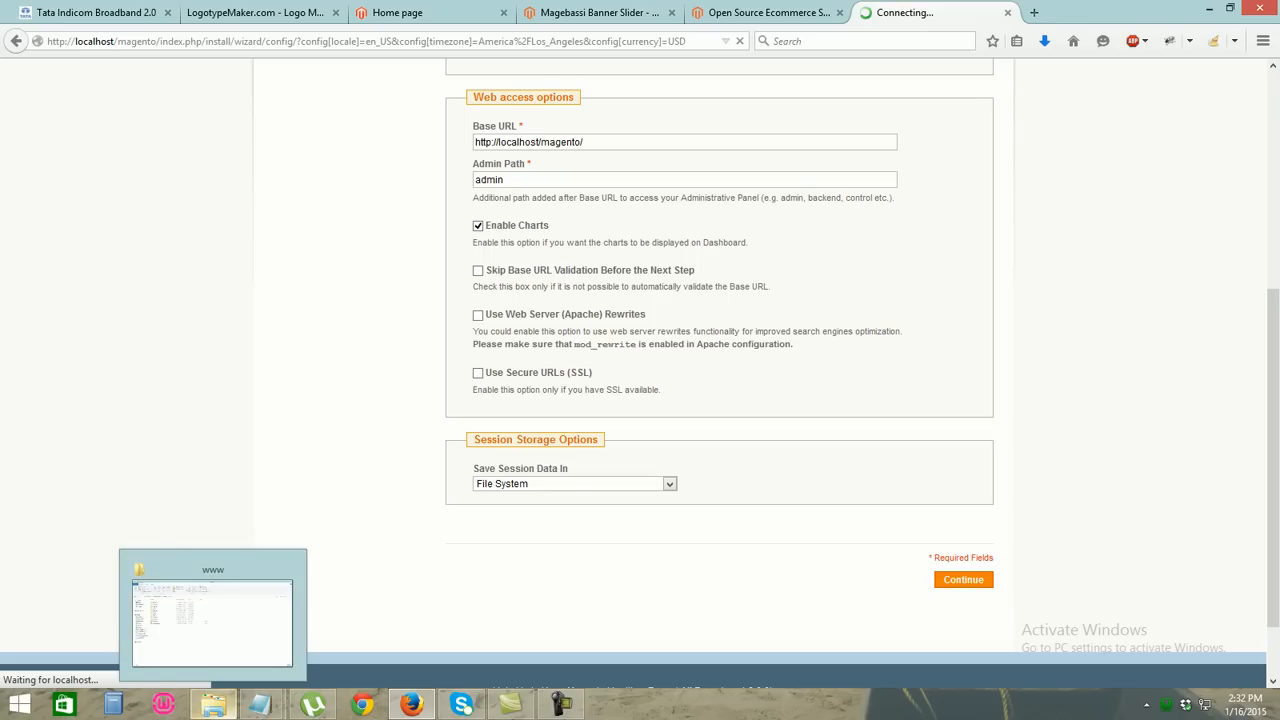
click(420, 13)
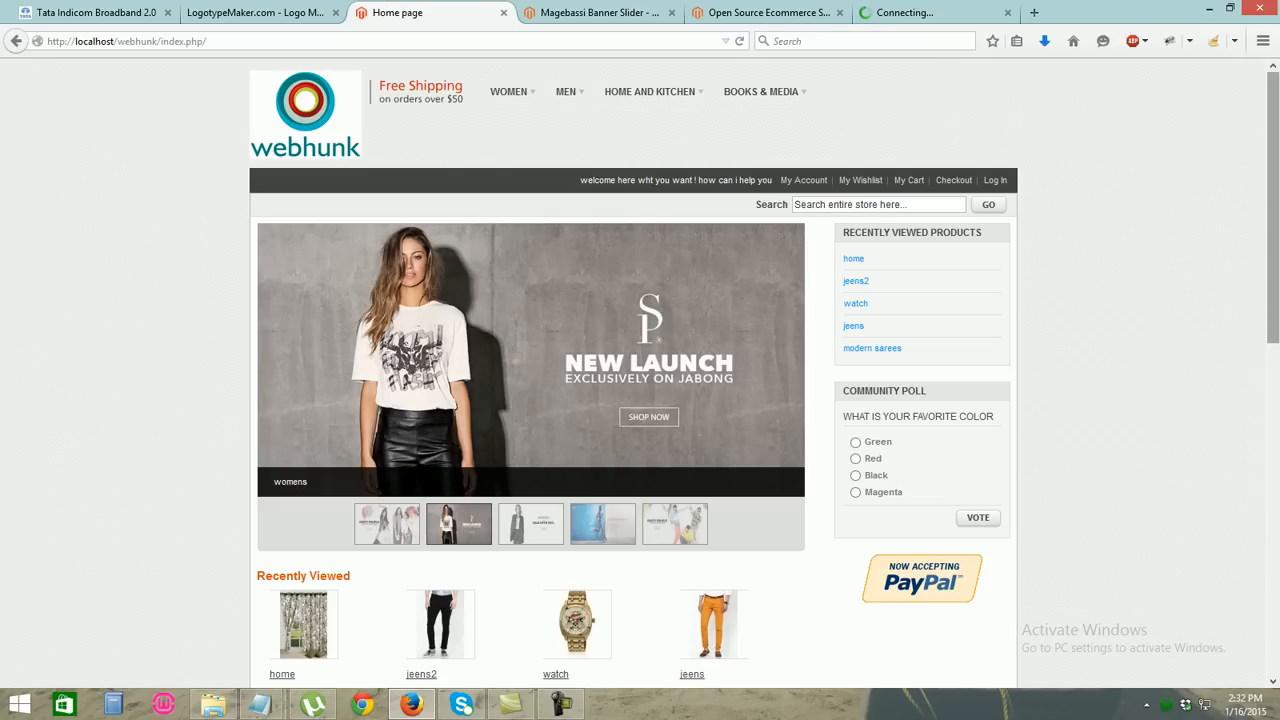
Scroll through the webhunk storefront's product grid, including the sarees item
scroll(640, 380, down, 5)
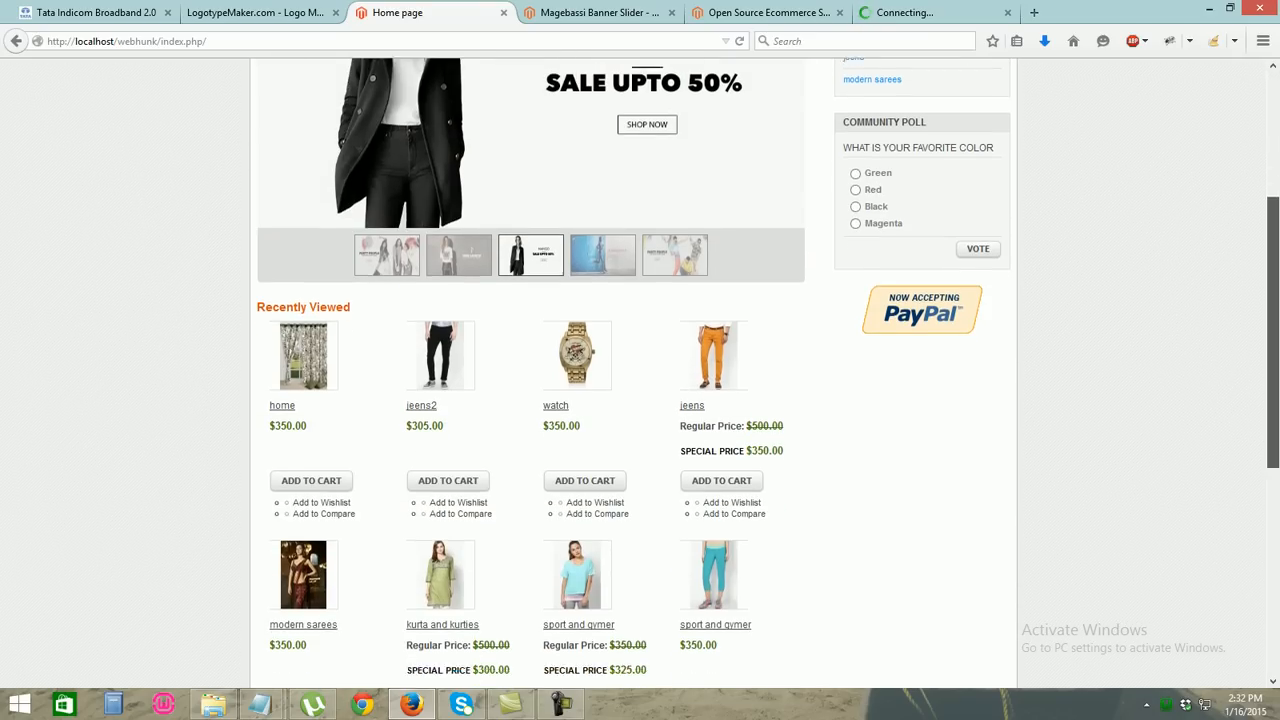
scroll(640, 380, down, 4)
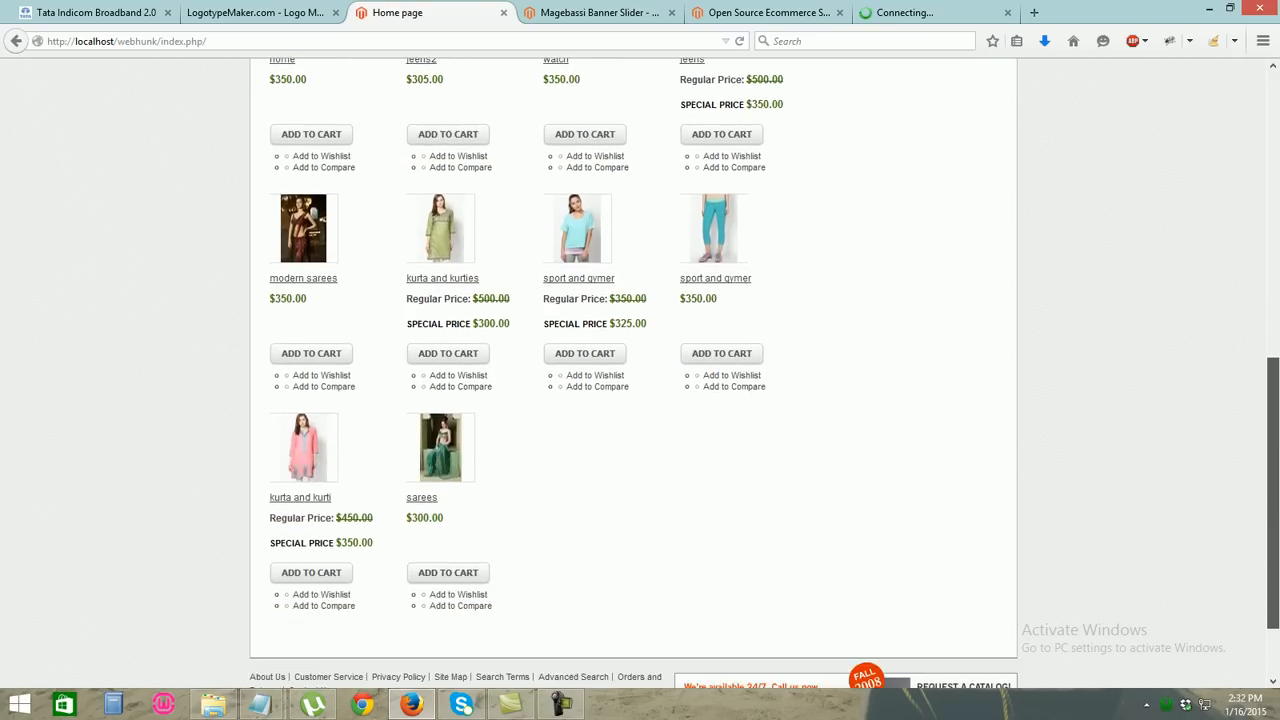
scroll(640, 380, up, 3)
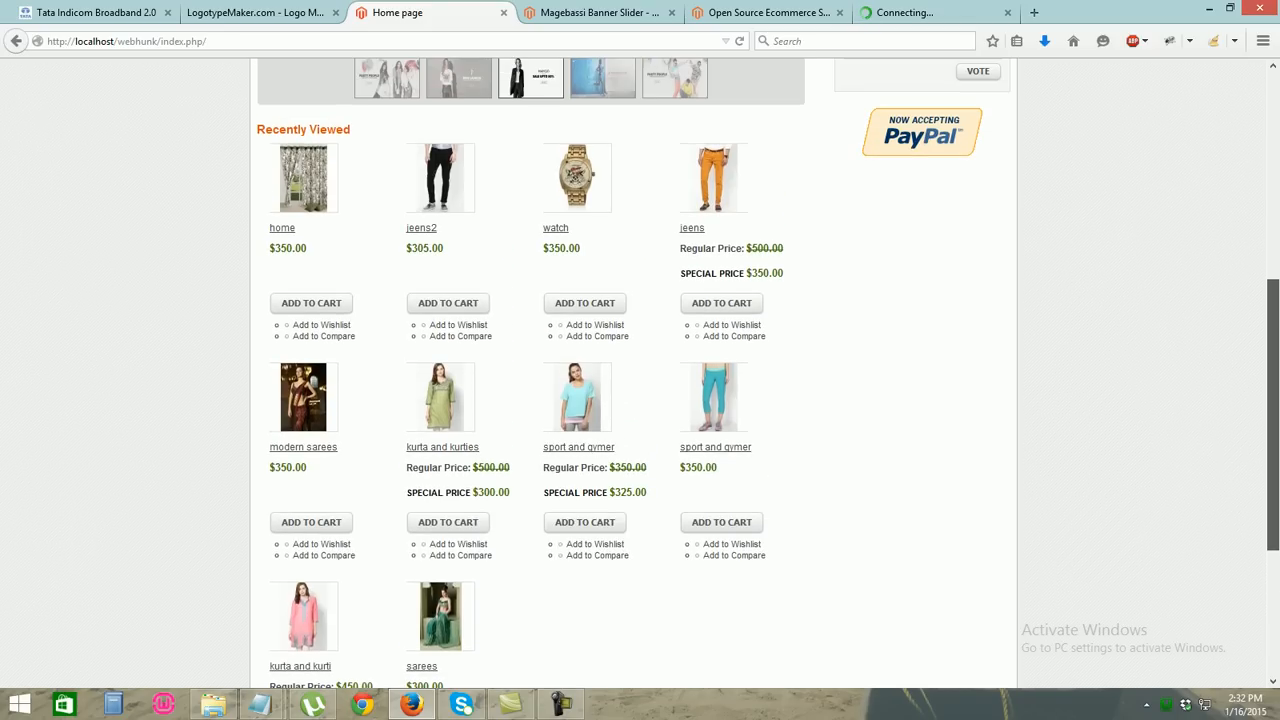
scroll(640, 380, up, 2)
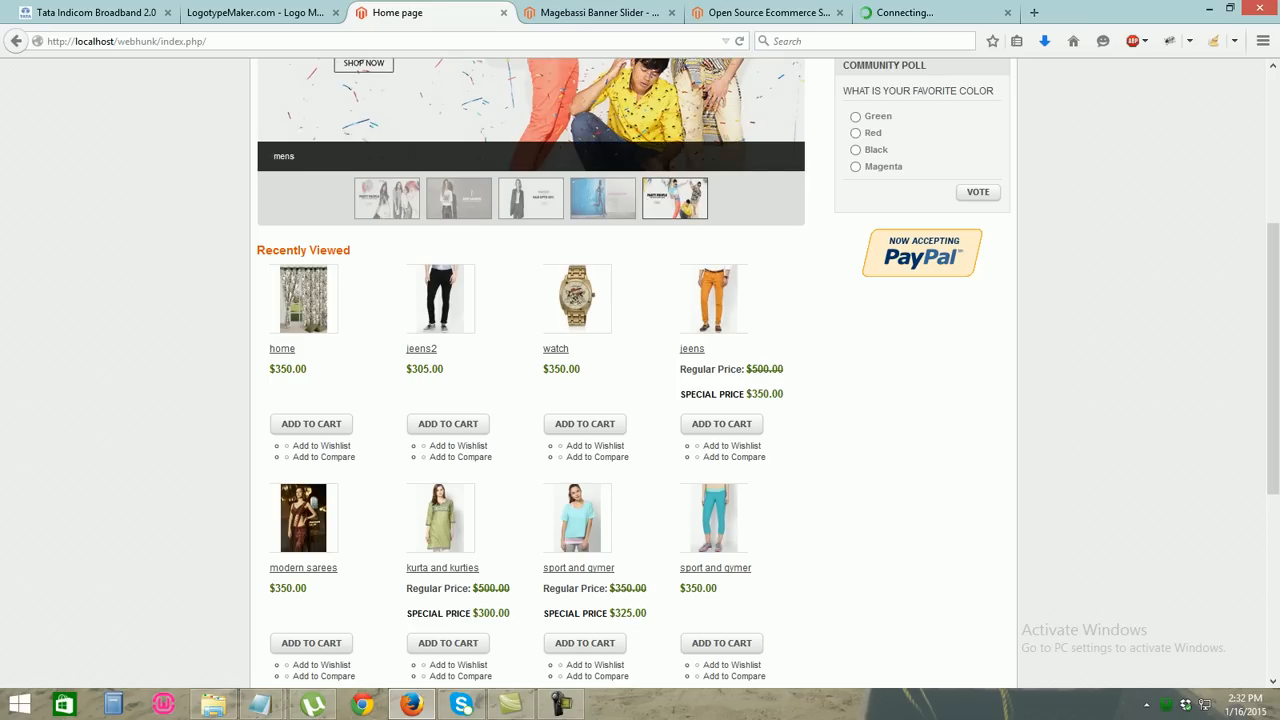
scroll(640, 370, down, 5)
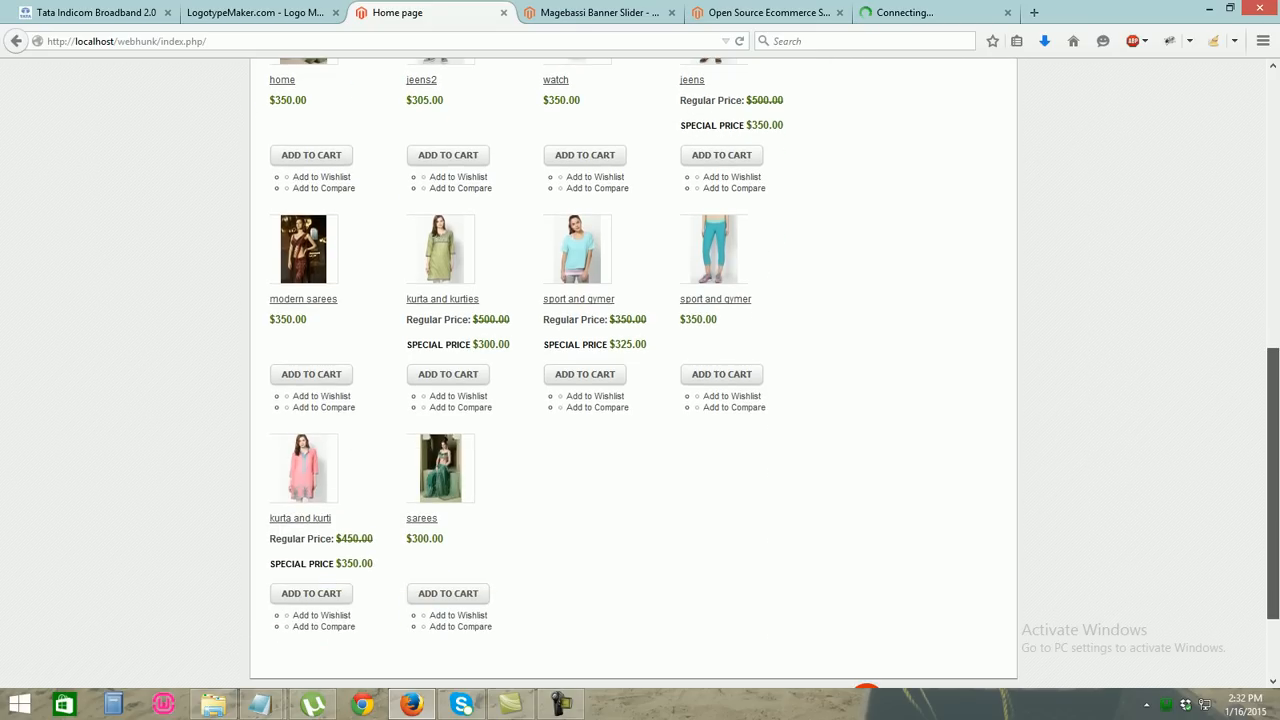
scroll(634, 372, up, 9)
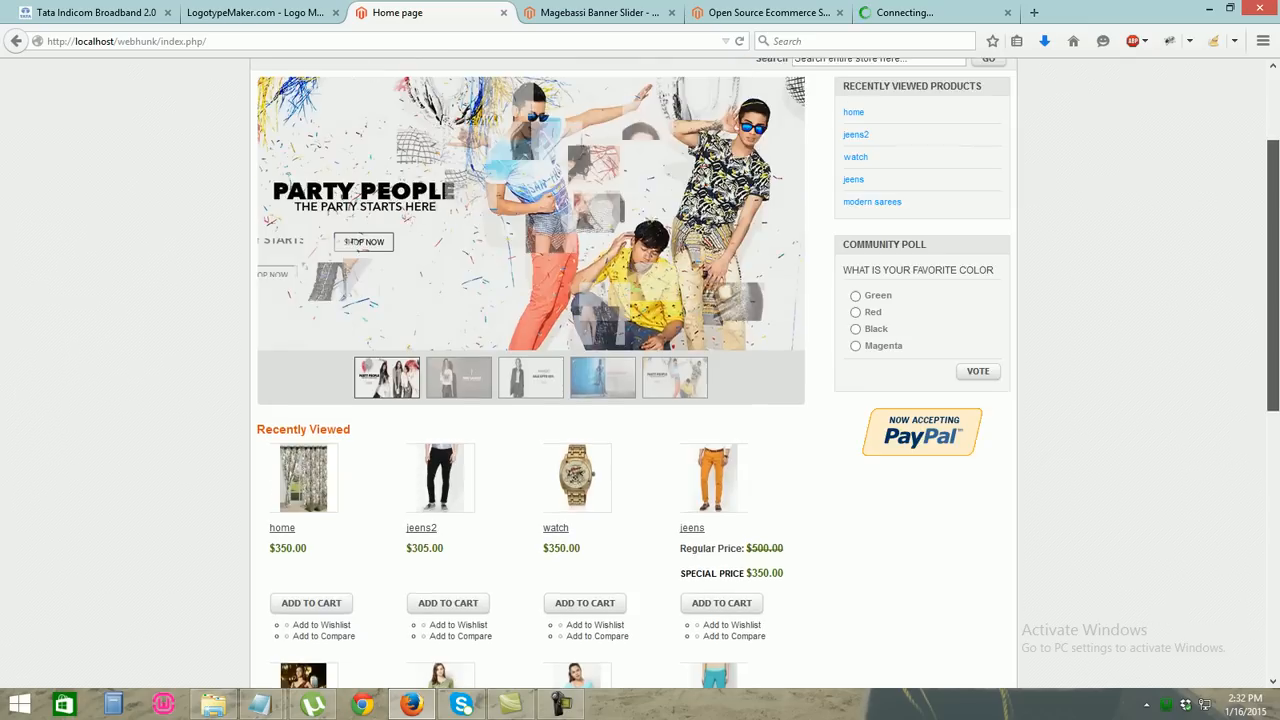
scroll(634, 372, up, 2)
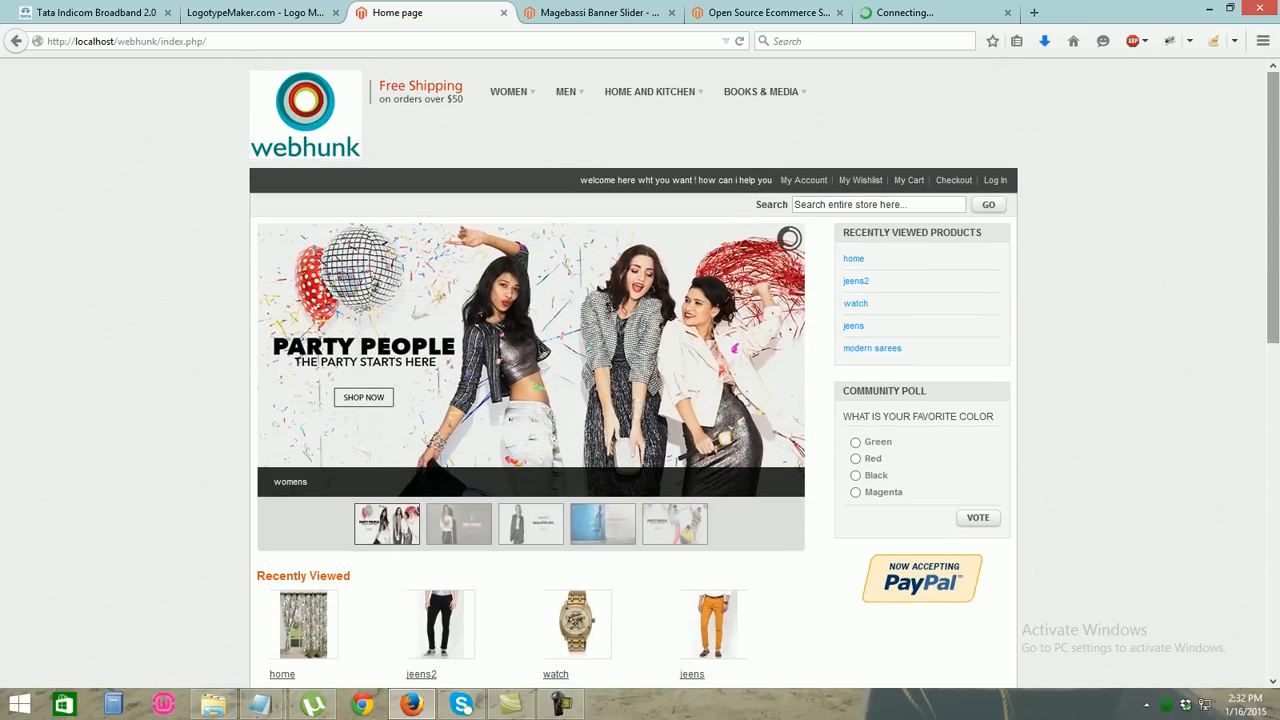
scroll(634, 372, down, 10)
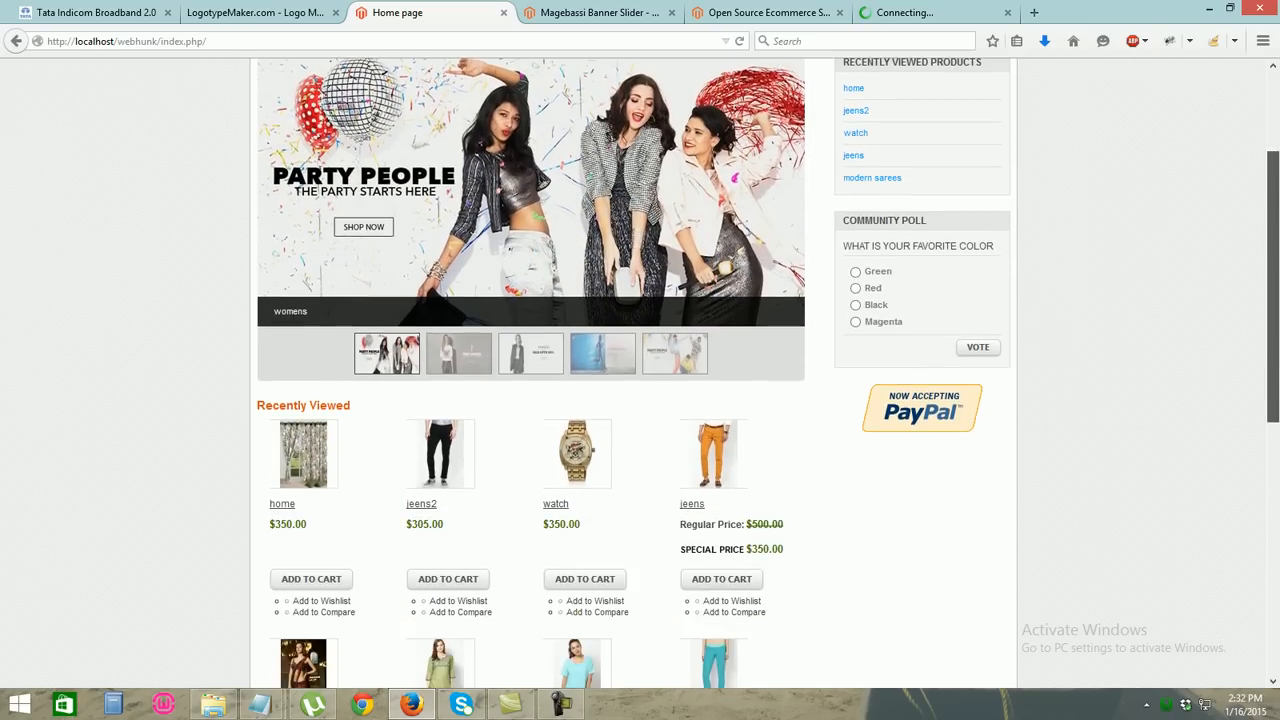
scroll(634, 372, down, 2)
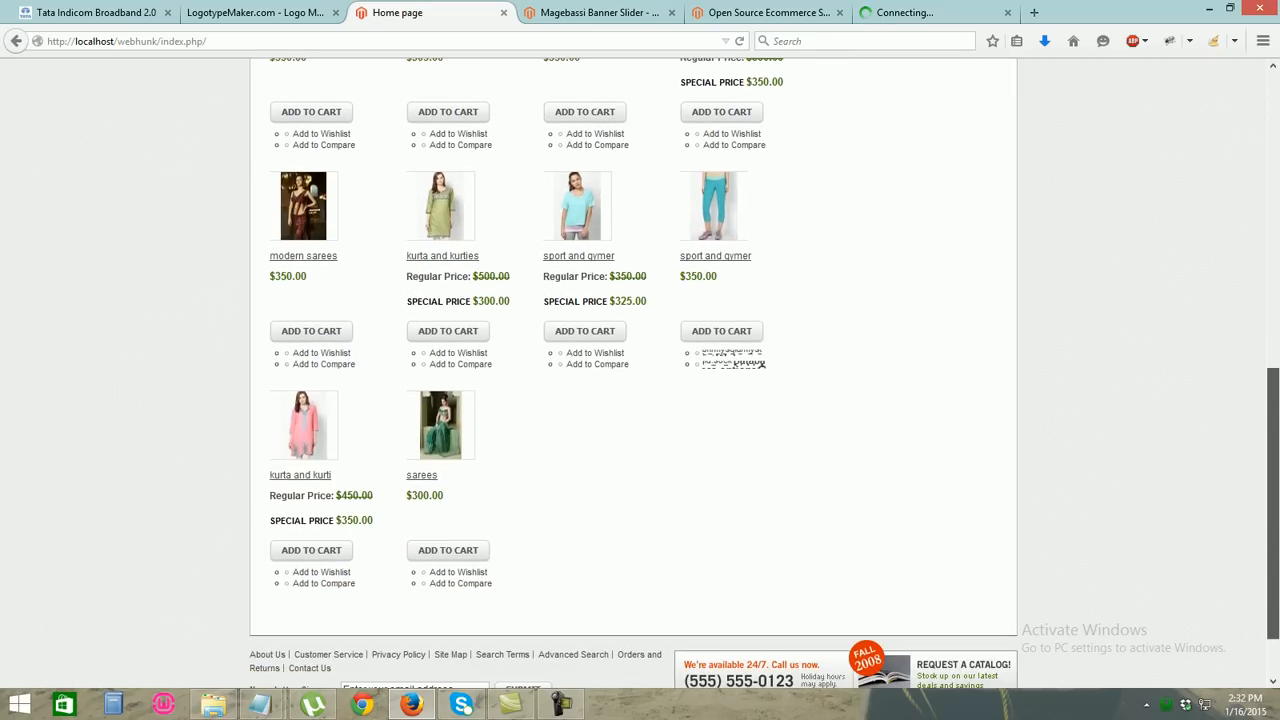
Go to WOMEN > shirt&tops from the storefront's top menu
drag(1273, 503, 1273, 497)
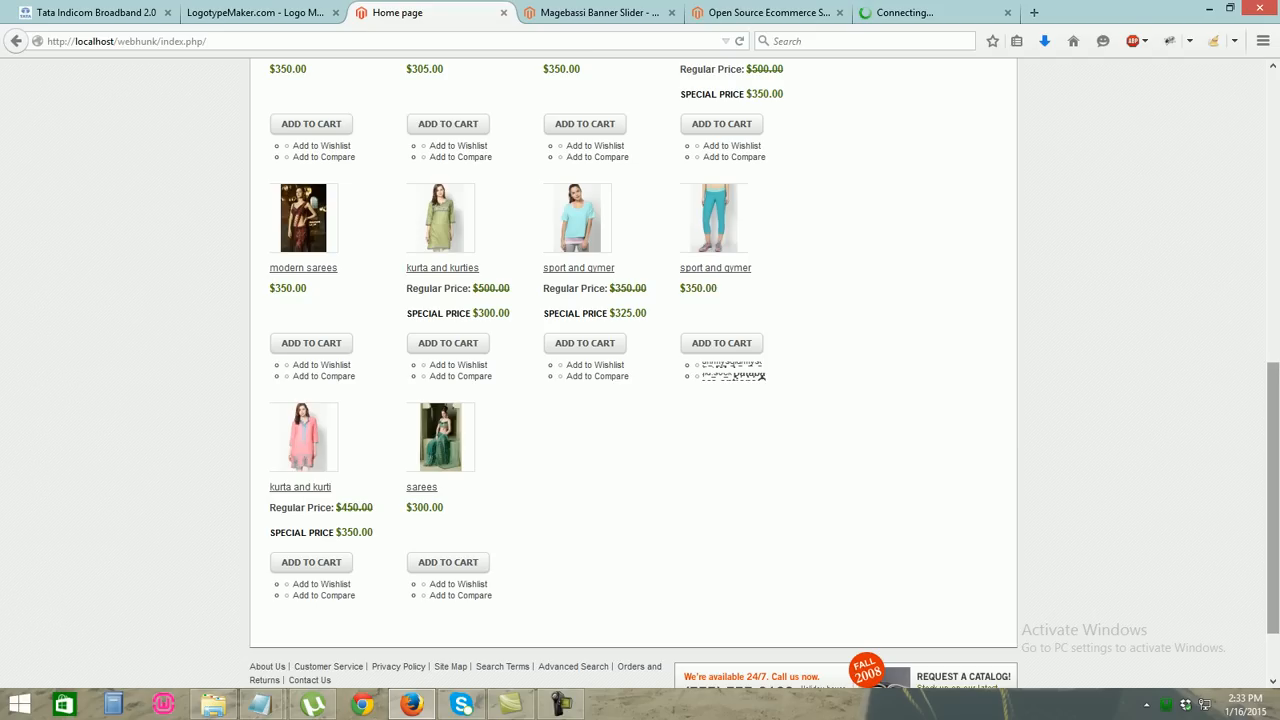
scroll(640, 370, up, 5)
scroll(640, 370, up, 2)
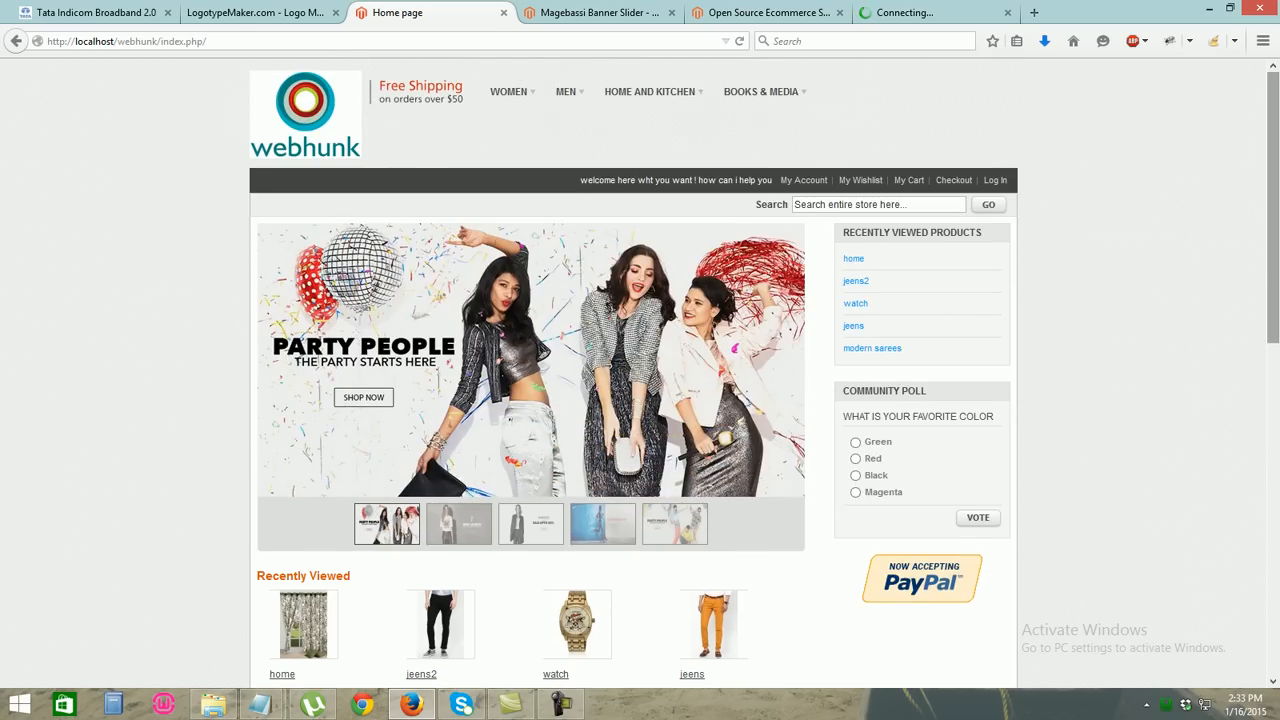
mouse_move(508, 91)
click(509, 128)
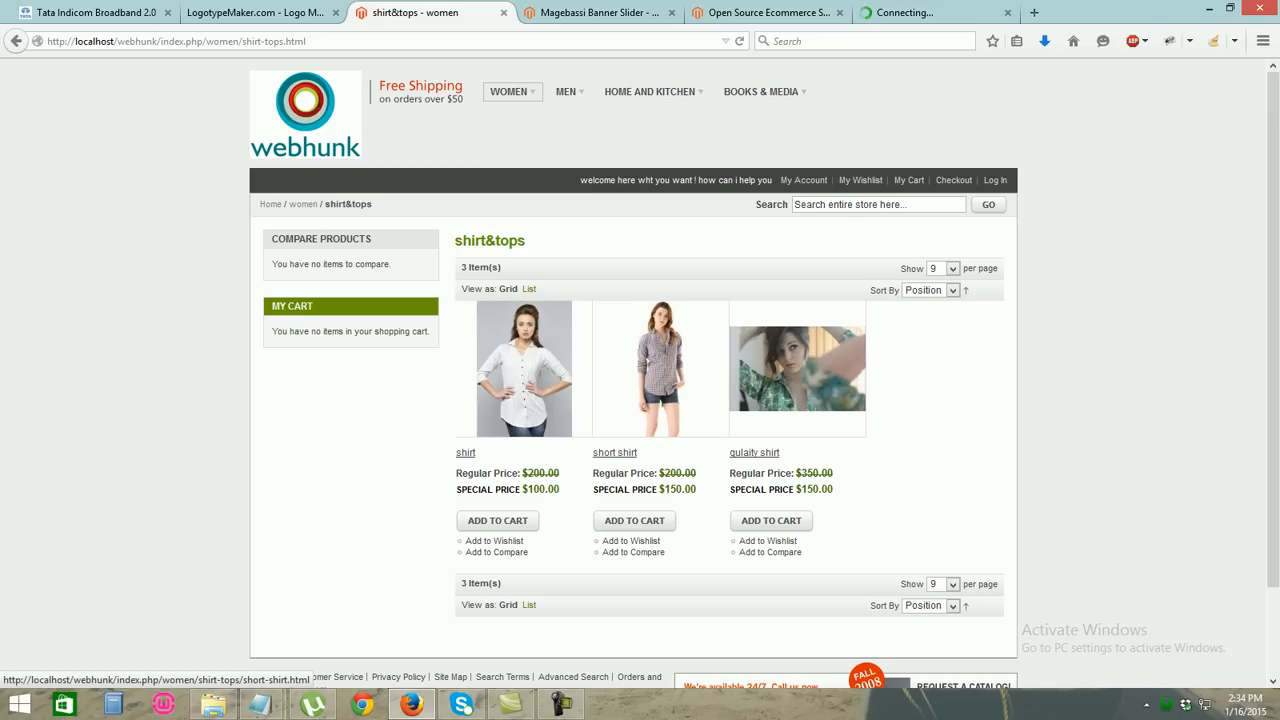
Open the 'short shirt' product page, priced $200.00 with a $150.00 special price
click(661, 370)
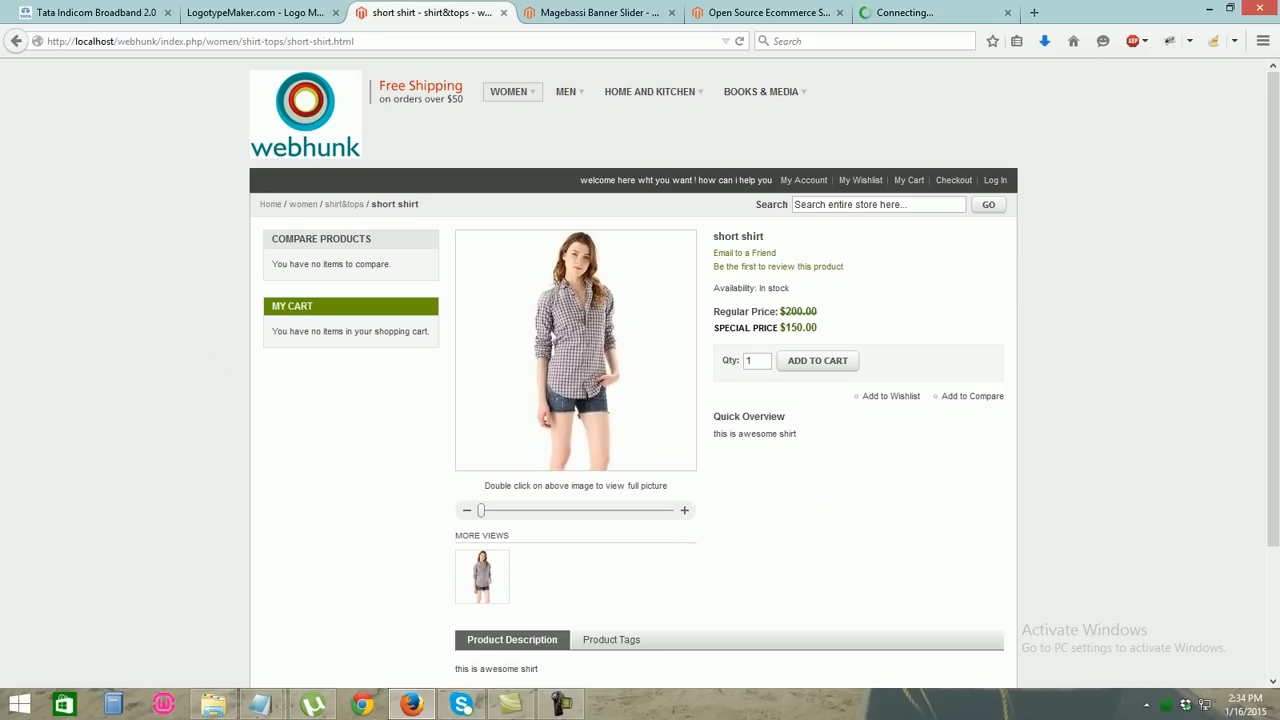
Return to the installer tab, which now shows the Create Admin Account page
click(925, 13)
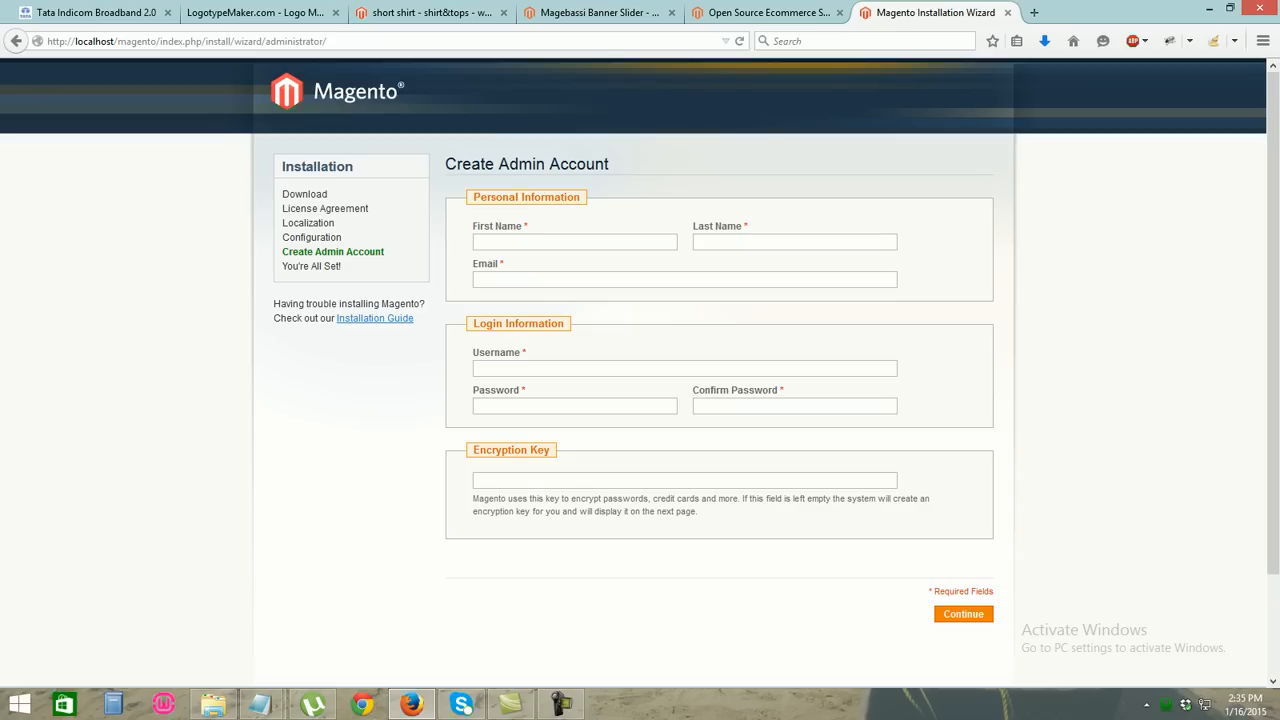
Enter the admin's first name, last name and email address on Create Admin Account
text(sanjay)
key(Tab)
text(yadav)
key(Tab)
text(syhunk)
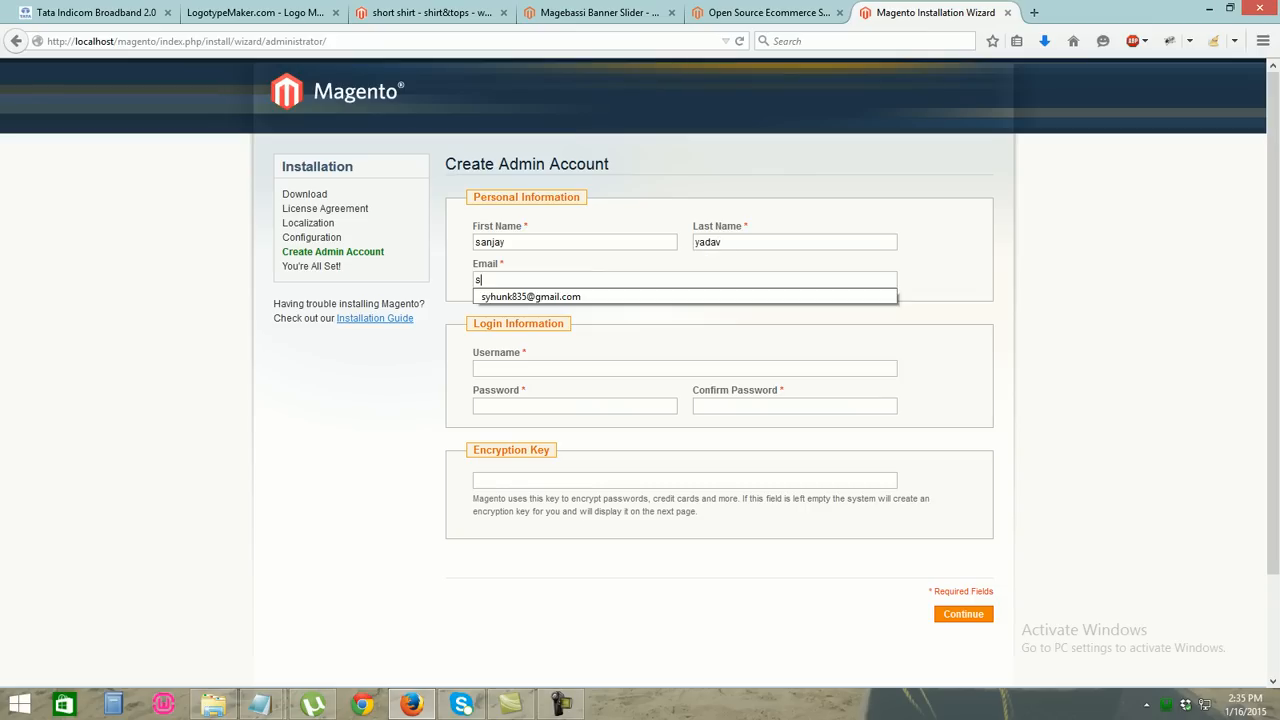
key(Down)
key(Return)
key(shift+Left)
key(shift+Left)
key(shift+Left)
key(shift+Left)
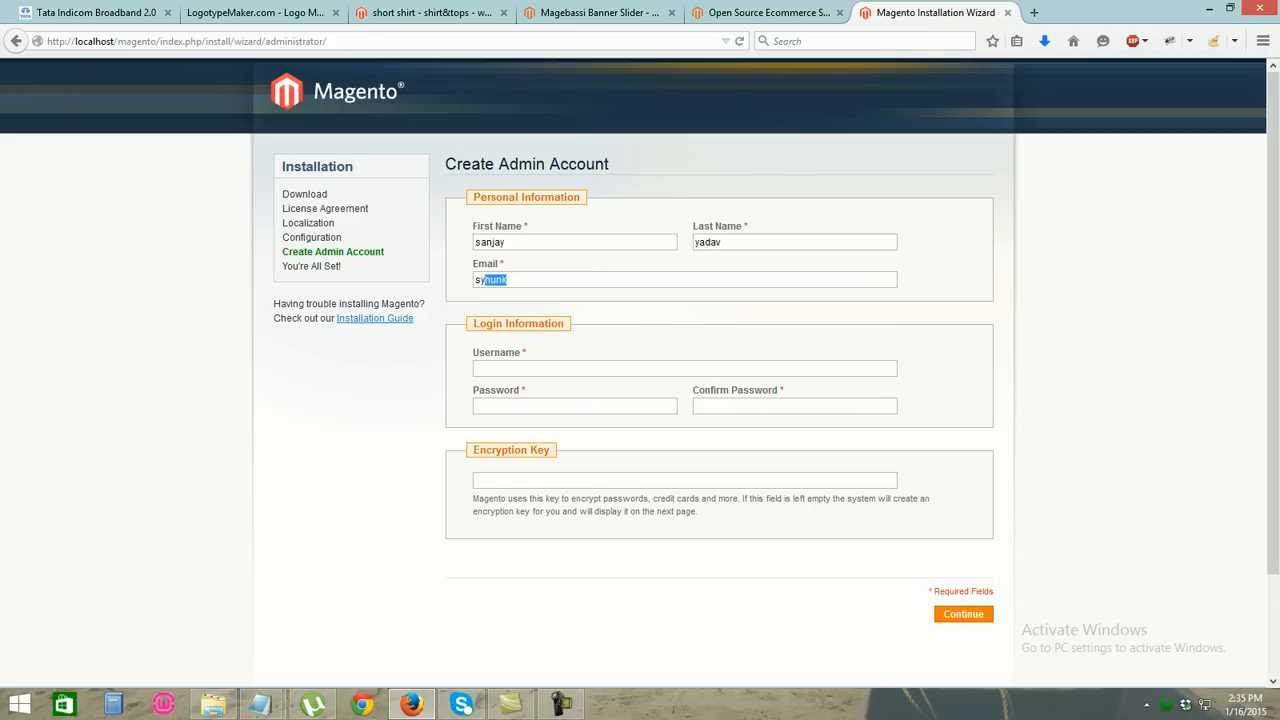
text(syhunk)
key(BackSpace)
key(BackSpace)
key(BackSpace)
key(BackSpace)
key(BackSpace)
key(BackSpace)
key(BackSpace)
key(BackSpace)
text(syhunk)
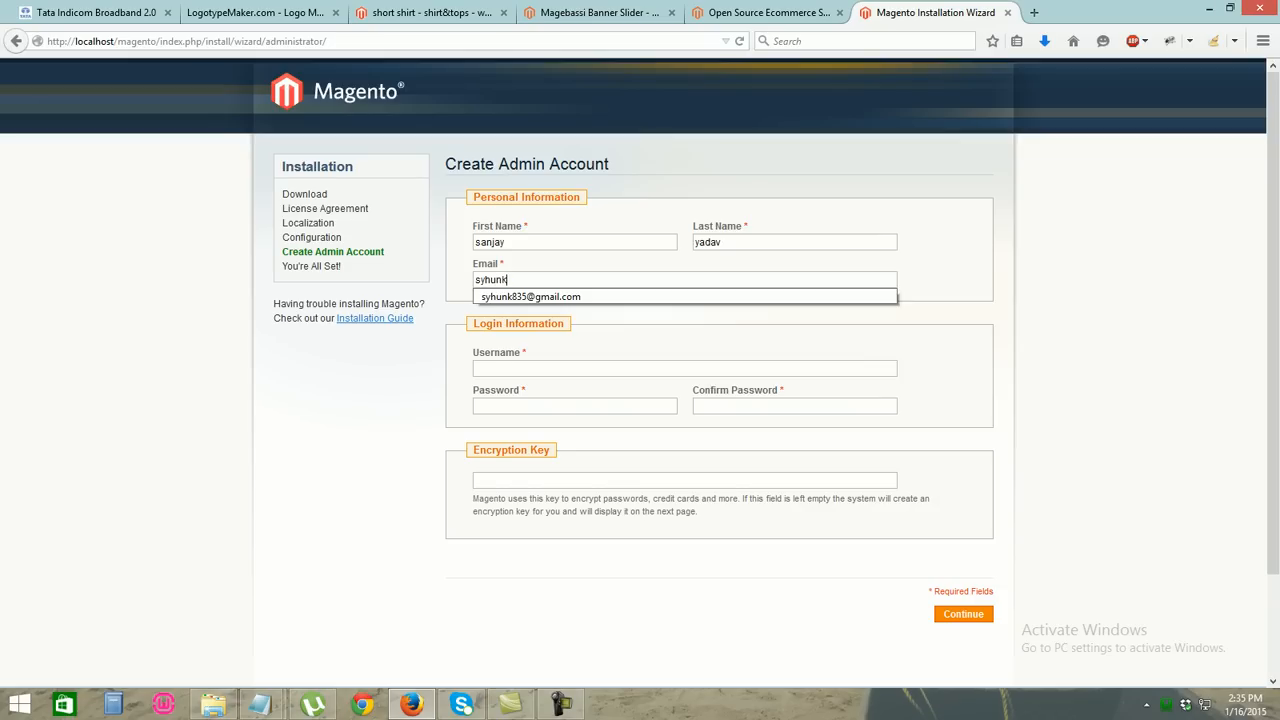
key(Down)
key(Return)
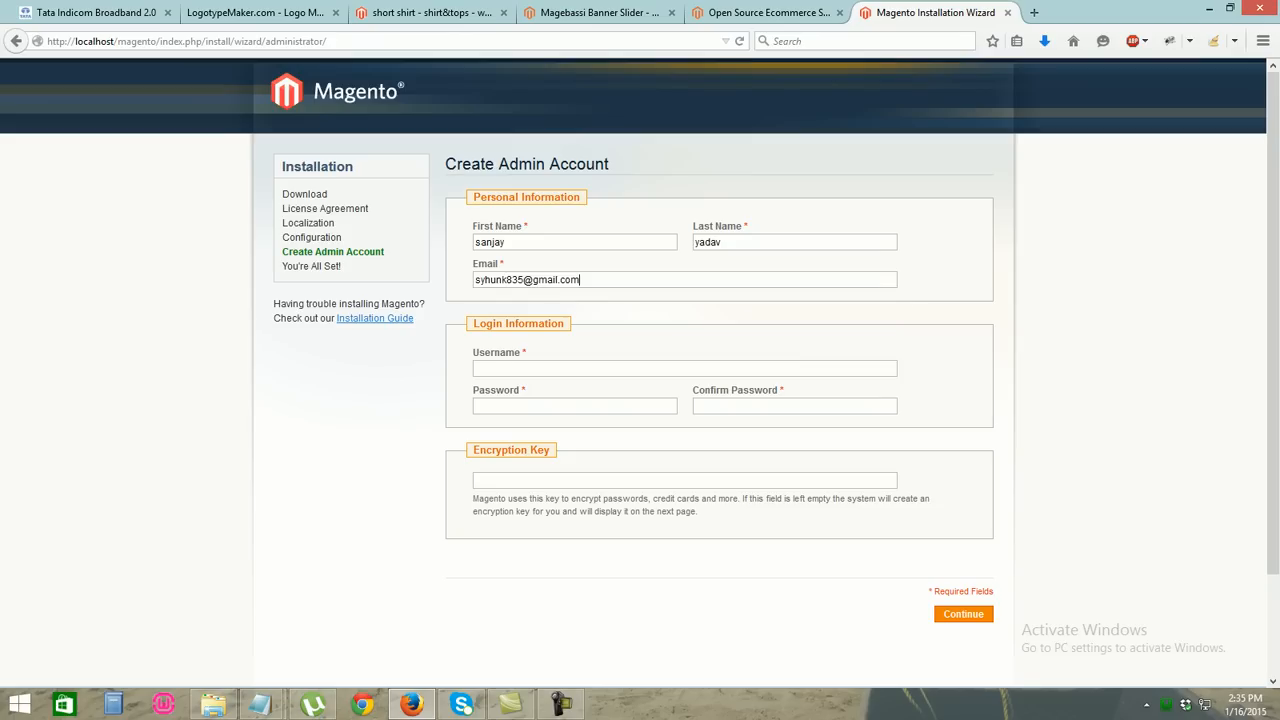
Enter the admin username, type and confirm the password, and submit to finish installation
text(sanjay)
key(Tab)
key(BackSpace)
key(BackSpace)
key(BackSpace)
key(BackSpace)
key(BackSpace)
key(BackSpace)
text(•••••••••)
key(Tab)
text(•••••••••)
key(Return)
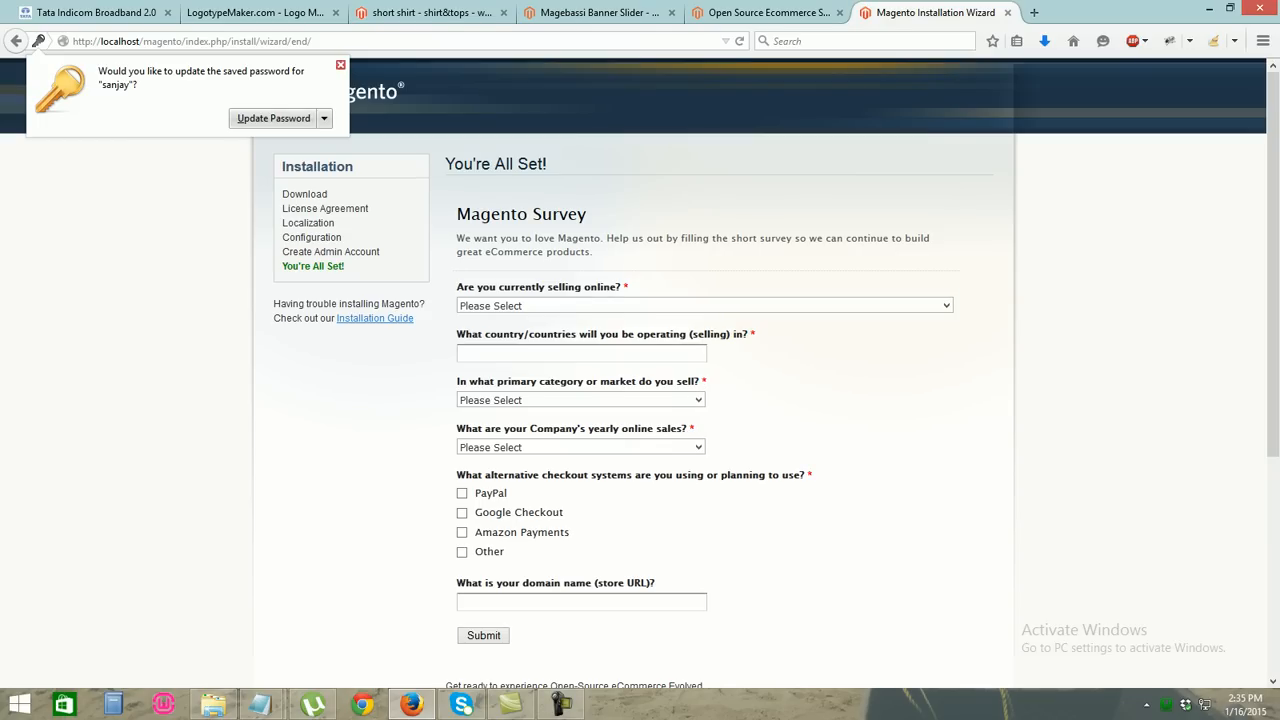
Dismiss the saved-password prompt and close the Magento download tab
click(273, 118)
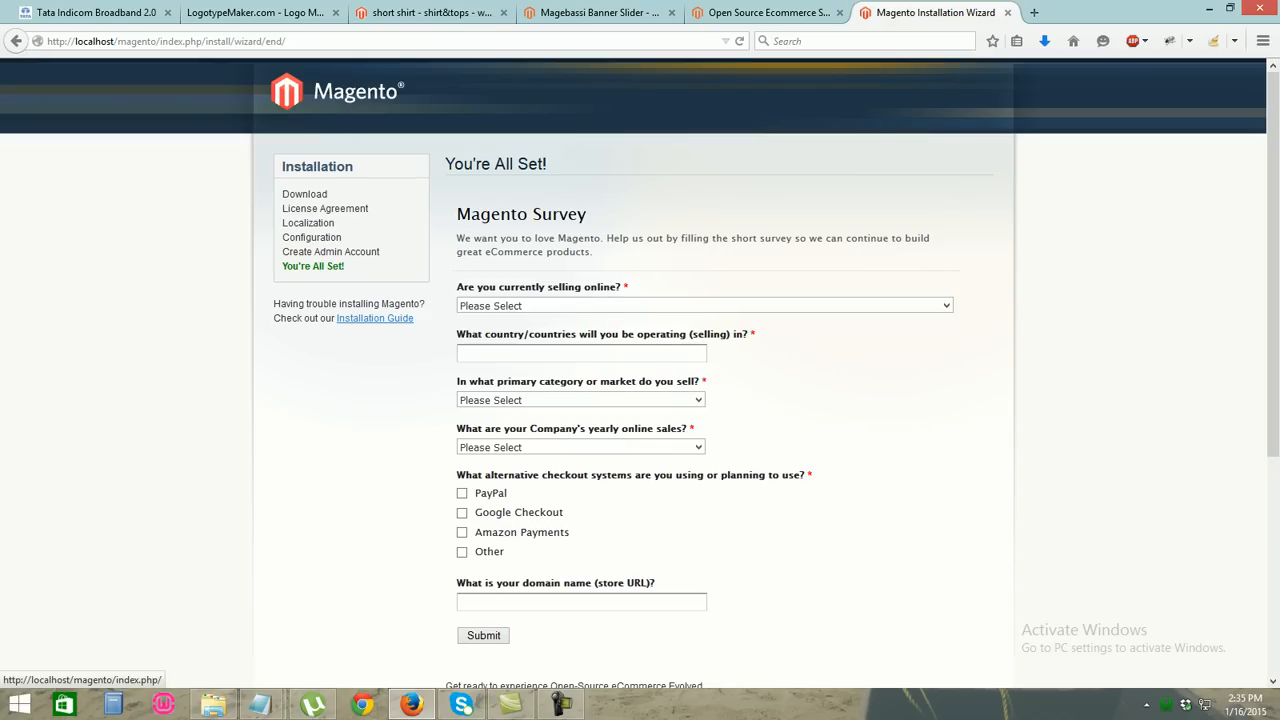
drag(1273, 210, 1273, 351)
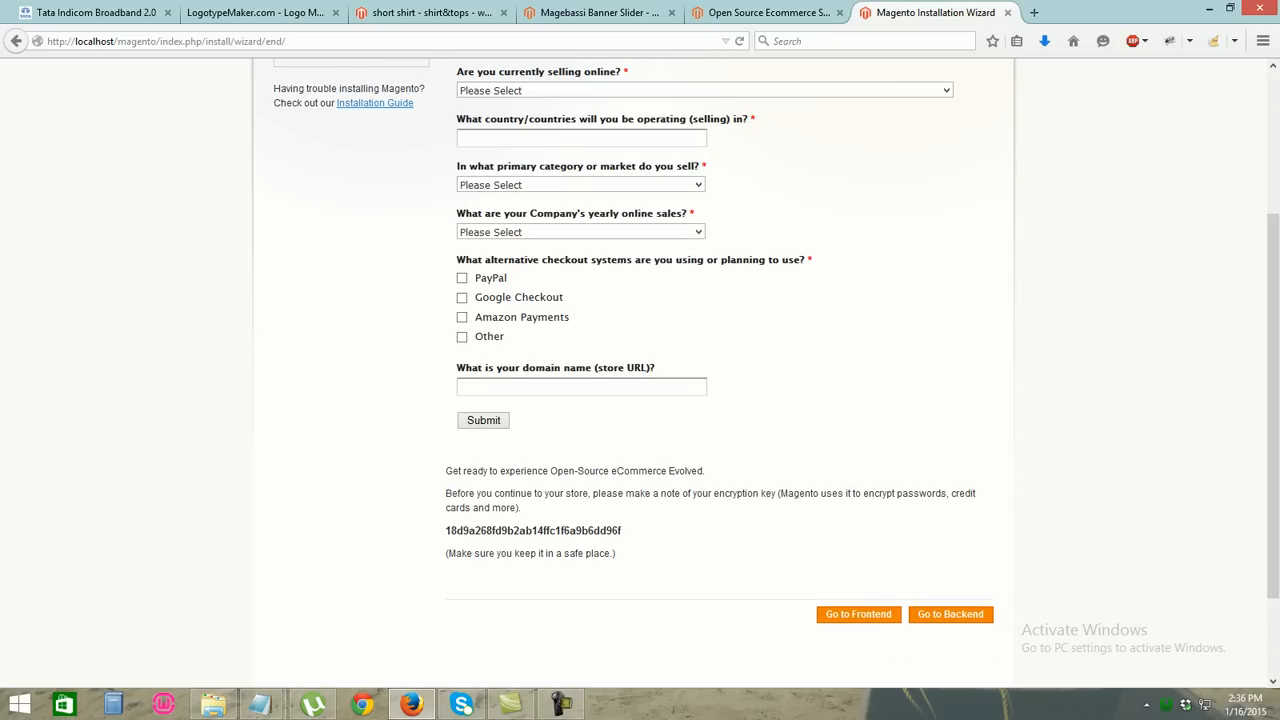
click(858, 614)
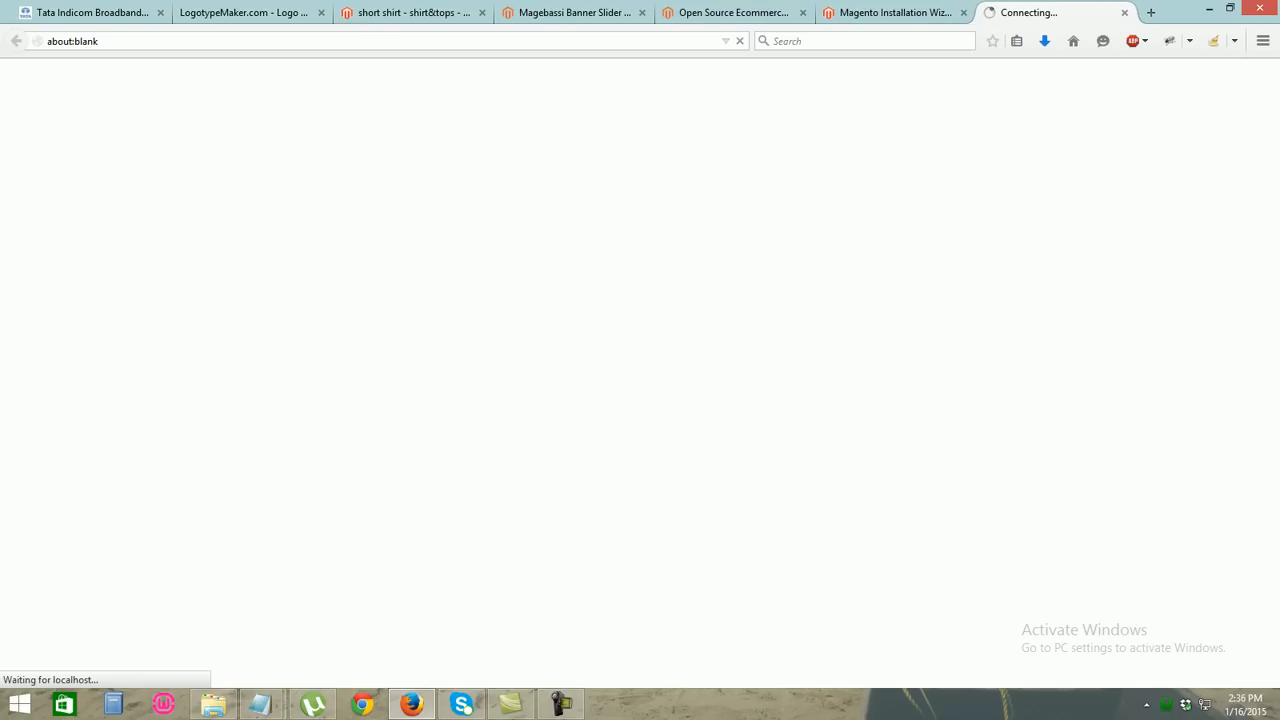
click(895, 13)
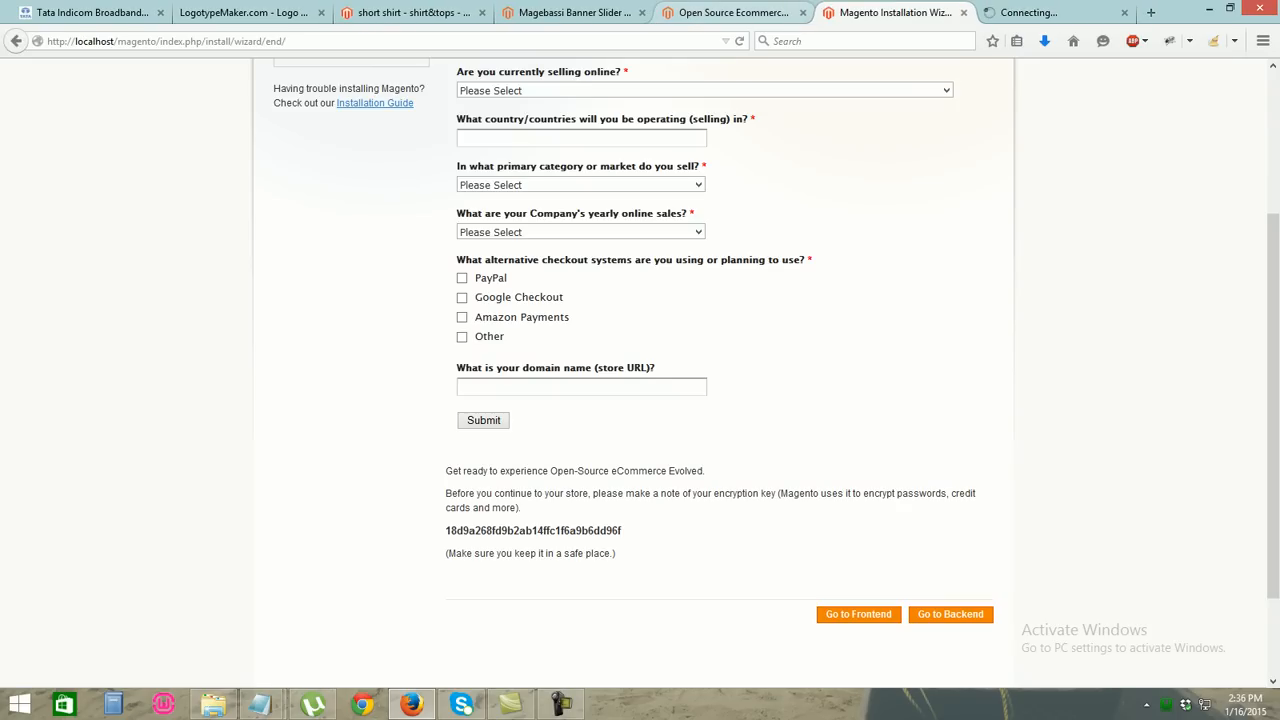
click(730, 13)
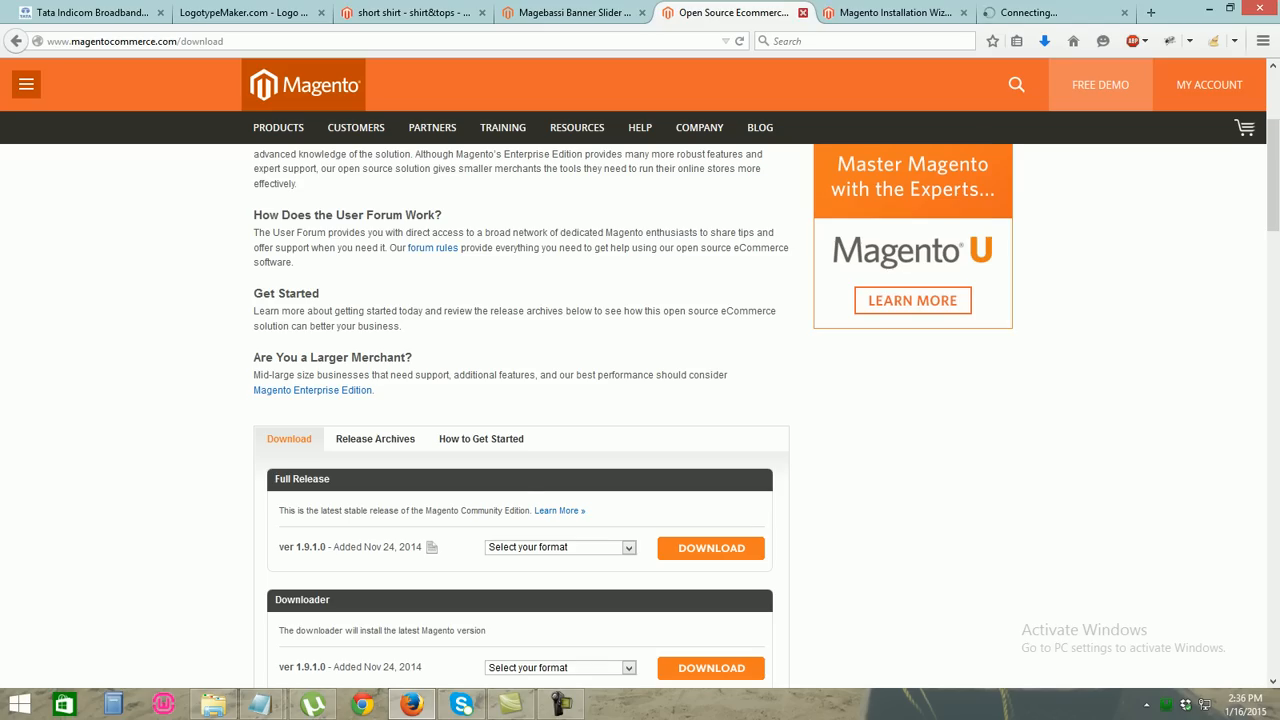
click(803, 13)
Load the storefront at localhost/magento from the address bar
key(ctrl+l)
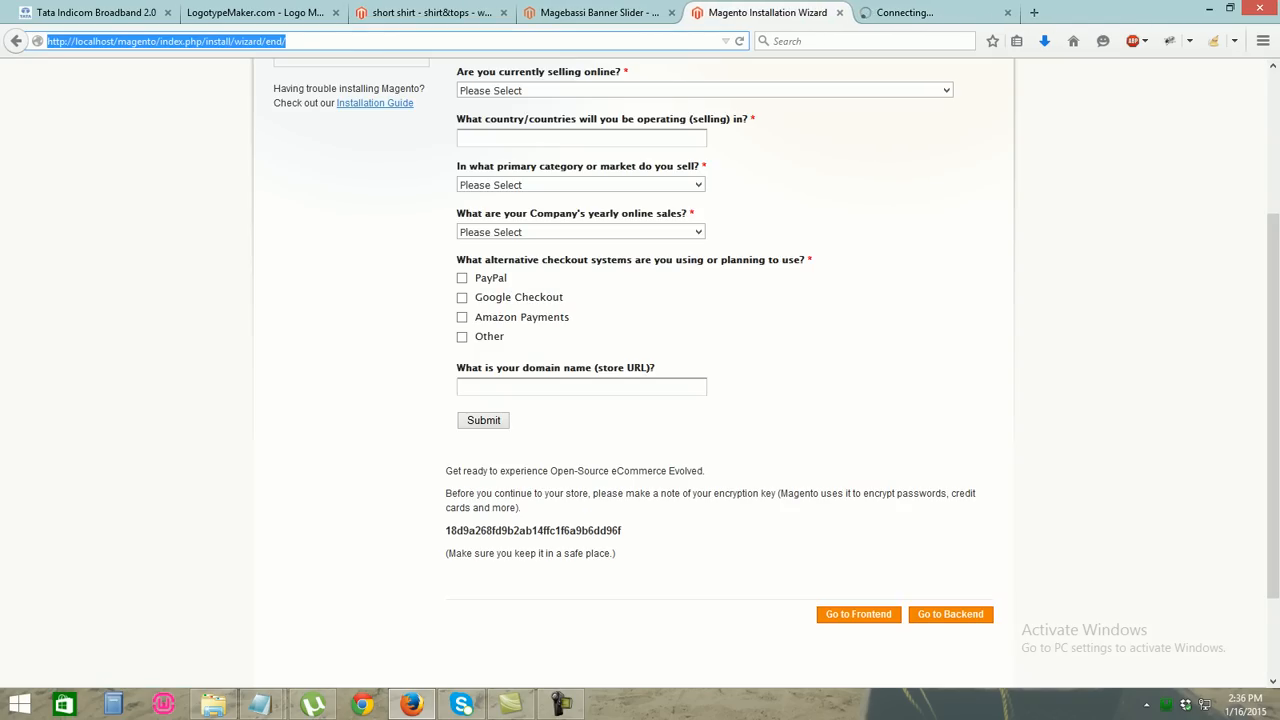
text(localhost/ma)
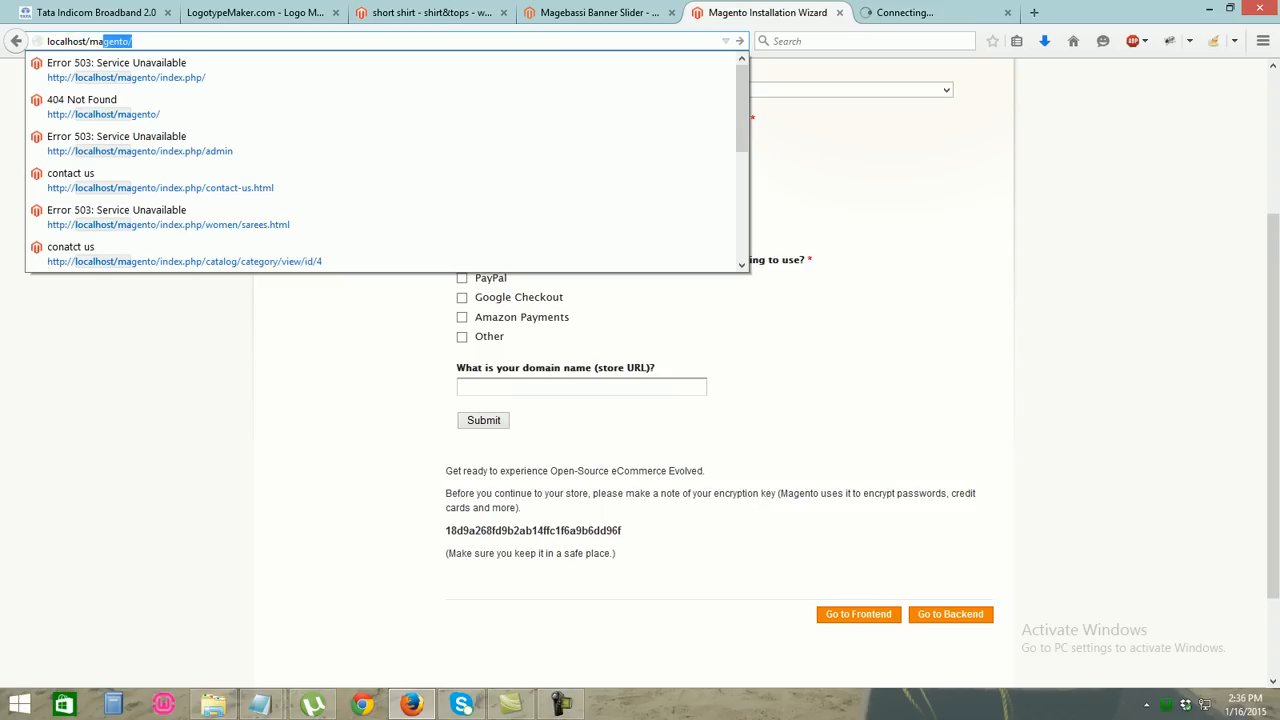
key(BackSpace)
key(BackSpace)
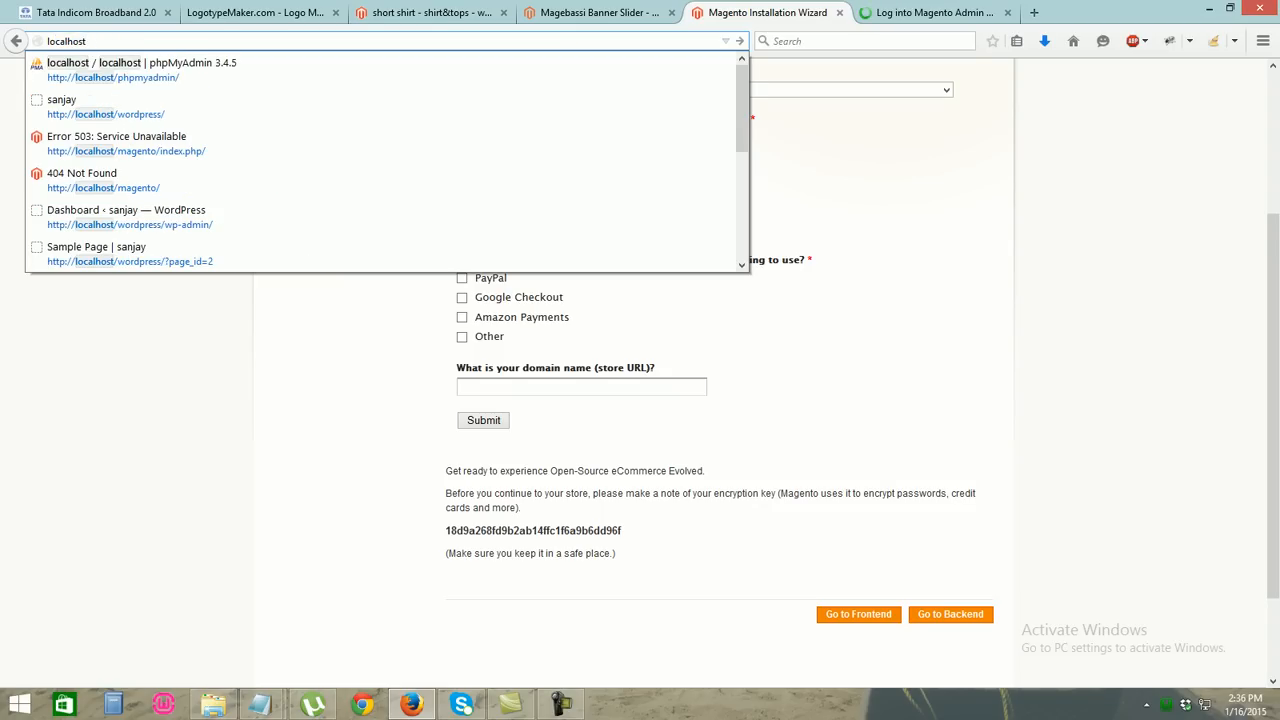
text(ma)
key(BackSpace)
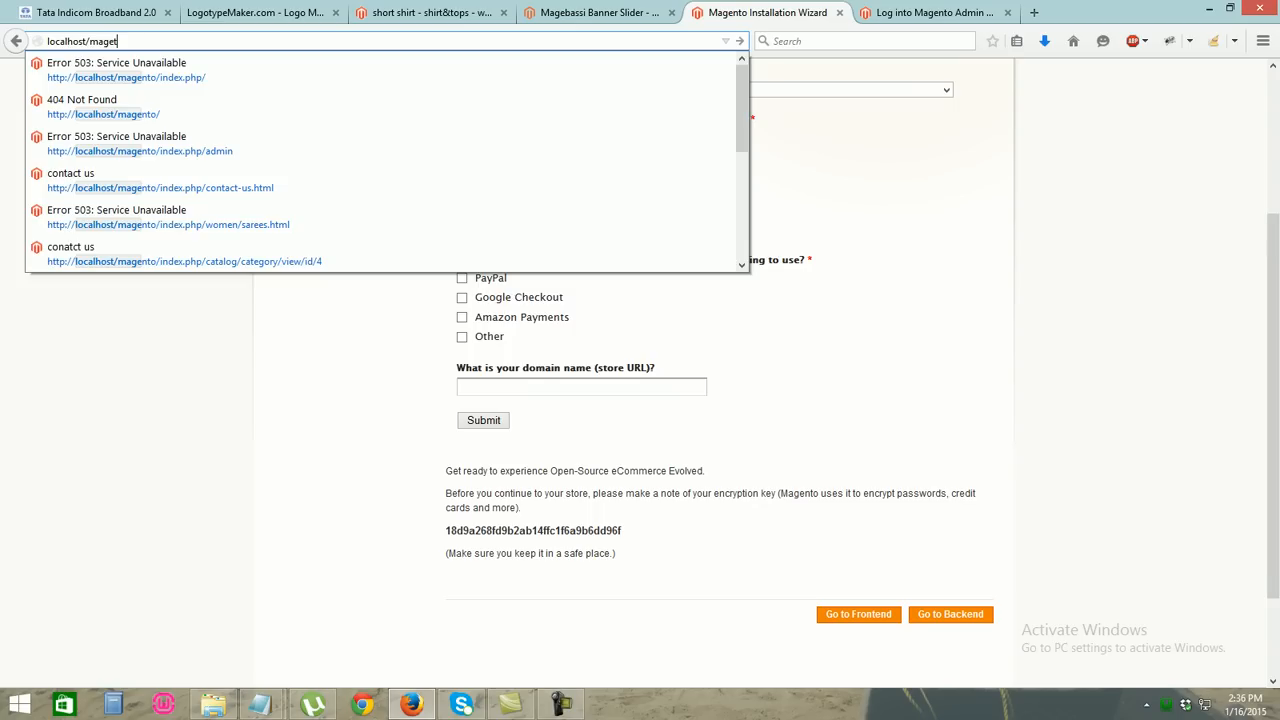
key(BackSpace)
key(BackSpace)
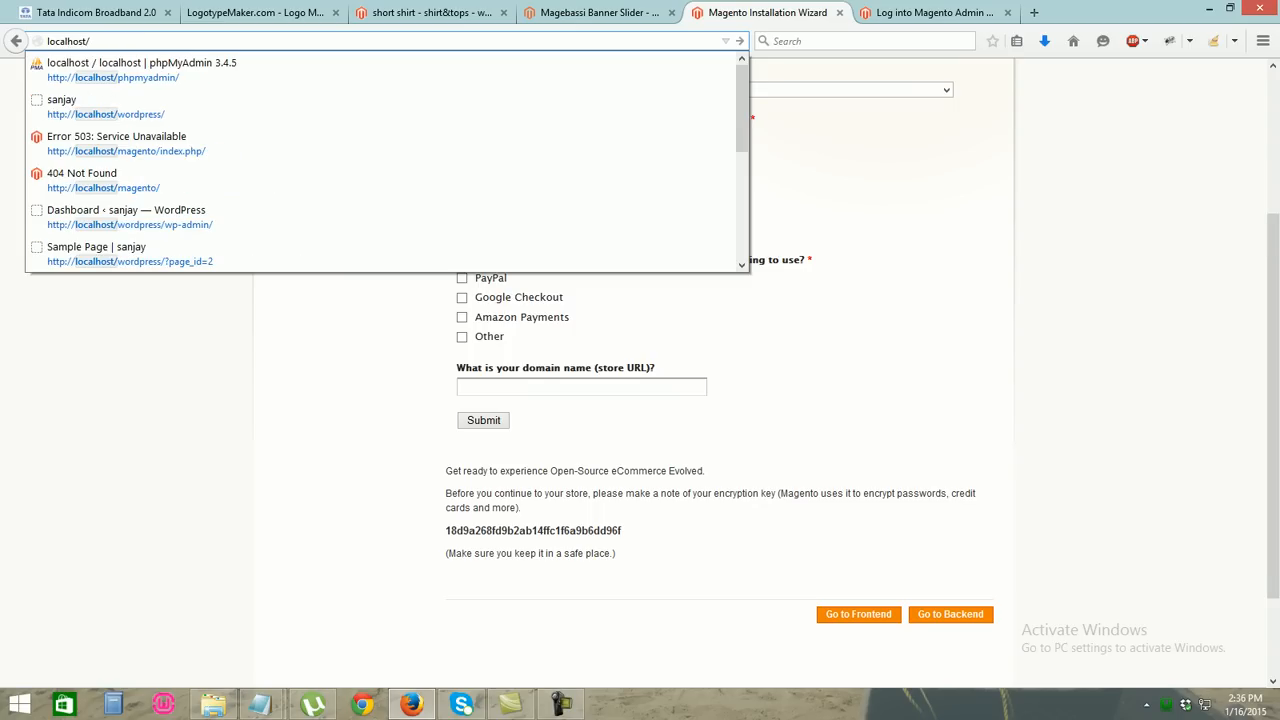
text(mag)
key(Return)
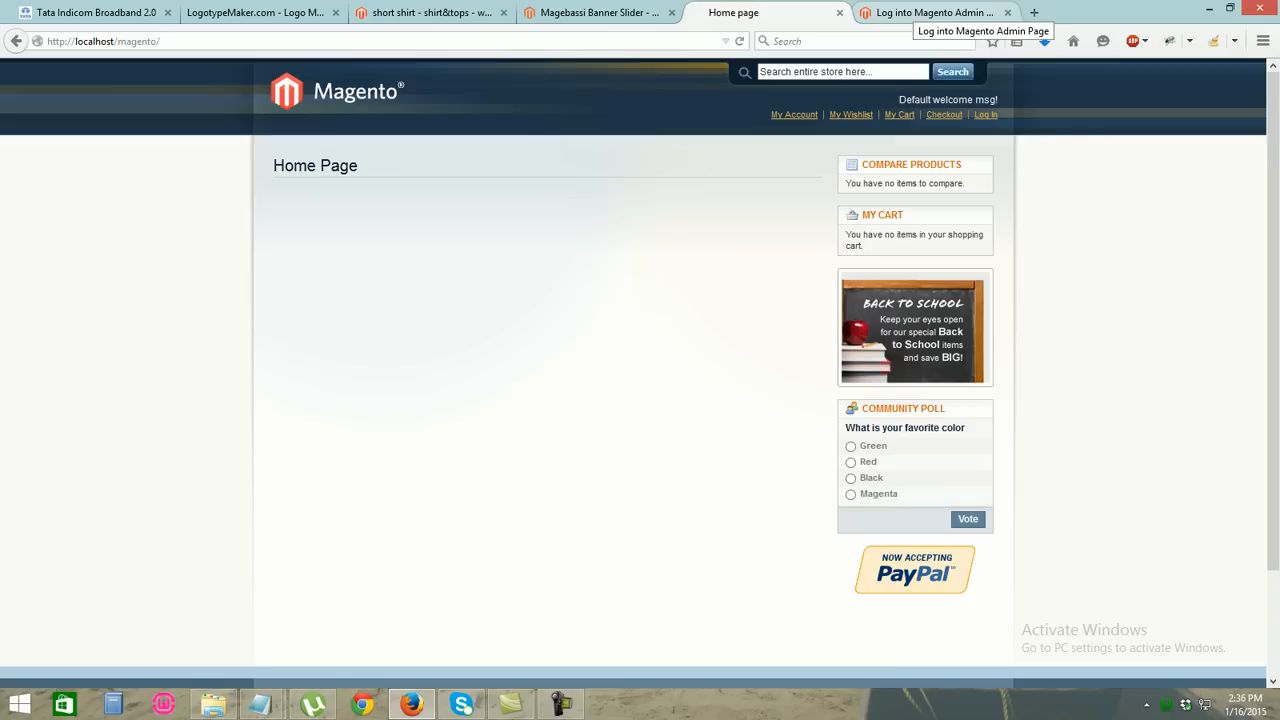
Log in to the admin panel with the admin username and password
click(925, 12)
text(sanjay)
key(Tab)
key(Return)
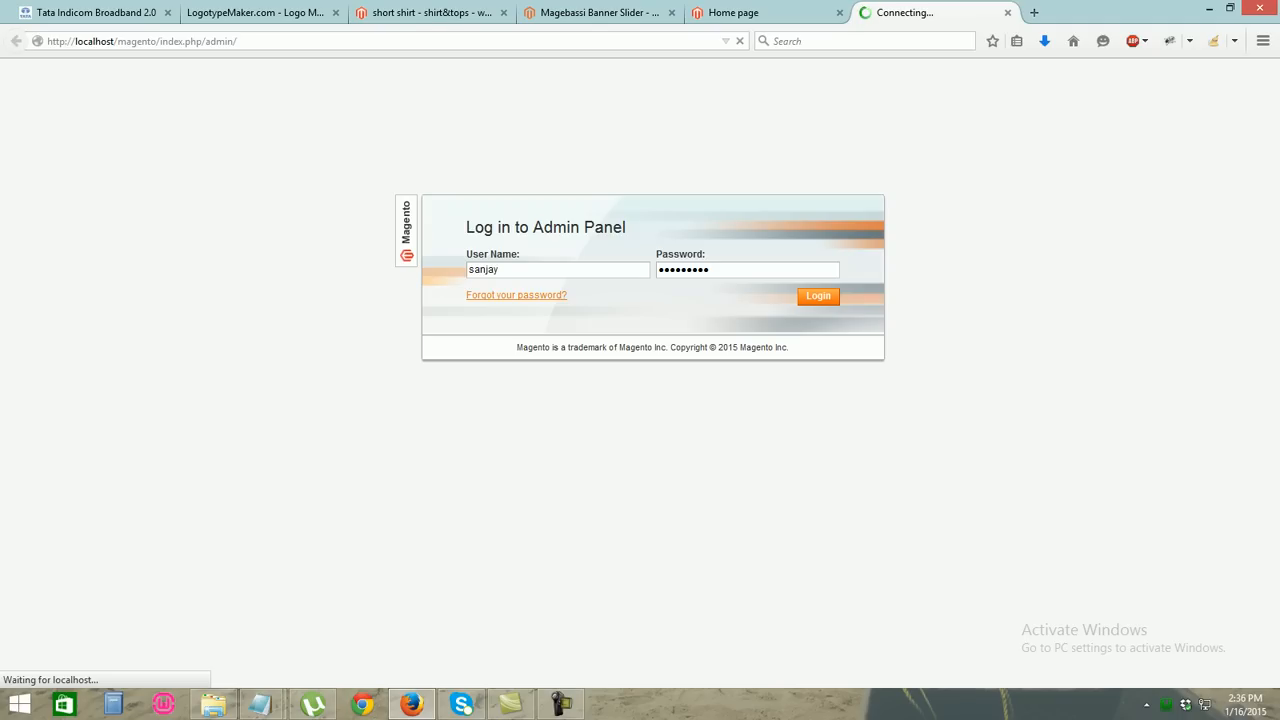
Look at the storefront's women sarees page, then return to the admin dashboard
click(431, 13)
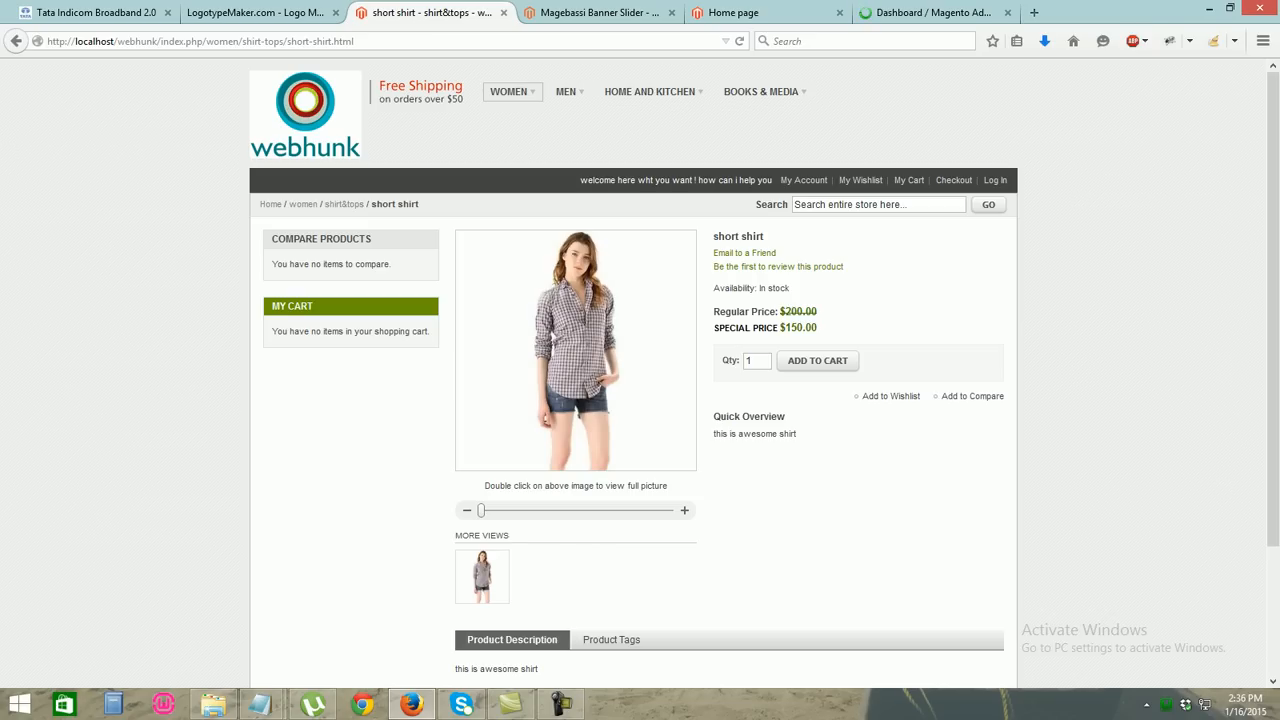
click(503, 112)
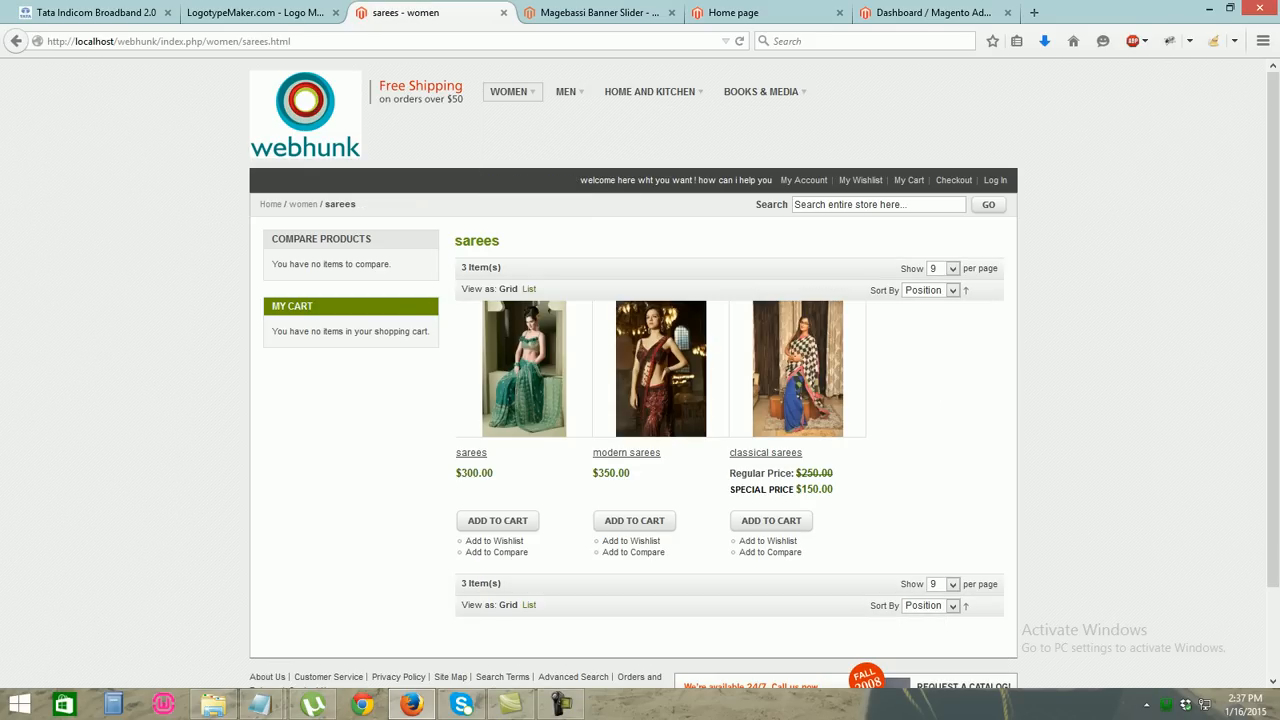
click(940, 12)
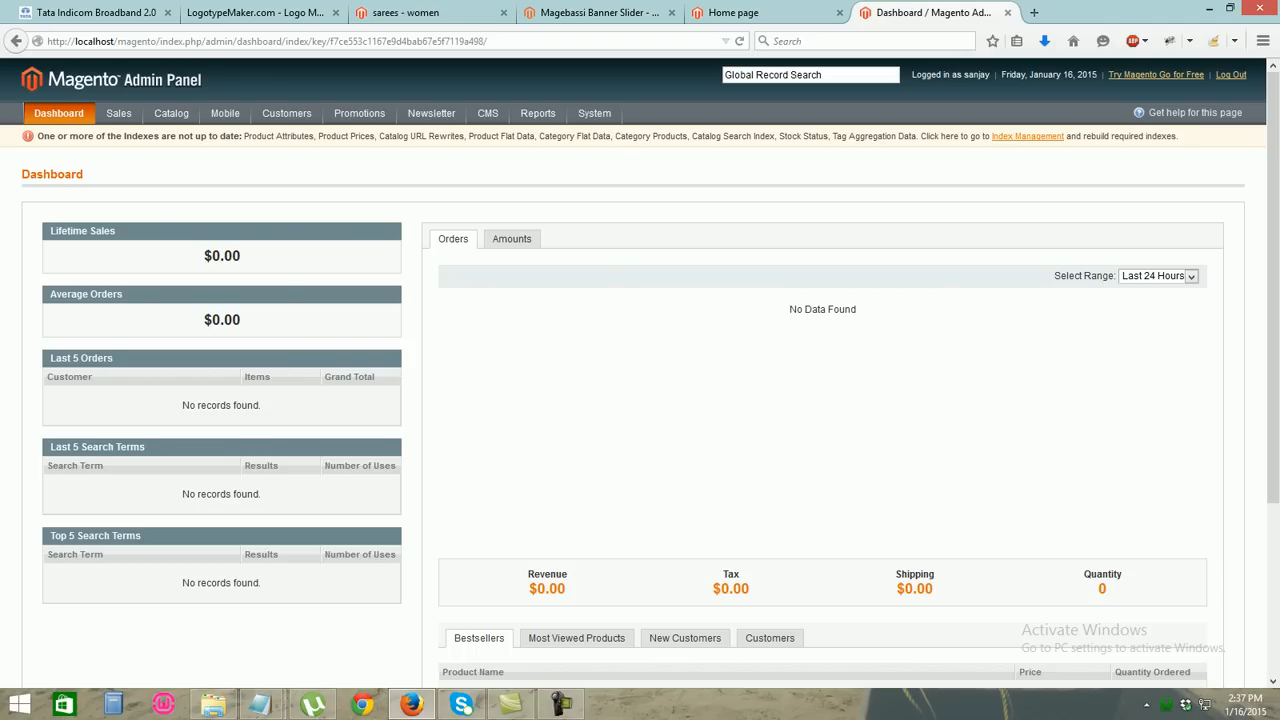
Disable all eight cache types in System > Cache Management
mouse_move(171, 113)
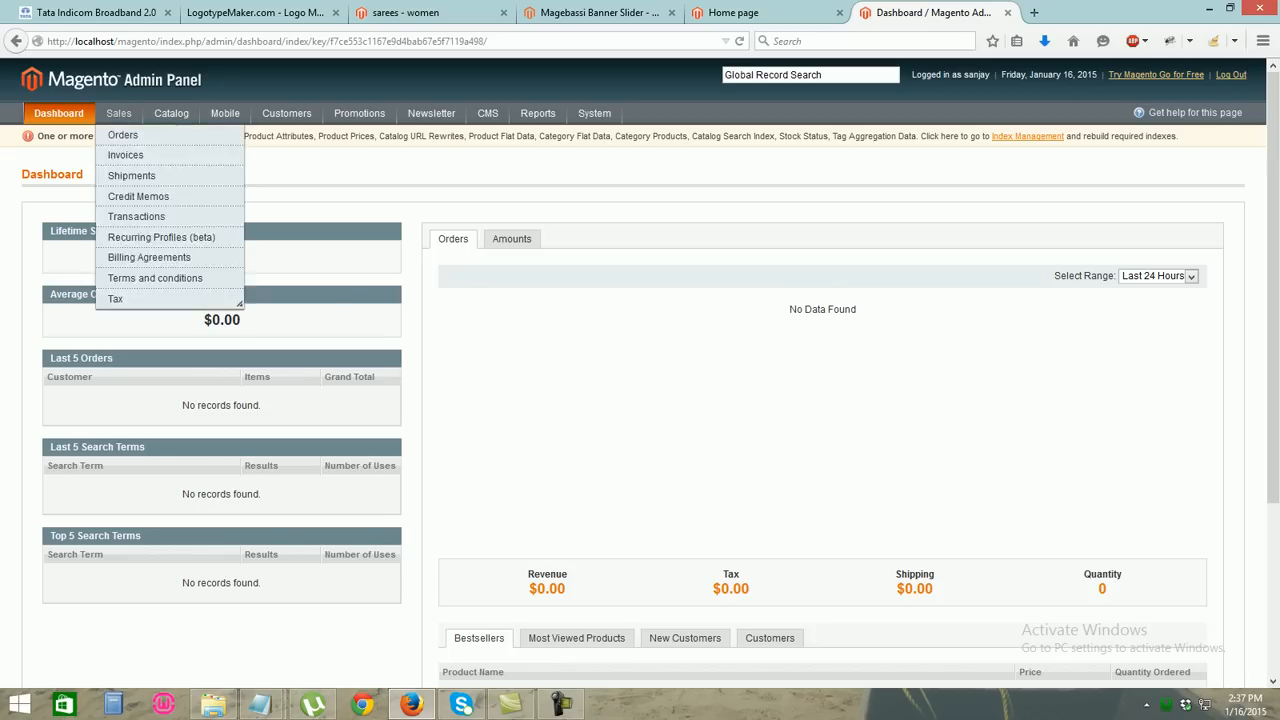
mouse_move(618, 257)
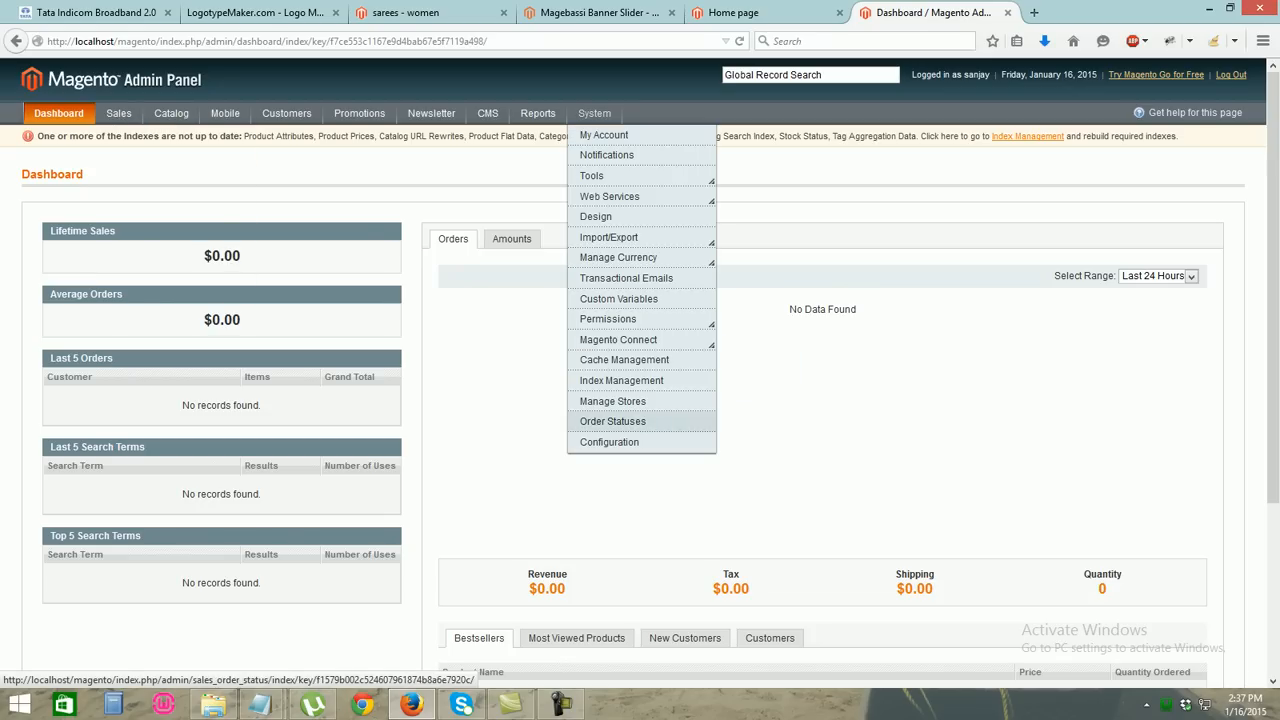
click(609, 442)
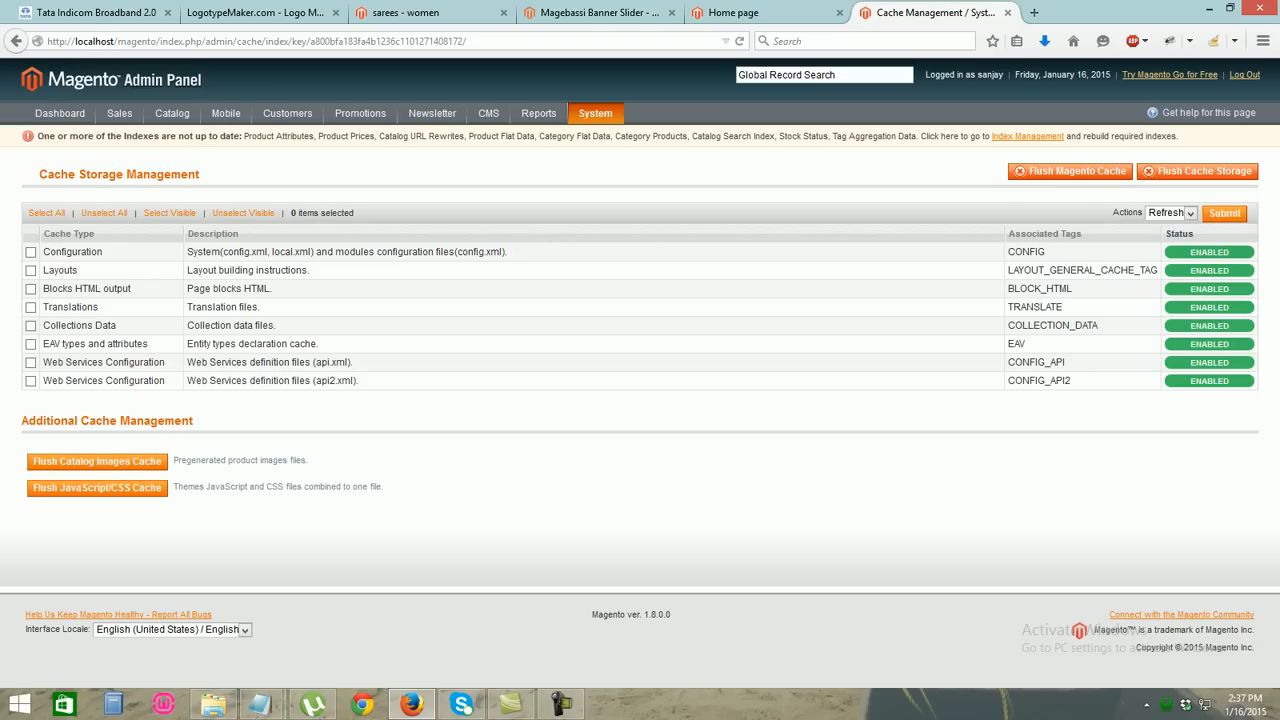
click(46, 213)
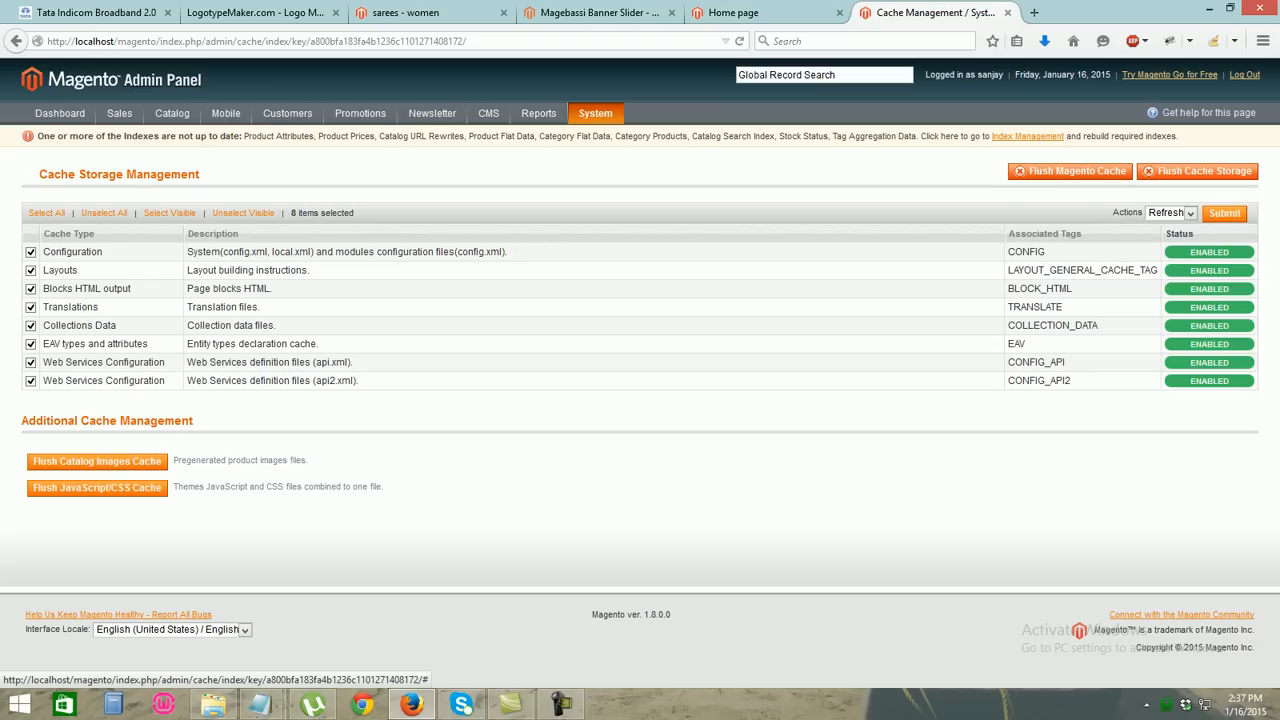
click(1180, 213)
click(1163, 249)
click(1224, 213)
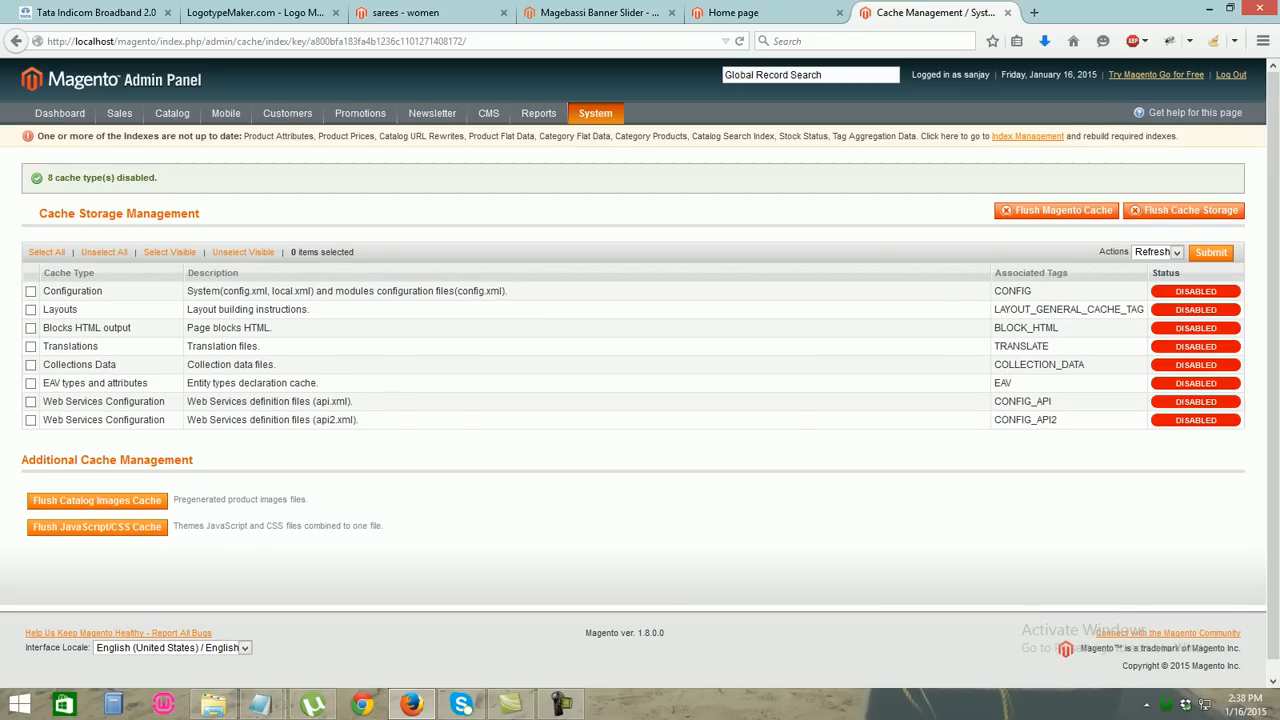
Reload the storefront home page, then return to the Cache Management tab
click(760, 13)
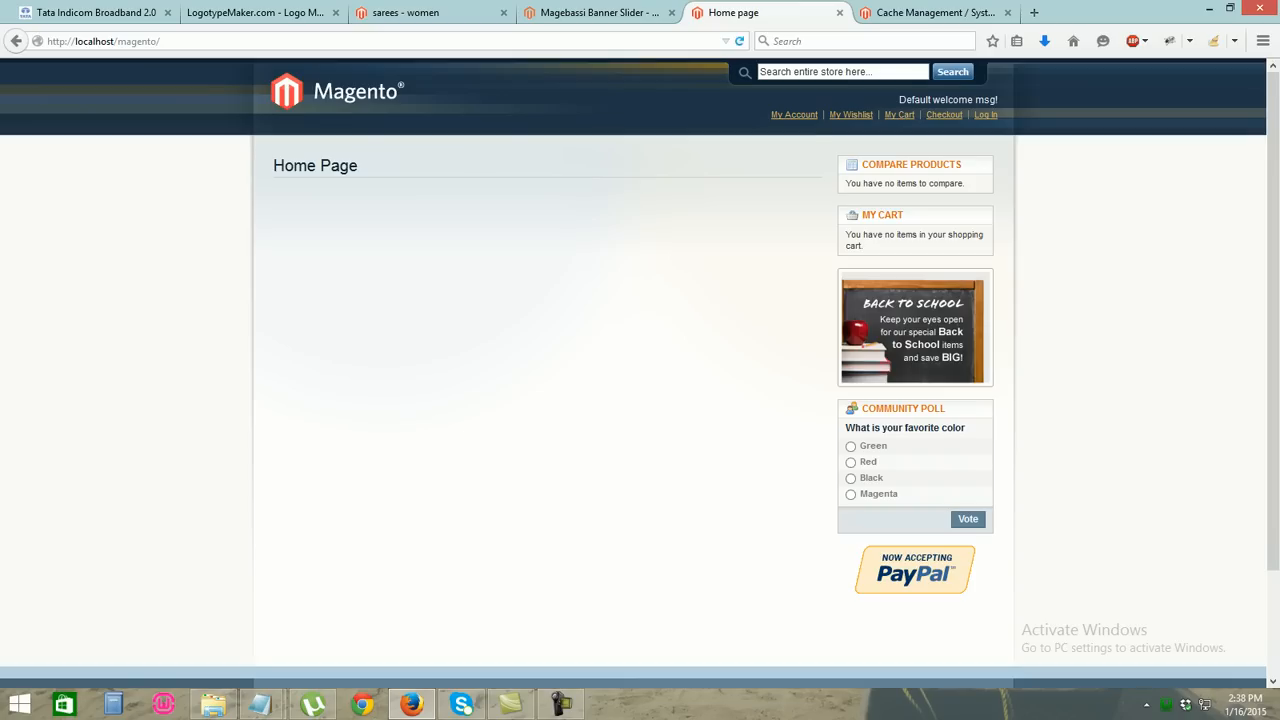
click(600, 41)
key(Return)
key(ctrl+l)
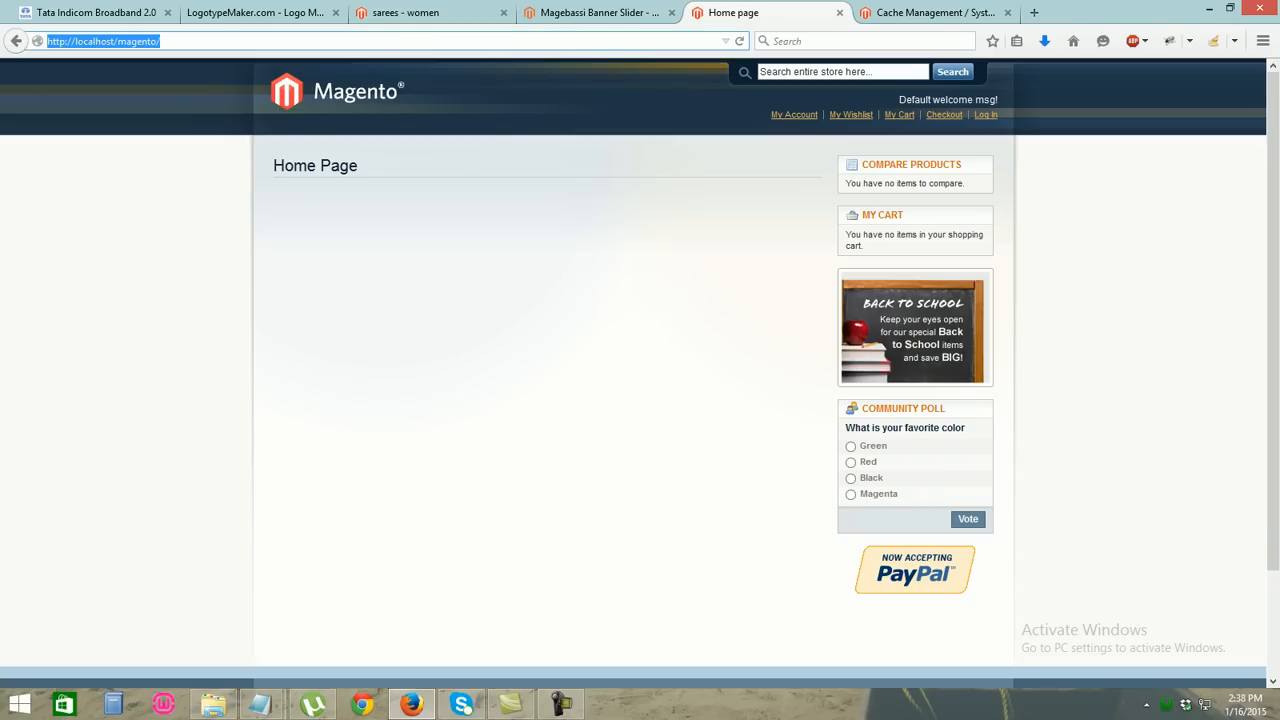
drag(930, 13, 735, 13)
click(930, 13)
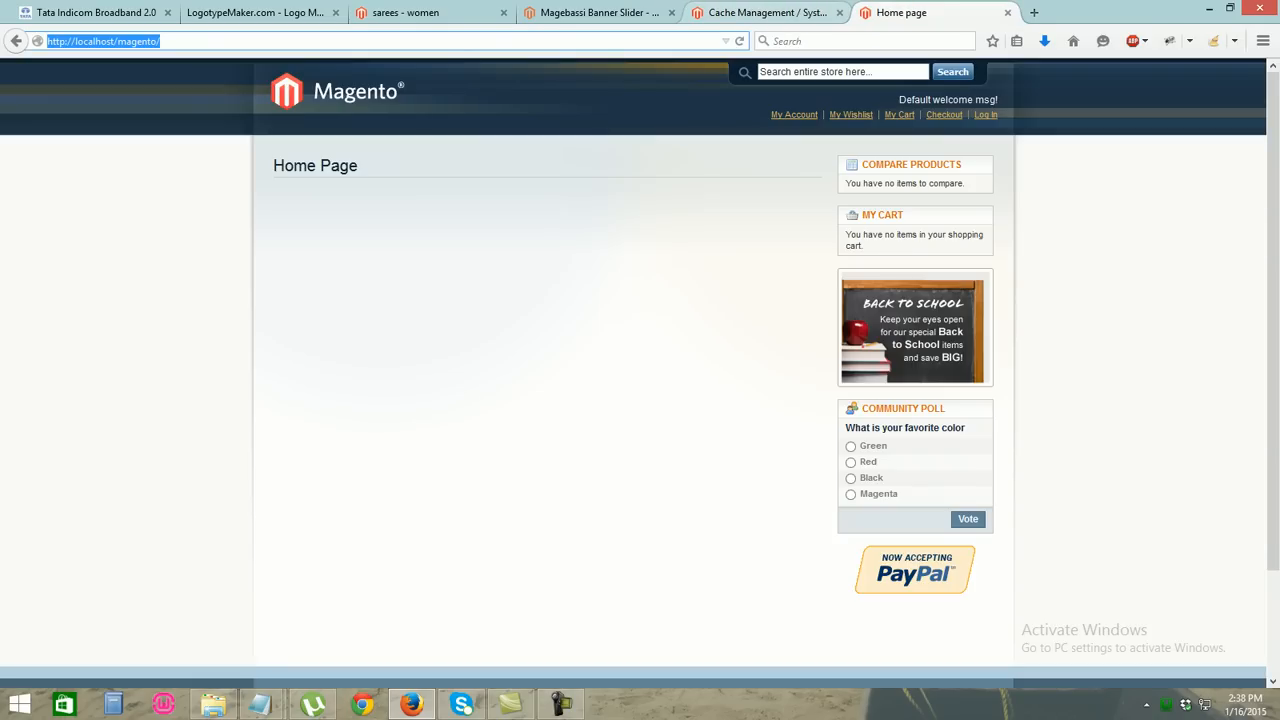
click(767, 13)
click(930, 13)
click(767, 13)
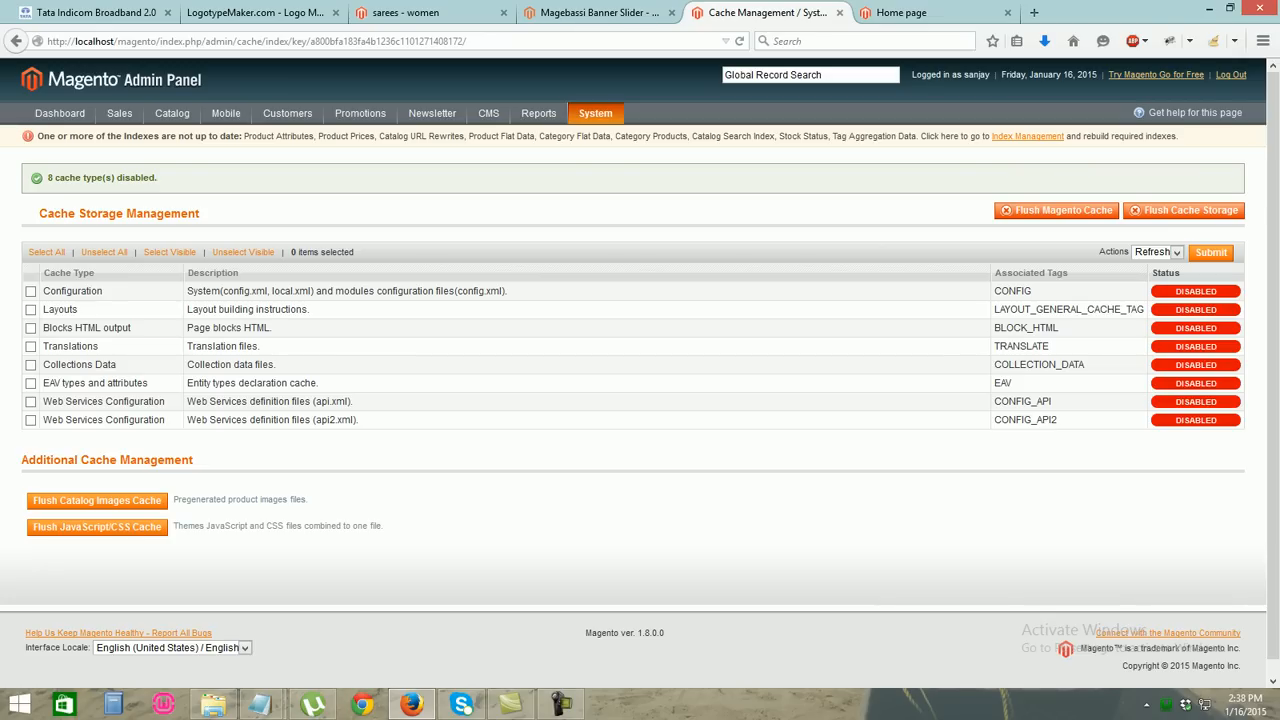
In Catalog > Manage Categories, select Default Category and start a new subcategory
mouse_move(119, 113)
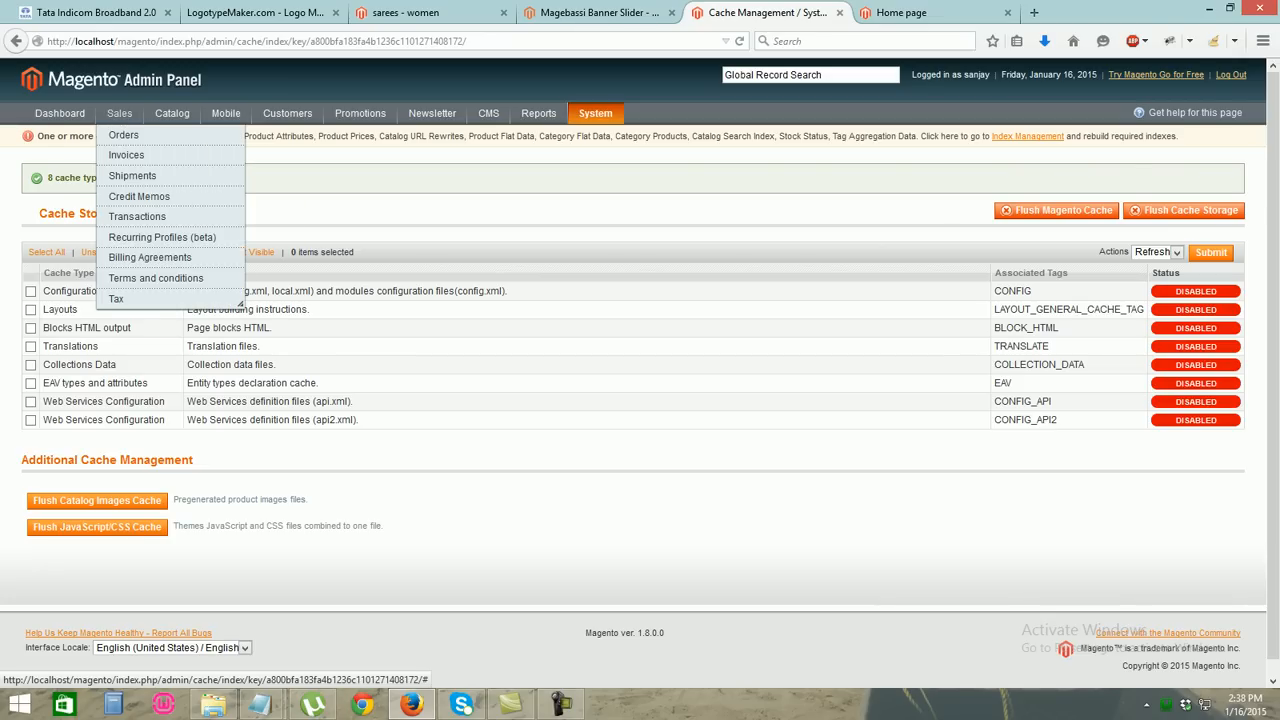
mouse_move(172, 113)
click(199, 155)
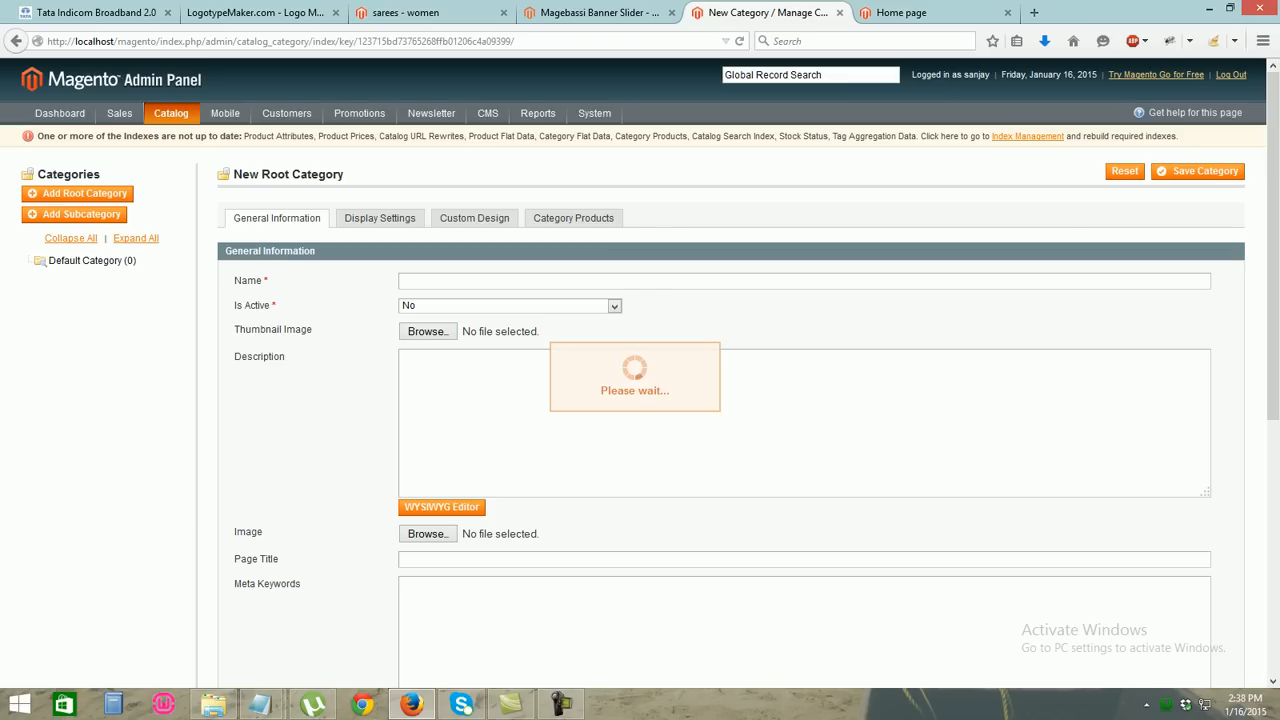
click(92, 261)
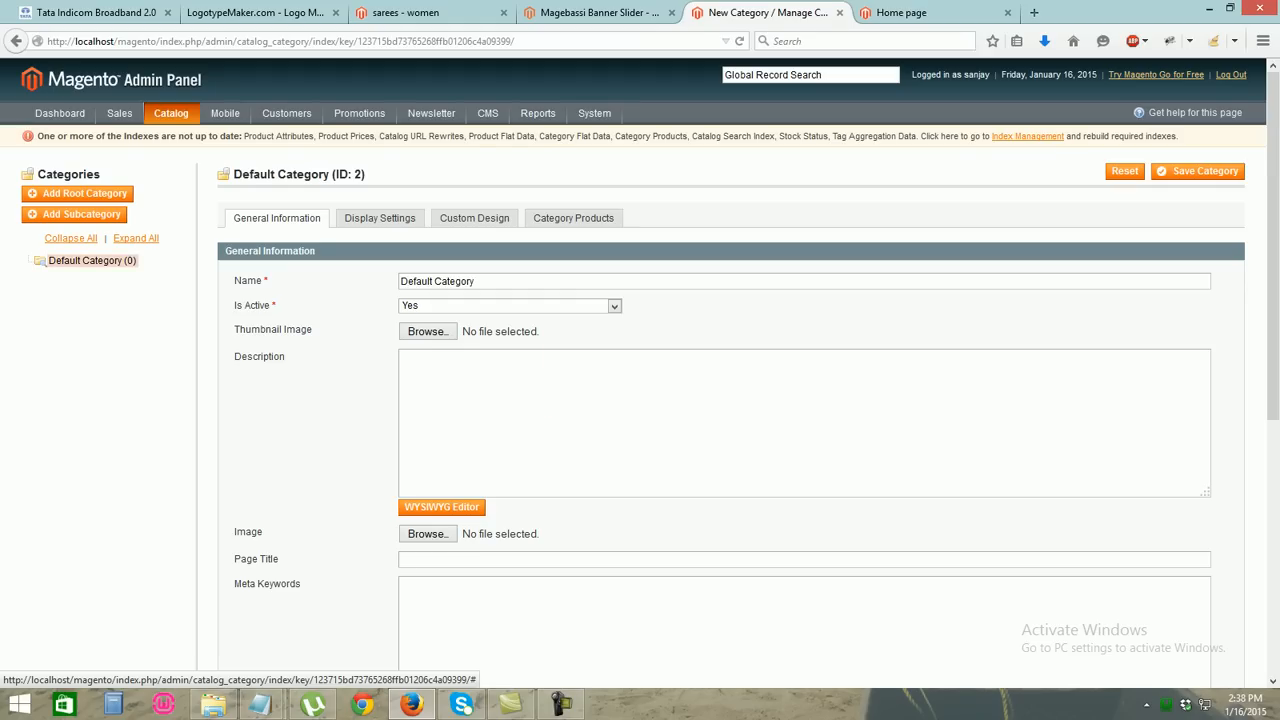
click(75, 214)
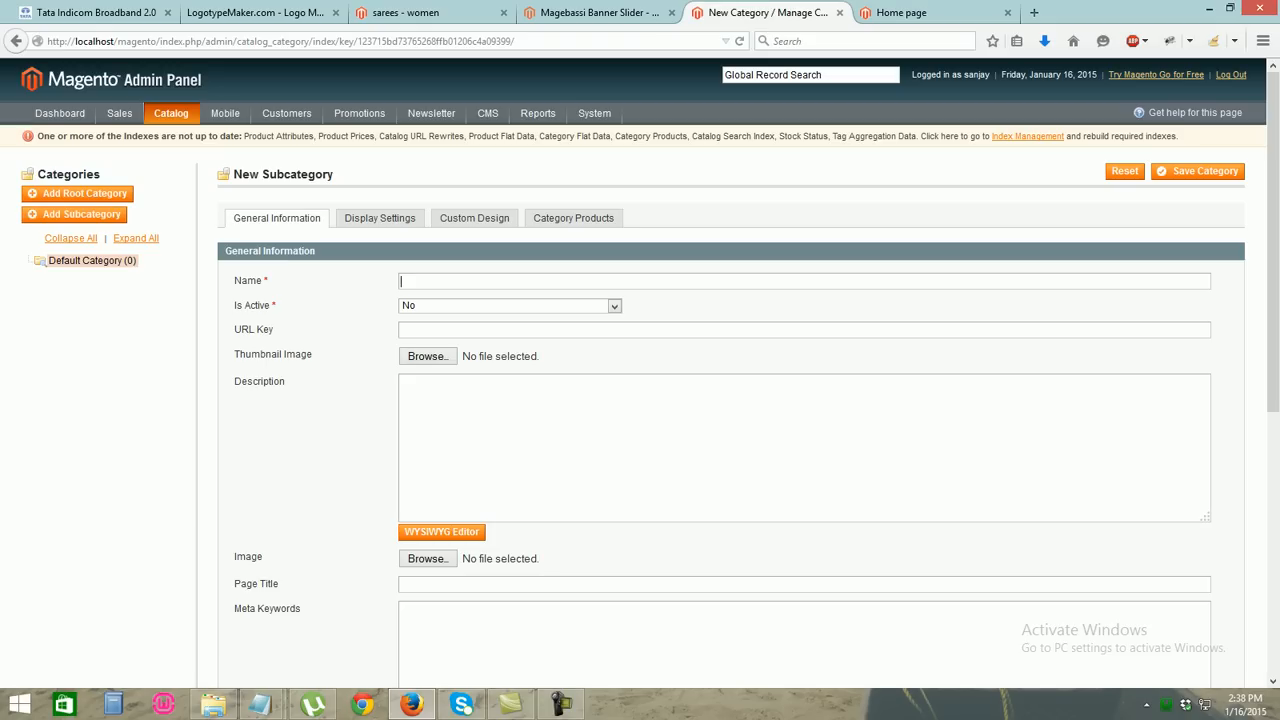
Name the new category 'women', set it active and save it
text(women)
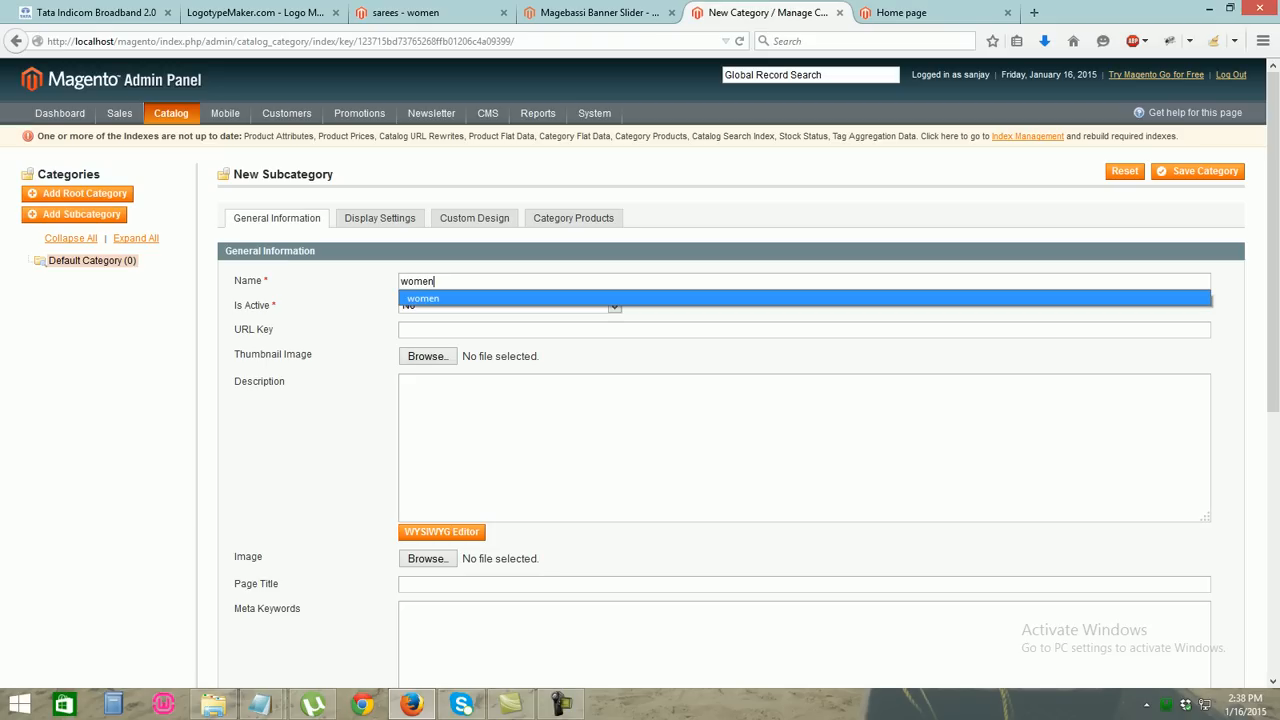
key(Return)
click(614, 306)
click(602, 333)
click(614, 306)
click(602, 320)
click(1198, 171)
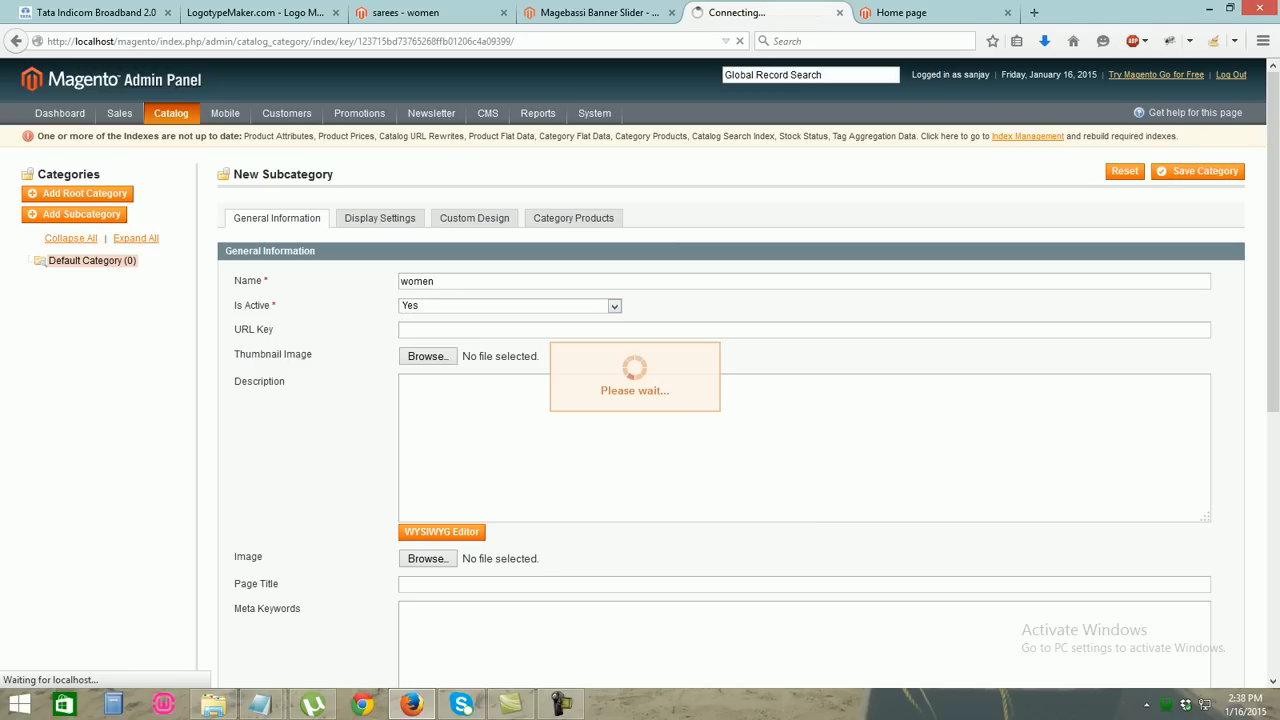
Reopen women in the category tree and enter 'sarees' as the subcategory name
scroll(640, 380, down, 3)
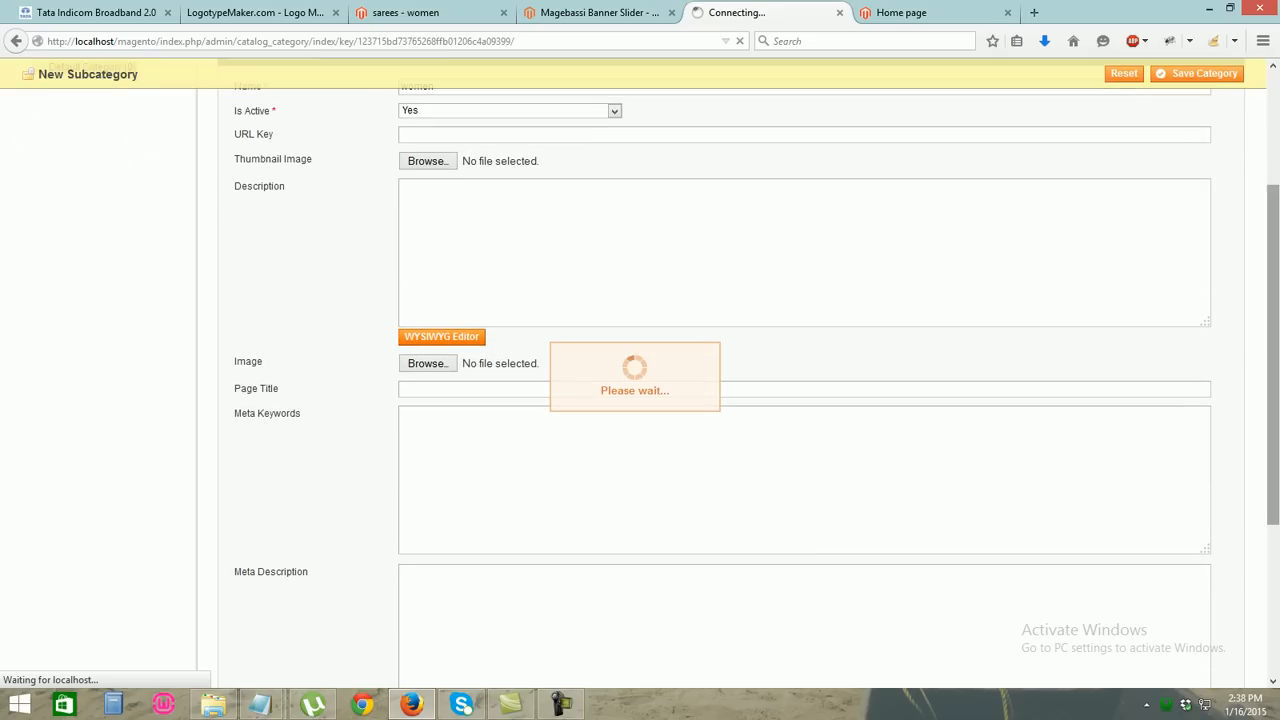
scroll(640, 380, down, 3)
scroll(640, 380, up, 7)
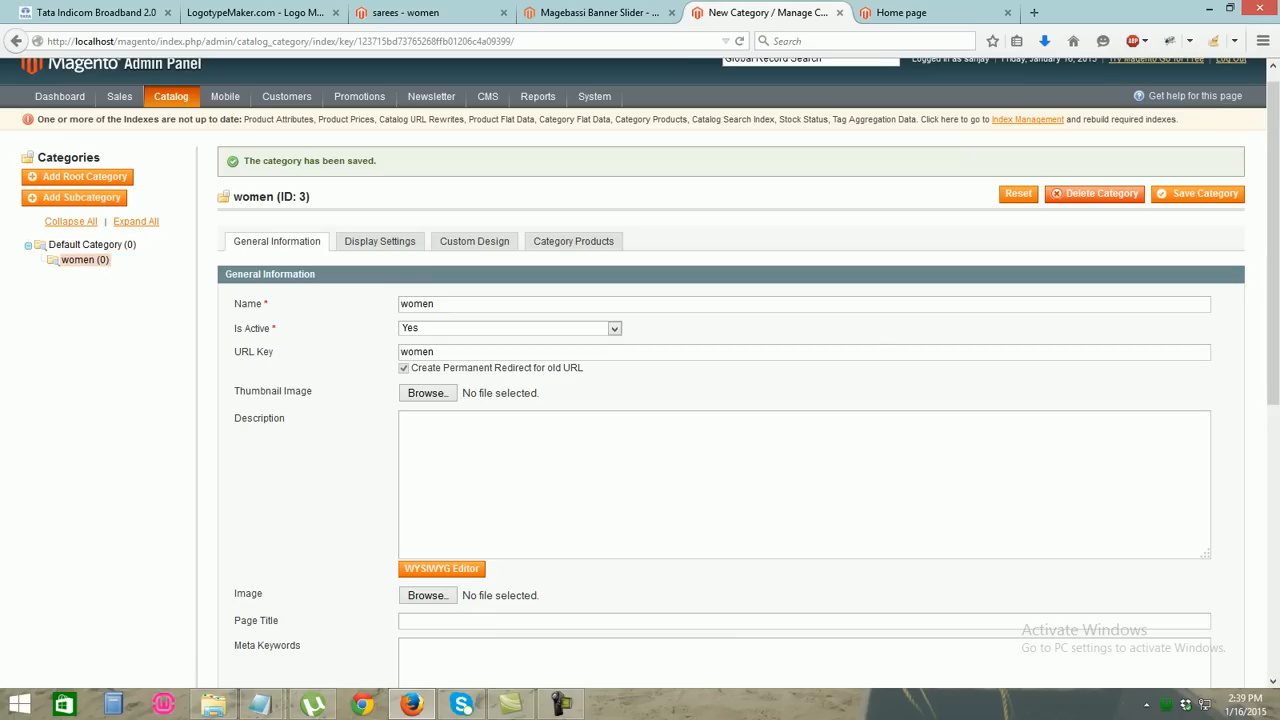
click(85, 260)
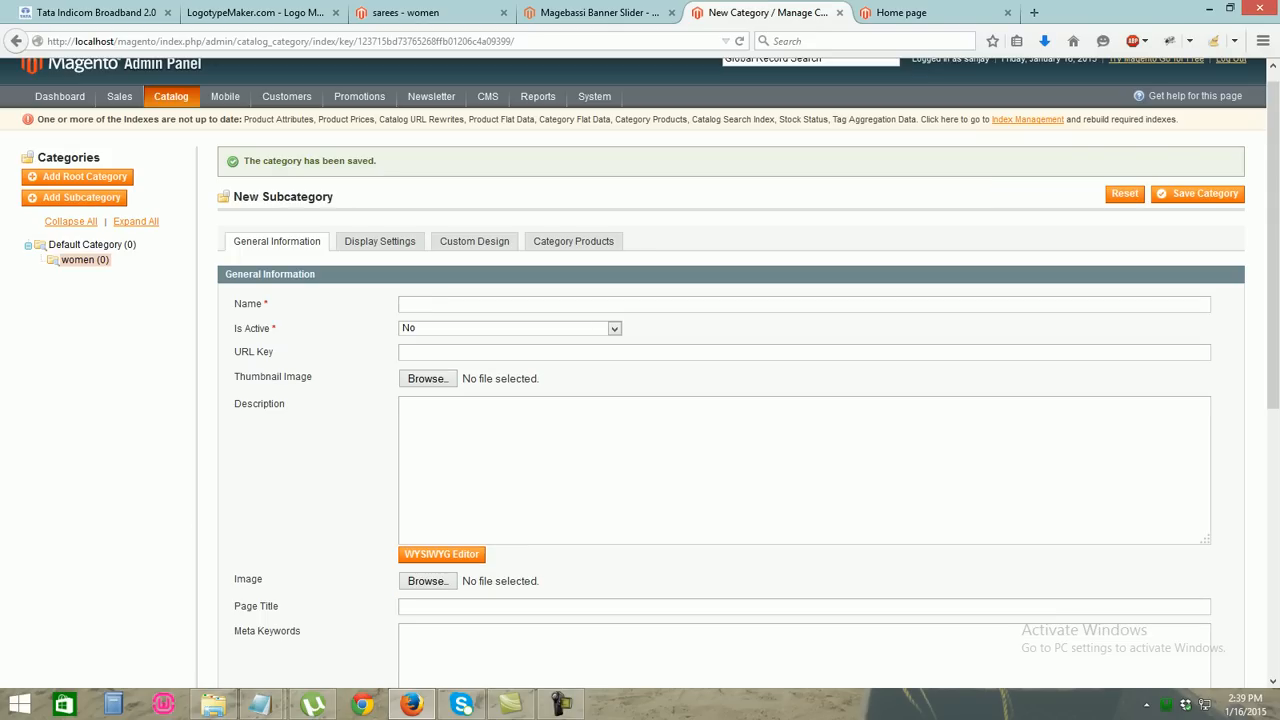
text(sarees)
key(Down)
Set sarees to active, save it, and reselect the women category
key(Return)
click(614, 329)
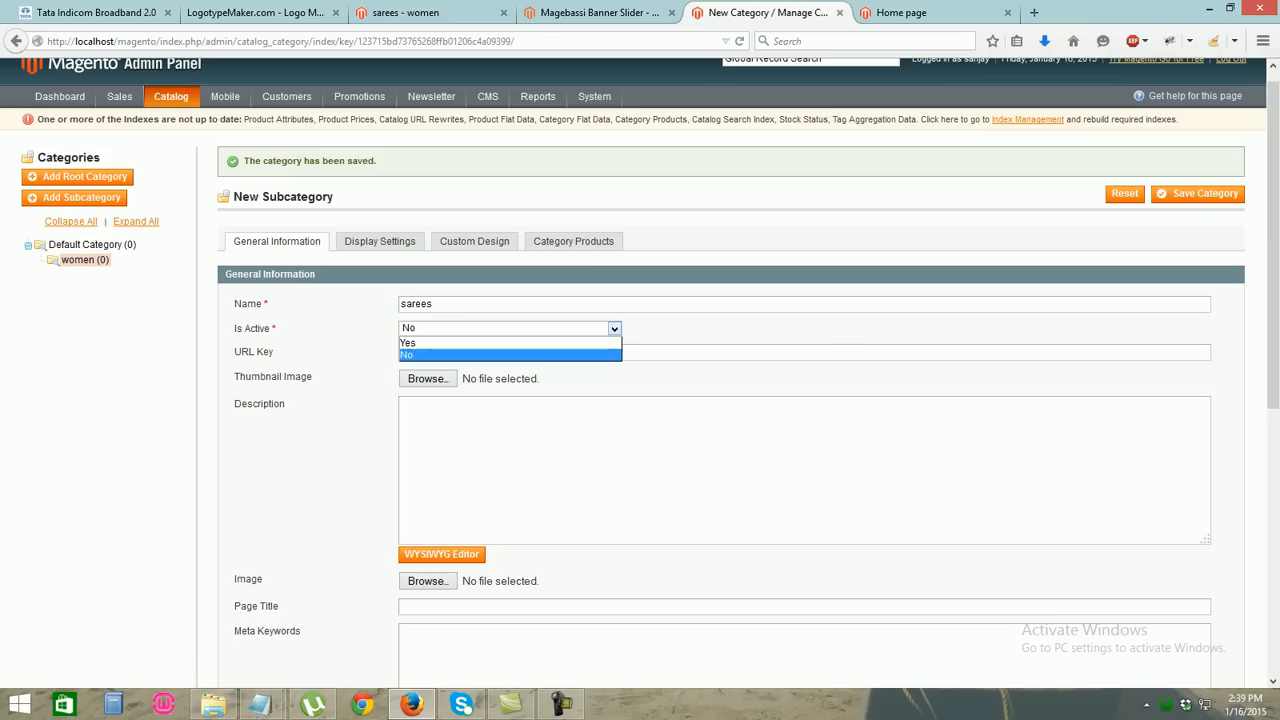
click(510, 355)
click(614, 329)
click(510, 343)
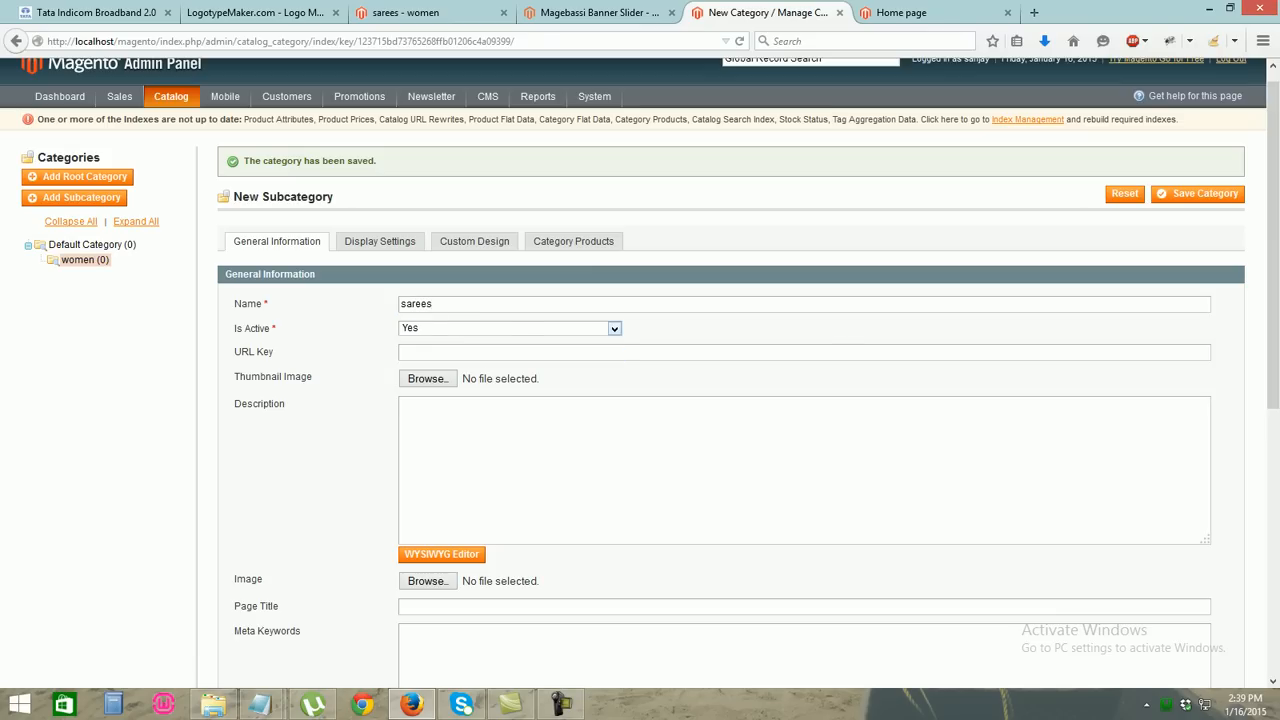
click(1198, 193)
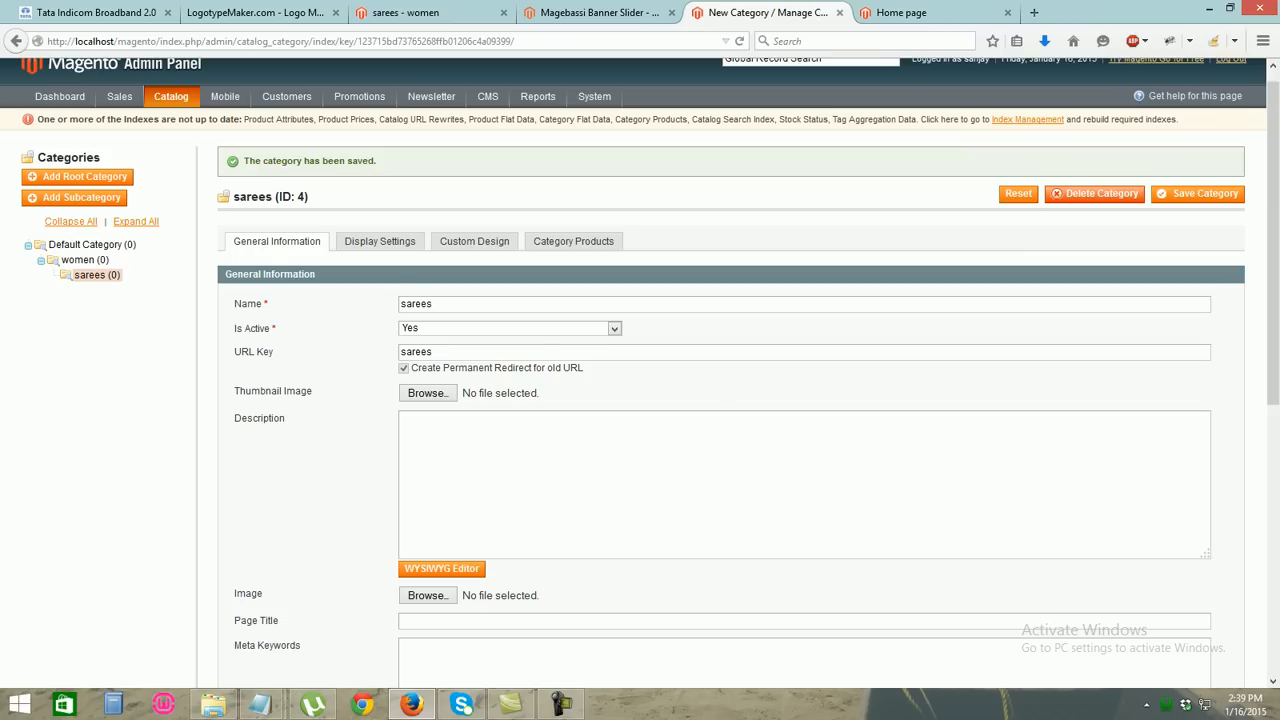
click(85, 260)
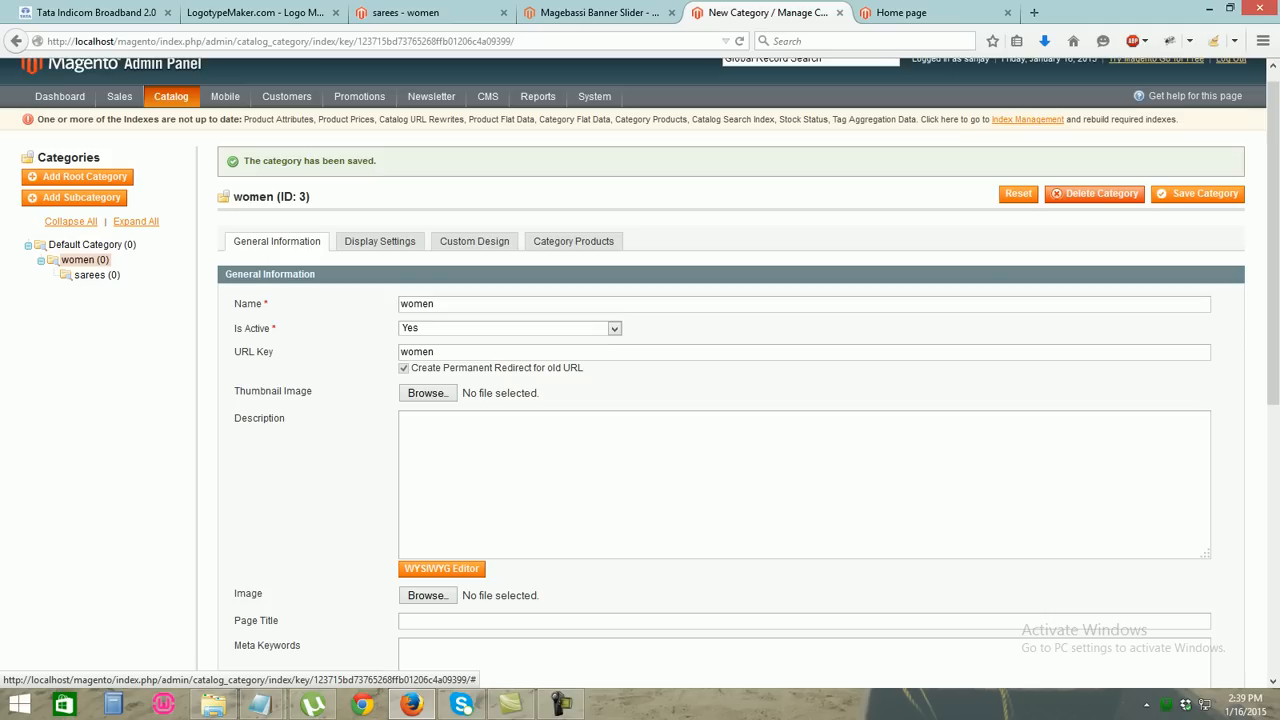
Add an active 'party Dresses' subcategory under women and save it
click(76, 198)
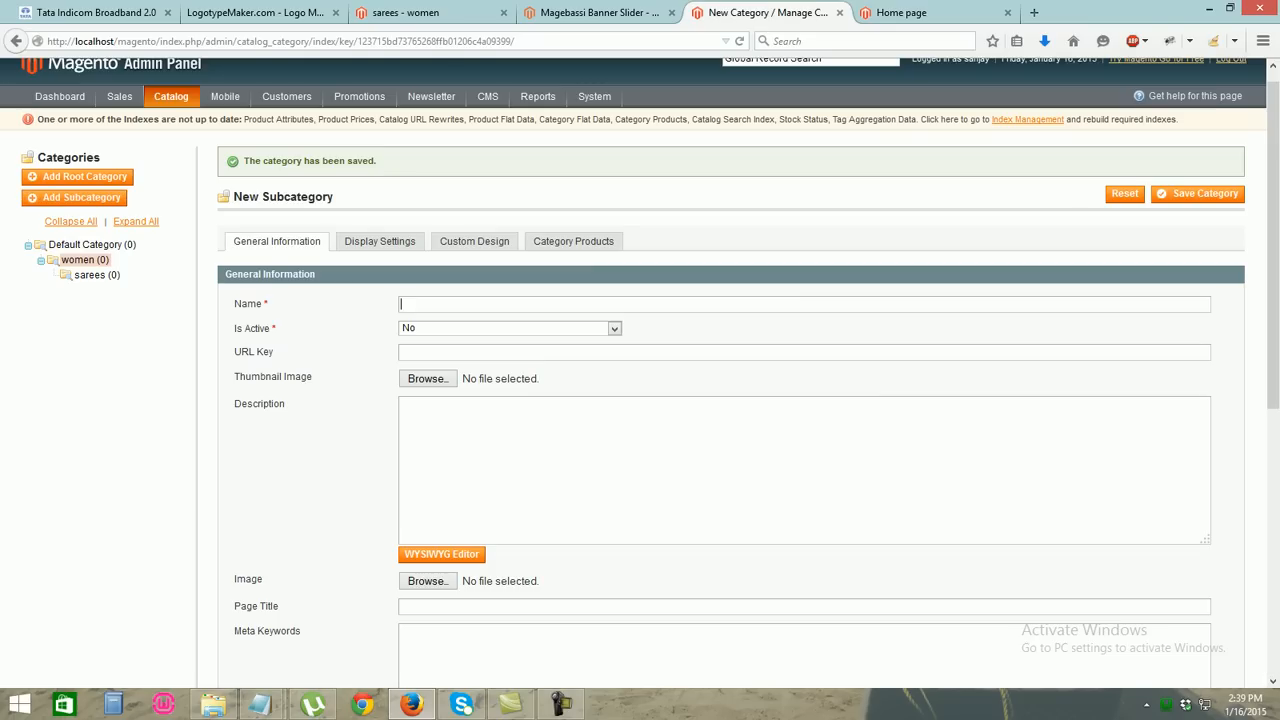
text(party dresses)
drag(424, 303, 431, 303)
text(D)
click(614, 328)
click(612, 346)
click(1199, 193)
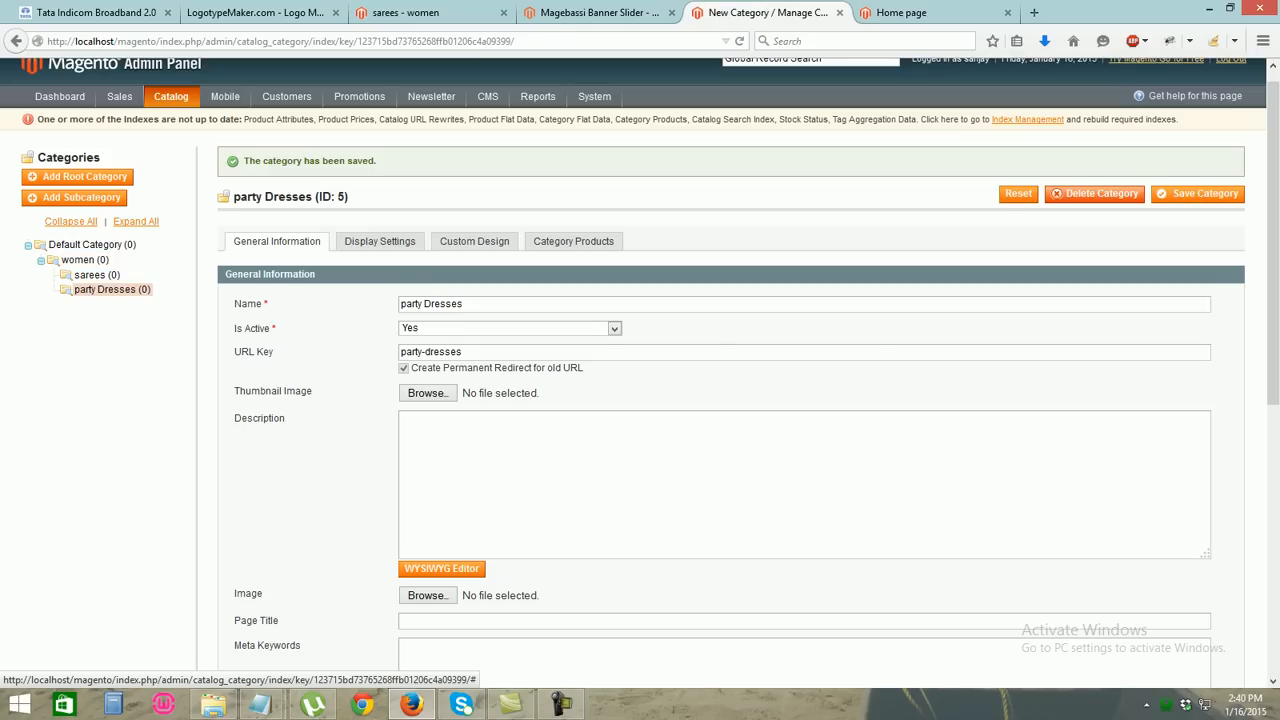
click(85, 260)
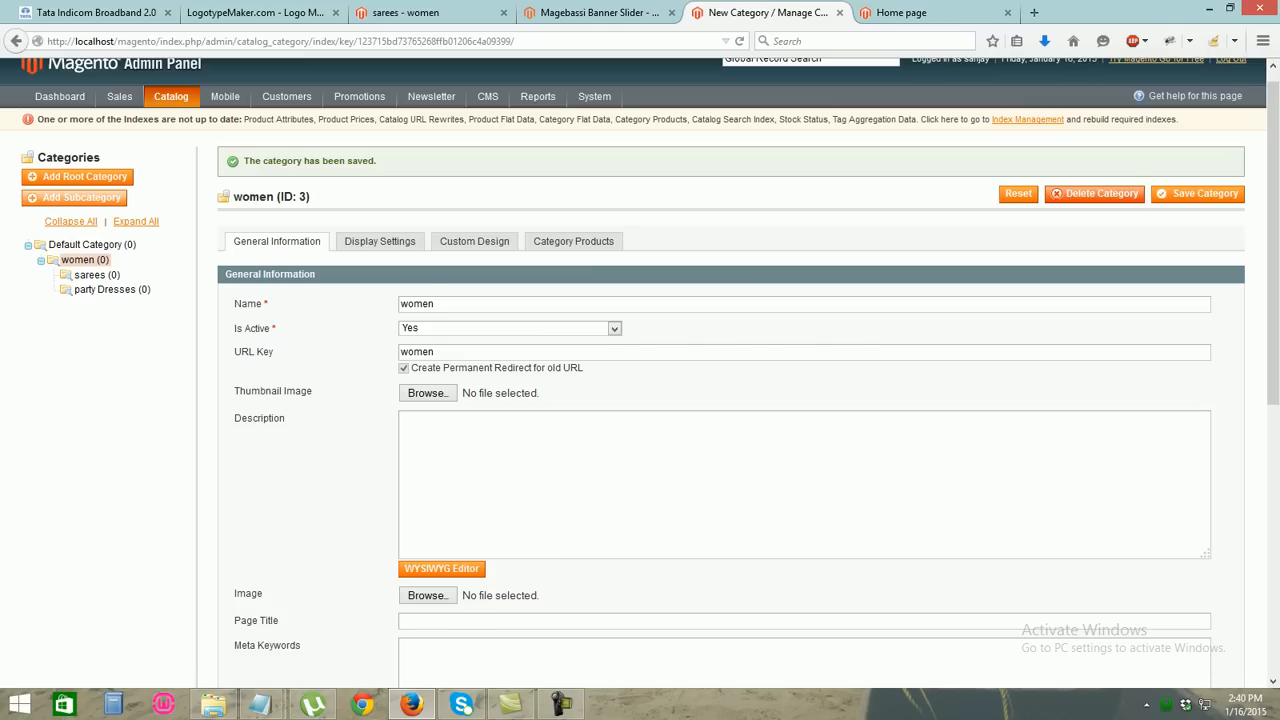
click(75, 198)
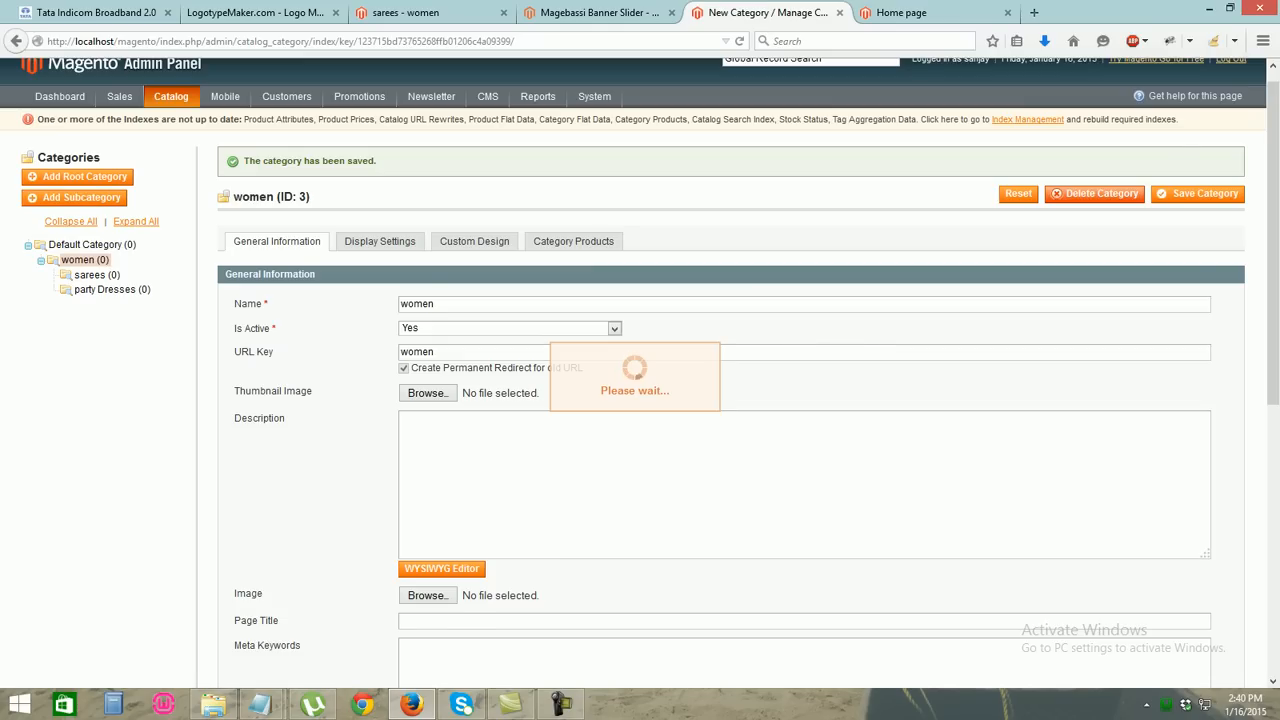
Create and save the active subcategory 'skirt's & tops', then reselect women
text(sk)
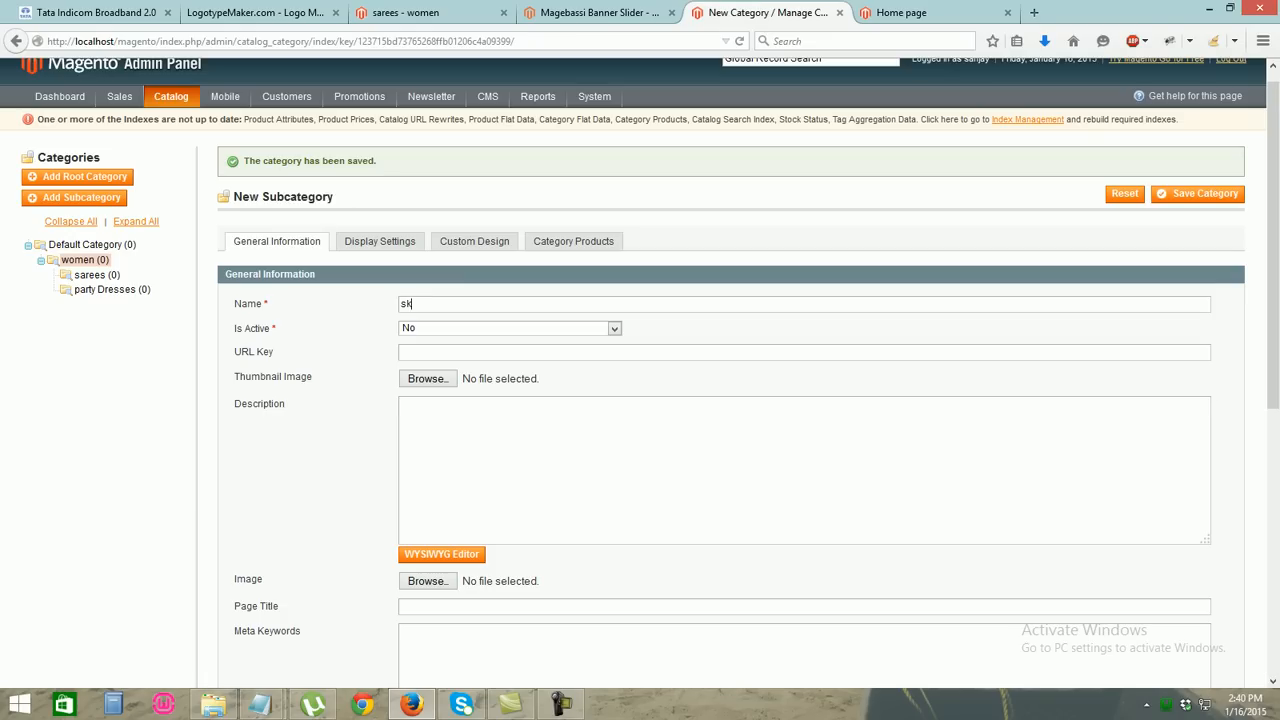
text(irt's & tops)
click(614, 328)
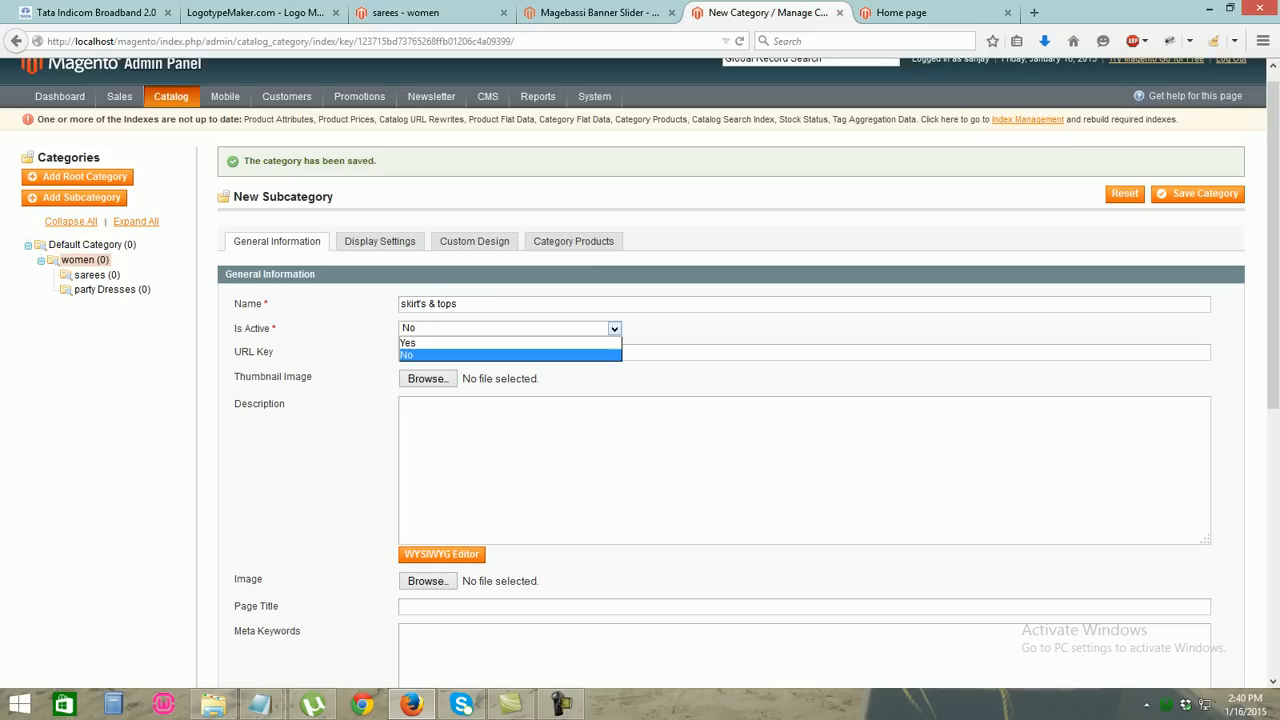
click(560, 343)
click(1198, 193)
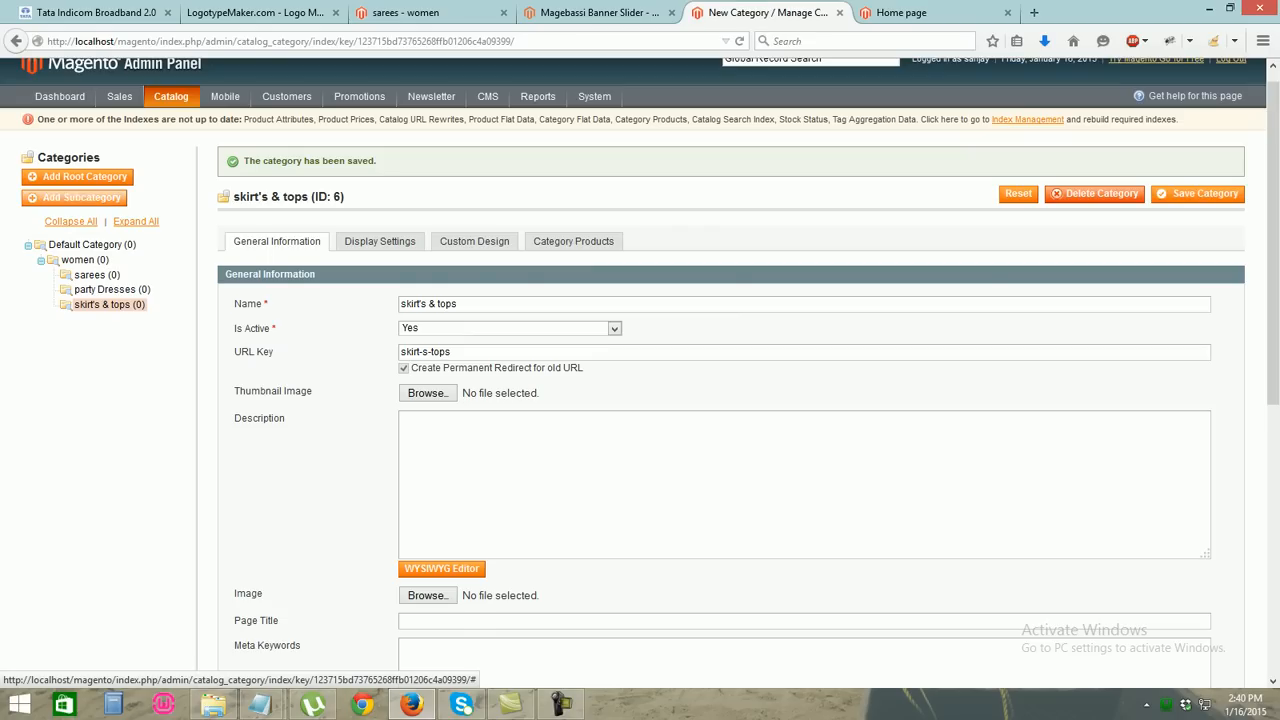
click(84, 260)
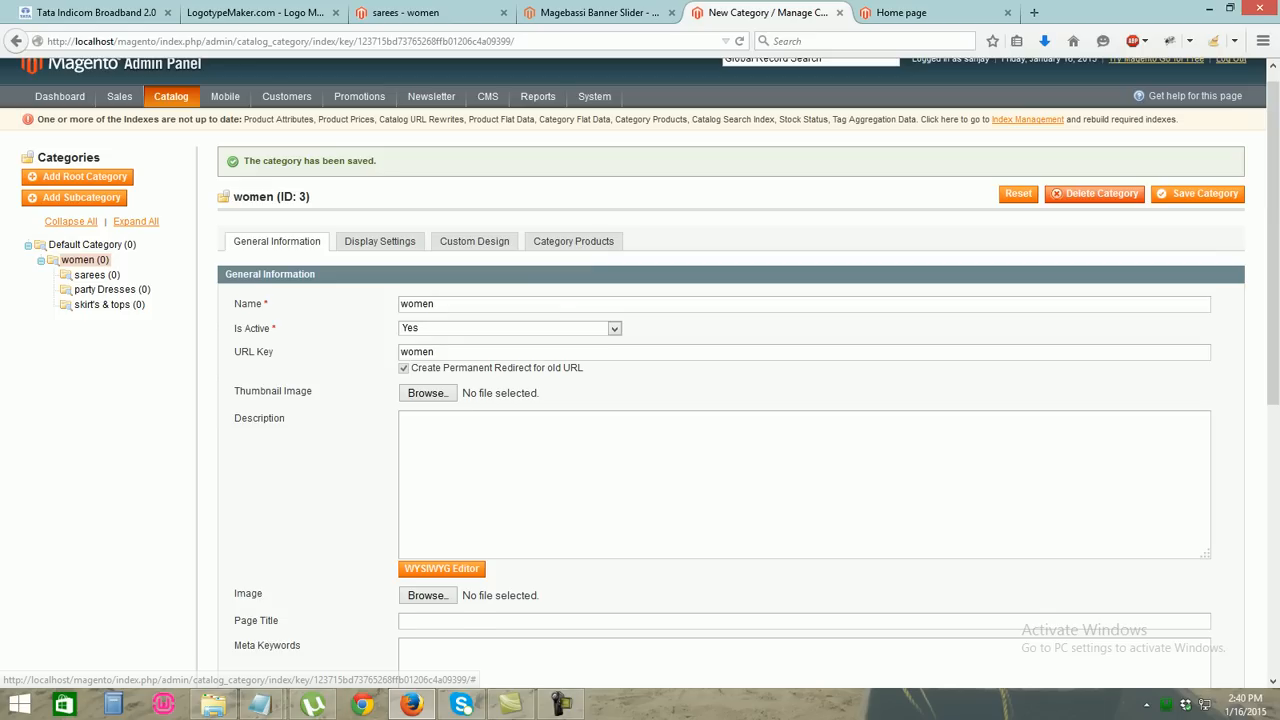
Add and save an active 'kurta and kurties' subcategory, then reselect women
click(75, 198)
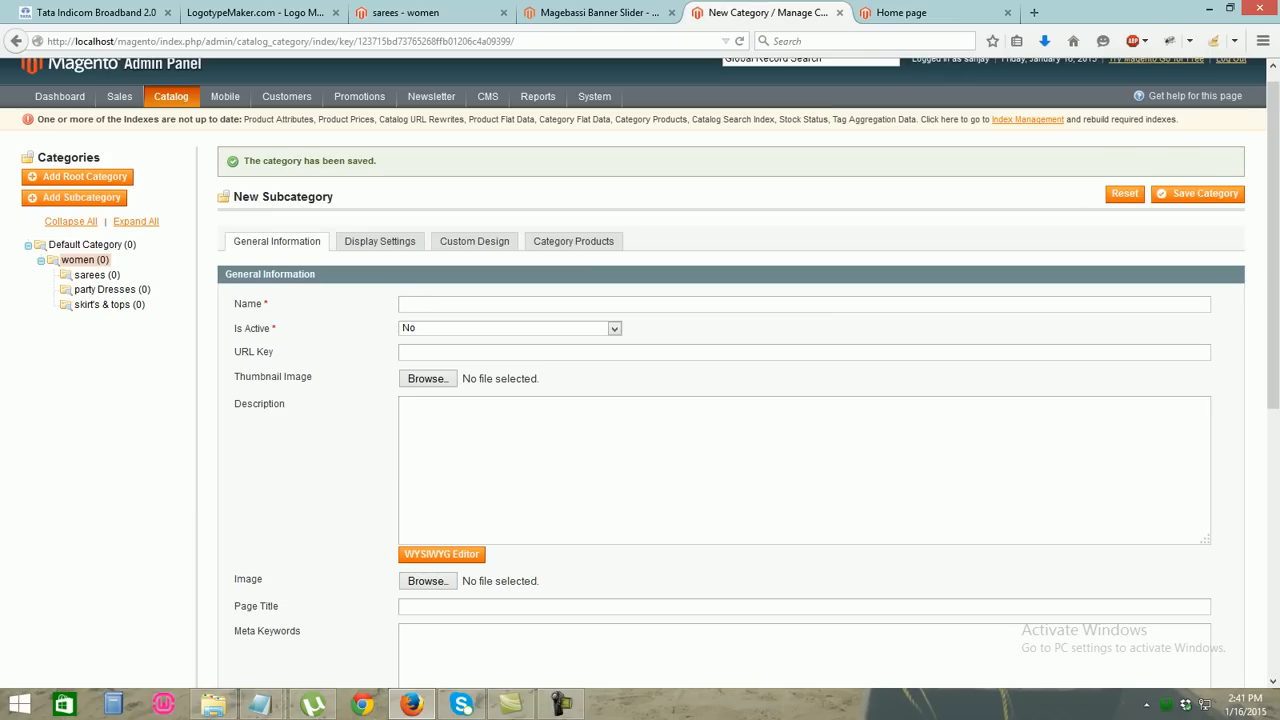
text(kuta)
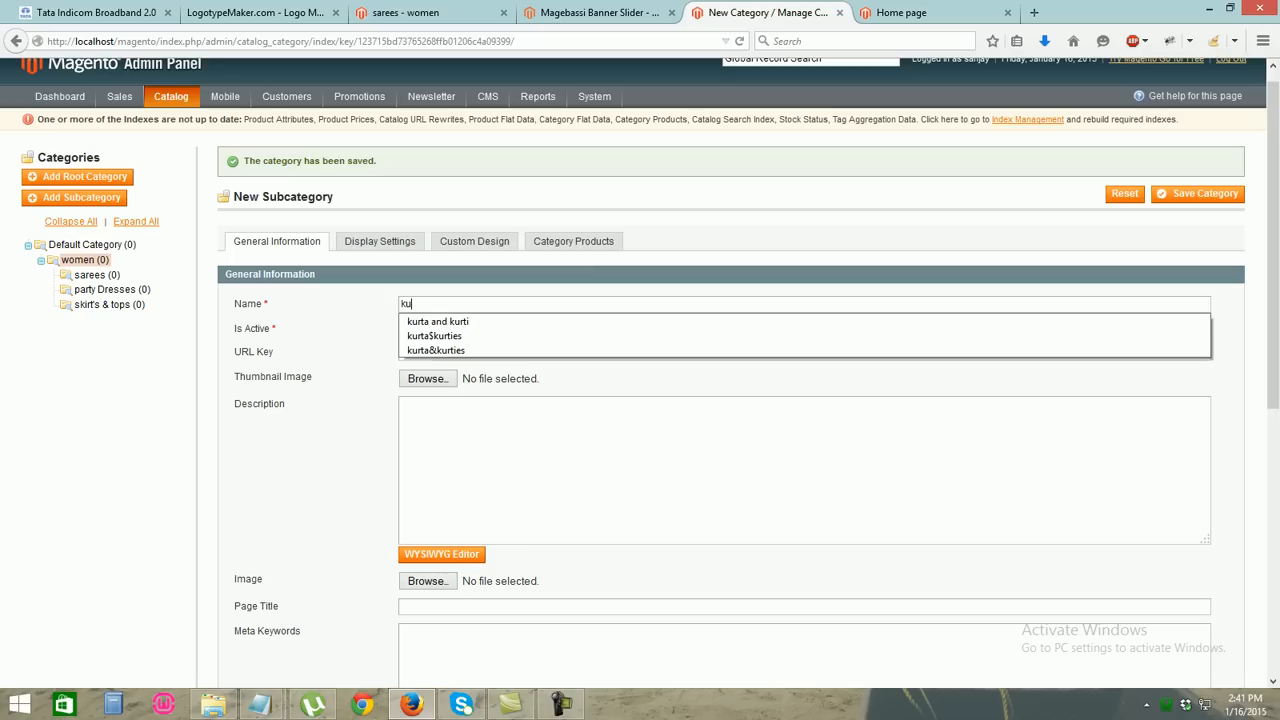
key(BackSpace)
key(BackSpace)
key(BackSpace)
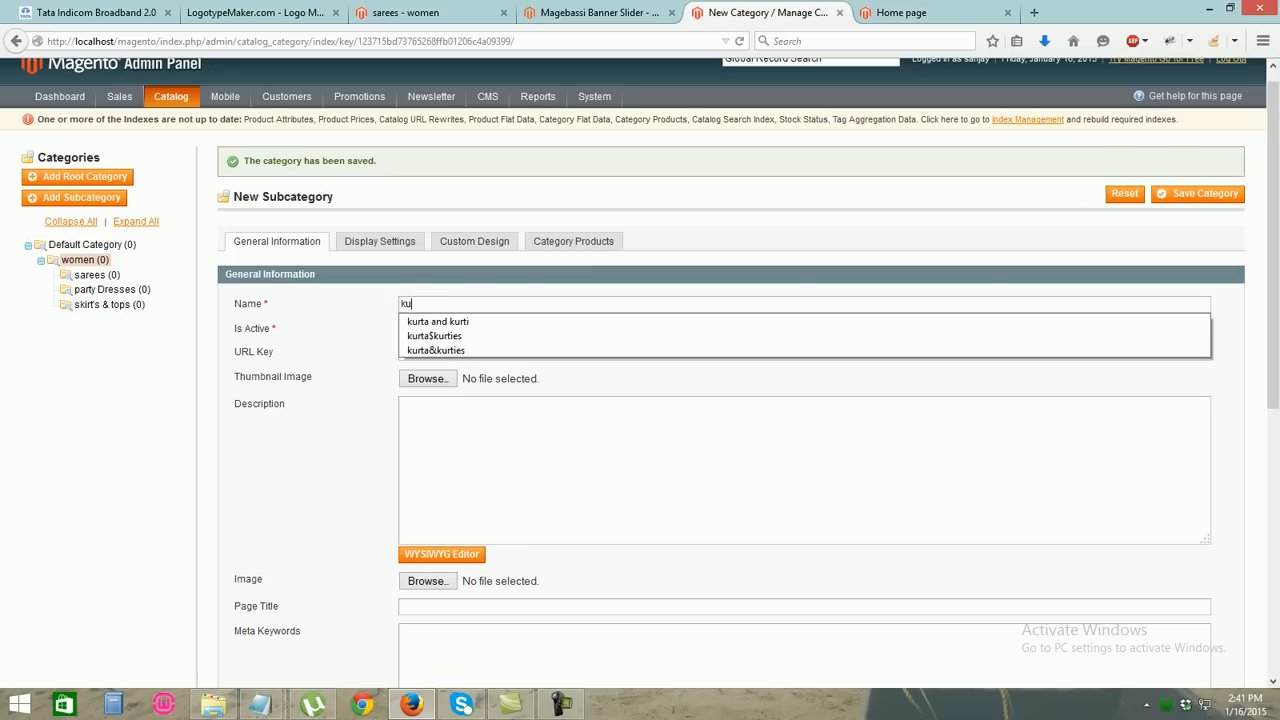
text(urta and kurties)
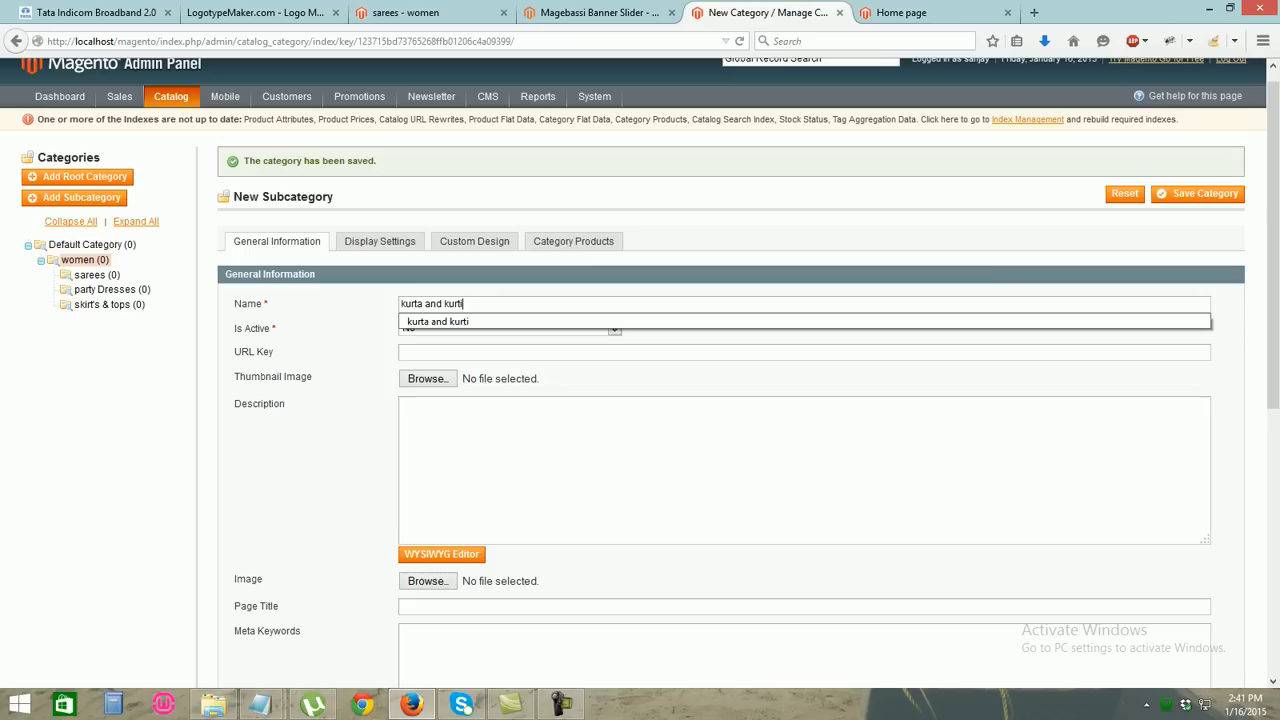
click(560, 328)
click(540, 343)
click(1200, 193)
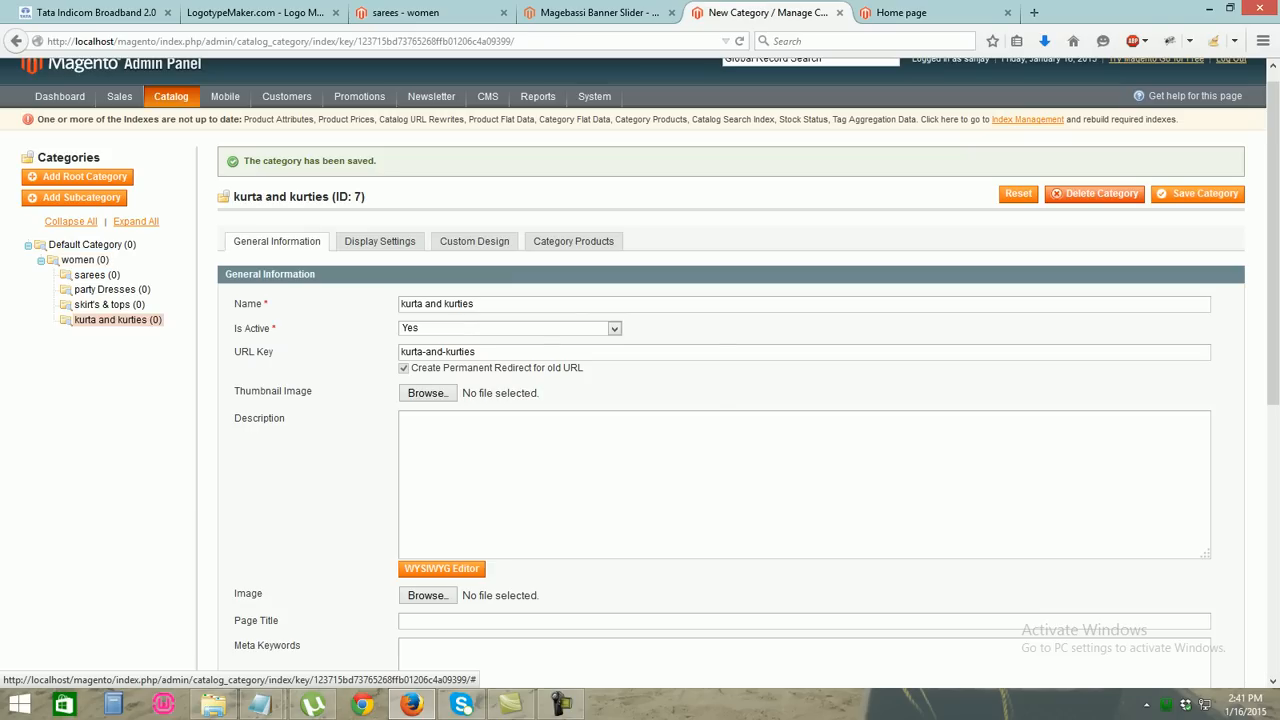
click(85, 260)
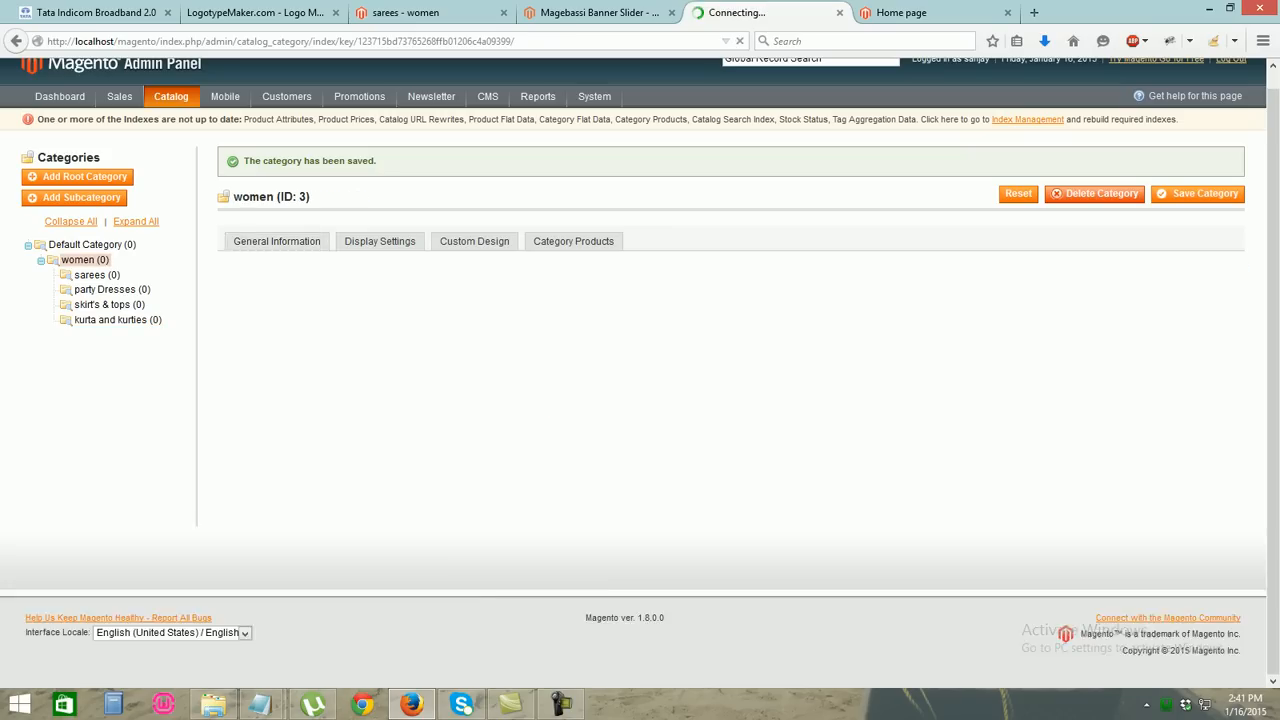
Add and save an active 'sport and gymer' subcategory under women
click(75, 197)
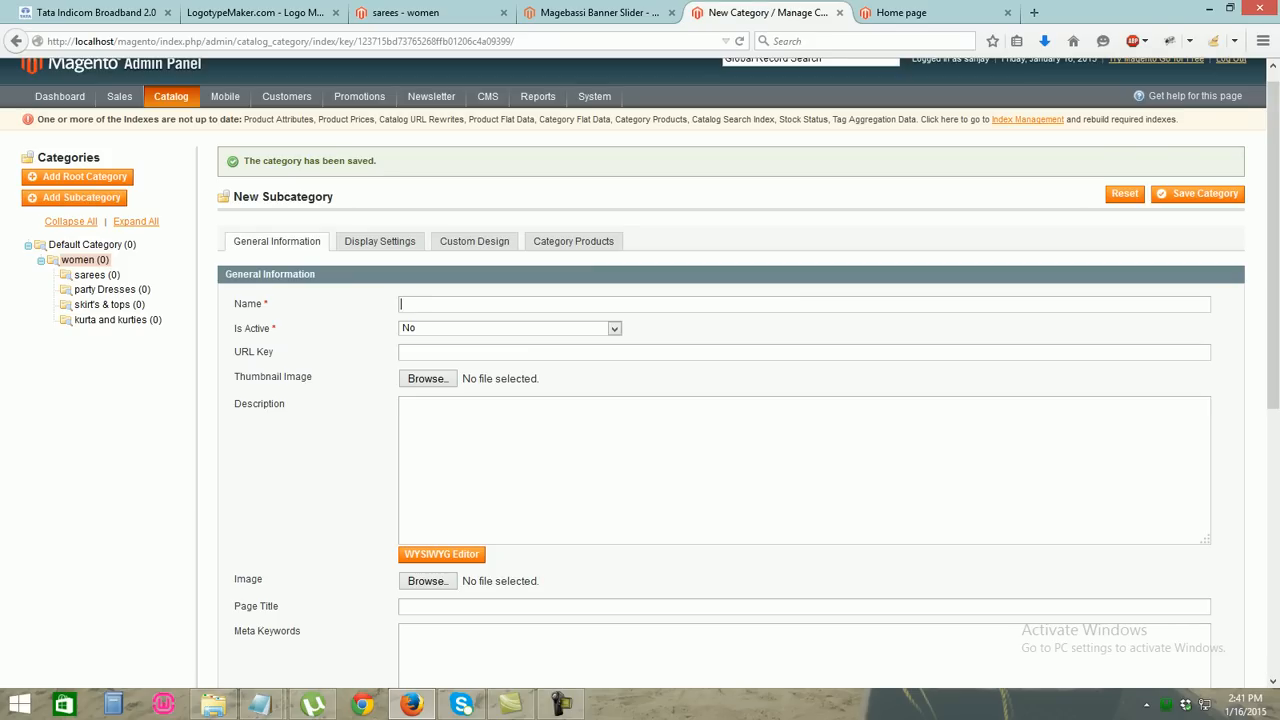
text(sports)
key(BackSpace)
key(Down)
key(Return)
click(510, 328)
click(480, 343)
click(1198, 194)
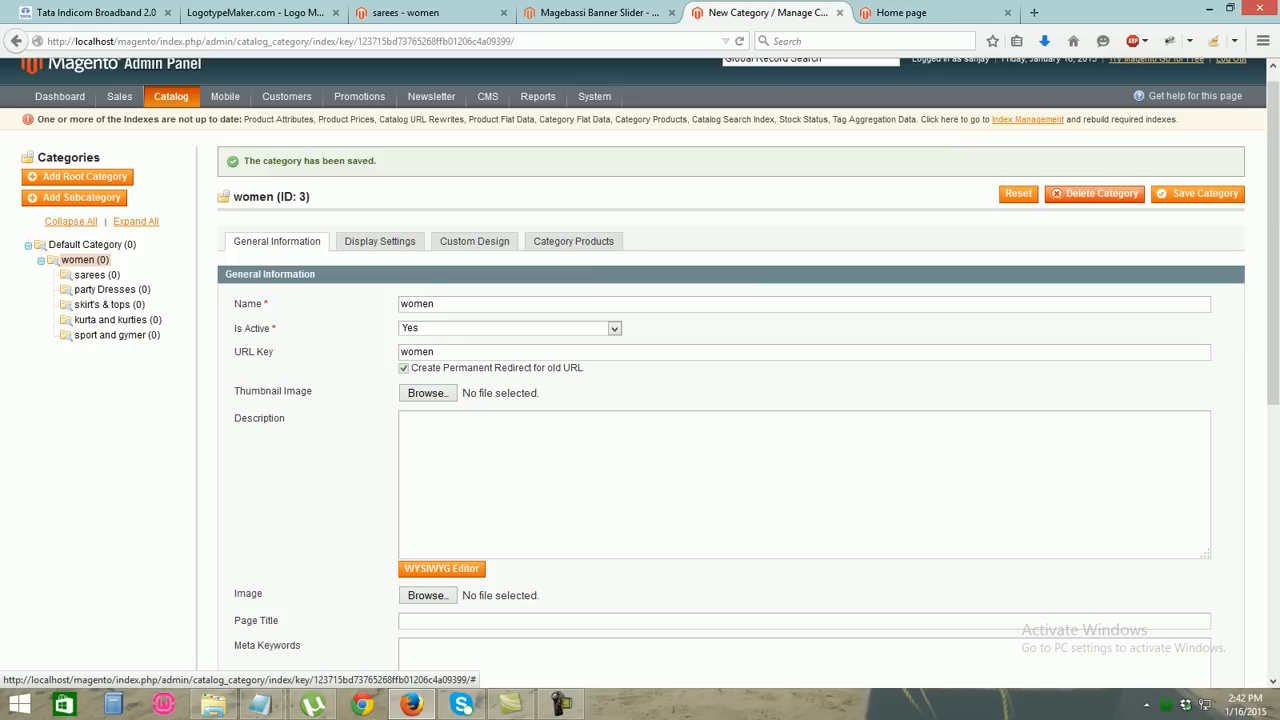
Add an active 'handbags' subcategory, save it, and collapse the women branch
click(75, 198)
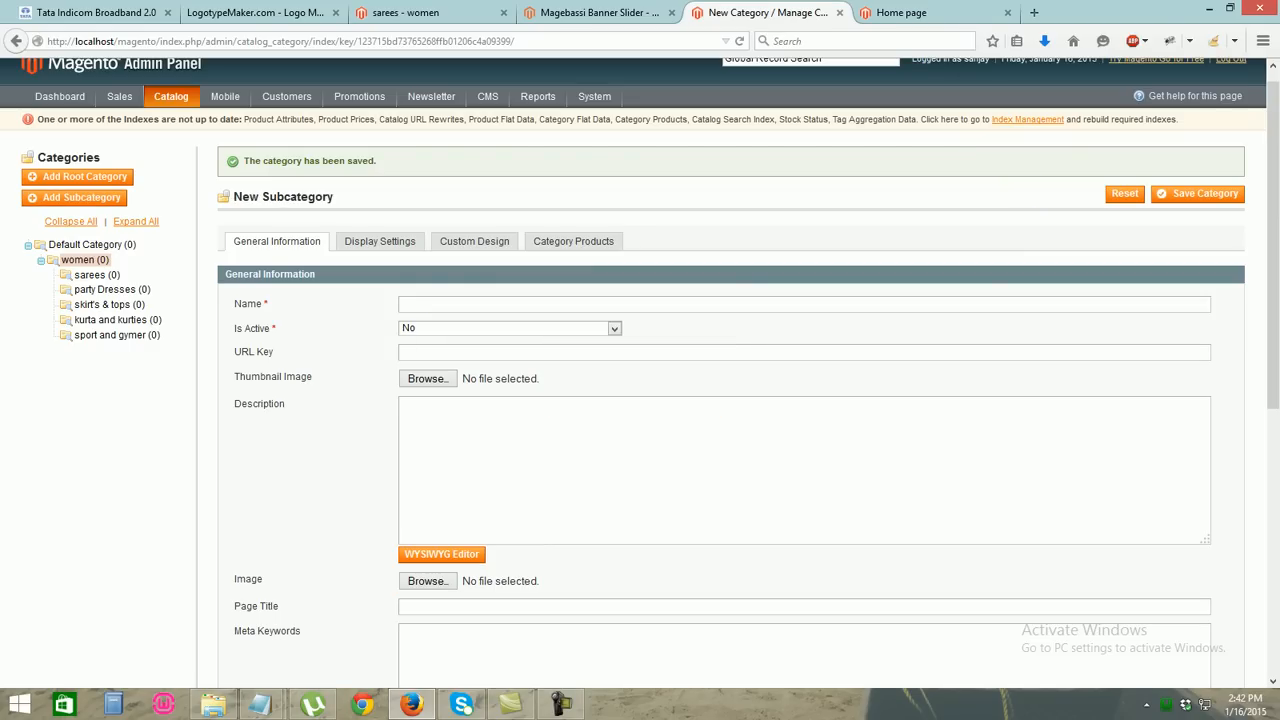
double_click(600, 304)
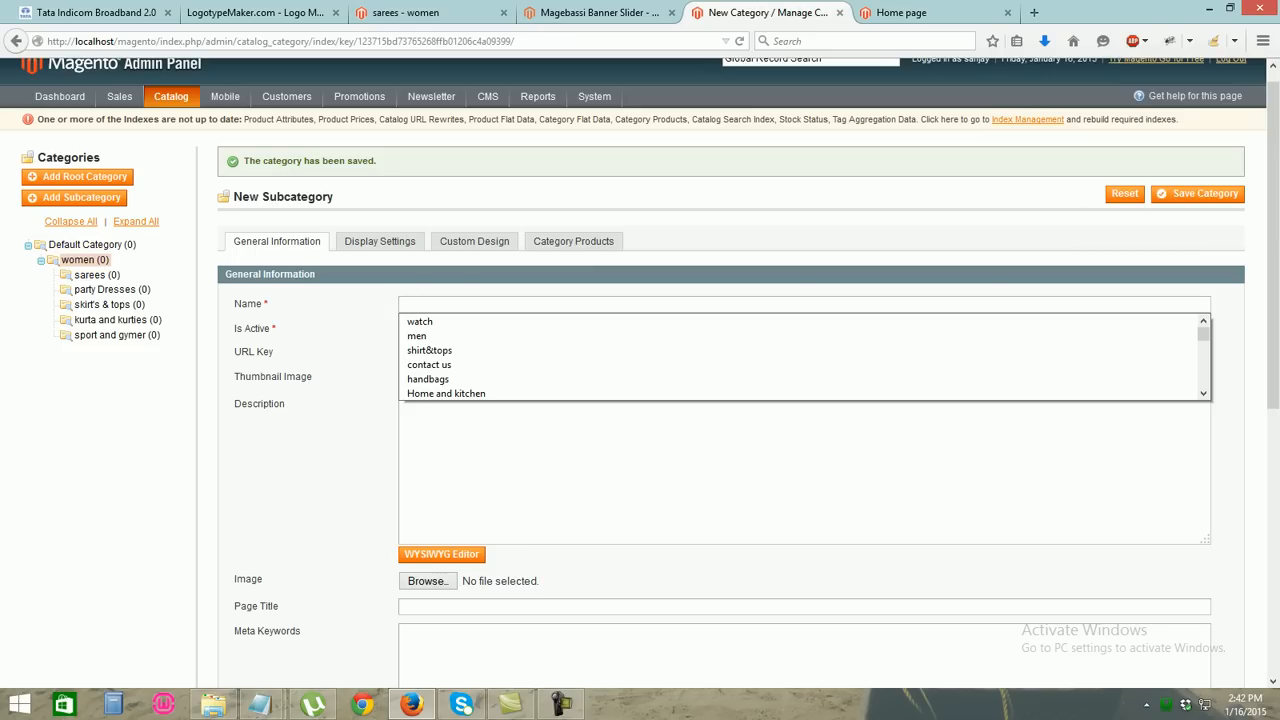
text(hand)
key(Down)
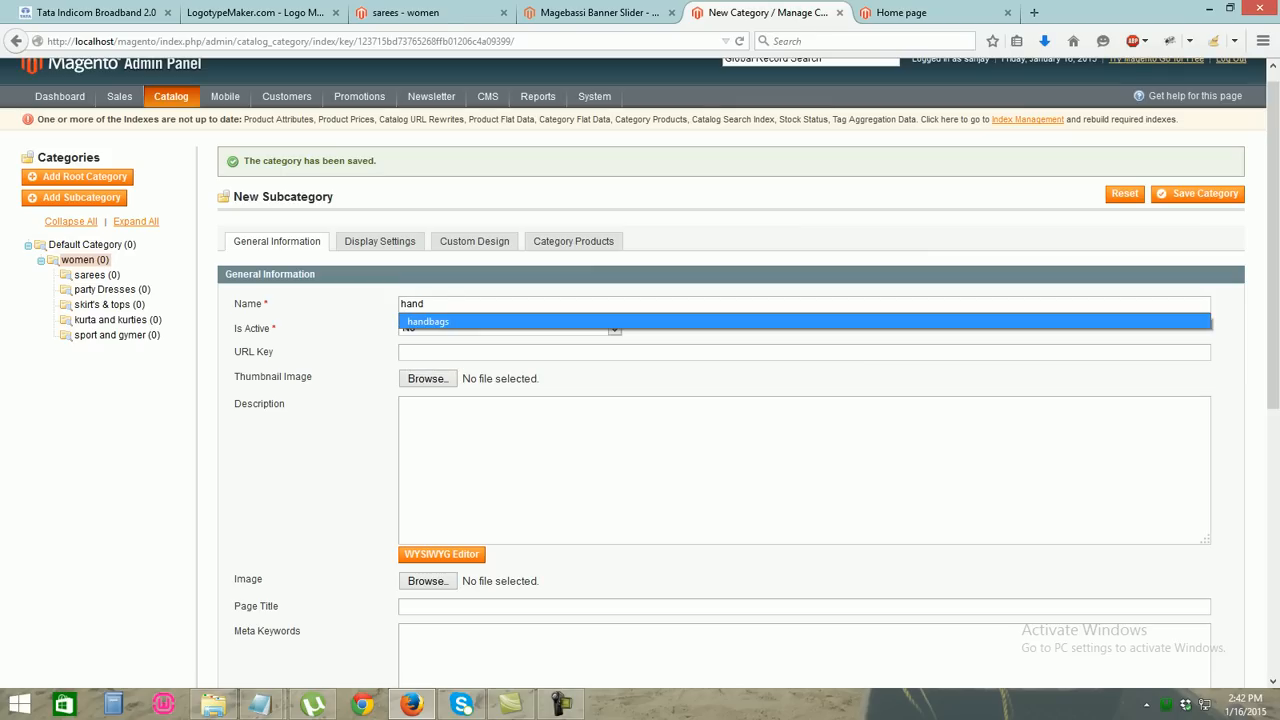
click(612, 322)
click(614, 329)
click(608, 343)
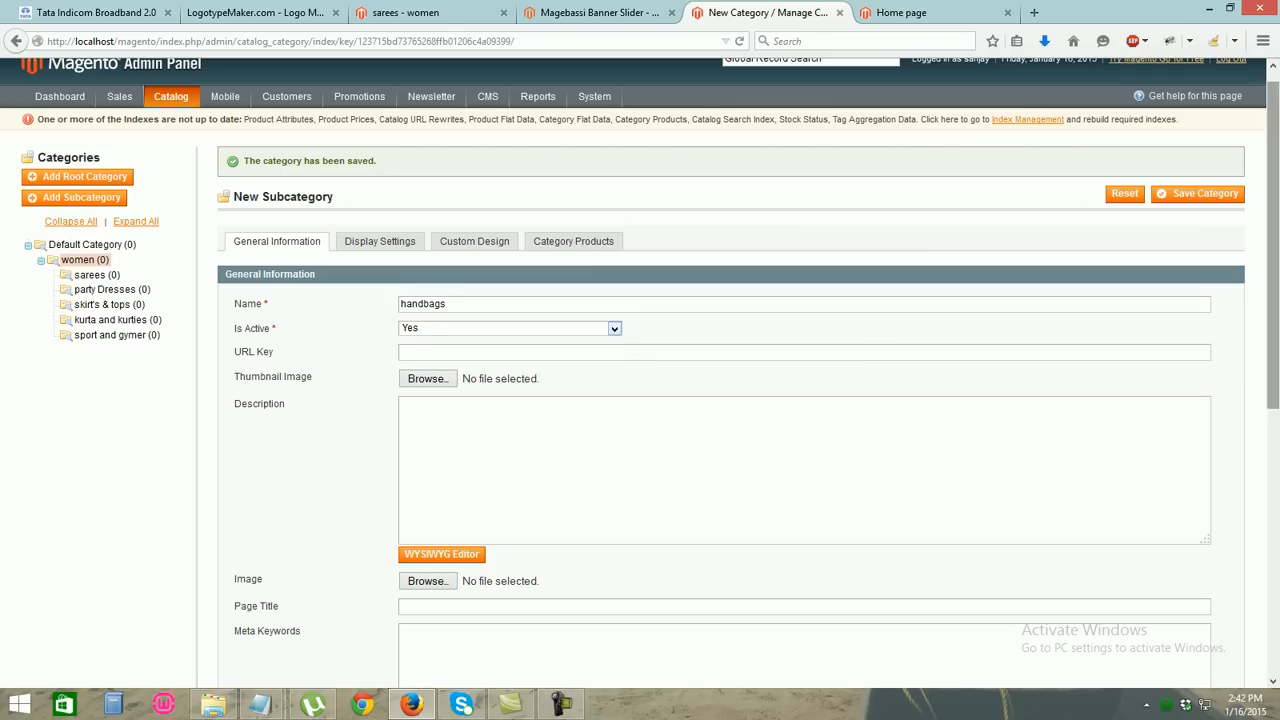
click(1198, 193)
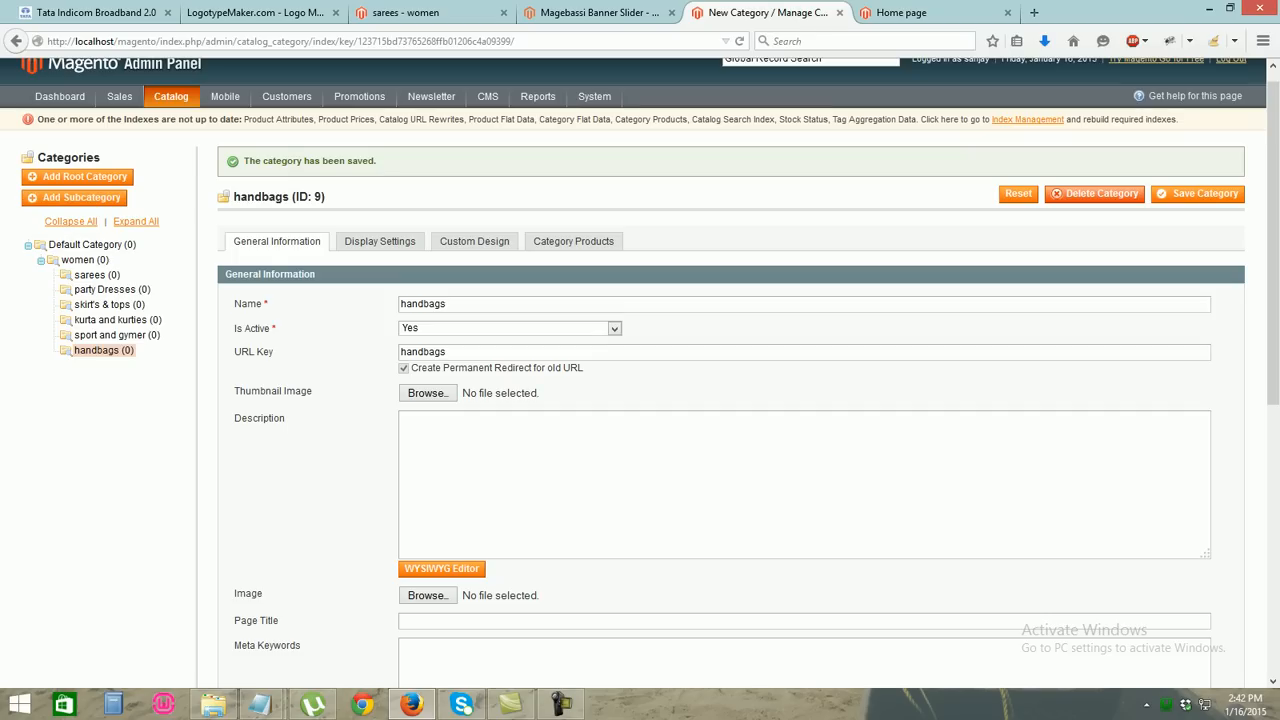
click(41, 261)
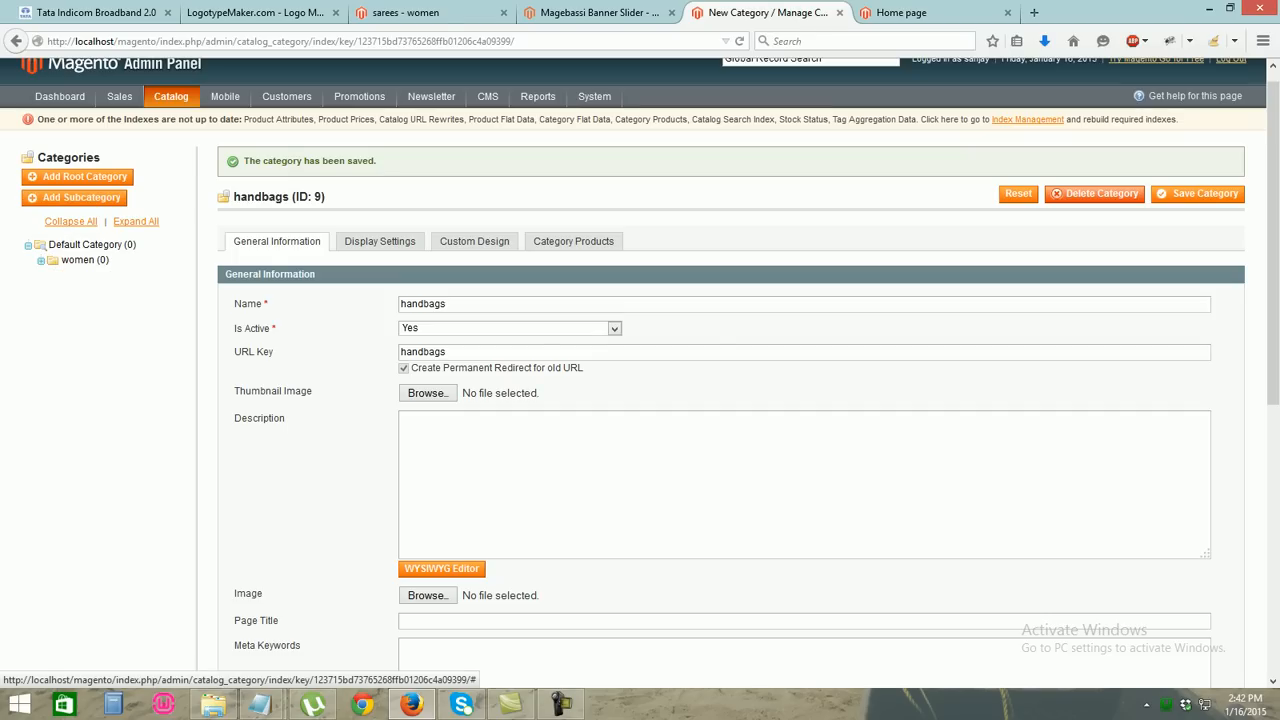
Save an active 'men' category under Default Category, then begin a subcategory under men
click(92, 244)
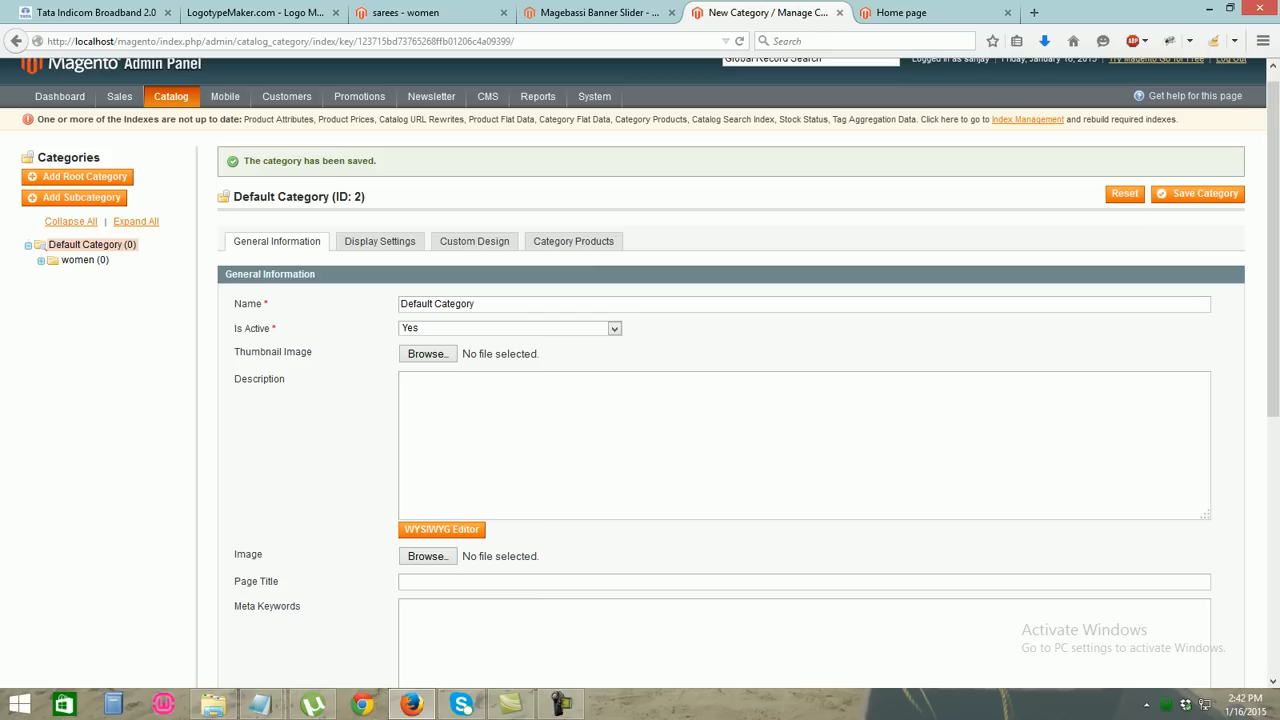
click(82, 197)
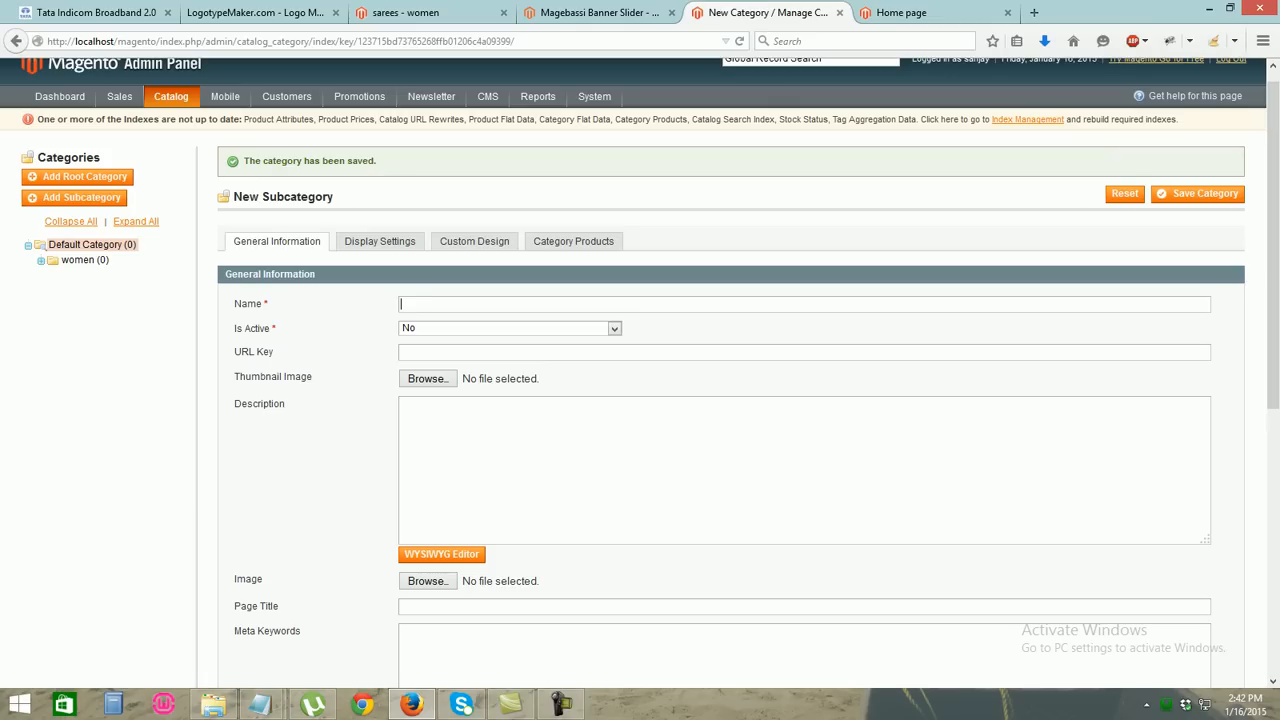
text(men)
click(614, 322)
click(614, 329)
click(614, 343)
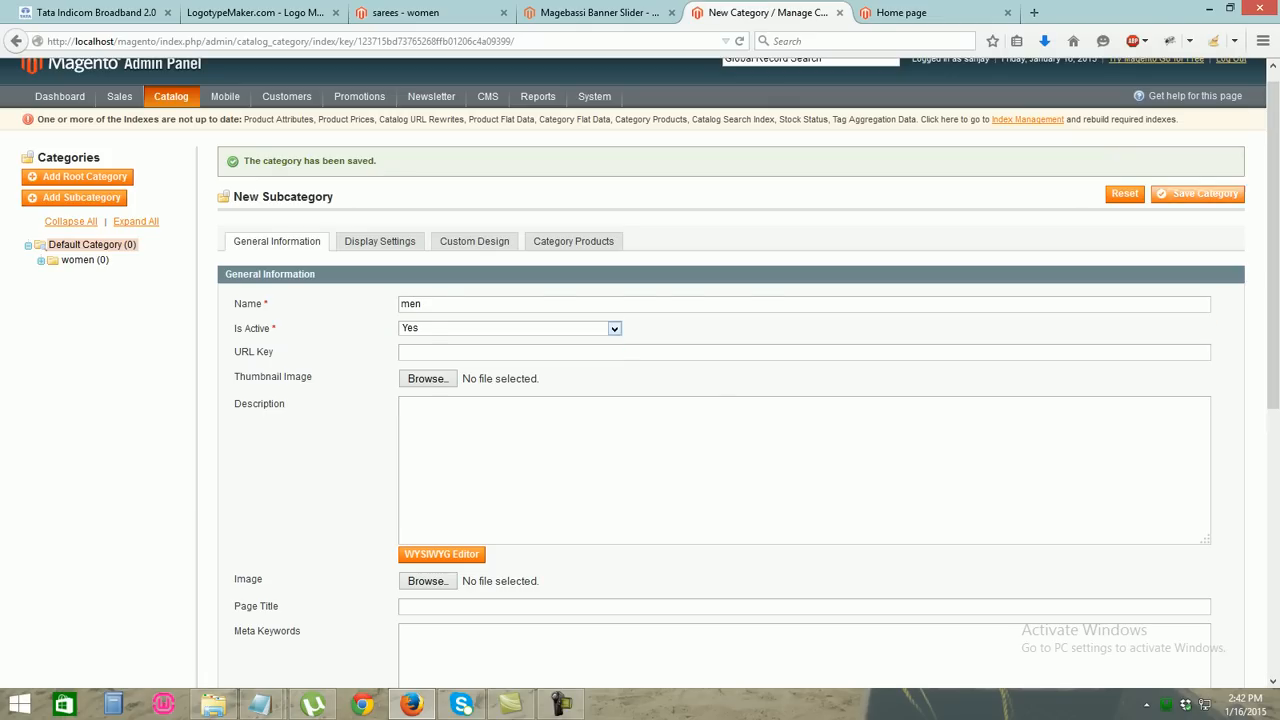
click(1198, 193)
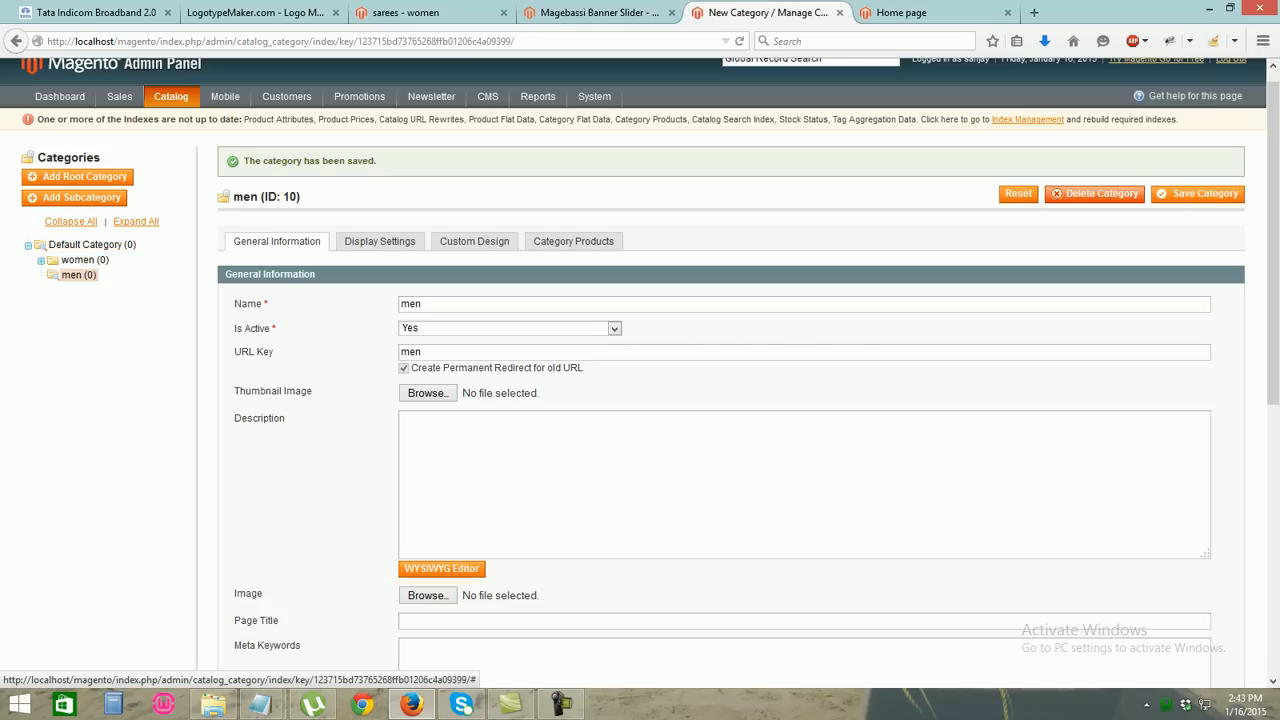
click(79, 275)
click(76, 198)
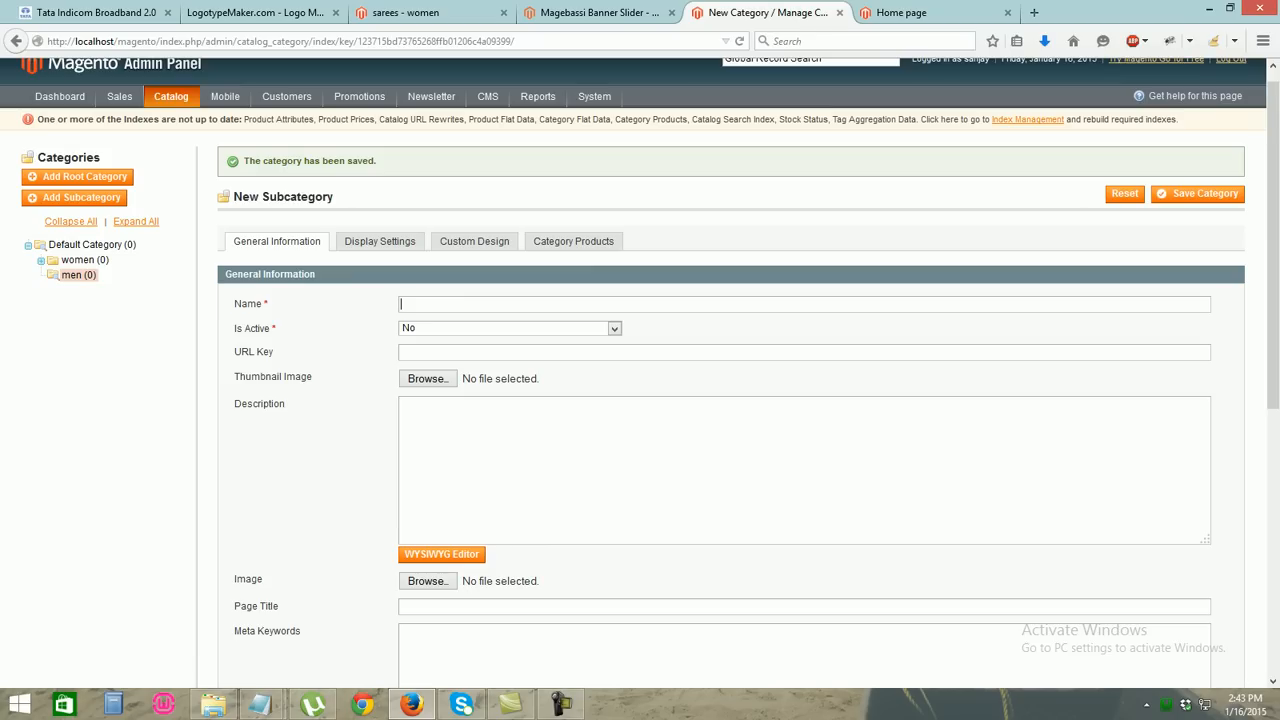
Save an active 'jeens' subcategory under men
text(jeens)
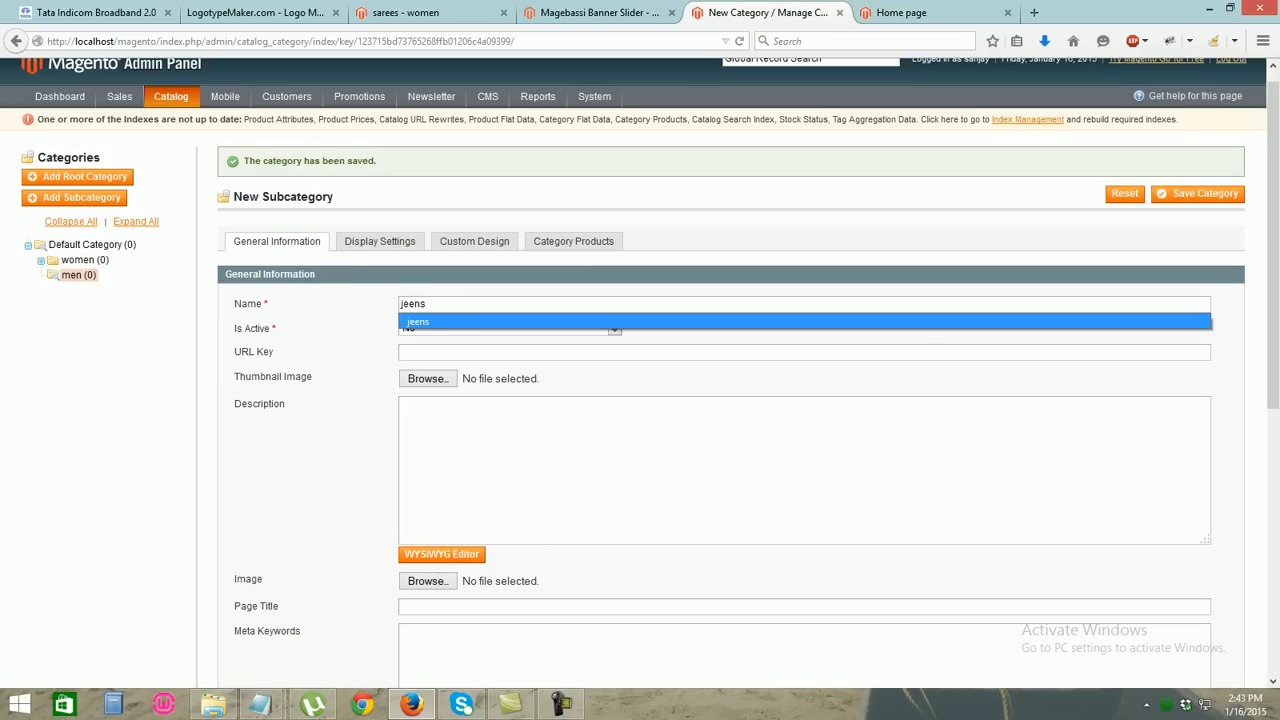
click(612, 322)
click(614, 329)
click(600, 343)
click(1199, 193)
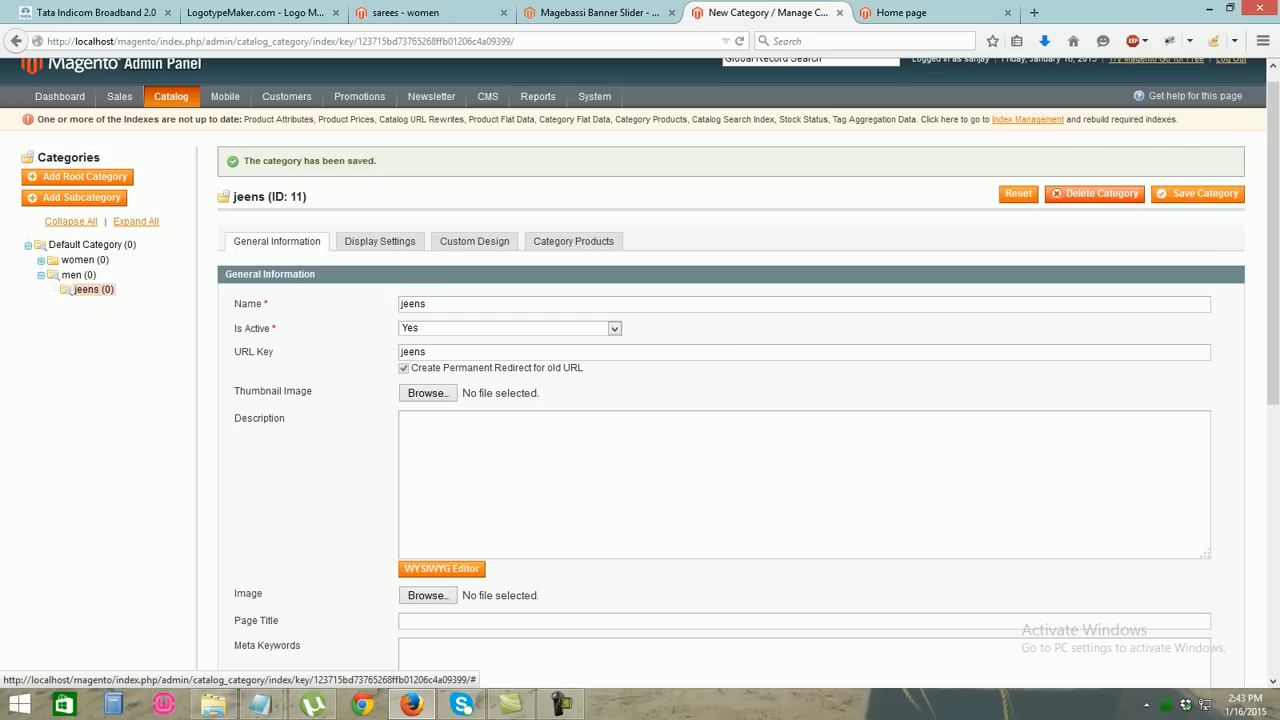
Add and save an active 'watch' subcategory under men, then return to Default Category
click(93, 290)
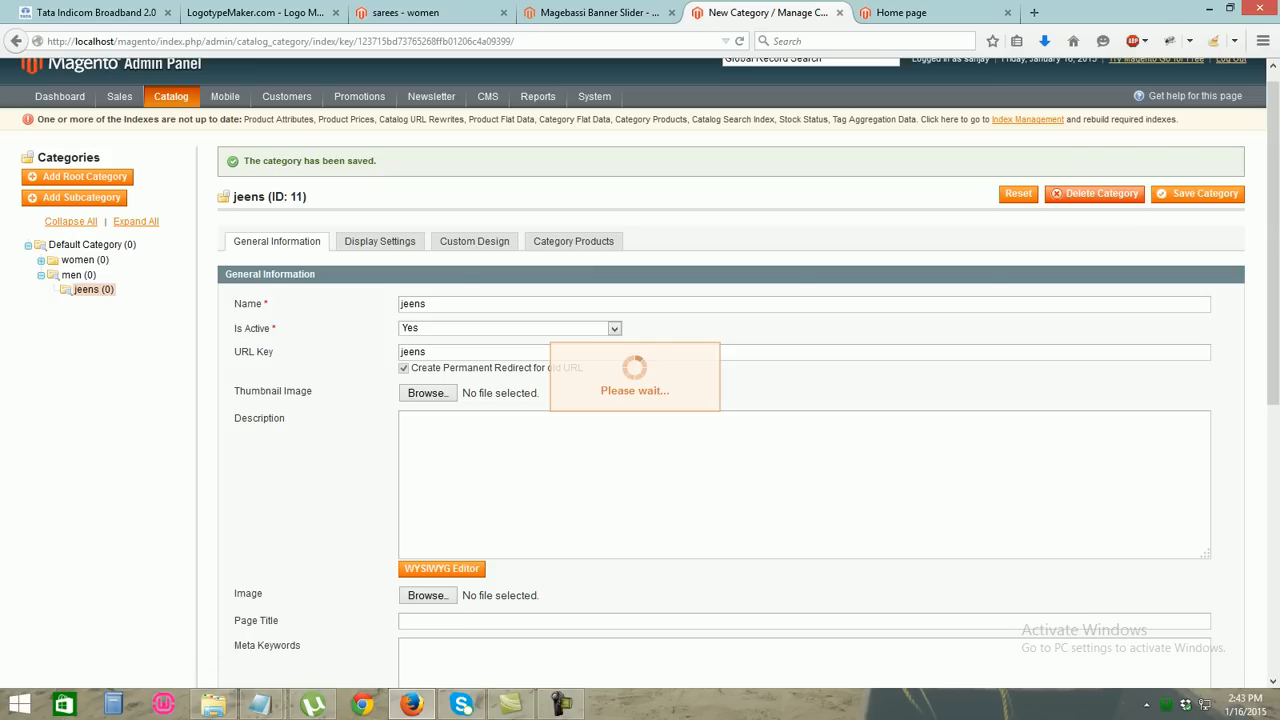
click(78, 275)
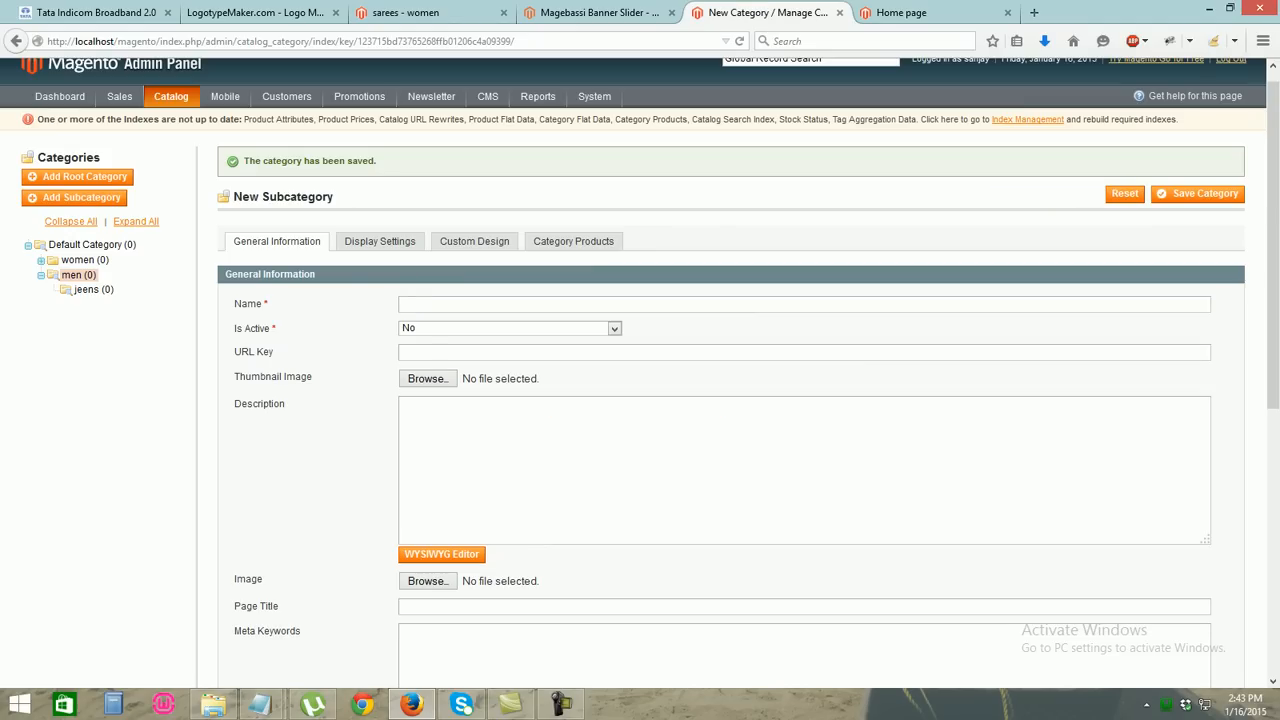
double_click(450, 304)
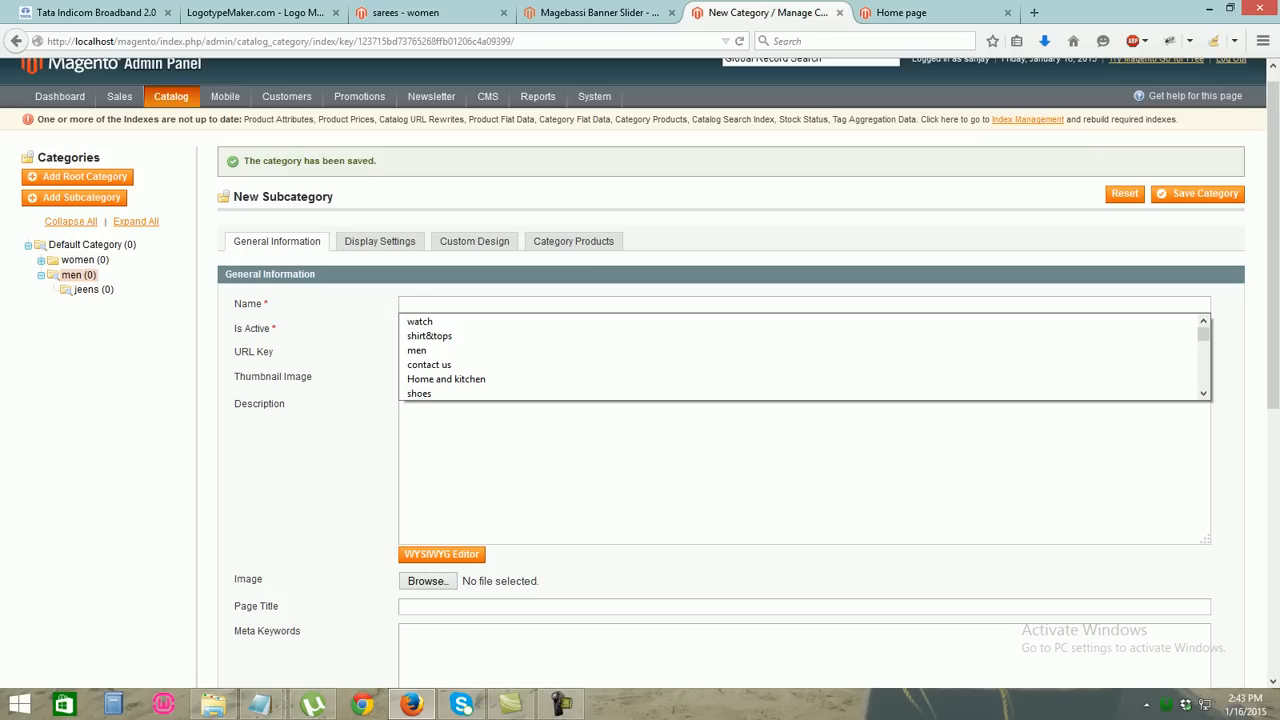
text(watch)
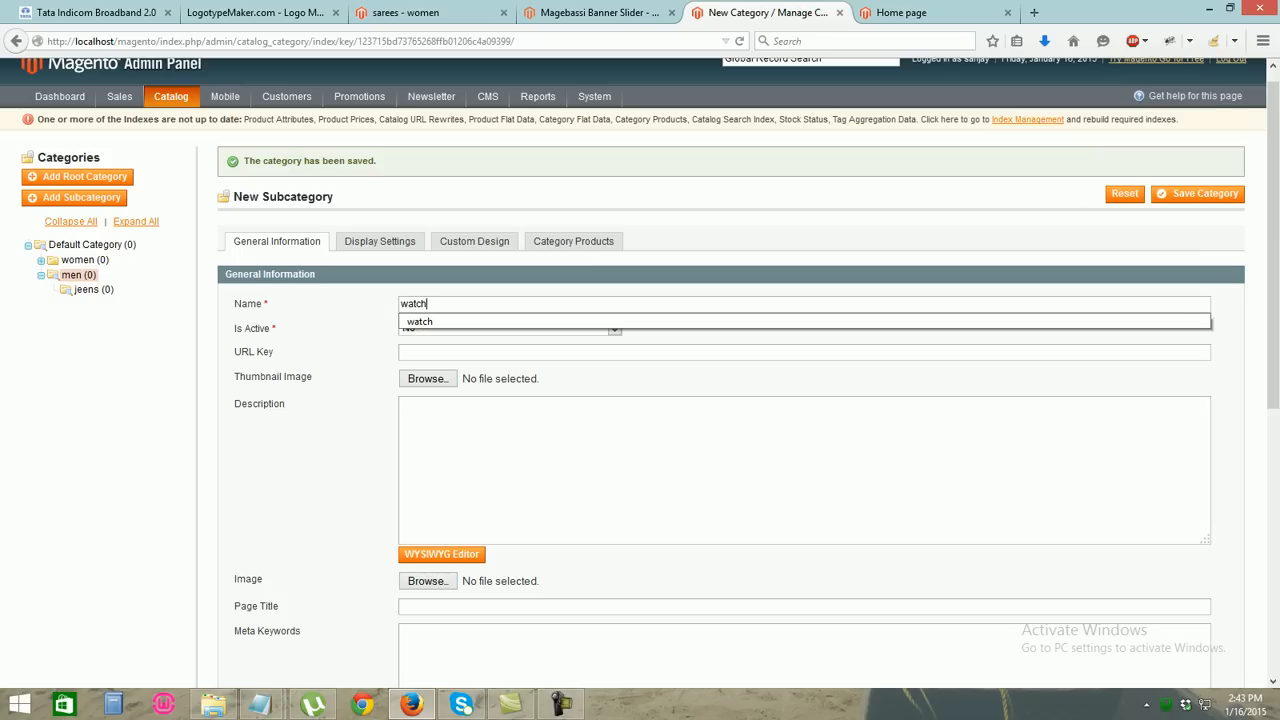
click(614, 326)
click(614, 329)
click(606, 343)
click(1198, 193)
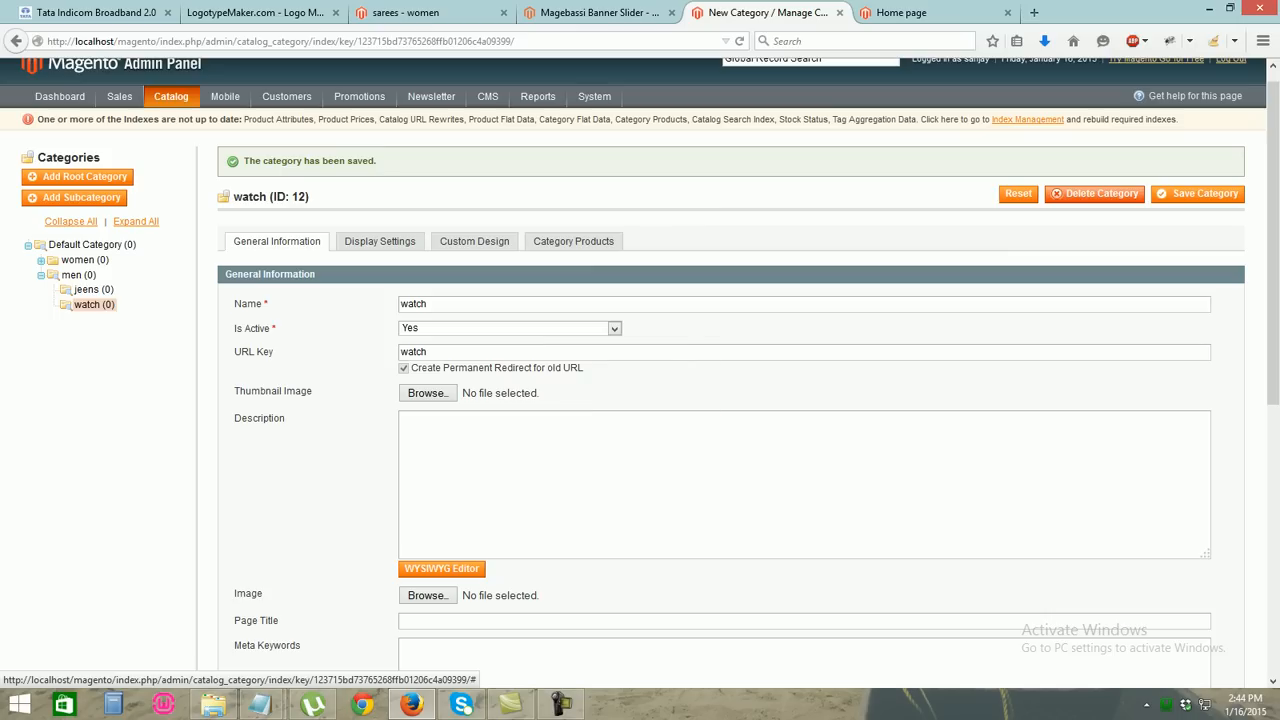
click(91, 245)
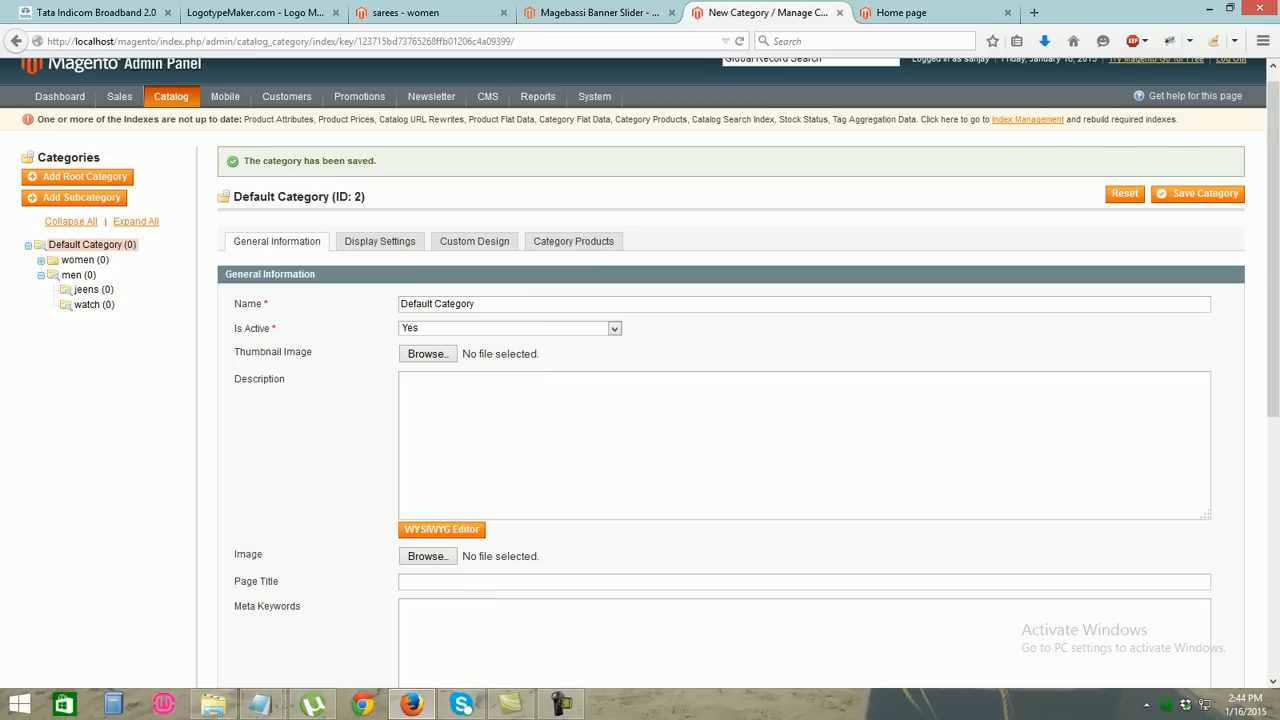
click(75, 198)
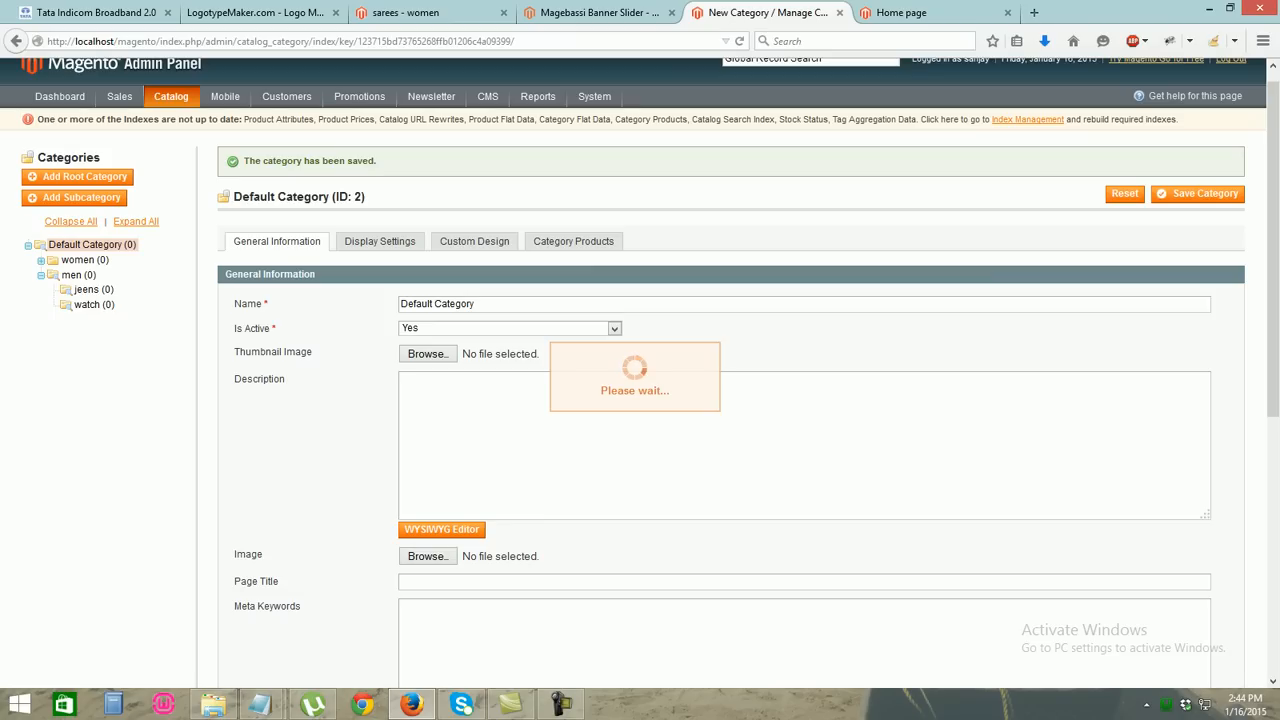
Save an active 'Home and kitchen' category under Default Category, then reselect Default Category
text(home)
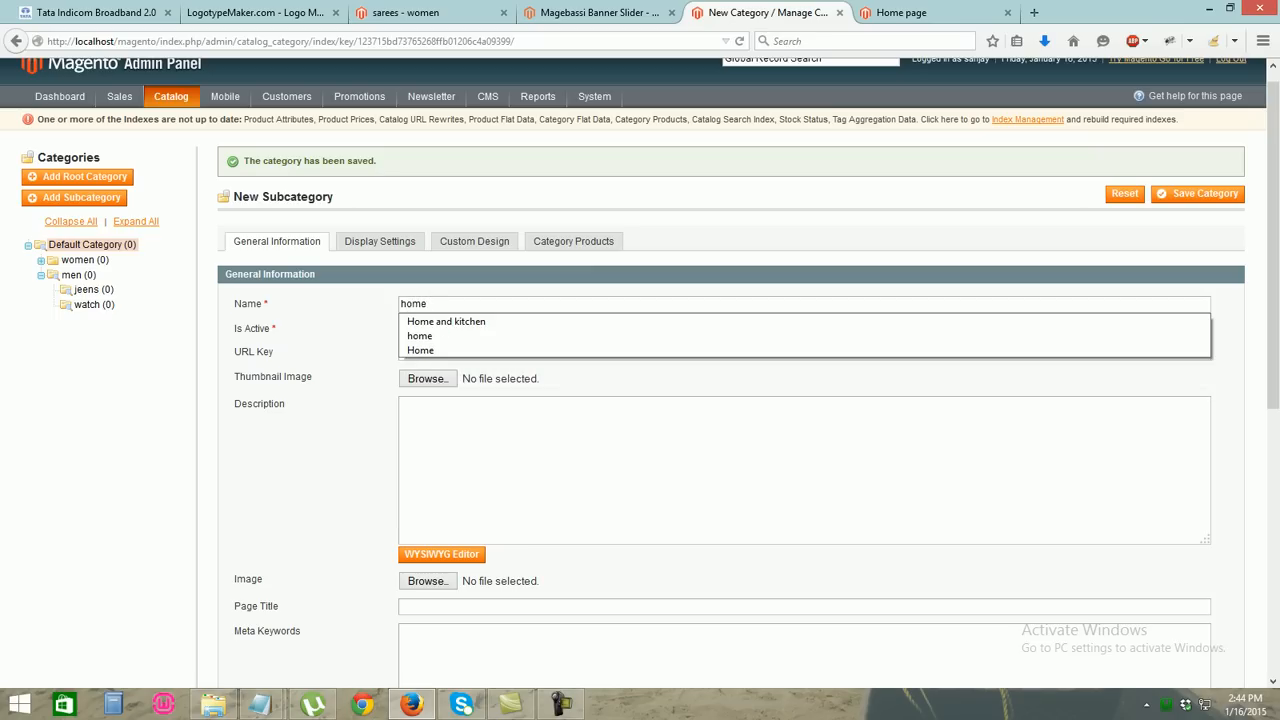
key(Down)
key(Return)
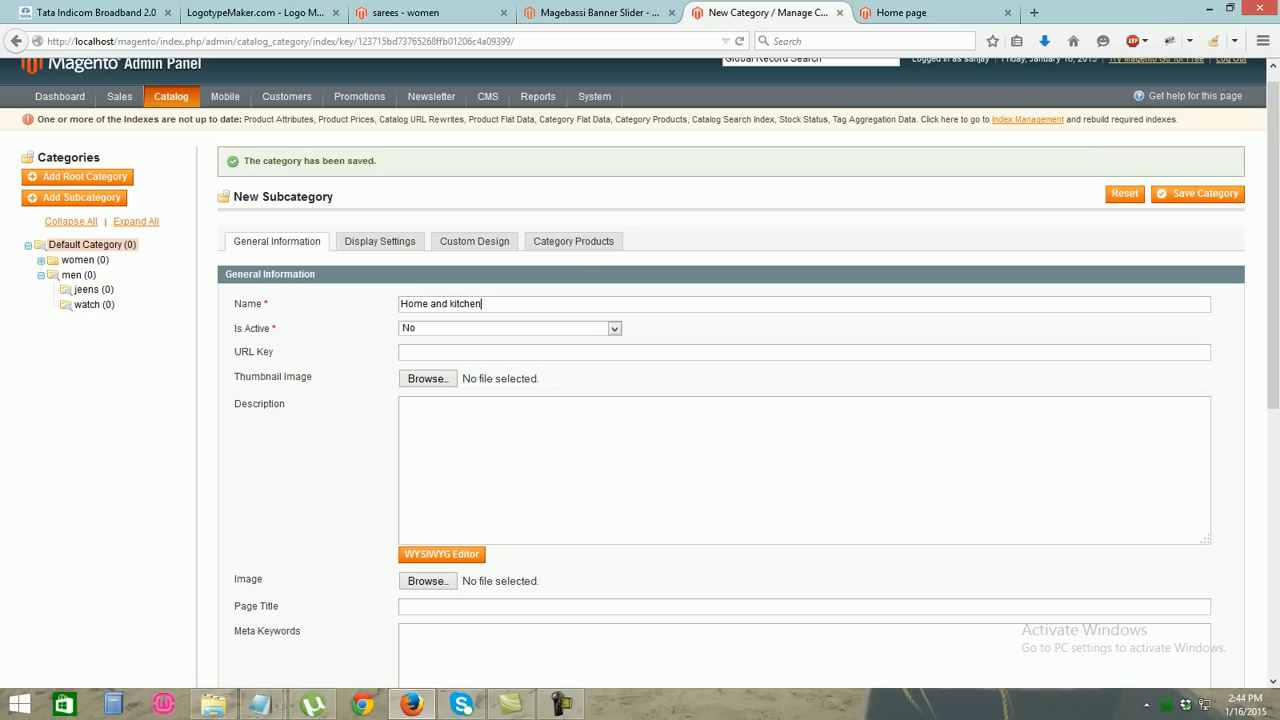
click(614, 328)
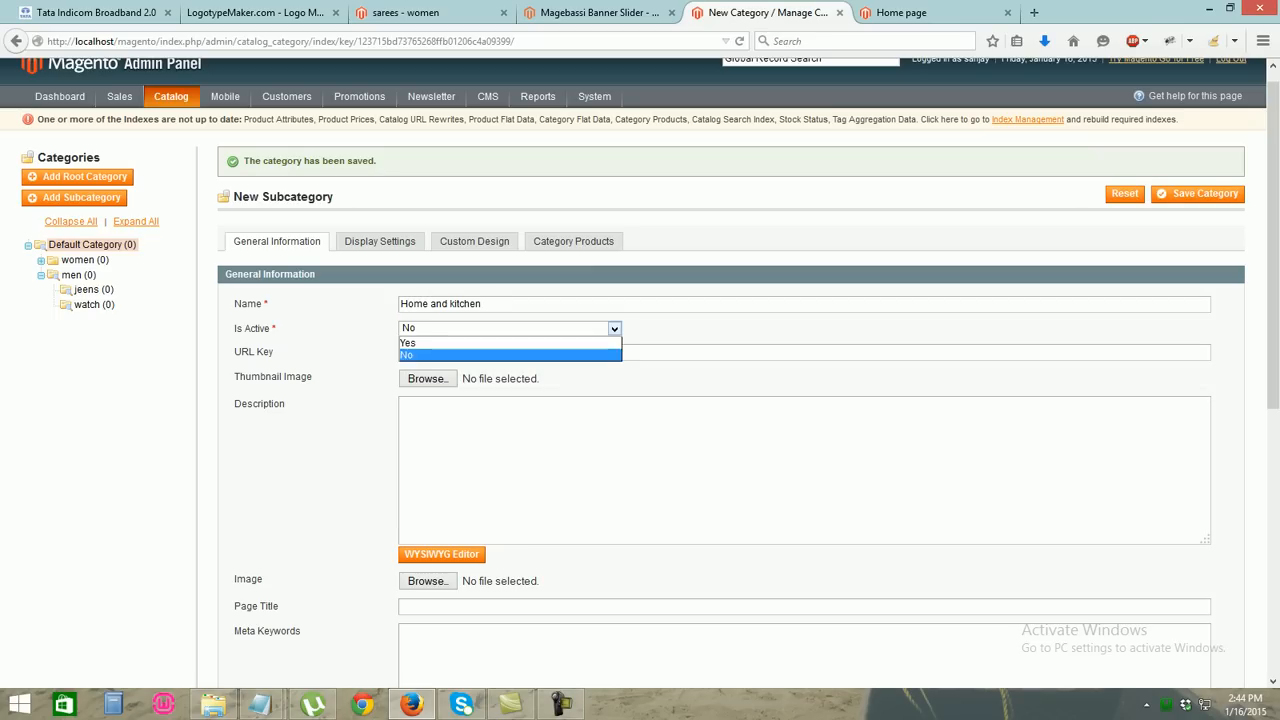
click(614, 328)
click(614, 328)
click(560, 343)
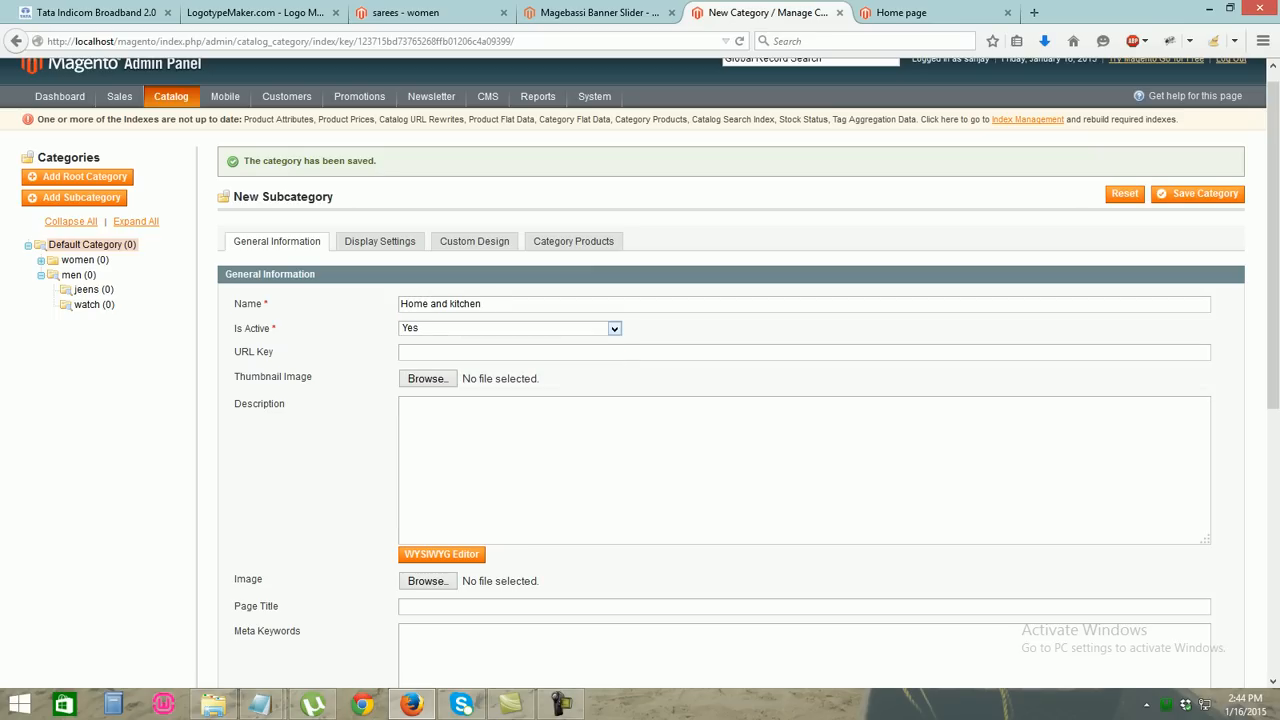
click(1197, 194)
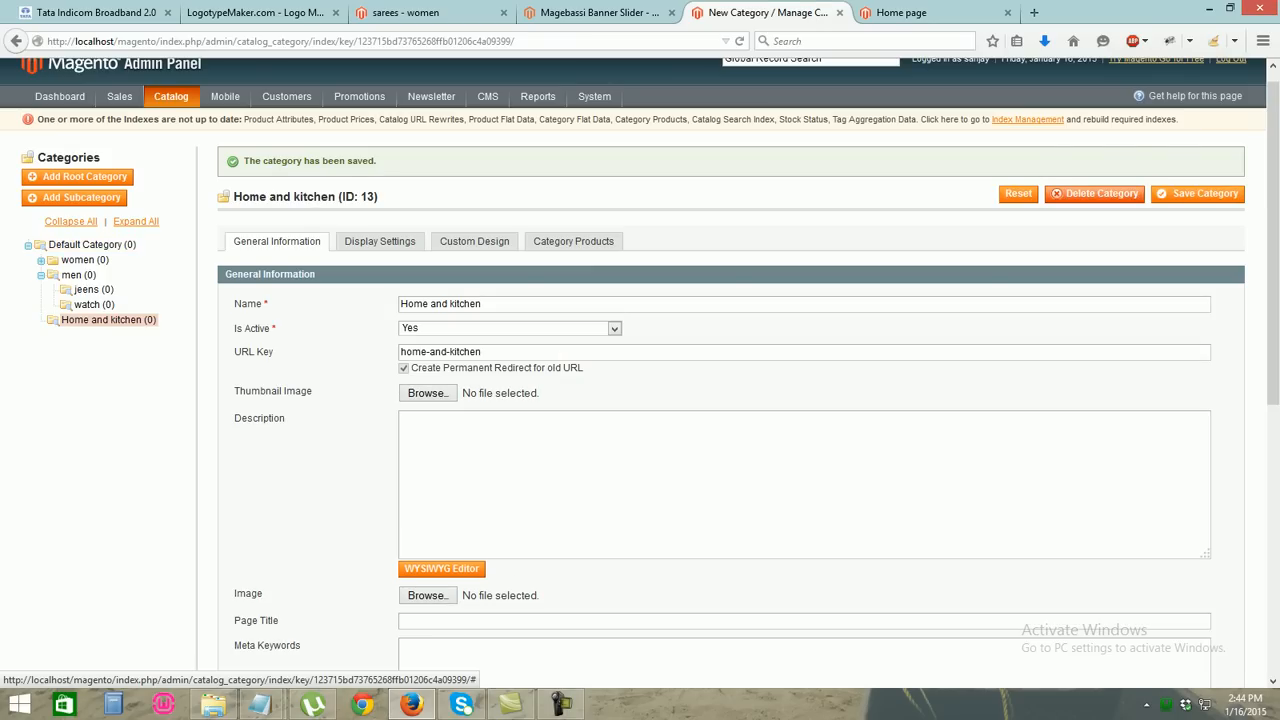
click(75, 198)
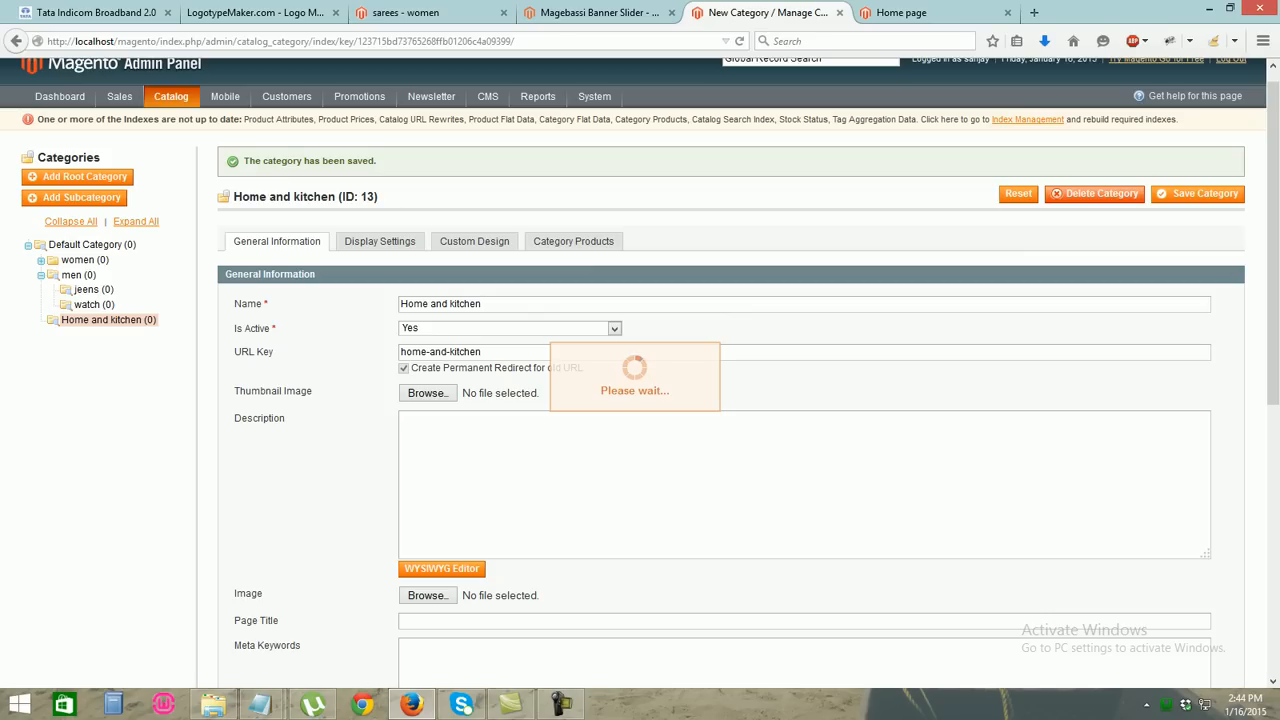
click(92, 245)
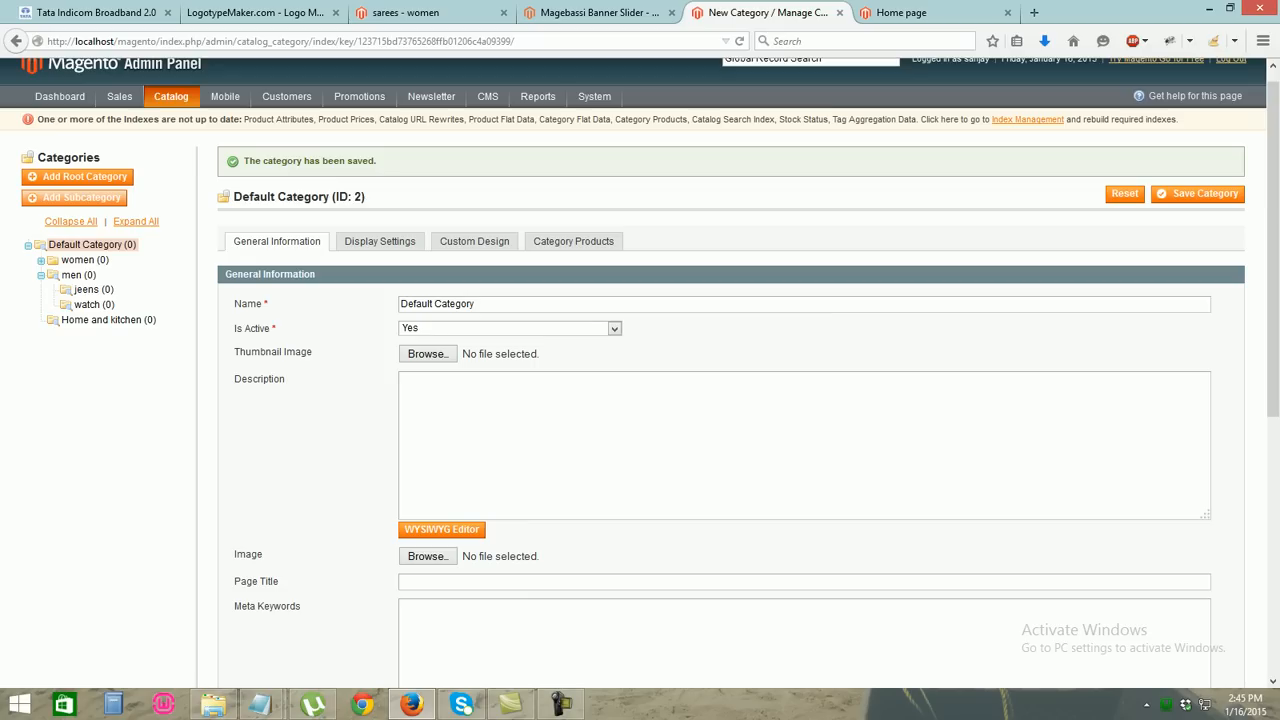
Save an active 'books & media' category under Default Category and switch to the storefront
click(76, 198)
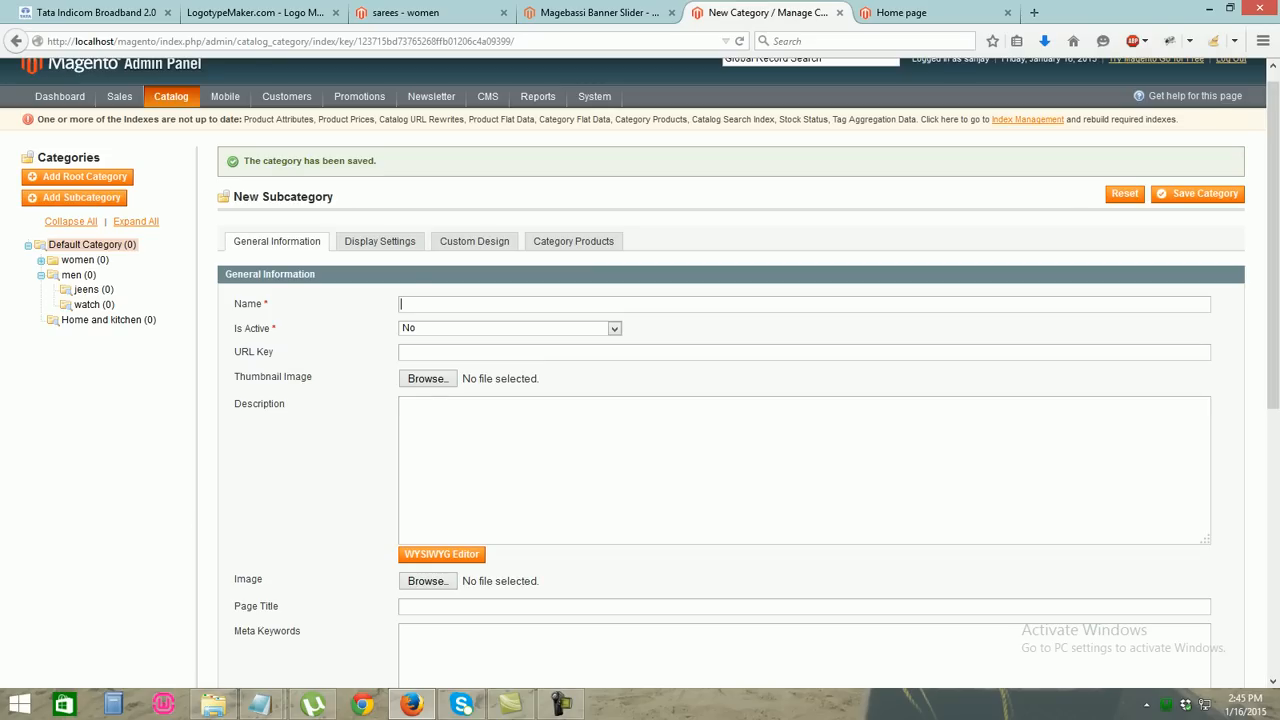
click(478, 304)
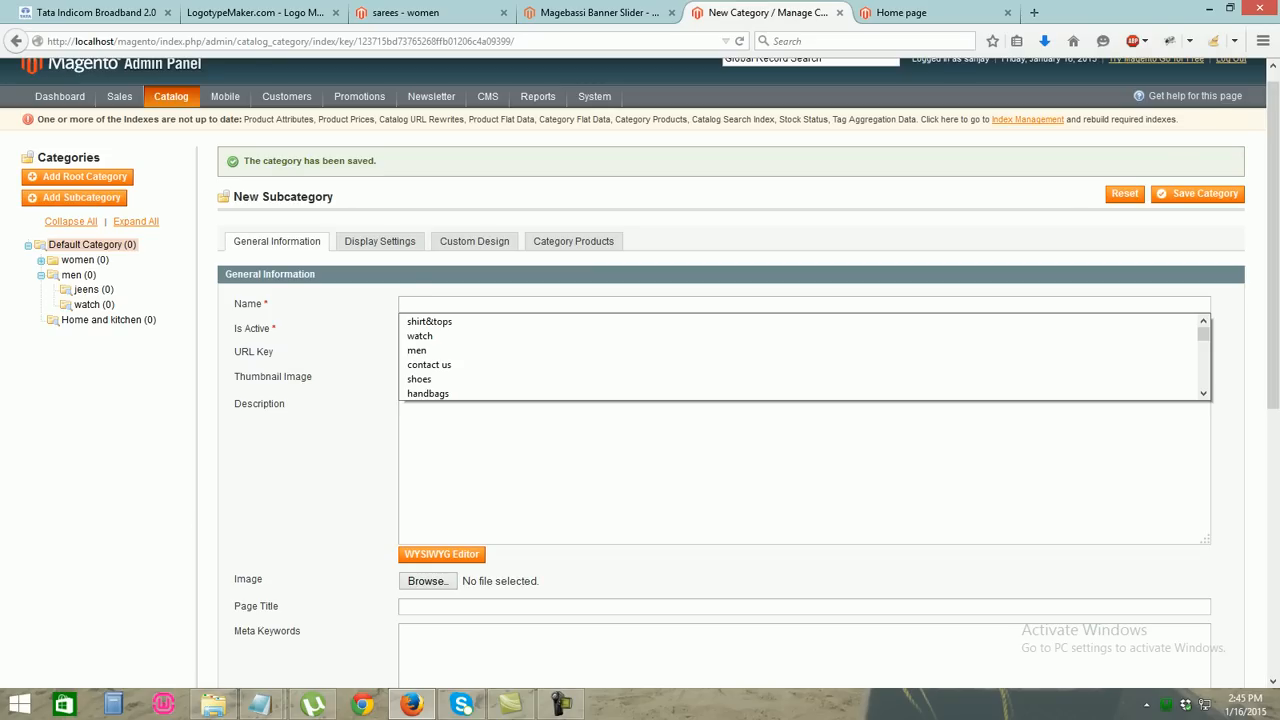
text(books)
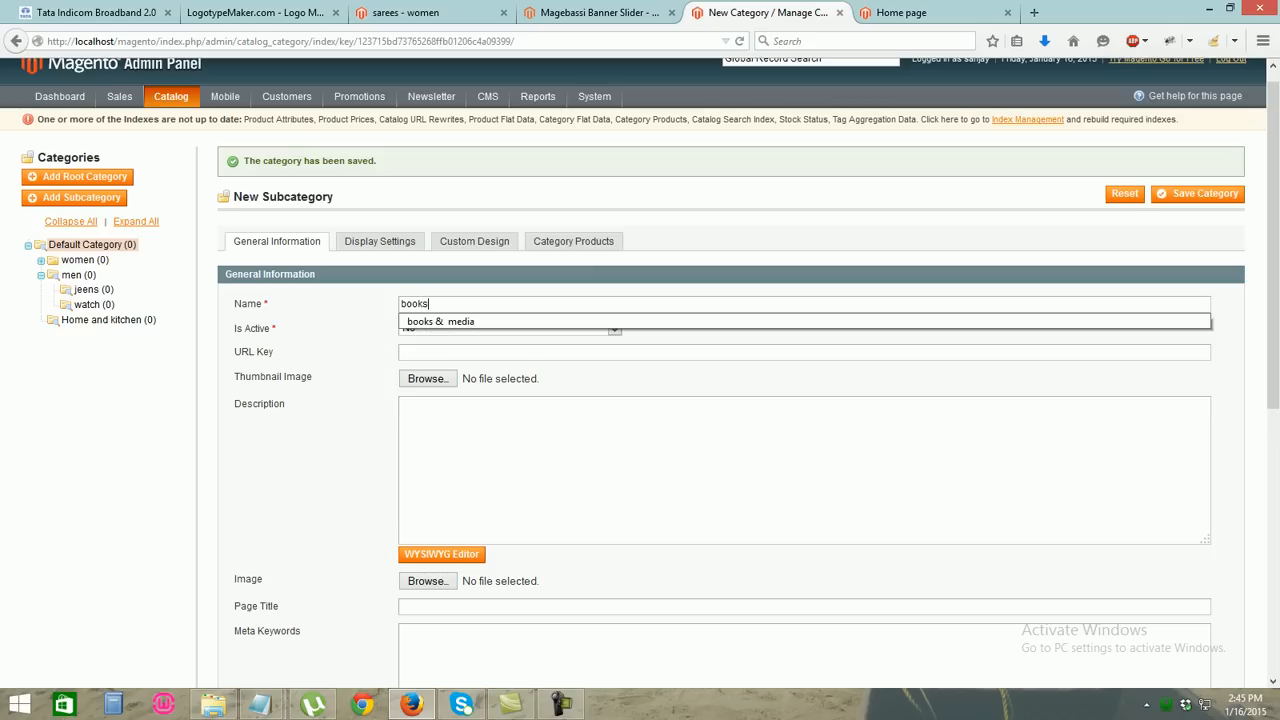
key(Down)
click(441, 321)
click(614, 328)
click(614, 328)
click(614, 328)
click(408, 342)
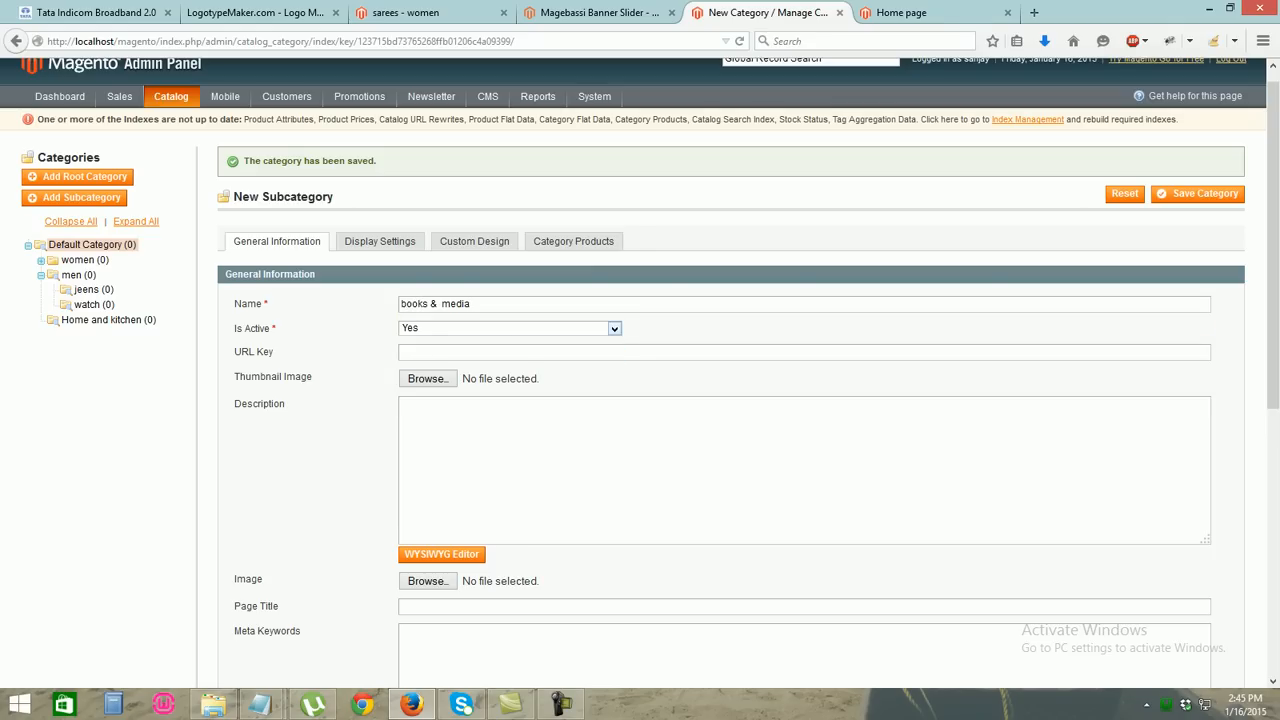
click(1198, 193)
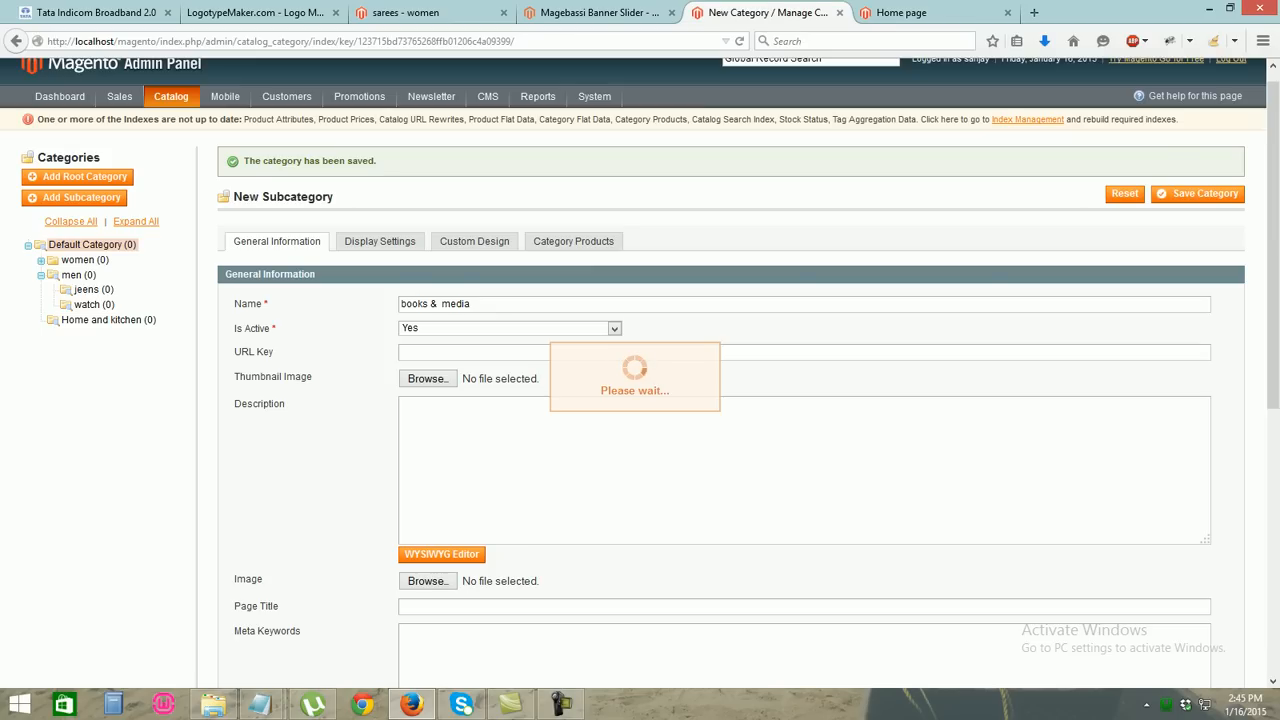
click(926, 13)
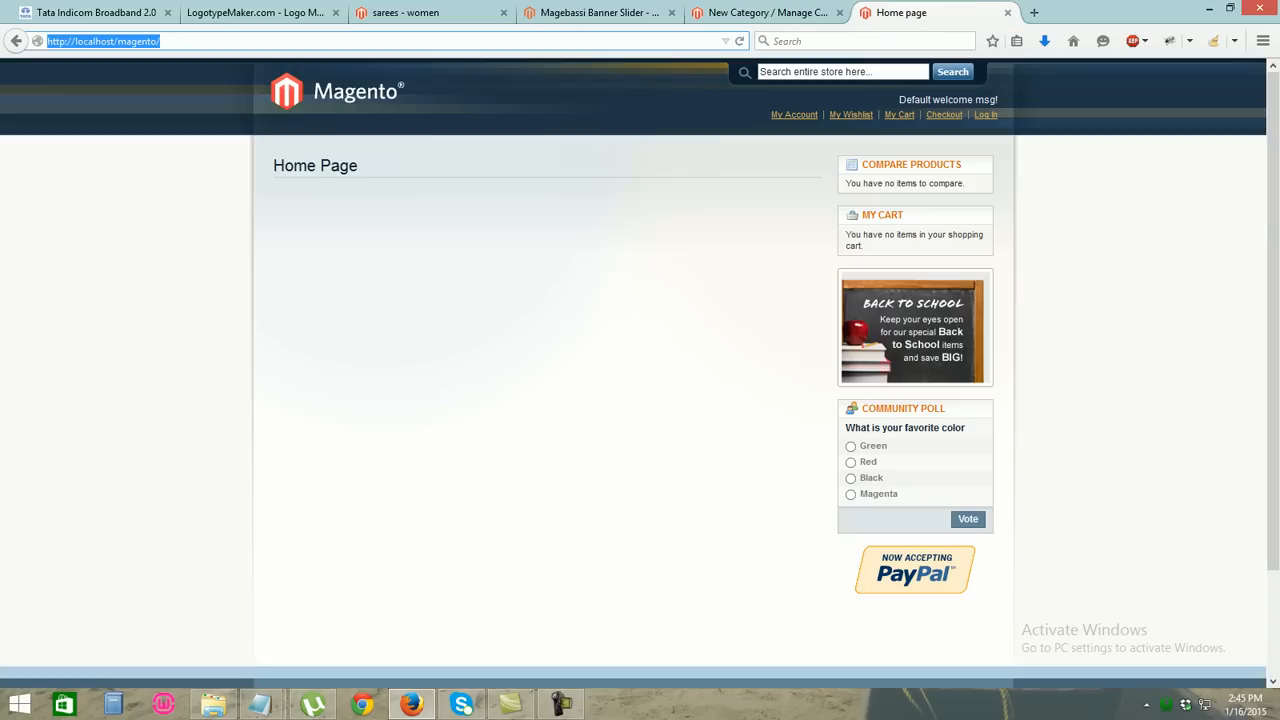
Reload the storefront to check the men and women menus, then return to category management
key(F5)
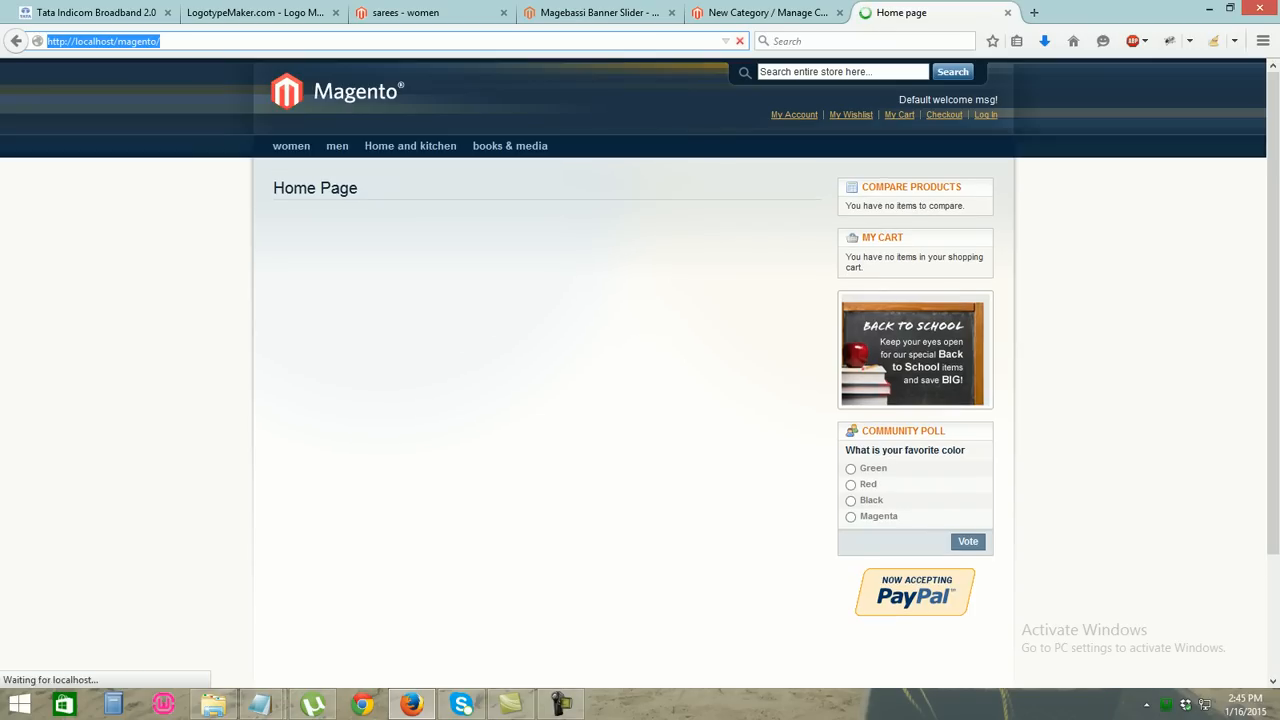
mouse_move(337, 147)
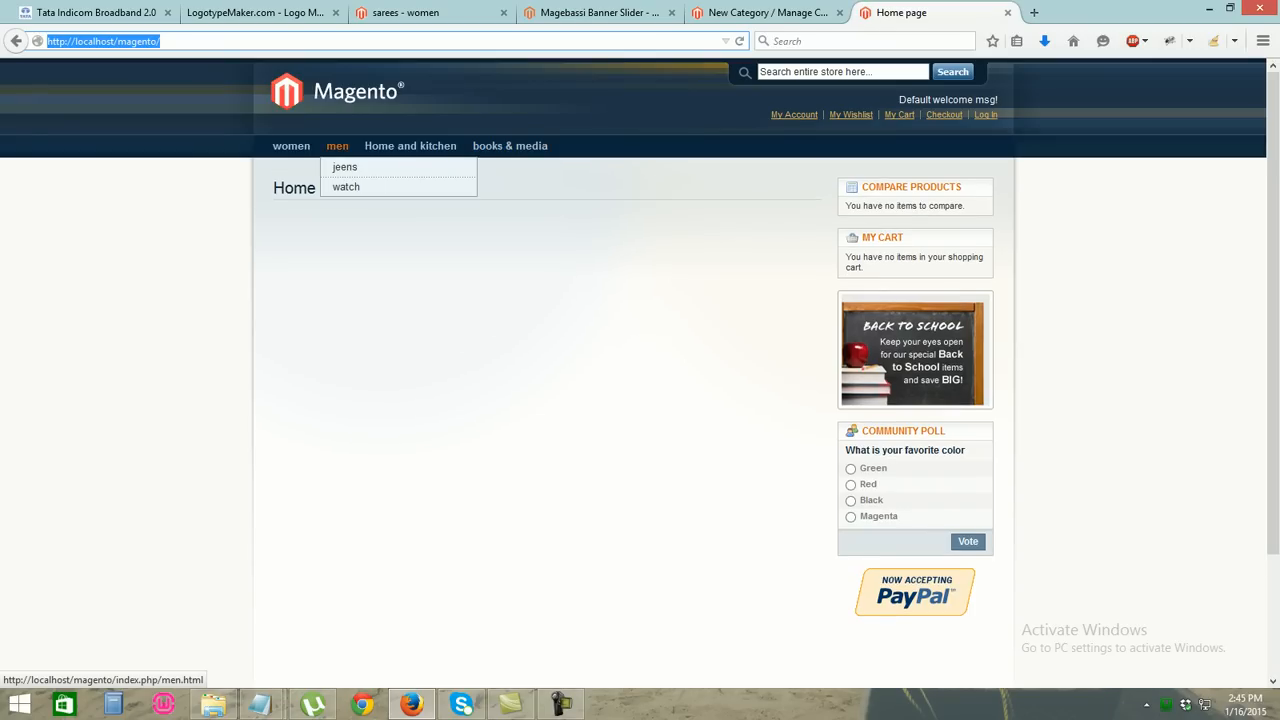
mouse_move(291, 146)
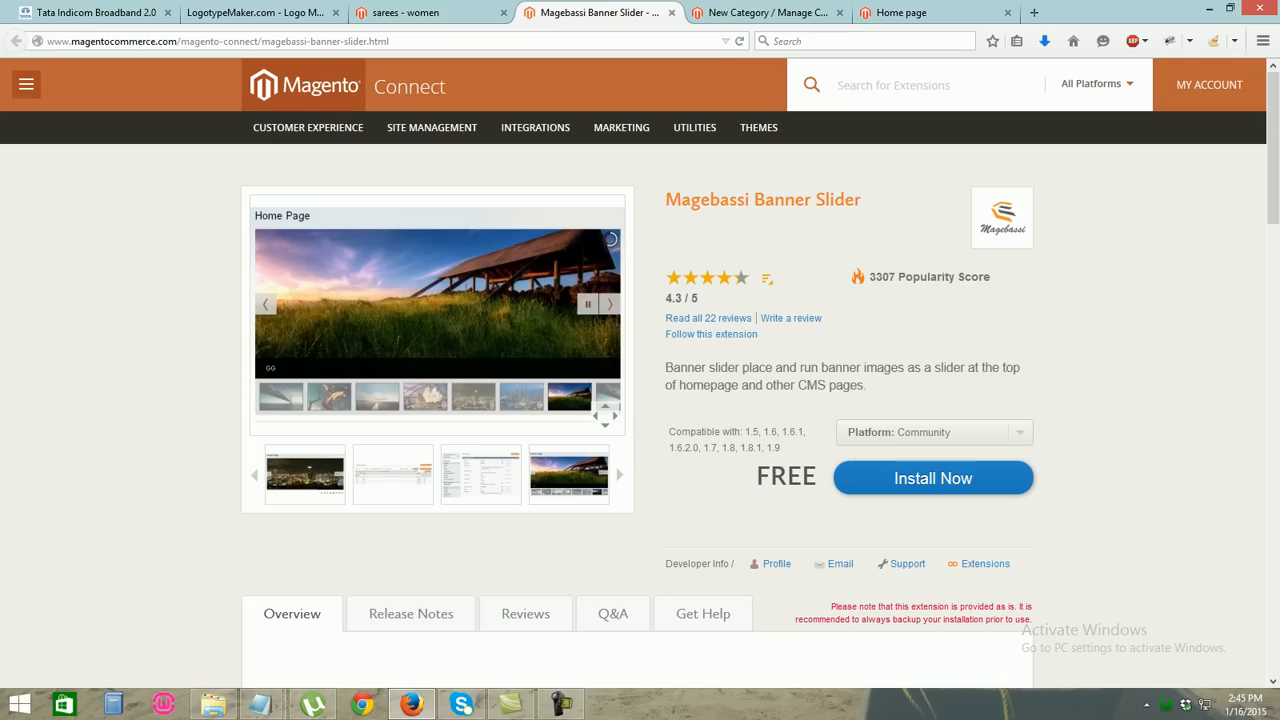
click(592, 12)
click(767, 13)
click(902, 13)
click(767, 13)
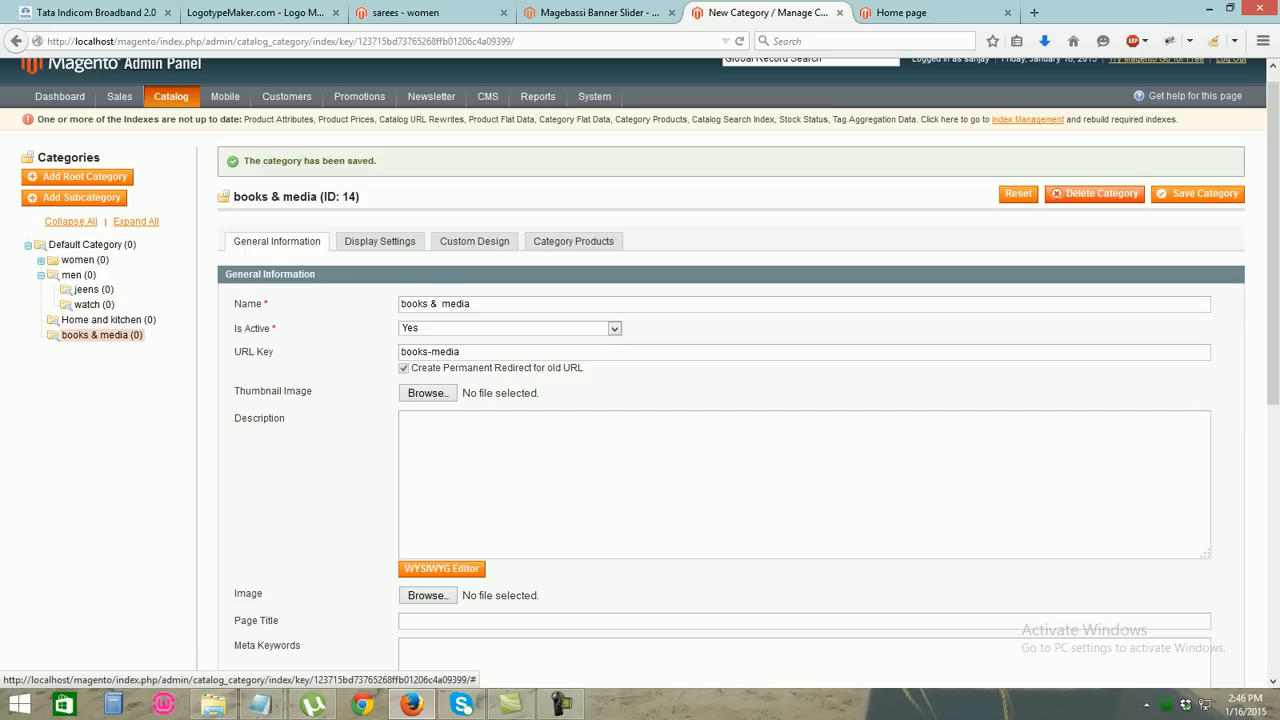
Open Catalog > Manage Products, showing an empty product grid
mouse_move(100, 335)
mouse_down()
mouse_move(96, 290)
mouse_move(96, 345)
mouse_move(88, 335)
mouse_up()
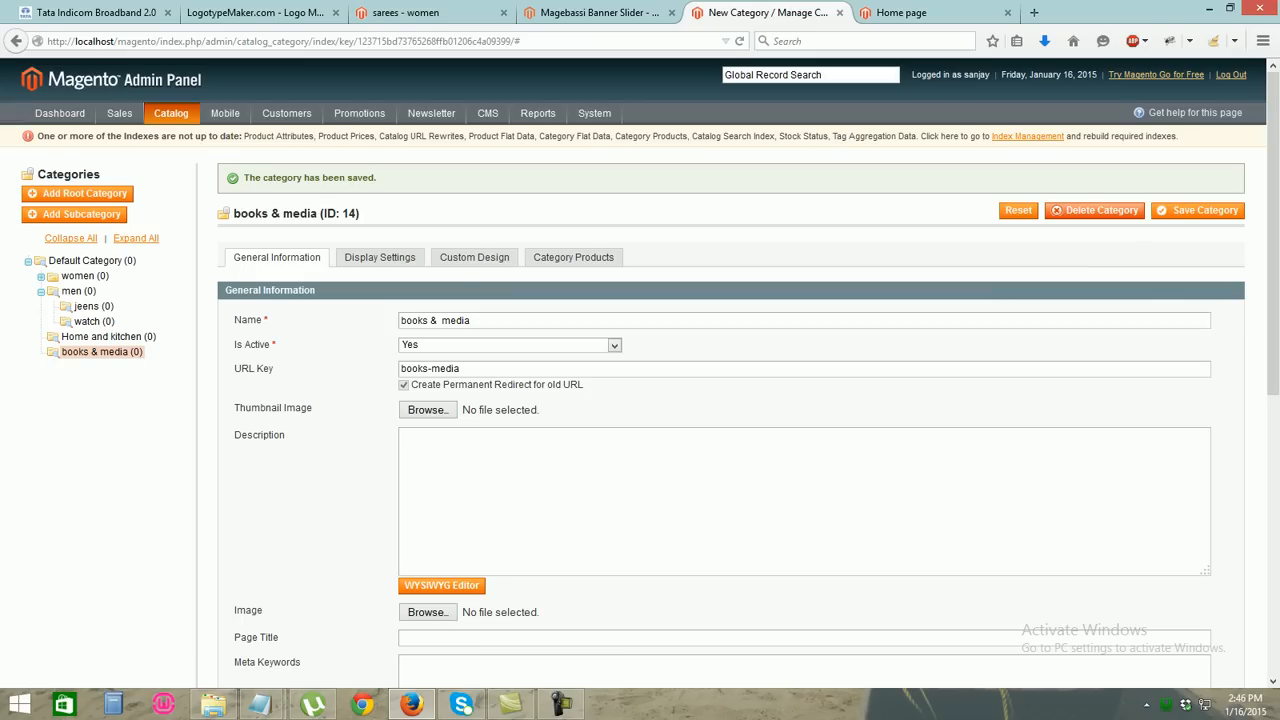
scroll(640, 400, down, 3)
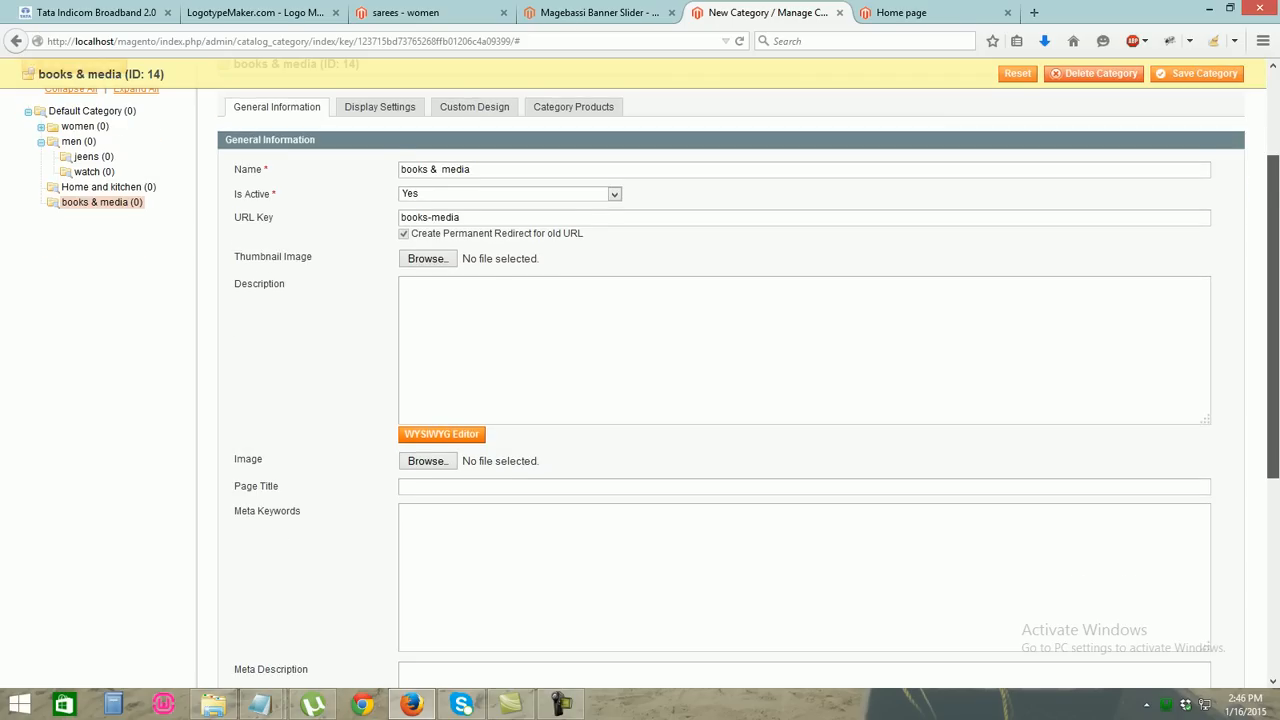
scroll(640, 400, down, 2)
scroll(640, 400, up, 5)
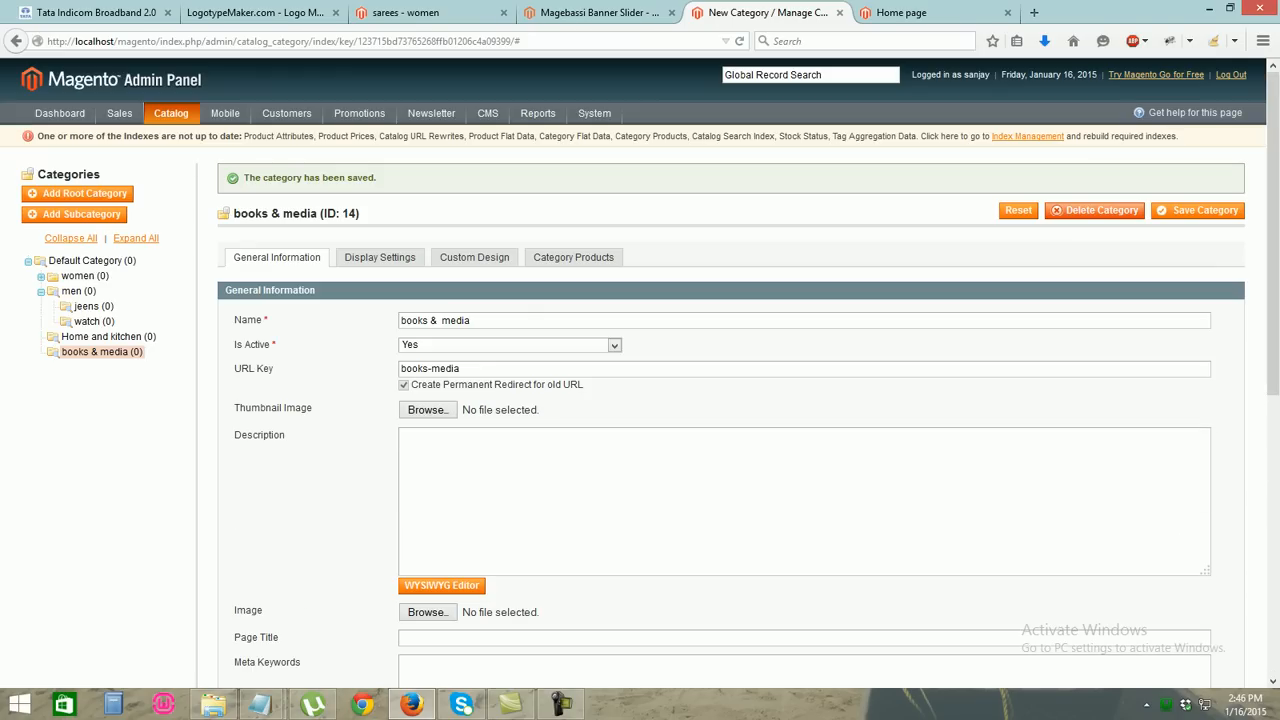
mouse_move(171, 113)
click(193, 134)
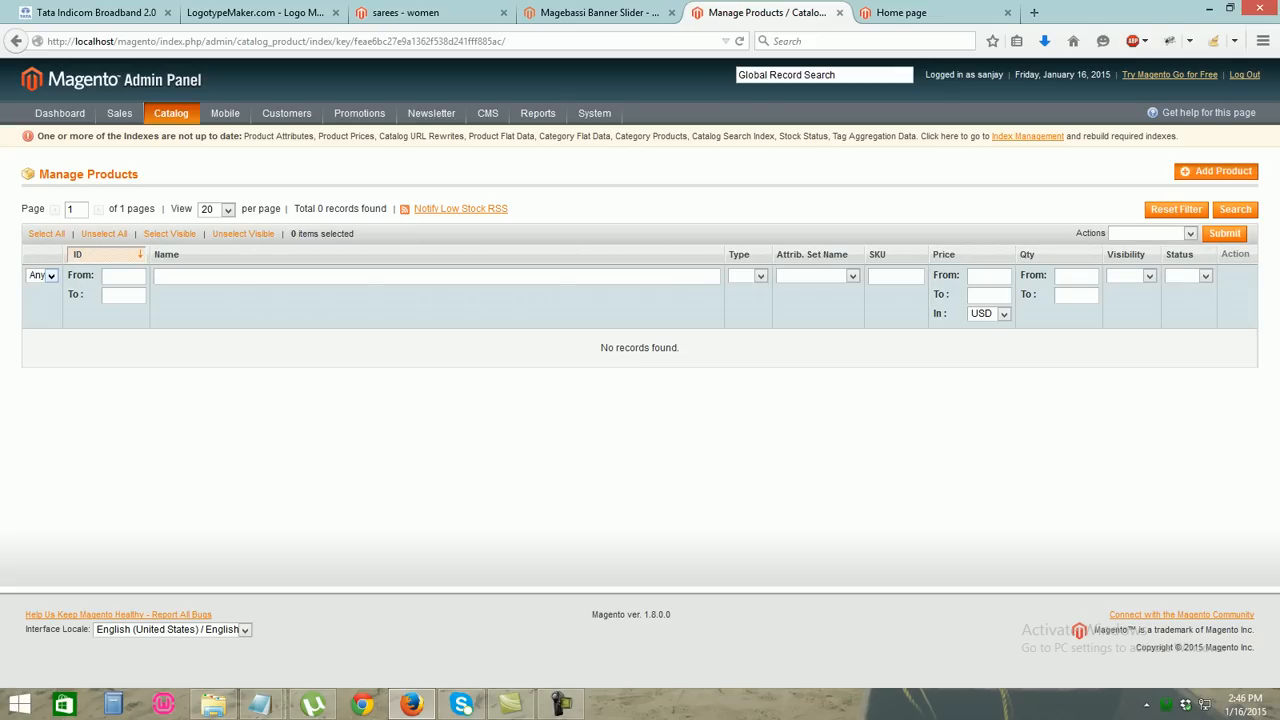
Start a new Simple Product with the Default attribute set
click(1215, 171)
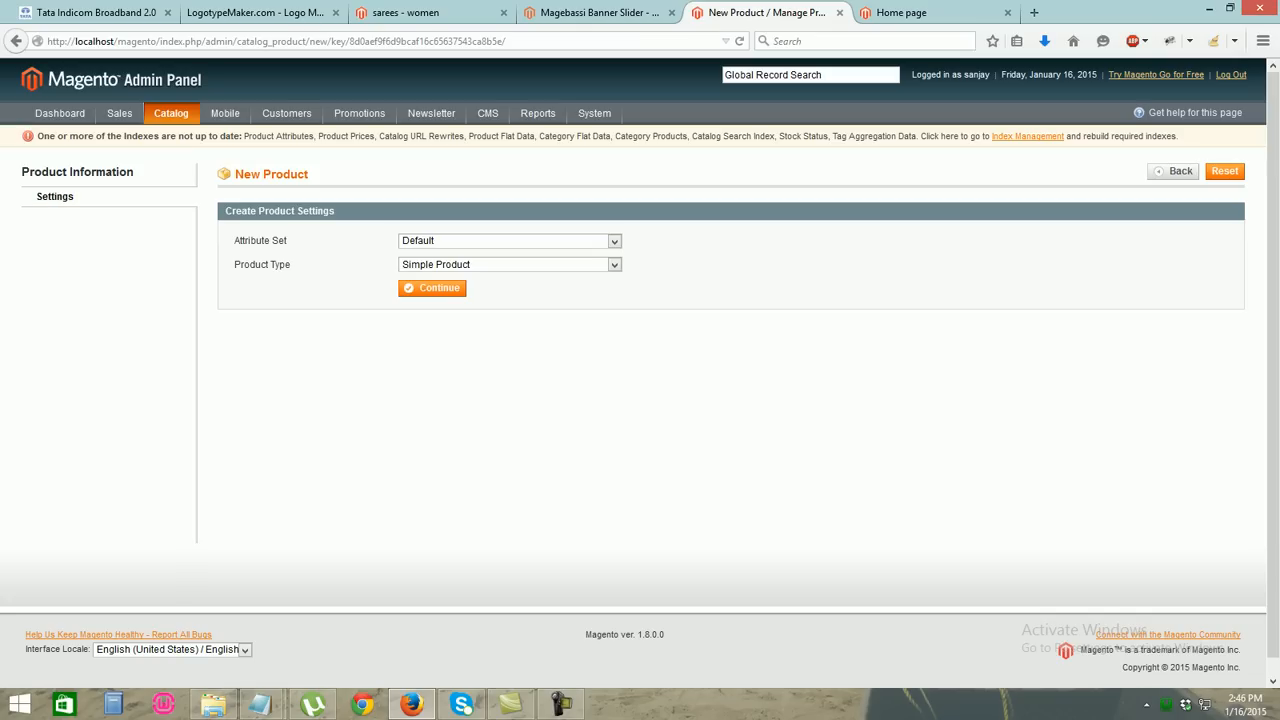
click(432, 288)
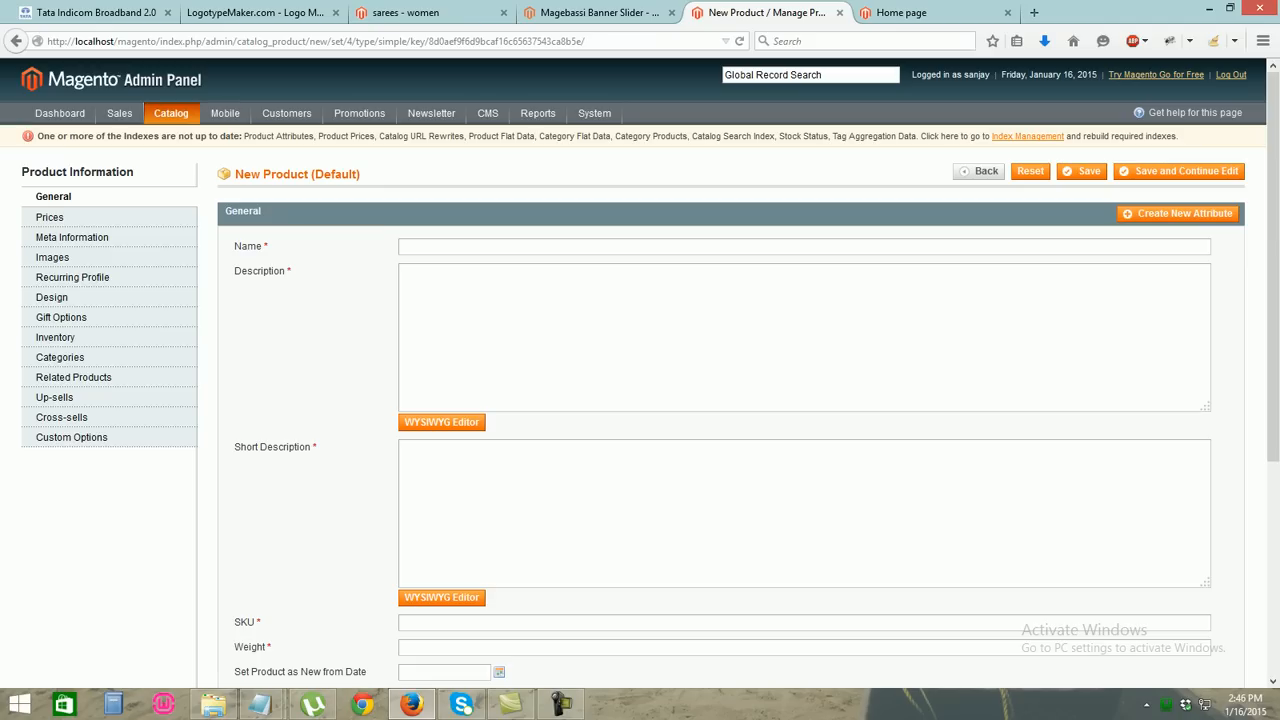
Name the product 'sarees' and set both descriptions to 'this is awesome product'
text(saree)
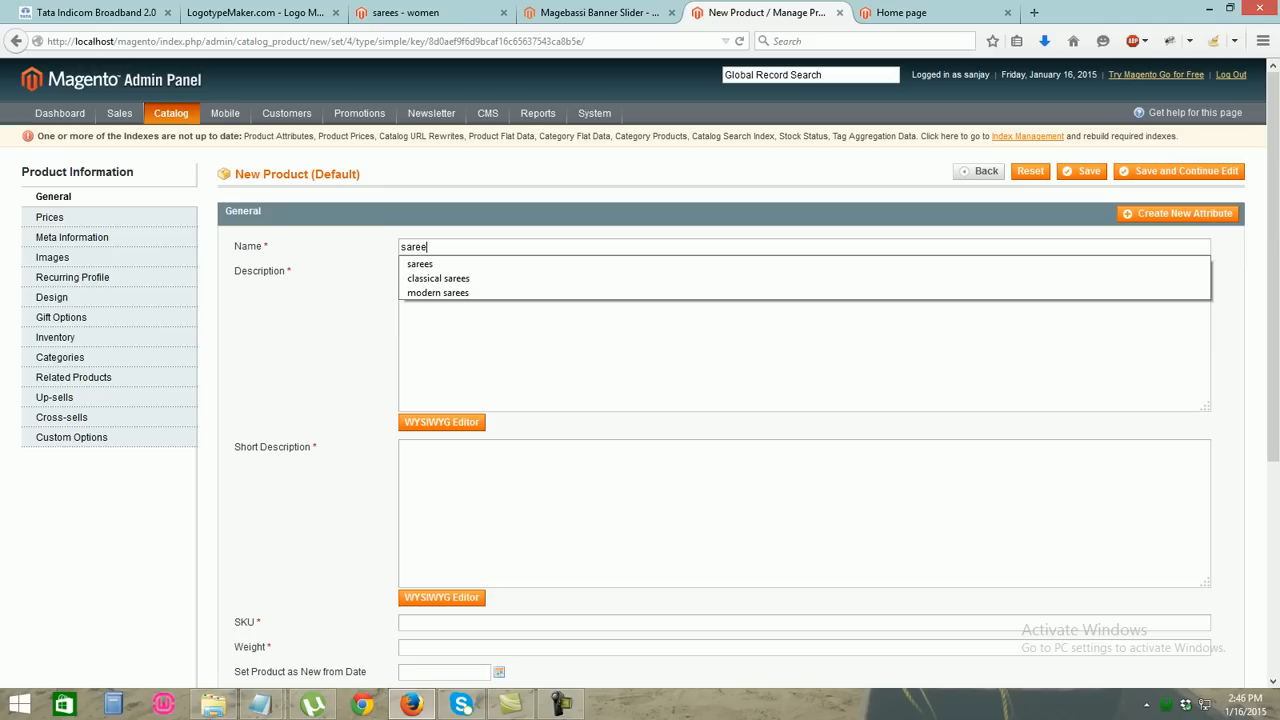
key(Down)
key(Return)
key(Tab)
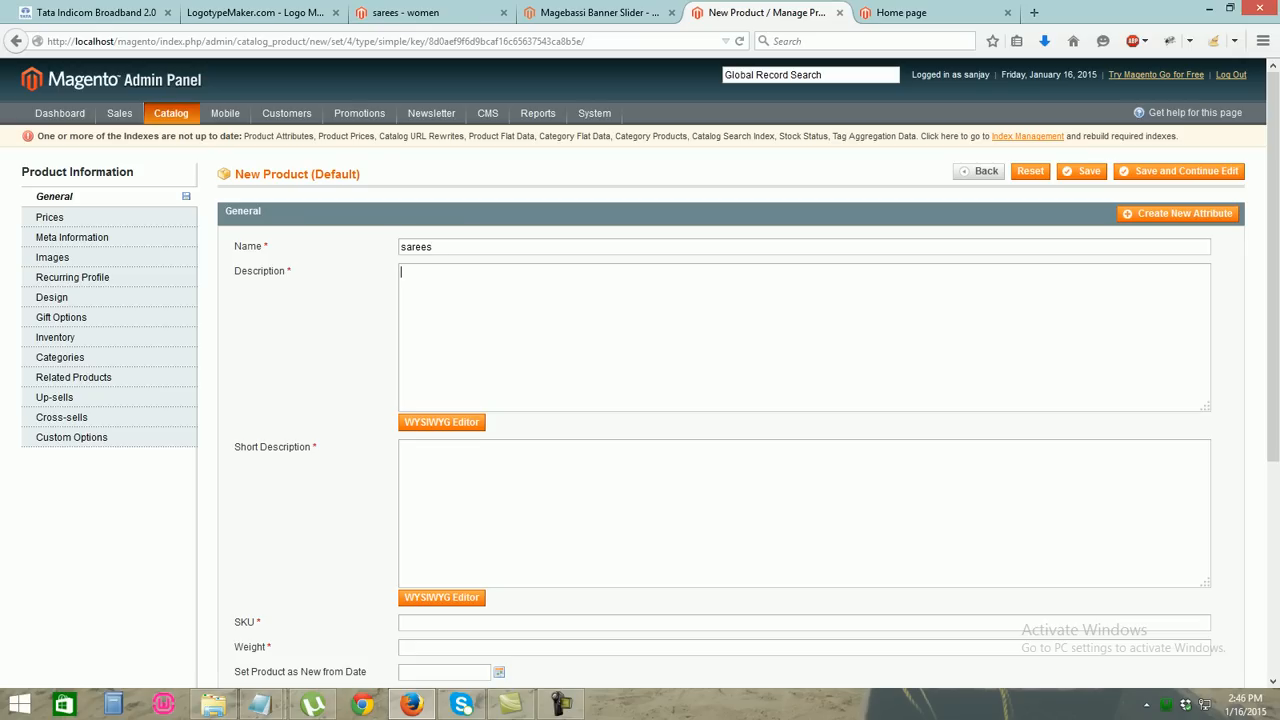
text(this is awesome product)
key(ctrl+a)
key(ctrl+c)
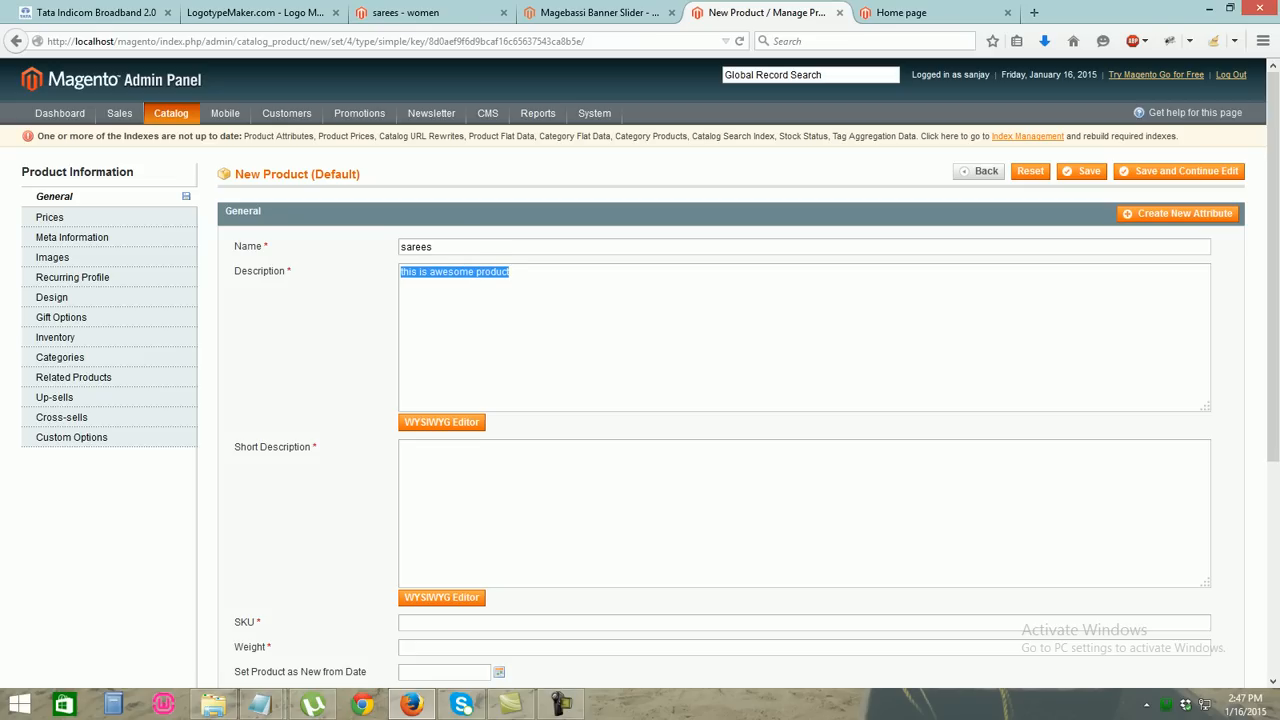
click(404, 448)
key(ctrl+v)
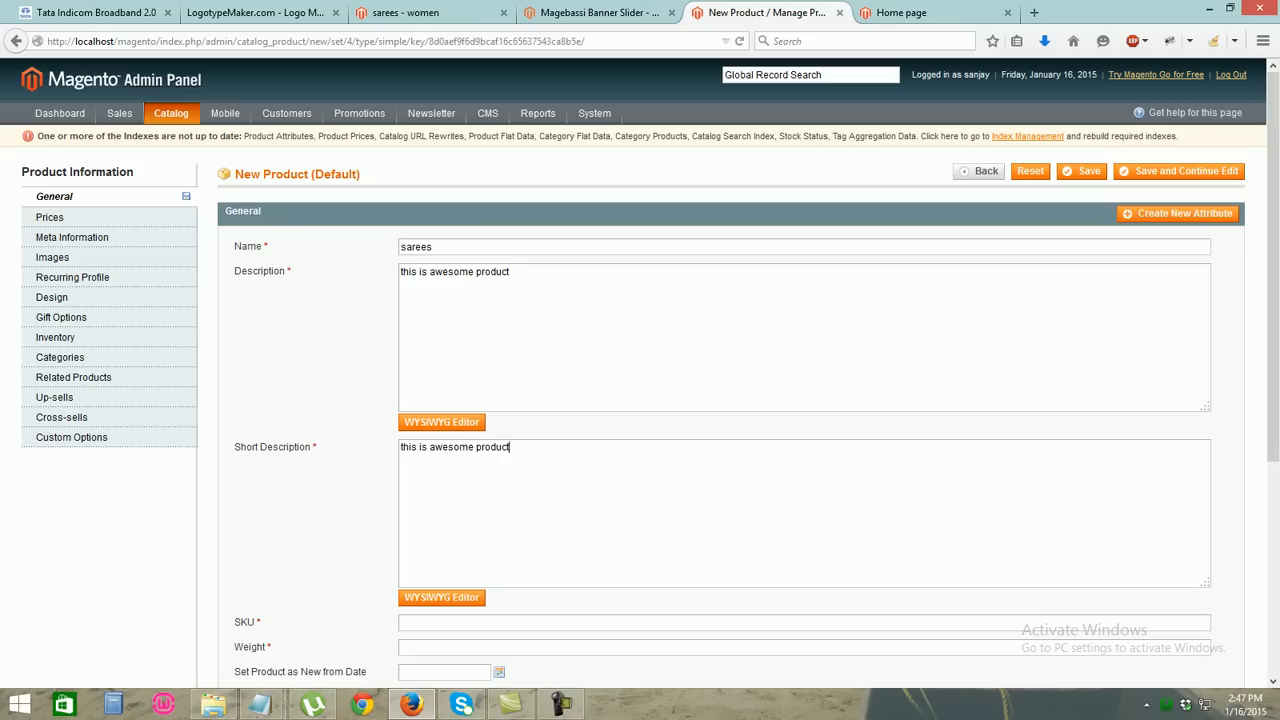
Enter SKU A0 and weight 10, and set the status to Enabled
scroll(740, 400, down, 4)
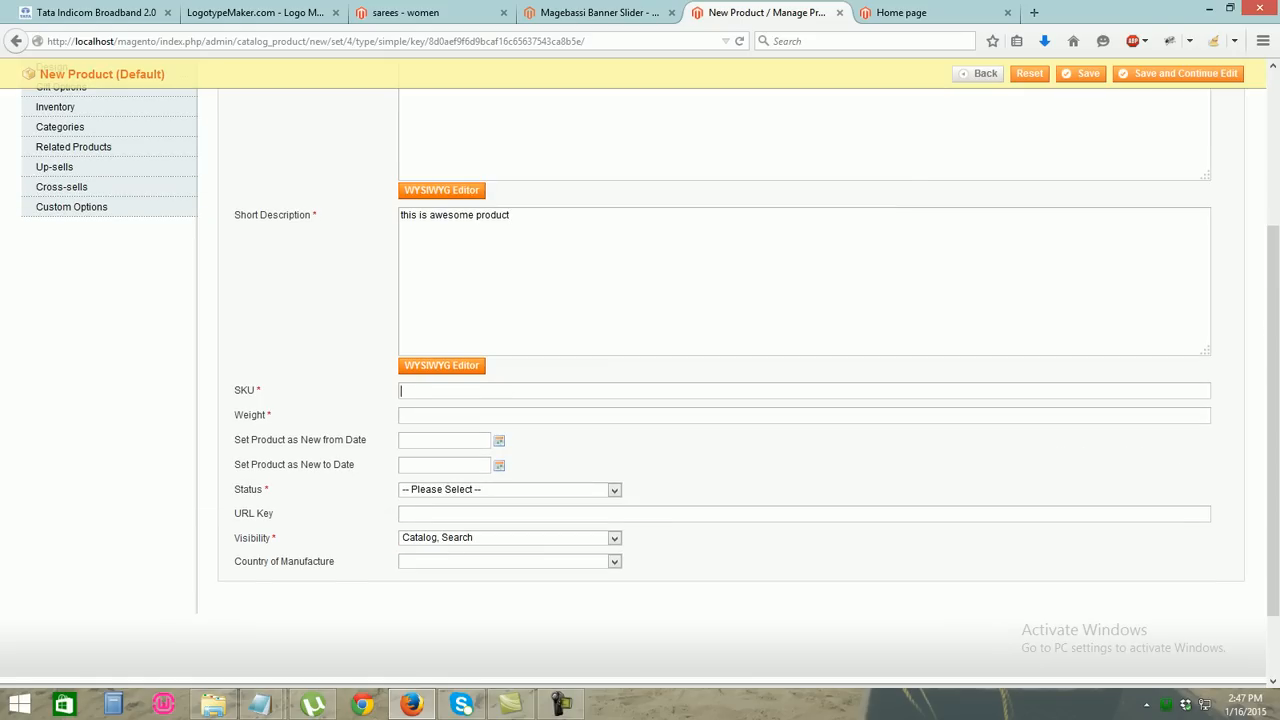
text(A0)
text(10)
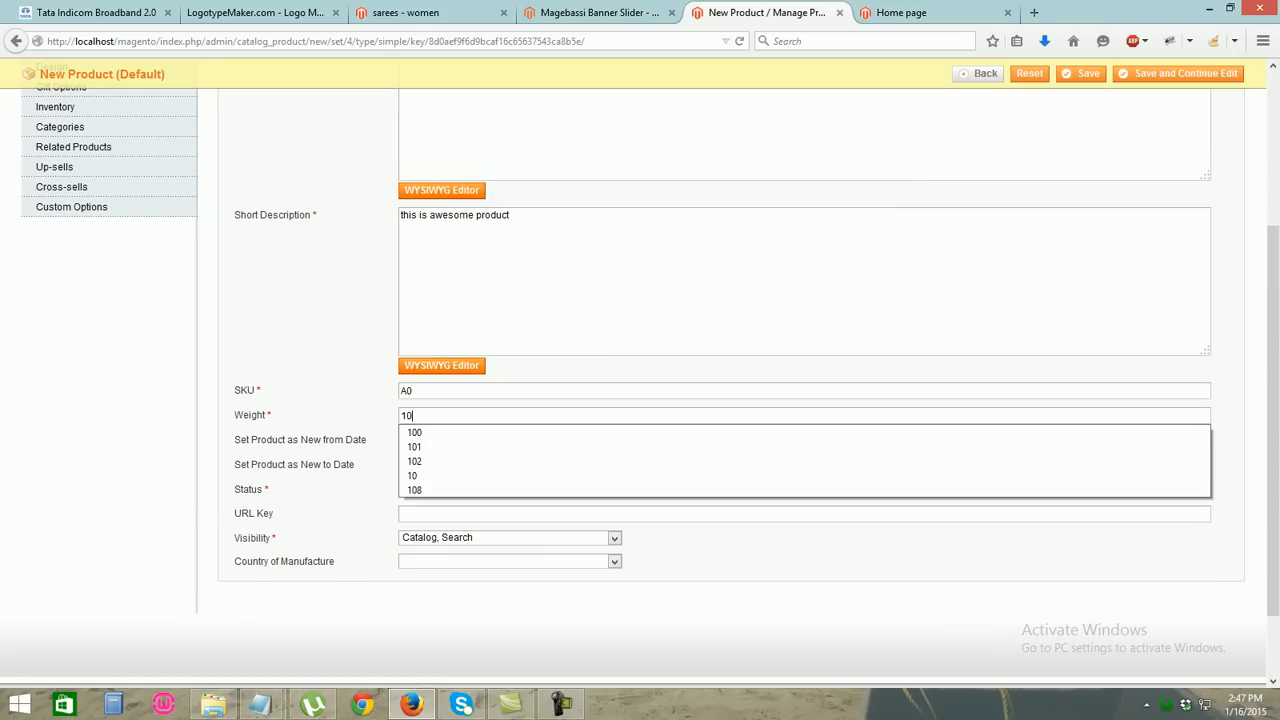
key(Down)
key(Escape)
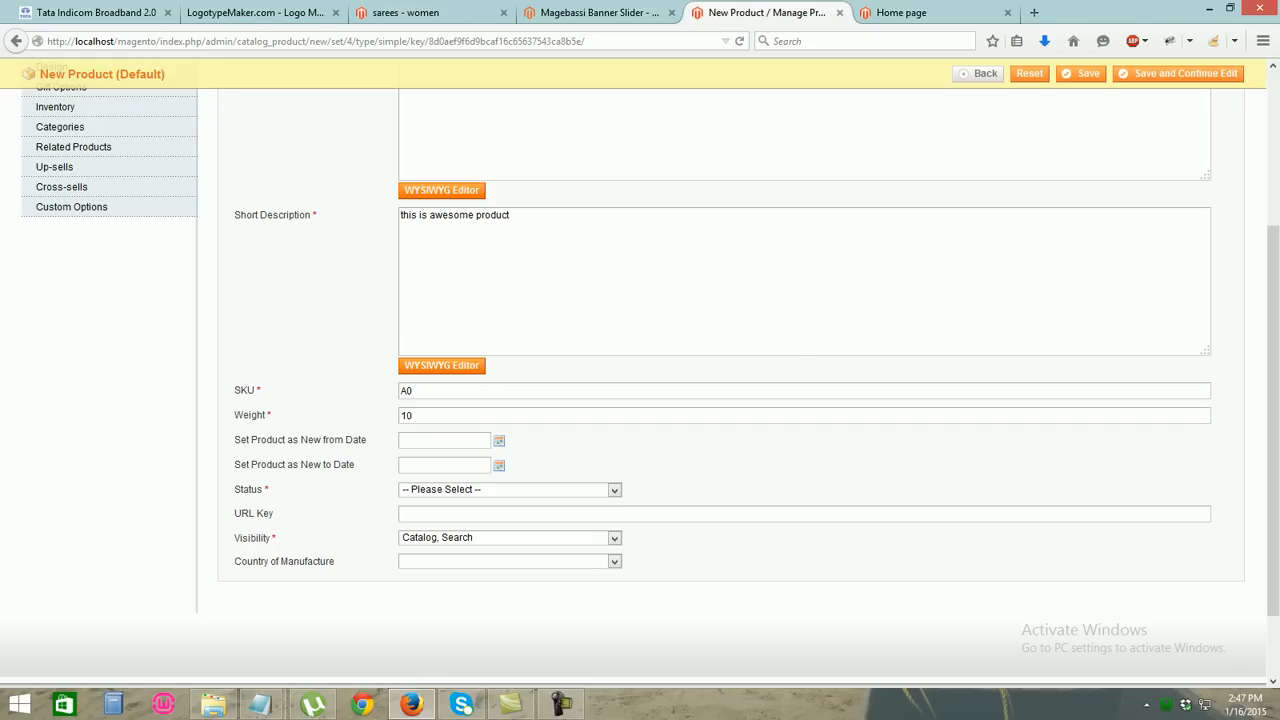
click(510, 490)
click(490, 517)
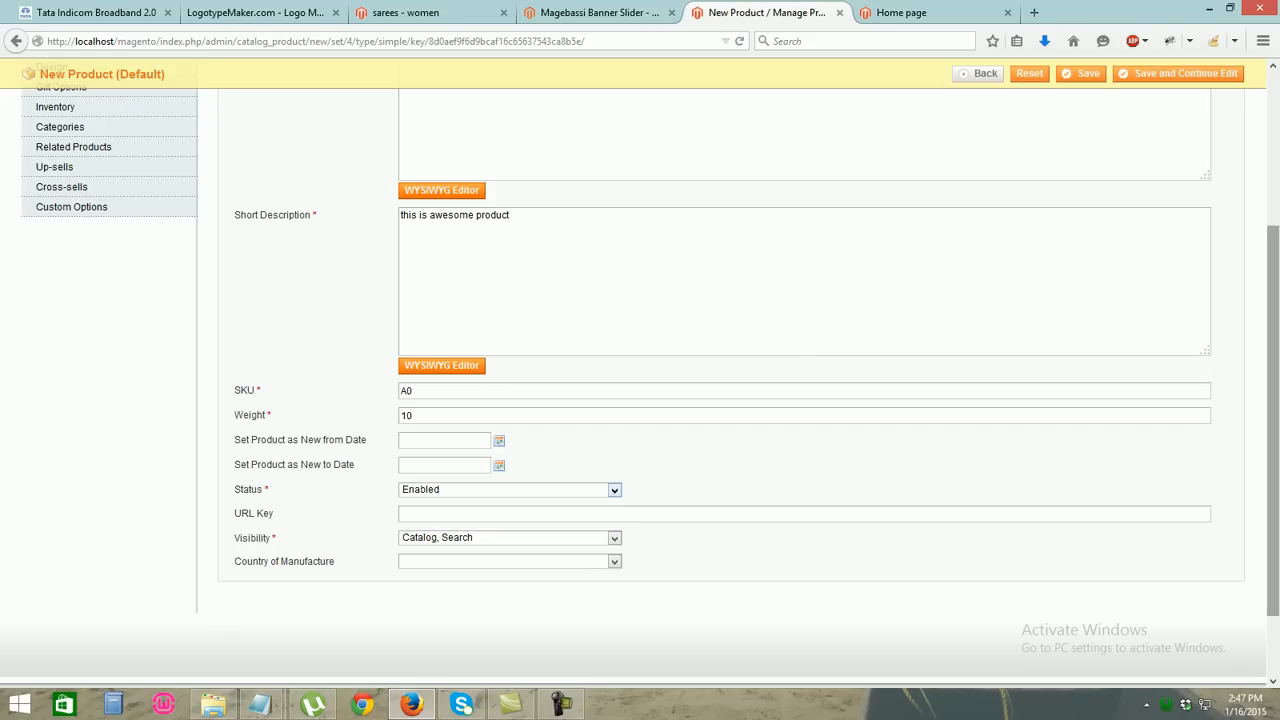
scroll(640, 375, down, 2)
scroll(640, 375, up, 10)
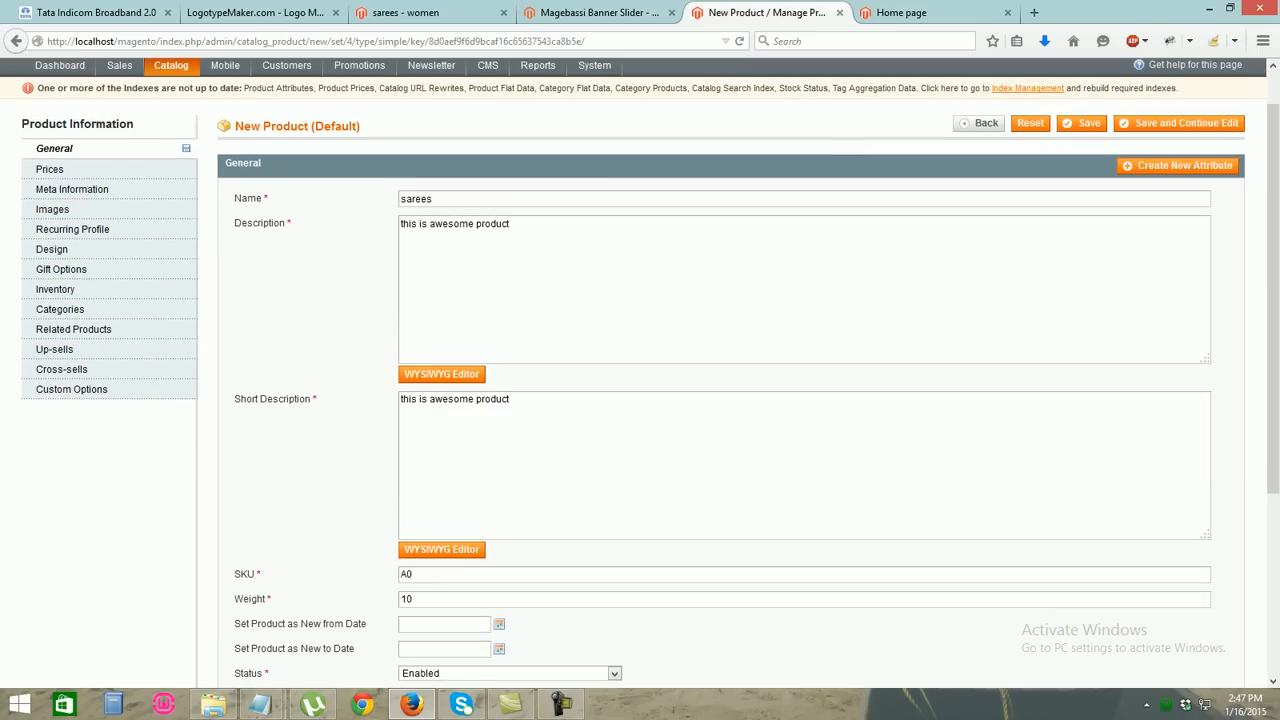
scroll(640, 375, down, 5)
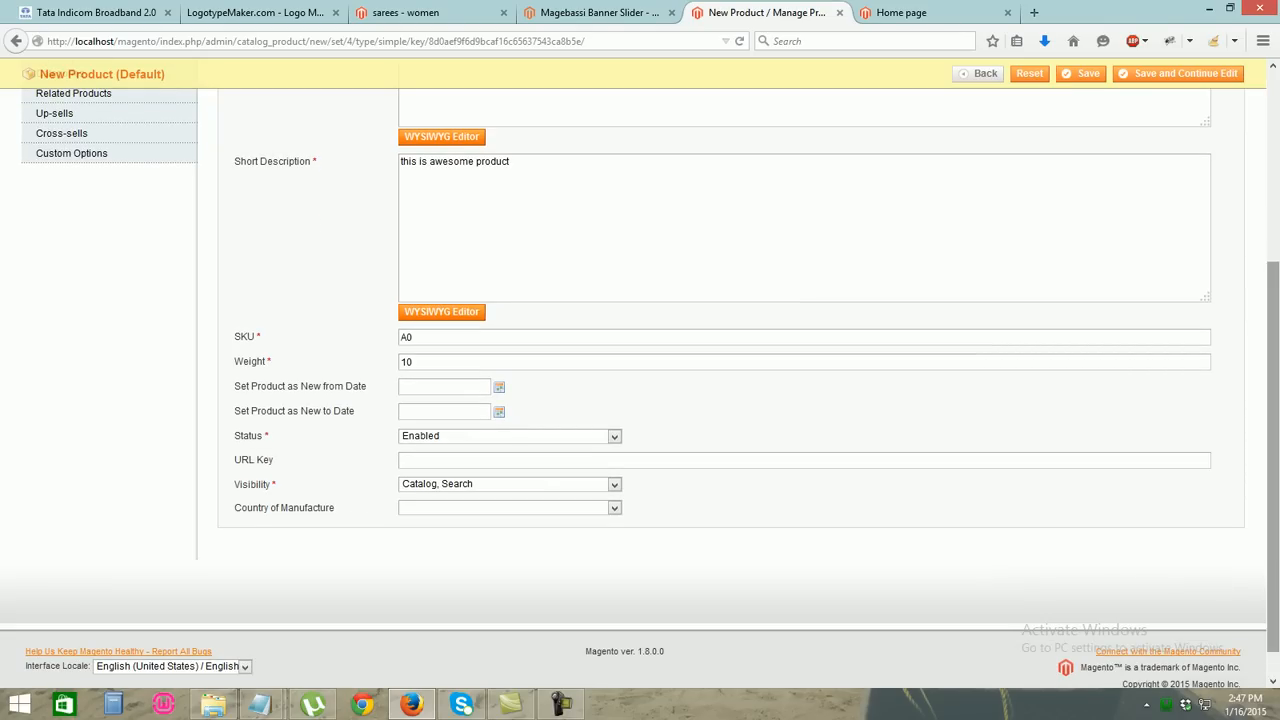
scroll(640, 375, up, 5)
scroll(640, 375, down, 5)
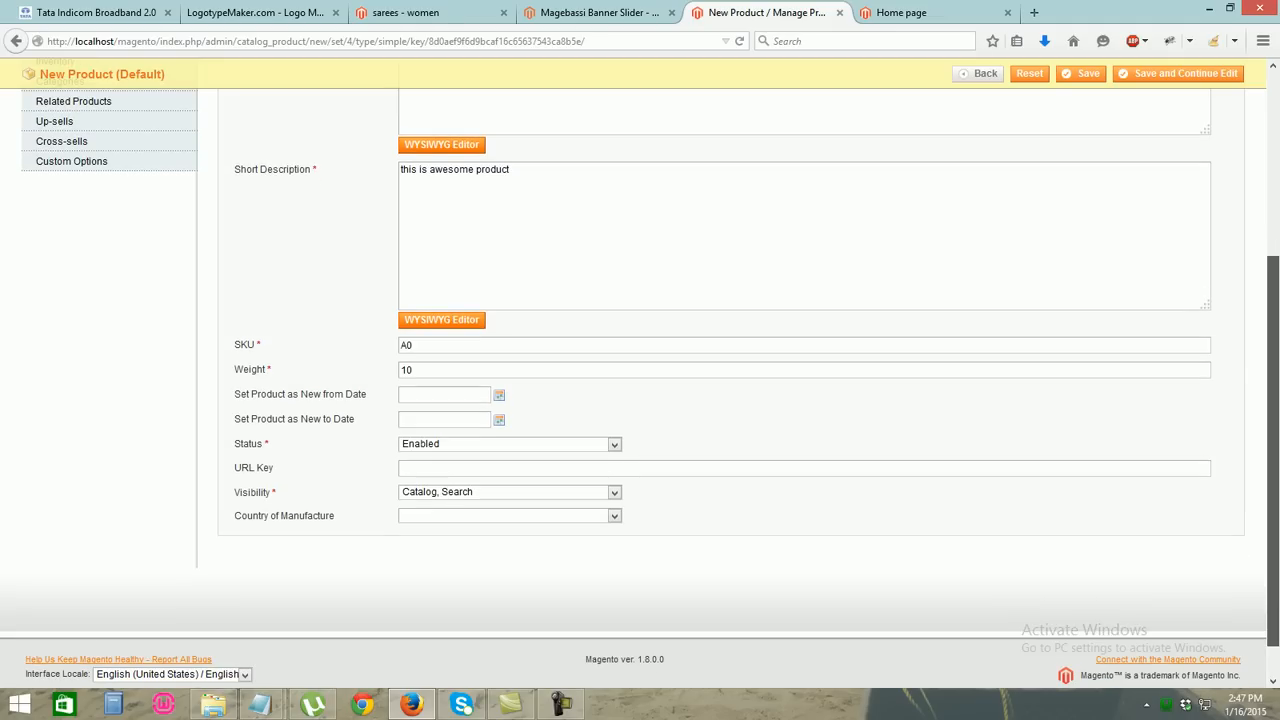
scroll(640, 375, up, 10)
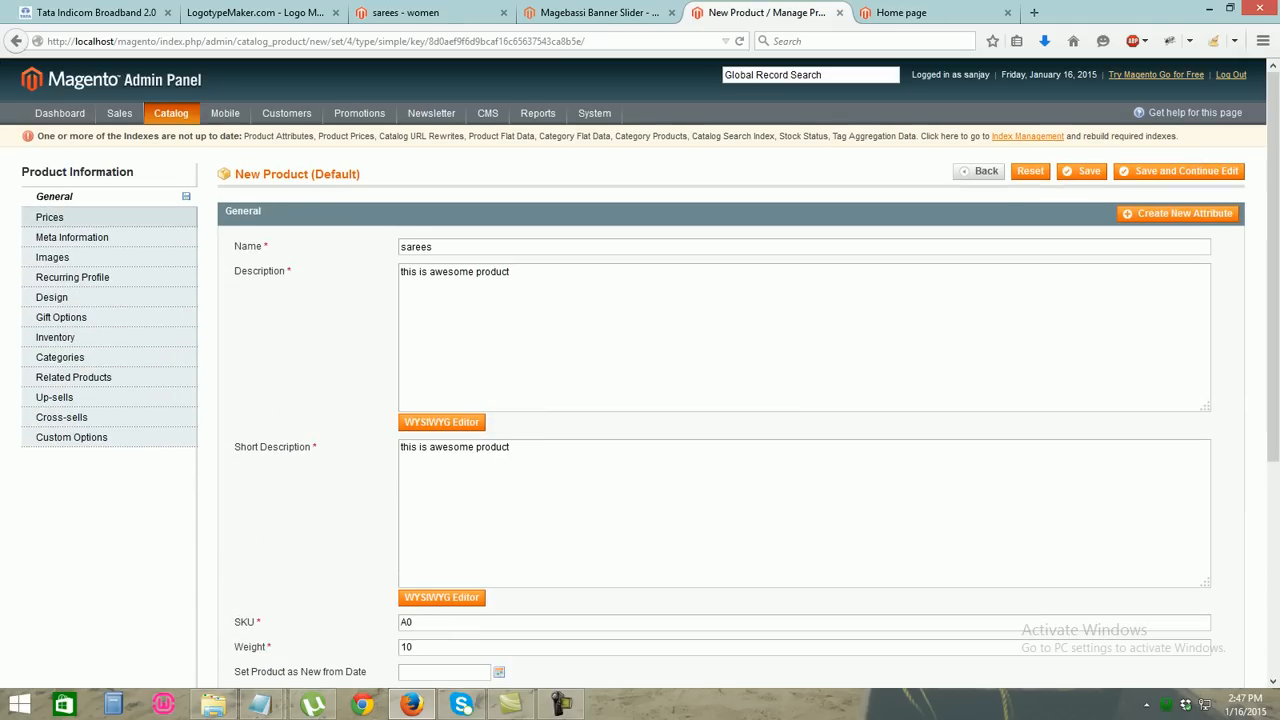
click(50, 216)
Enter price 500 and special price 300
click(440, 247)
text(500)
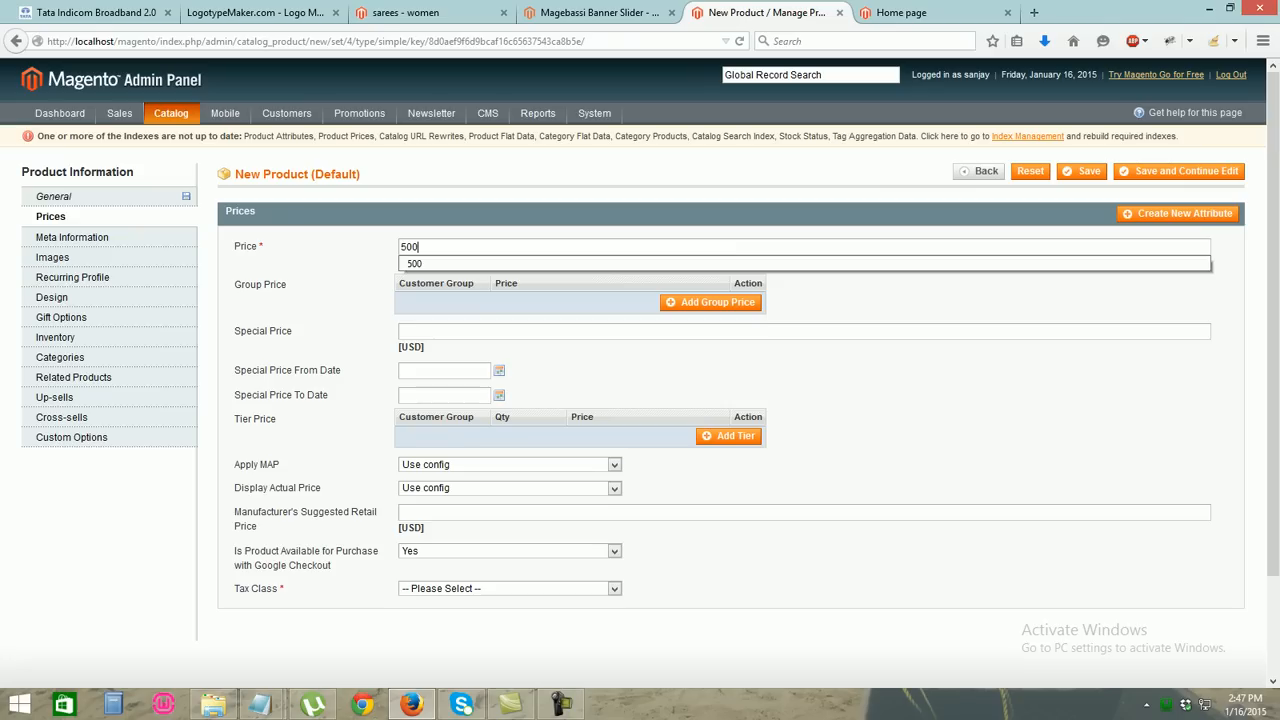
key(Down)
key(Return)
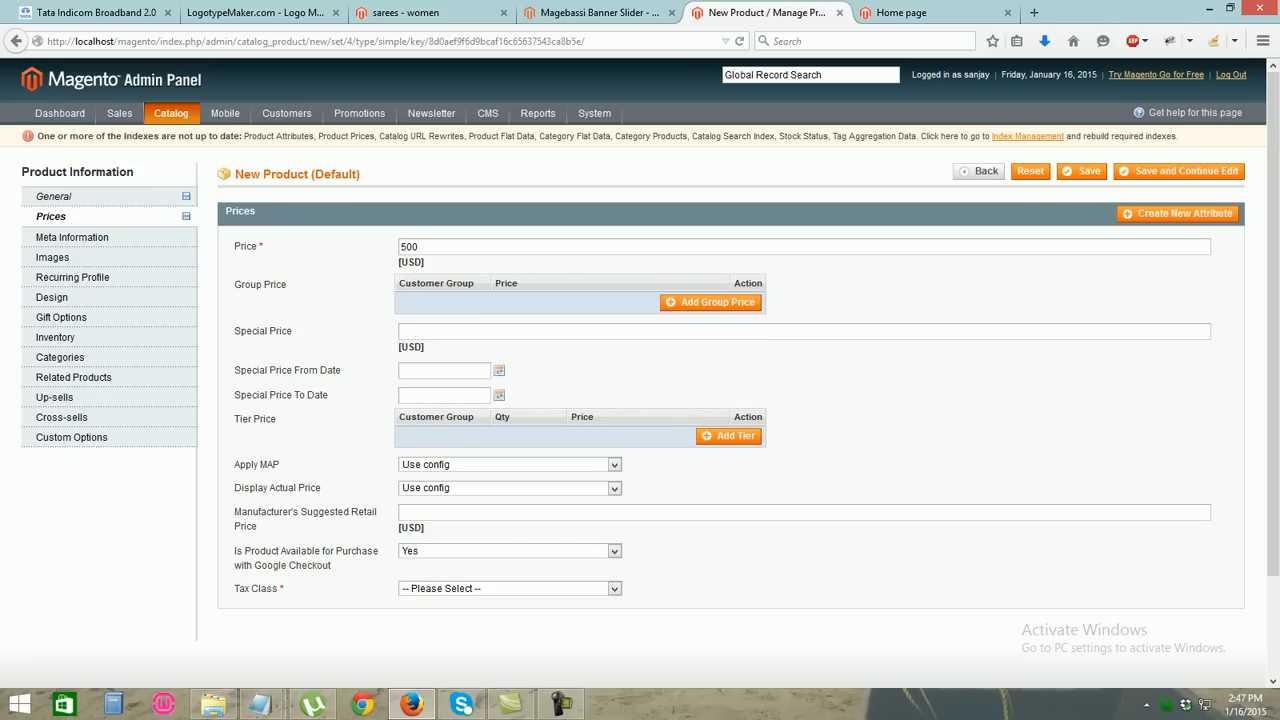
text(300)
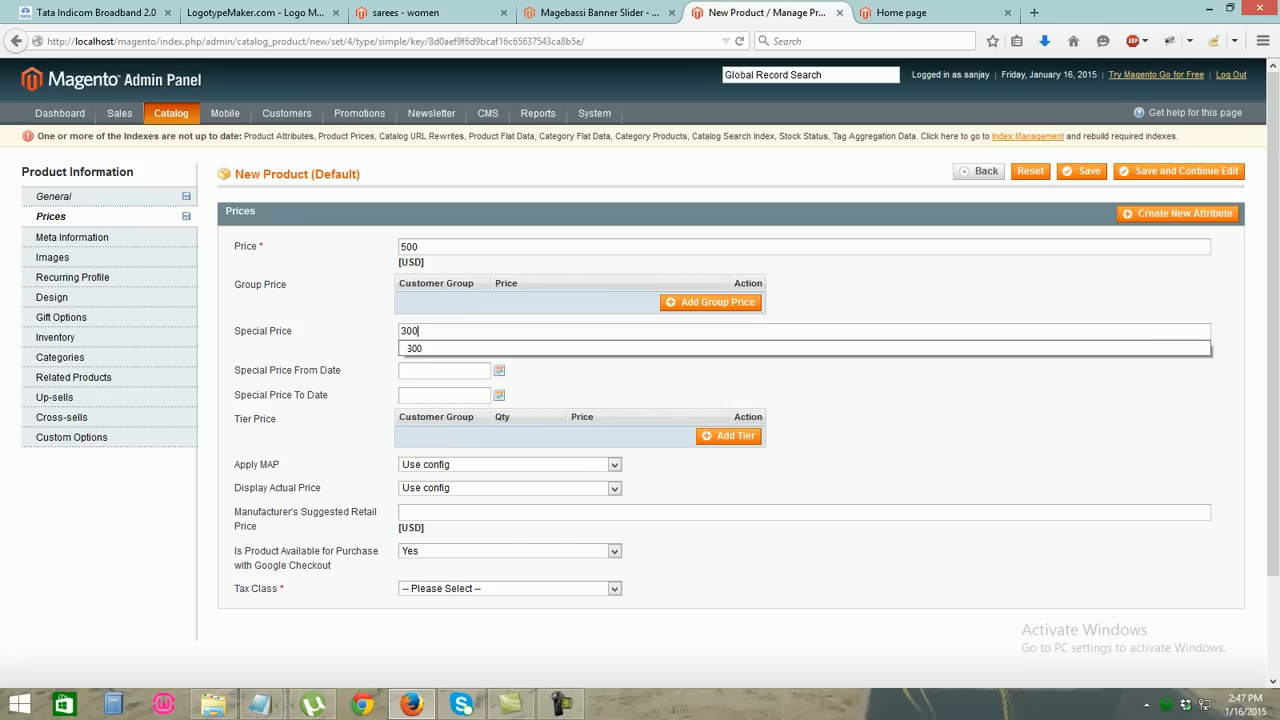
key(Down)
key(Return)
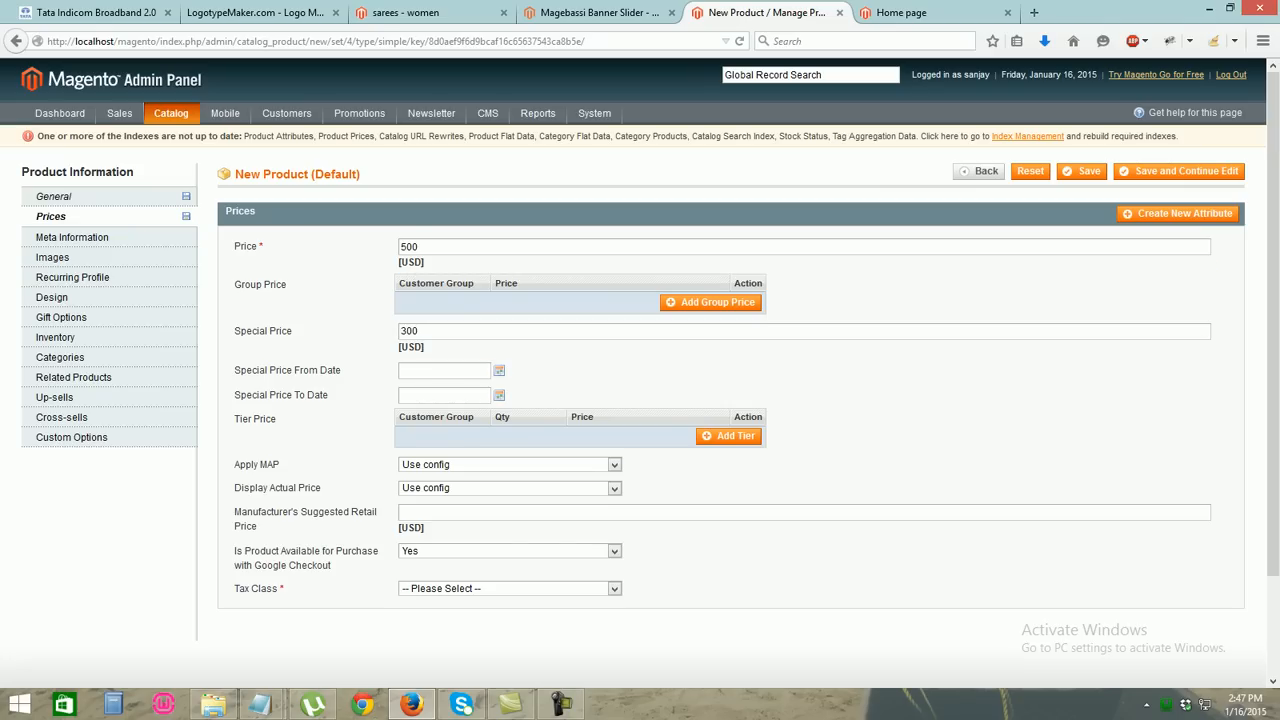
Set the special price start date to 01/19/2015 and tax class to None
click(499, 371)
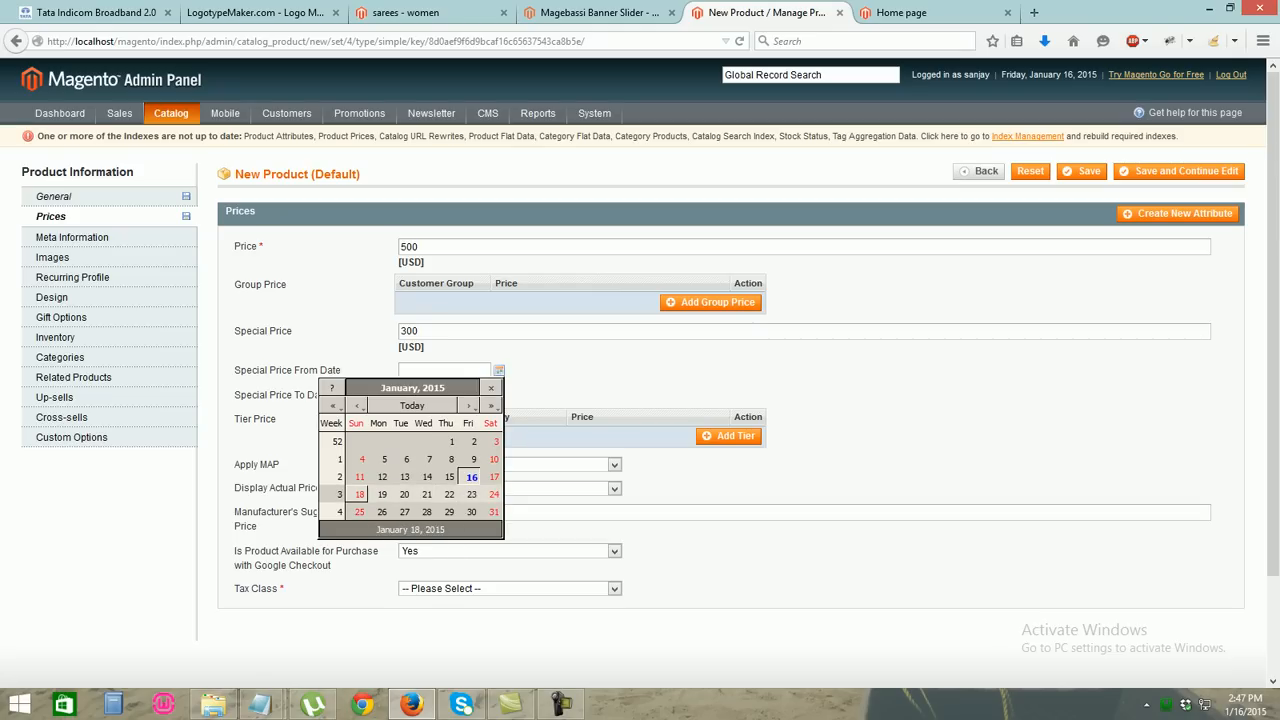
click(382, 494)
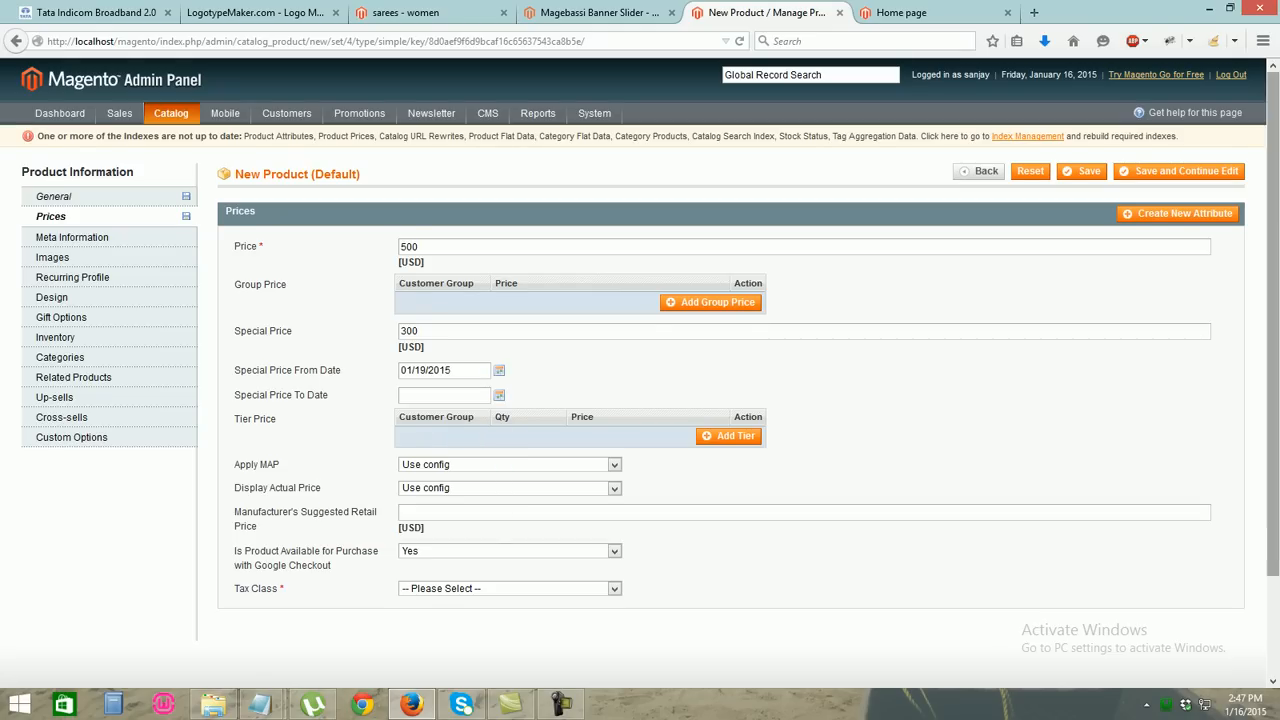
scroll(640, 373, down, 2)
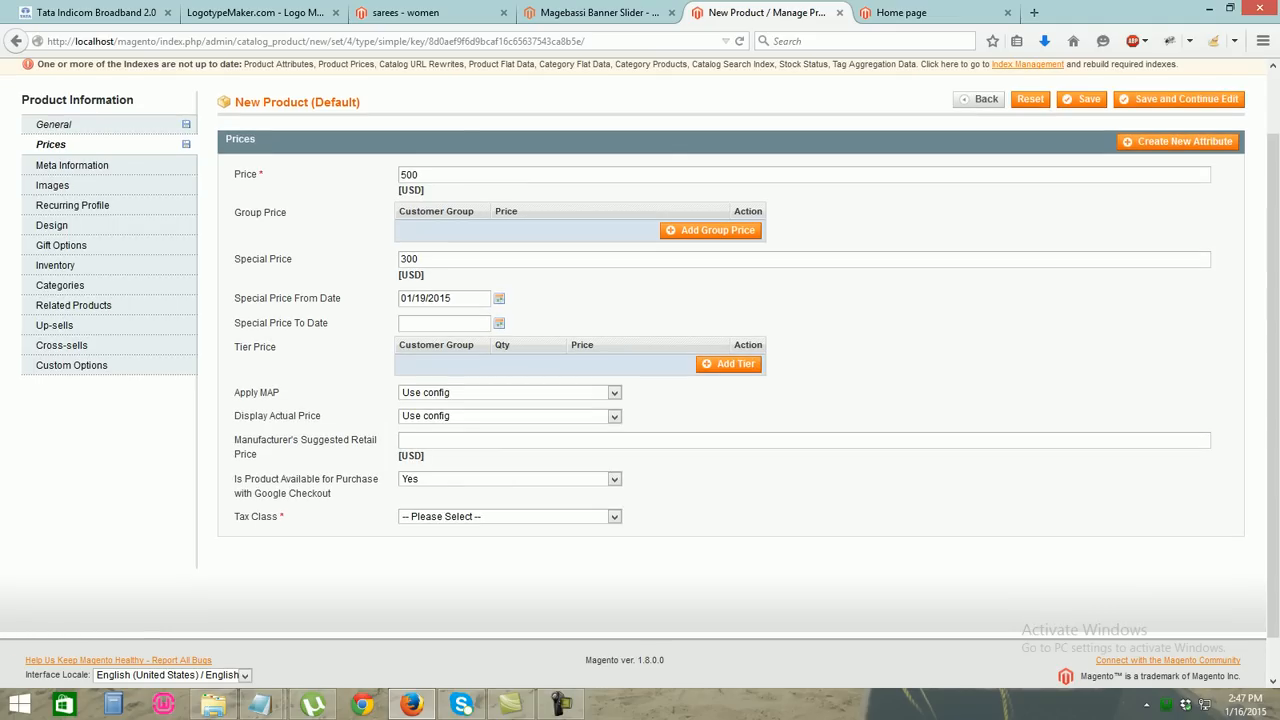
click(510, 517)
click(500, 543)
scroll(640, 373, up, 1)
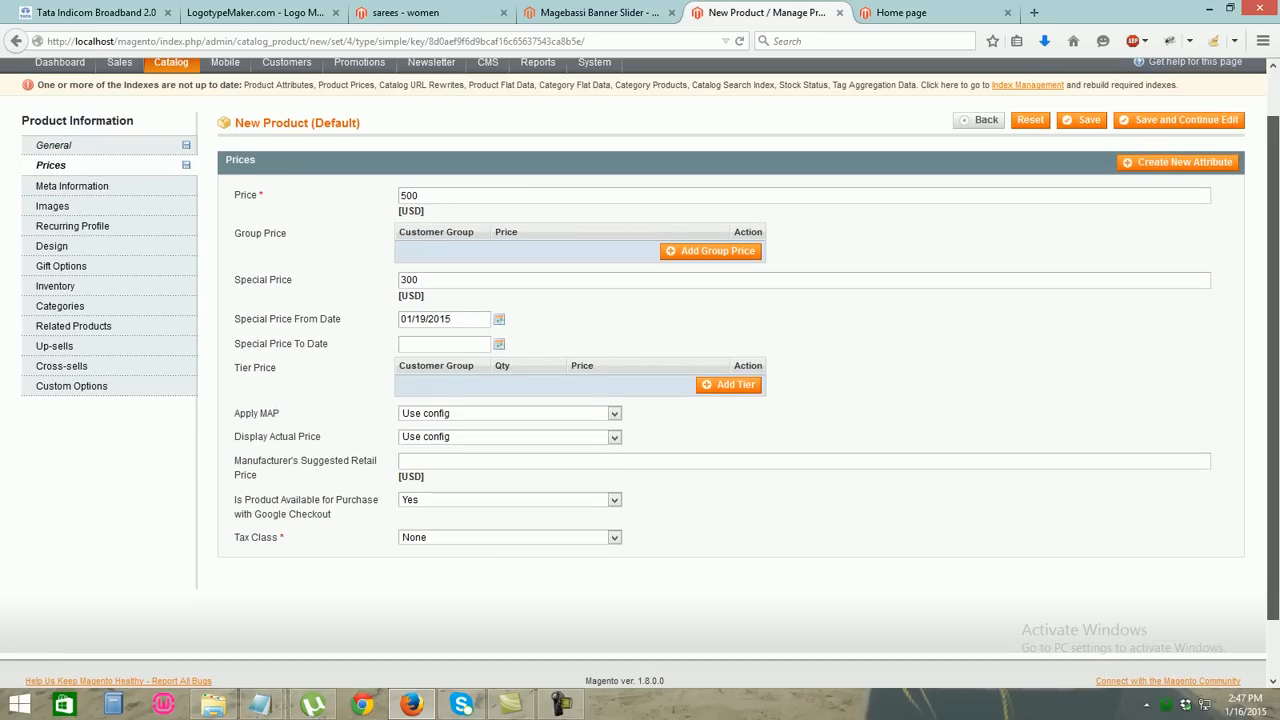
scroll(640, 373, up, 2)
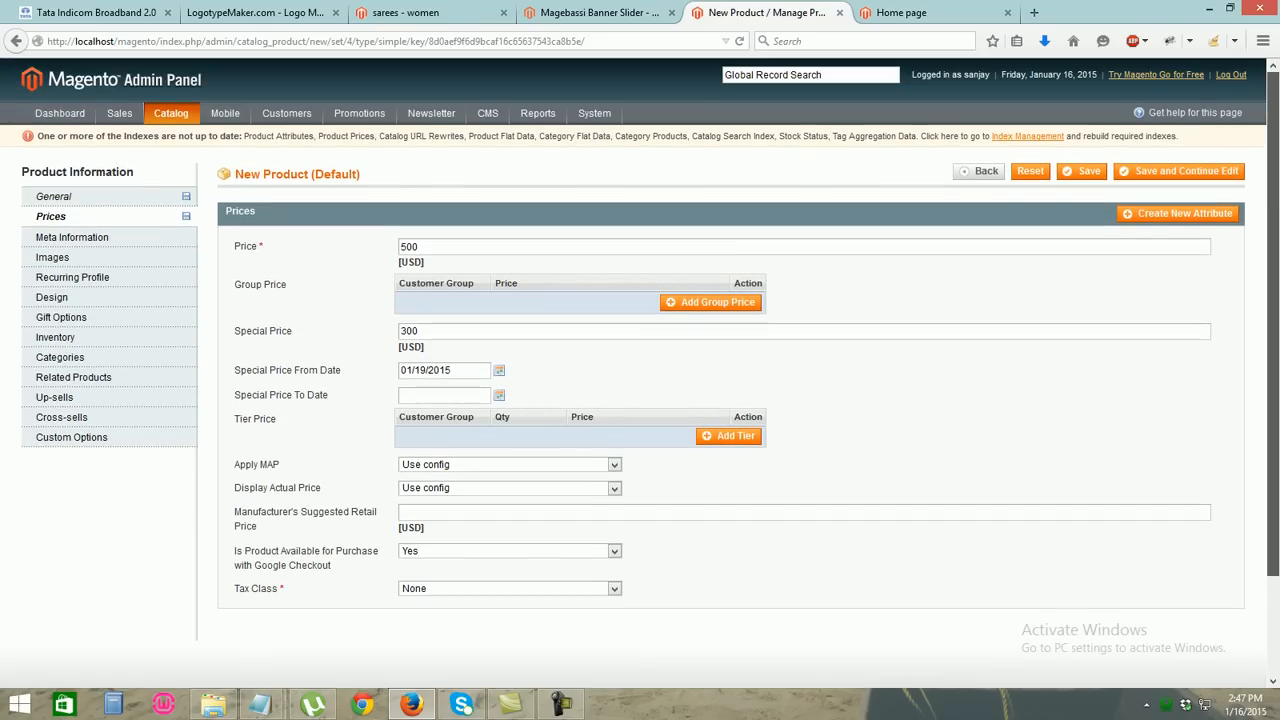
click(72, 237)
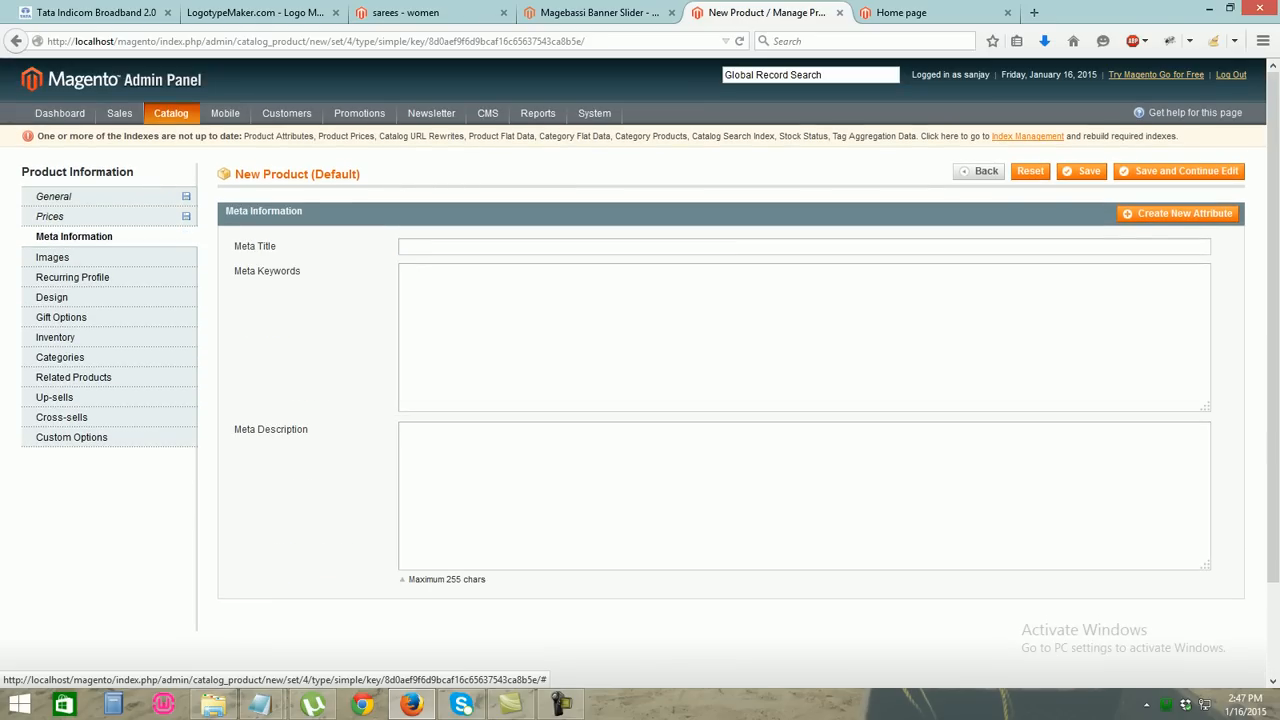
Set meta title, meta keywords and meta description all to 'sarees'
click(450, 247)
text(sarees)
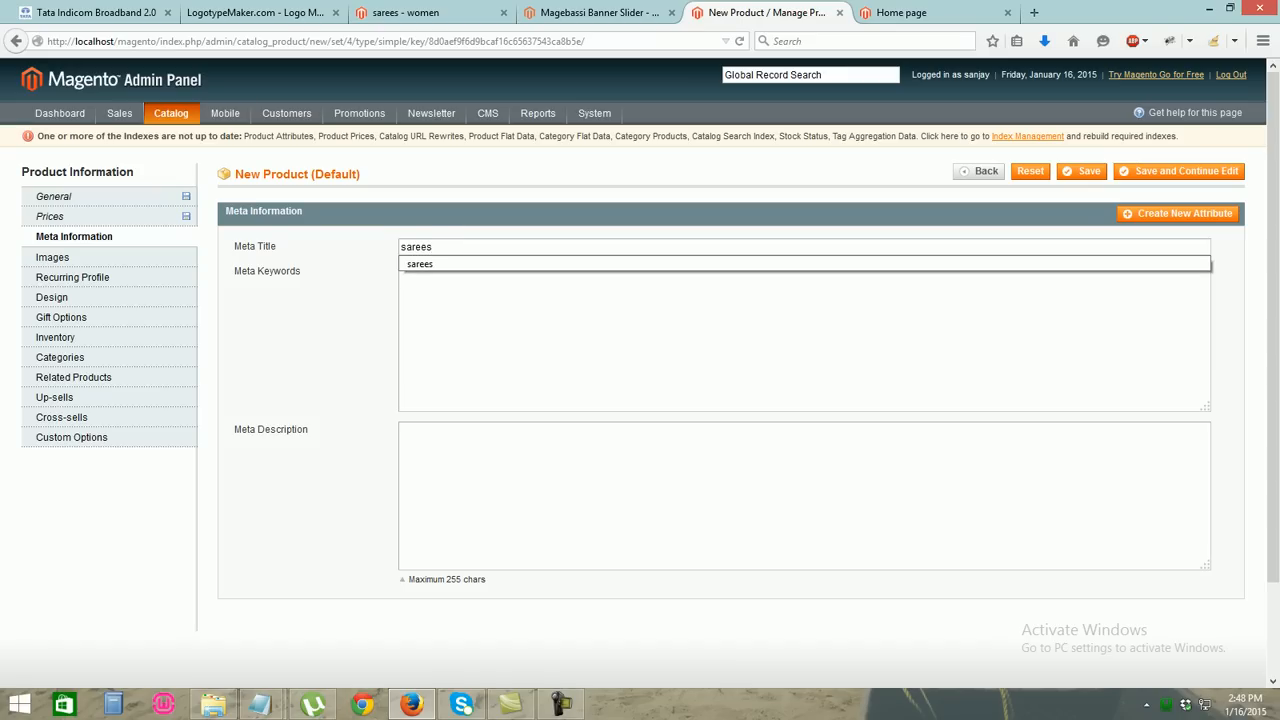
key(Tab)
text(s)
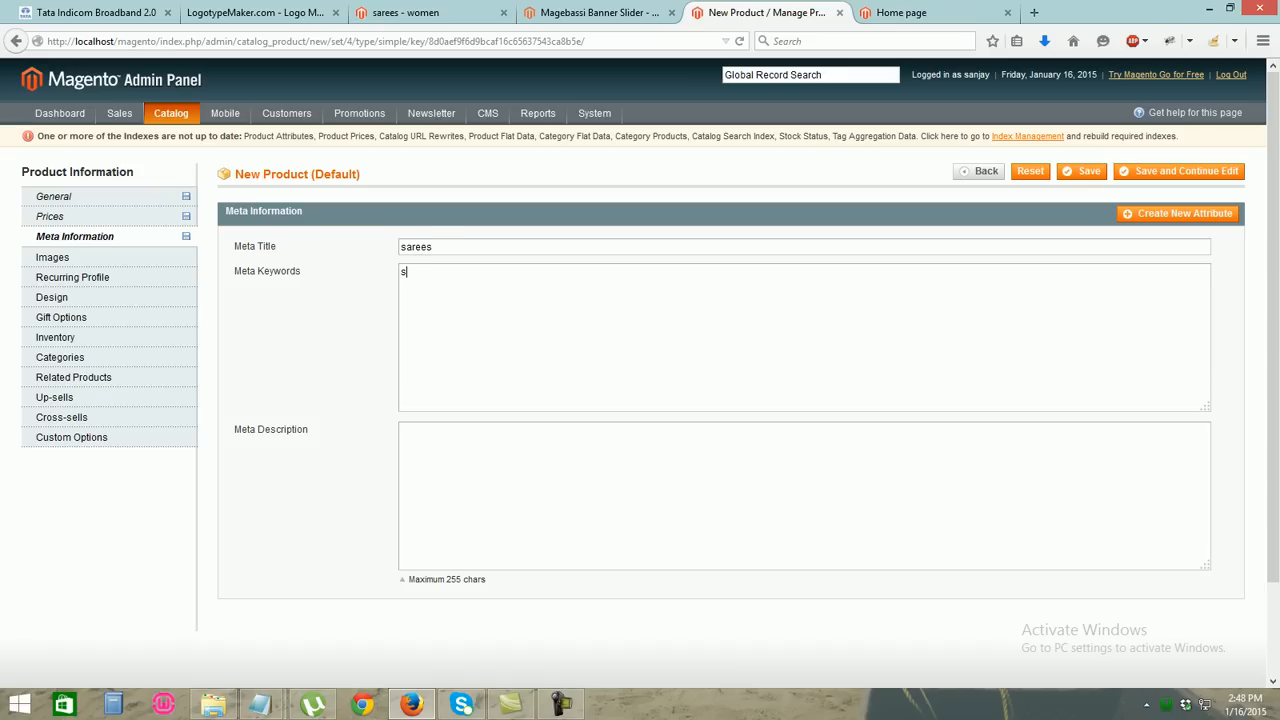
text(arees)
key(ctrl+a)
key(ctrl+c)
key(Tab)
key(ctrl+v)
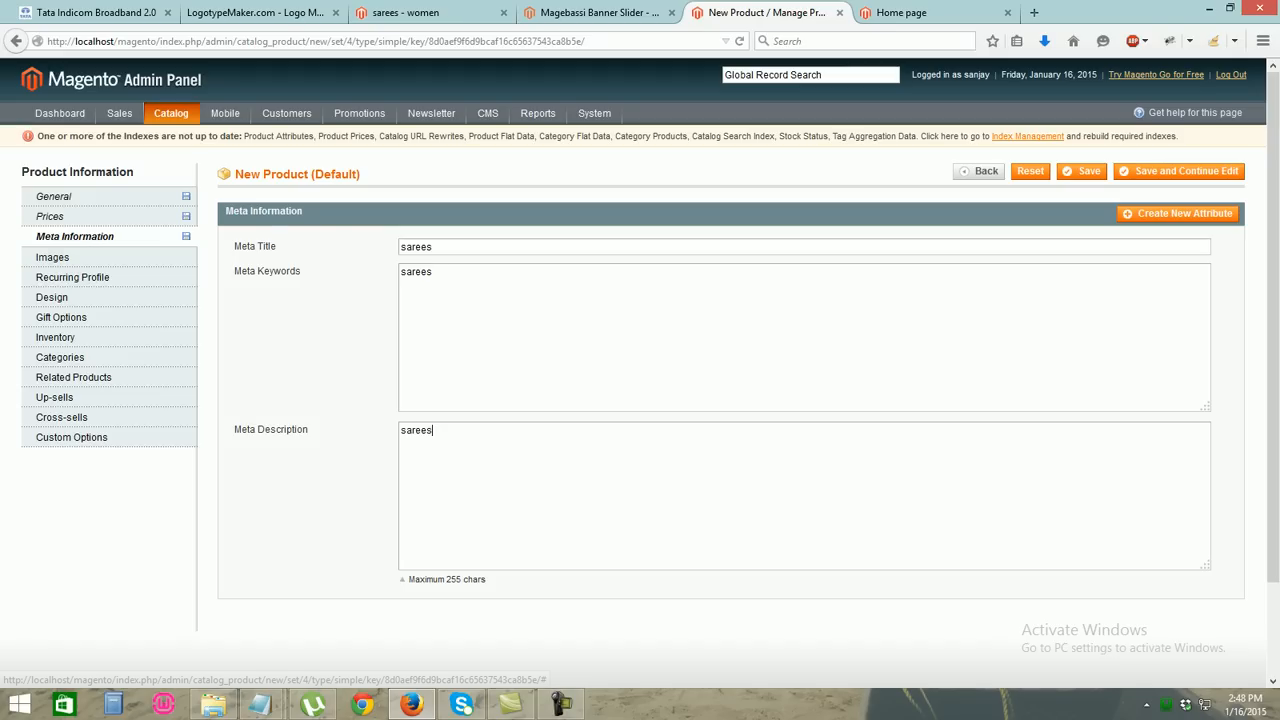
click(52, 257)
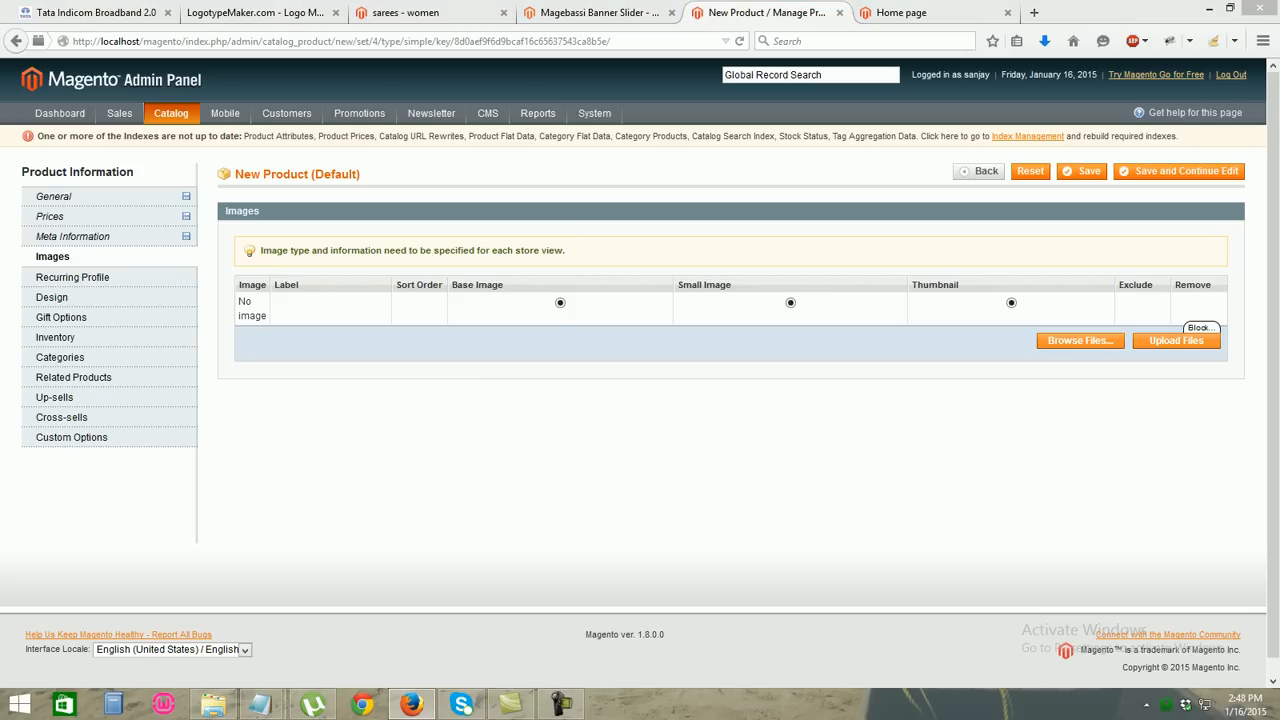
Upload aimages.jpg from D:\image_store\megaimage to the product's images
click(1080, 341)
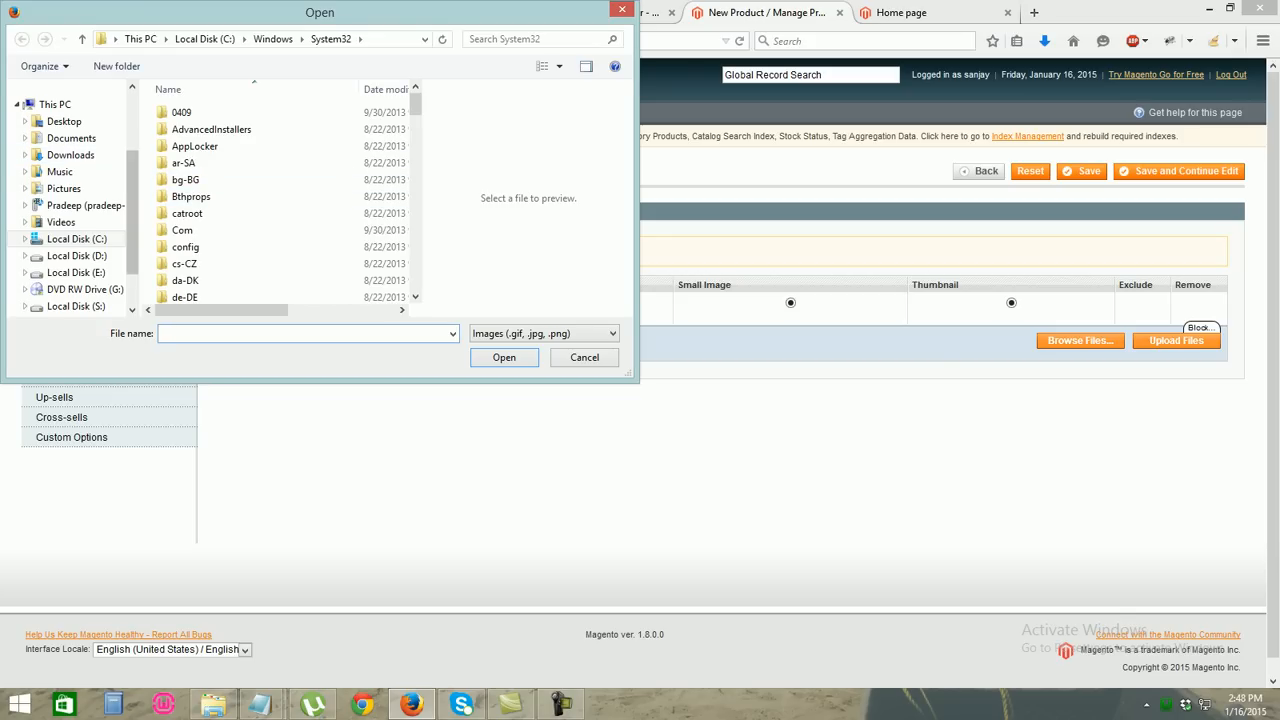
click(76, 256)
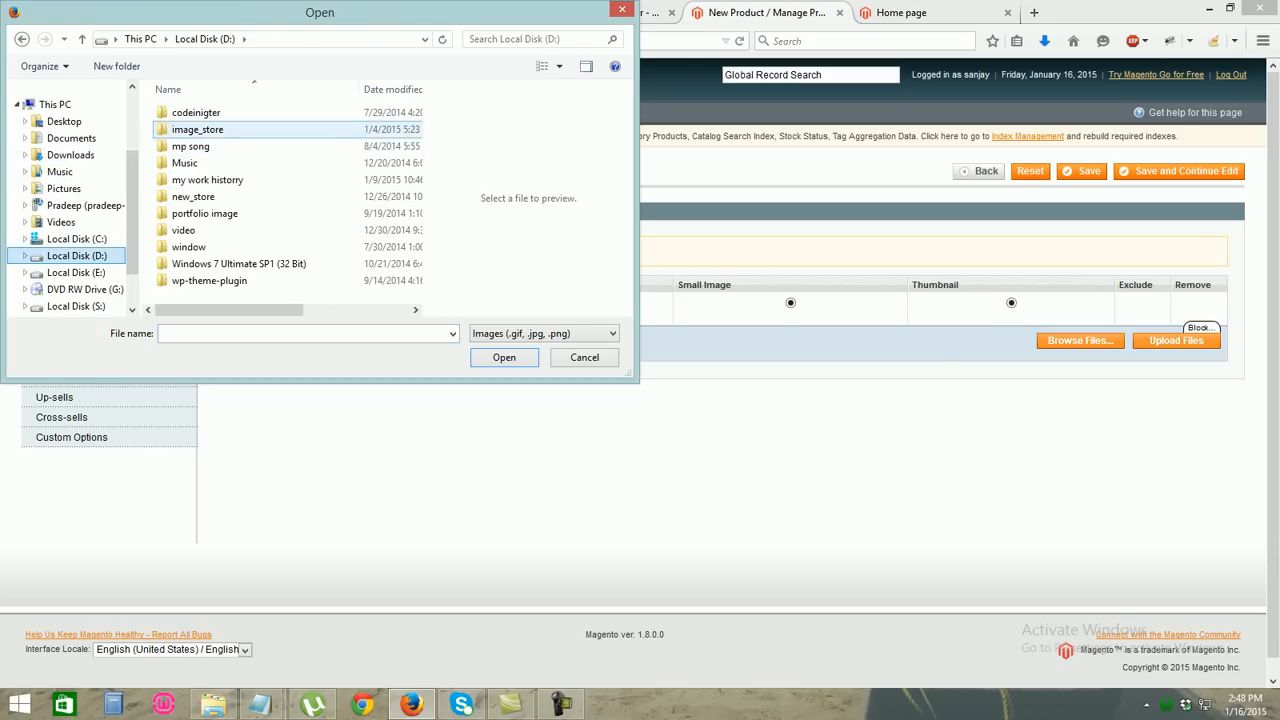
double_click(197, 129)
double_click(197, 146)
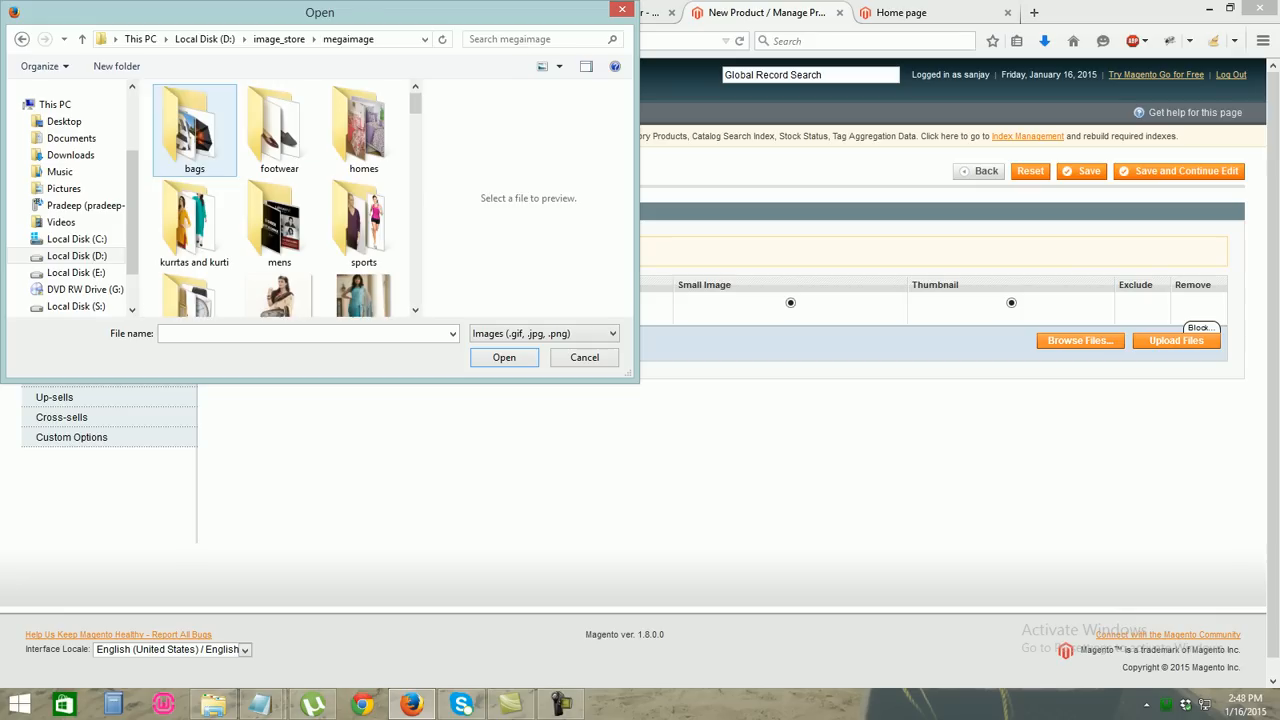
scroll(250, 150, down, 1)
scroll(255, 100, down, 3)
scroll(255, 100, up, 1)
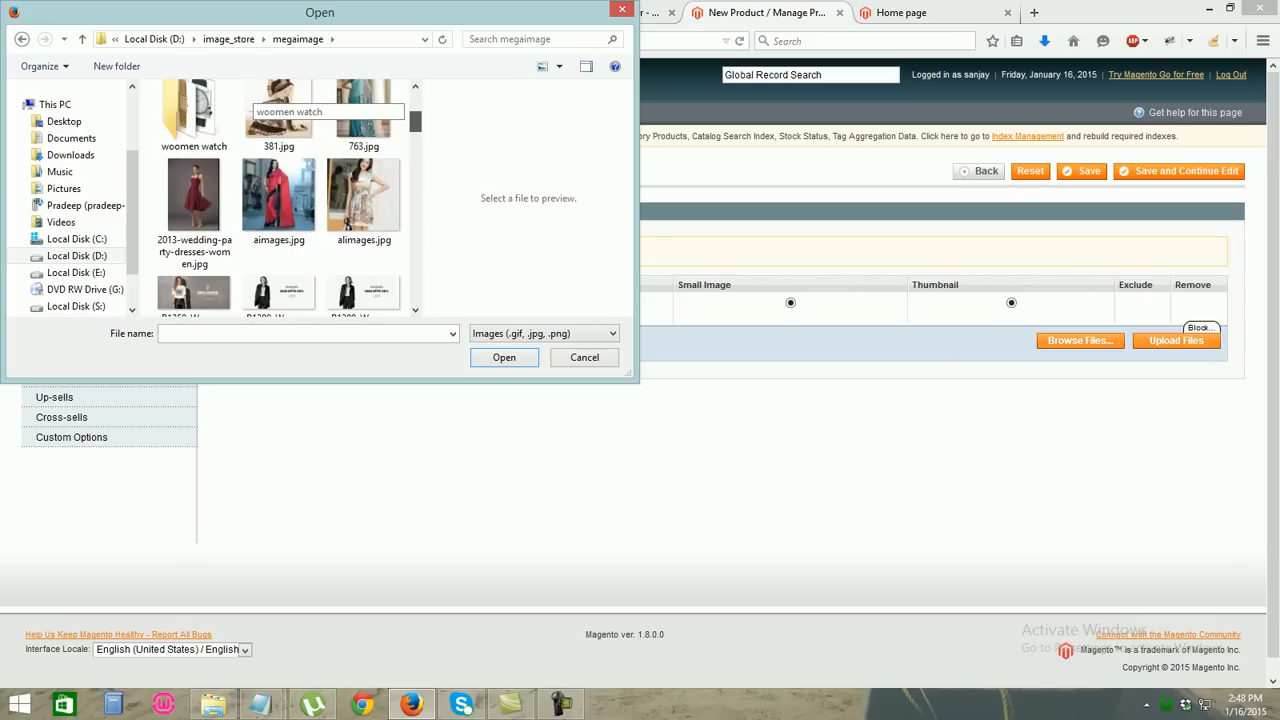
scroll(279, 199, up, 1)
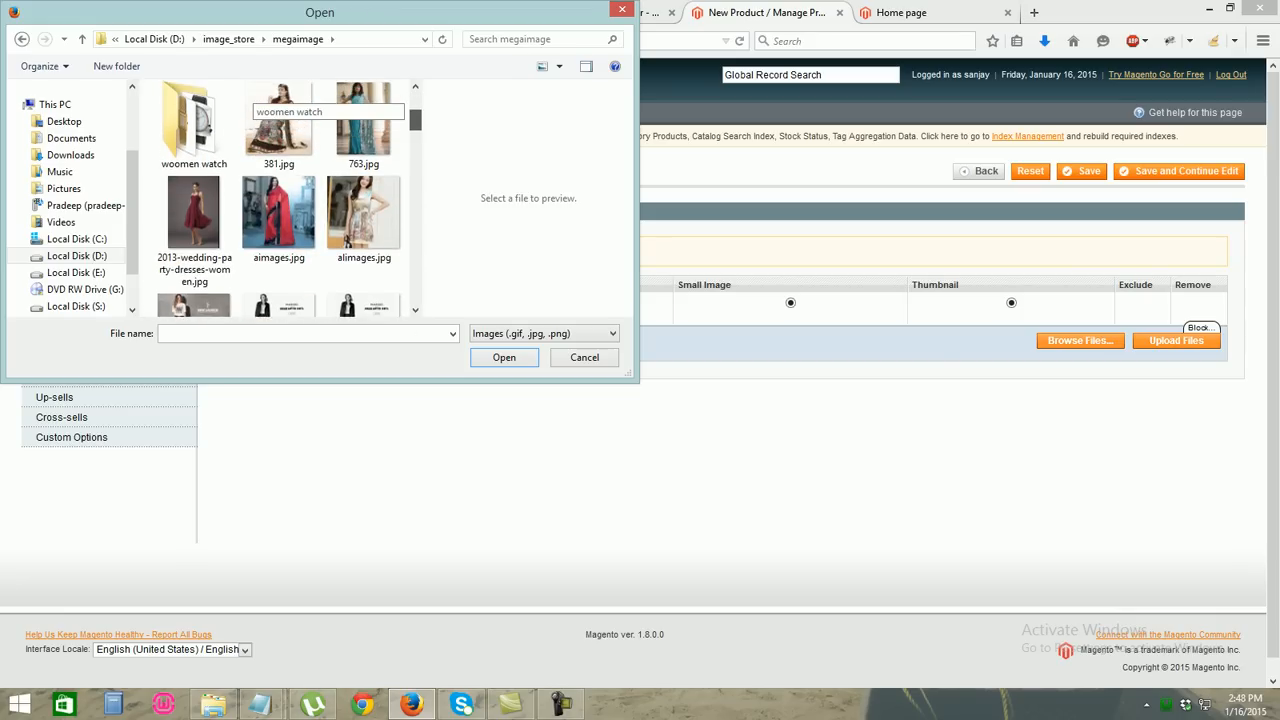
scroll(279, 199, down, 1)
double_click(279, 190)
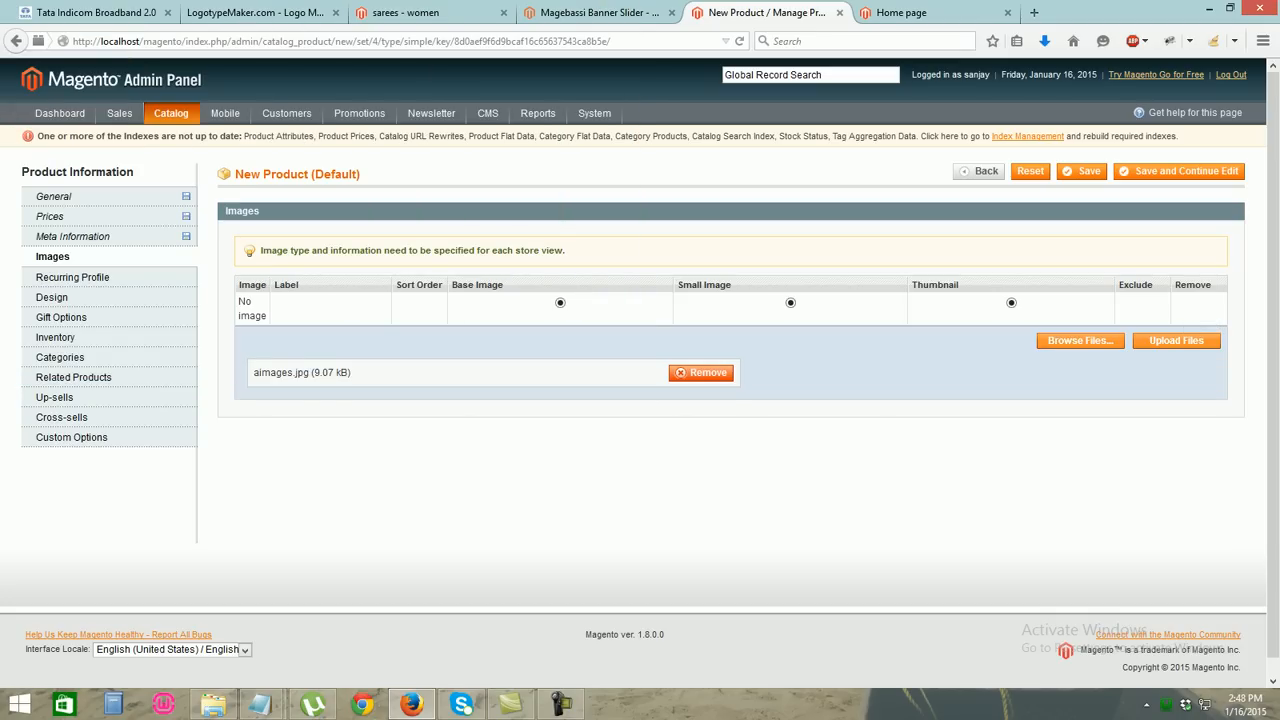
click(1176, 340)
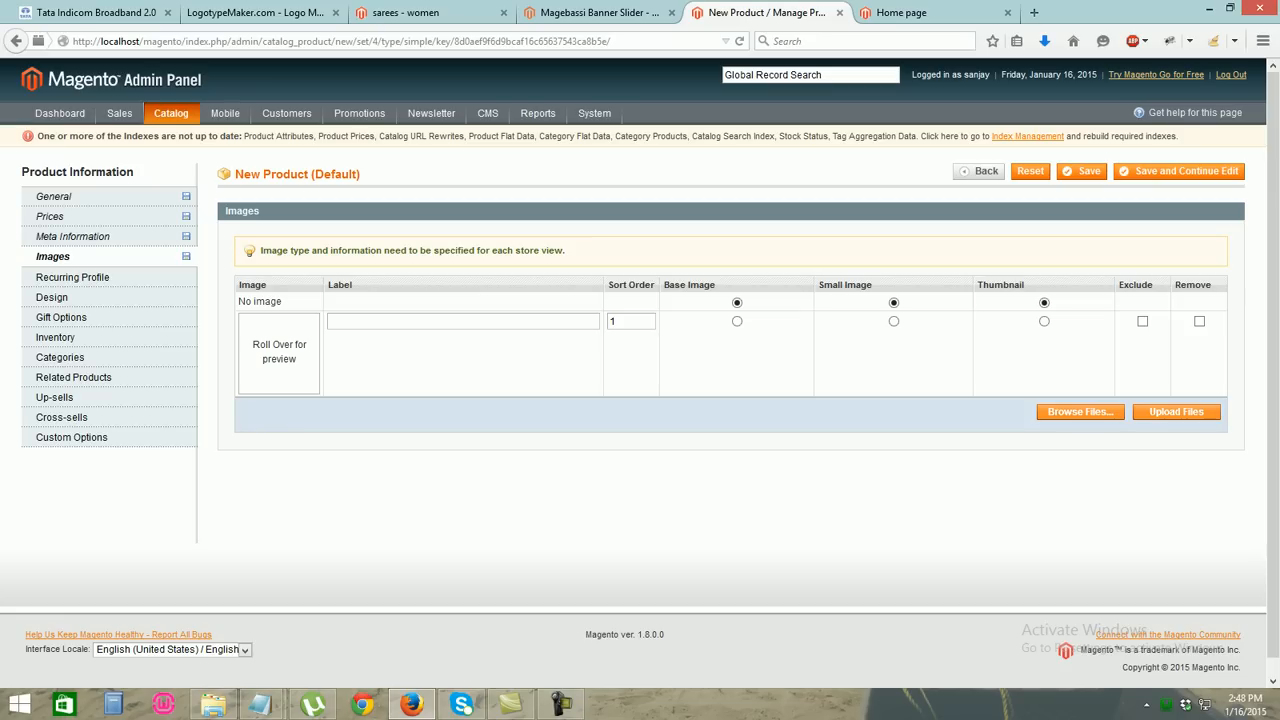
Mark the uploaded aimages.jpg as the Base, Small and Thumbnail image
click(894, 321)
click(893, 302)
click(1044, 321)
click(894, 321)
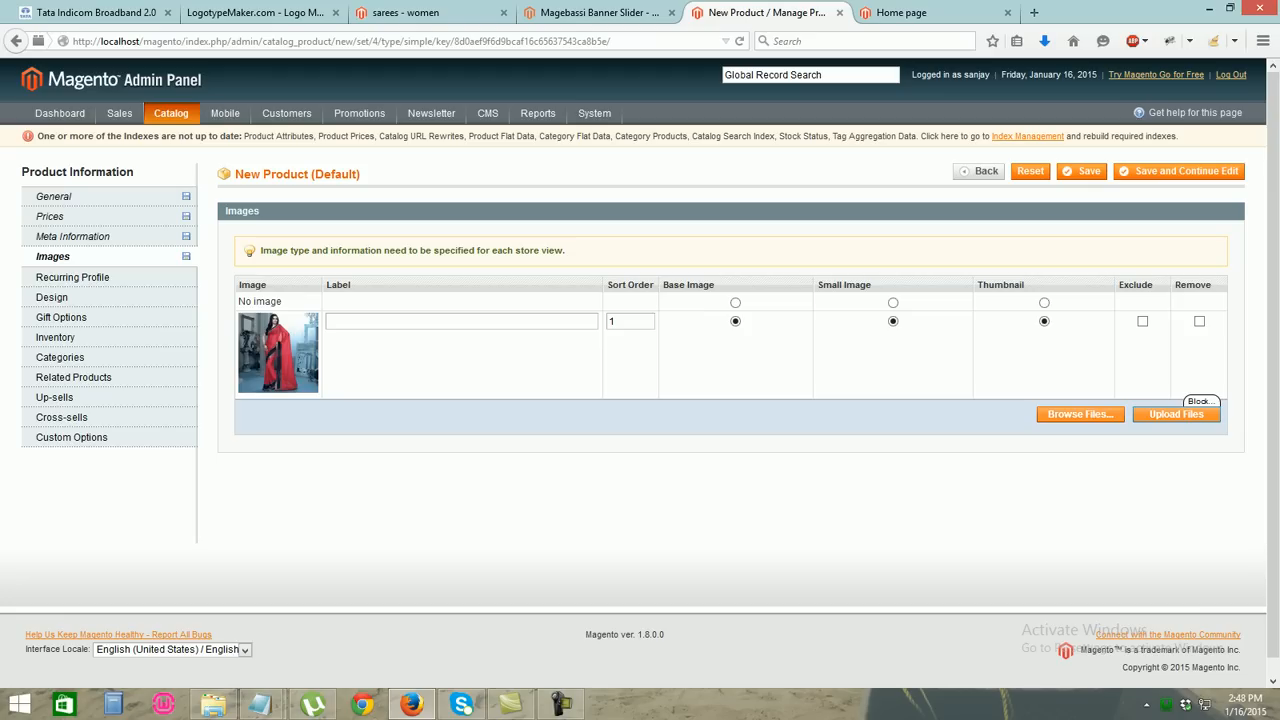
click(1080, 413)
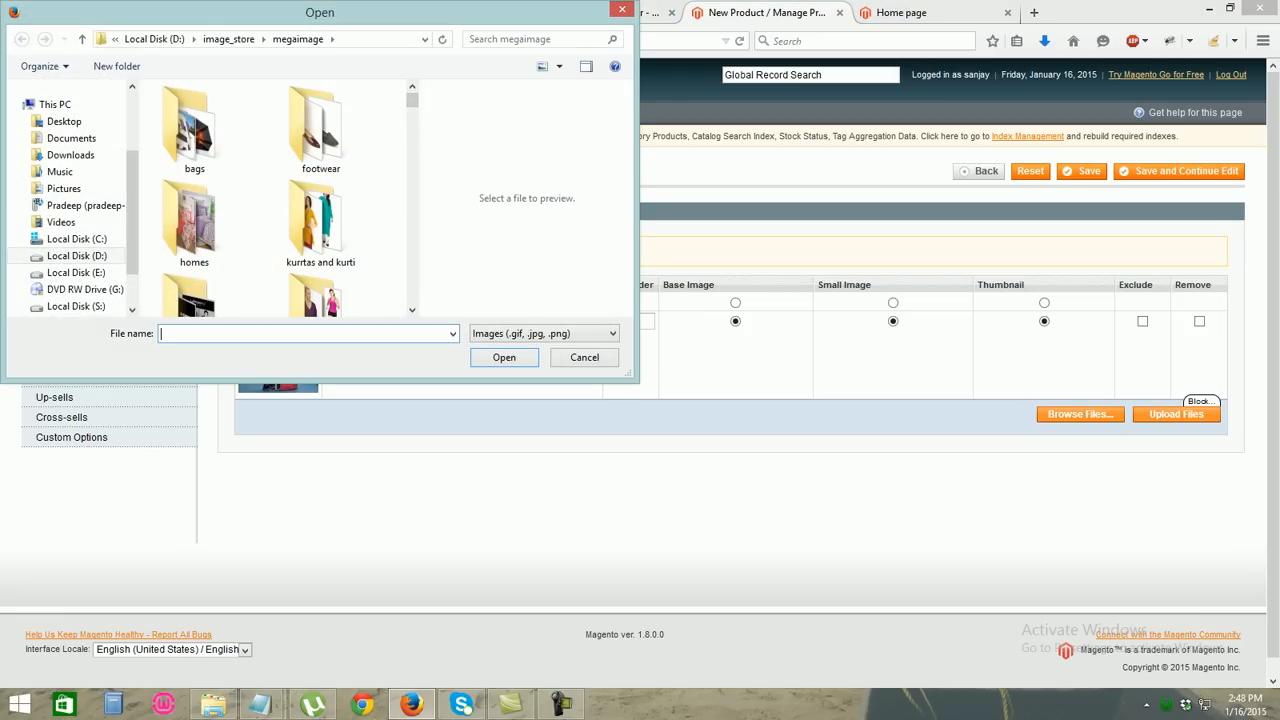
Upload the blue georgette saree photo and label the first two images model1 and model2
scroll(285, 100, down, 5)
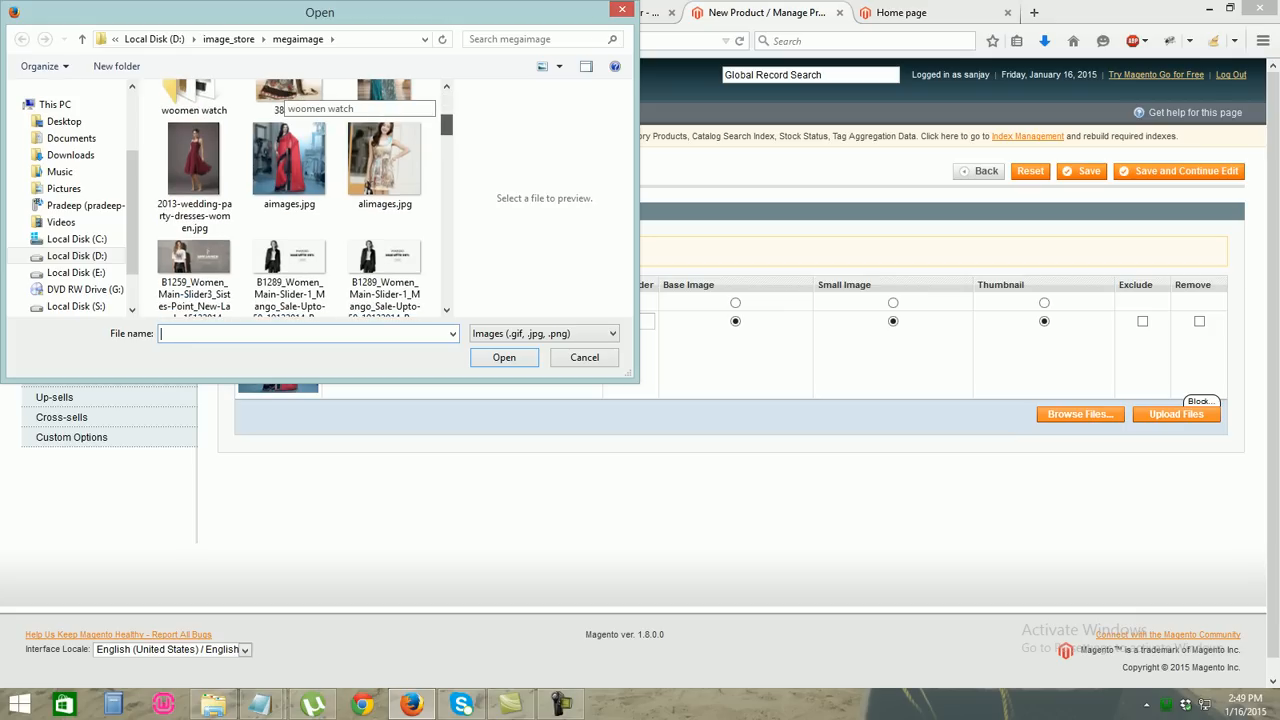
drag(446, 124, 446, 141)
click(290, 180)
double_click(290, 180)
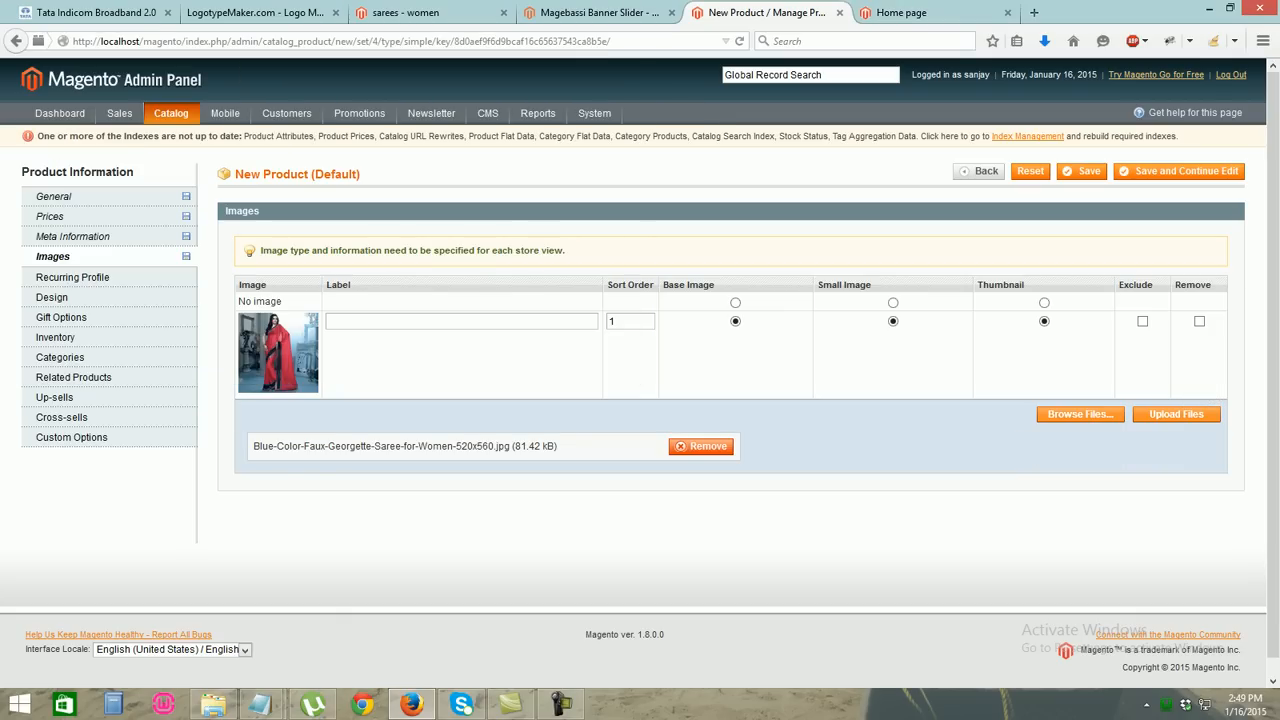
click(1176, 414)
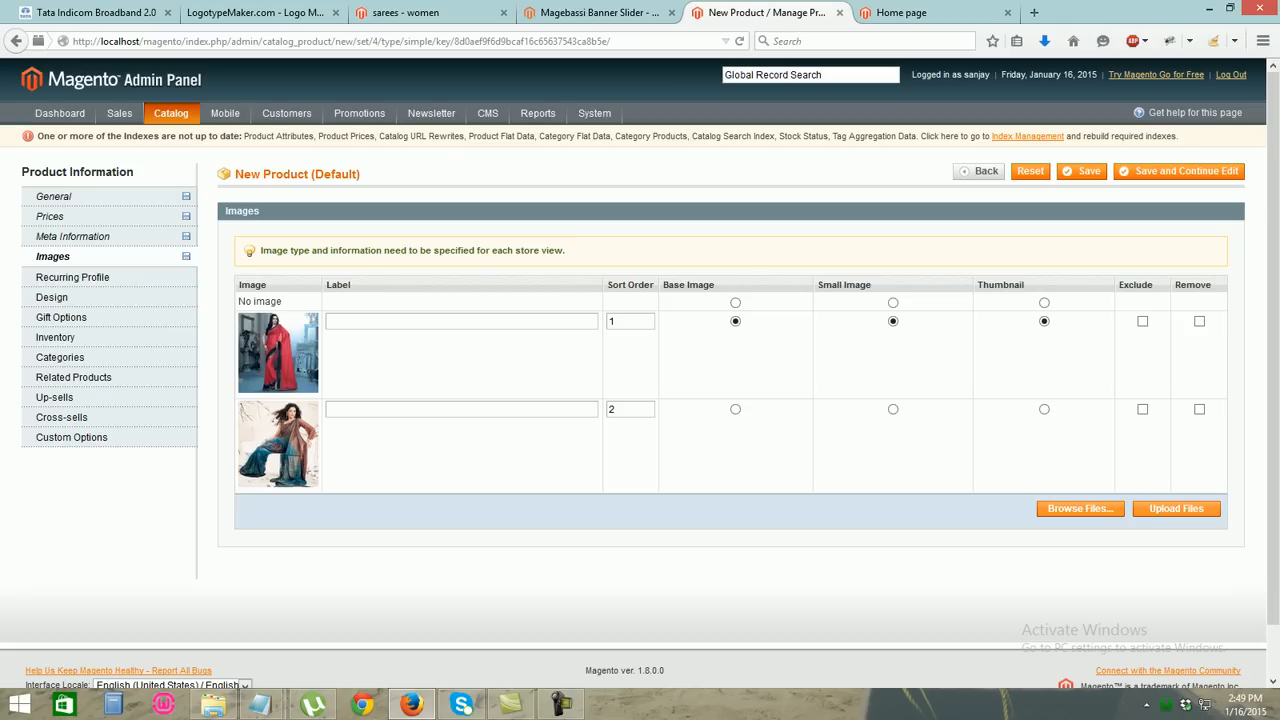
text(model)
text(1)
text(models)
text(2)
Upload butterfly_red_saree-small.jpg as the third image and label it model3
click(1080, 508)
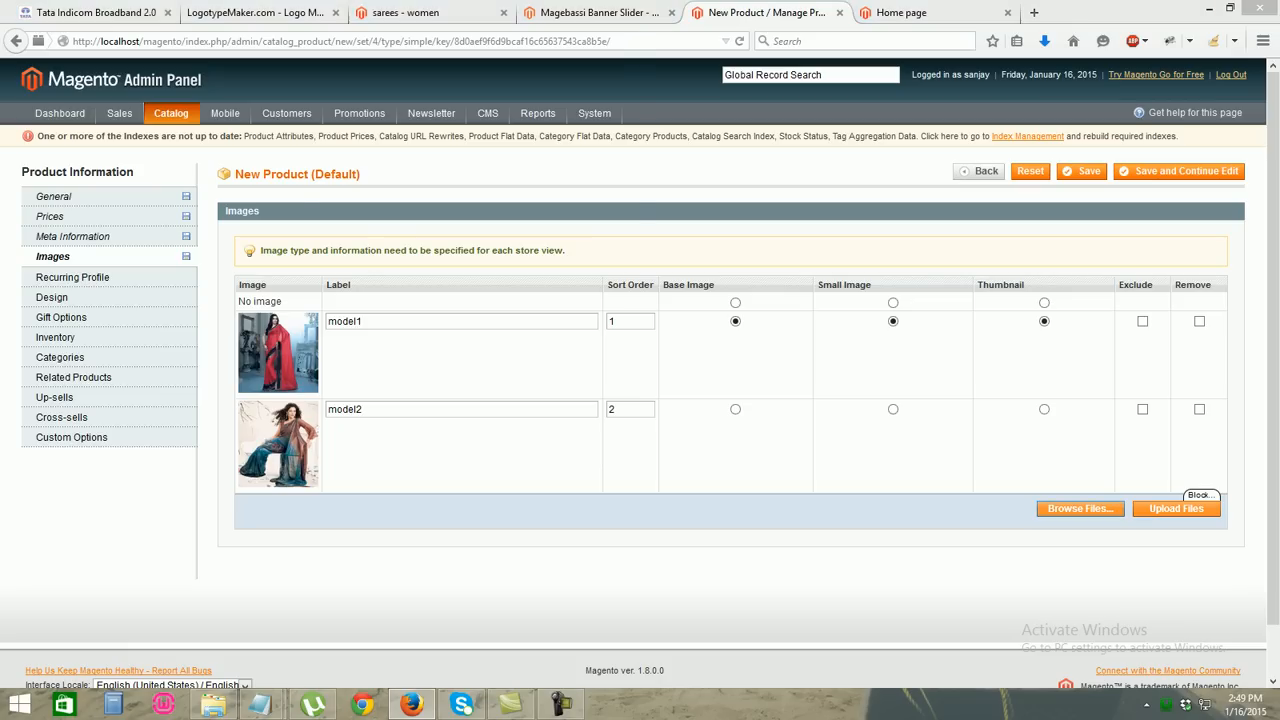
scroll(300, 200, down, 5)
scroll(300, 200, down, 3)
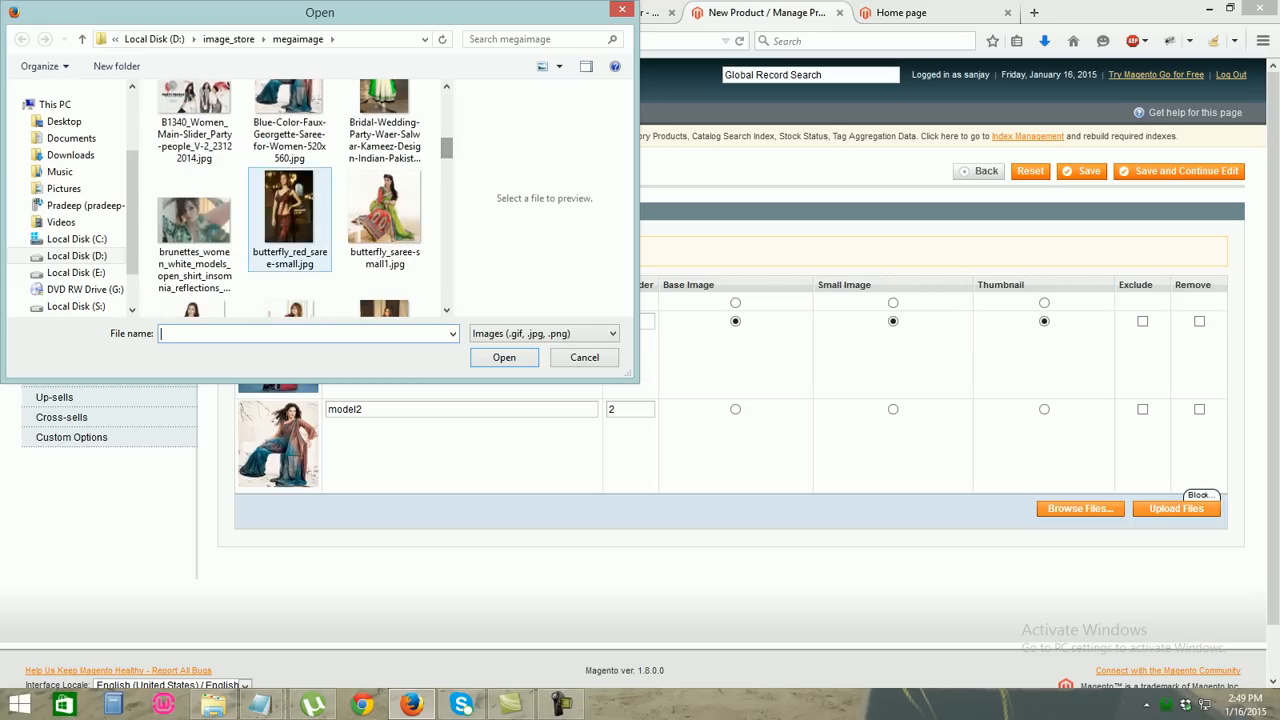
double_click(289, 207)
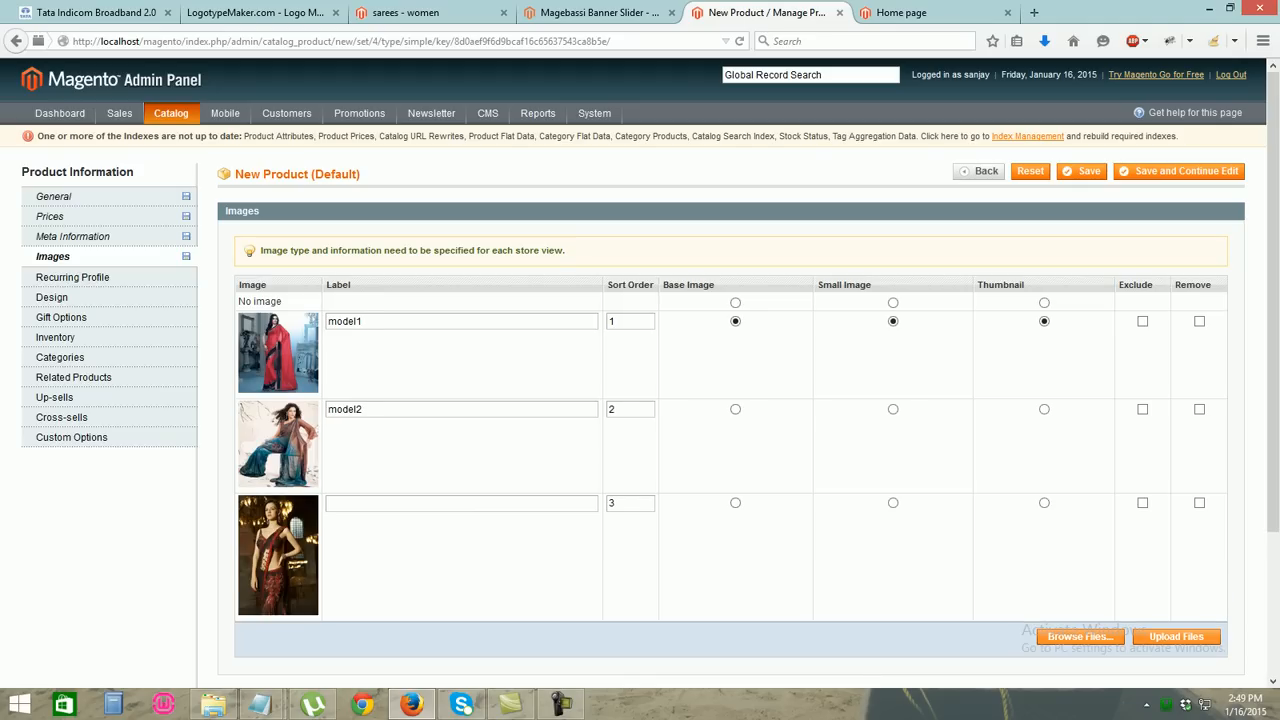
click(336, 503)
text(modesl)
key(BackSpace)
key(BackSpace)
text(l3)
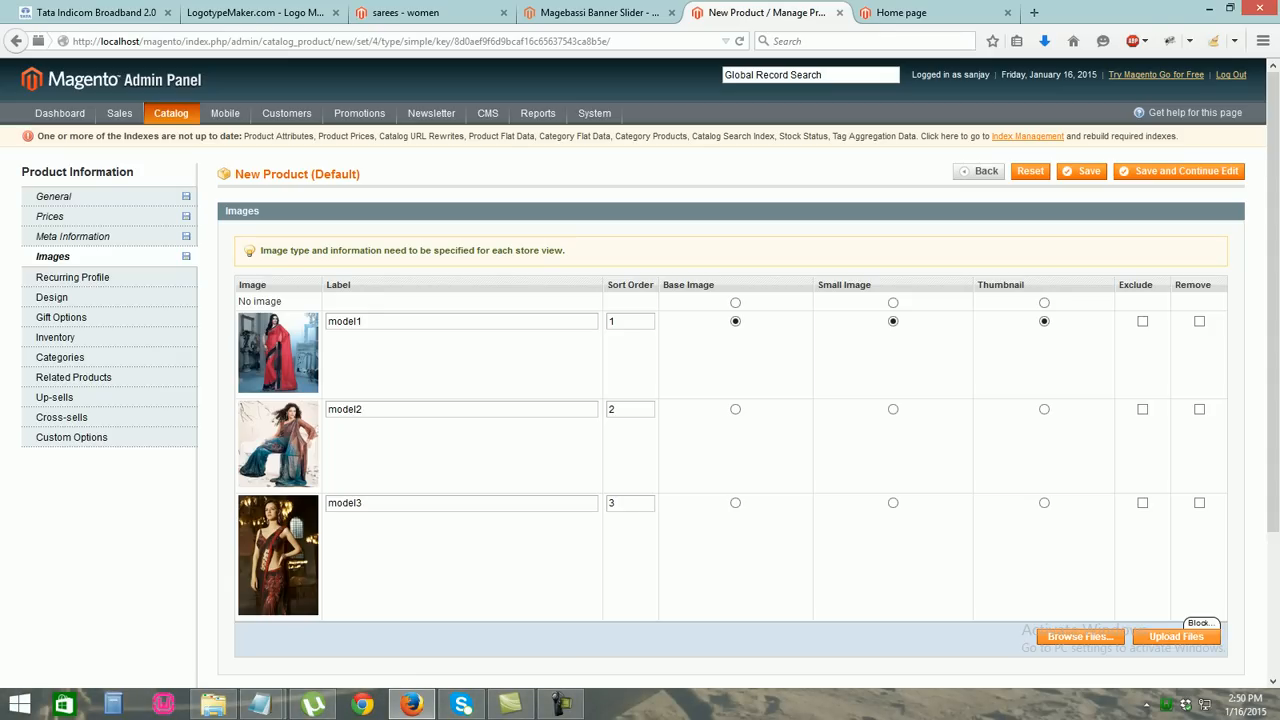
In Inventory, set Qty to 100 and Stock Availability to In Stock
click(51, 297)
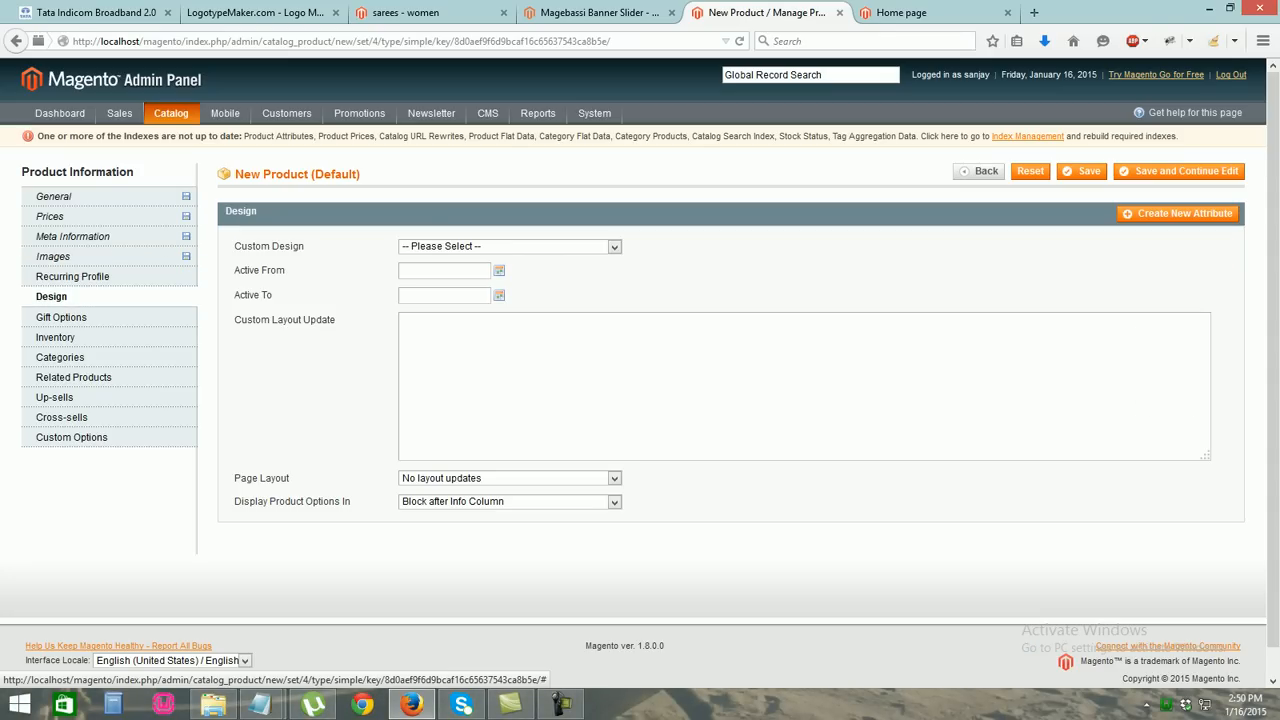
click(61, 317)
click(56, 337)
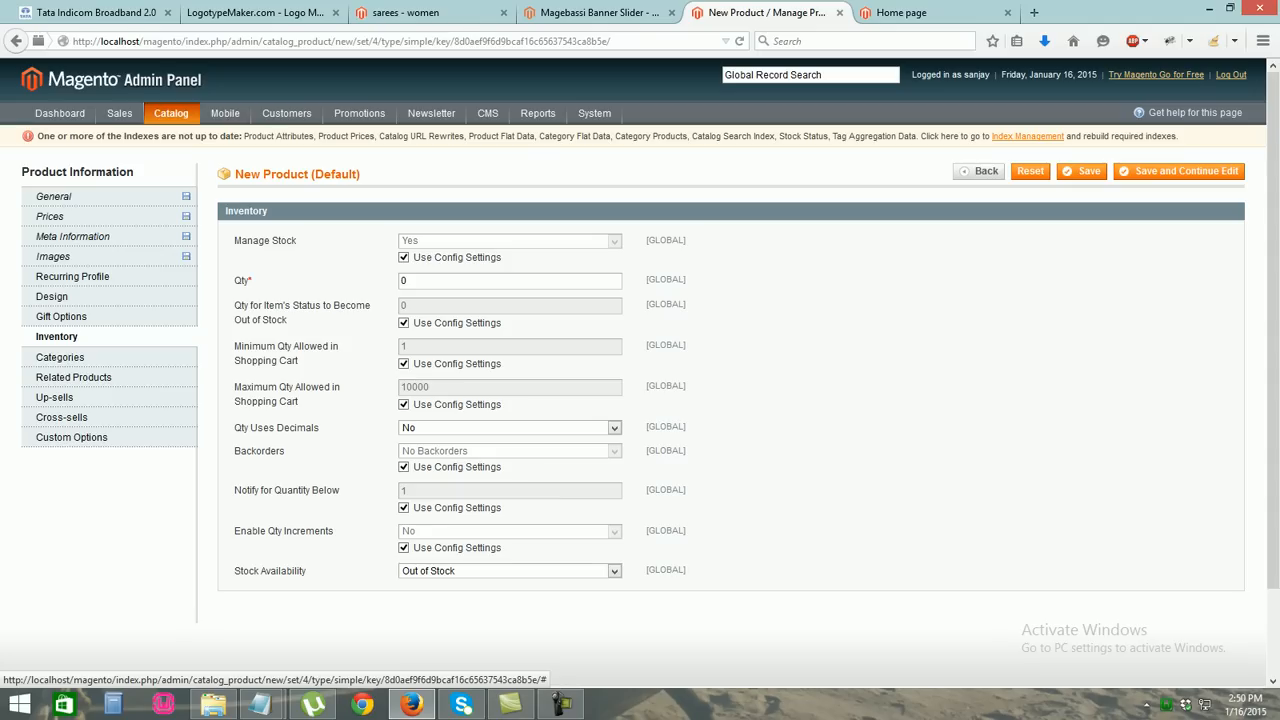
double_click(404, 281)
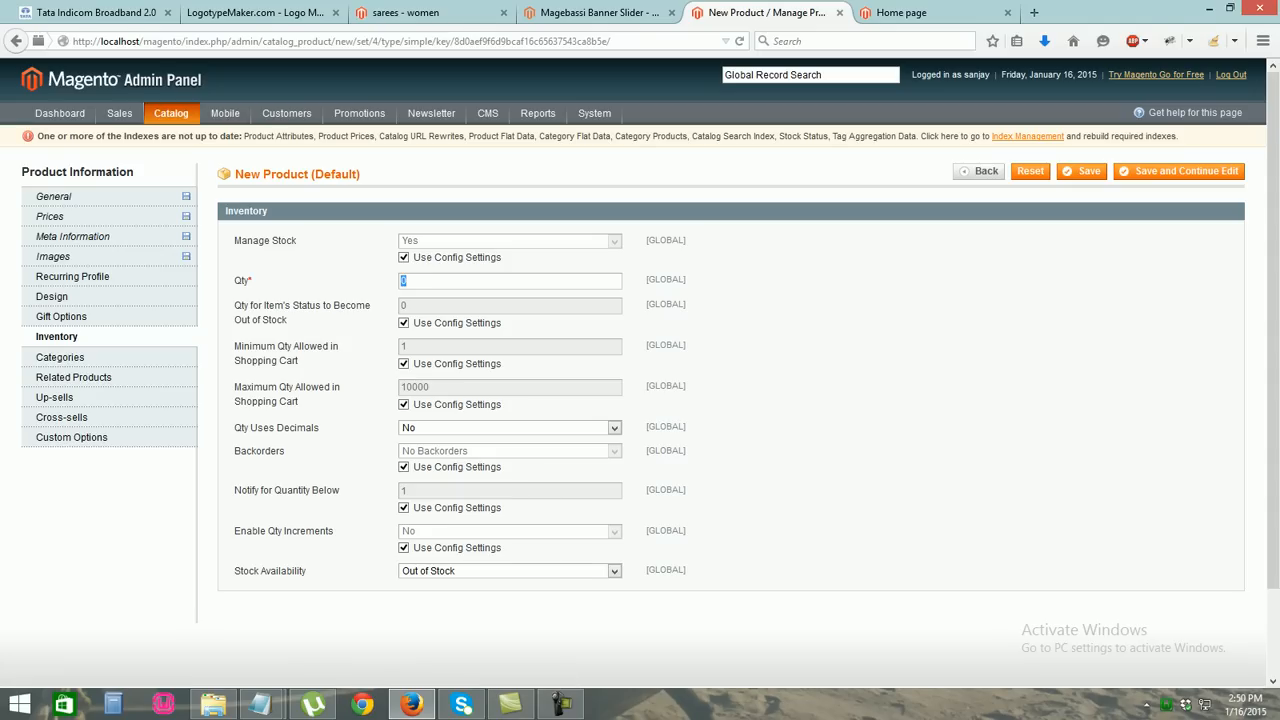
key(BackSpace)
text(100)
double_click(417, 357)
scroll(509, 570, down, 2)
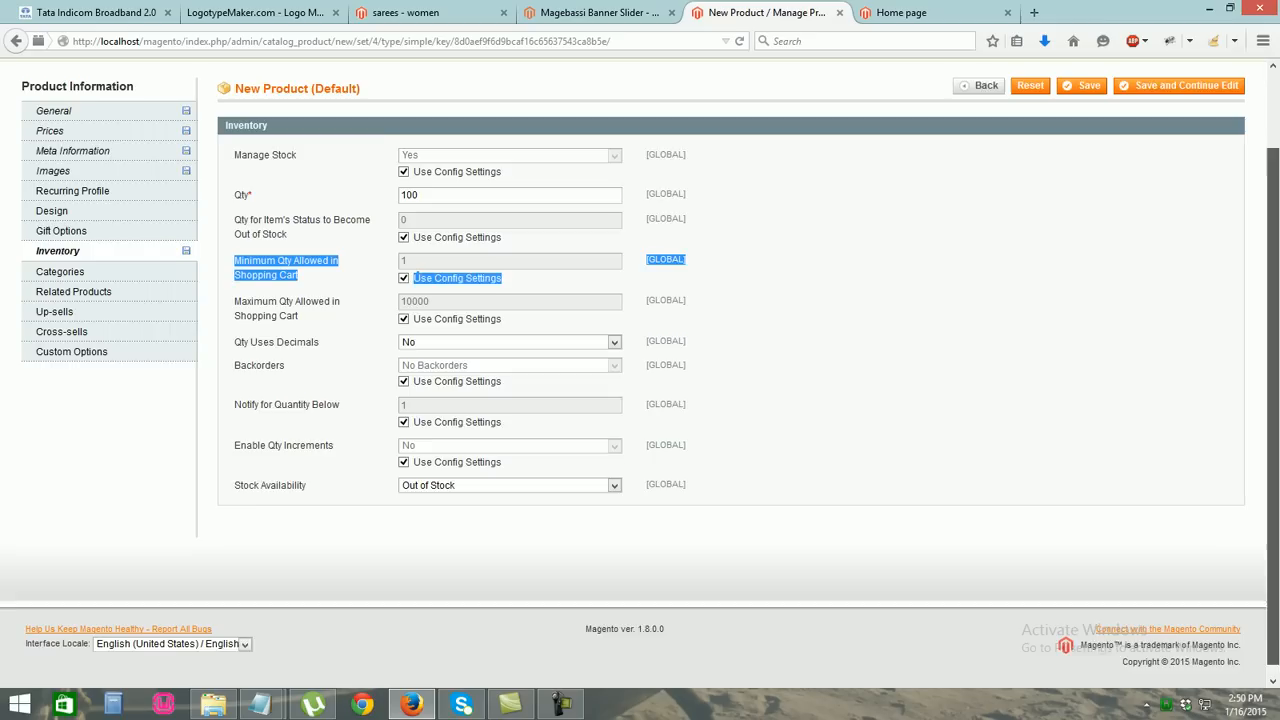
click(509, 570)
click(418, 491)
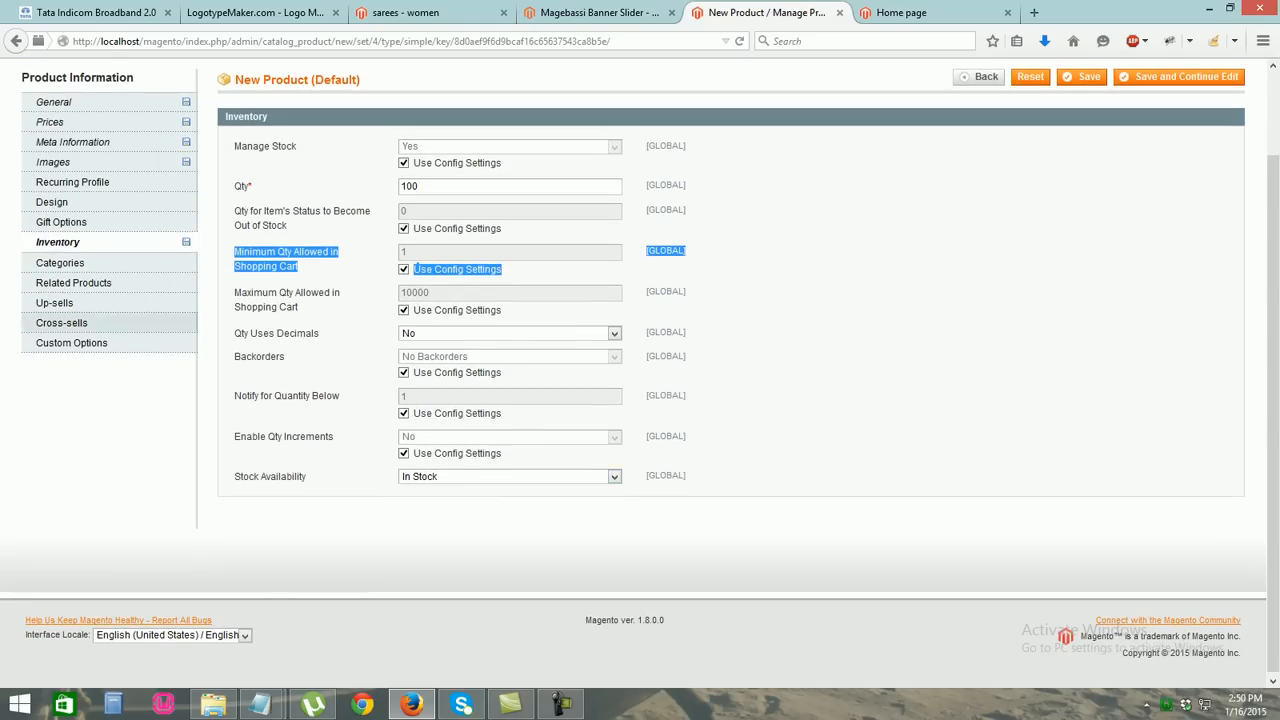
click(62, 263)
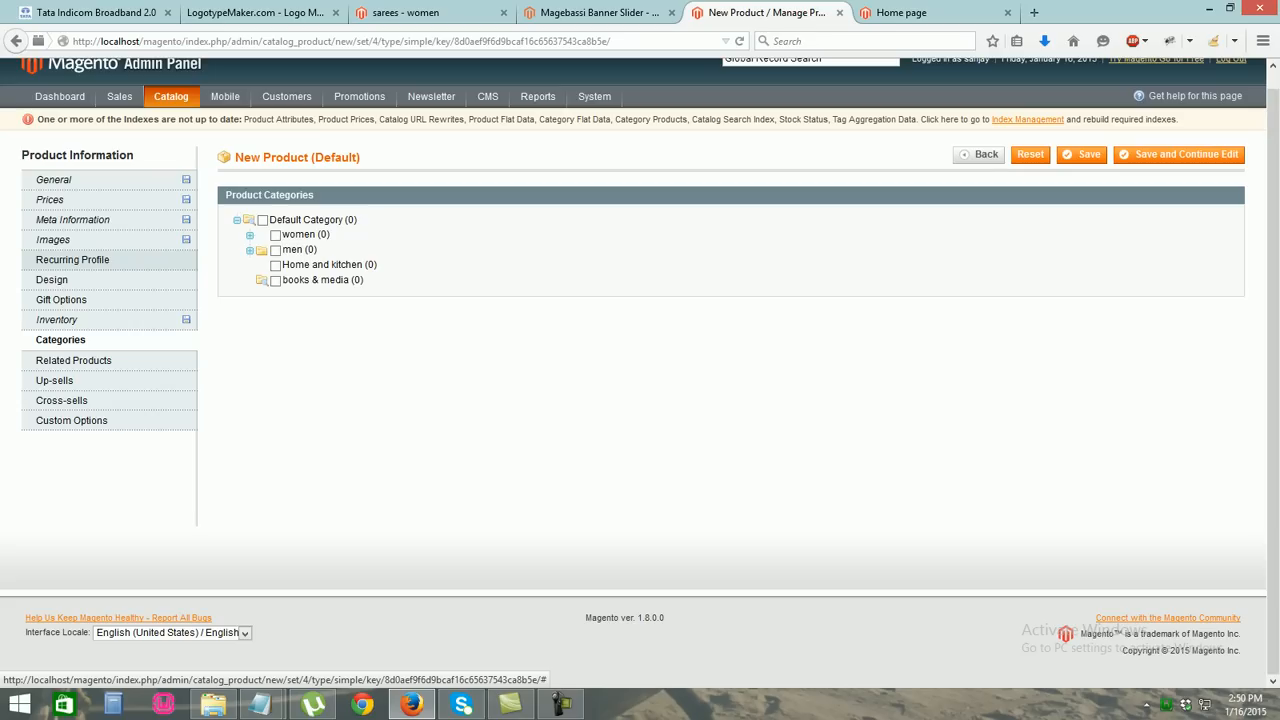
Tick the women category and its sarees subcategory in the Product Categories tree
click(275, 234)
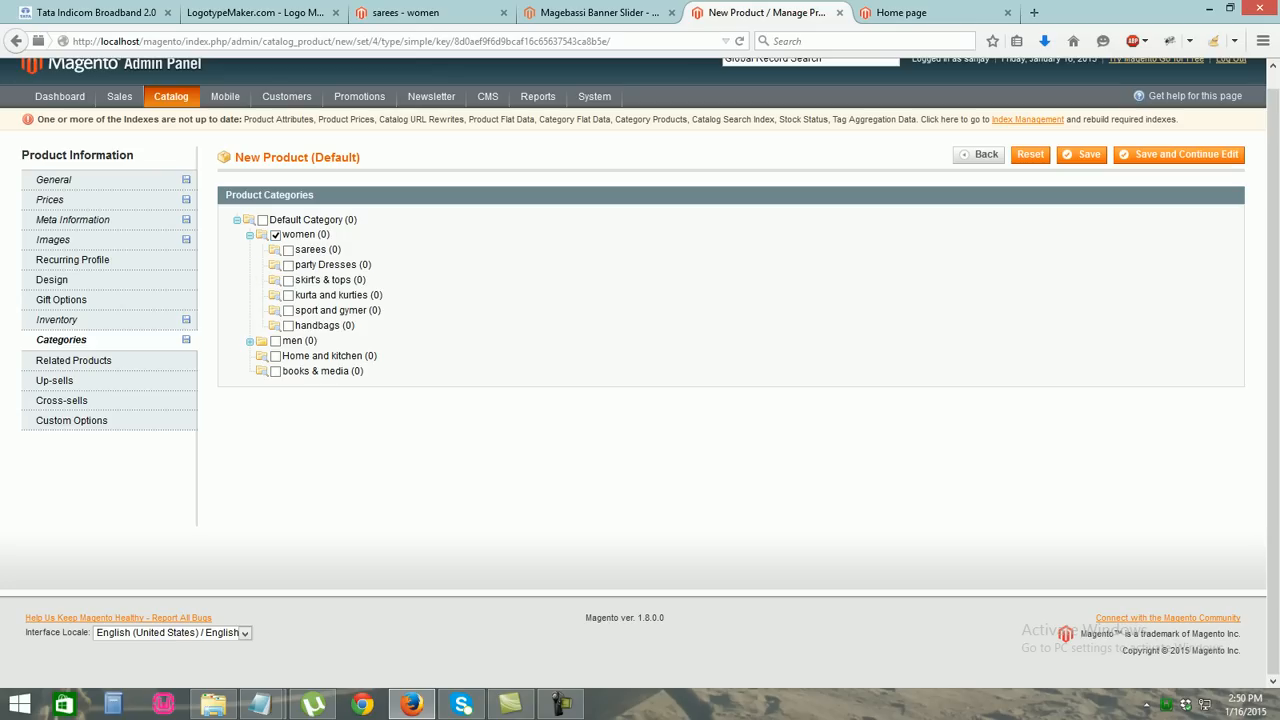
click(1082, 154)
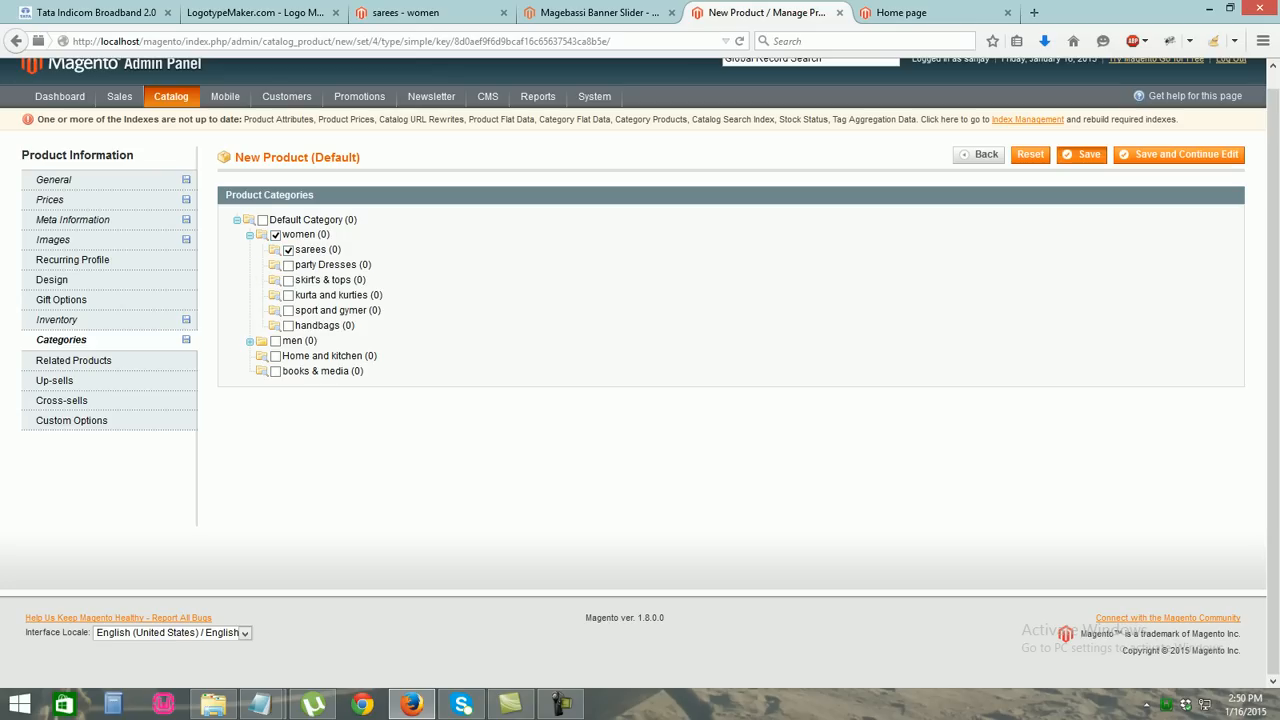
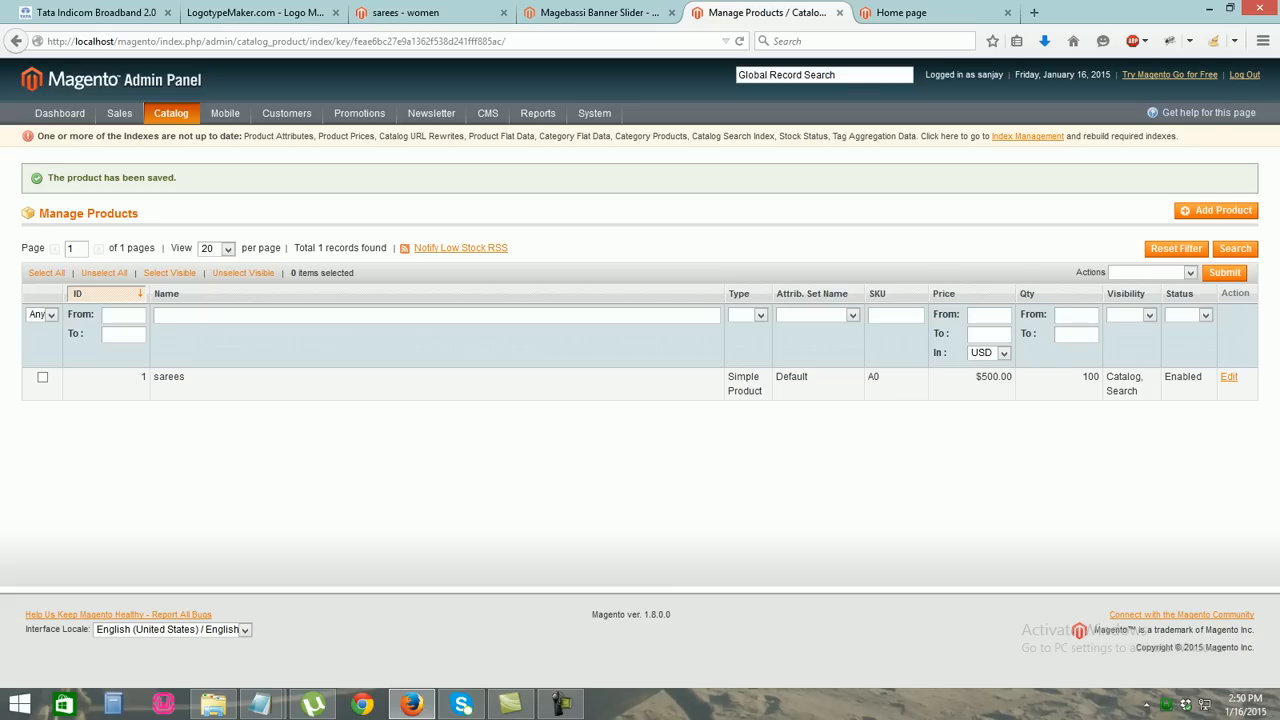
Begin a new Simple Product using the Default attribute set
click(1216, 210)
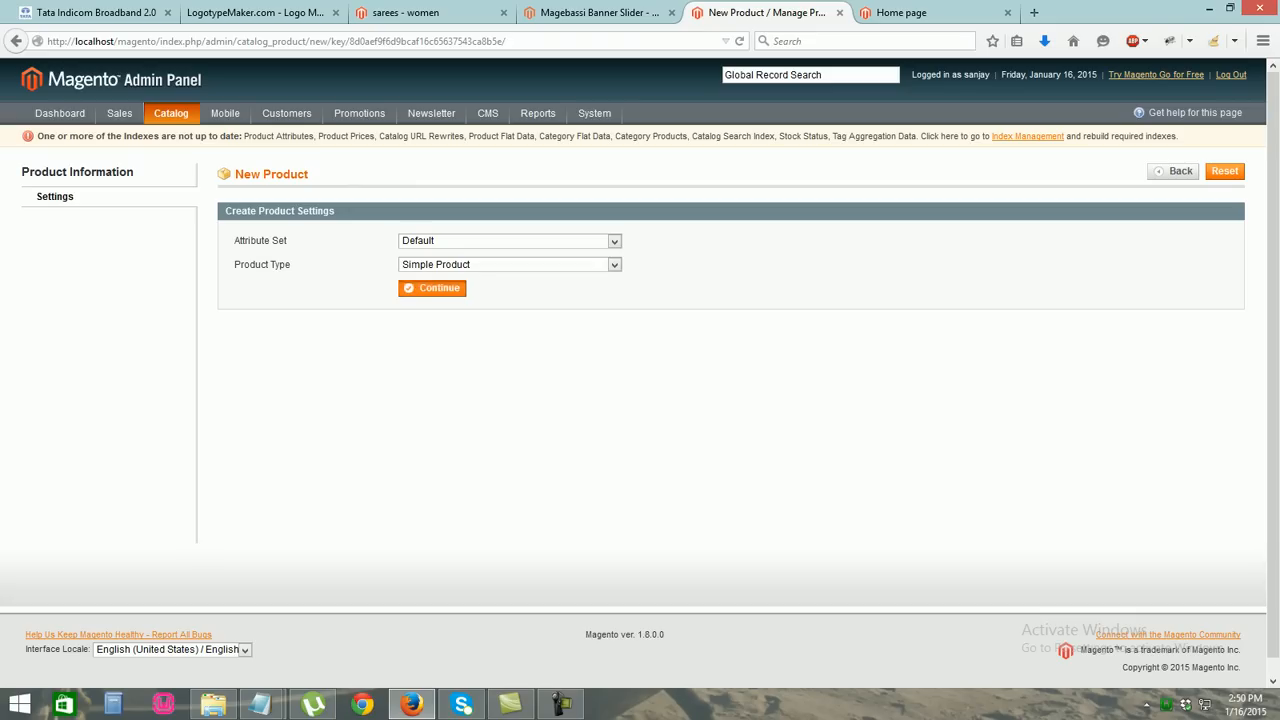
click(432, 288)
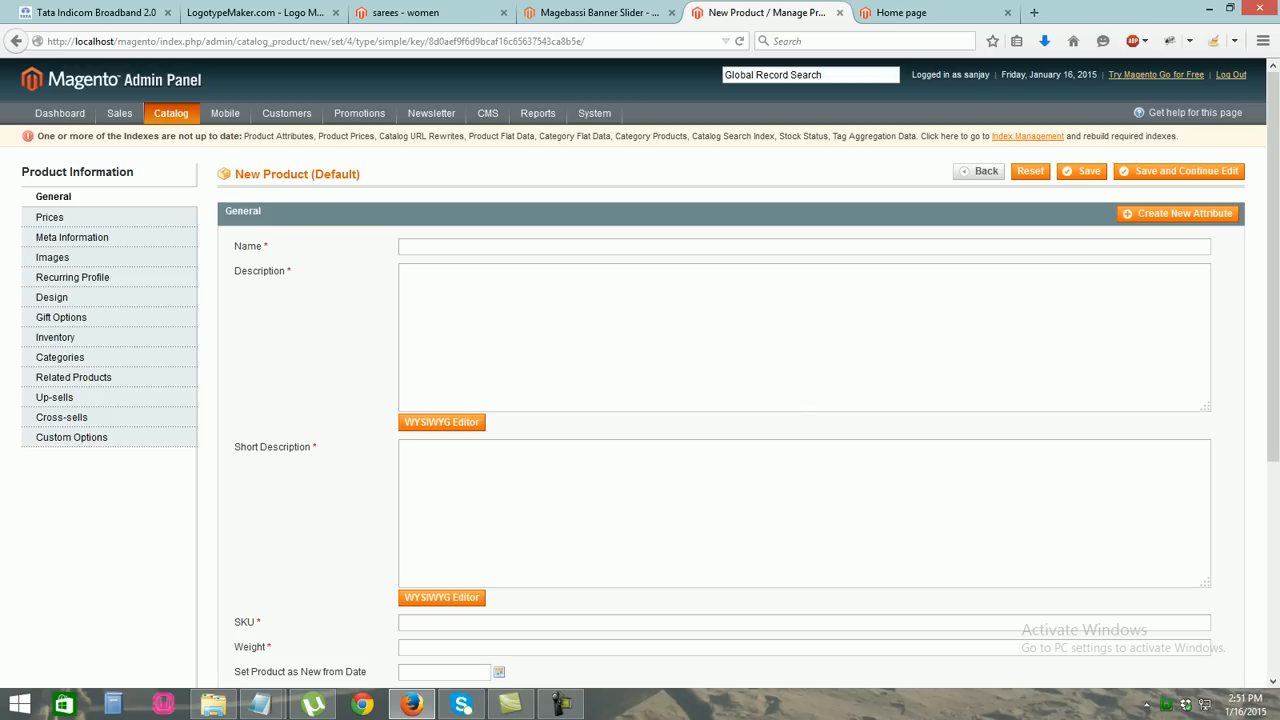
Name the product sareess and enter a 'latest model type' description, copied into Short Description
text(saress)
text(e)
key(Tab)
text(thisi s)
key(BackSpace)
key(BackSpace)
key(BackSpace)
text(is seco)
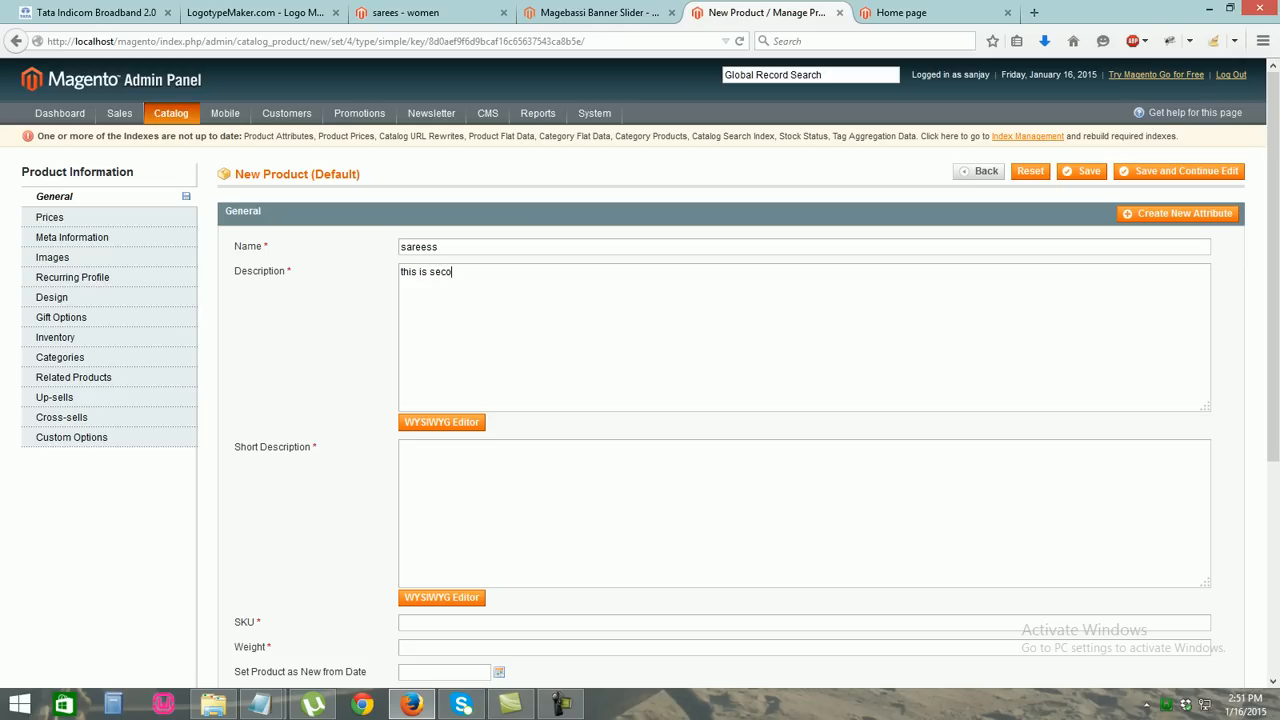
text(nd model type)
drag(465, 272, 429, 272)
text(latest)
key(ctrl+a)
key(ctrl+c)
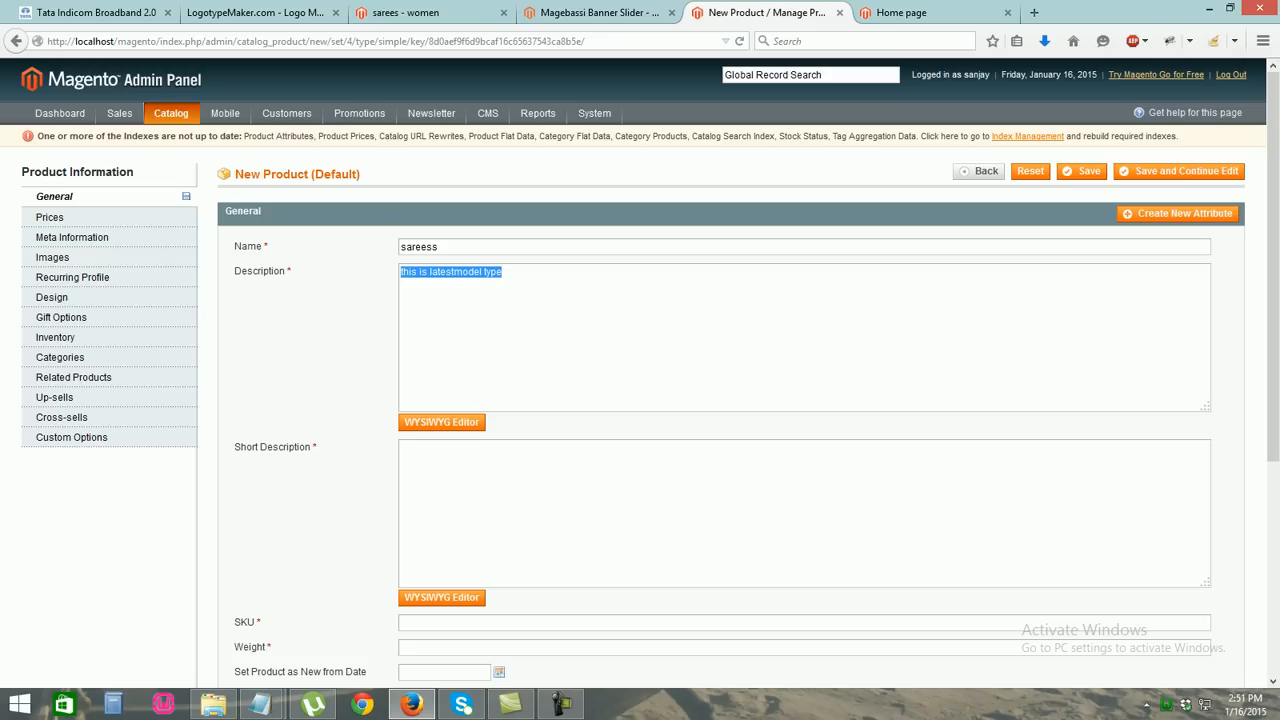
click(402, 447)
key(ctrl+v)
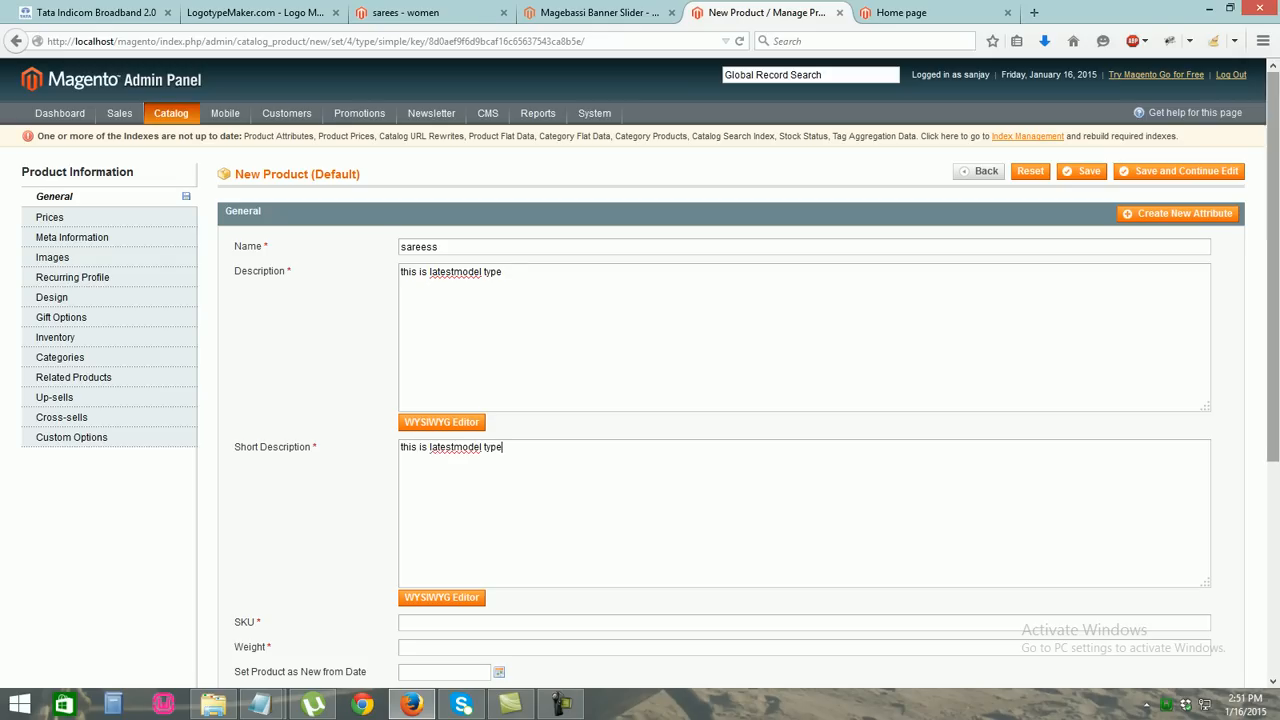
Enter SKU as1 and weight 100
drag(1272, 265, 1272, 433)
click(402, 368)
text(4)
key(BackSpace)
text(as)
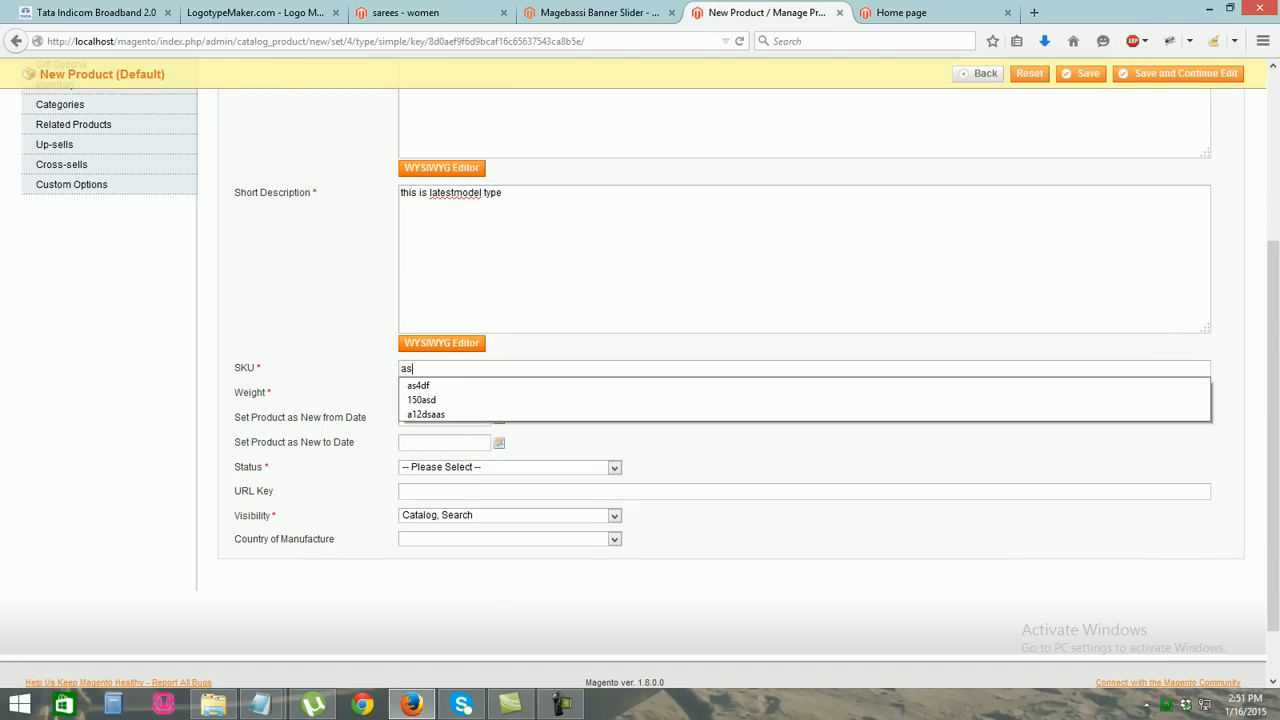
text(1)
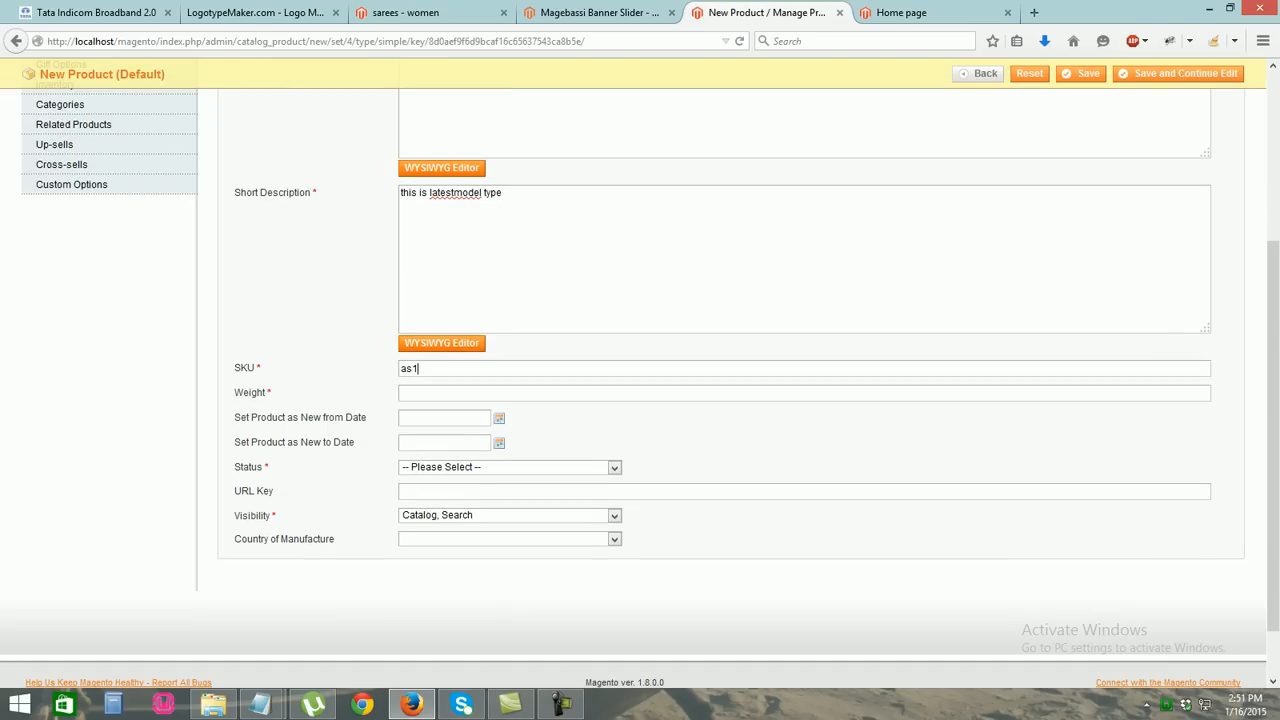
double_click(640, 443)
click(640, 393)
text(100)
Keep visibility as Catalog, Search and set the product status to Enabled
click(614, 516)
click(614, 516)
click(614, 539)
click(614, 539)
click(614, 515)
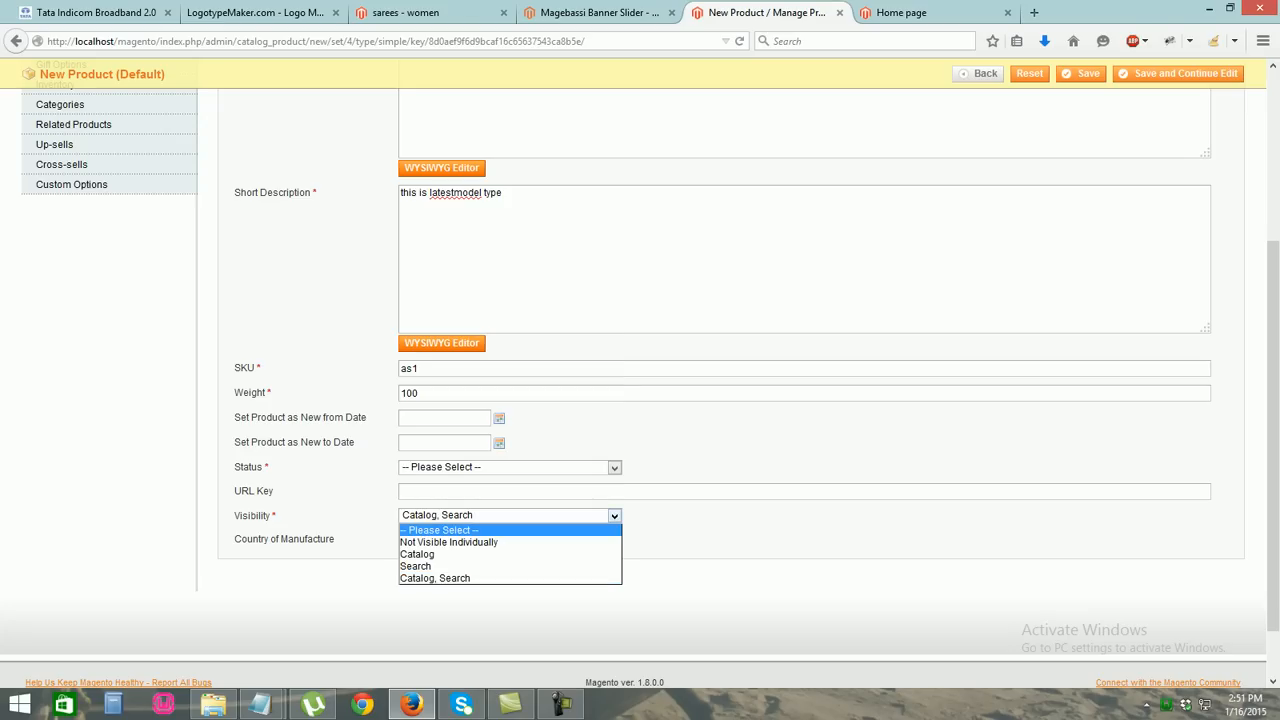
click(614, 515)
click(614, 468)
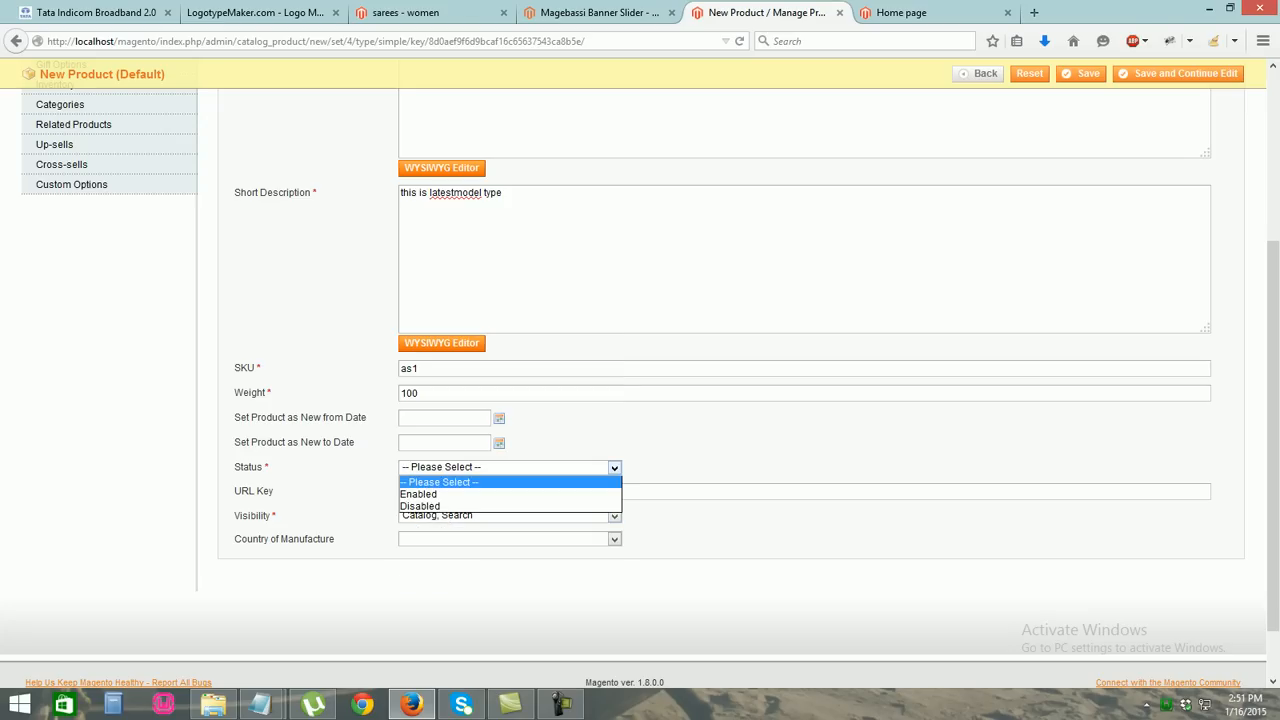
click(580, 494)
scroll(1272, 430, up, 5)
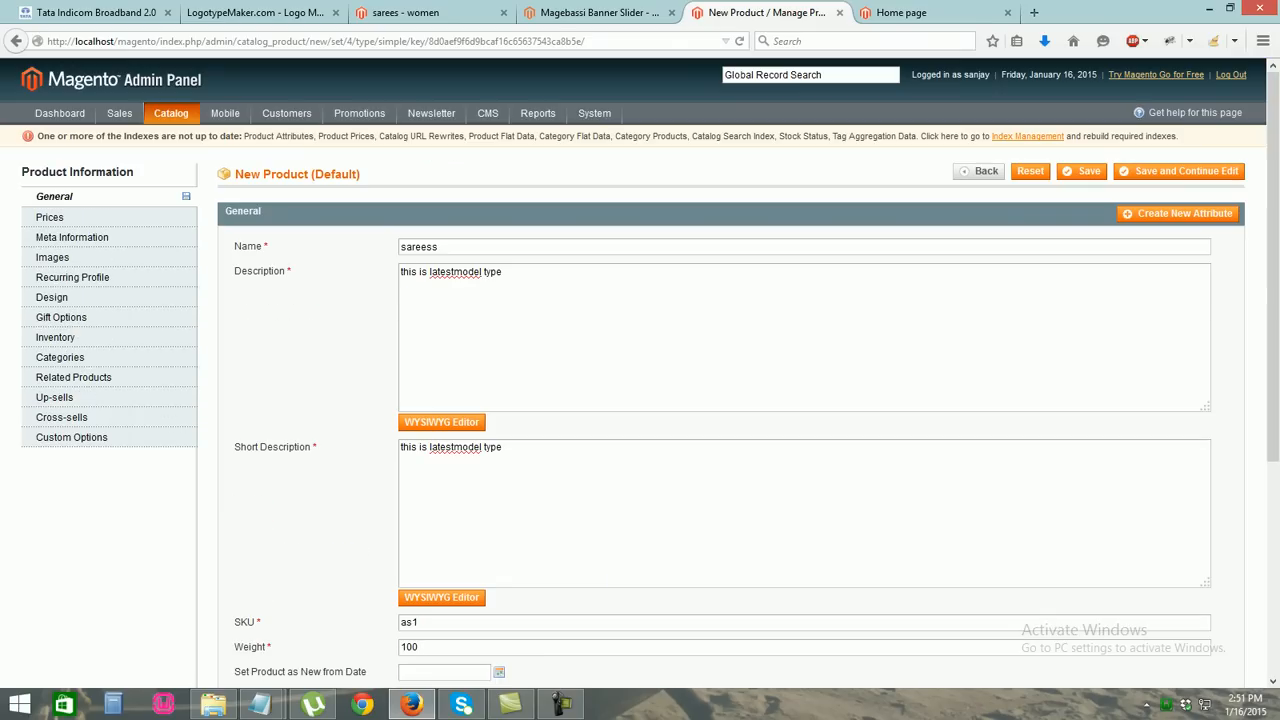
click(50, 216)
click(440, 247)
Set price 400 and special price 250 from 01/19/2015, with tax class None
text(400)
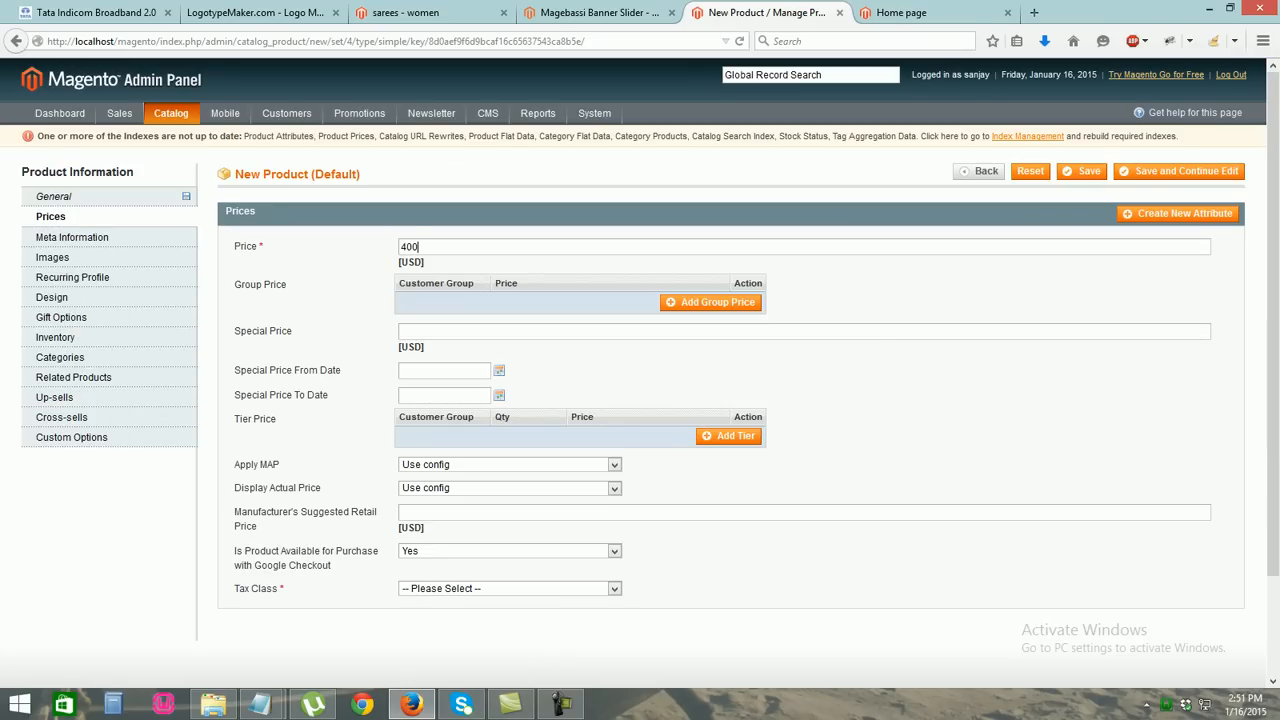
click(499, 370)
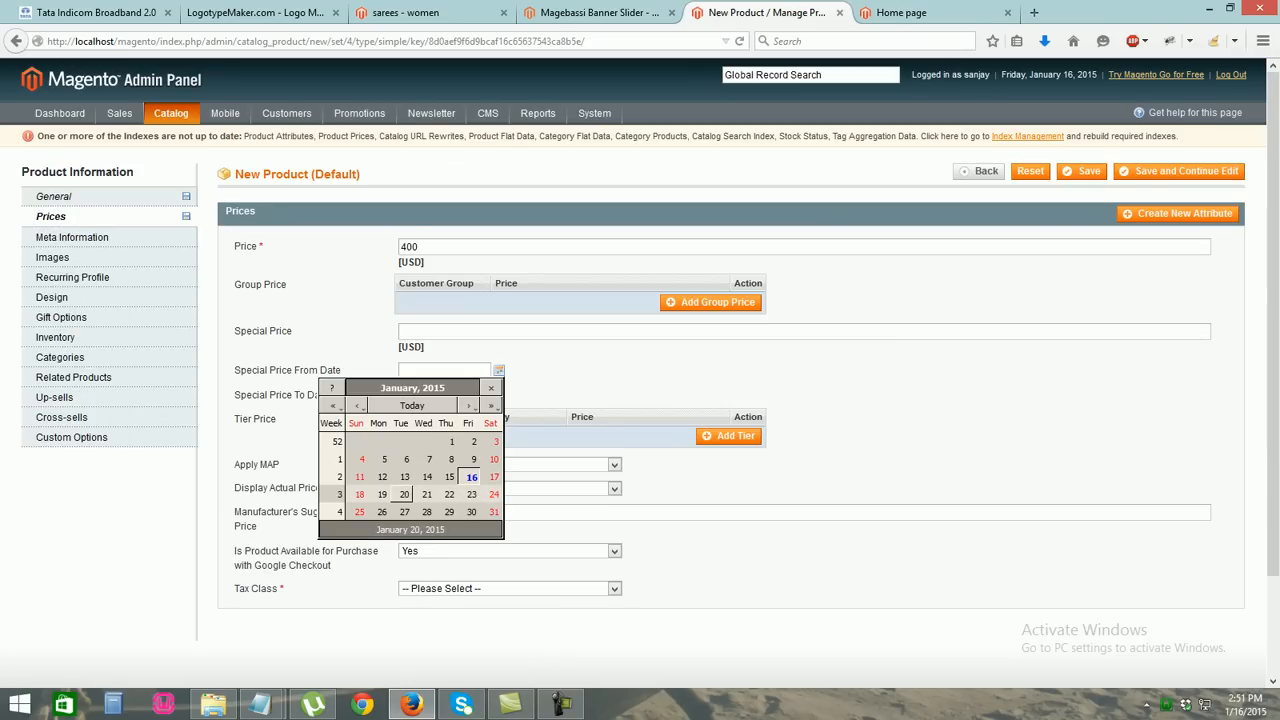
click(382, 494)
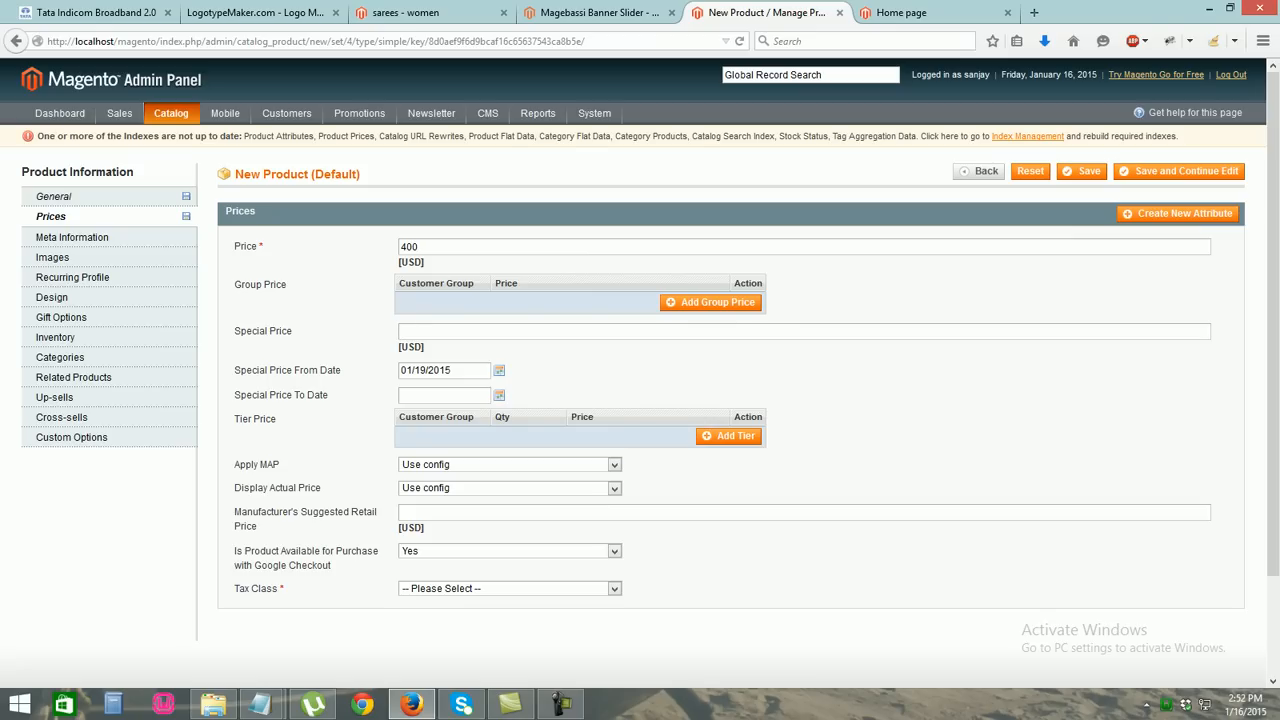
text(250)
scroll(640, 372, down, 1)
scroll(640, 372, down, 1)
click(510, 474)
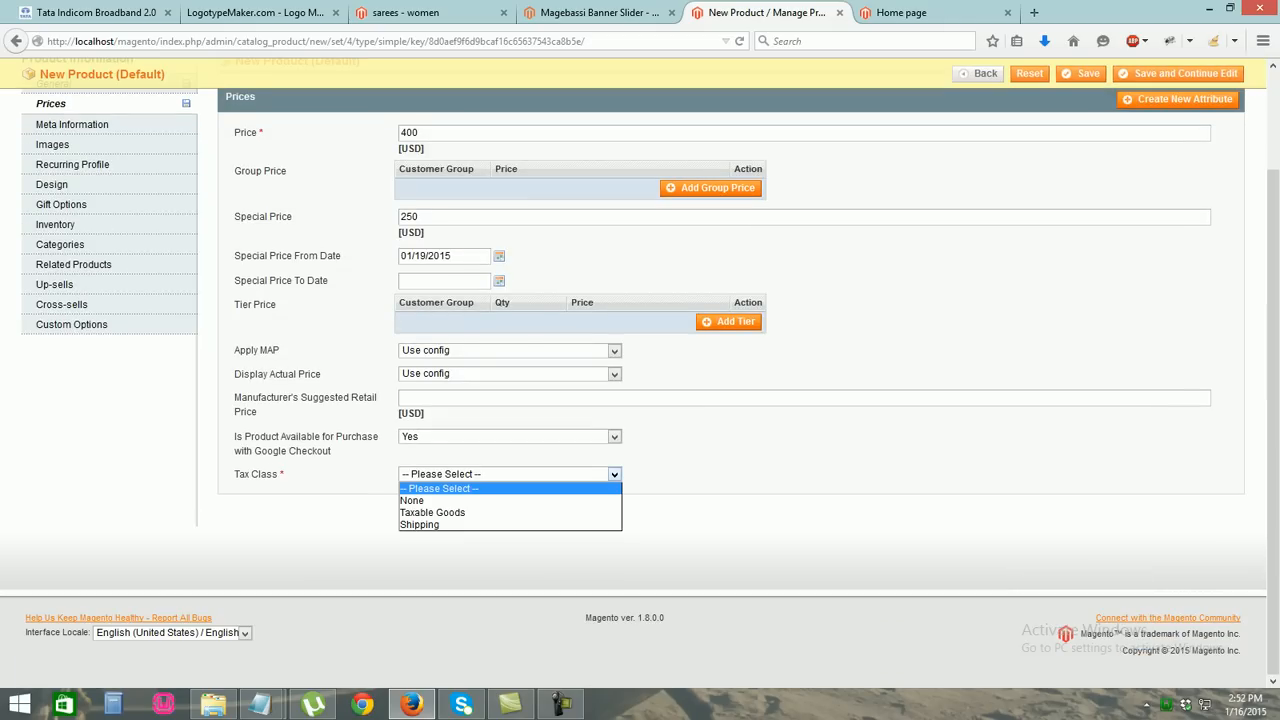
click(450, 499)
Fill the meta title 'sarees', keywords 'saress' and description 'sarees'
drag(1273, 430, 1273, 330)
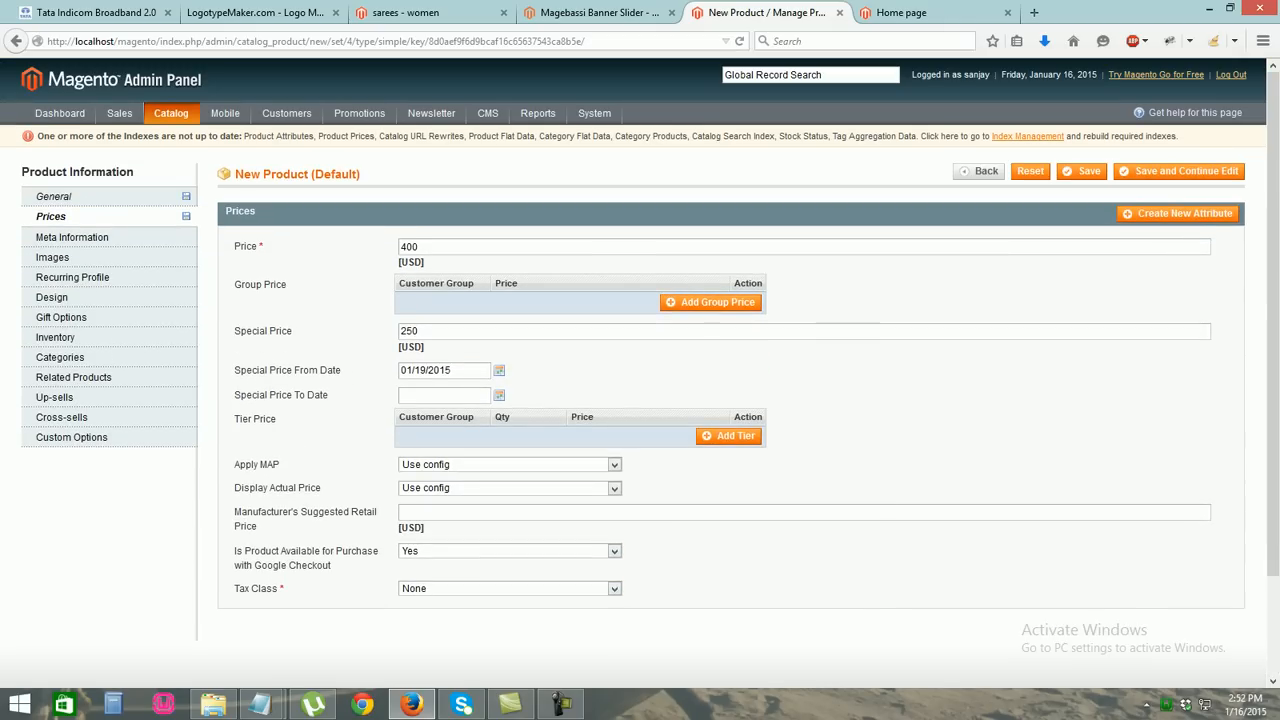
click(74, 237)
click(450, 247)
text(sarees)
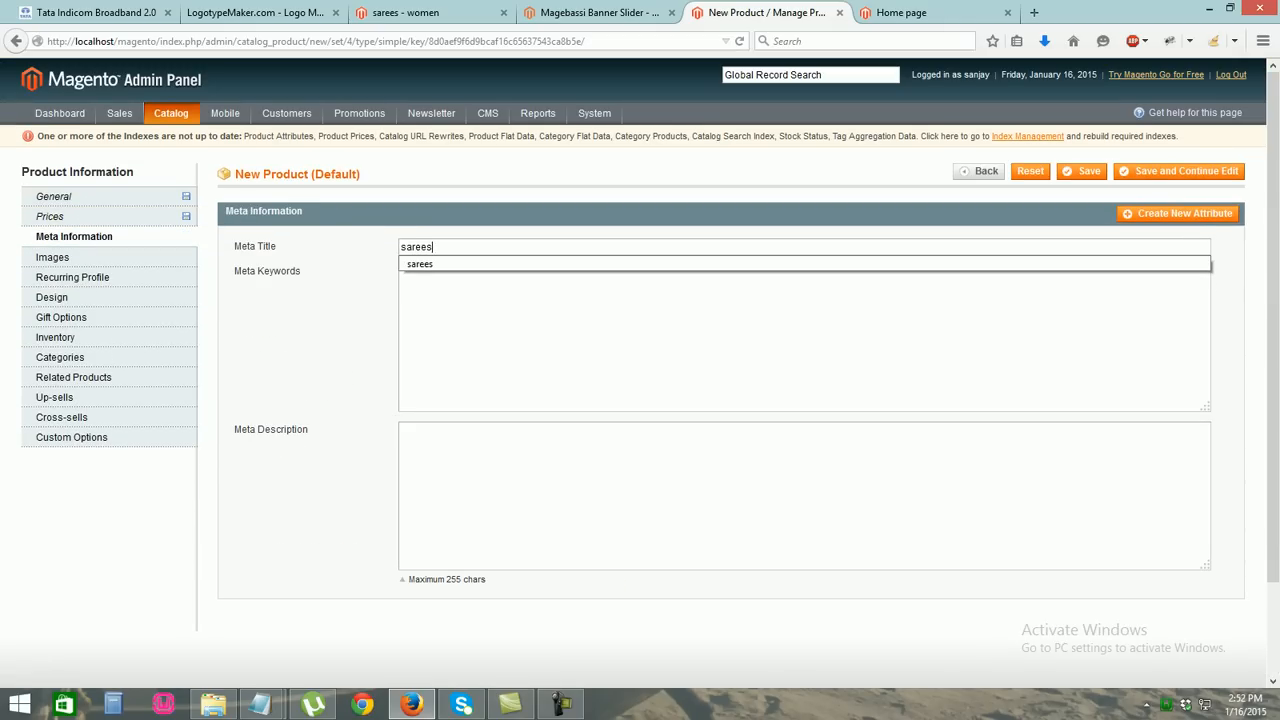
key(Down)
key(Tab)
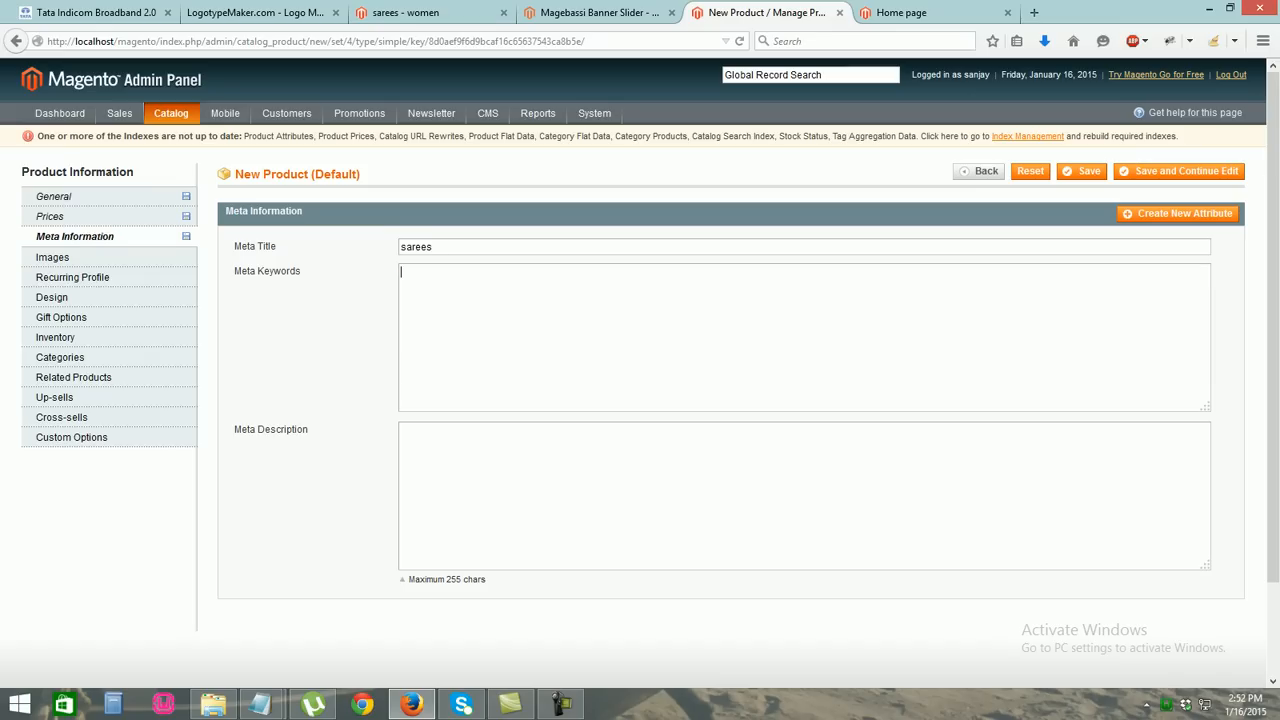
text(saress)
key(Tab)
text(sarees)
Upload butterfly_saree-small1.jpg as a product image and label it latest1
click(52, 257)
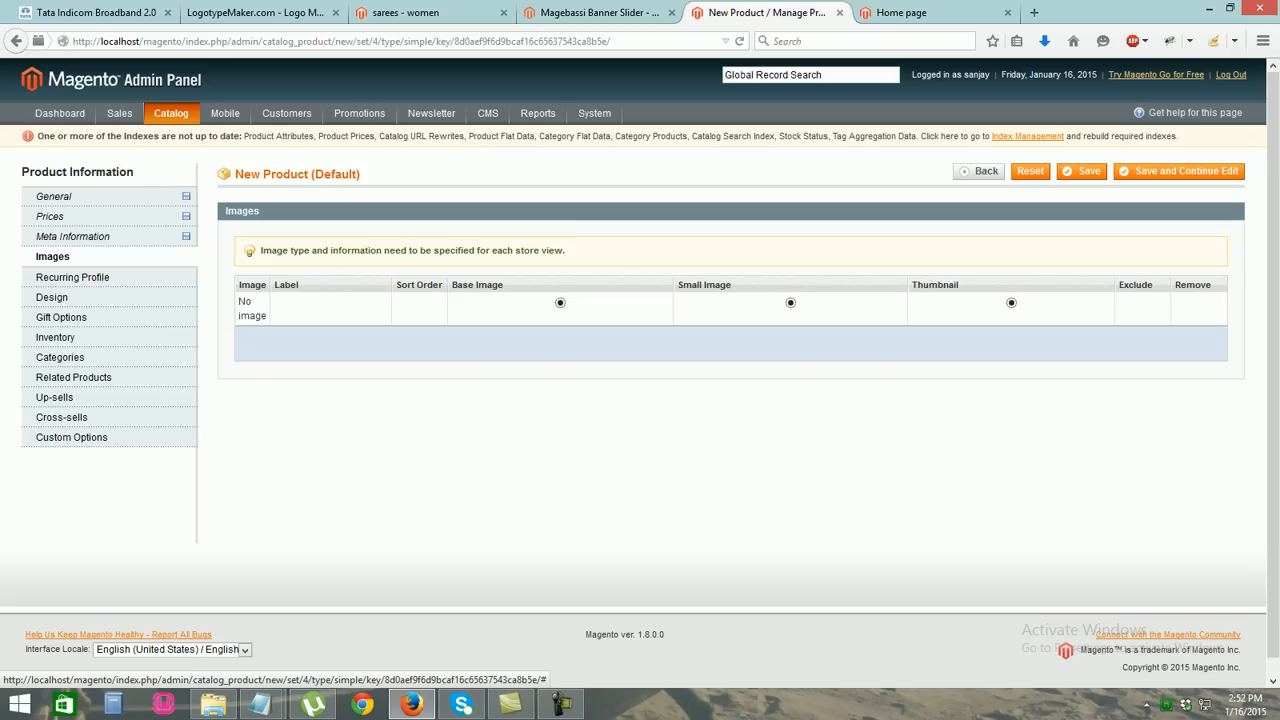
click(1080, 340)
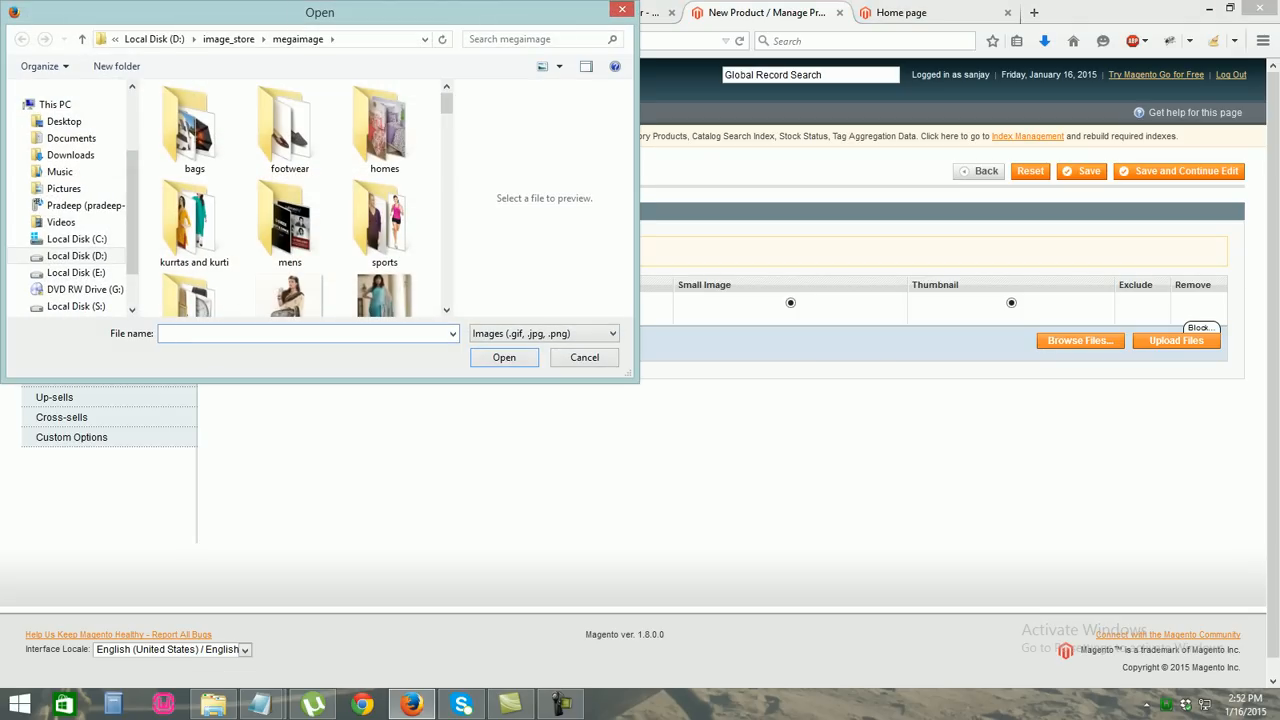
scroll(290, 195, down, 3)
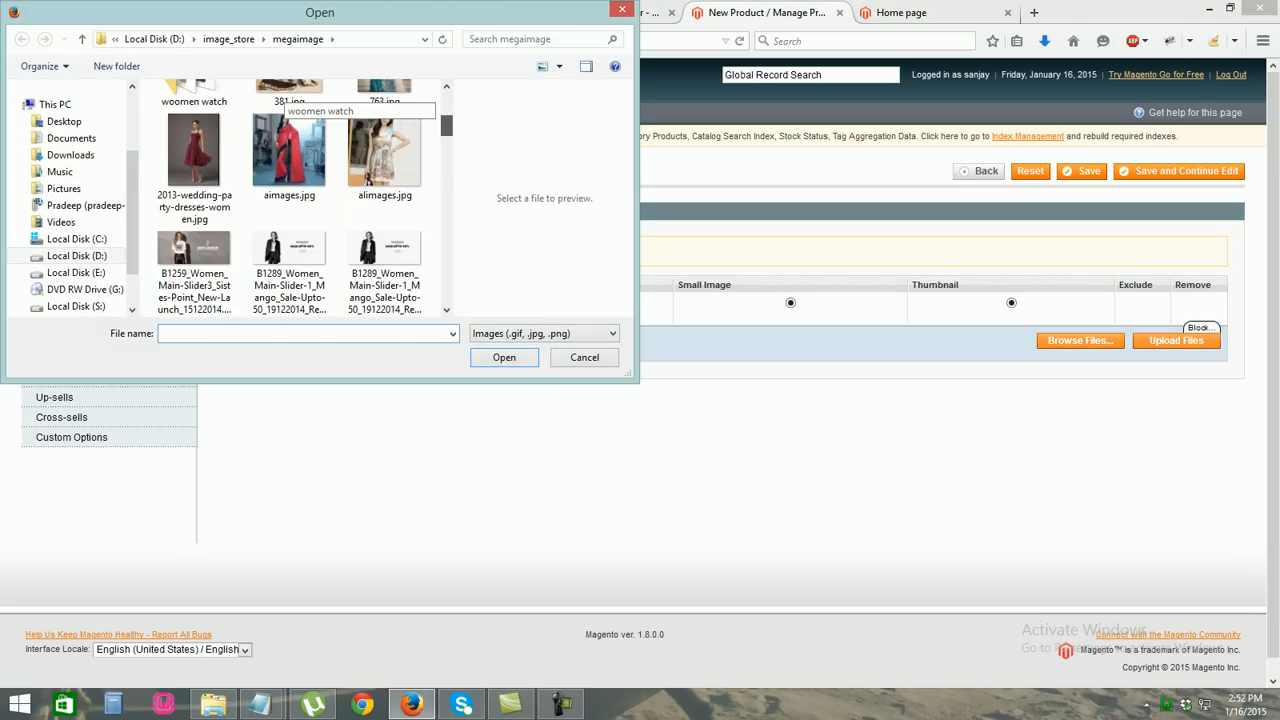
scroll(290, 195, down, 5)
double_click(384, 215)
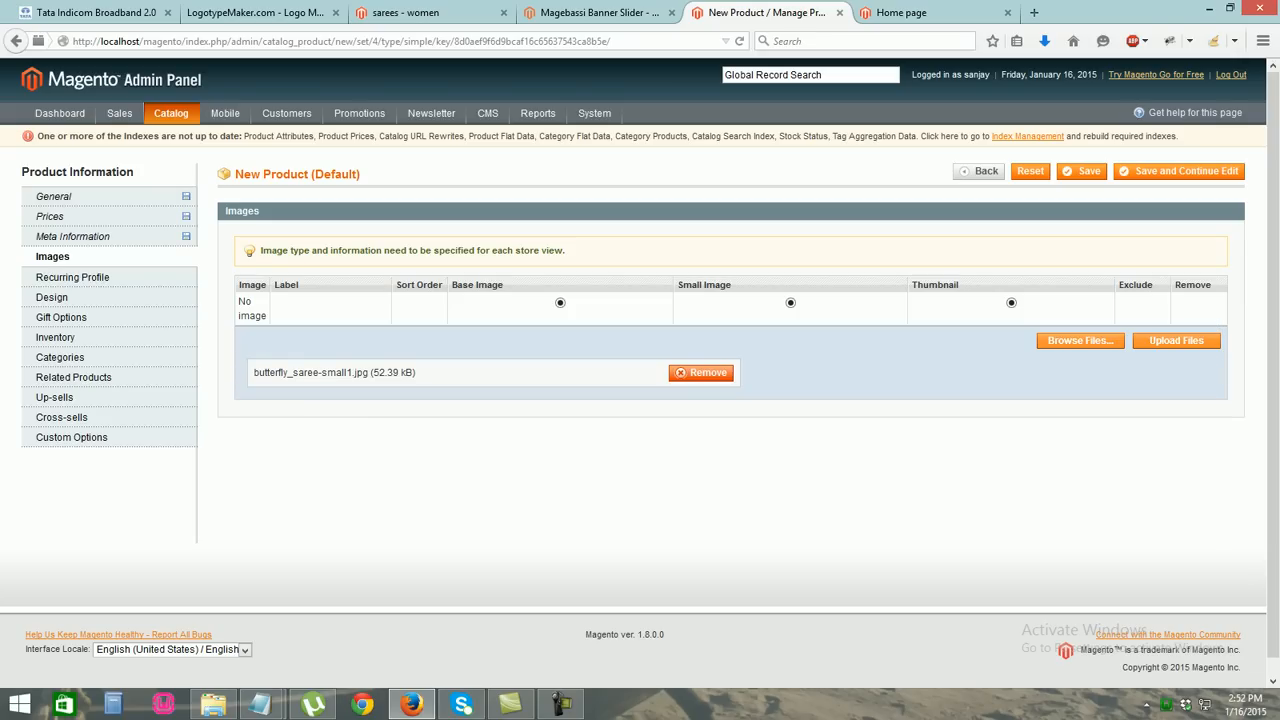
click(1176, 340)
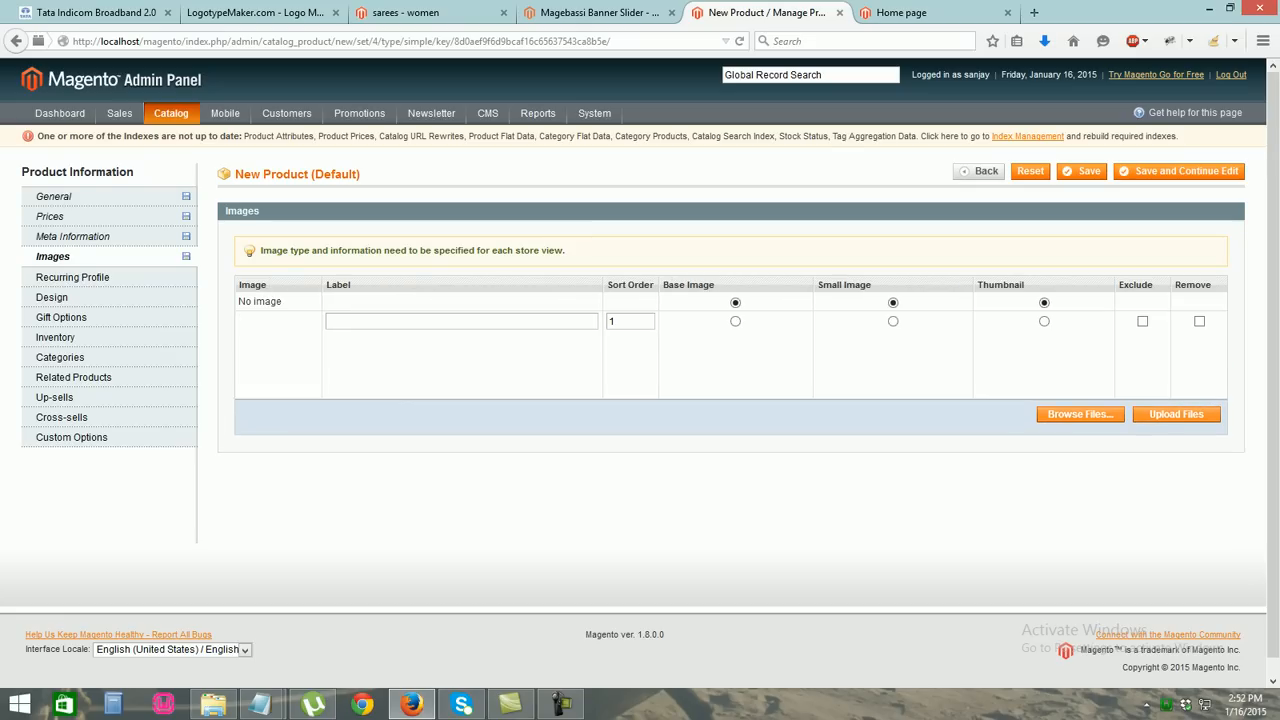
text(latest1)
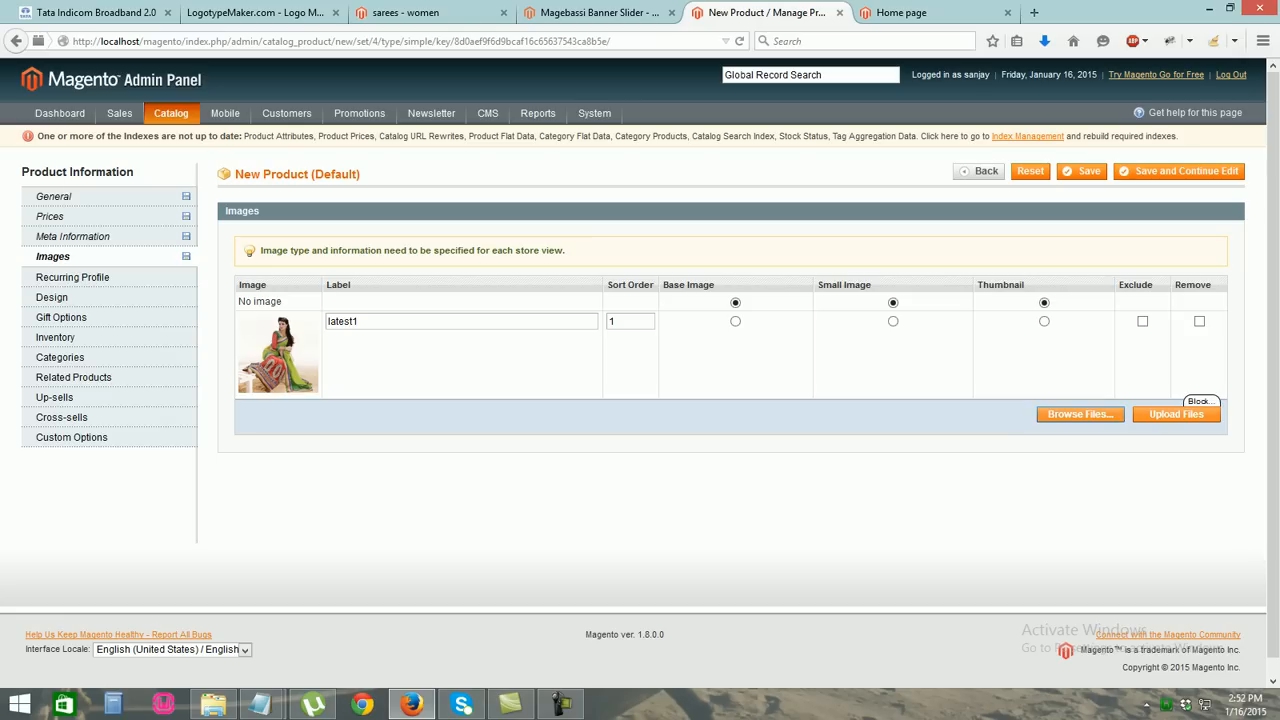
Upload 763.jpg labelled latest2, make latest1 the base and small image, then view the storefront
click(1080, 414)
double_click(384, 296)
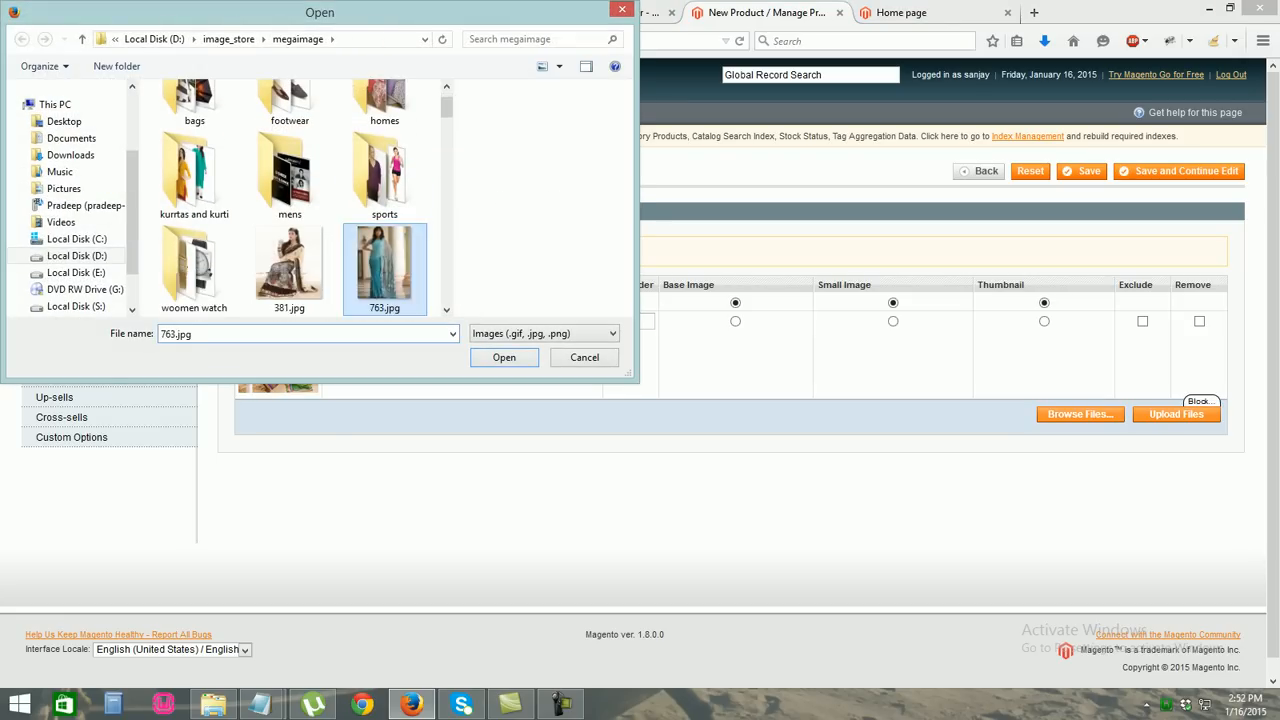
click(1176, 414)
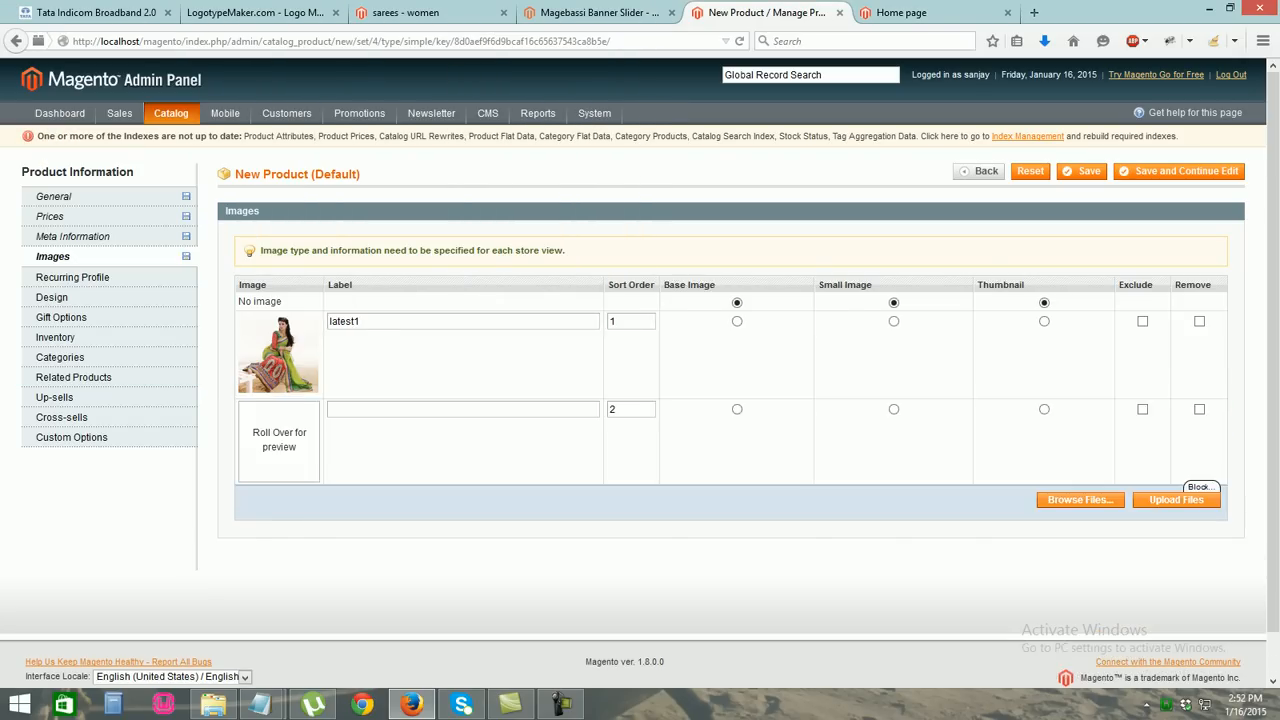
click(894, 321)
click(737, 321)
mouse_move(279, 440)
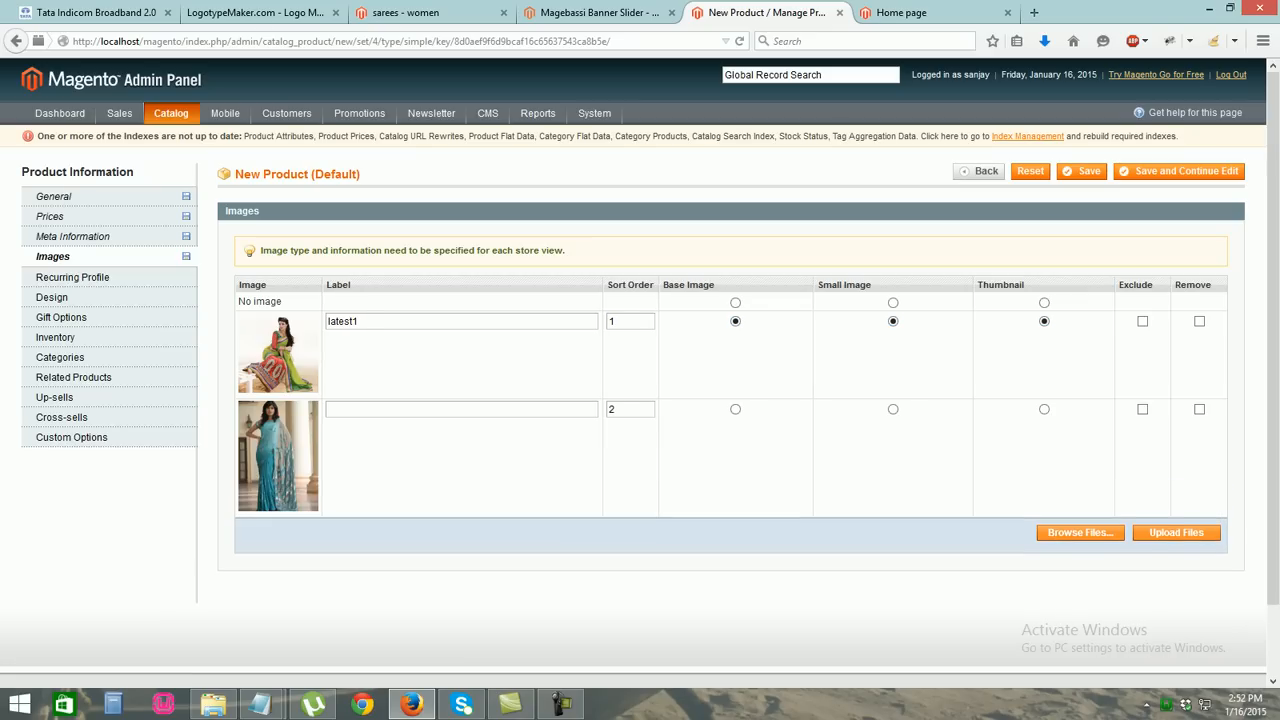
click(440, 409)
text(latest2)
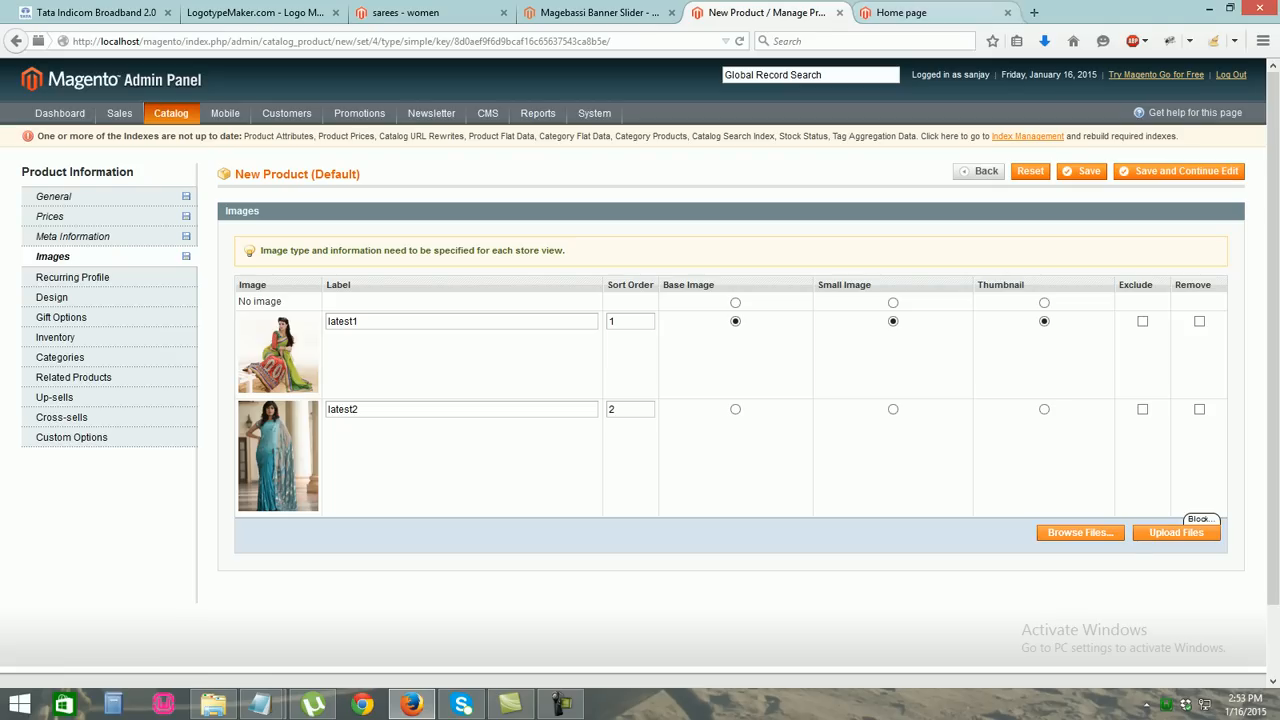
click(900, 12)
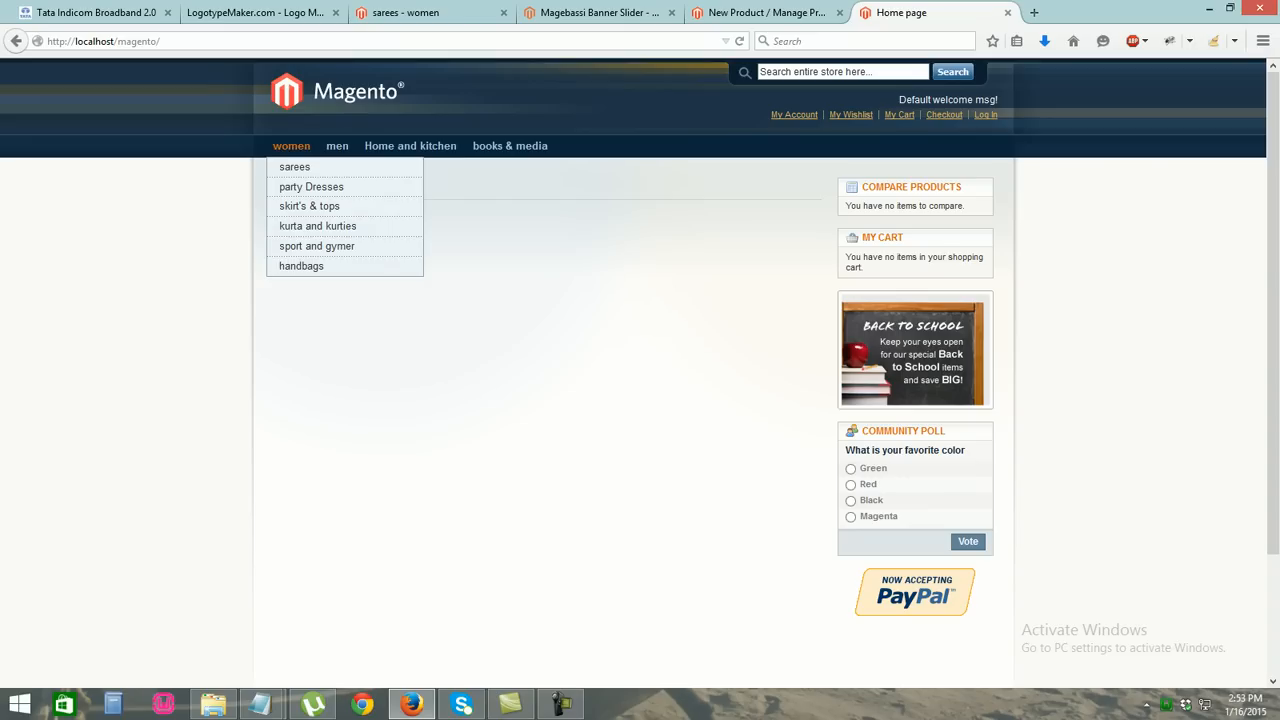
Check the storefront sarees category and product page images, then return to the admin Images panel
click(294, 166)
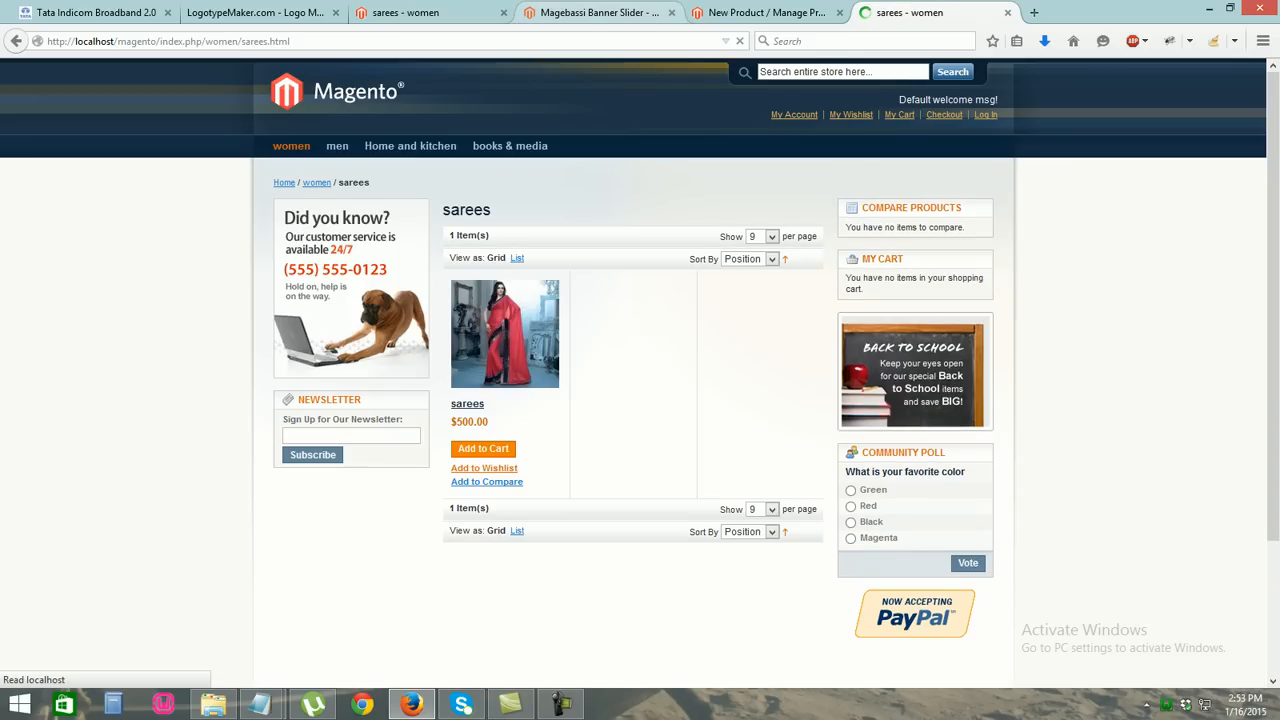
click(505, 334)
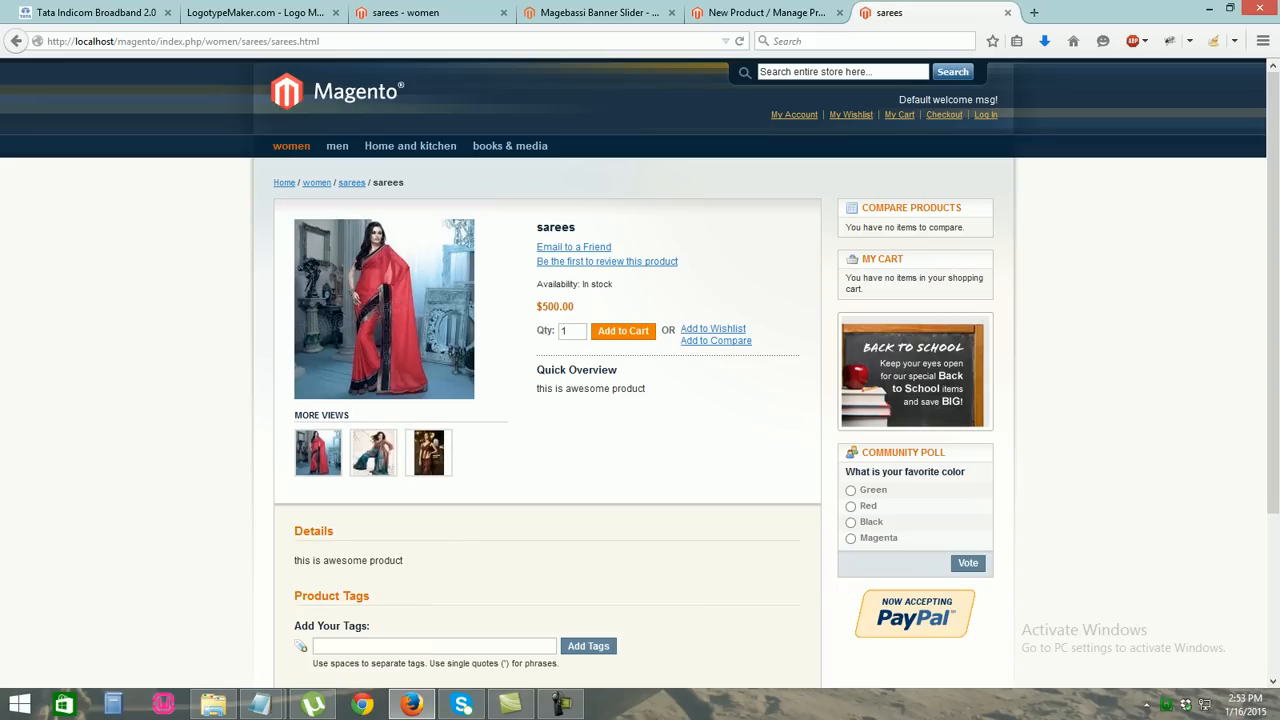
click(373, 453)
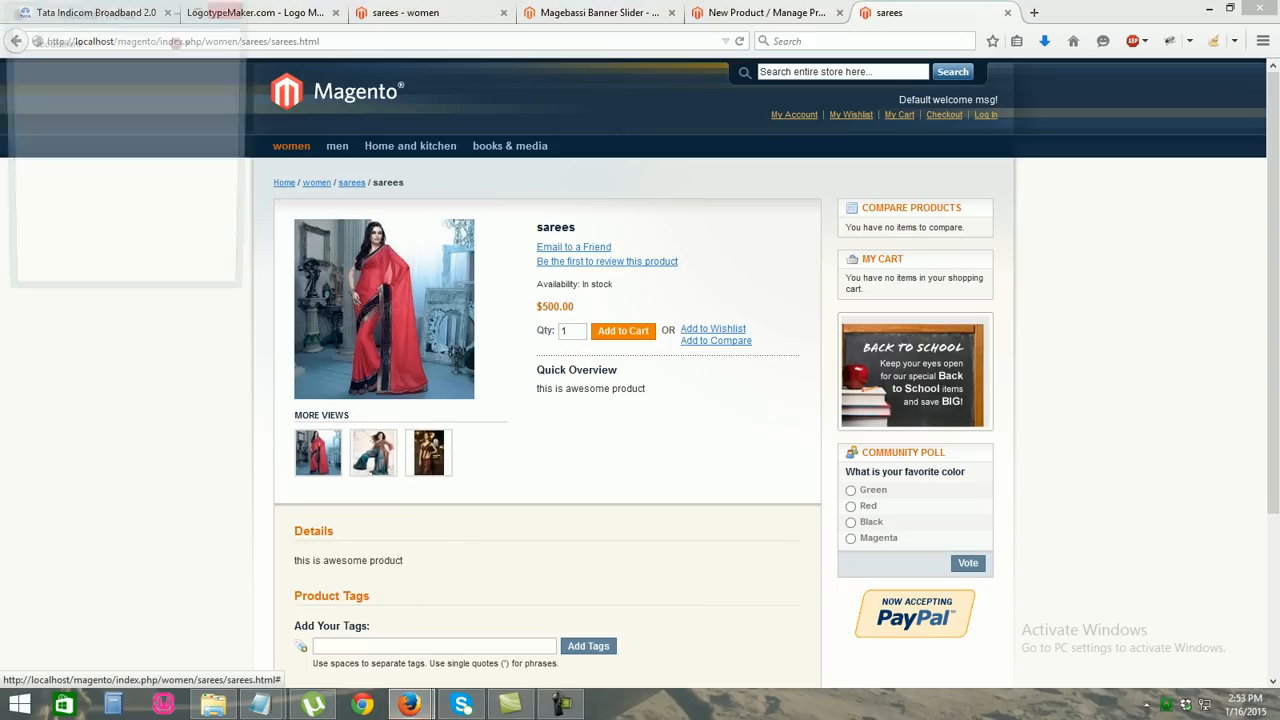
click(229, 9)
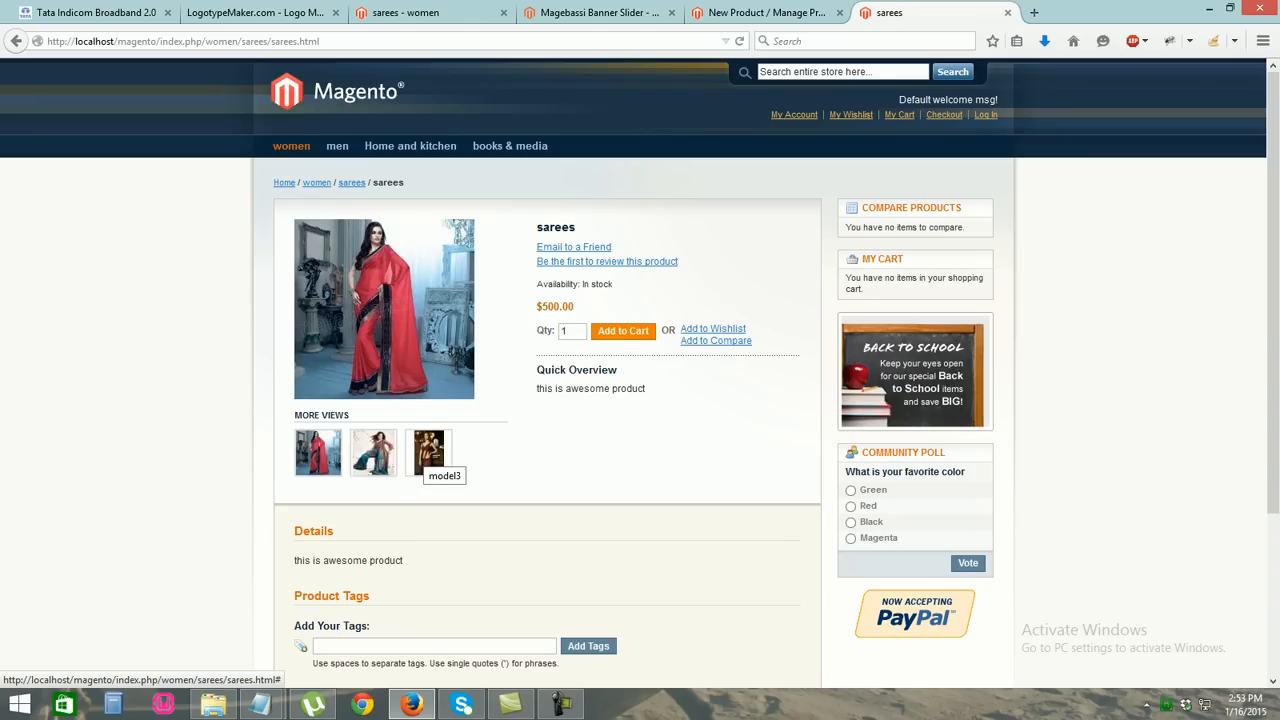
scroll(428, 452, down, 3)
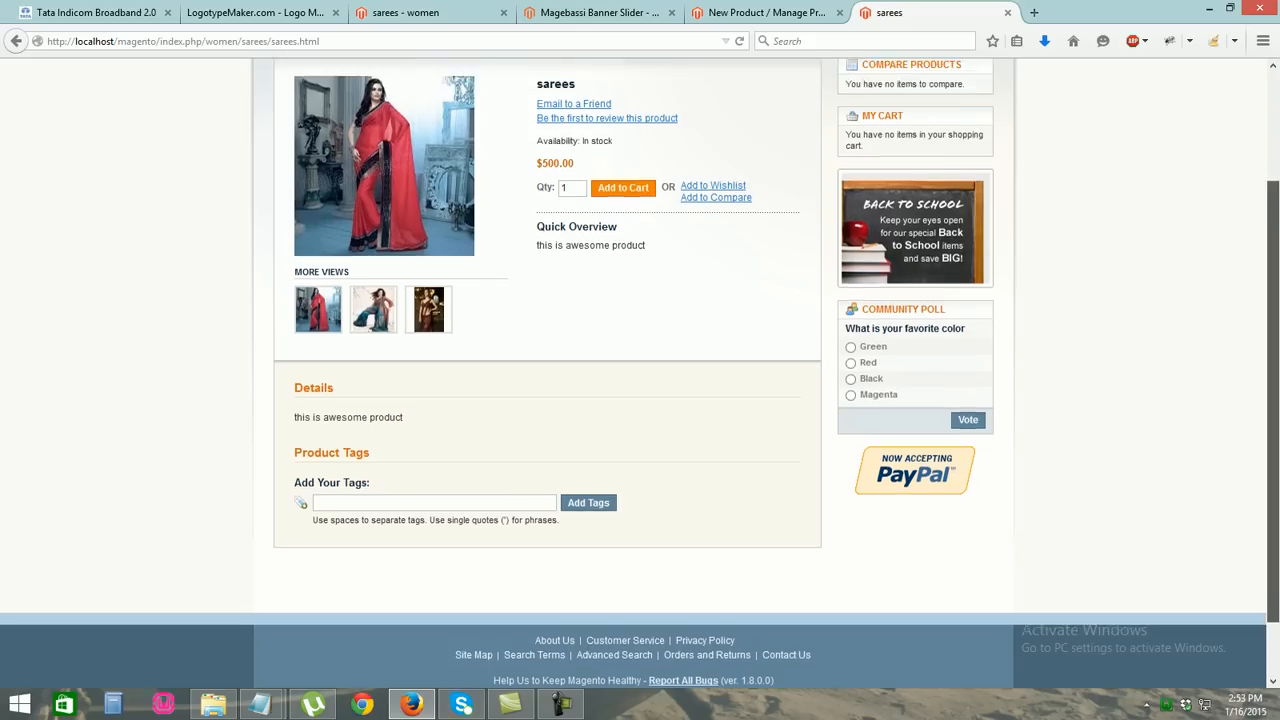
scroll(640, 370, up, 3)
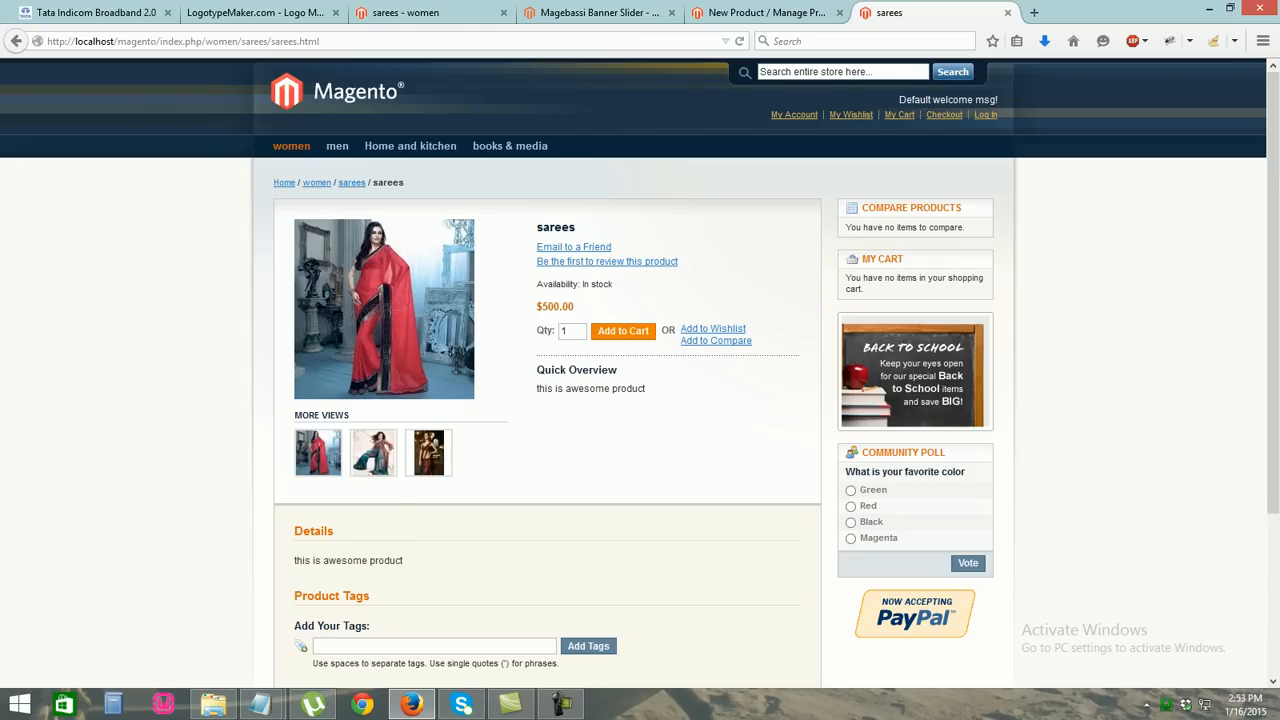
click(765, 12)
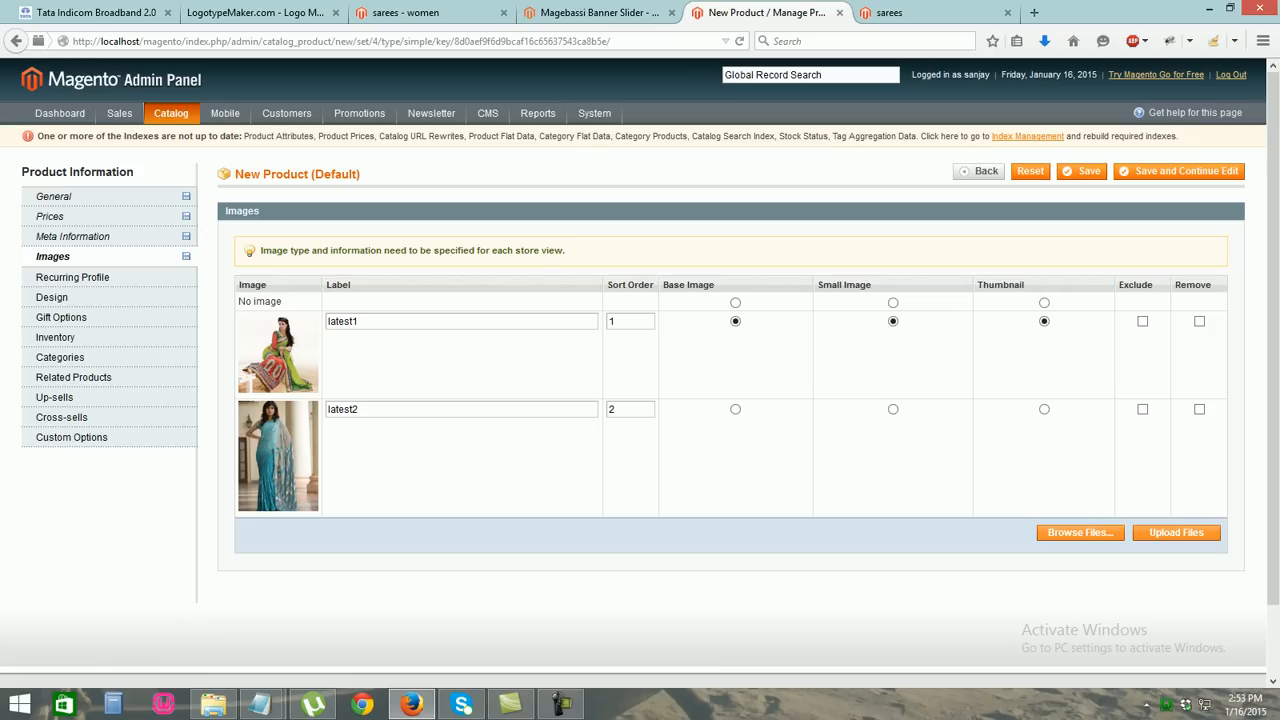
Upload the chosen images, save the product, and reload the storefront sarees product page
click(1176, 533)
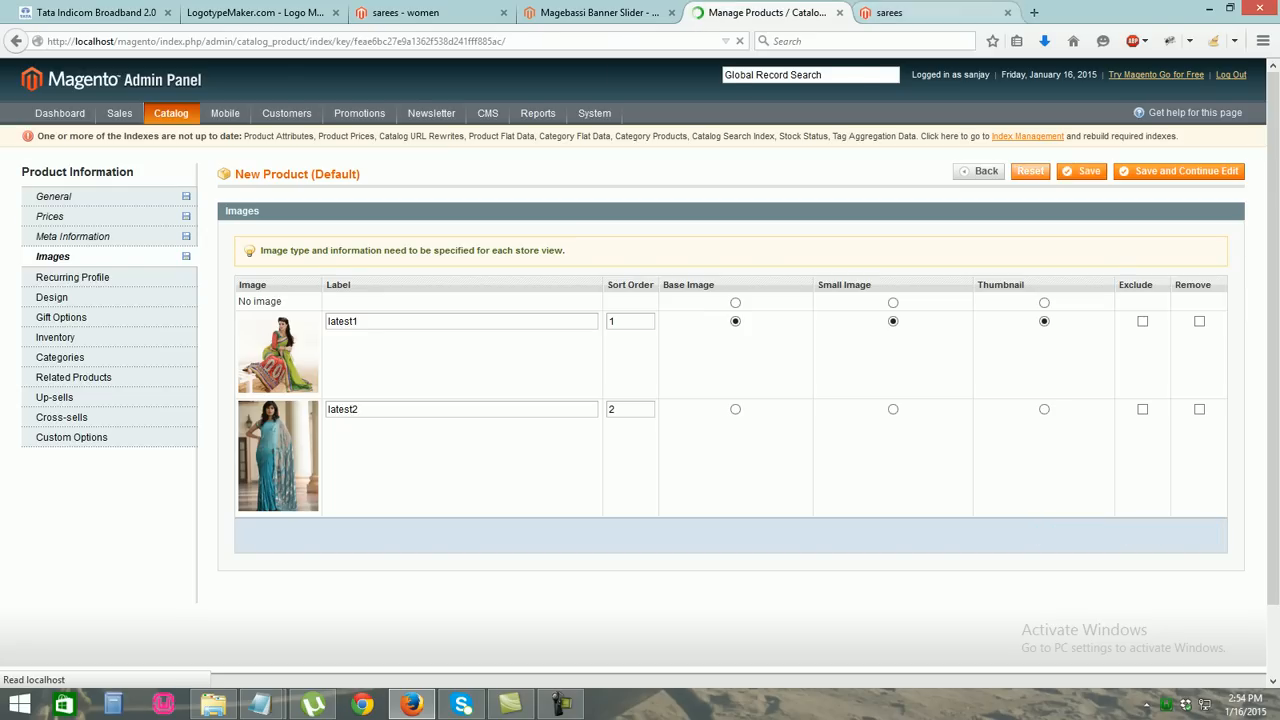
key(ctrl+Tab)
key(ctrl+a)
key(Return)
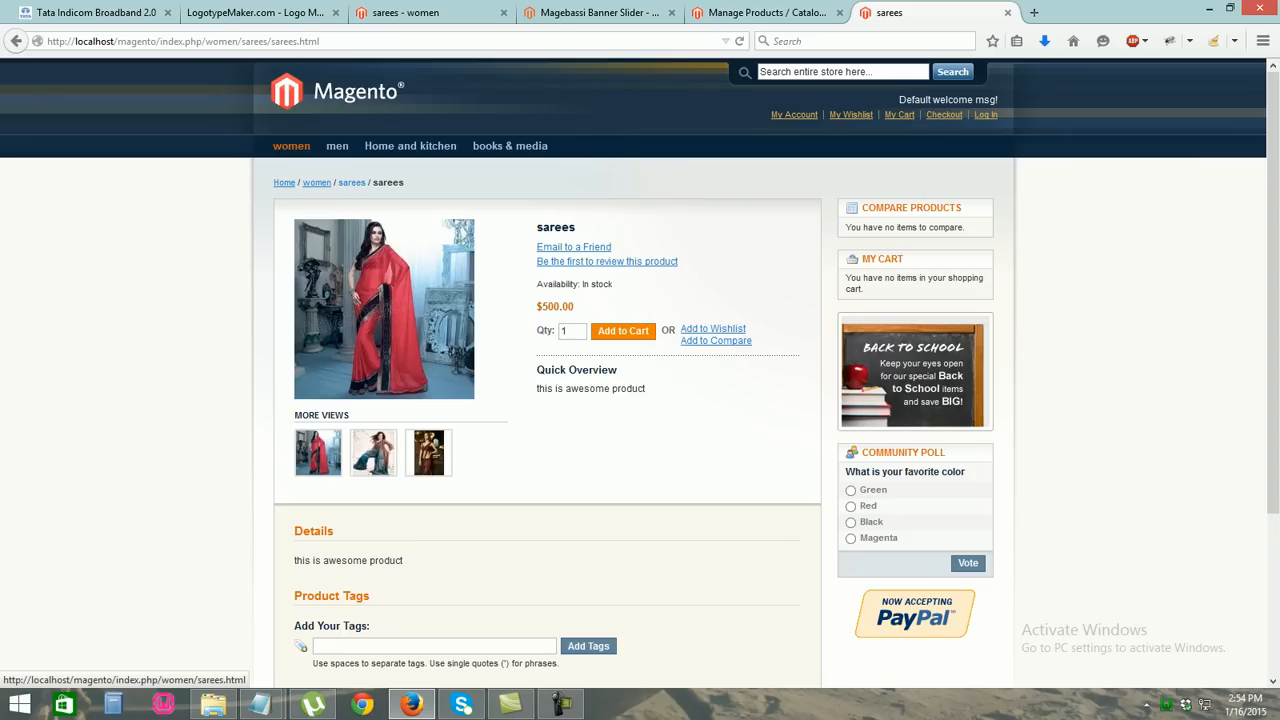
View the storefront women category listing, then open sareess for editing in the admin
click(317, 182)
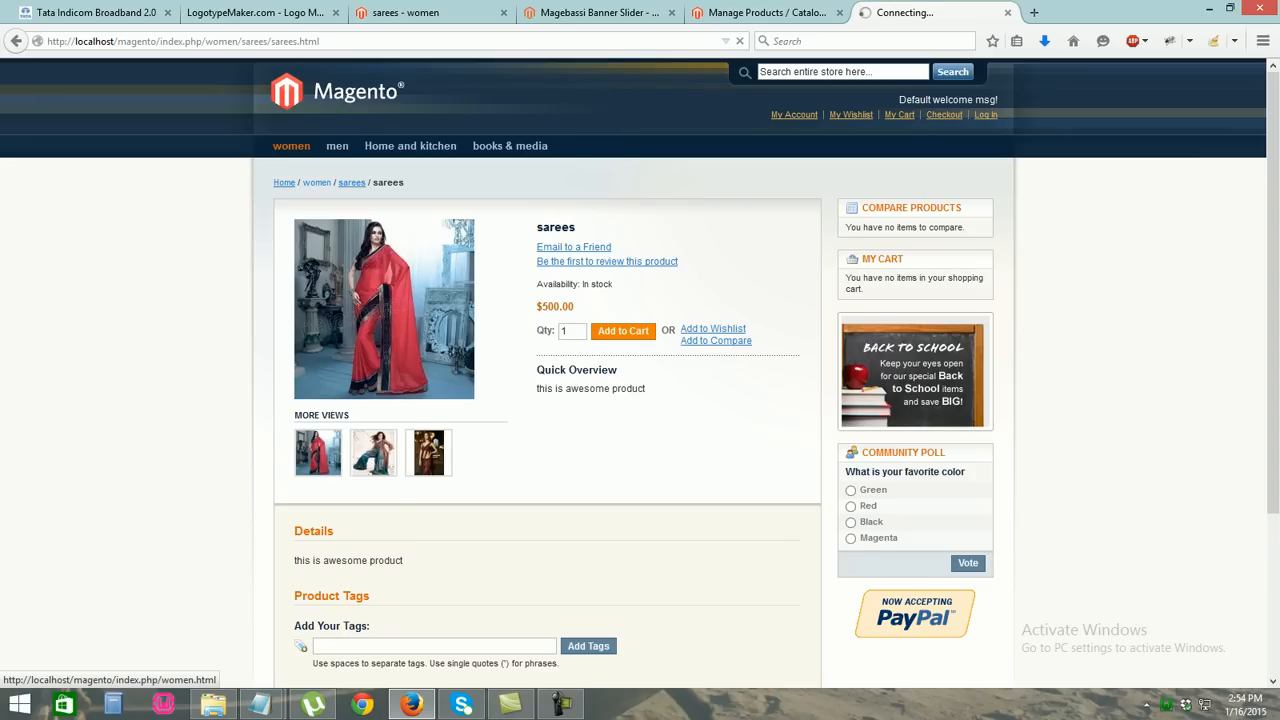
click(767, 13)
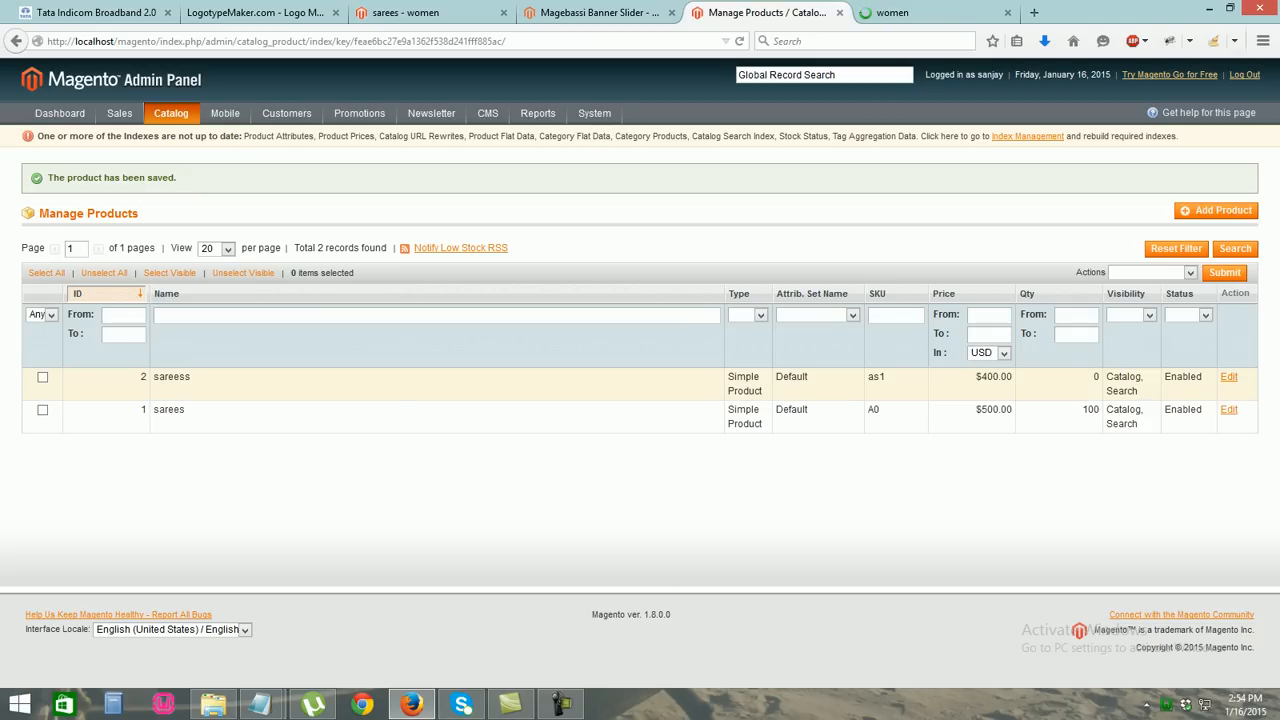
click(175, 385)
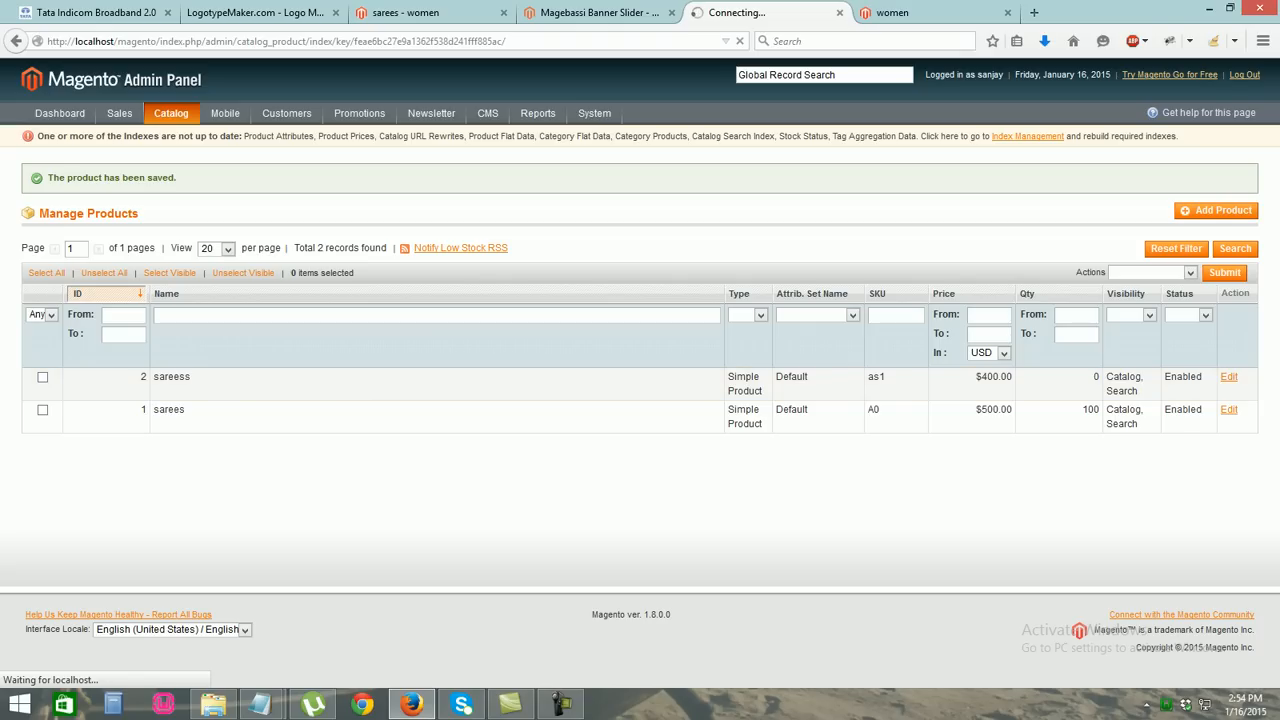
click(893, 13)
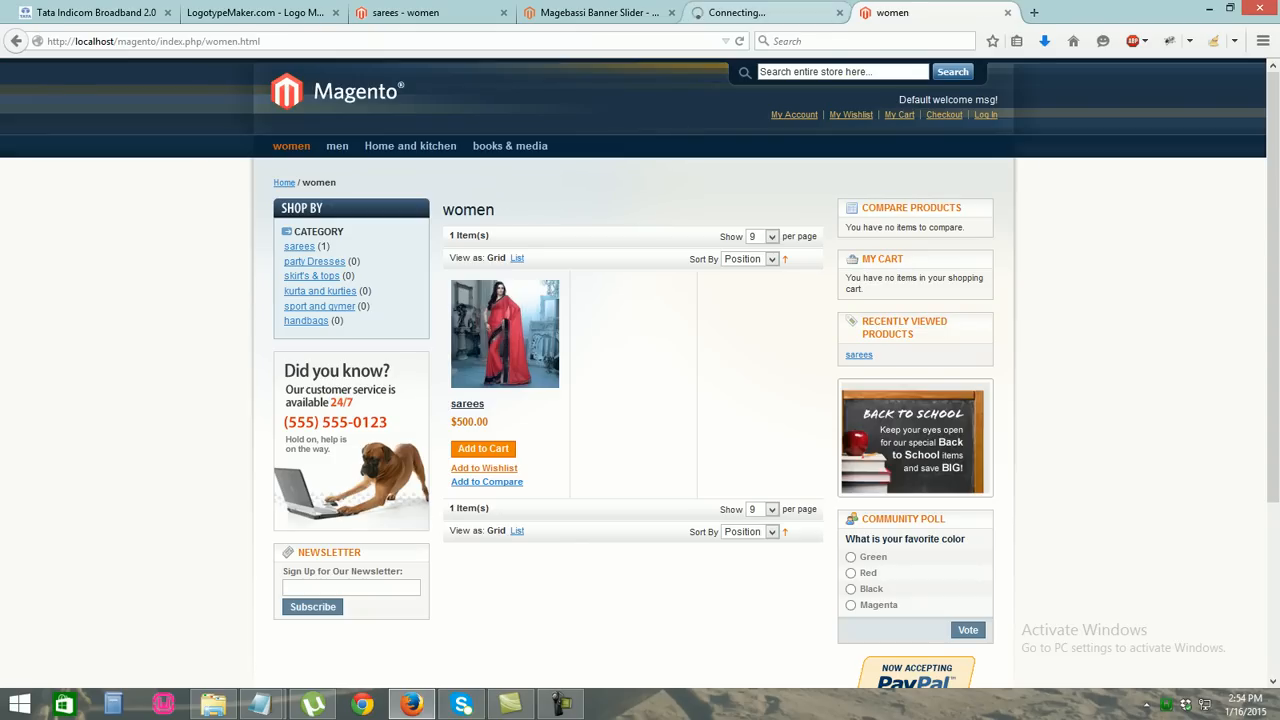
click(737, 13)
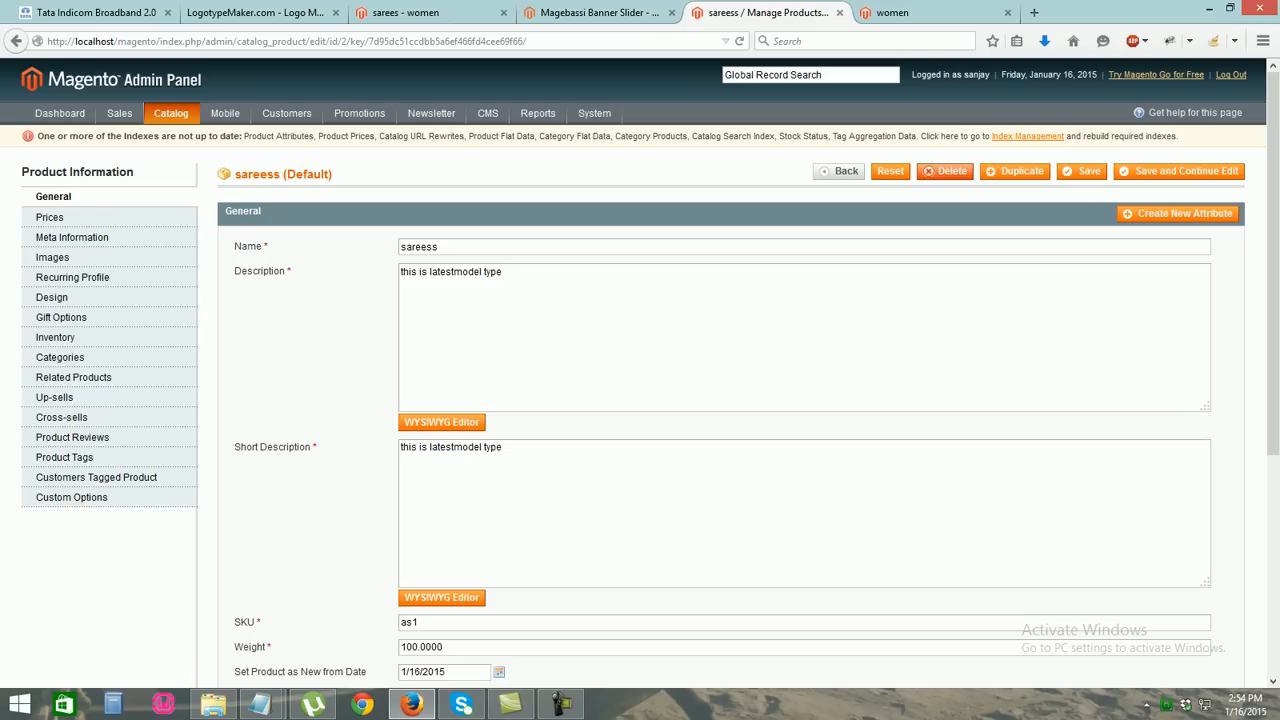
Set sareess inventory Qty to 100 and Stock Availability to In Stock
click(57, 336)
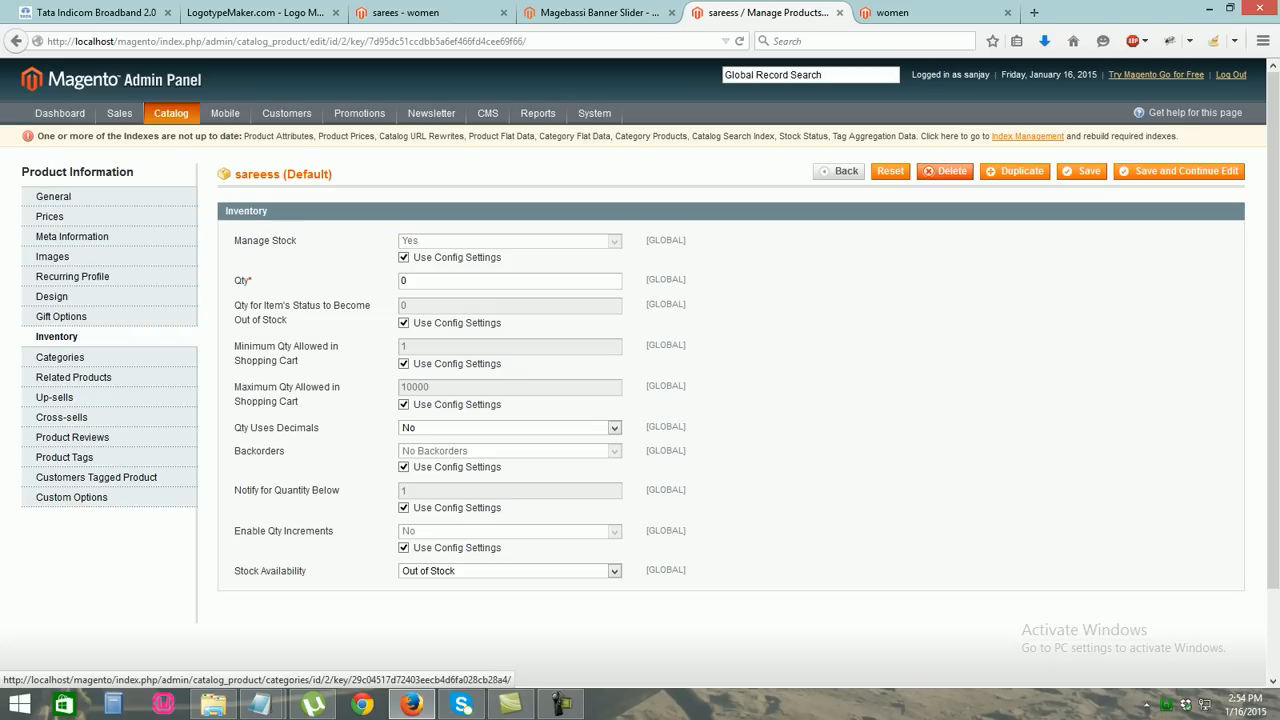
double_click(405, 281)
text(100)
key(Tab)
scroll(640, 360, down, 2)
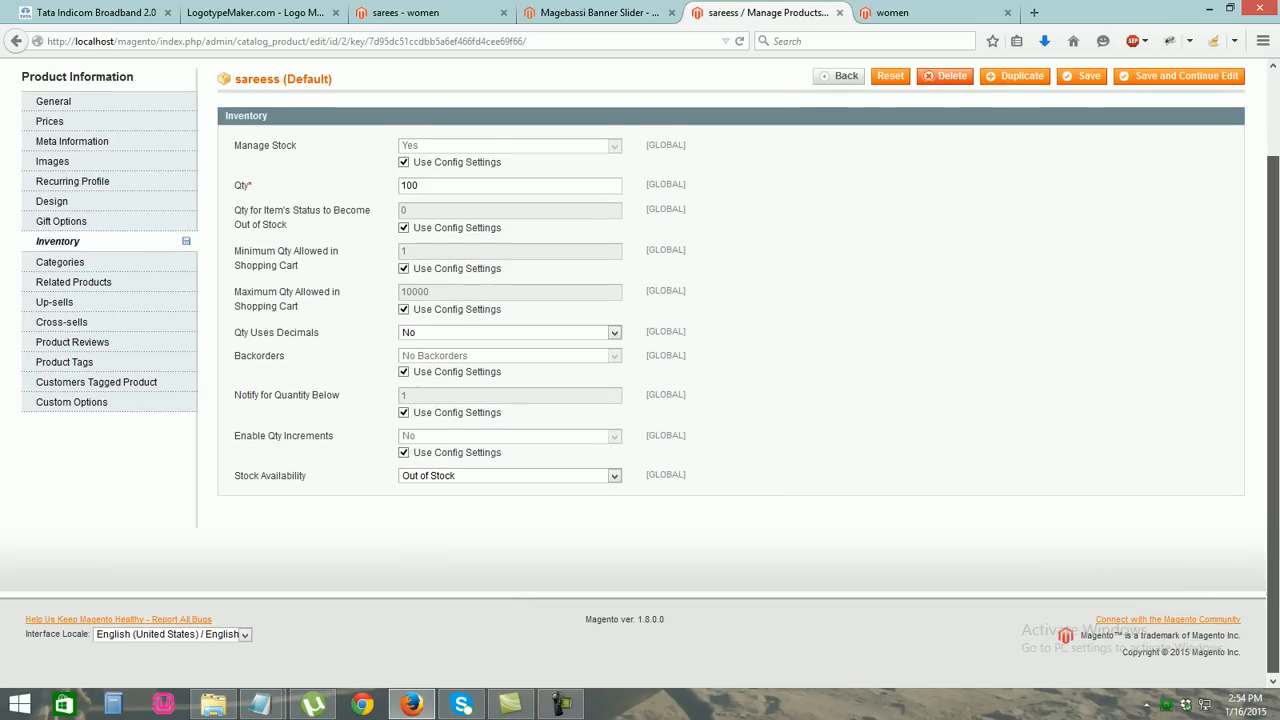
click(612, 475)
click(612, 475)
click(612, 475)
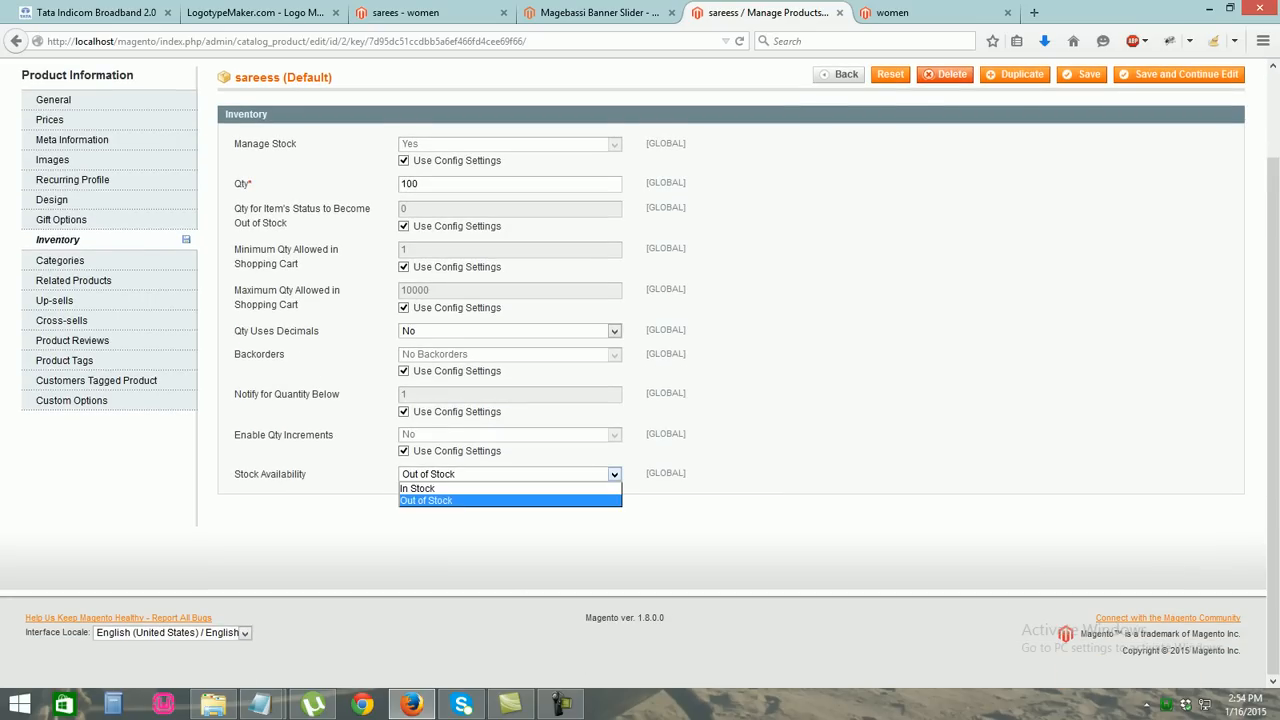
click(430, 489)
drag(1273, 420, 1273, 325)
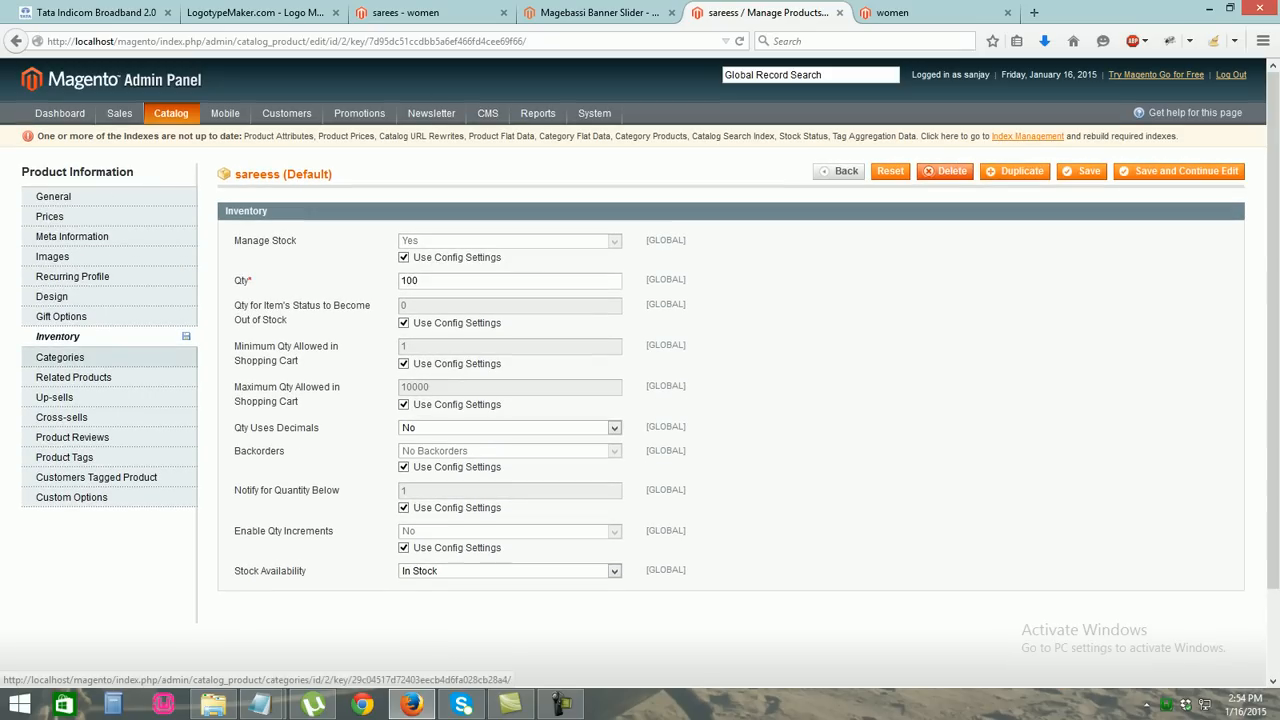
click(60, 357)
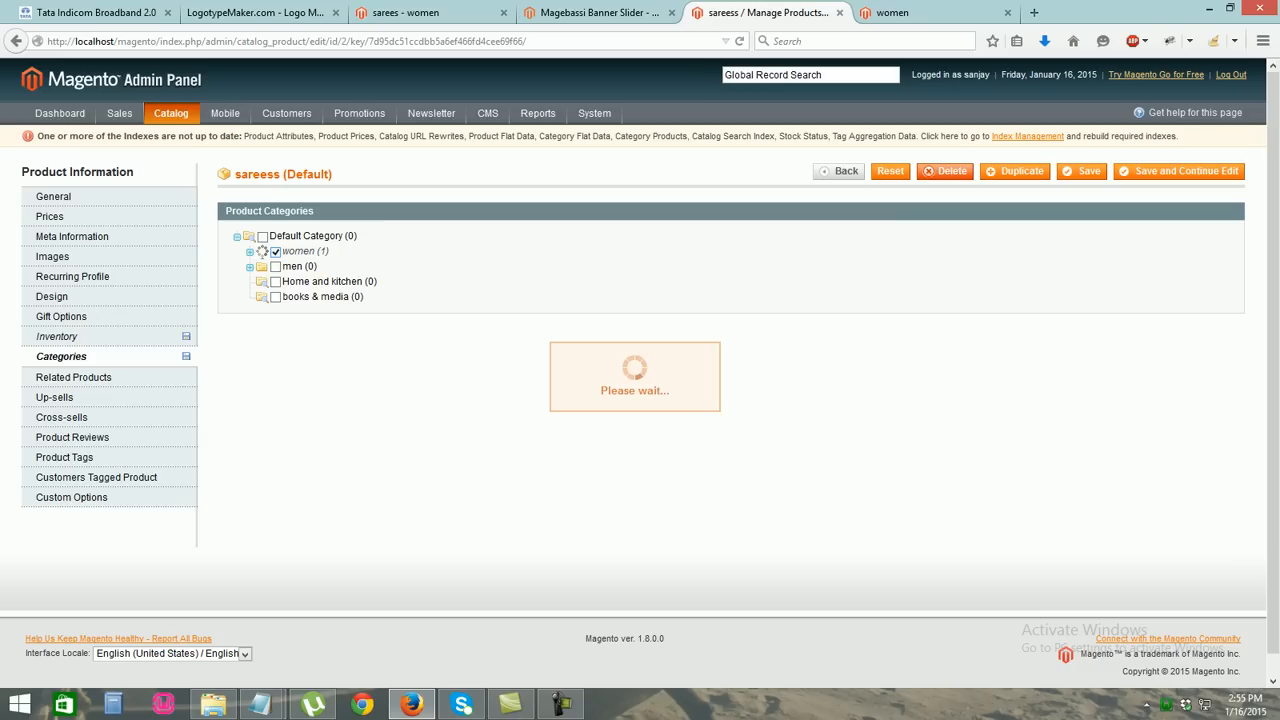
Tick the sarees category under women and save sareess
click(288, 267)
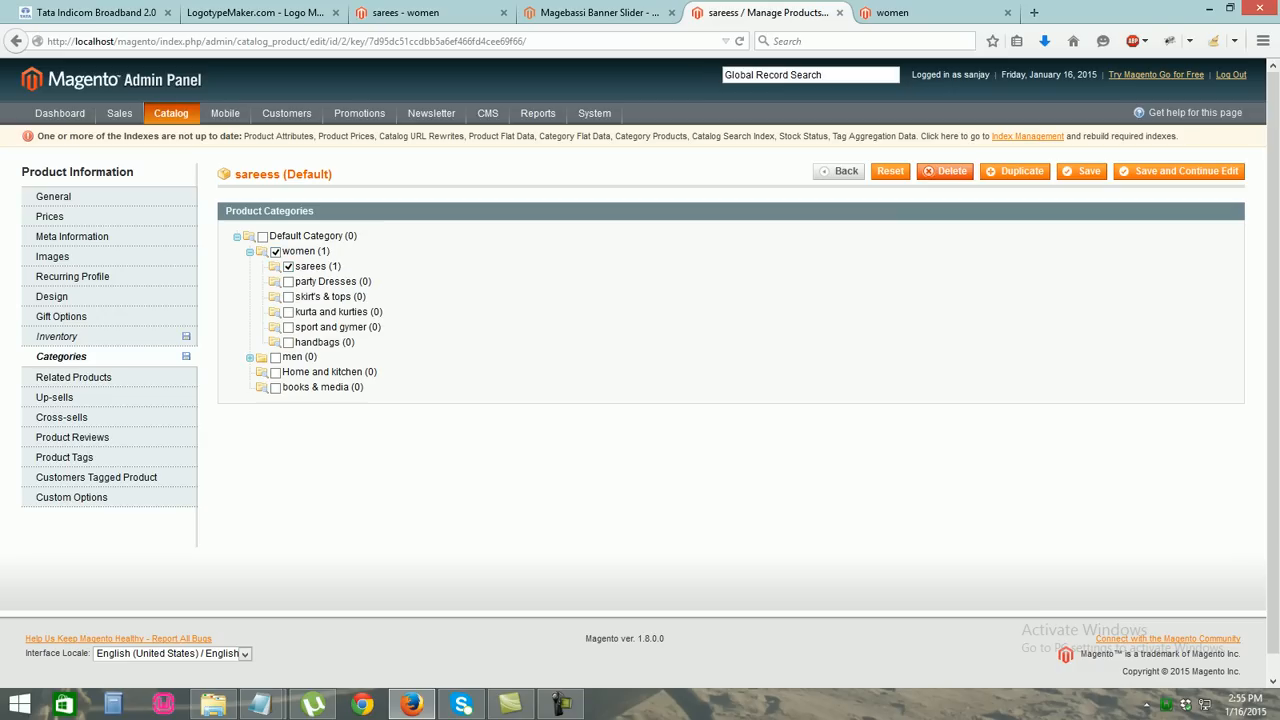
click(1084, 172)
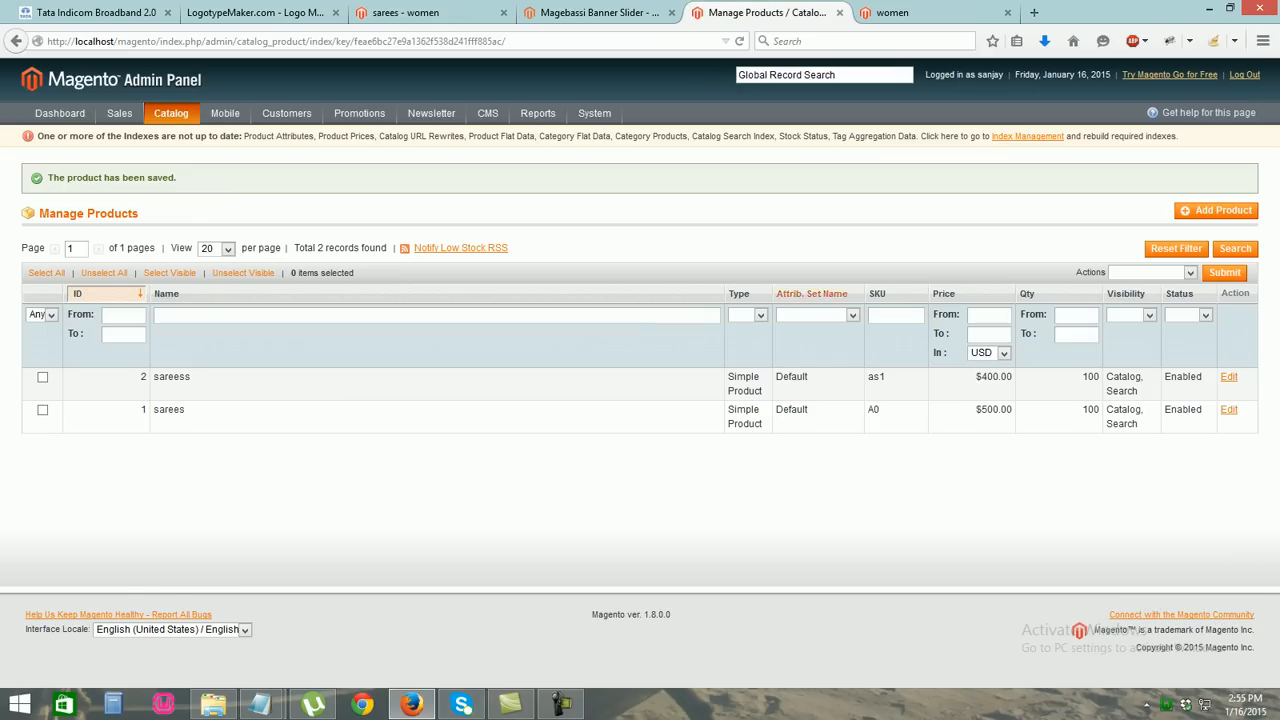
key(ctrl+Tab)
key(ctrl+l)
key(Return)
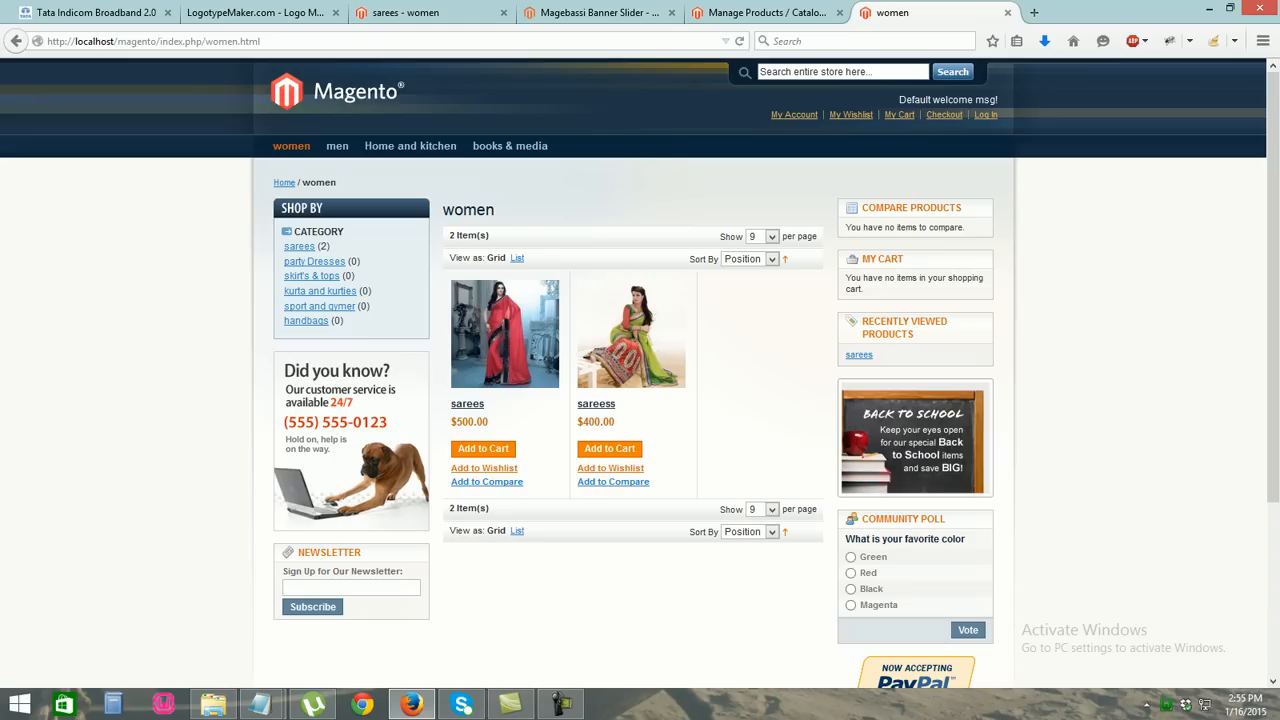
click(631, 334)
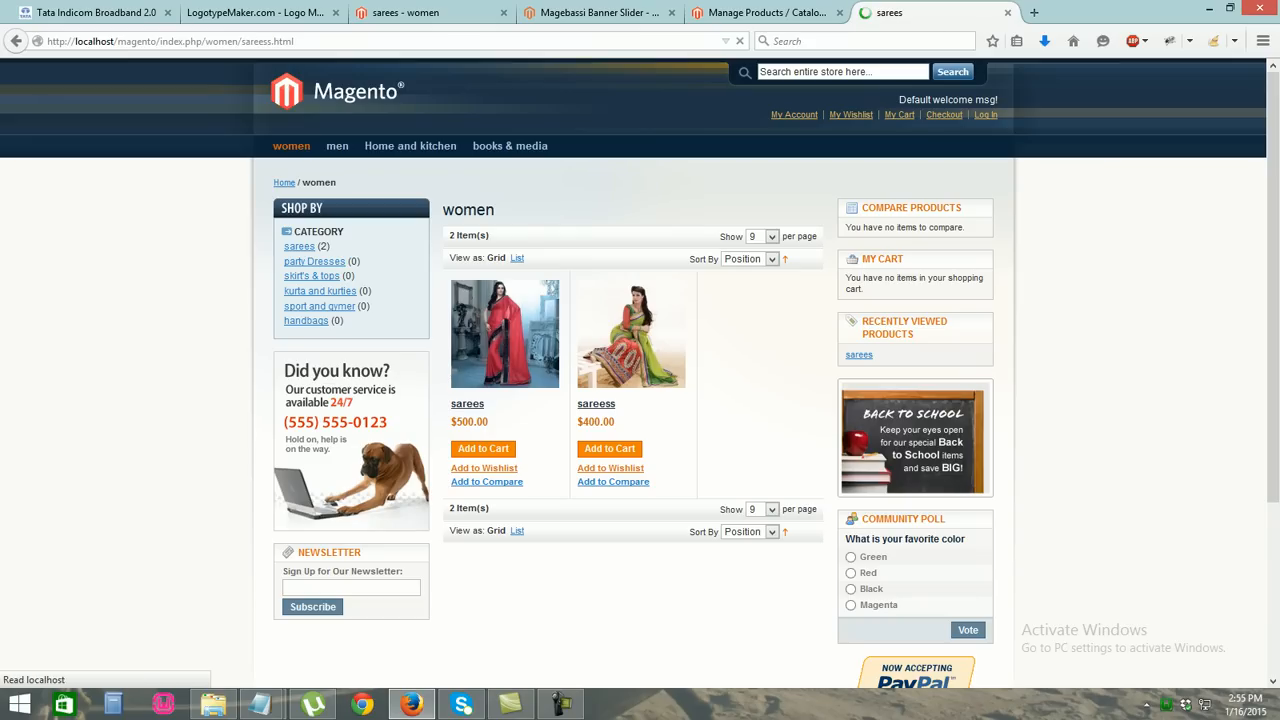
mouse_move(320, 467)
mouse_down()
mouse_move(409, 467)
mouse_move(342, 467)
mouse_up()
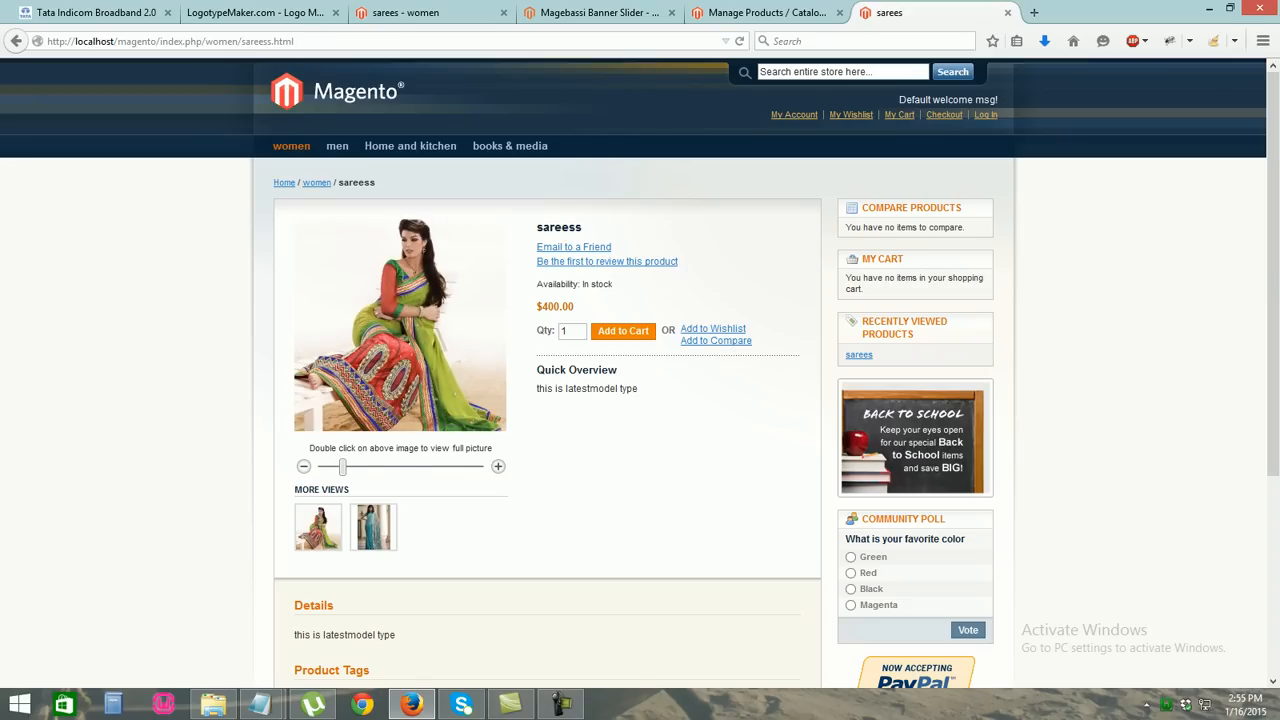
click(760, 12)
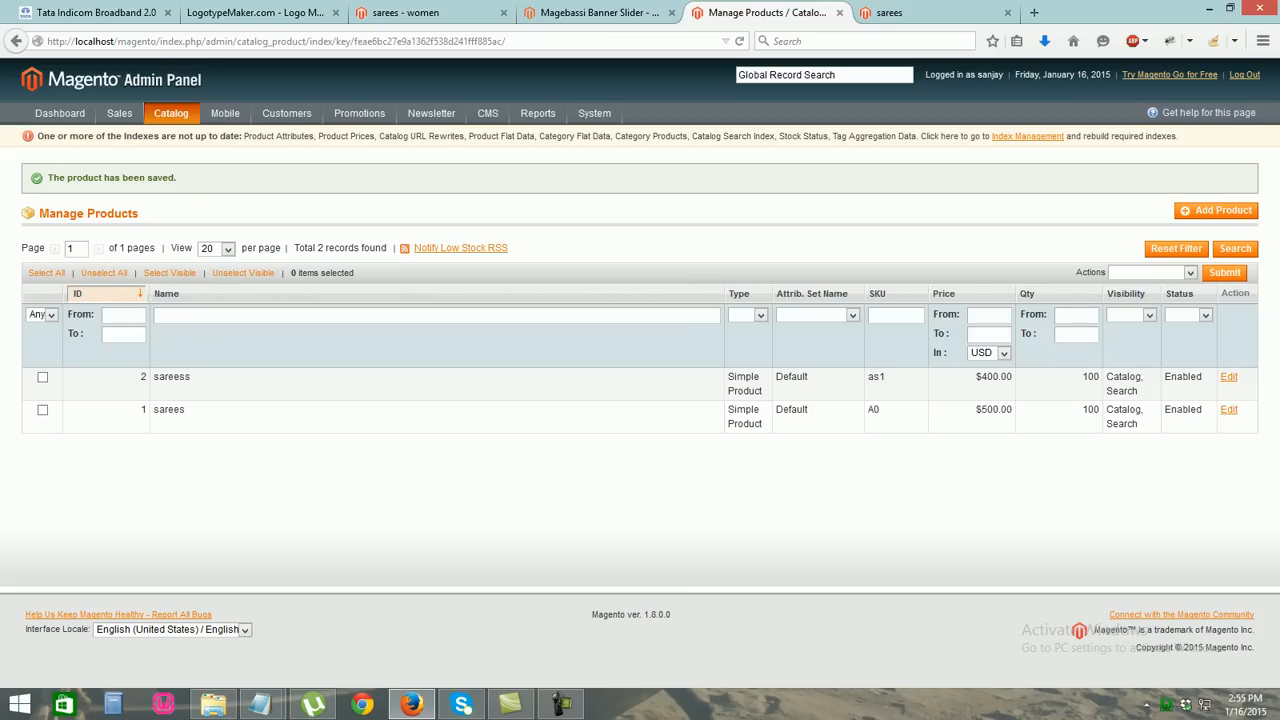
Open the original sarees product, confirm women is ticked in Categories, and save it
click(437, 412)
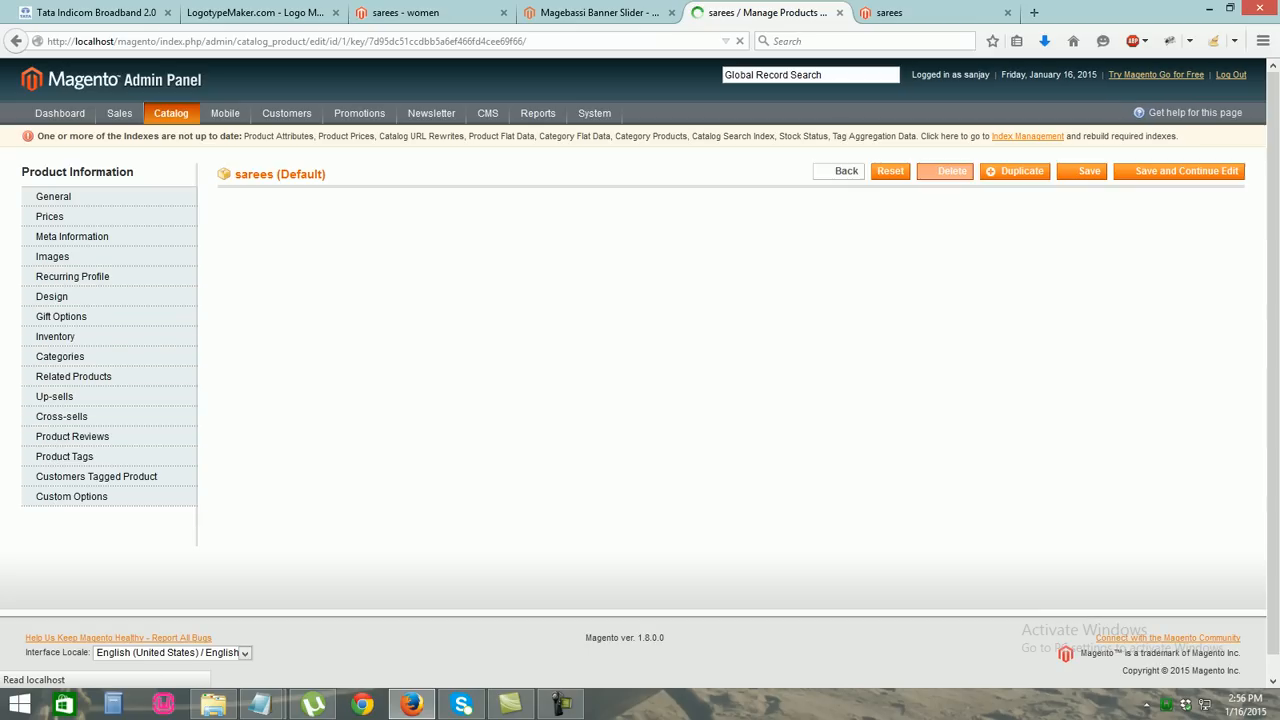
click(60, 357)
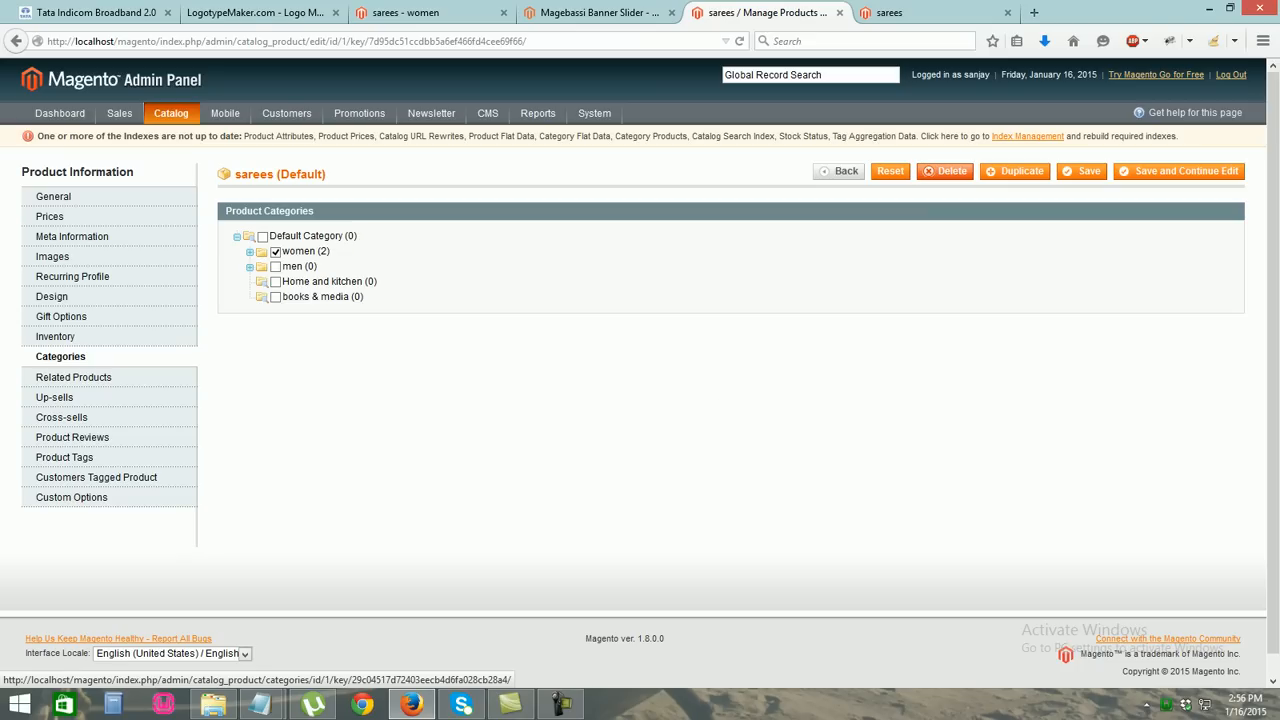
click(1082, 171)
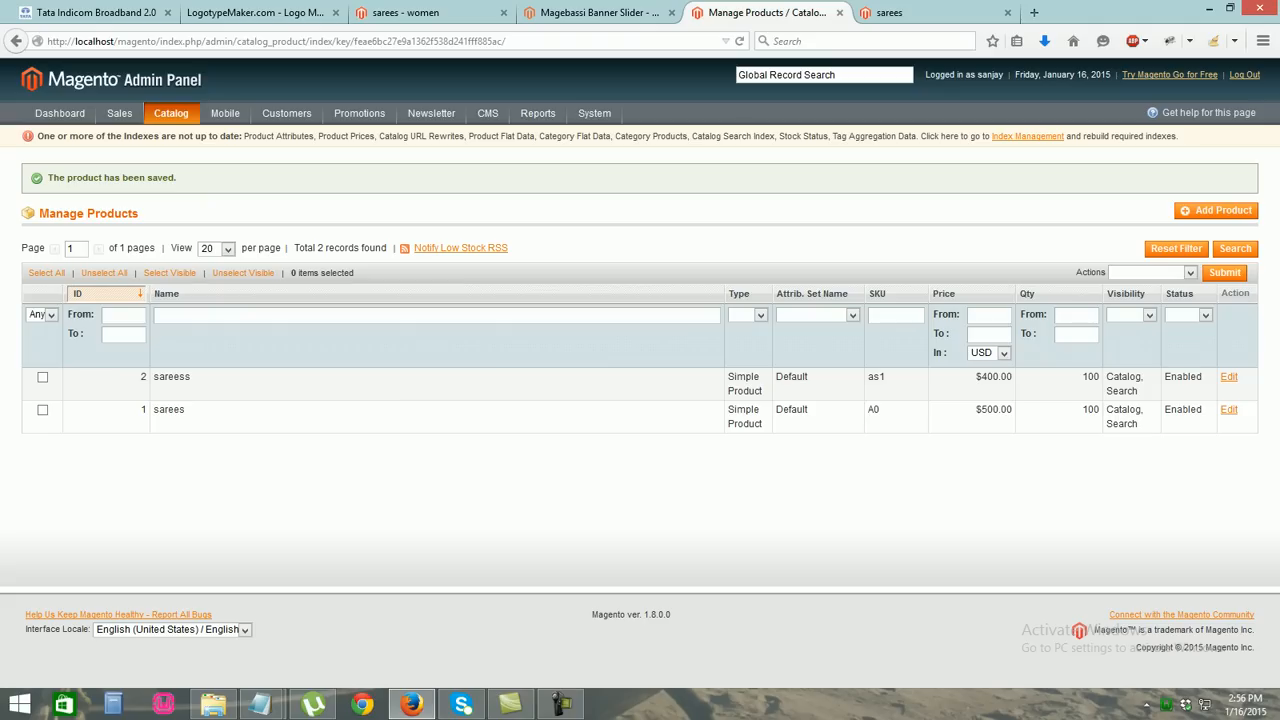
Begin another product, keeping the Default attribute set and Simple Product type
click(1216, 210)
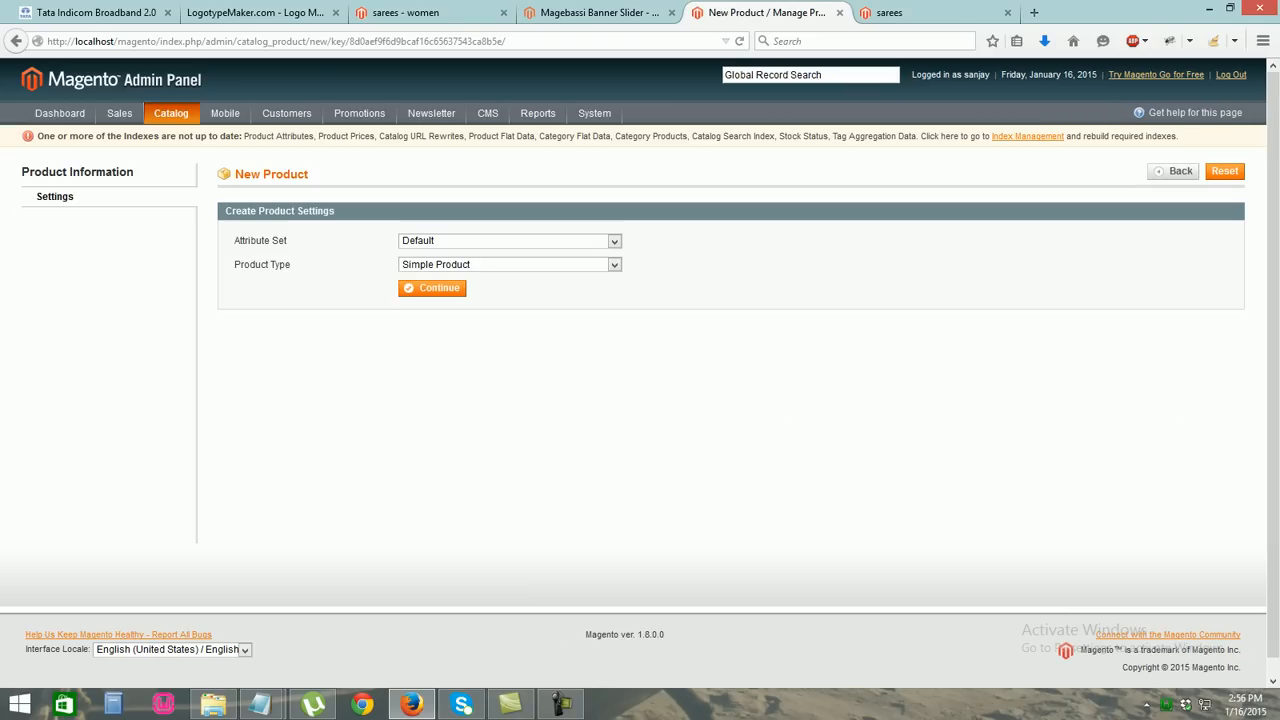
click(432, 288)
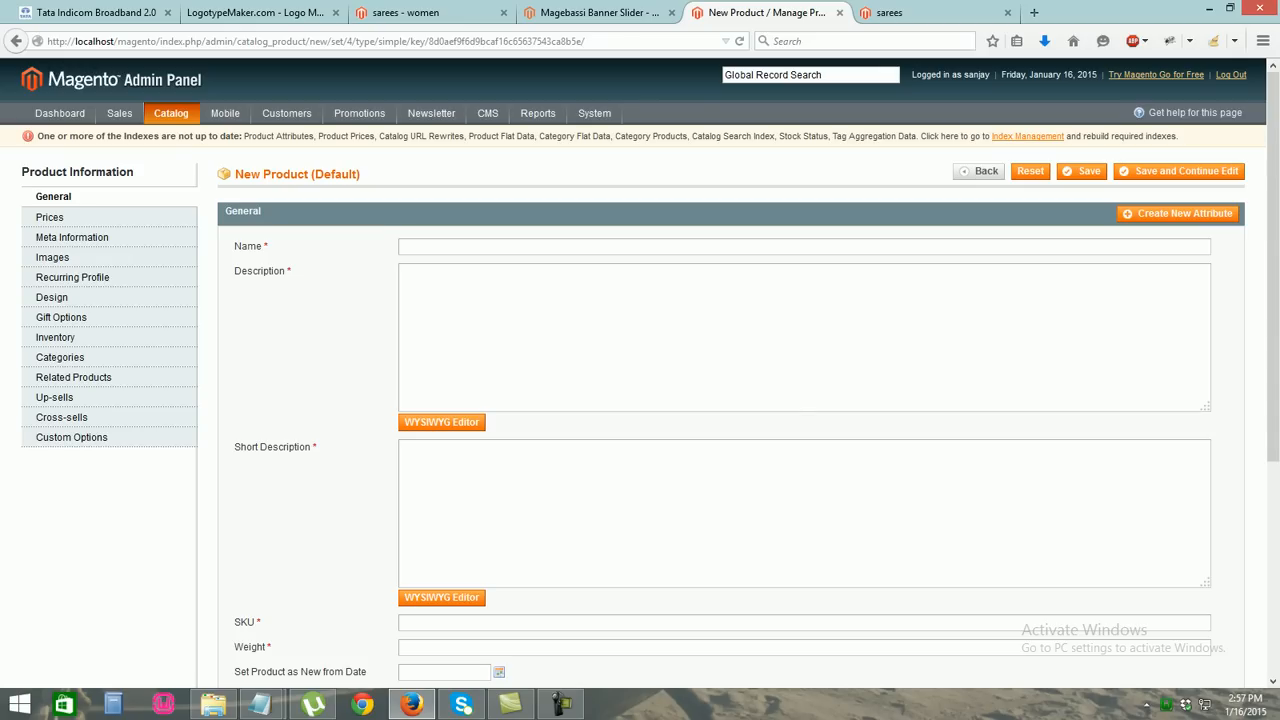
Name the product 'sarees' and use 'this is new product in market' as both descriptions
text(saree)
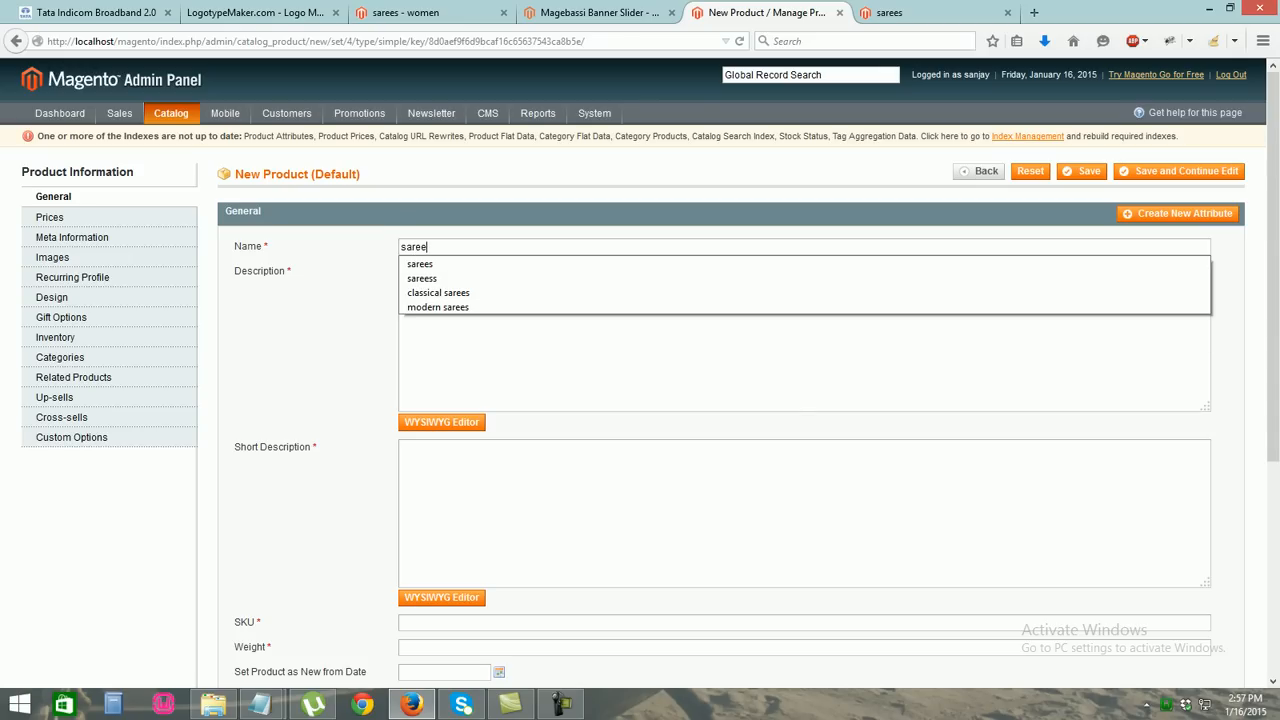
key(Return)
key(Tab)
text(thisi)
key(BackSpace)
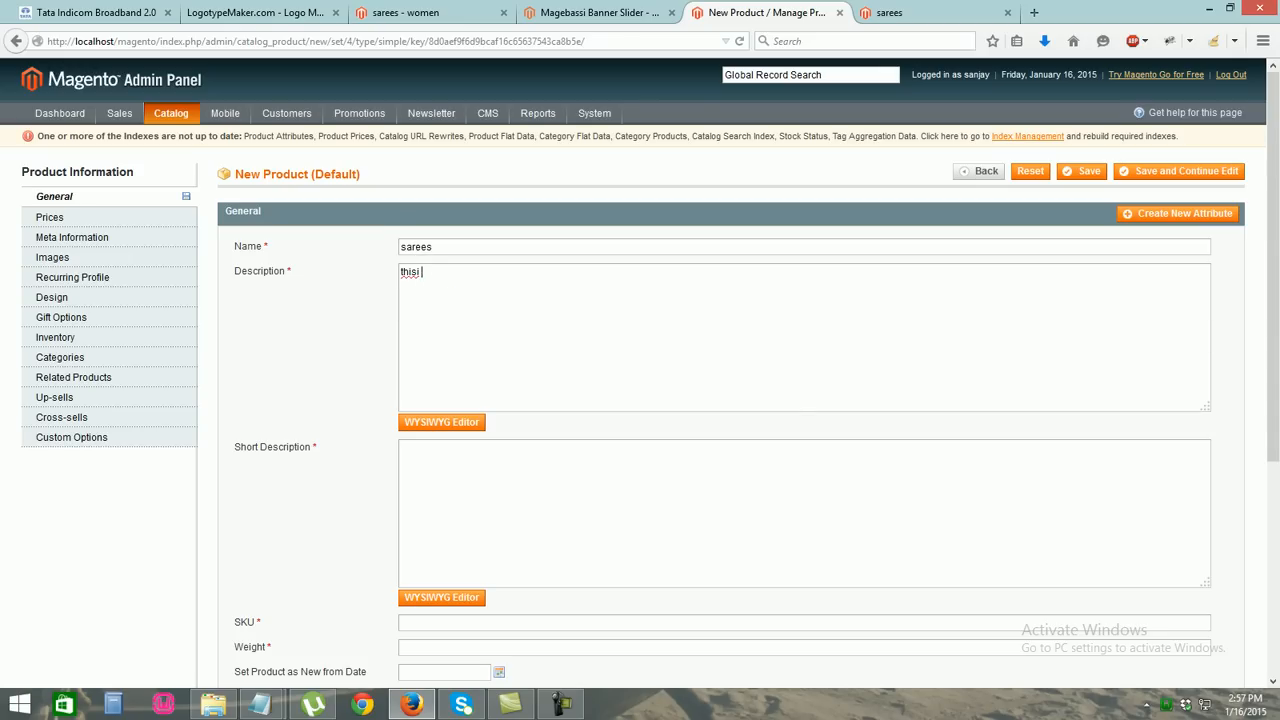
text(is new product in market)
key(ctrl+a)
key(ctrl+c)
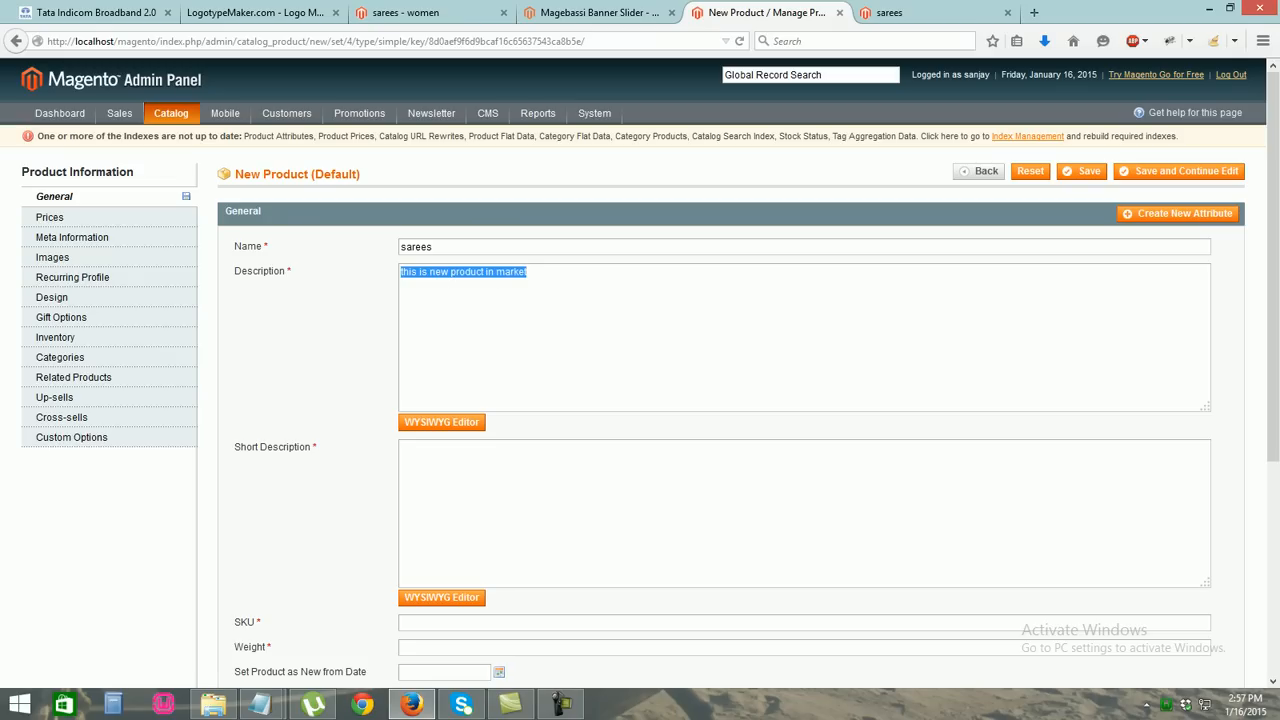
click(402, 448)
key(ctrl+v)
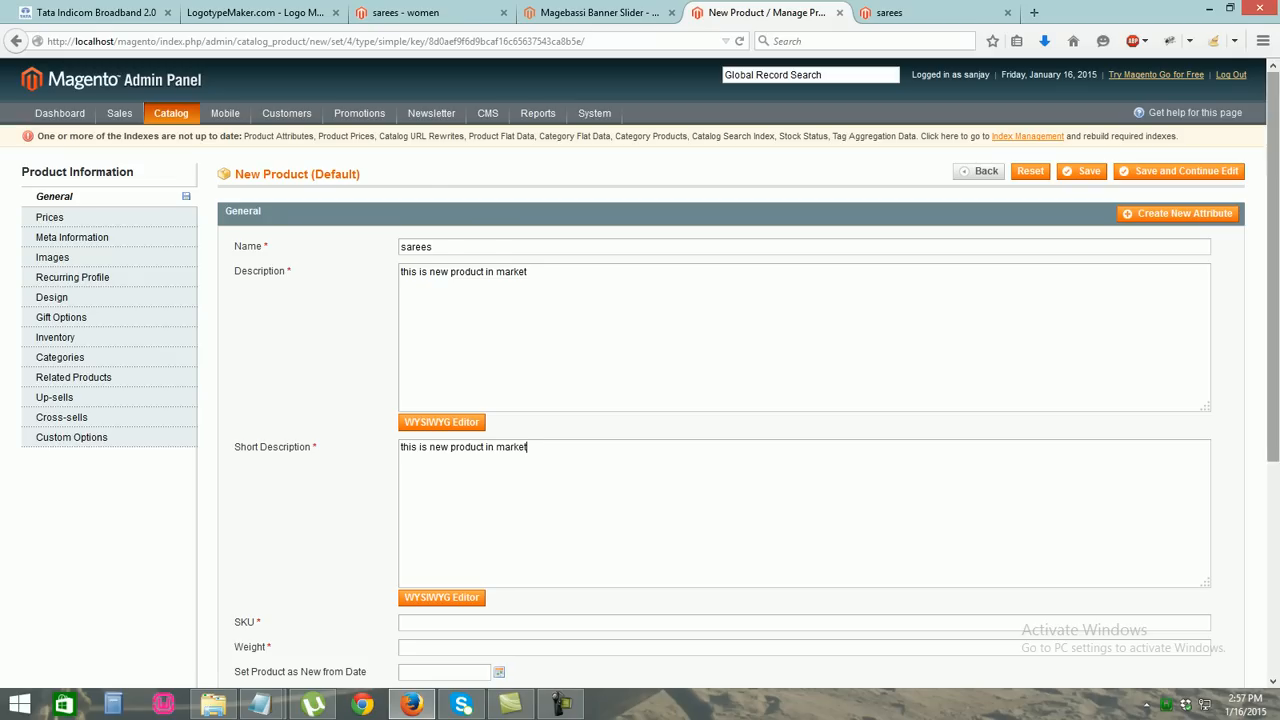
Enter SKU asd4 and weight 100, keep Catalog, Search visibility, enable it, and price it 500
drag(1273, 270, 1273, 431)
text(asd4)
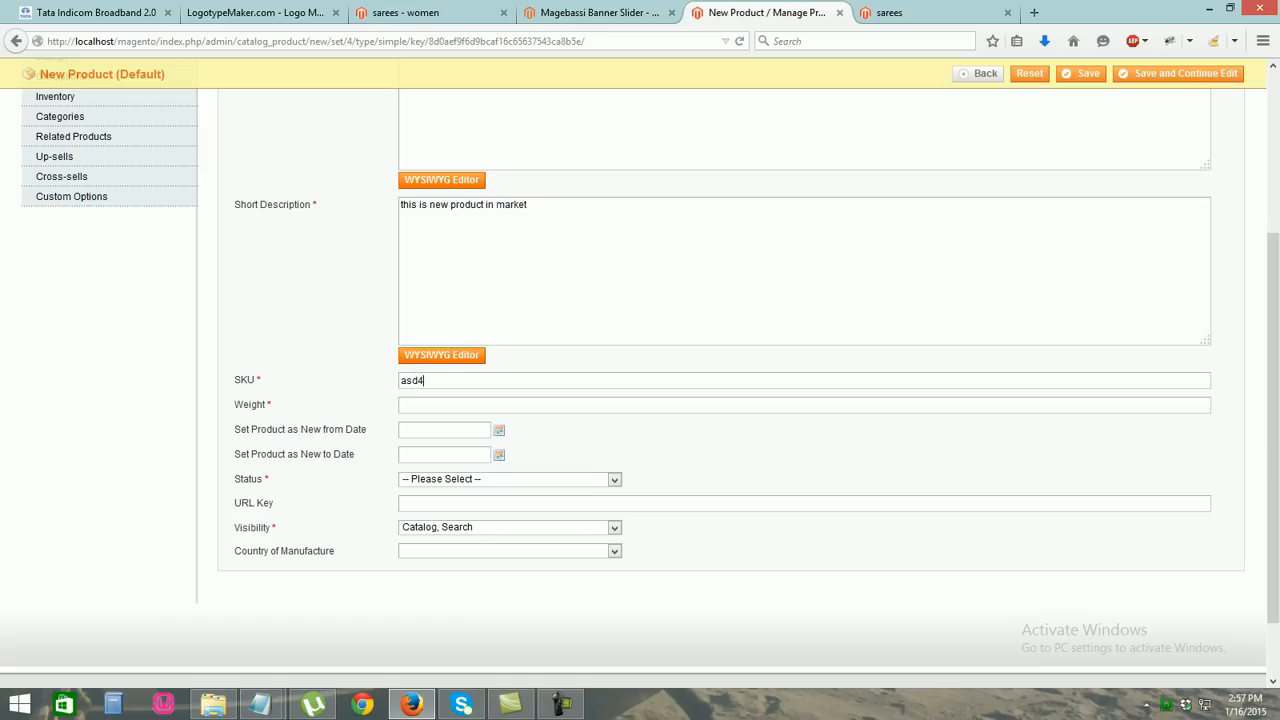
text(100)
click(614, 528)
click(614, 528)
click(614, 480)
click(585, 505)
drag(1273, 420, 1273, 250)
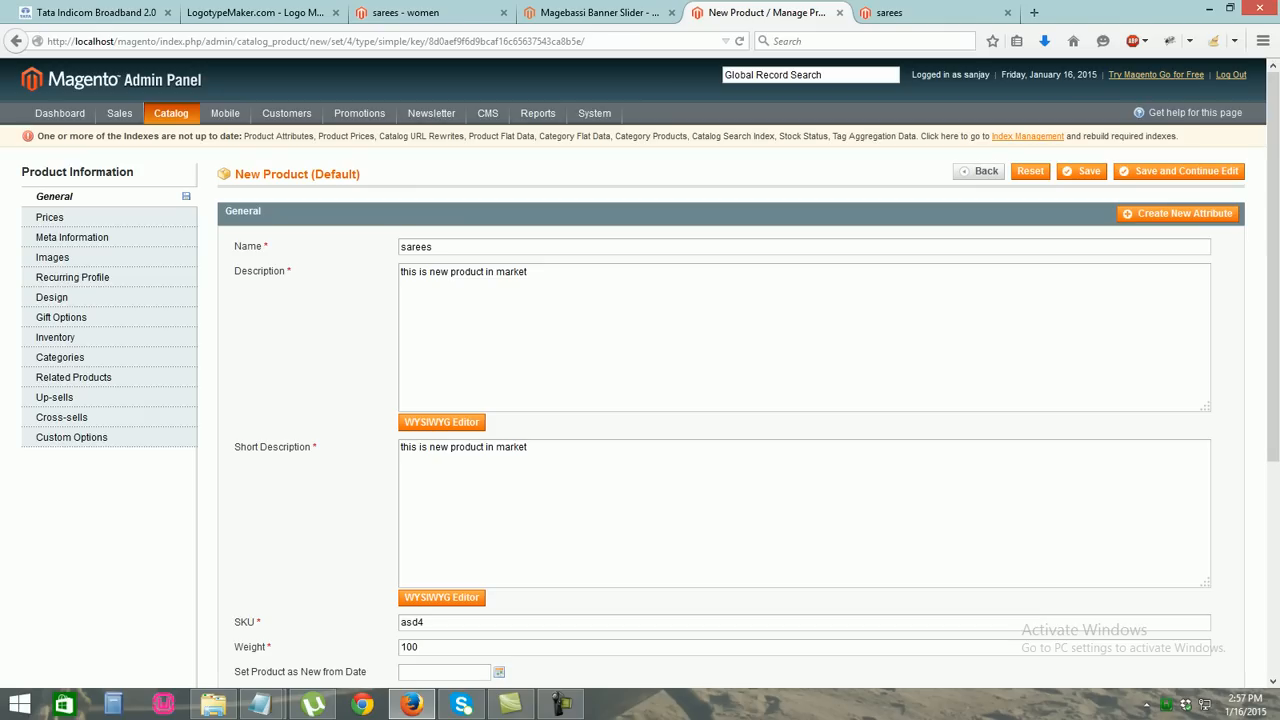
click(50, 217)
text(500)
key(Tab)
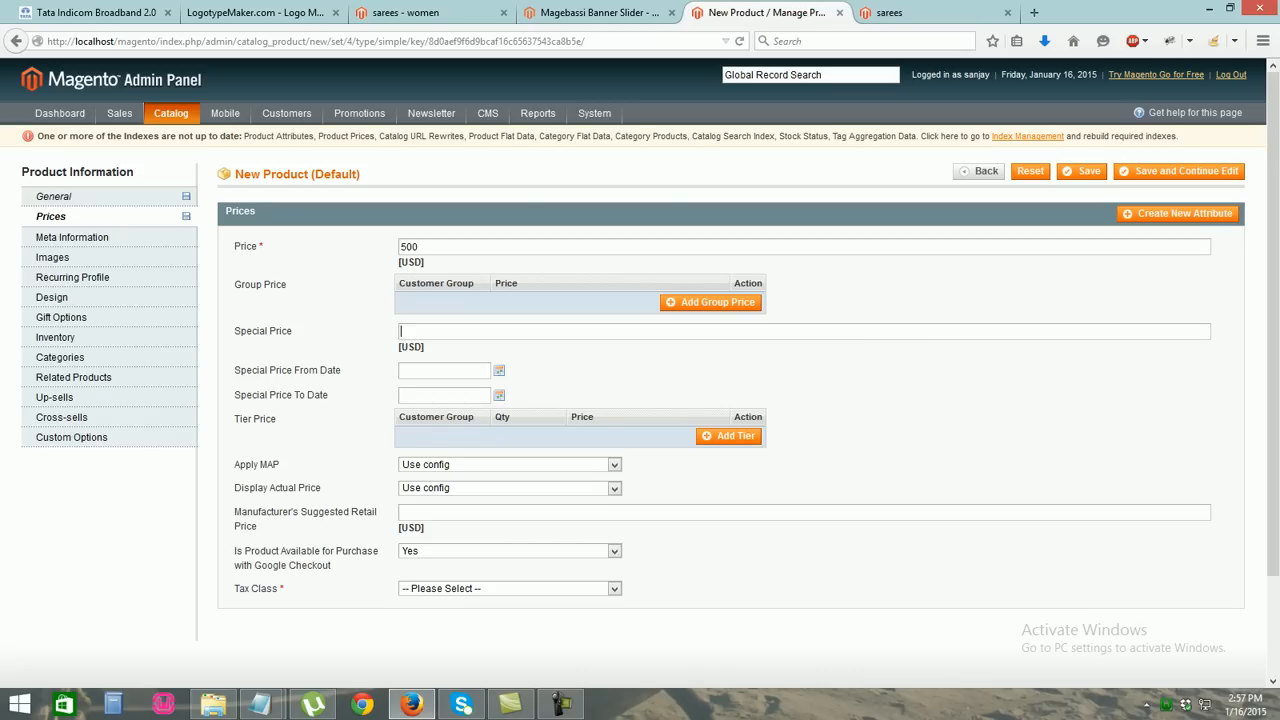
Add a 250 special price running from January 17 to January 21, 2015
text(250)
key(Down)
key(Return)
click(499, 370)
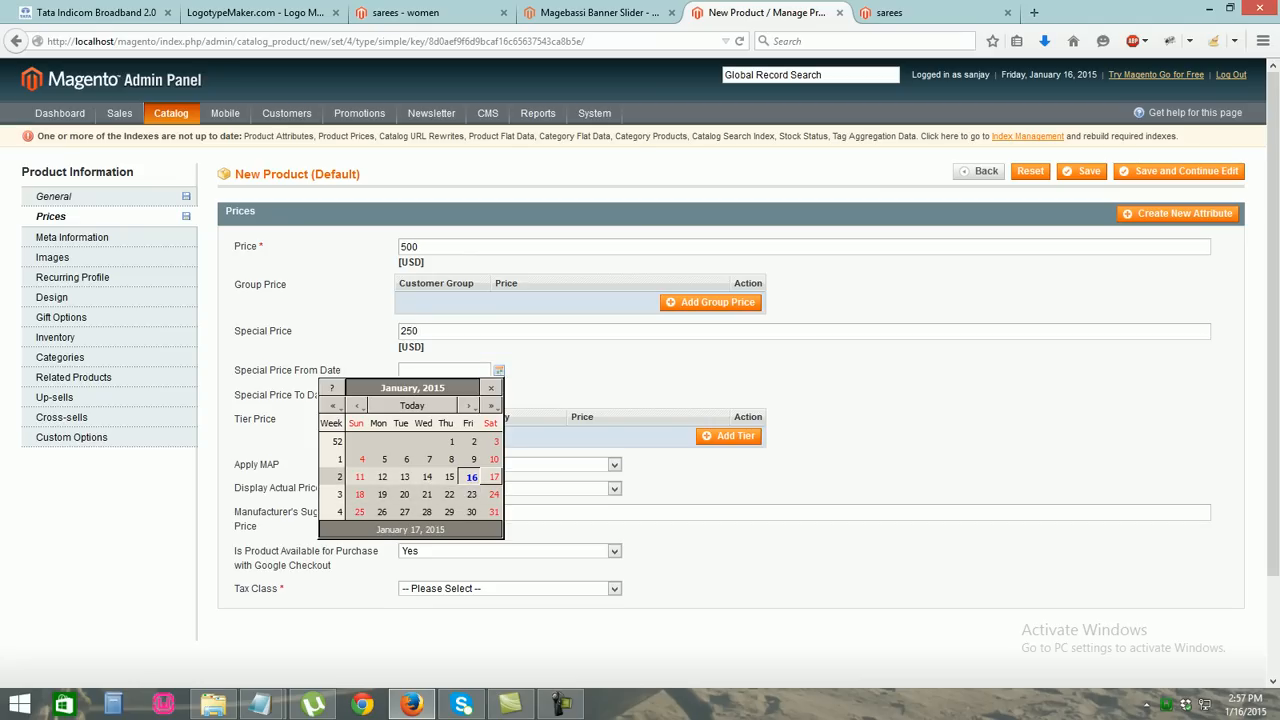
click(493, 476)
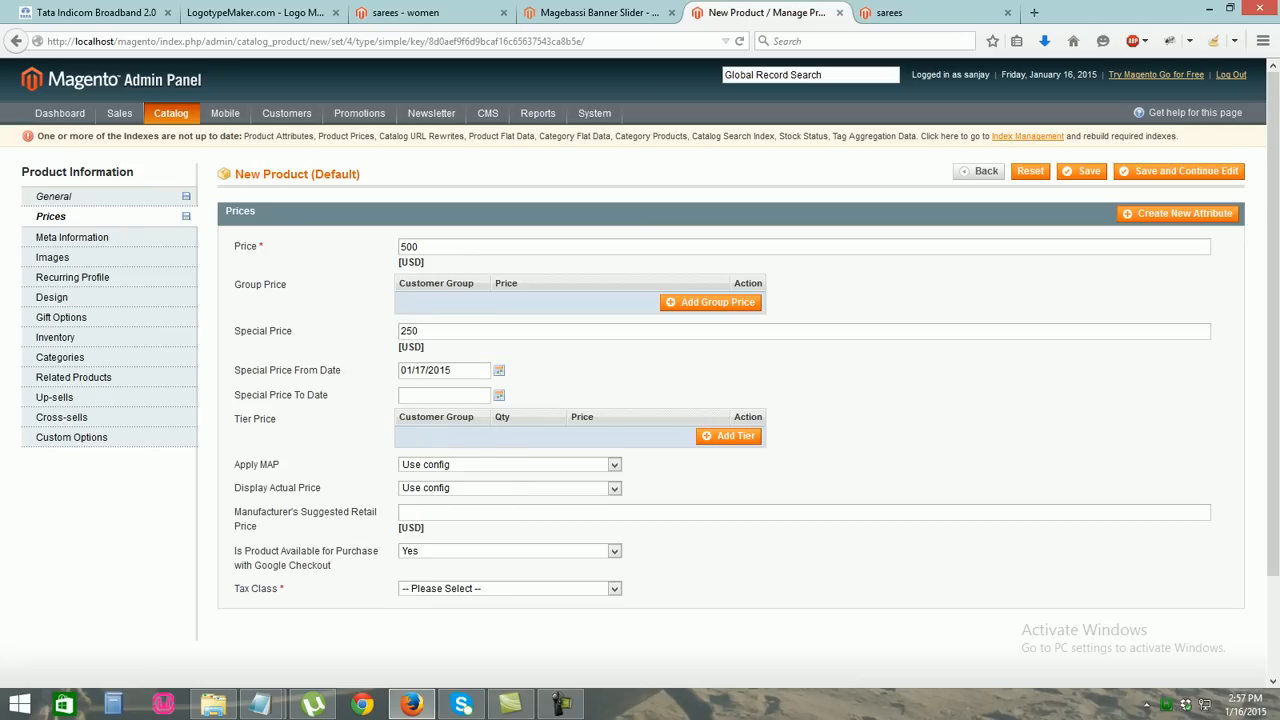
click(499, 395)
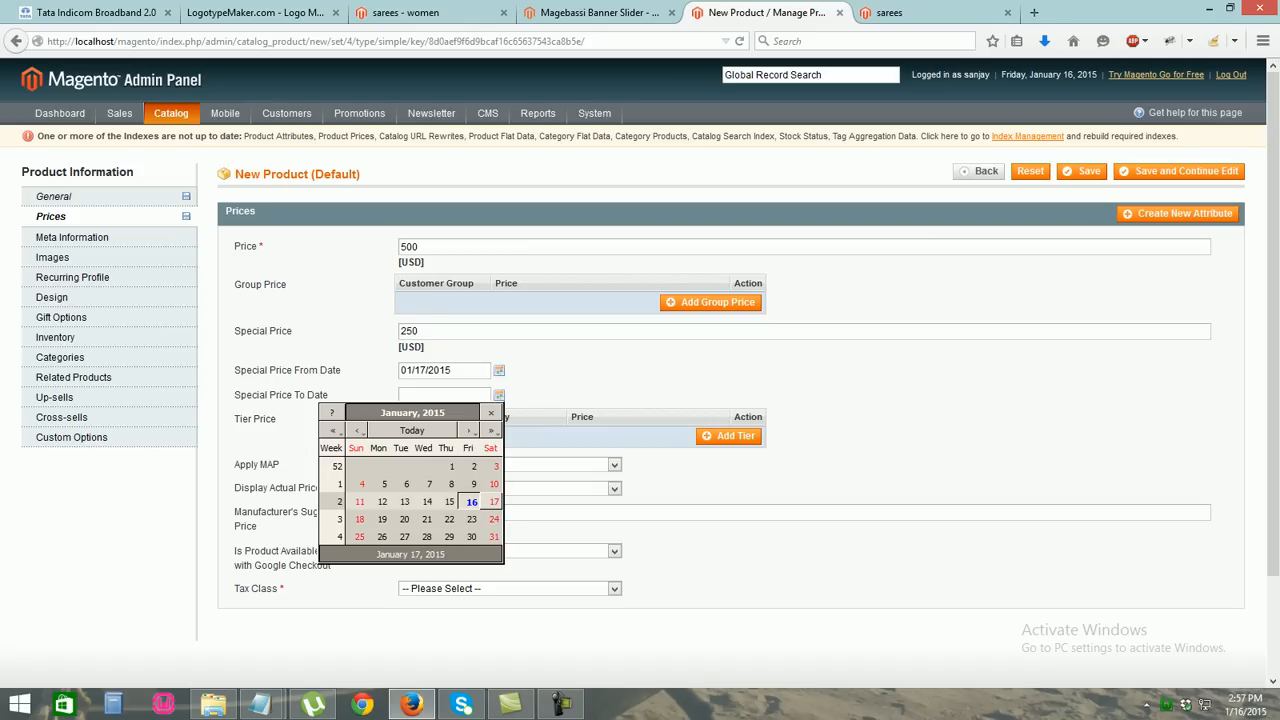
click(427, 519)
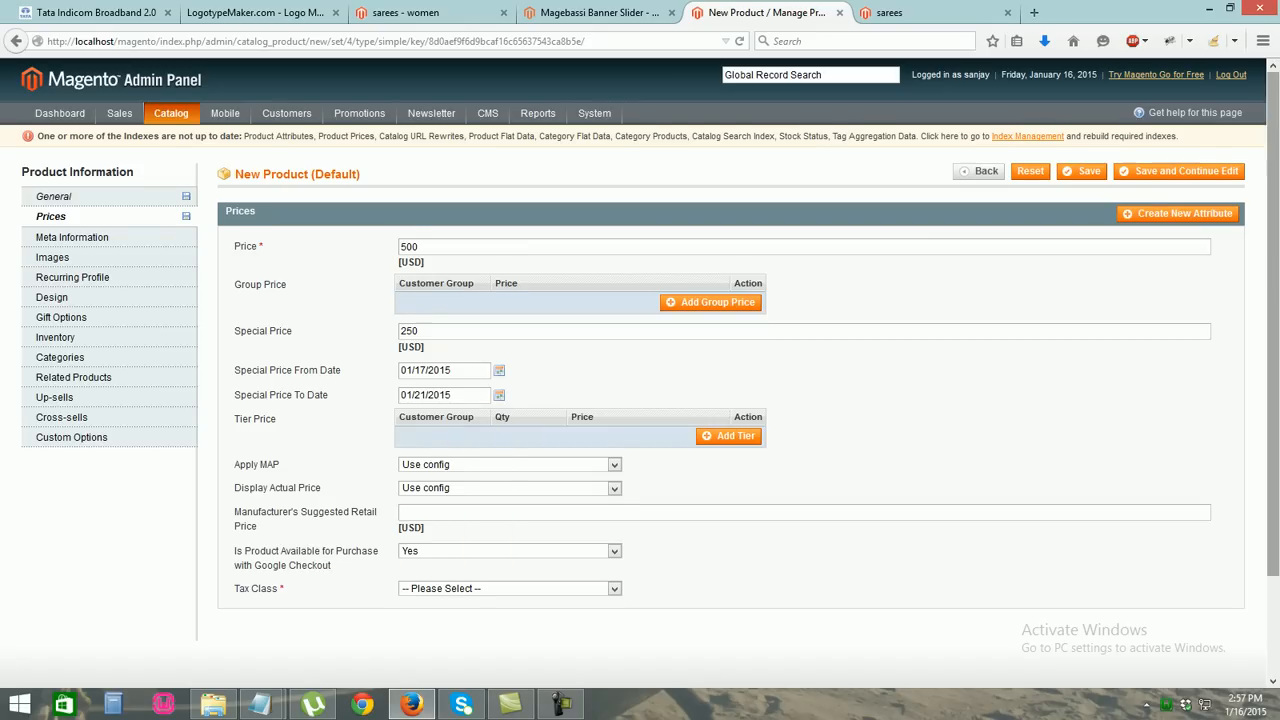
Set the product's tax class to None
scroll(427, 519, down, 2)
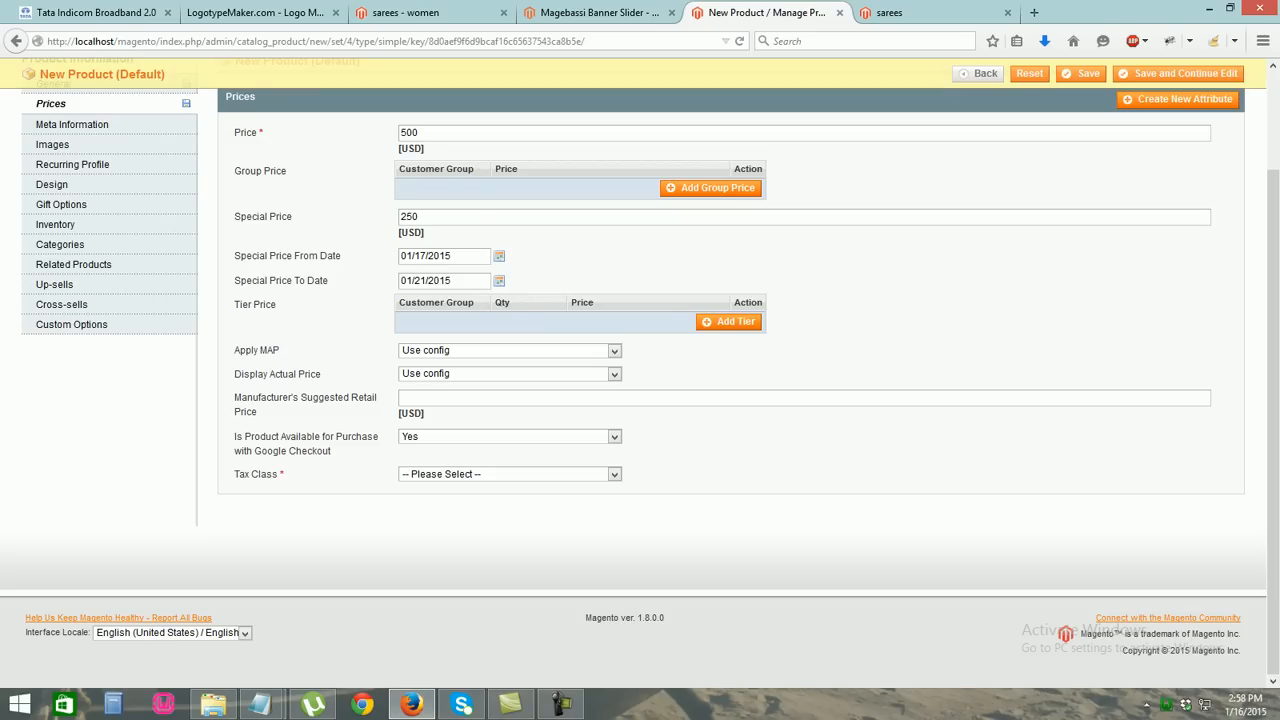
click(509, 474)
click(480, 500)
Enter meta title 'sares', meta keywords 'sarees', and 'sarees' as the meta description
scroll(480, 500, up, 2)
click(72, 237)
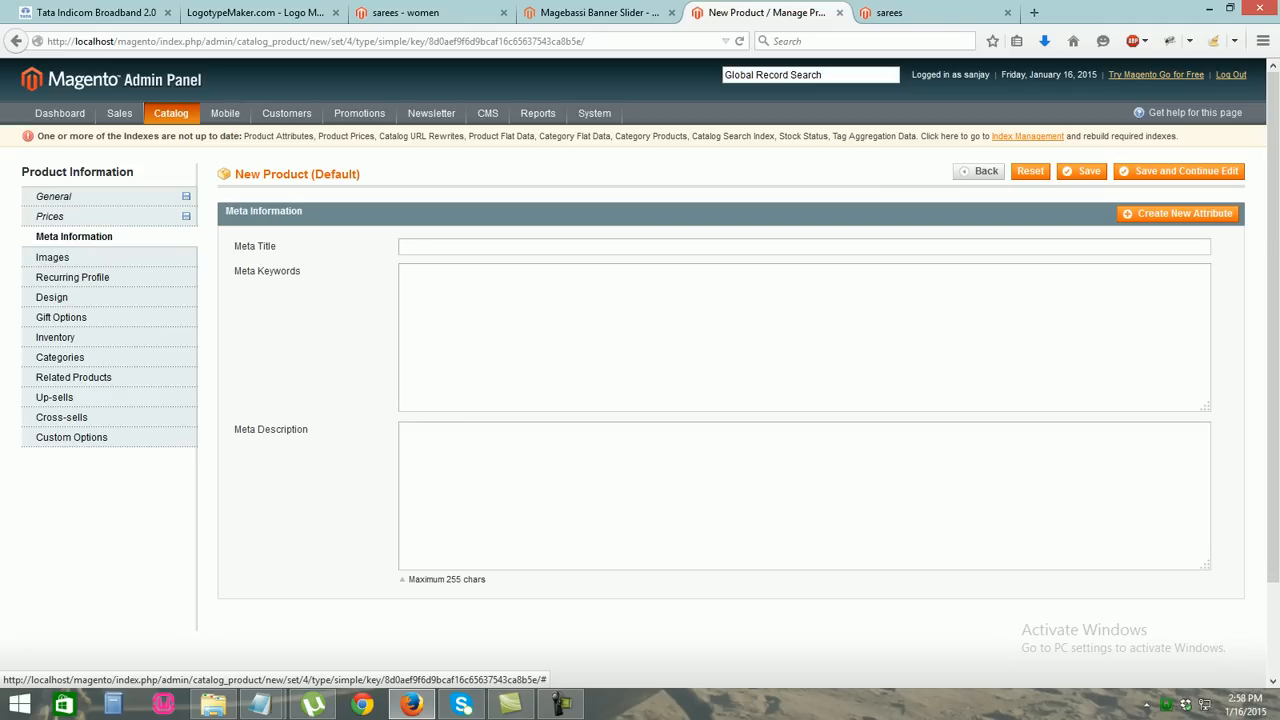
click(420, 247)
text(saress)
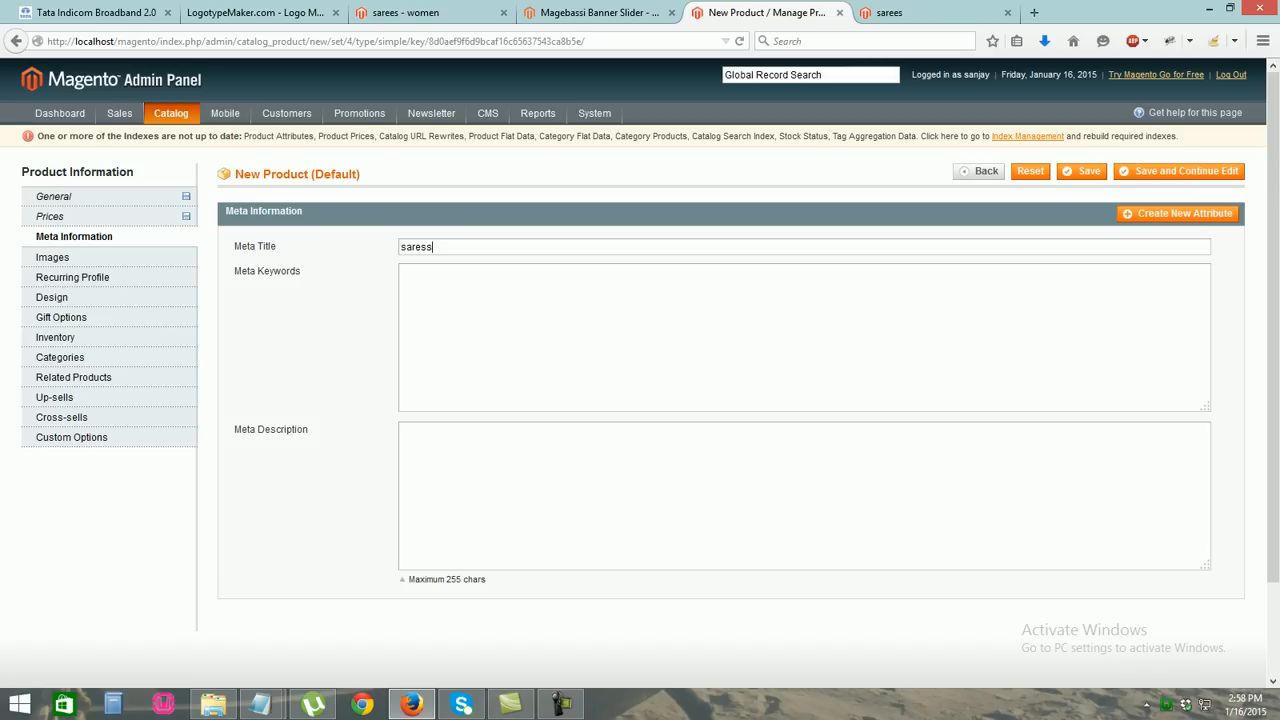
key(BackSpace)
key(Tab)
text(sareeds)
key(BackSpace)
key(shift+Left)
key(shift+Left)
key(shift+Left)
key(shift+Left)
key(shift+Left)
key(shift+Left)
key(ctrl+c)
click(420, 436)
key(ctrl+v)
click(53, 257)
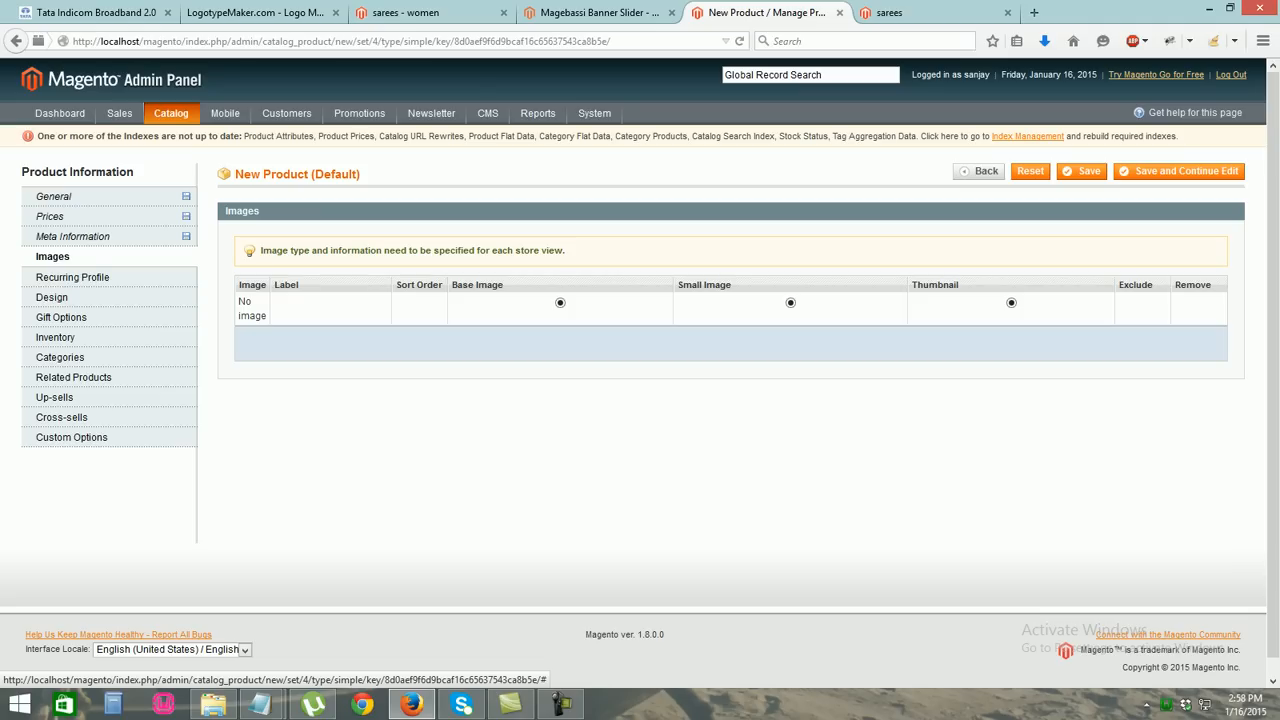
Upload the Flamingo saree image as base, small and thumbnail image, labelled latest21
click(1080, 341)
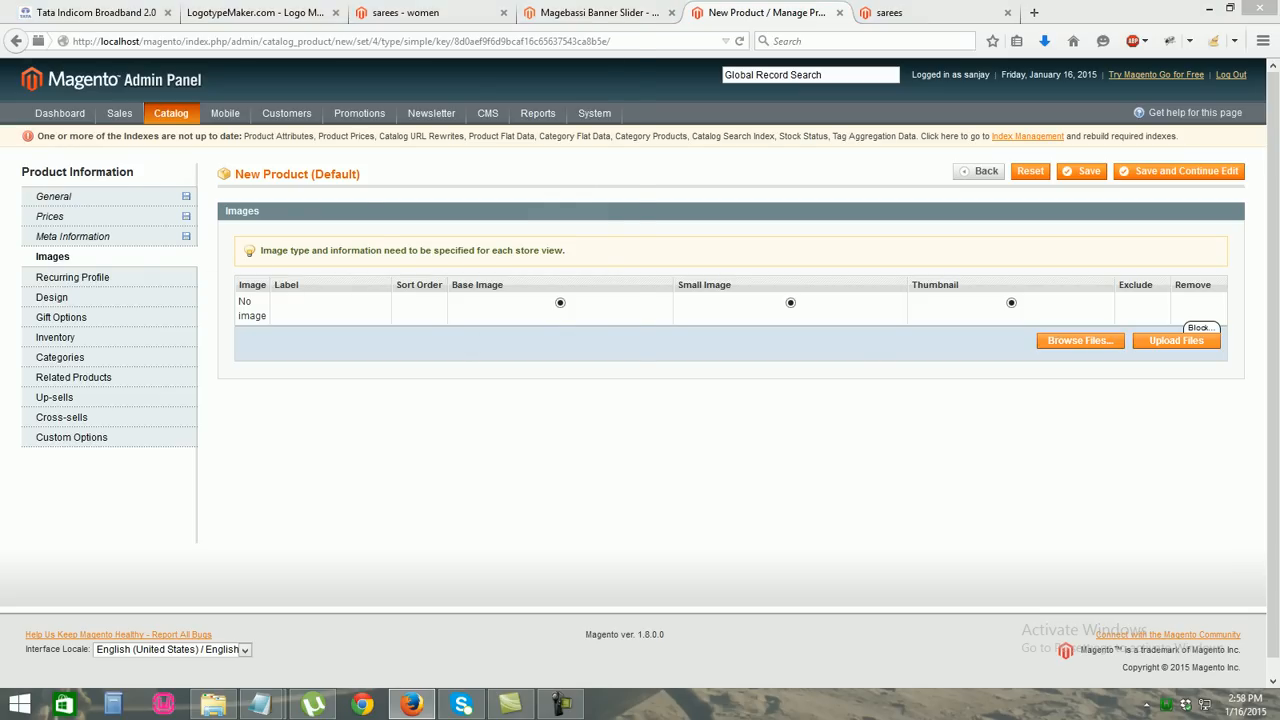
scroll(290, 200, down, 5)
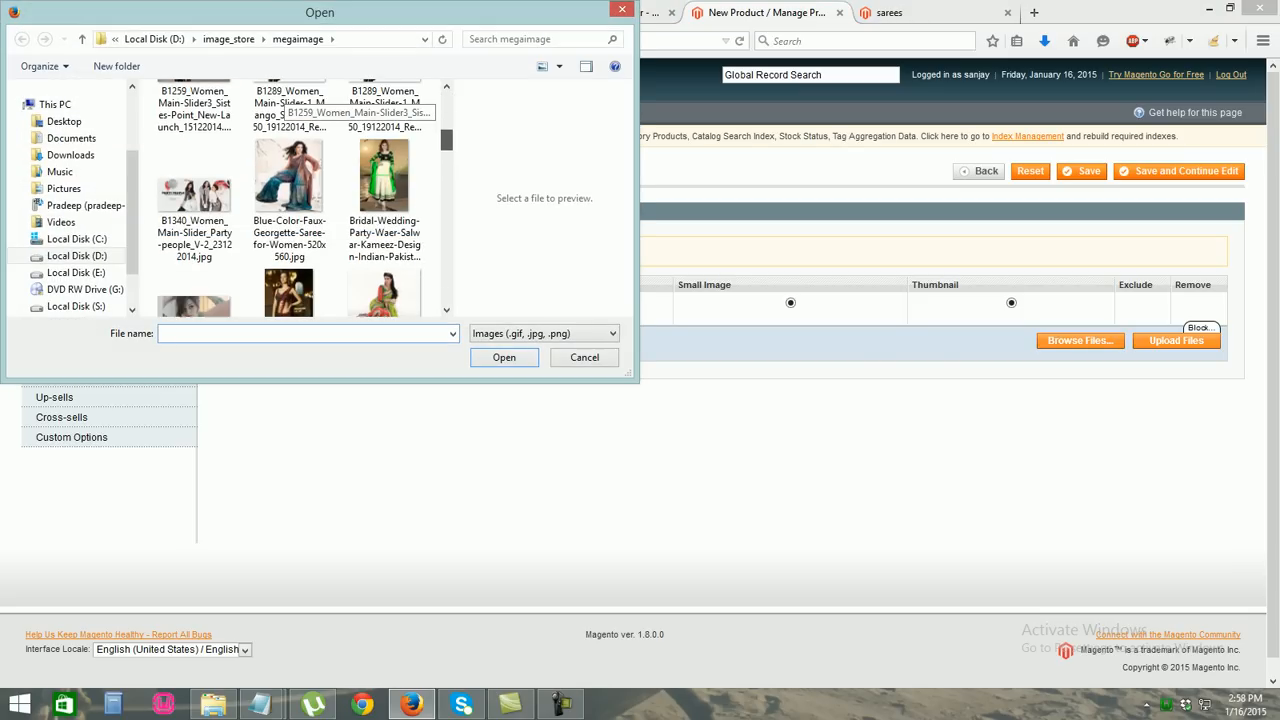
scroll(290, 200, down, 3)
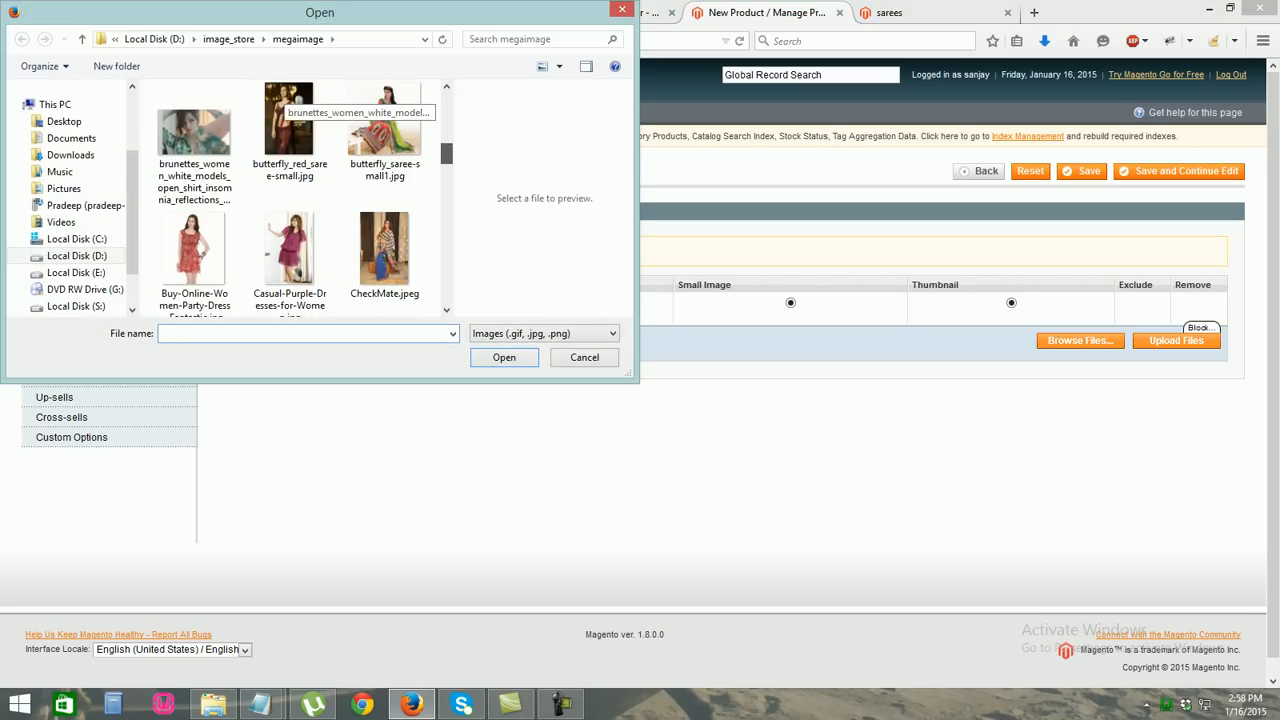
scroll(290, 200, down, 3)
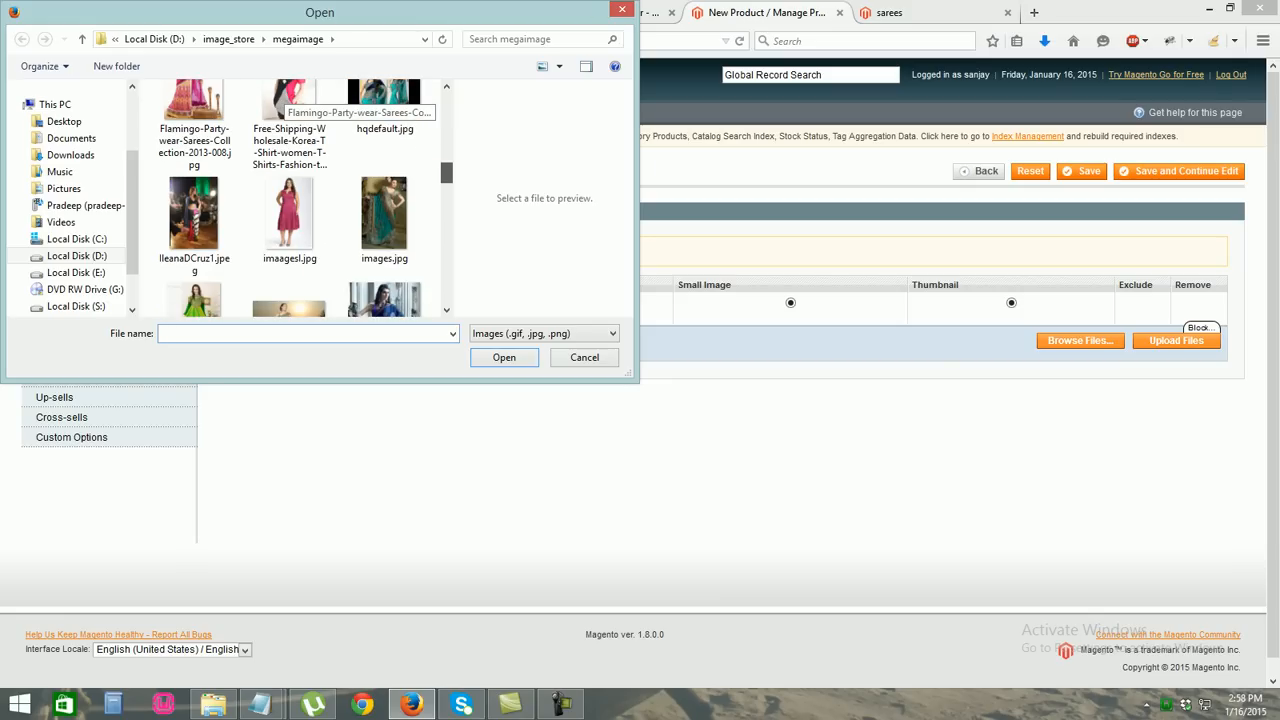
scroll(290, 200, up, 1)
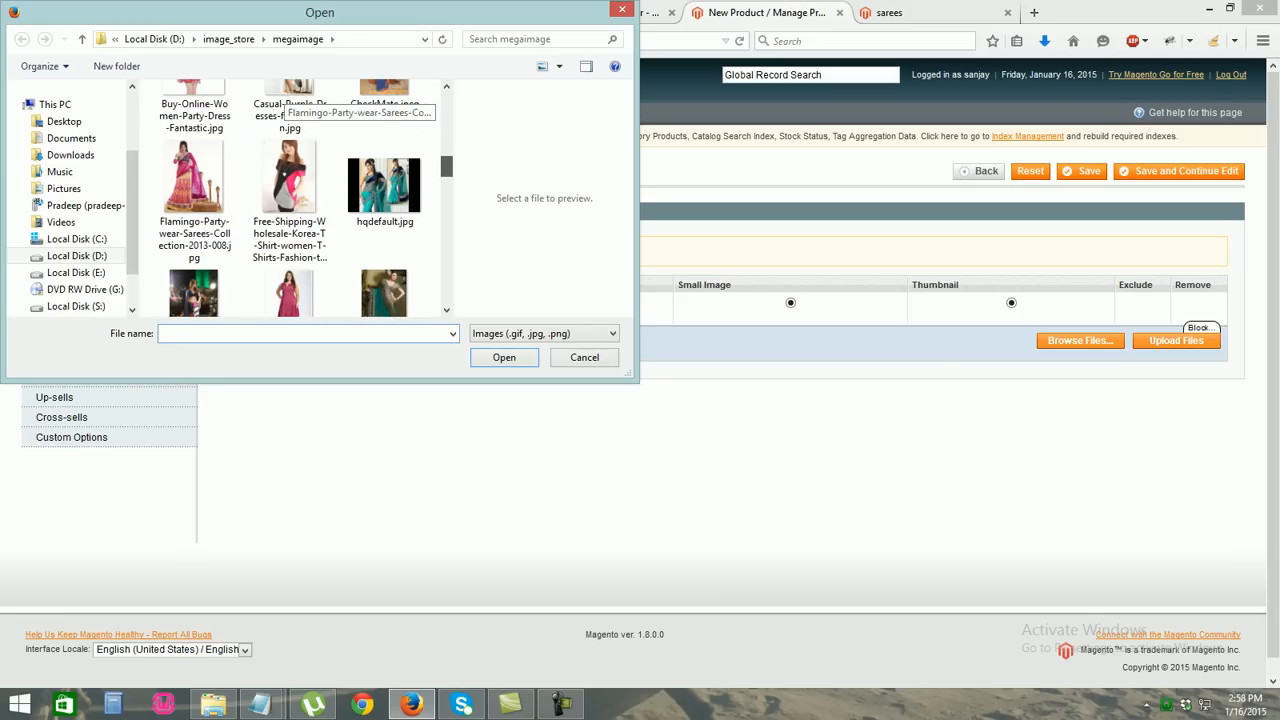
scroll(290, 200, down, 1)
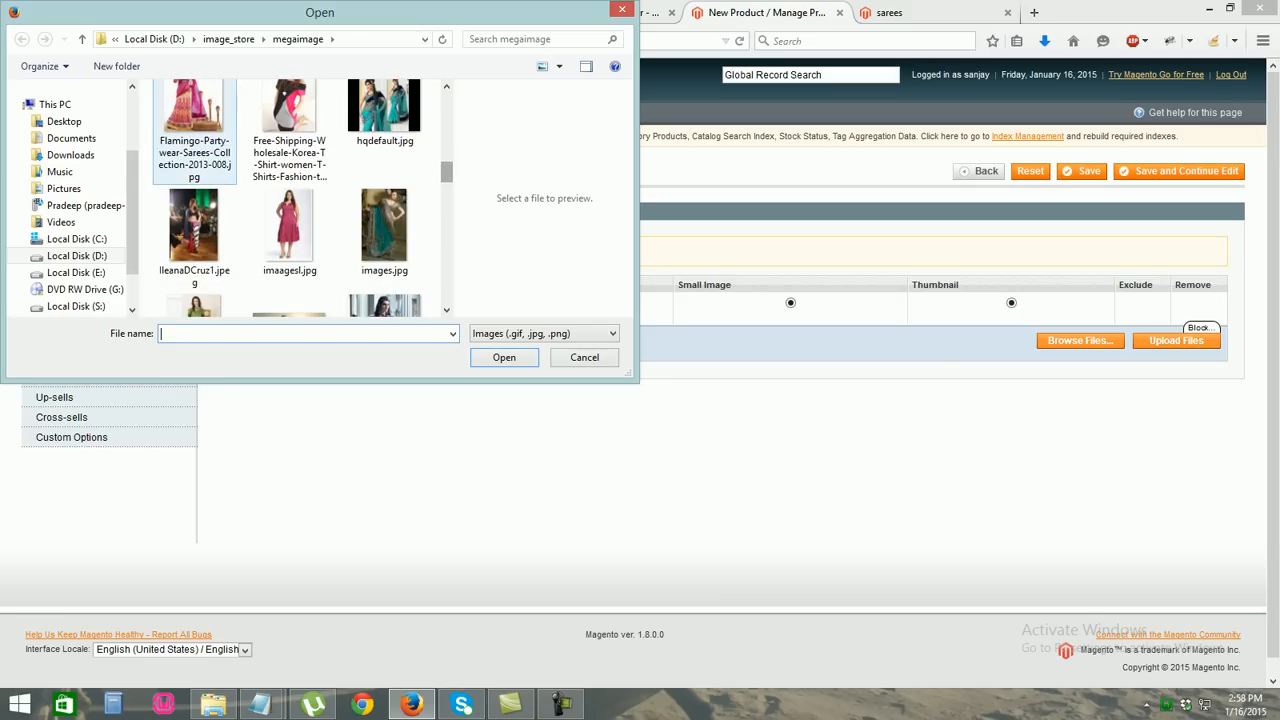
double_click(193, 110)
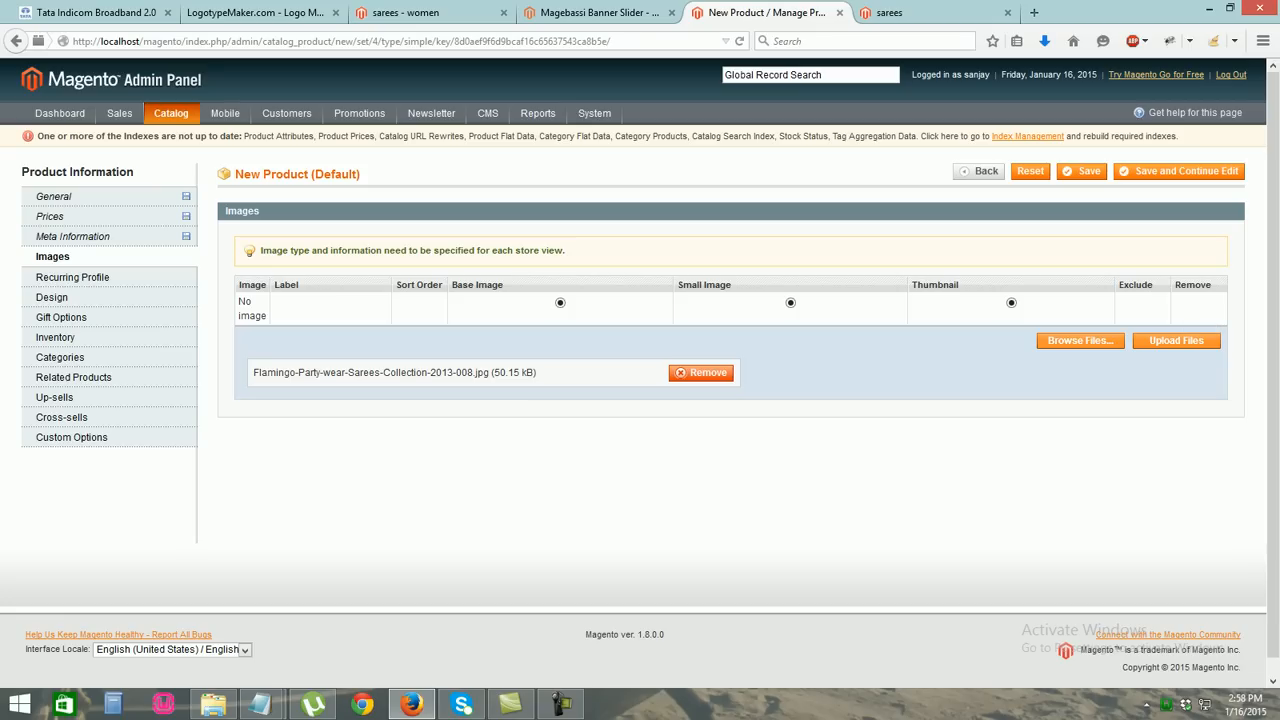
click(1176, 340)
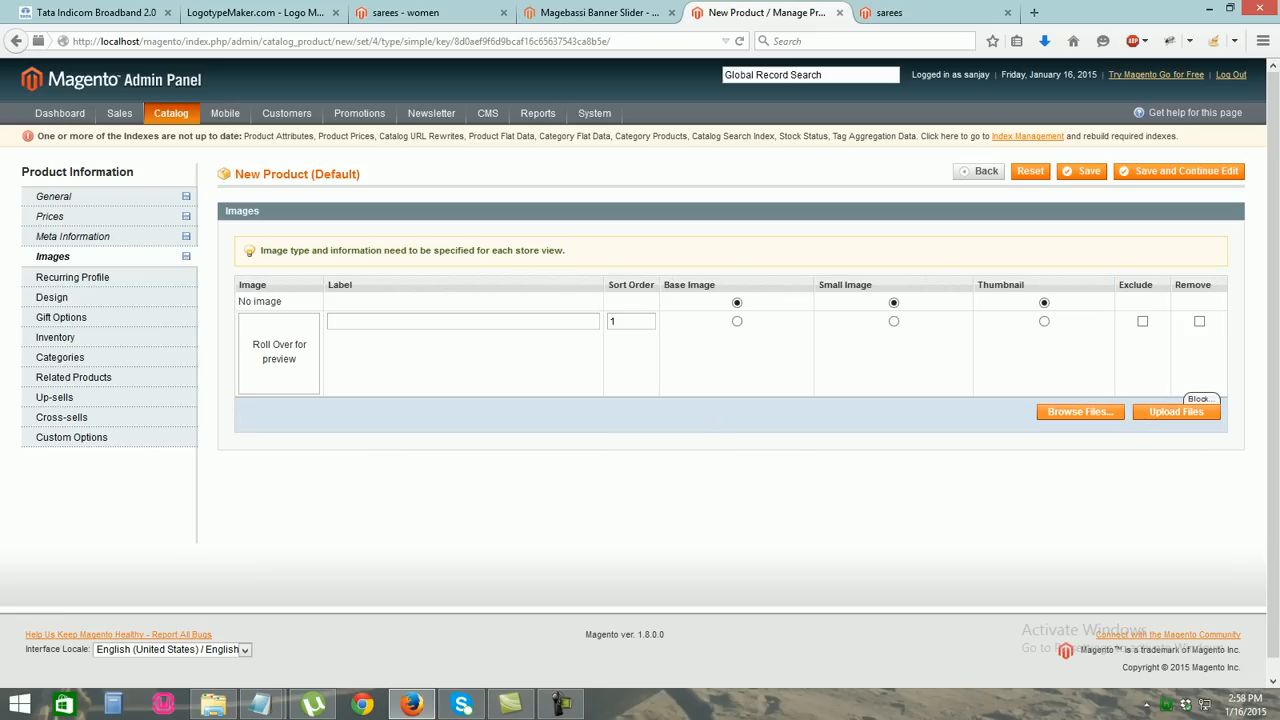
click(737, 321)
click(893, 321)
click(1044, 321)
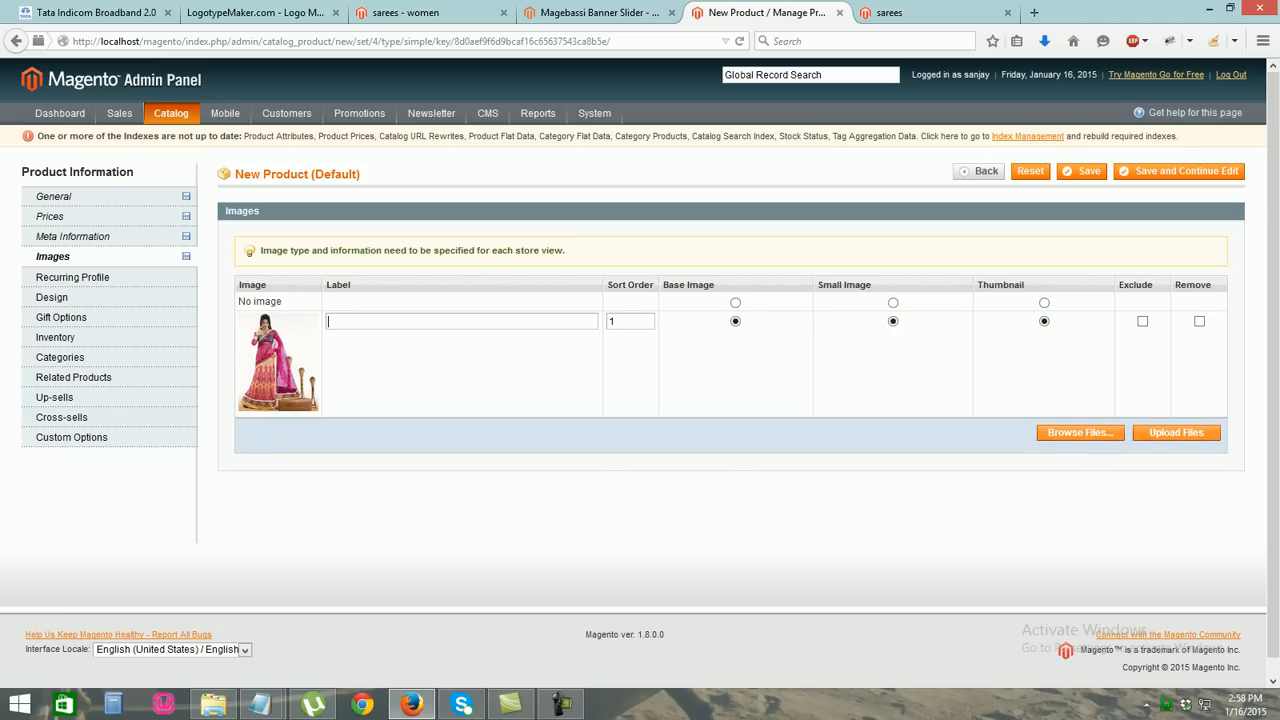
text(latest2)
Upload hqdefault.jpg as a second image labelled latest123, keeping latest21 as base
click(1080, 432)
drag(447, 104, 447, 162)
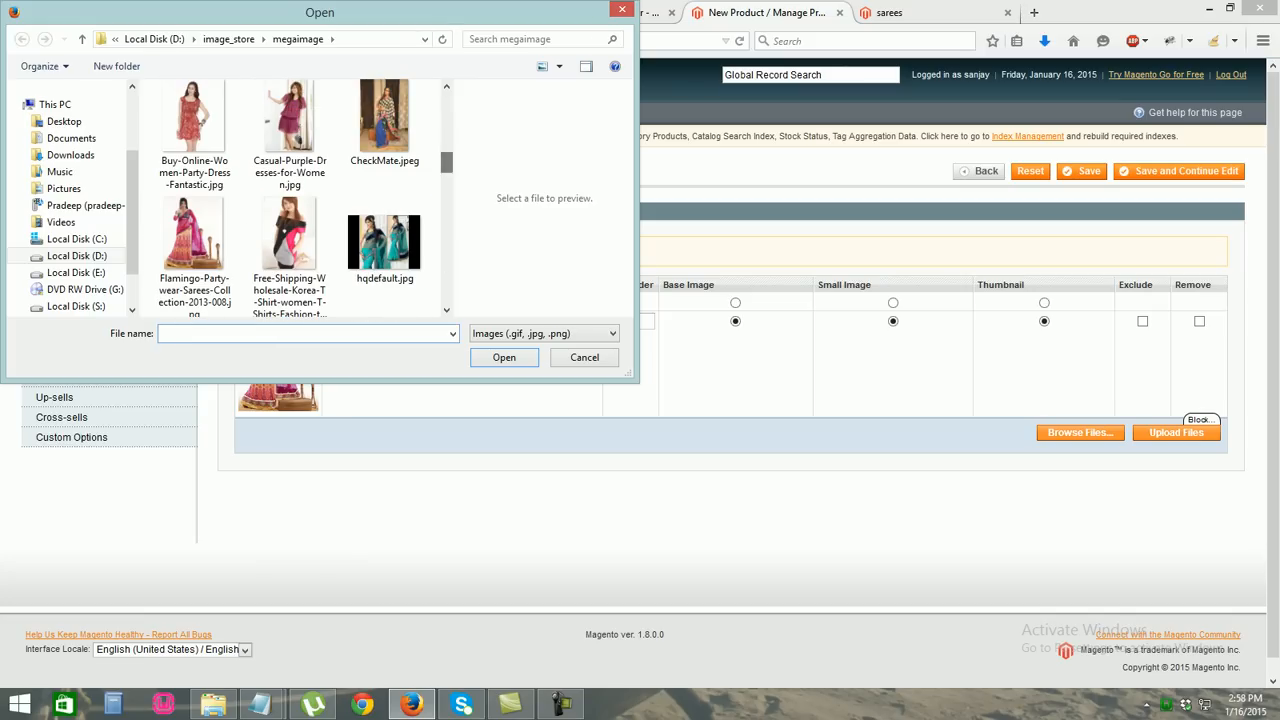
double_click(385, 243)
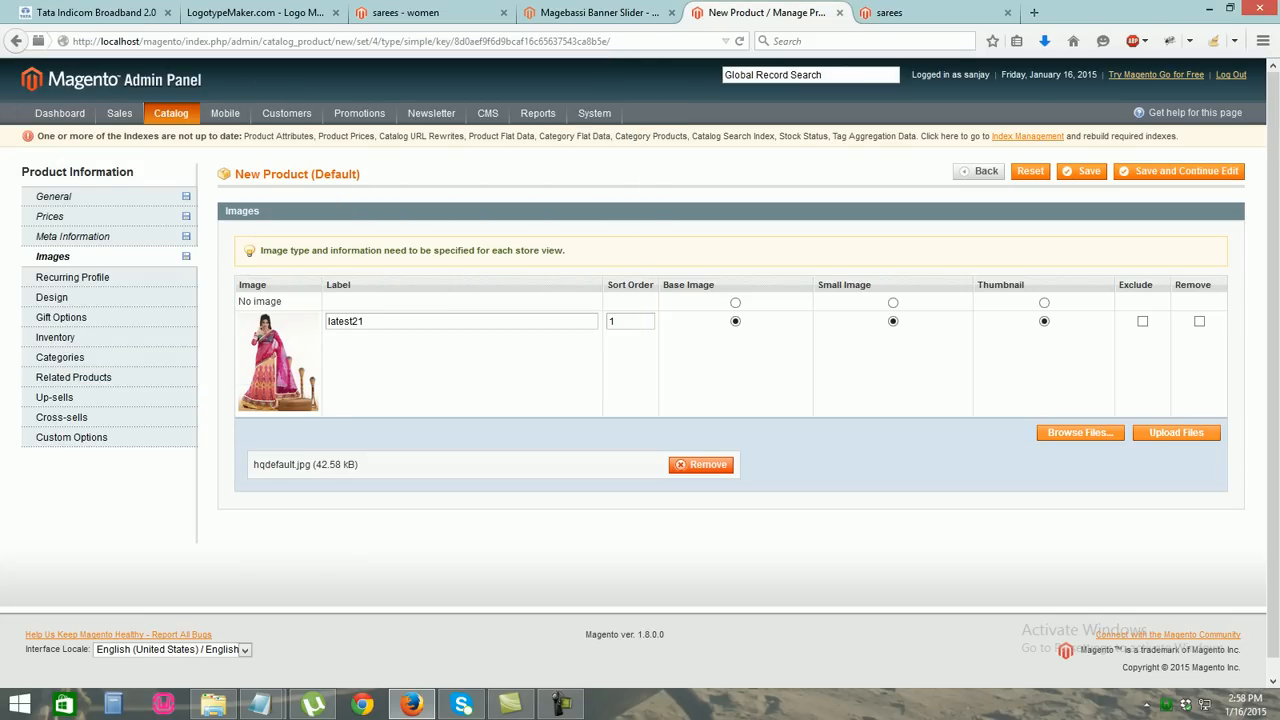
click(1176, 432)
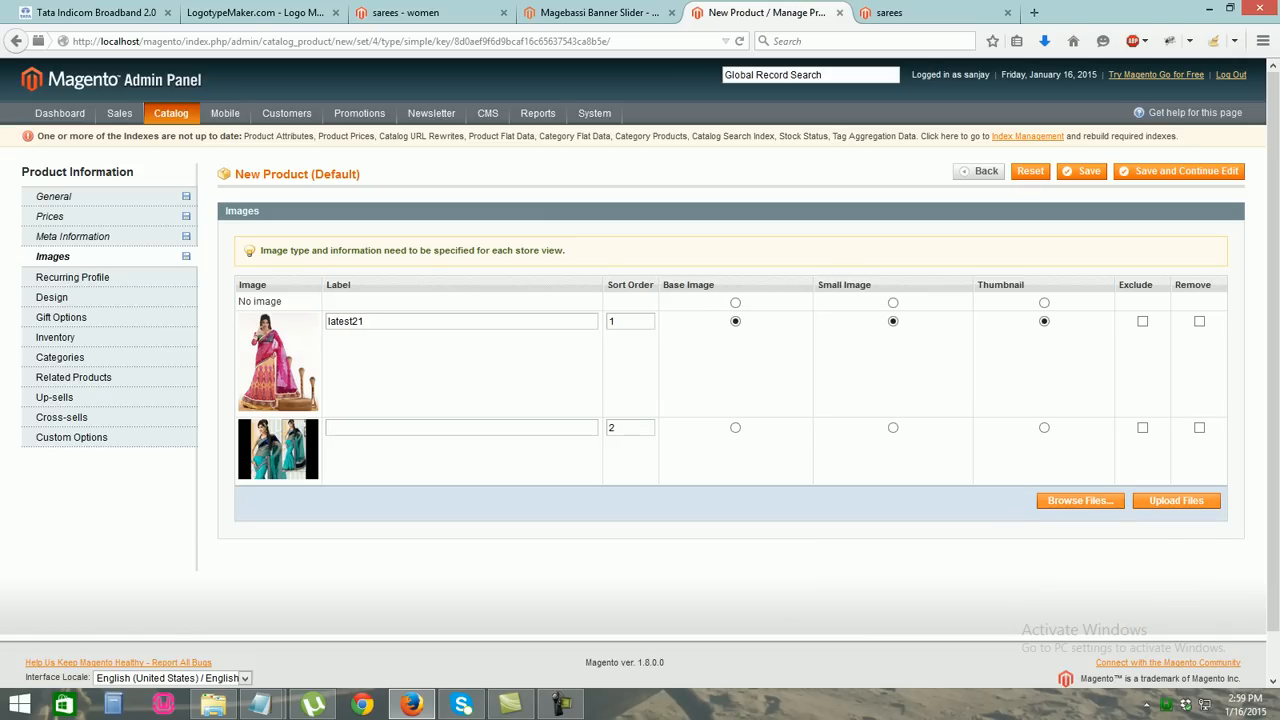
text(214a)
key(ctrl+a)
key(BackSpace)
text(latest123)
click(735, 428)
click(735, 321)
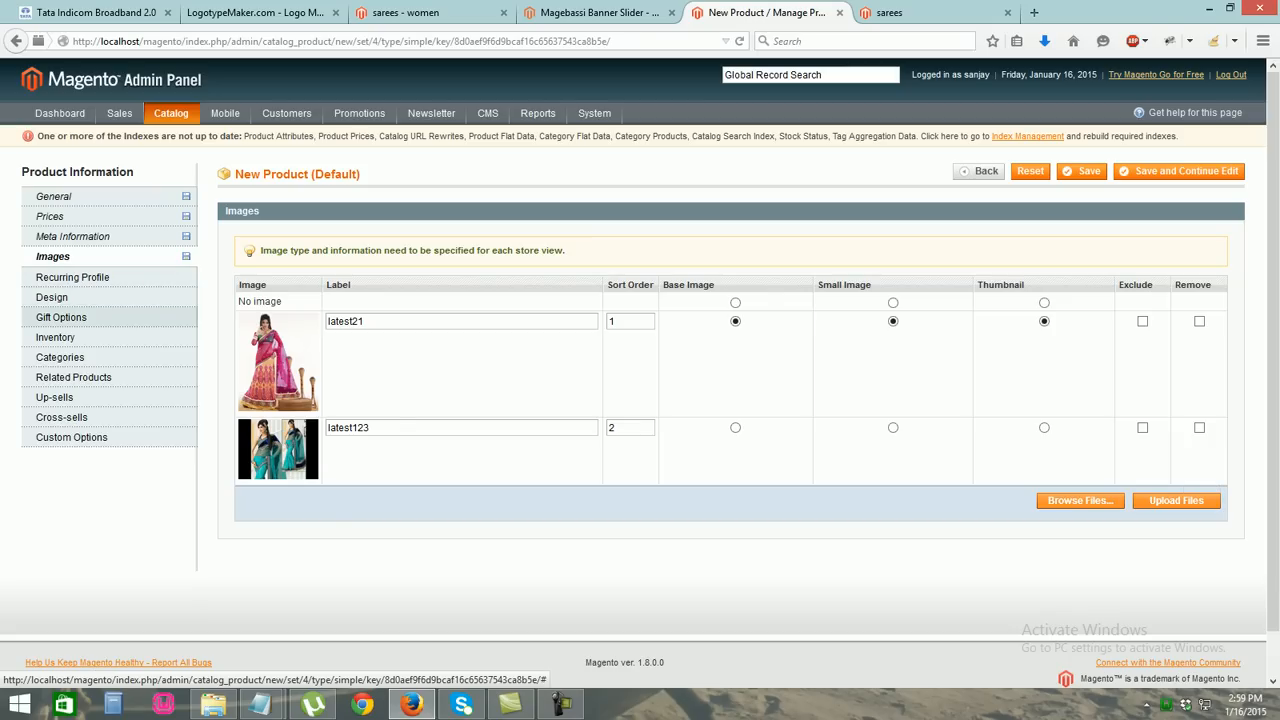
Set the inventory quantity to 100 with stock availability In Stock
click(56, 337)
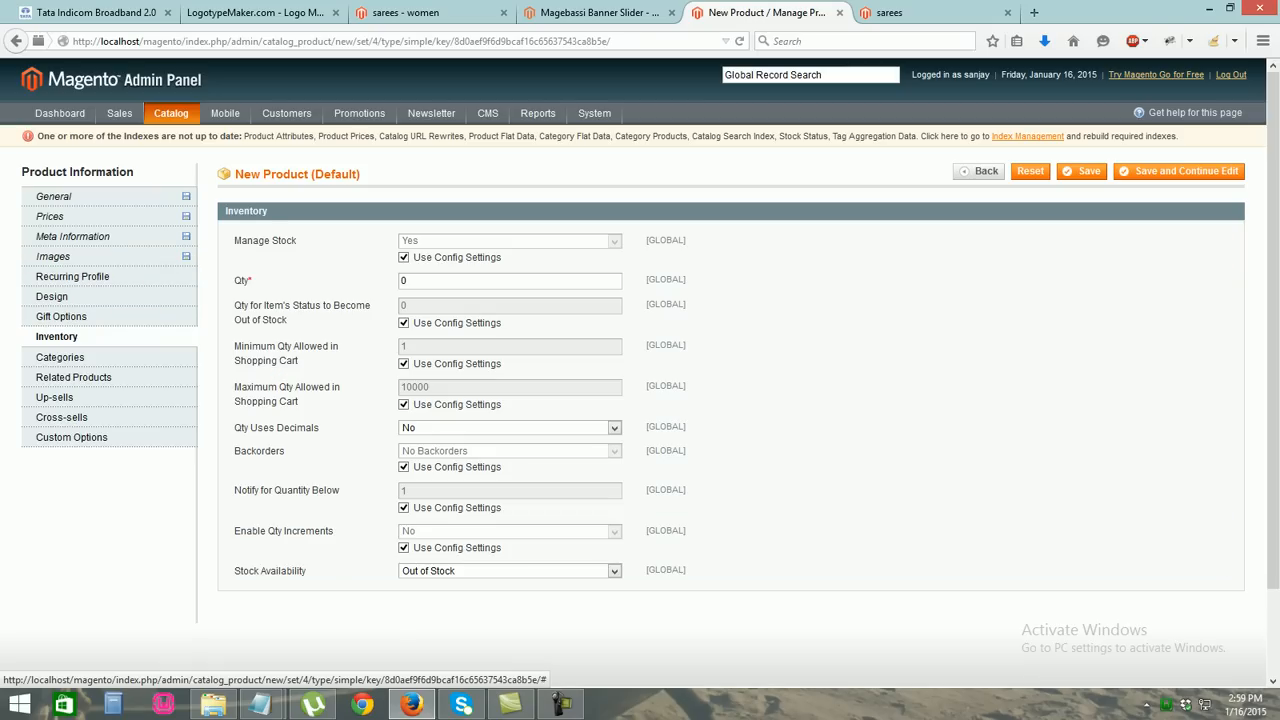
double_click(405, 281)
click(412, 281)
key(BackSpace)
text(100)
key(Tab)
key(Tab)
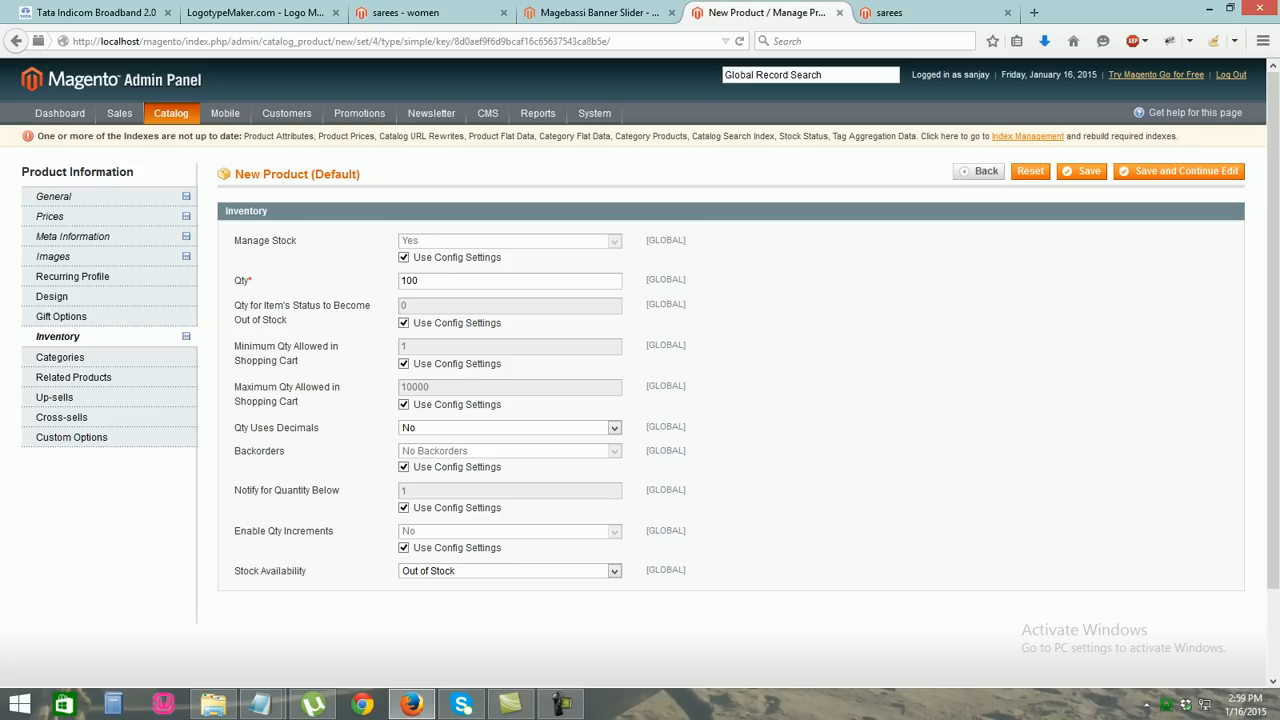
click(614, 571)
click(417, 585)
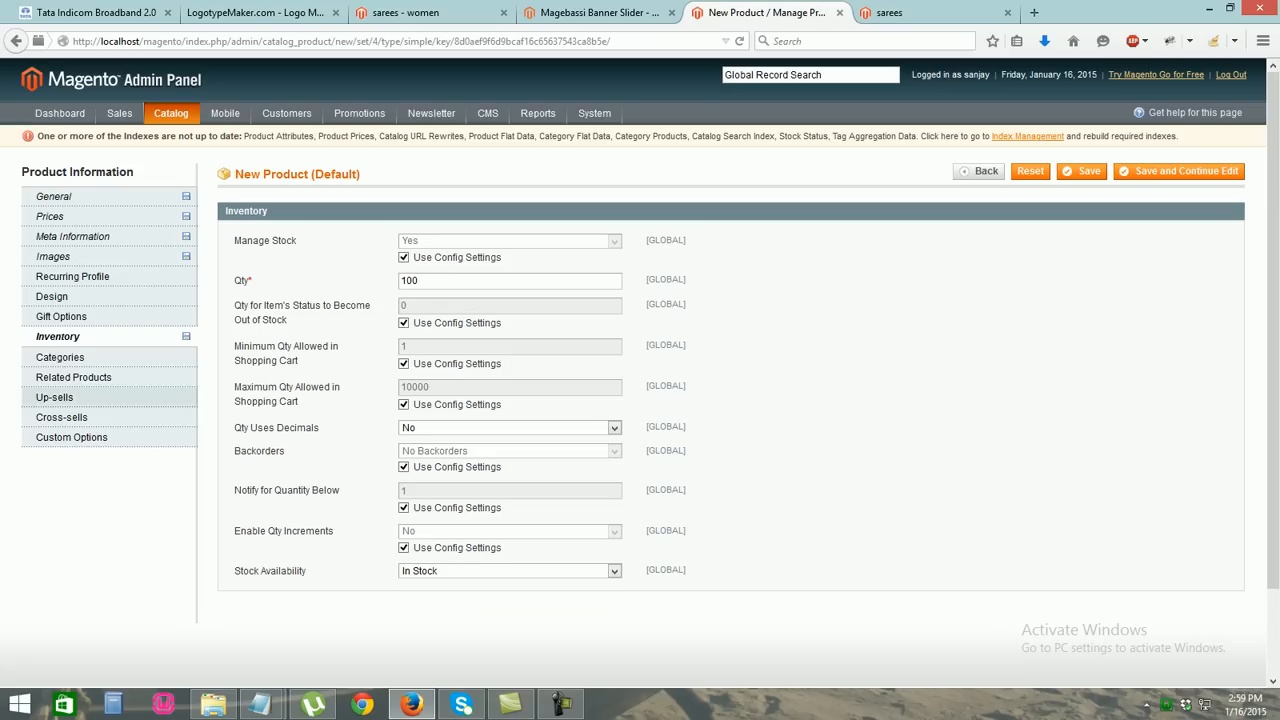
Assign the product to the women and sarees categories, save it, and view it on the storefront
click(60, 357)
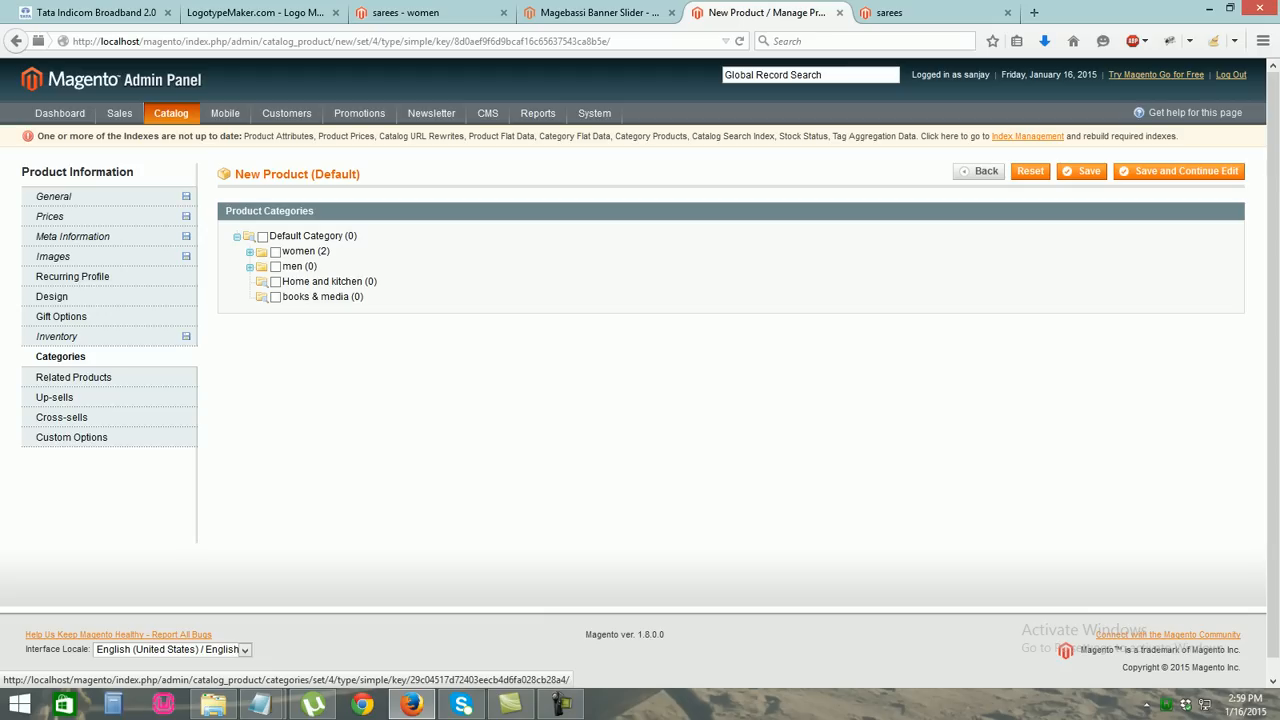
click(288, 252)
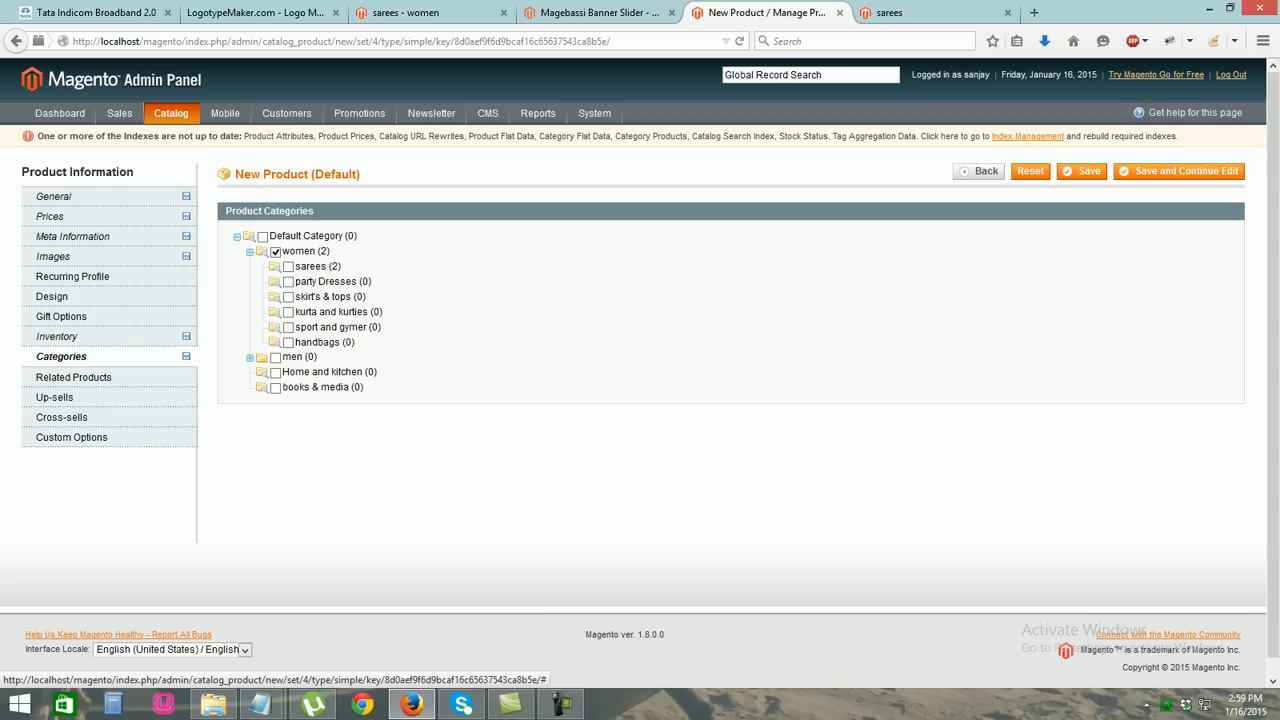
click(289, 267)
click(1082, 171)
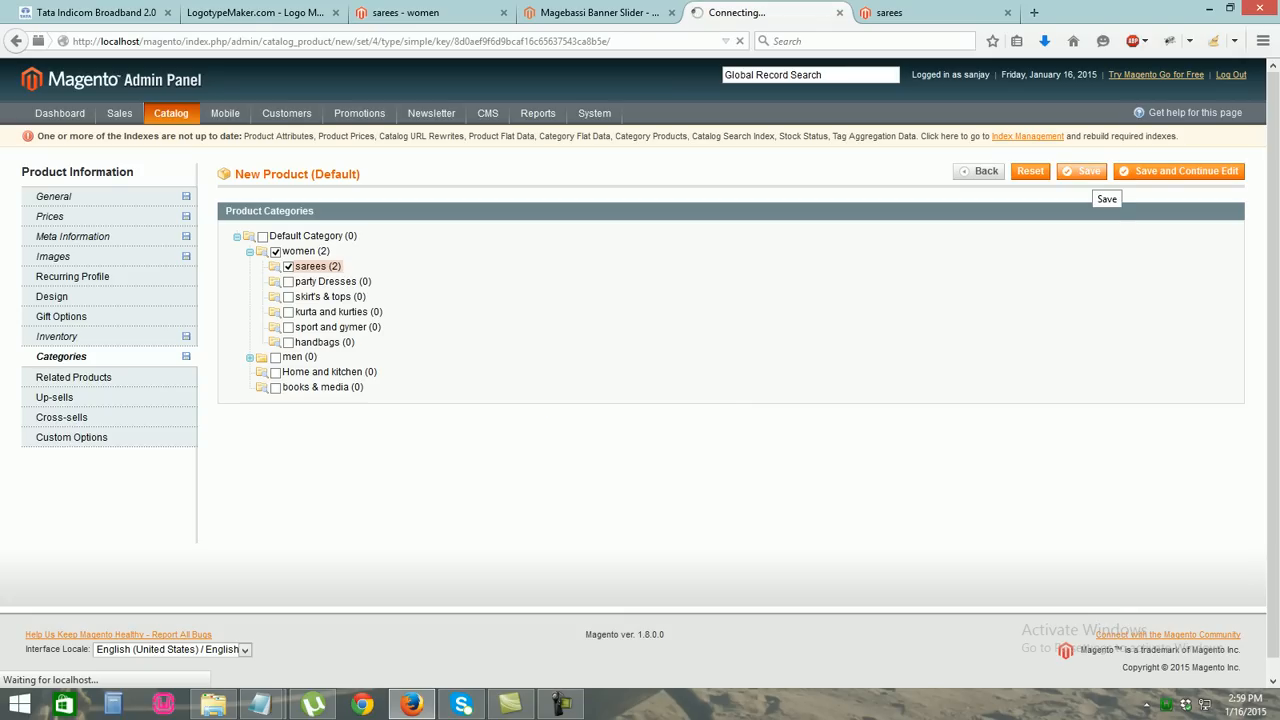
key(ctrl+Tab)
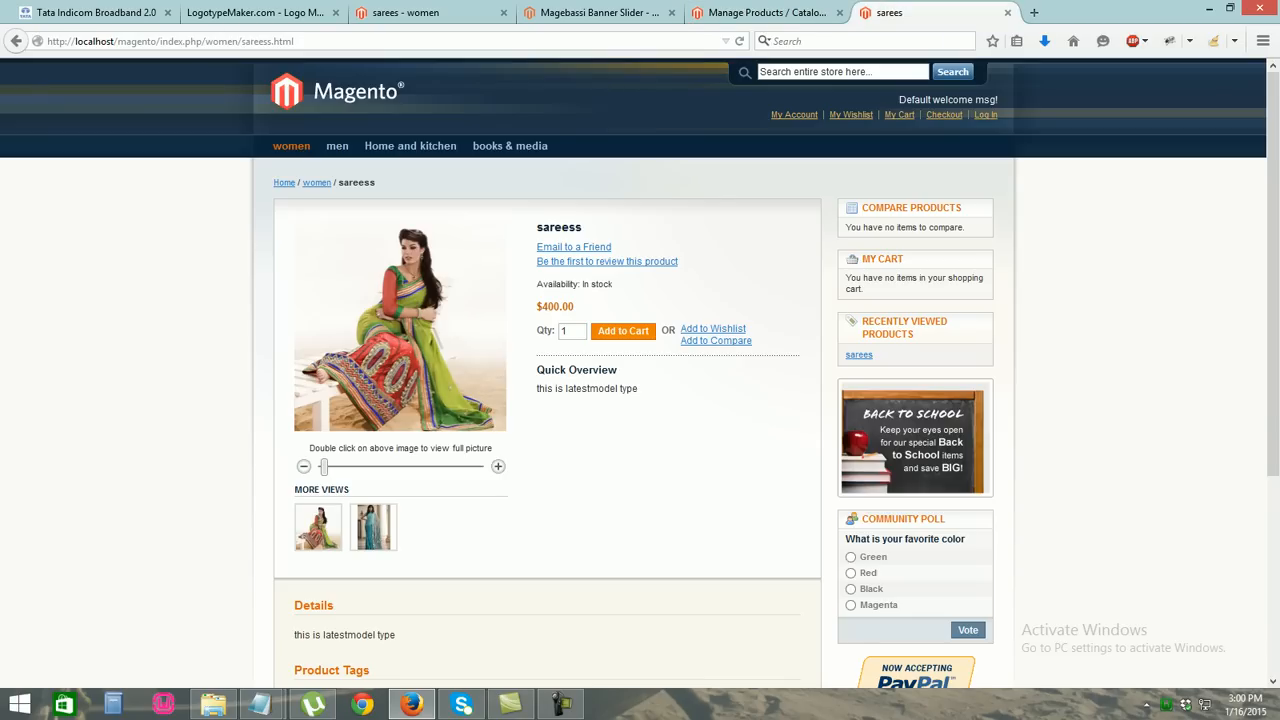
Reload the storefront and open the women › party Dresses category page
click(300, 41)
click(740, 41)
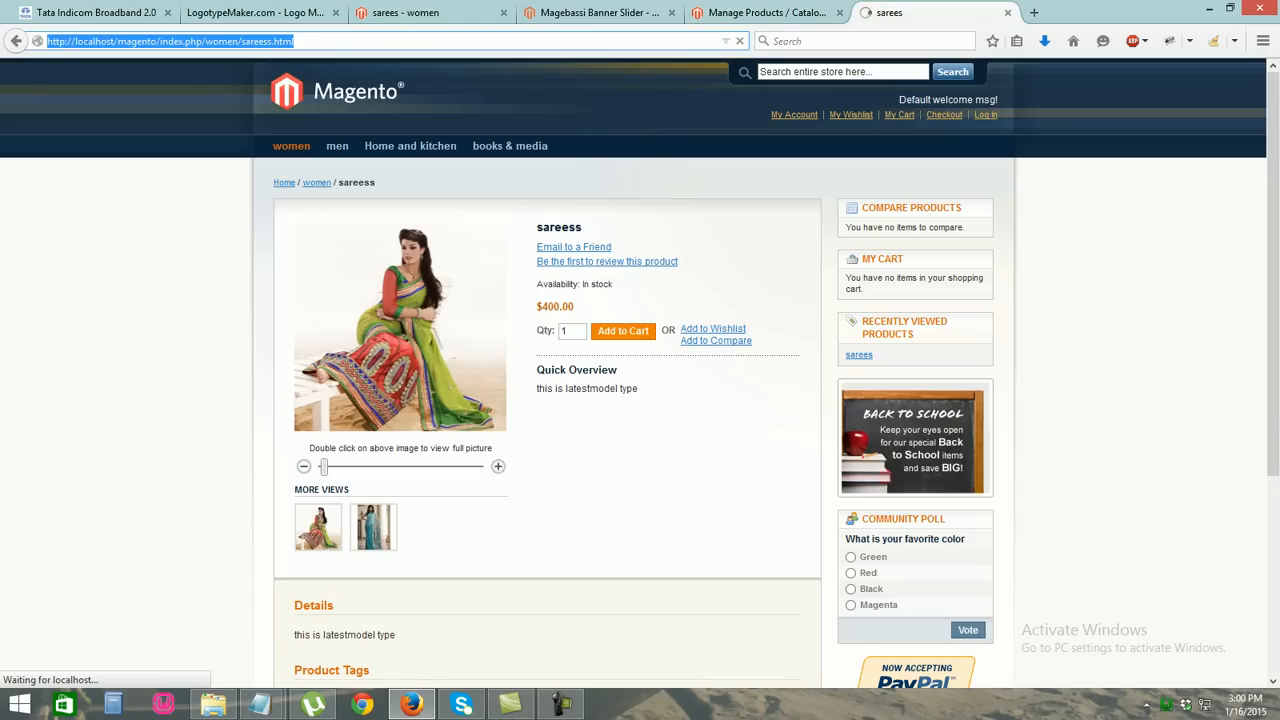
click(295, 167)
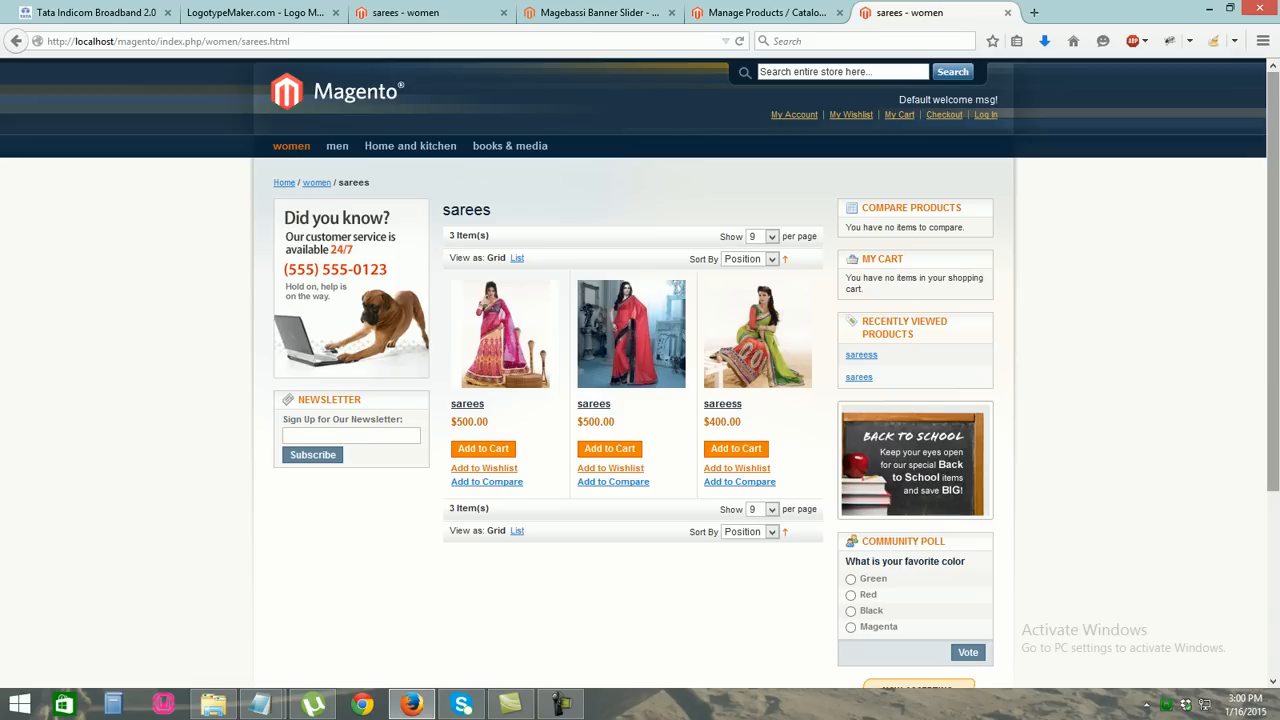
scroll(640, 370, down, 3)
scroll(640, 370, up, 3)
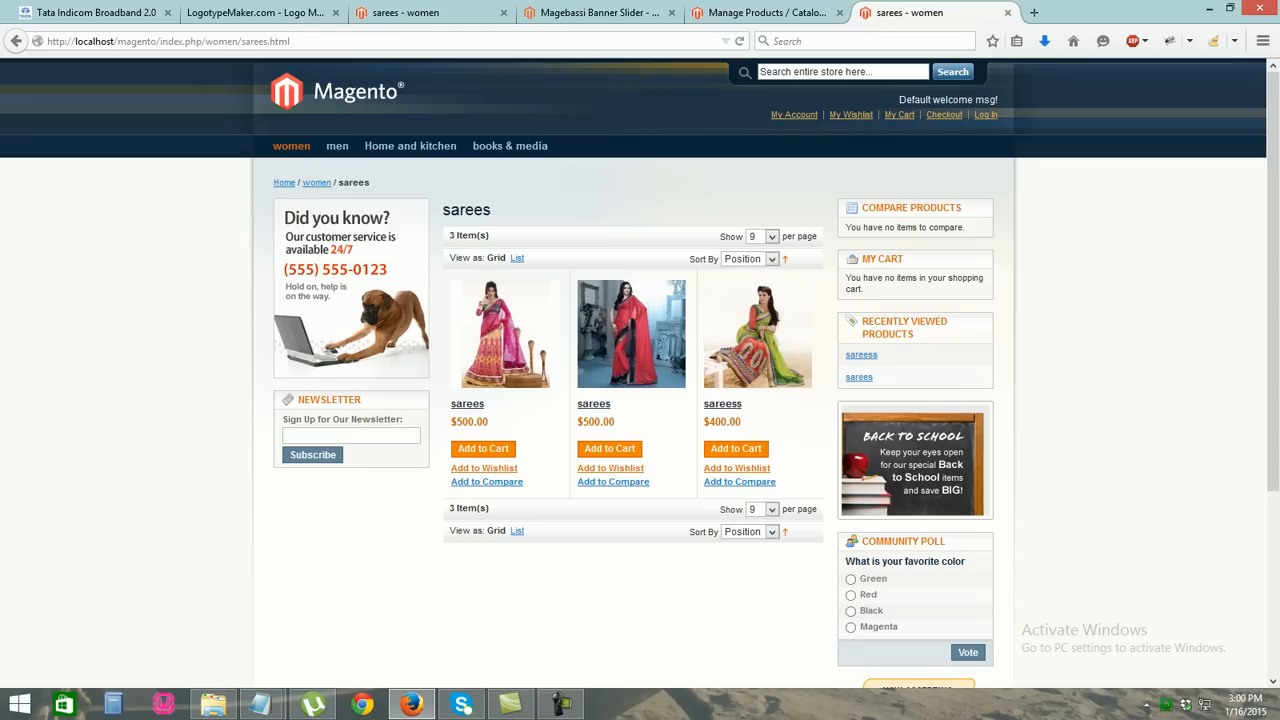
mouse_move(291, 146)
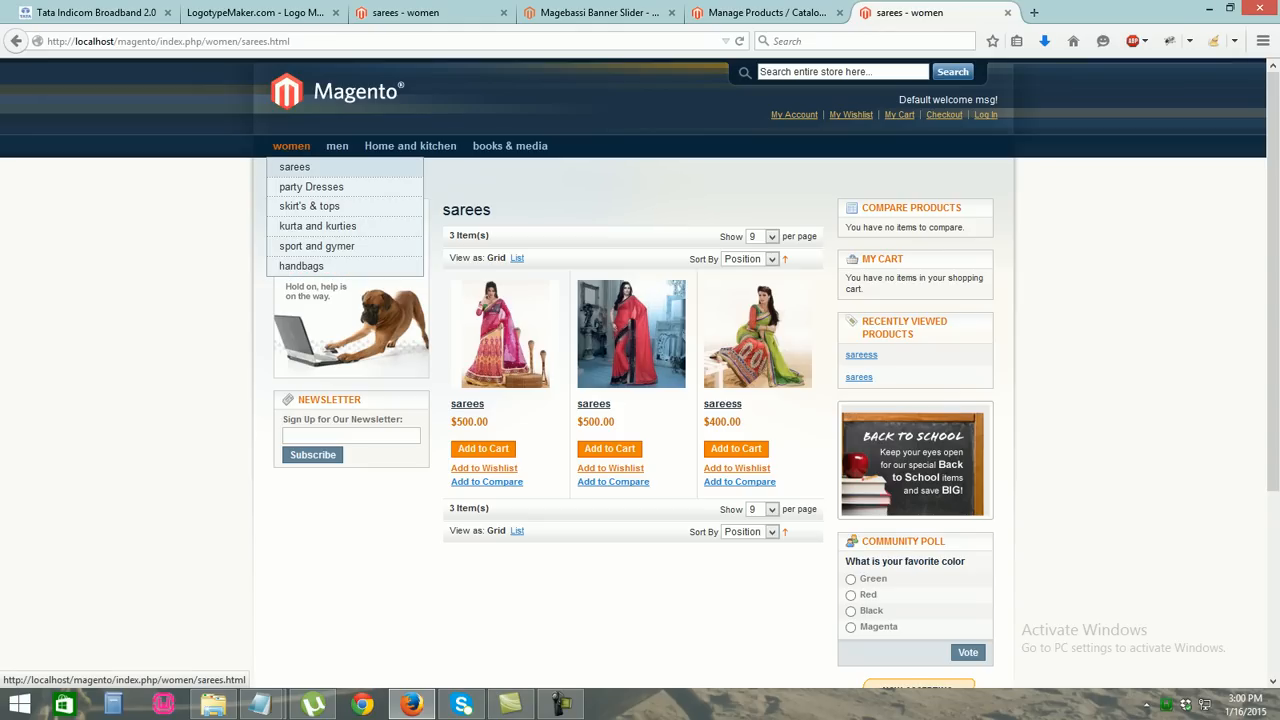
click(311, 186)
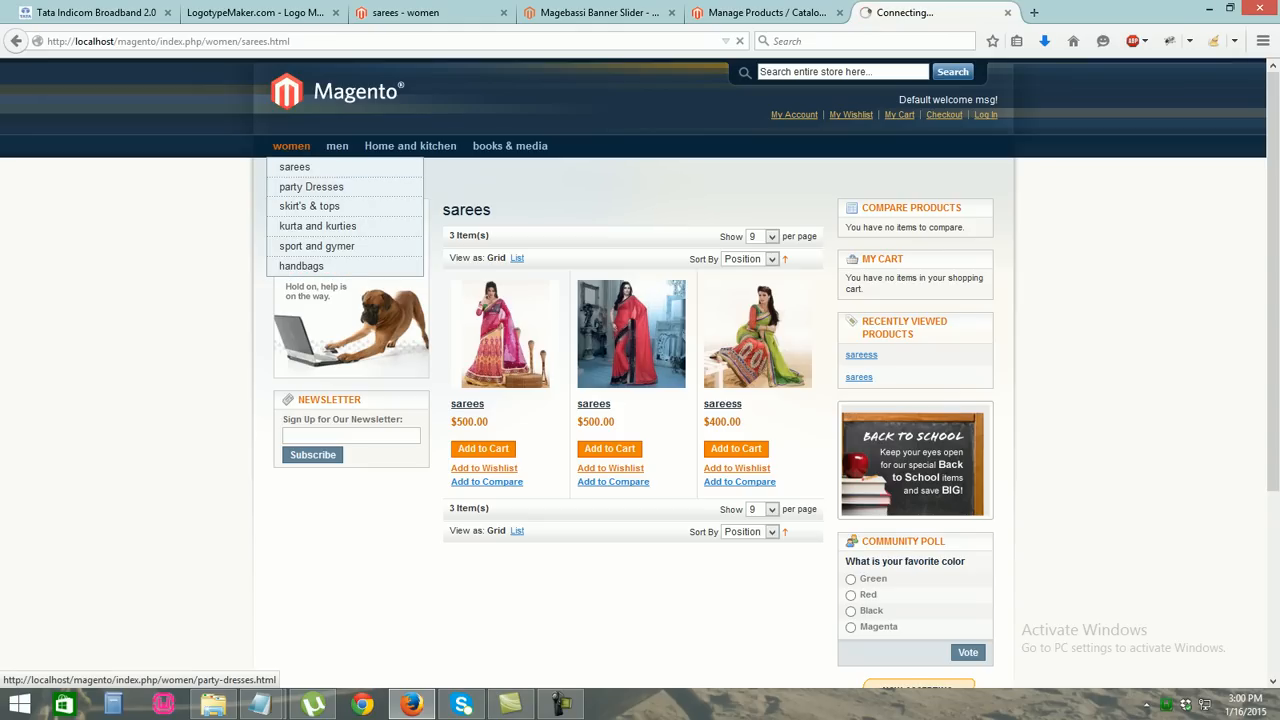
click(767, 12)
From Catalog › Manage Products, start a fourth product with Default set and Simple type
mouse_move(171, 113)
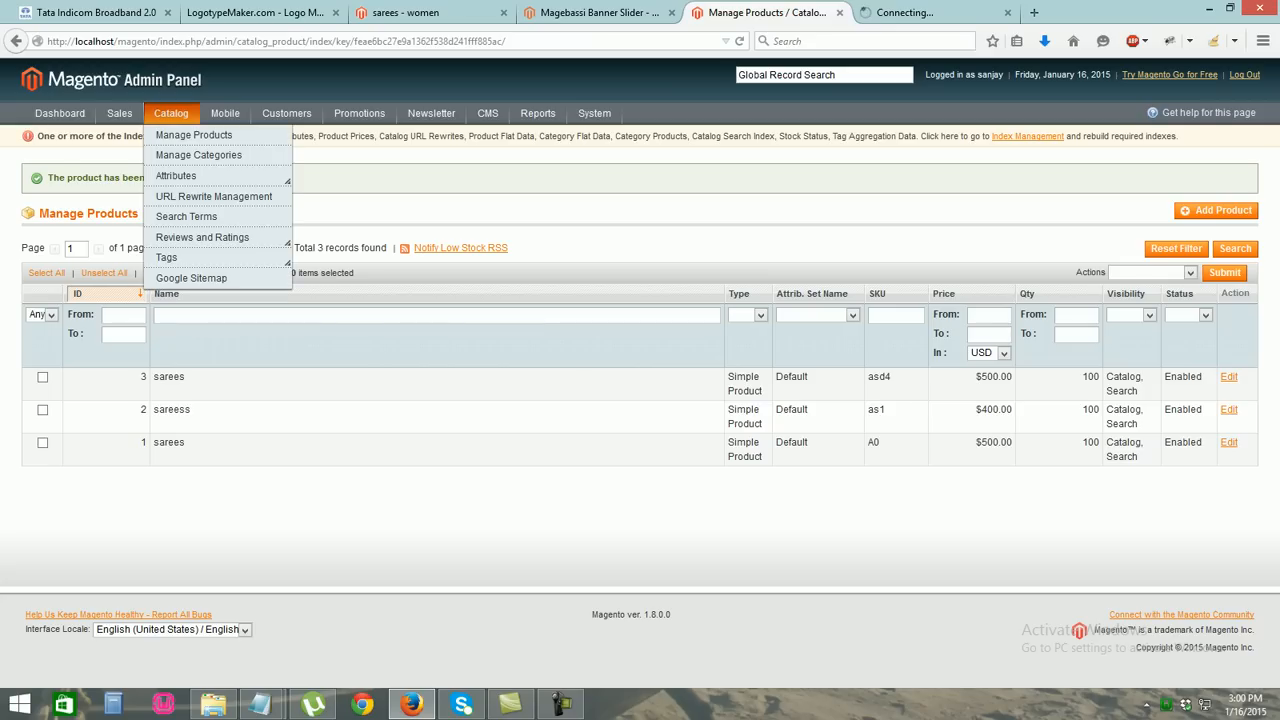
click(193, 134)
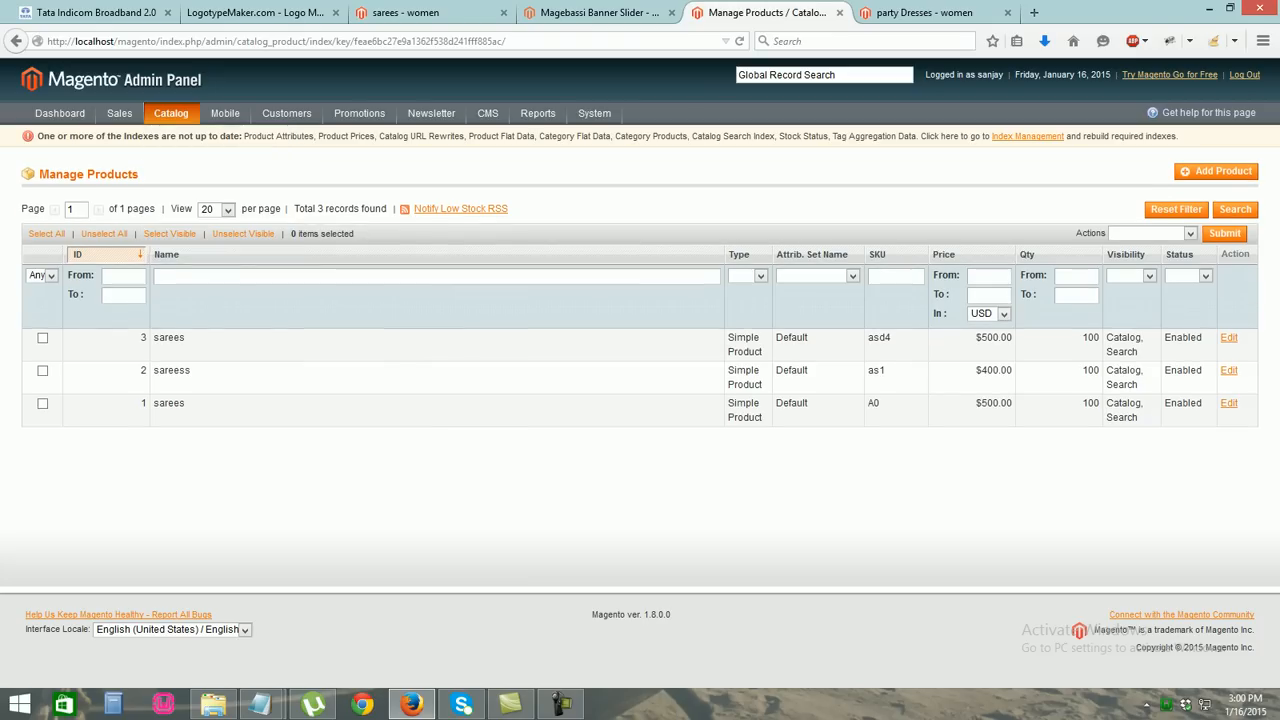
click(1216, 171)
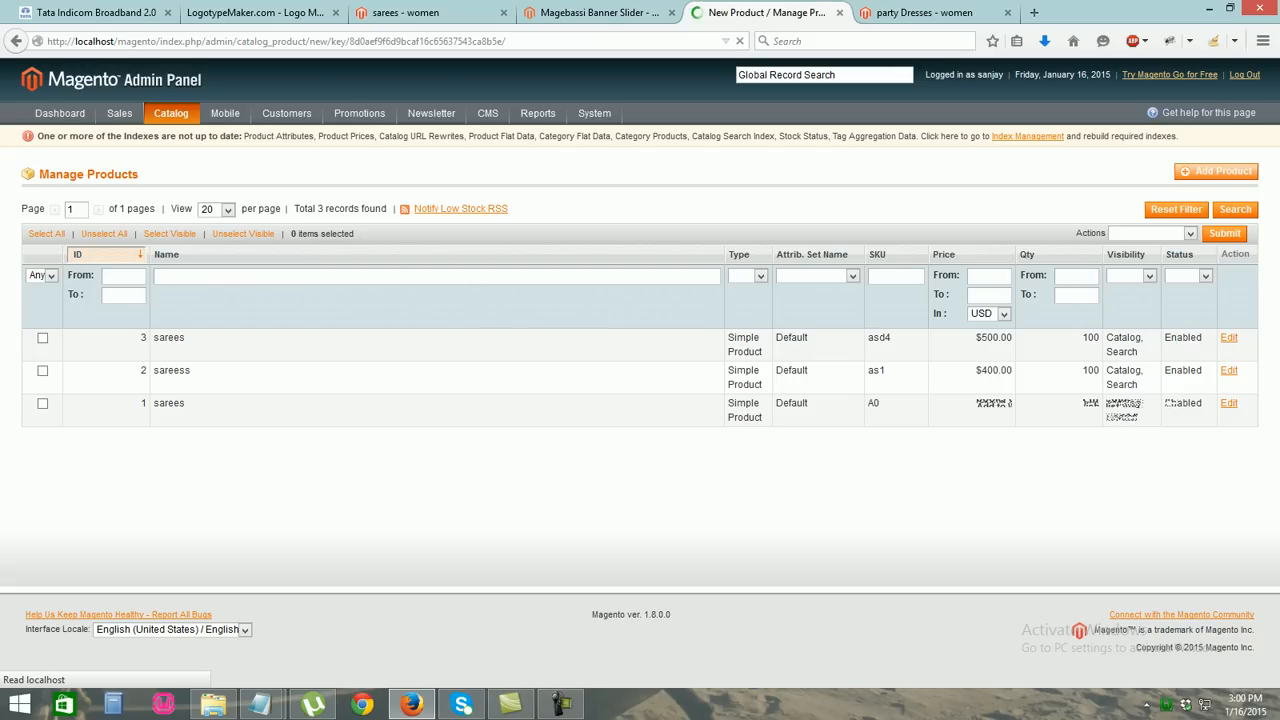
click(432, 288)
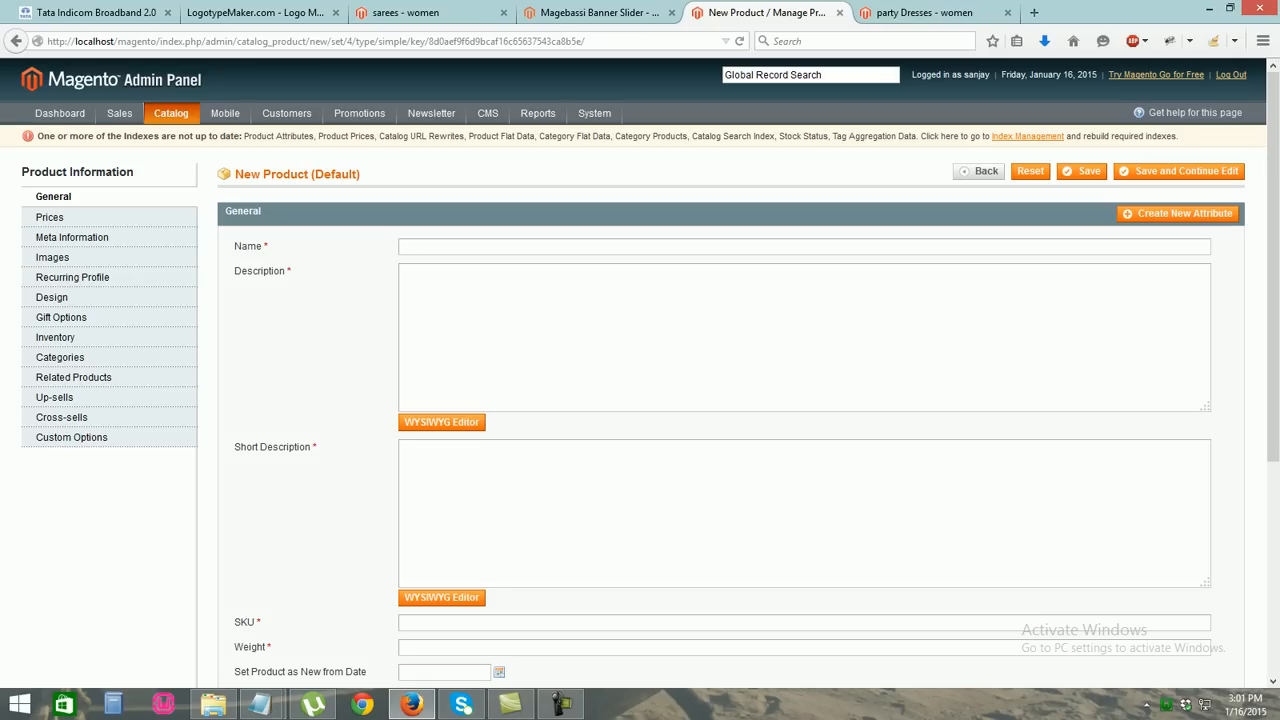
Name the product 'party dresses' with 'this is a latest model in market' as both descriptions
key(Down)
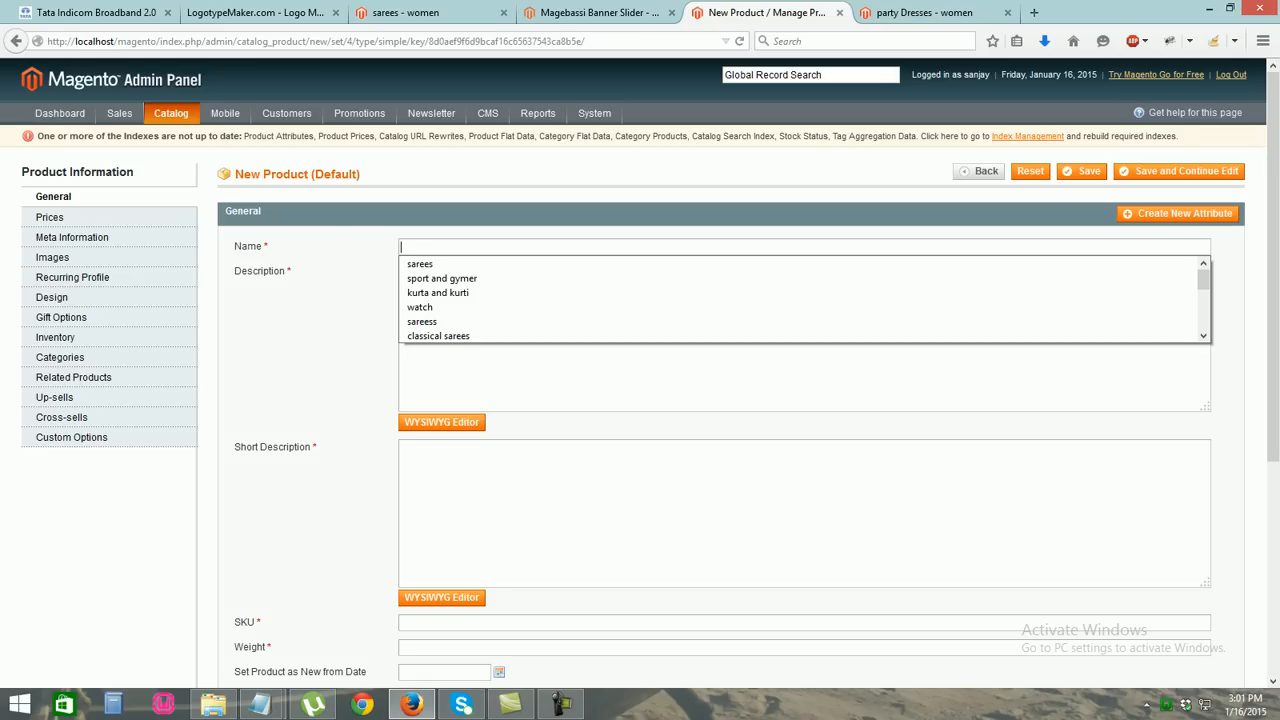
text(party)
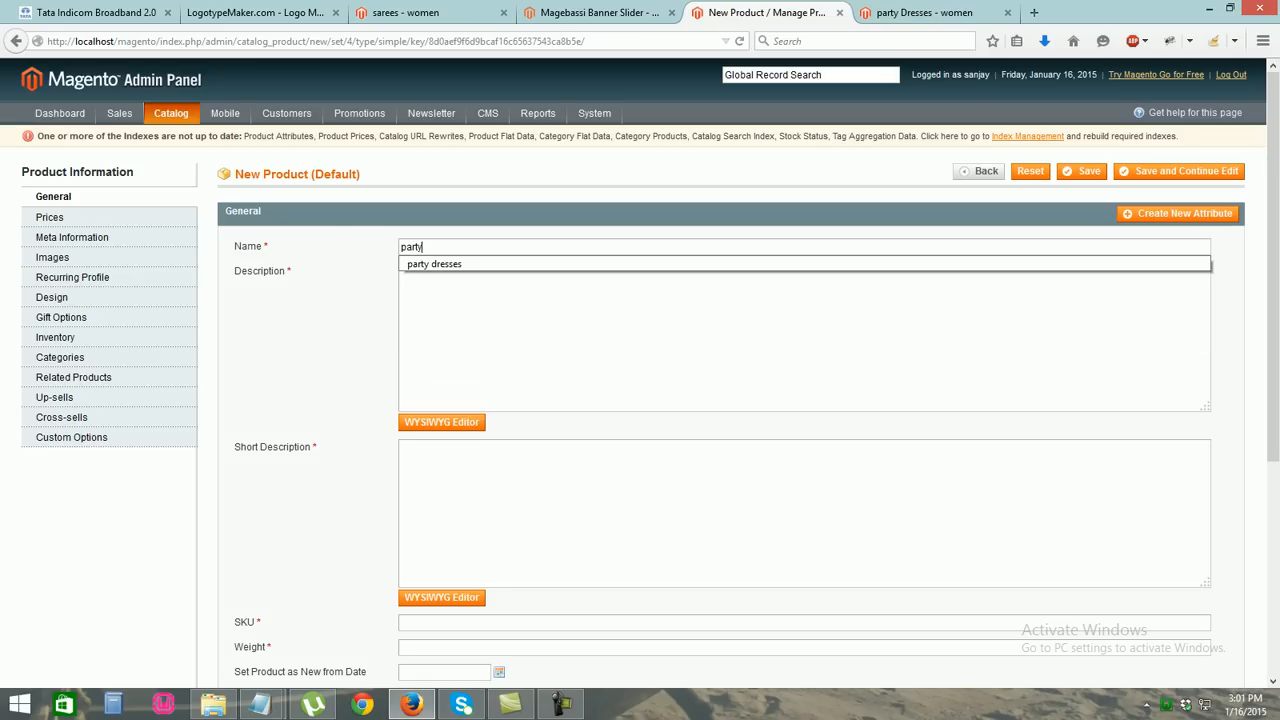
key(Down)
key(Tab)
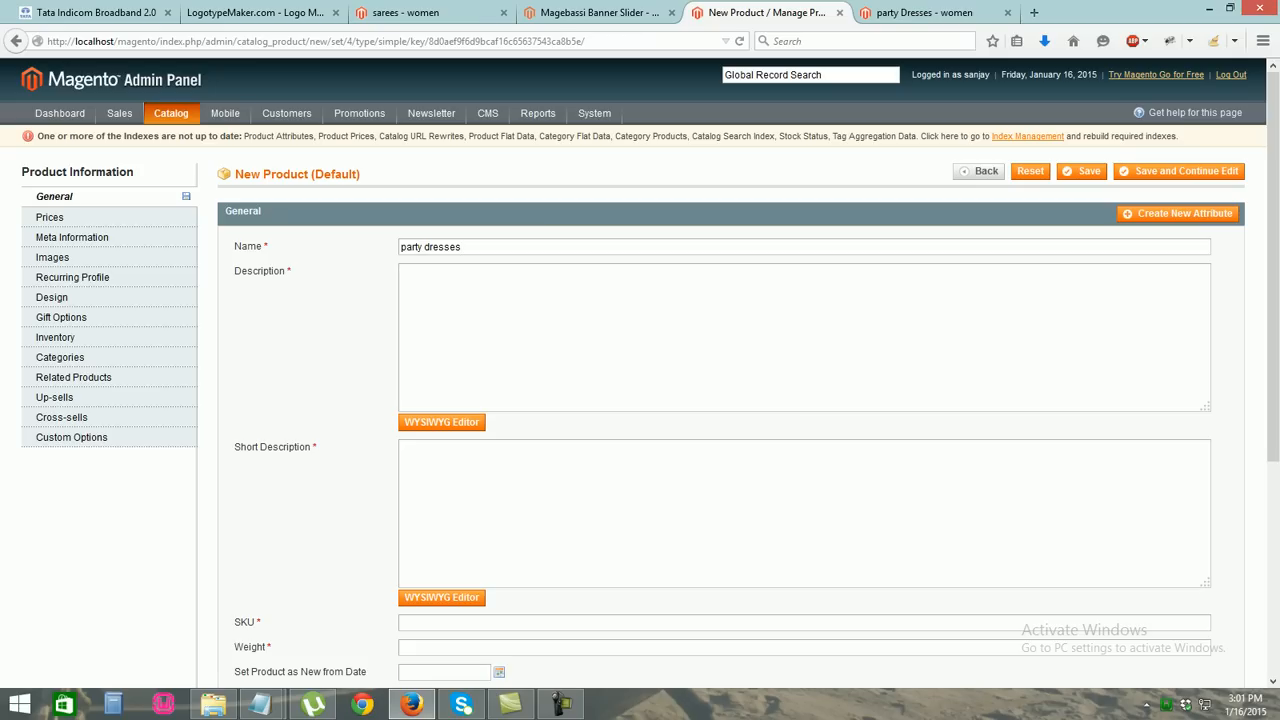
text(thisiis a latest model in market)
scroll(640, 372, down, 2)
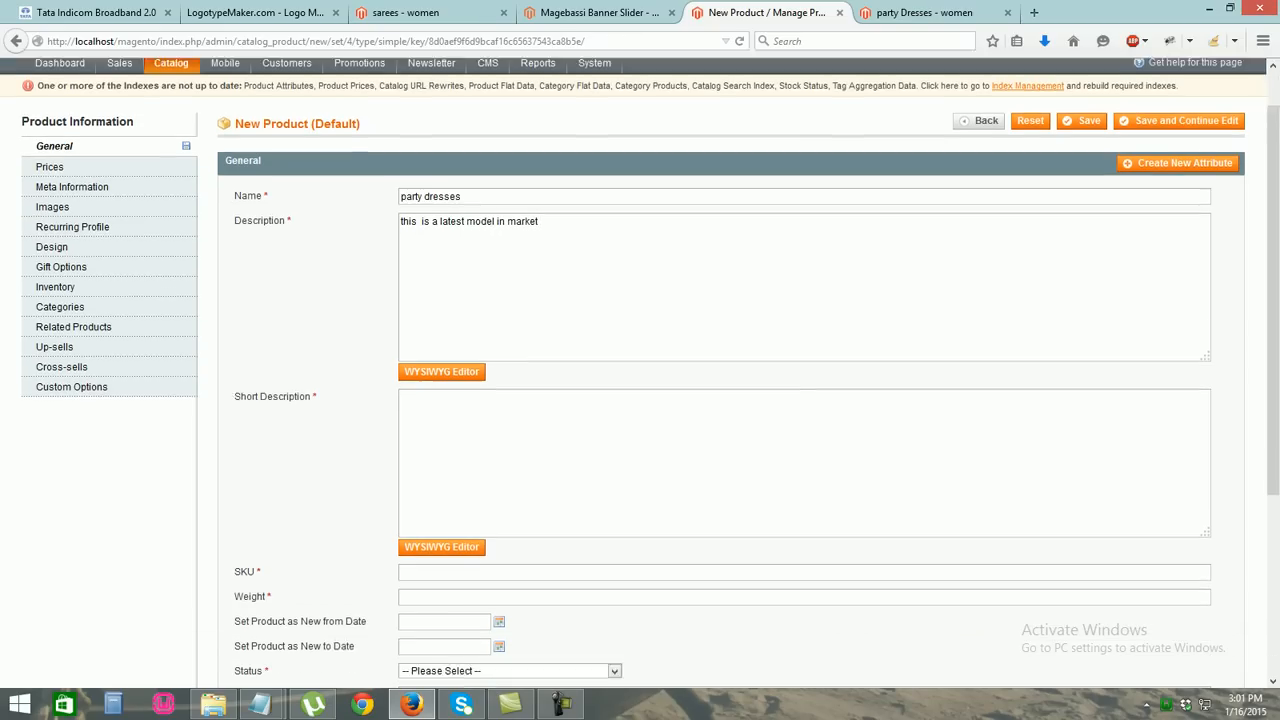
drag(538, 180, 400, 181)
key(ctrl+c)
click(420, 365)
key(ctrl+v)
Enter SKU ads12 and weight 120, and set the status to Enabled
text(ads)
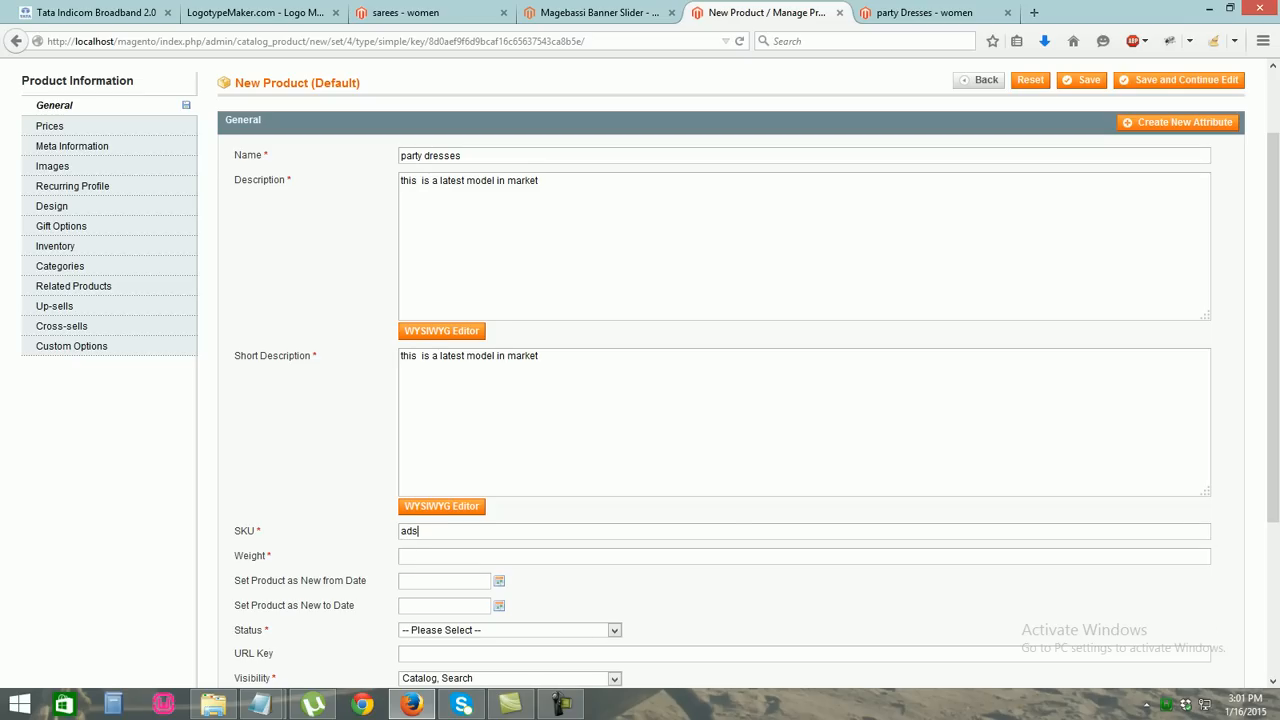
text(12)
scroll(640, 356, down, 2)
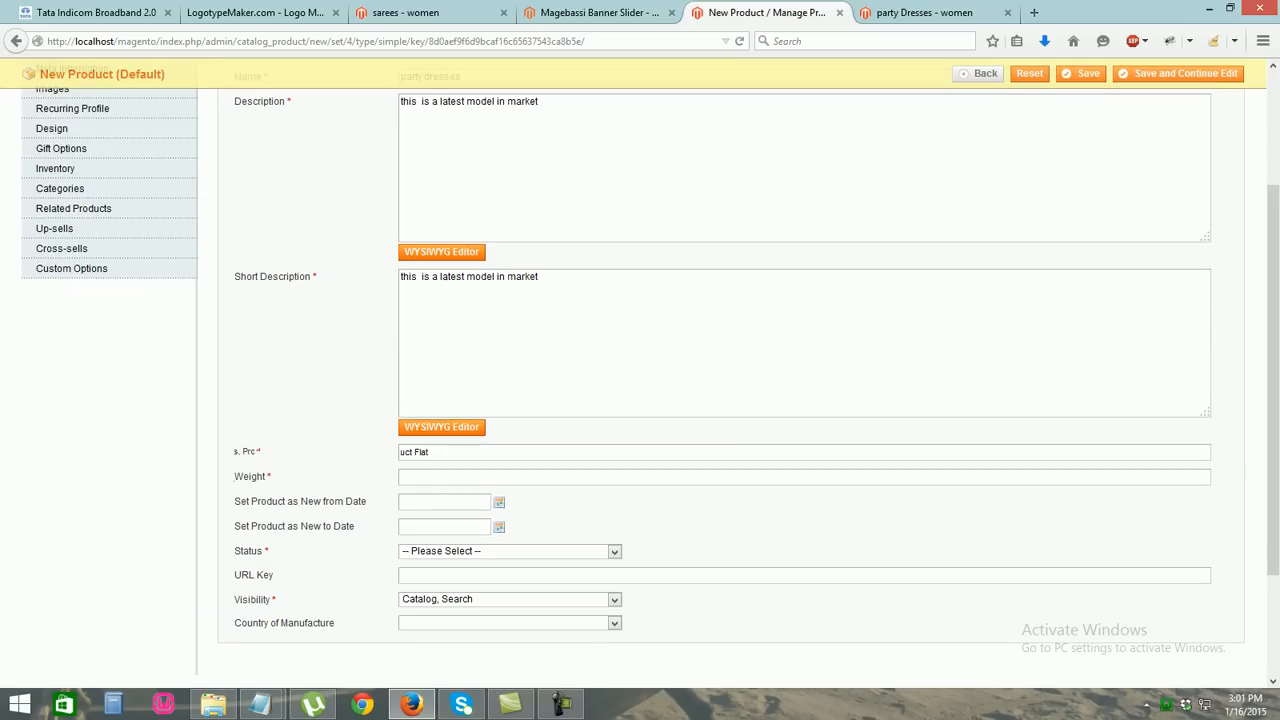
click(402, 477)
text(120)
scroll(640, 373, down, 3)
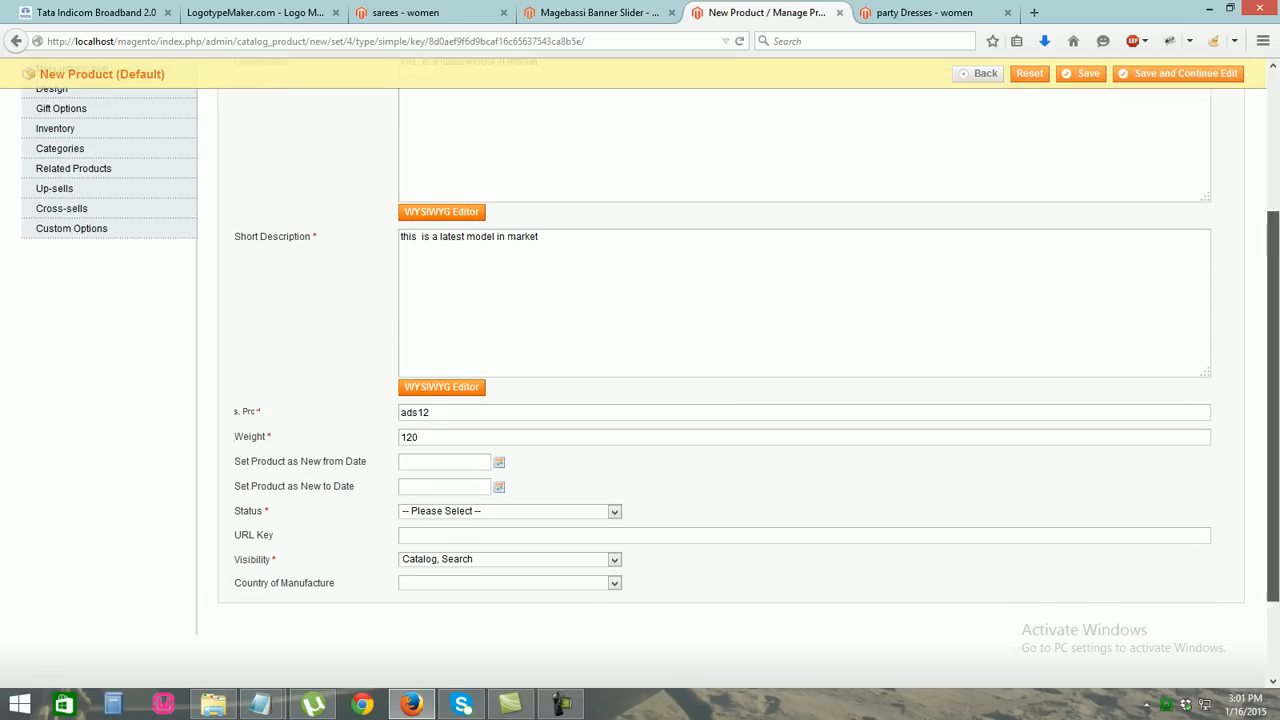
click(510, 434)
click(430, 460)
drag(1272, 450, 1272, 276)
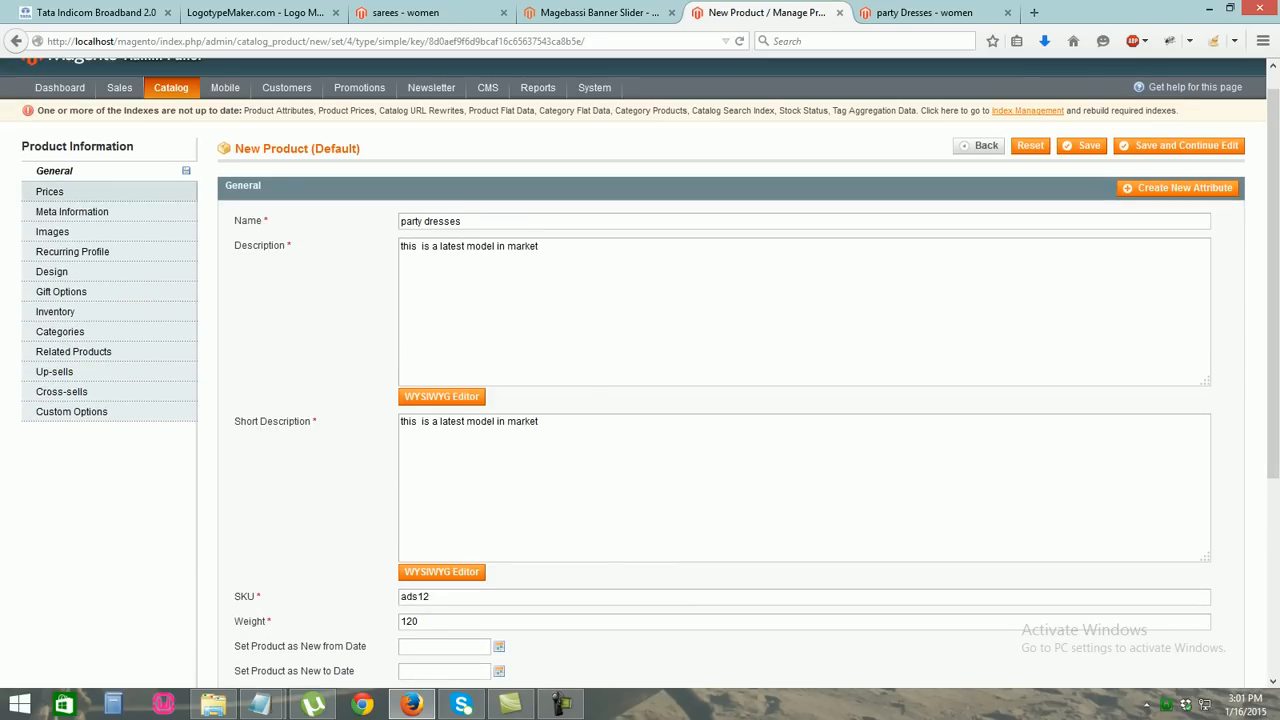
Set the price to 250 and the tax class to None
click(50, 191)
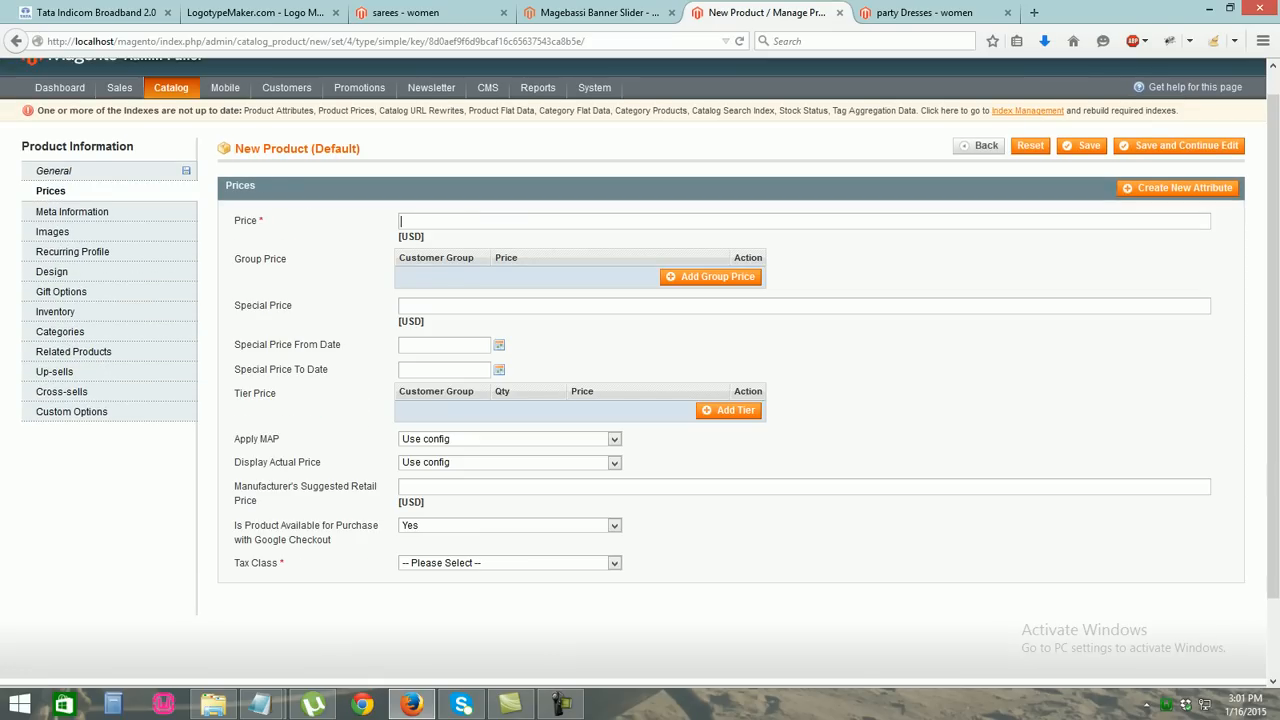
text(250)
key(Down)
key(Tab)
click(510, 563)
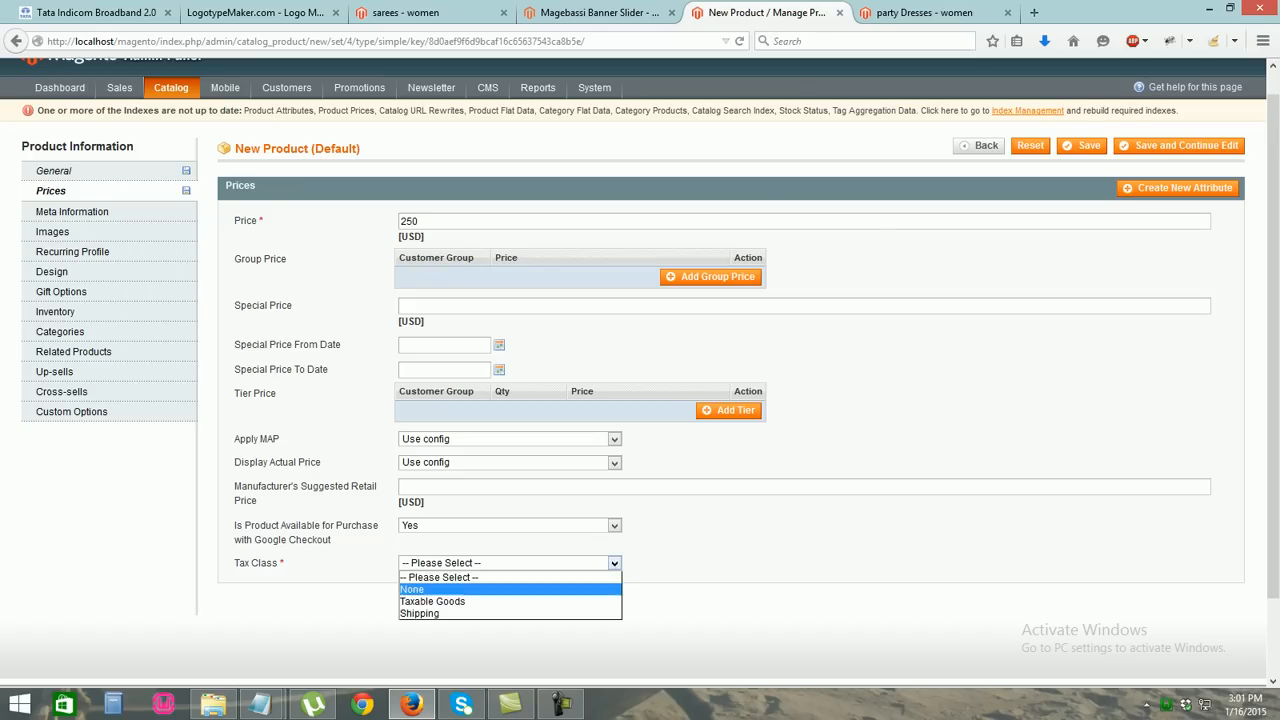
click(430, 588)
click(52, 231)
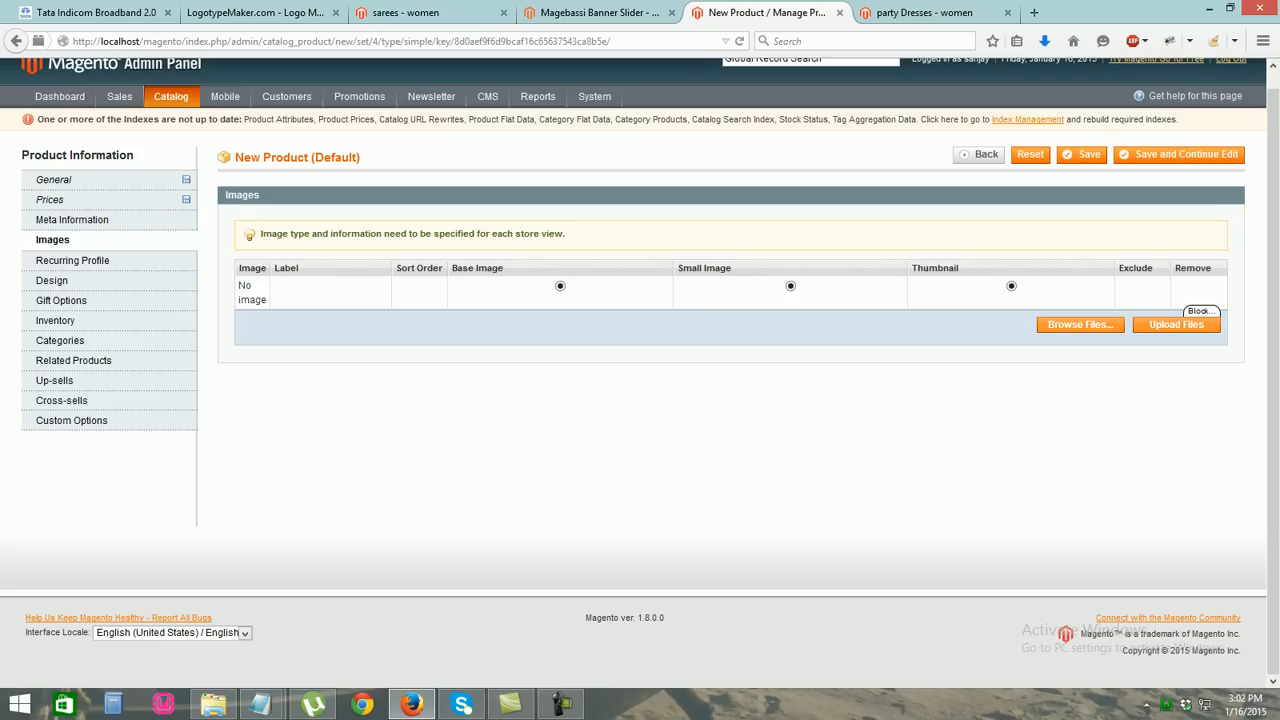
Upload the red party dress image as base, small and thumbnail, labelled parrty
click(1080, 324)
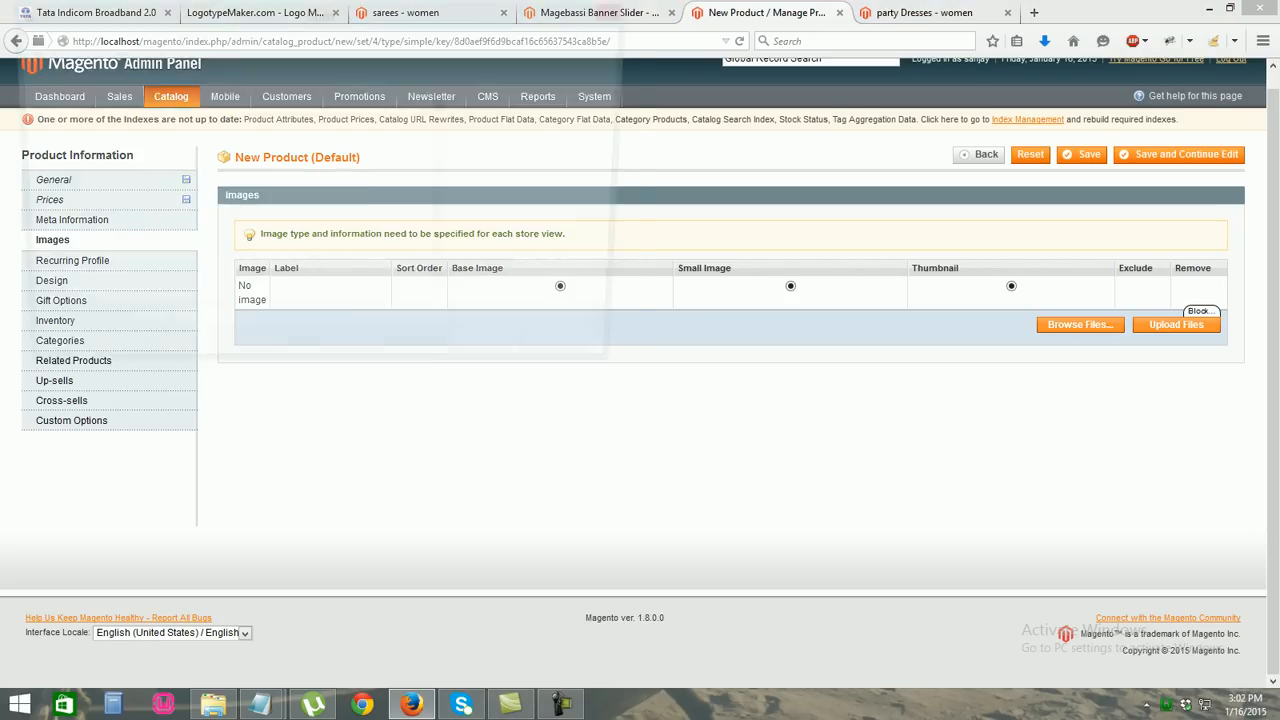
drag(446, 103, 446, 160)
double_click(194, 215)
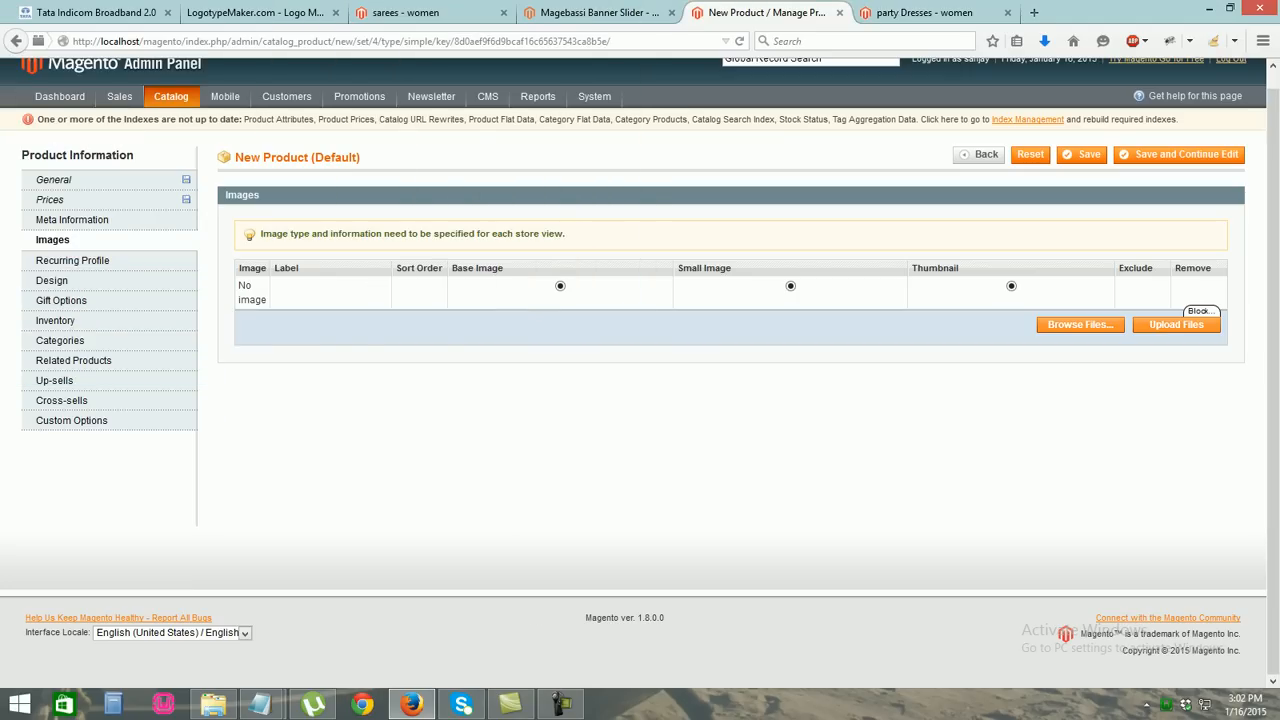
click(1176, 324)
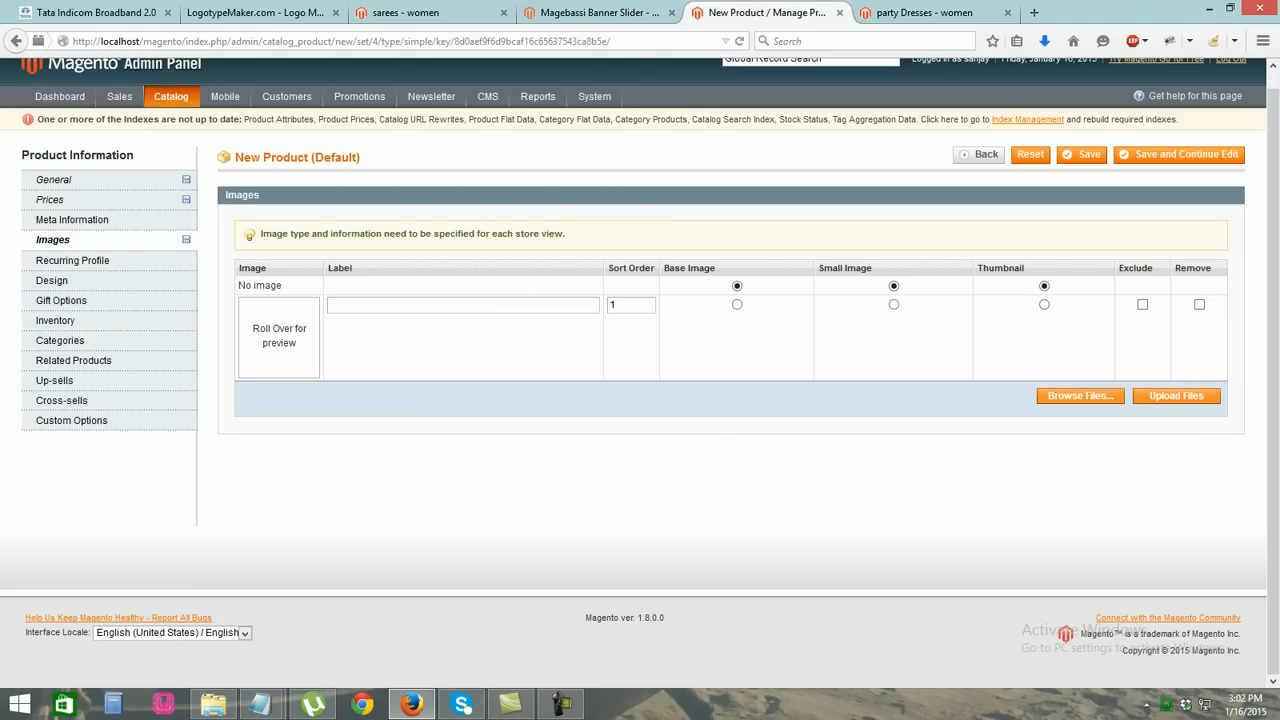
click(735, 304)
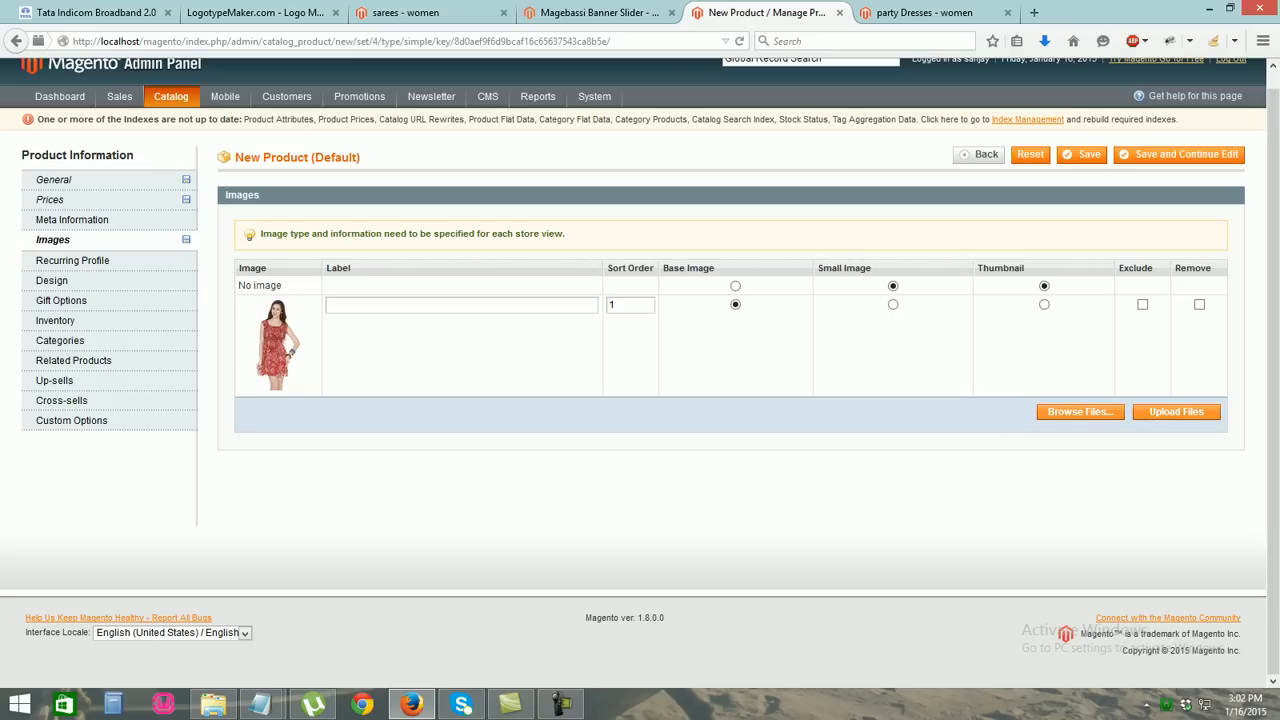
click(893, 304)
click(1044, 304)
text(parrty)
Upload the bridal wedding party dress image as a second image labelled party1
click(1080, 411)
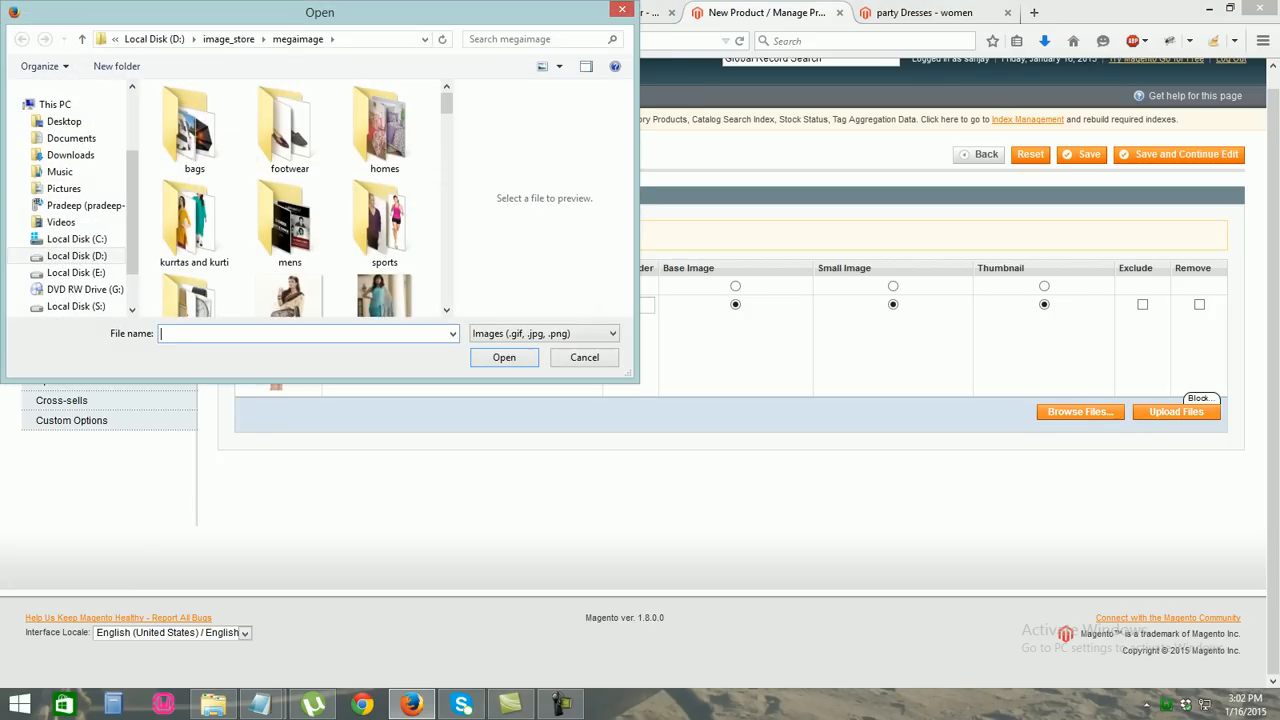
scroll(285, 100, down, 2)
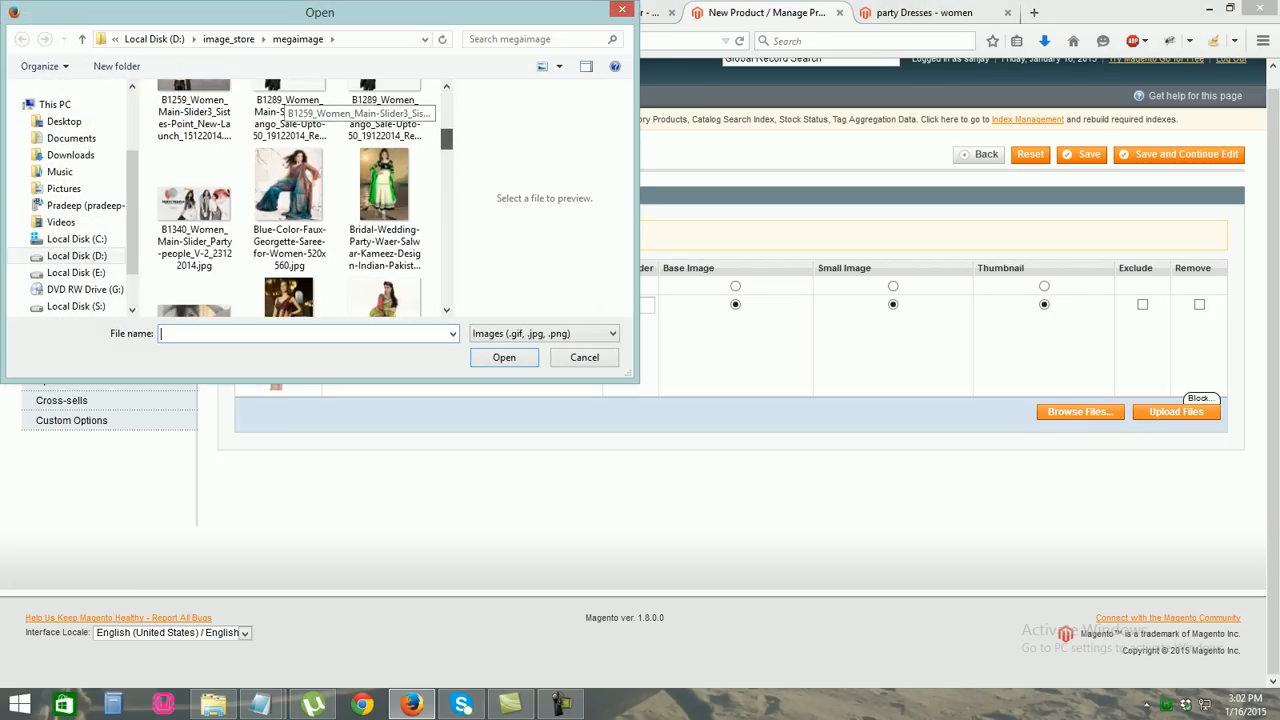
double_click(384, 185)
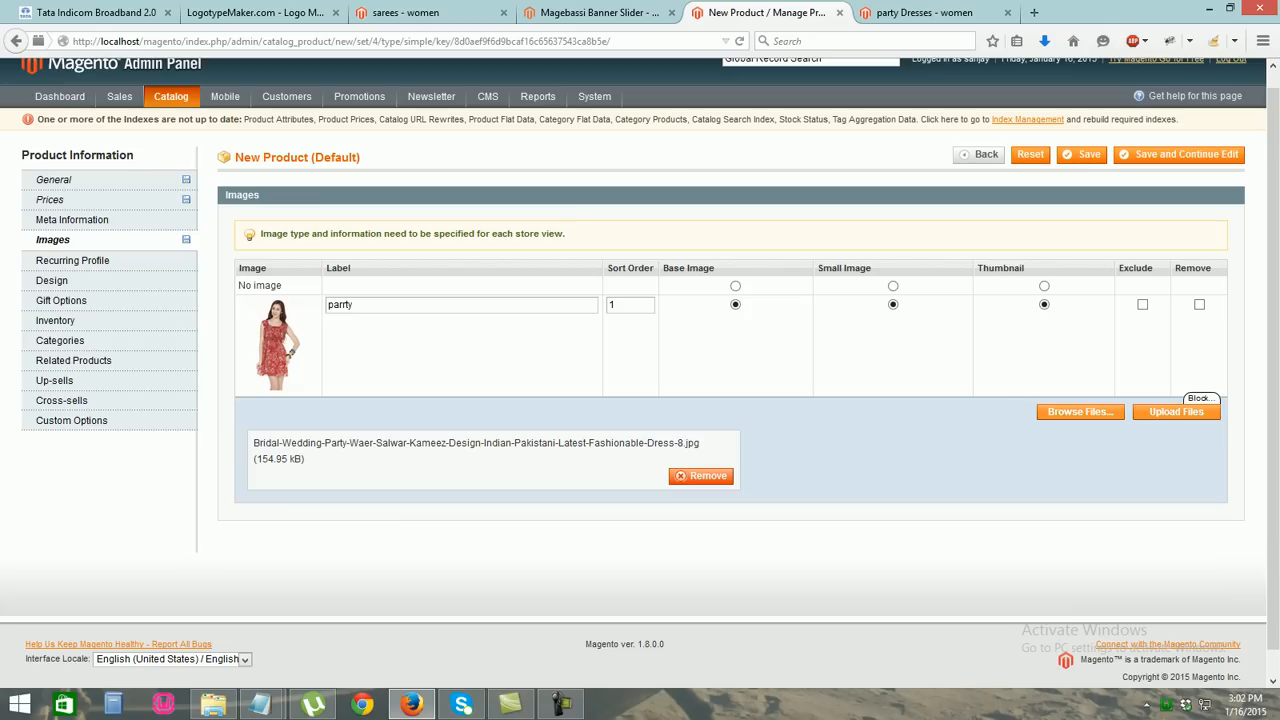
click(1176, 411)
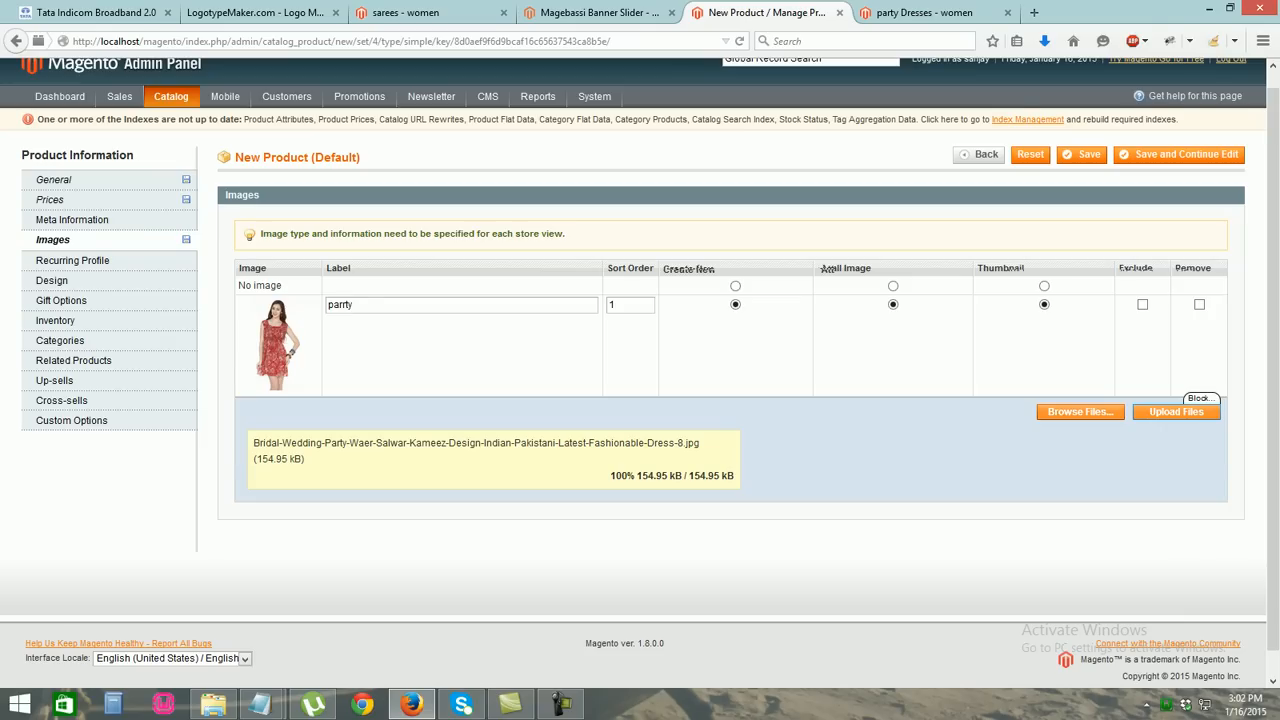
click(400, 407)
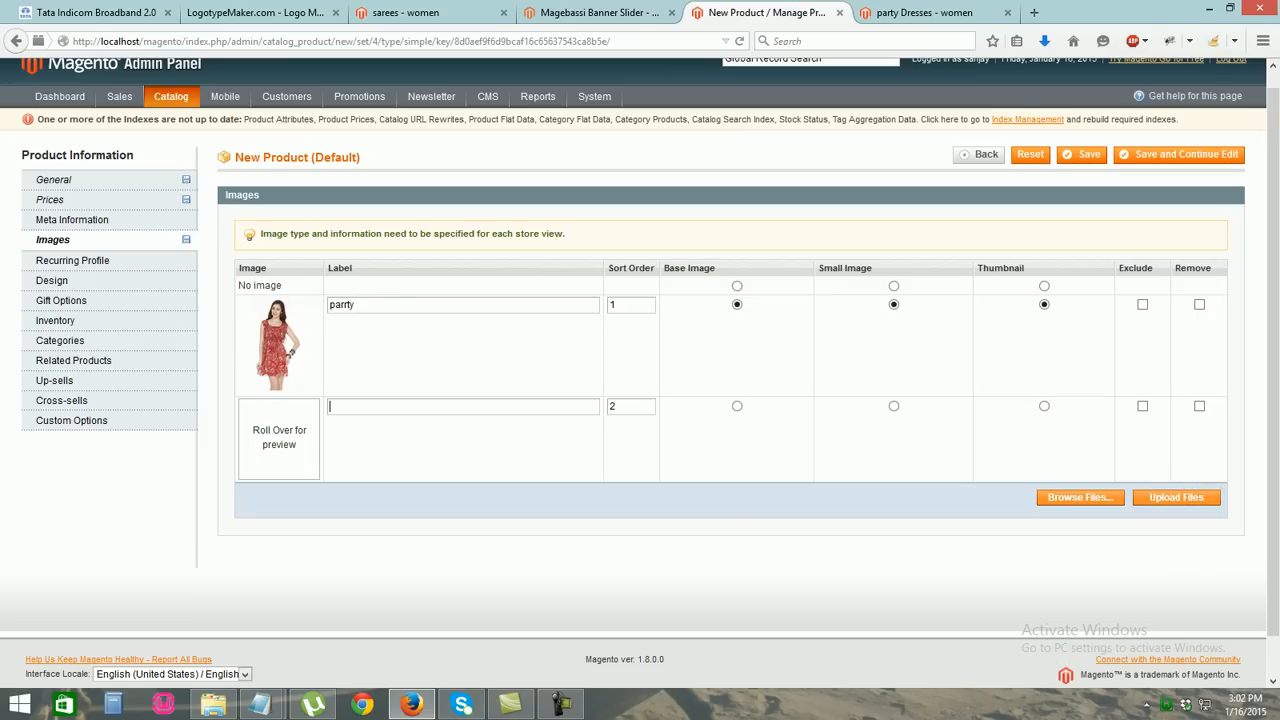
text(party1)
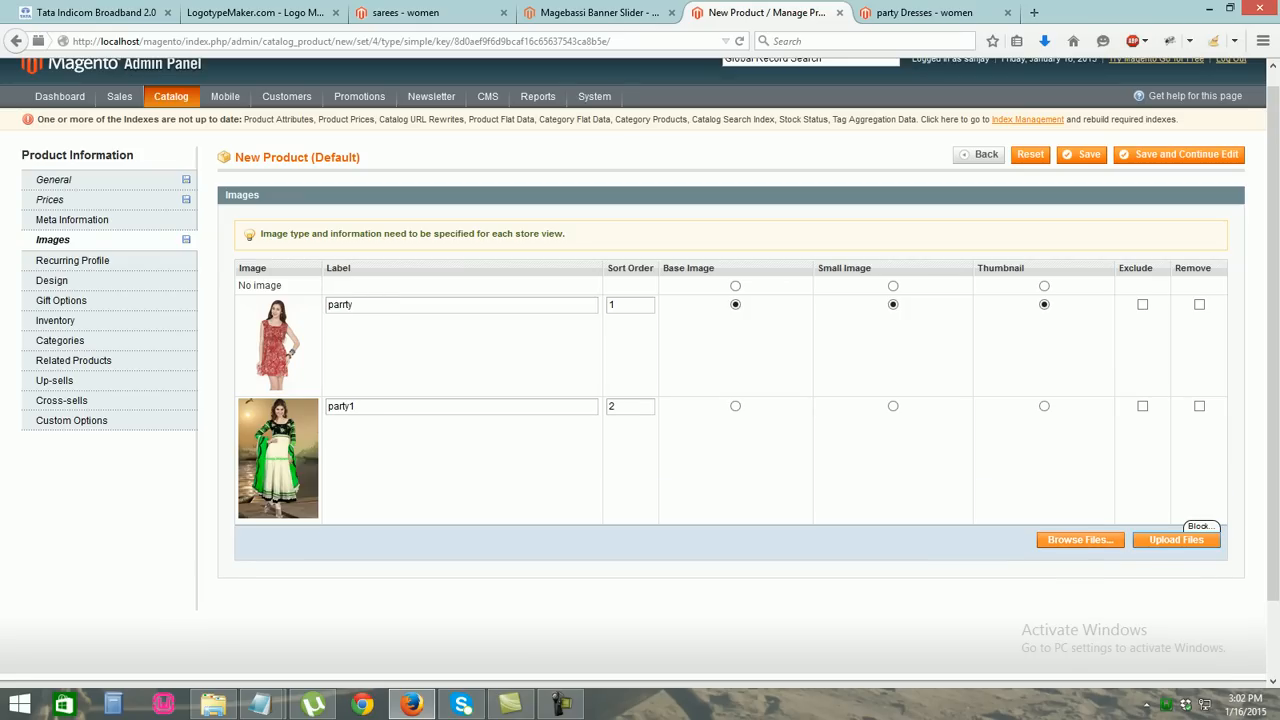
click(72, 261)
click(52, 281)
click(61, 301)
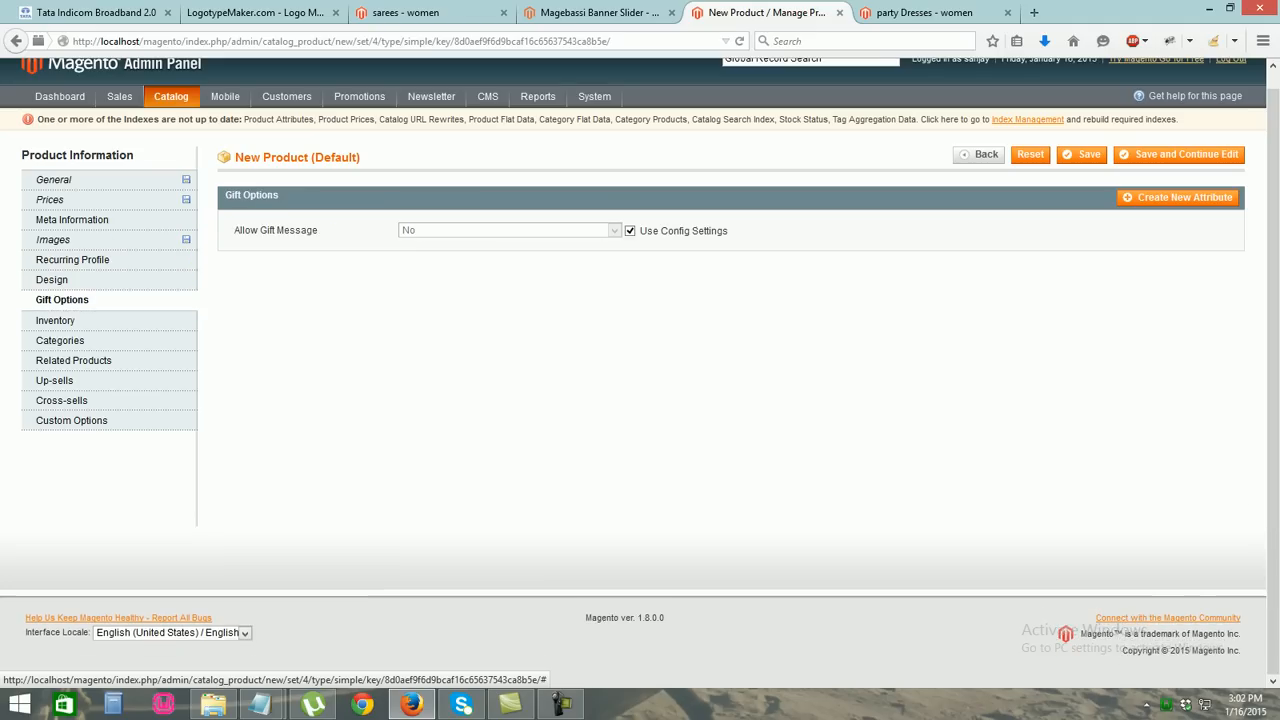
Set the party dresses stock quantity to 100 and mark it In Stock
click(56, 321)
double_click(406, 264)
text(100)
key(Tab)
click(510, 555)
click(470, 569)
key(BackSpace)
key(Escape)
Tick the women and party Dresses categories and save the product
click(60, 341)
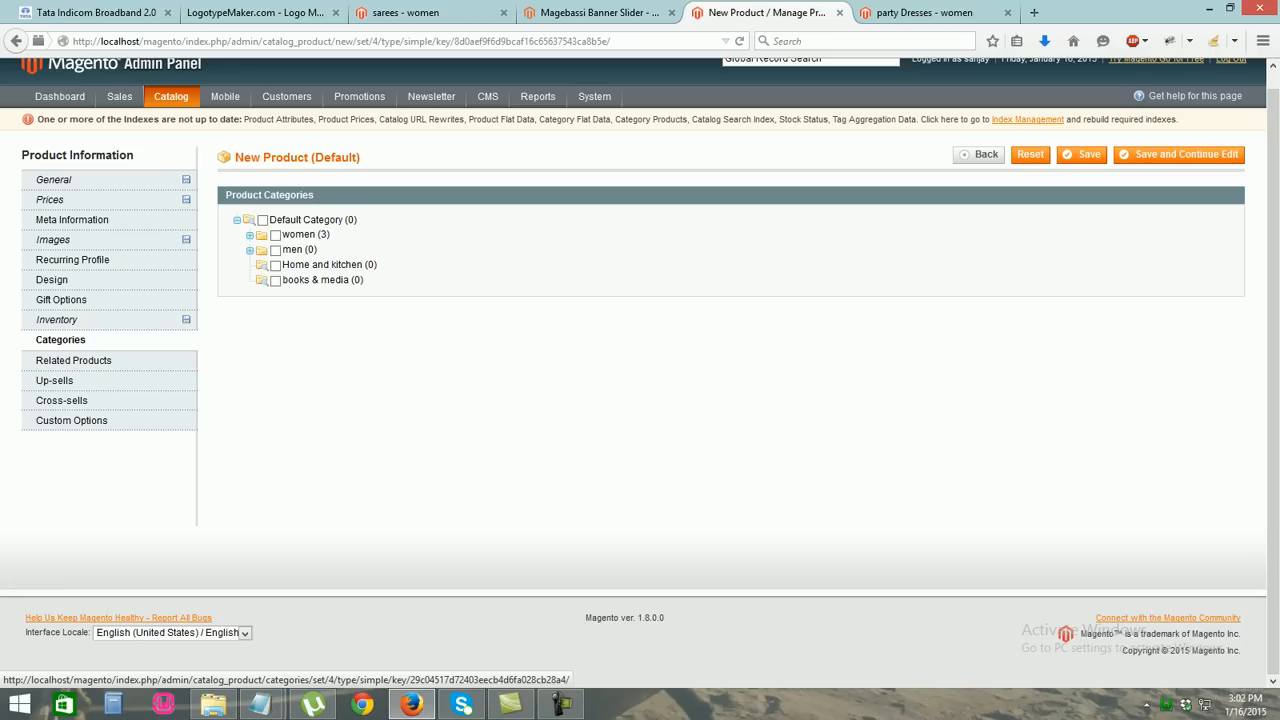
click(276, 235)
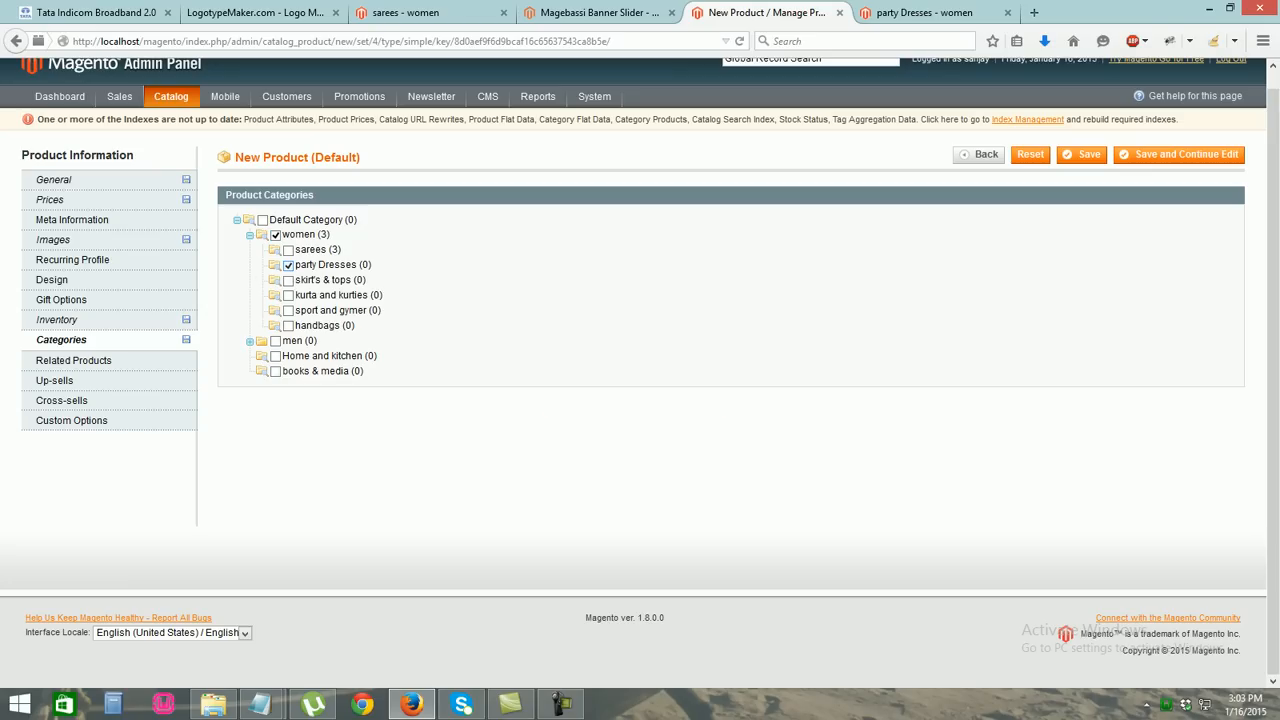
click(1082, 155)
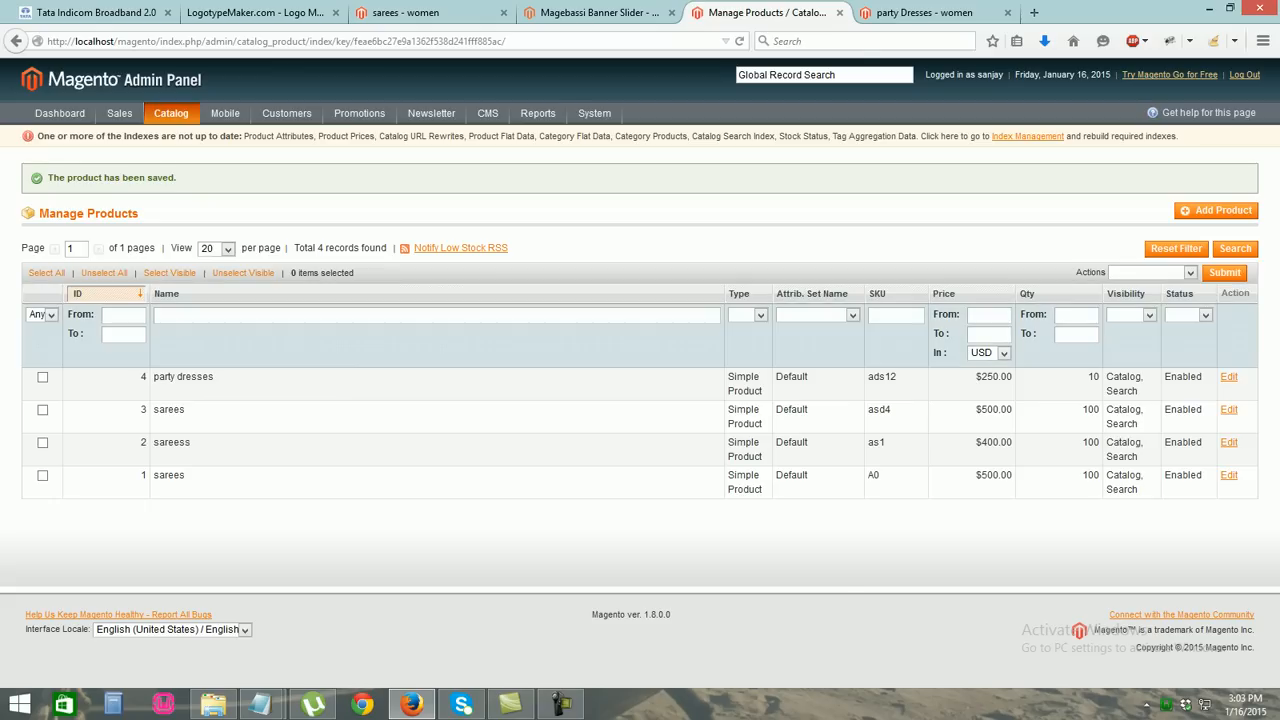
Reload the storefront party Dresses page to check the product, then begin another new product
click(925, 13)
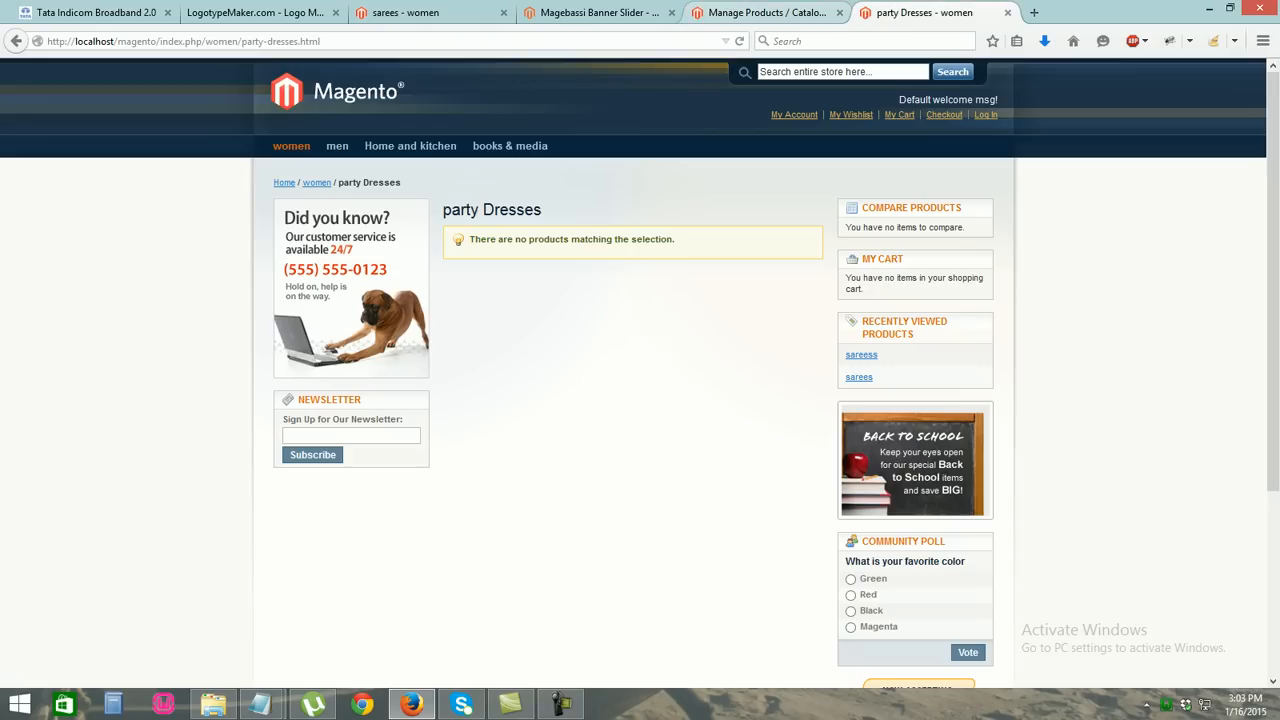
key(ctrl+l)
key(Return)
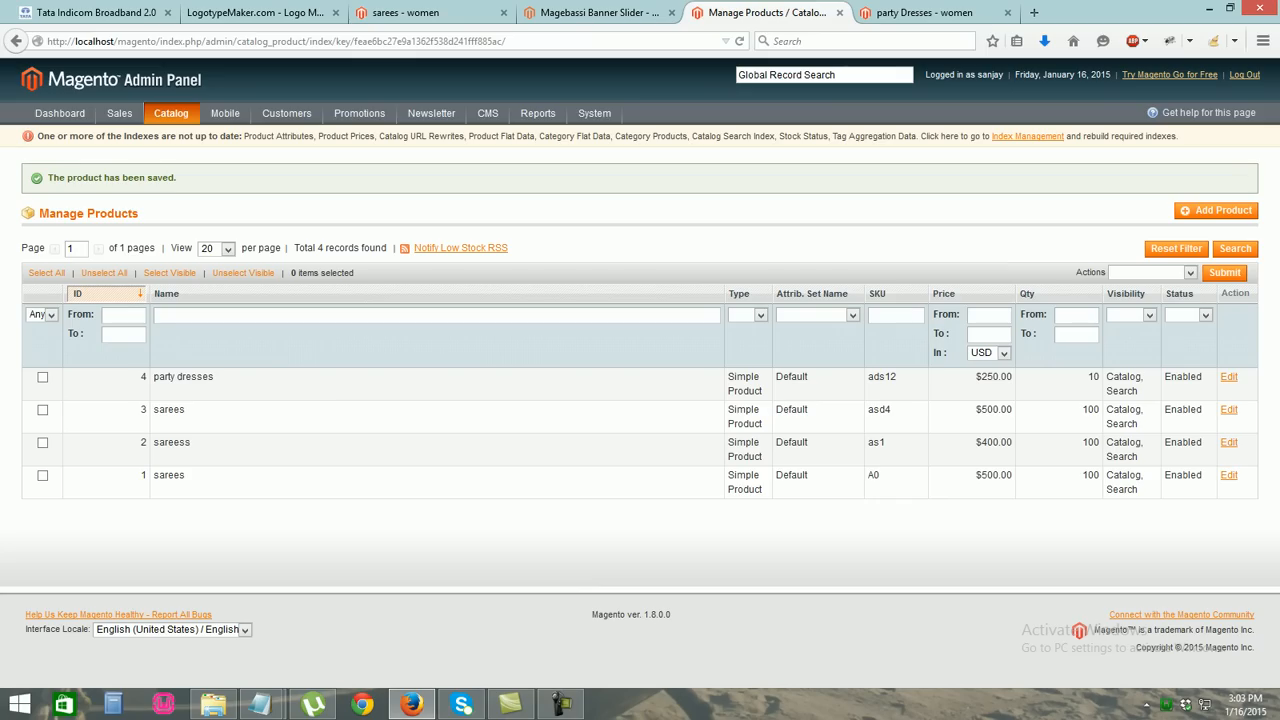
click(765, 12)
click(1216, 211)
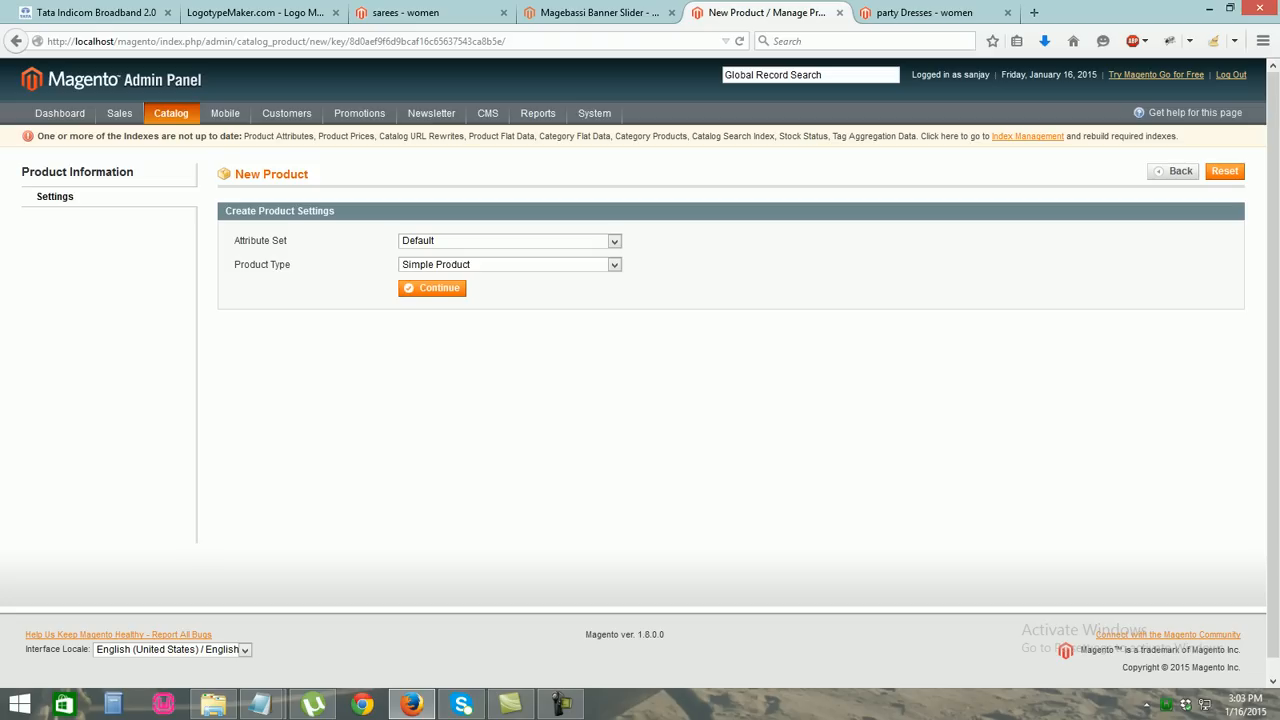
Name the product 'party dresses' with description and short description 'thisi latest one'
click(432, 287)
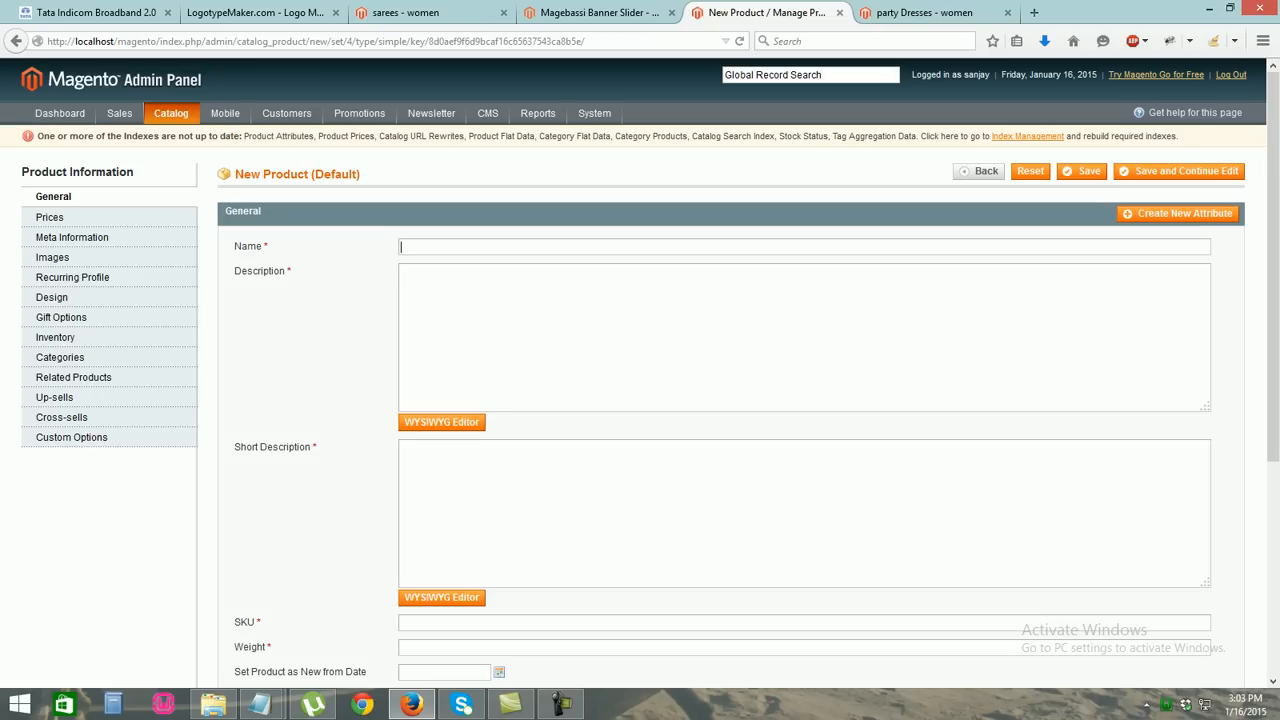
text(party dresses)
key(Down)
key(Return)
key(Tab)
text(thisis)
key(BackSpace)
key(BackSpace)
text(latest)
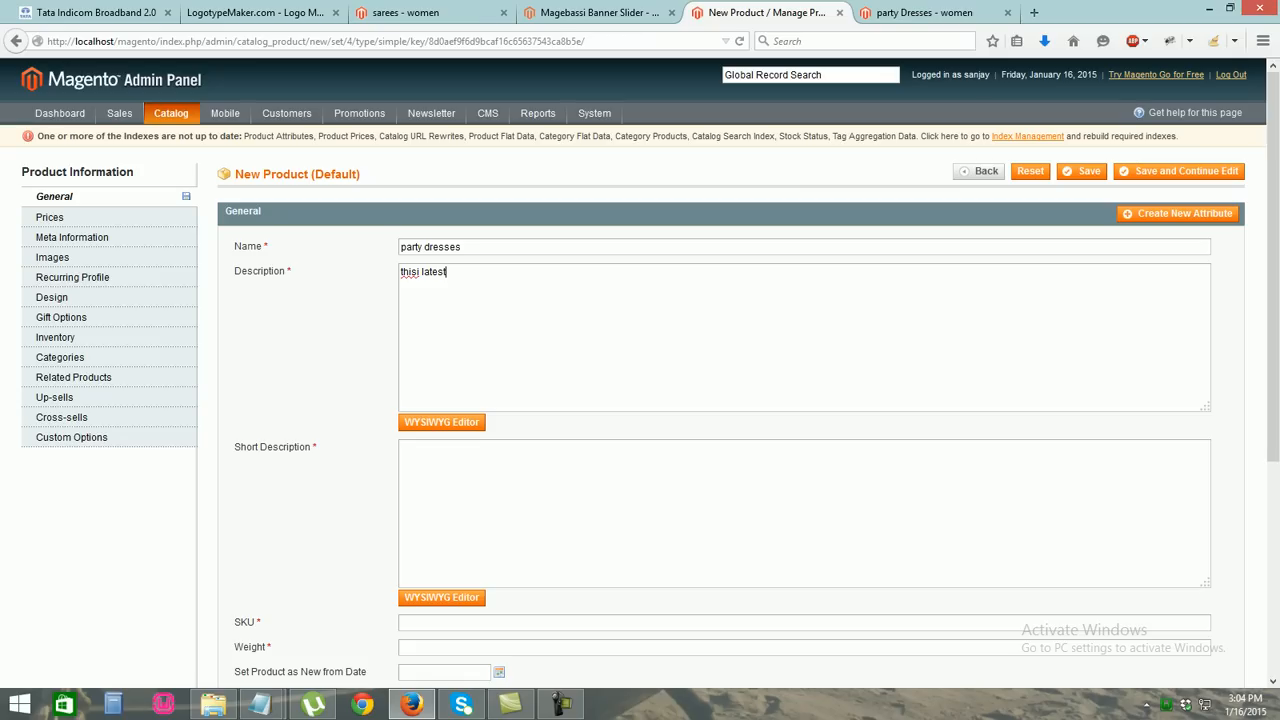
text( one)
drag(466, 272, 400, 272)
key(ctrl+c)
click(430, 468)
key(ctrl+v)
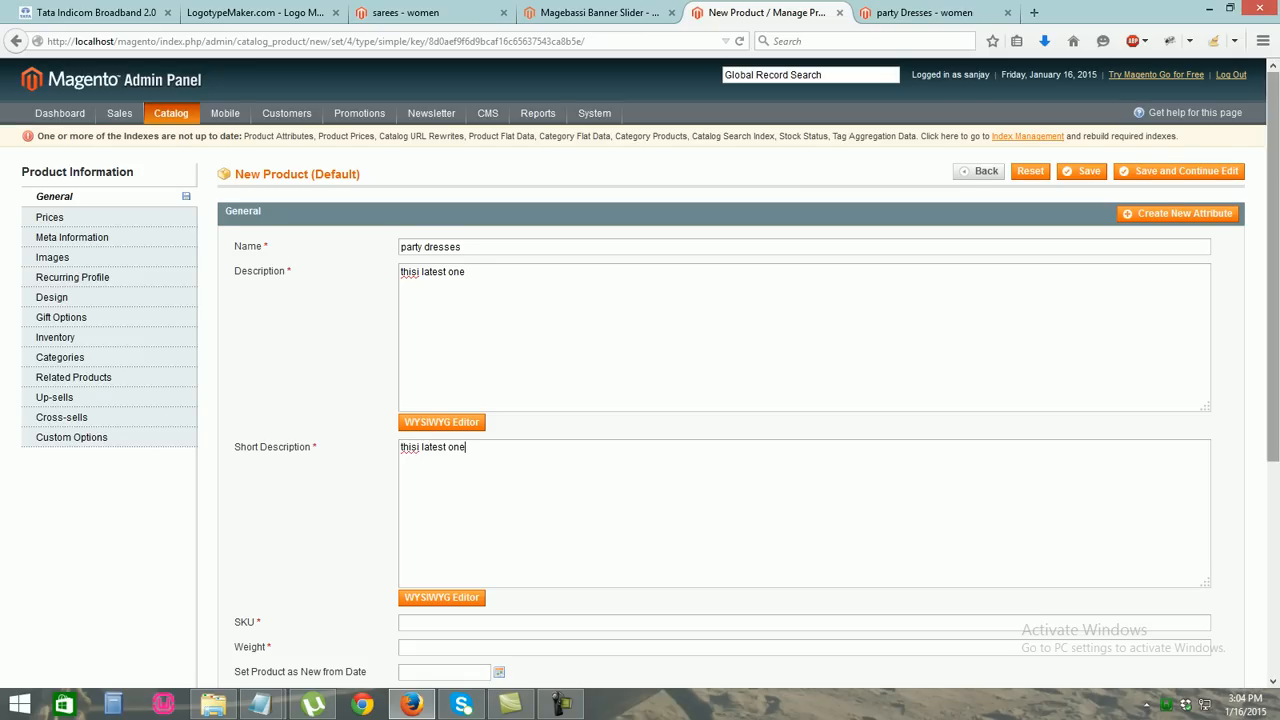
Enter SKU a100 and weight 10, keep Catalog, Search visibility, and set status Enabled
scroll(640, 400, down, 5)
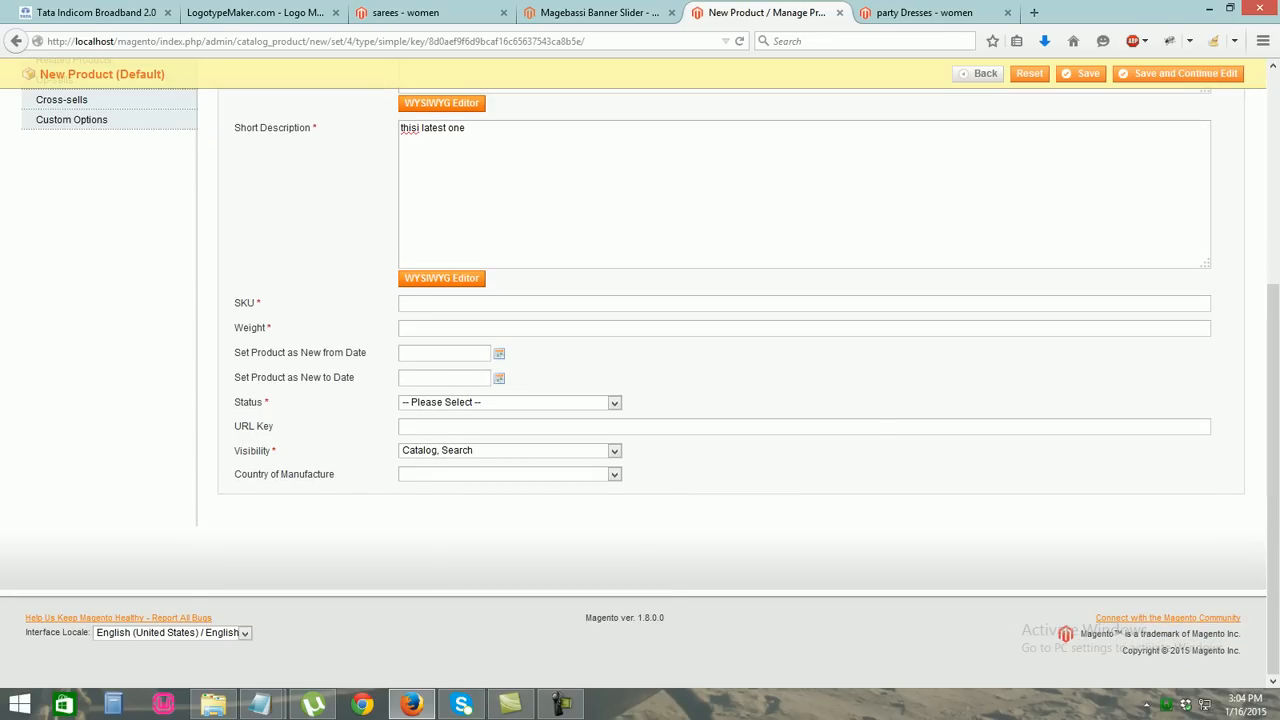
text(a100)
text(10)
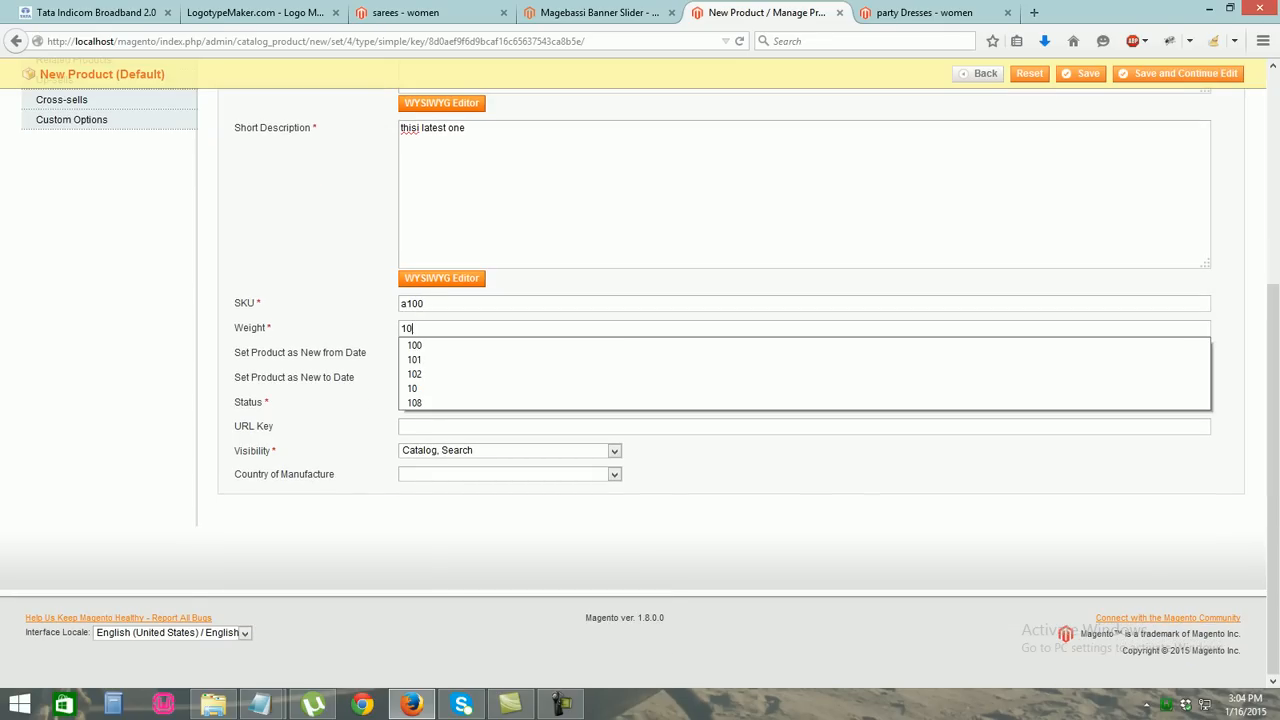
drag(586, 618, 607, 618)
click(614, 451)
click(614, 451)
click(614, 402)
click(450, 426)
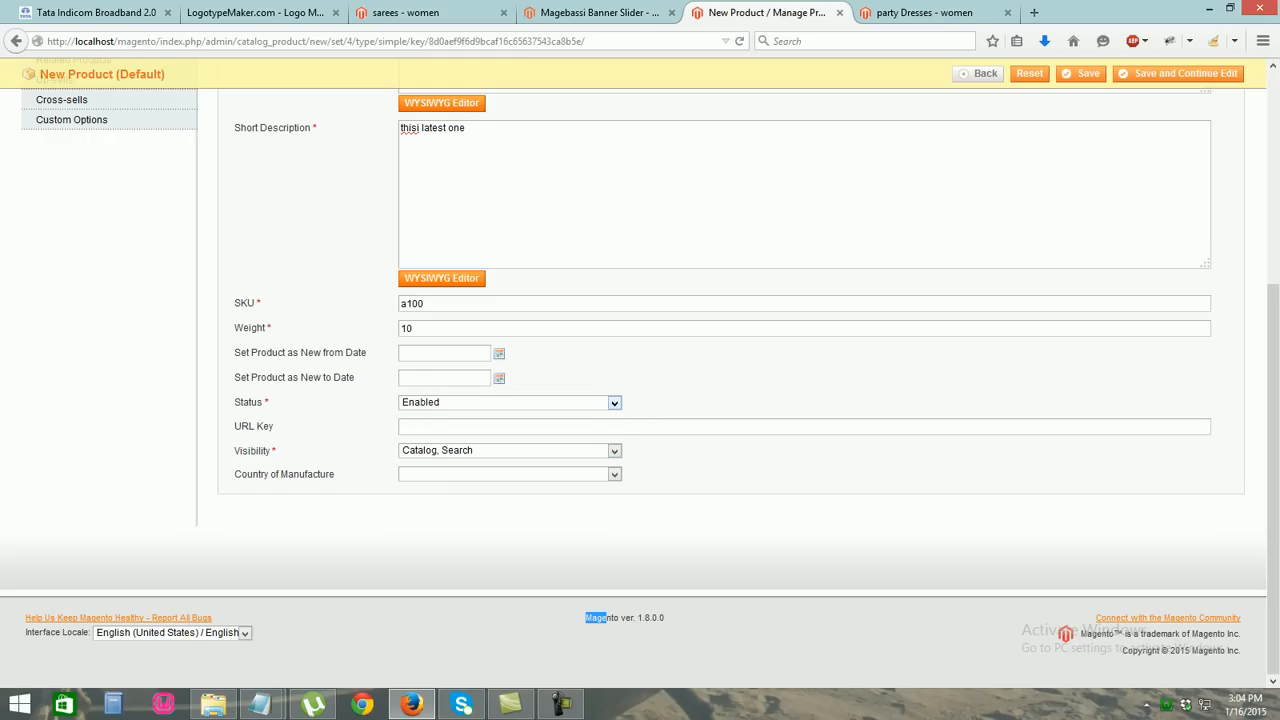
scroll(640, 400, up, 3)
click(50, 169)
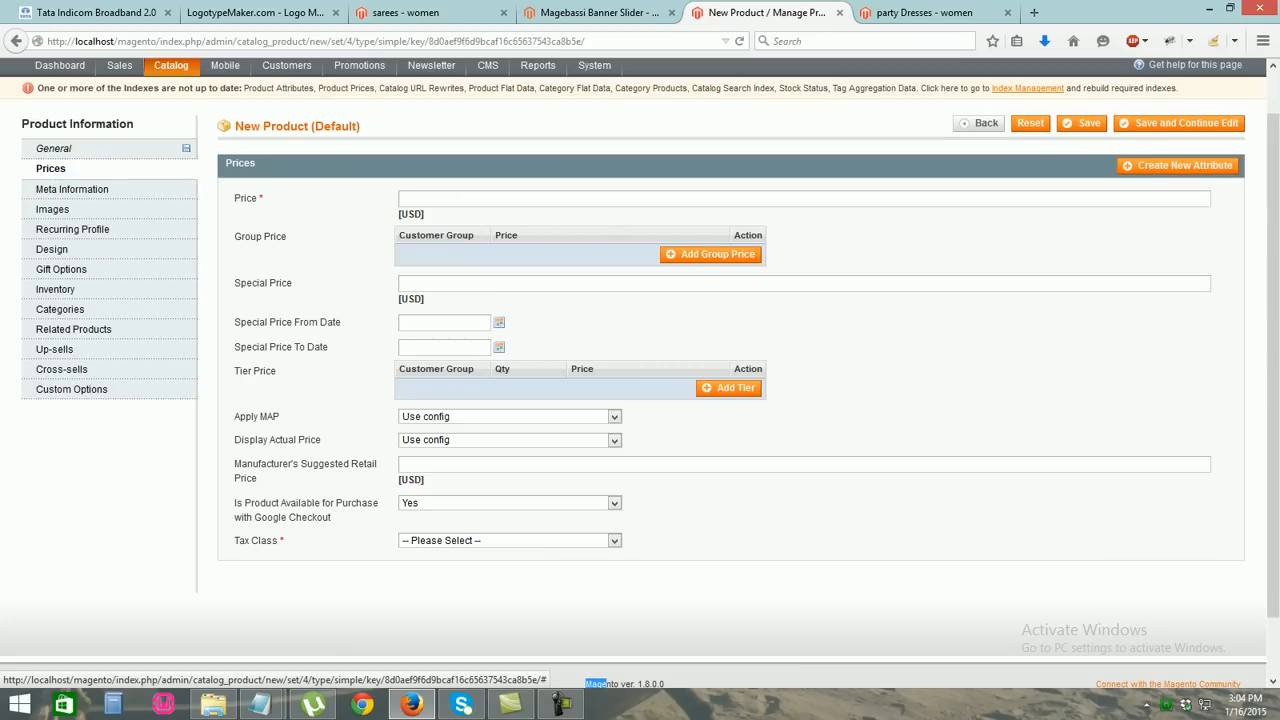
Enter a price of 150 and a special price of 100
click(450, 199)
text(150)
key(Down)
key(Tab)
text(100)
key(Down)
key(Return)
Run the special price from 01/16/2015 to 01/23/2015 and set tax class None
double_click(499, 322)
click(499, 322)
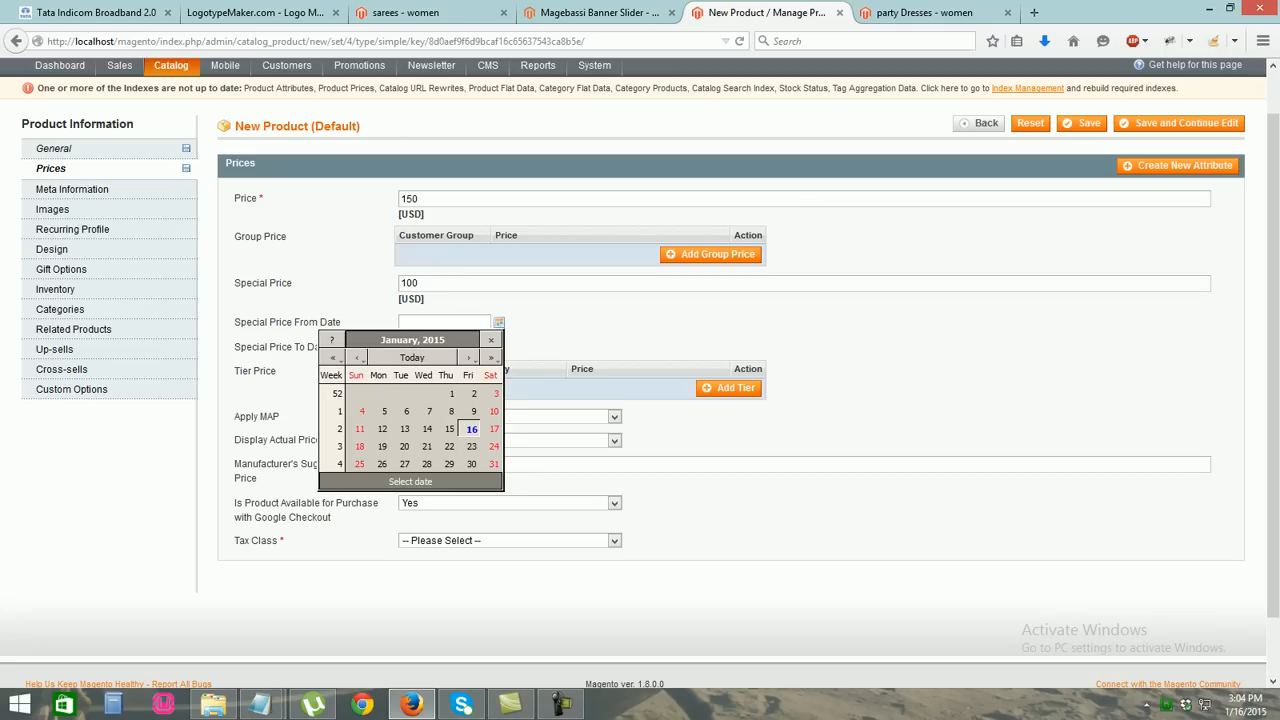
click(471, 428)
click(499, 347)
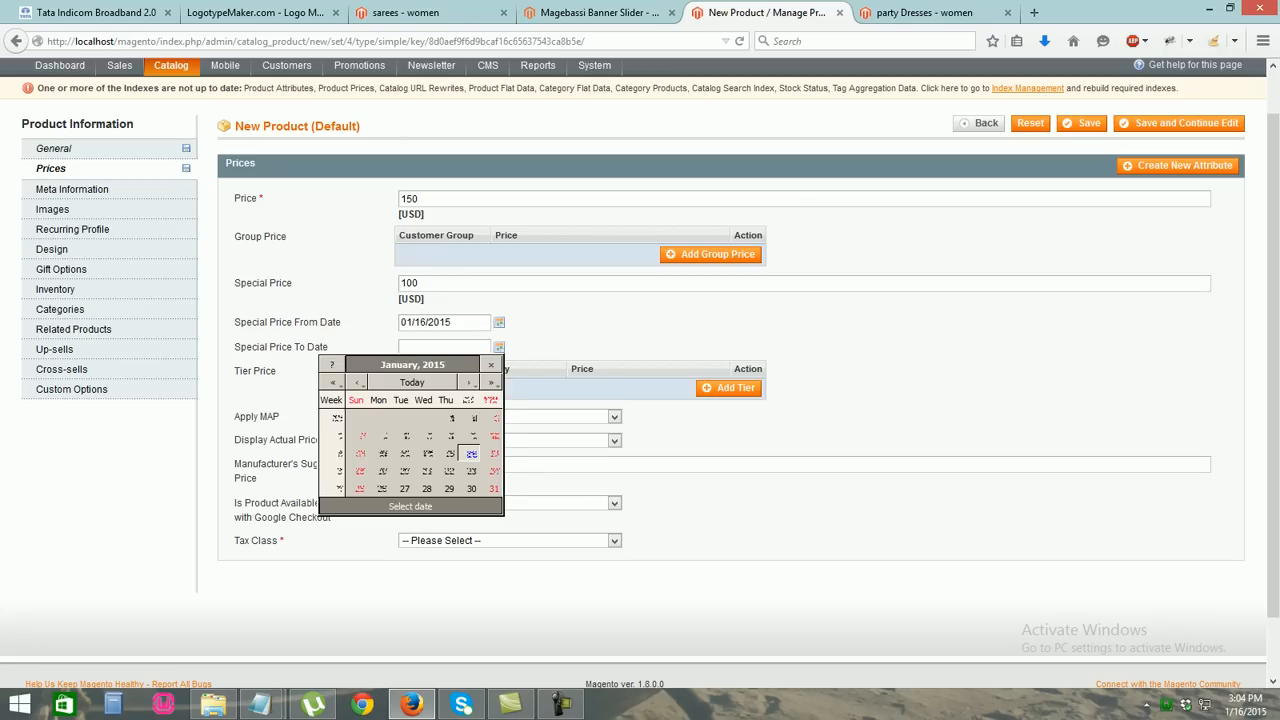
click(471, 471)
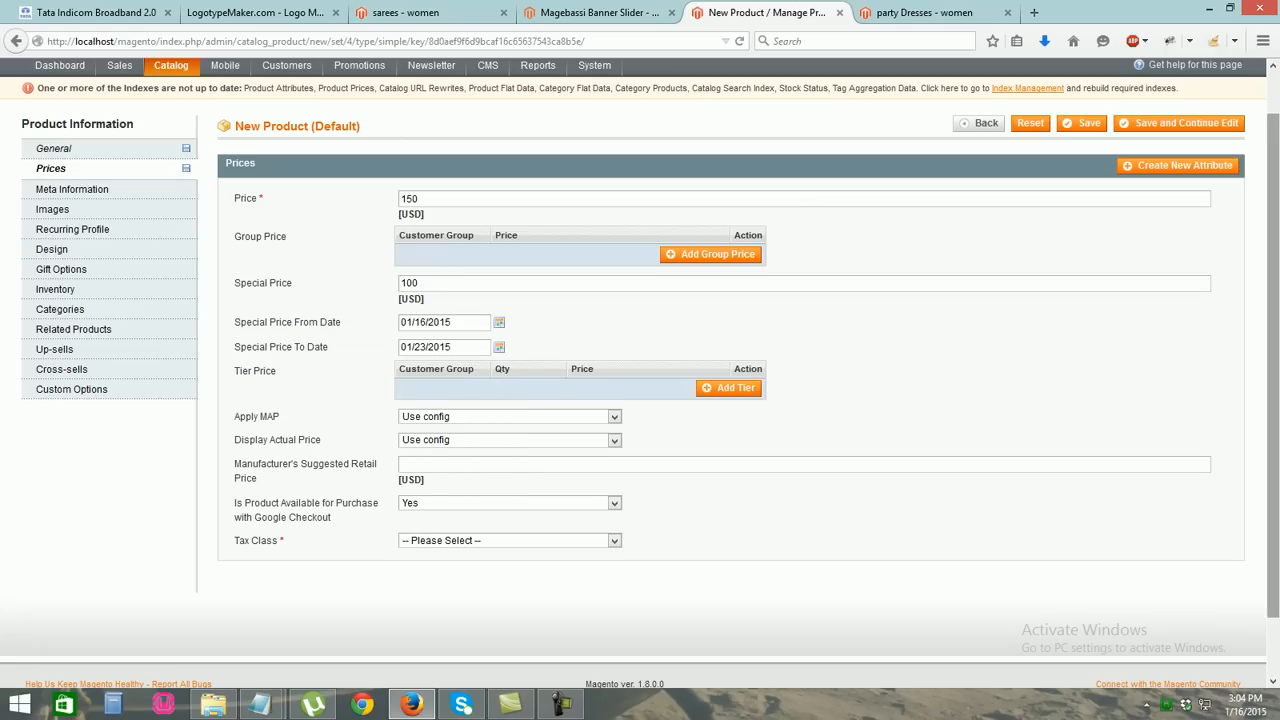
scroll(471, 471, down, 1)
click(510, 474)
click(424, 500)
drag(1273, 422, 1273, 322)
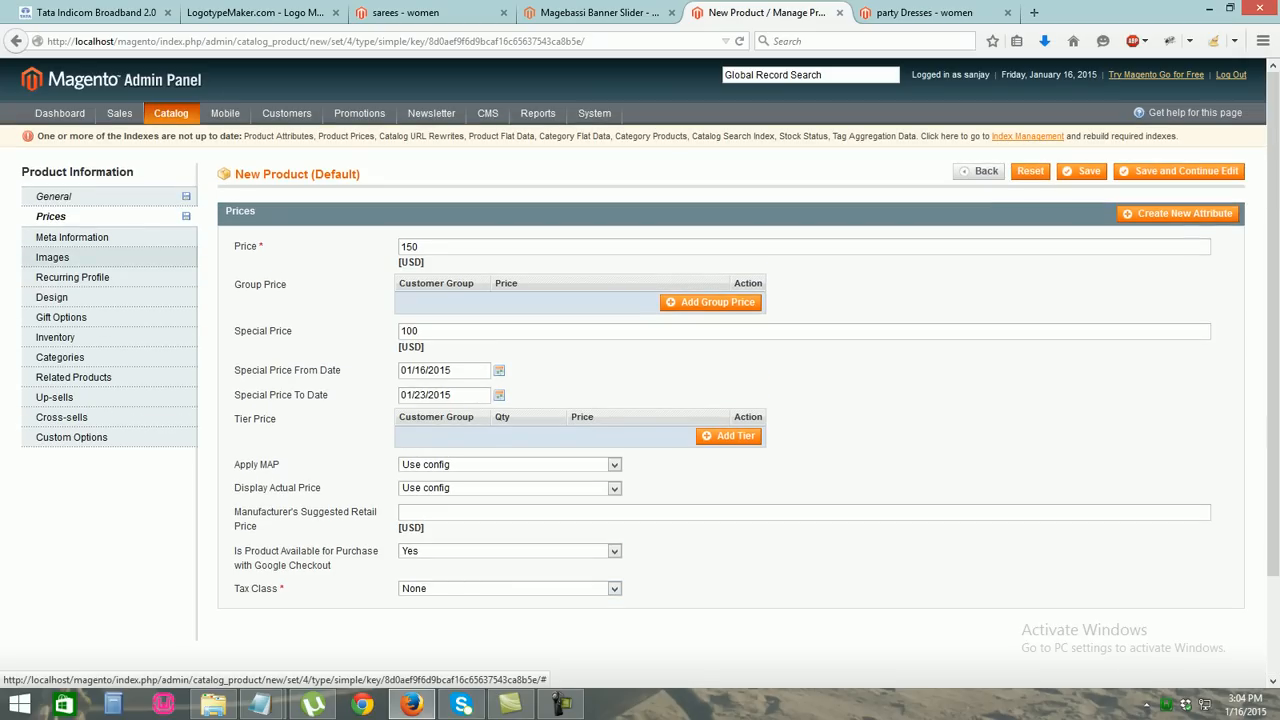
click(52, 257)
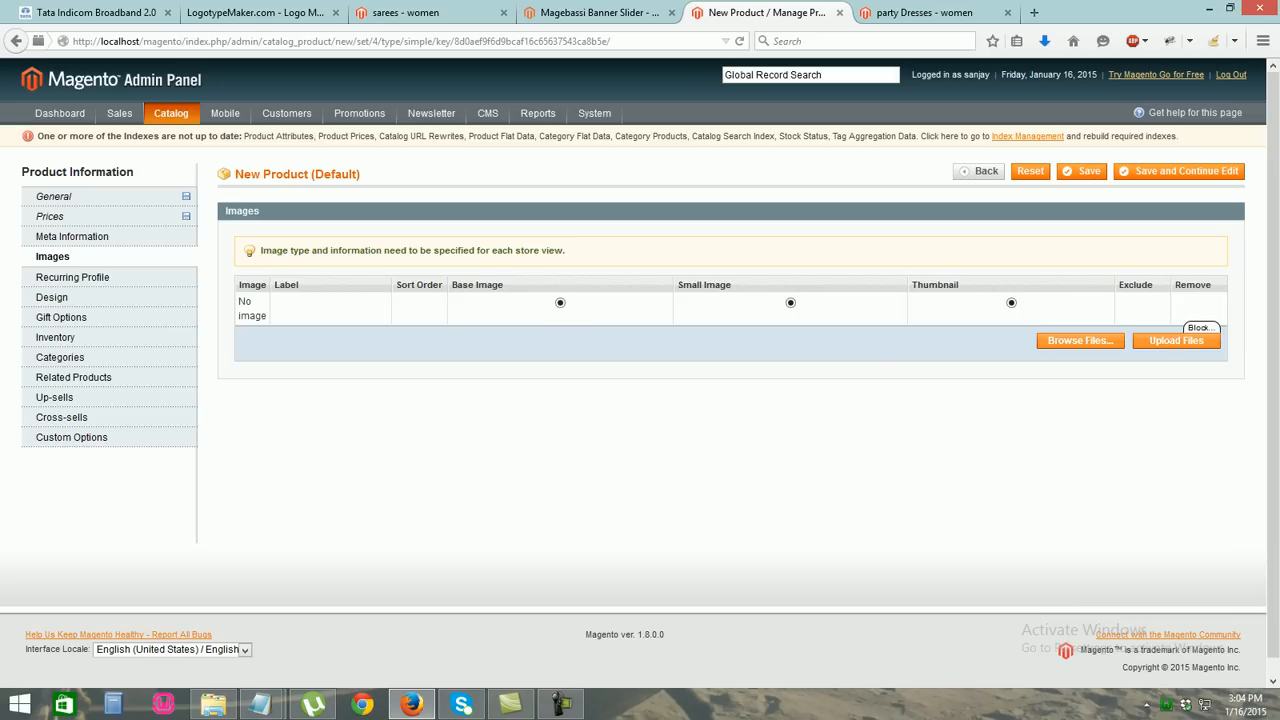
Upload the red dress photo as base, small and thumbnail image, labelled 'paryt2'
click(1079, 340)
scroll(305, 198, down, 5)
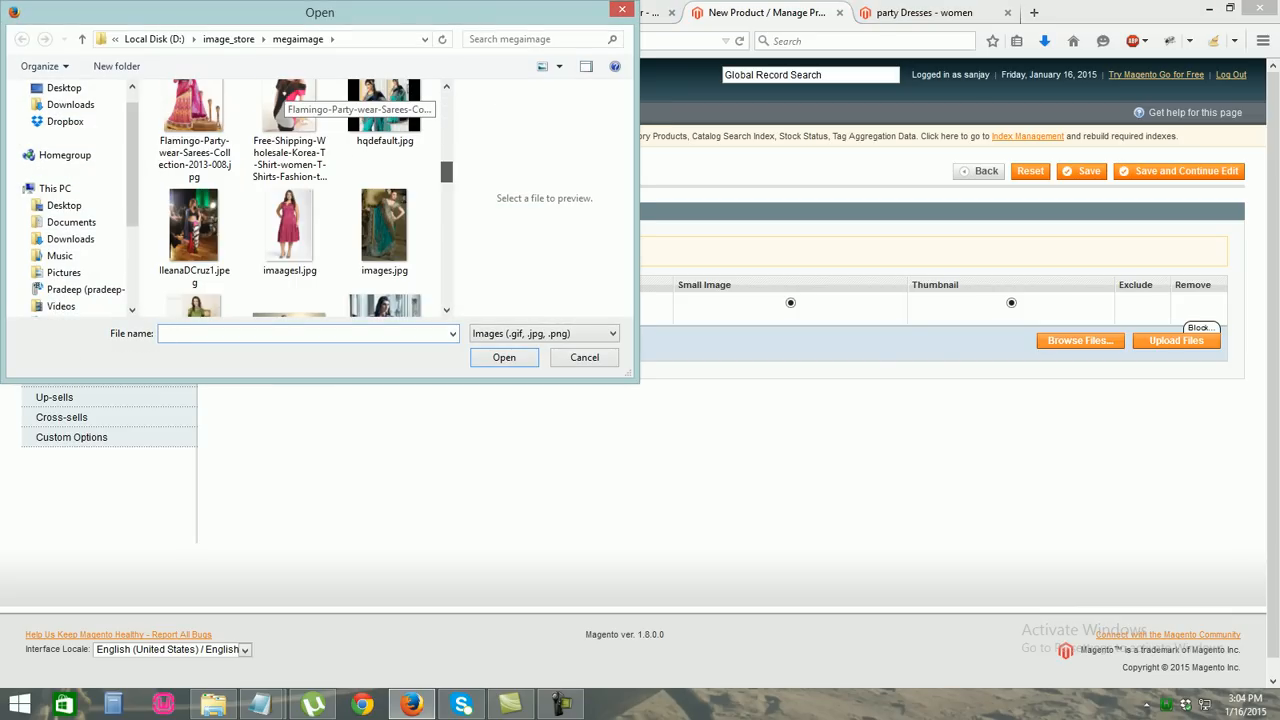
scroll(288, 100, down, 8)
scroll(300, 100, down, 2)
double_click(384, 270)
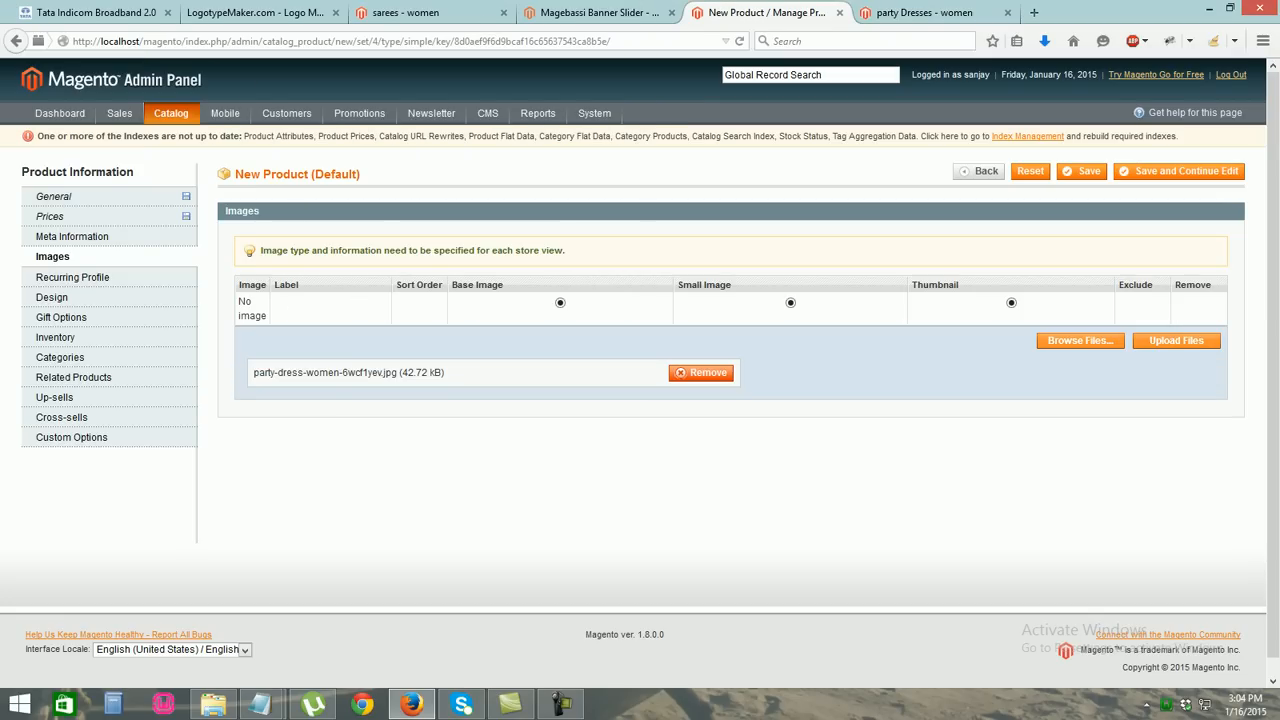
click(1176, 340)
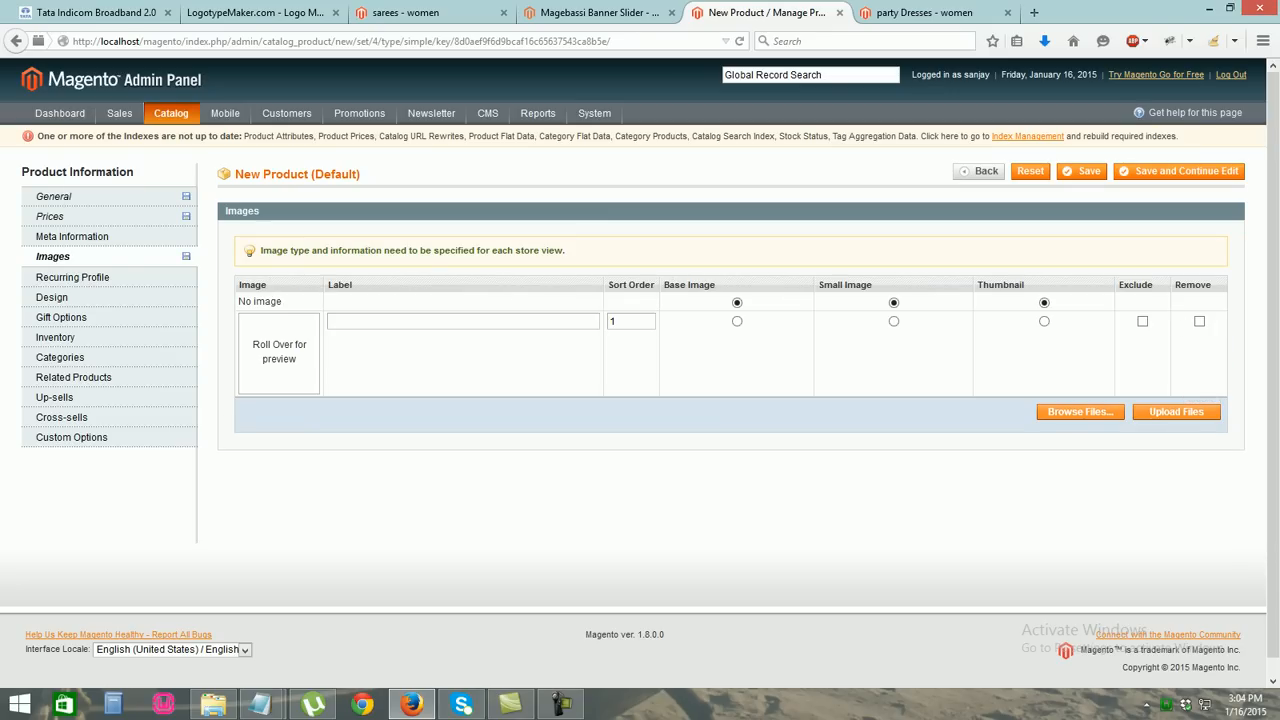
click(737, 321)
click(893, 321)
click(1044, 321)
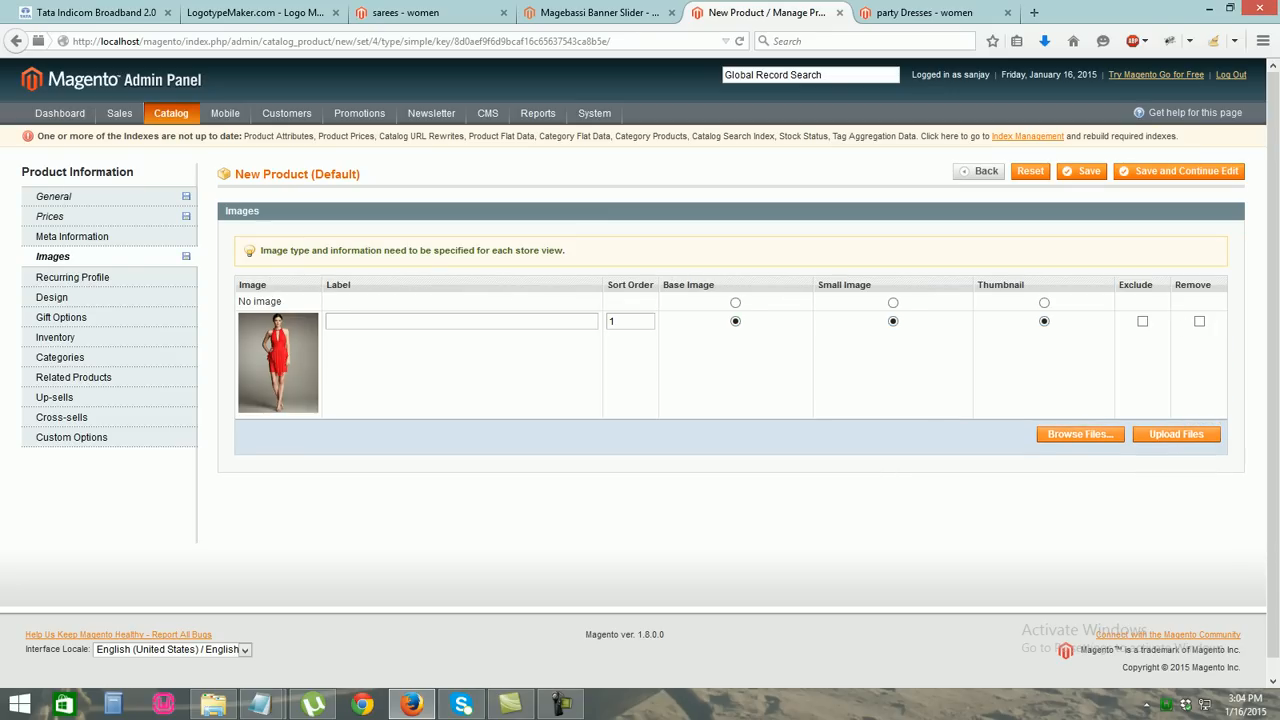
text(paryt2)
Upload a second dress photo labelled 'party3'
click(1080, 434)
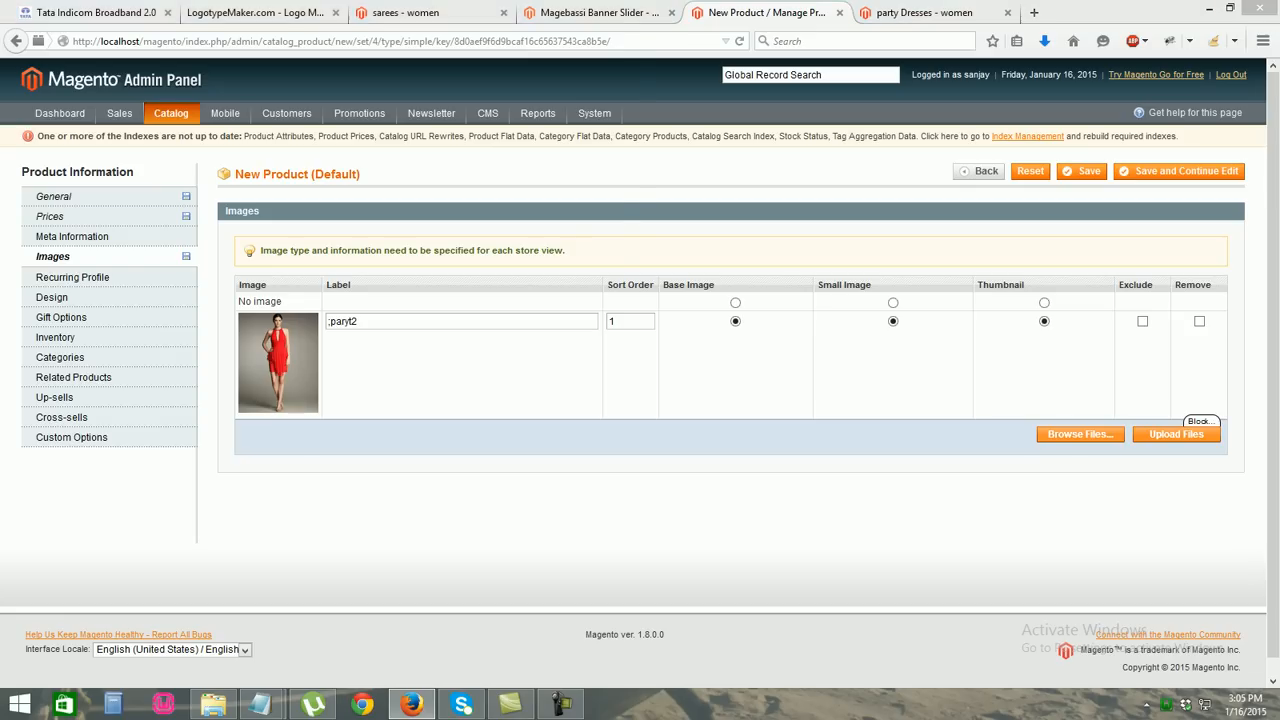
scroll(300, 180, down, 5)
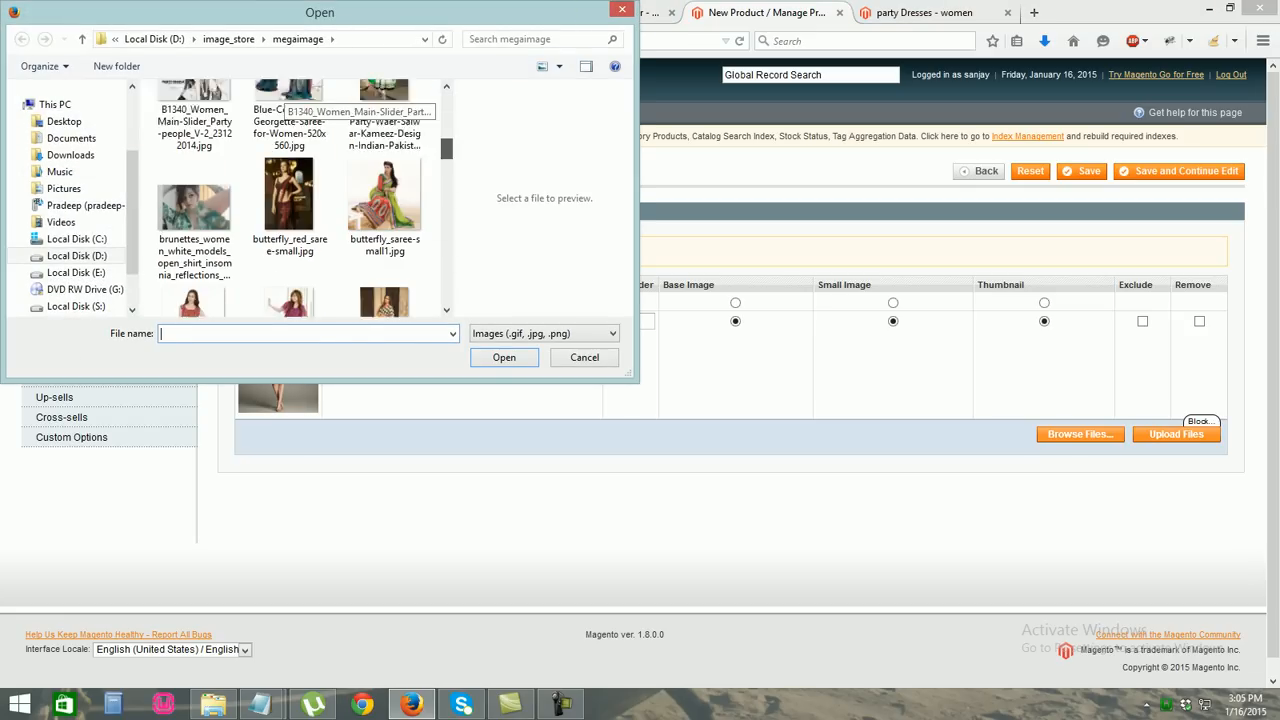
double_click(289, 260)
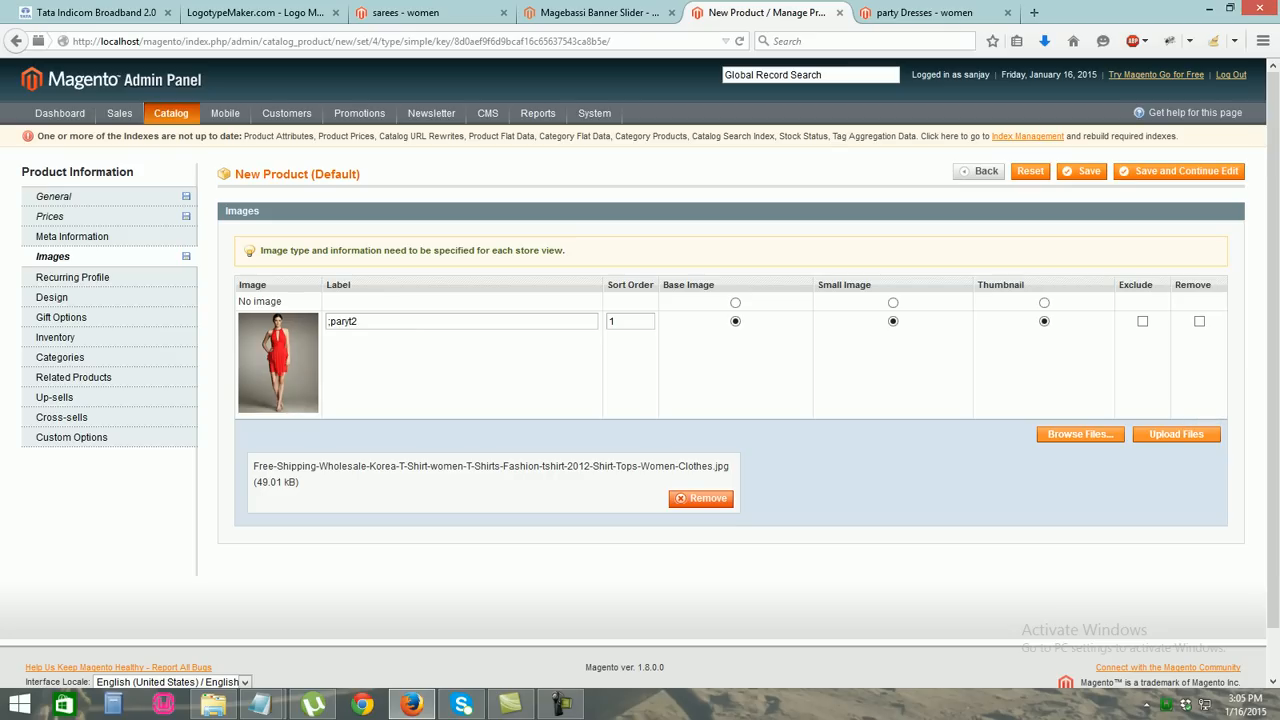
click(1176, 434)
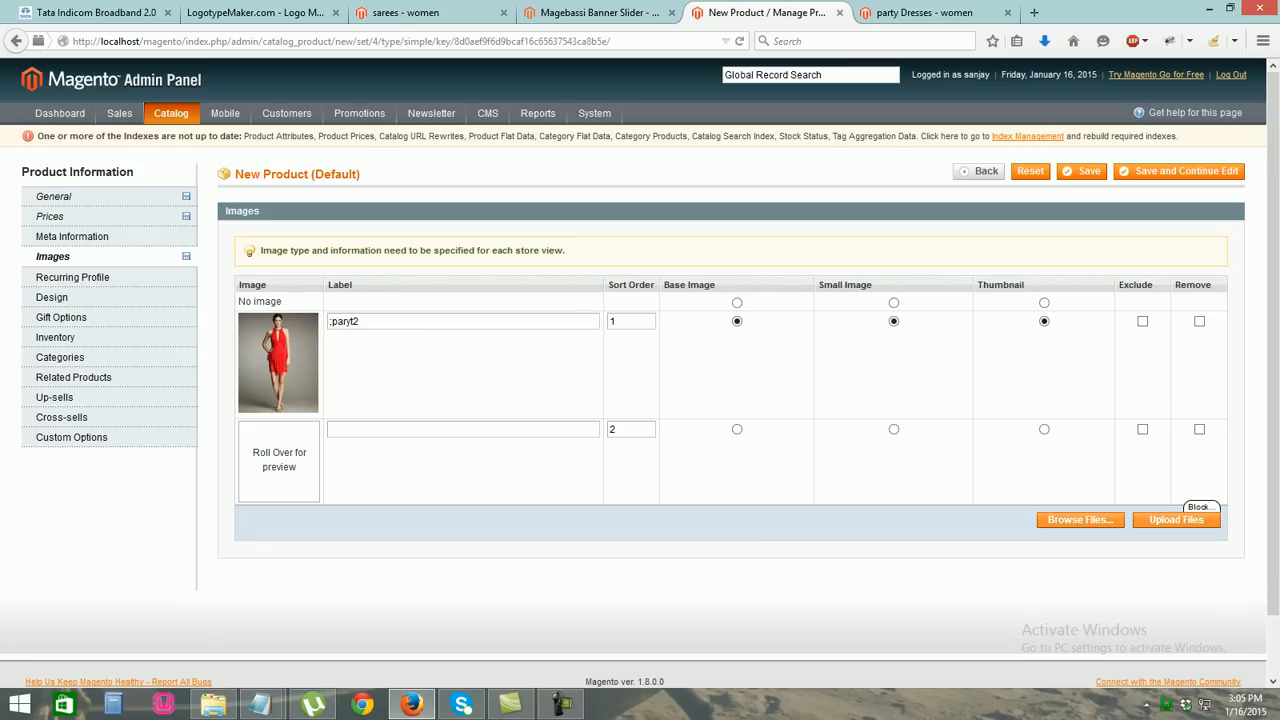
text(party3)
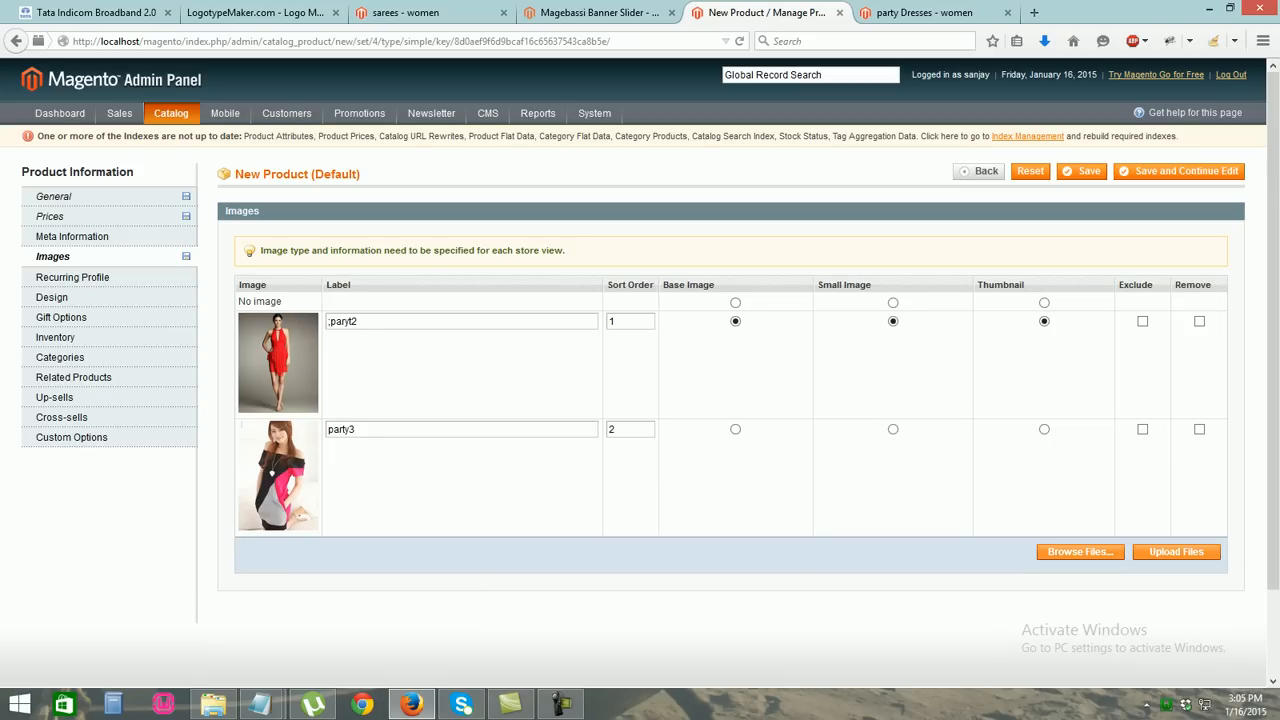
Set the stock quantity to 15 and mark the product In Stock
click(56, 337)
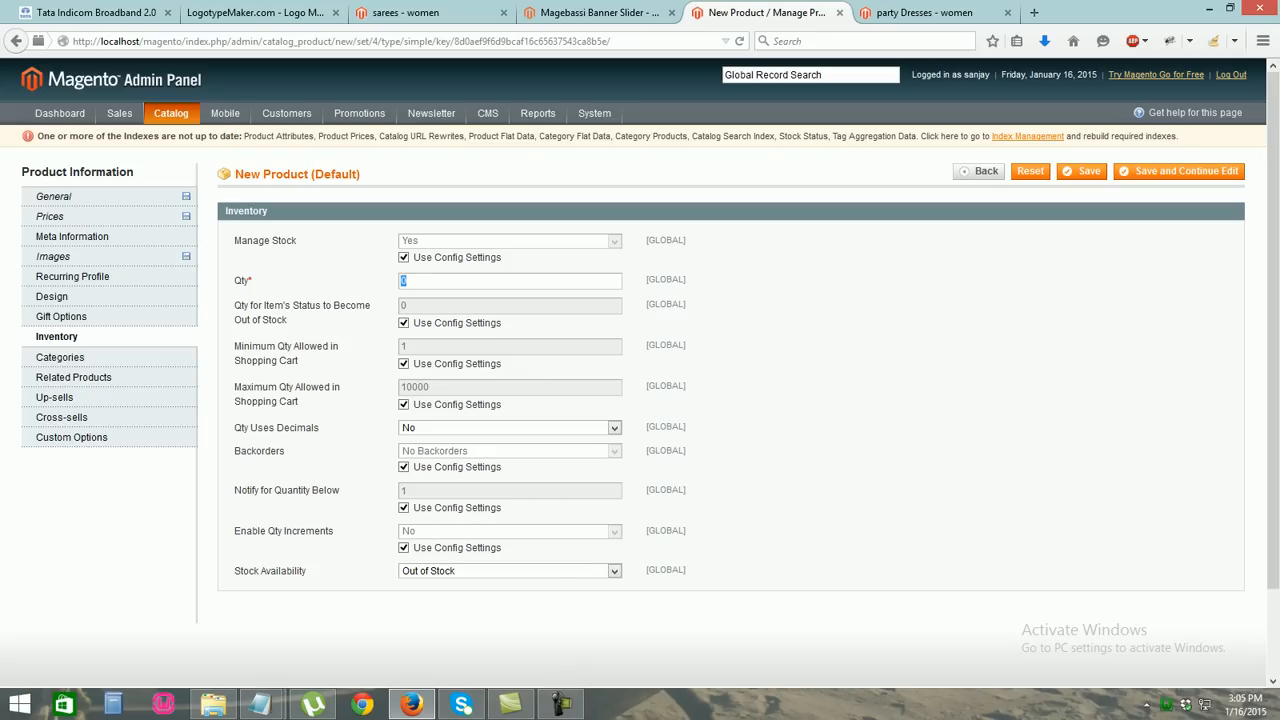
text(15)
key(Tab)
click(510, 571)
click(510, 584)
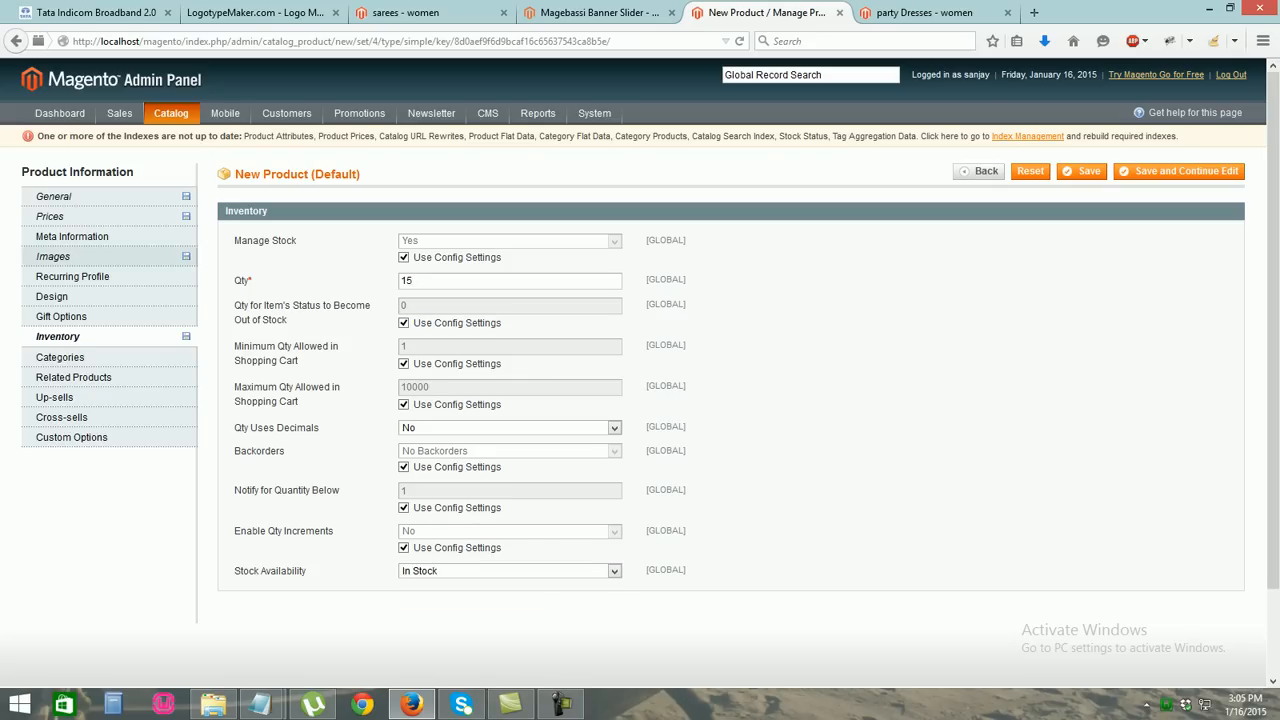
Tick the women and party Dresses categories, save, and view the storefront party Dresses page
click(60, 357)
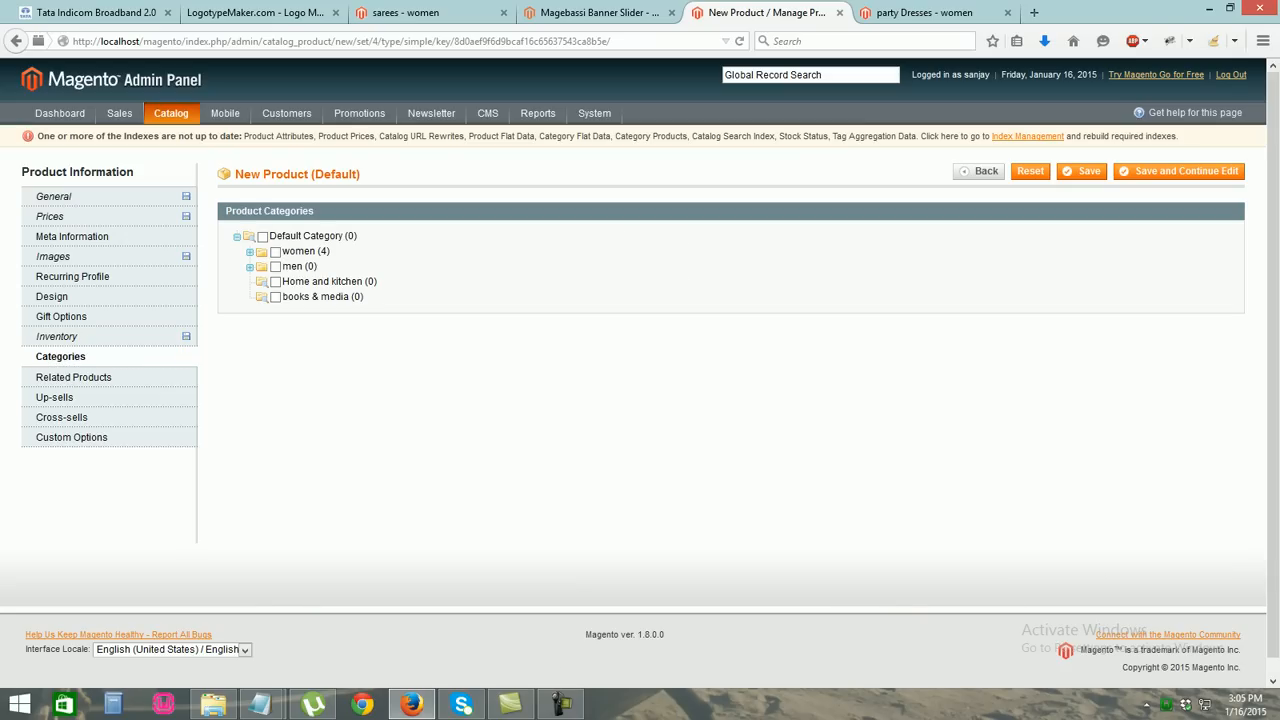
click(275, 252)
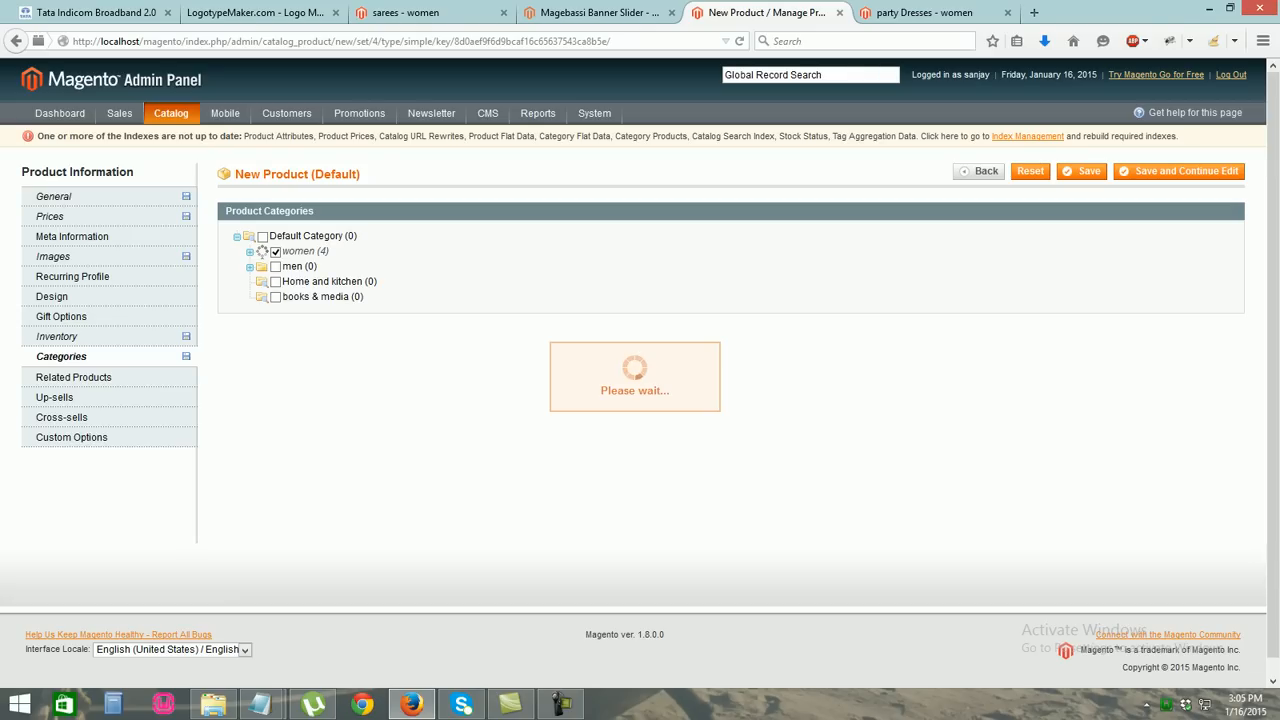
click(288, 281)
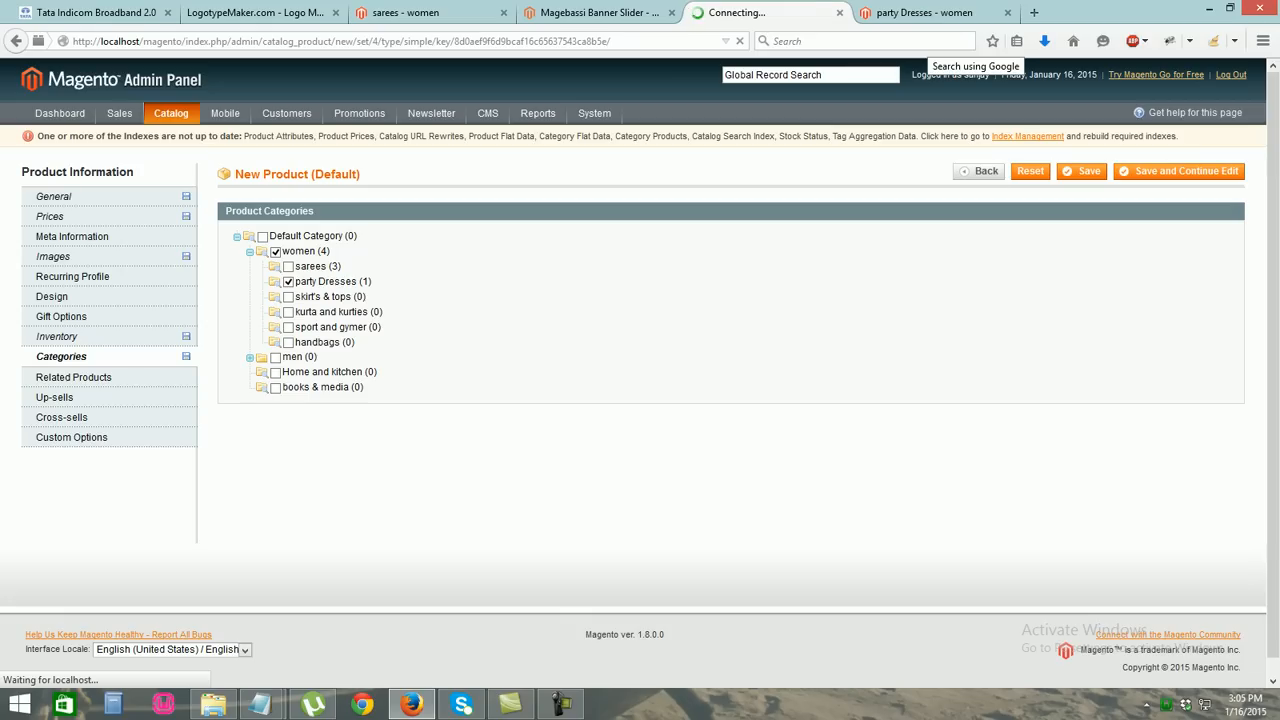
click(926, 13)
Reload the storefront party Dresses page, then start another new product from the admin list
key(ctrl+l)
key(Return)
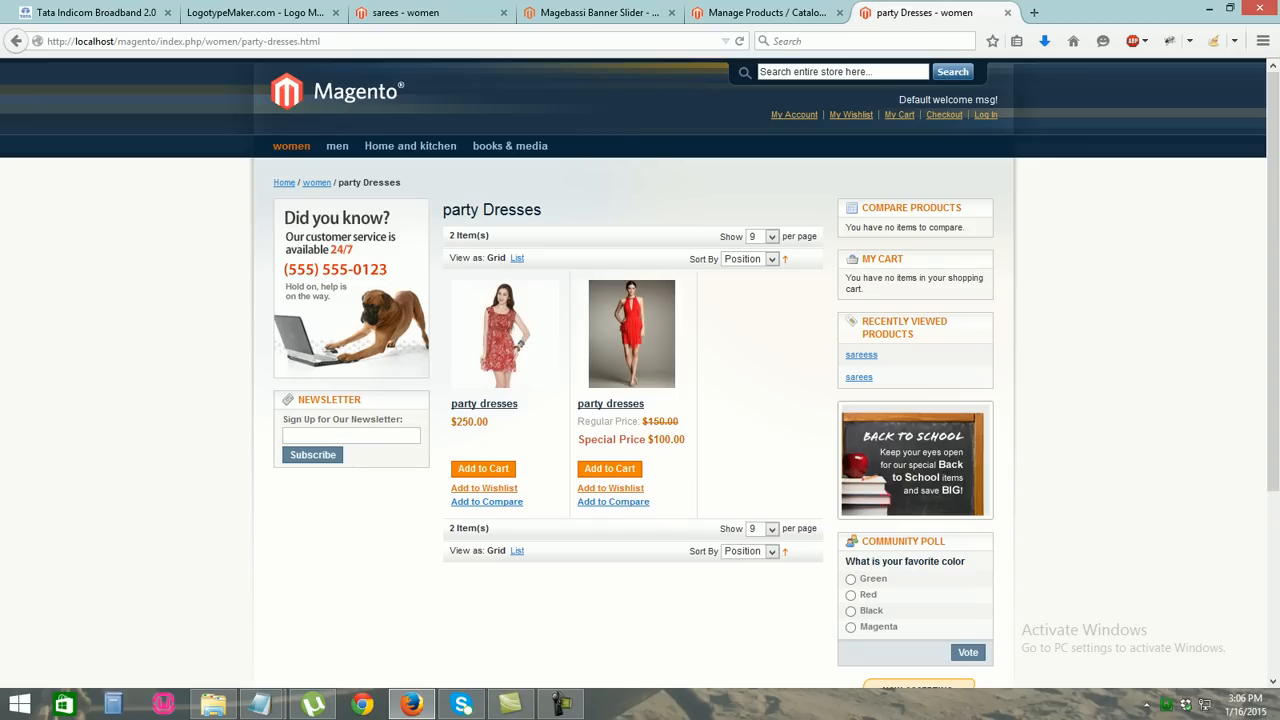
click(762, 12)
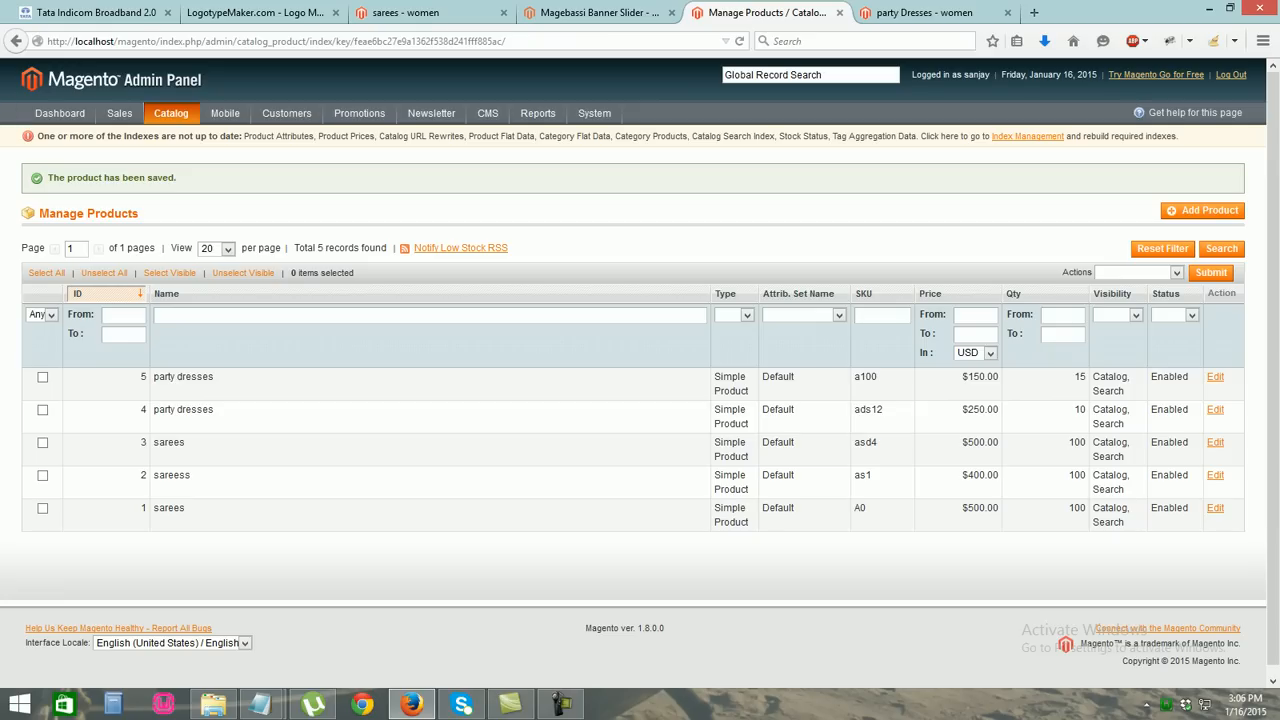
click(1203, 210)
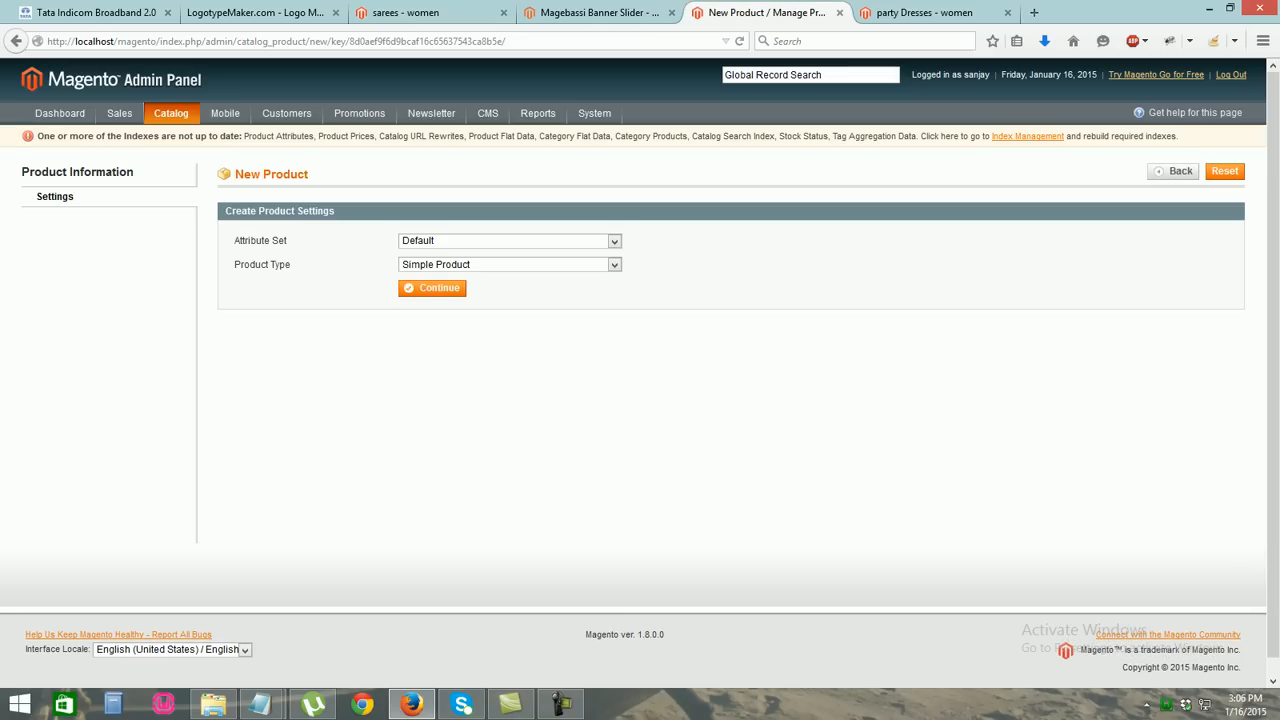
Name the product 'skirts & tops' with description and short description 'this is latest skirt and tops'
click(432, 288)
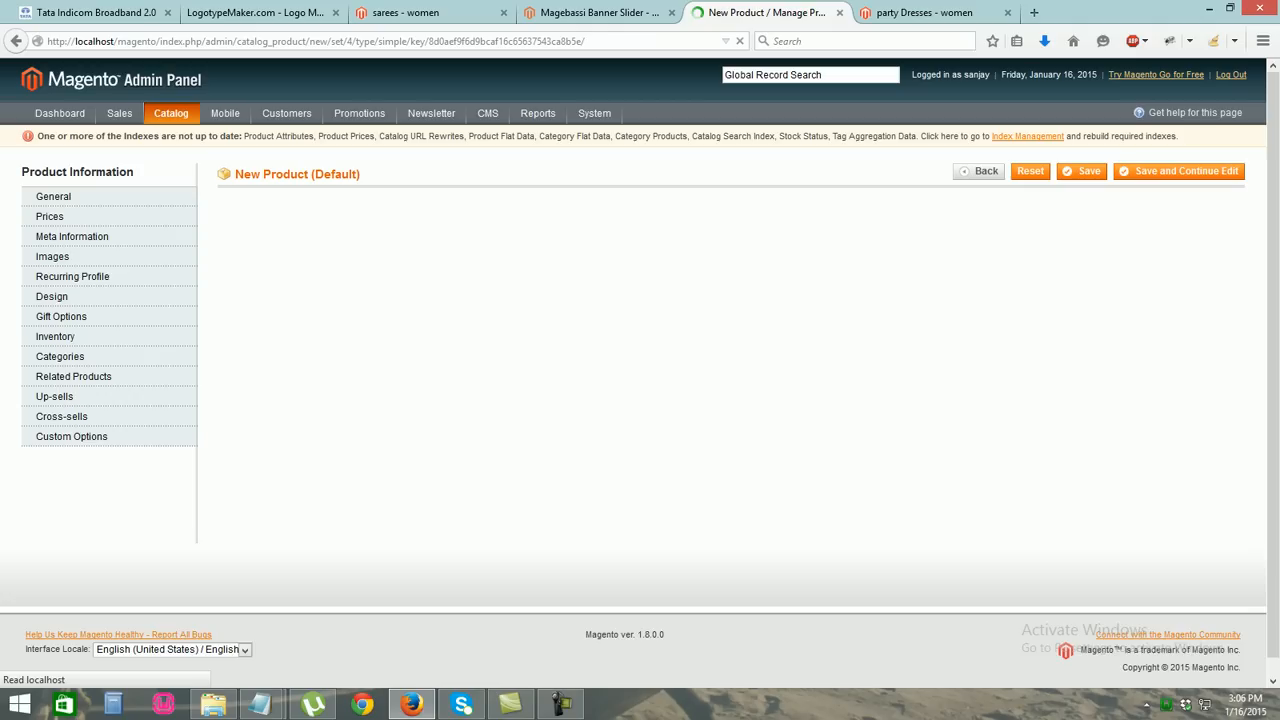
click(404, 247)
text(skirts a)
key(BackSpace)
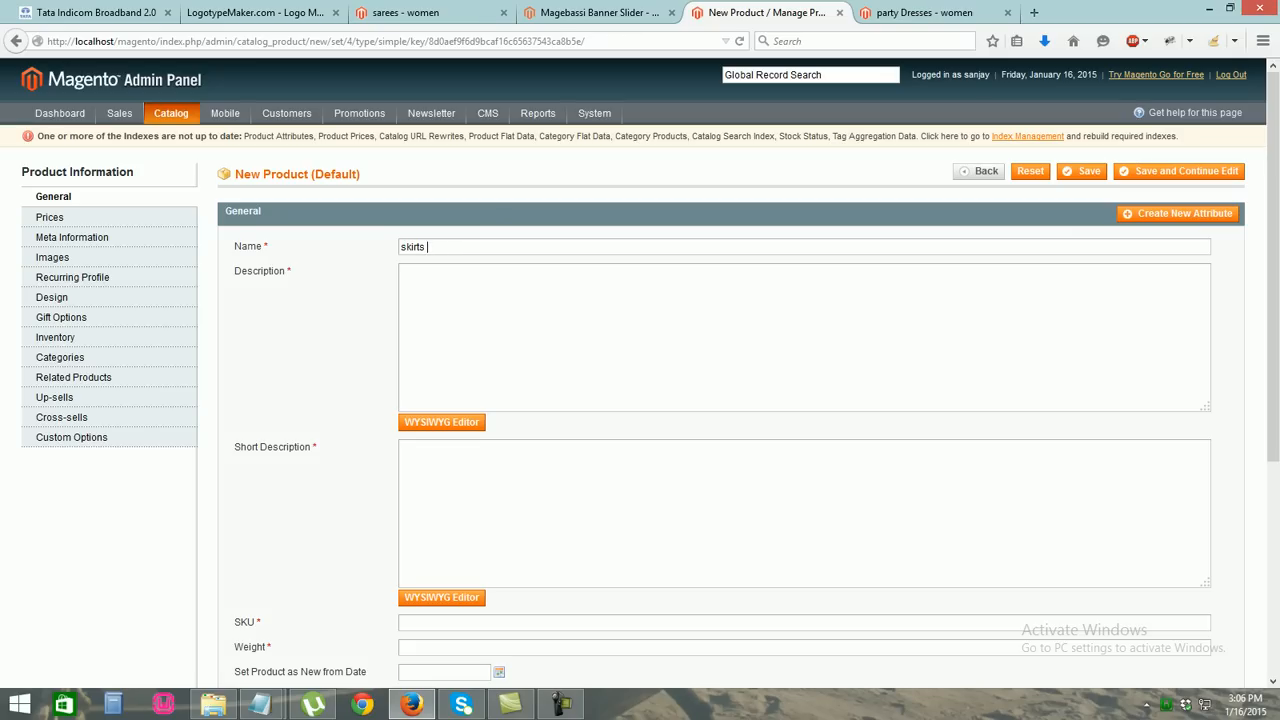
text(& tops)
key(Tab)
text(this a)
key(BackSpace)
key(BackSpace)
text(is latest skirt and tops)
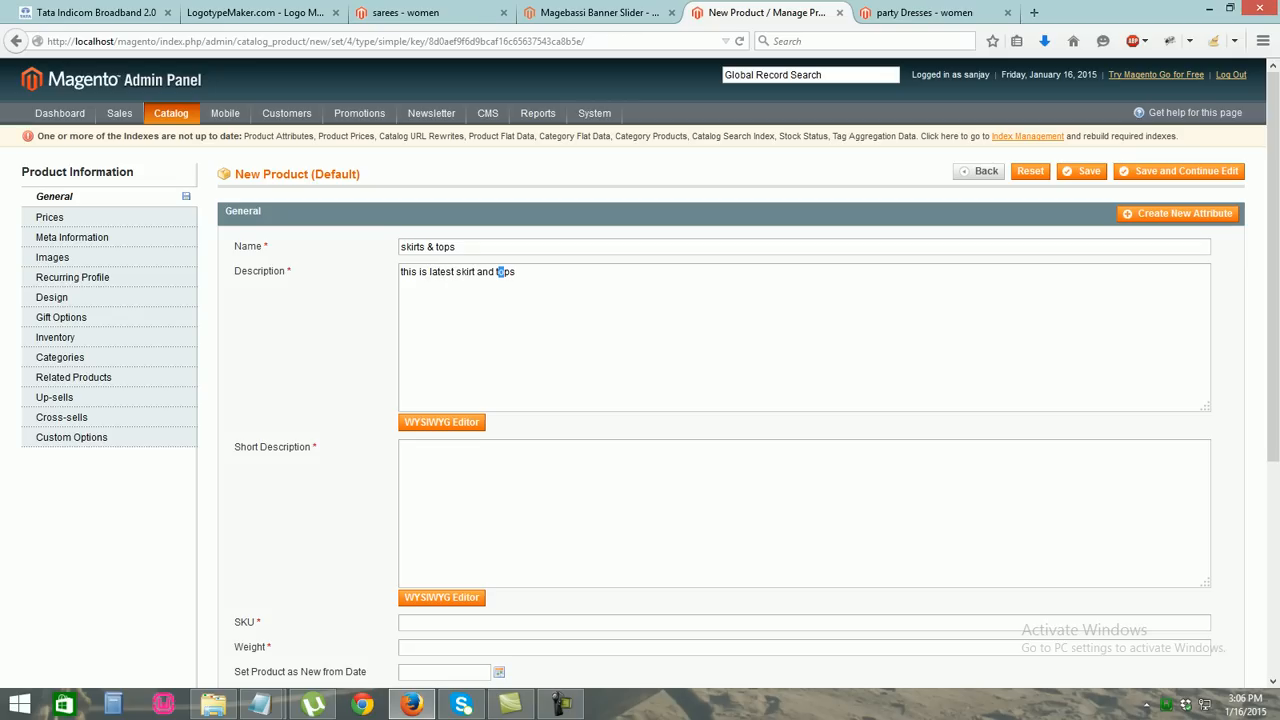
scroll(499, 271, down, 1)
key(ctrl+a)
key(ctrl+c)
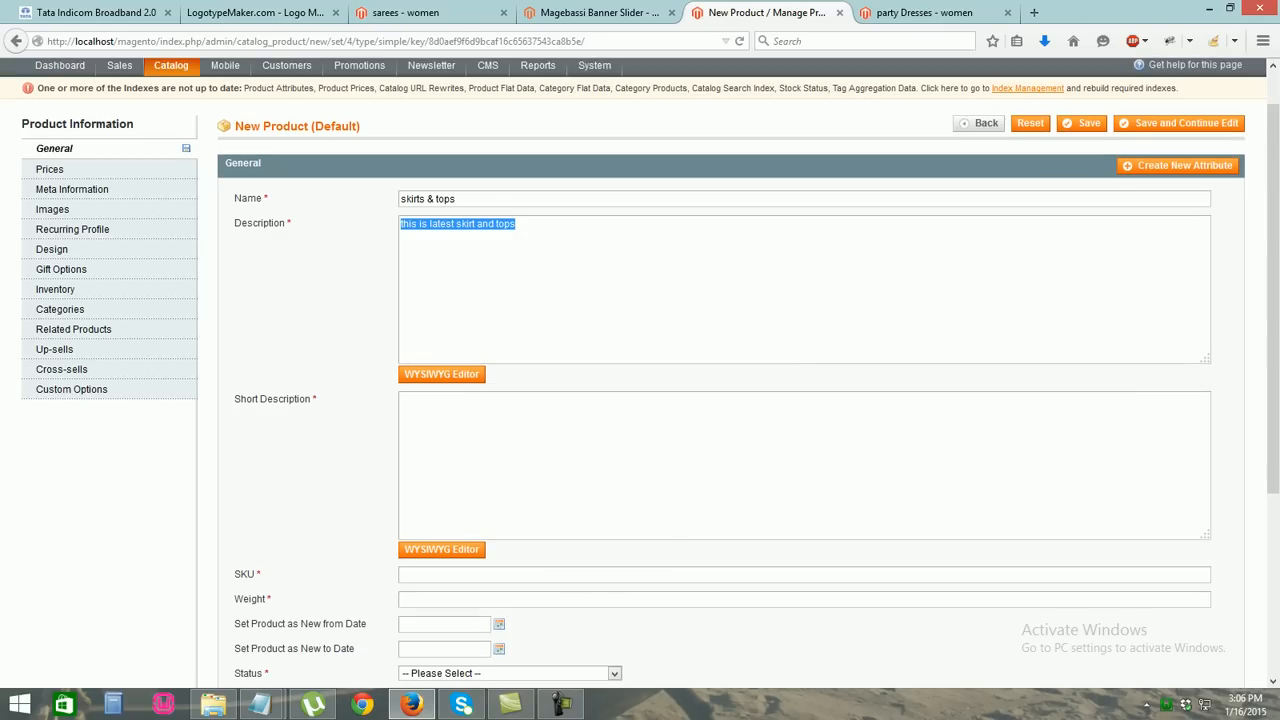
click(484, 432)
key(ctrl+v)
Enter SKU ada and weight 150, keep Catalog, Search visibility, and set status Enabled
scroll(484, 432, down, 5)
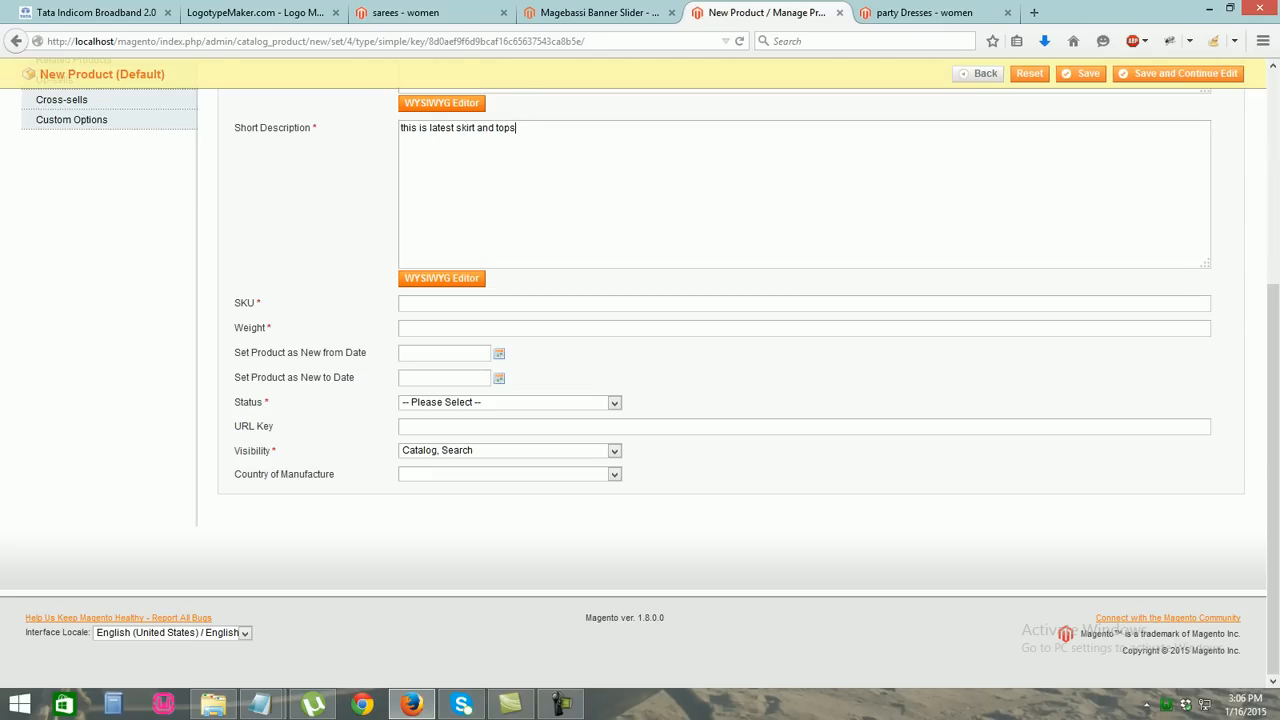
click(404, 303)
text(ada)
text(150)
click(614, 451)
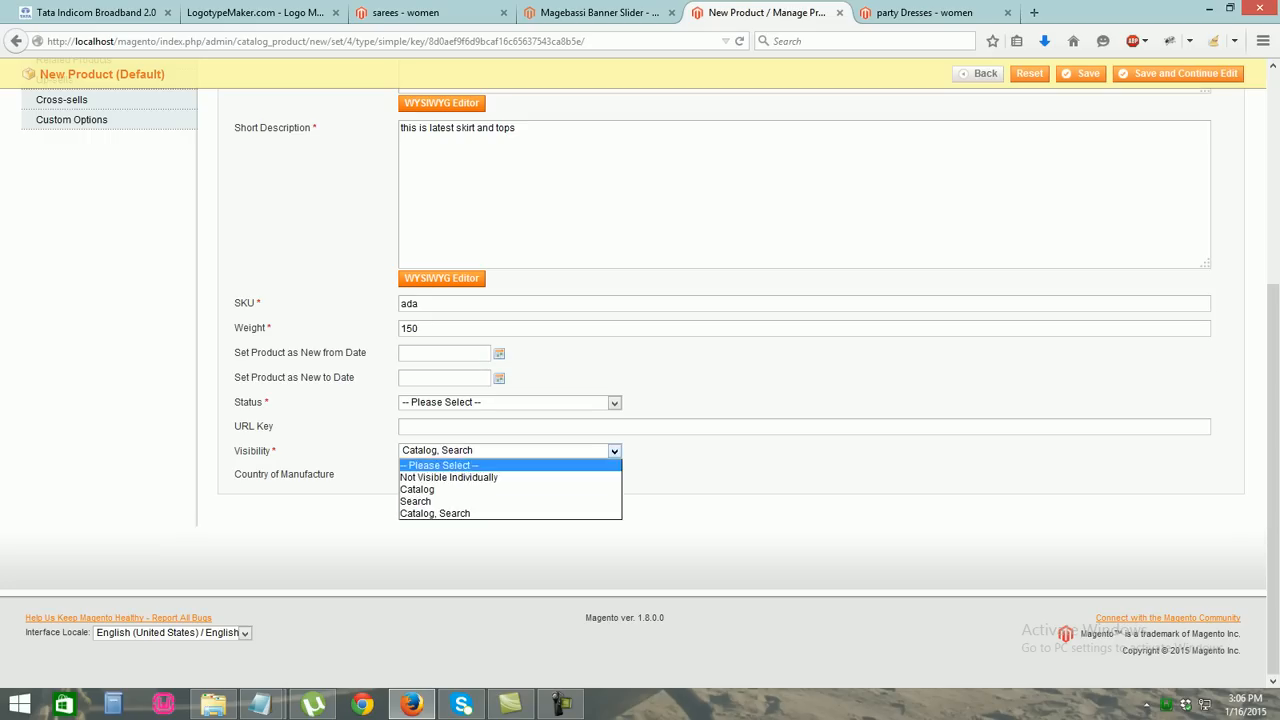
click(614, 451)
click(614, 403)
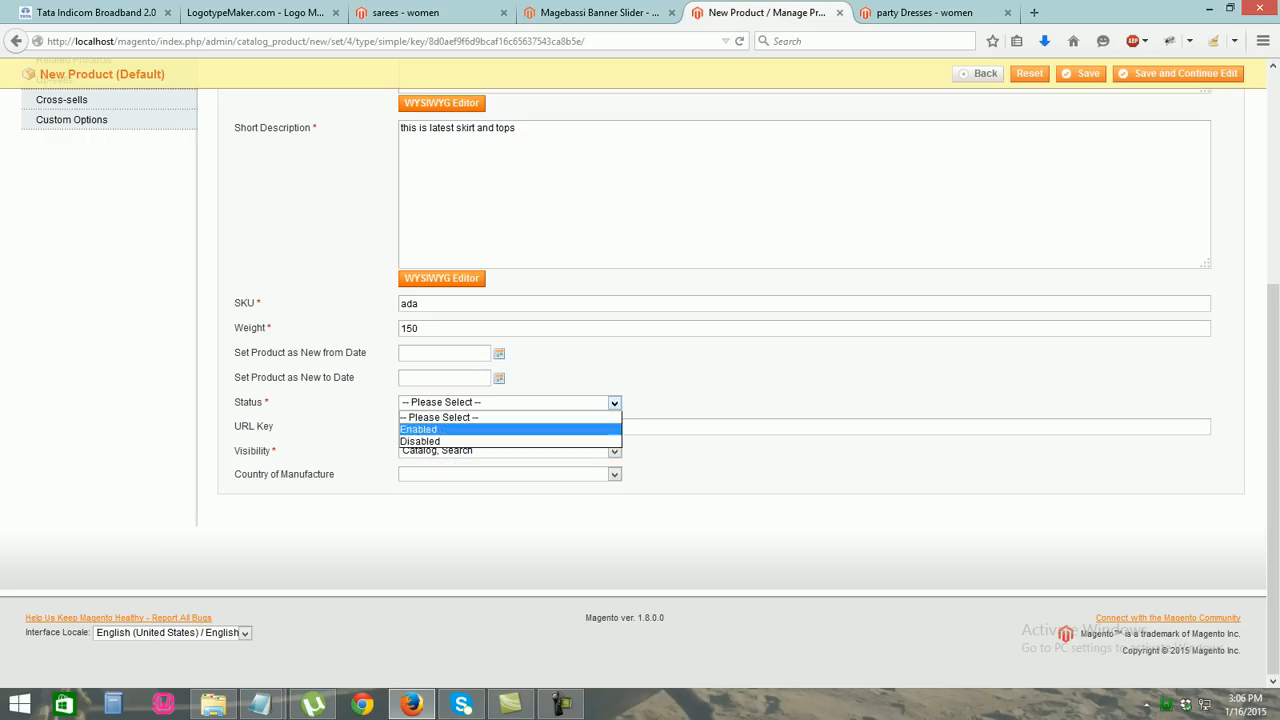
click(500, 429)
scroll(500, 429, up, 5)
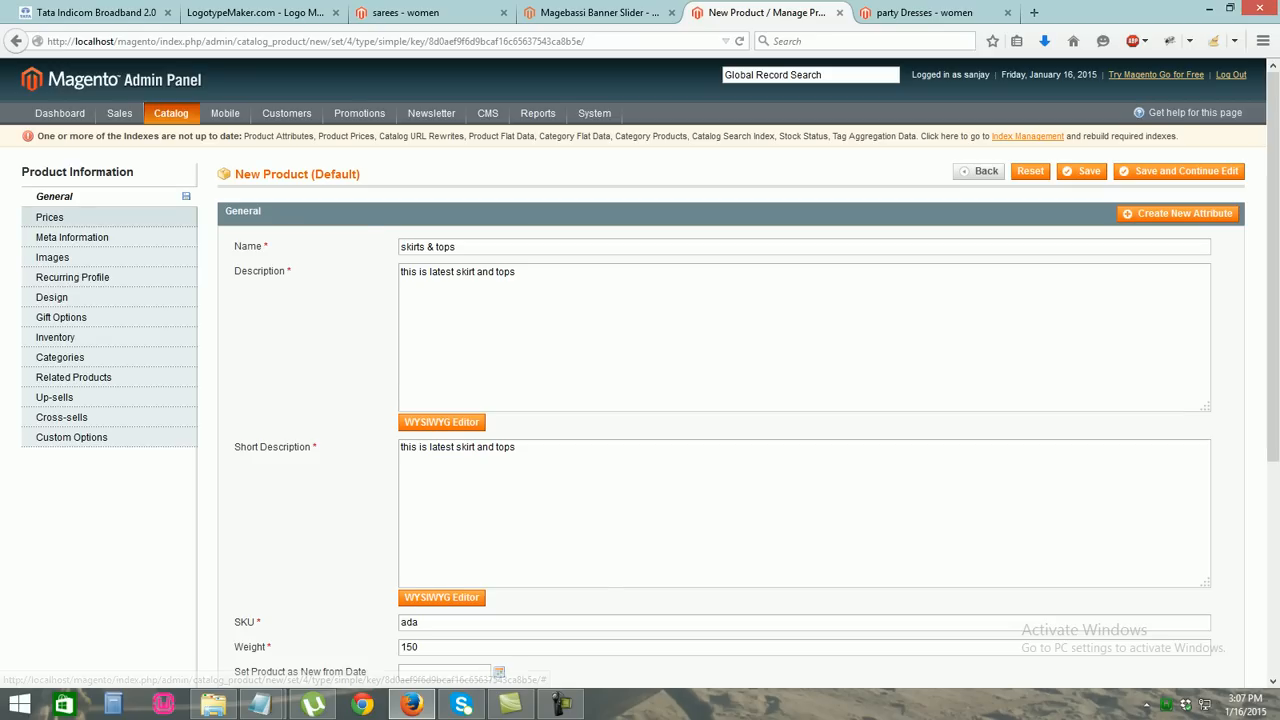
Price the product at 350 with tax class None
click(50, 217)
text(350)
key(Tab)
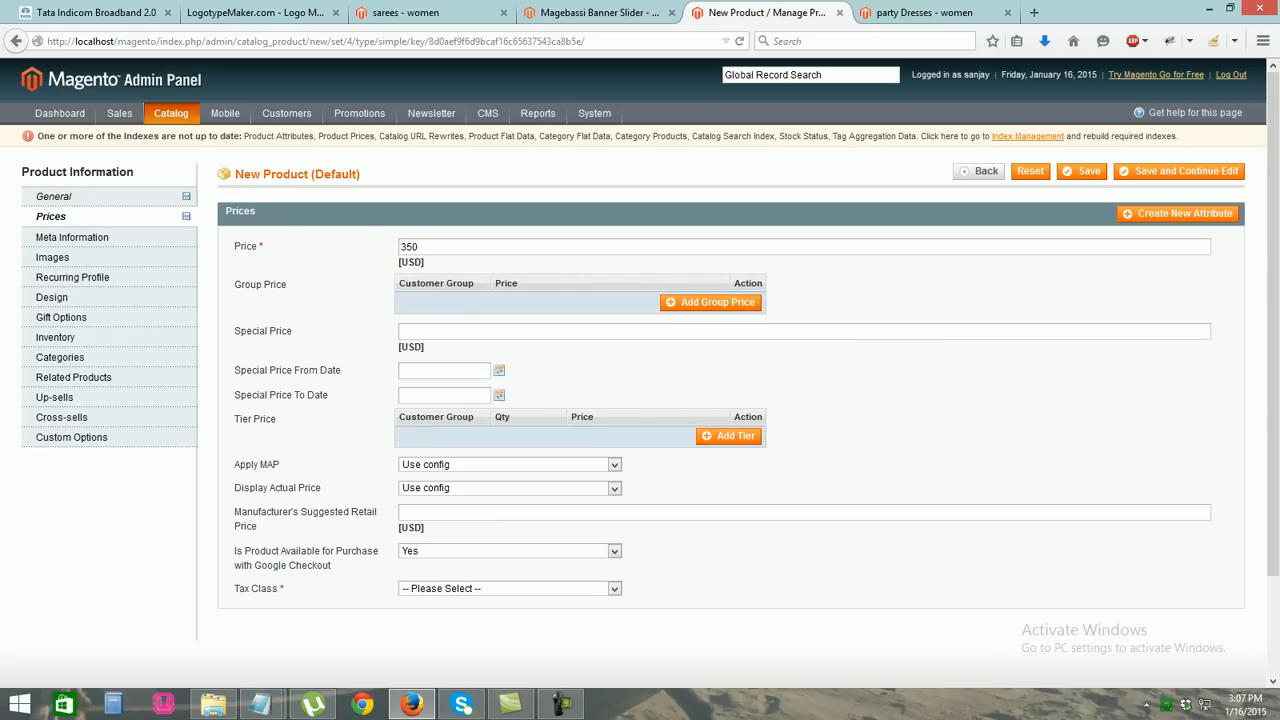
click(510, 589)
click(450, 615)
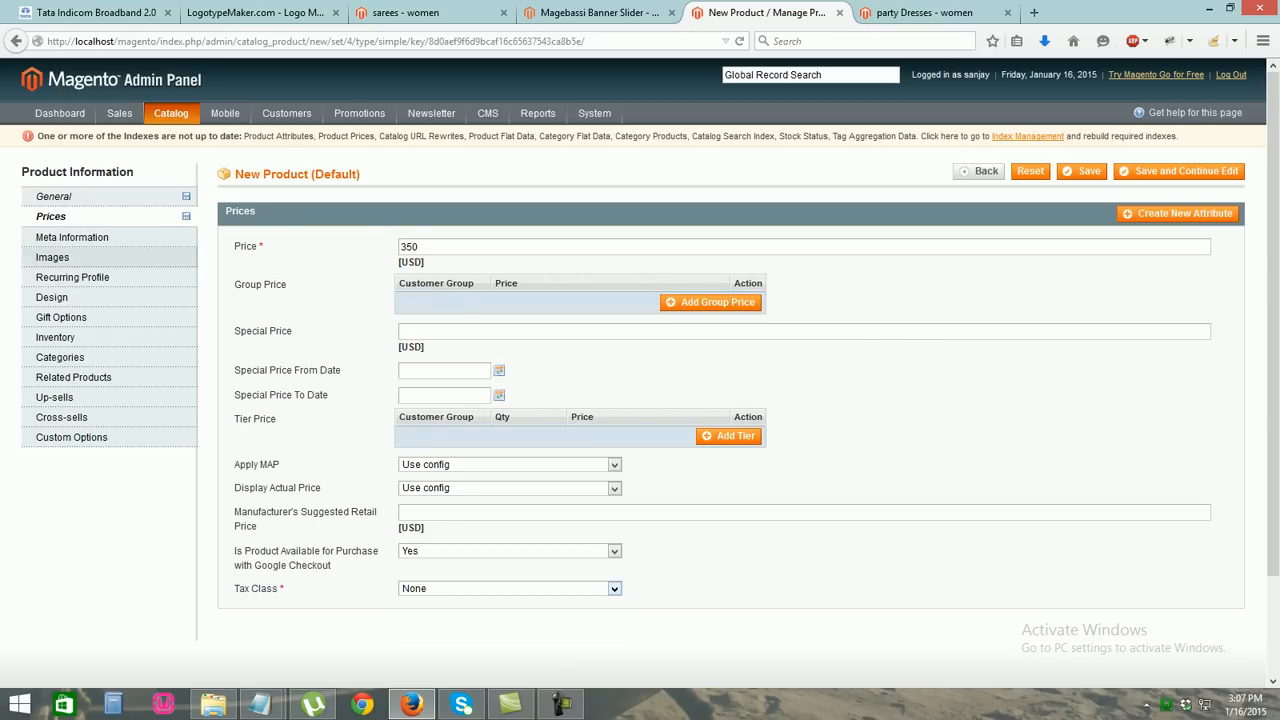
click(52, 257)
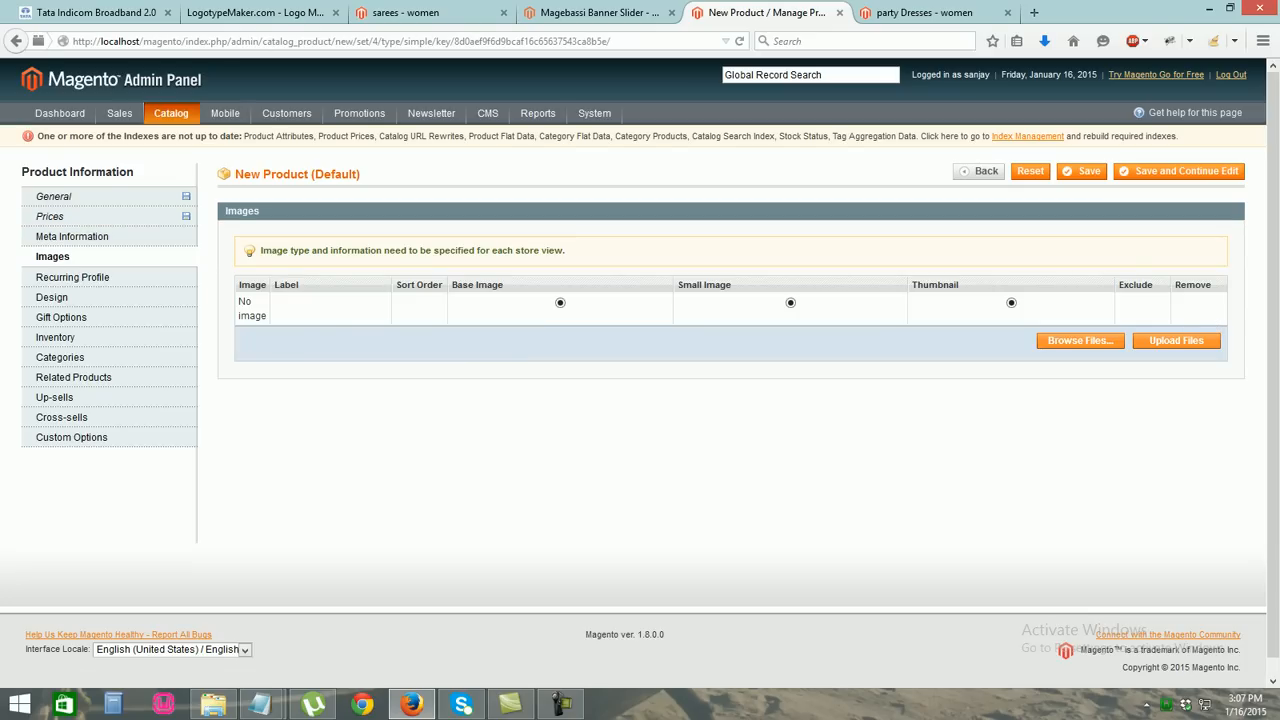
Upload Purple-Dress-what-Color-Shoes.jpg as base, small and thumbnail image, labelled 'skirt'
click(1080, 340)
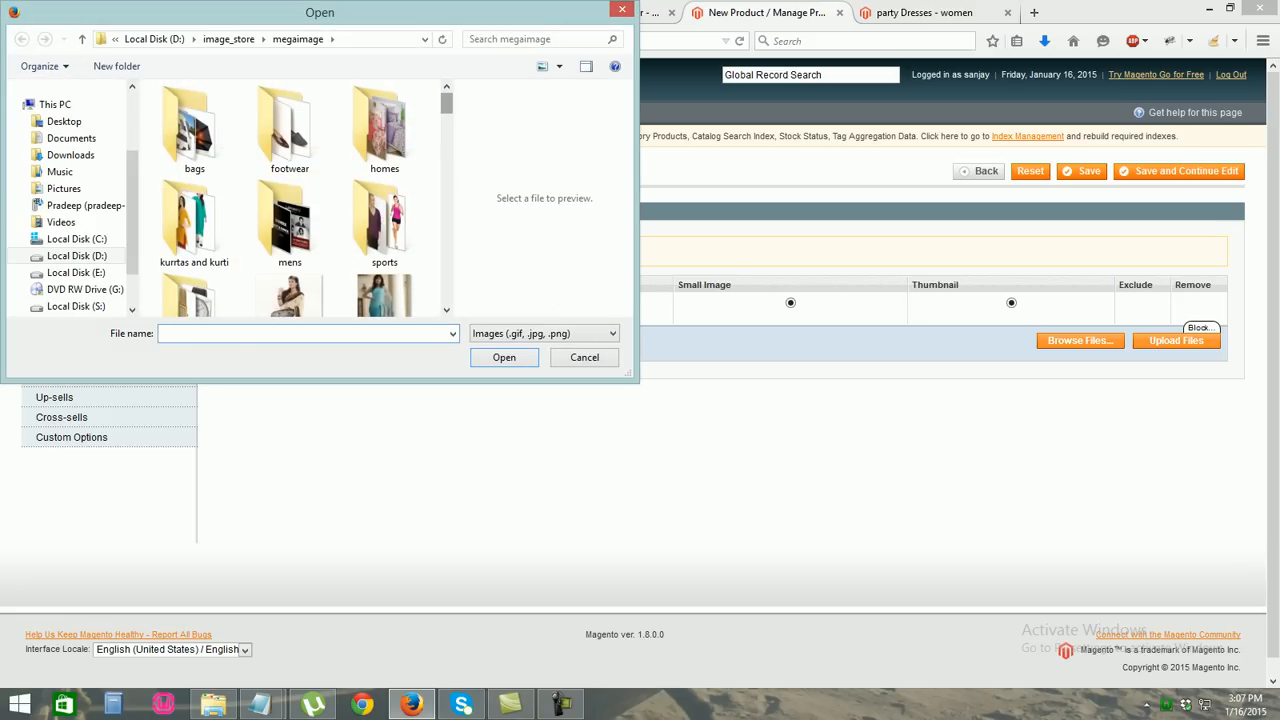
scroll(290, 200, down, 3)
scroll(290, 198, down, 10)
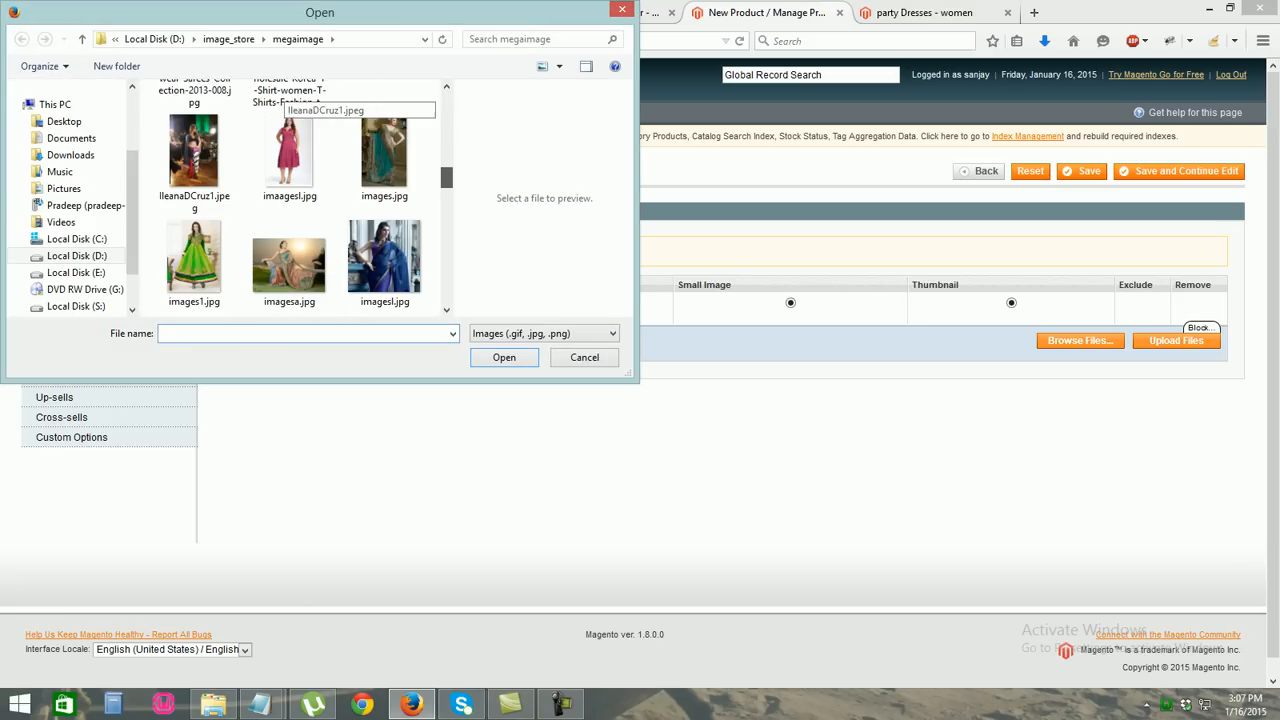
scroll(290, 198, down, 3)
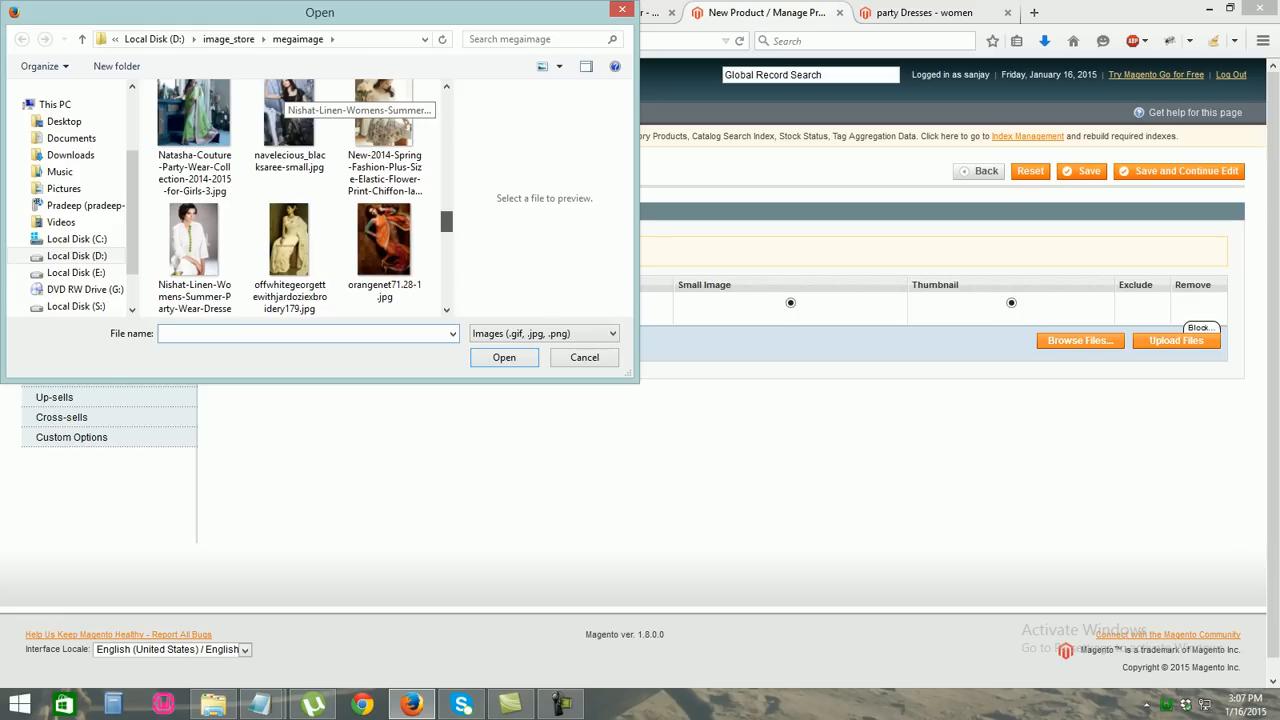
scroll(290, 198, down, 3)
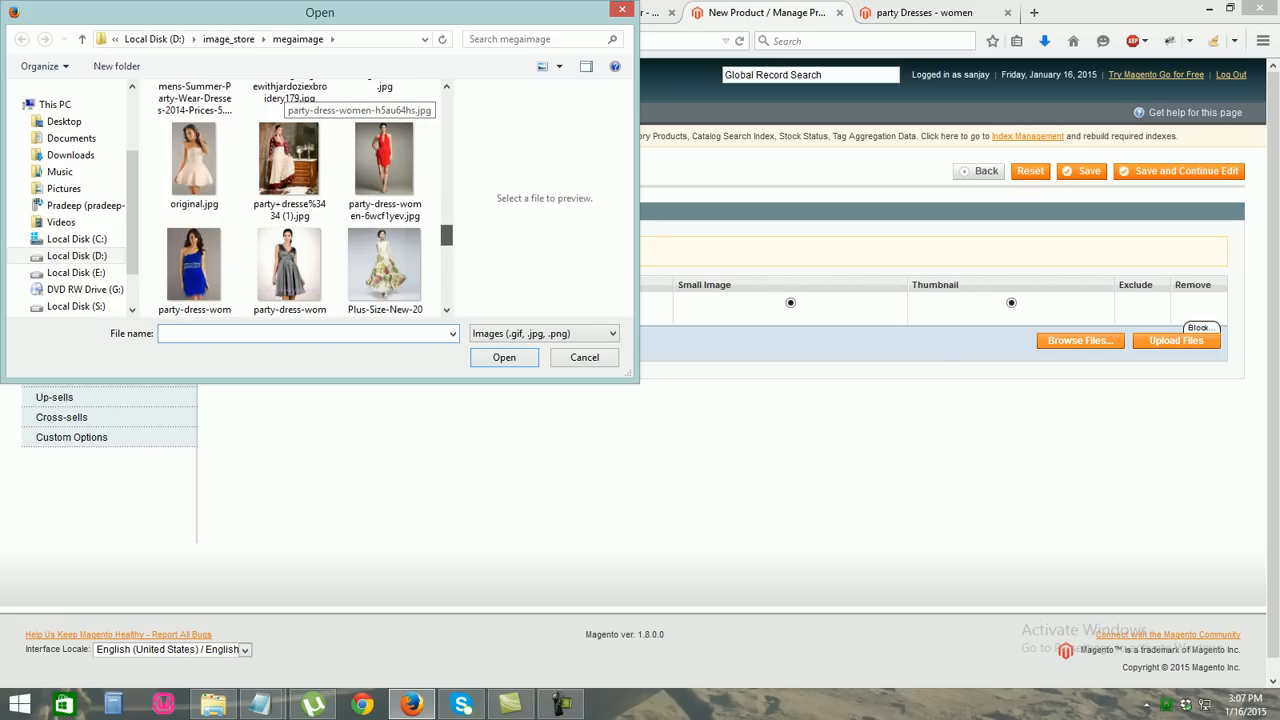
scroll(290, 198, down, 6)
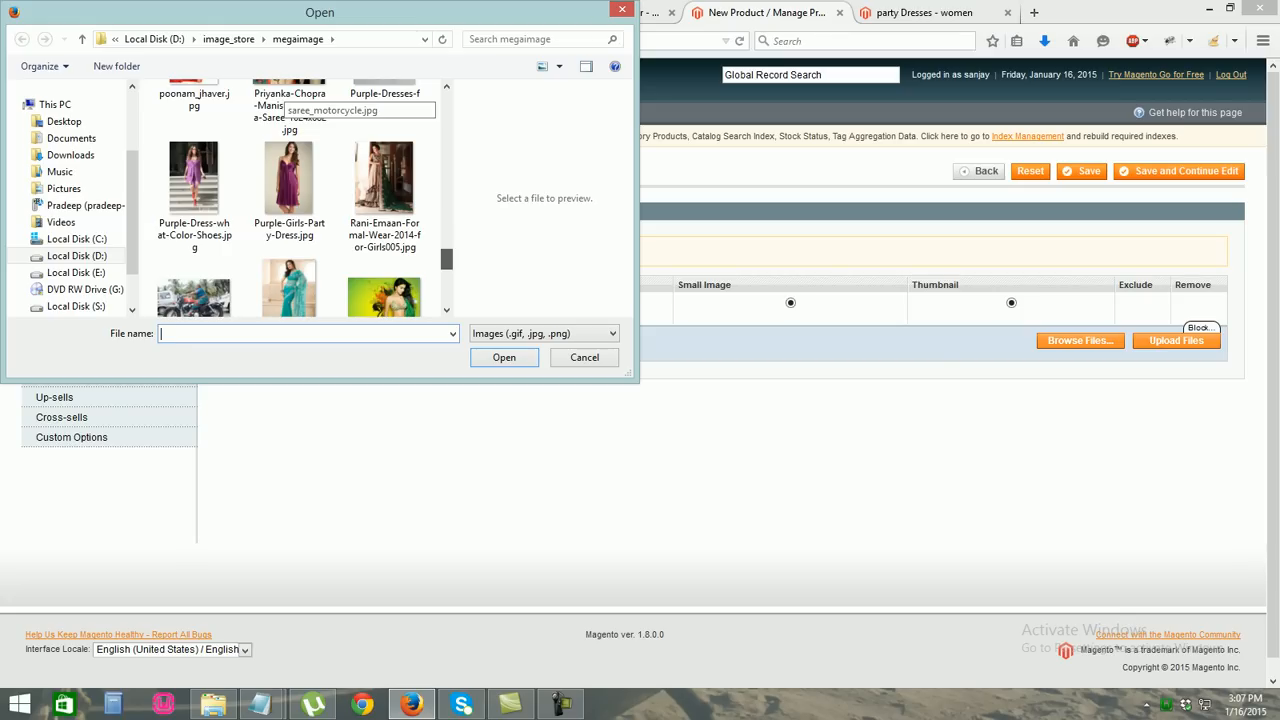
scroll(290, 198, down, 2)
scroll(290, 198, down, 2)
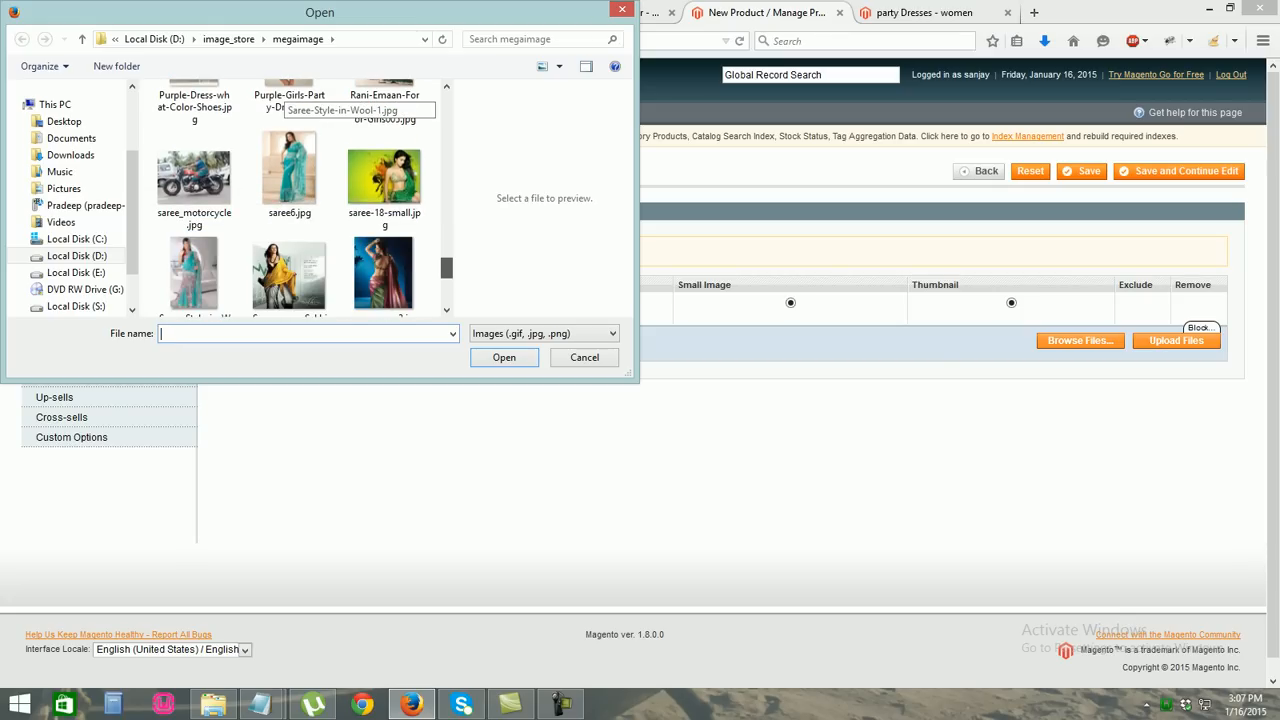
scroll(290, 198, up, 3)
double_click(194, 200)
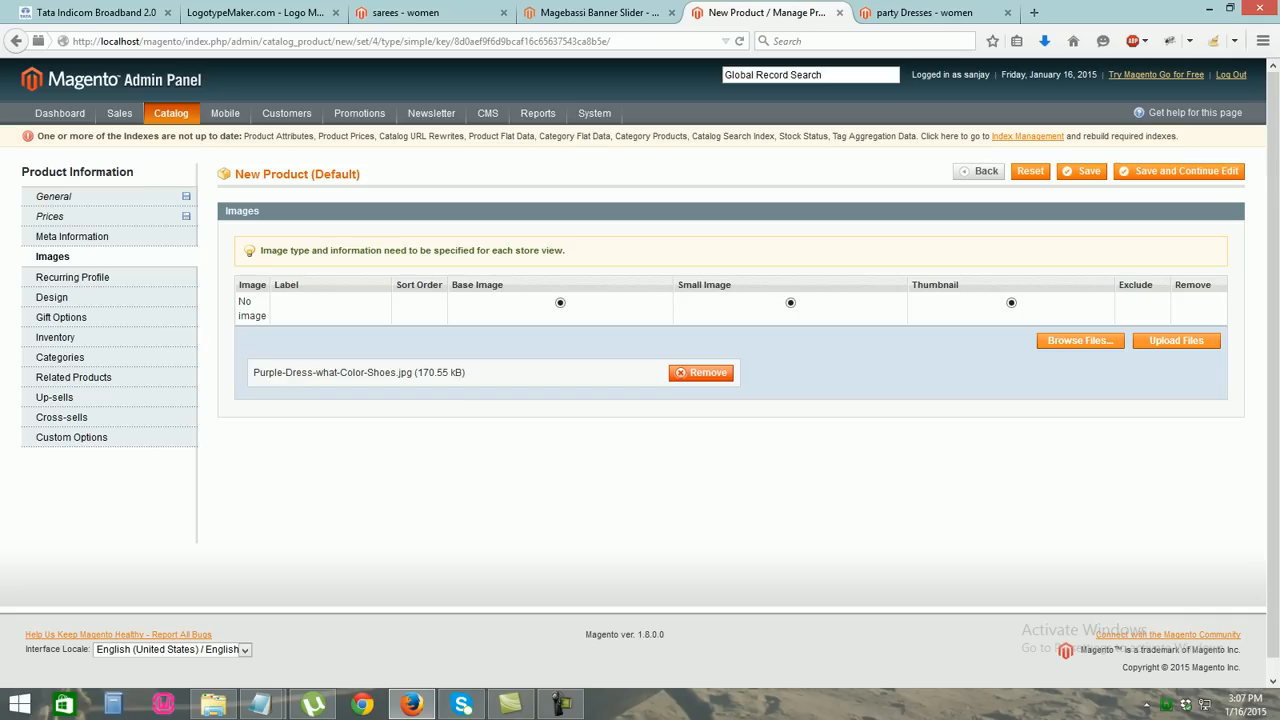
click(1176, 340)
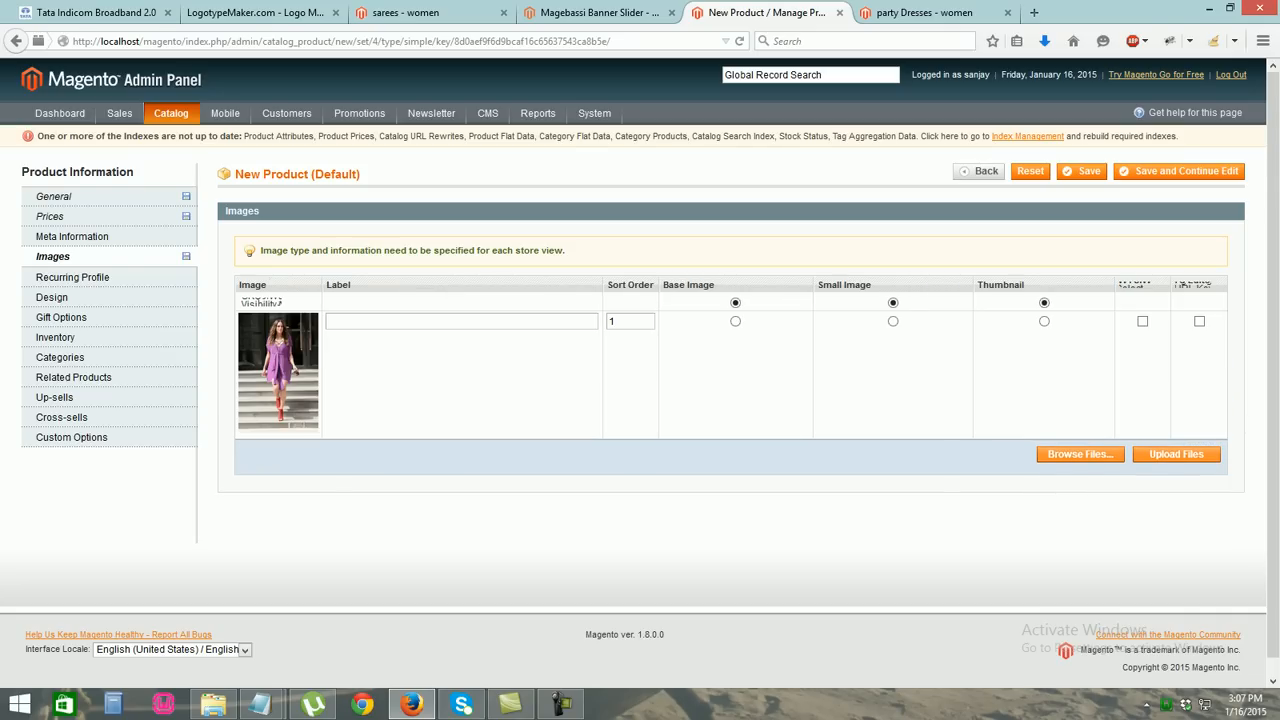
click(893, 321)
click(1044, 321)
text(skirt)
Upload alimages.jpg as a second image labelled 'skirt2'
click(1080, 454)
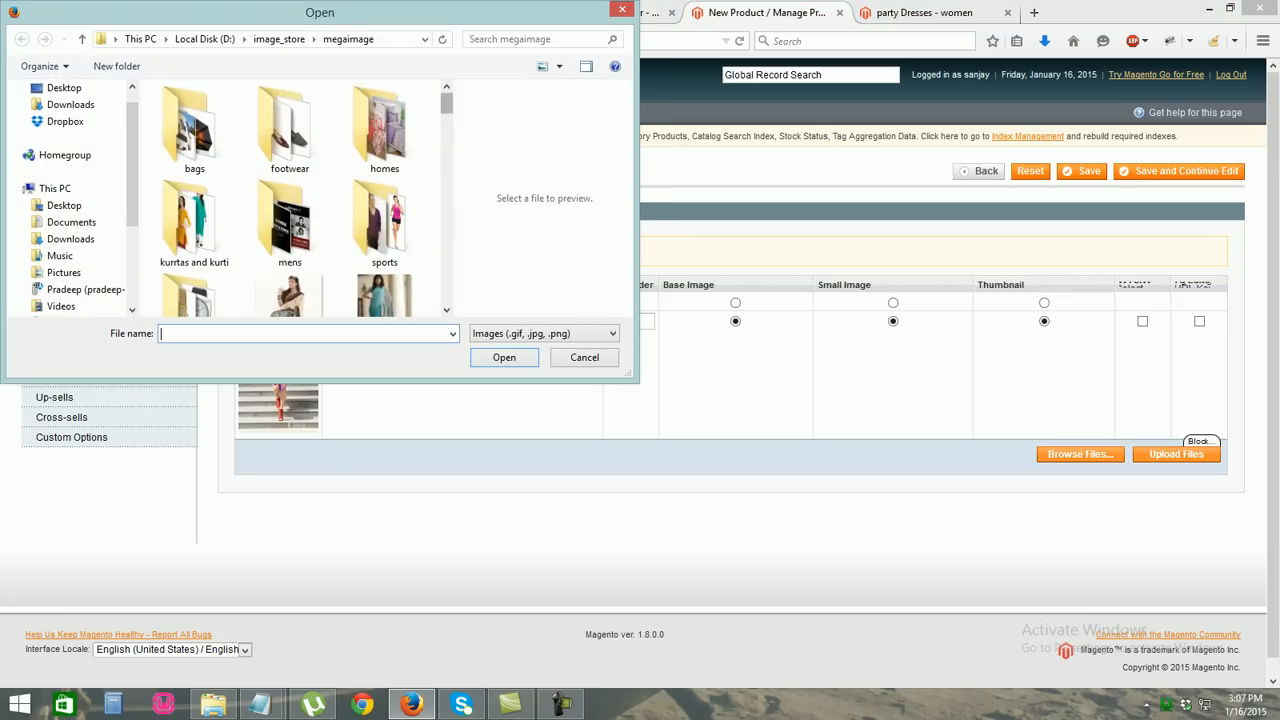
scroll(300, 200, down, 3)
scroll(305, 199, down, 1)
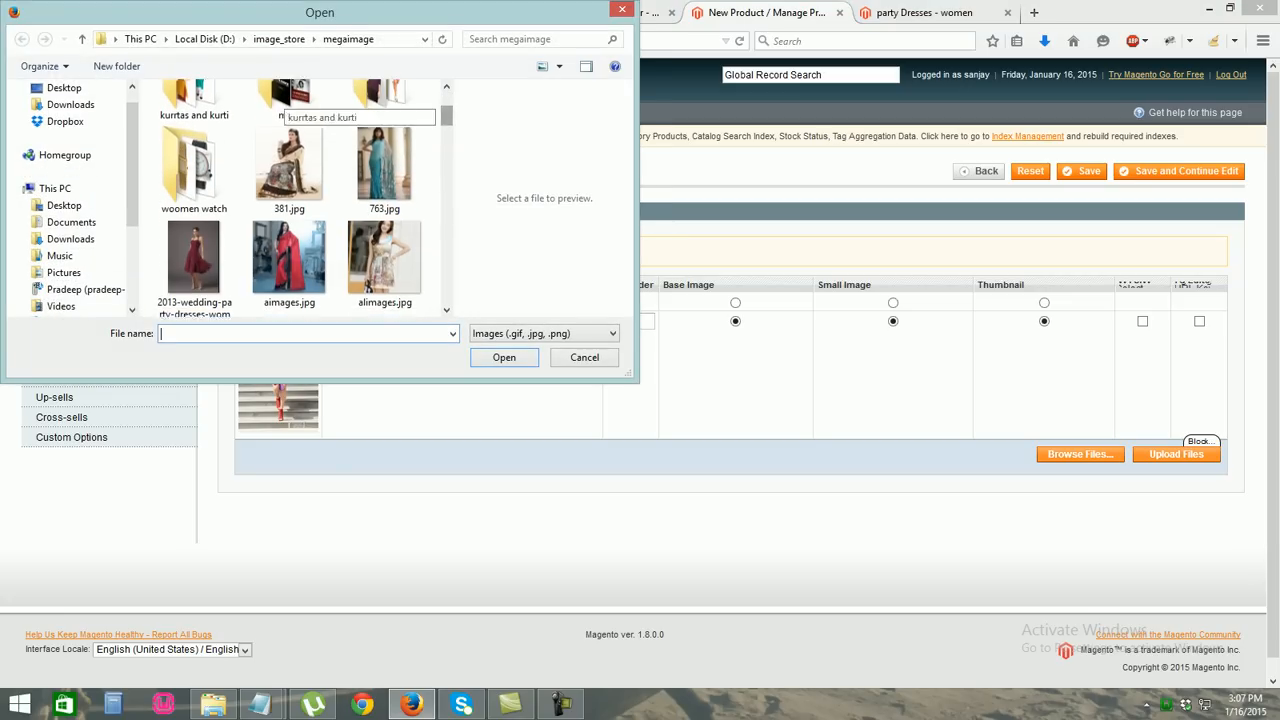
double_click(385, 215)
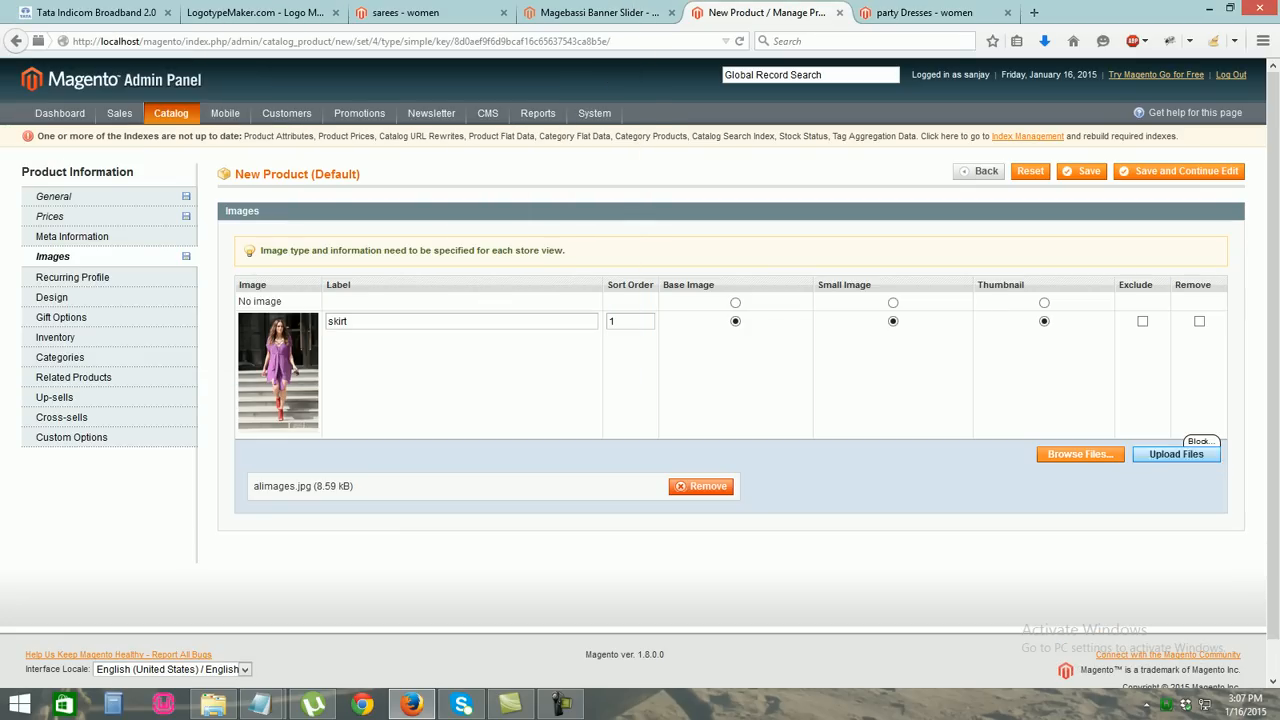
click(1180, 453)
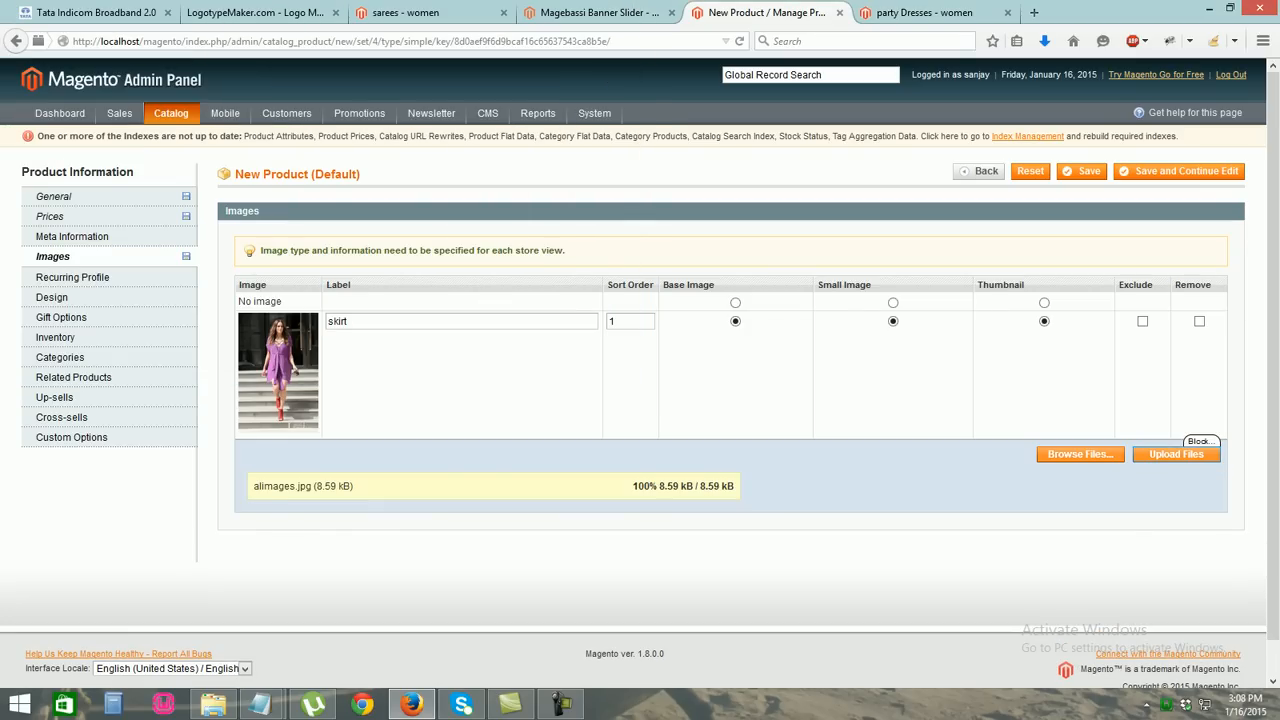
click(440, 449)
text(skirt2)
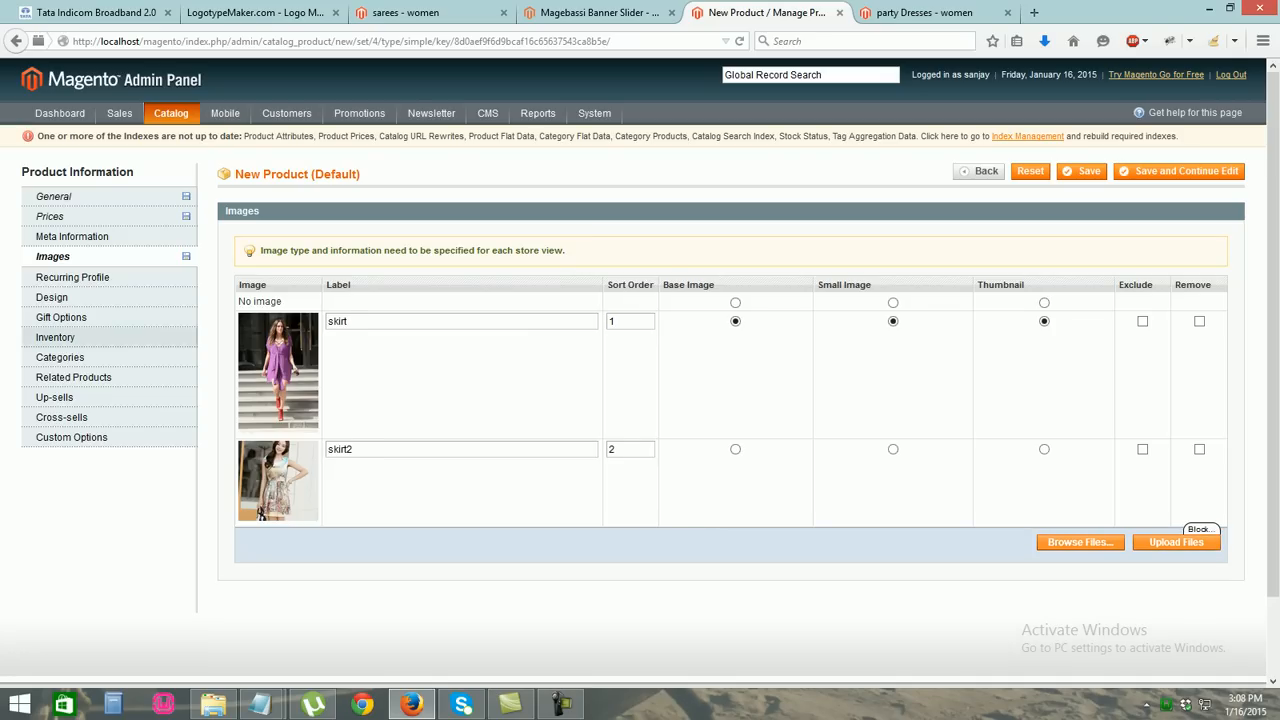
click(55, 337)
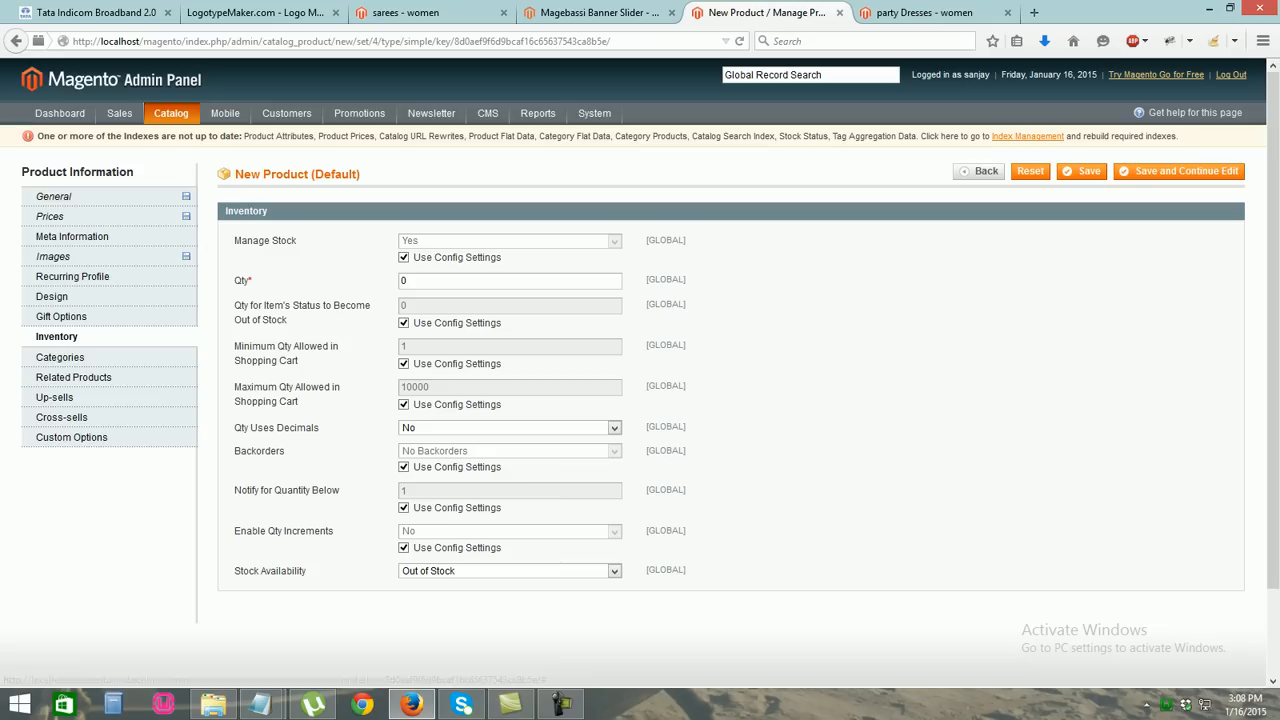
Set the stock quantity to 5 and mark the product In Stock
text(5)
click(510, 571)
click(430, 585)
Tick the women and skirt's & tops categories and save the product
click(60, 357)
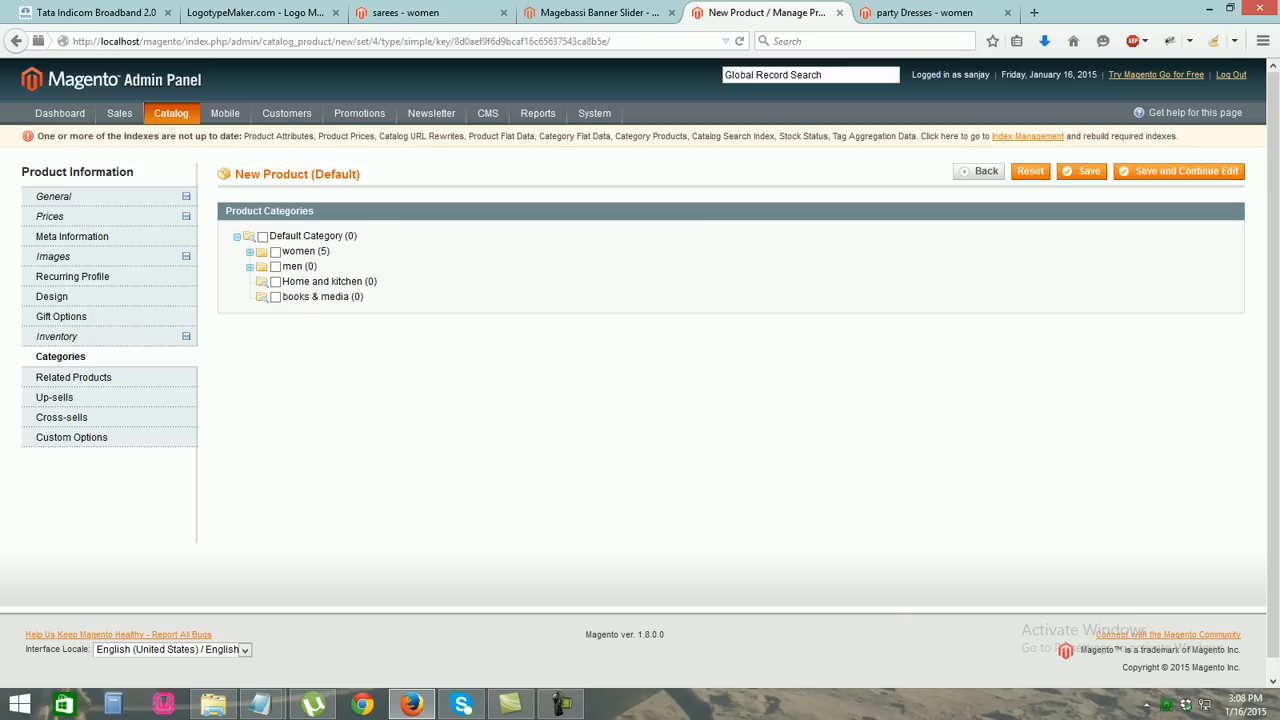
click(276, 252)
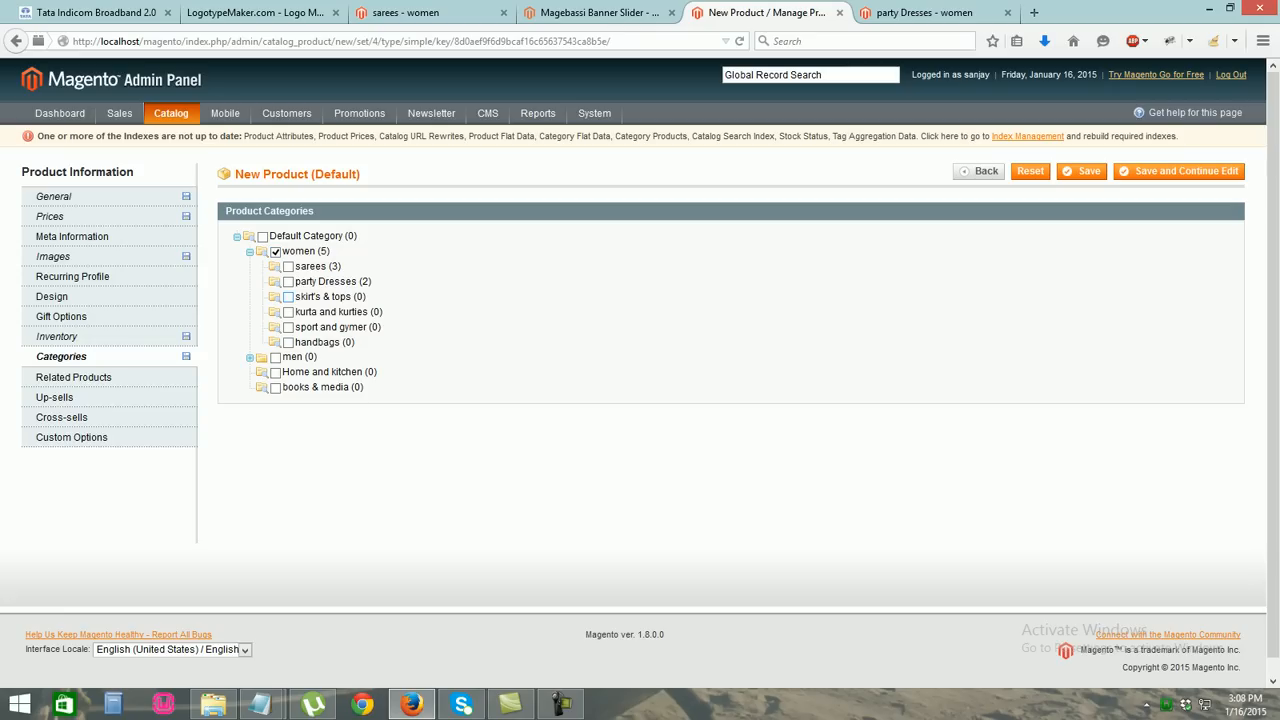
click(288, 297)
click(1082, 172)
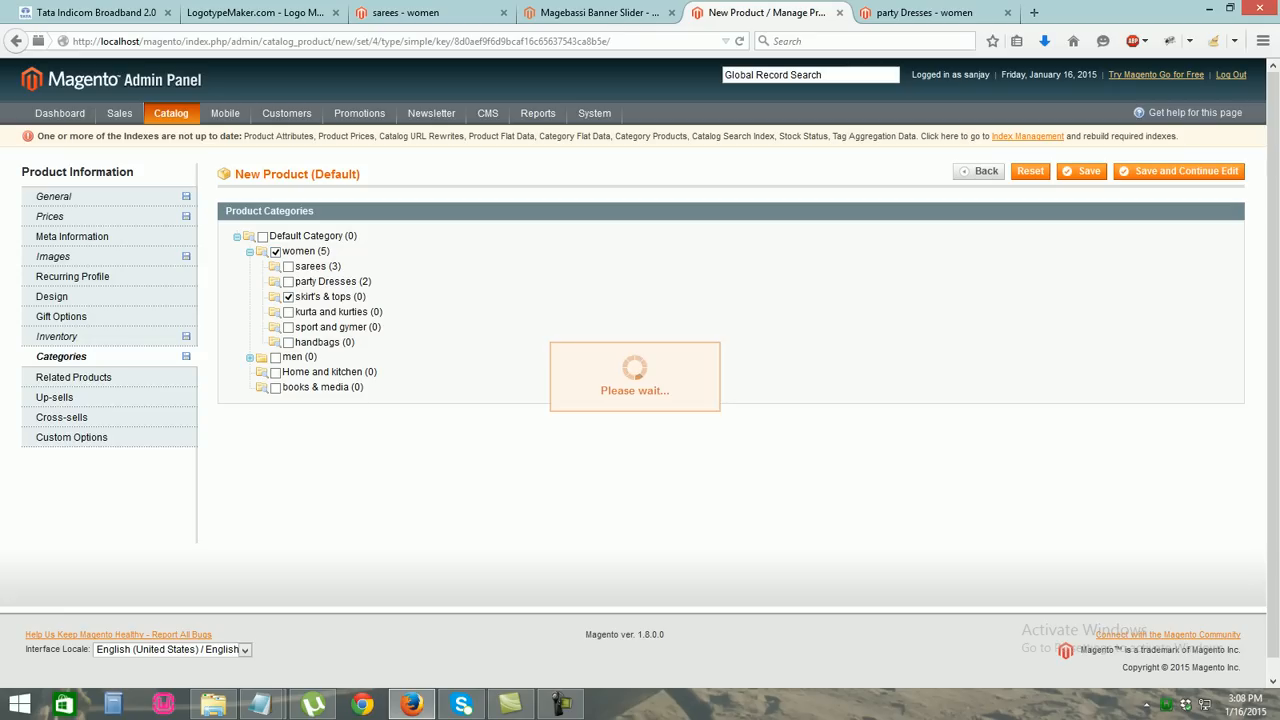
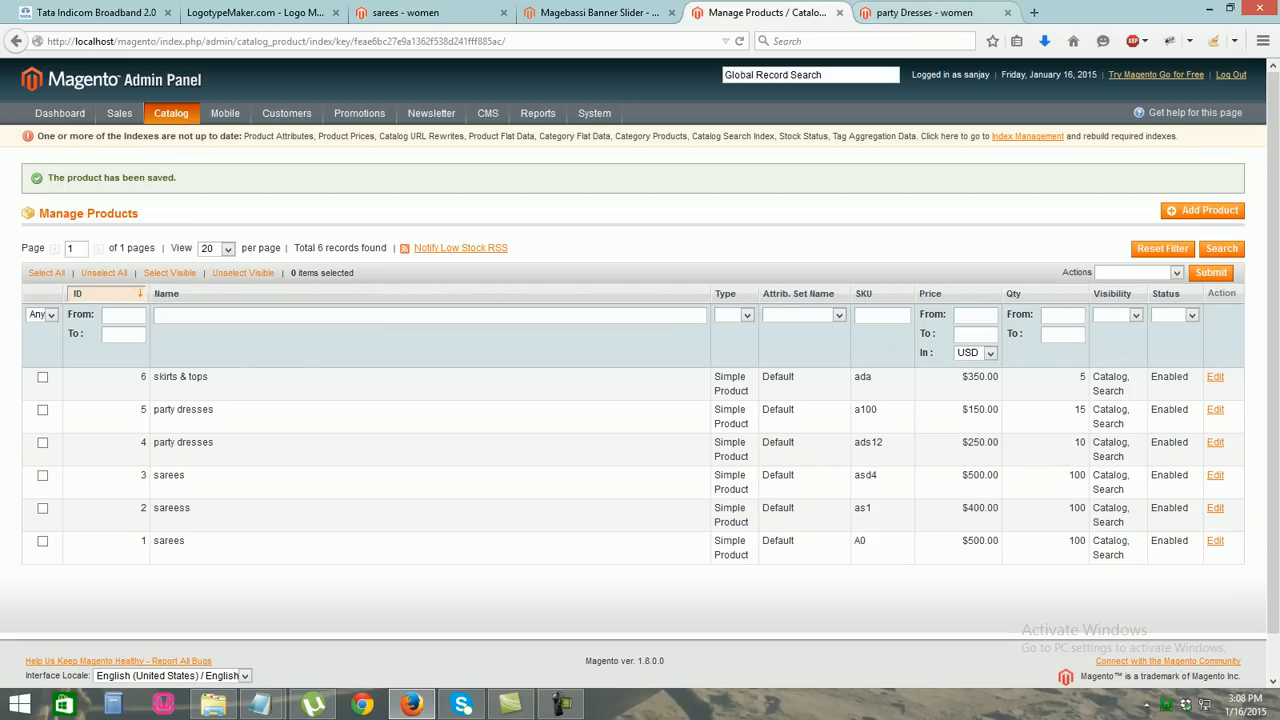
Check the Party Dresses storefront, then begin a new product with the default settings
click(925, 13)
click(757, 13)
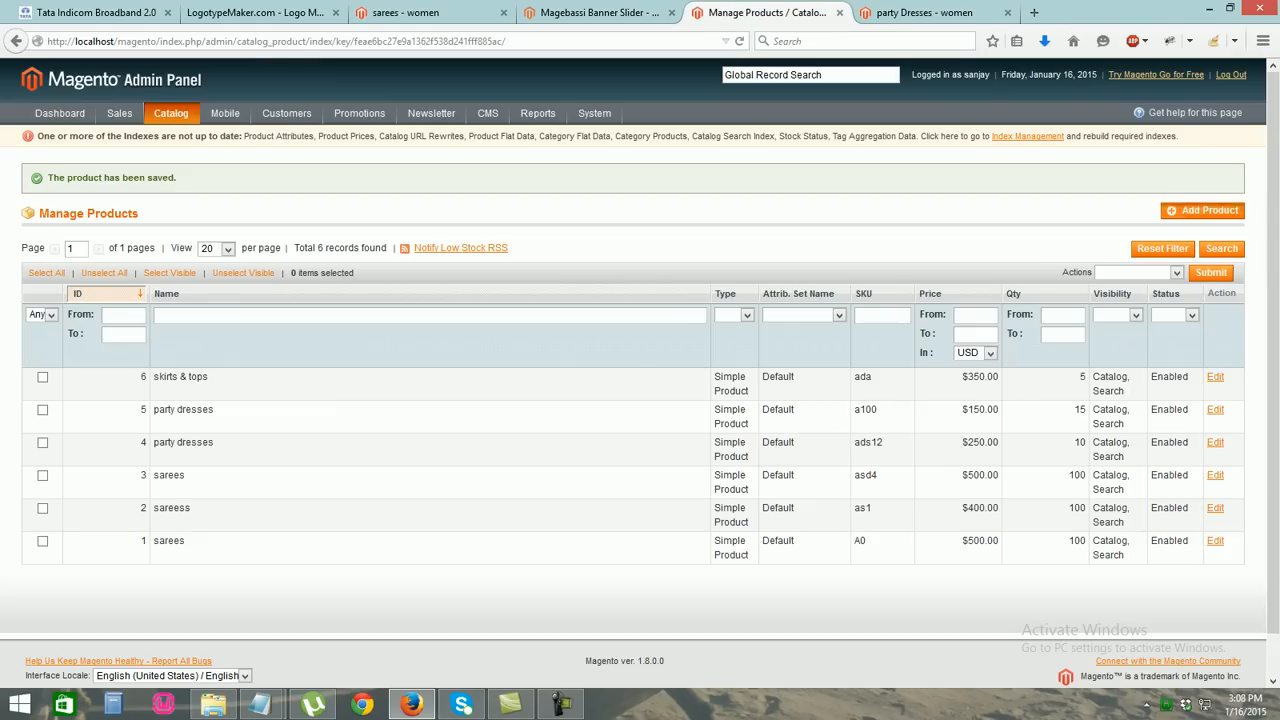
click(1203, 211)
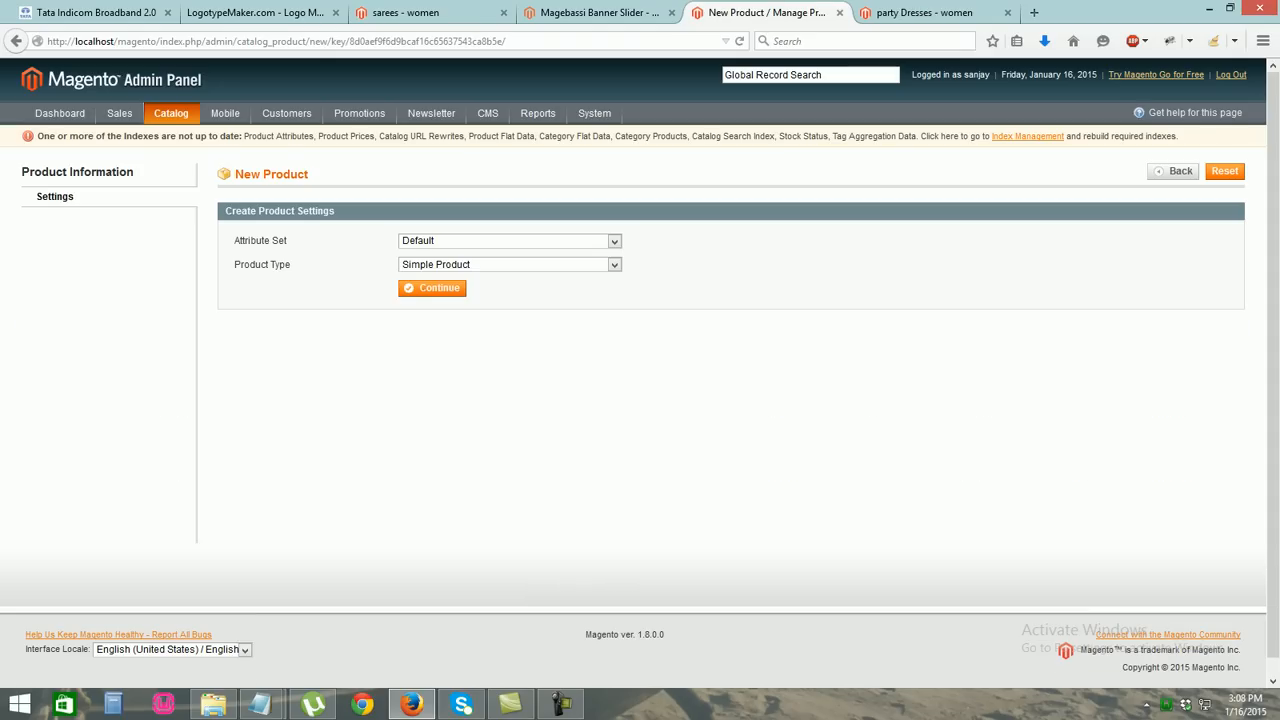
click(432, 288)
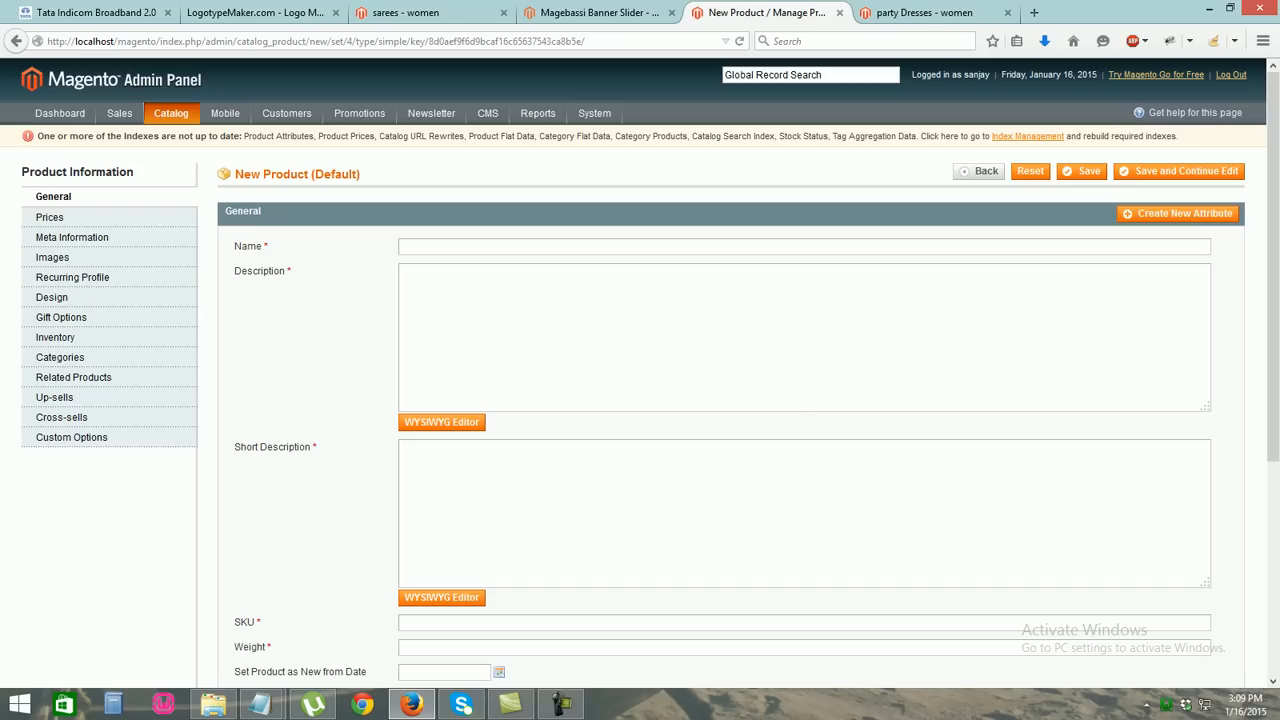
Name the product 'kurta and kurties' and give it a matching women's kurta description and short description
text(kurt)
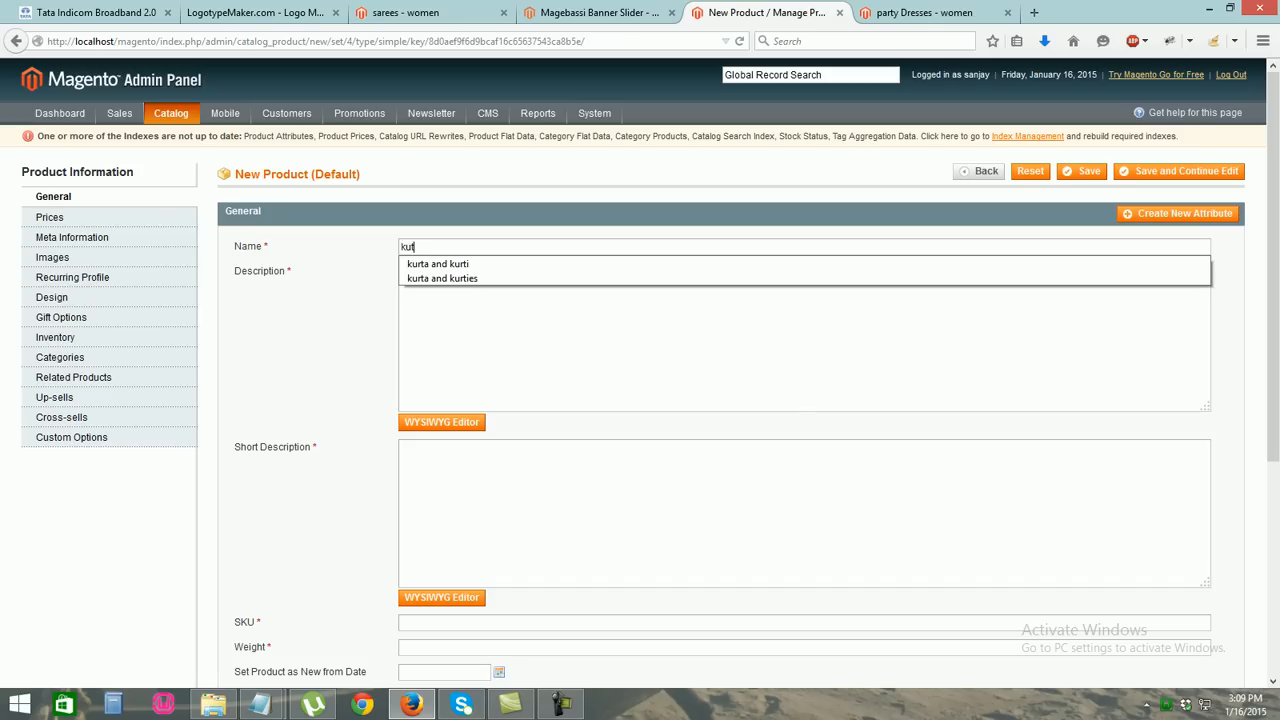
text(a)
key(Down)
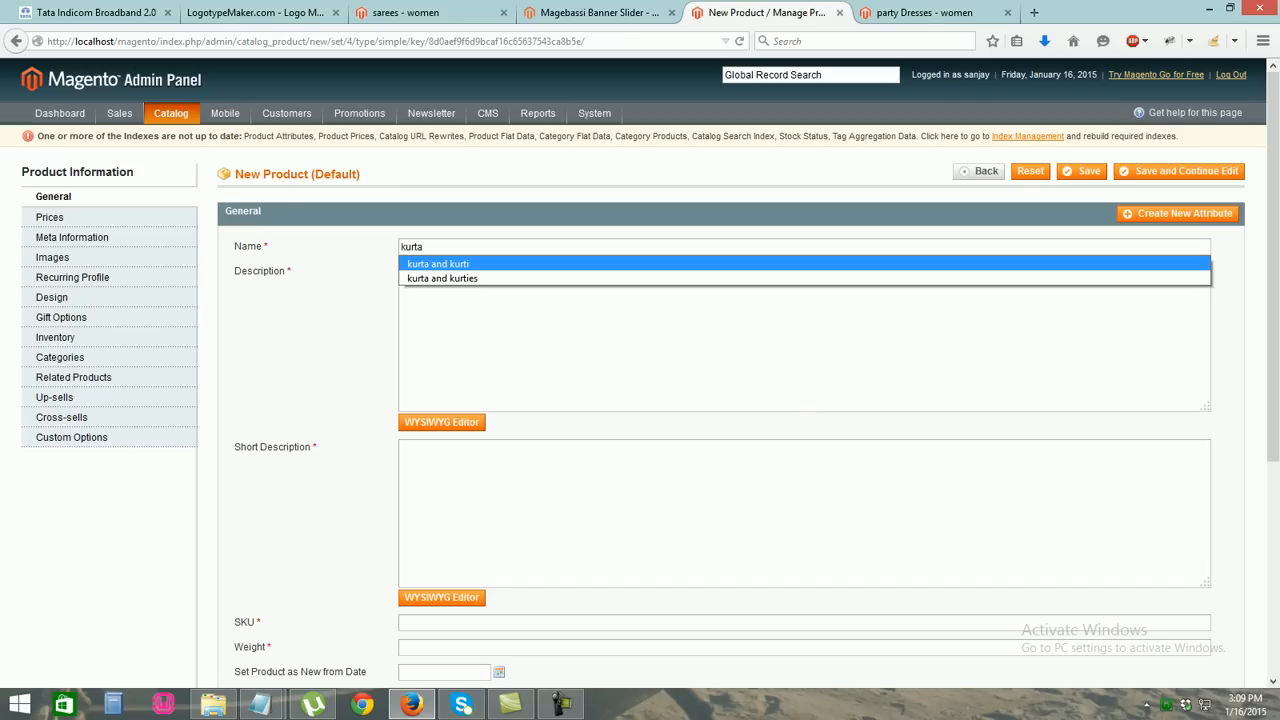
key(Down)
key(Tab)
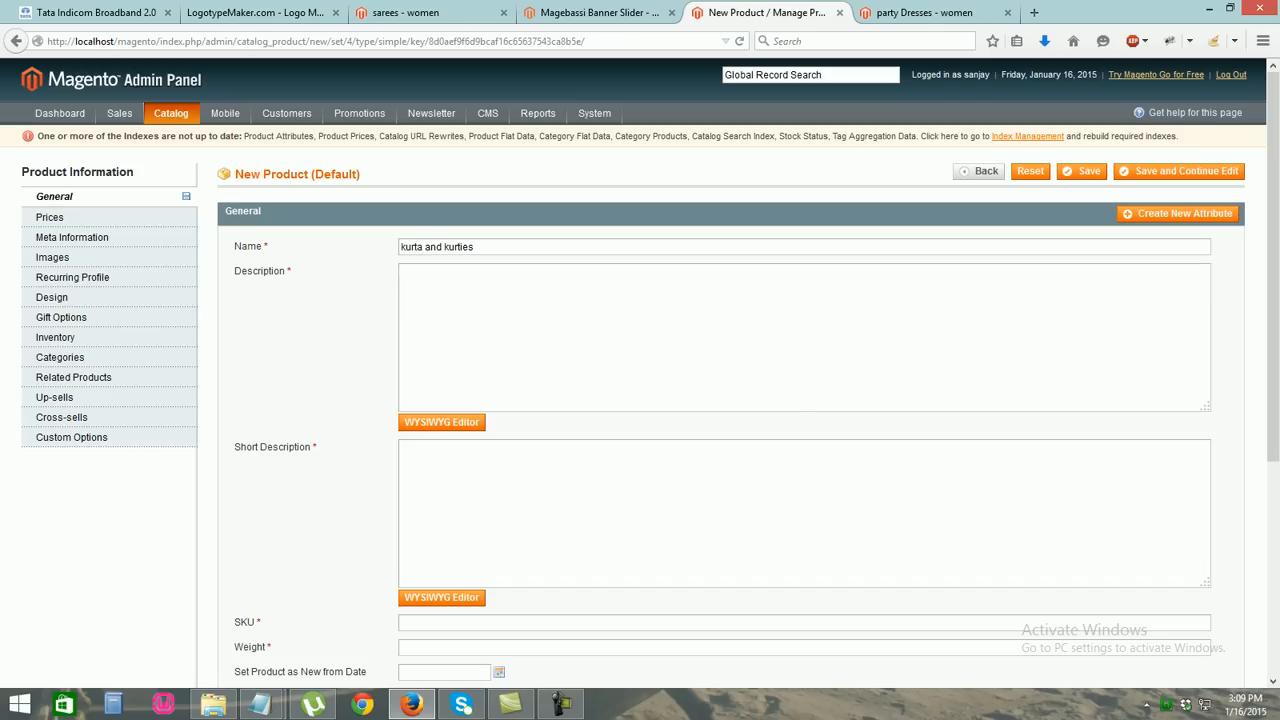
text(thisiis a)
key(BackSpace)
text(about5 kg)
key(BackSpace)
key(BackSpace)
key(BackSpace)
text(wo,e)
key(BackSpace)
key(BackSpace)
key(BackSpace)
text(omens kurta na )
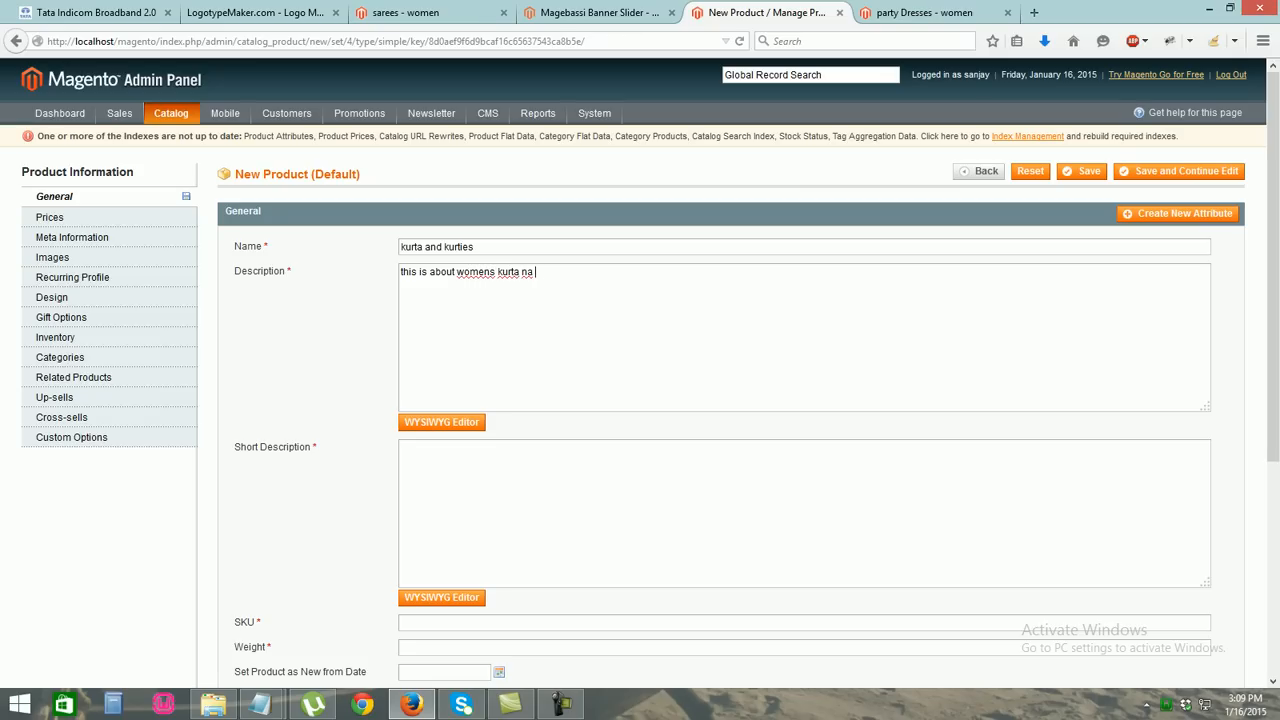
text(dkurties)
key(BackSpace)
key(ctrl+a)
key(ctrl+c)
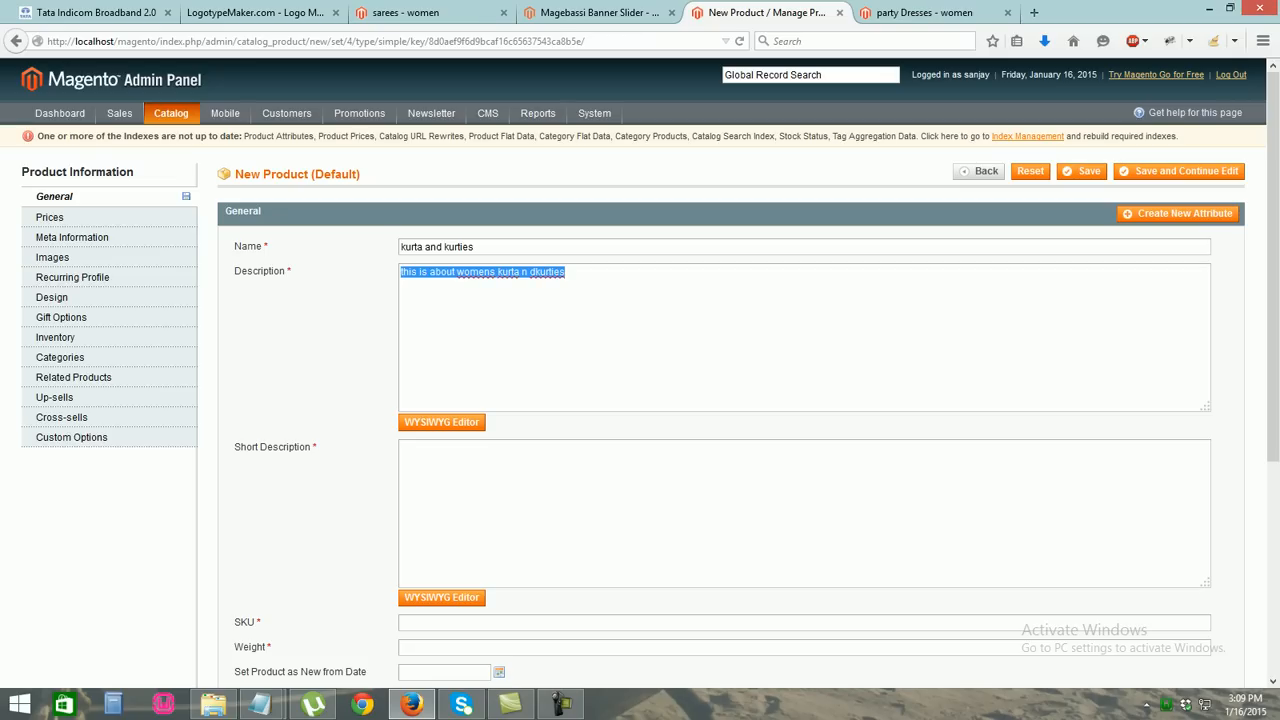
click(402, 447)
key(ctrl+v)
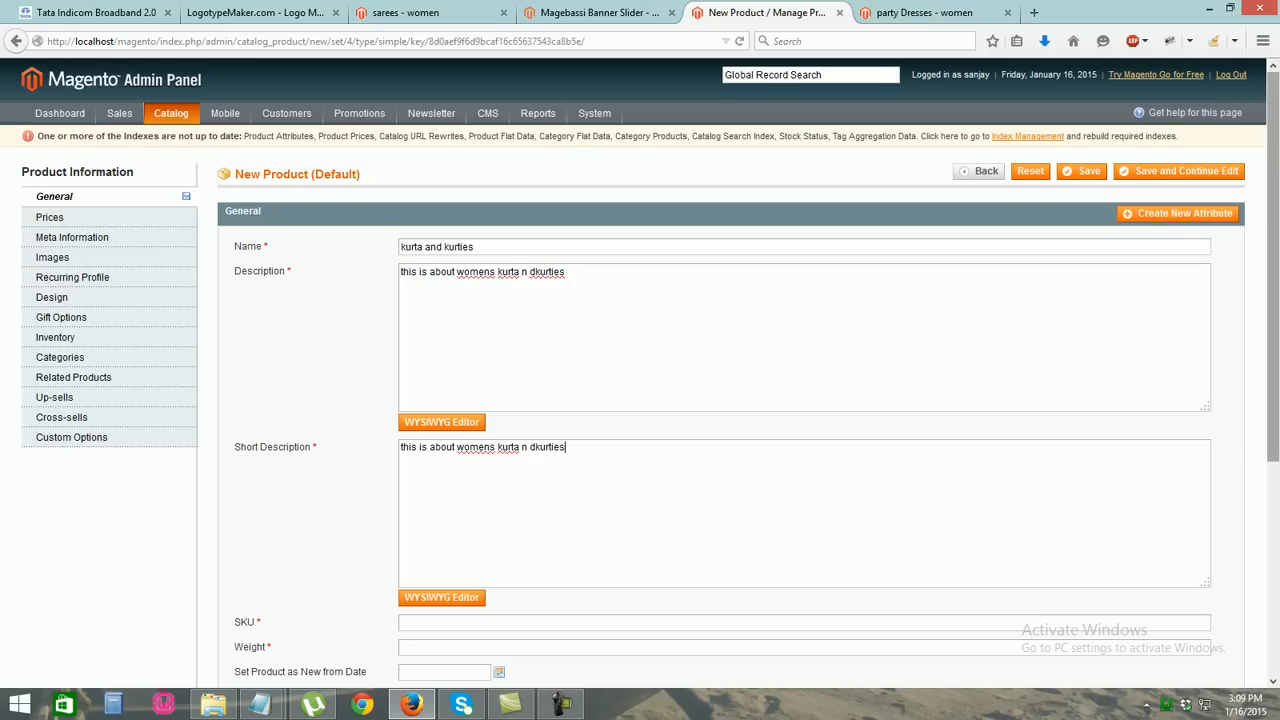
Set SKU adsda, weight 150 and status Enabled
scroll(640, 400, down, 3)
click(430, 335)
text(adsda)
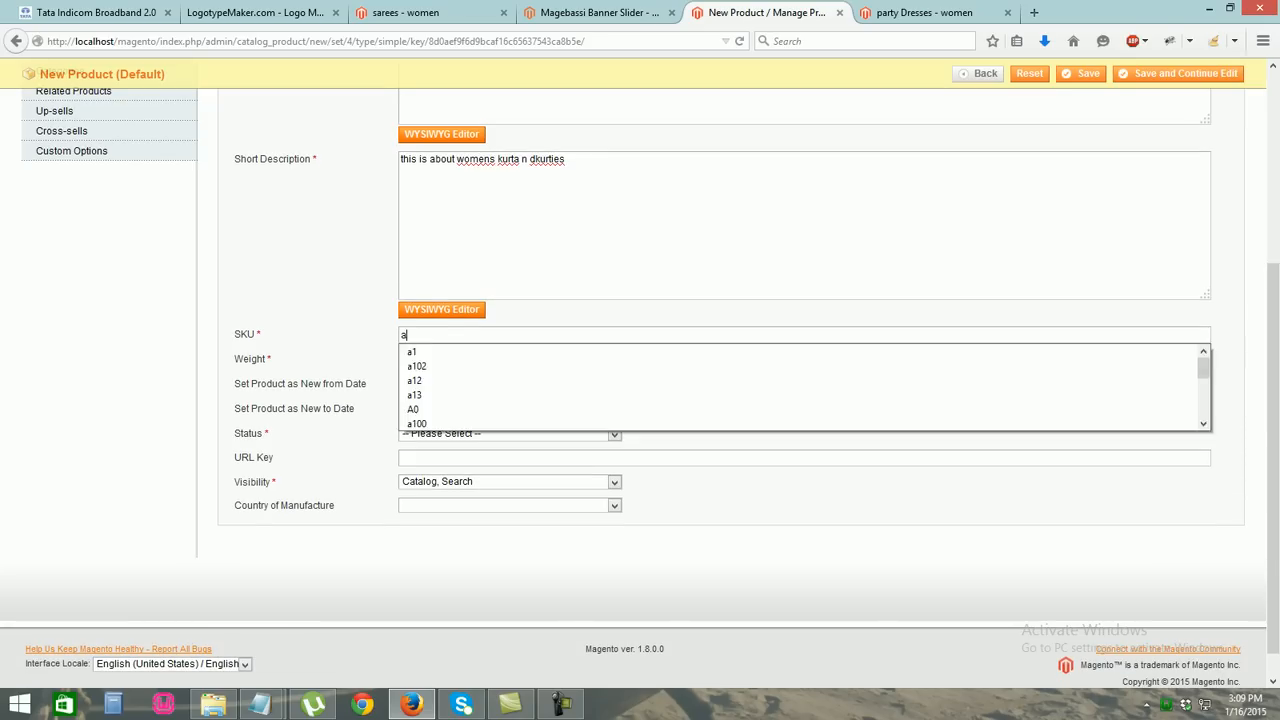
key(Tab)
text(150)
key(Down)
key(Return)
click(510, 434)
click(430, 460)
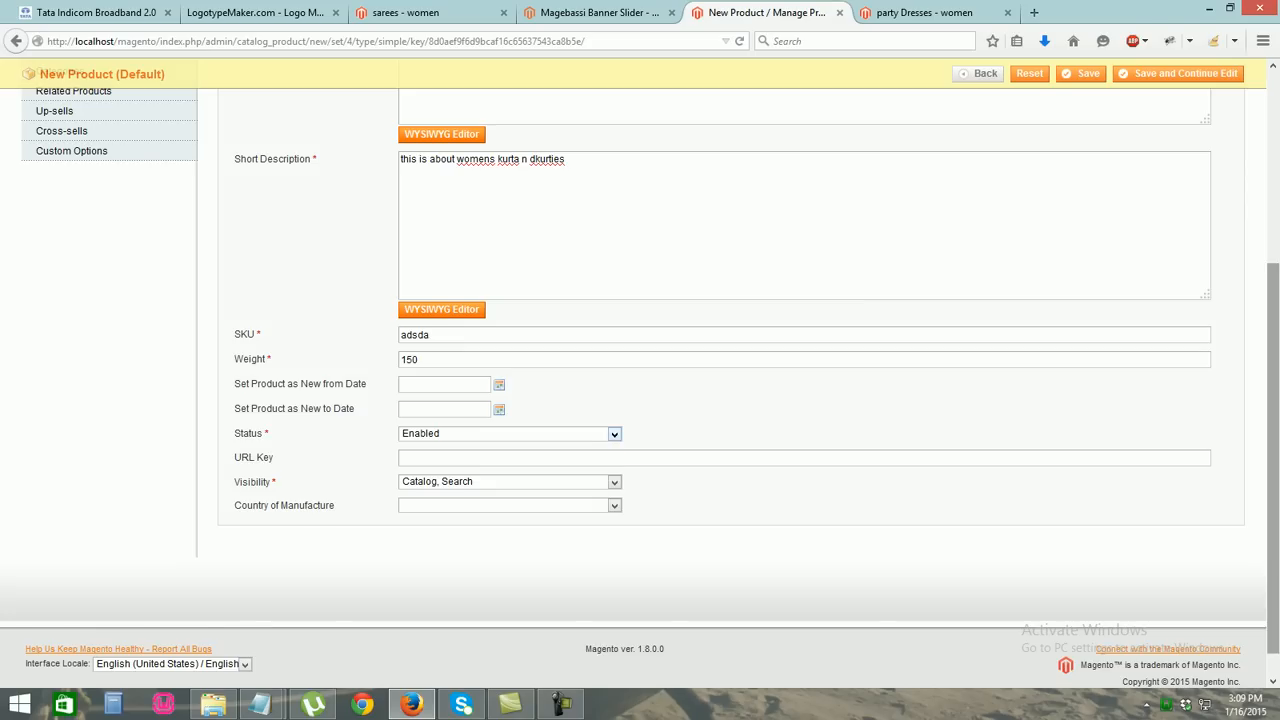
Set the product price to 350
scroll(110, 300, up, 5)
click(50, 211)
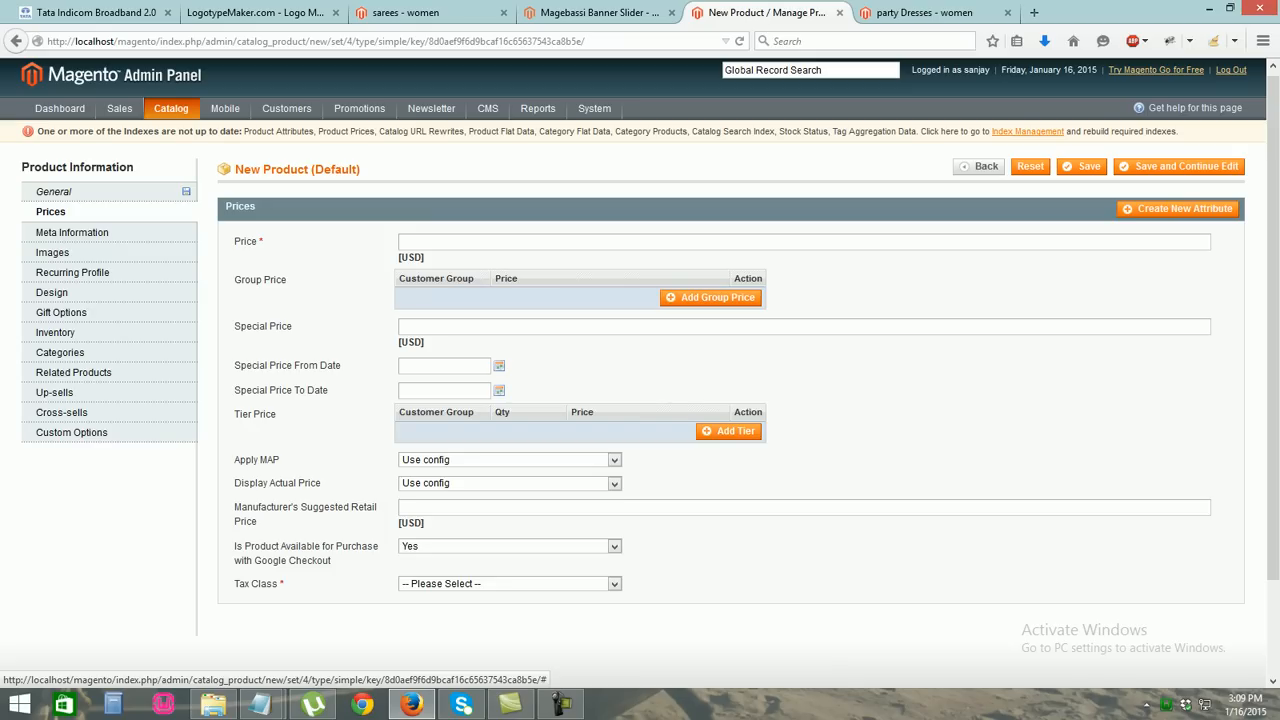
click(430, 242)
text(350)
key(Return)
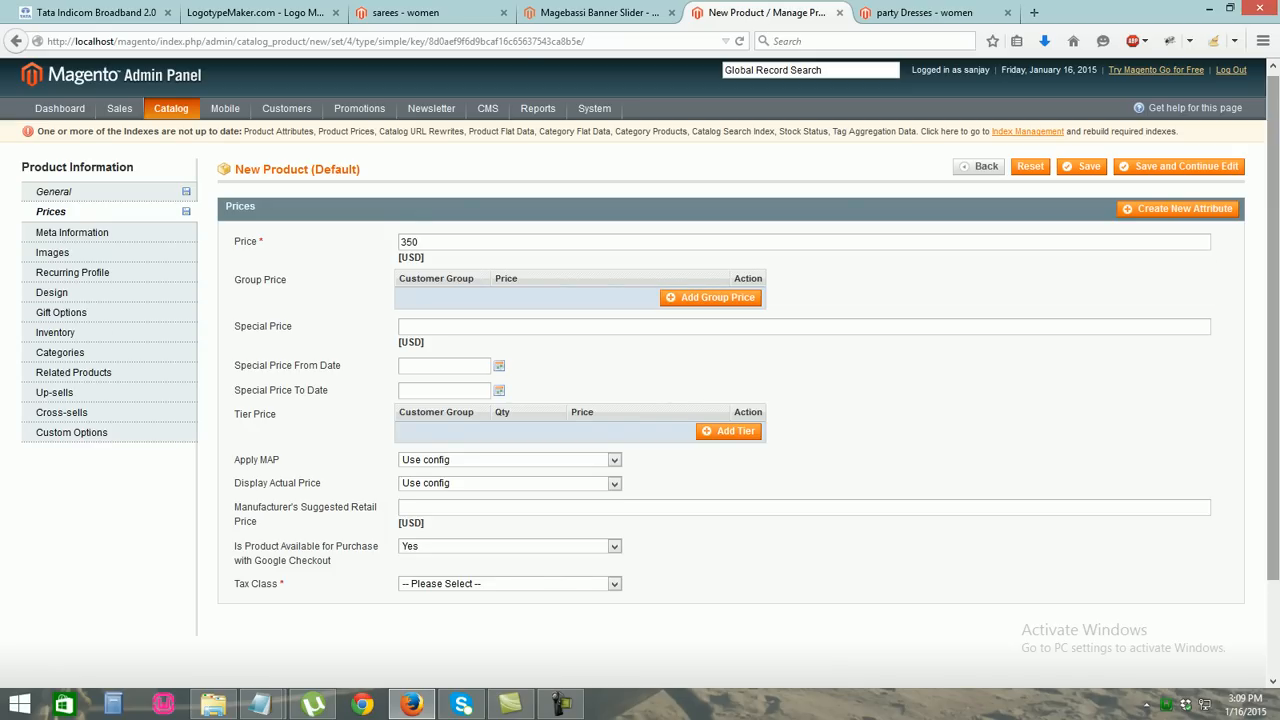
scroll(60, 322, down, 2)
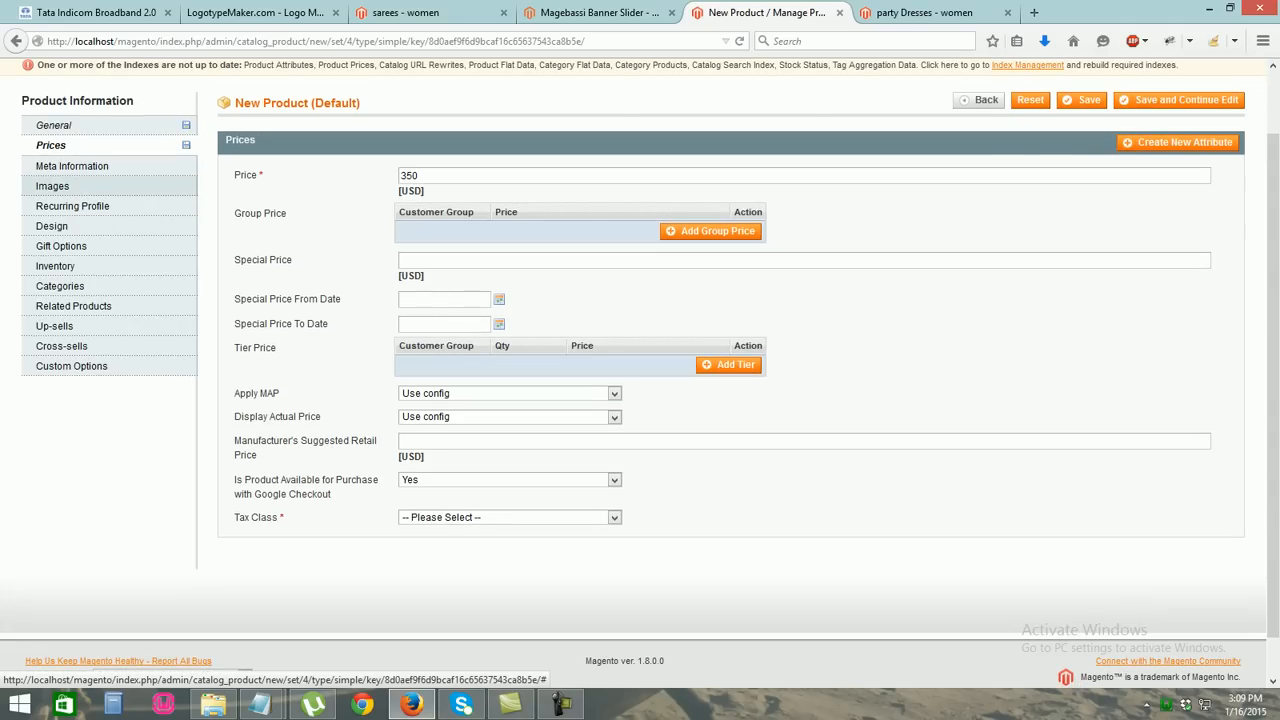
click(52, 186)
Upload ilmages.jpg and make it the base, small and thumbnail image
click(1080, 325)
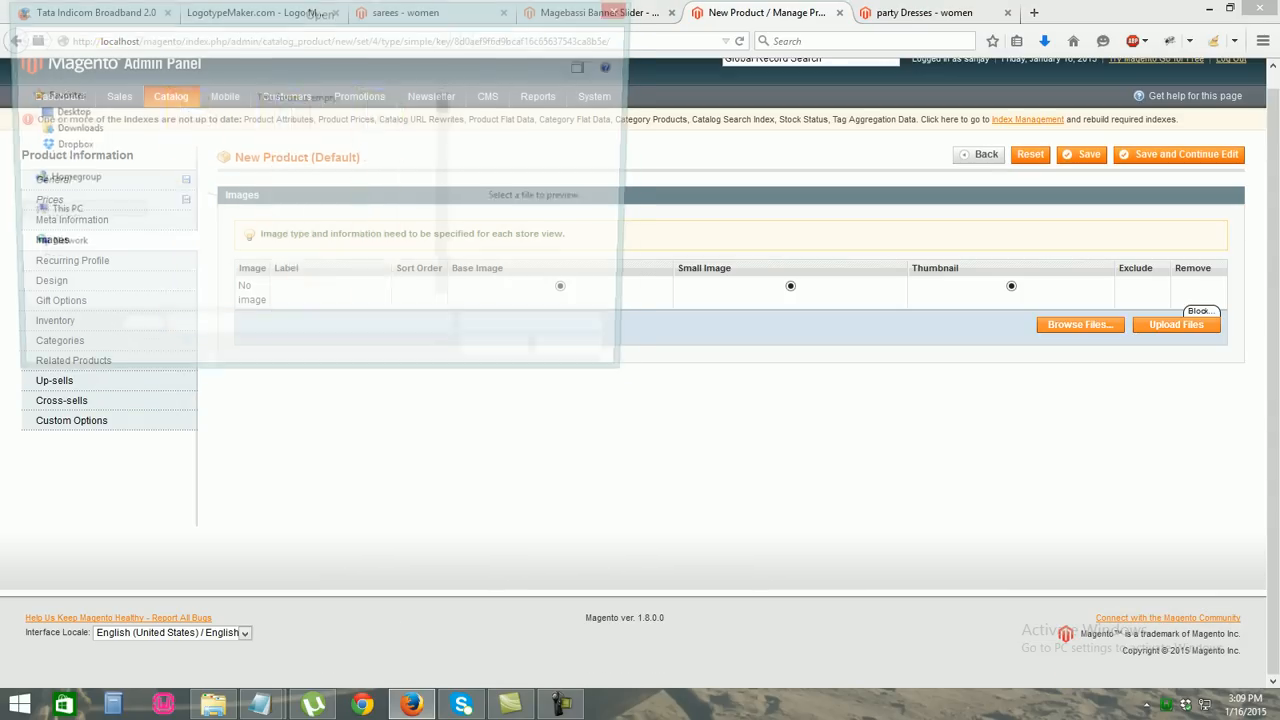
drag(447, 102, 447, 104)
double_click(194, 212)
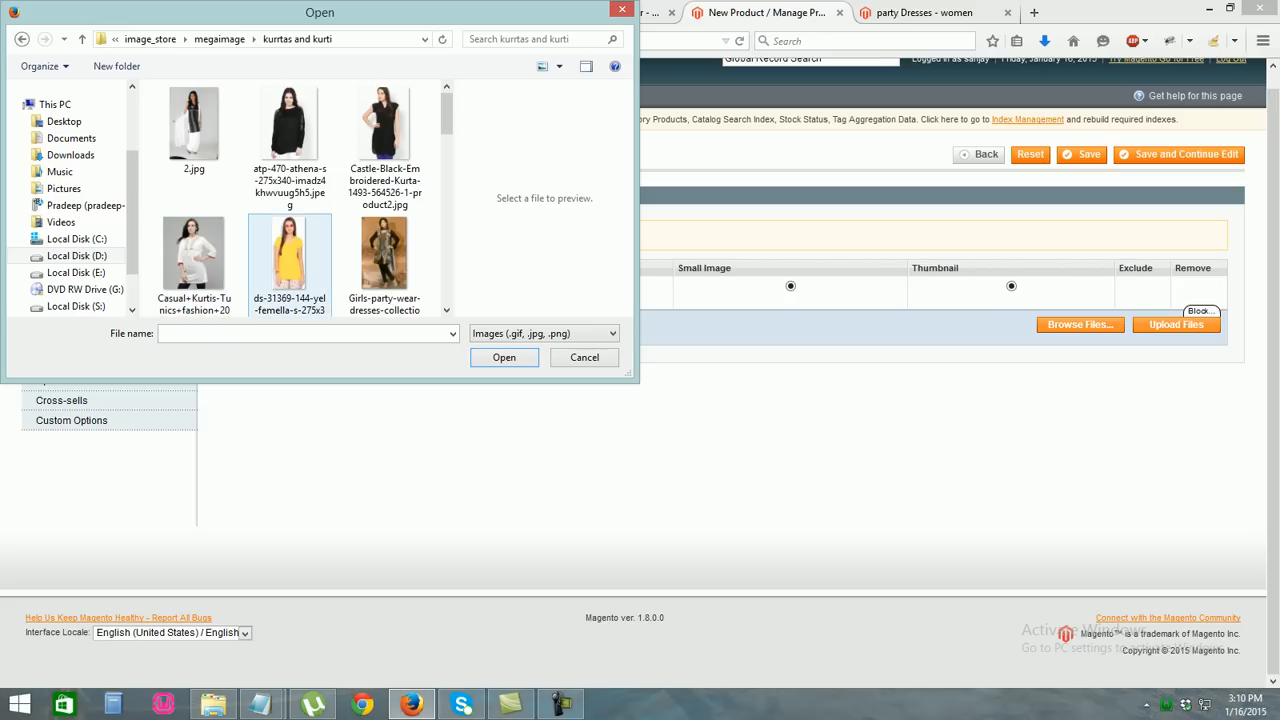
drag(447, 112, 447, 146)
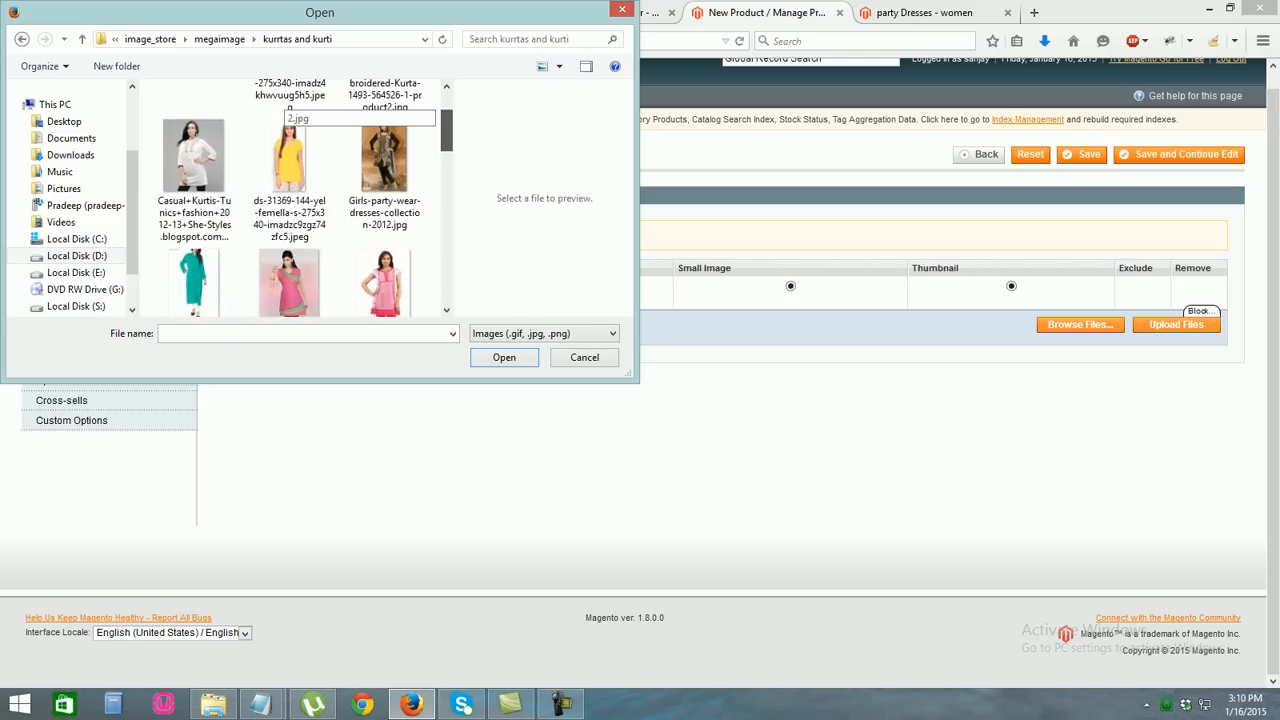
click(290, 190)
double_click(290, 190)
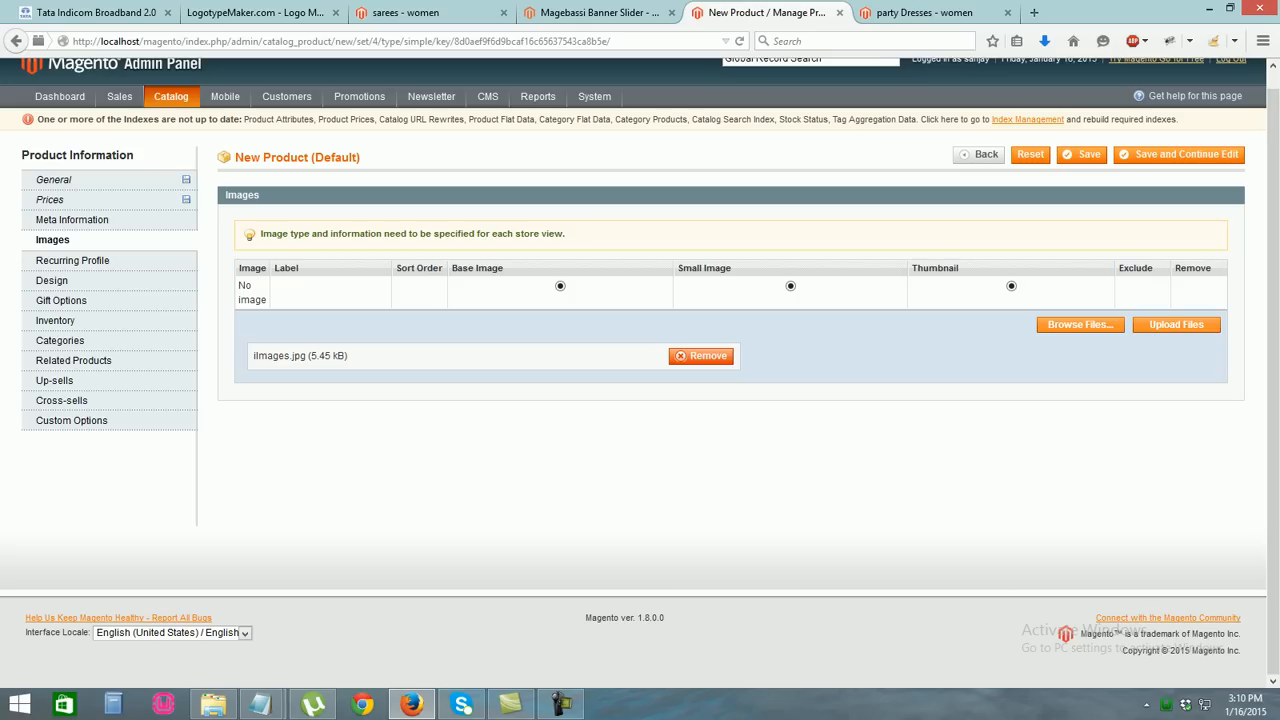
click(1176, 324)
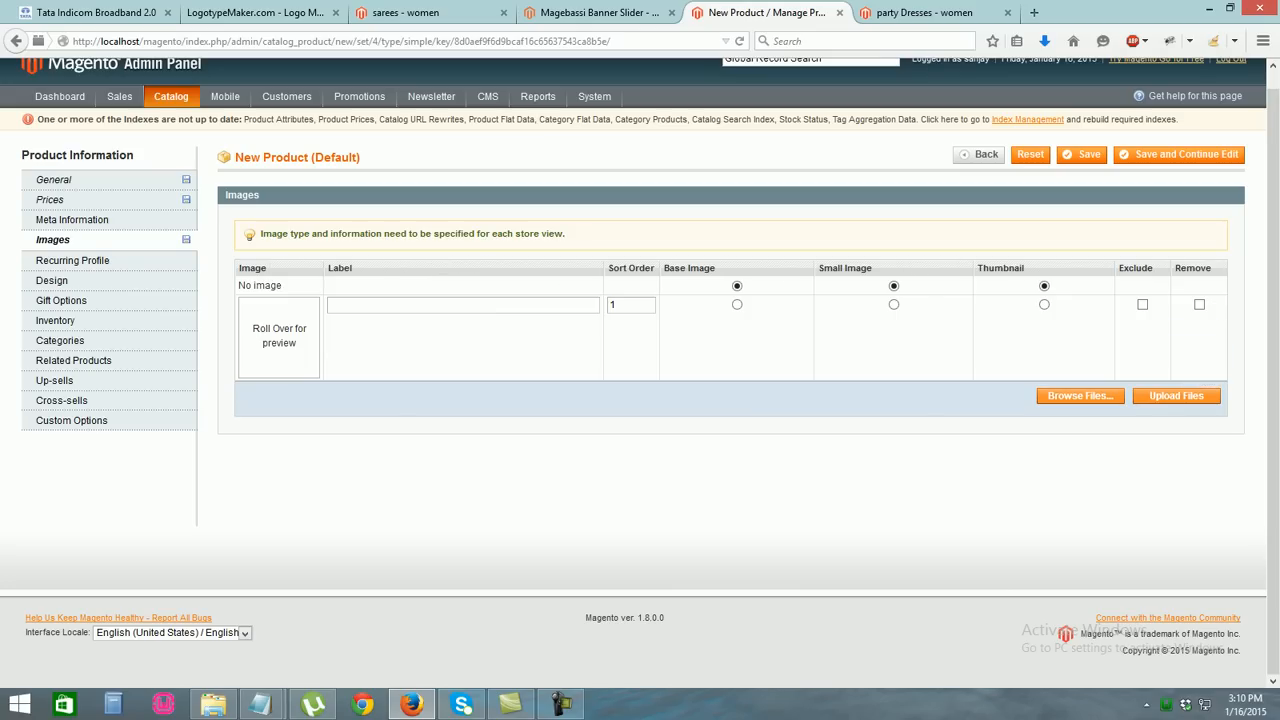
click(735, 304)
click(893, 304)
click(1044, 304)
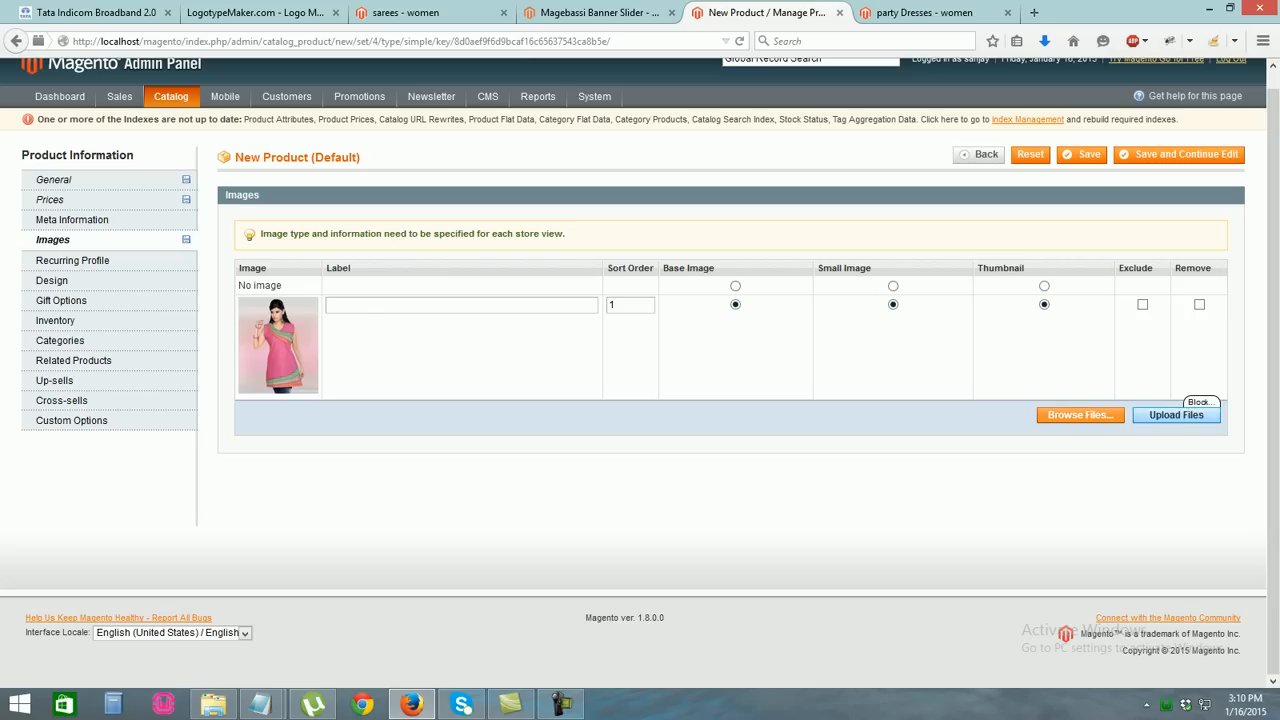
Upload the yellow top photo as a second product image
click(1080, 414)
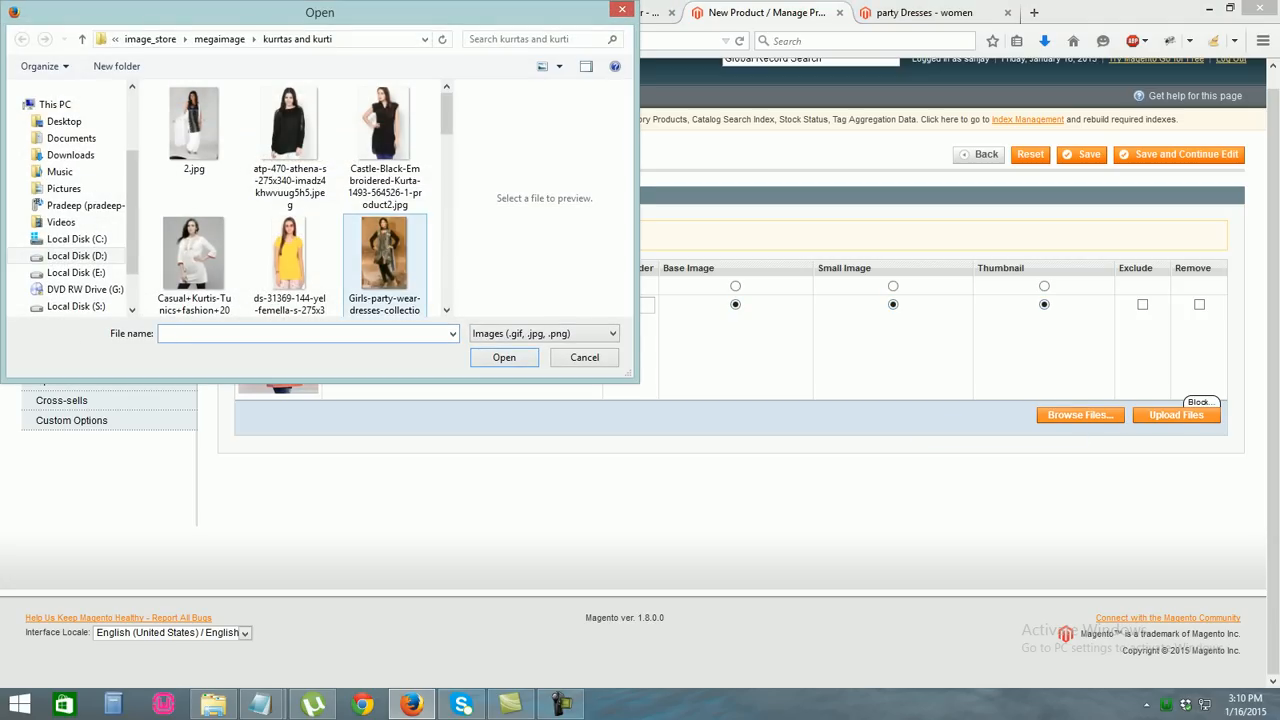
double_click(289, 253)
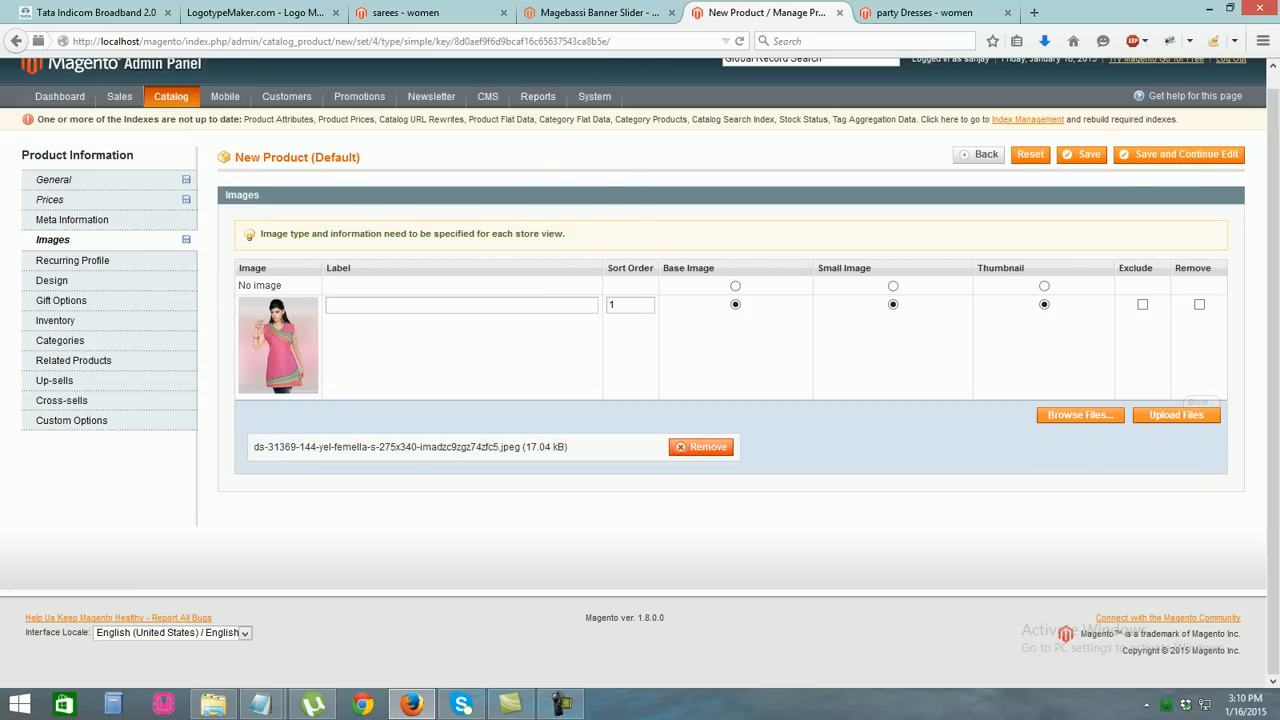
click(1195, 414)
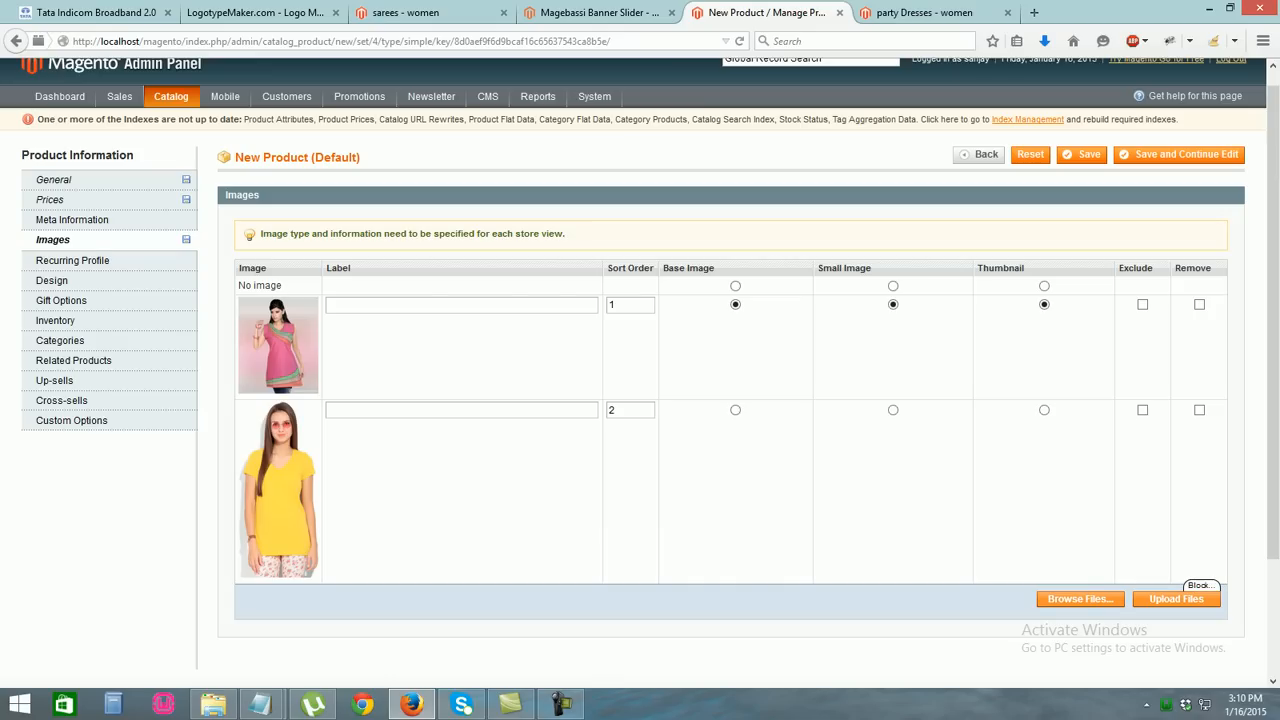
click(60, 341)
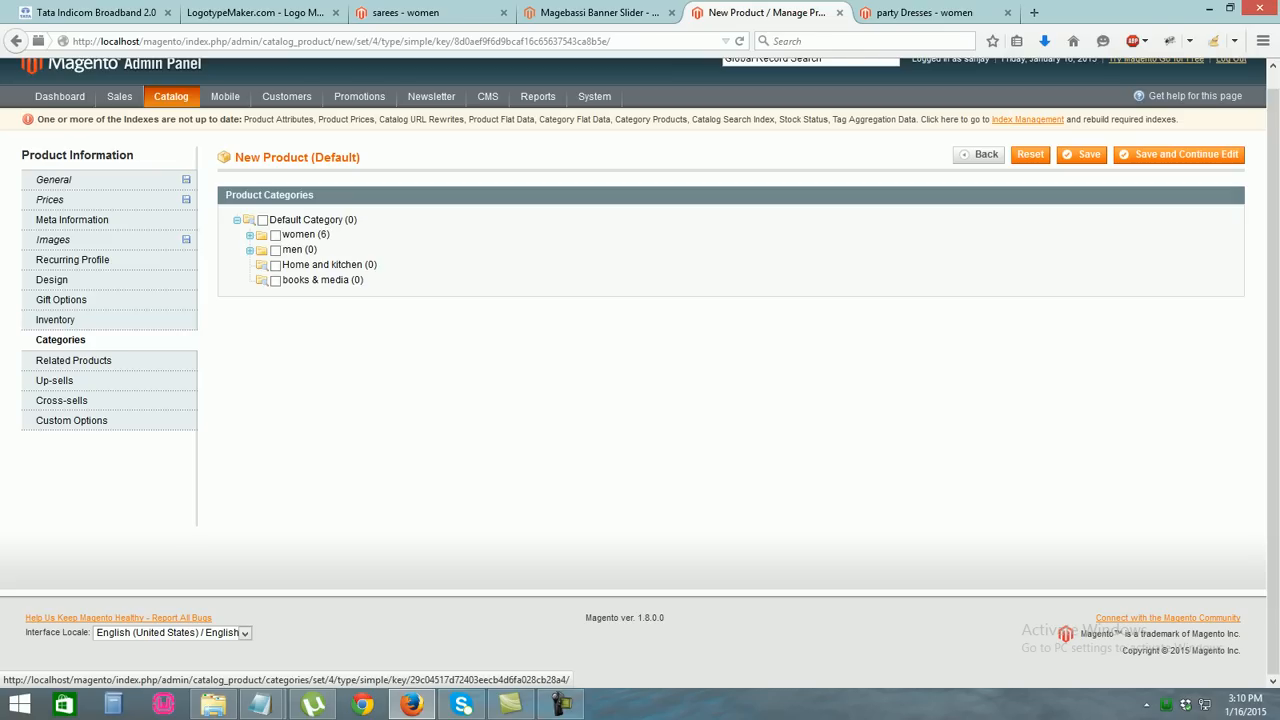
Set the stock quantity to 150 and mark the product In Stock
click(56, 320)
double_click(404, 264)
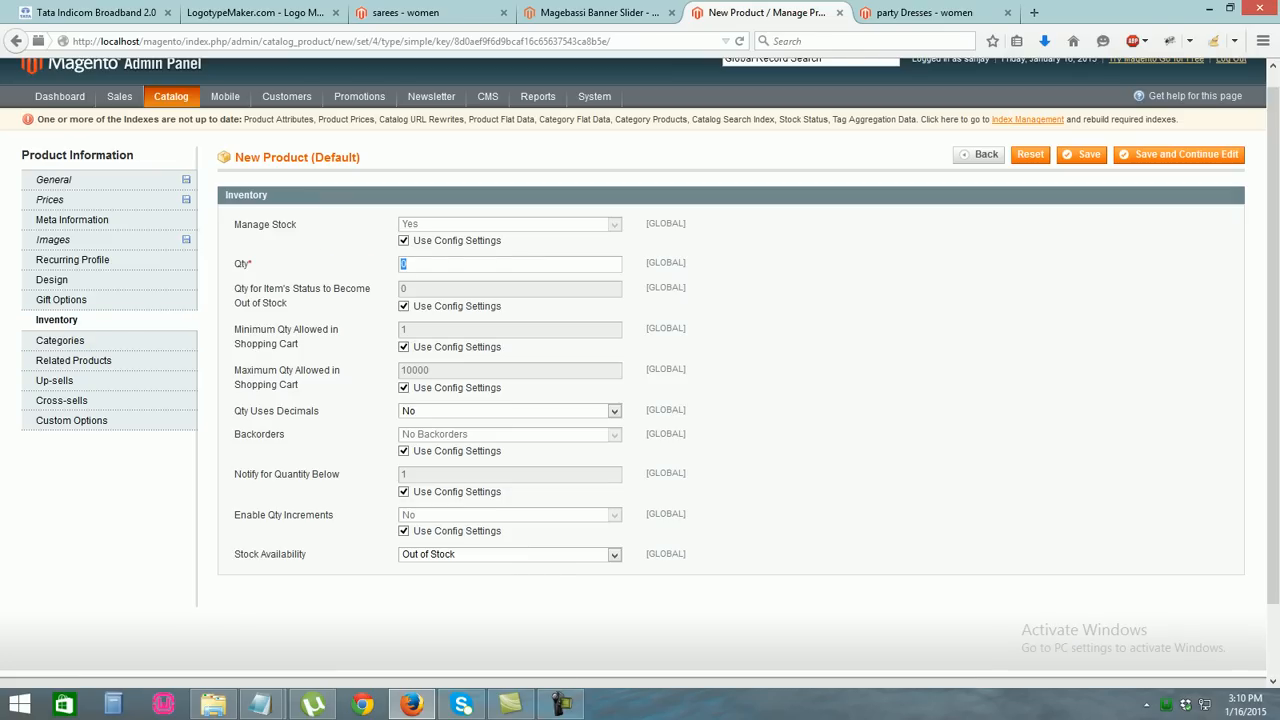
text(150)
click(415, 282)
drag(1273, 320, 1273, 372)
click(613, 501)
click(417, 515)
Assign the product to the women and kurta and kurties categories
click(60, 287)
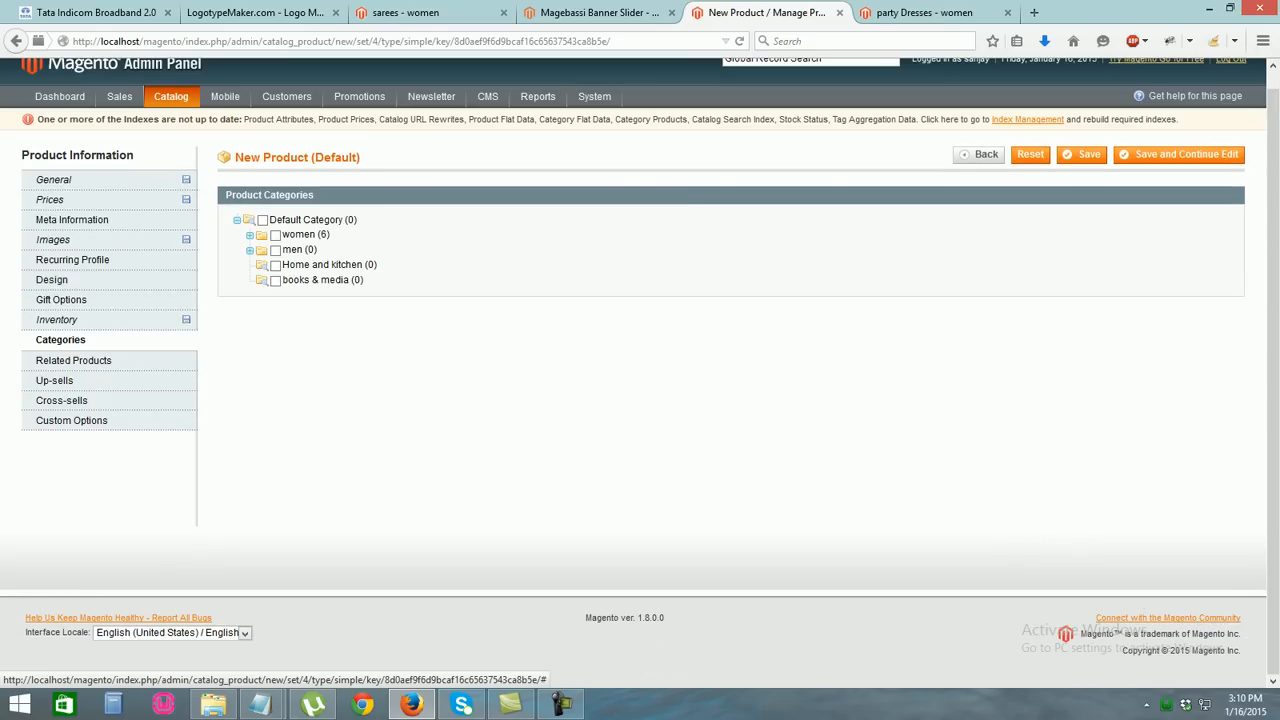
click(275, 235)
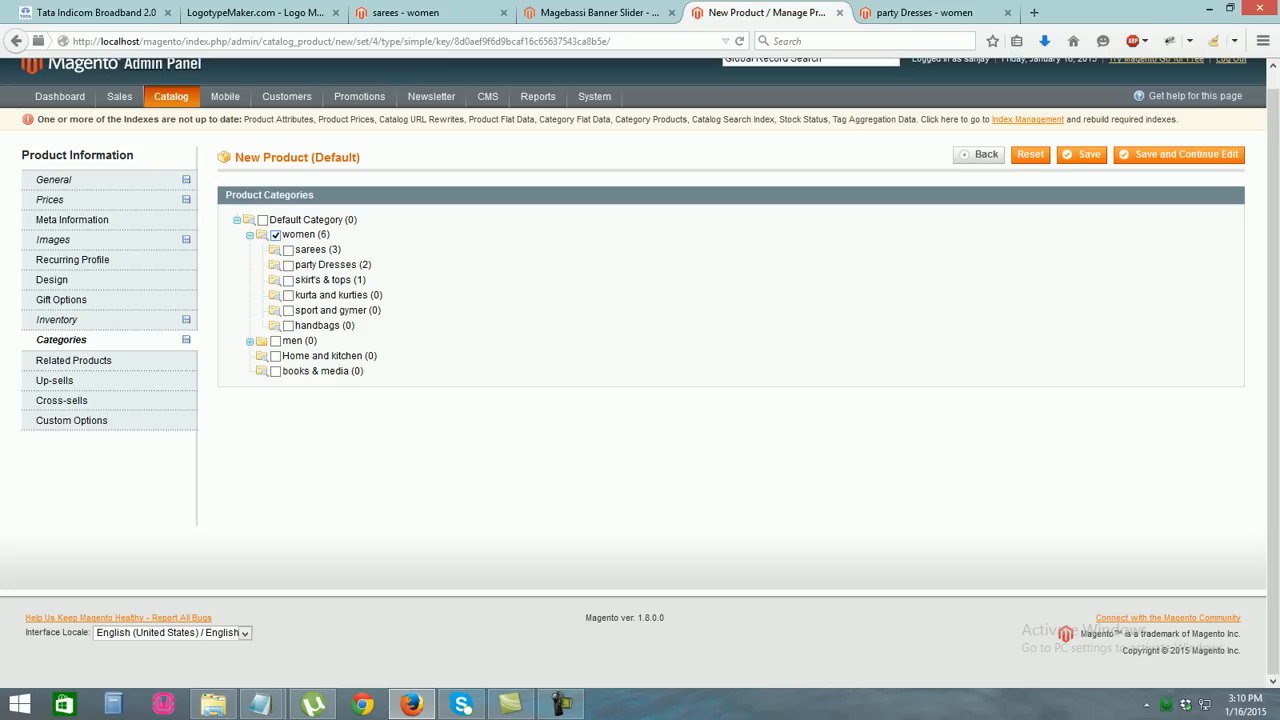
click(288, 295)
Set the tax class to None and save the product
click(1083, 154)
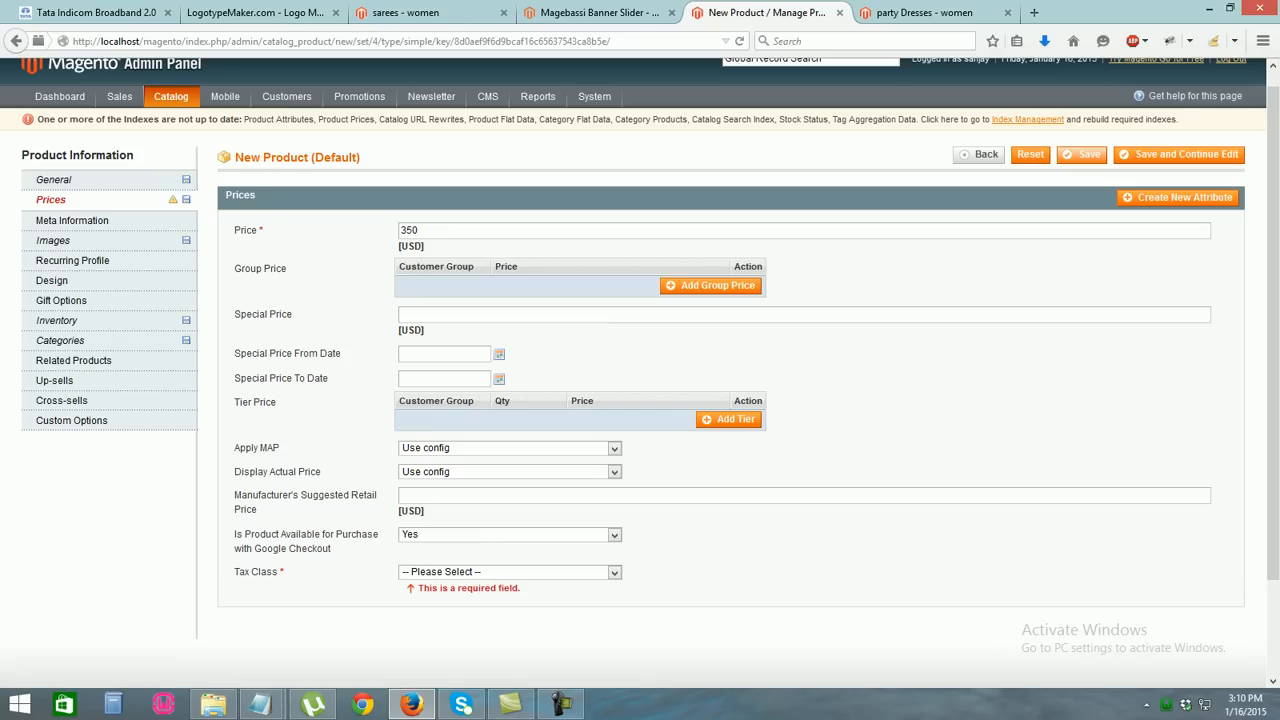
click(510, 572)
click(480, 599)
click(1083, 154)
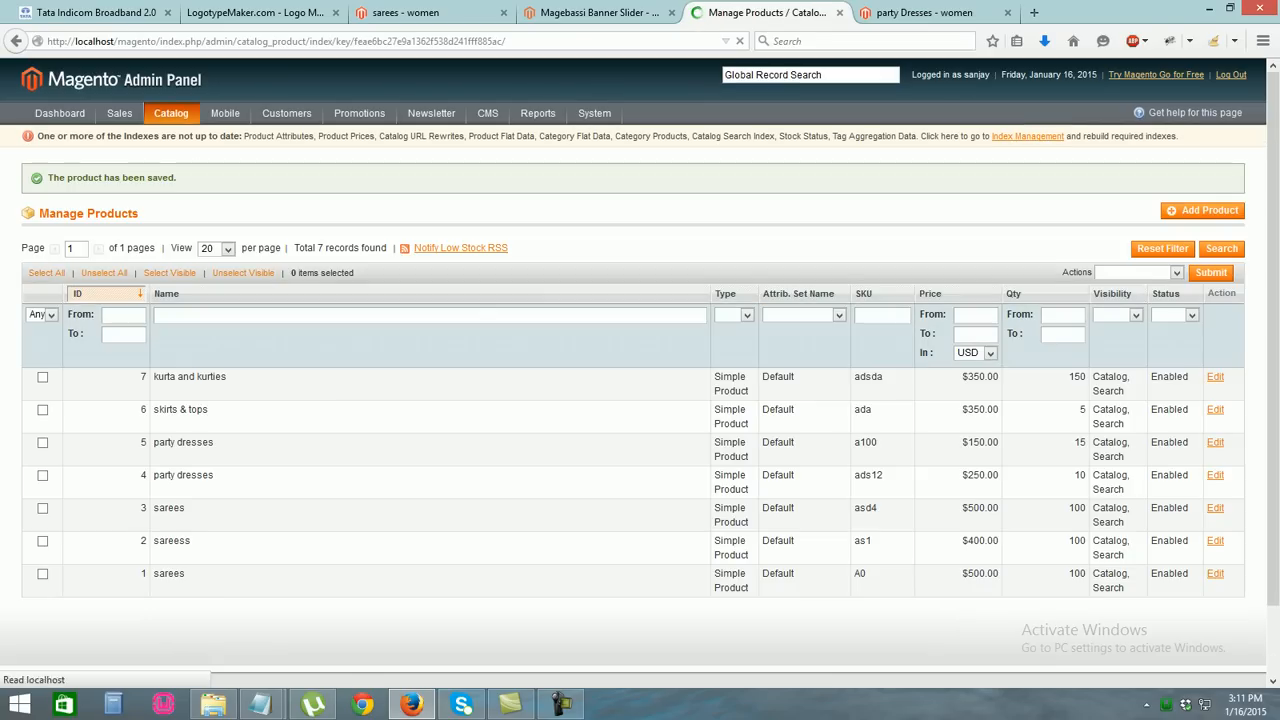
Start another default simple product named 'kurta and kurties'
click(1203, 210)
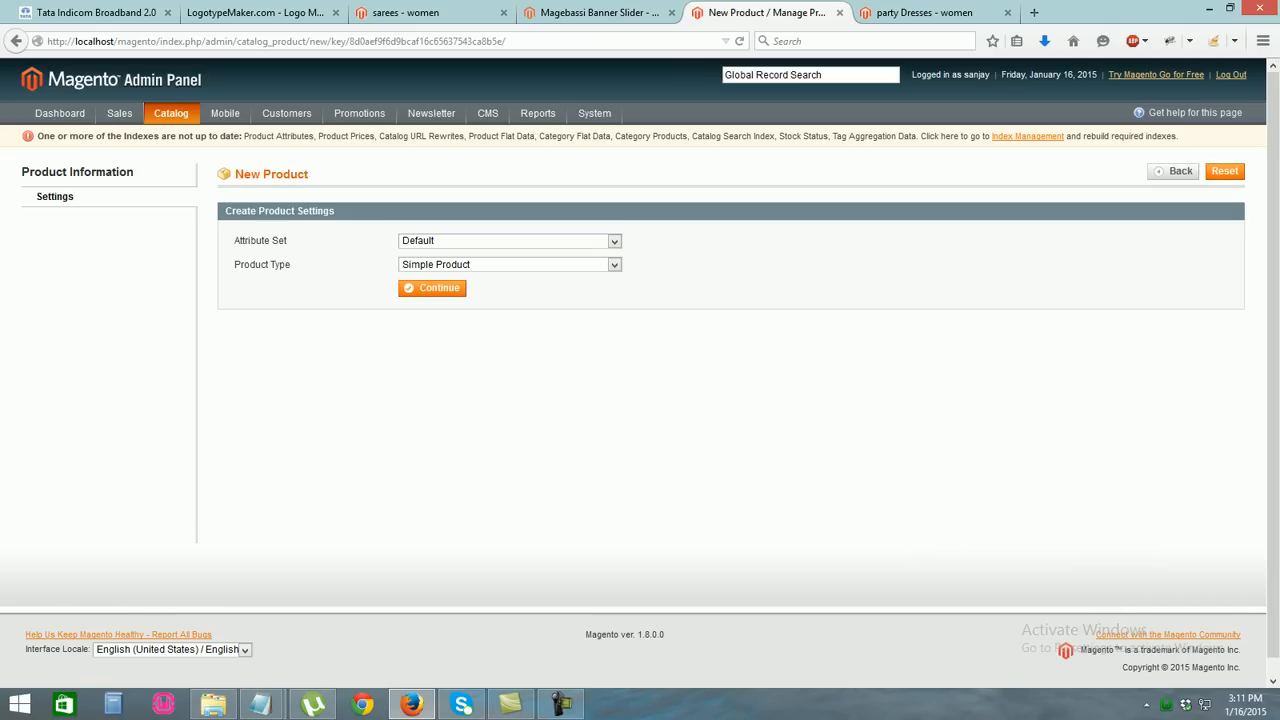
click(432, 288)
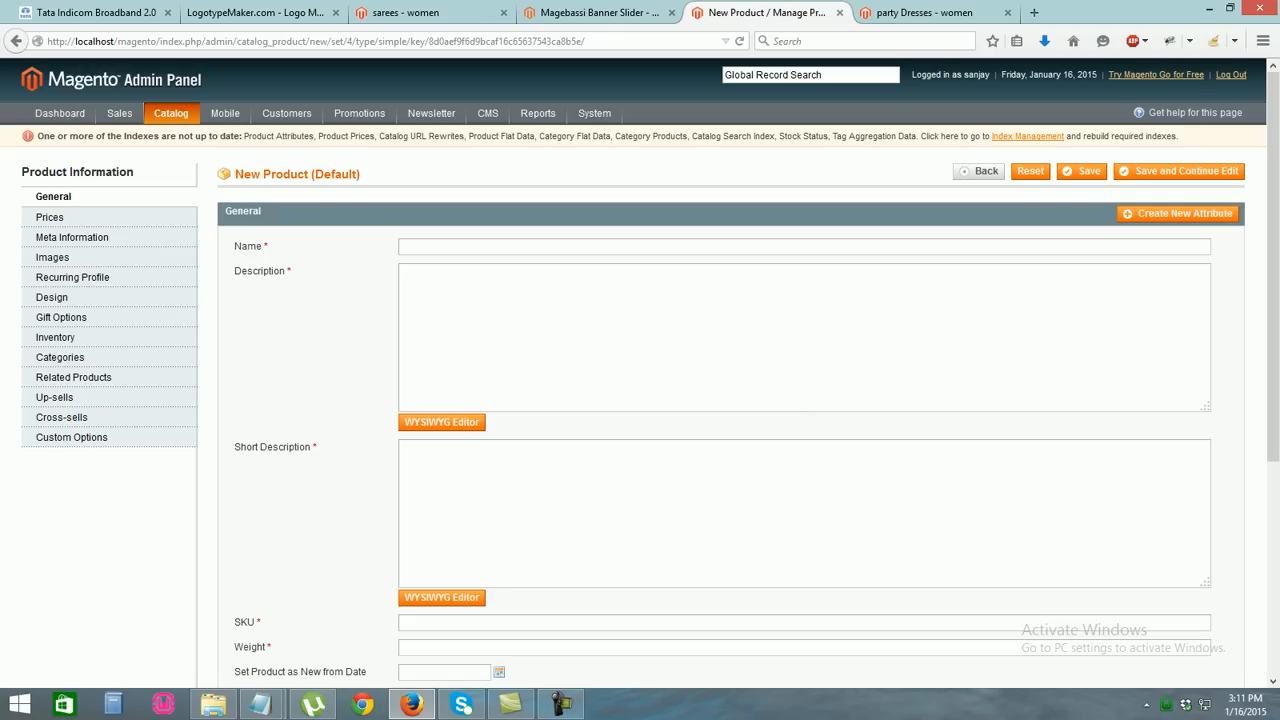
double_click(440, 247)
text(kurta)
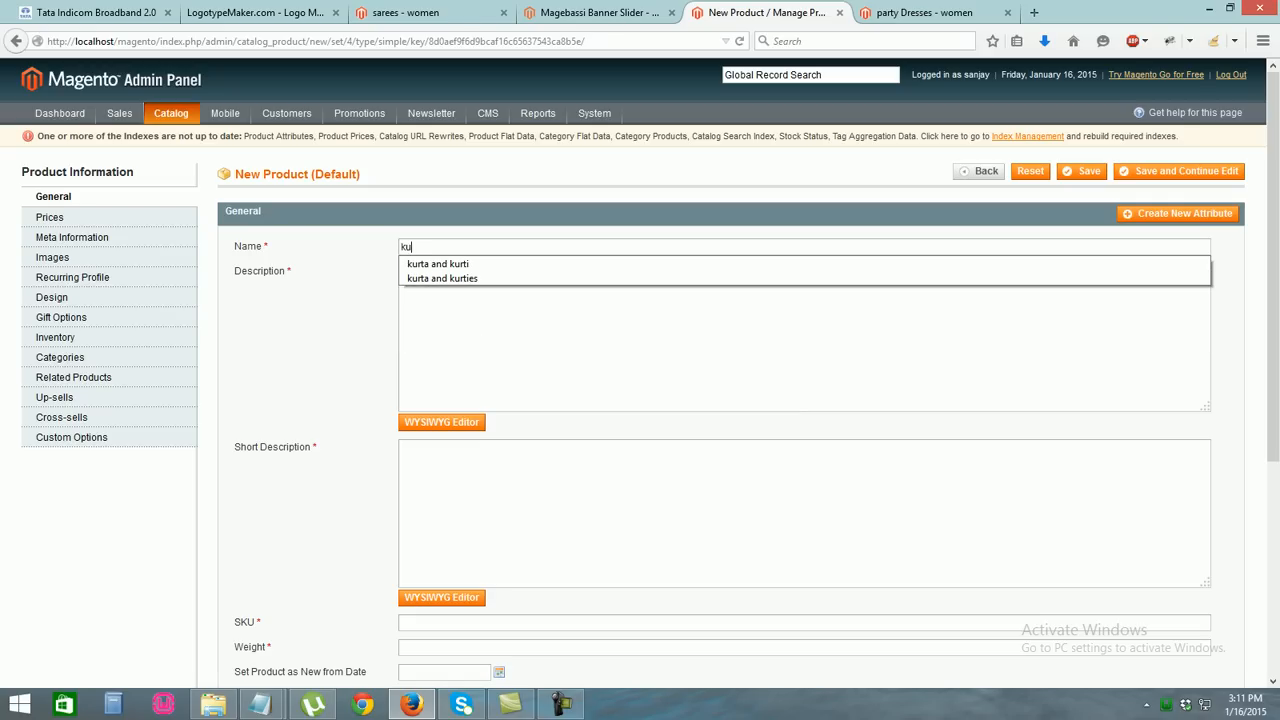
key(Down)
key(Down)
key(Tab)
Enter 'this is about kurta and kurties' as both description and short description
text(thisi s)
key(BackSpace)
key(BackSpace)
key(BackSpace)
text(is about kurta and kurties)
key(ctrl+a)
key(ctrl+c)
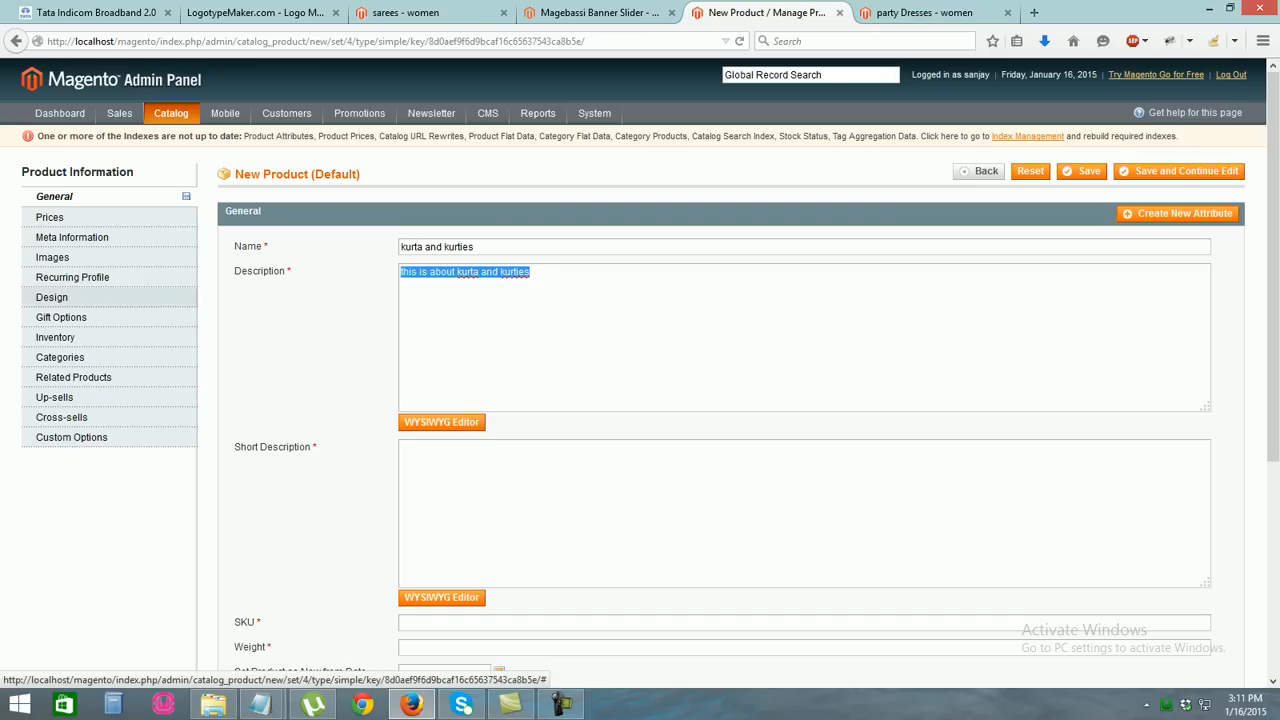
click(460, 465)
key(ctrl+v)
Set SKU adda, weight 120 and status Enabled
drag(1273, 300, 1273, 463)
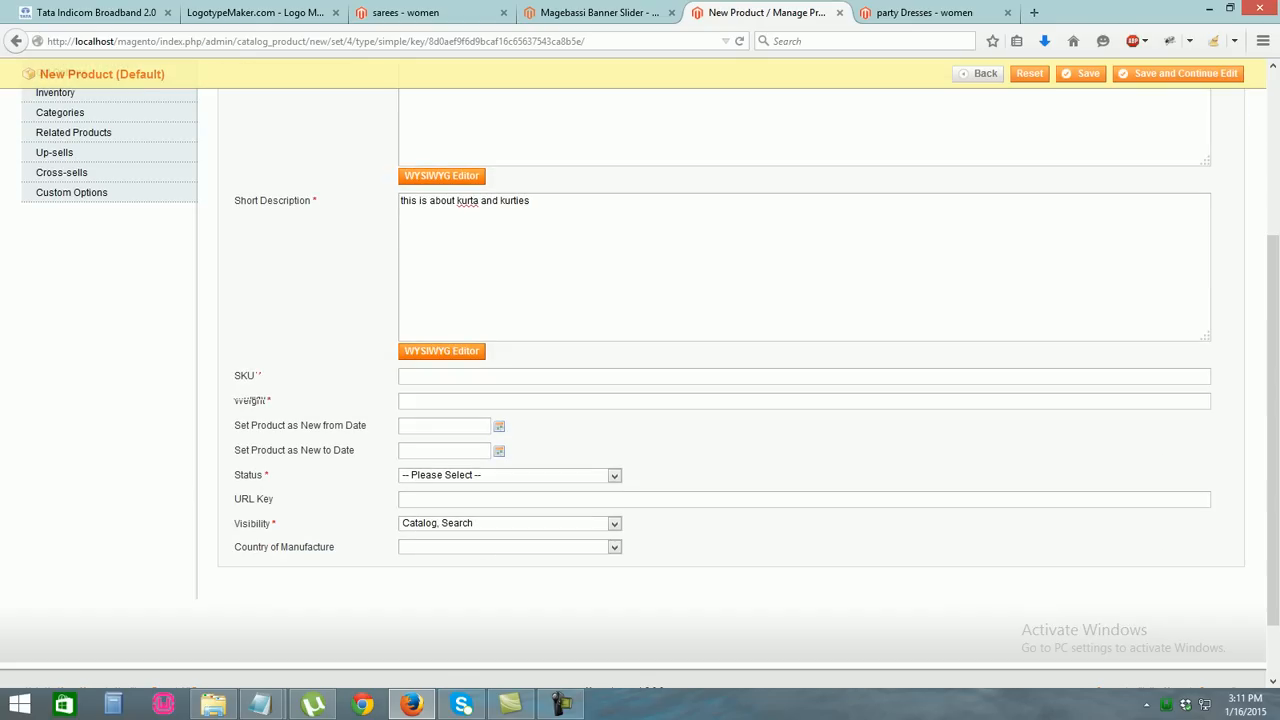
click(404, 377)
text(adda)
key(Tab)
text(1520)
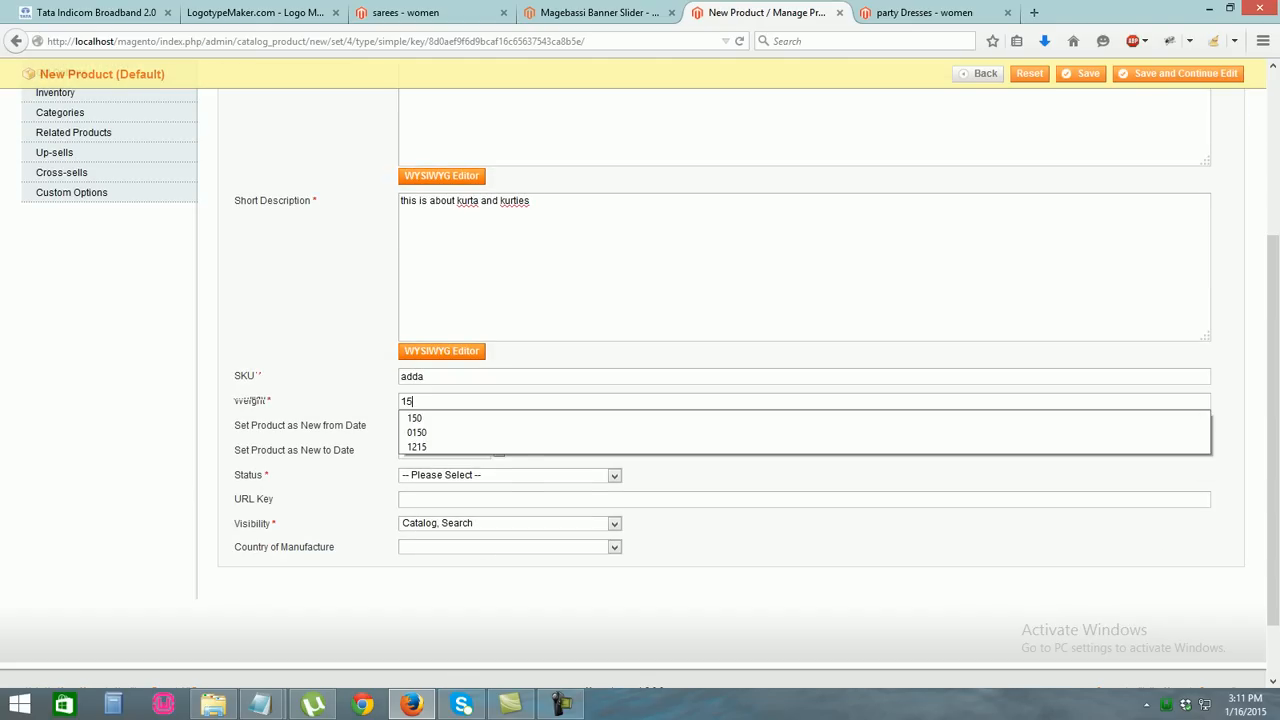
key(BackSpace)
key(BackSpace)
key(BackSpace)
key(BackSpace)
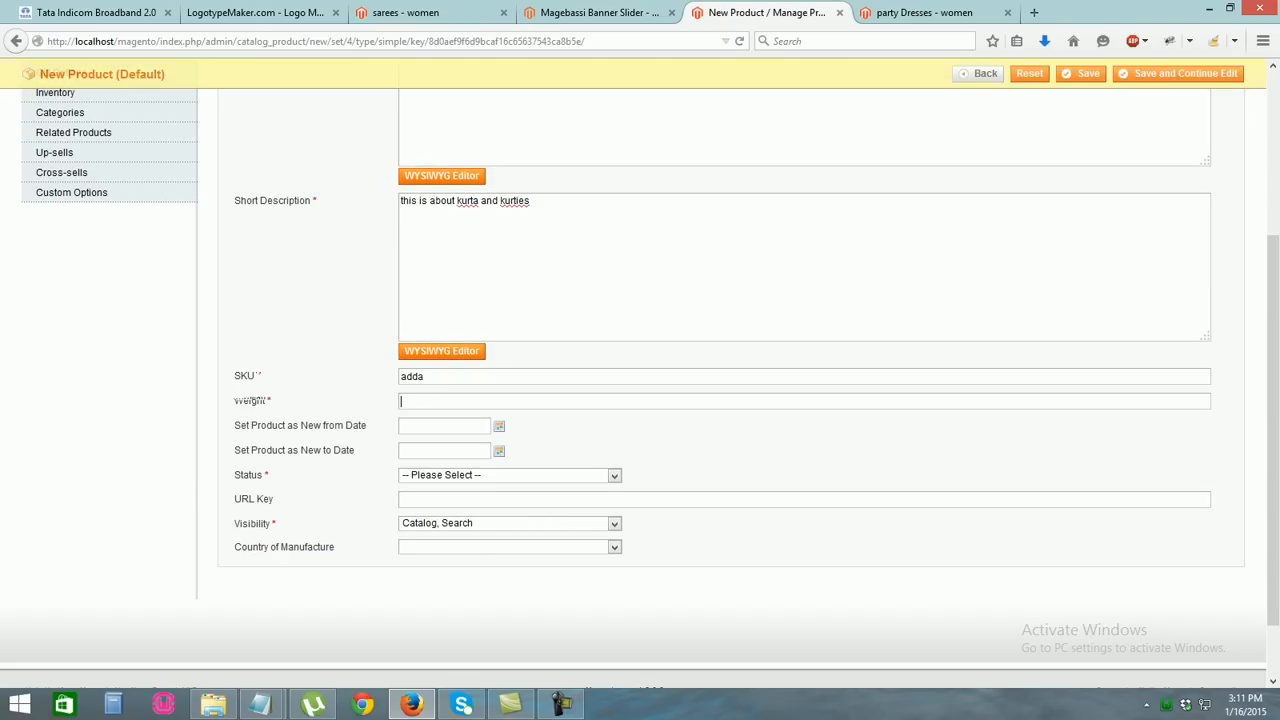
text(120)
key(Tab)
click(560, 476)
click(560, 503)
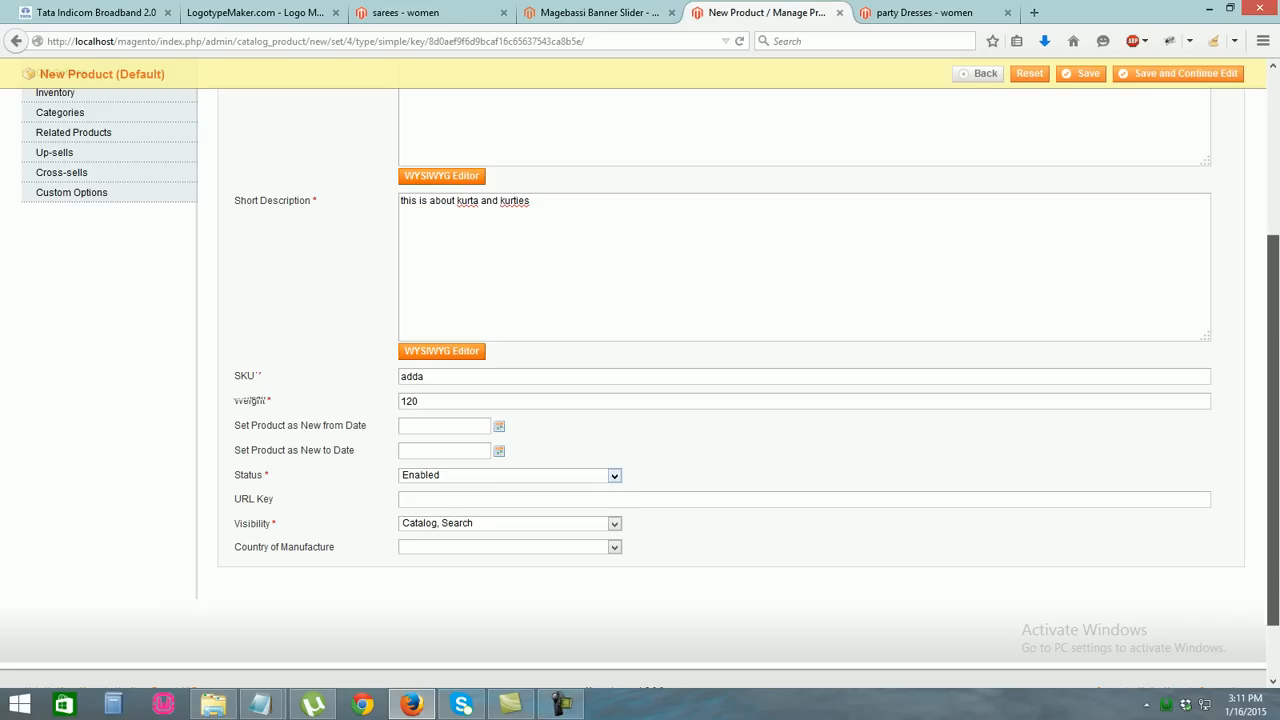
Begin the price entry, clearing a mistaken value of 150
drag(1273, 430, 1273, 250)
click(403, 247)
text(150)
key(BackSpace)
key(BackSpace)
key(BackSpace)
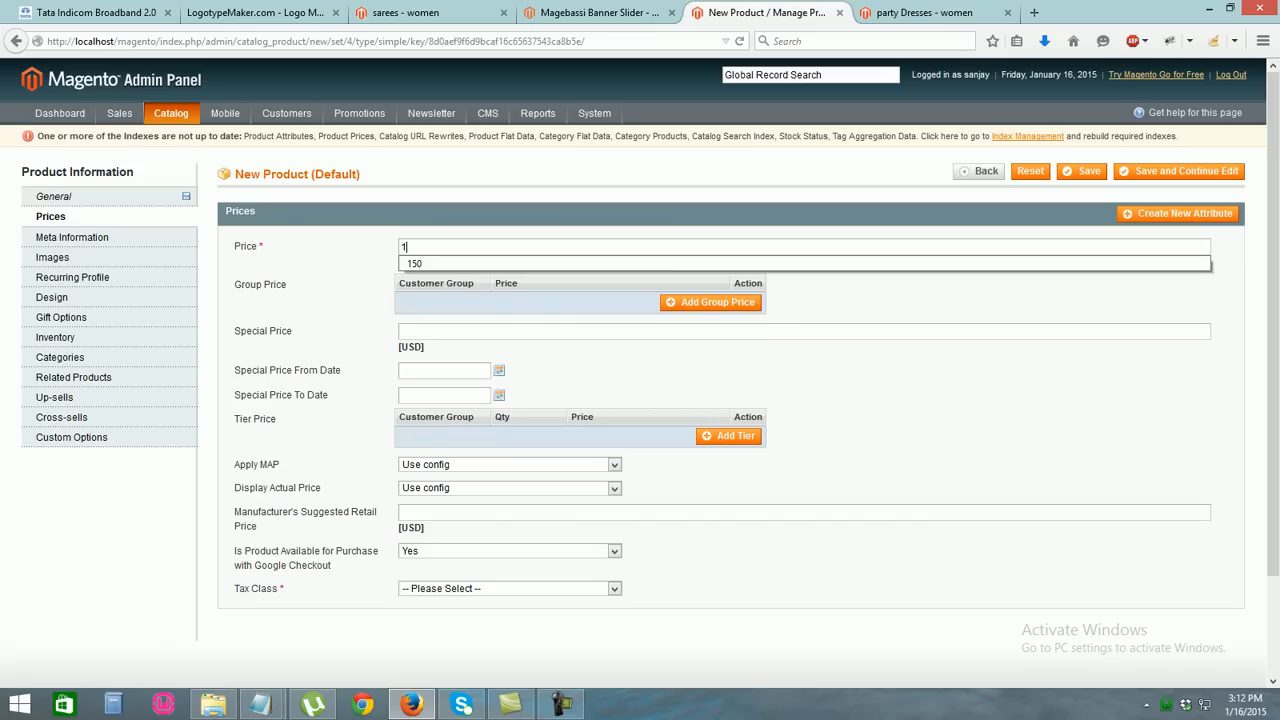
Set price 450 and special price 350 valid from 01/16/2015 to 01/18/2015
text(450)
key(Down)
key(Tab)
key(Tab)
text(350)
key(Down)
key(Return)
click(499, 371)
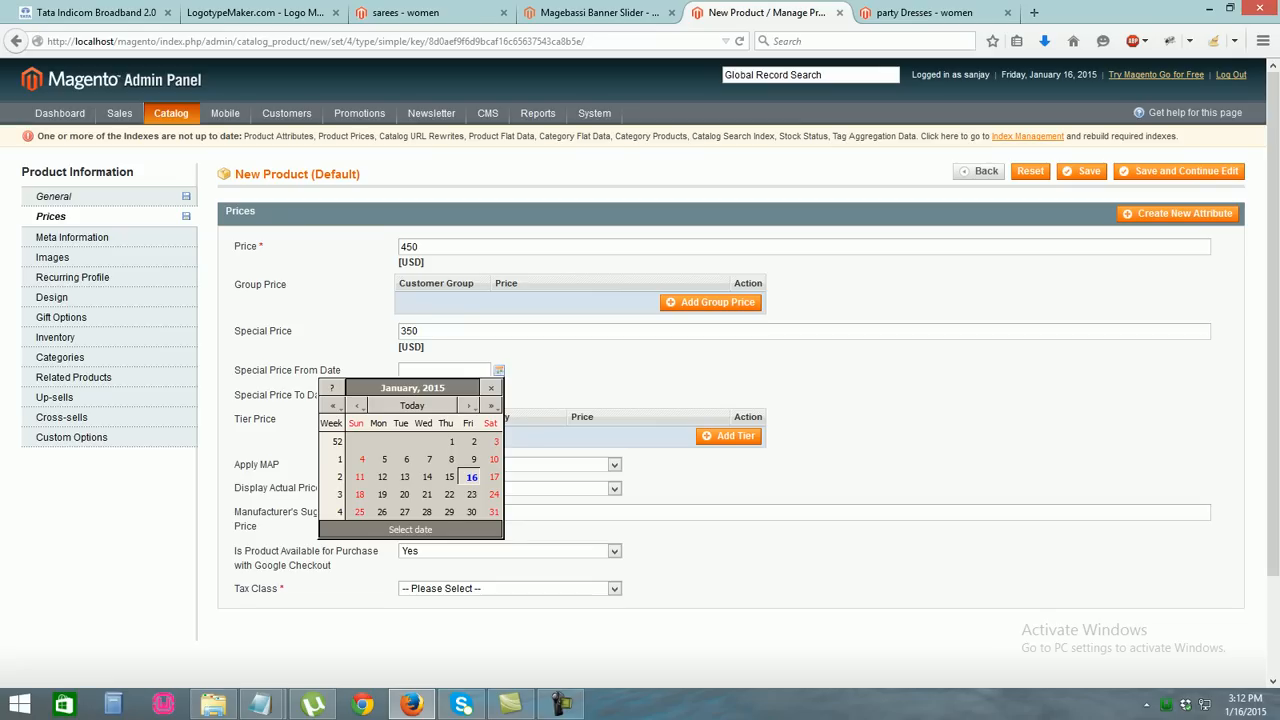
click(472, 477)
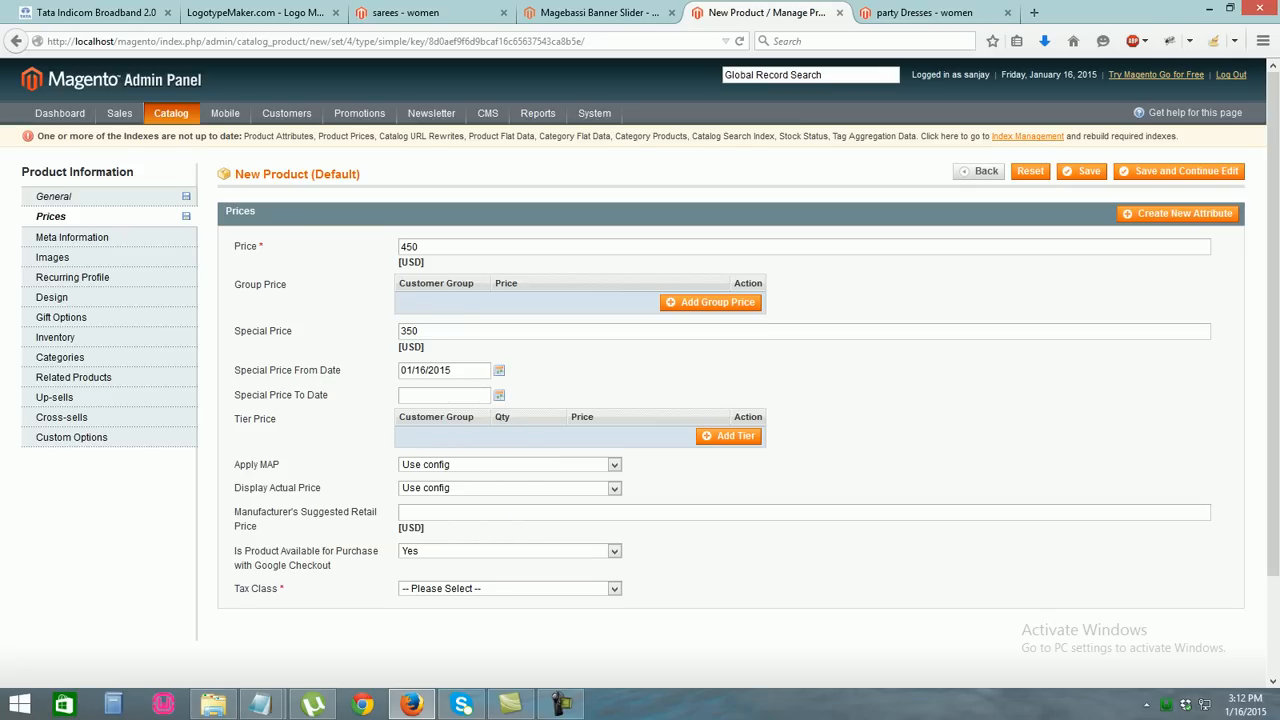
click(499, 395)
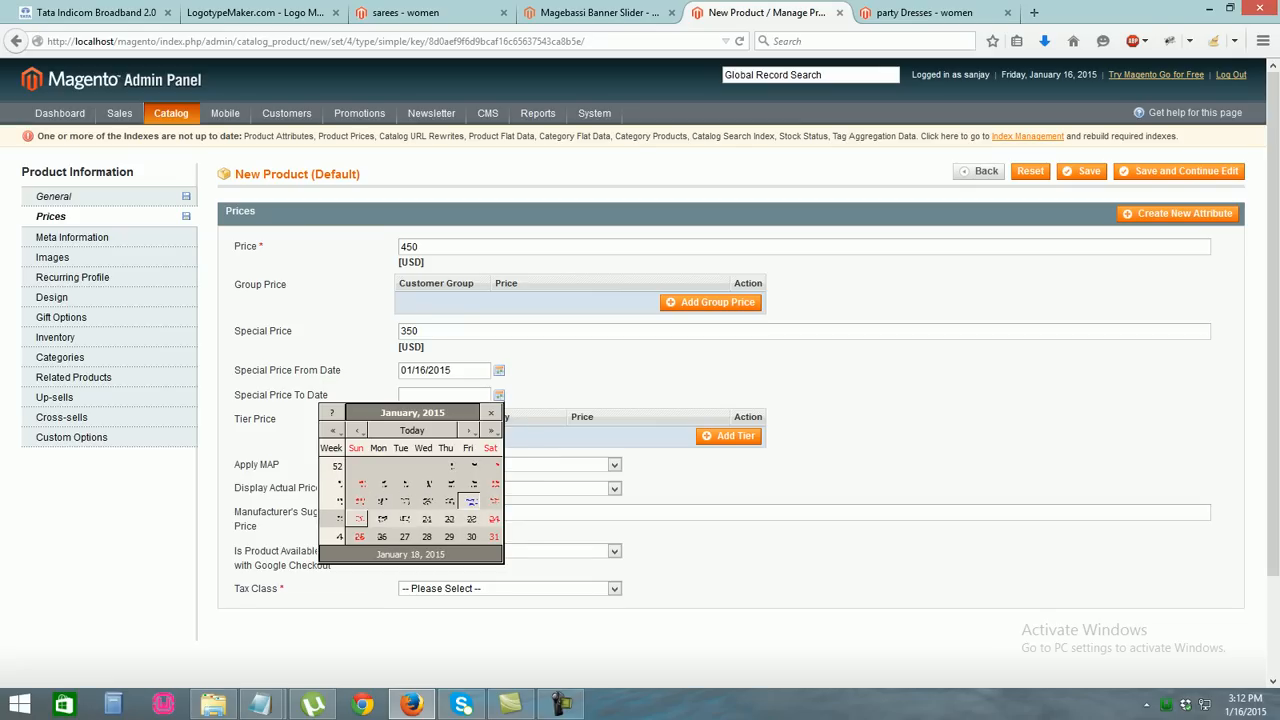
click(471, 501)
Keep Google Checkout availability at Yes and set the tax class to None
scroll(471, 501, down, 2)
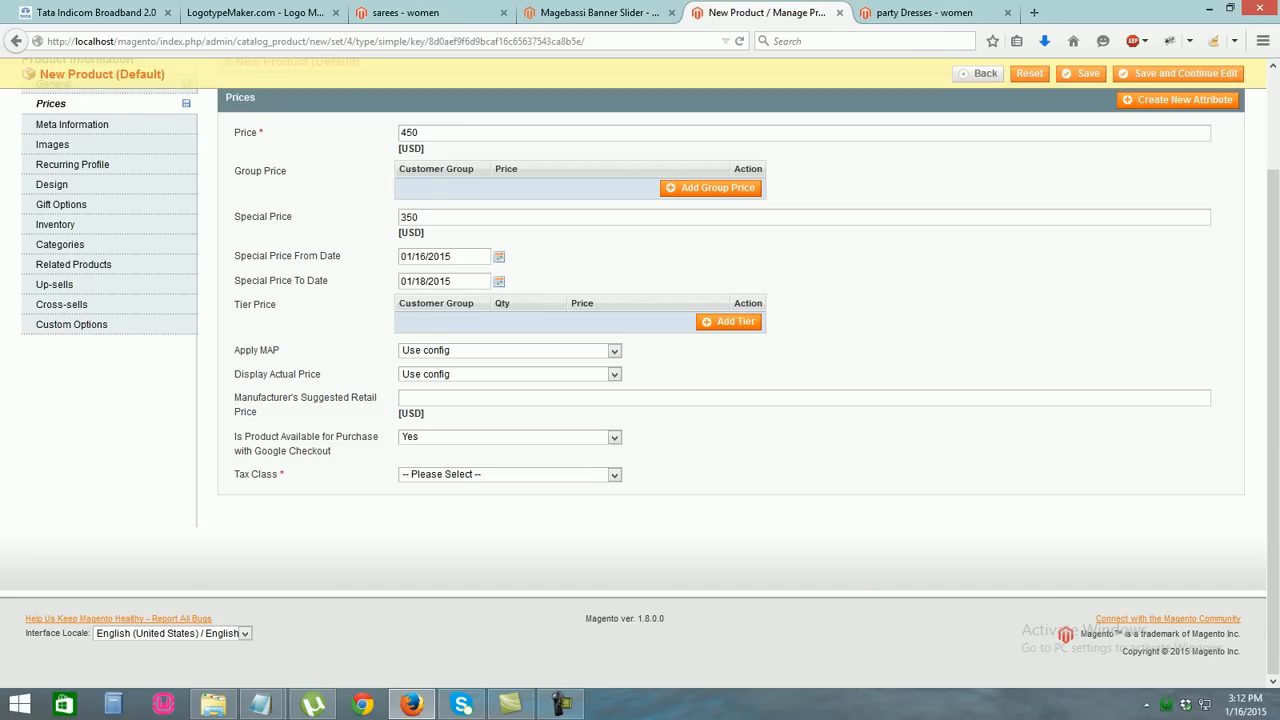
click(510, 437)
click(510, 438)
click(614, 474)
click(510, 501)
drag(1273, 400, 1273, 298)
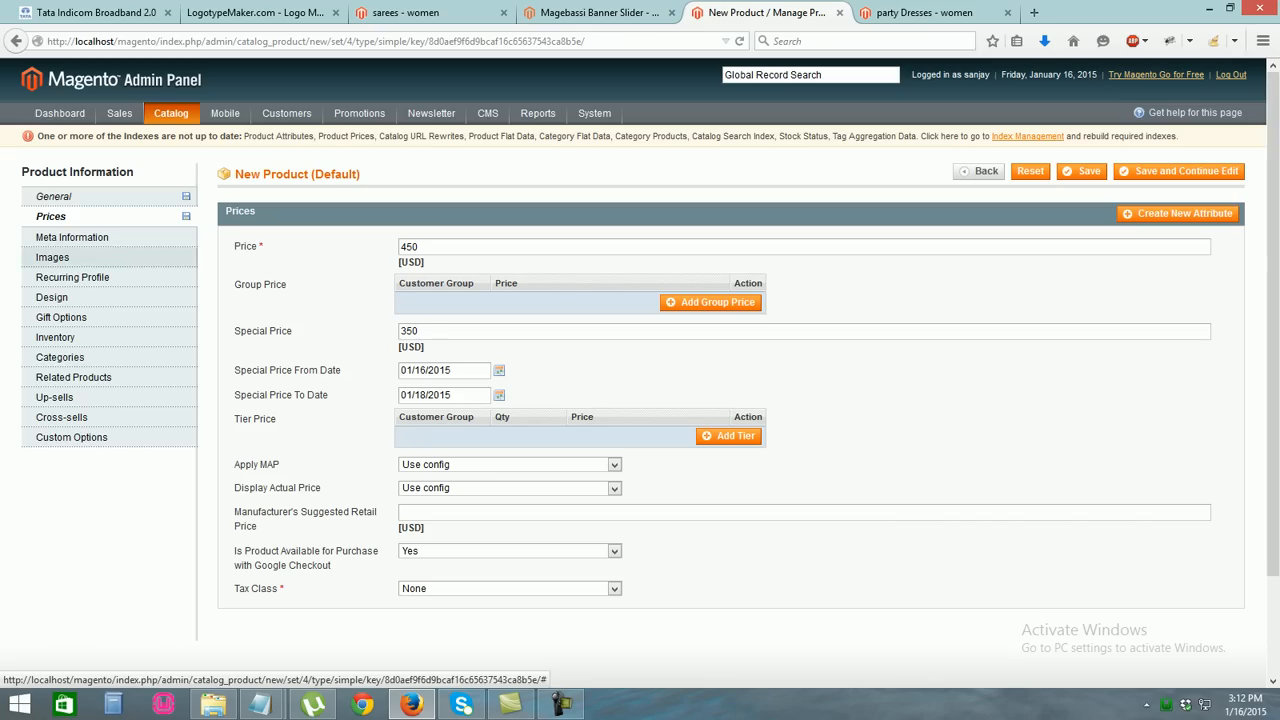
click(82, 256)
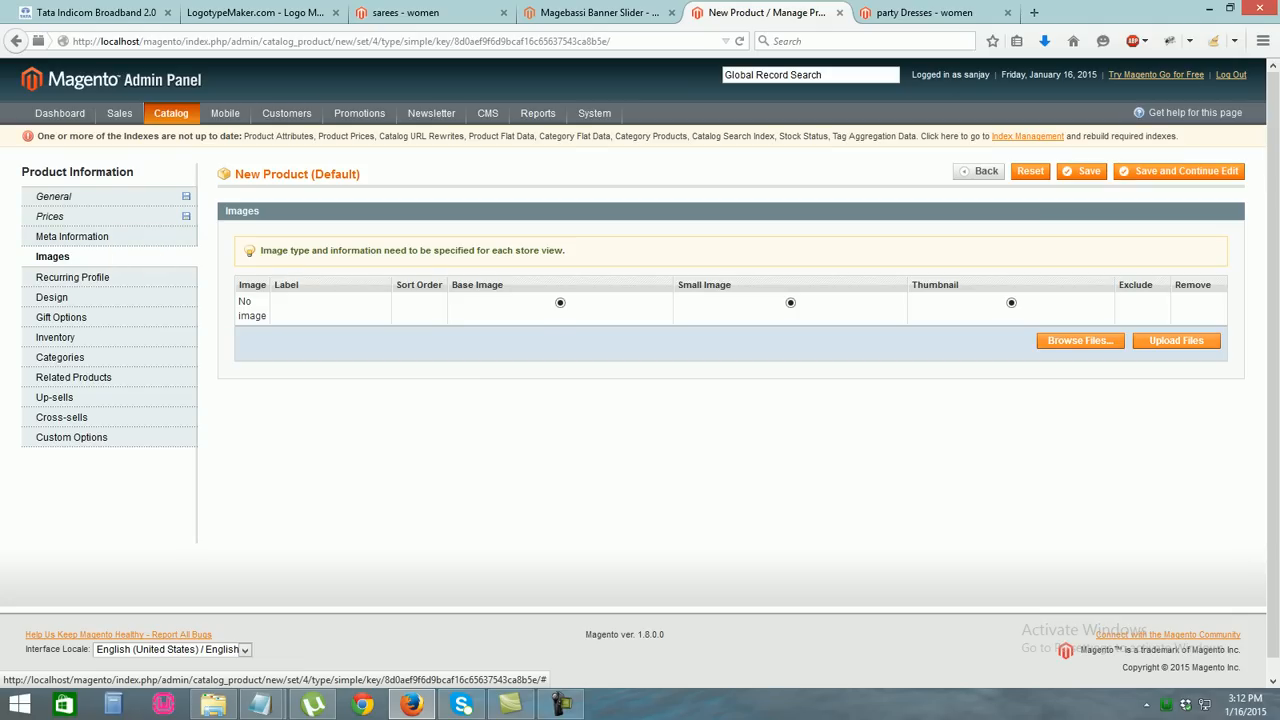
Upload the girls party wear dress jpg as the base, small and thumbnail image
click(1080, 340)
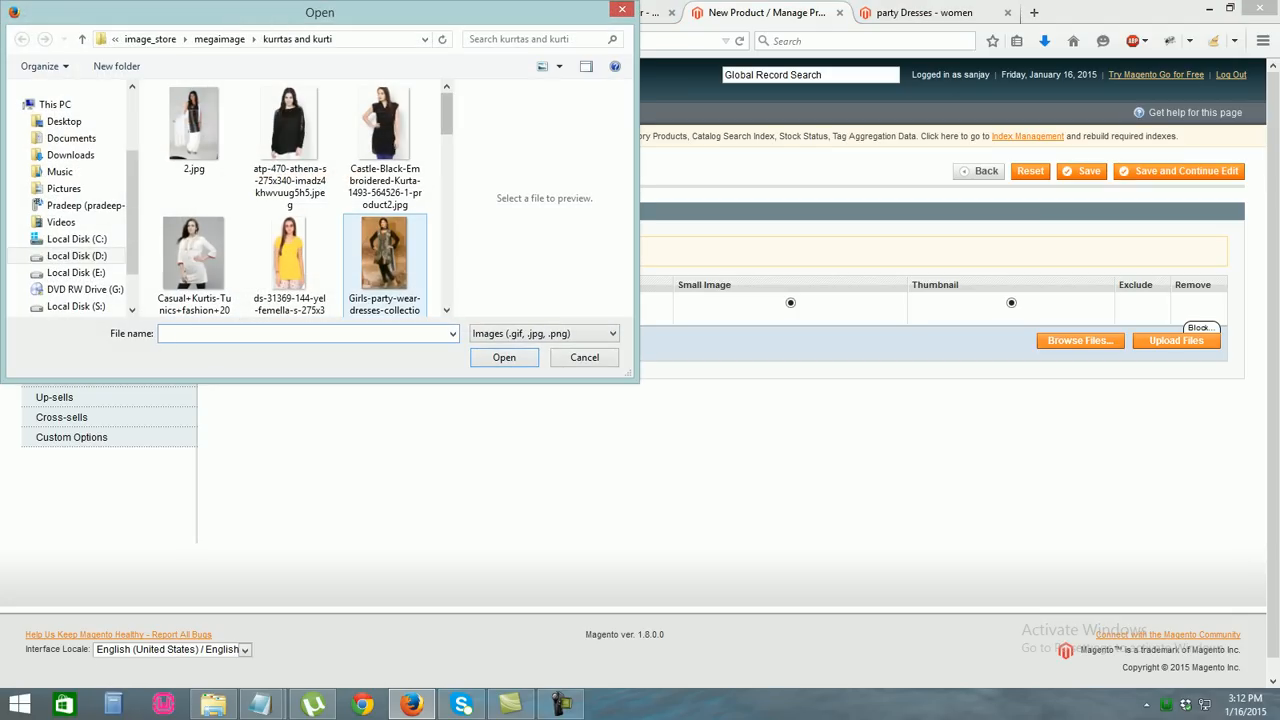
double_click(384, 255)
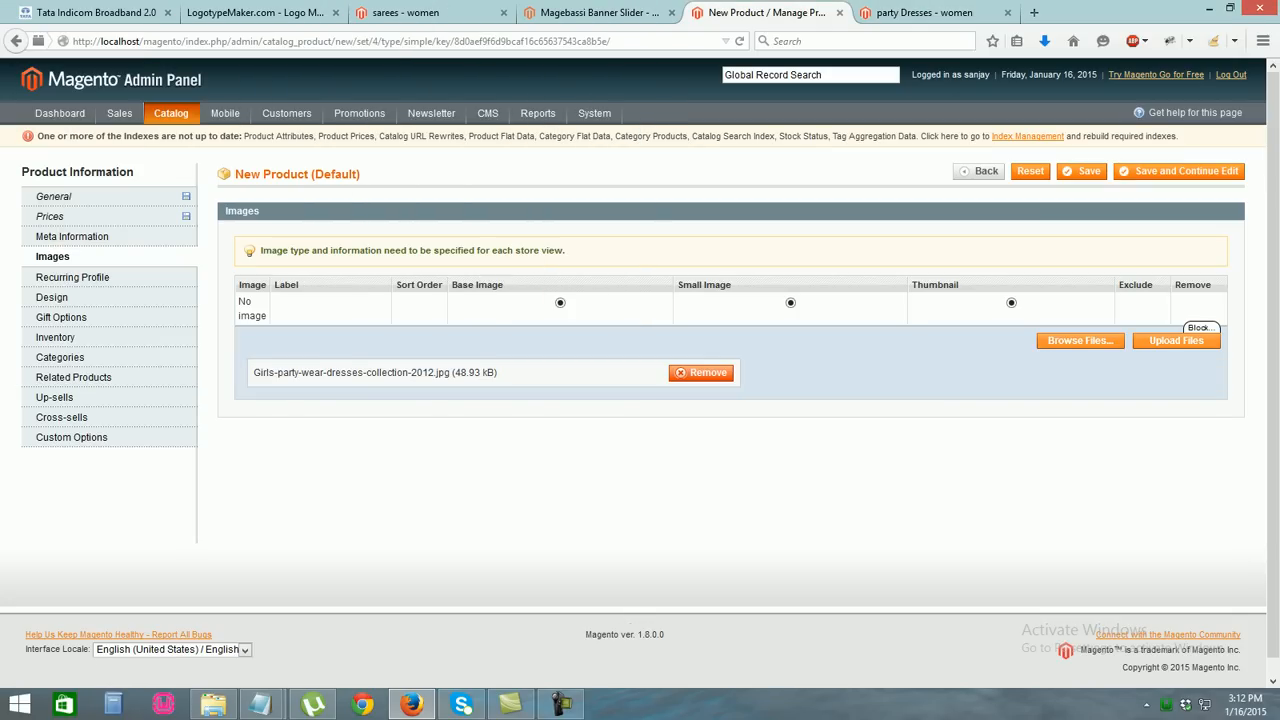
click(1176, 341)
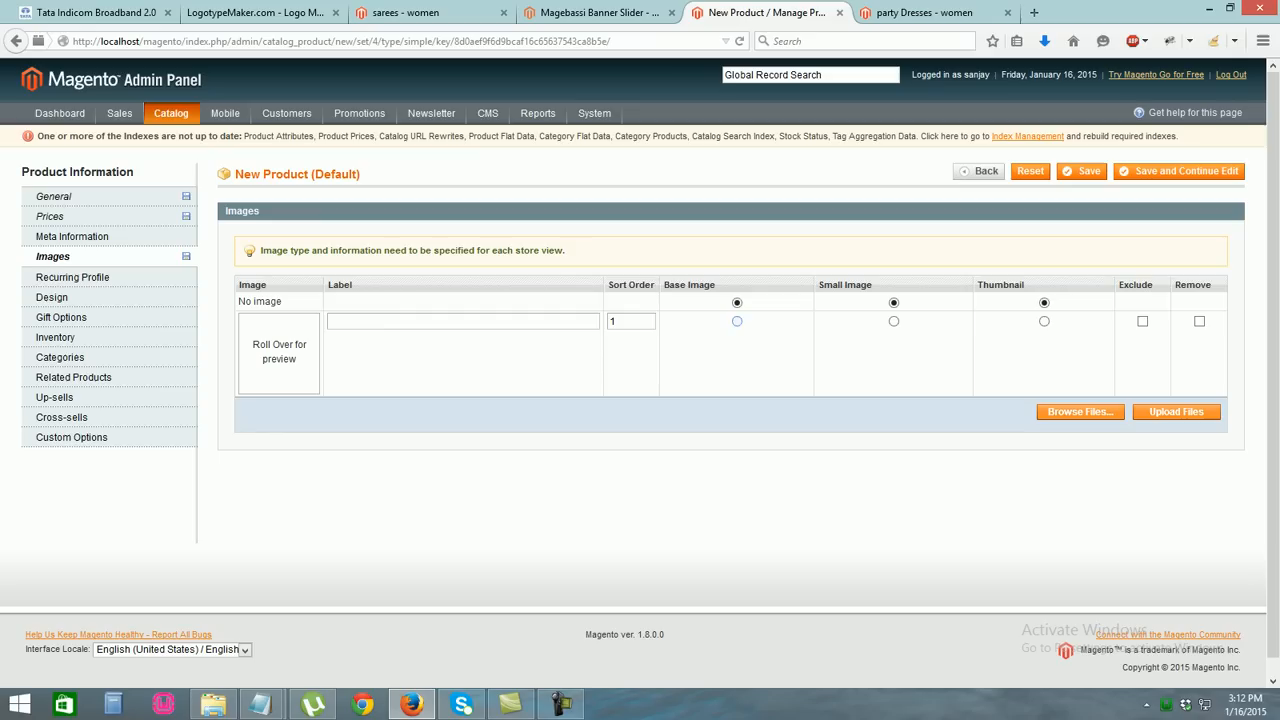
click(894, 321)
click(1044, 321)
mouse_move(279, 353)
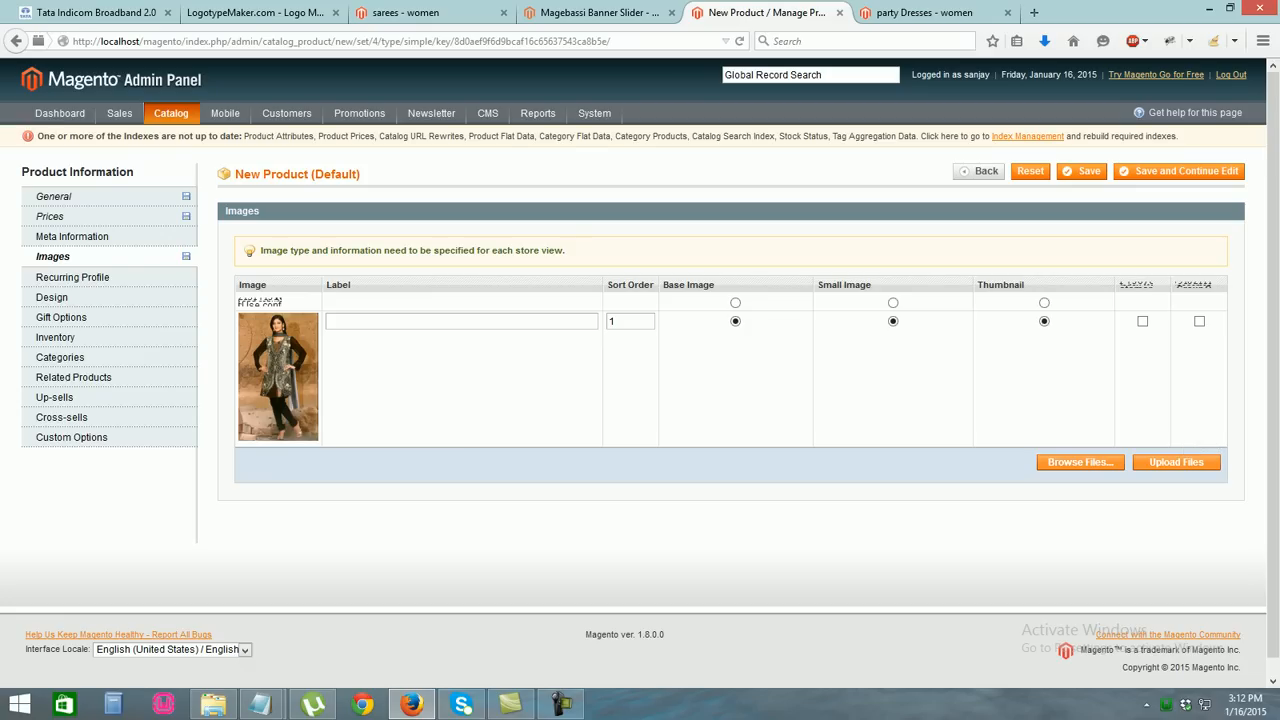
Set the stock quantity to 10 and mark the product In Stock
click(57, 337)
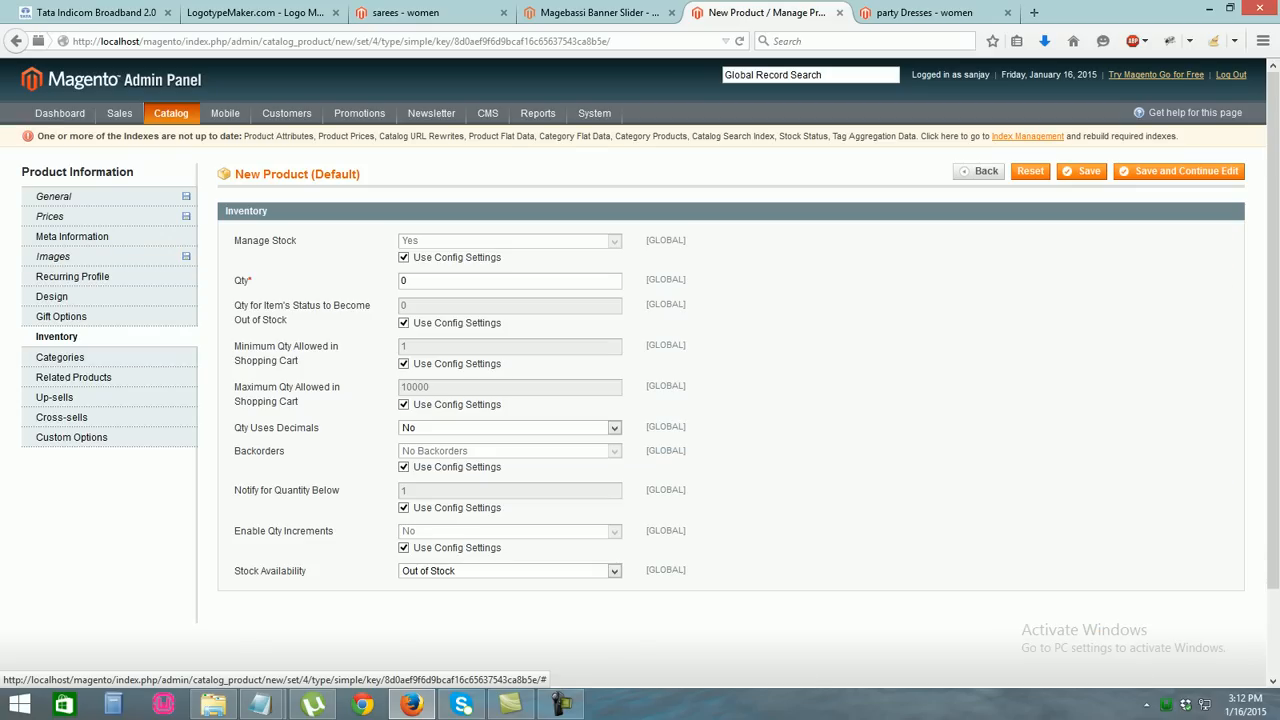
double_click(415, 281)
text(10)
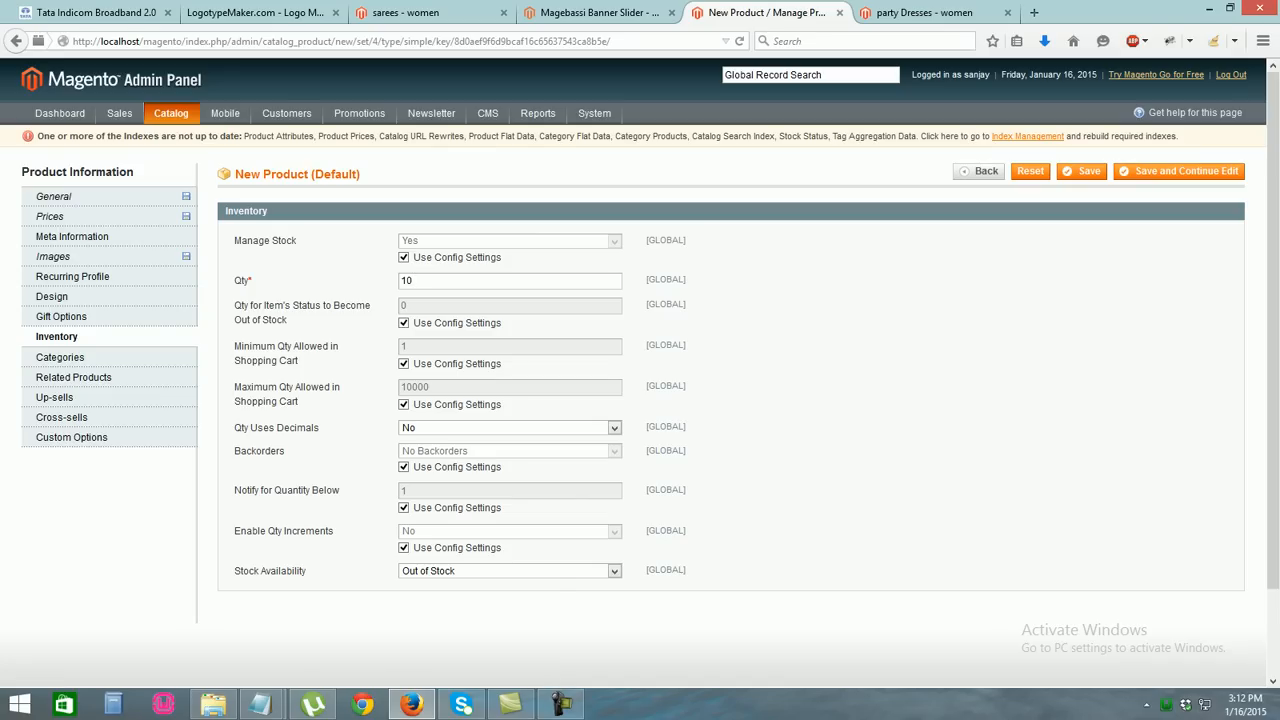
click(510, 571)
click(430, 586)
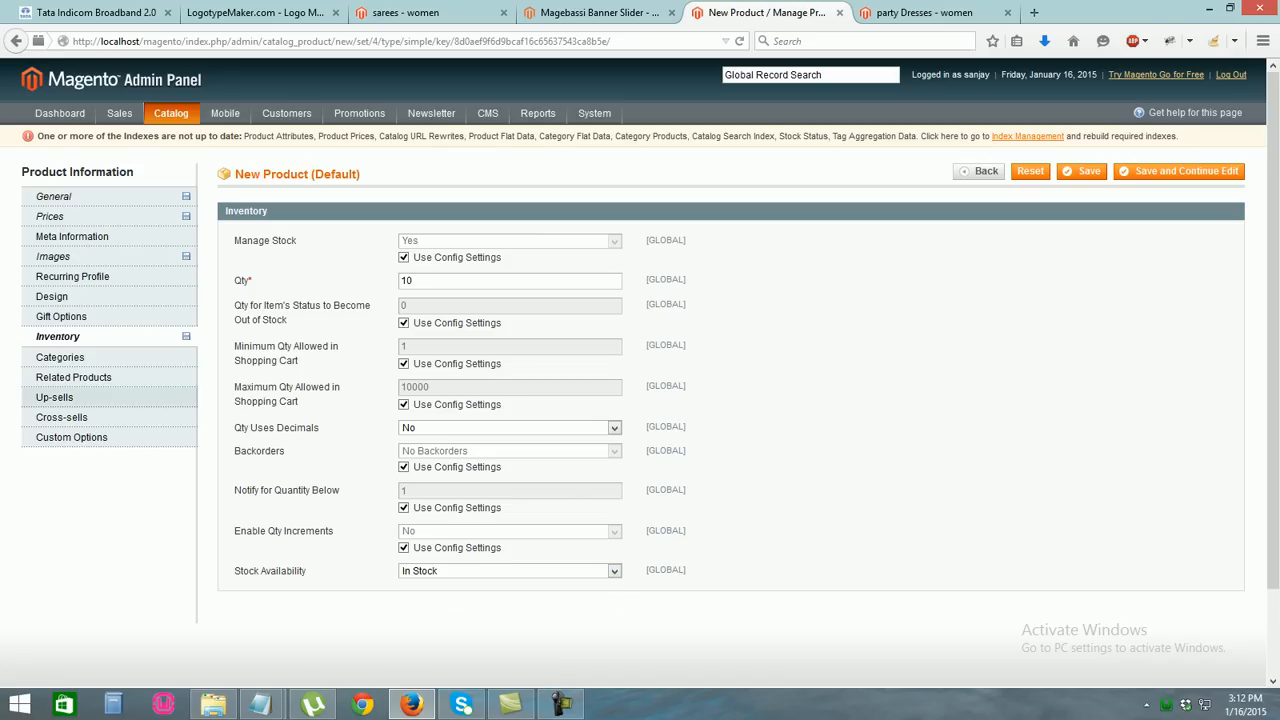
Place the product in the women category and save it
click(60, 357)
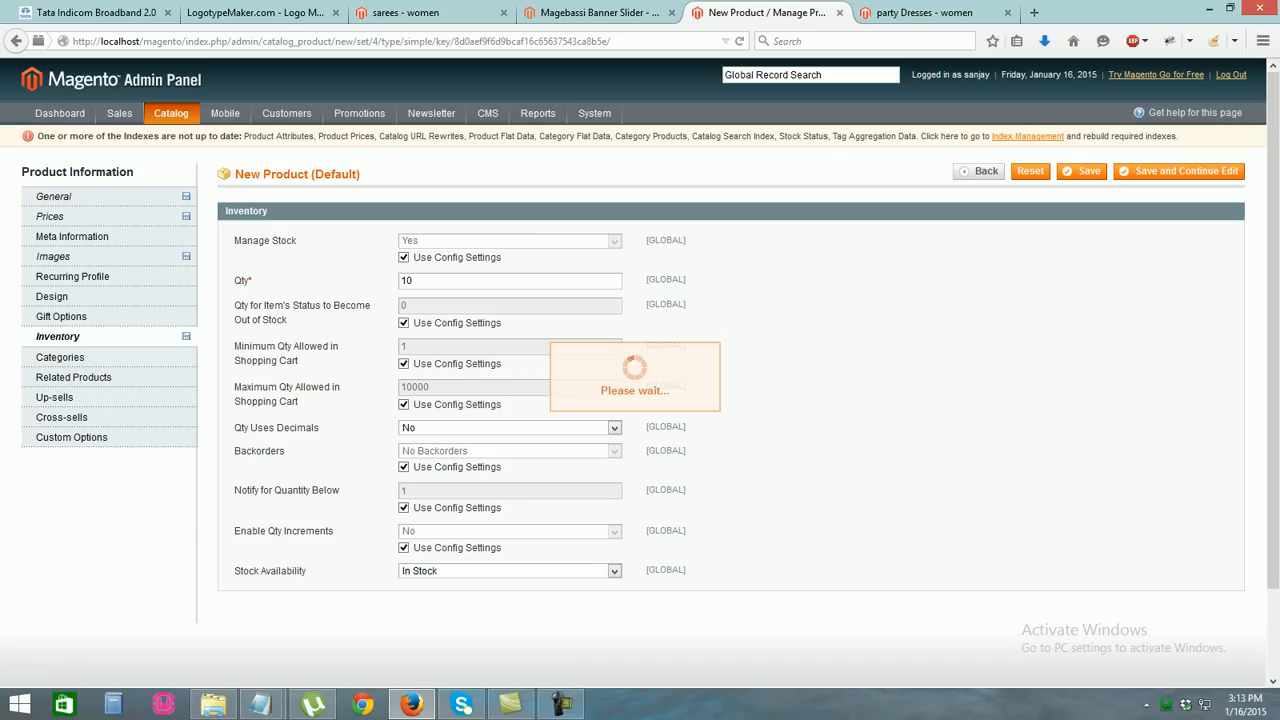
click(276, 252)
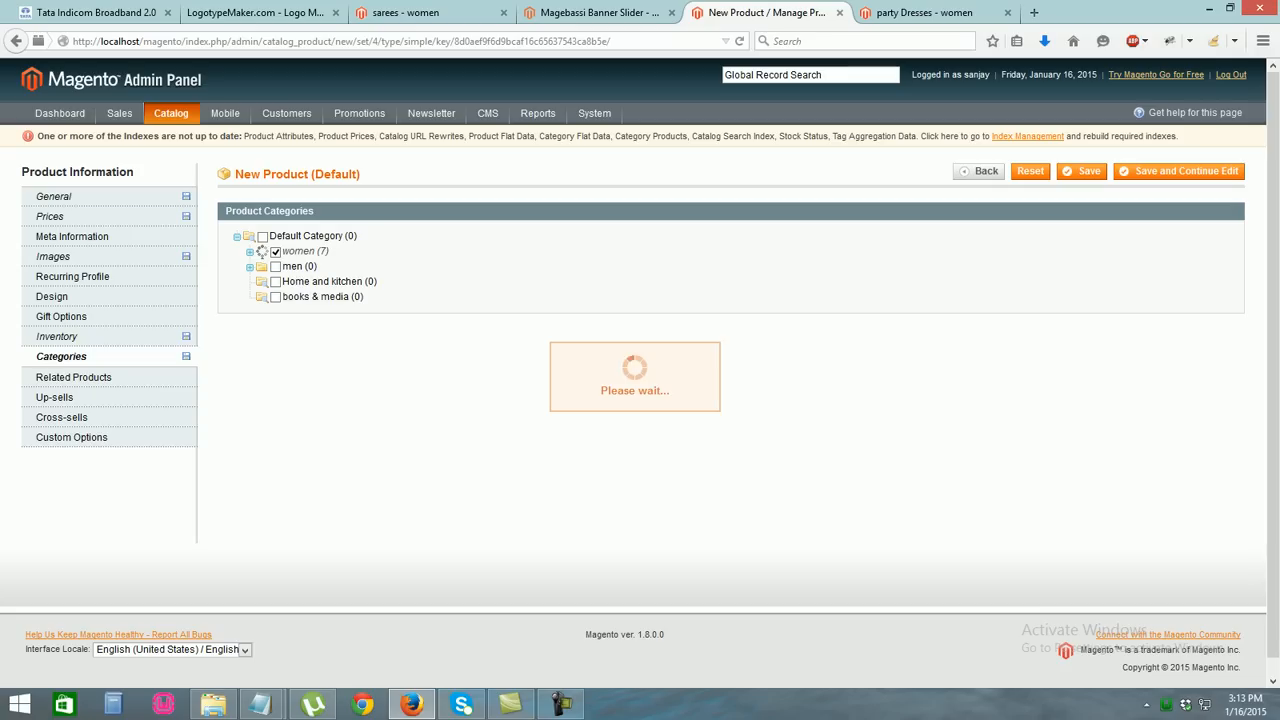
click(1084, 171)
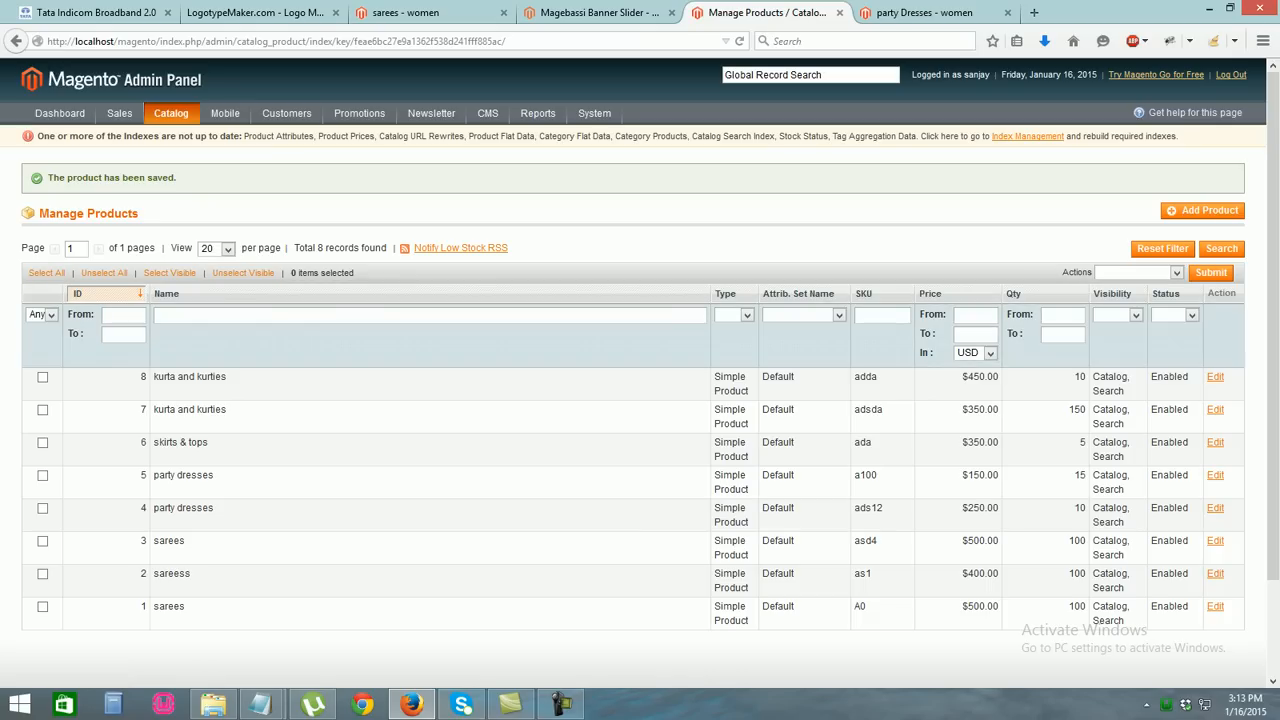
Begin a new simple product using the Default attribute set
click(1203, 210)
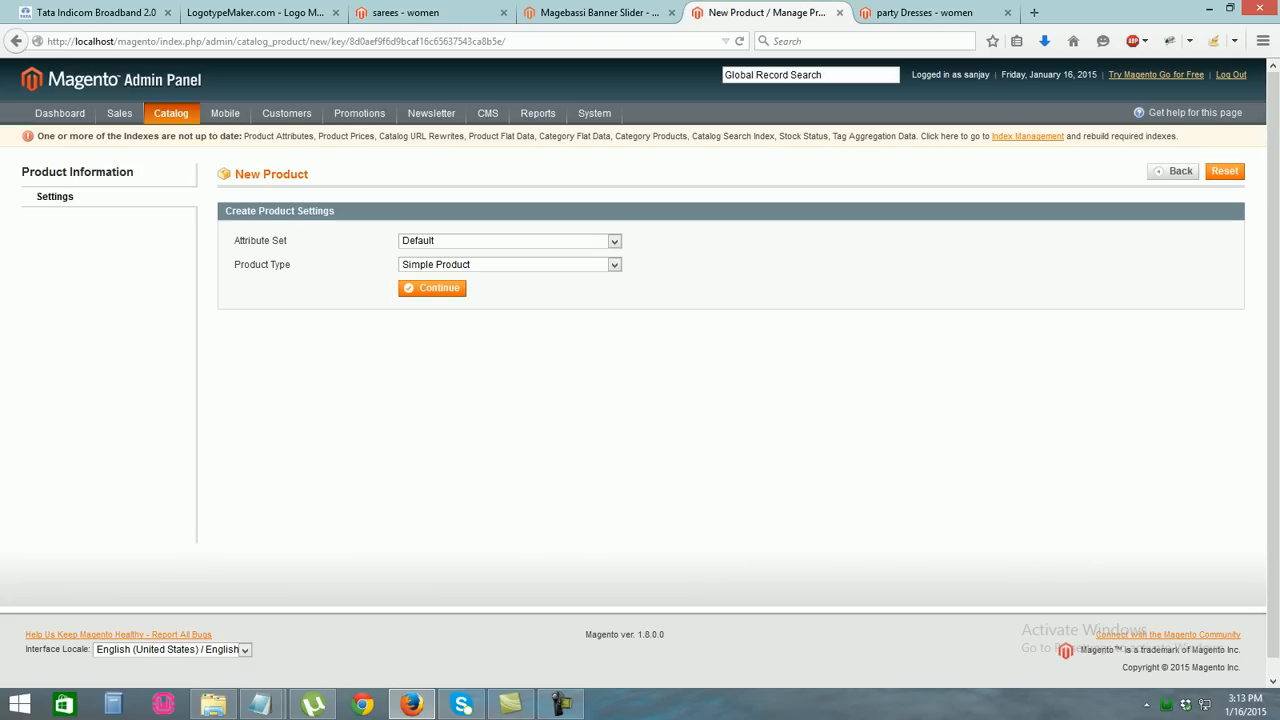
click(432, 288)
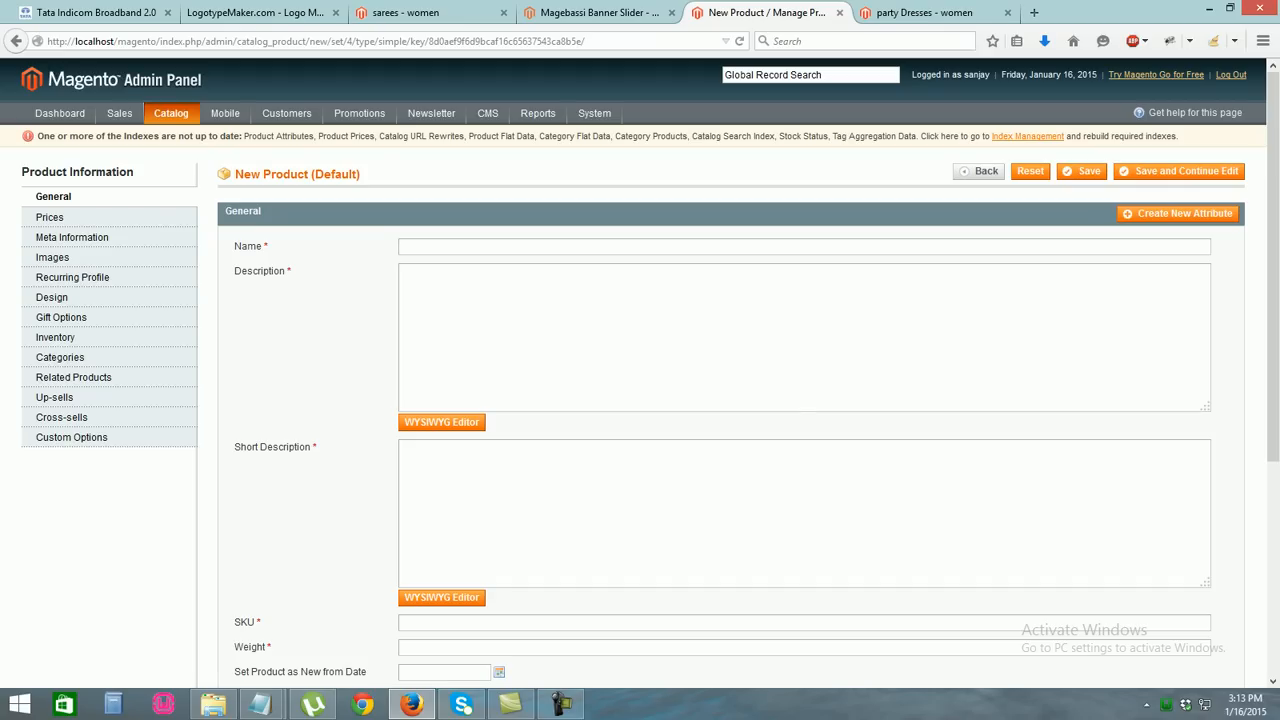
Name the product 'sport and gymer' and use 'thisi is about sport and gymer' as both descriptions
text(sport)
key(Down)
key(Return)
key(Tab)
text(this)
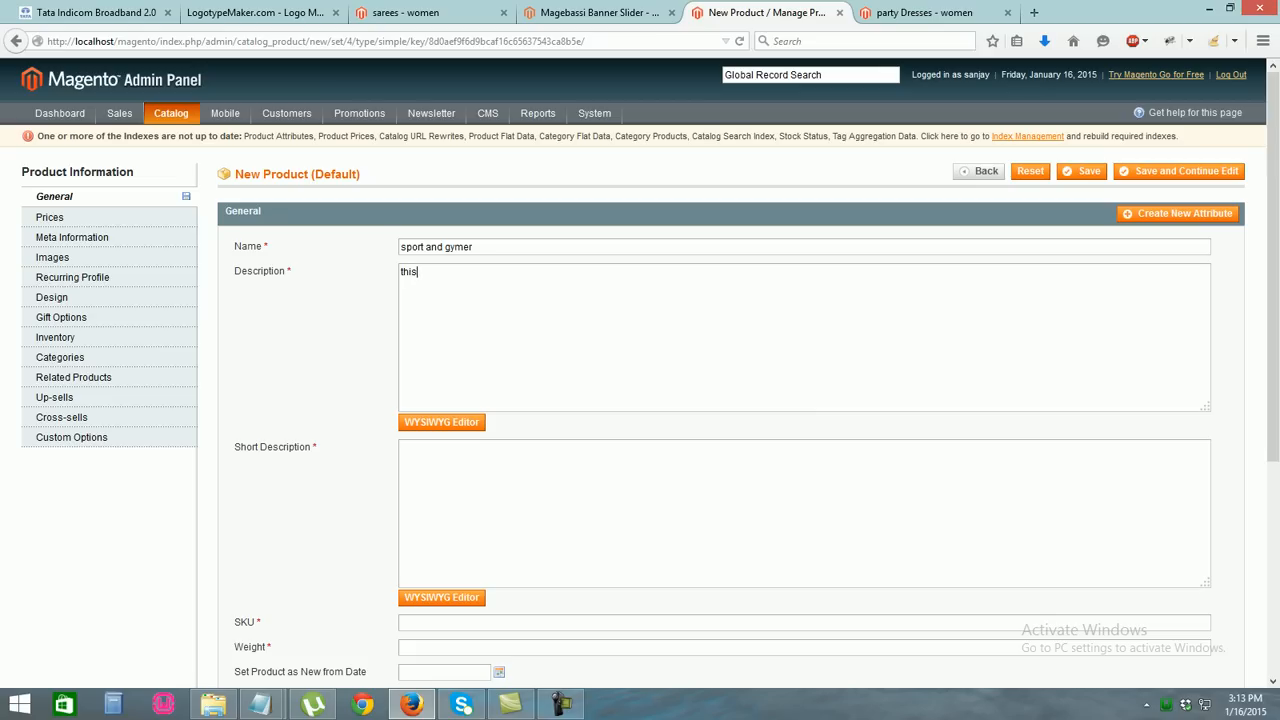
text(i is about sport and gymer)
key(ctrl+a)
key(ctrl+c)
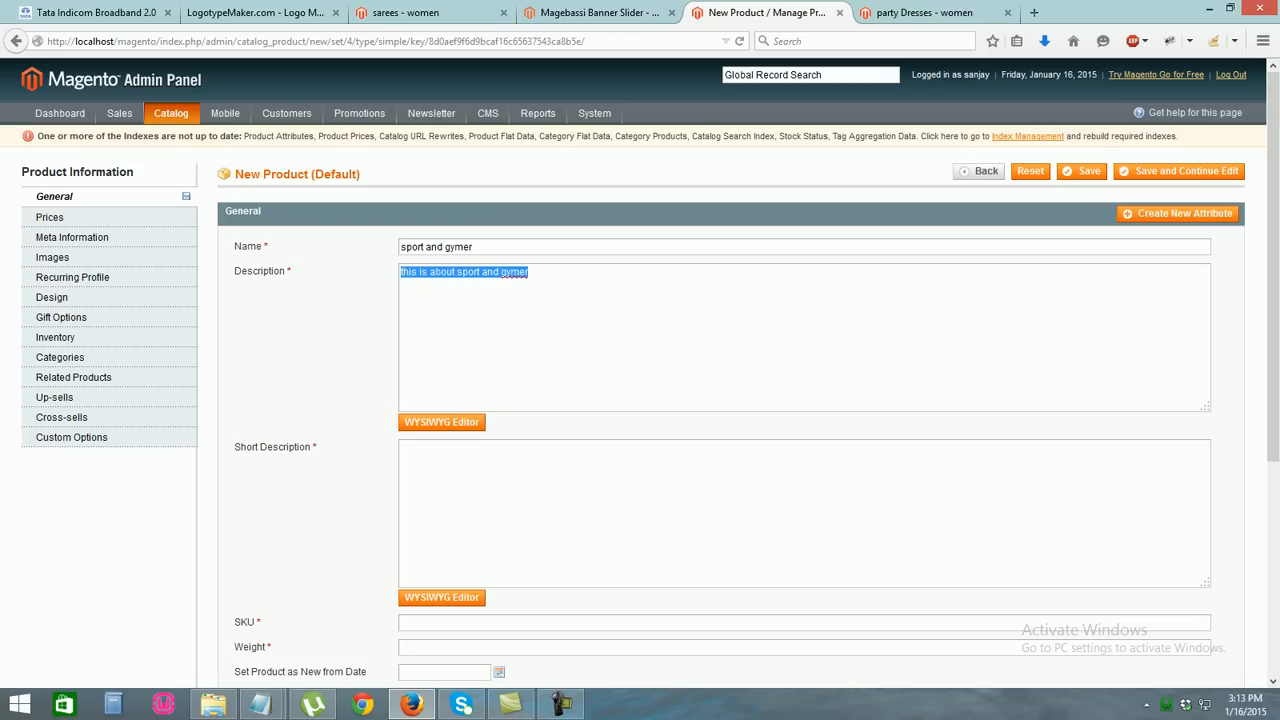
click(403, 448)
key(ctrl+v)
Enter the SKU dasas150 and set the product status to Enabled
scroll(640, 400, down, 3)
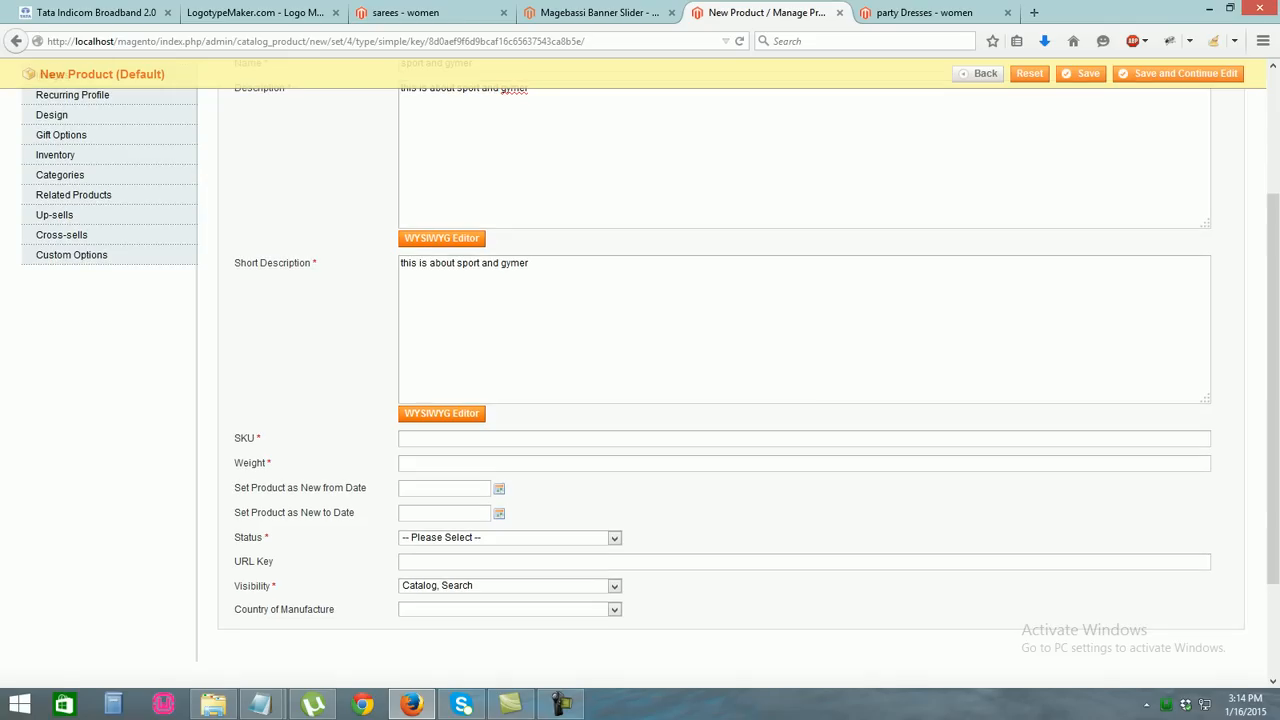
click(403, 439)
text(dasas150)
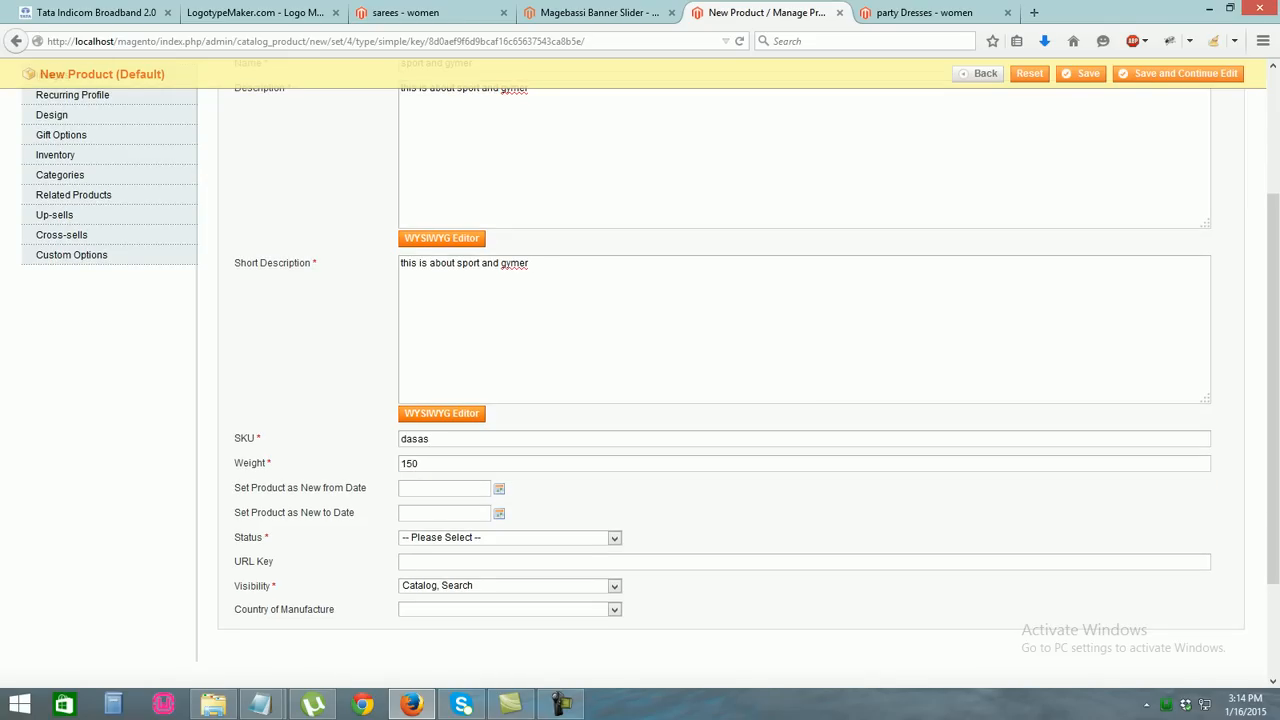
click(614, 609)
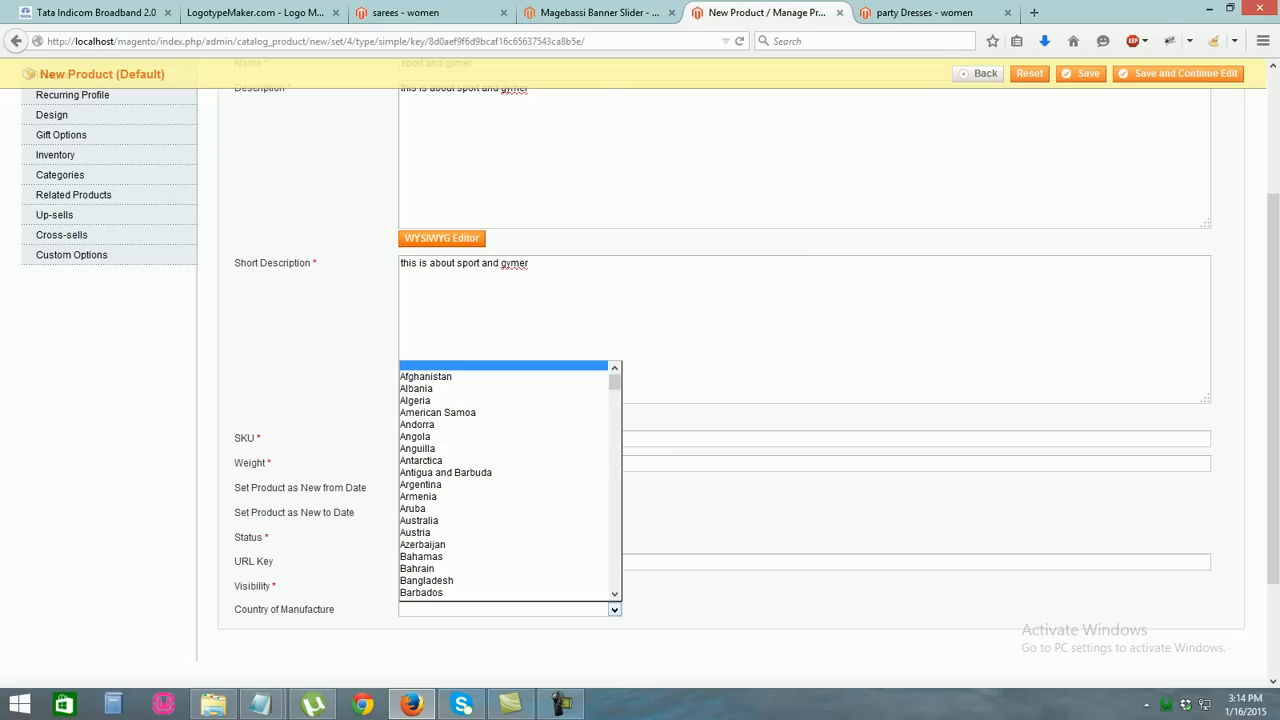
click(614, 609)
click(614, 538)
click(420, 564)
drag(1273, 410, 1273, 285)
Set the price to 350 and the special price to 150
click(50, 217)
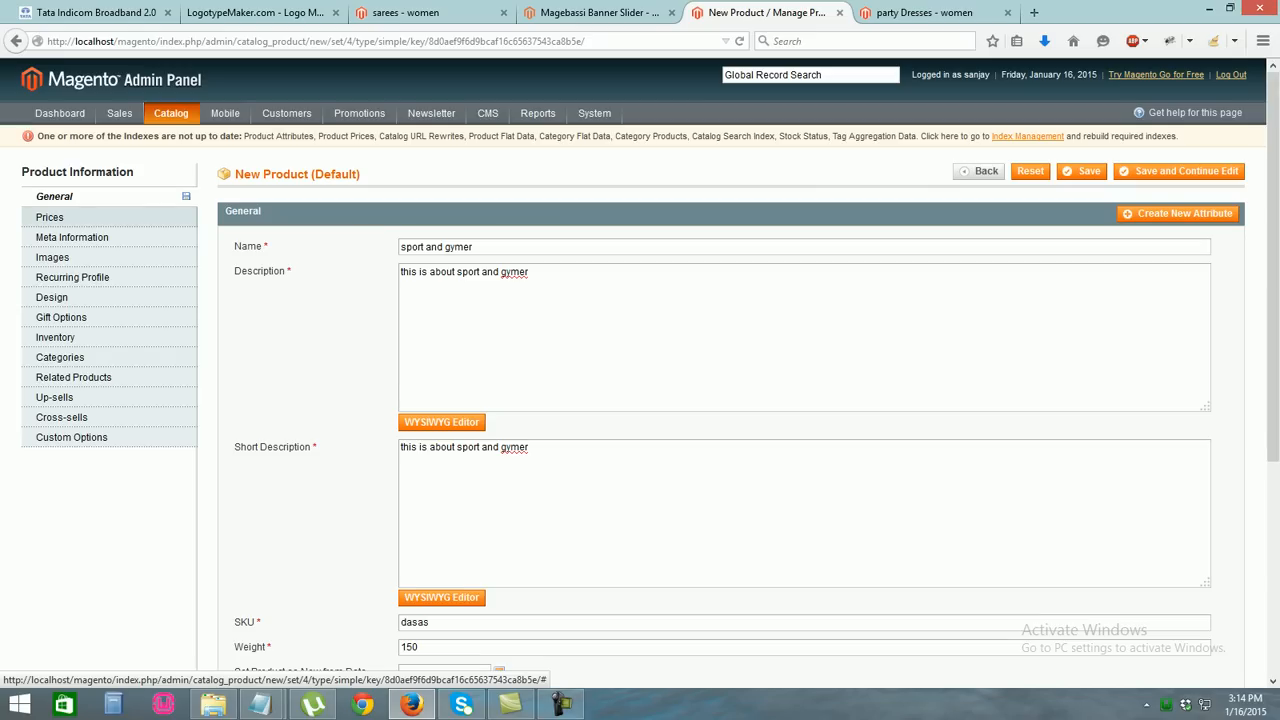
text(350)
key(Down)
key(Return)
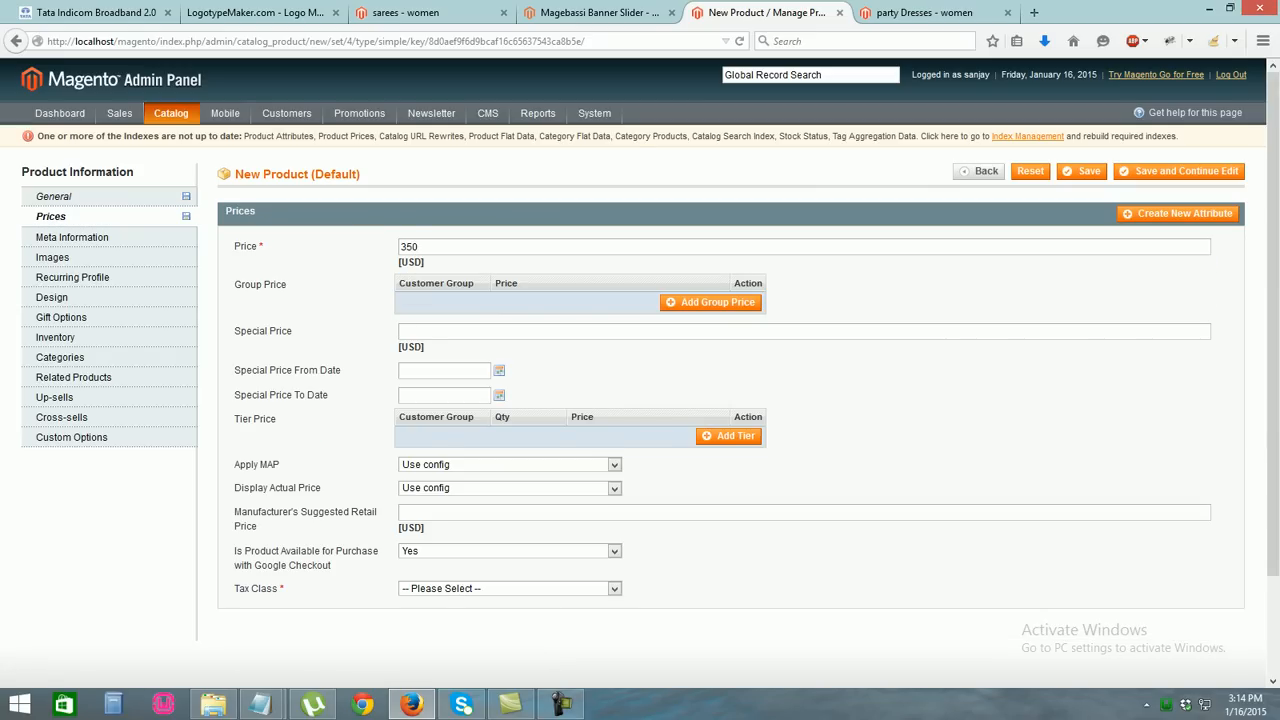
text(150)
key(Down)
key(Return)
drag(1273, 315, 1273, 420)
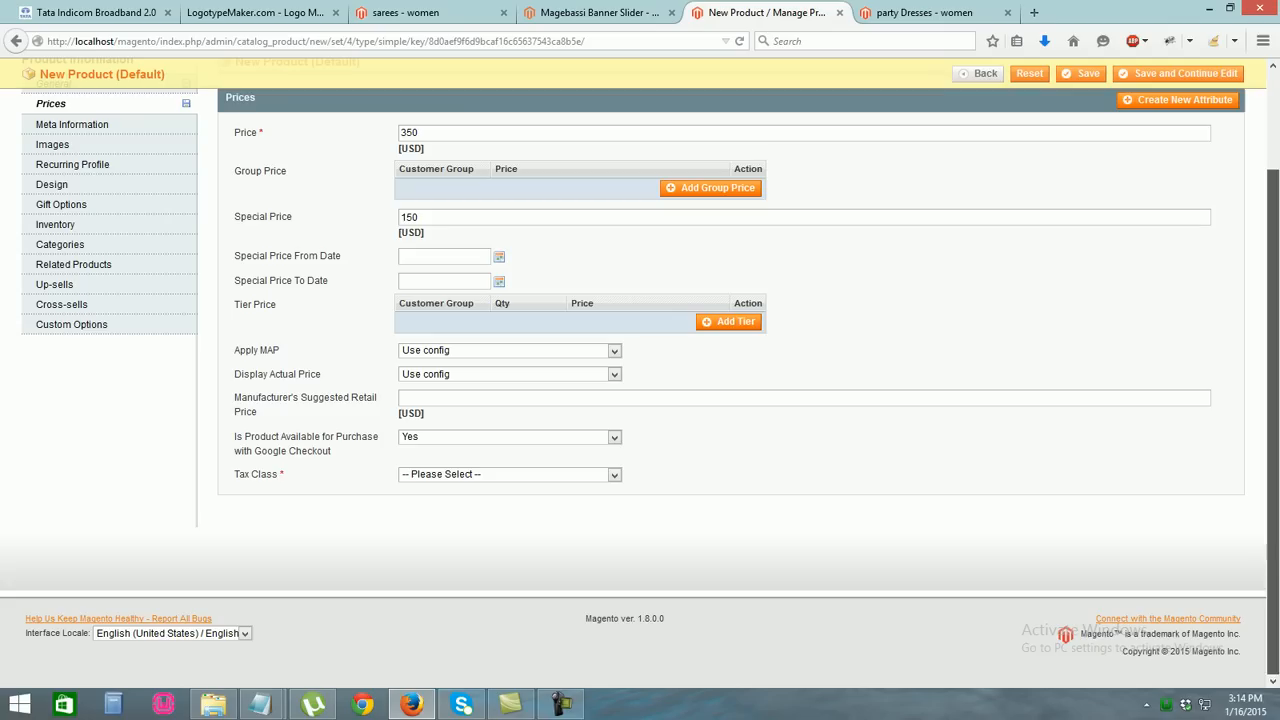
Set the product's tax class to None
click(510, 475)
click(450, 514)
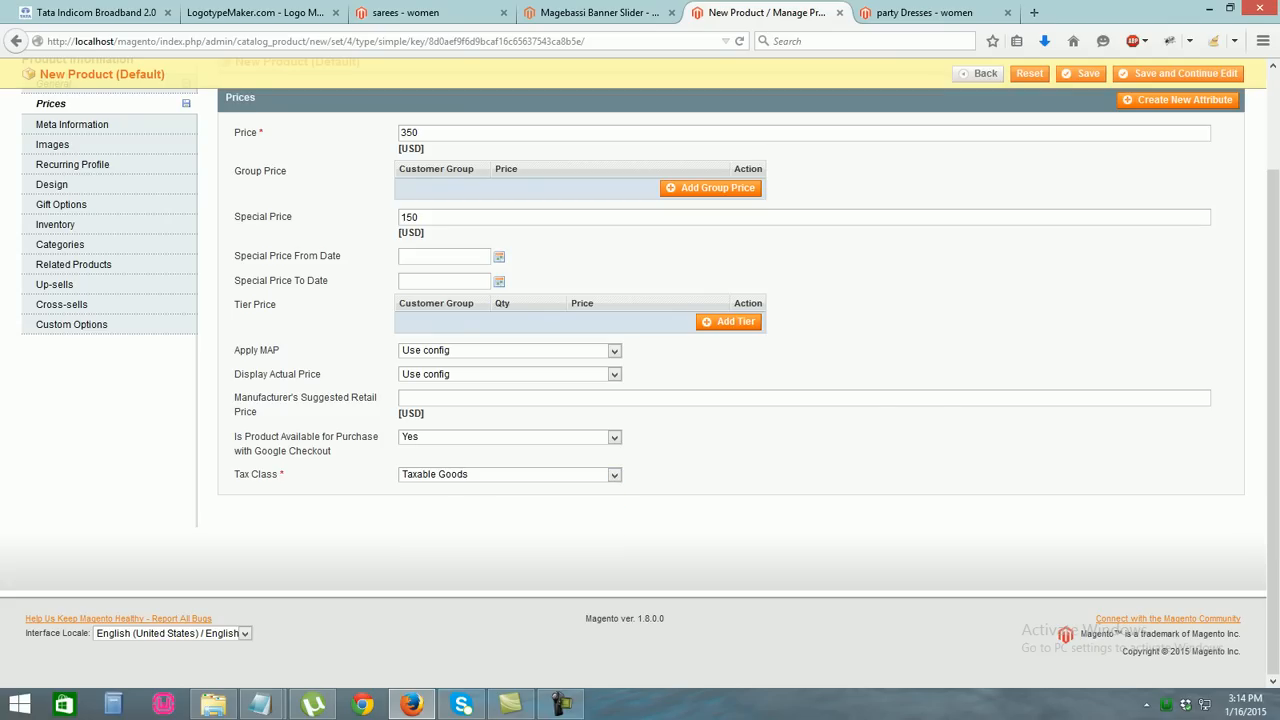
click(510, 475)
click(450, 501)
scroll(450, 501, up, 3)
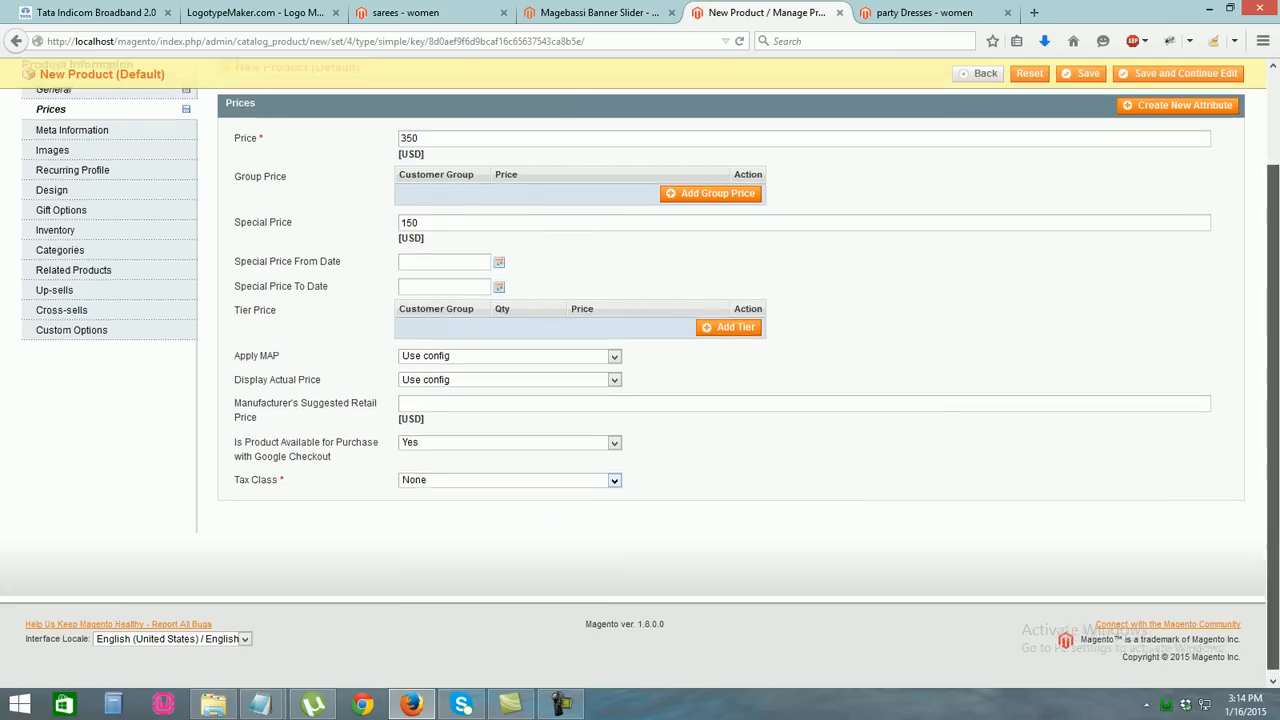
click(53, 257)
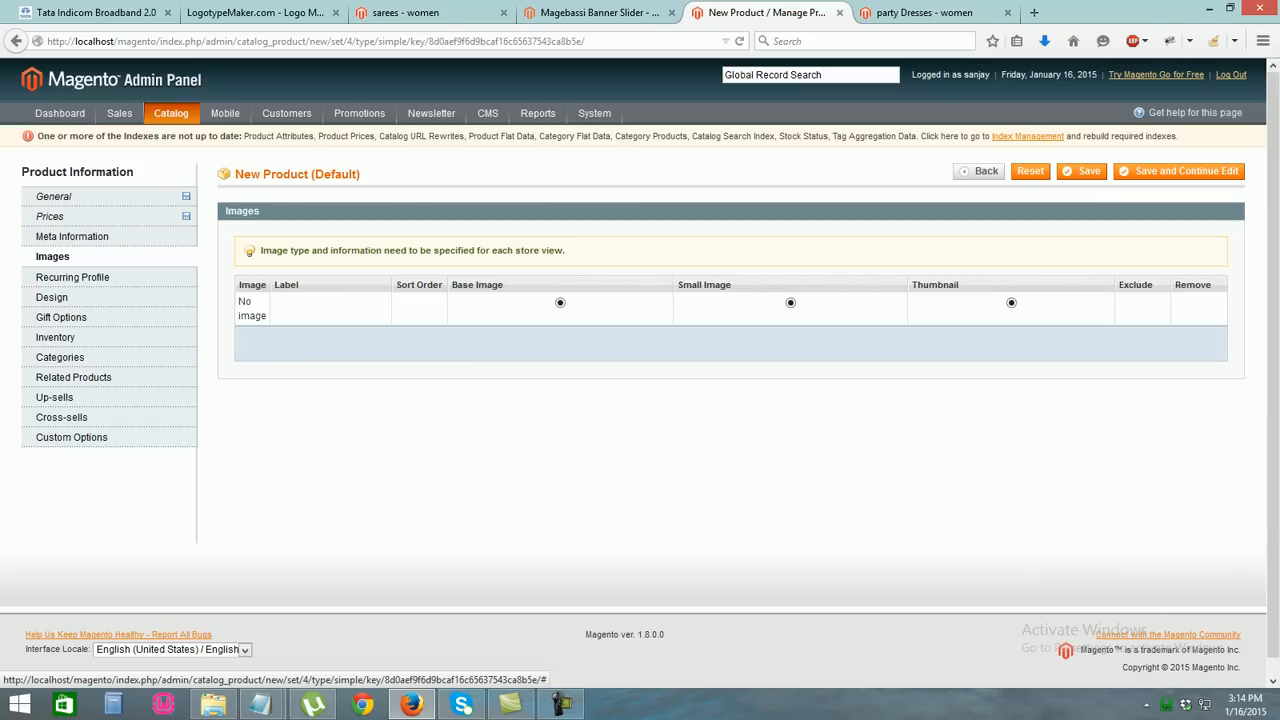
Upload the Puma-Black-Cotton-Blend photo from megaimage > sports and make it the thumbnail
click(1080, 340)
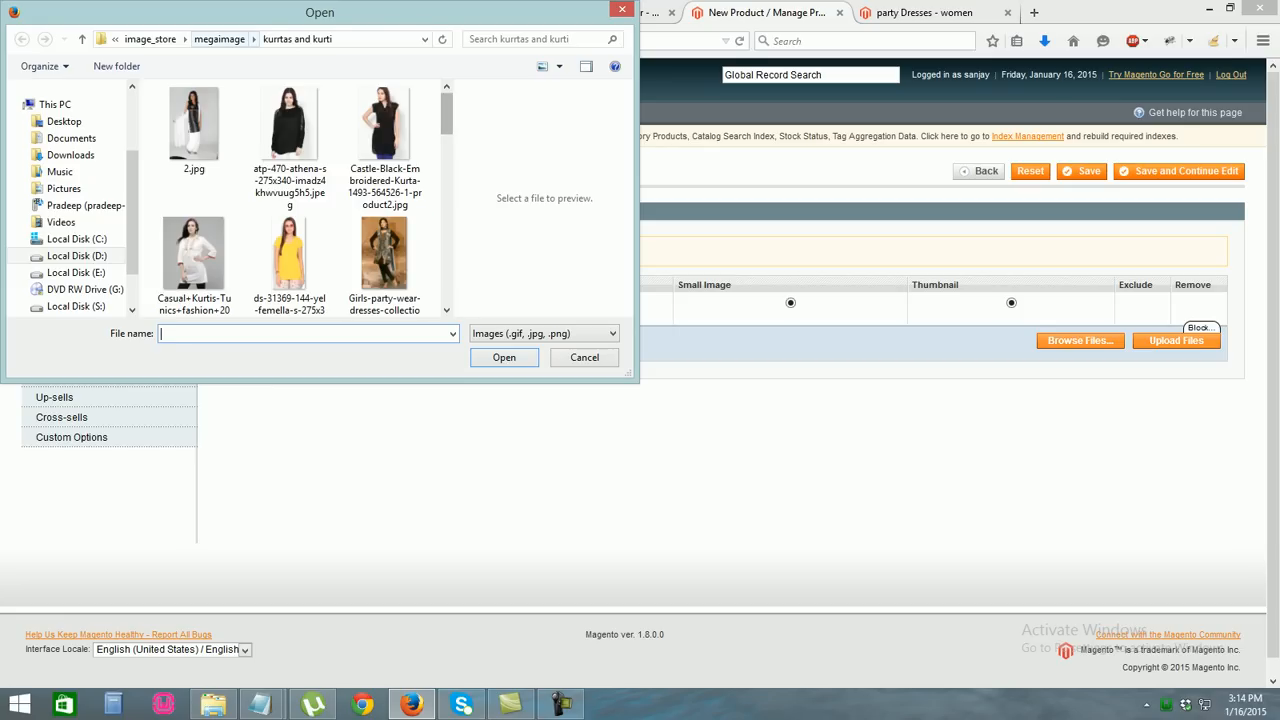
click(219, 39)
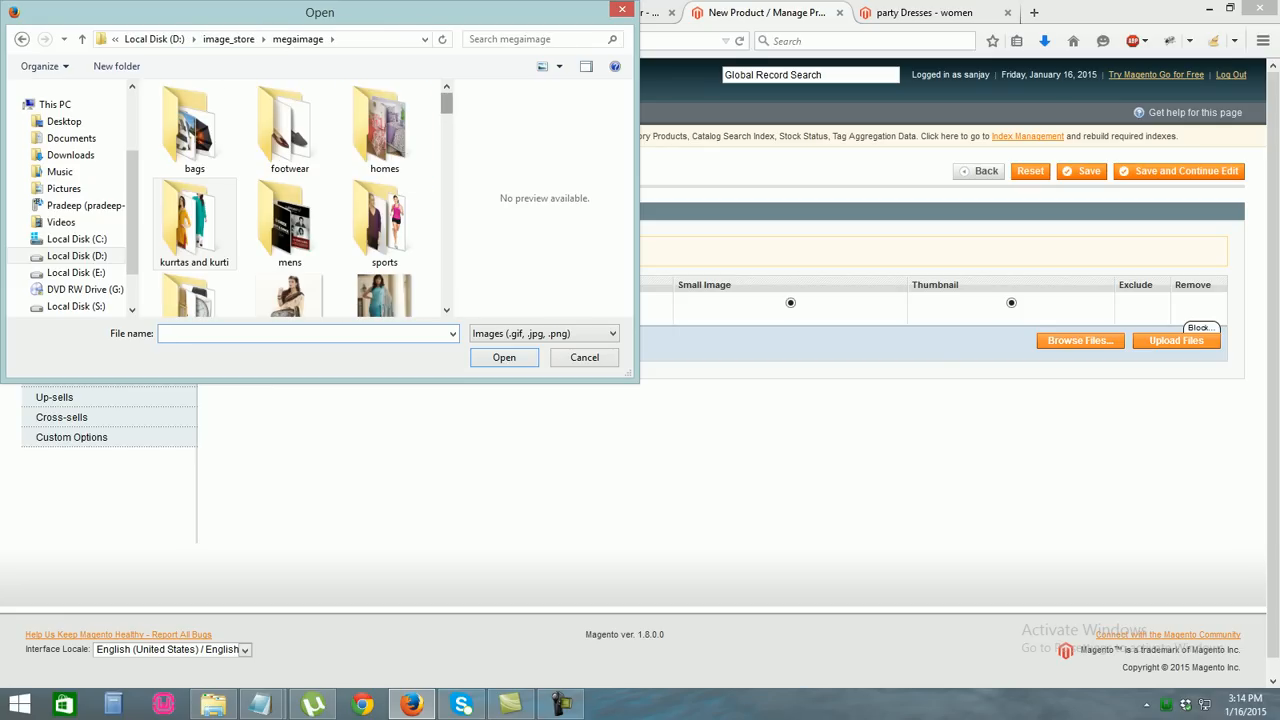
double_click(384, 225)
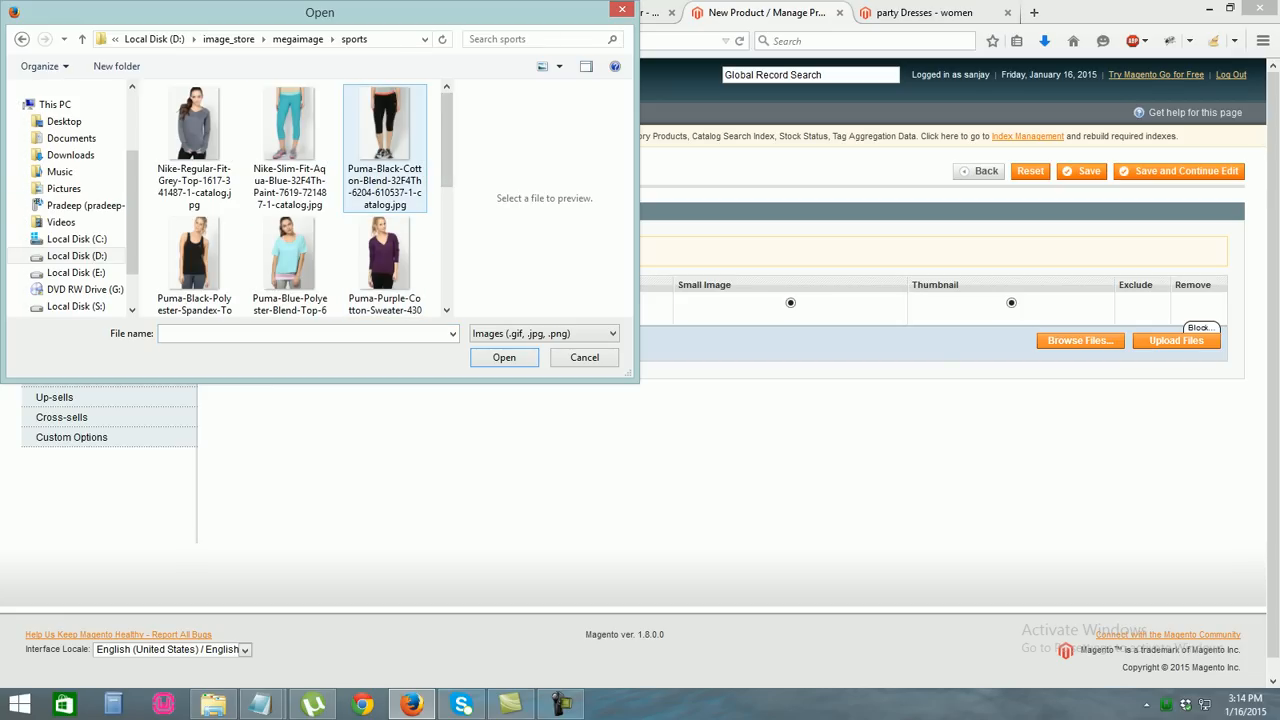
scroll(290, 260, down, 3)
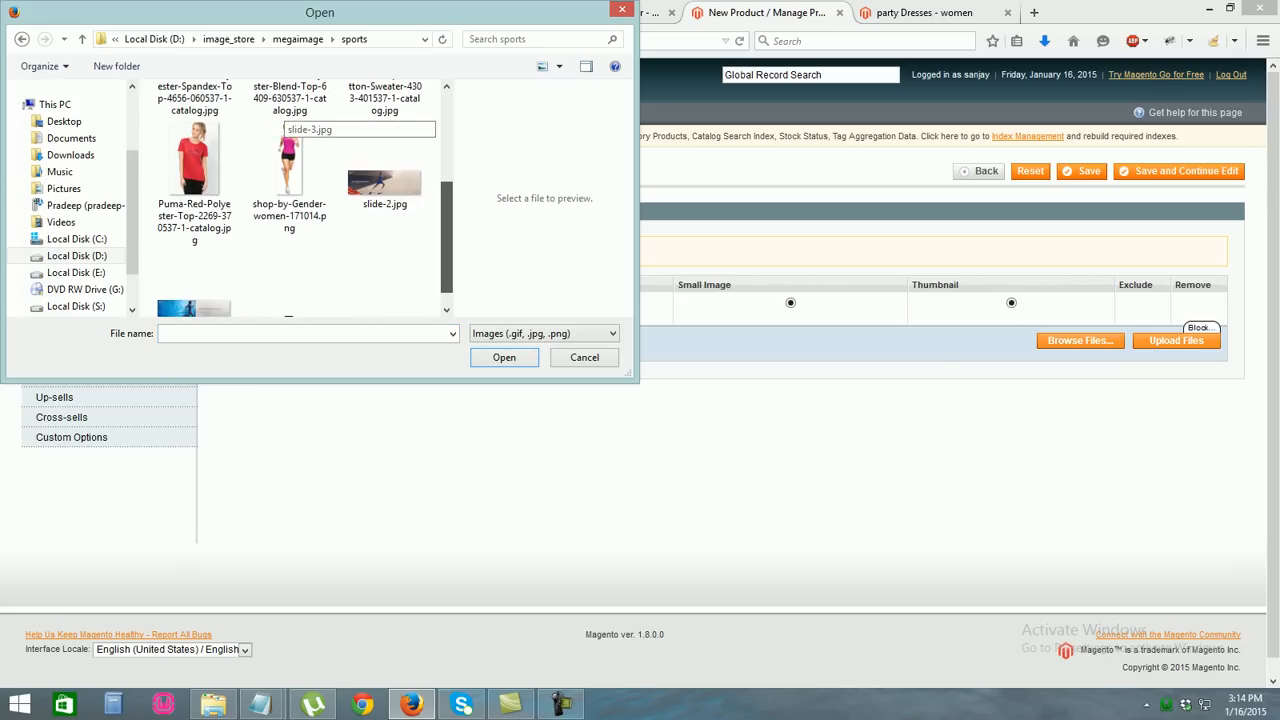
scroll(288, 120, up, 1)
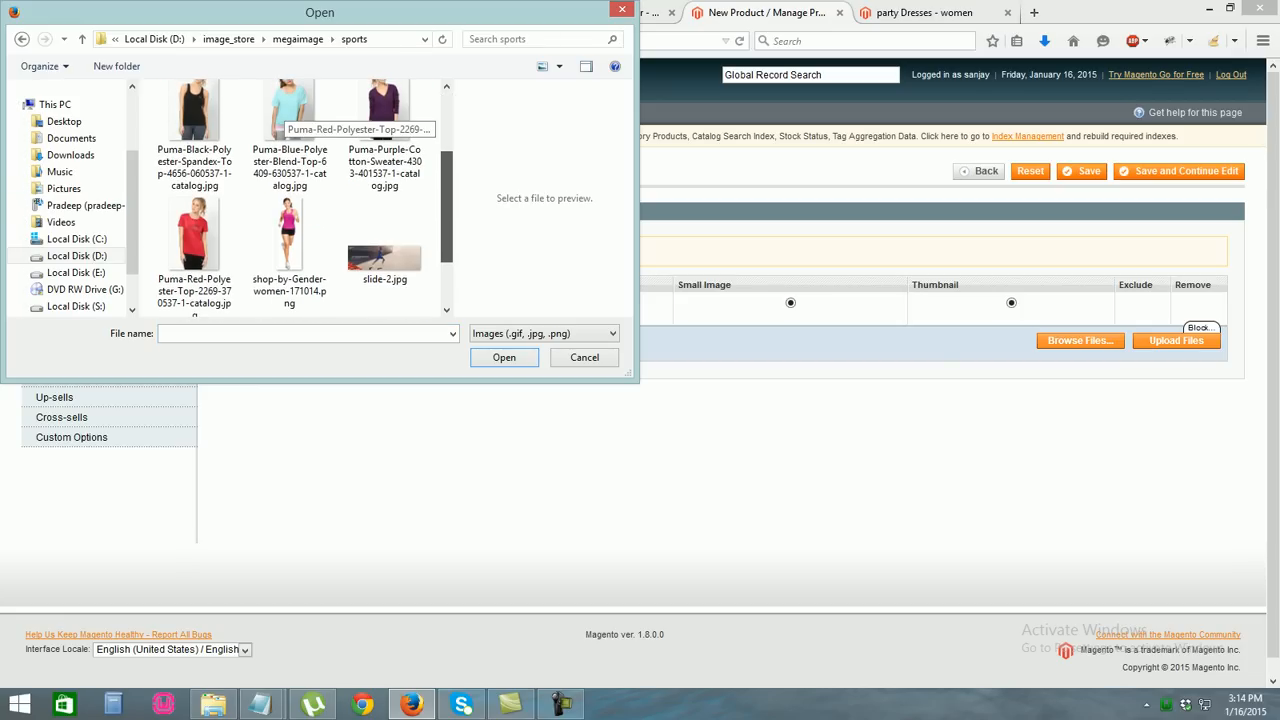
scroll(288, 118, up, 1)
click(385, 140)
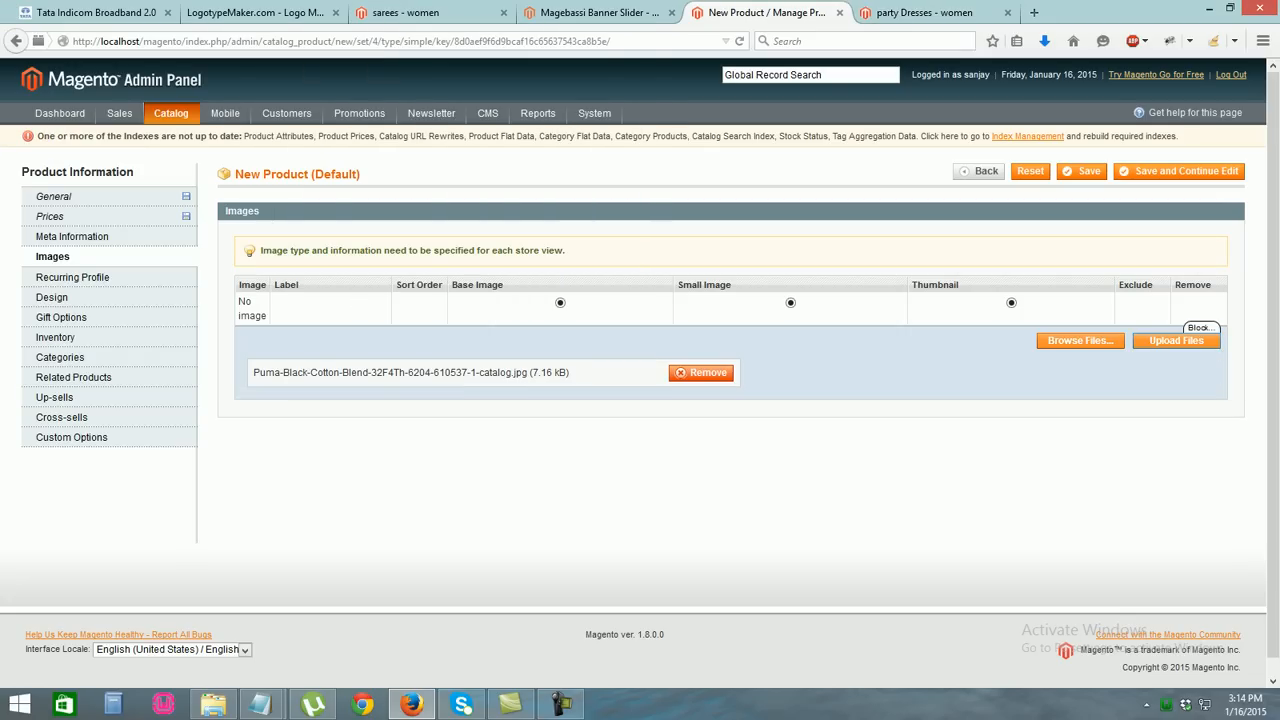
click(1176, 340)
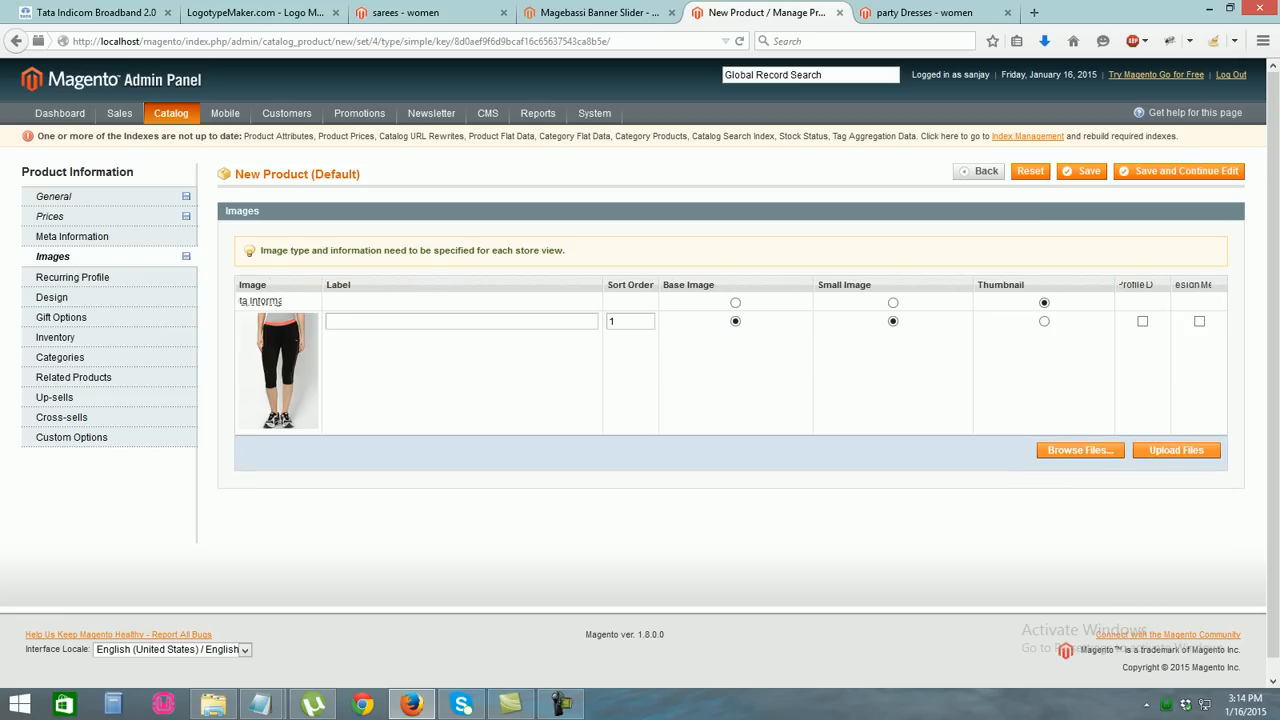
click(1044, 321)
click(55, 337)
click(404, 281)
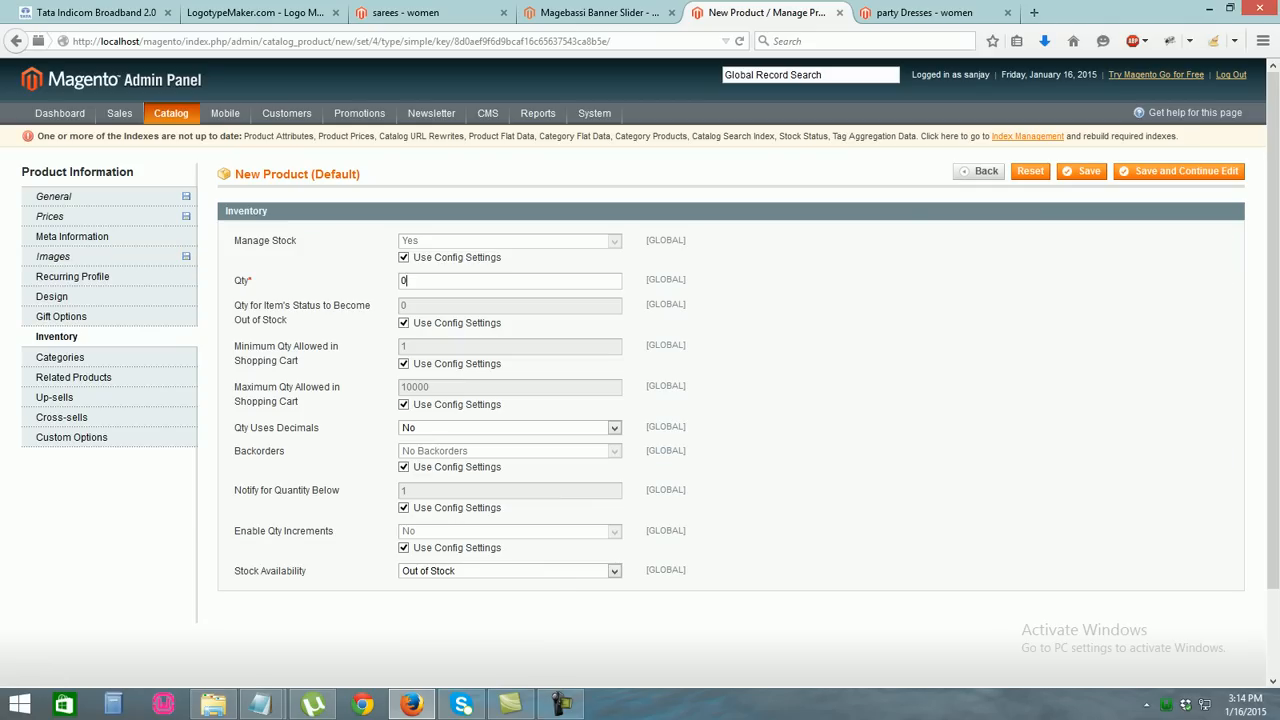
Set the stock quantity to 15 and mark the product In Stock
key(BackSpace)
text(15)
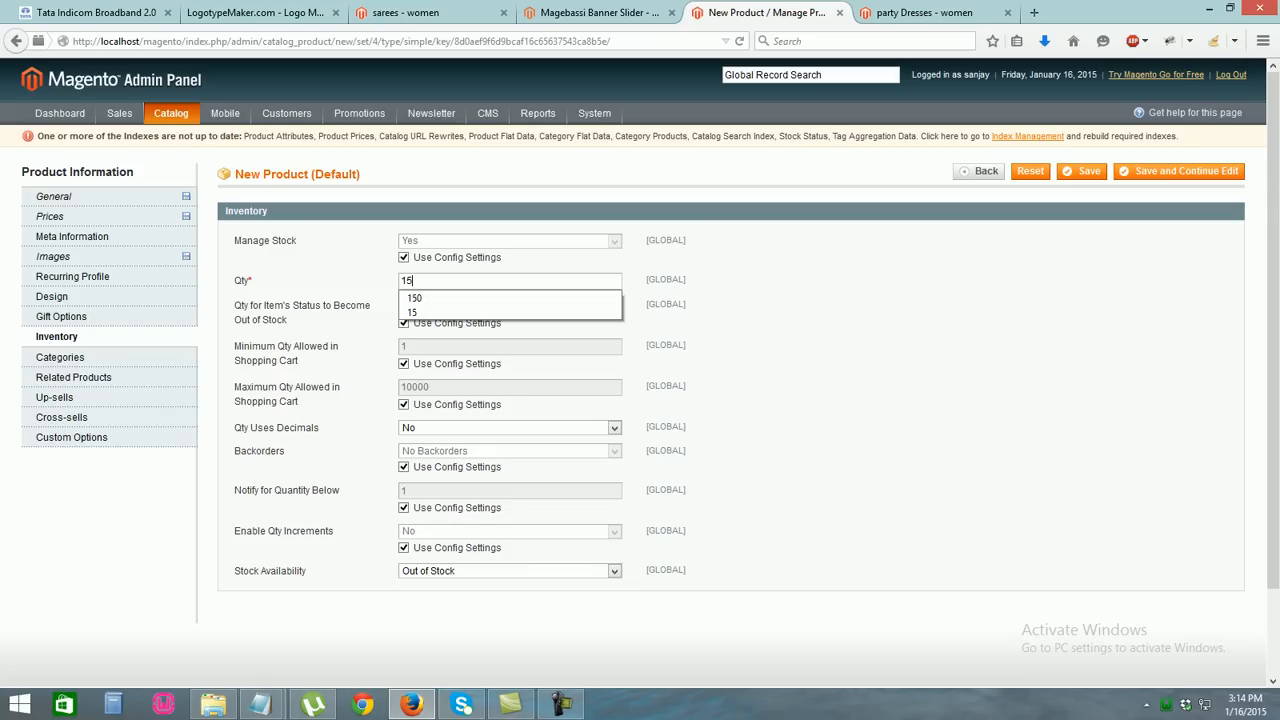
click(510, 571)
click(430, 584)
Assign the product to the women and sport and gymer categories and save it
click(60, 357)
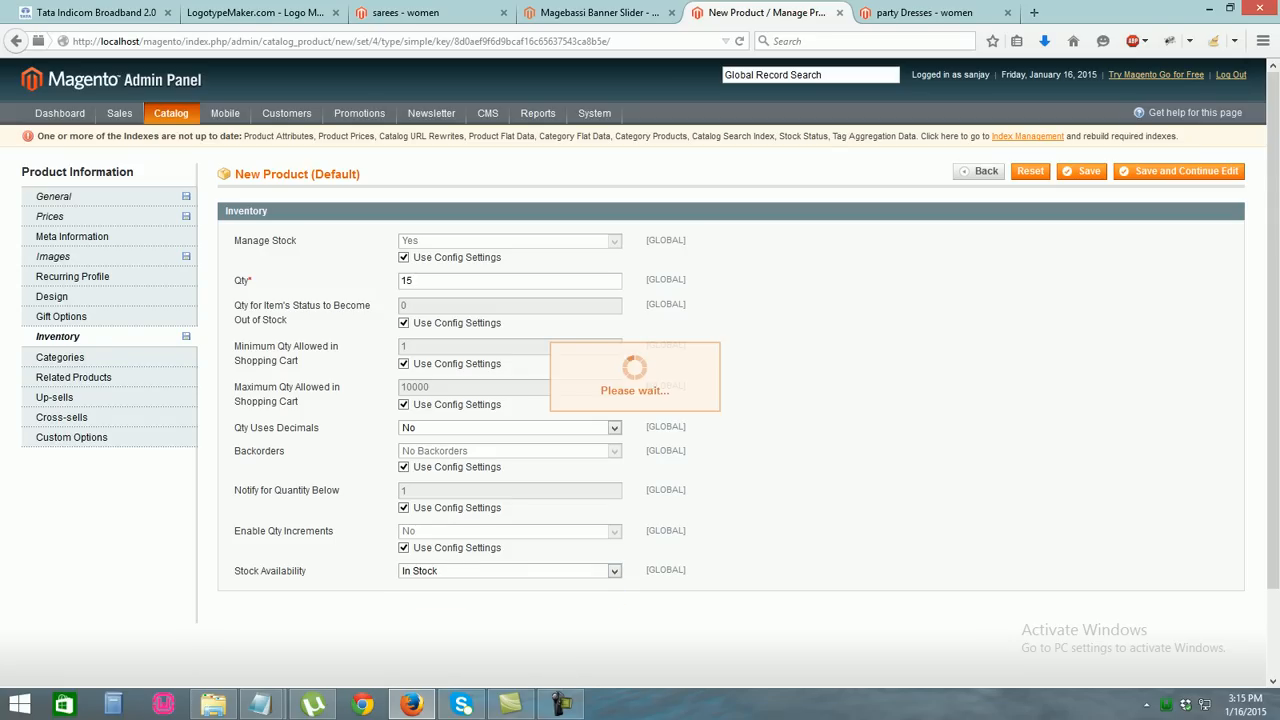
click(275, 252)
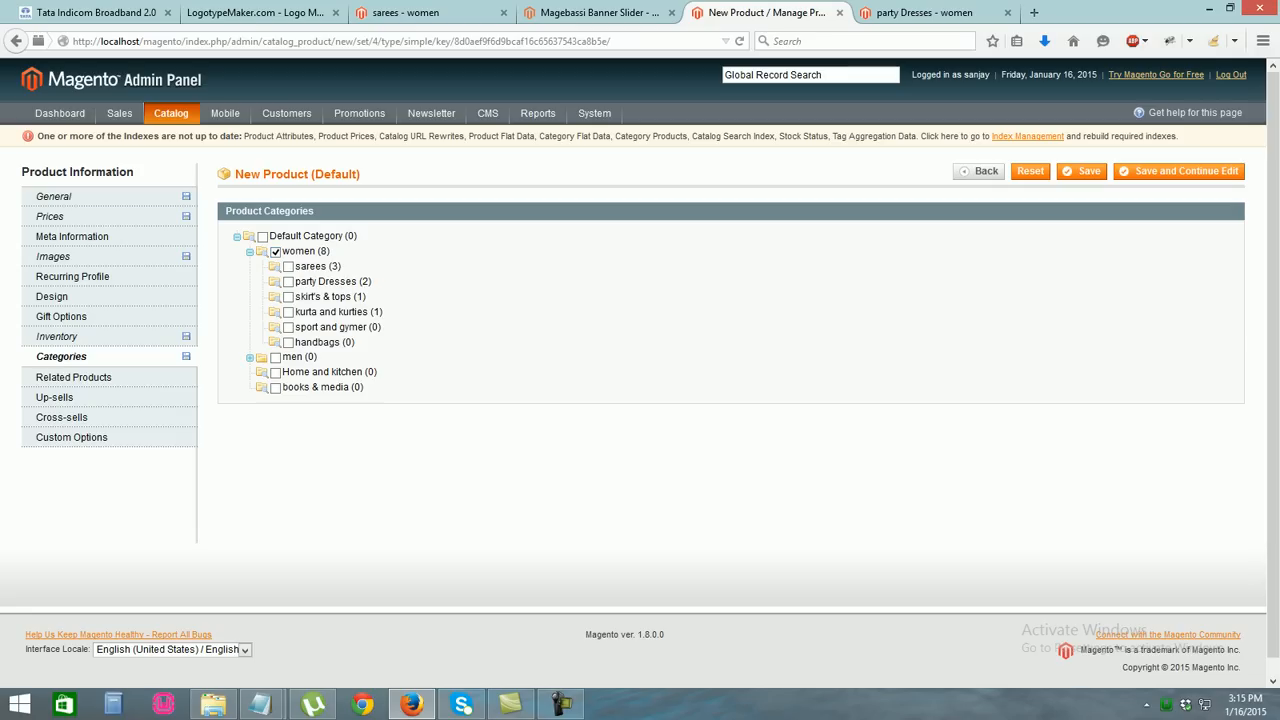
click(288, 327)
click(1085, 171)
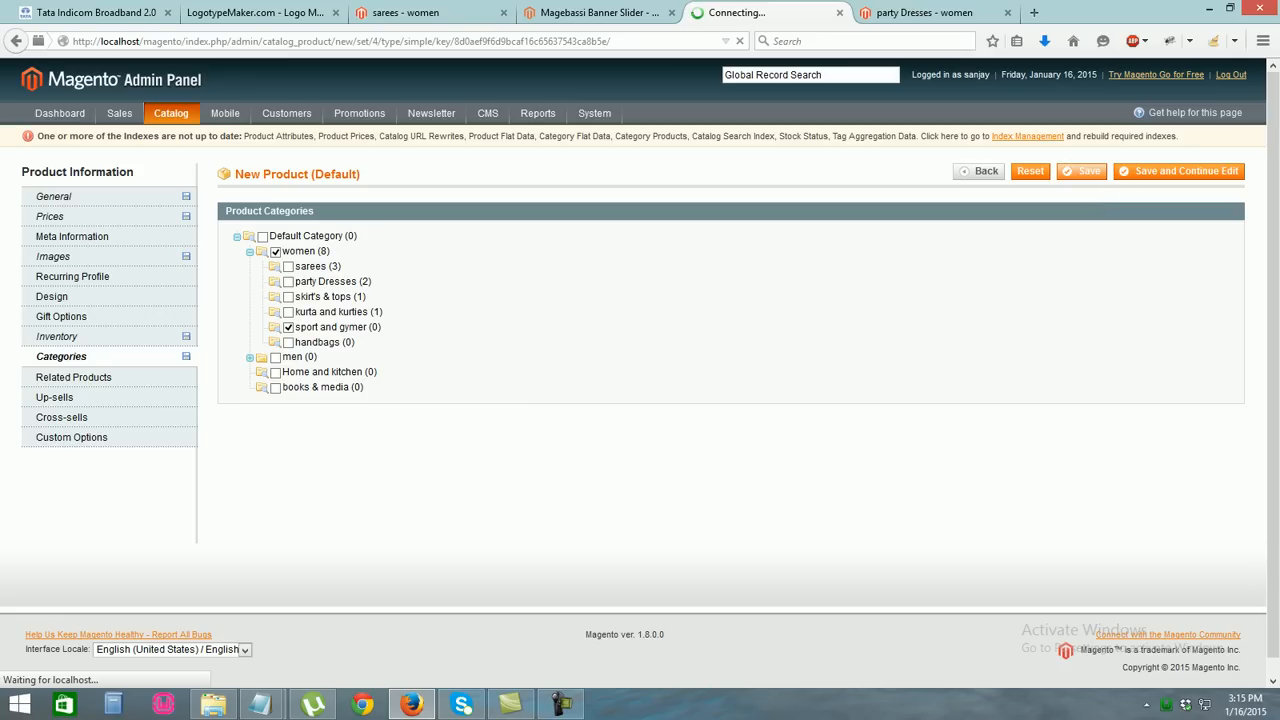
click(925, 13)
Reload the party Dresses storefront page, then start a new product from Manage Products
click(520, 41)
key(ctrl+a)
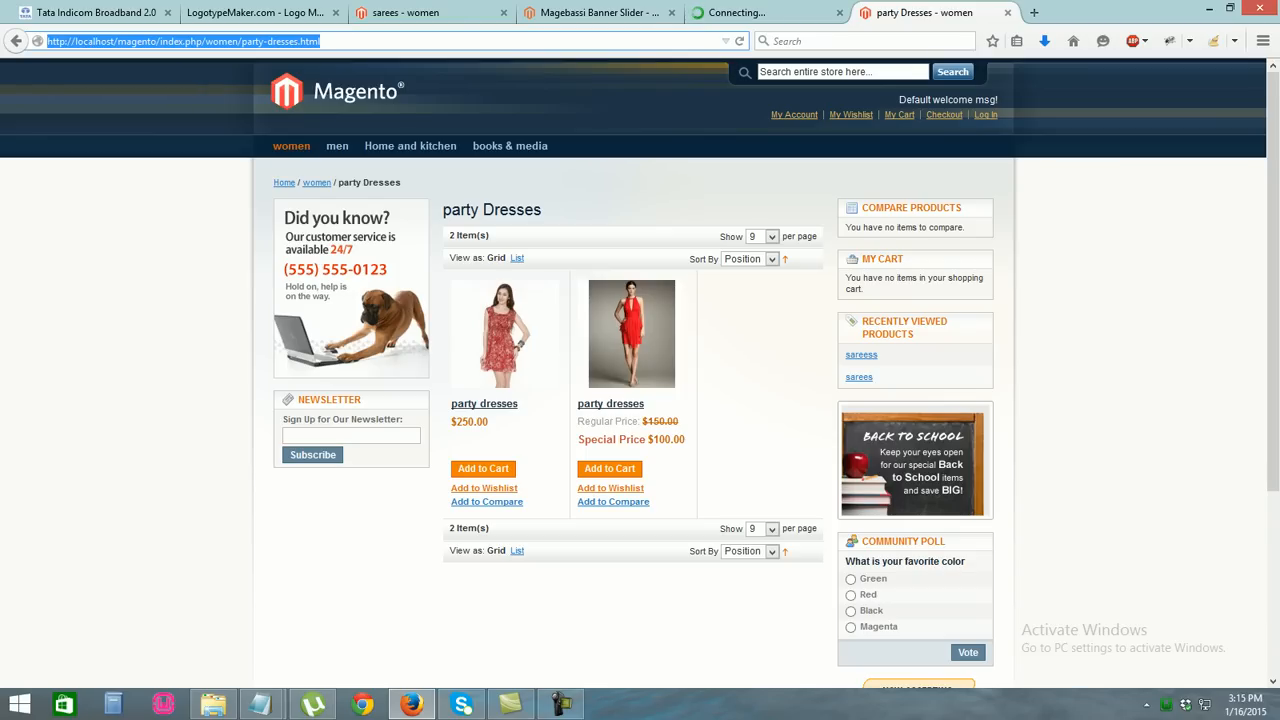
key(Return)
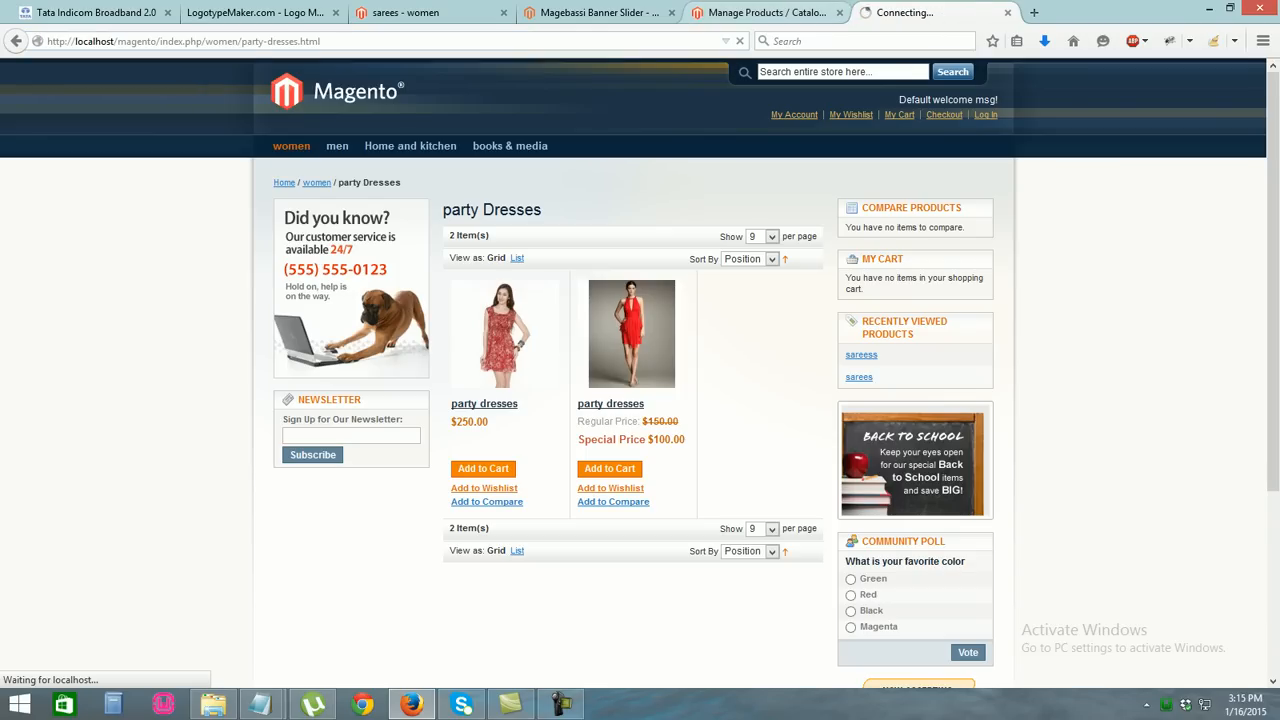
click(765, 12)
click(1202, 211)
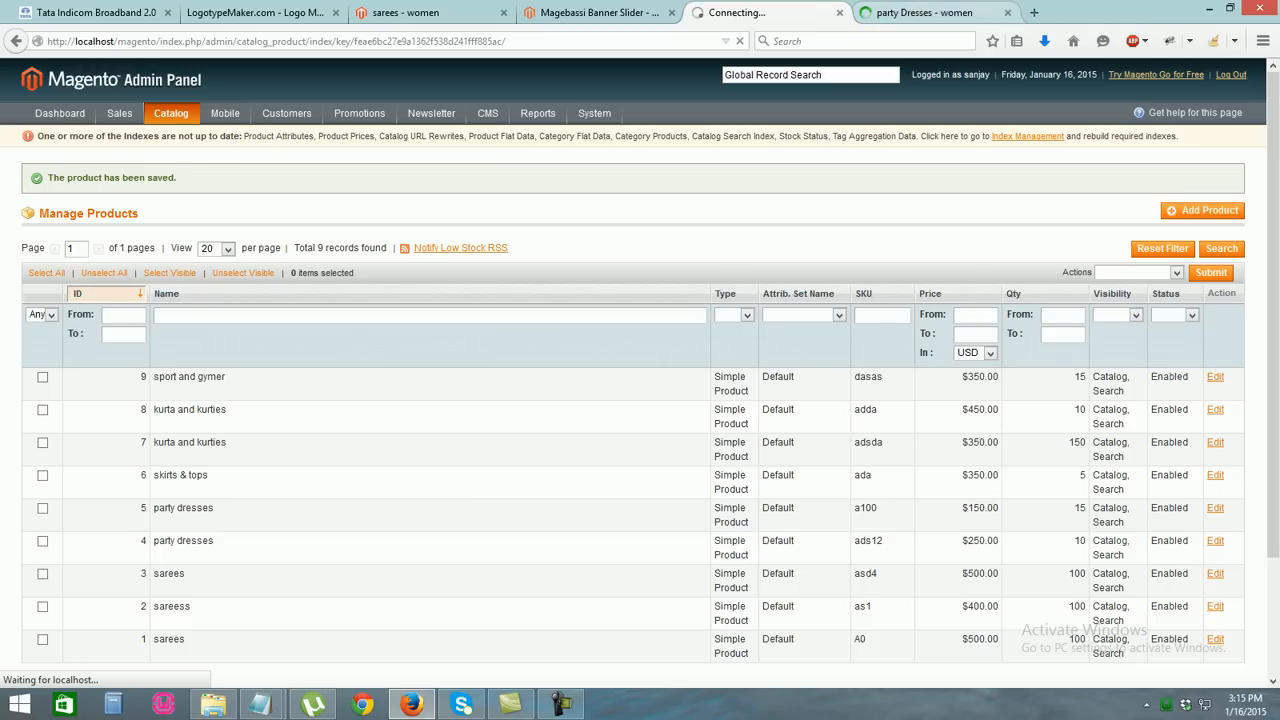
Check the sport and gymer category on the storefront before returning to the New Product page
key(ctrl+Tab)
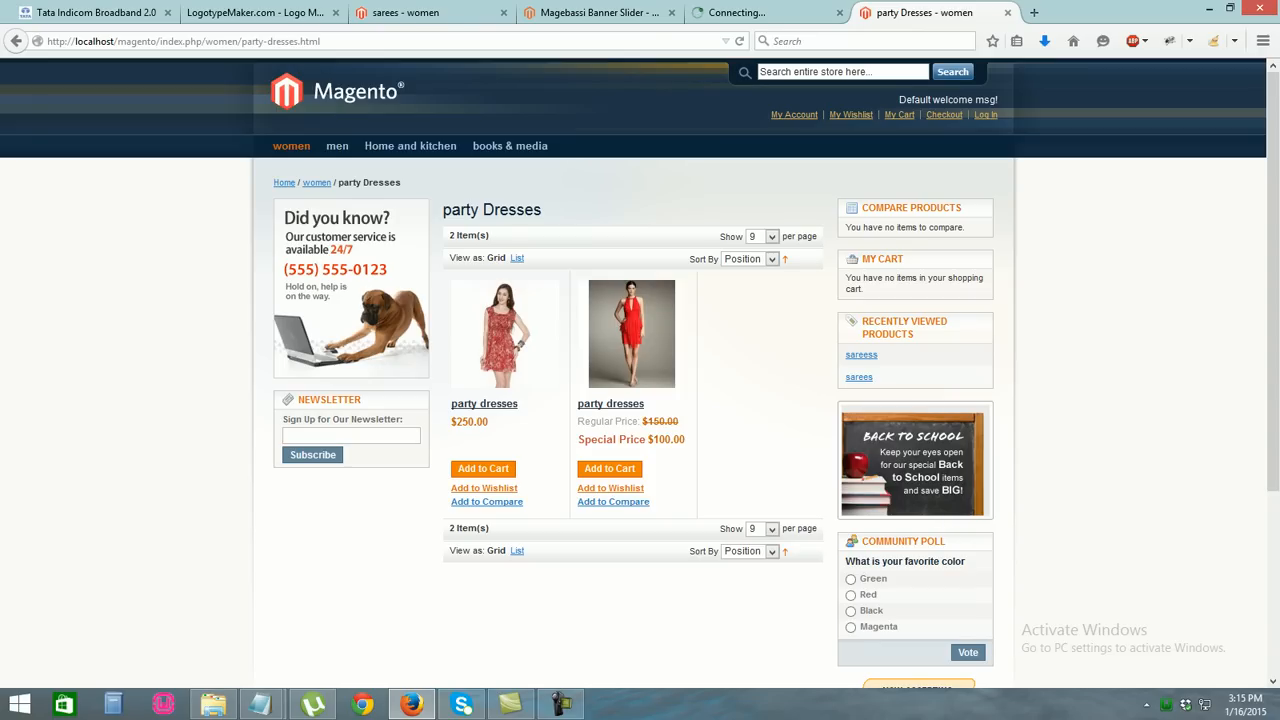
mouse_move(291, 146)
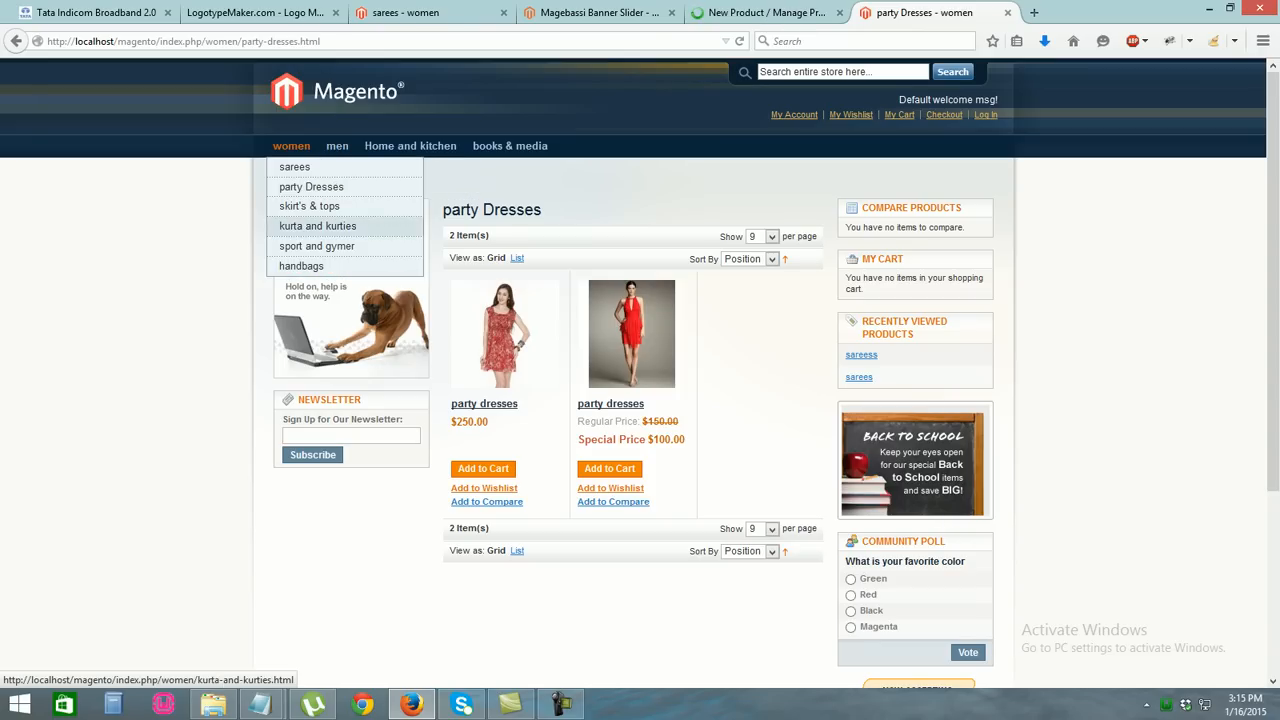
click(317, 246)
click(766, 12)
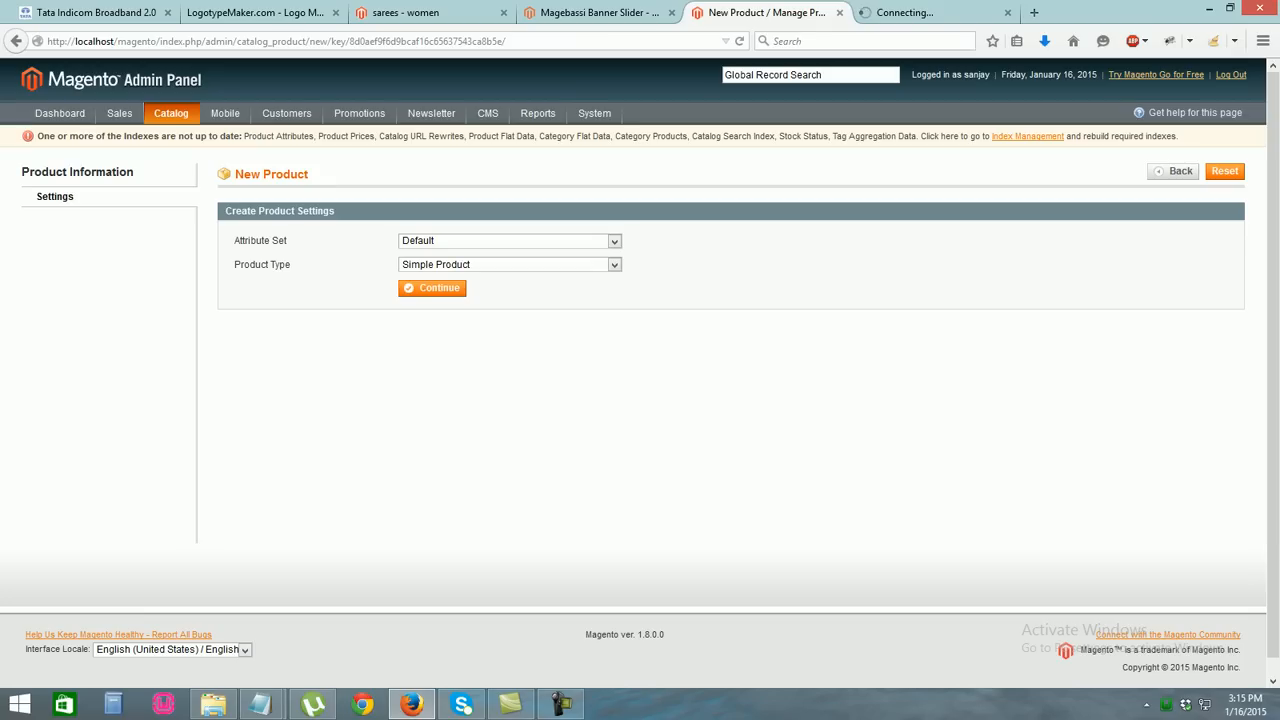
Continue with a Default simple product and name it 'handbgs'
click(432, 288)
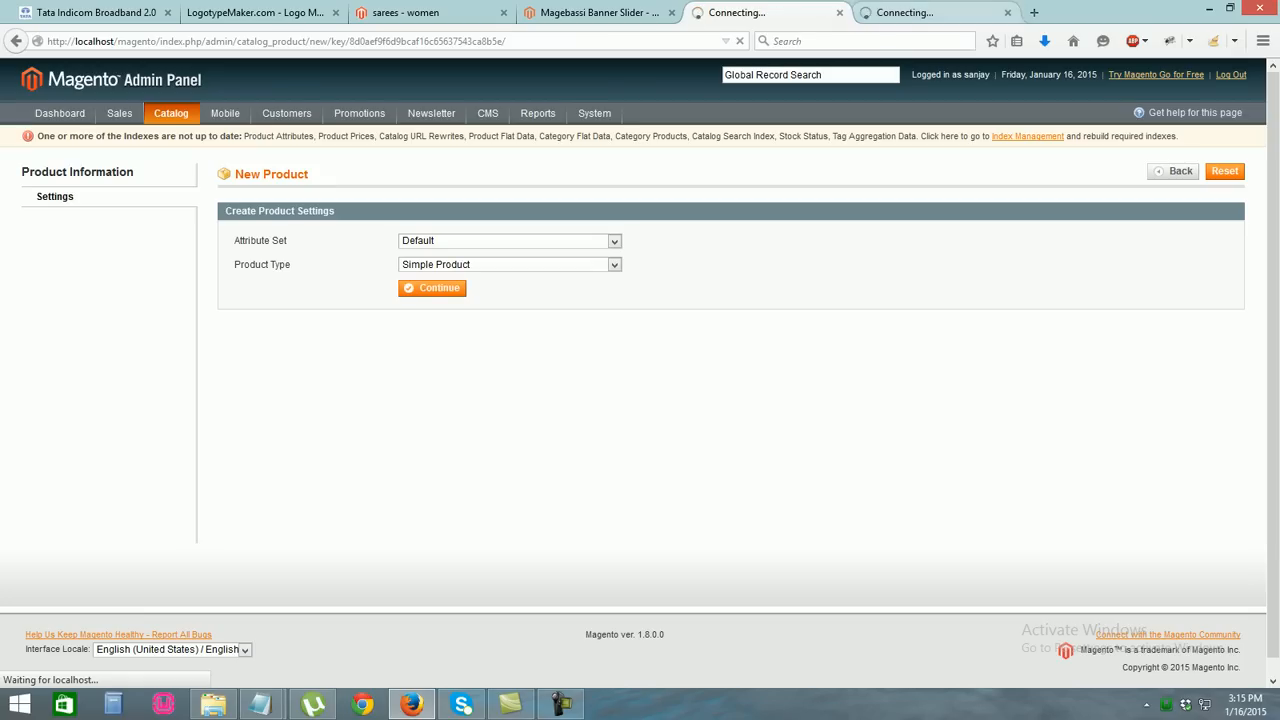
click(930, 13)
click(768, 13)
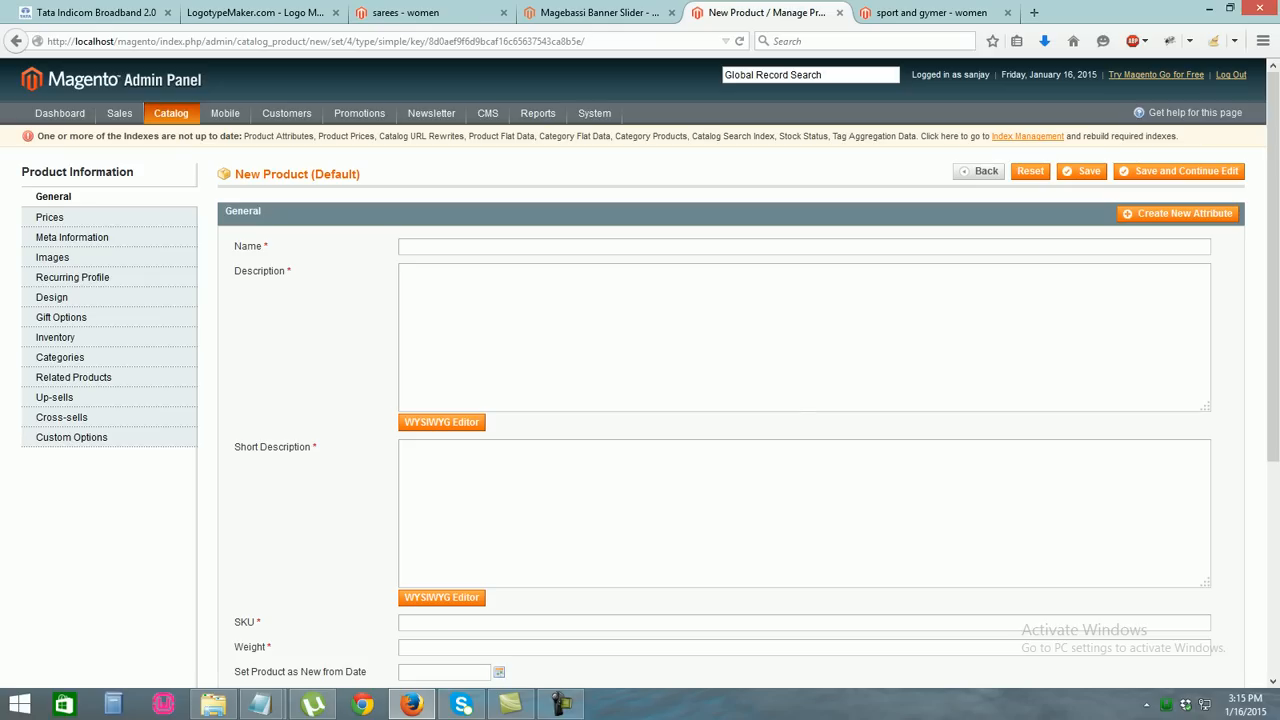
click(402, 247)
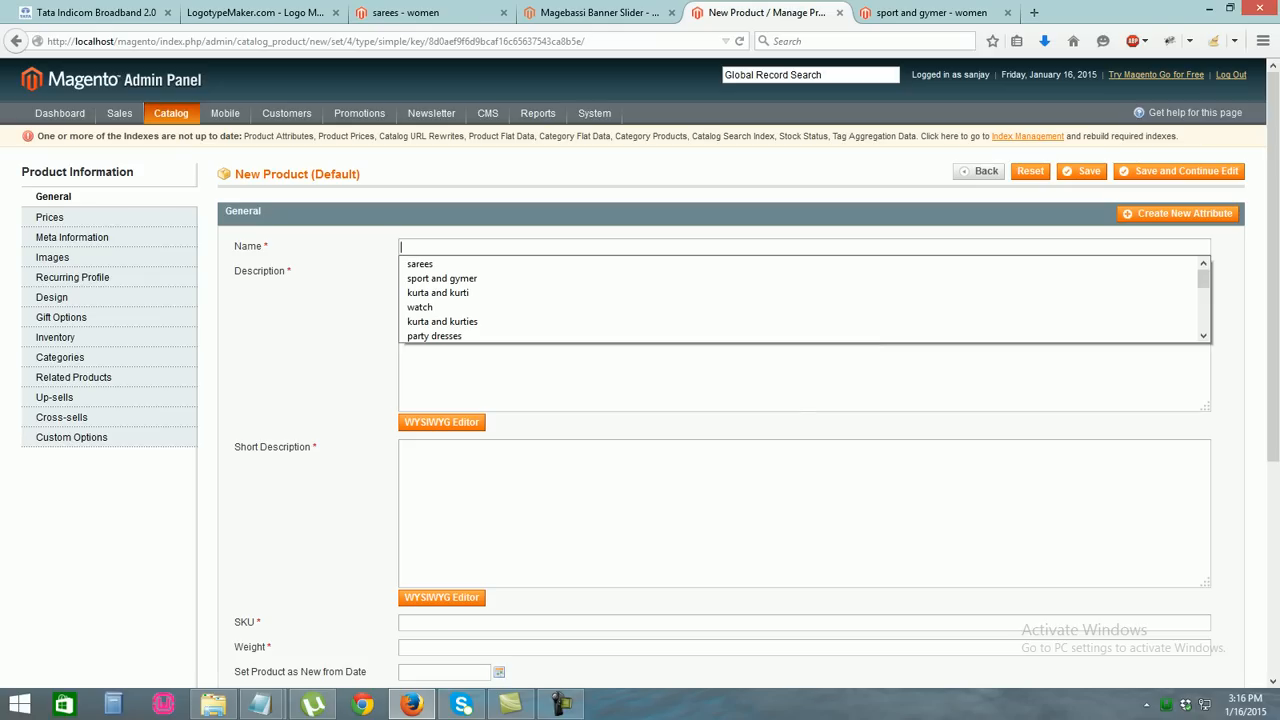
text(hand)
text(bag)
key(BackSpace)
key(BackSpace)
text(g)
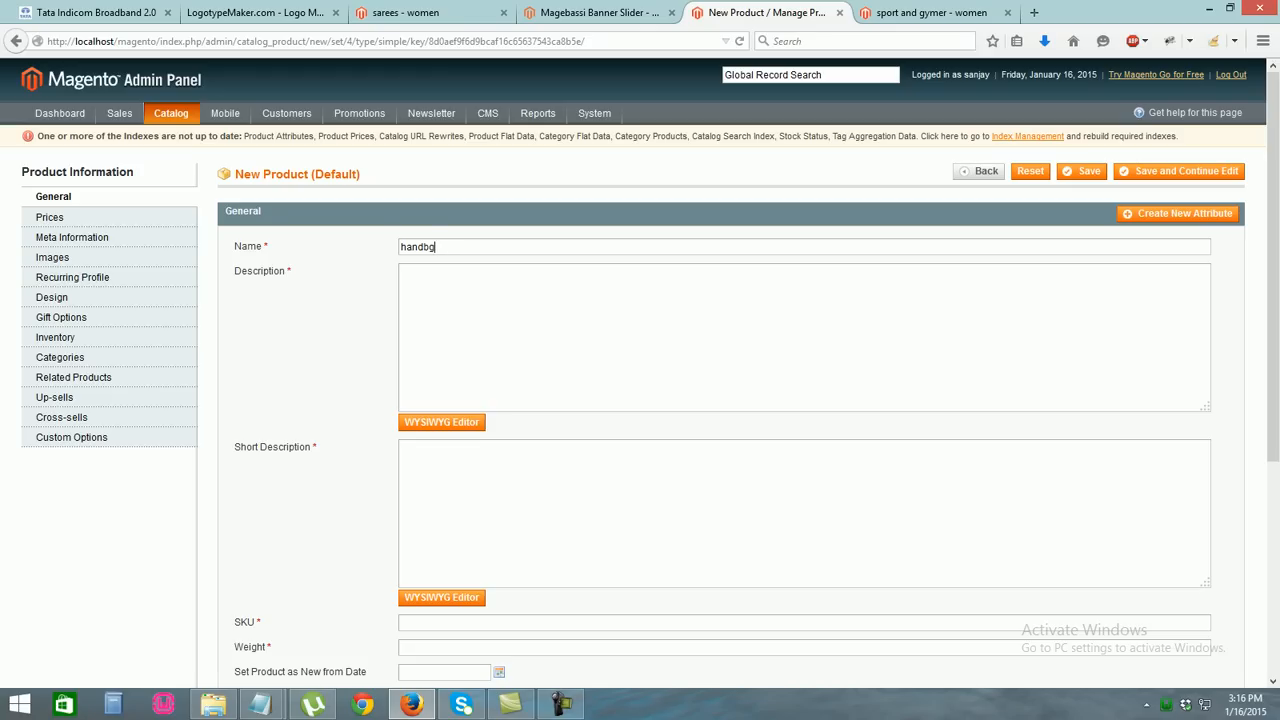
text(s)
key(Tab)
Write a 'latest model of bag' description and copy it into the short description
text(thisi is a ldkf;)
key(BackSpace)
key(BackSpace)
key(BackSpace)
key(BackSpace)
key(BackSpace)
key(BackSpace)
key(BackSpace)
text(latest mode)
text(l g)
key(BackSpace)
key(BackSpace)
text(of)
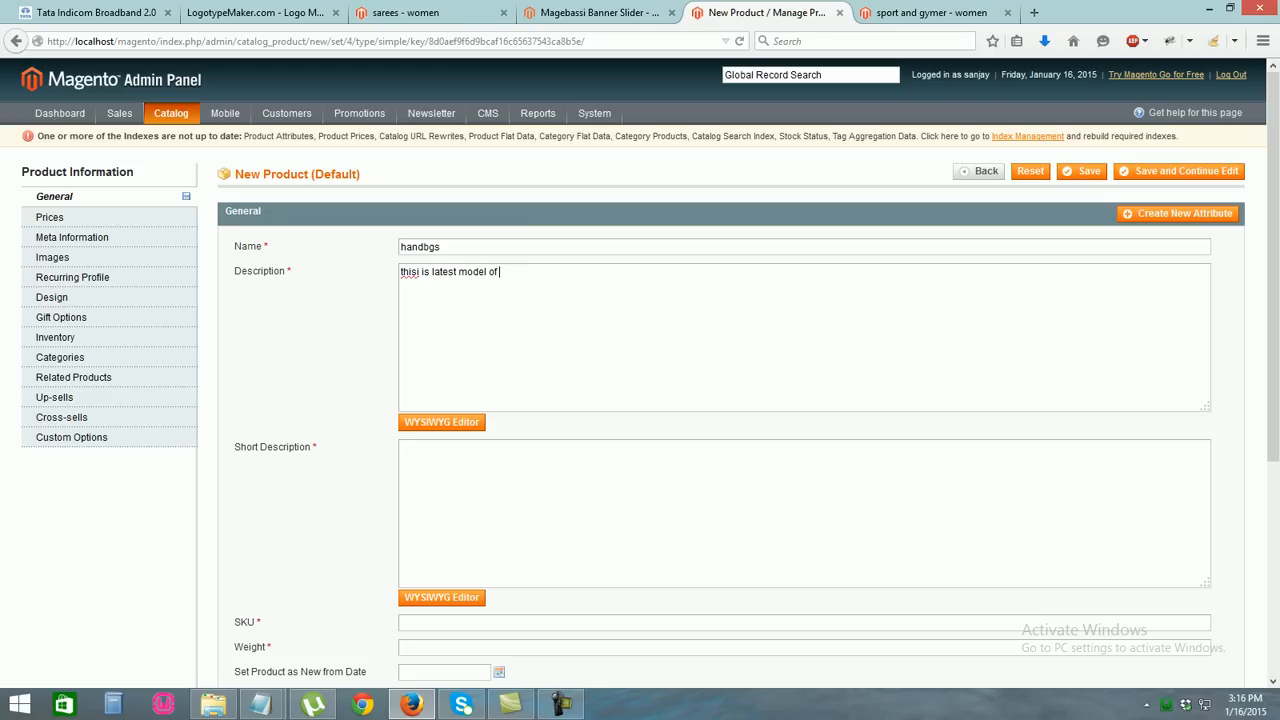
text( bag)
key(ctrl+a)
key(ctrl+c)
click(420, 450)
key(ctrl+v)
Set SKU 150, weight 100 and status Enabled
drag(1273, 270, 1273, 416)
text(150)
key(Escape)
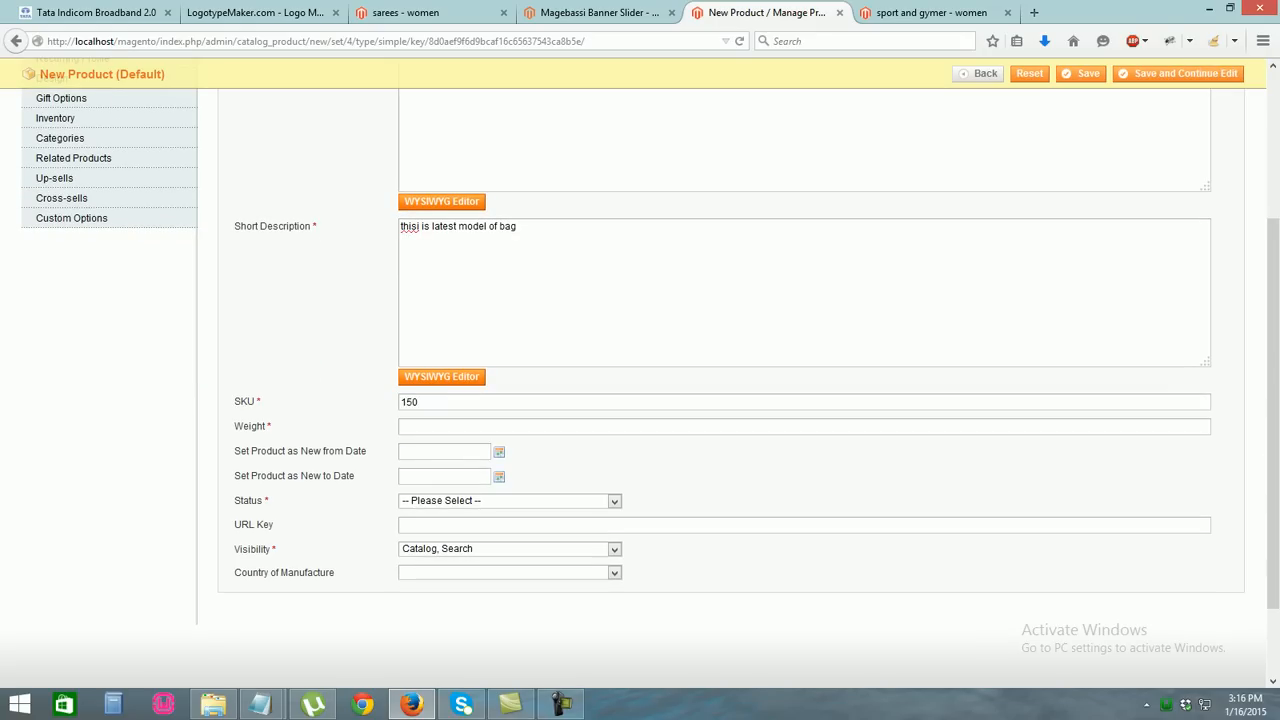
text(100)
key(Escape)
double_click(416, 427)
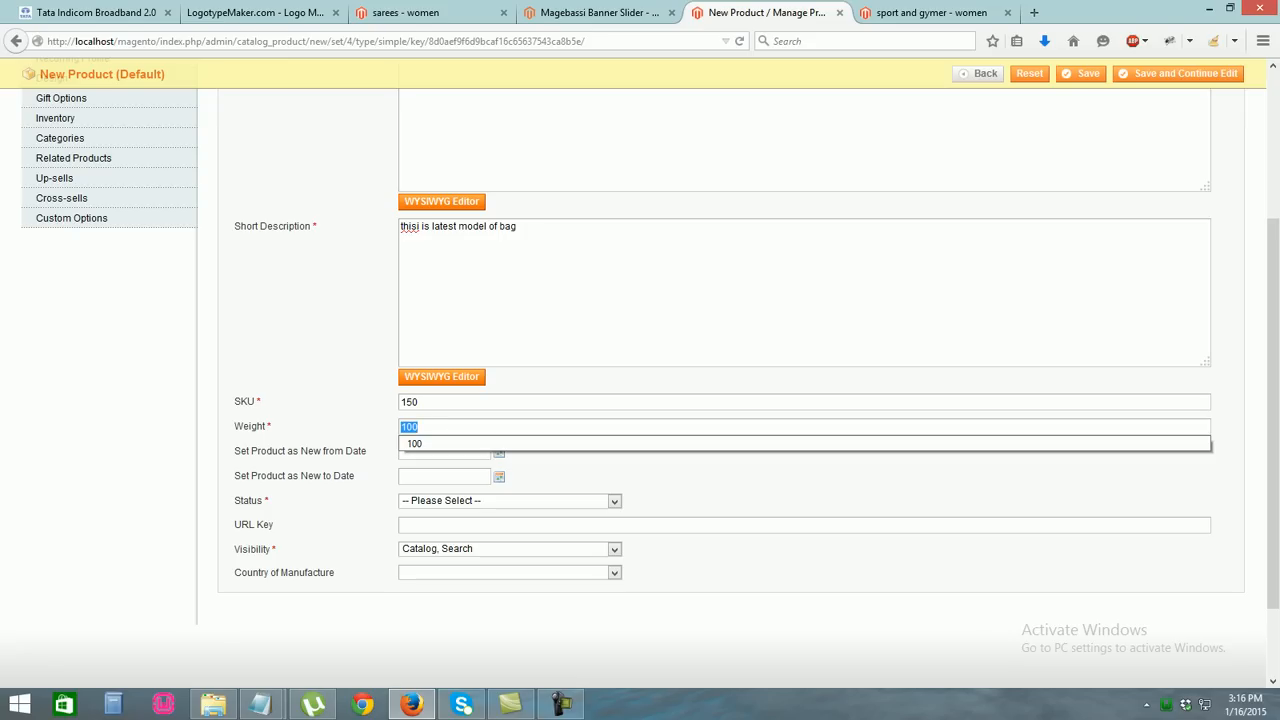
click(416, 444)
drag(1273, 420, 1273, 490)
click(510, 402)
click(414, 428)
scroll(414, 428, up, 5)
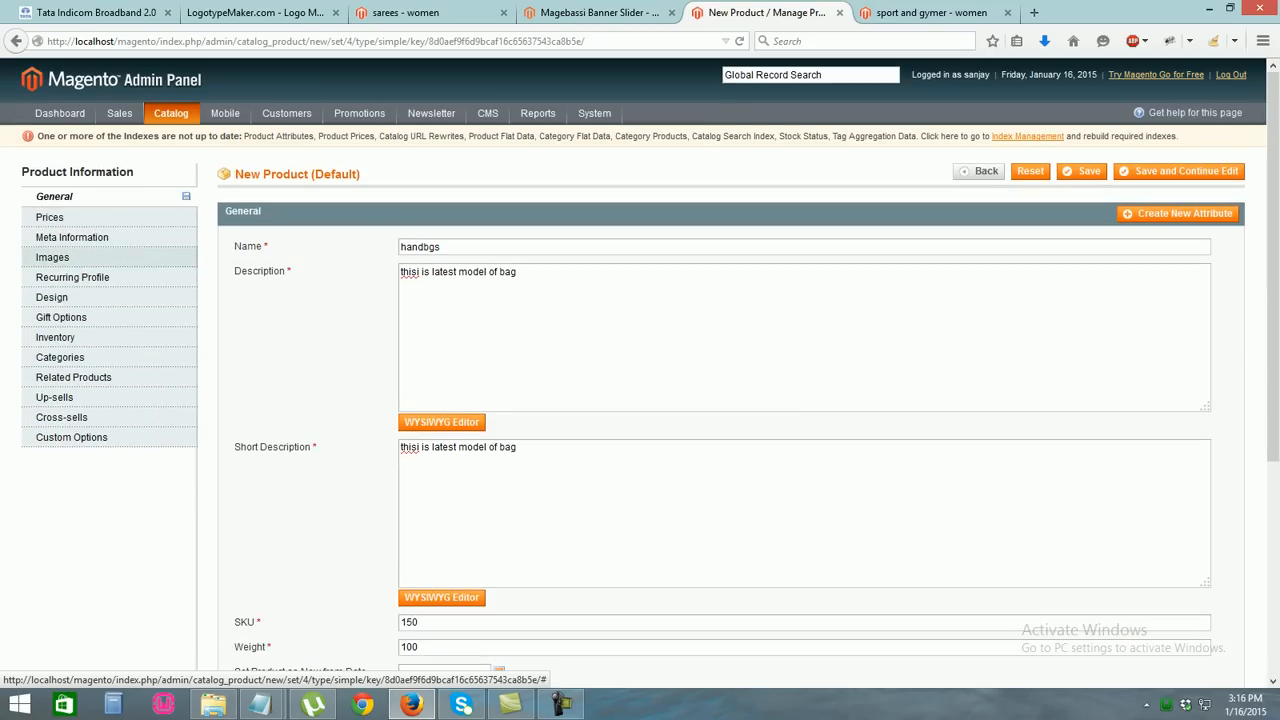
click(52, 257)
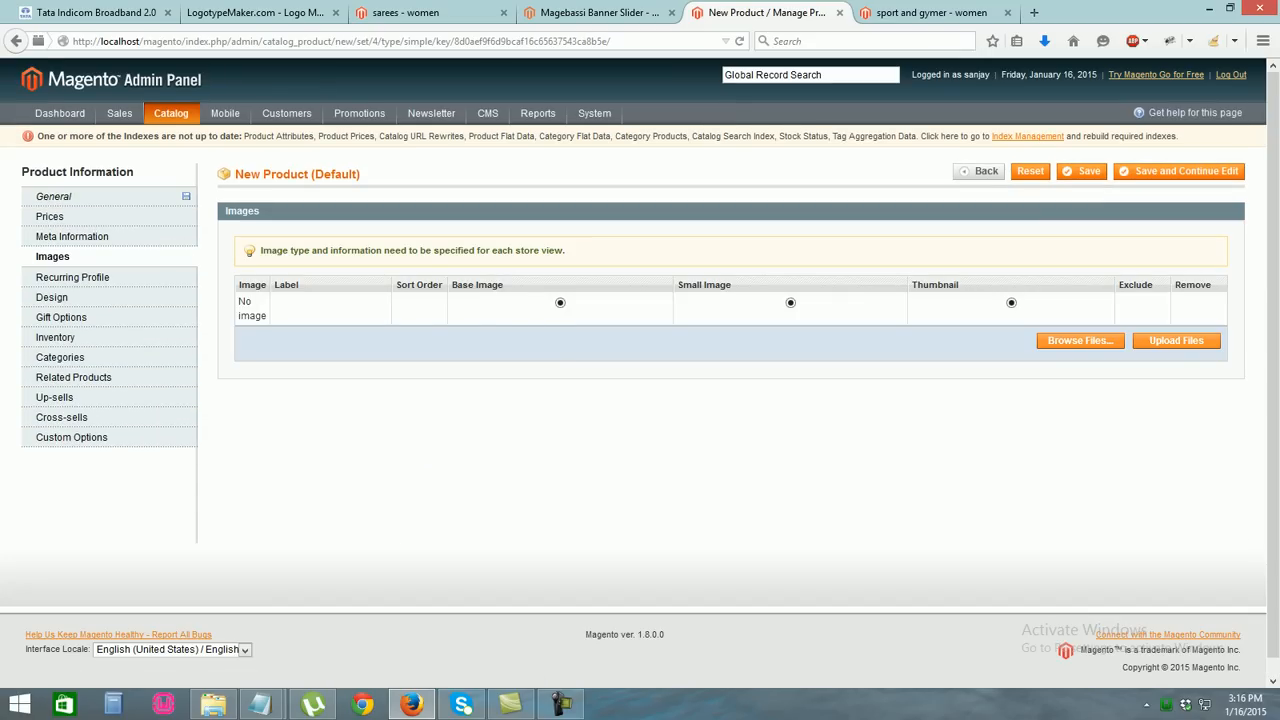
Upload A-fashionable-bag.jpg from the bags folder and make it the base, small and thumbnail image
click(1080, 341)
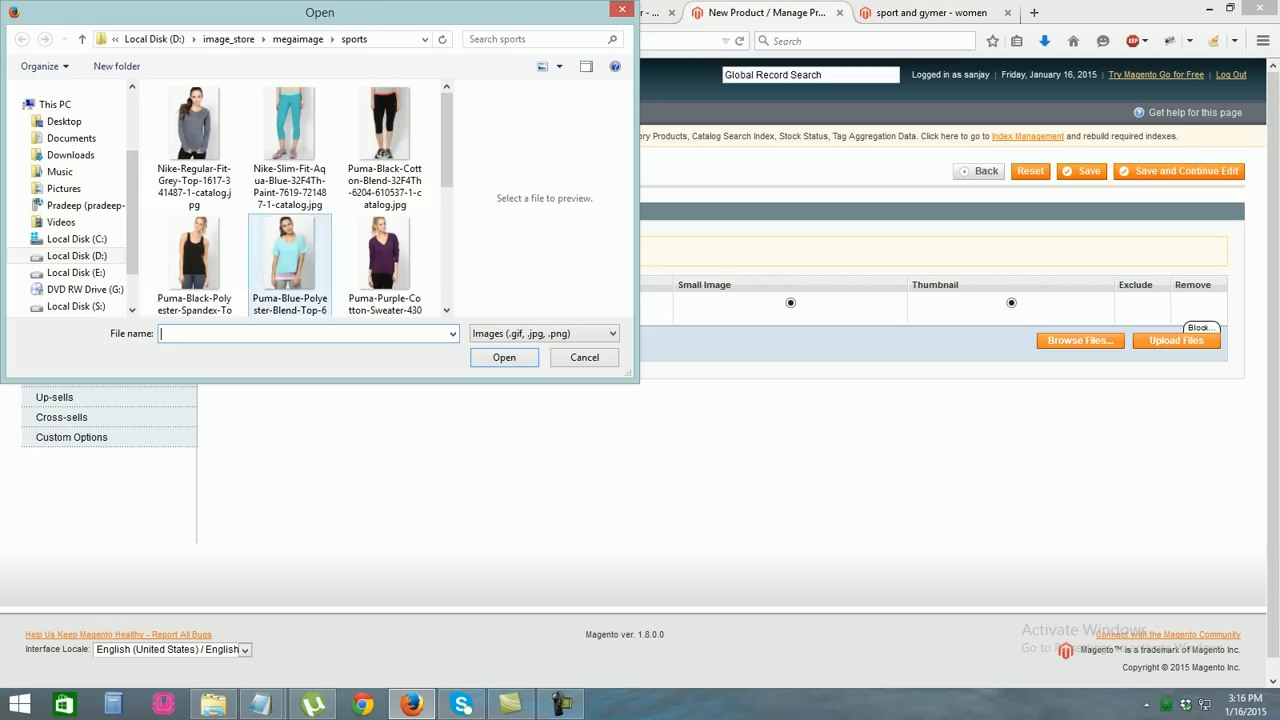
click(298, 39)
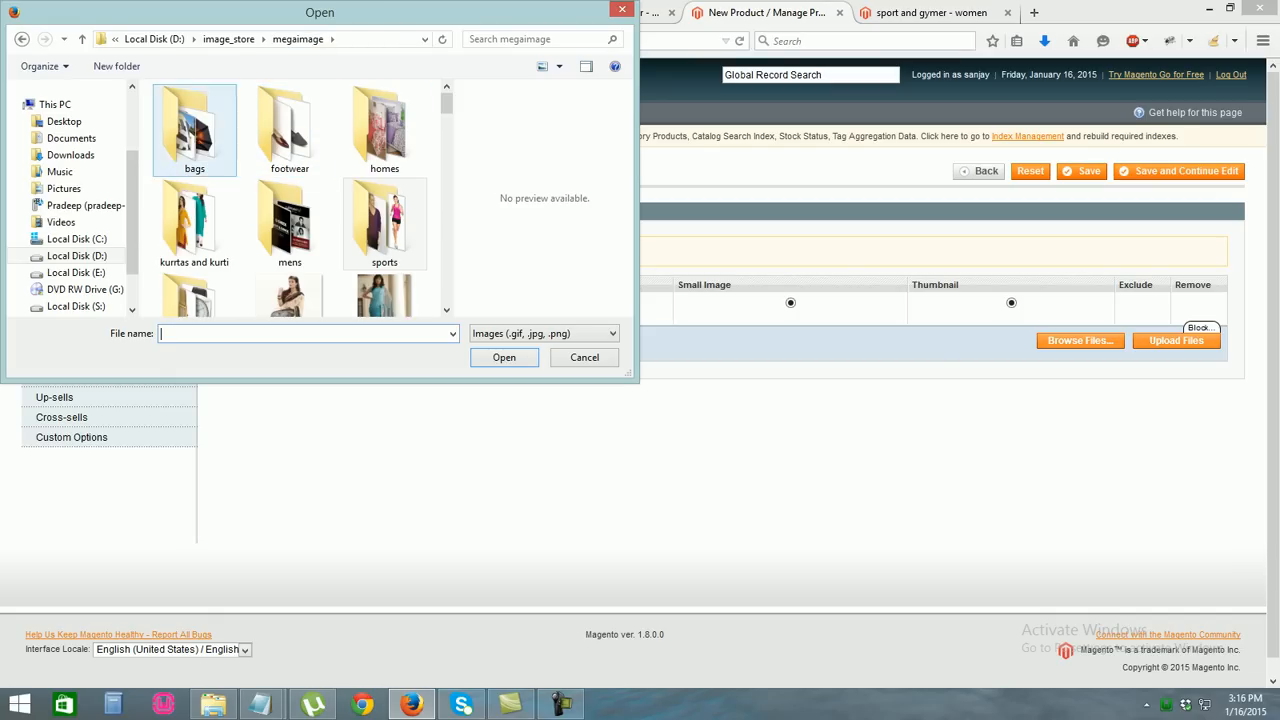
double_click(194, 130)
double_click(289, 194)
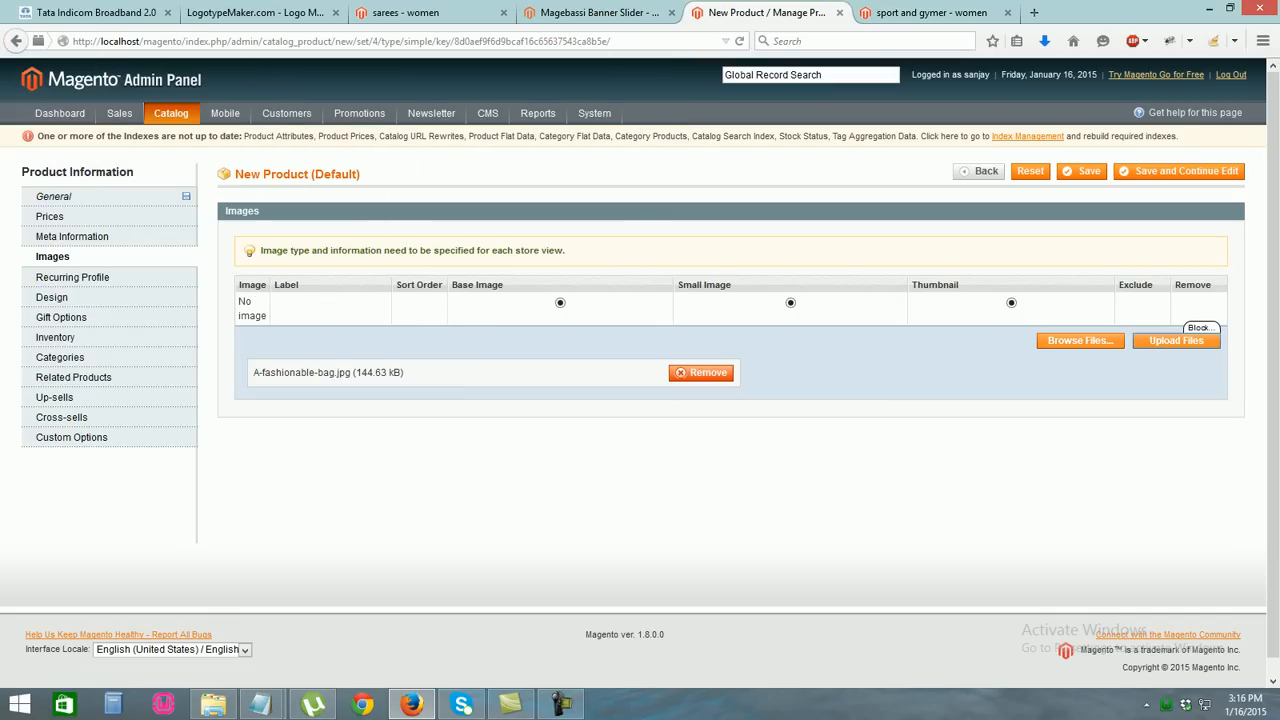
click(1176, 341)
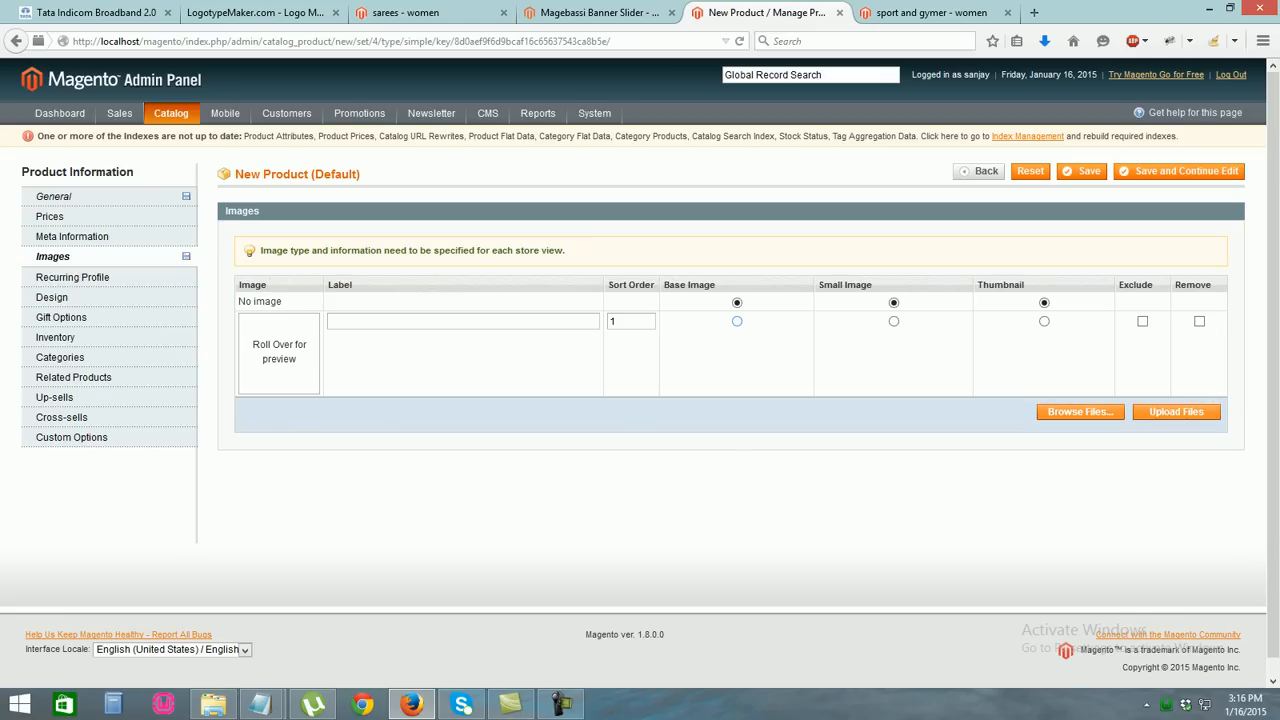
click(893, 321)
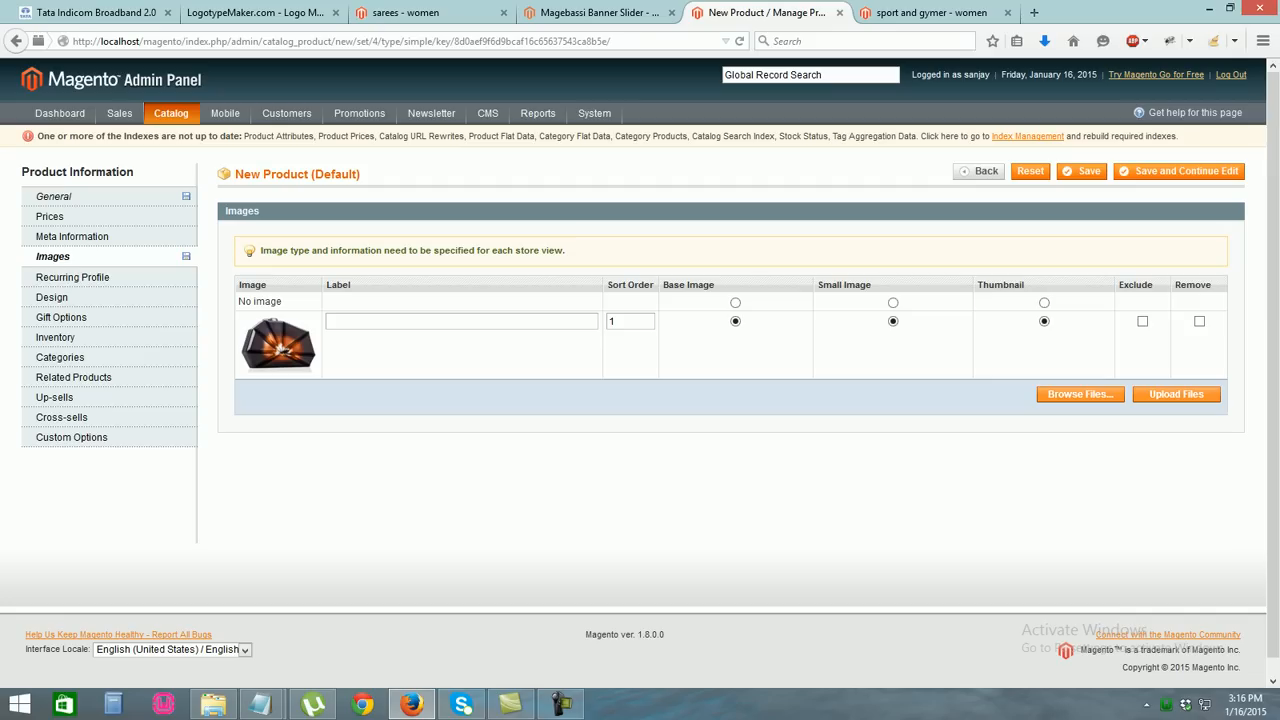
click(55, 337)
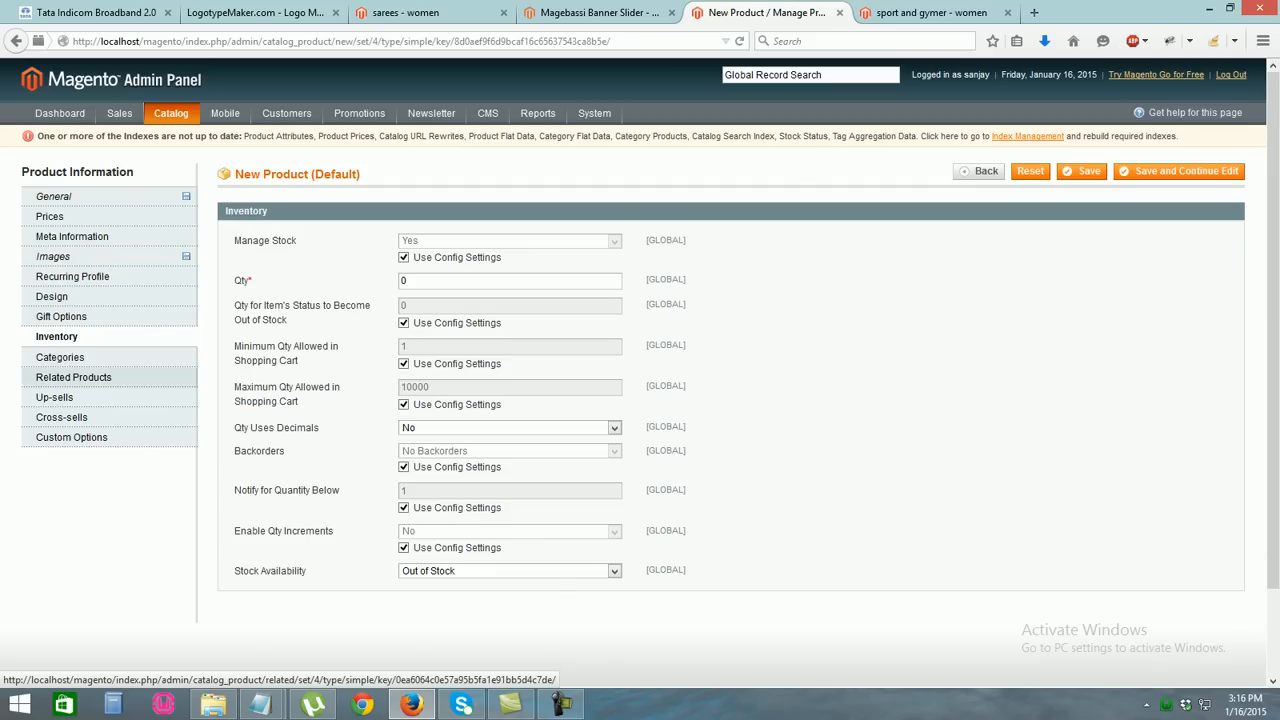
Set the stock quantity to 100 and mark the product In Stock
double_click(404, 281)
text(100)
key(Tab)
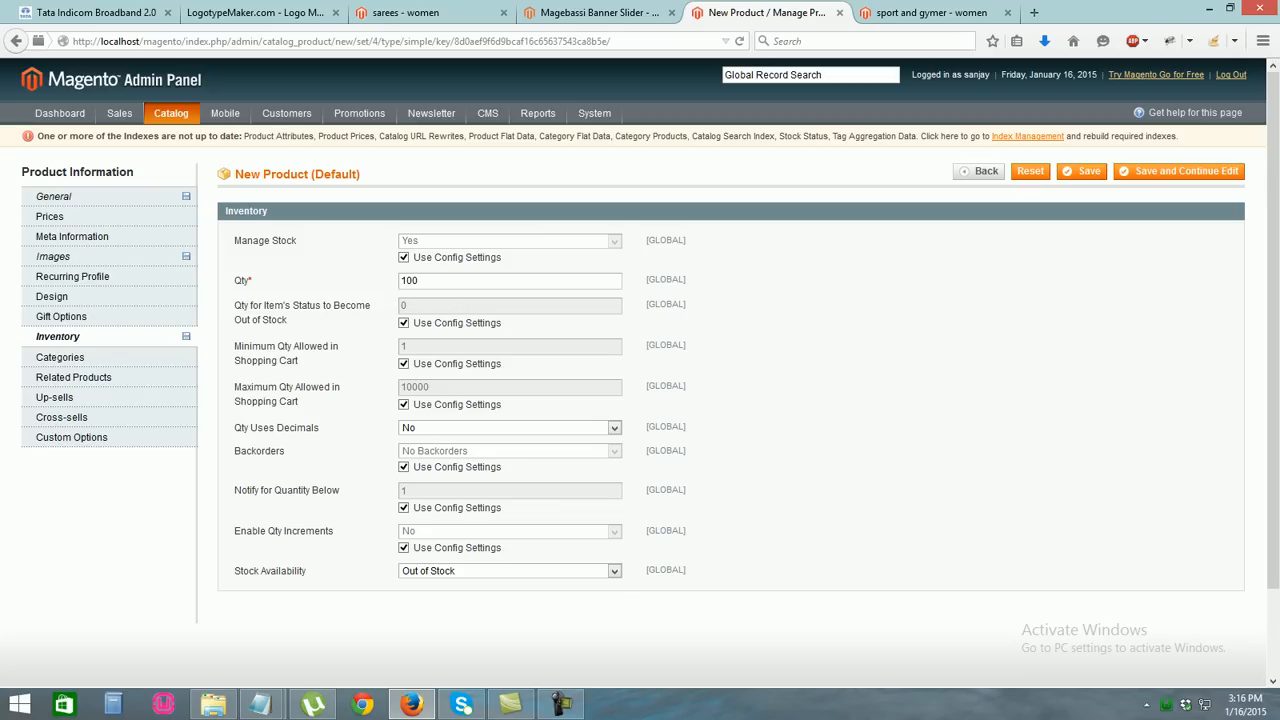
click(510, 571)
click(430, 585)
Put the product in the women category and try saving it
click(60, 358)
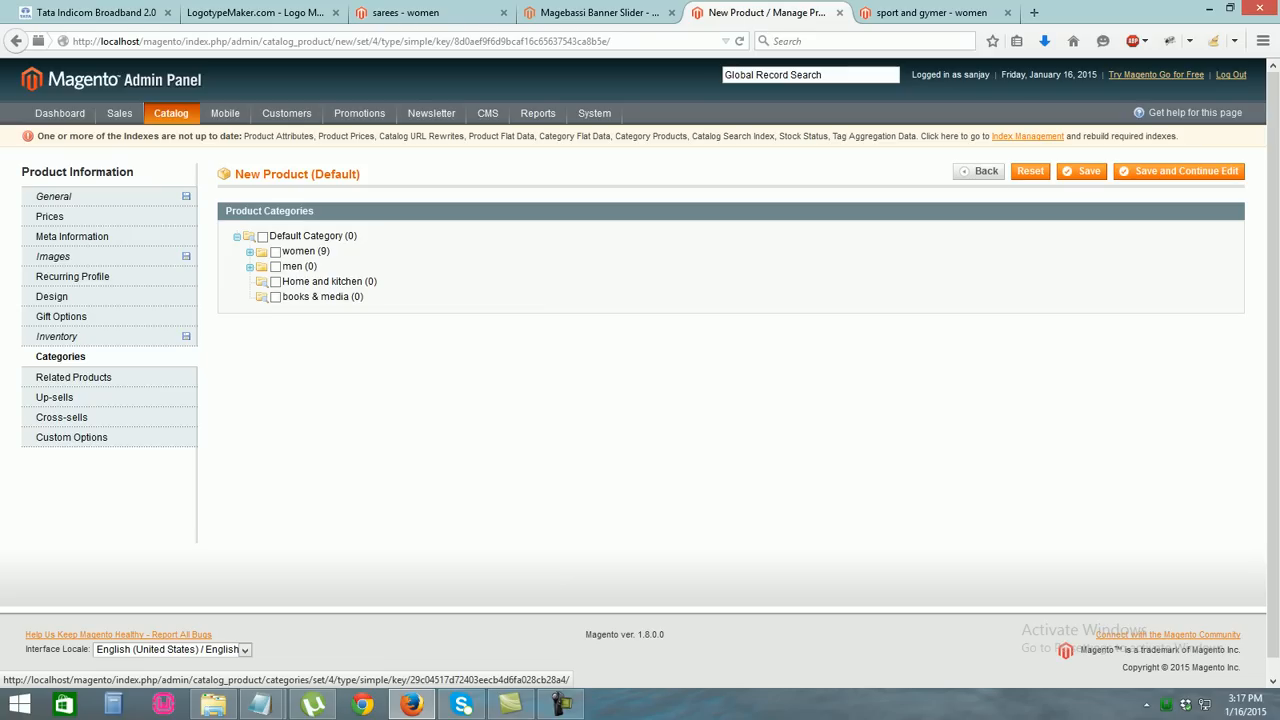
click(275, 251)
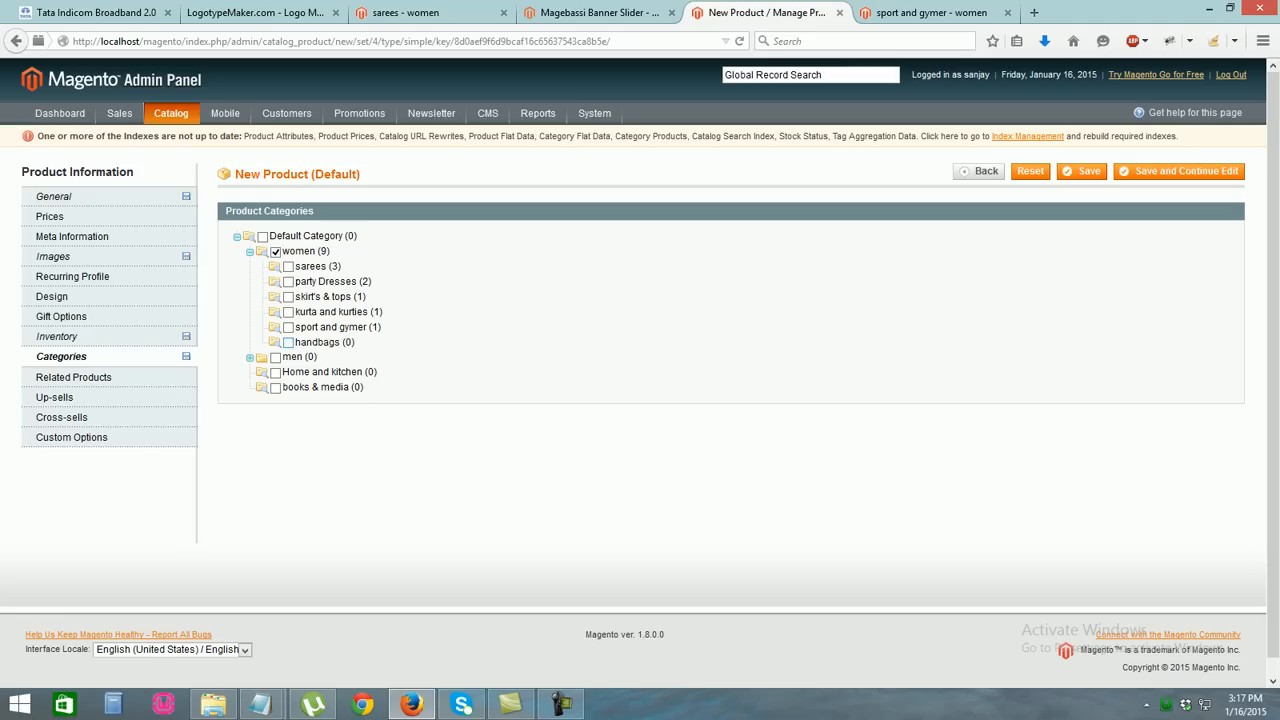
click(1082, 171)
click(931, 13)
click(767, 13)
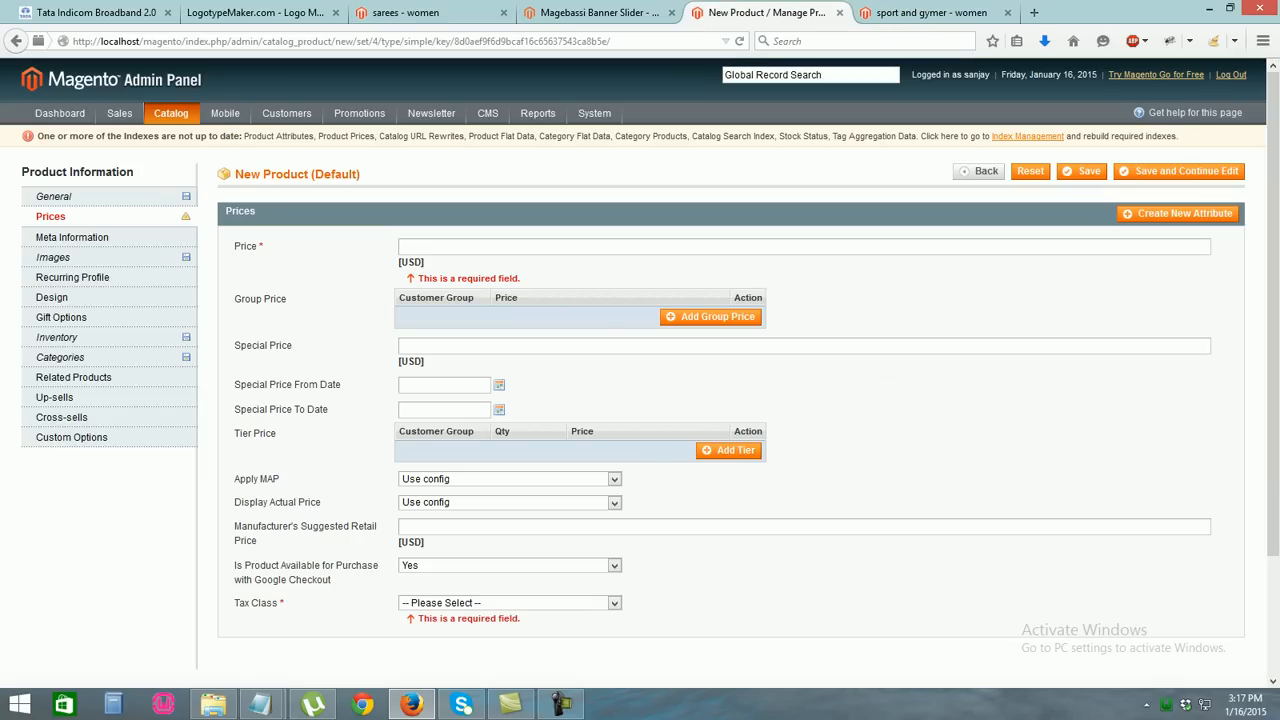
Set the tax class to None, enter price 150, and save the handbgs product
click(510, 603)
click(480, 629)
click(1082, 171)
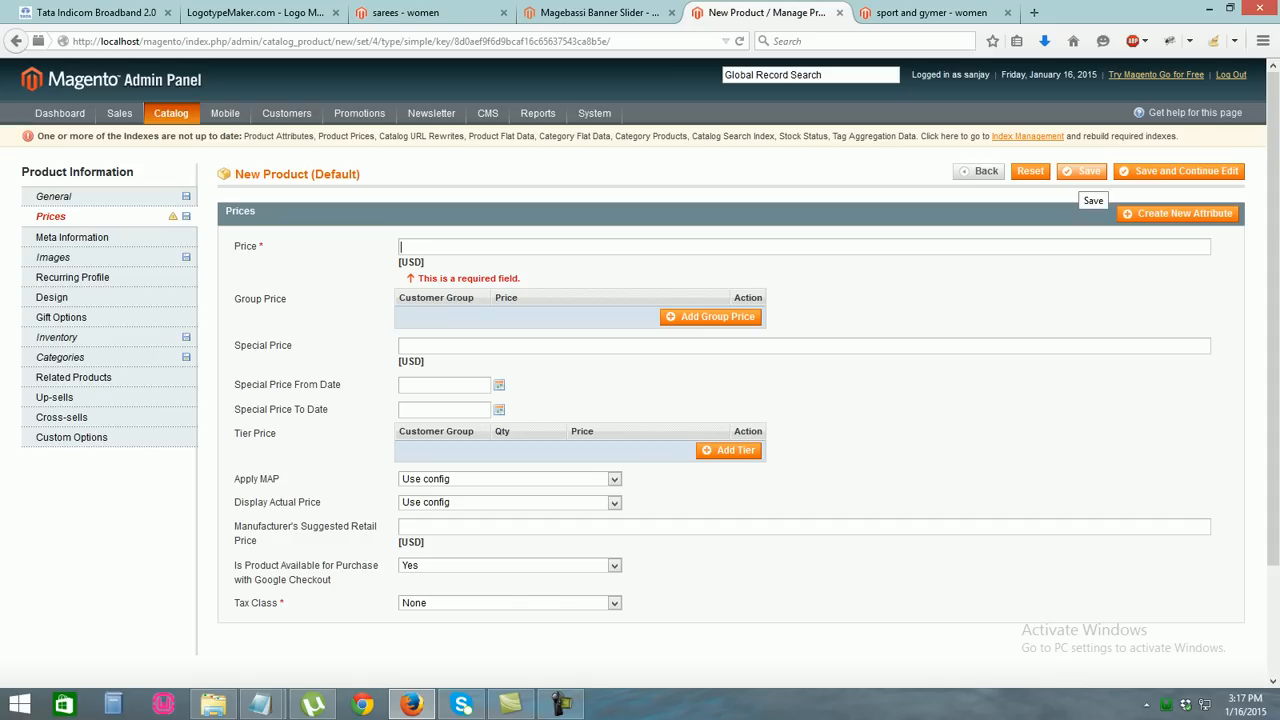
text(150)
click(1083, 171)
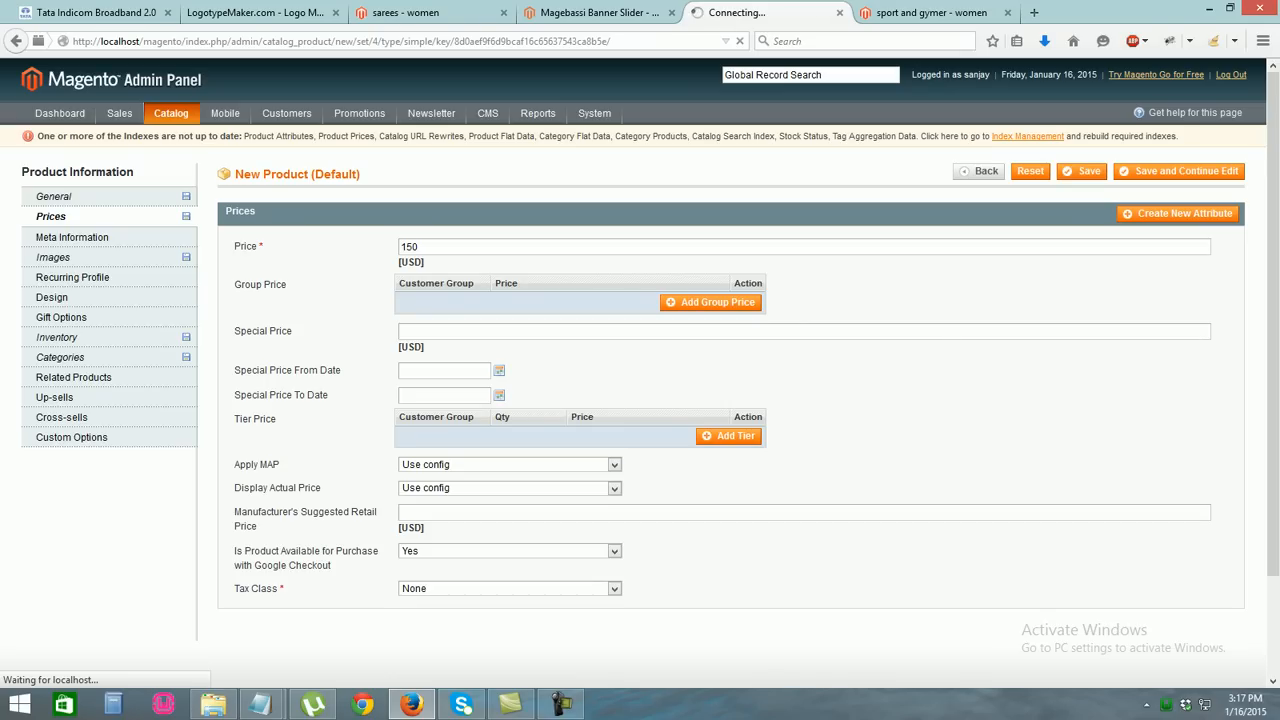
click(931, 13)
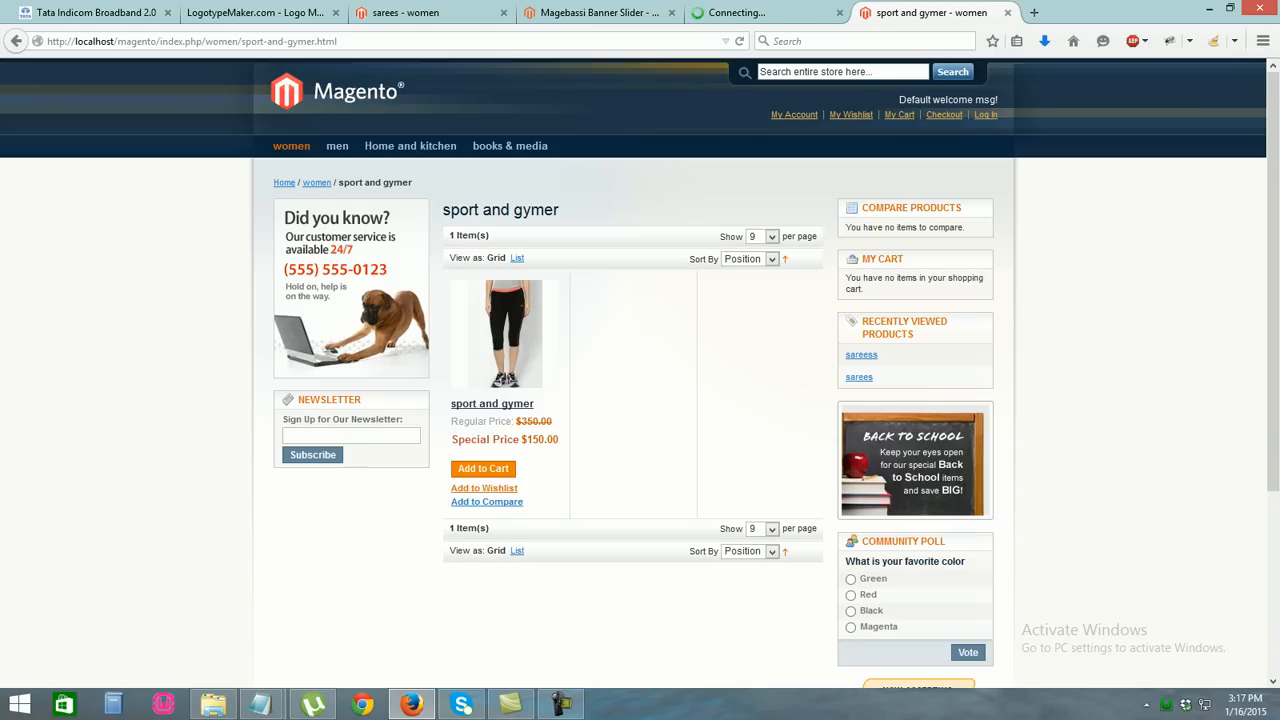
Check the admin product list, then reload the storefront page
key(ctrl+l)
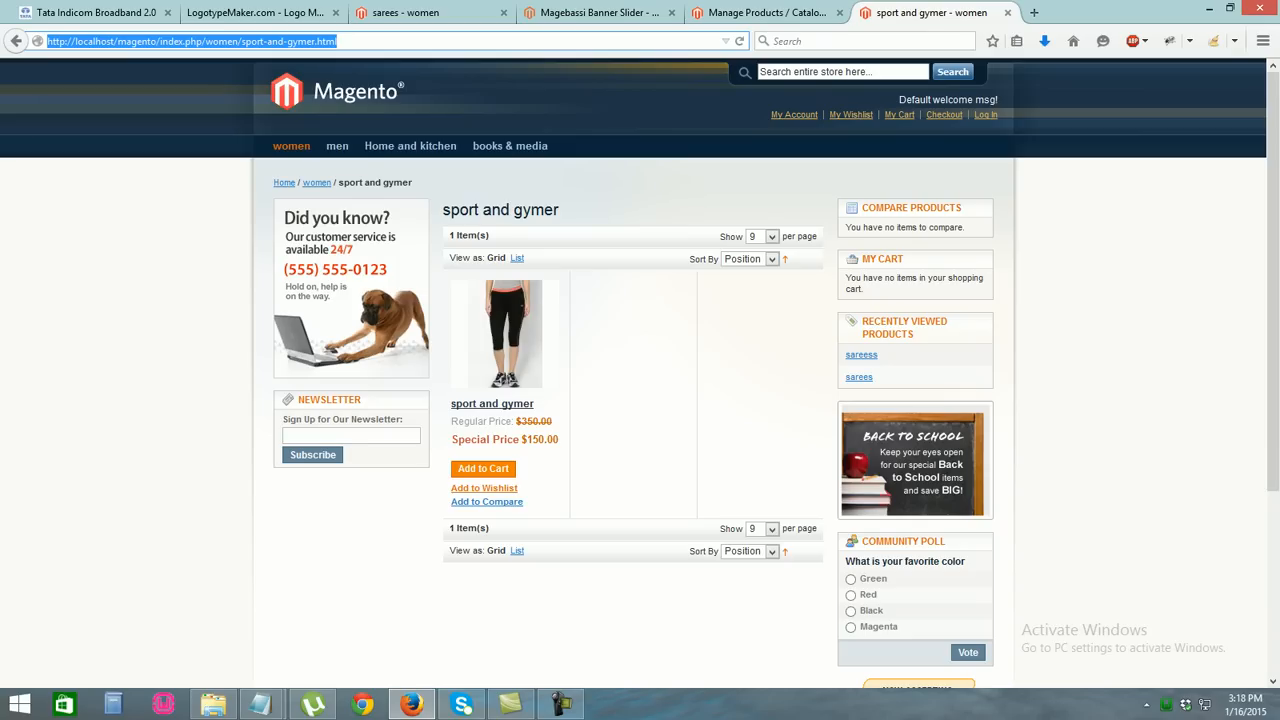
click(765, 12)
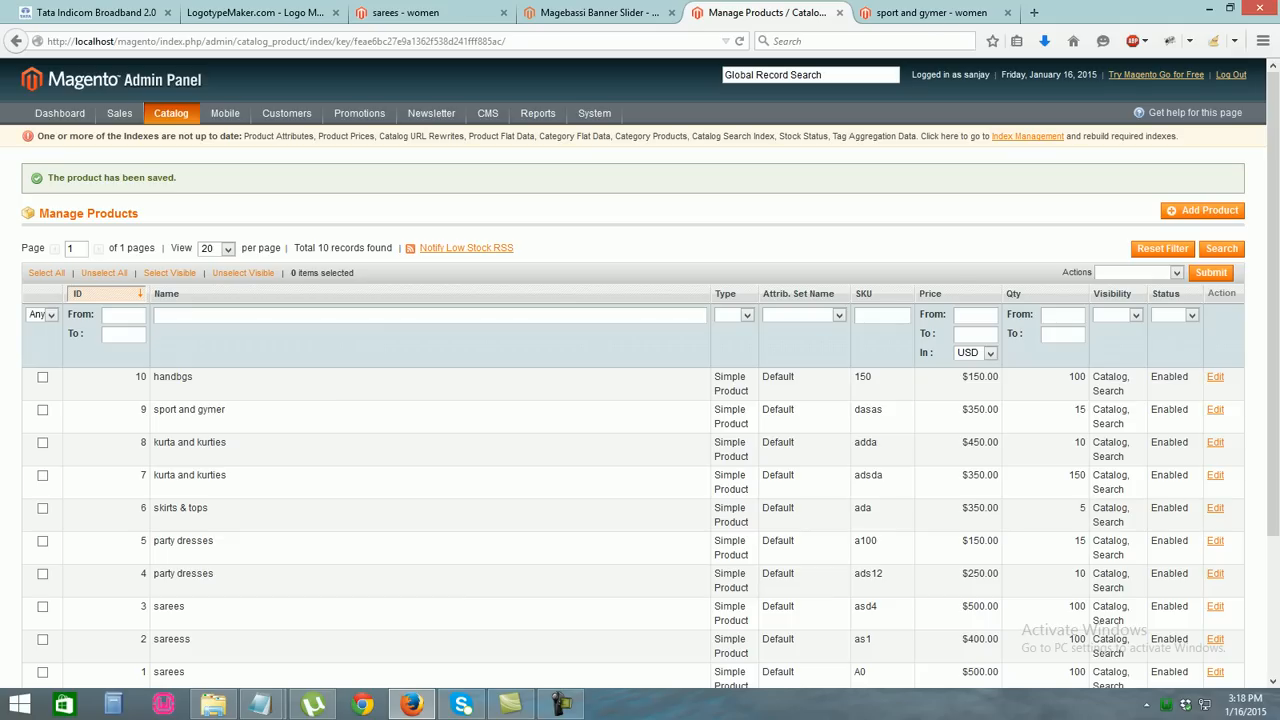
click(930, 12)
key(F5)
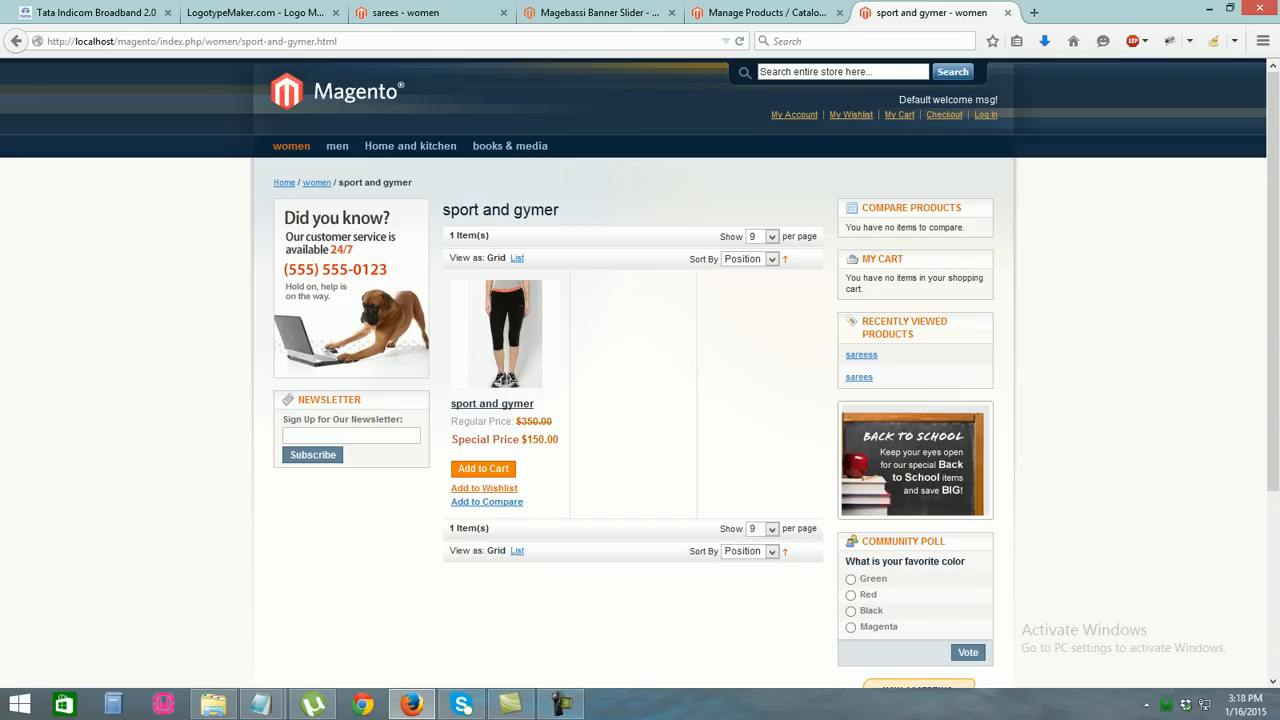
Open women > handbags on the storefront and confirm handbgs is listed at $150.00
mouse_move(291, 146)
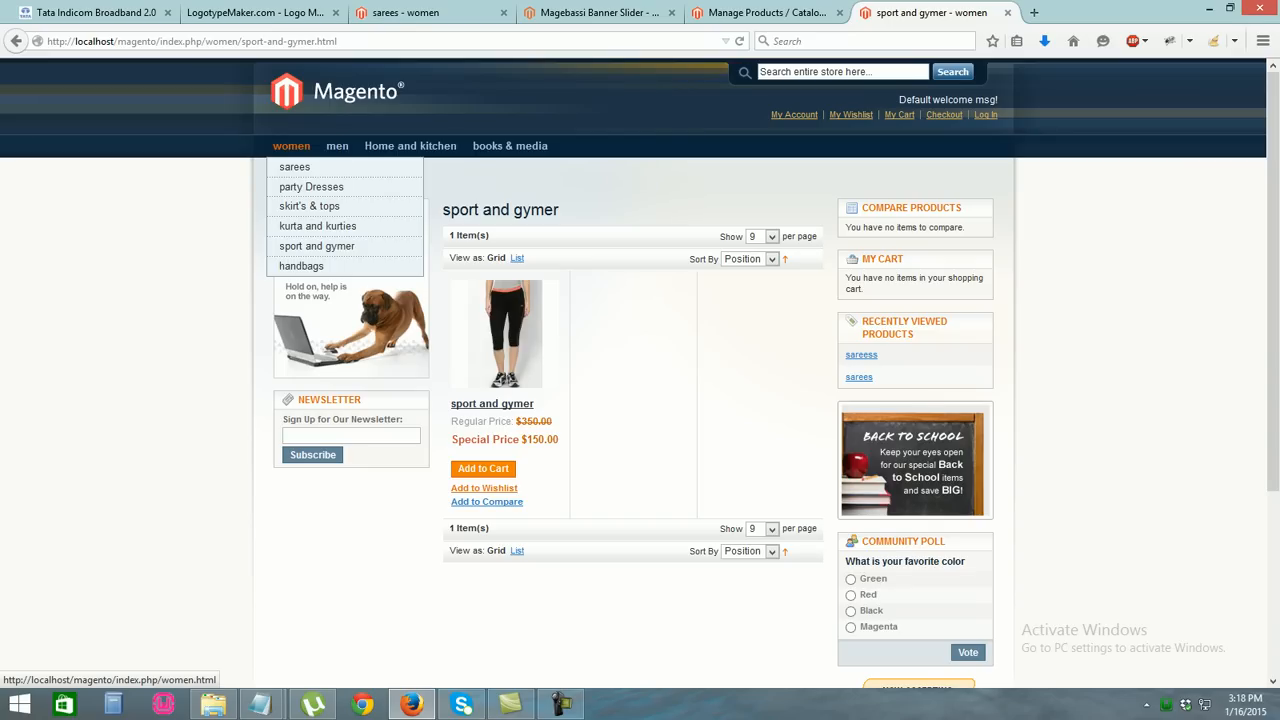
click(301, 265)
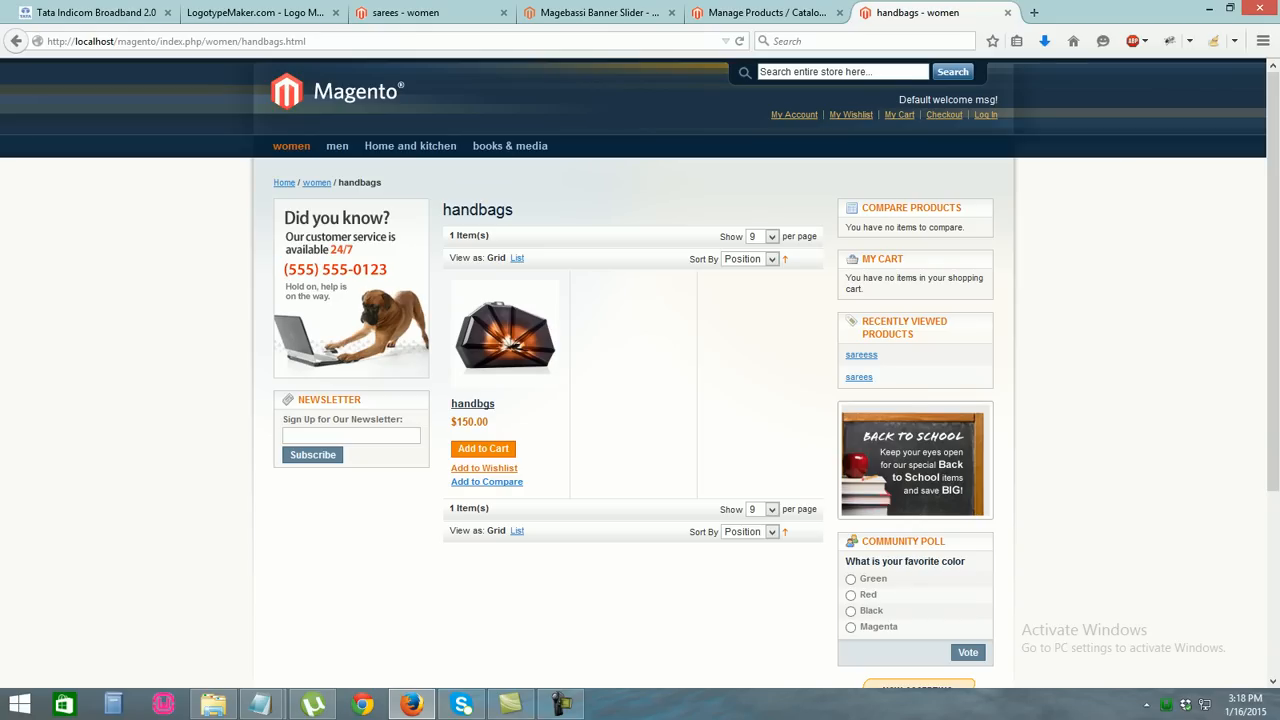
click(767, 13)
drag(1273, 380, 1273, 520)
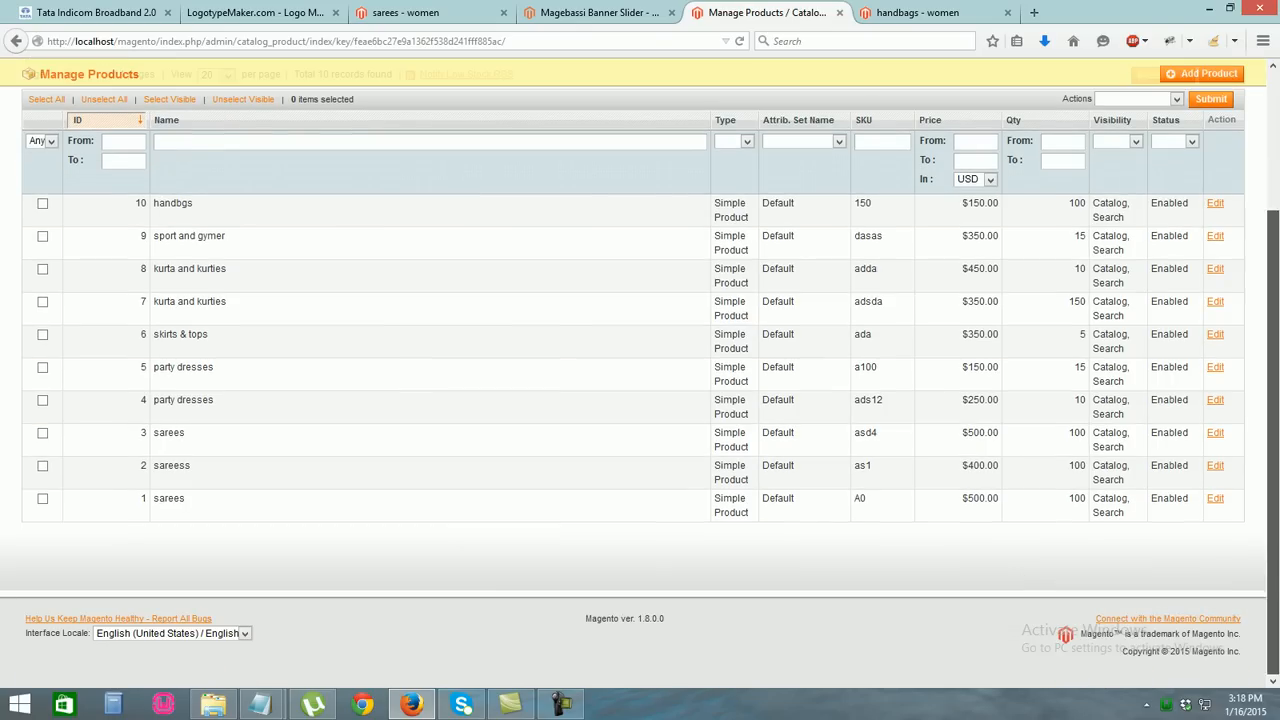
click(918, 13)
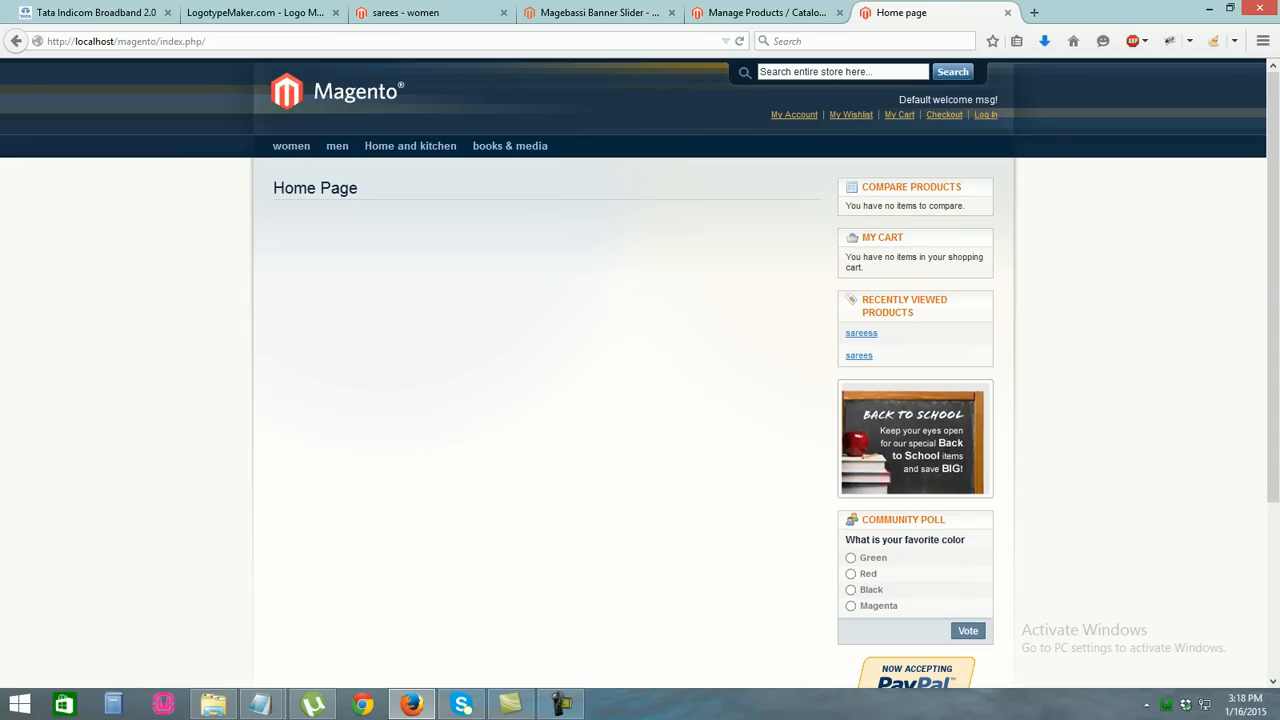
Open the storefront women category and scroll through its products
mouse_move(337, 146)
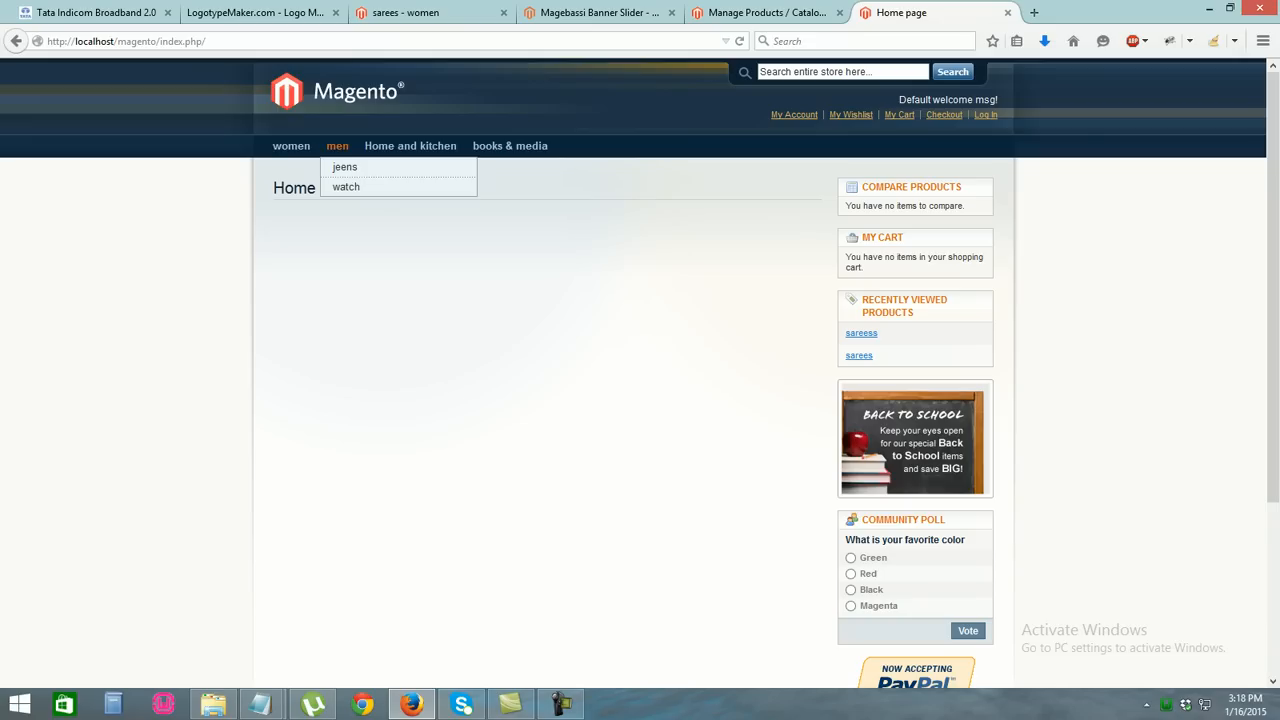
click(291, 146)
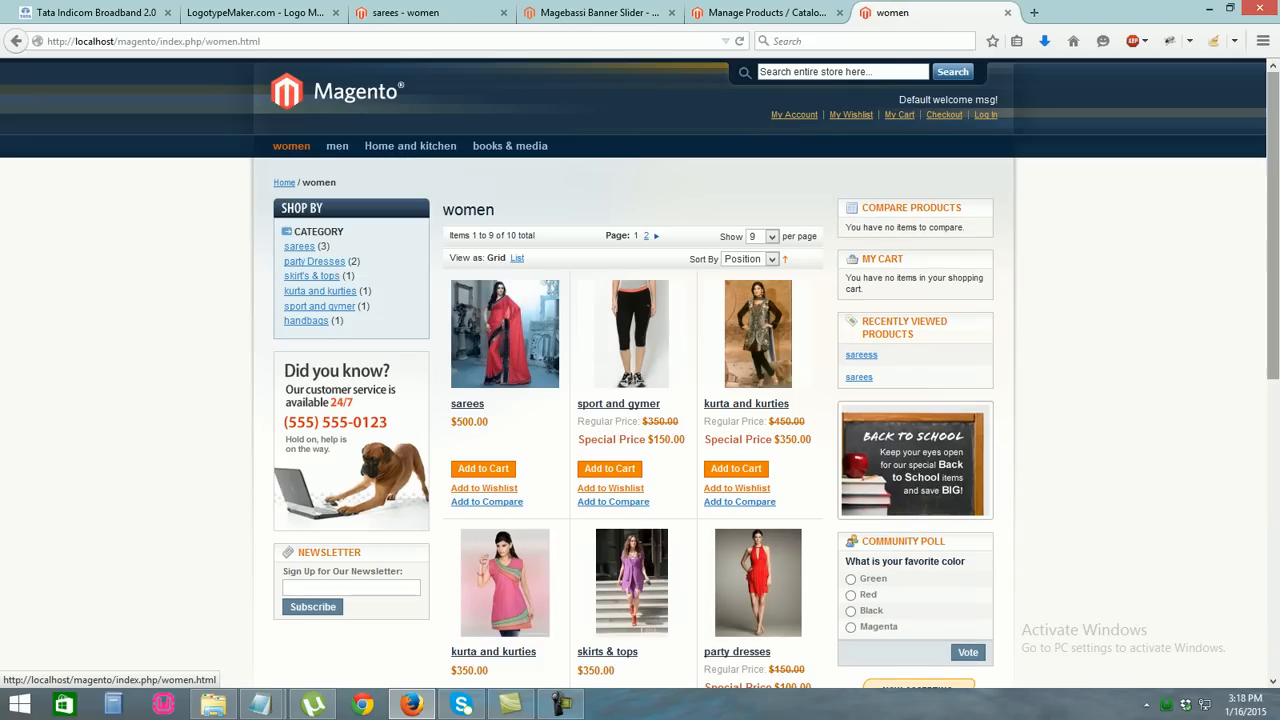
scroll(640, 370, down, 3)
scroll(640, 370, down, 5)
scroll(640, 370, up, 7)
scroll(640, 370, down, 2)
scroll(640, 370, up, 1)
Keep 9 items per page, browse the women products again, then return to Manage Products
click(771, 174)
click(1273, 250)
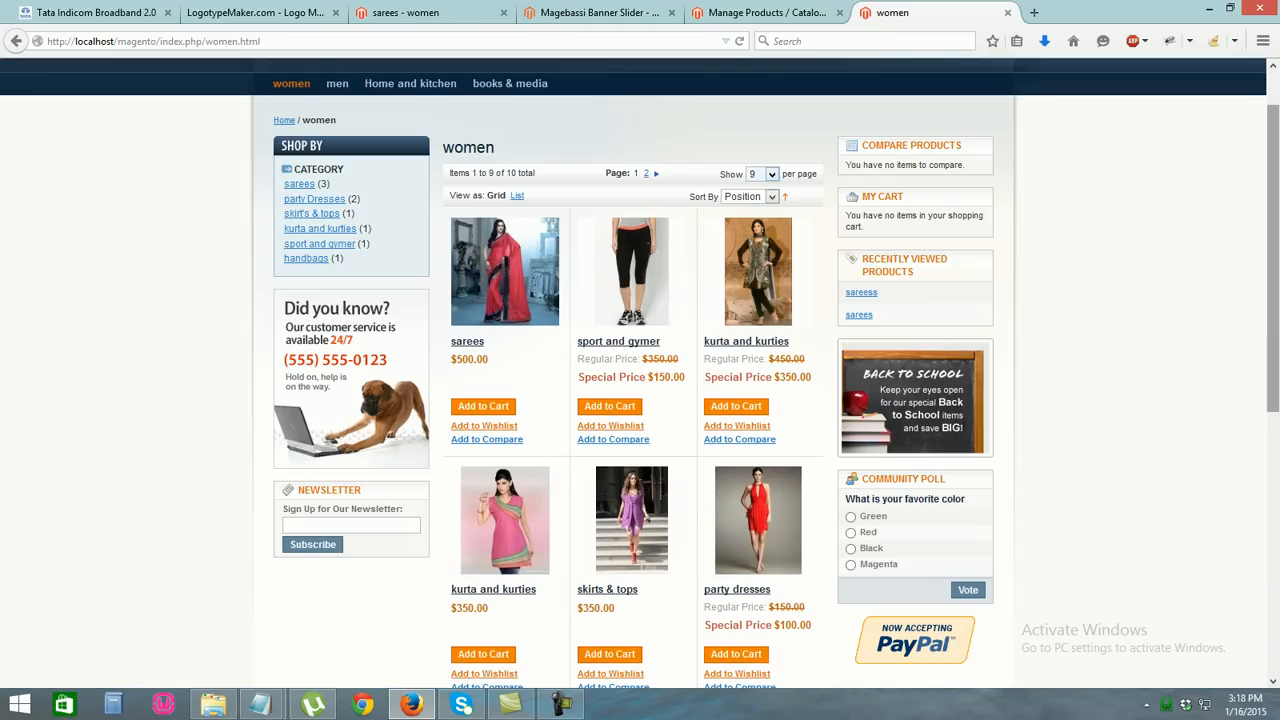
scroll(640, 370, down, 3)
scroll(640, 370, up, 4)
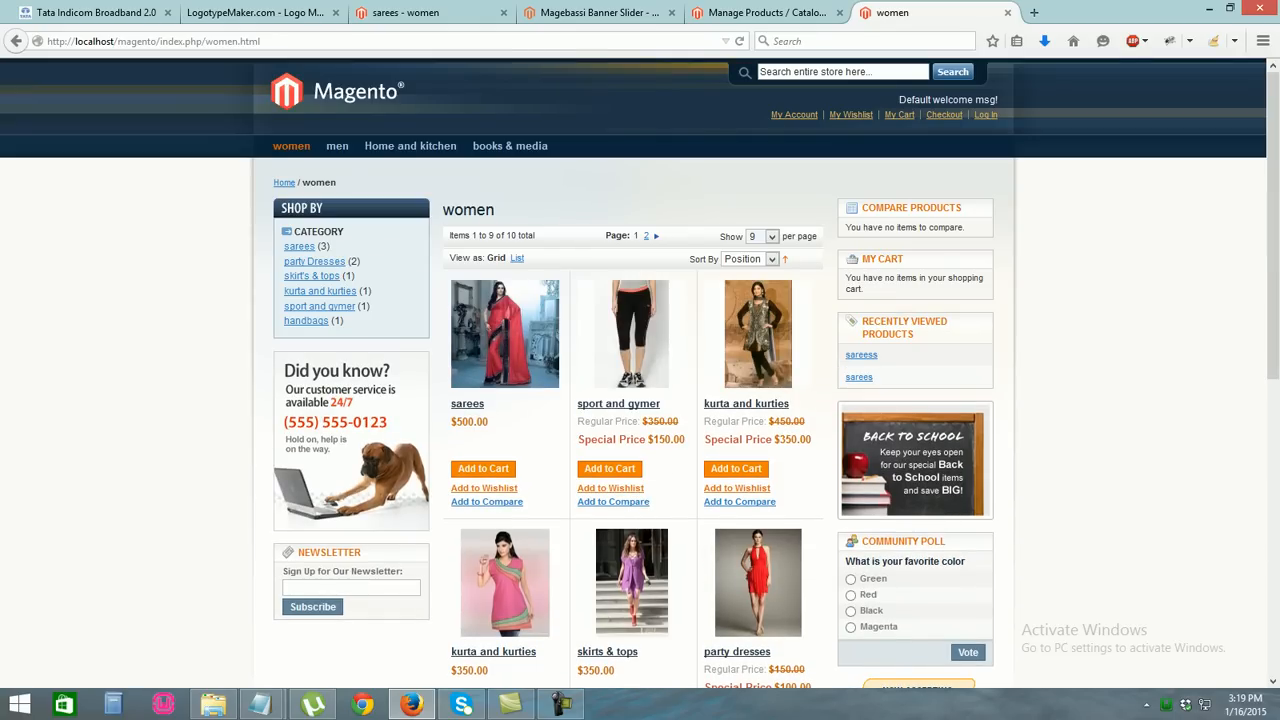
scroll(640, 370, down, 3)
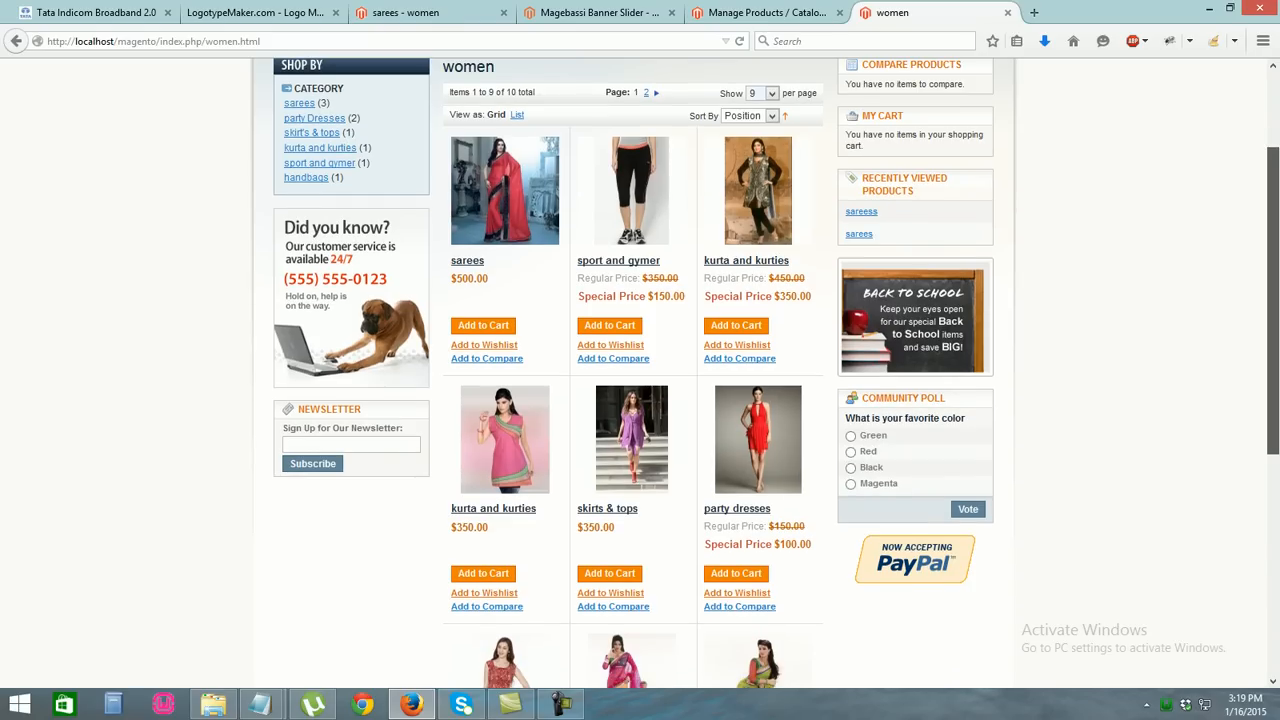
scroll(640, 370, up, 3)
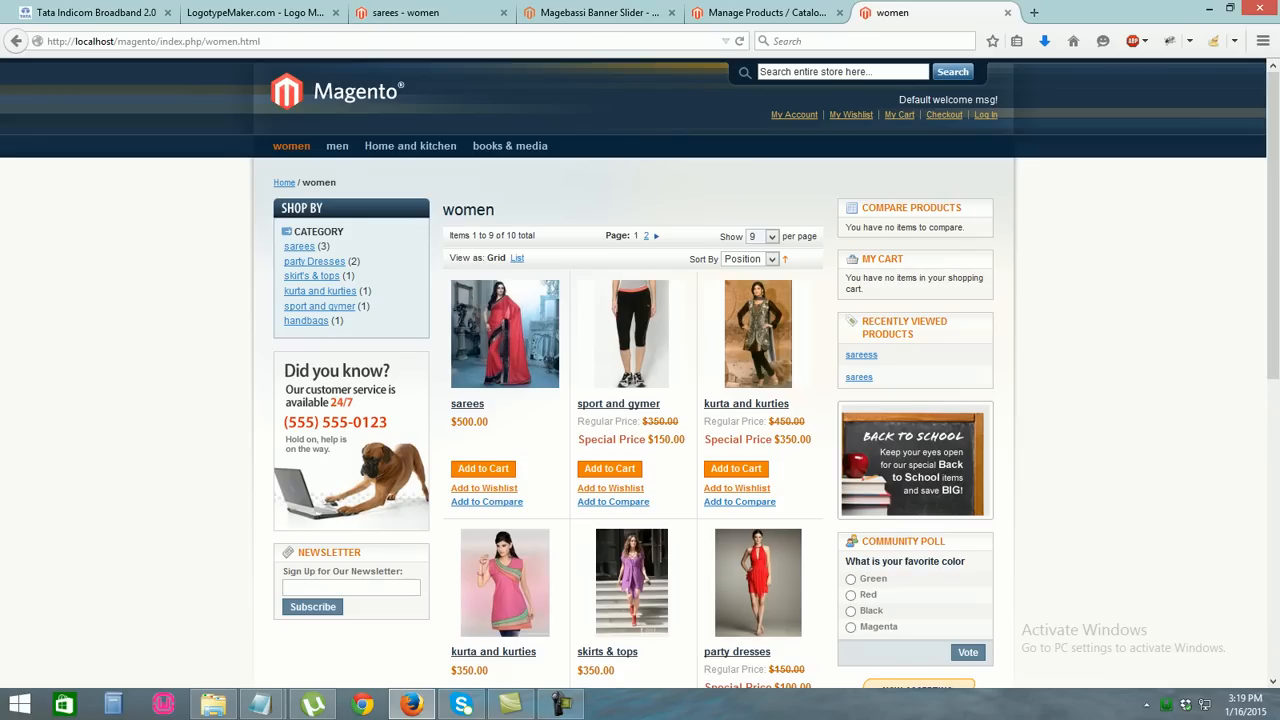
mouse_move(337, 146)
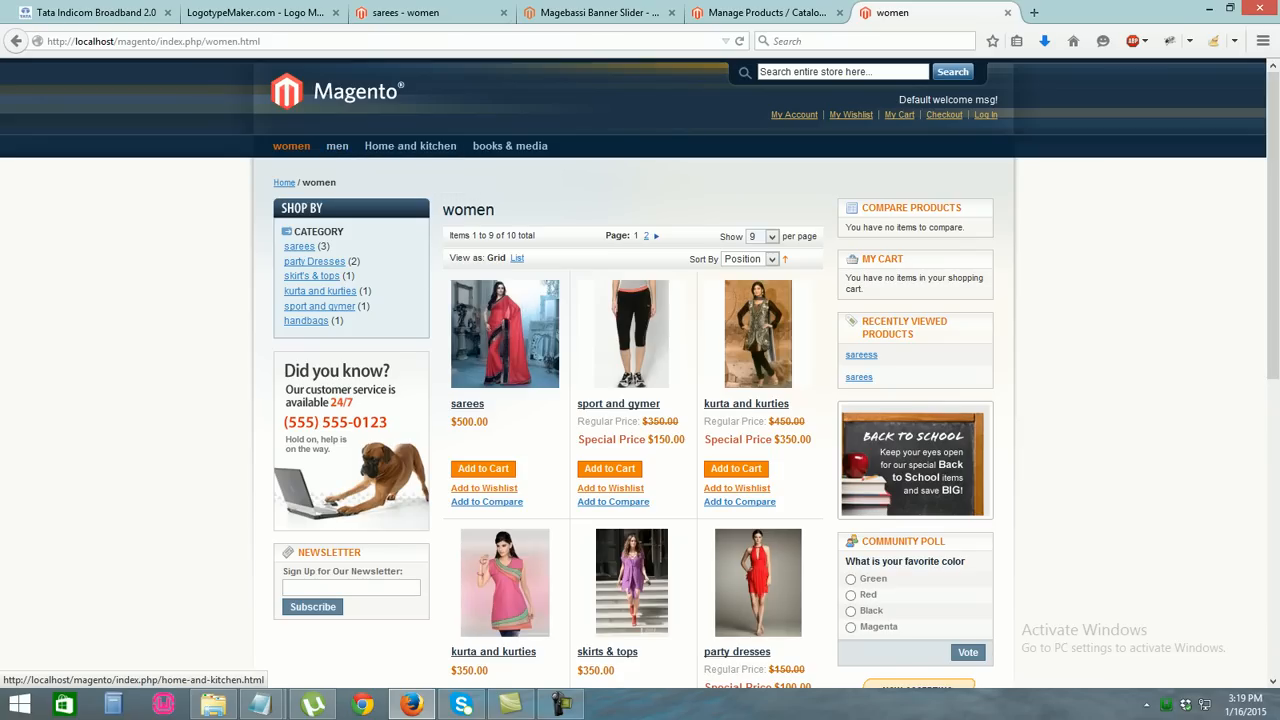
click(760, 12)
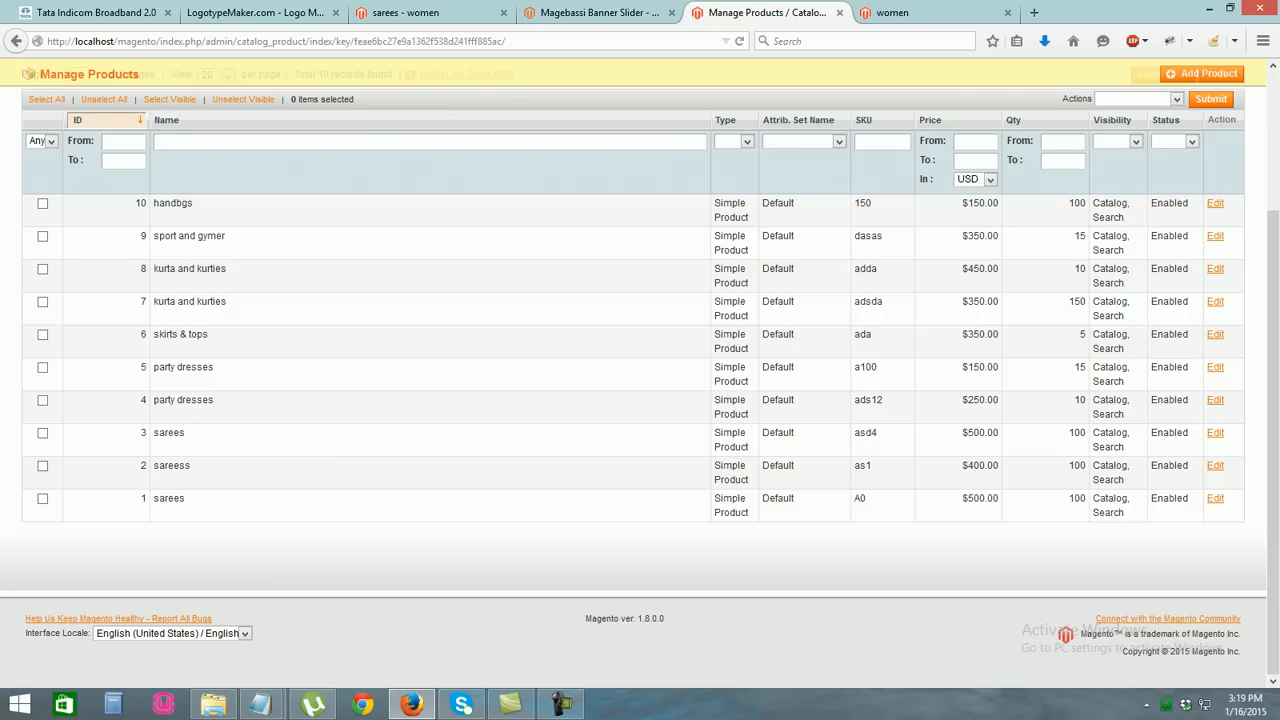
Begin an eleventh product as a Simple Product using the Default attribute set
scroll(640, 372, up, 3)
click(1202, 207)
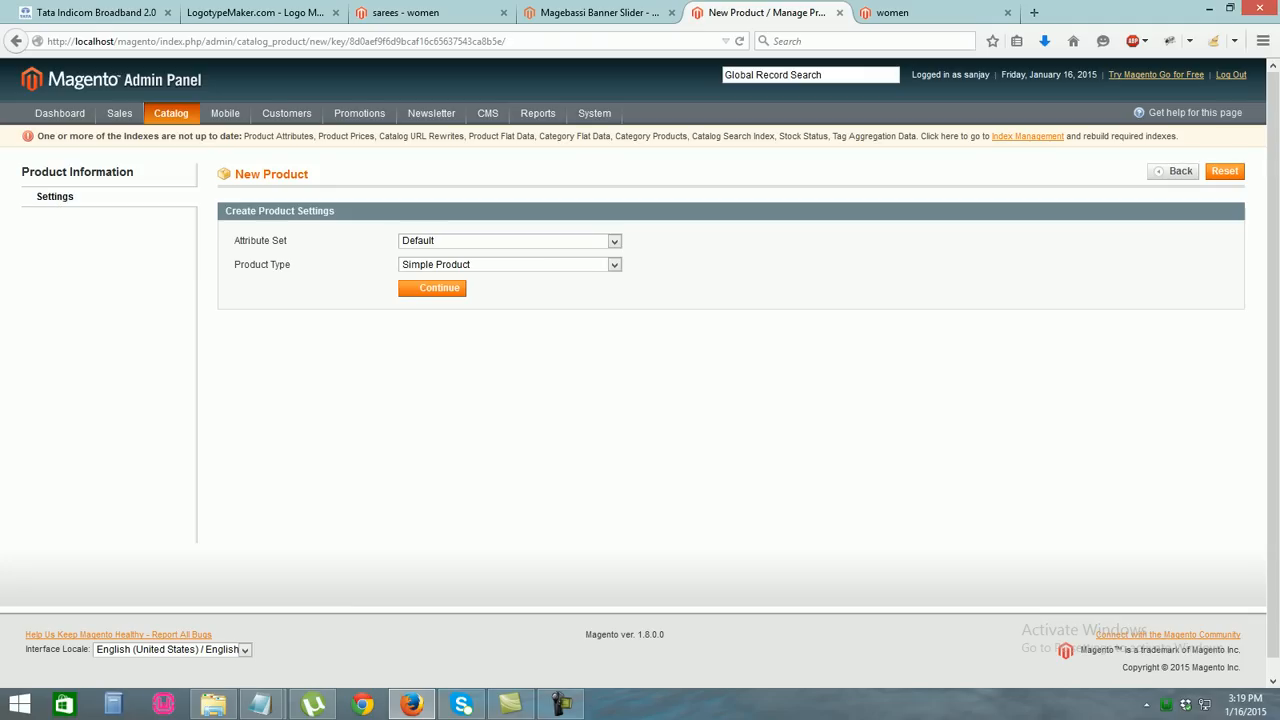
click(614, 241)
click(614, 241)
click(614, 265)
click(614, 265)
click(432, 288)
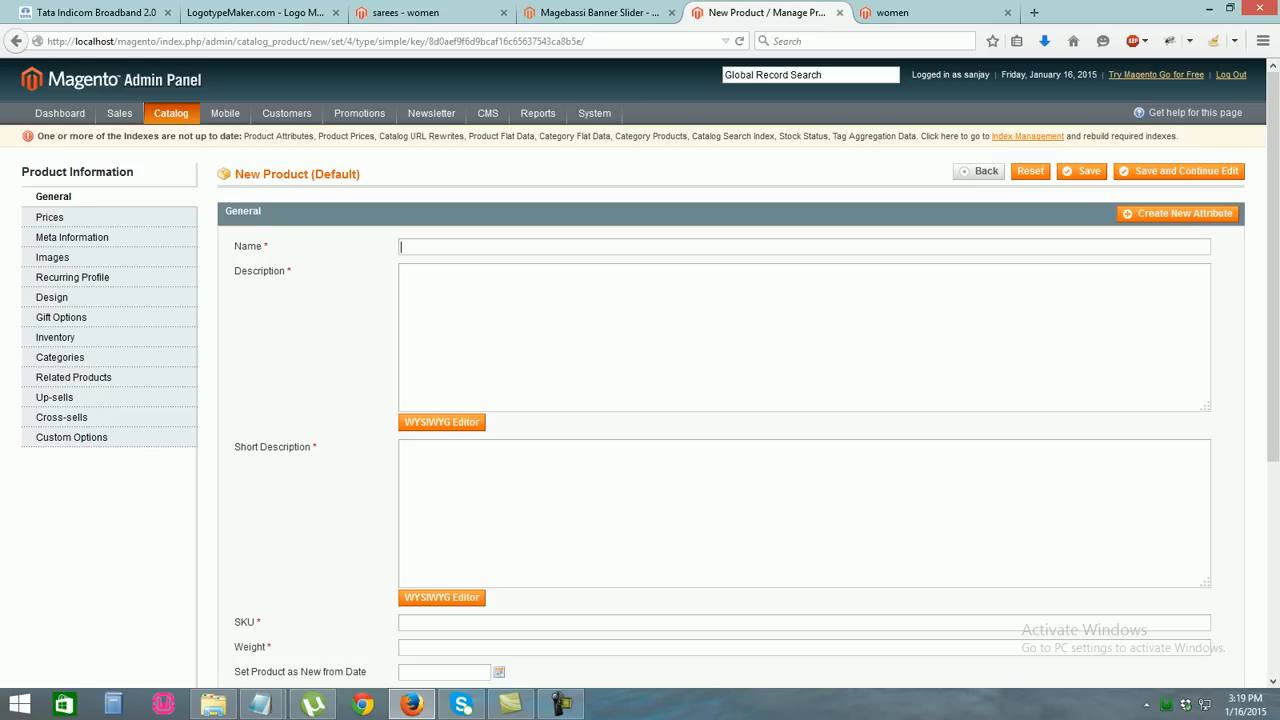
Name the product jeens and use 'thisi is jeens' as both description and short description
text(jee)
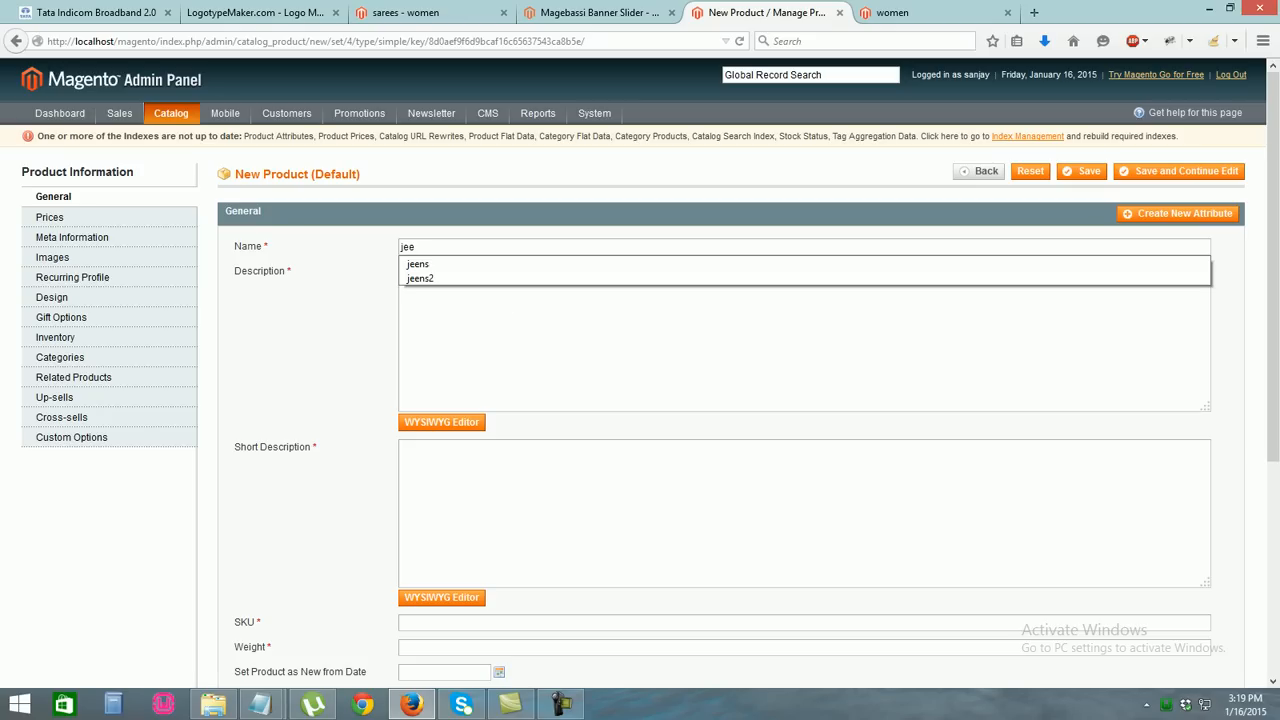
key(Down)
key(Return)
key(Tab)
text(thisi)
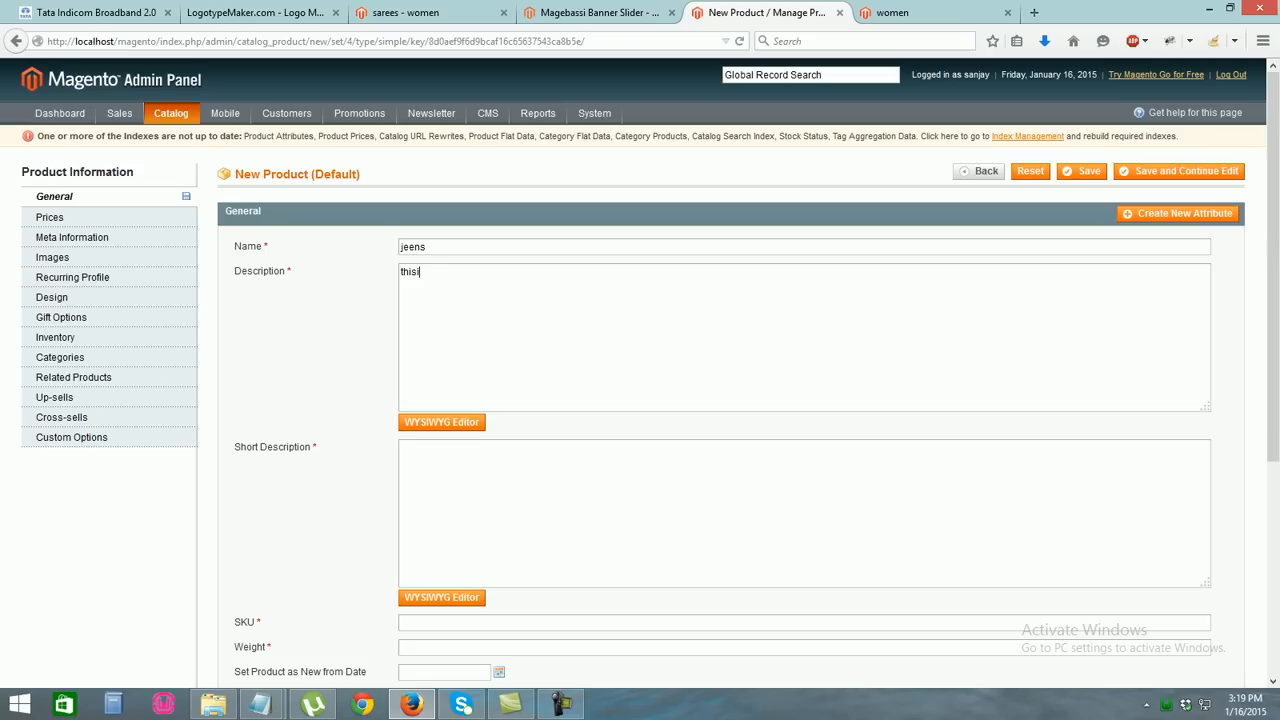
text( is jeens)
key(ctrl+a)
key(ctrl+c)
key(Tab)
key(ctrl+v)
Enter SKU aada and weight 150, and set the status to Enabled
scroll(640, 370, down, 3)
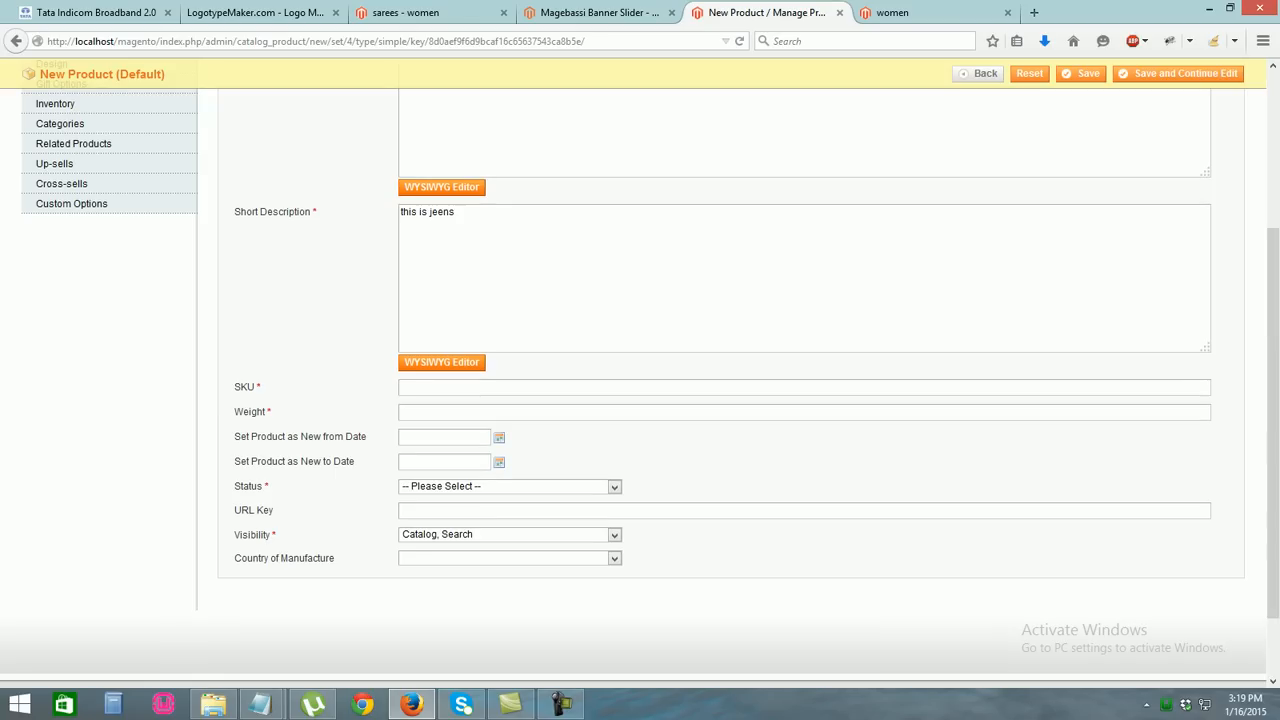
key(Tab)
key(Tab)
text(aada)
text(0)
key(BackSpace)
text(150)
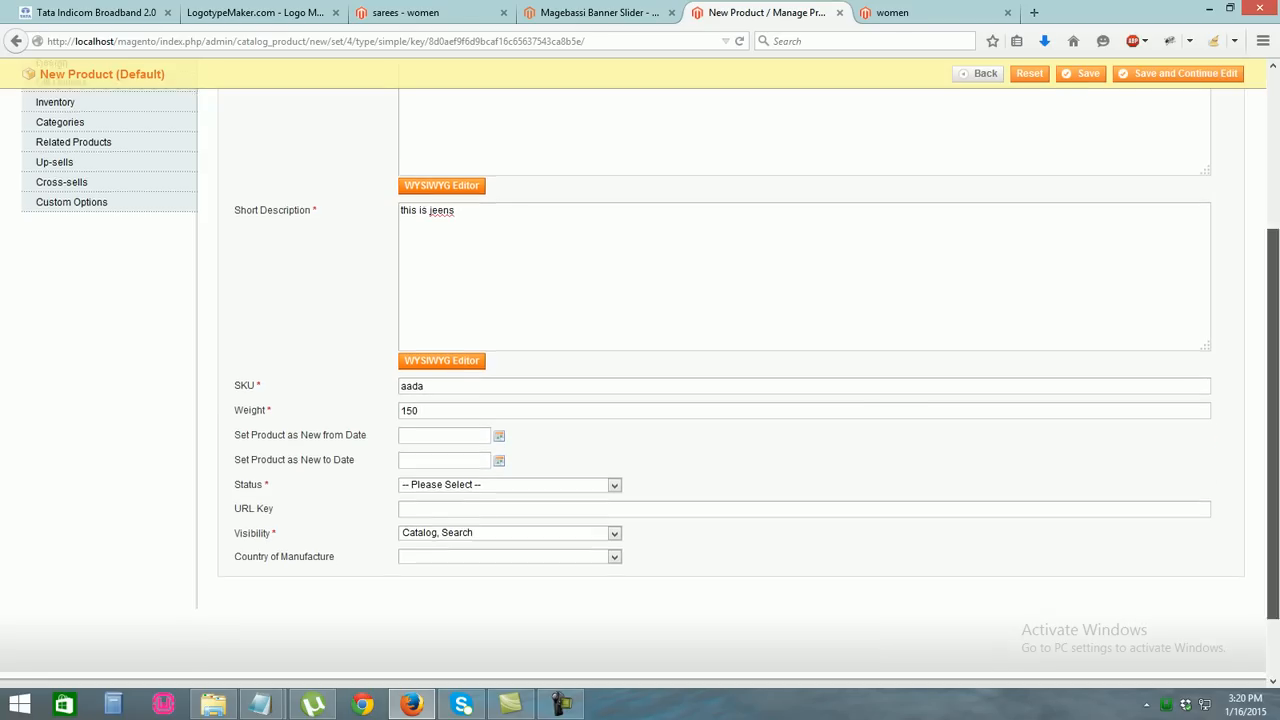
scroll(640, 380, down, 2)
click(510, 403)
click(470, 429)
Set the price to 600 and tax class None, leaving Google Checkout at Yes
drag(1273, 430, 1273, 262)
click(50, 150)
text(600)
key(Tab)
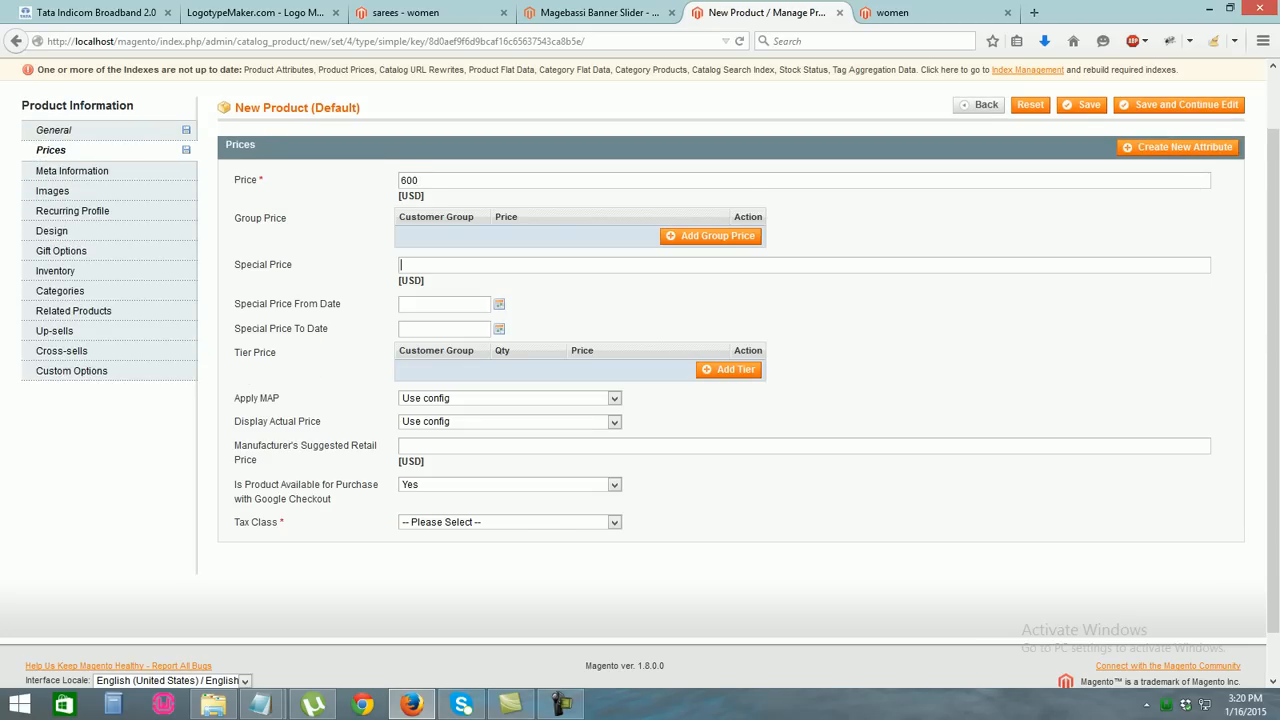
text(20)
key(BackSpace)
key(BackSpace)
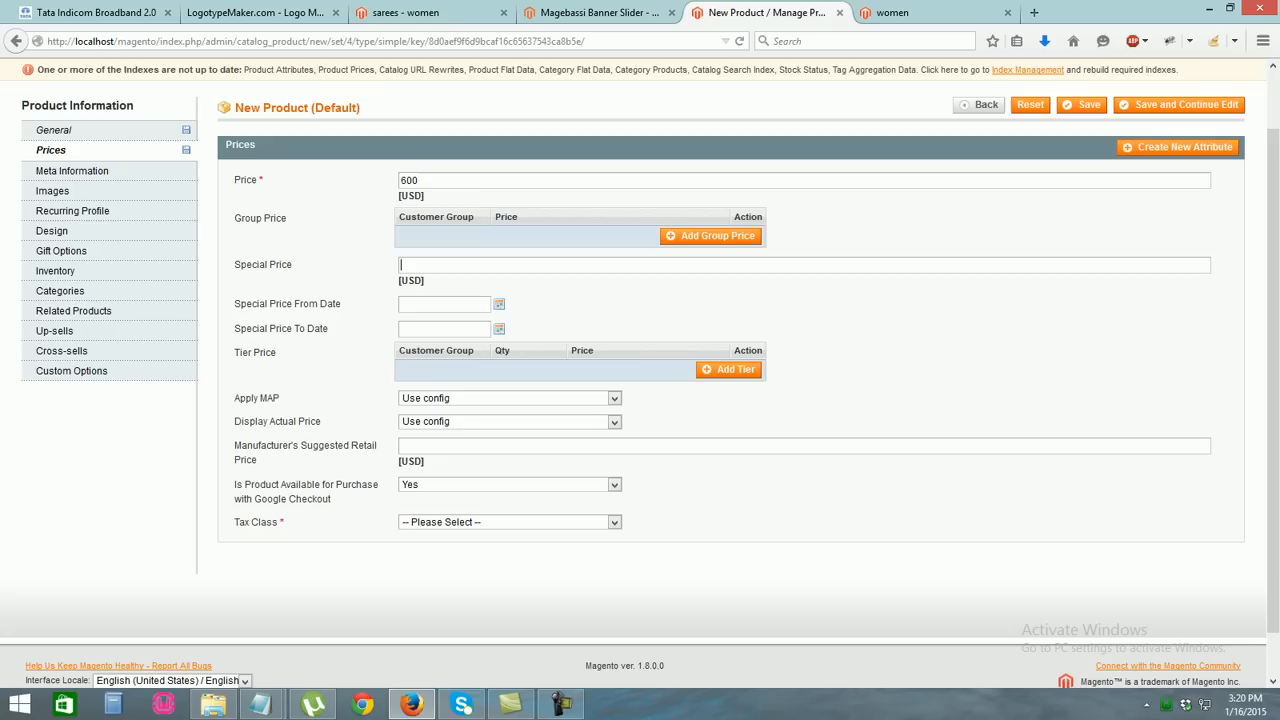
click(614, 485)
click(510, 498)
click(614, 522)
click(510, 548)
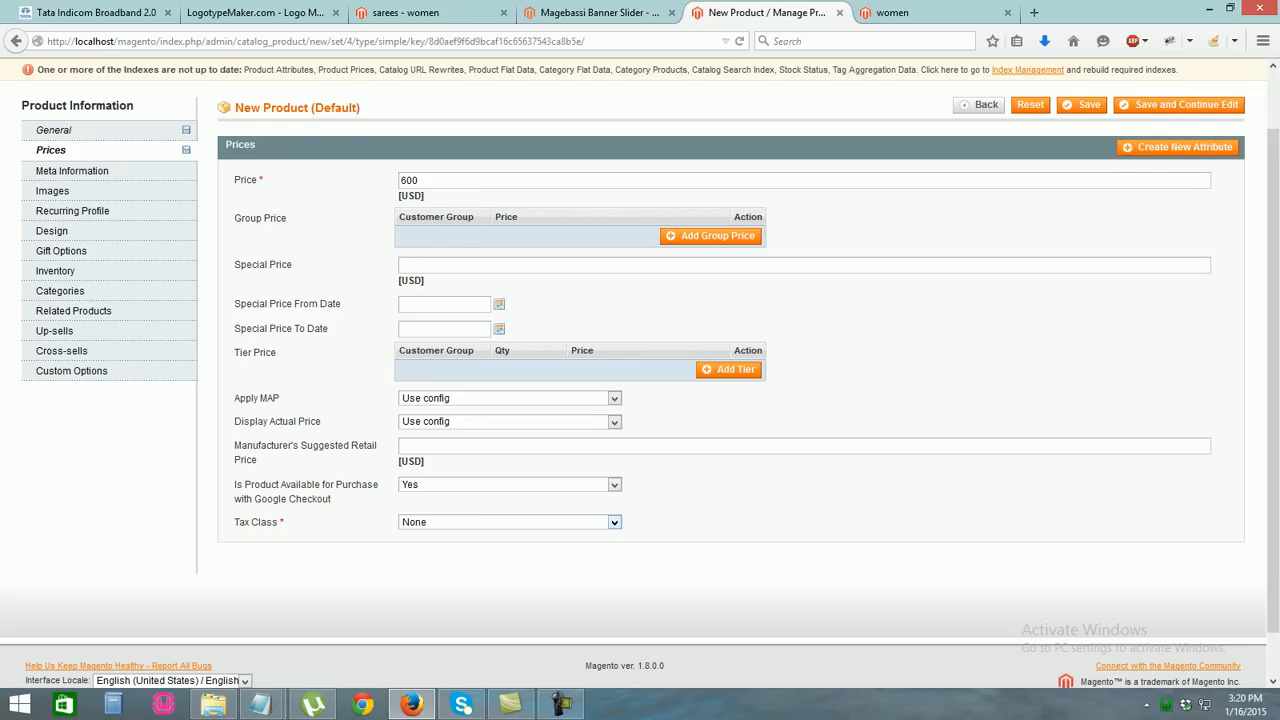
scroll(640, 350, up, 2)
Upload the yellow slim-fit jeans photo from mens/jeans and label it jeens1
click(52, 256)
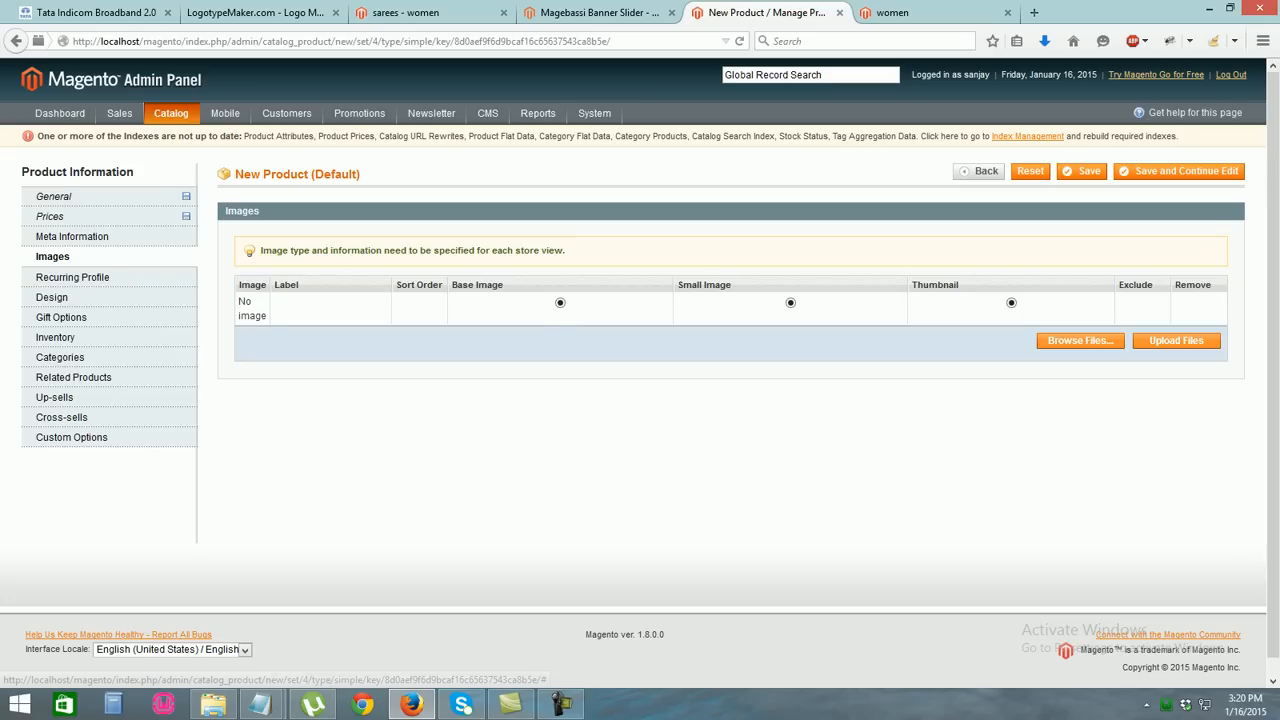
click(1080, 340)
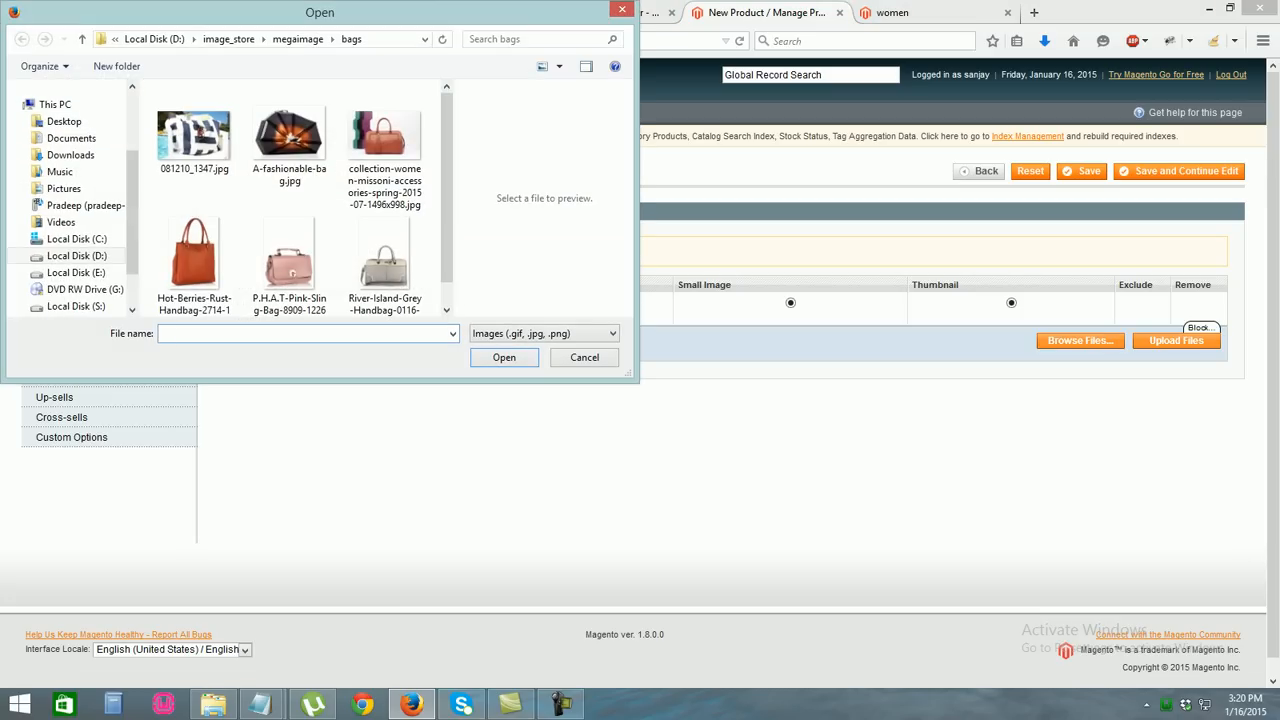
click(298, 39)
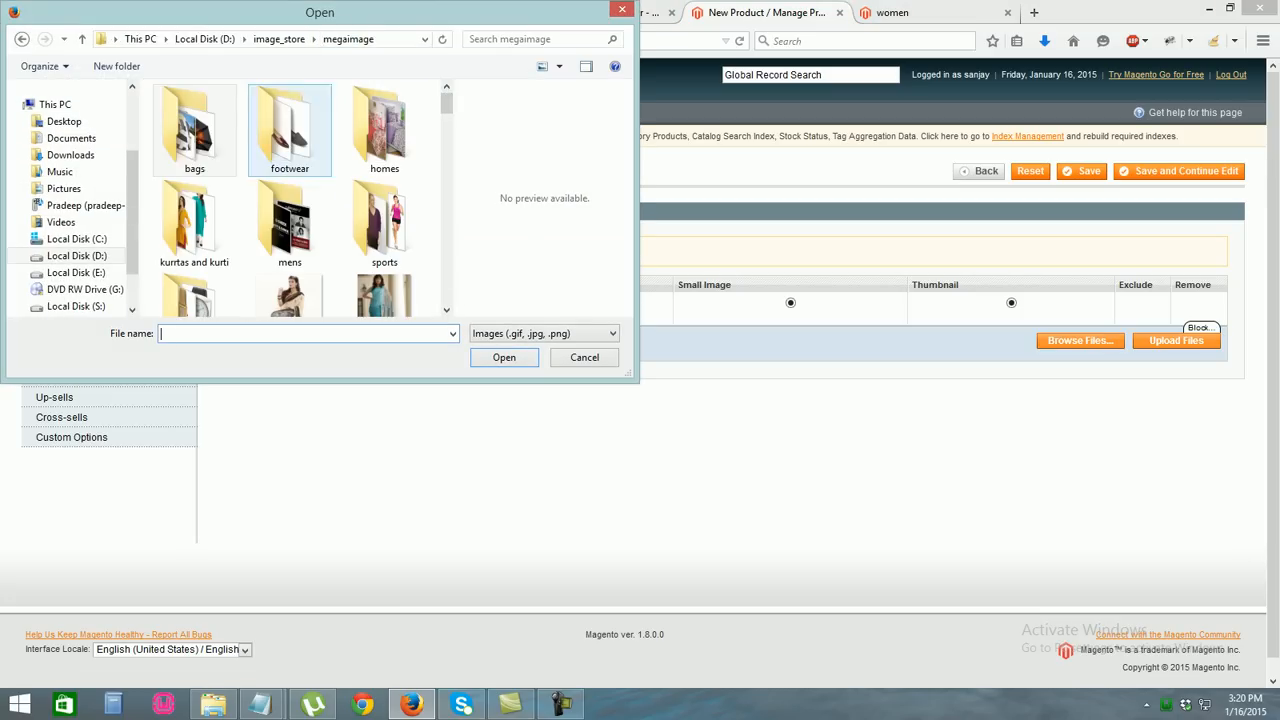
double_click(290, 222)
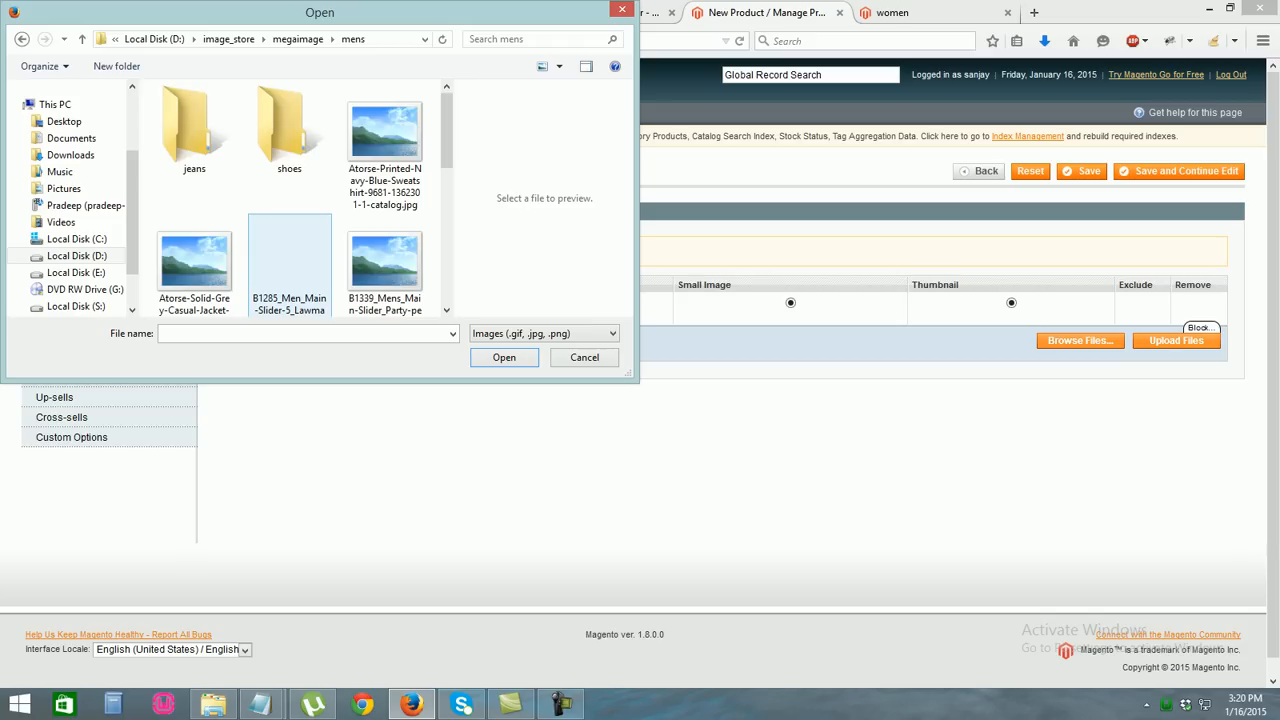
double_click(194, 125)
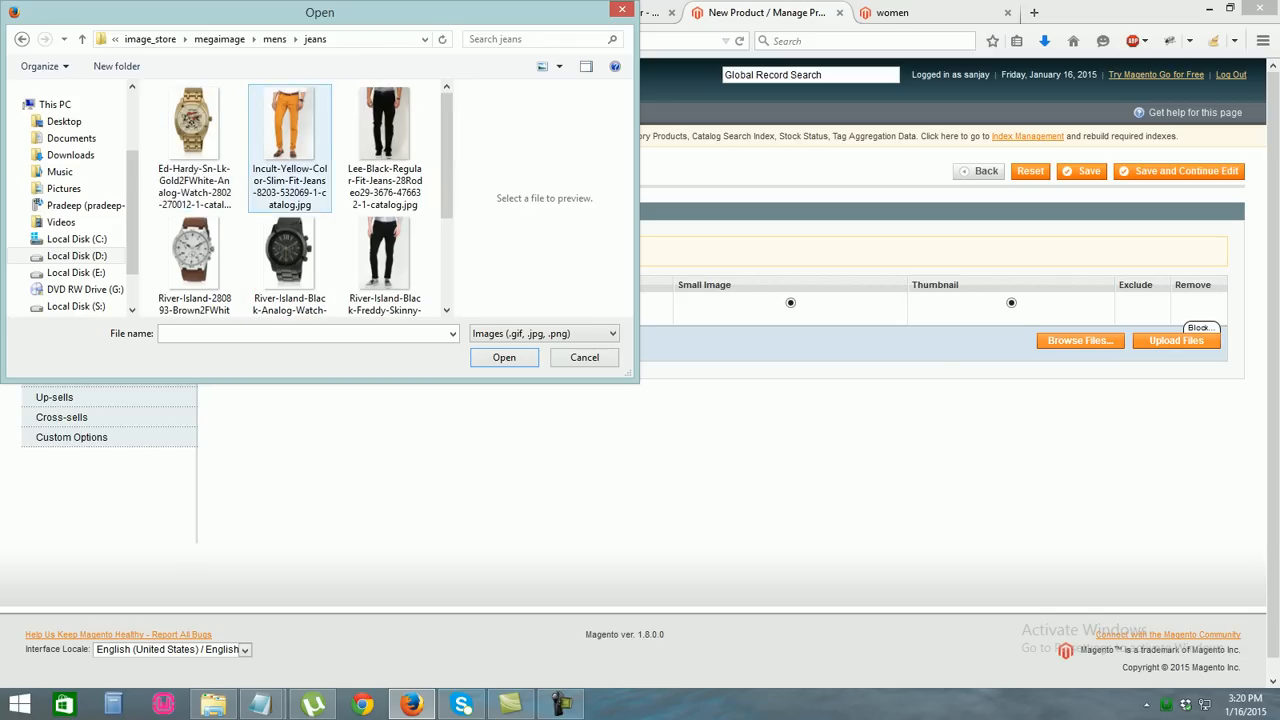
double_click(290, 150)
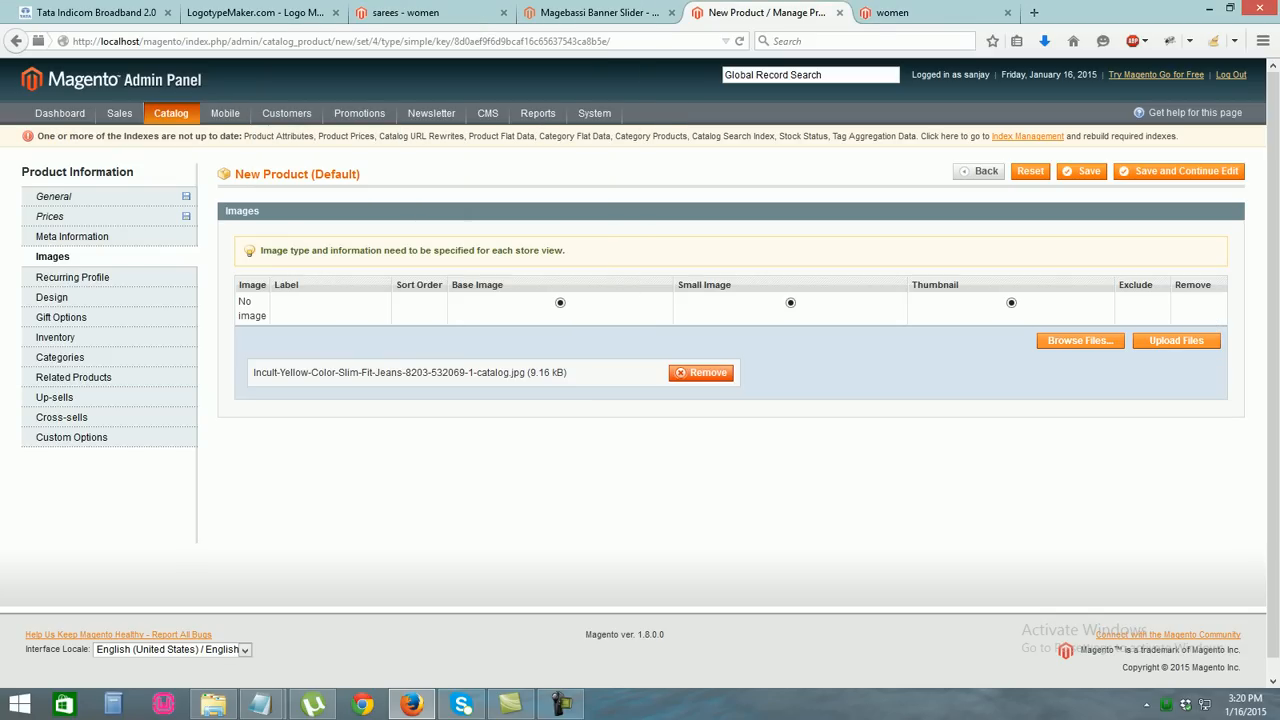
click(1180, 340)
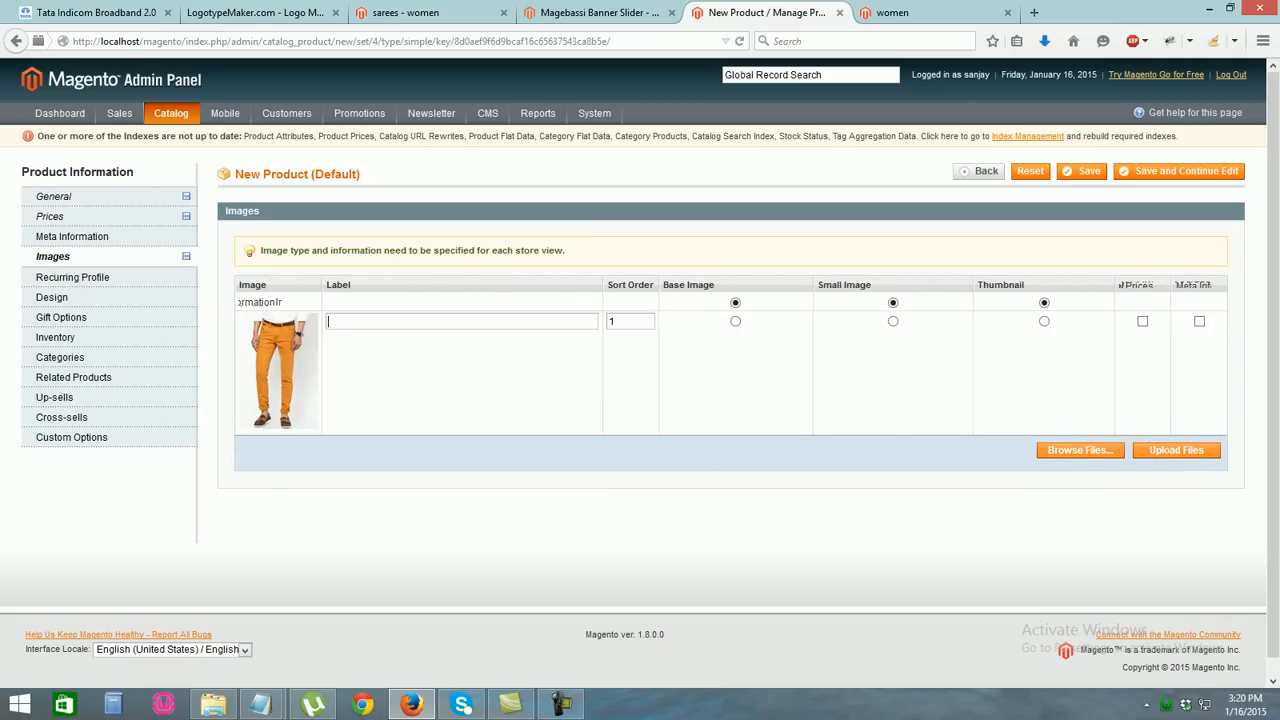
text(jeens1)
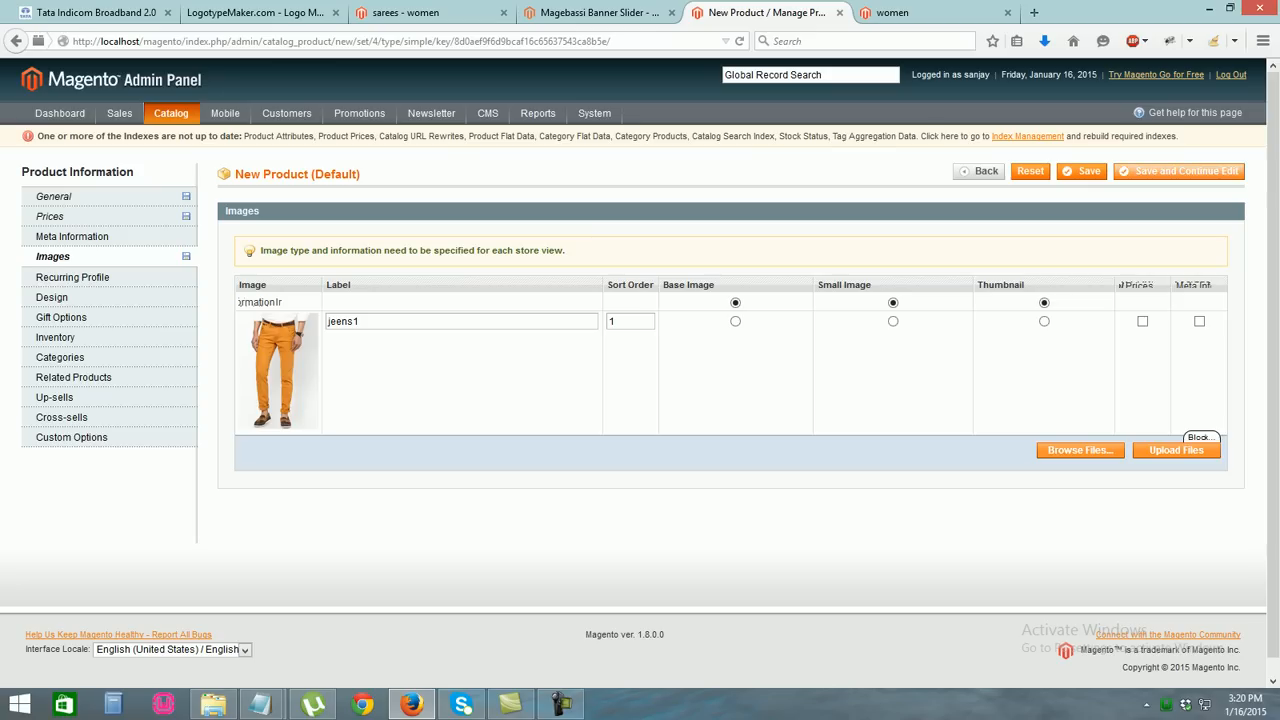
Show the inventory settings and select the current quantity value 0
click(52, 297)
click(61, 317)
click(56, 337)
double_click(405, 281)
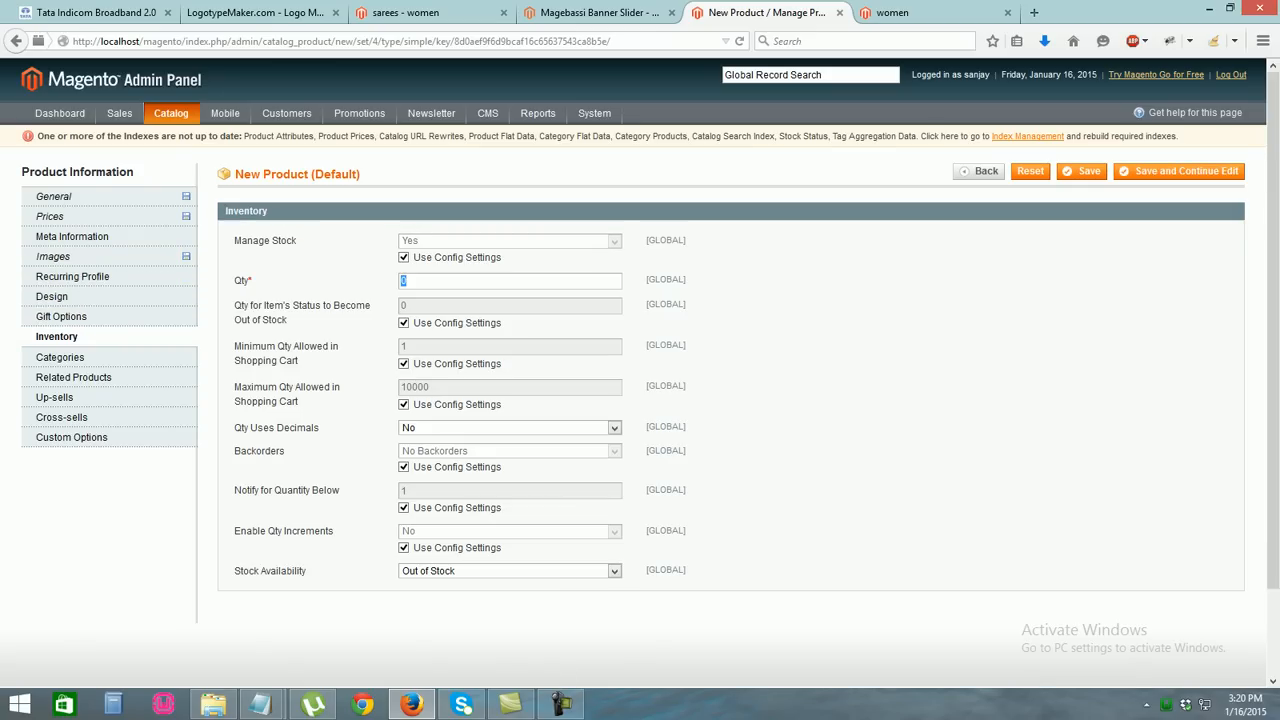
Set jeens quantity to 100, mark it In Stock, and assign it to the men category
text(100)
click(412, 298)
click(480, 571)
click(417, 585)
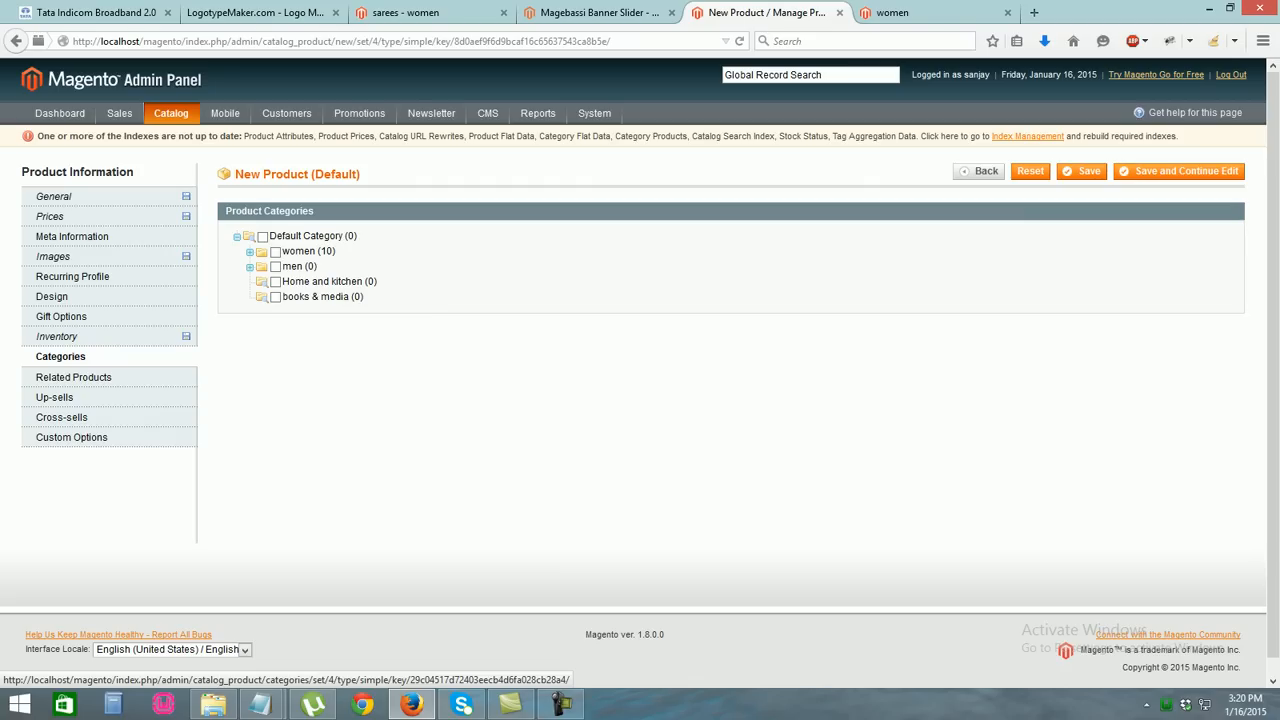
click(276, 267)
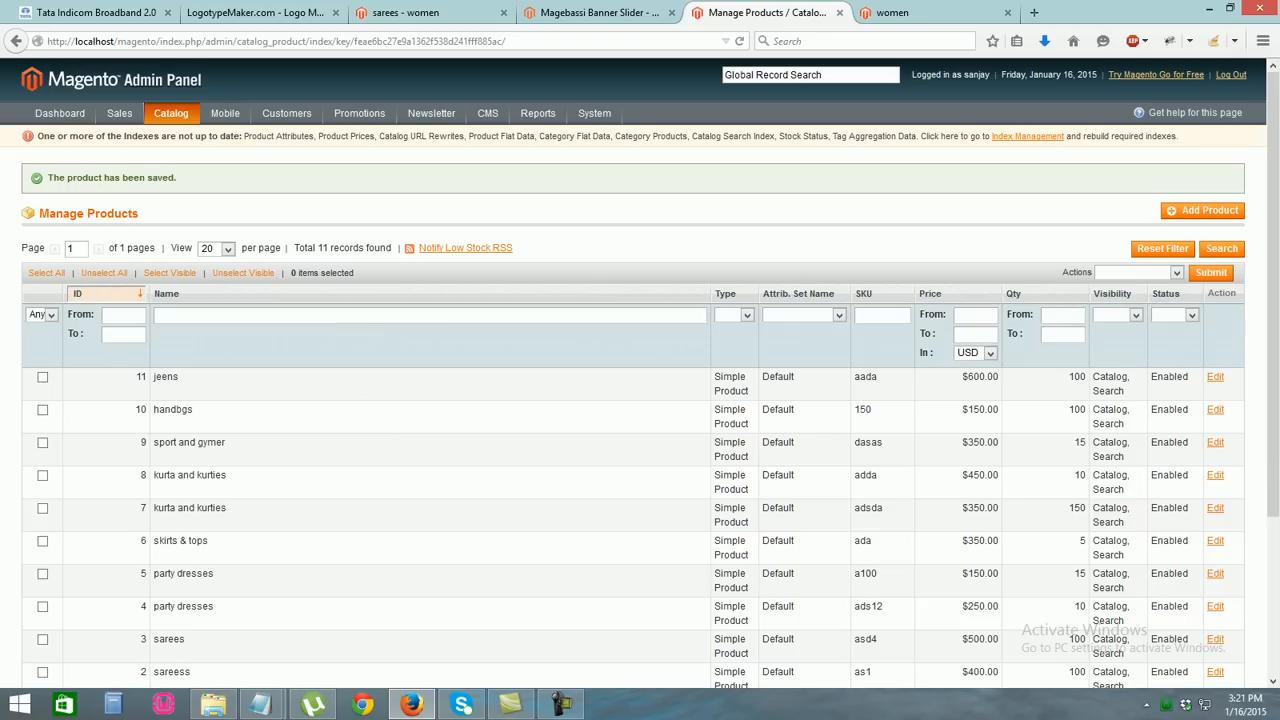
Glance at the women storefront tab, then begin a twelfth Simple Product with default settings
scroll(640, 372, down, 5)
scroll(640, 372, up, 5)
key(ctrl+Tab)
key(ctrl+shift+Tab)
key(ctrl+Tab)
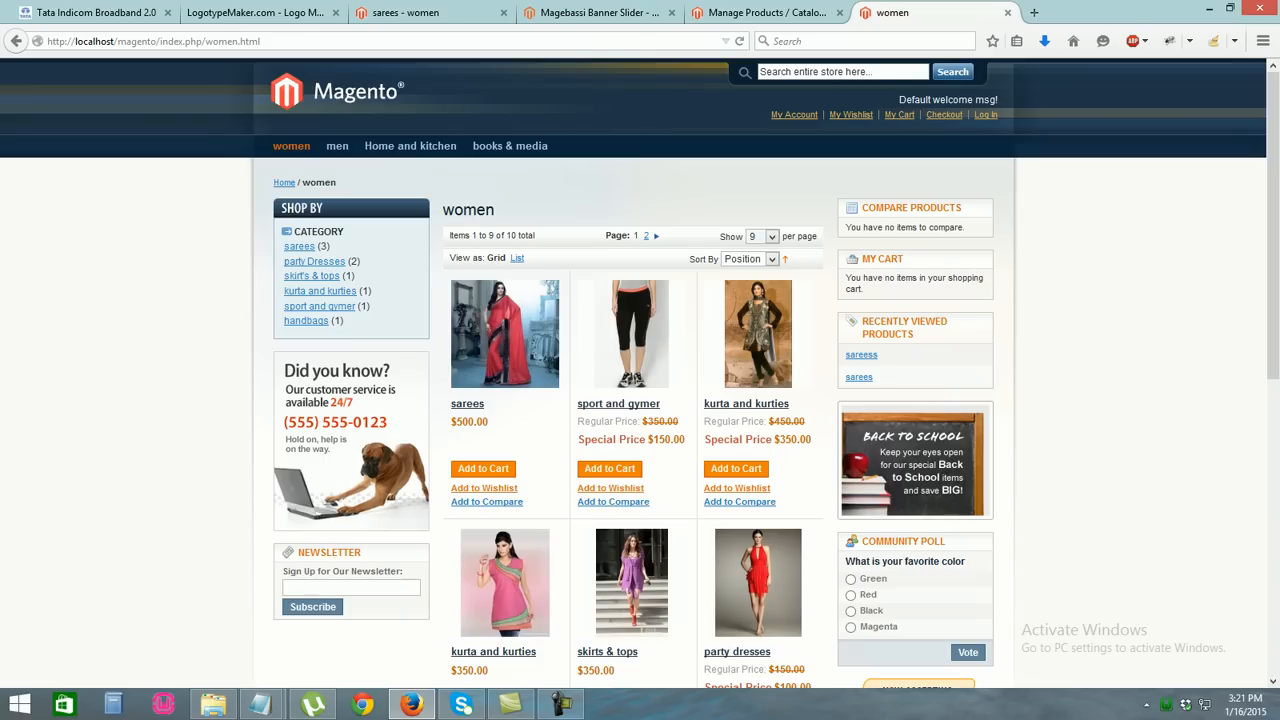
key(ctrl+shift+Tab)
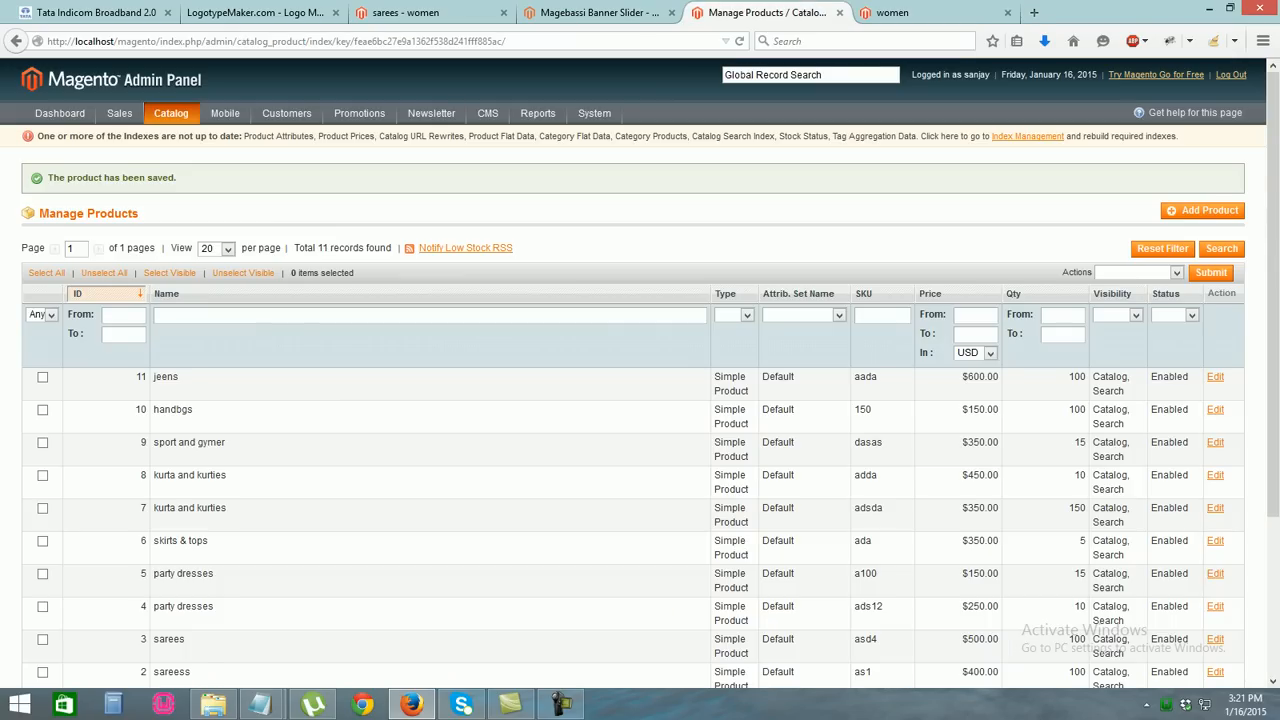
click(1202, 211)
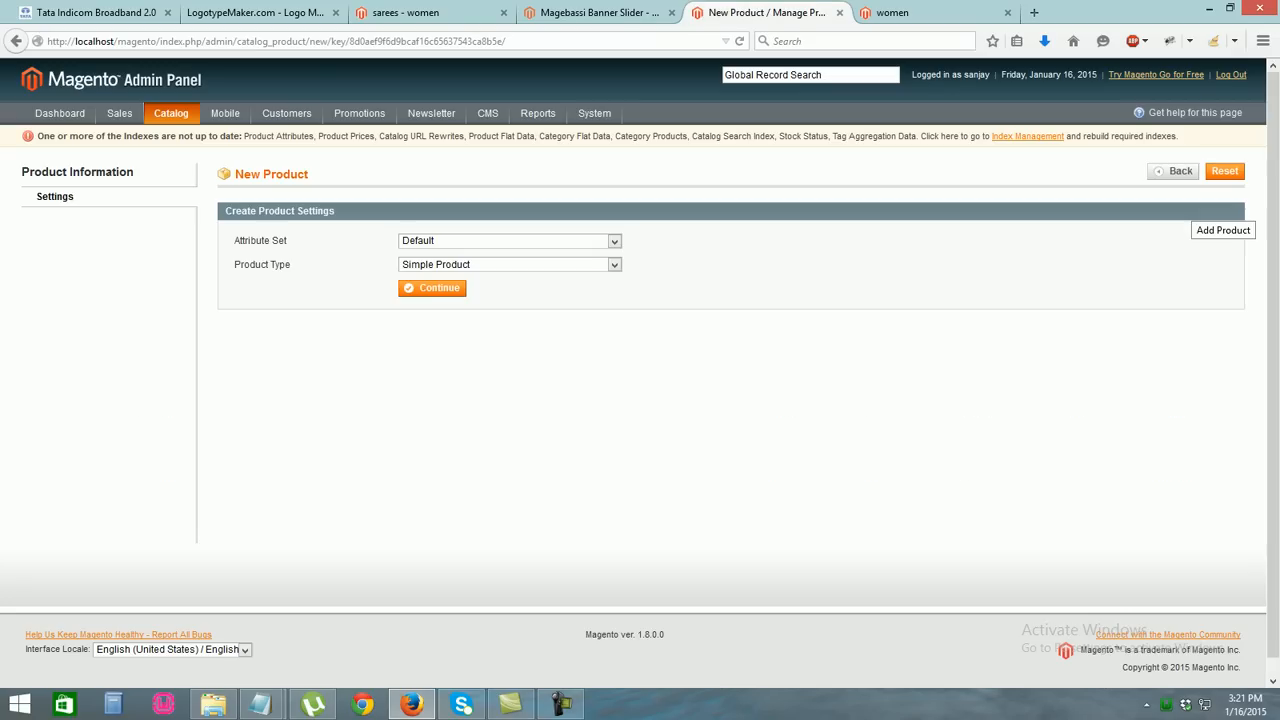
click(432, 288)
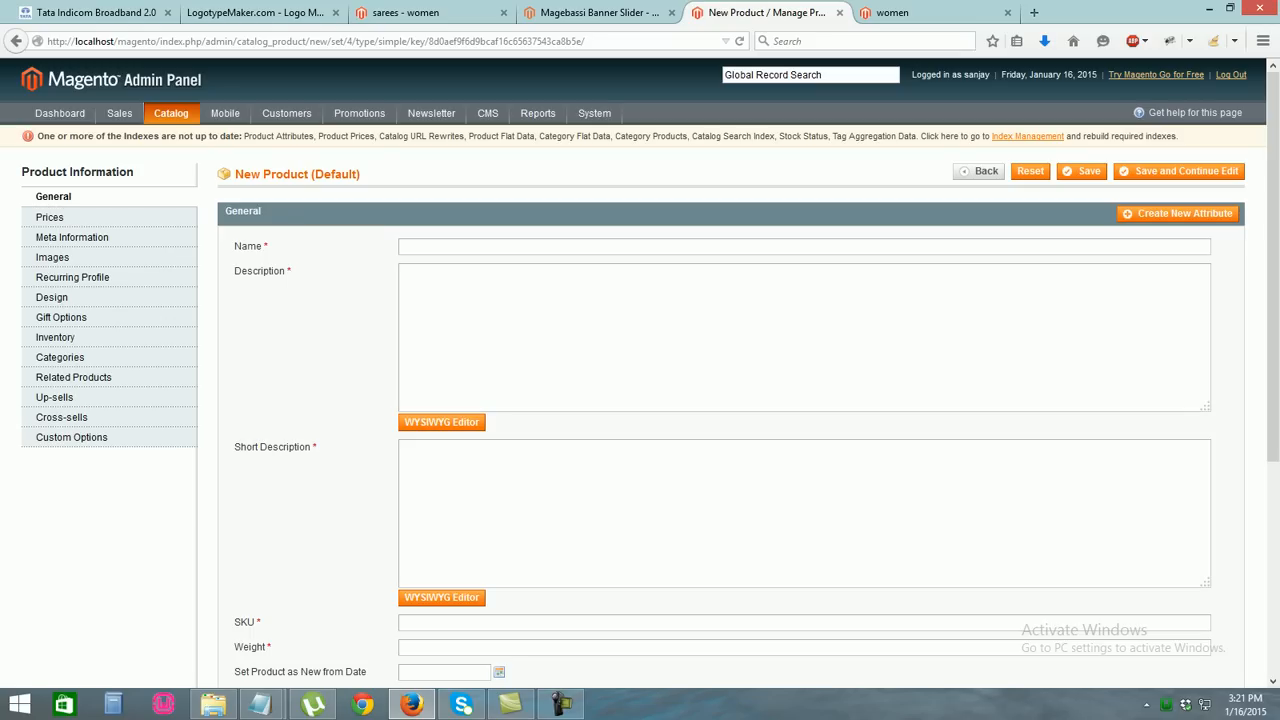
Name the new product watch and set its price to 350
click(451, 247)
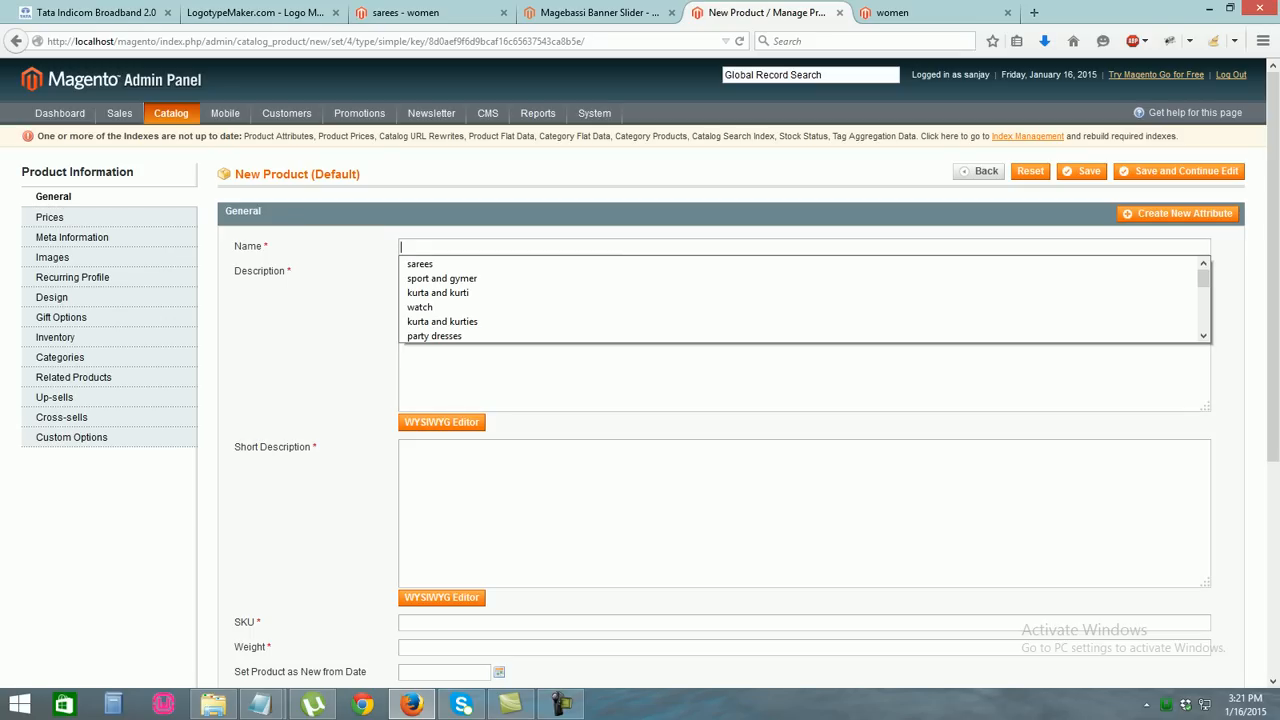
text(je)
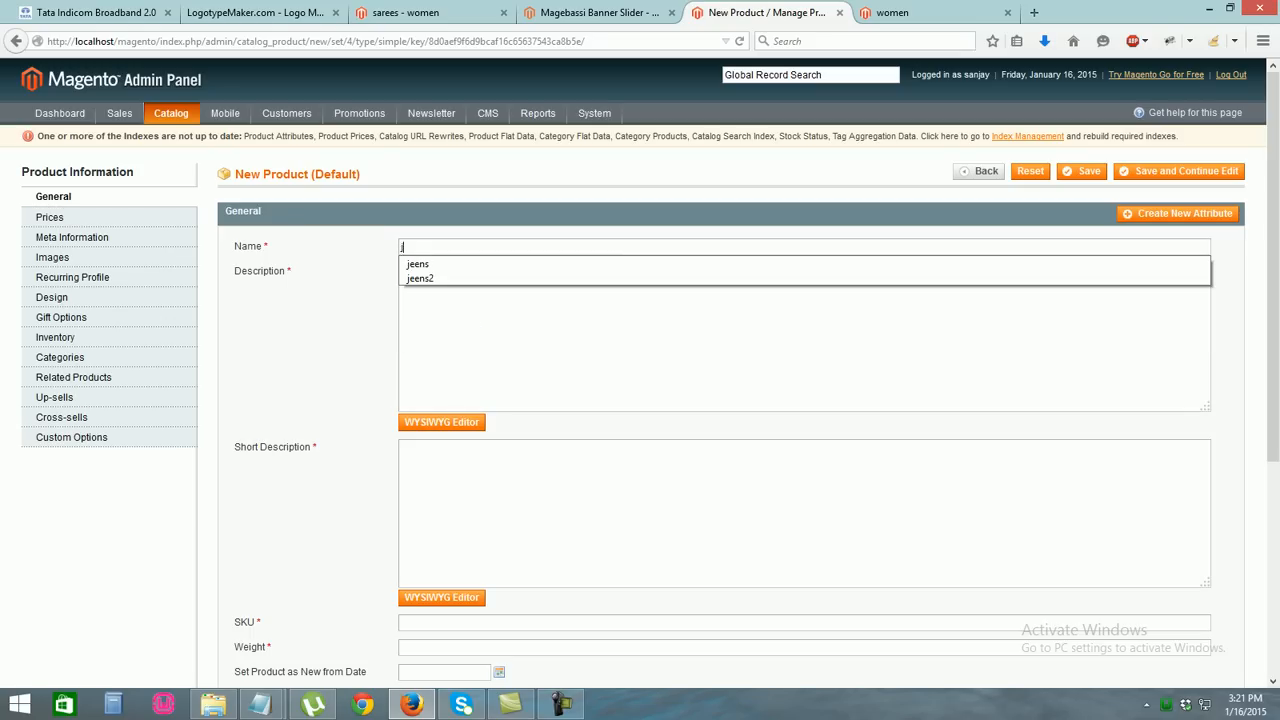
key(BackSpace)
key(BackSpace)
text(watch)
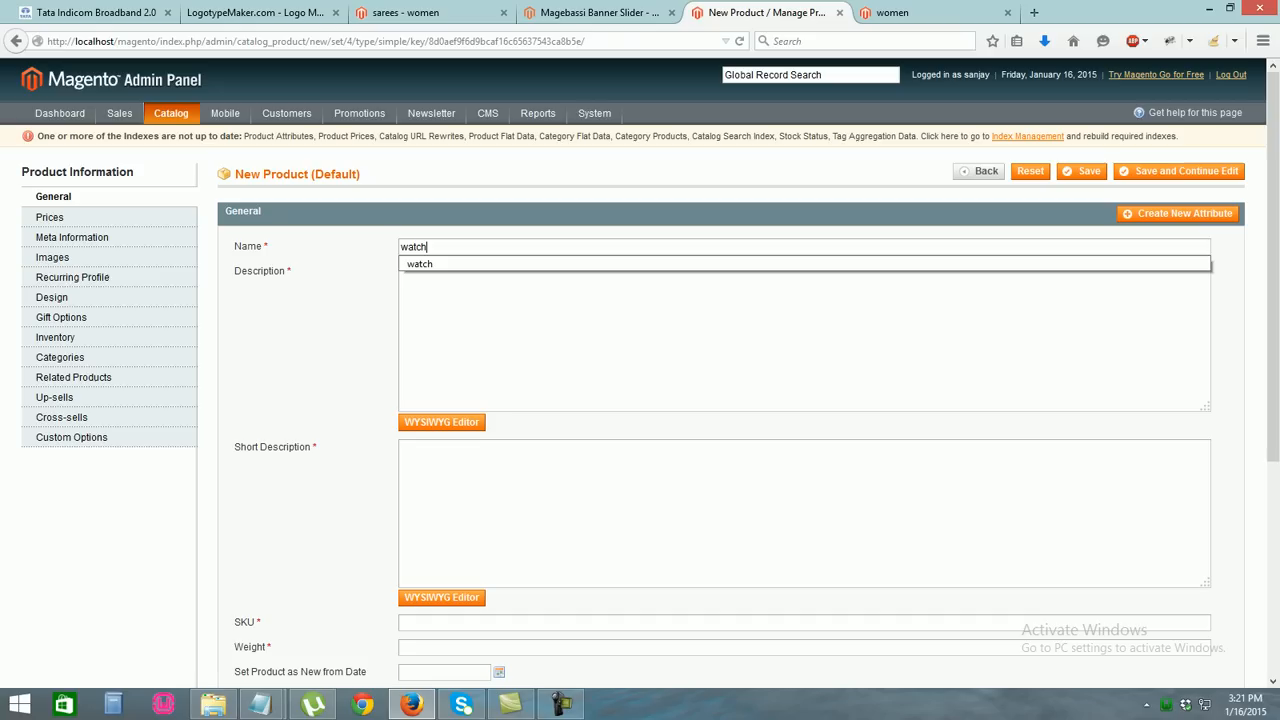
click(420, 264)
click(50, 217)
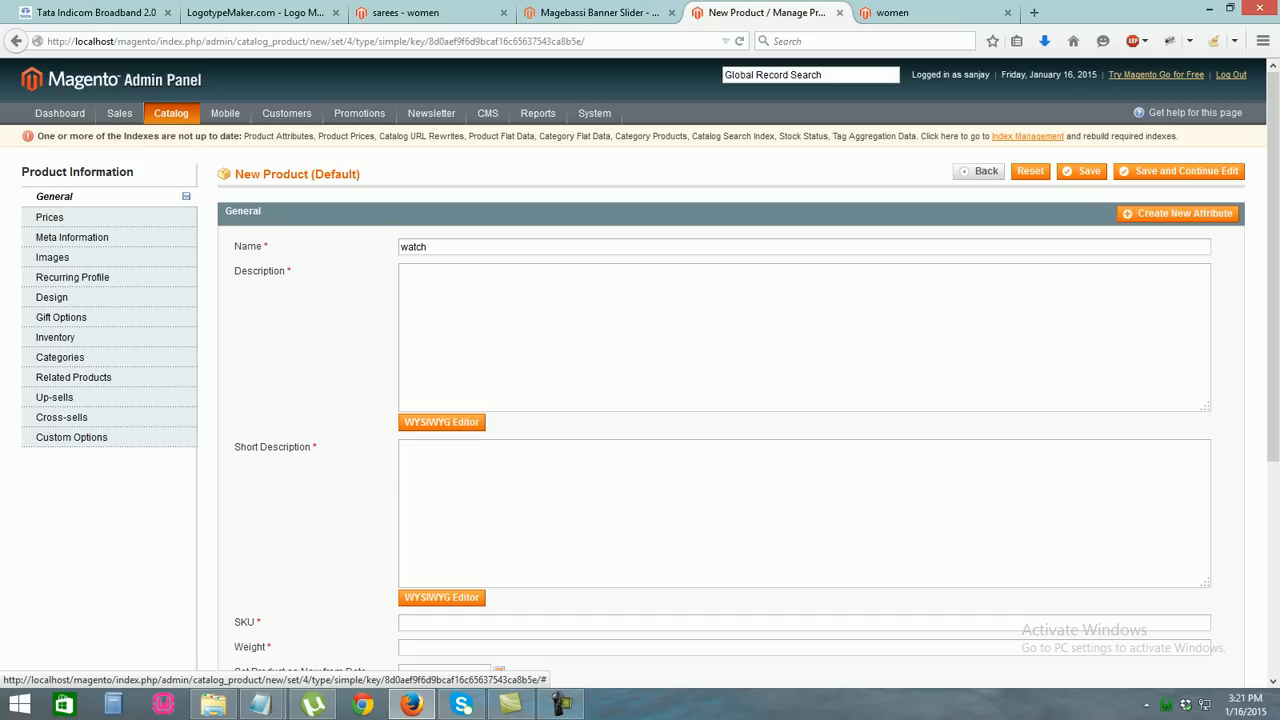
click(403, 247)
text(3500)
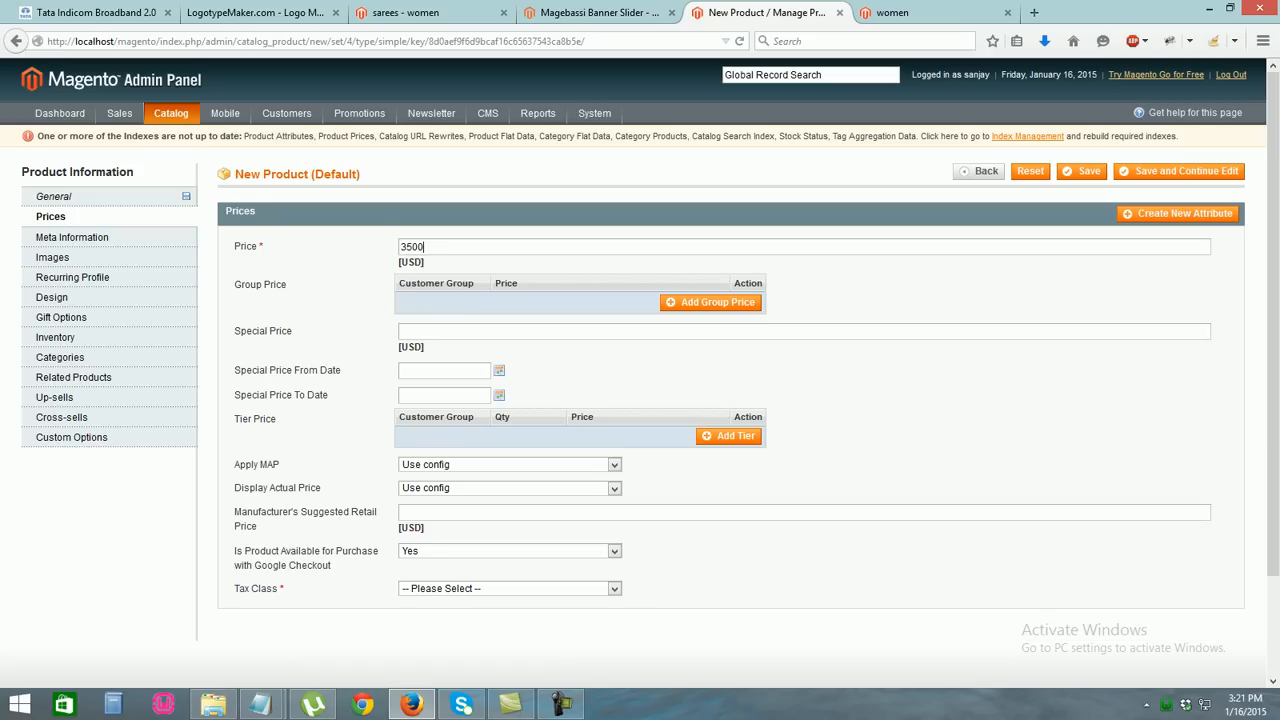
key(BackSpace)
key(Down)
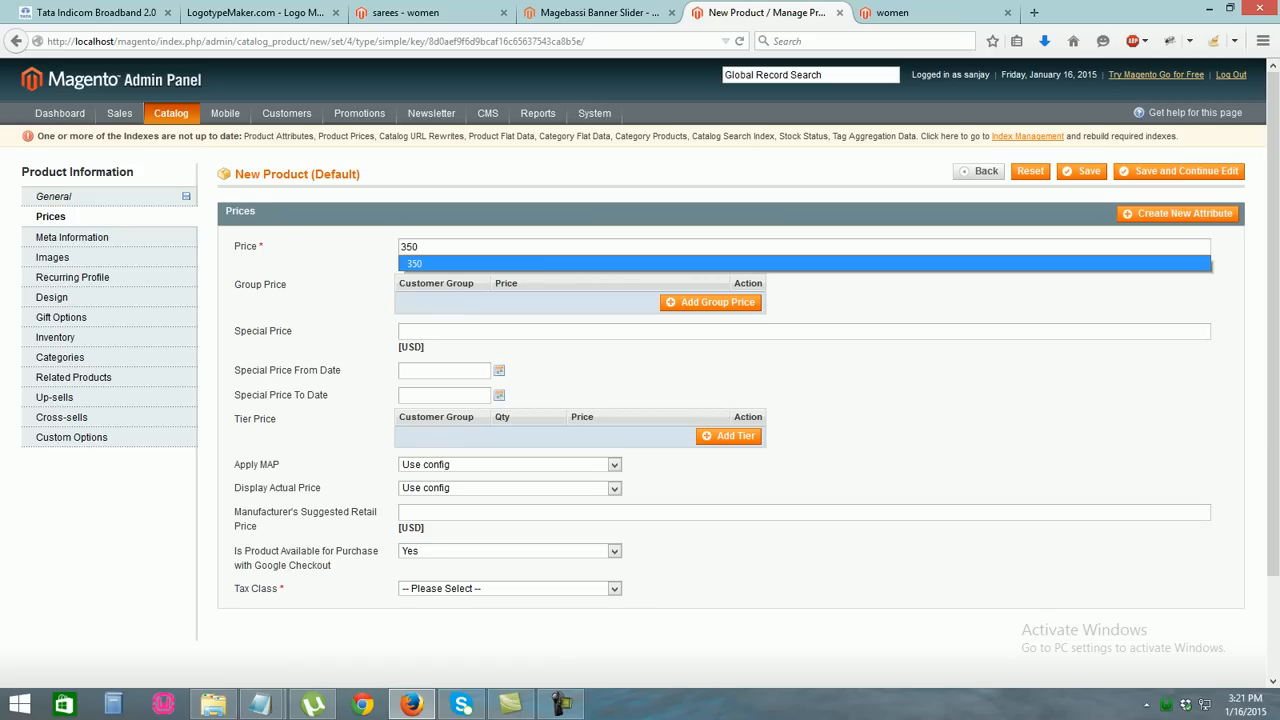
key(Return)
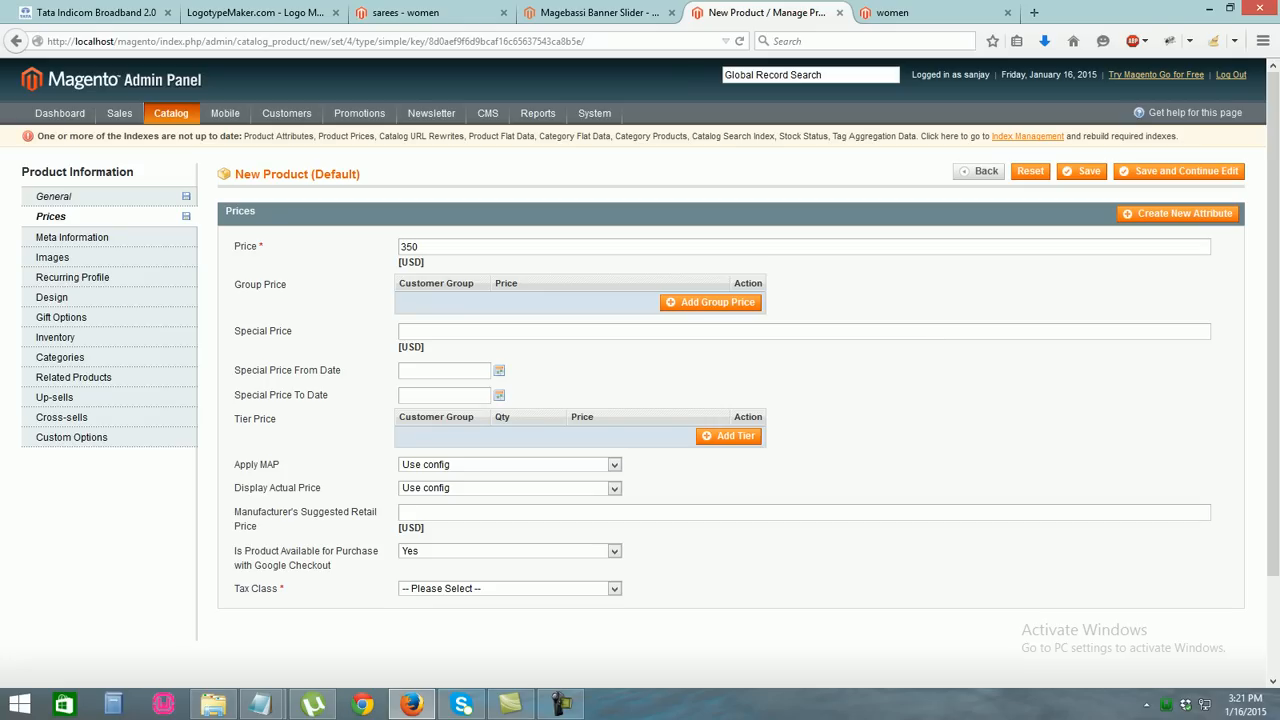
Set a special price of 200 valid from 01/16/2015 to 01/20/2015
text(5)
key(BackSpace)
text(200)
click(402, 370)
click(499, 371)
click(472, 477)
click(499, 395)
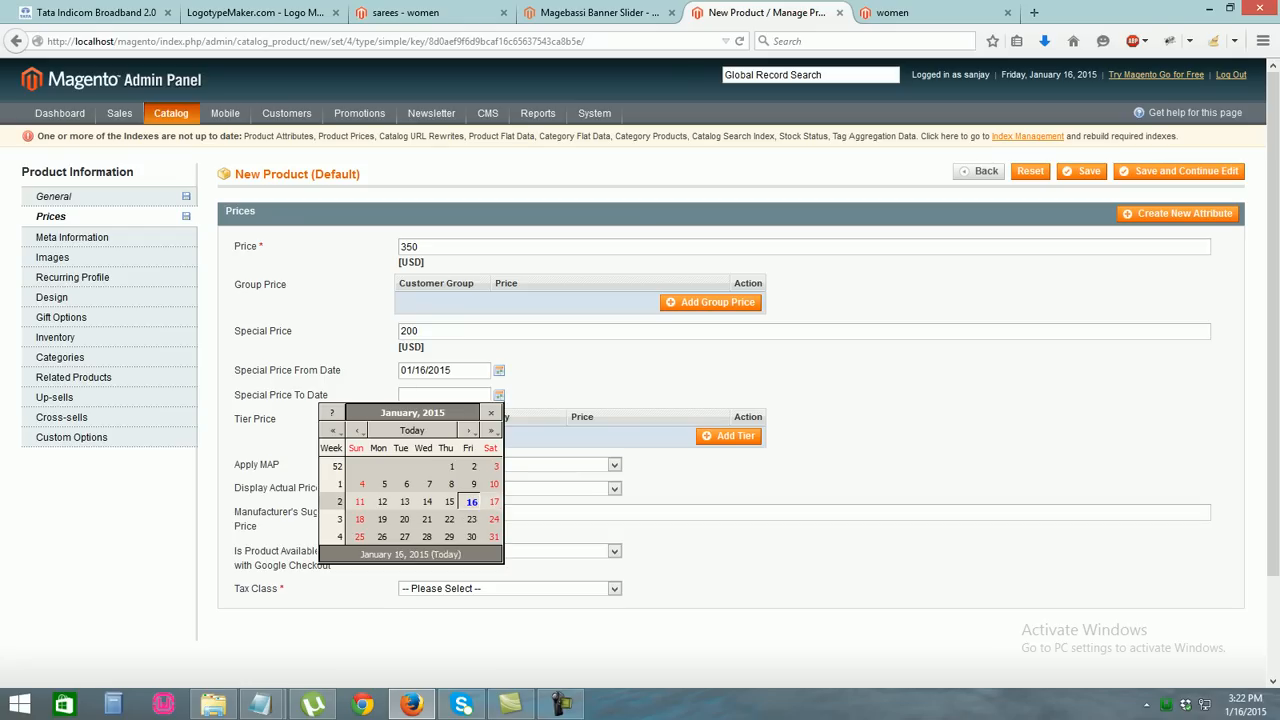
click(404, 519)
Set the watch's tax class to None
scroll(404, 519, down, 2)
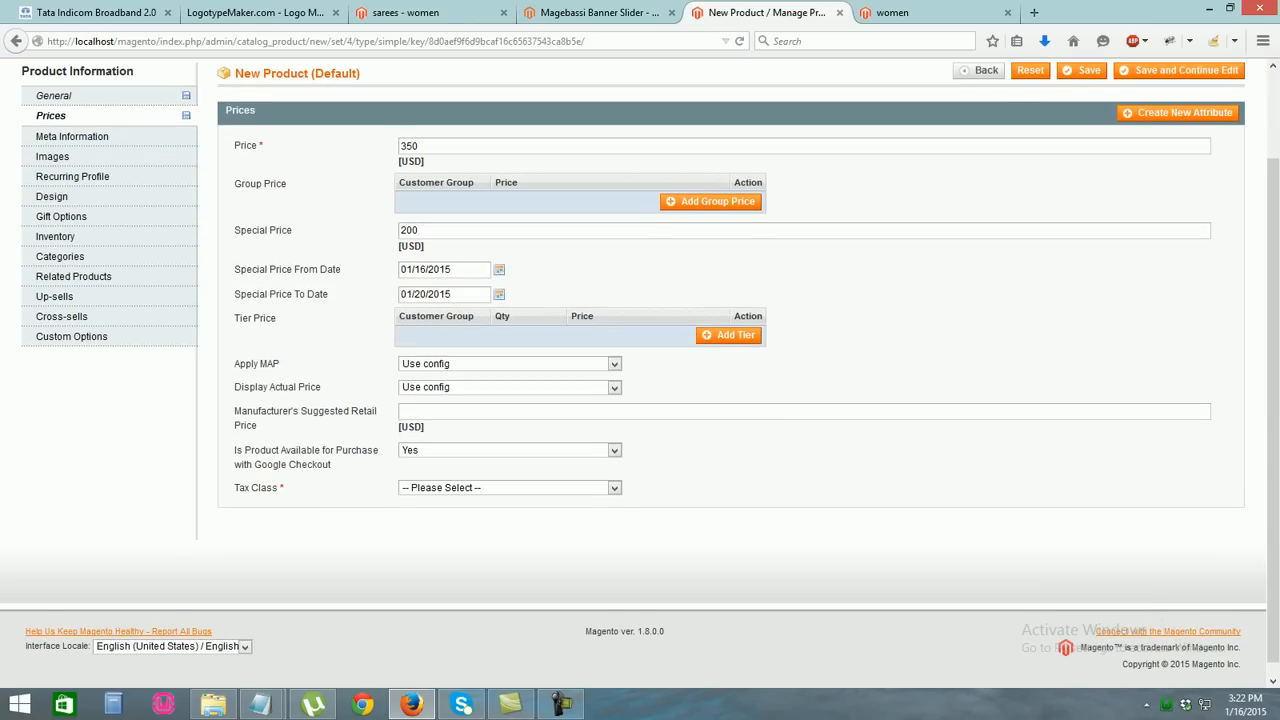
click(509, 487)
click(430, 514)
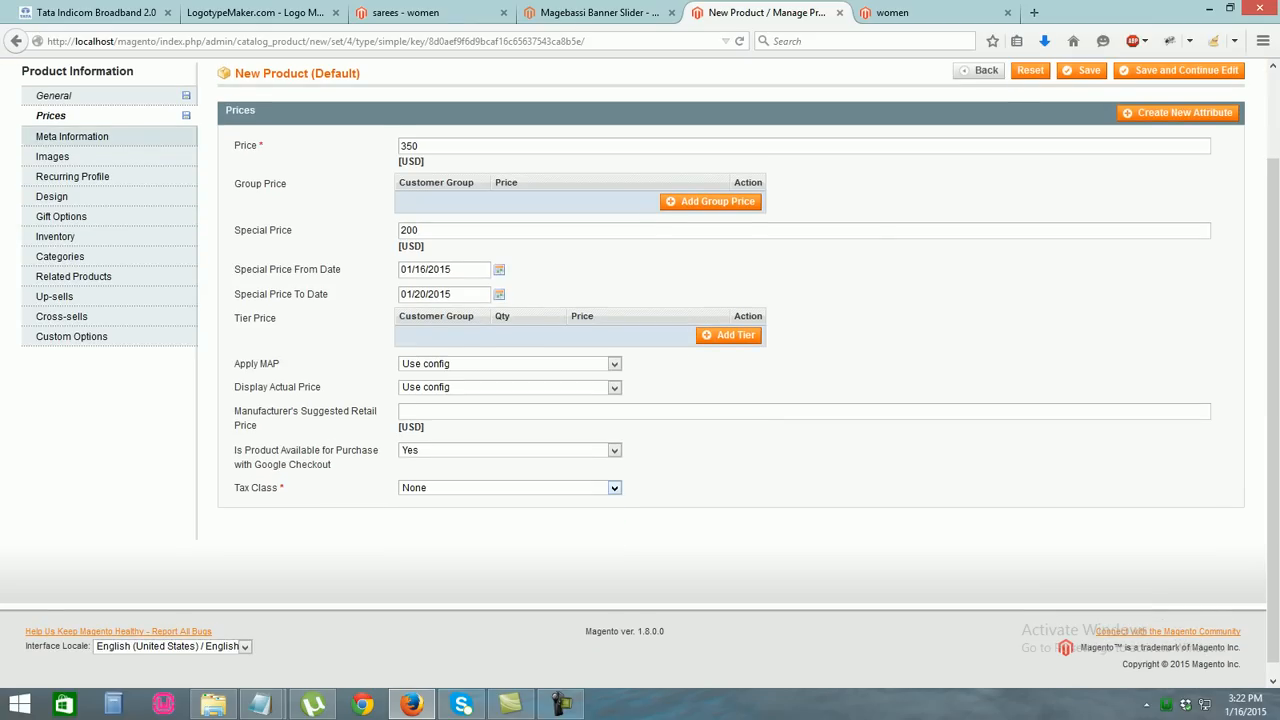
click(52, 156)
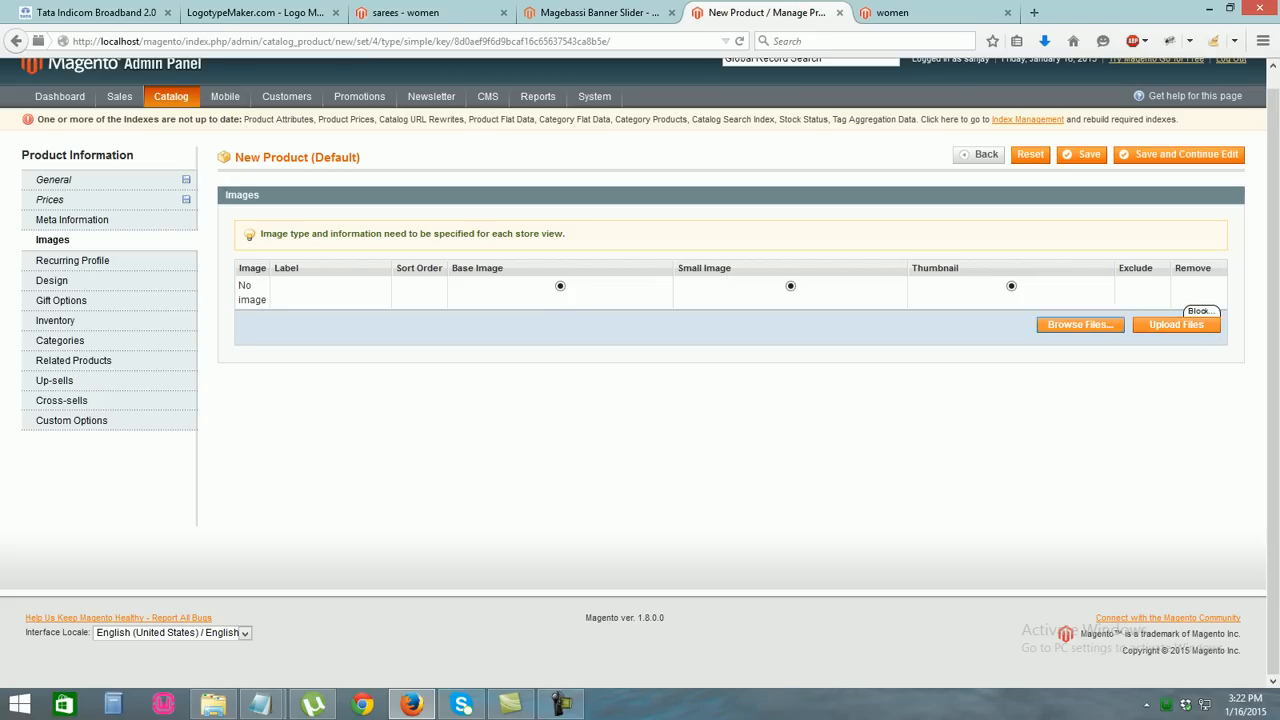
Upload the black watch photo, label it watch, and make it the base, small and thumbnail image
click(1080, 324)
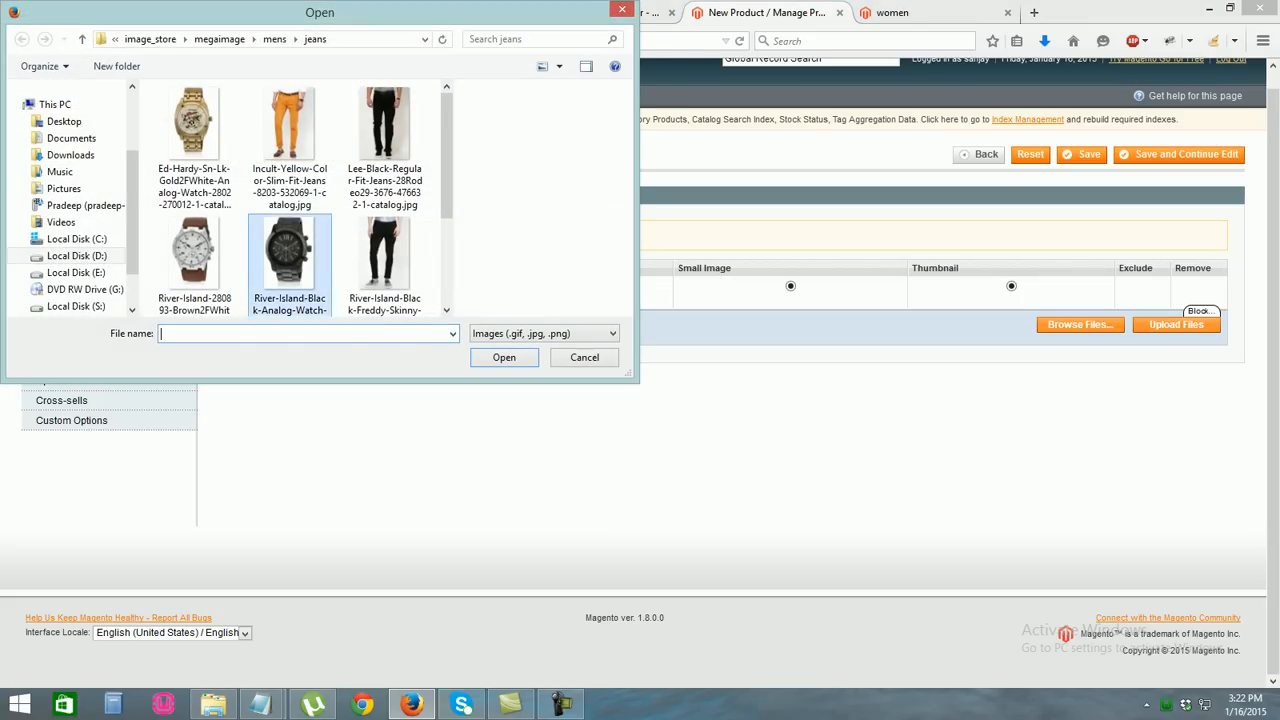
double_click(290, 250)
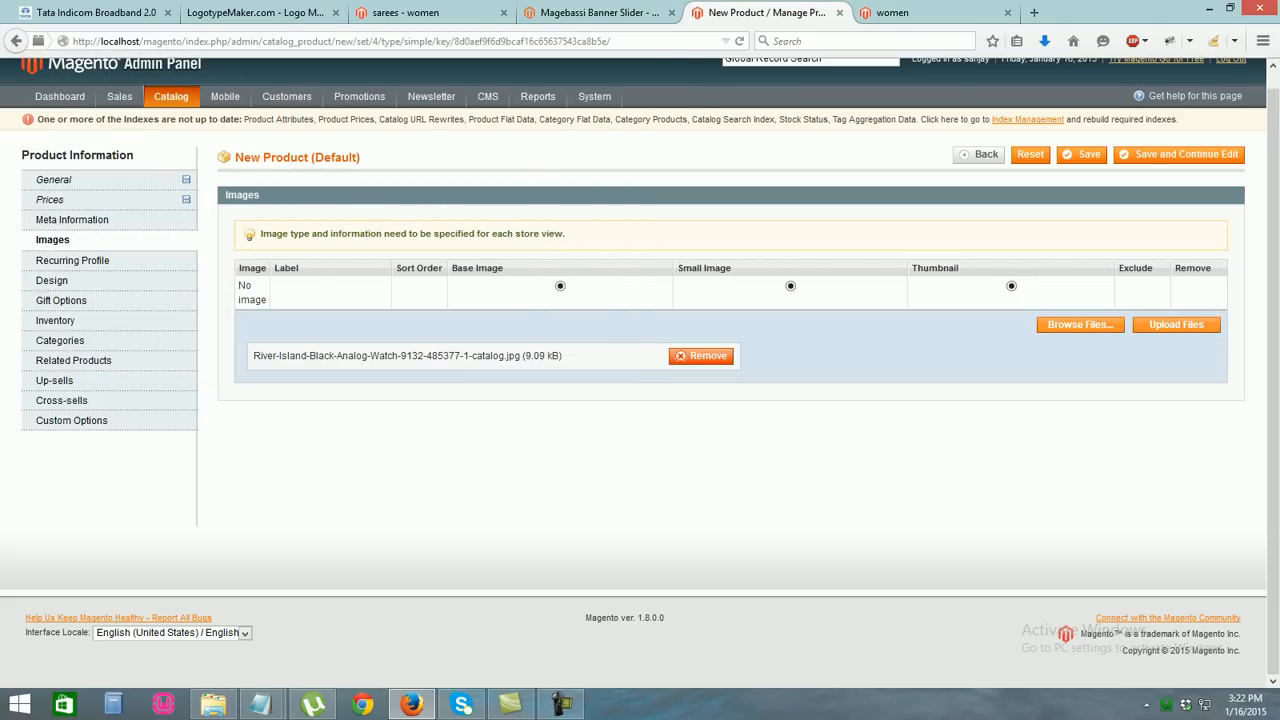
click(1176, 324)
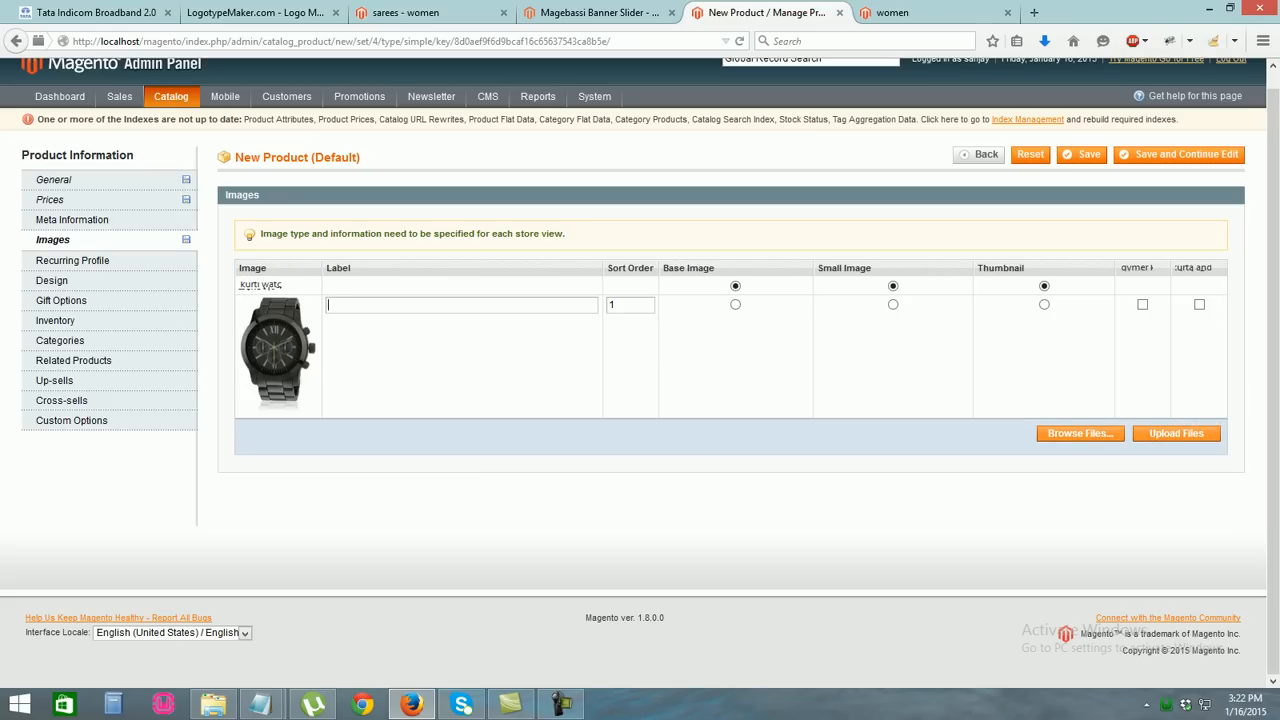
text(watch)
click(735, 304)
click(1044, 304)
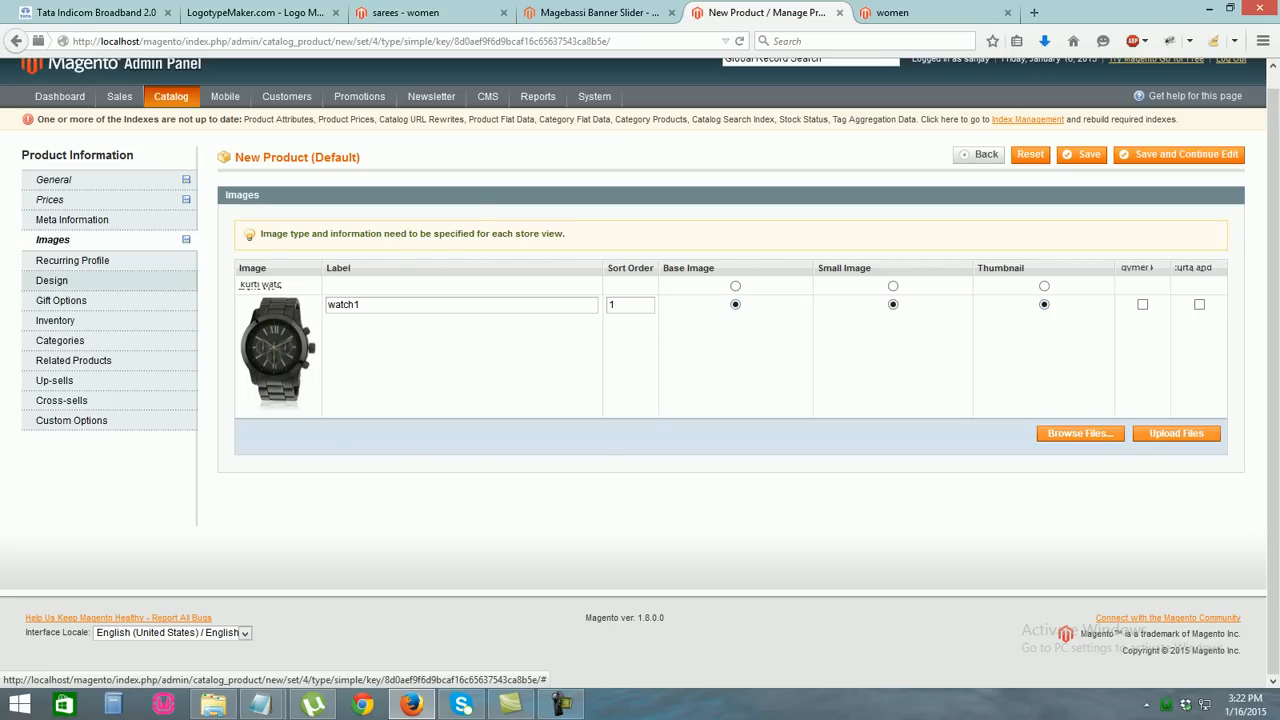
click(52, 280)
Set the watch quantity to 50 and mark it In Stock
click(56, 320)
double_click(404, 264)
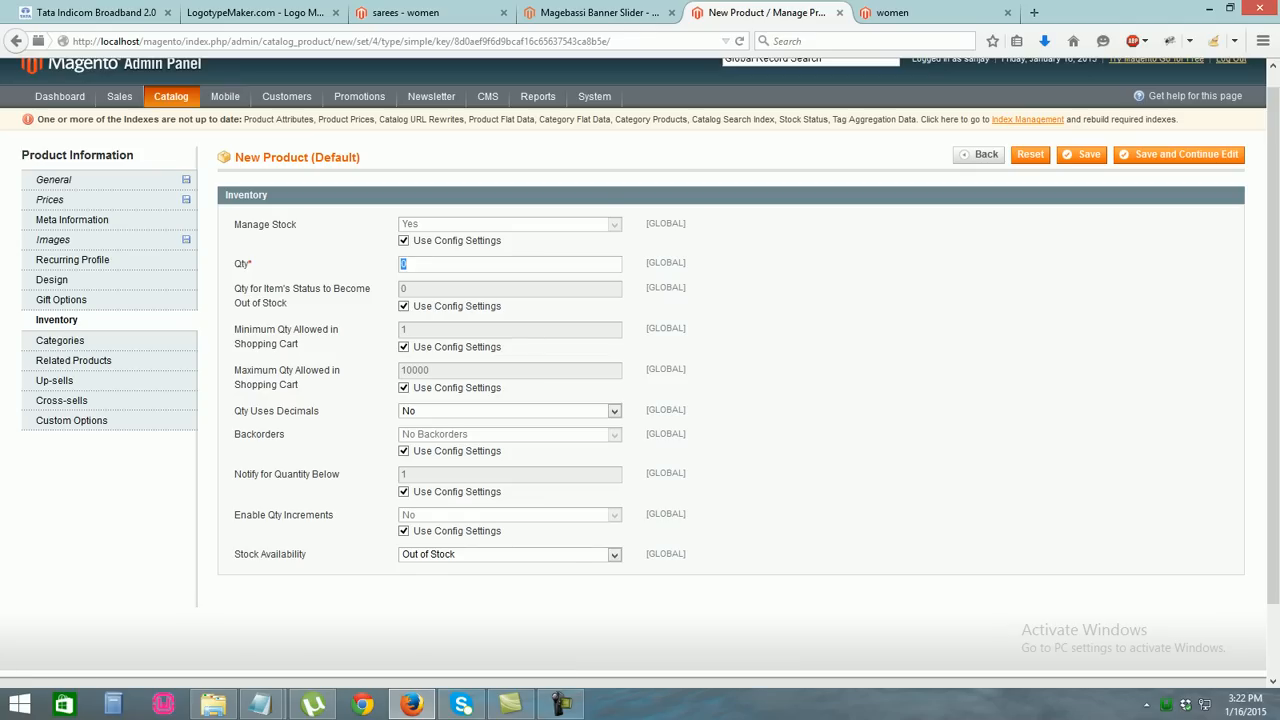
text(50)
key(Return)
click(510, 555)
click(430, 568)
Assign the watch to the men and watch categories and save it
click(60, 340)
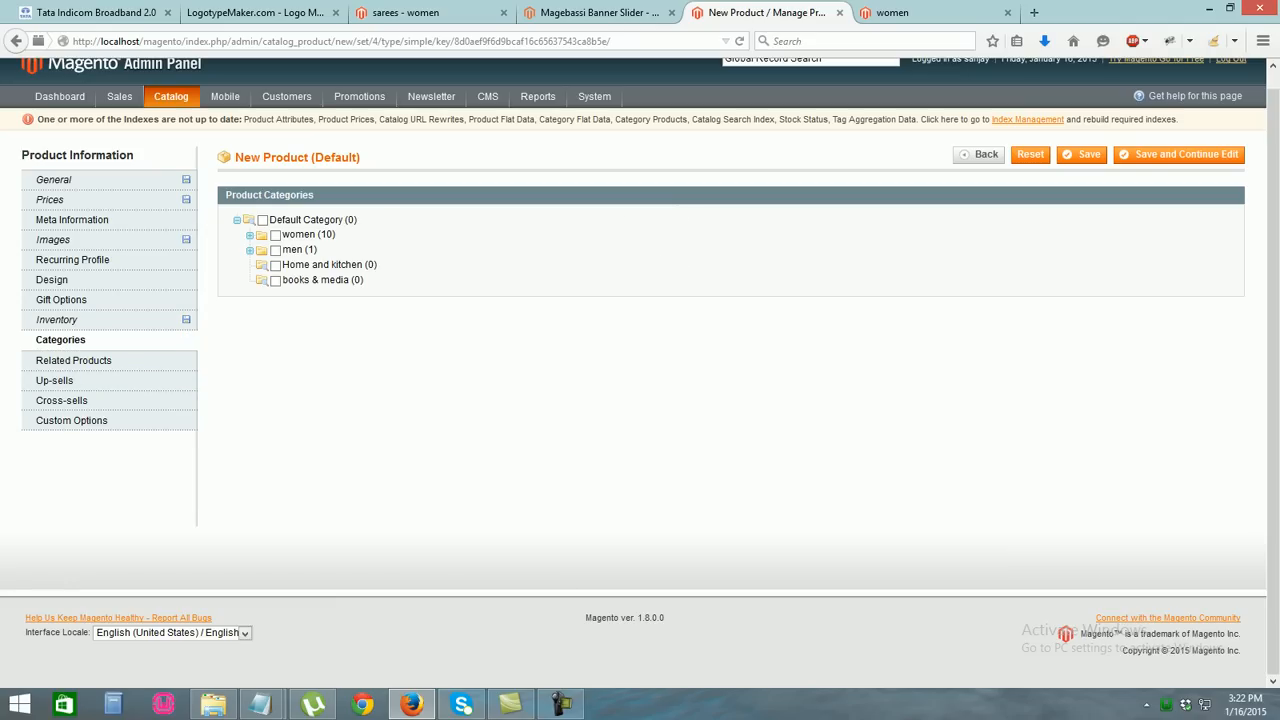
click(276, 251)
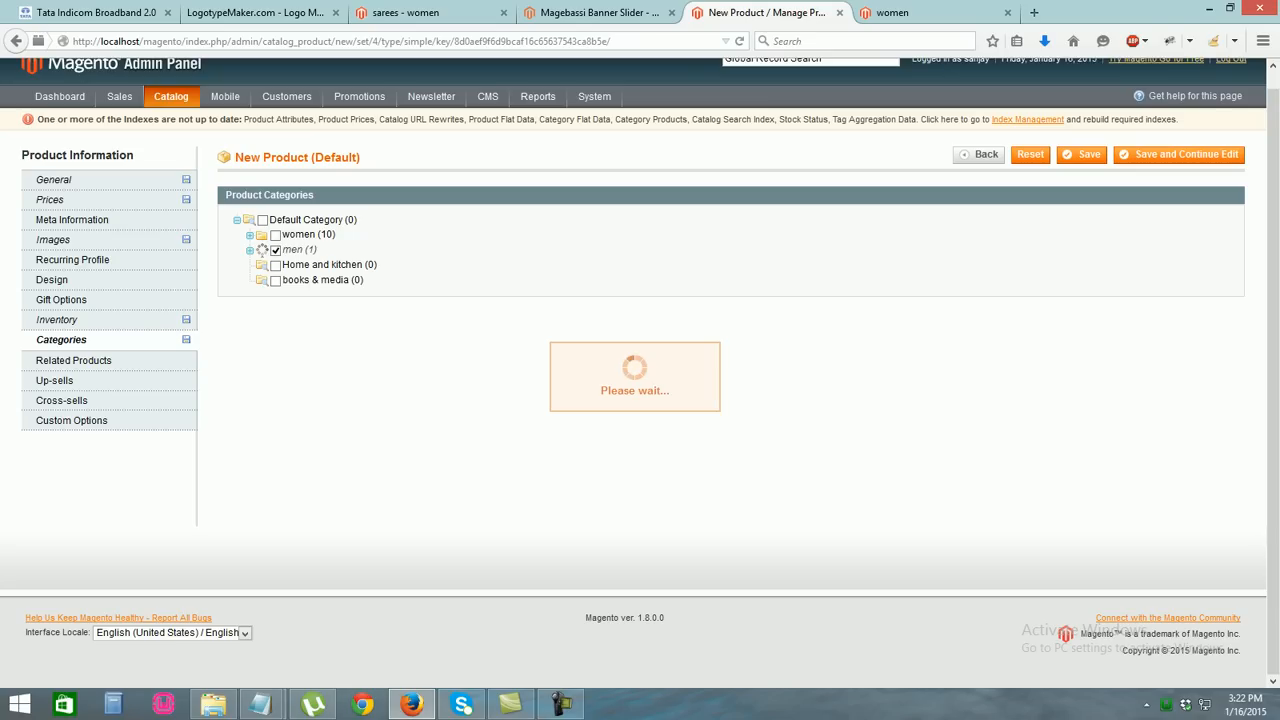
click(288, 280)
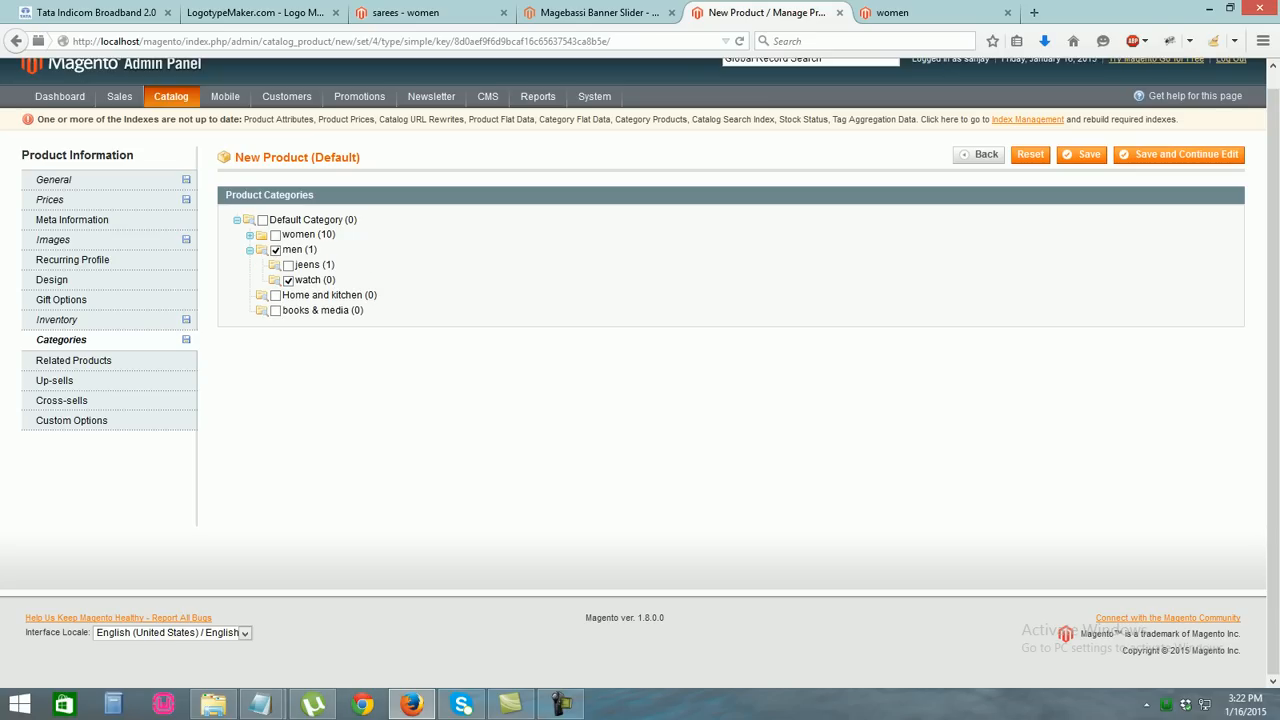
click(1083, 154)
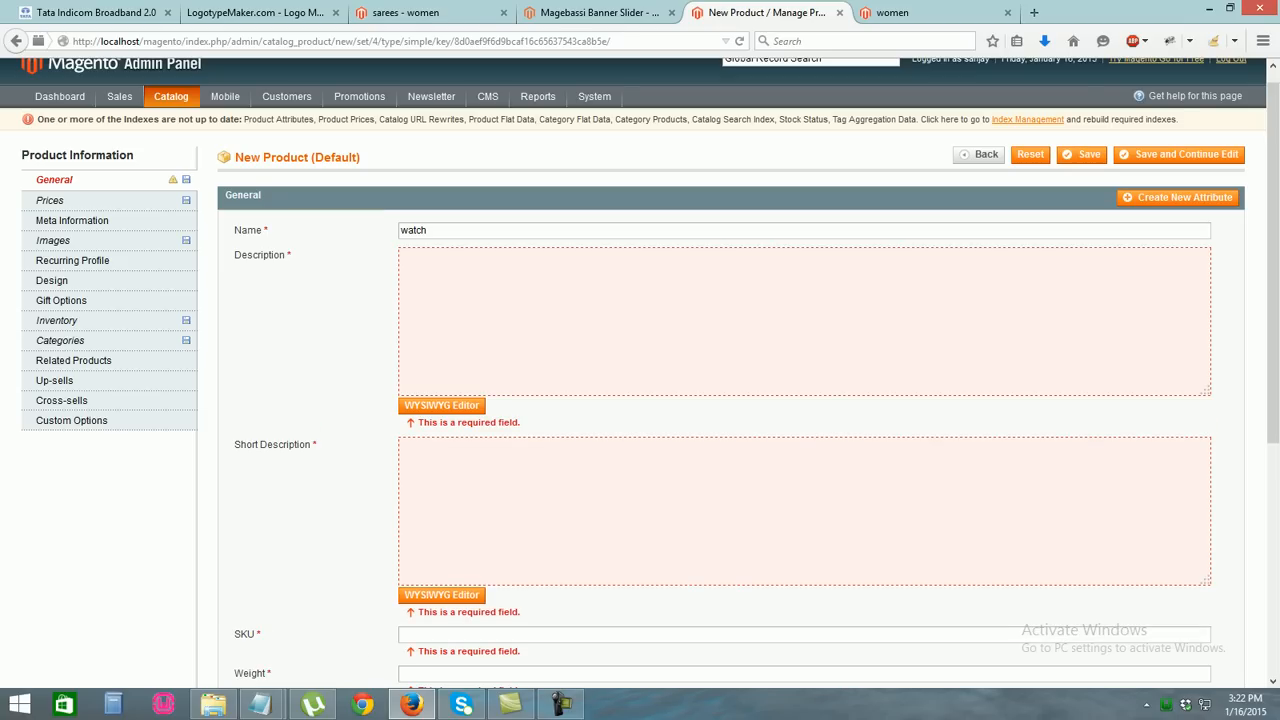
Write the watch description and copy it into the short description
text(thisi)
text( is the w)
text(atch)
key(ctrl+shift+Left)
key(shift+Left)
key(BackSpace)
key(BackSpace)
key(BackSpace)
key(BackSpace)
key(BackSpace)
key(BackSpace)
key(BackSpace)
key(BackSpace)
key(BackSpace)
key(BackSpace)
key(BackSpace)
key(BackSpace)
text(thisiis altest watch)
key(ctrl+a)
key(ctrl+c)
click(440, 455)
key(ctrl+v)
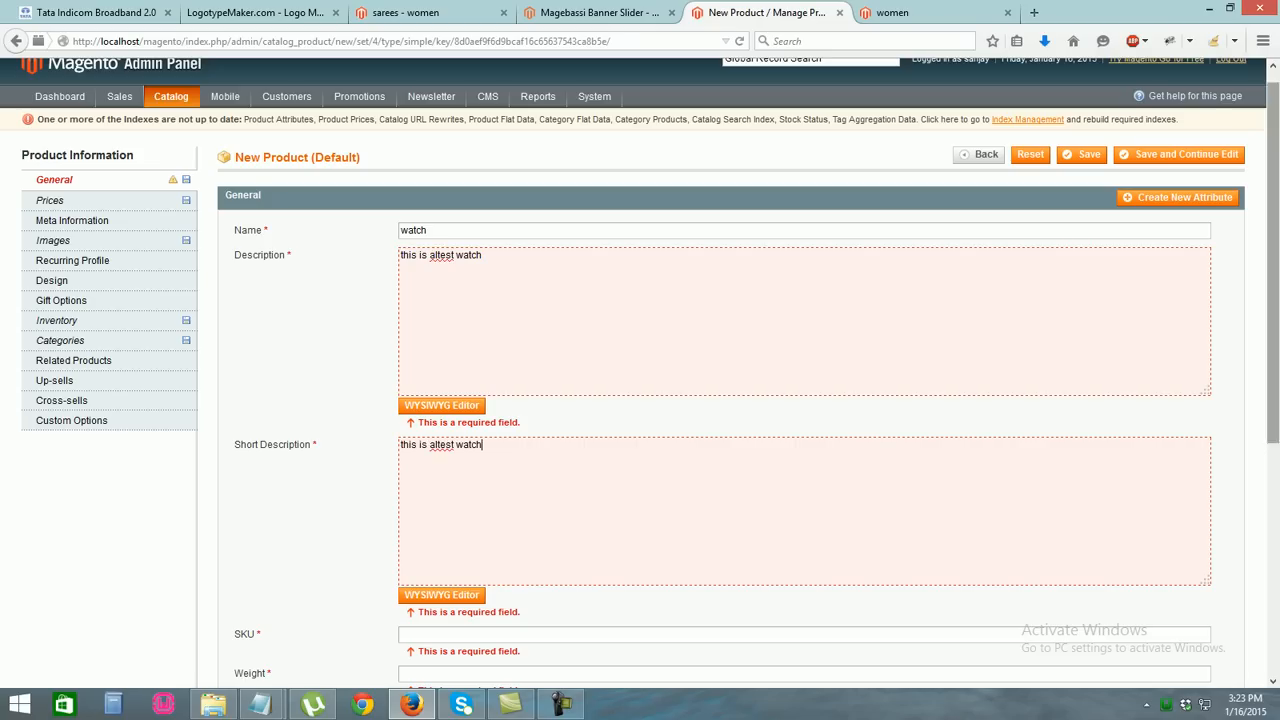
scroll(640, 370, down, 5)
Enter SKU 15a50 and weight 150, set status Enabled, and save the watch
text(1550)
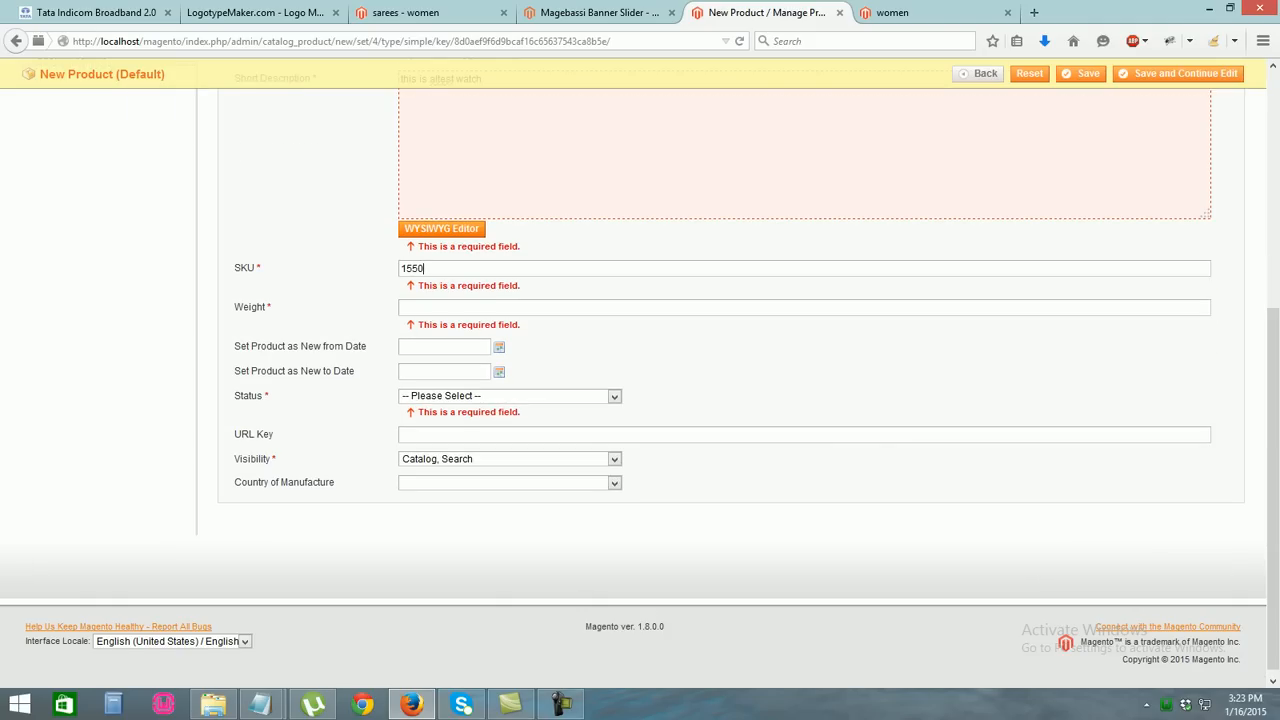
click(410, 268)
text(a)
click(401, 307)
text(150)
scroll(640, 370, up, 2)
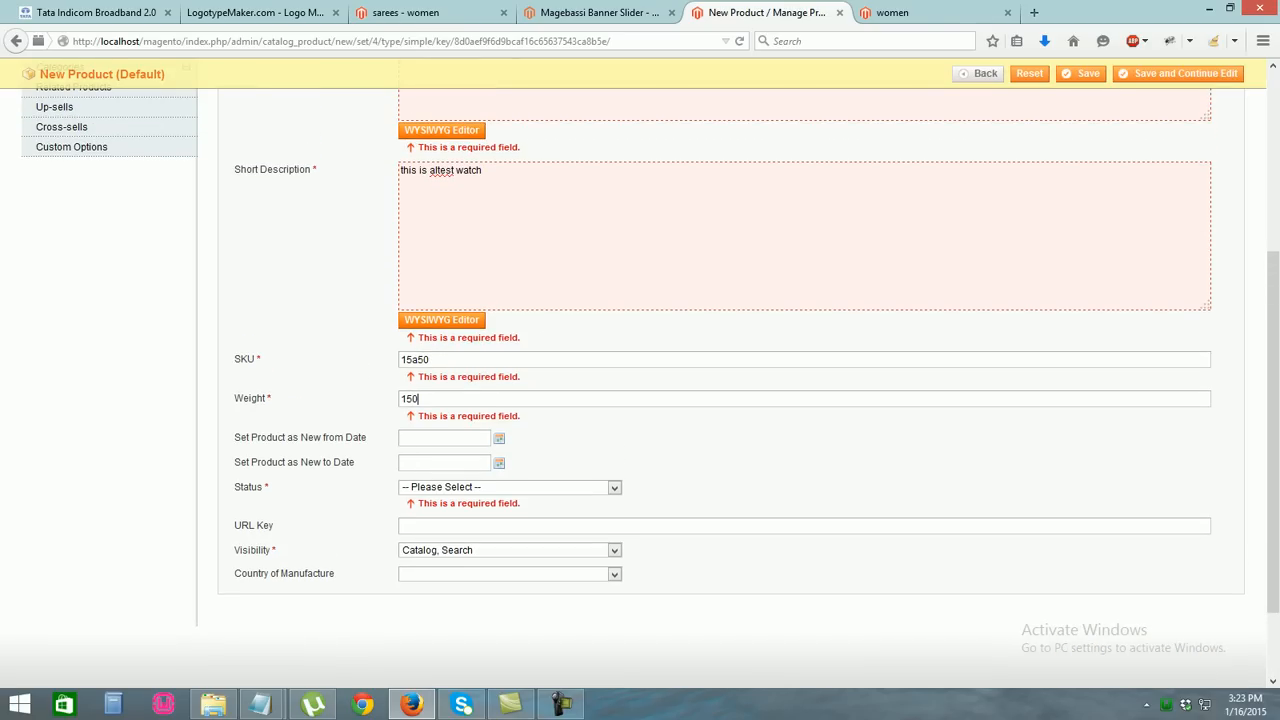
click(510, 488)
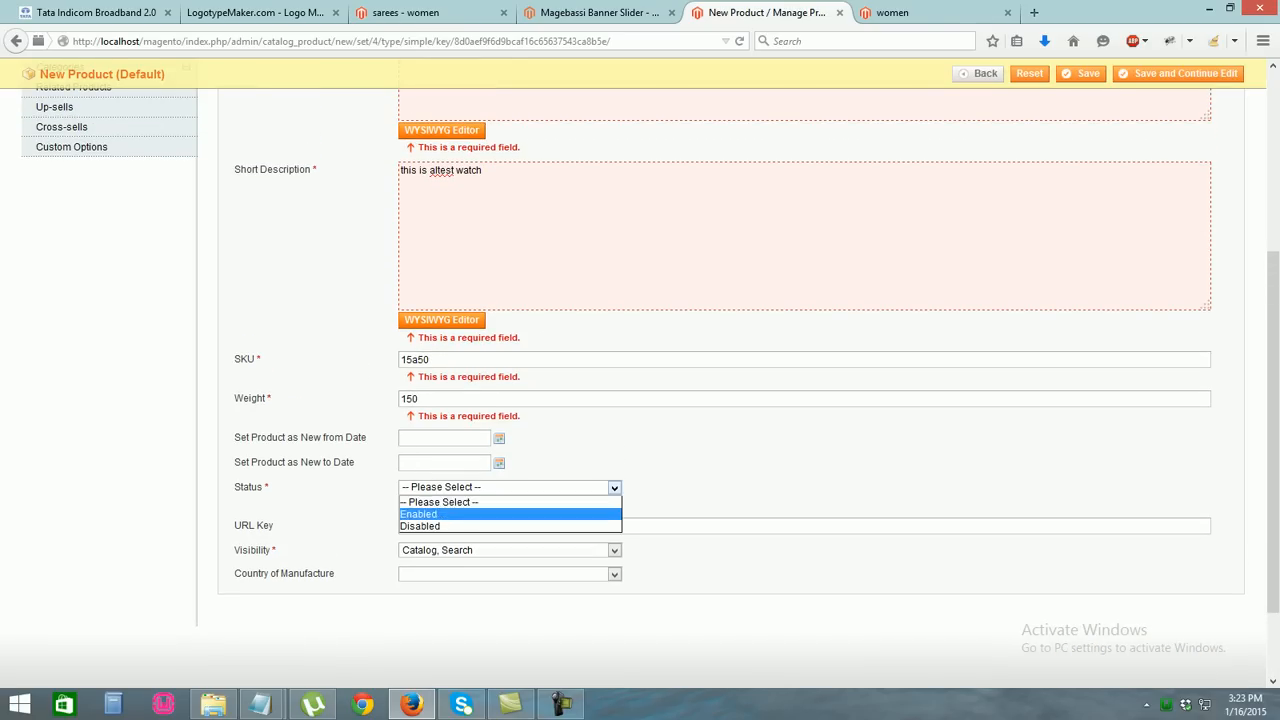
click(418, 514)
click(1082, 73)
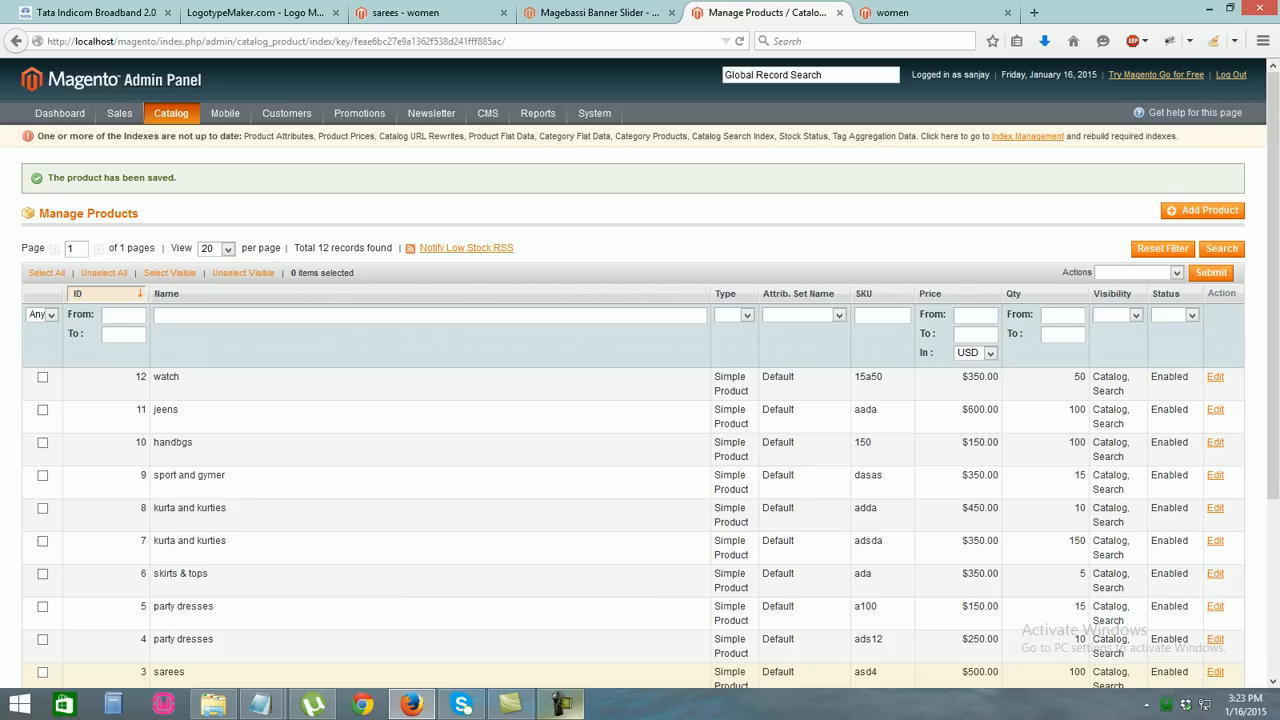
Check the storefront men › watch page listing the watch at $200.00
mouse_move(562, 706)
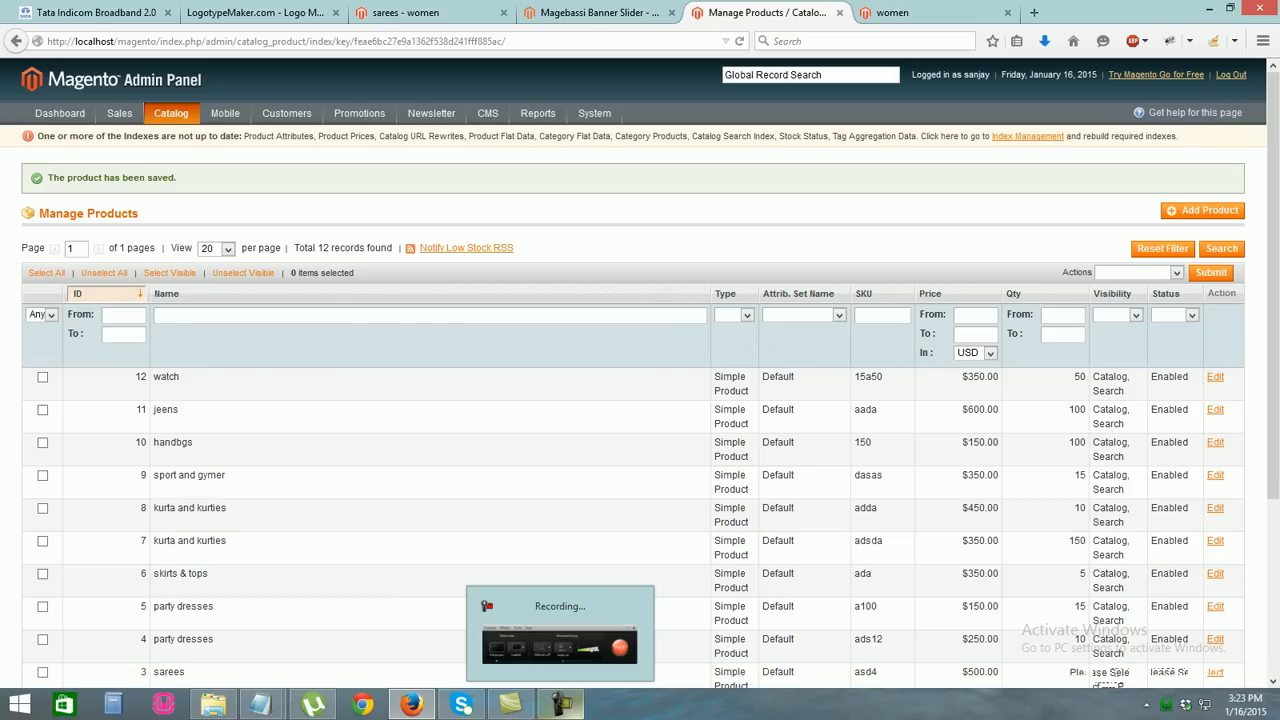
click(892, 12)
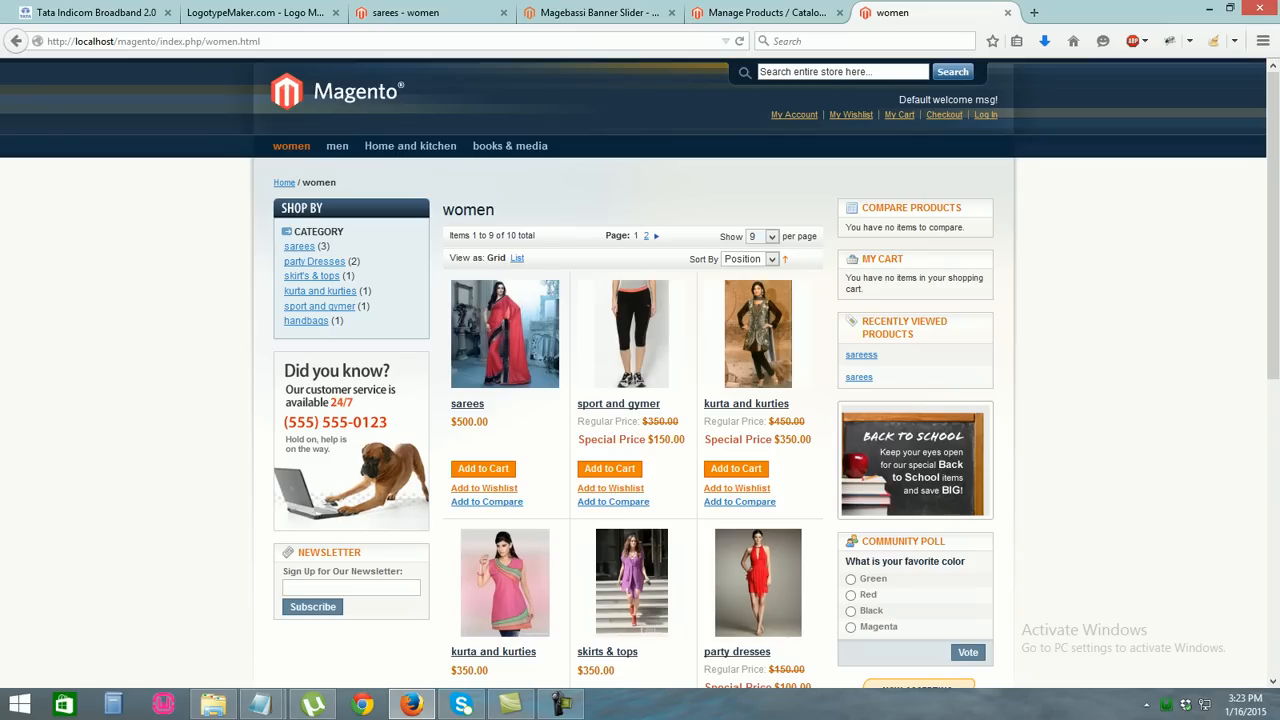
mouse_move(337, 146)
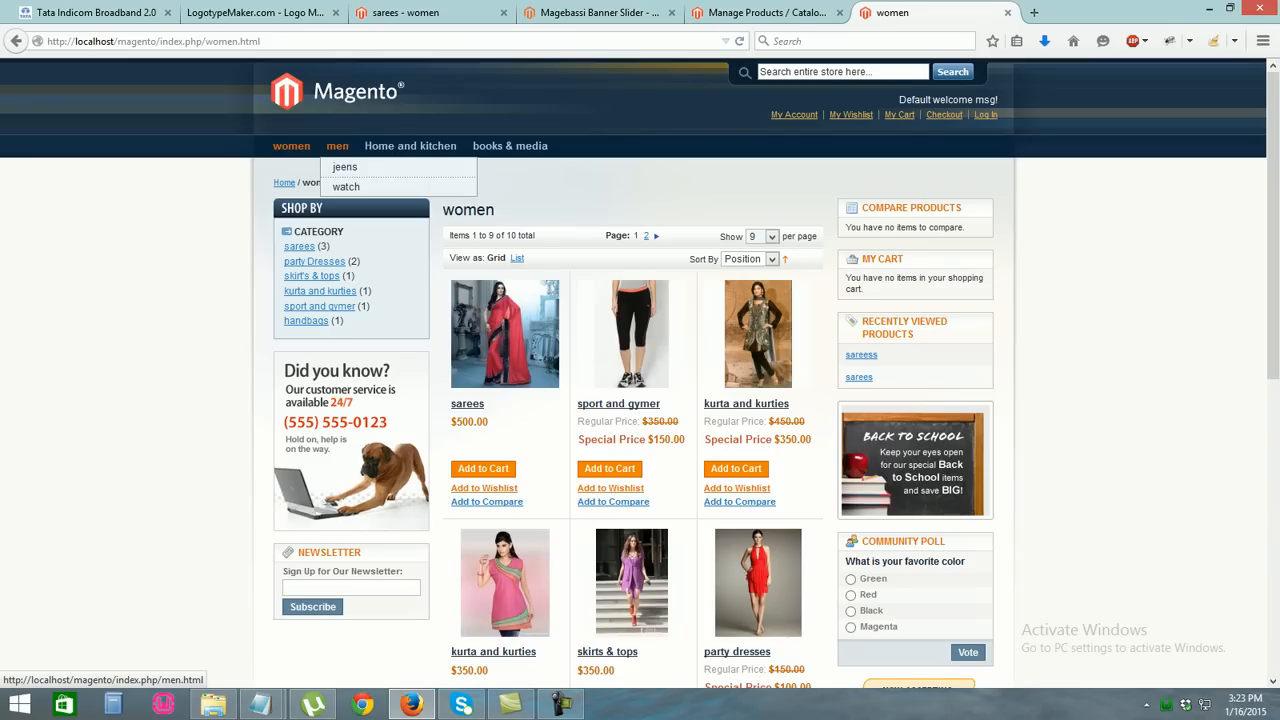
click(346, 186)
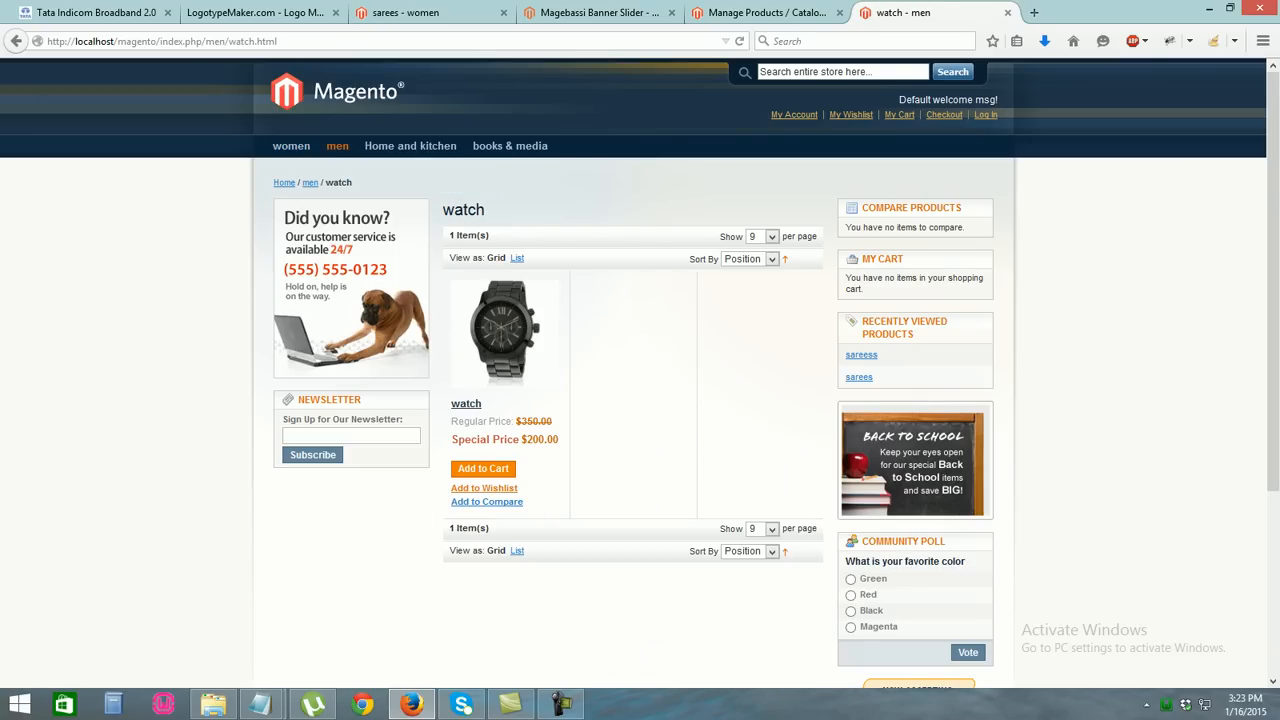
View the storefront home page, then return to the admin product list
click(615, 13)
click(755, 13)
click(615, 13)
click(755, 13)
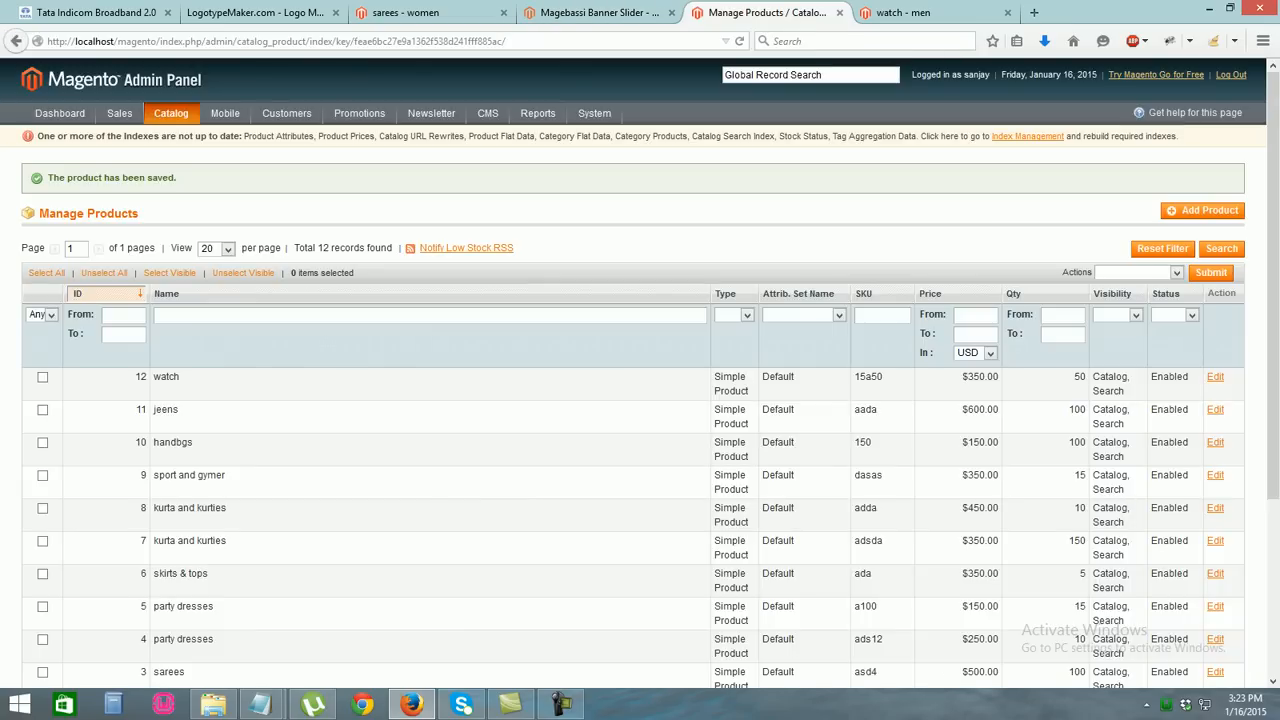
key(ctrl+Tab)
key(ctrl+shift+Tab)
key(ctrl+Tab)
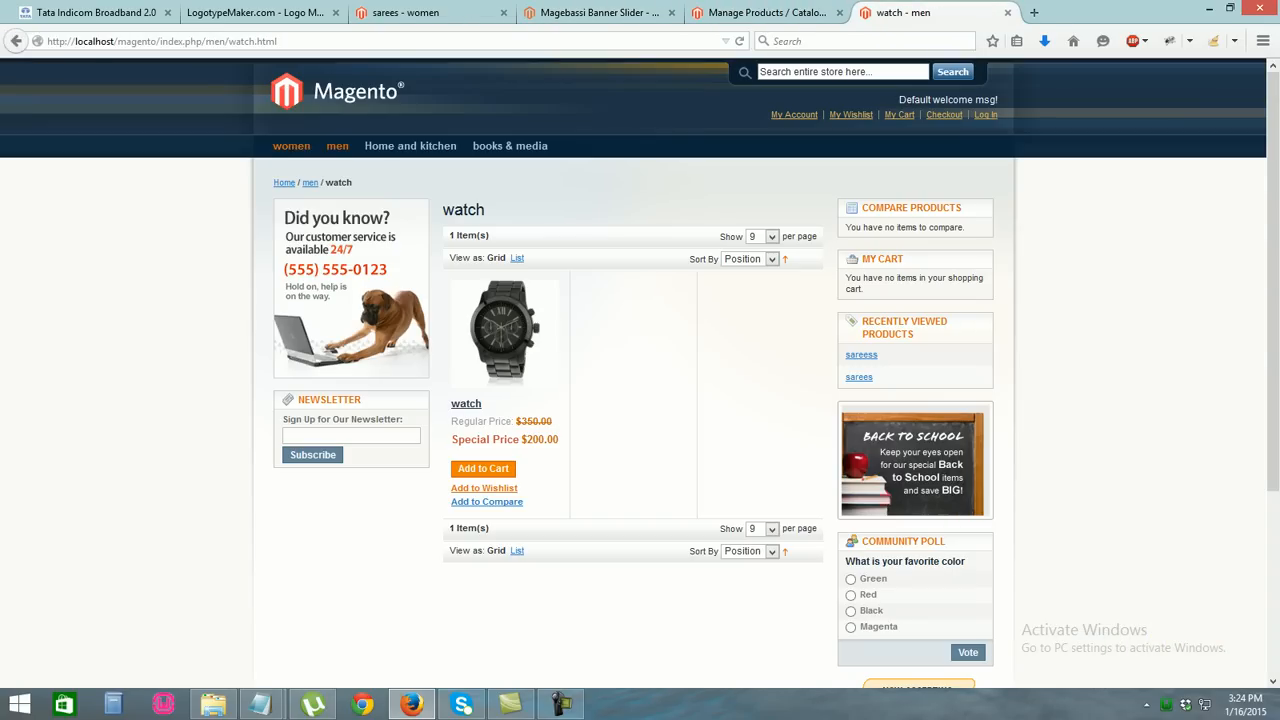
click(284, 183)
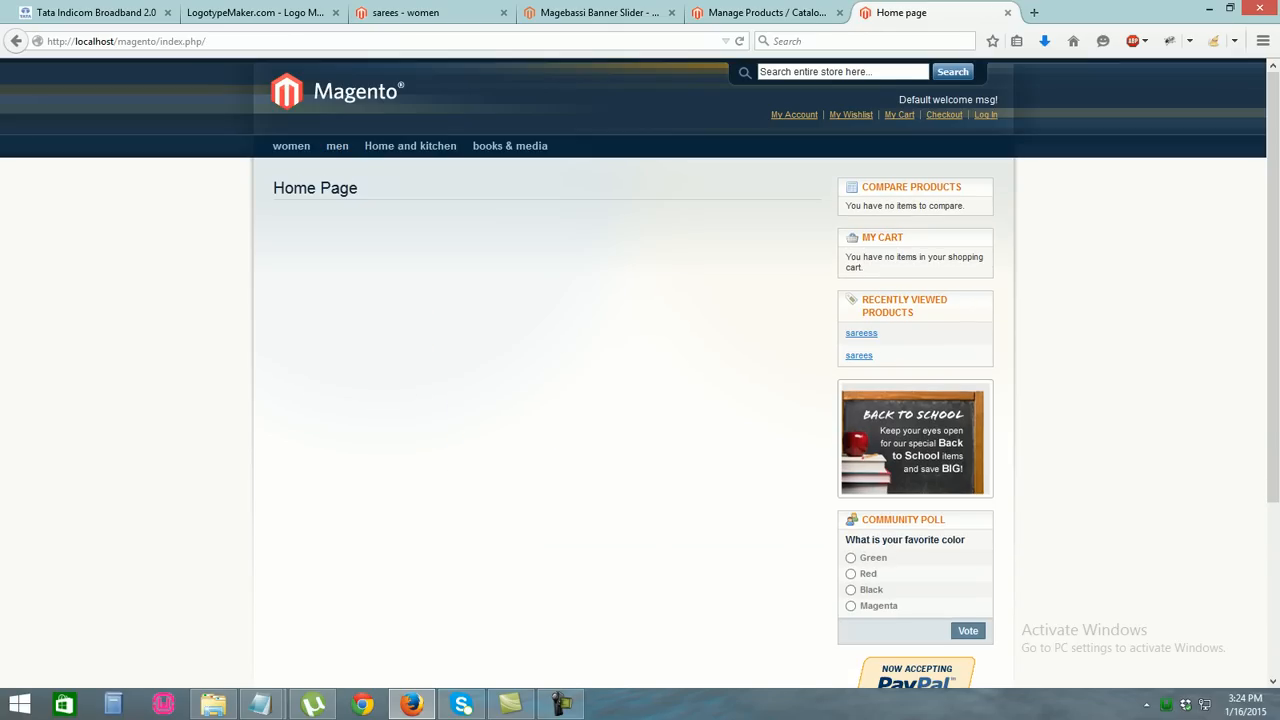
drag(440, 195, 190, 187)
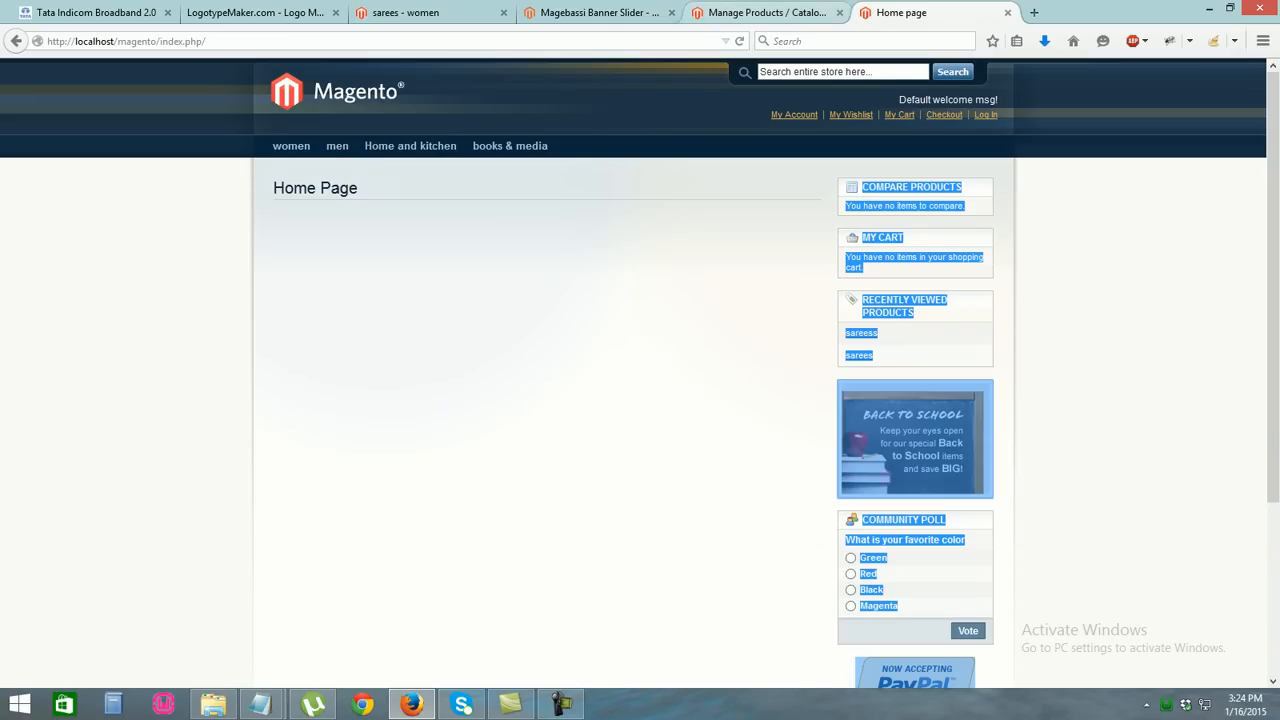
click(766, 13)
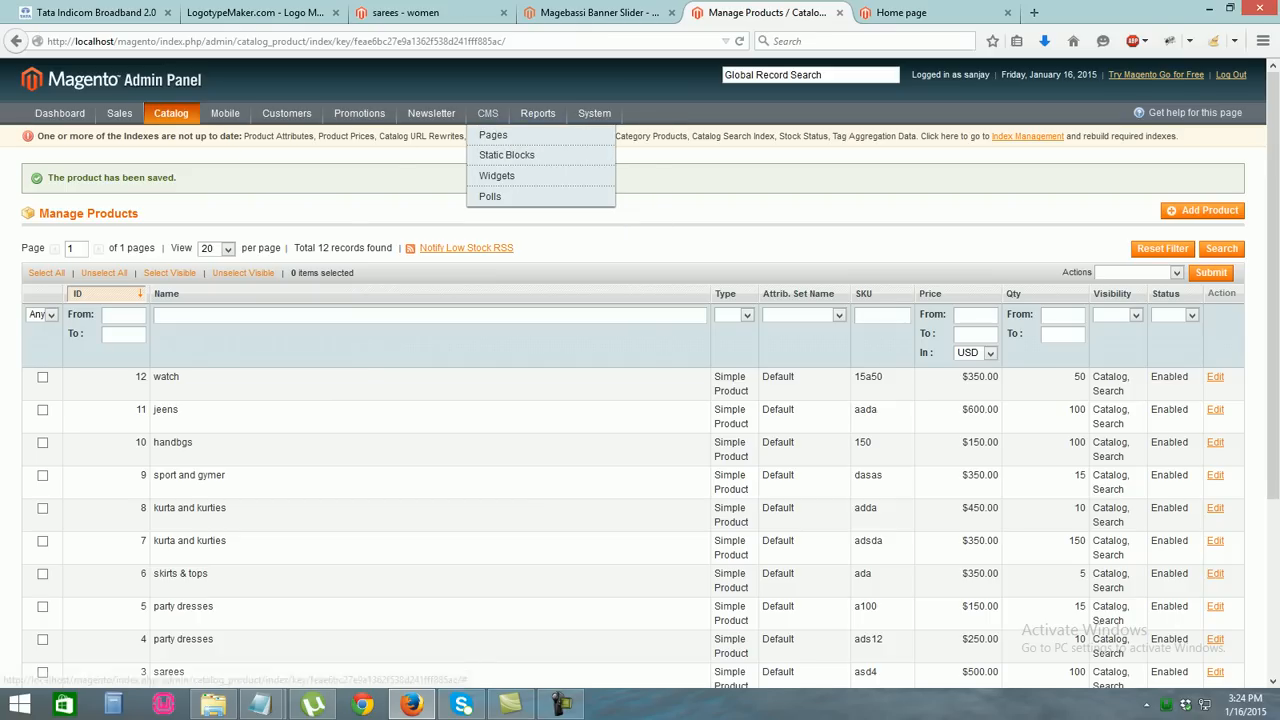
Delete all content, including the Home Page heading, from the CMS Home page and save it
click(493, 135)
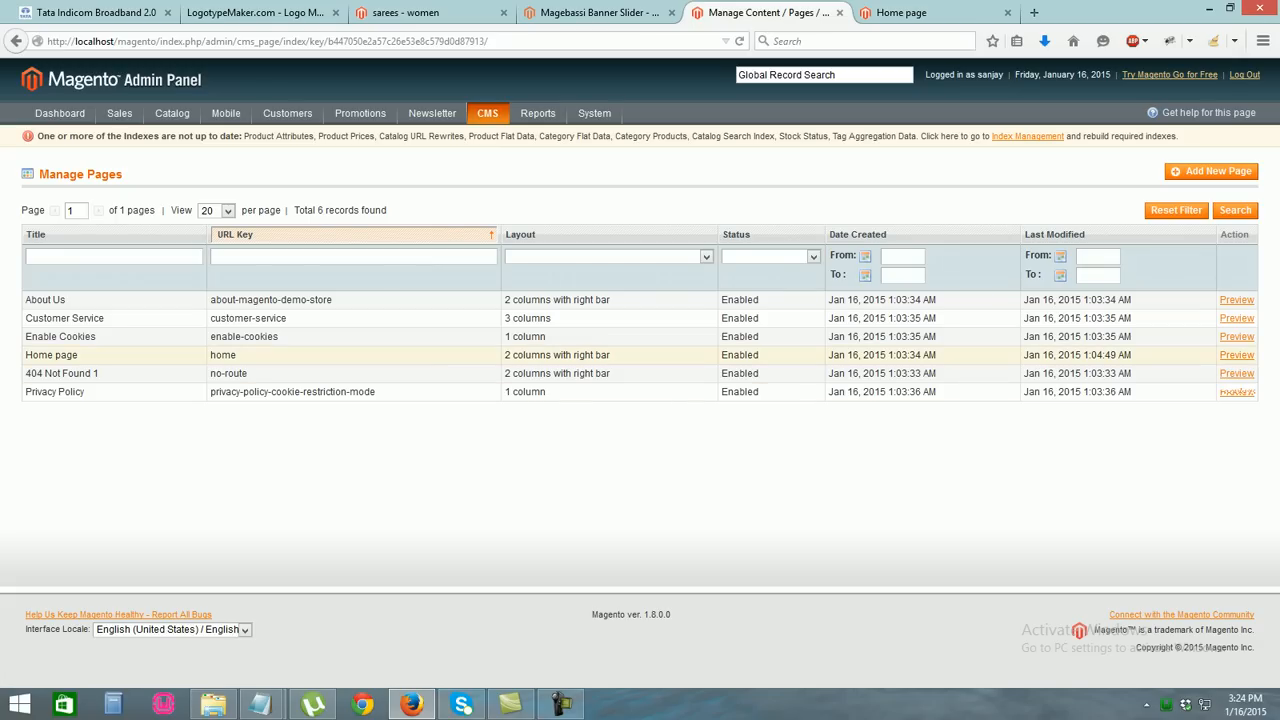
click(223, 355)
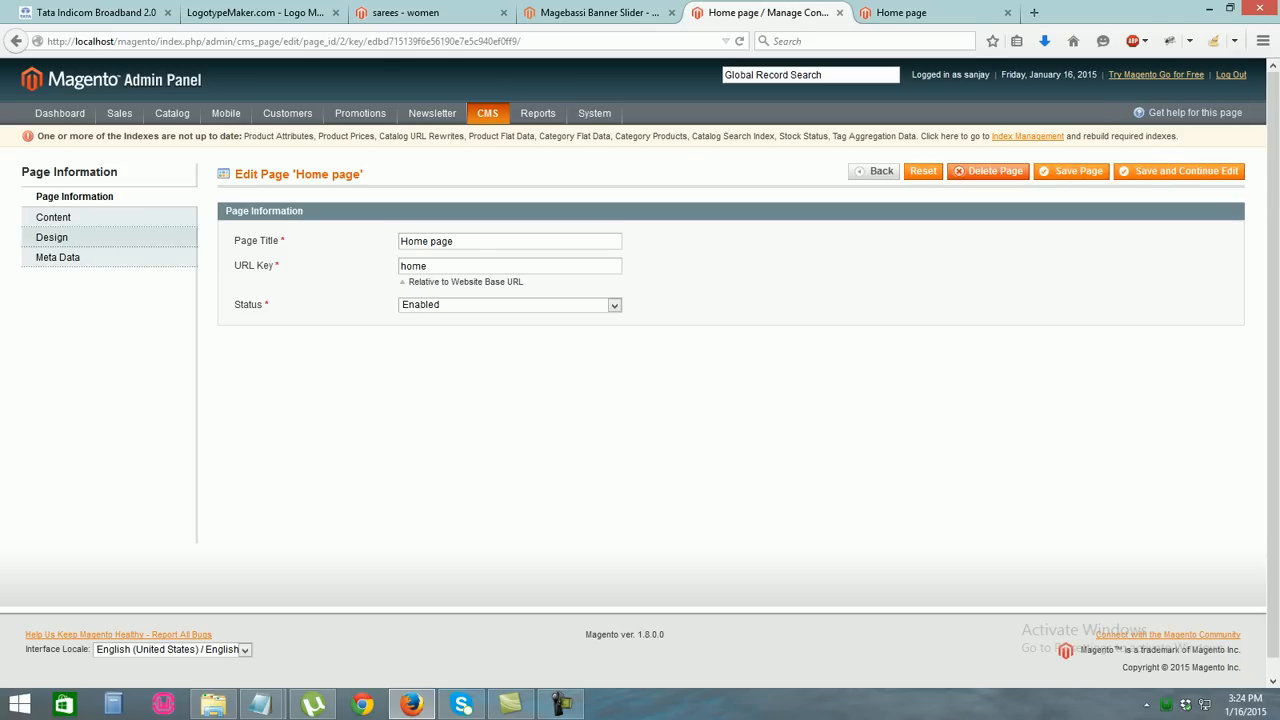
click(54, 217)
click(322, 390)
key(ctrl+a)
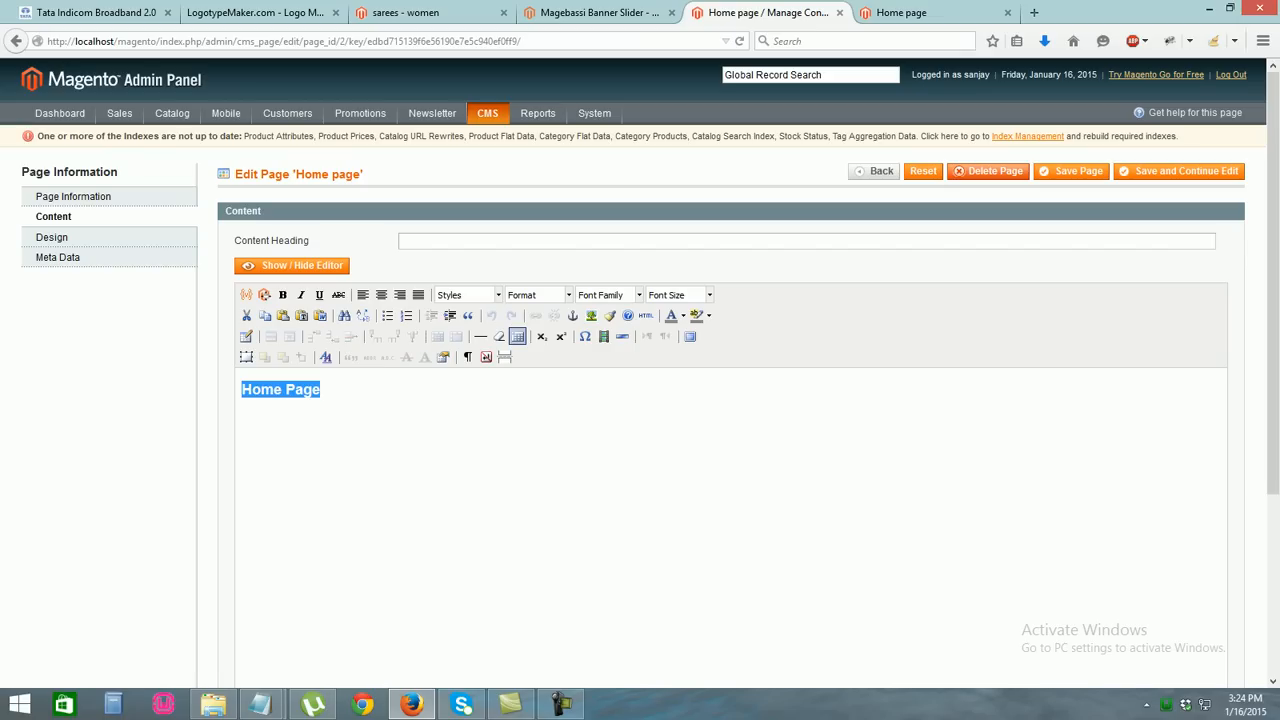
key(BackSpace)
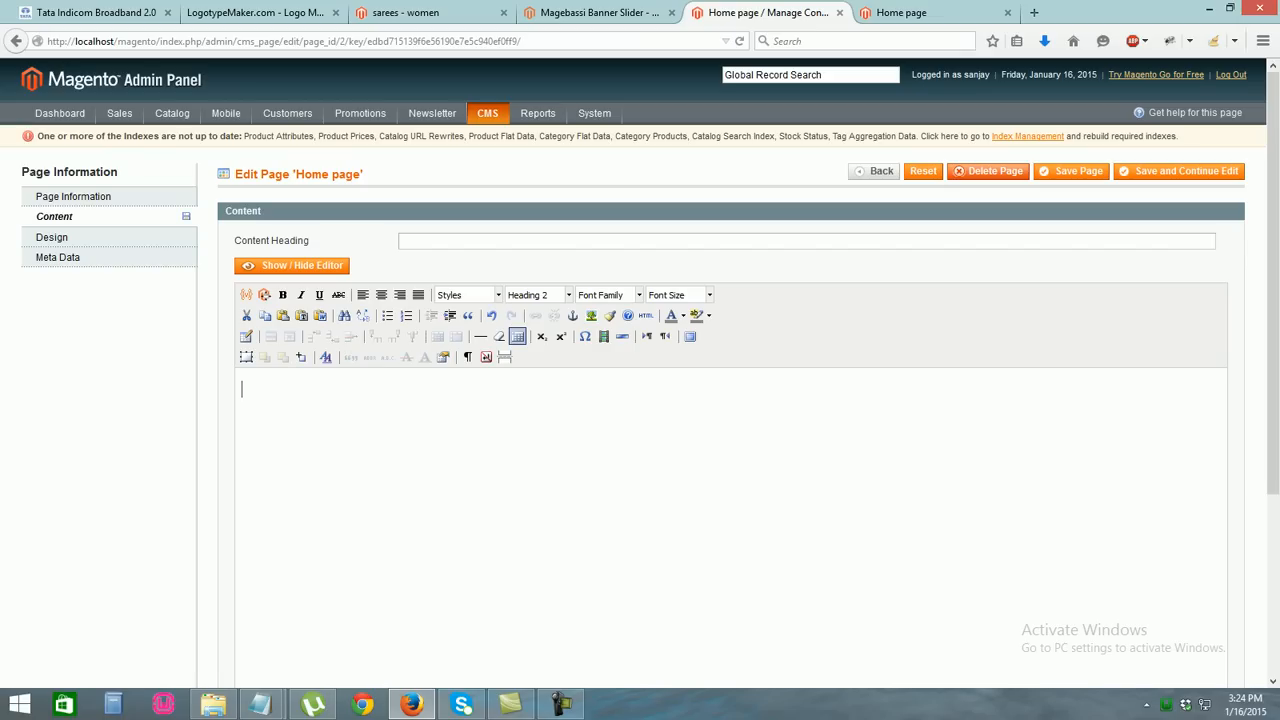
click(598, 13)
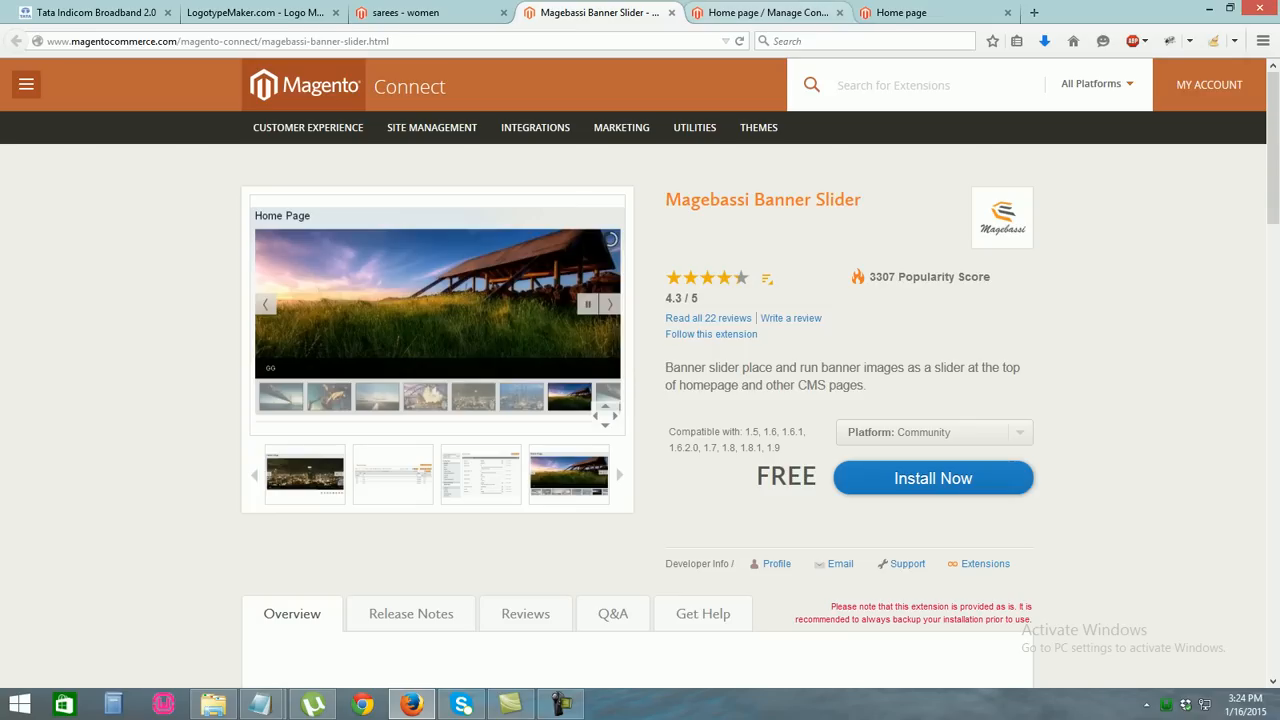
click(768, 13)
click(1071, 171)
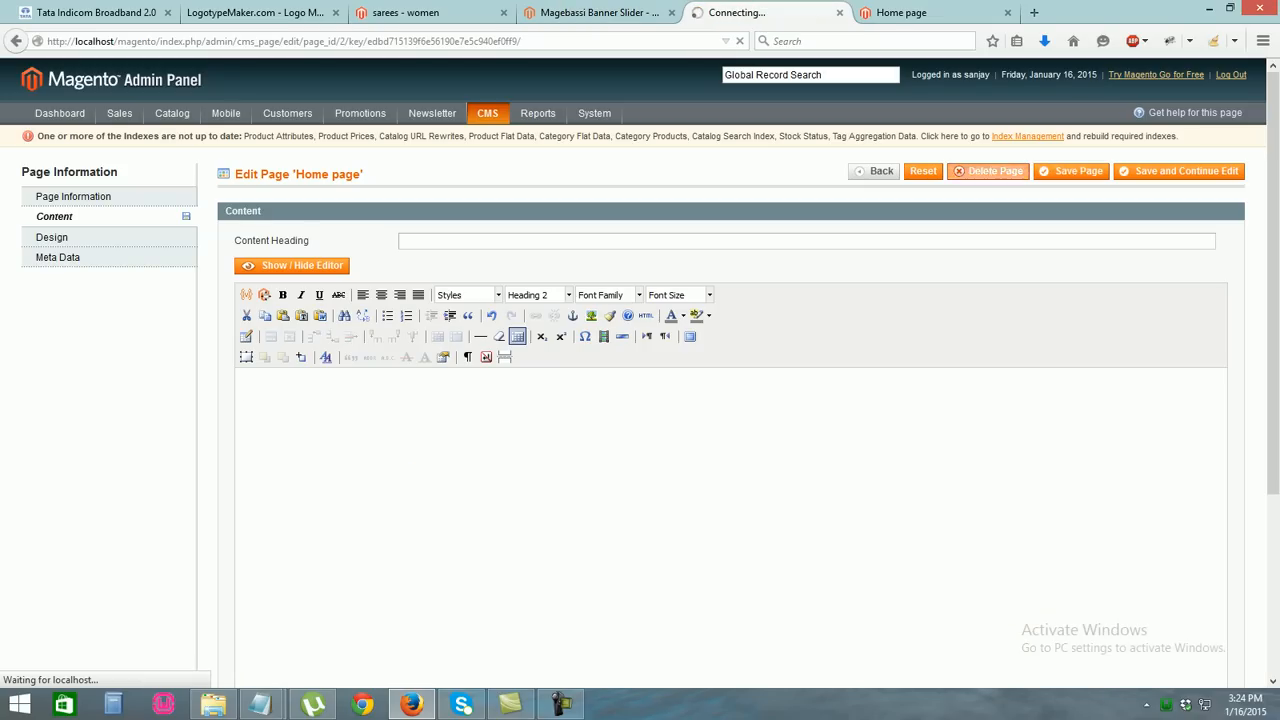
Reload the storefront home page to confirm it is blank, then view the sarees category
click(920, 13)
click(580, 41)
key(Return)
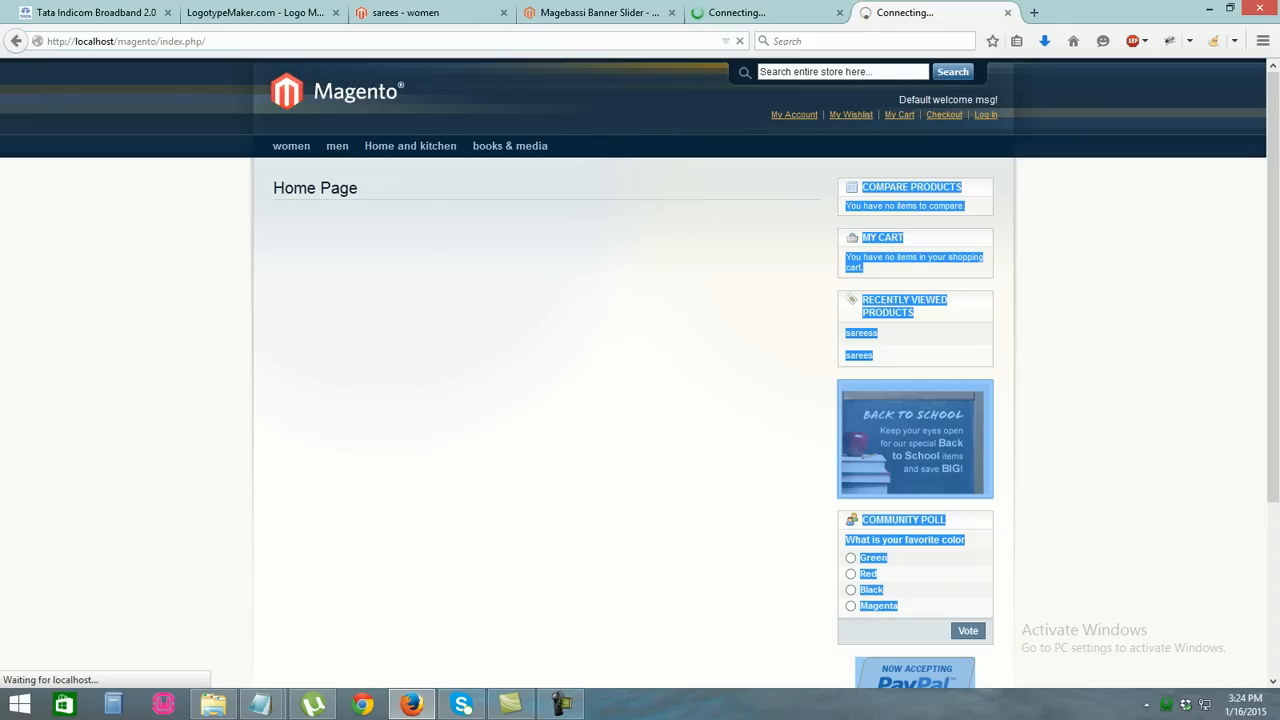
click(430, 13)
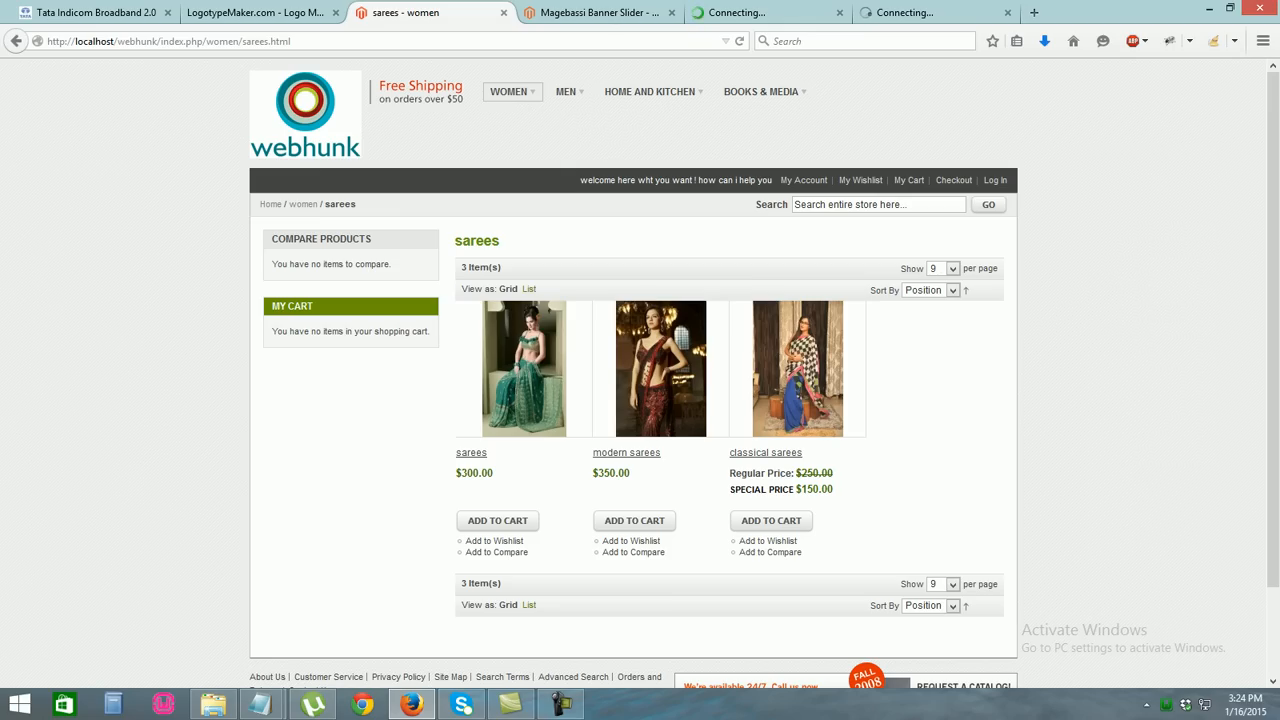
Reload the sarees listing, recheck the blank home page, and bring up the Magebassi Banner Slider page
click(271, 204)
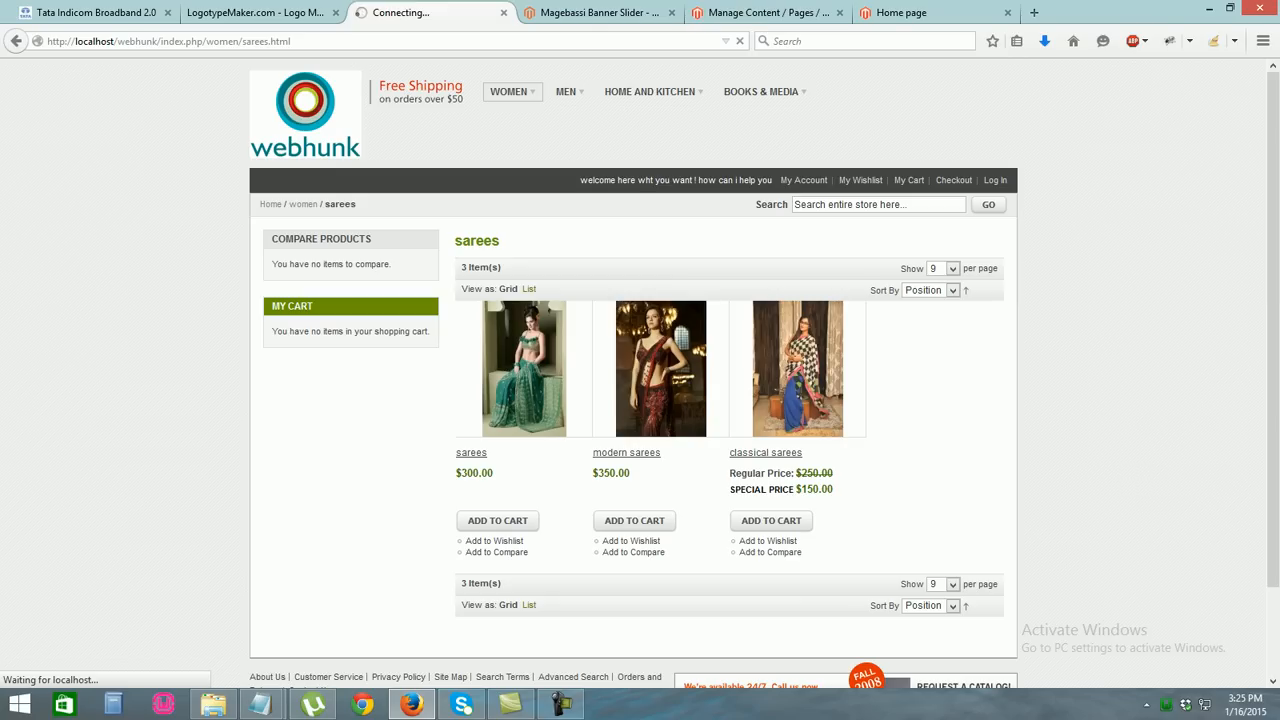
click(920, 13)
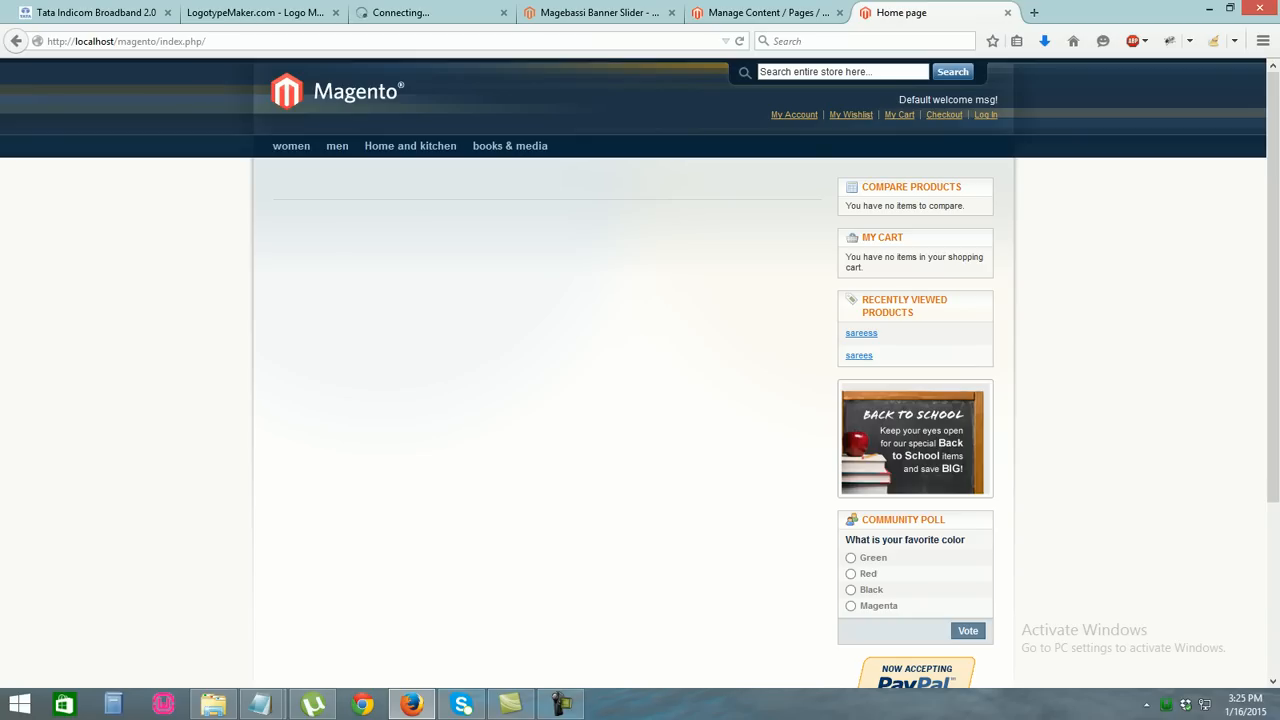
click(598, 13)
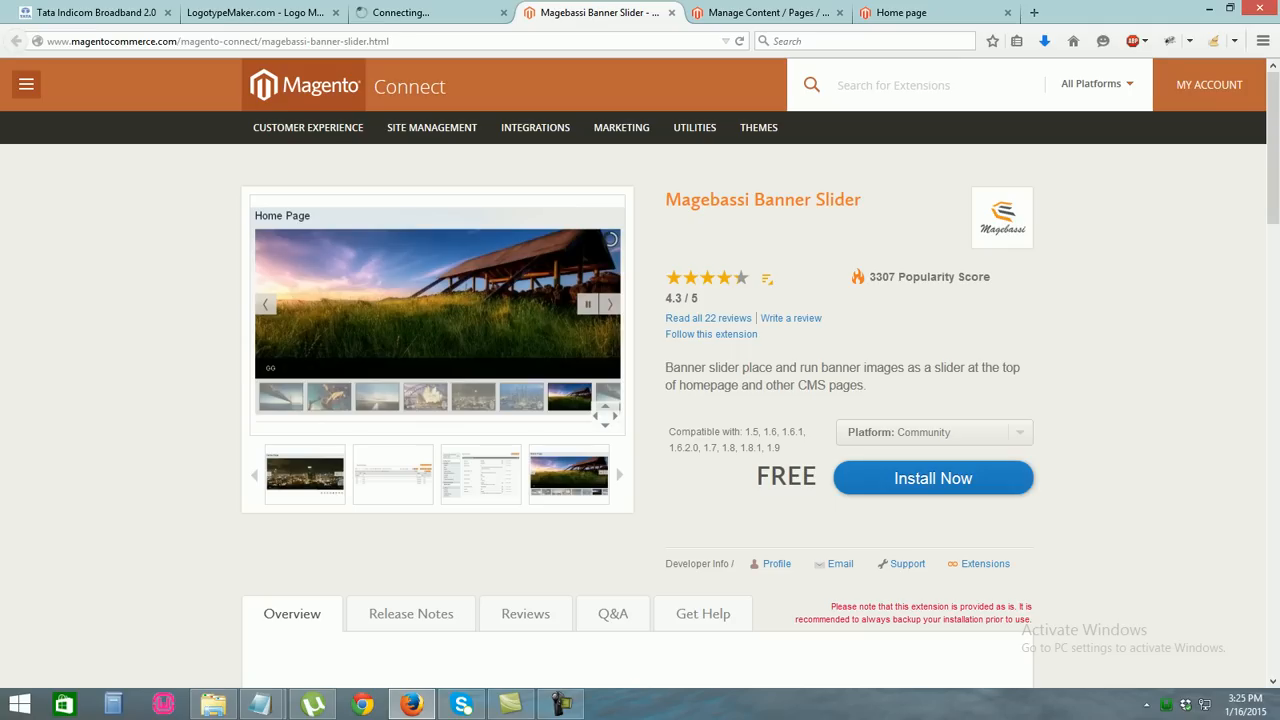
Select the Magebassi Banner Slider title and adjust the page zoom for easier reading
drag(862, 199, 665, 199)
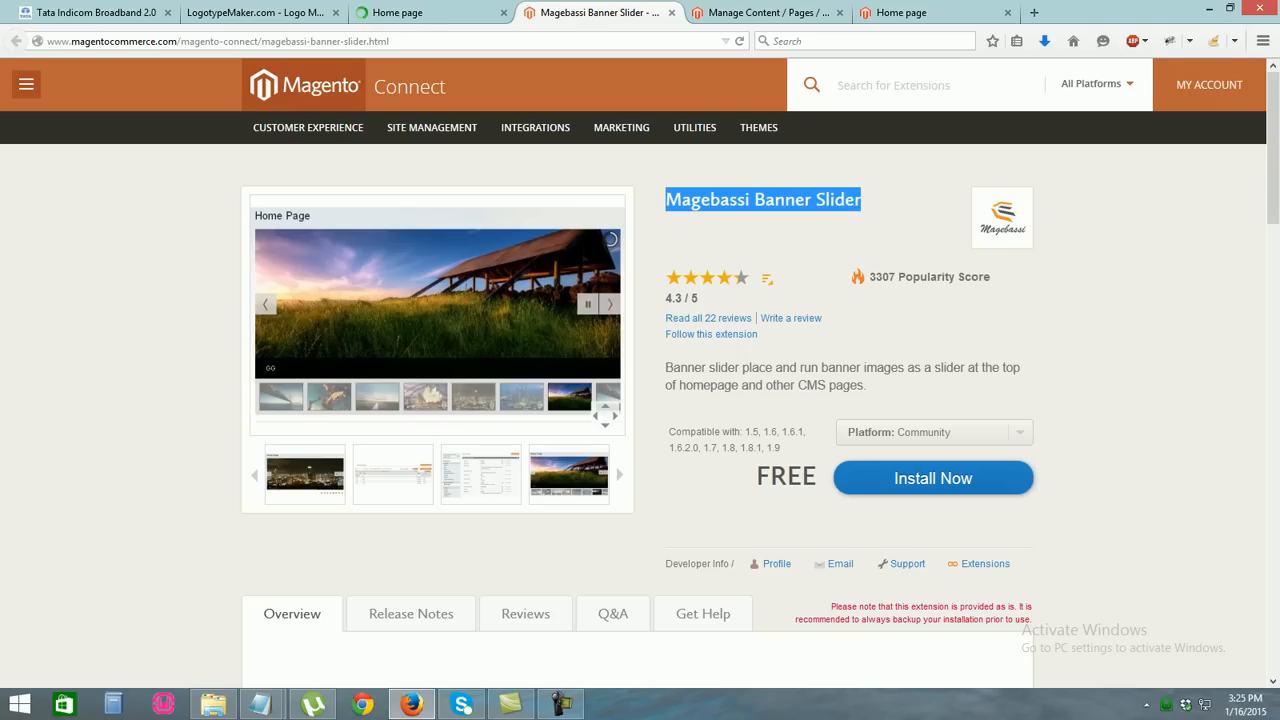
click(740, 232)
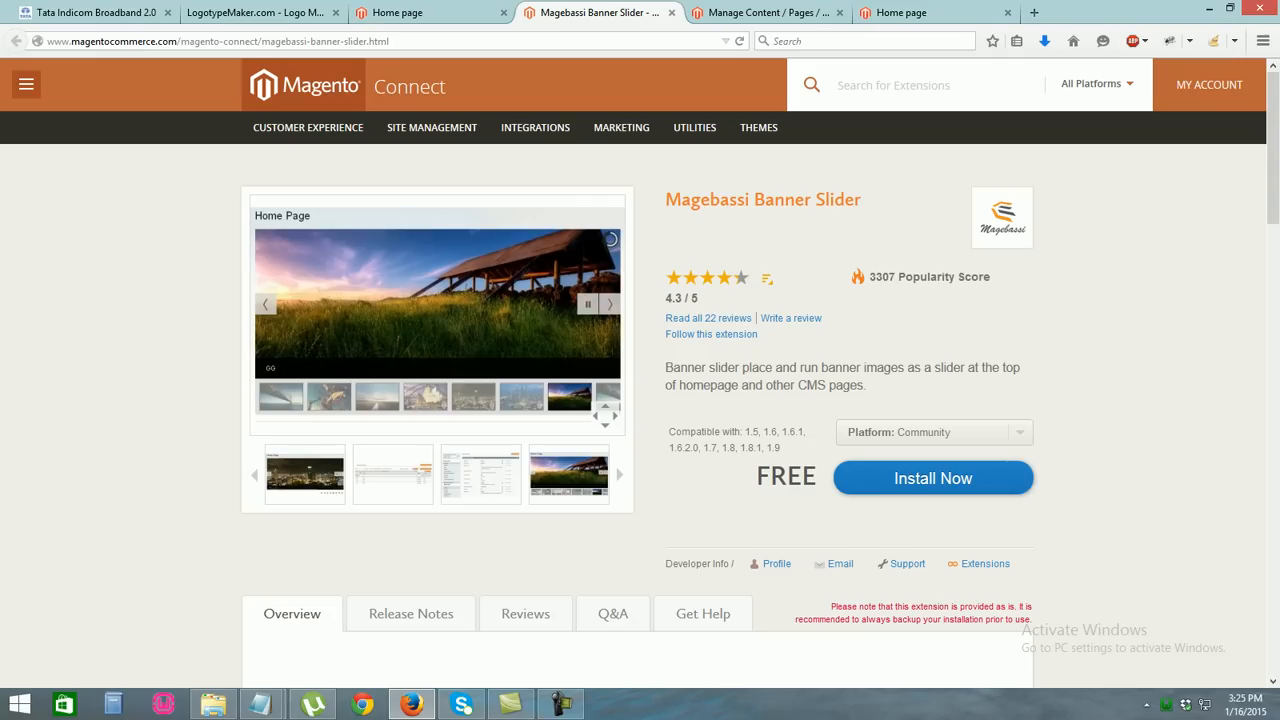
drag(862, 199, 665, 199)
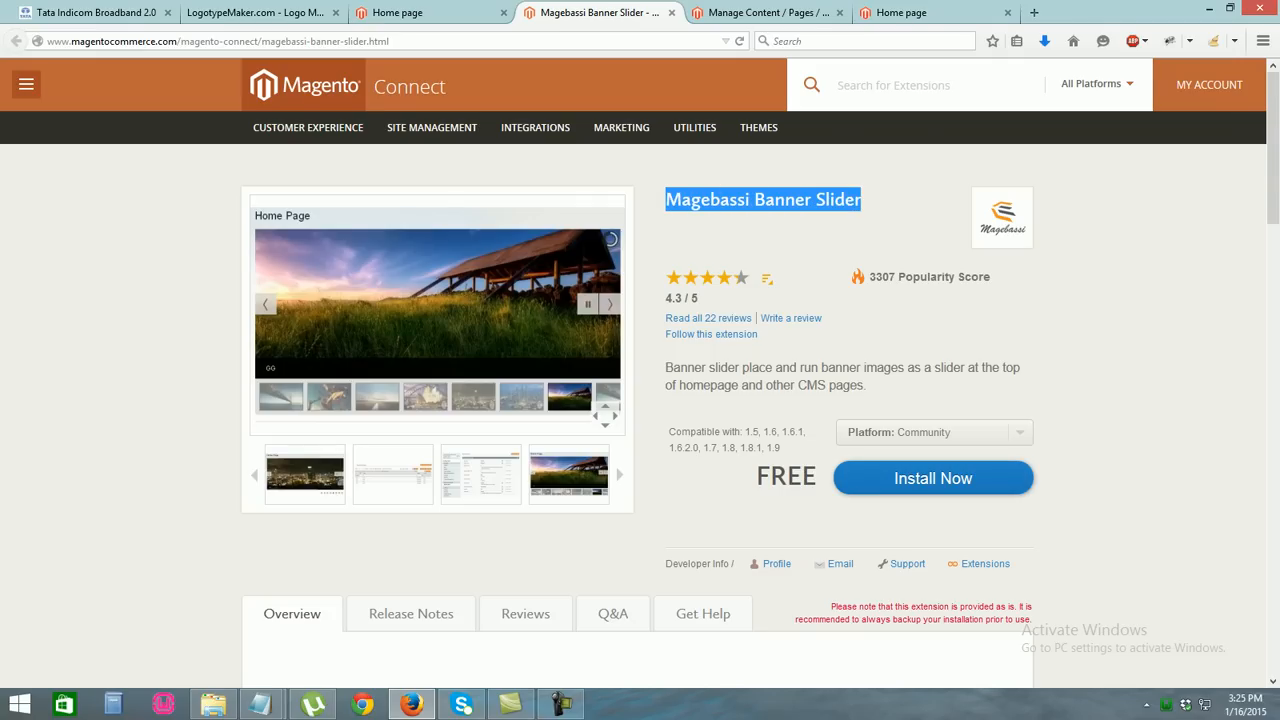
key(ctrl+plus)
key(ctrl+plus)
key(ctrl+plus)
click(880, 290)
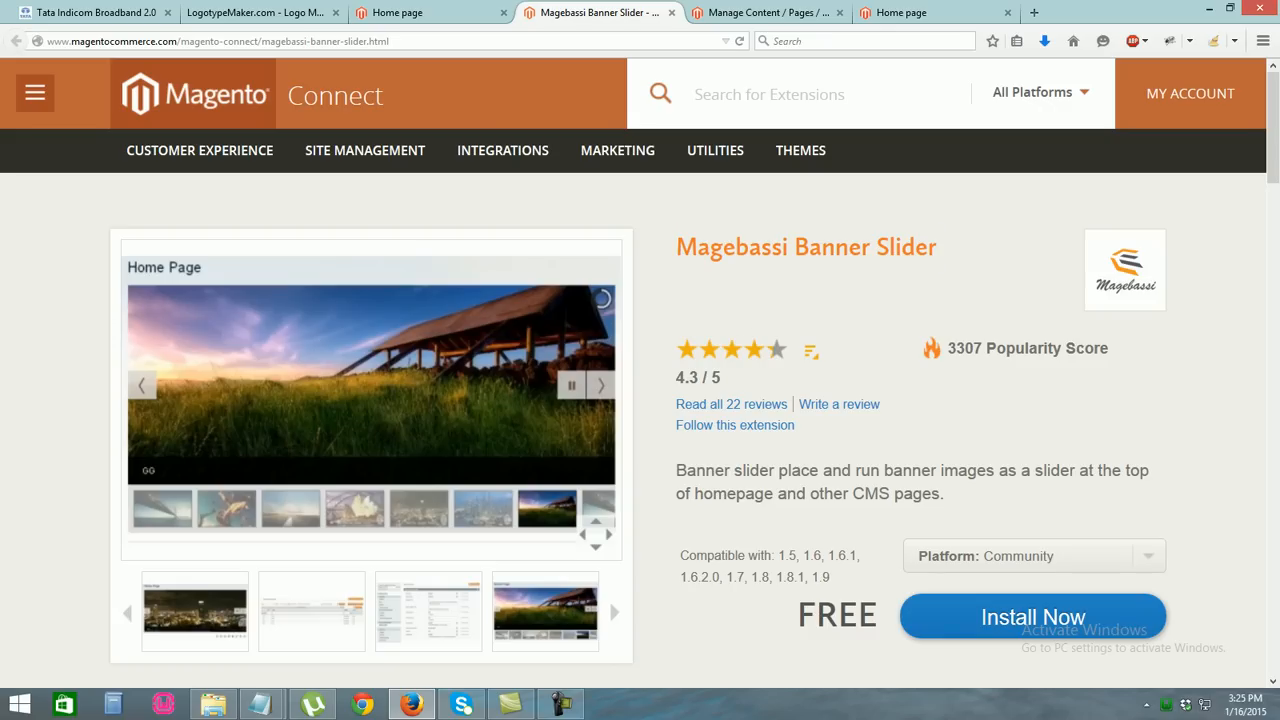
drag(940, 250, 711, 250)
click(740, 278)
mouse_move(1273, 128)
mouse_down()
mouse_move(1273, 508)
mouse_move(1273, 152)
mouse_up()
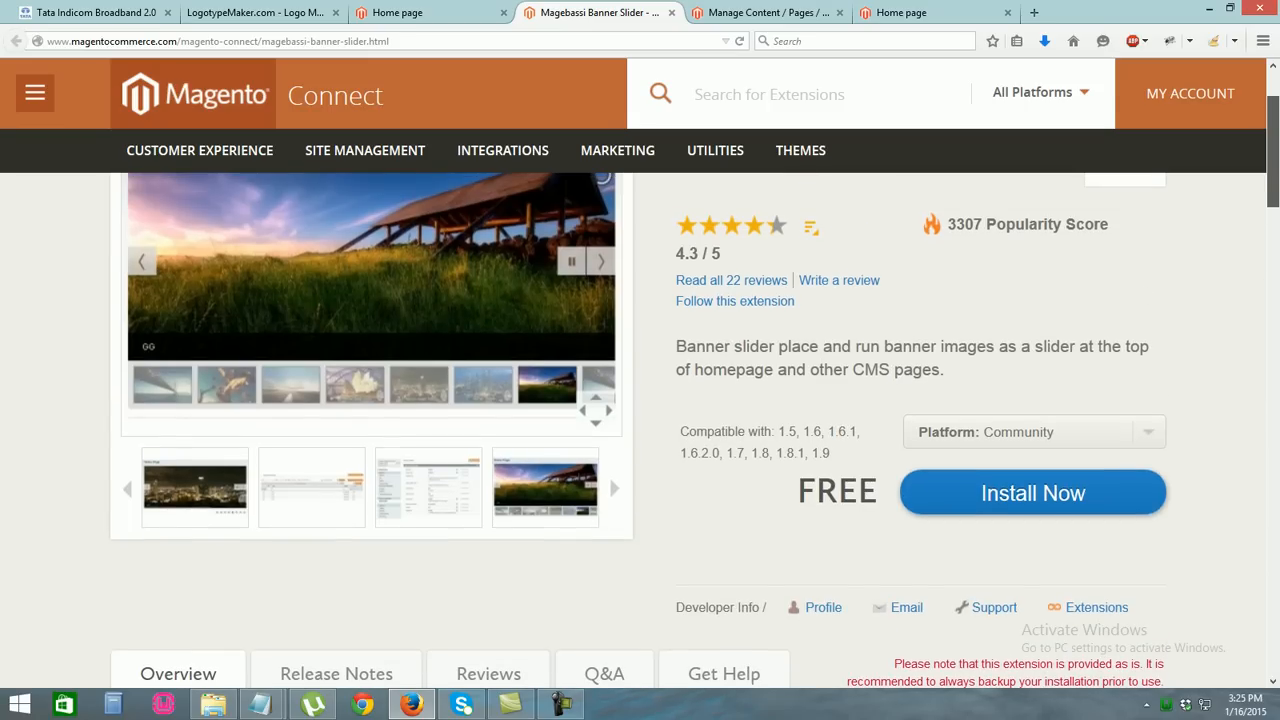
key(ctrl+minus)
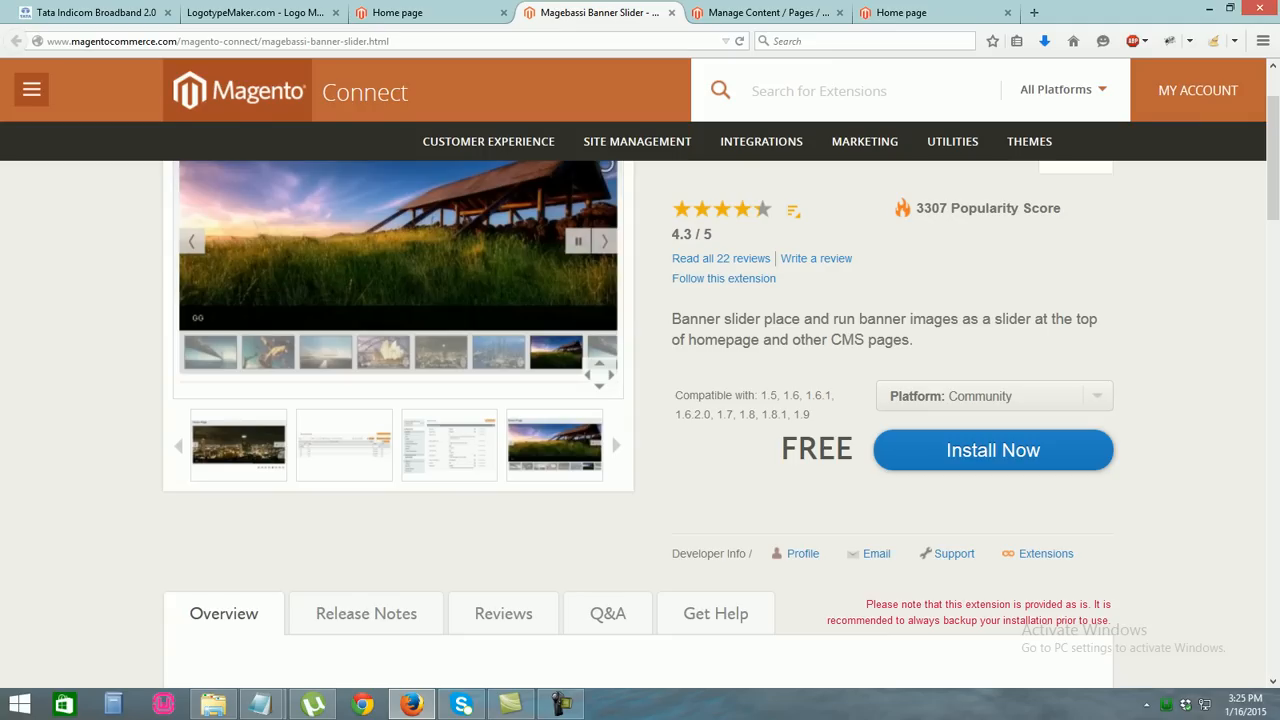
key(ctrl+minus)
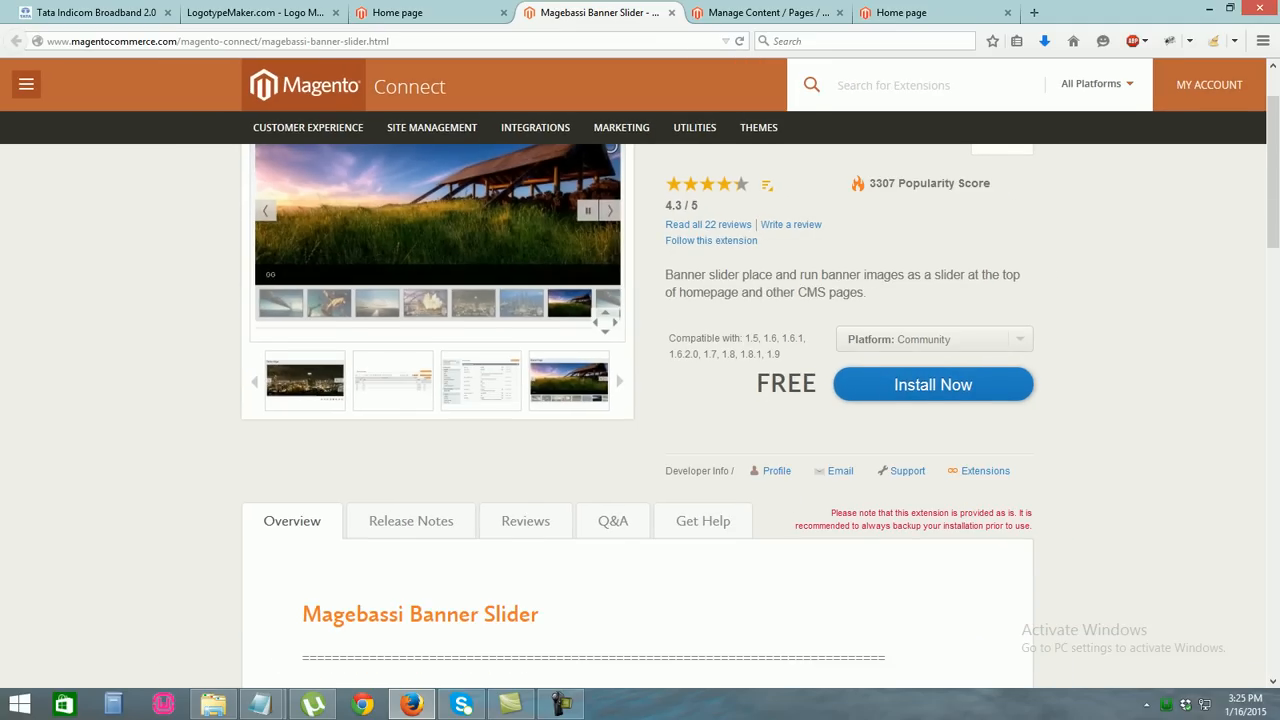
key(ctrl+minus)
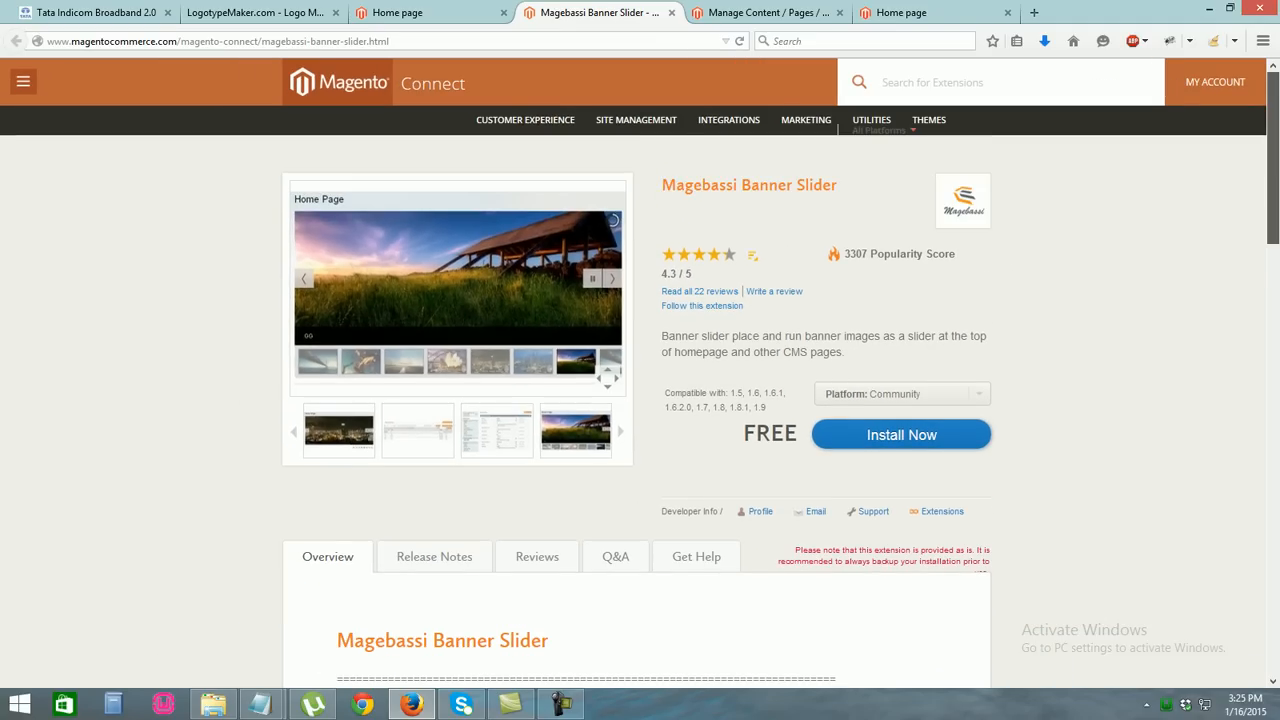
key(ctrl+plus)
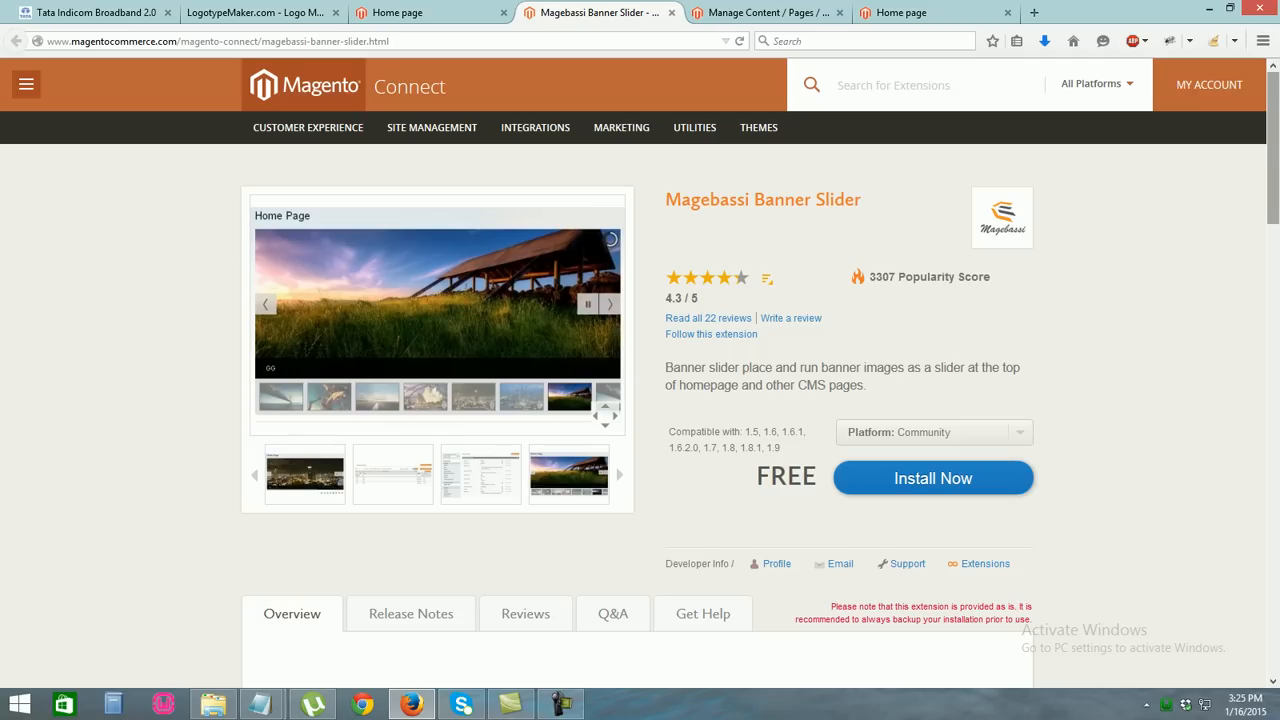
scroll(640, 410, down, 7)
scroll(640, 410, up, 4)
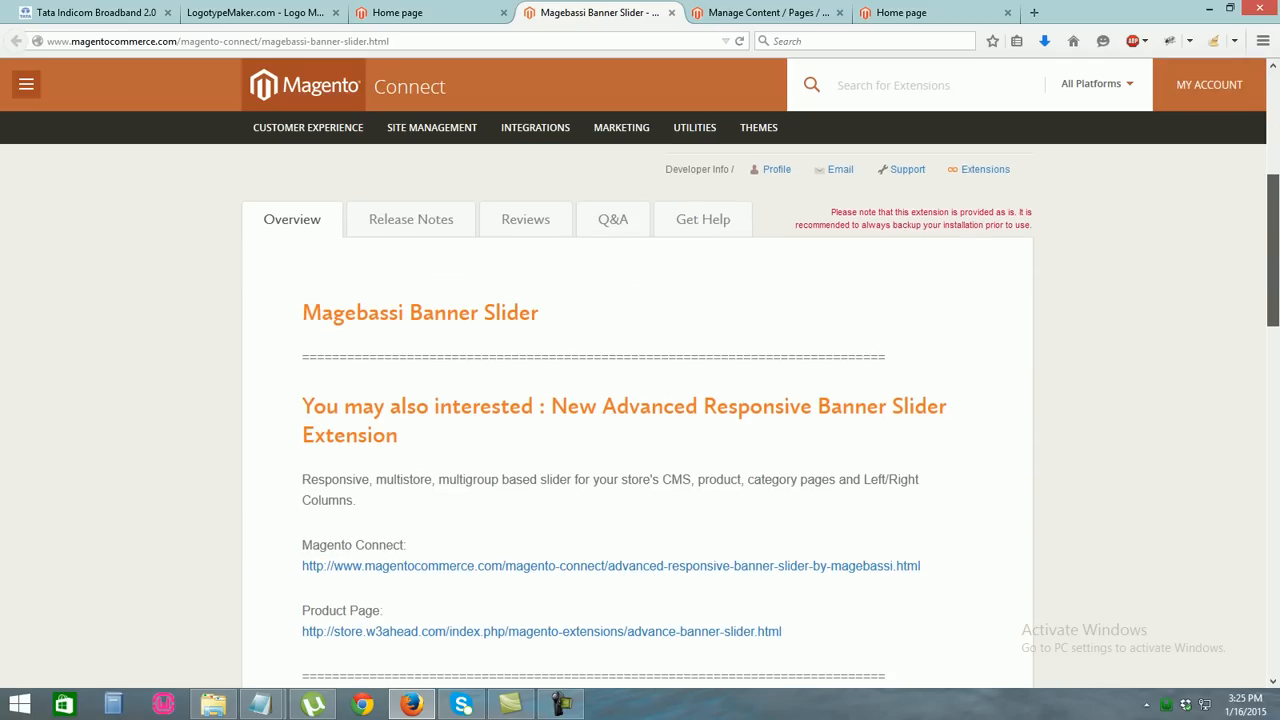
Read through the Banner Slider's release notes and its reviews
click(411, 220)
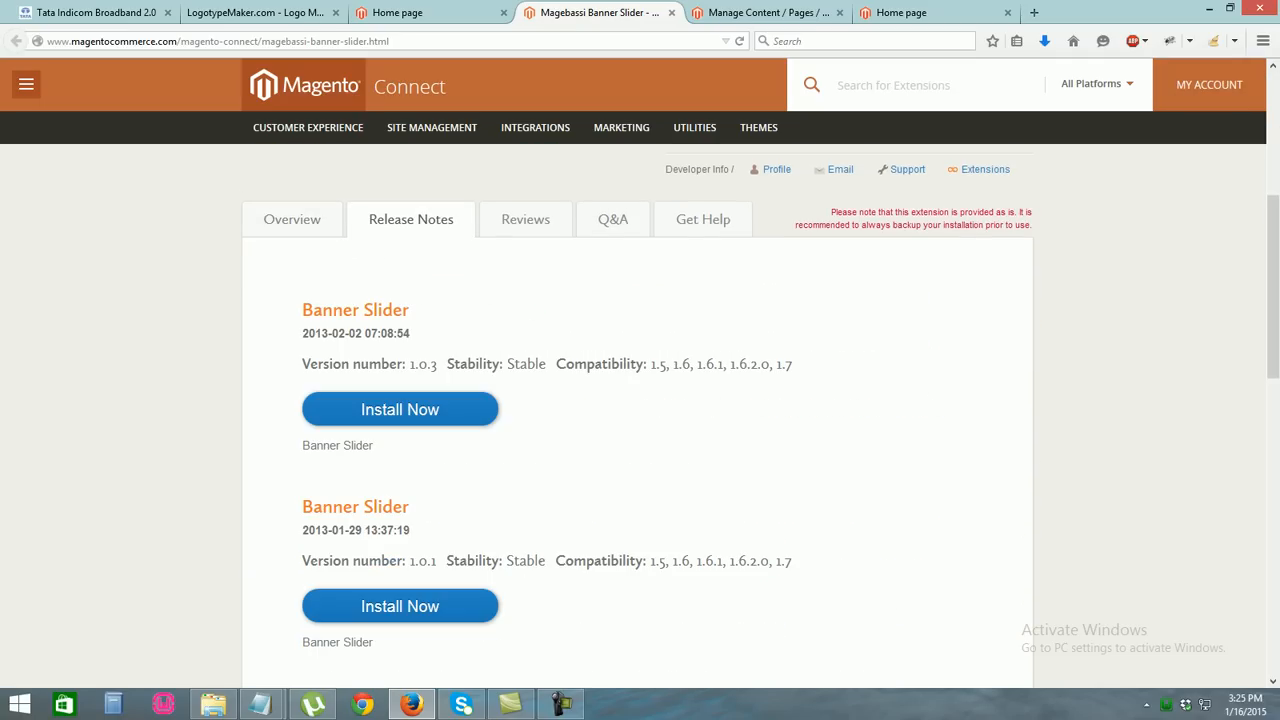
scroll(640, 410, down, 5)
scroll(640, 410, up, 4)
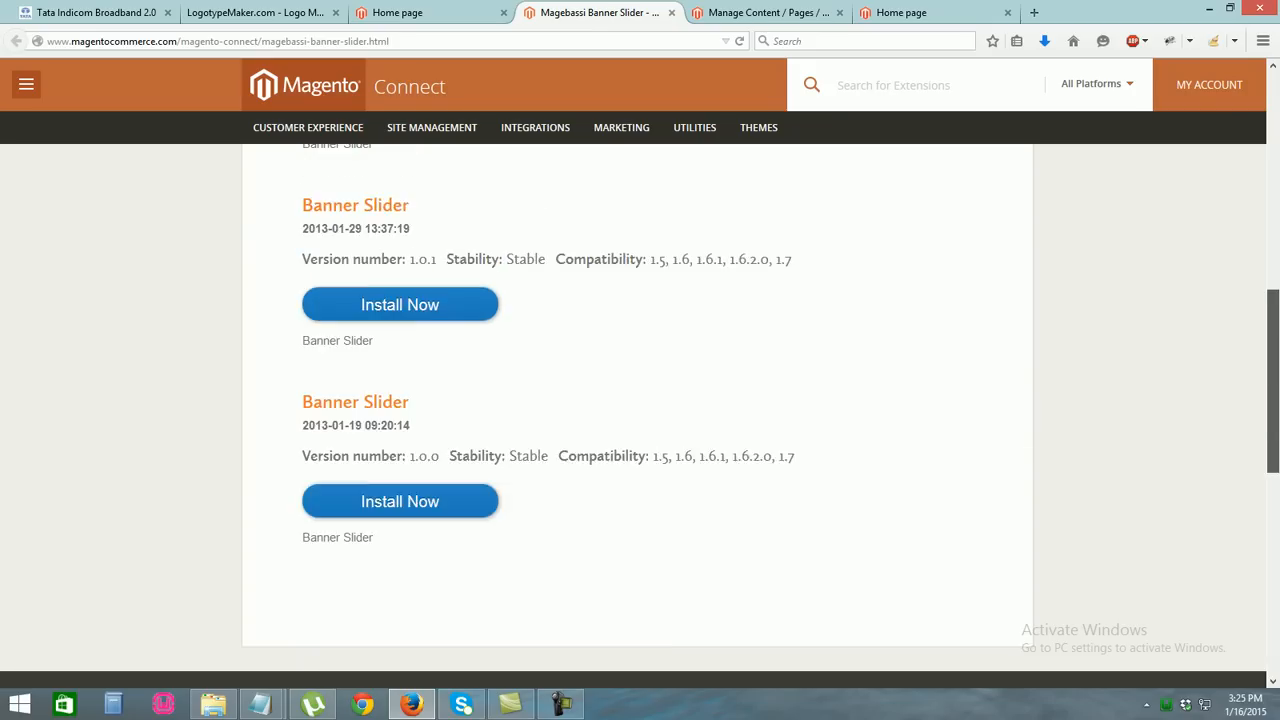
scroll(640, 410, up, 2)
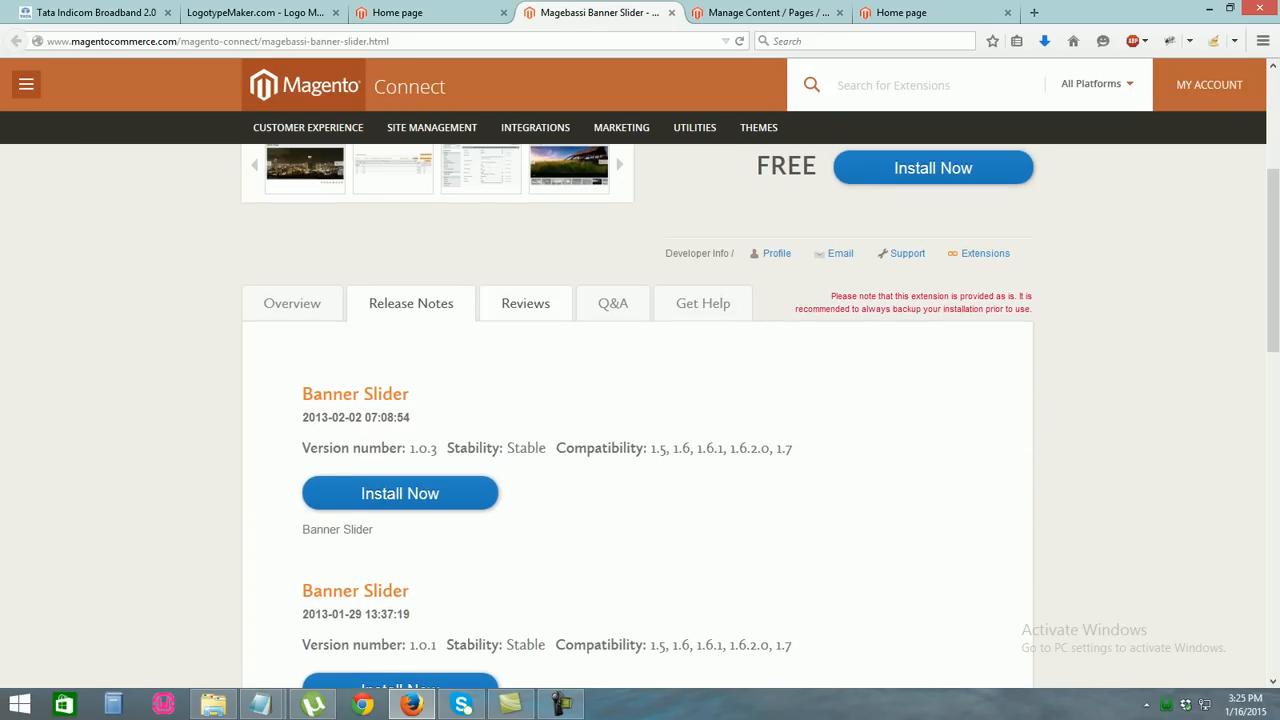
click(525, 304)
scroll(640, 410, down, 15)
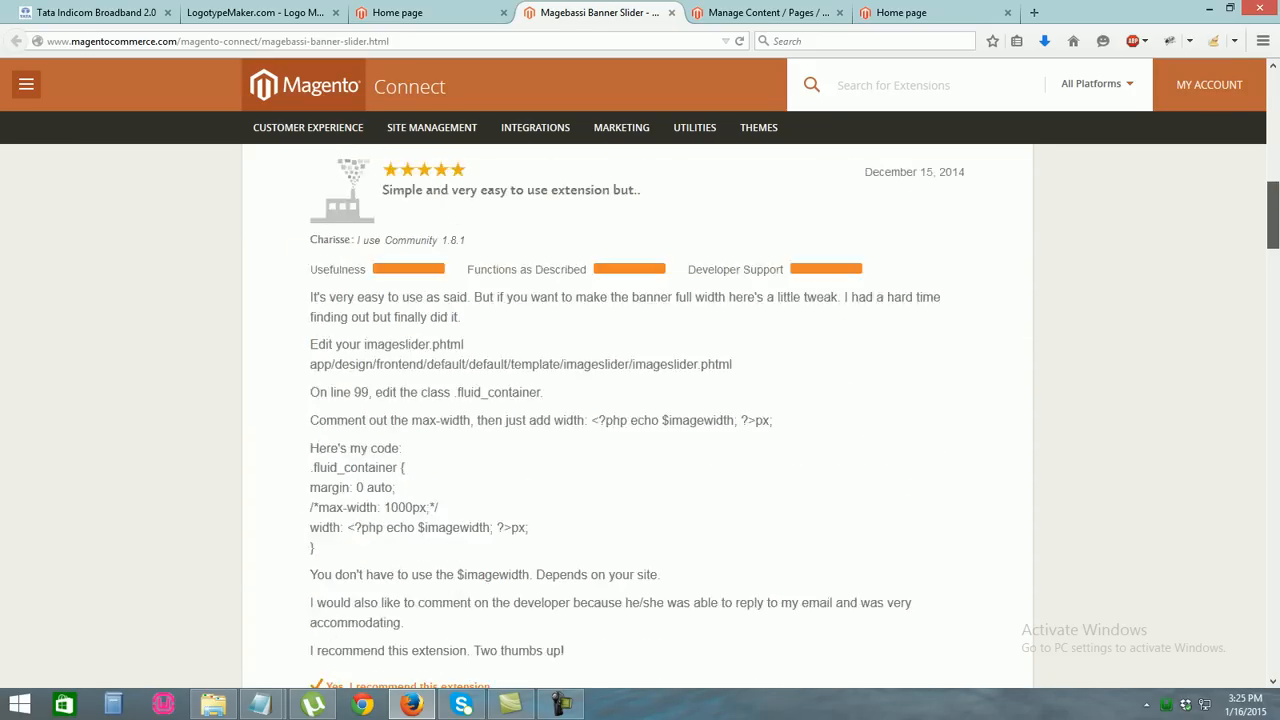
scroll(640, 410, down, 15)
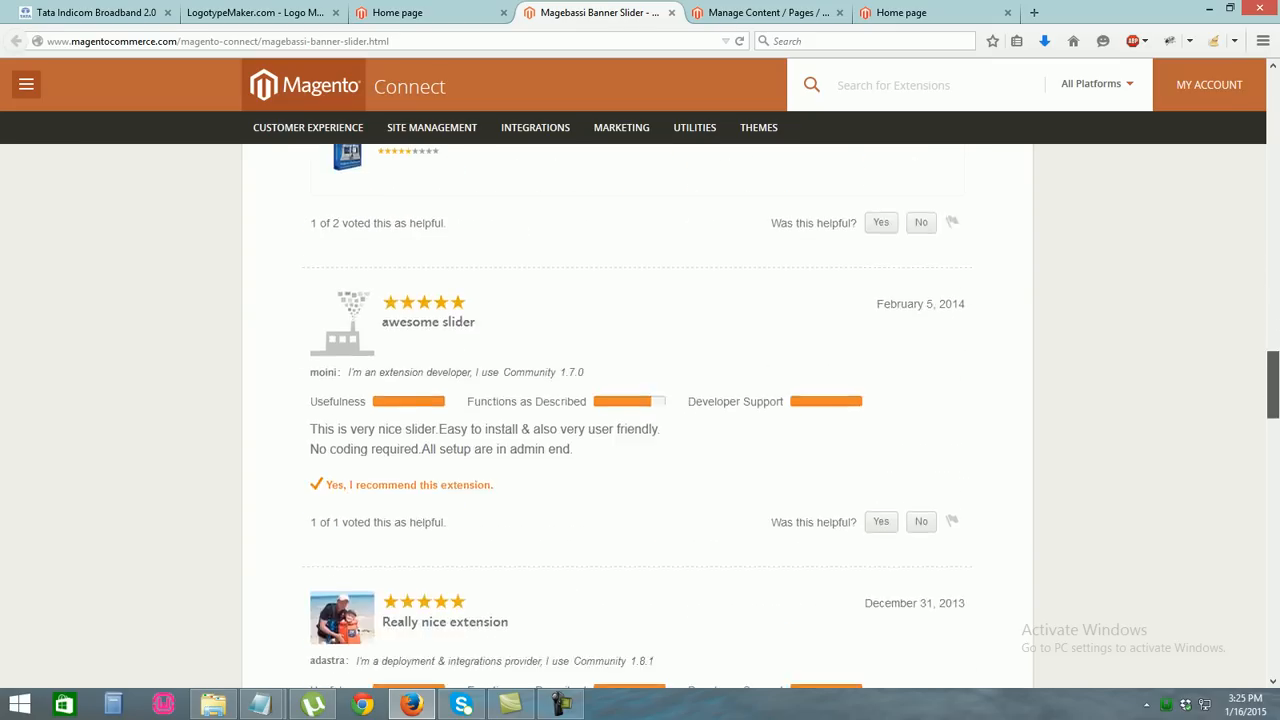
scroll(640, 410, up, 10)
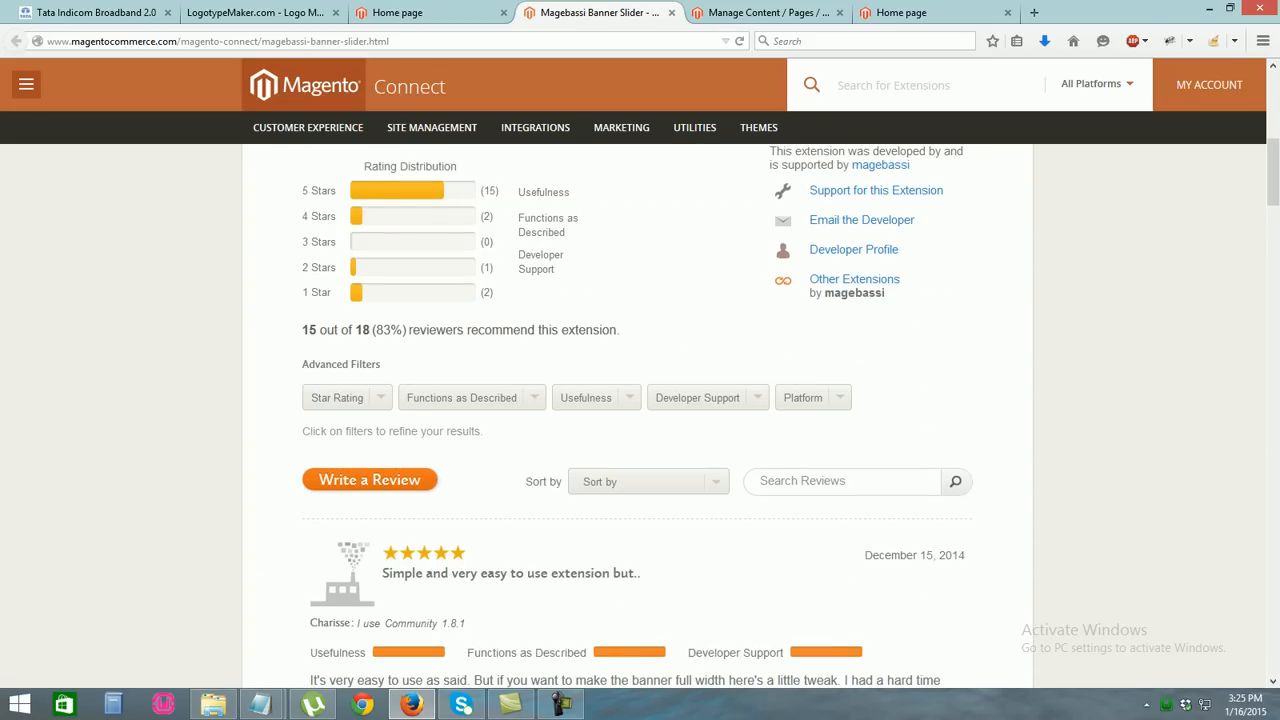
scroll(640, 410, up, 5)
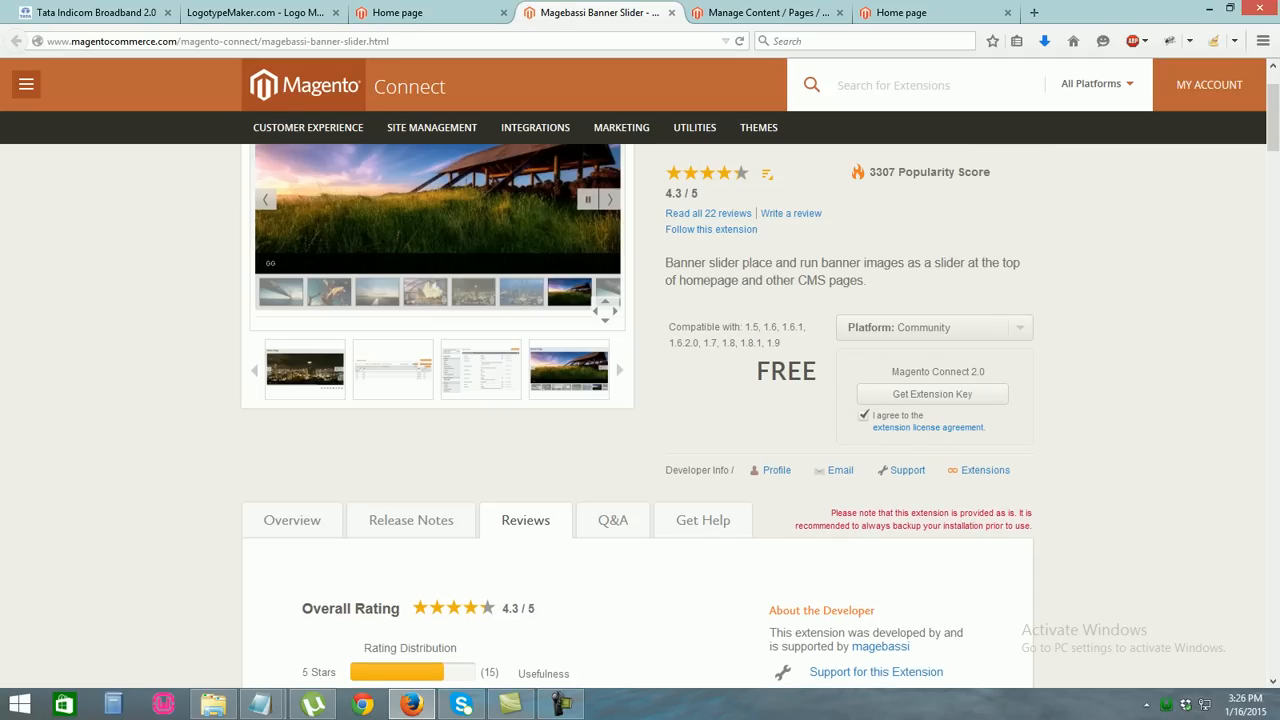
Reveal the Banner Slider's extension key and select it for copying
click(932, 394)
click(934, 426)
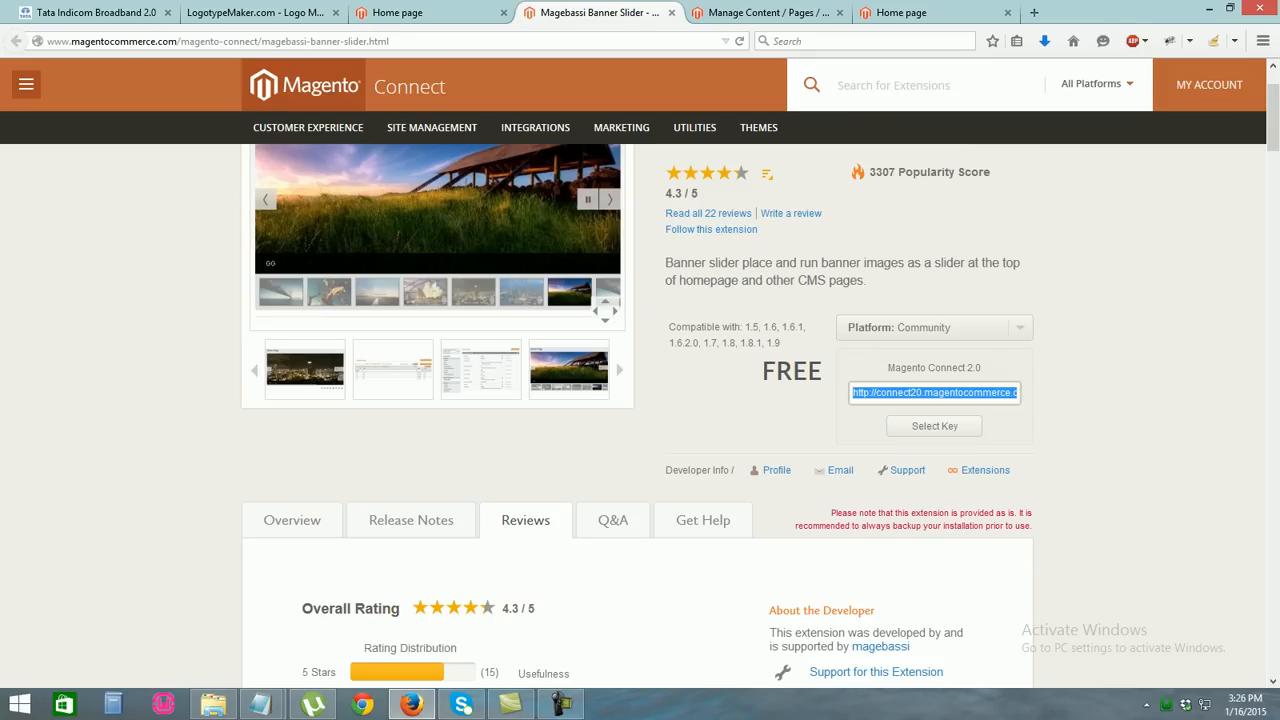
scroll(640, 400, down, 15)
drag(1273, 284, 1273, 128)
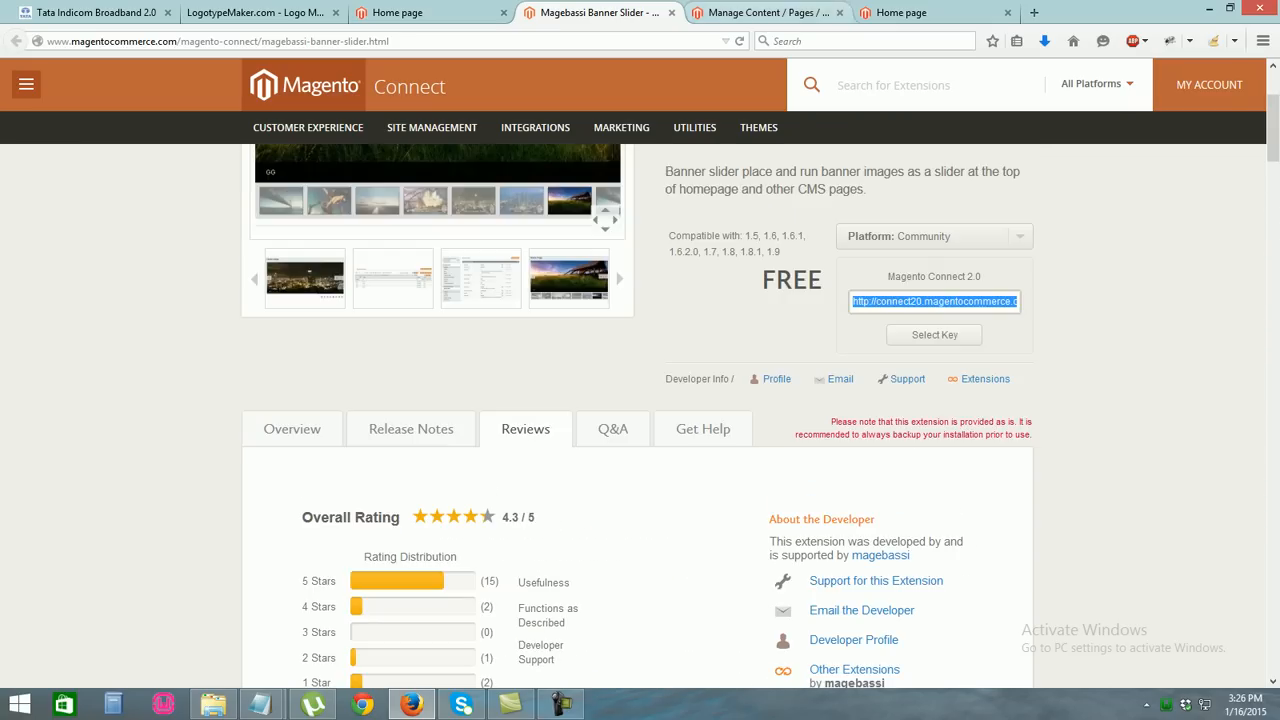
Open Magento Connect Manager from the admin's System > Magento Connect menu
key(ctrl+Tab)
mouse_move(594, 113)
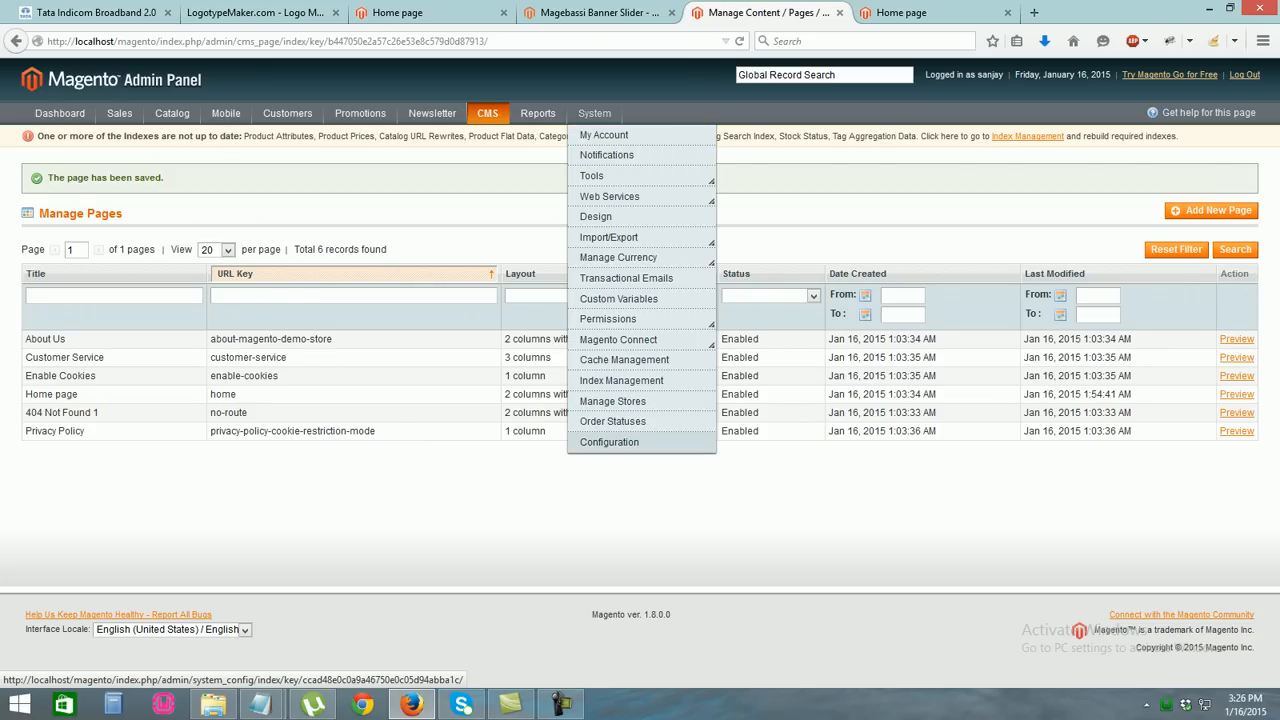
mouse_move(618, 339)
click(718, 351)
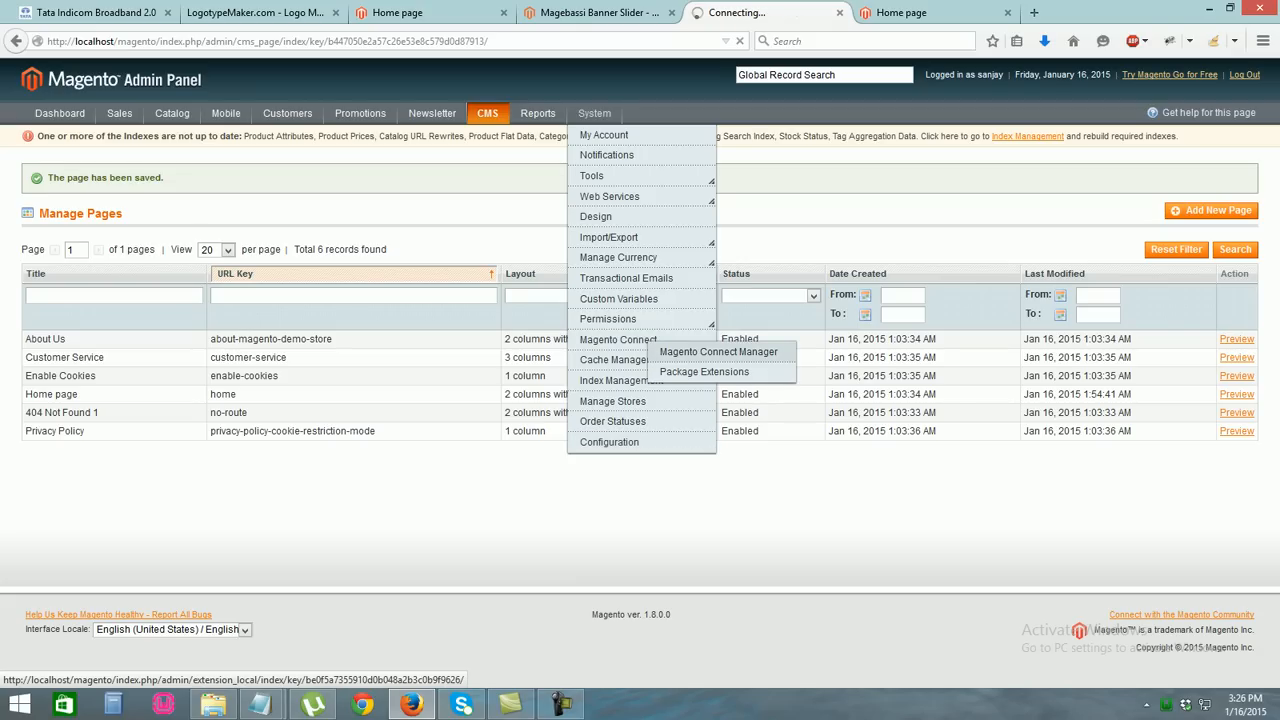
Return to the Banner Slider extension page and go to the Magento Connect account page
click(600, 13)
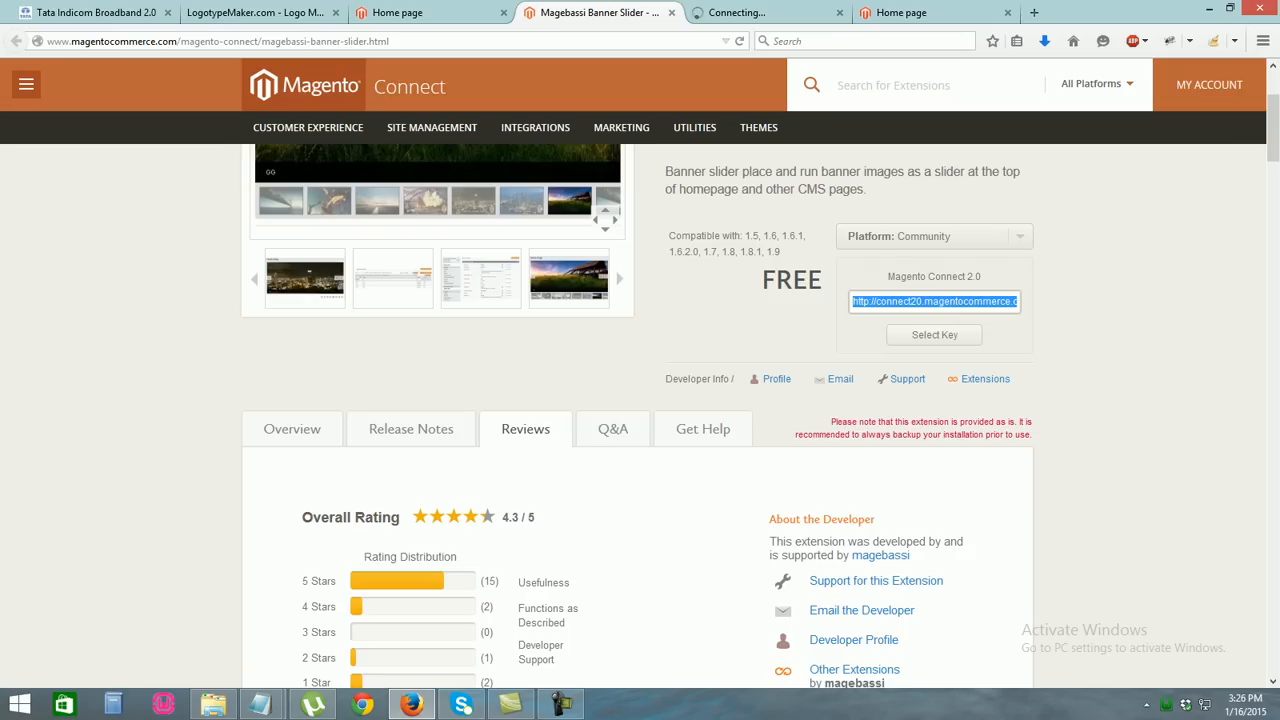
scroll(637, 367, up, 4)
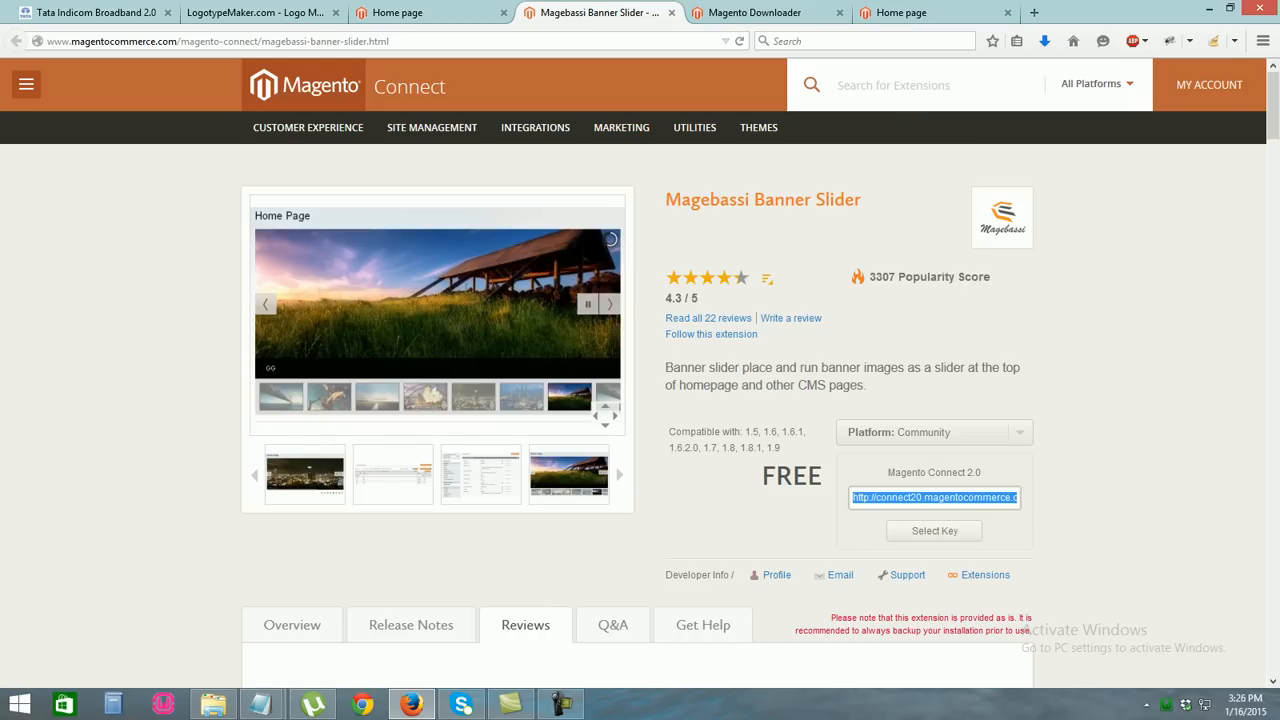
click(1205, 85)
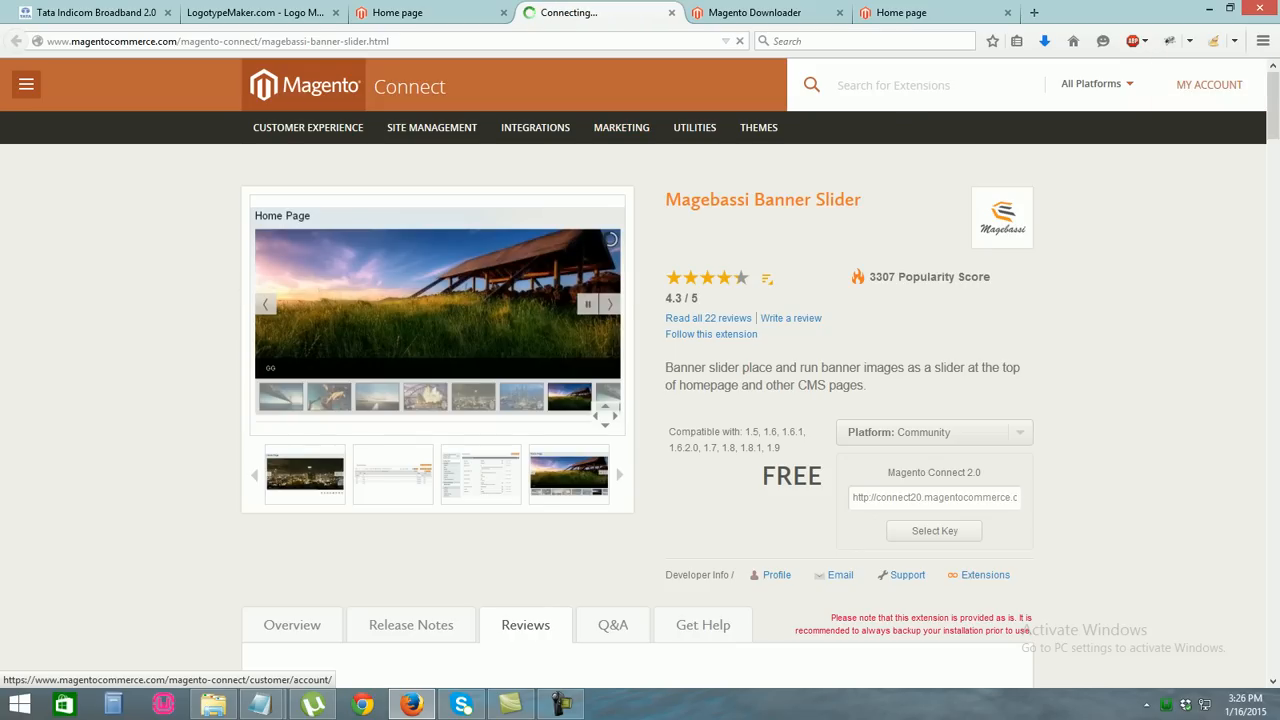
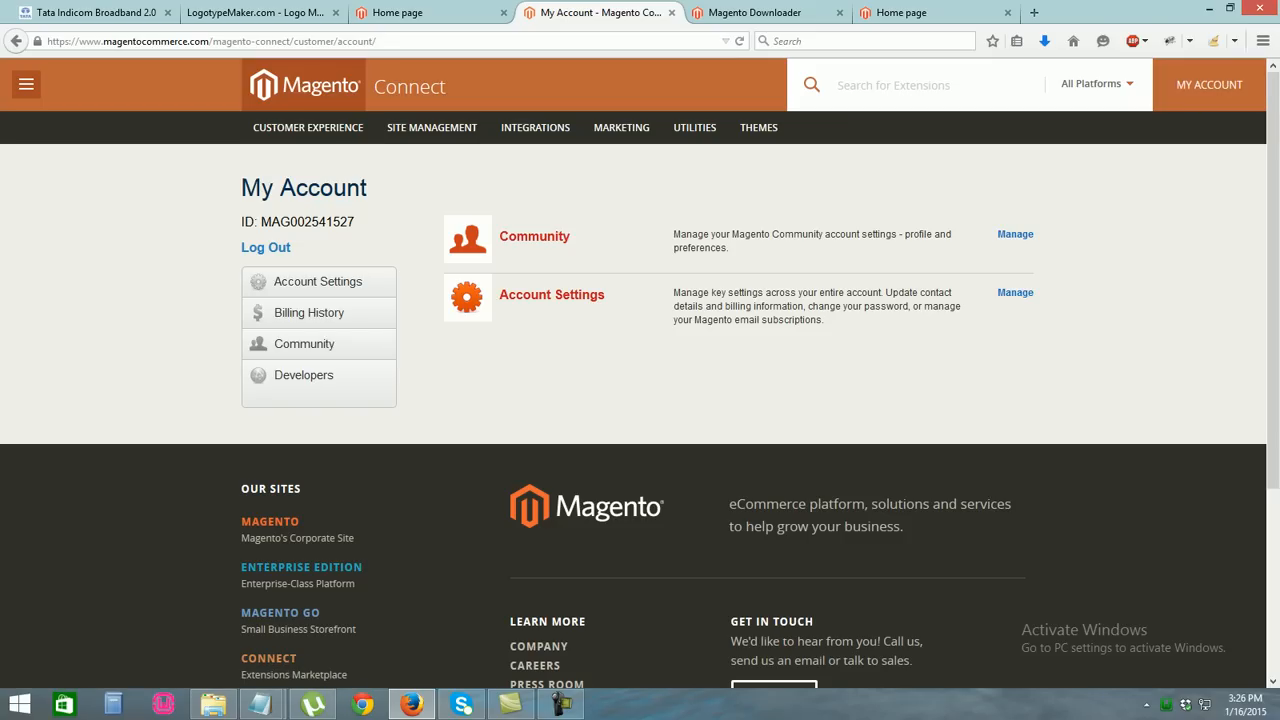
Go back to the previous extension page and copy the second saved extension link from the notes
click(16, 41)
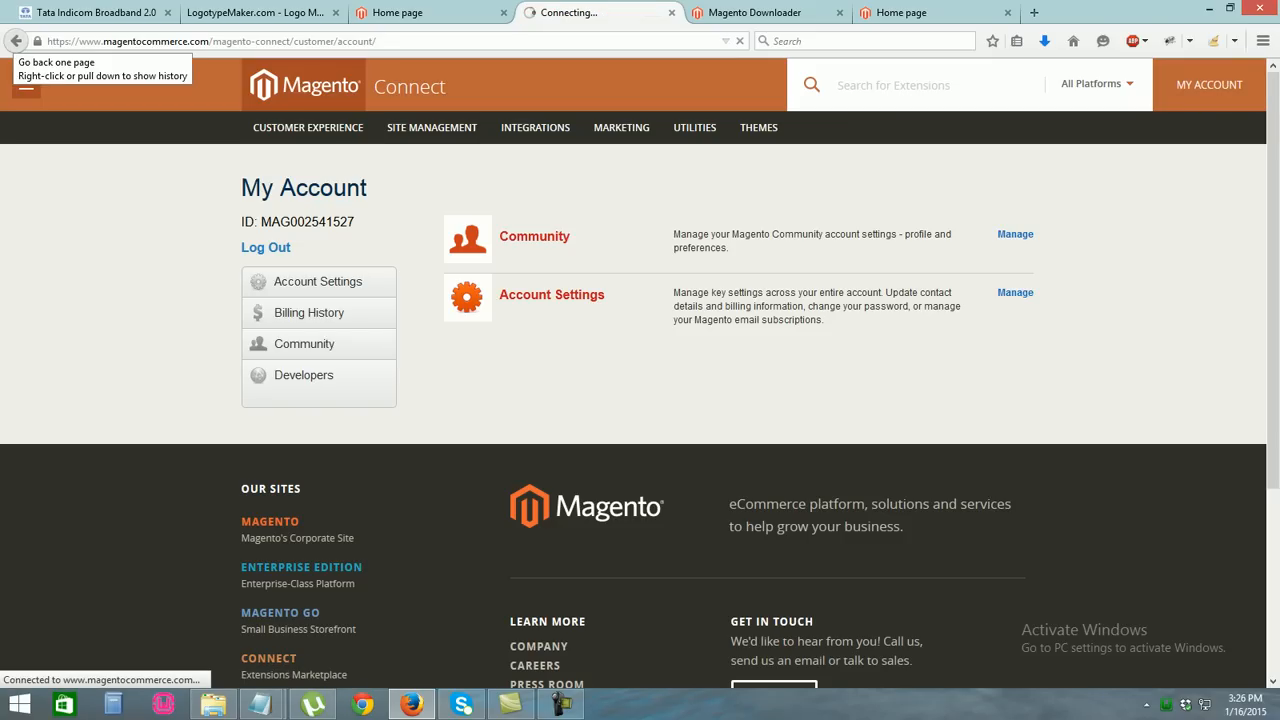
mouse_move(260, 704)
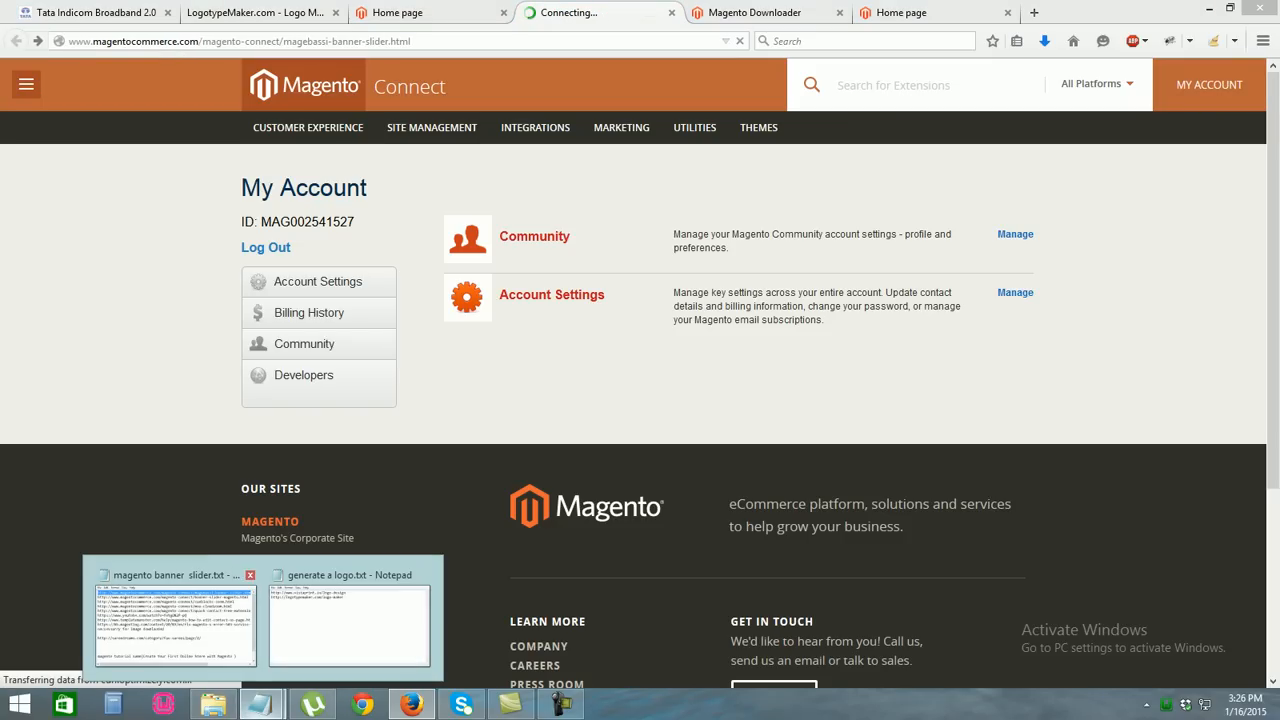
click(175, 615)
click(175, 615)
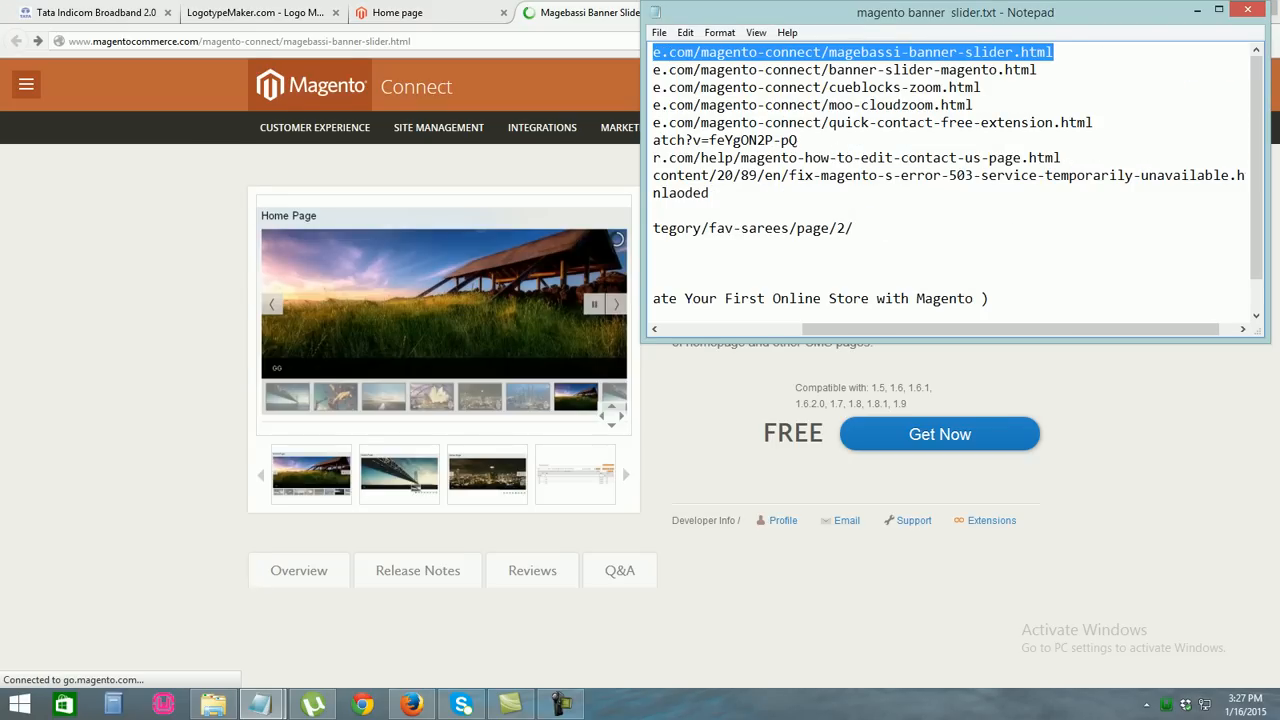
click(1040, 70)
drag(1040, 70, 652, 70)
key(ctrl+c)
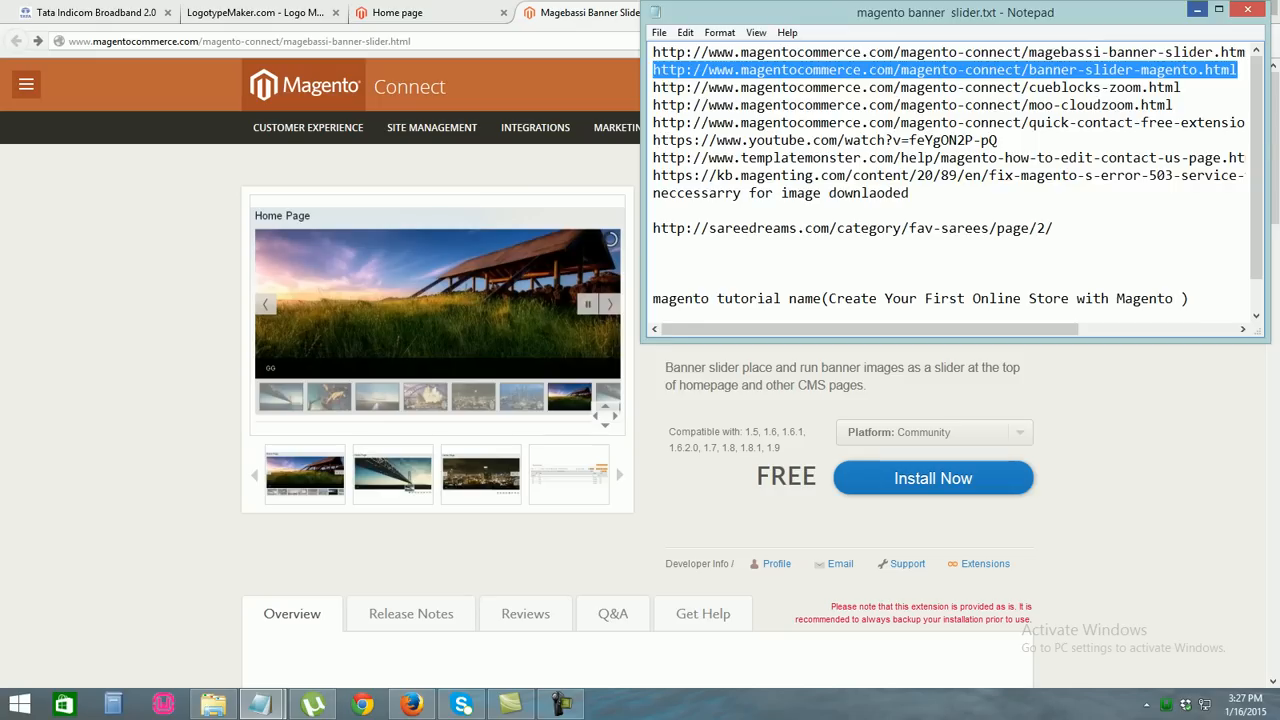
Load the Banner Slider Magento page from the copied link, then go back to Magebassi
click(1197, 10)
click(300, 41)
key(ctrl+v)
key(Return)
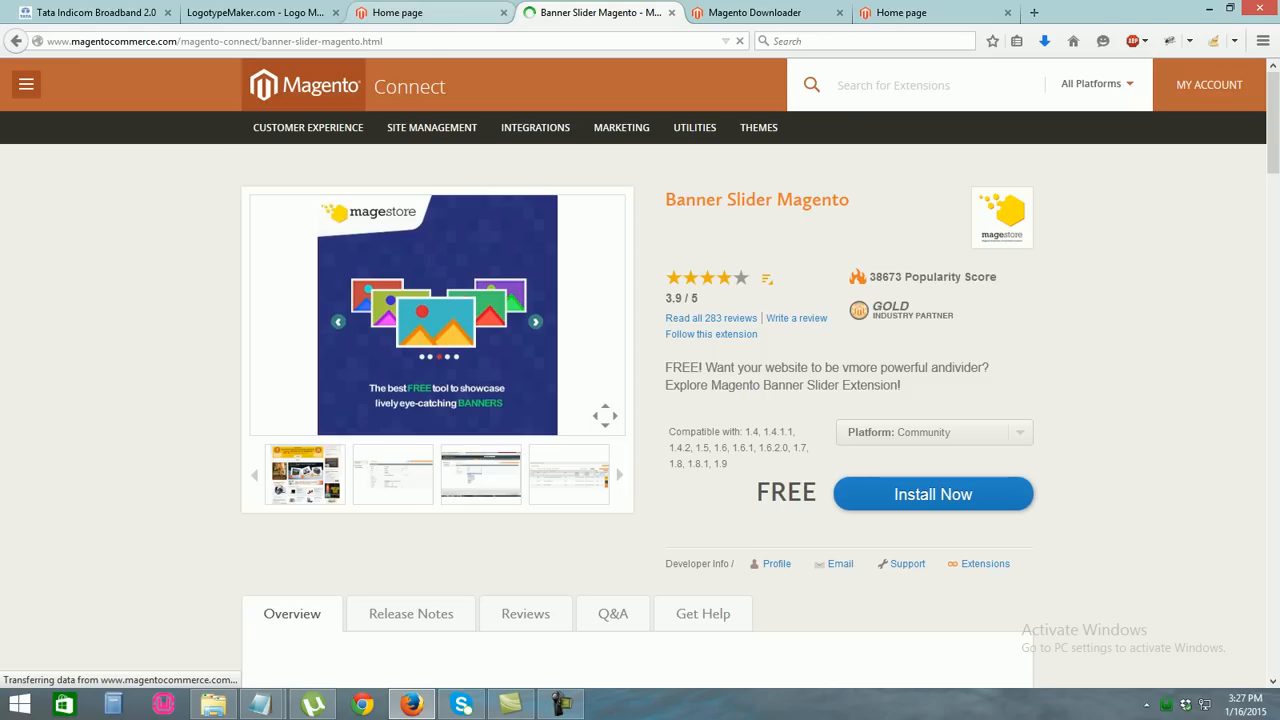
click(16, 41)
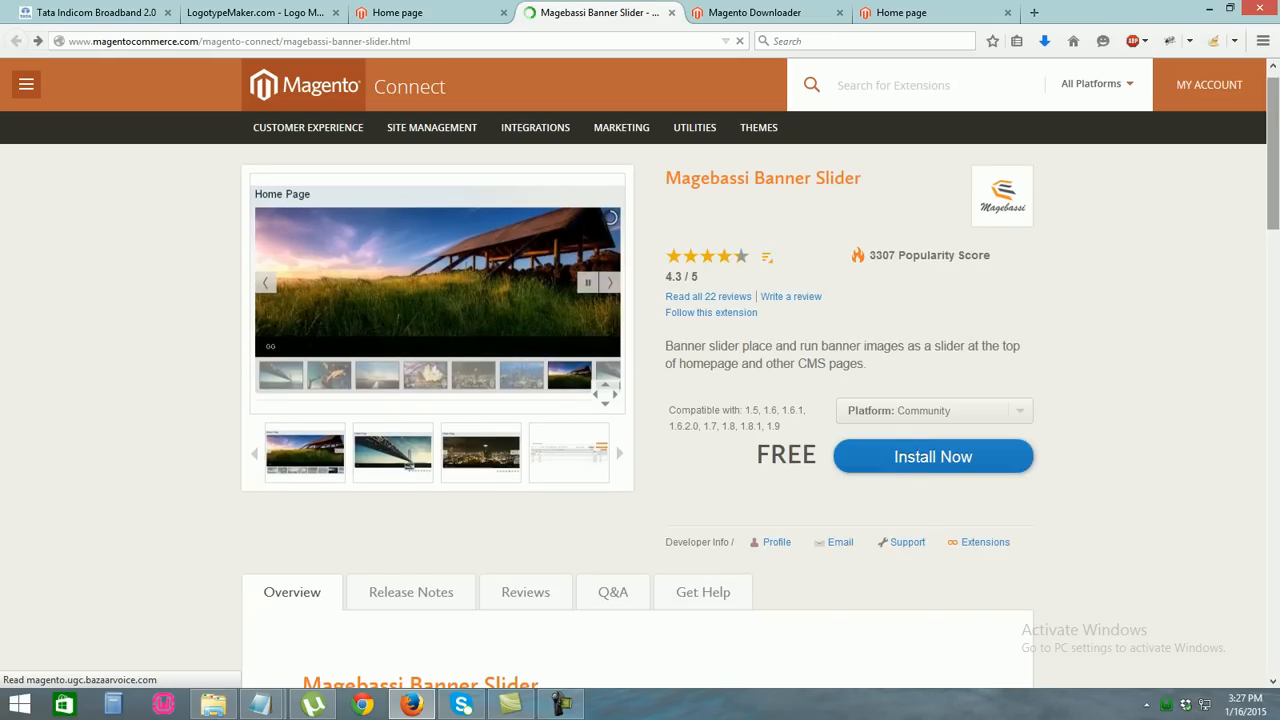
Scroll through the Magebassi overview and CMS block code, then switch to the Magento Downloader tab
scroll(640, 400, down, 5)
scroll(640, 400, down, 3)
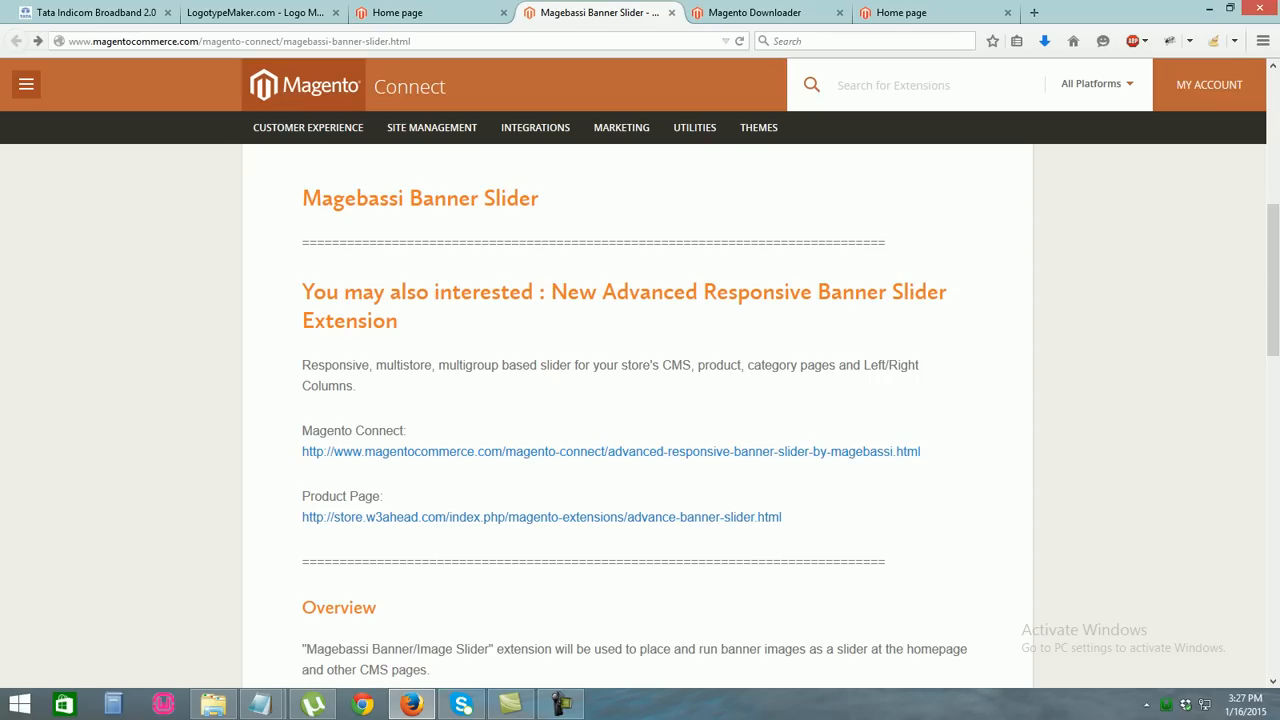
scroll(640, 400, down, 9)
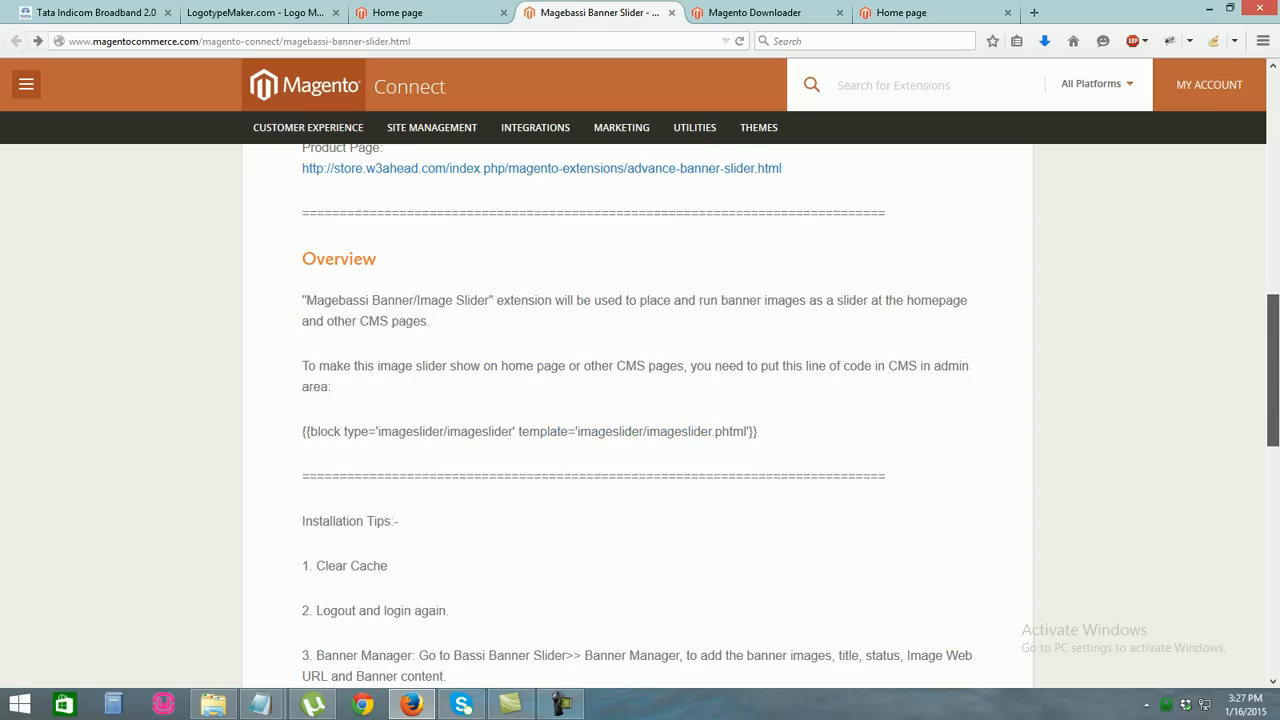
scroll(640, 400, up, 8)
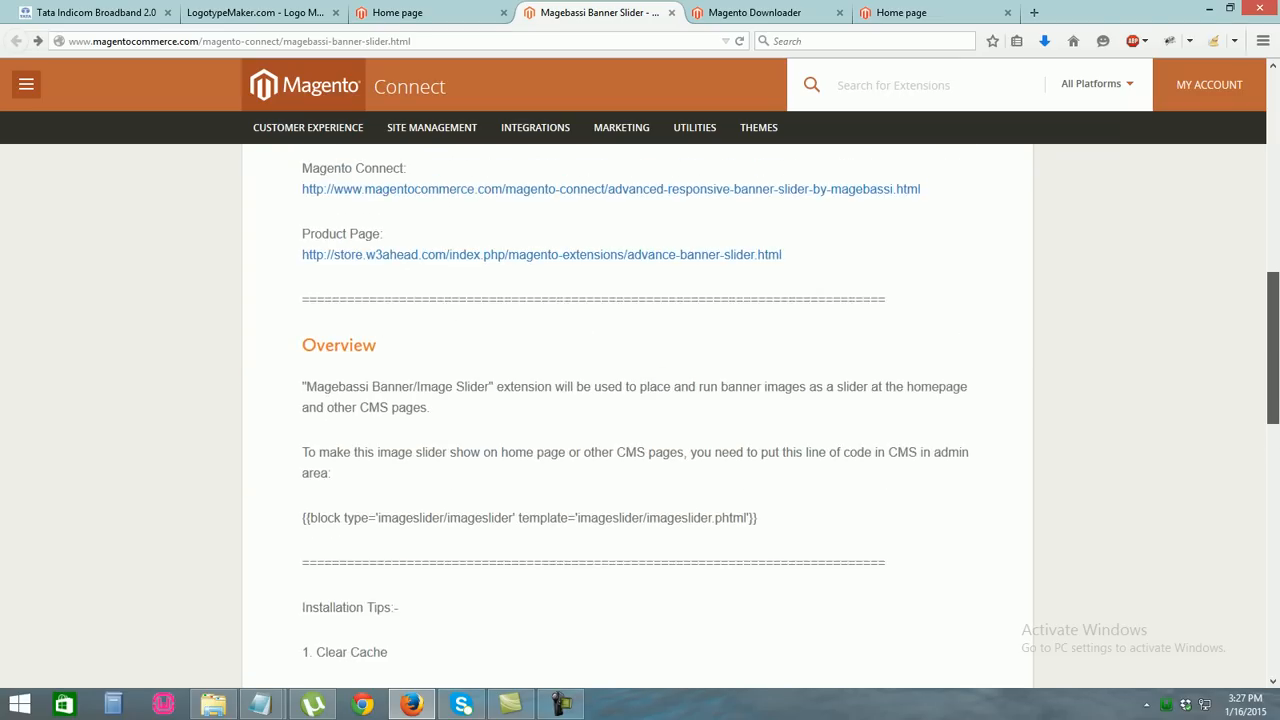
drag(1273, 326, 1273, 240)
click(756, 13)
Log in to Connect Manager with the saved administrator username and return to Magebassi
double_click(640, 314)
key(Down)
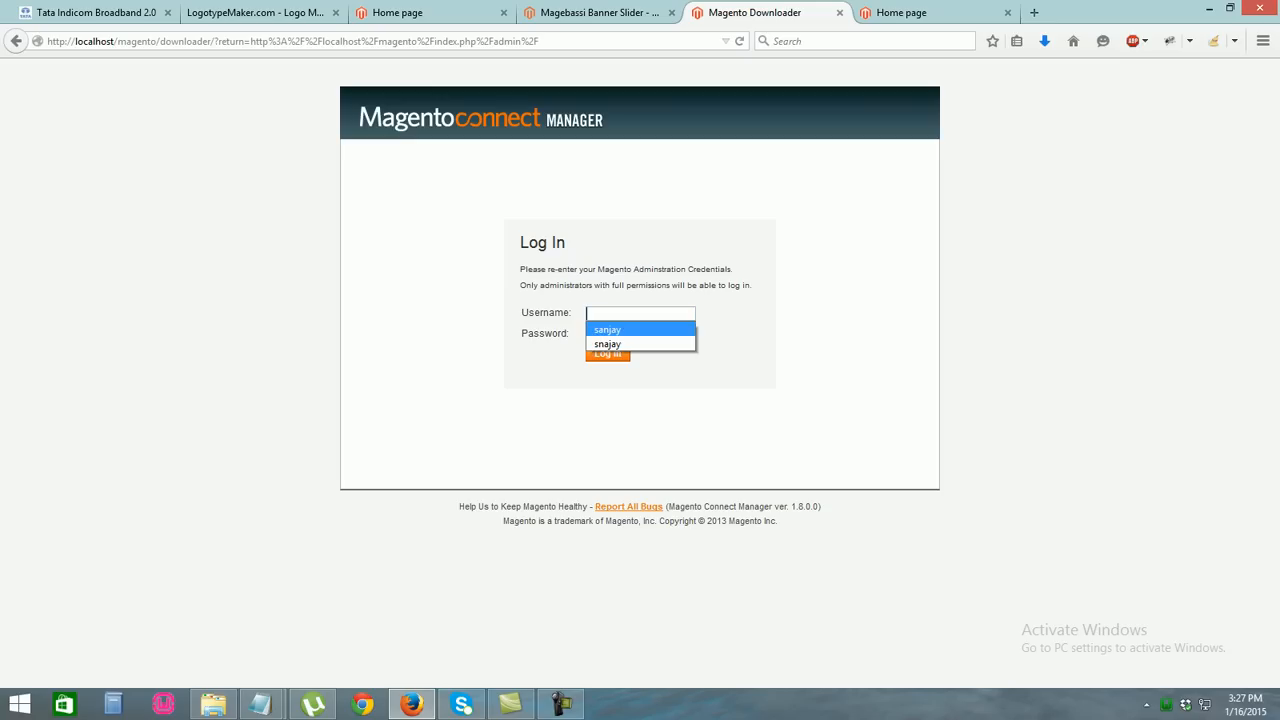
key(Return)
key(Return)
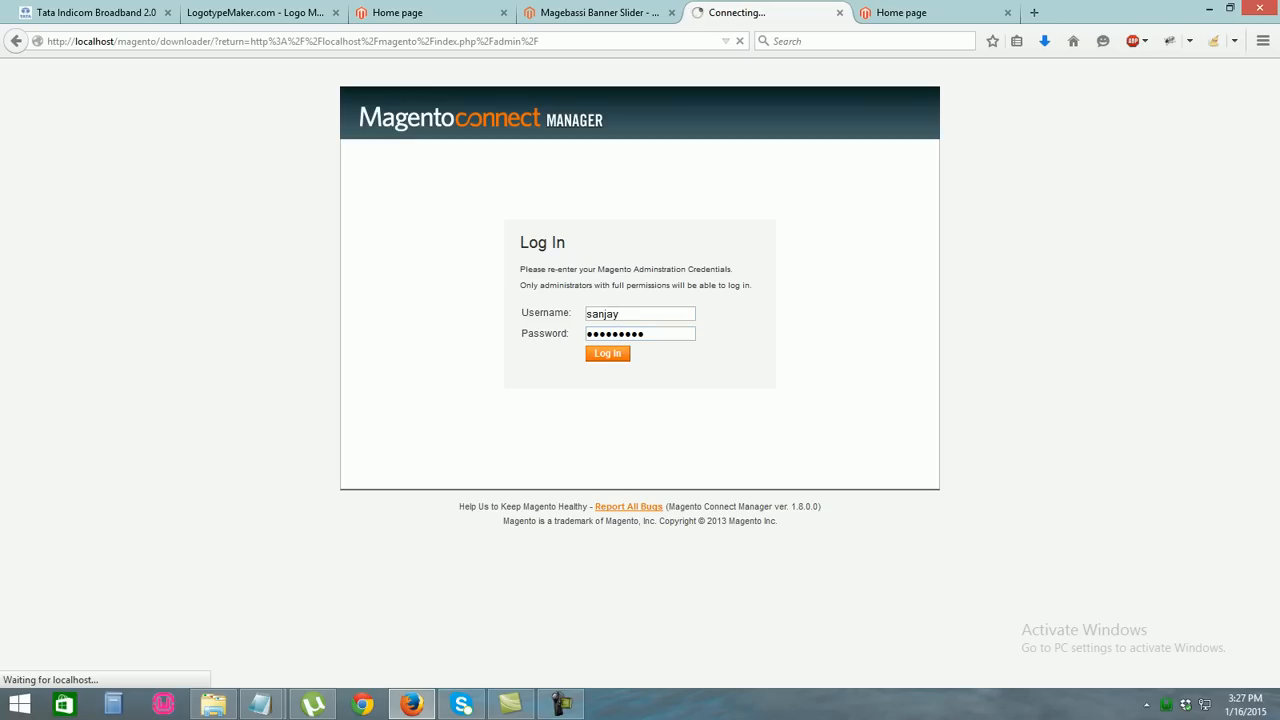
key(ctrl+Page_Up)
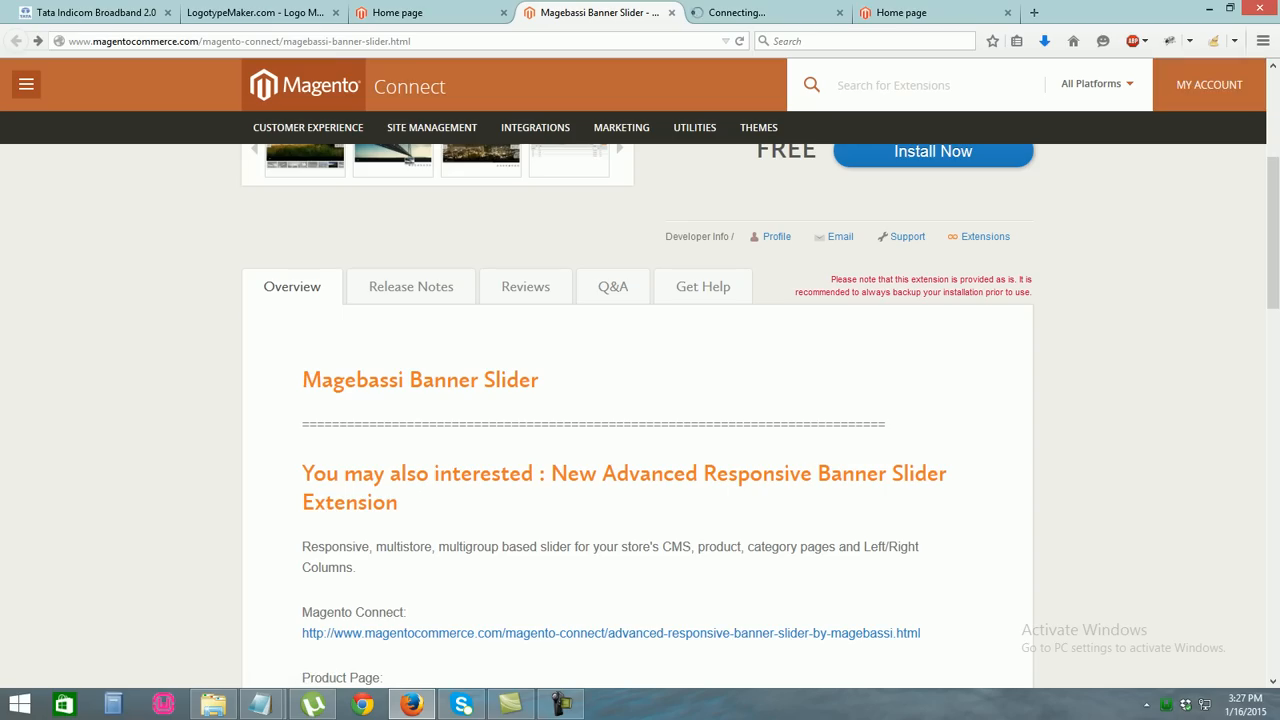
Glance at the local store home page, then start installing the free Magebassi Banner Slider
scroll(640, 400, up, 3)
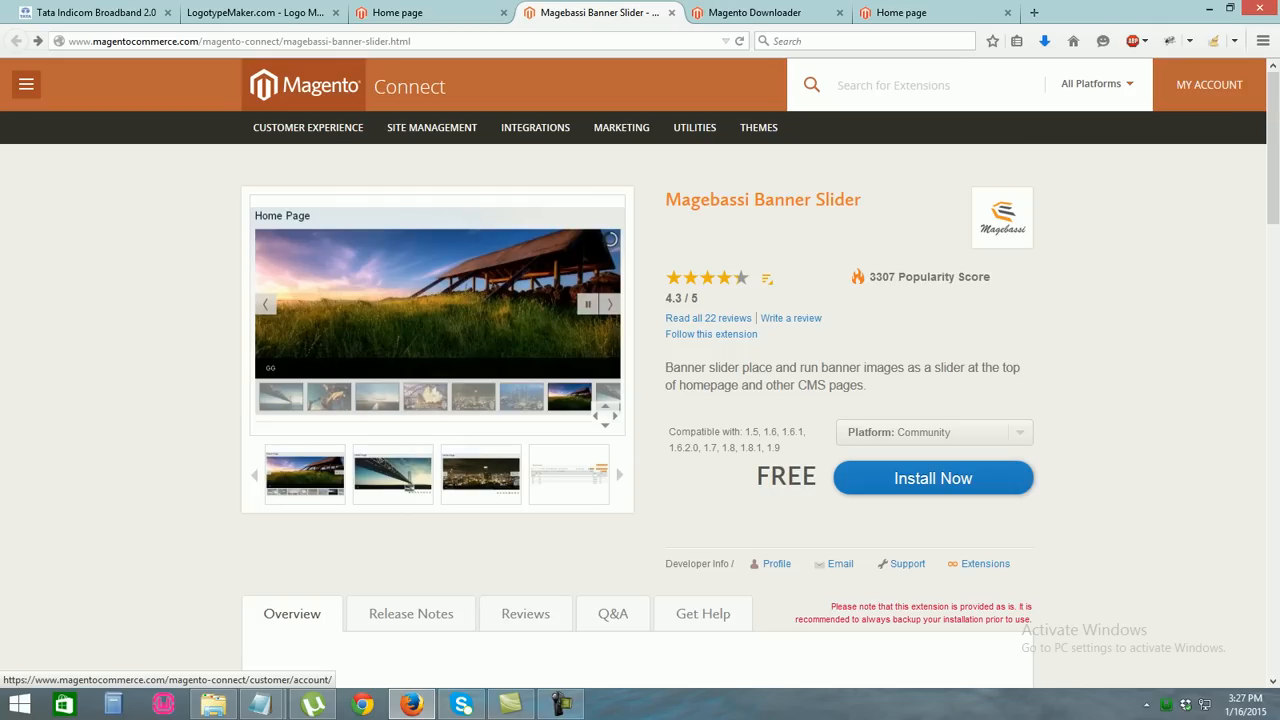
click(900, 12)
key(ctrl+shift+Tab)
key(ctrl+shift+Tab)
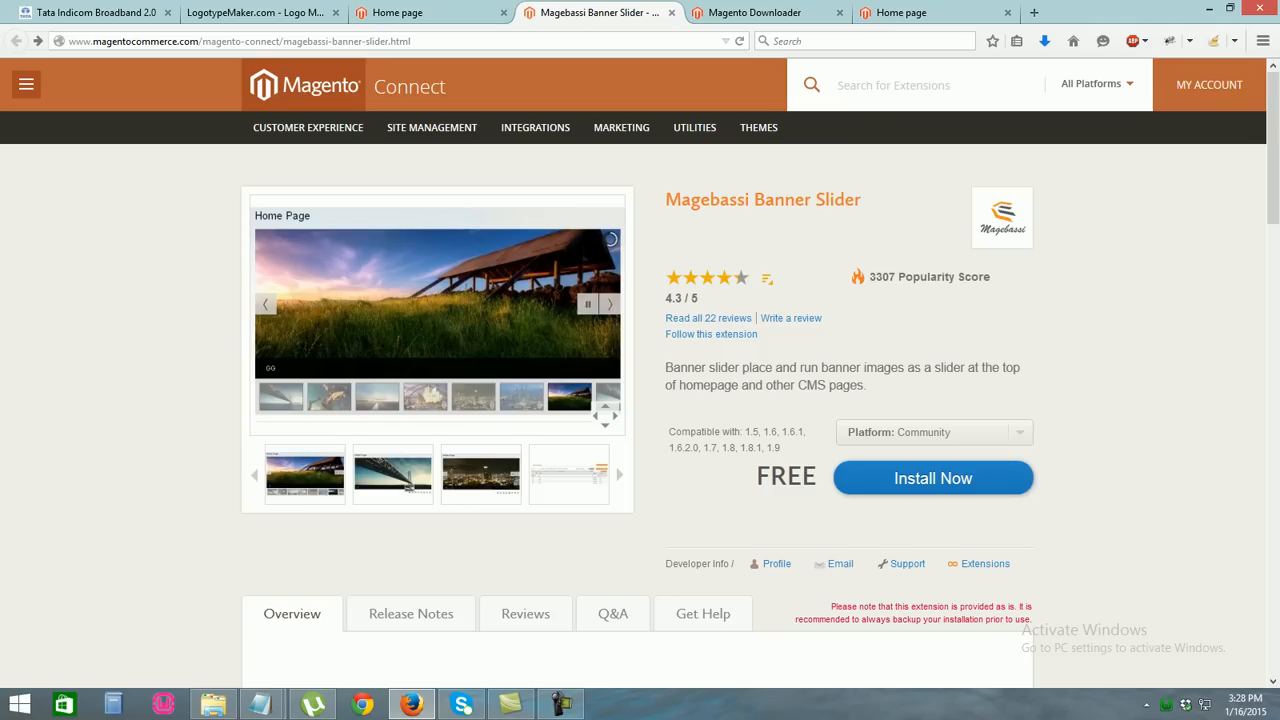
click(935, 490)
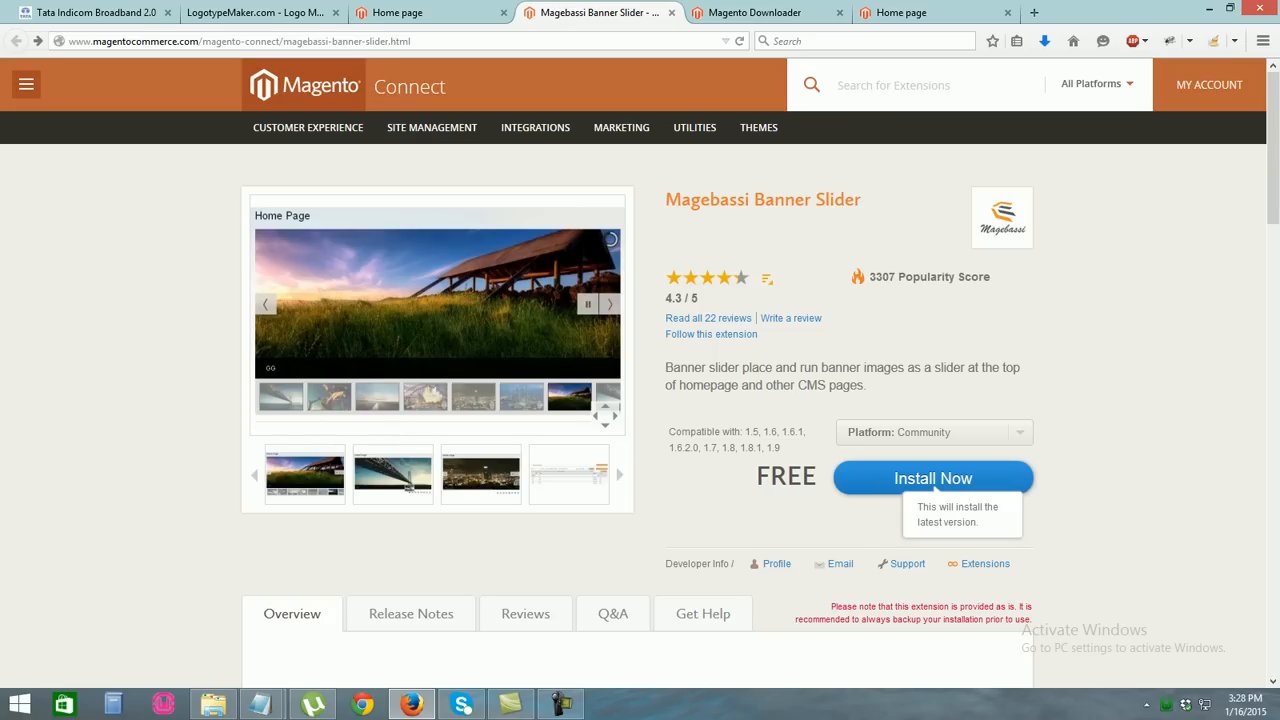
click(934, 488)
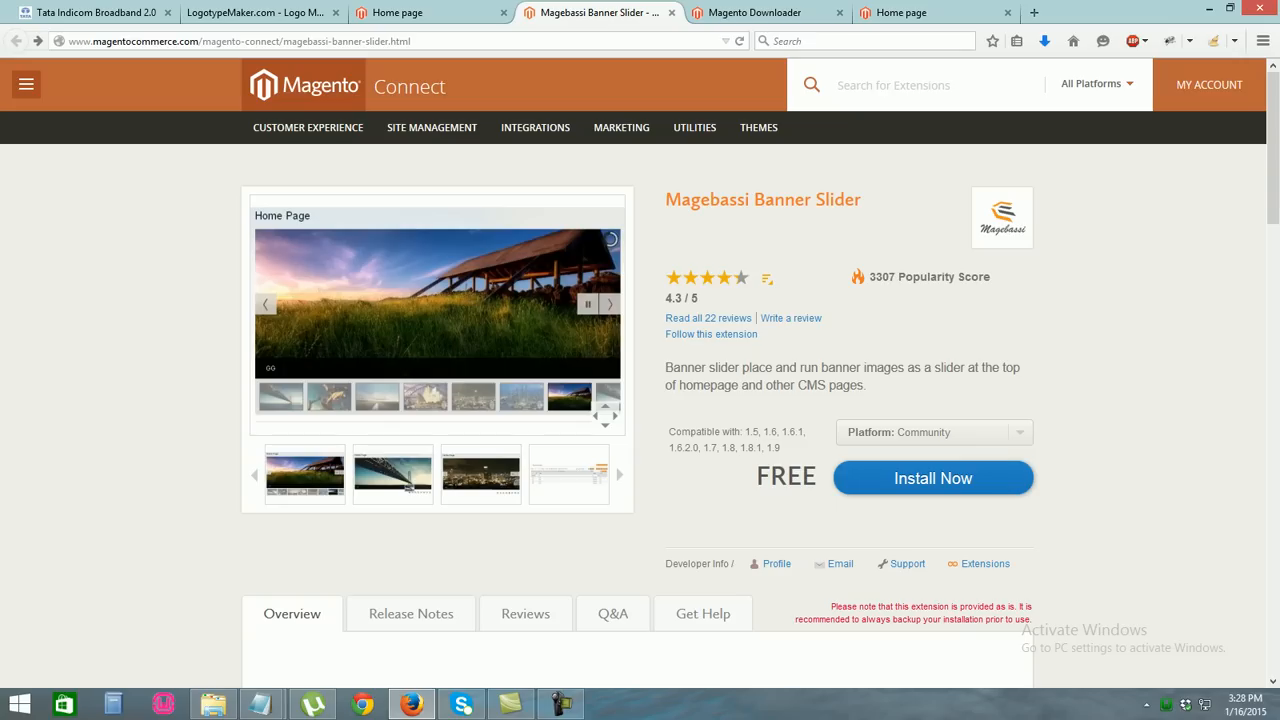
scroll(640, 400, down, 2)
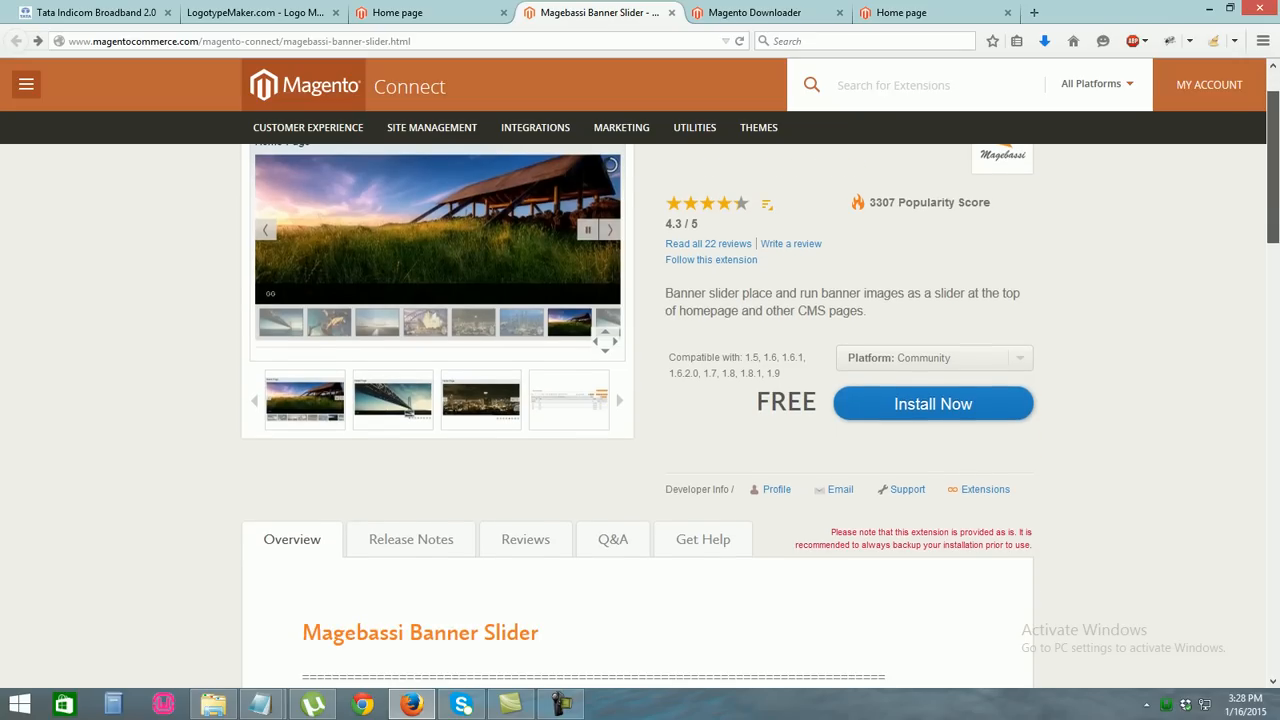
scroll(640, 400, up, 2)
scroll(640, 400, down, 2)
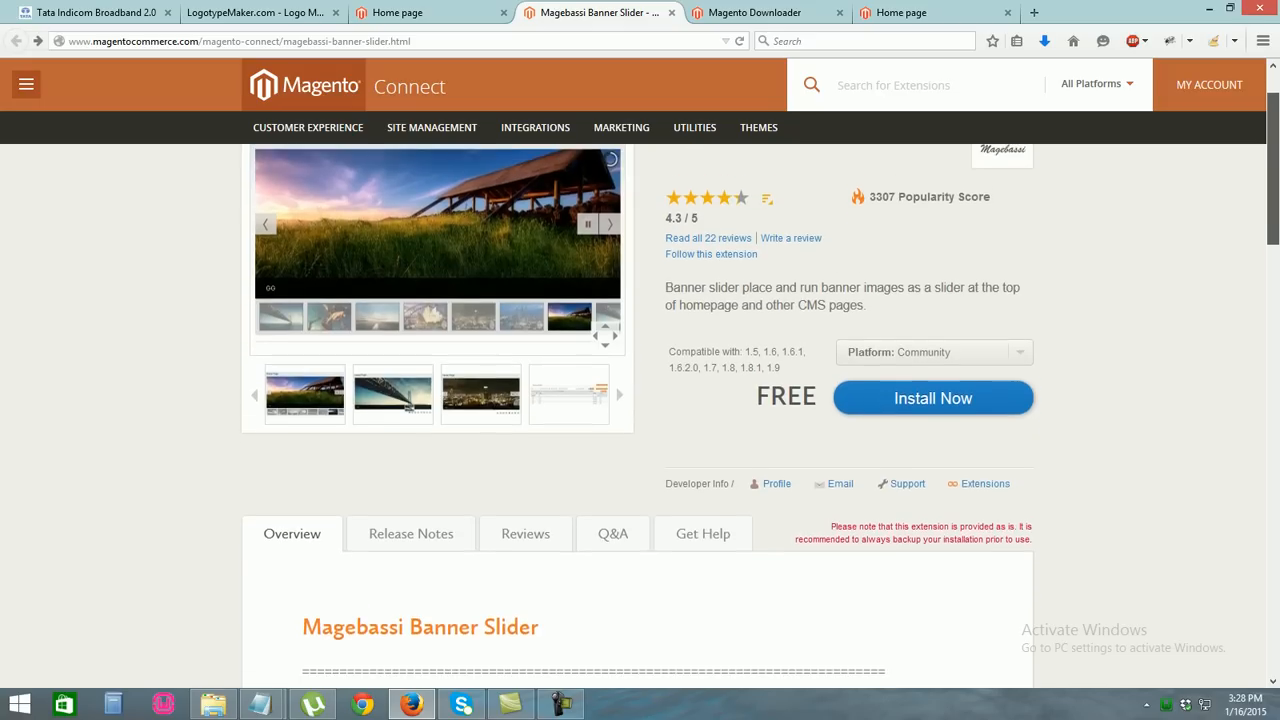
scroll(640, 400, up, 1)
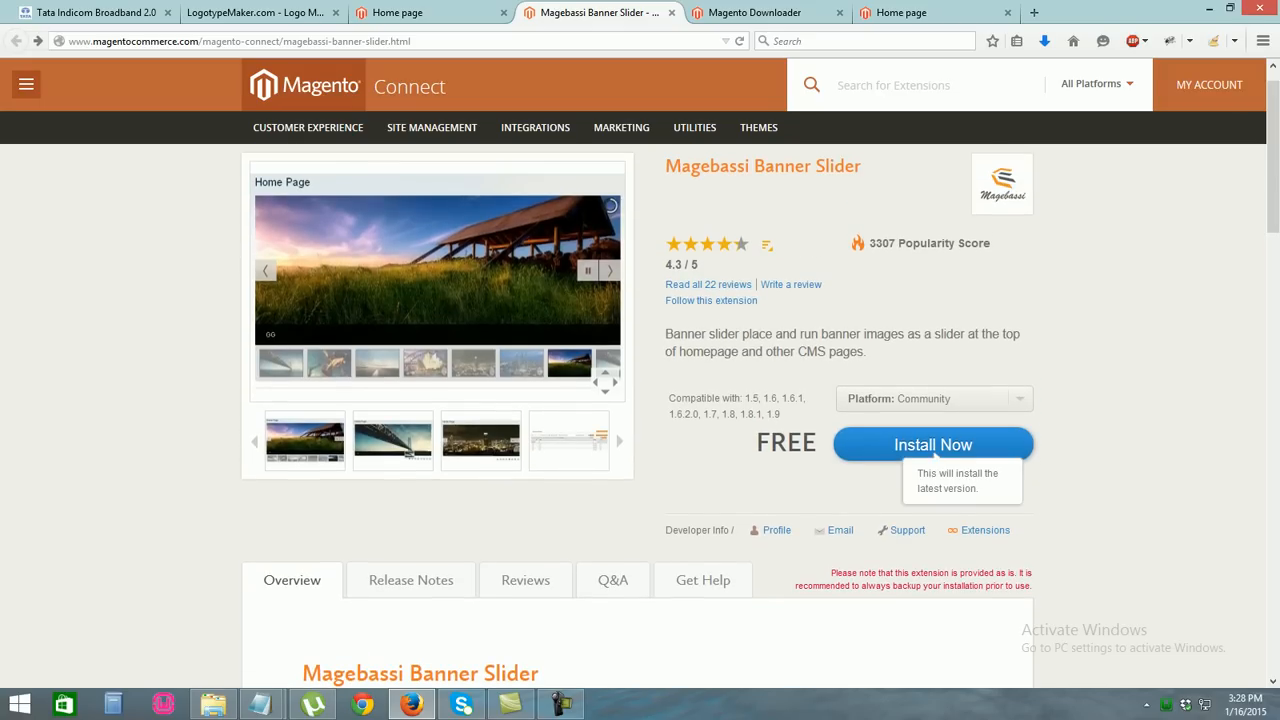
Accept the license, reveal and select the Magebassi Connect 2.0 key, then focus Connect Manager's key field
click(935, 447)
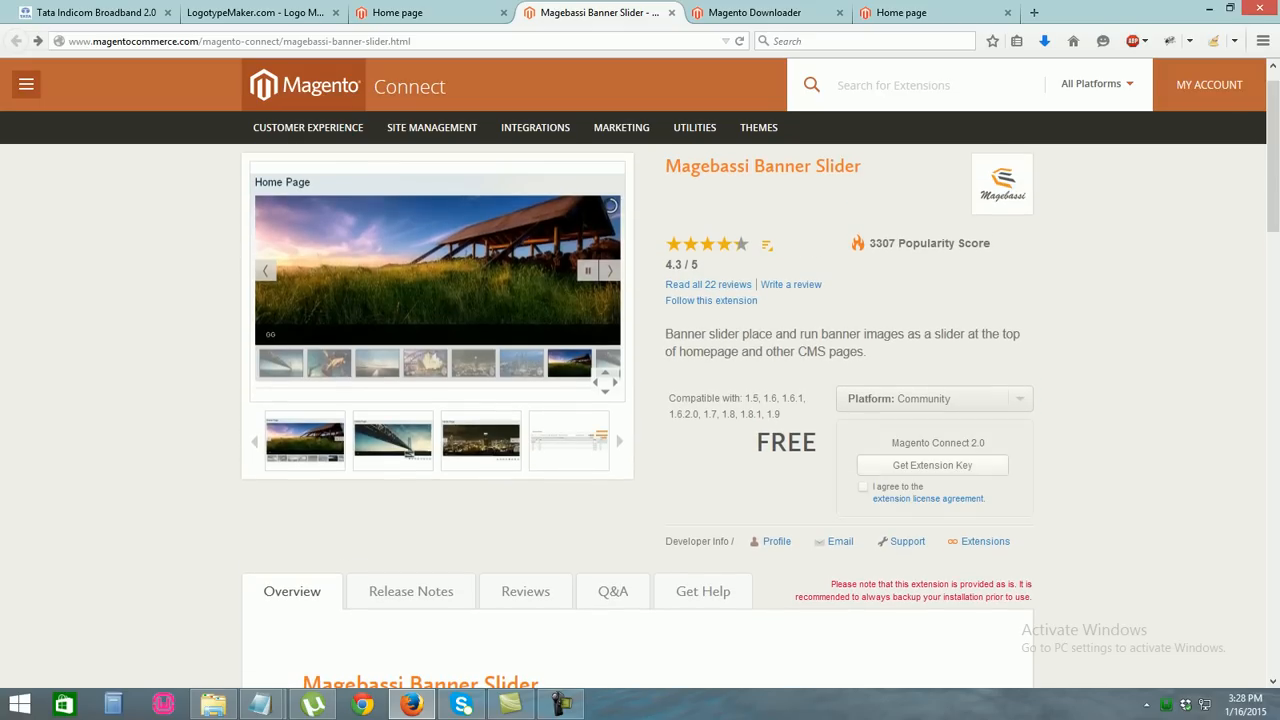
click(932, 465)
click(684, 319)
click(863, 486)
click(932, 465)
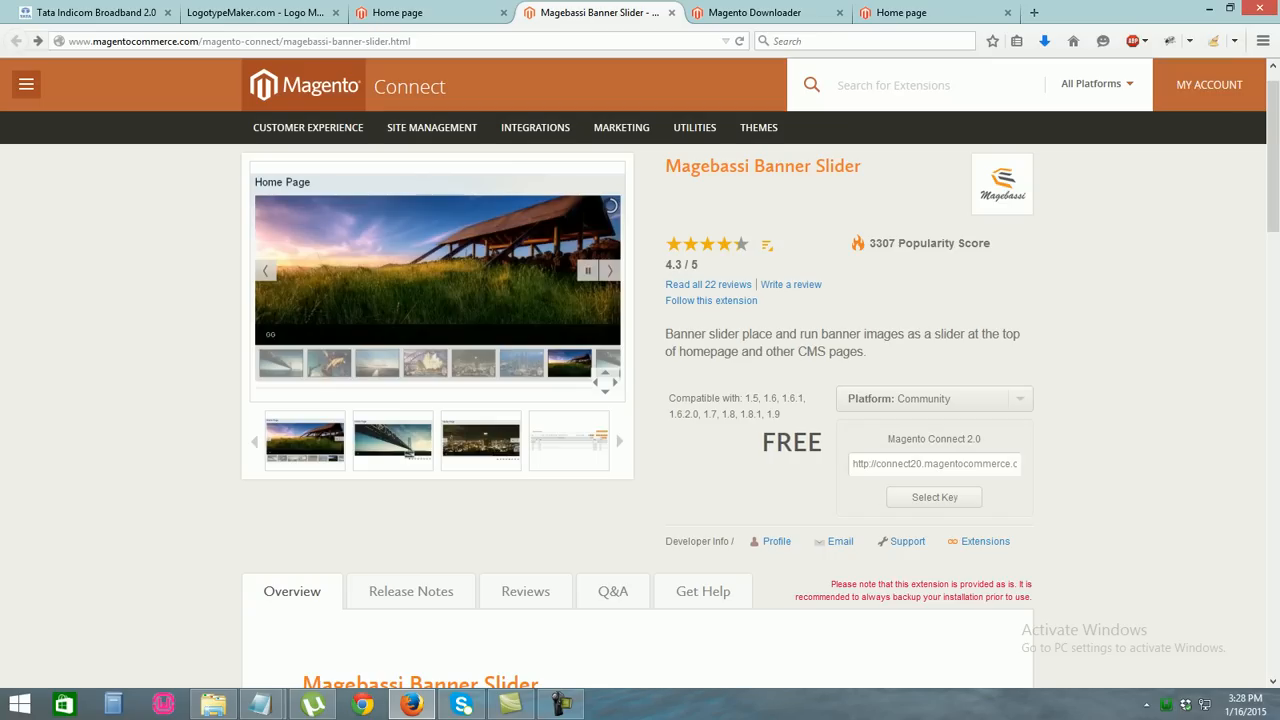
click(934, 497)
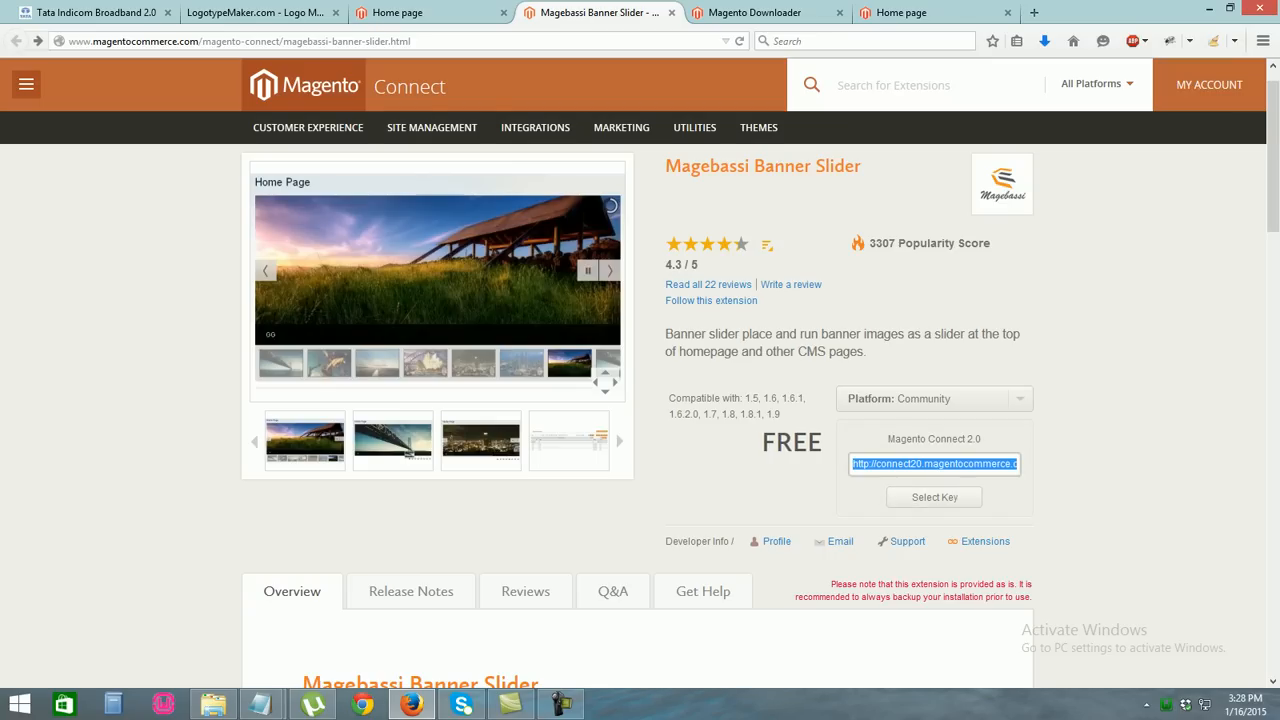
click(758, 12)
click(625, 316)
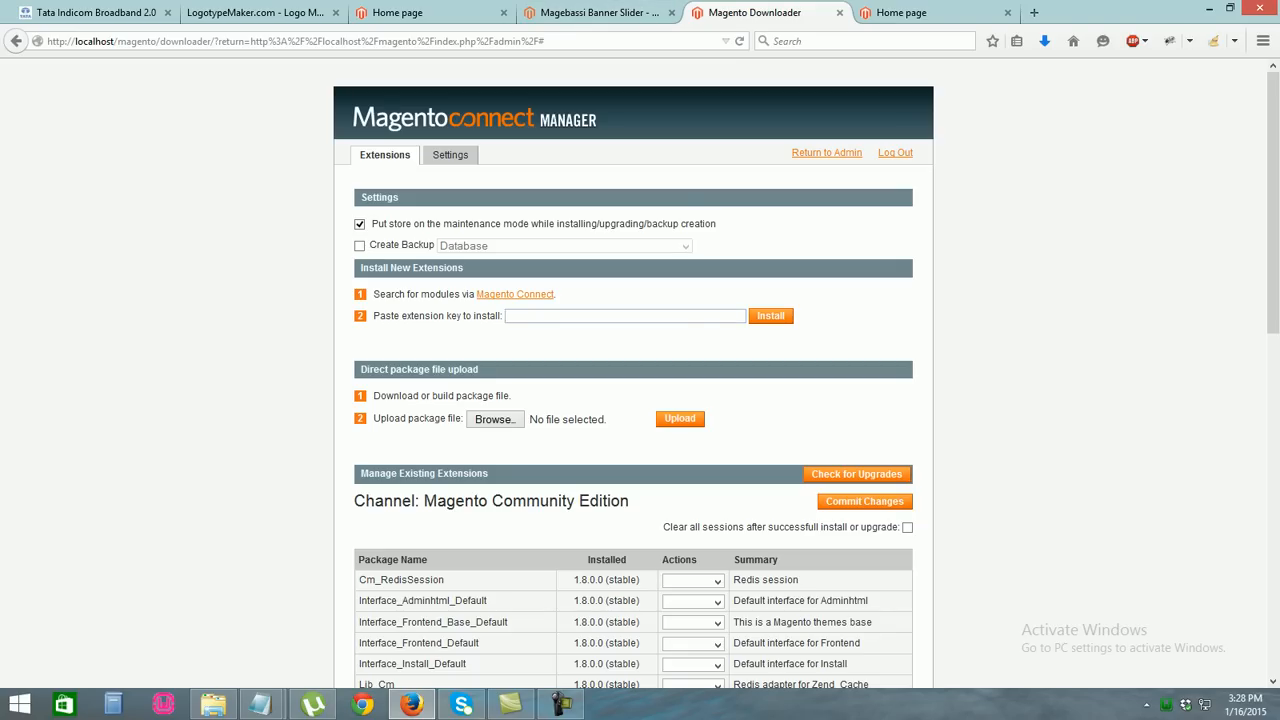
Paste the extension key, proceed with installing Bassi_Imageslider 1.0.3, and refresh the extensions list
key(ctrl+v)
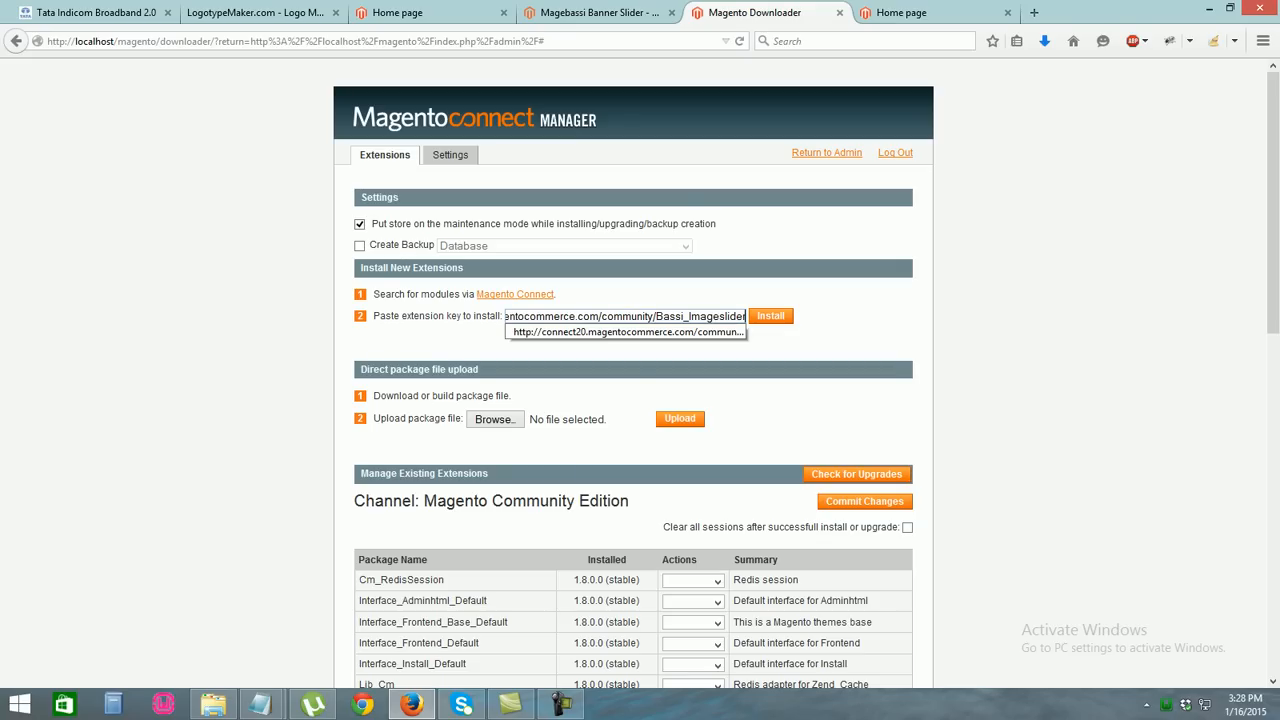
key(Return)
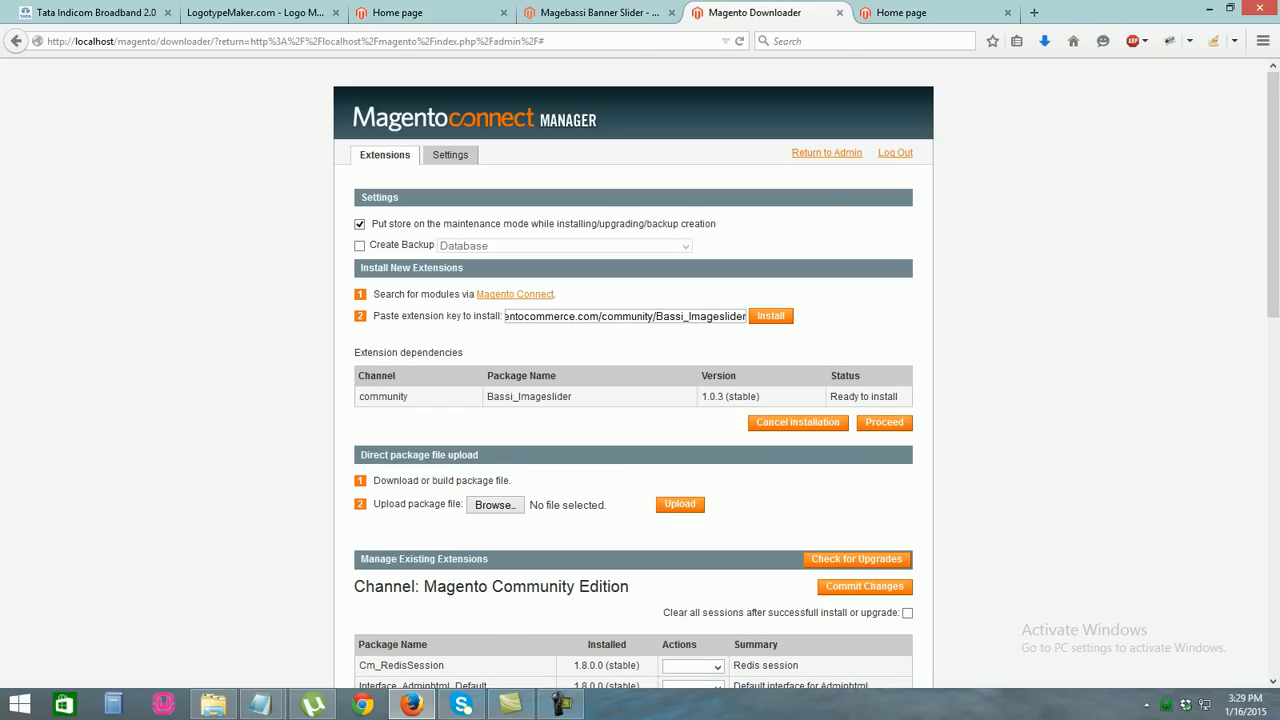
click(884, 423)
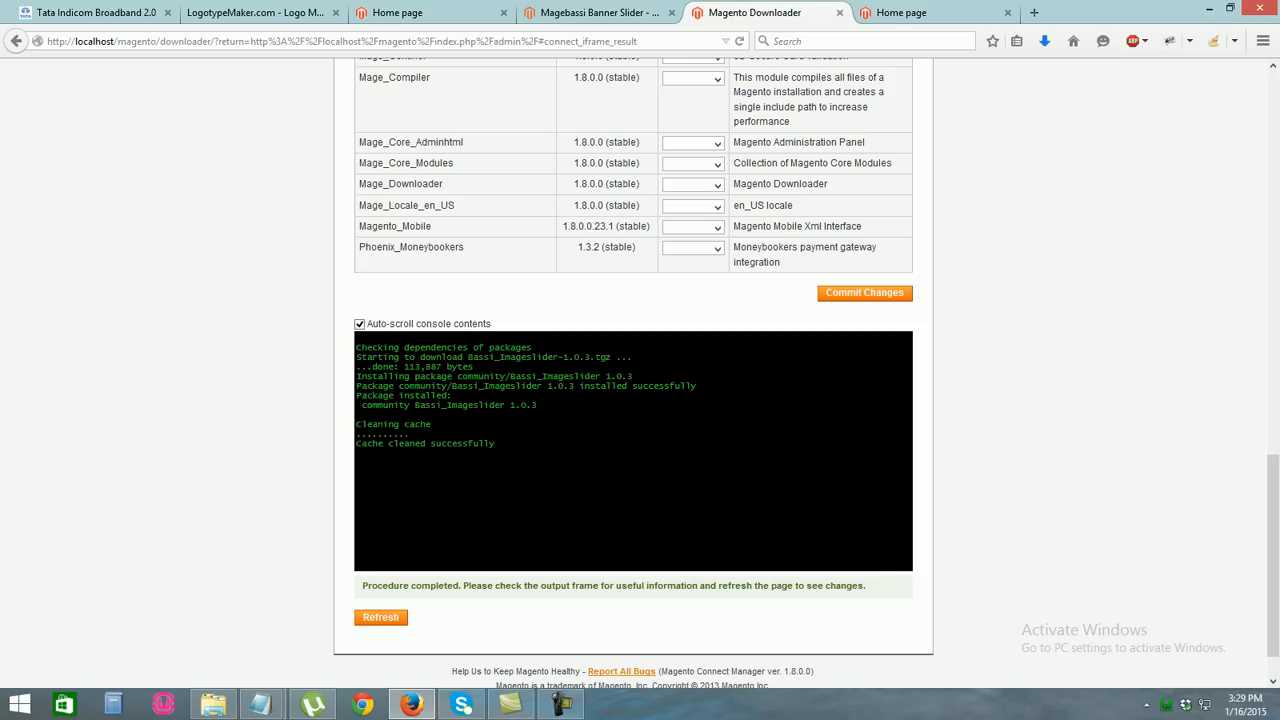
mouse_move(1273, 555)
mouse_down()
mouse_move(1273, 571)
mouse_move(1273, 502)
mouse_move(1273, 556)
mouse_up()
click(381, 618)
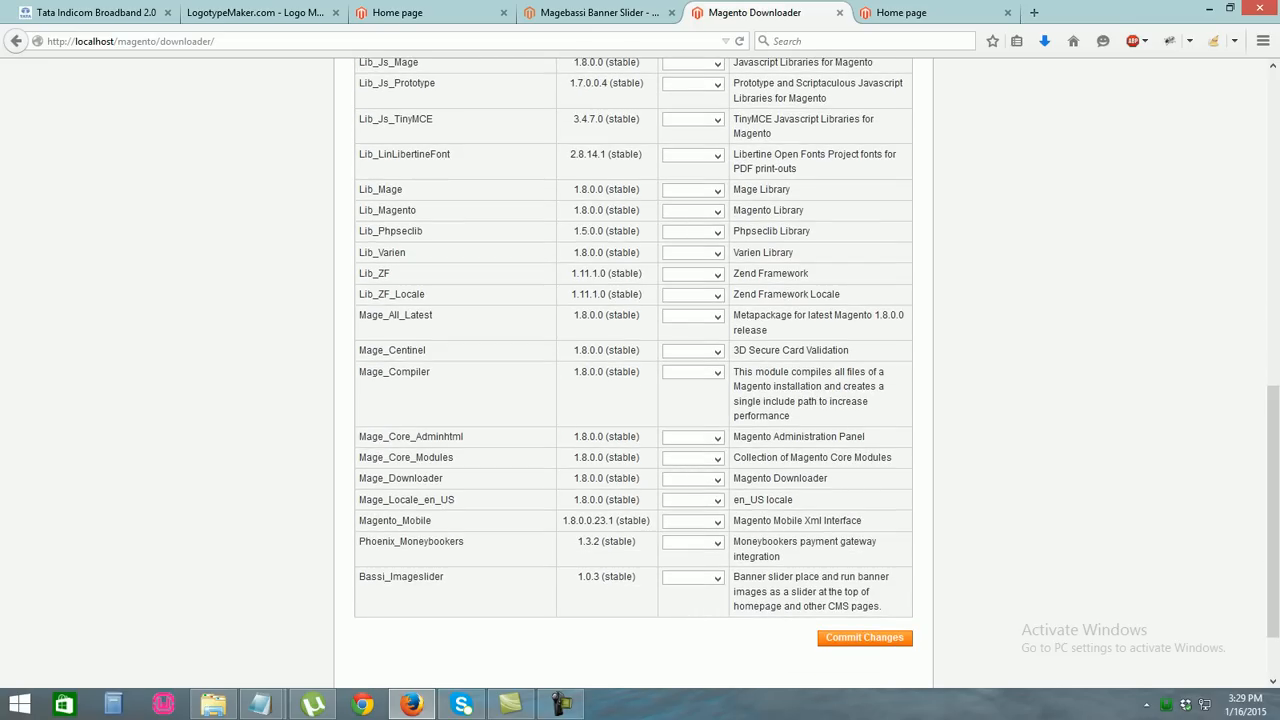
Log out of the Connect Manager and return to the Magebassi extension page
drag(1273, 510, 1273, 194)
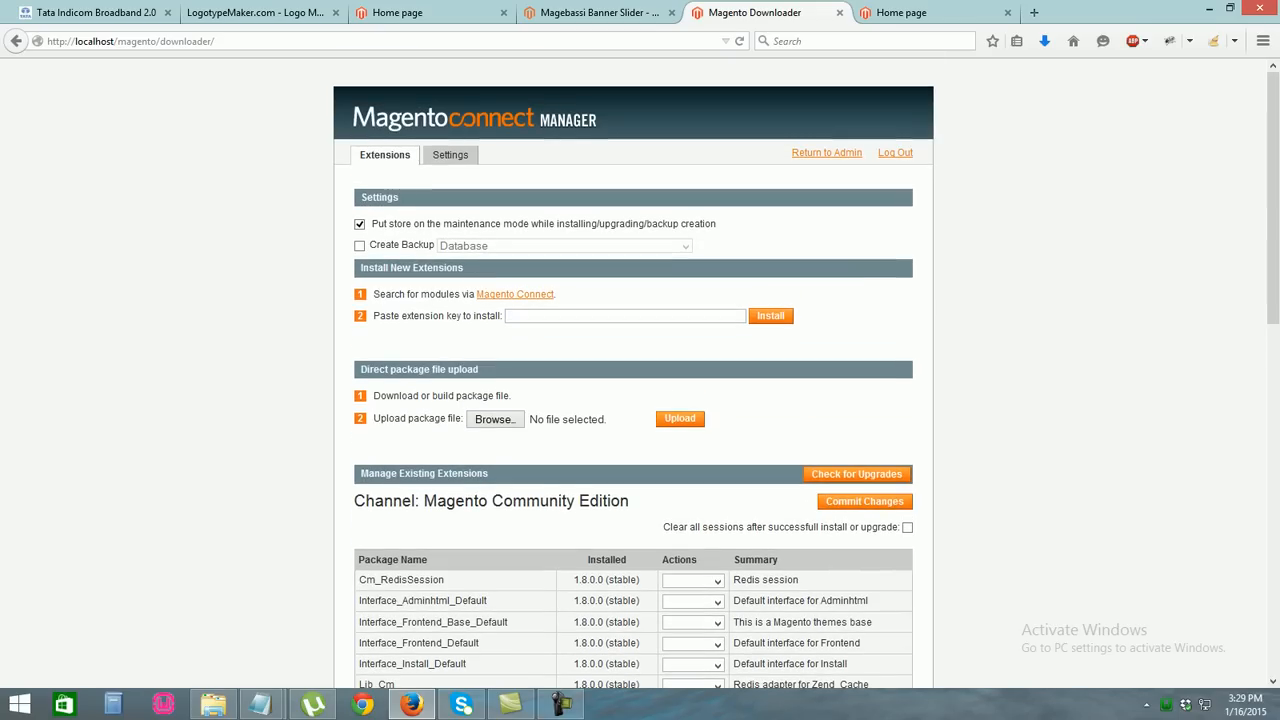
click(895, 152)
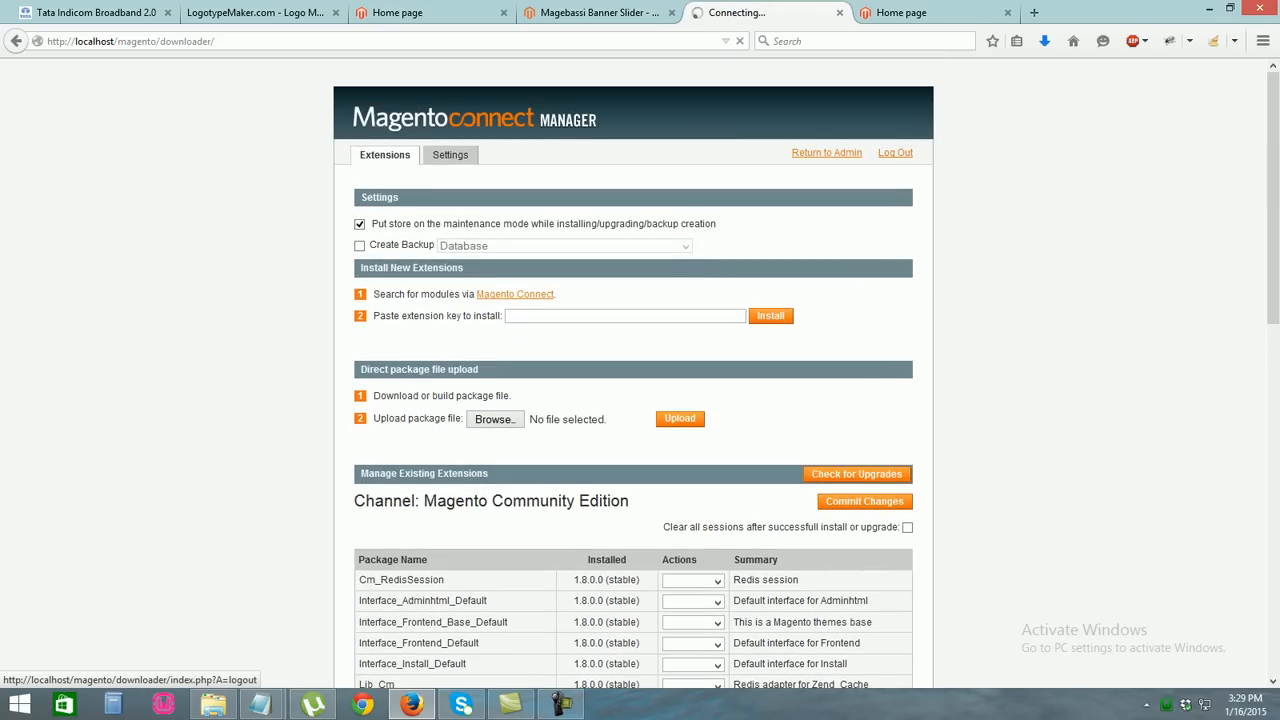
click(598, 13)
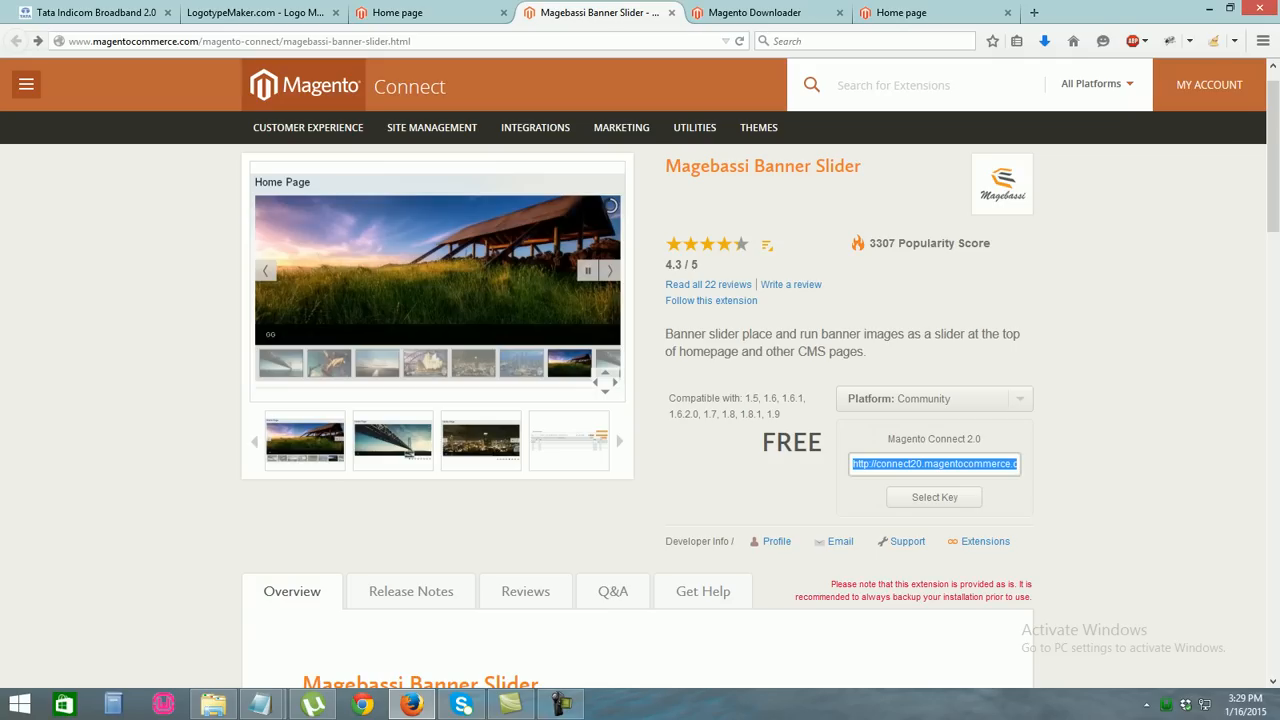
Scroll through the Magebassi Banner Slider listing, then switch to the Connect Manager login page
scroll(640, 400, down, 2)
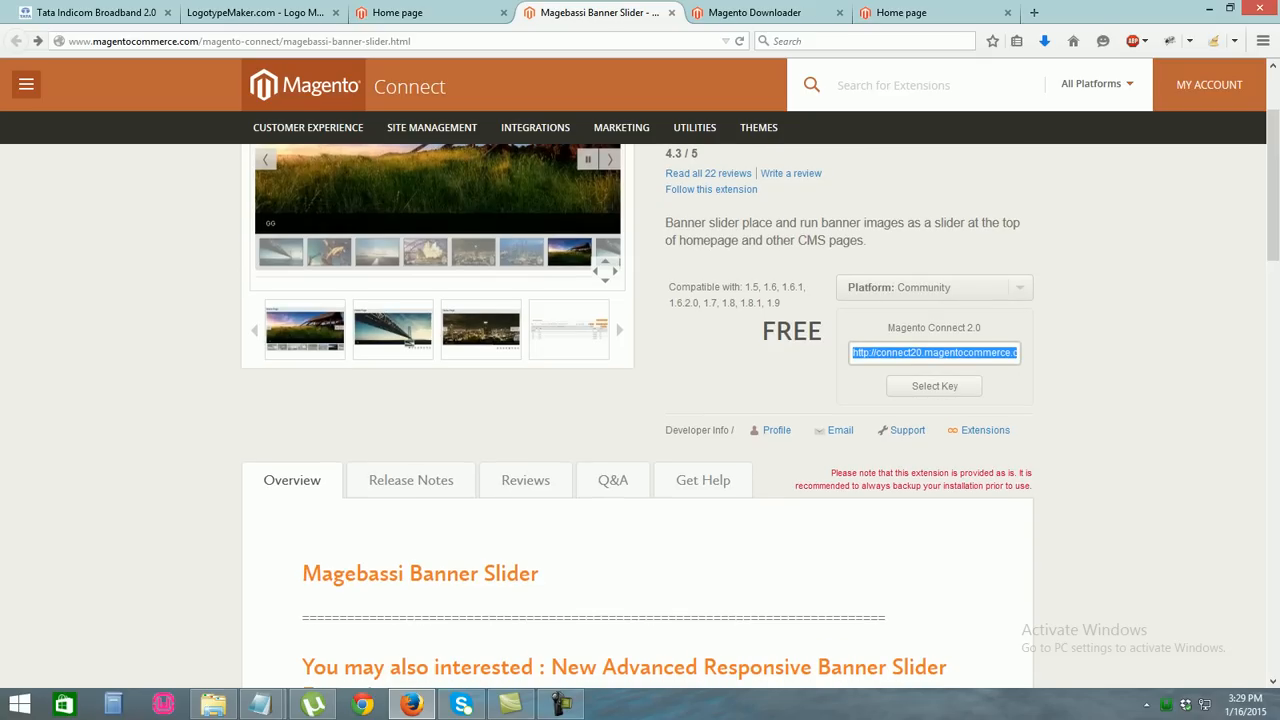
scroll(640, 400, down, 2)
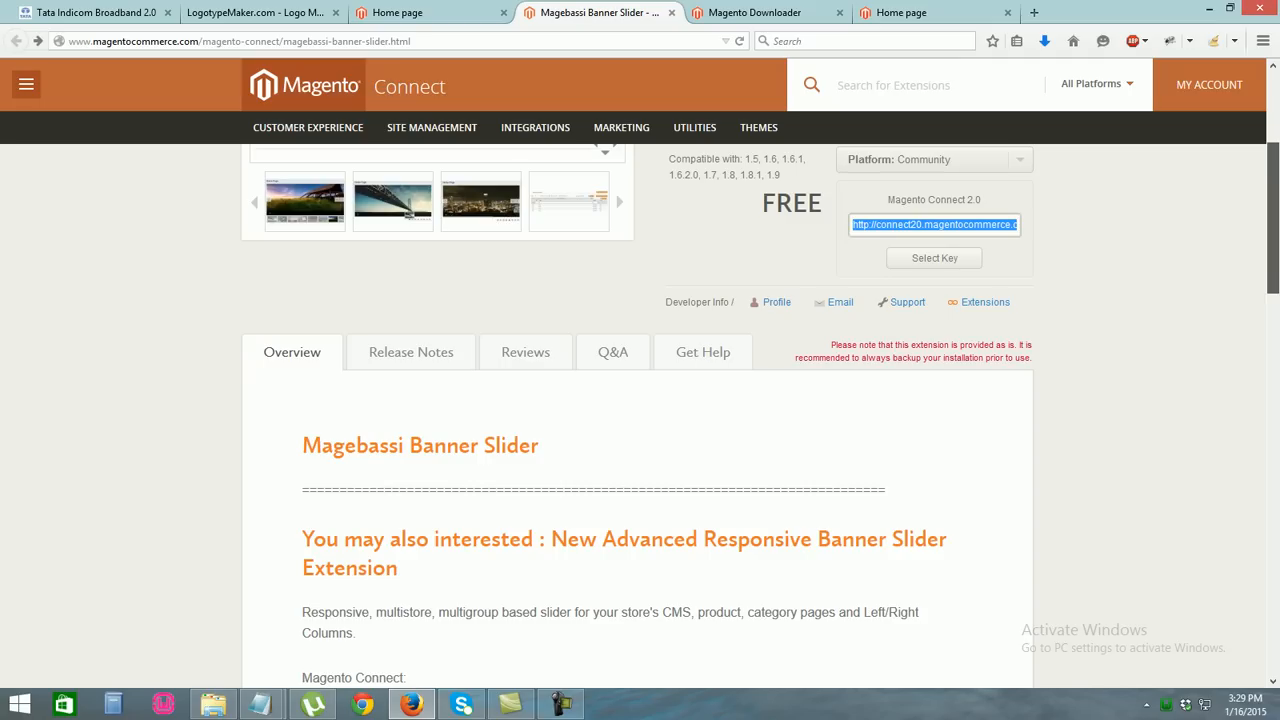
scroll(640, 400, up, 2)
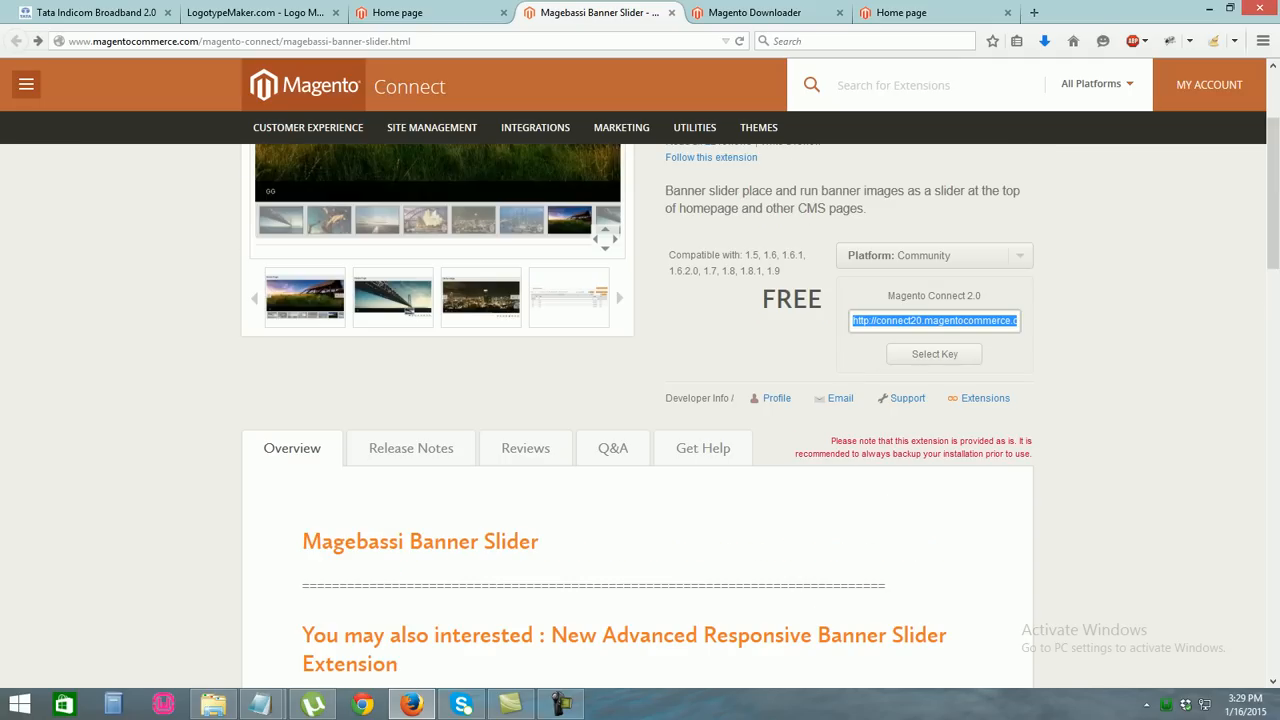
scroll(640, 400, down, 1)
scroll(640, 400, down, 1)
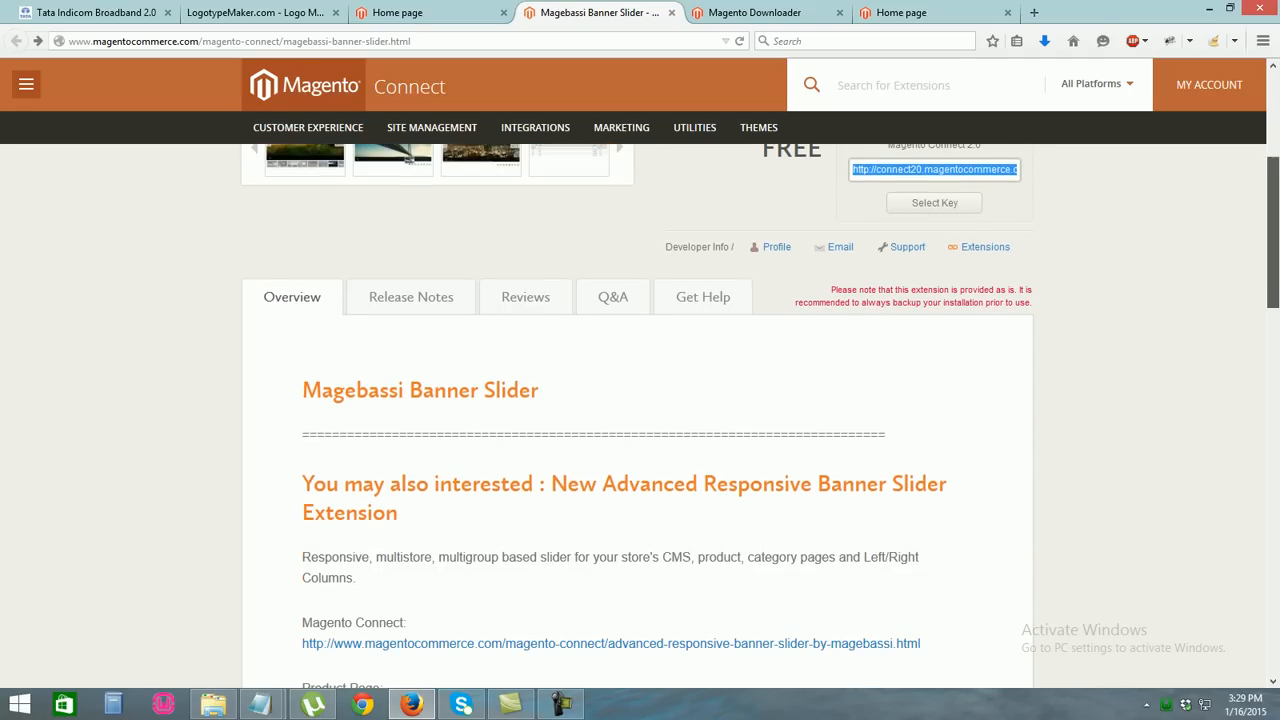
scroll(640, 400, up, 4)
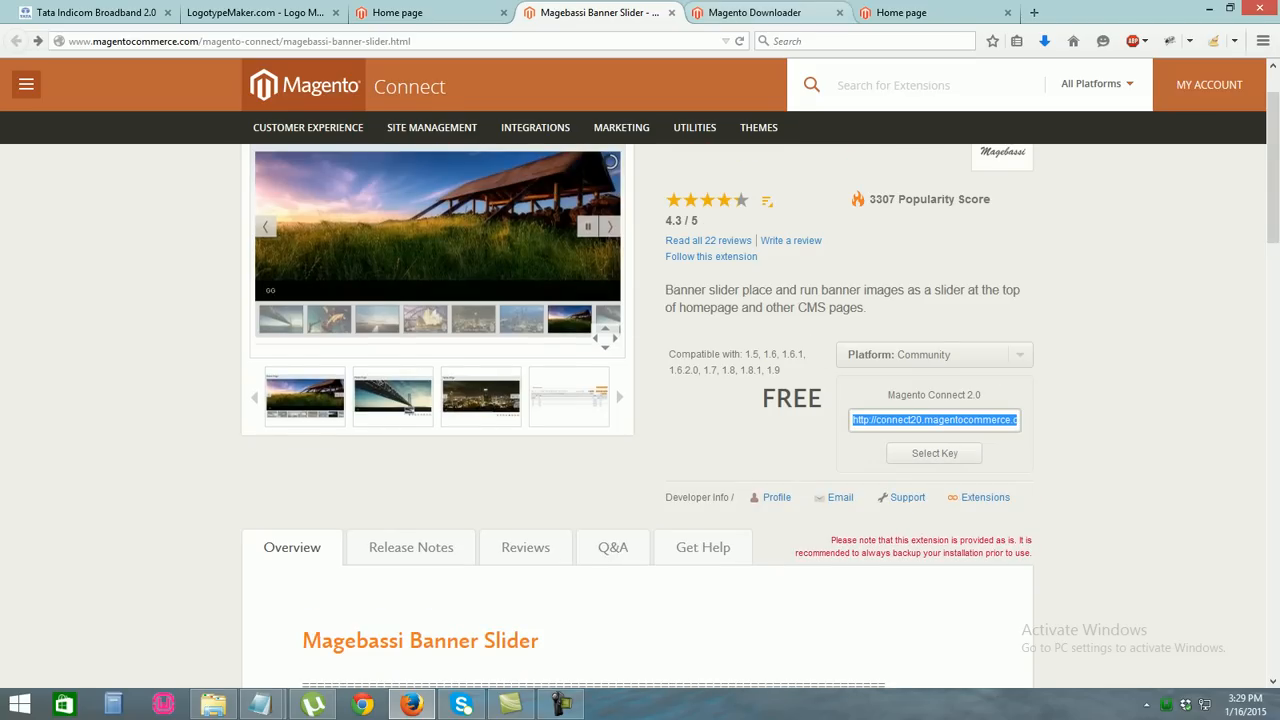
click(756, 13)
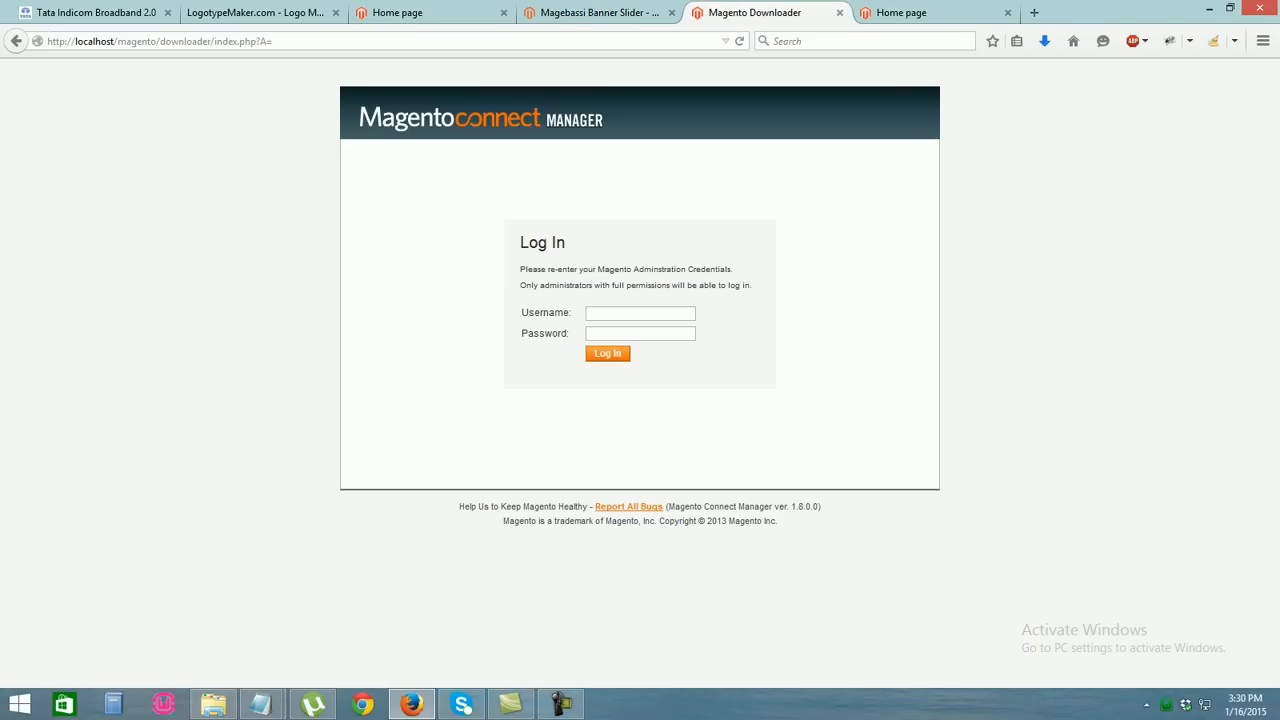
drag(274, 41, 160, 41)
key(BackSpace)
text(inde)
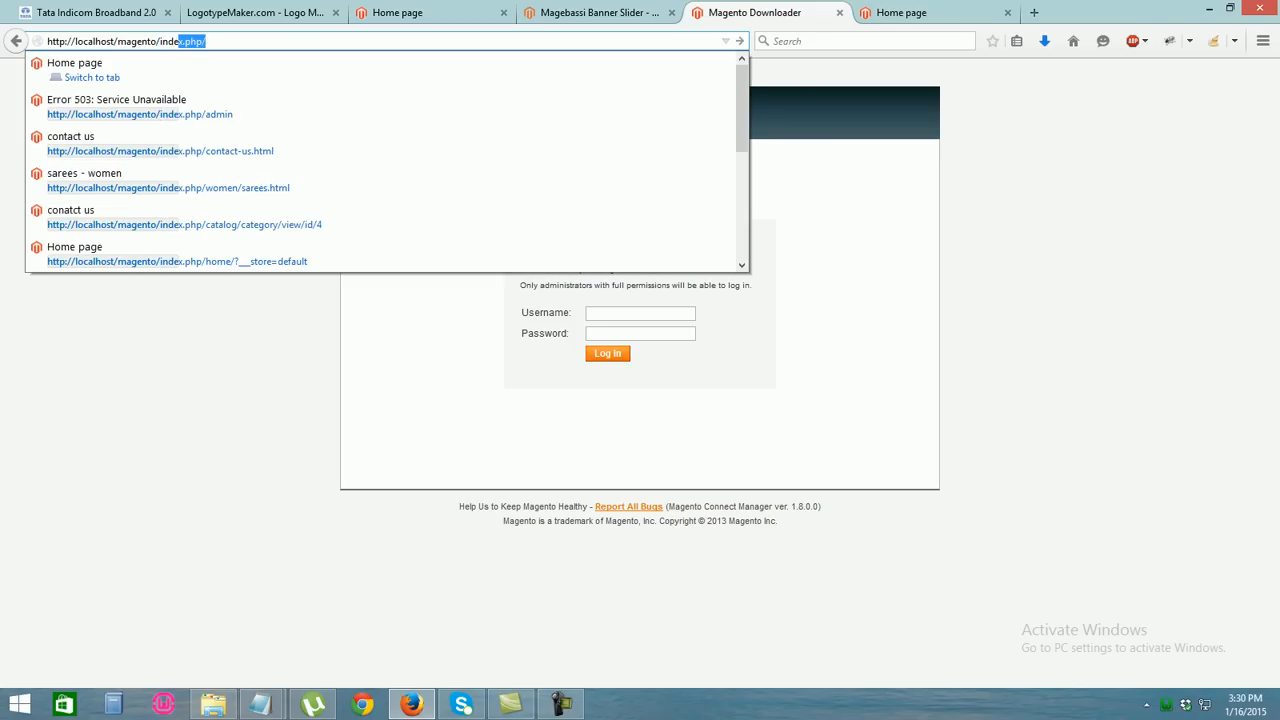
key(End)
text(admin)
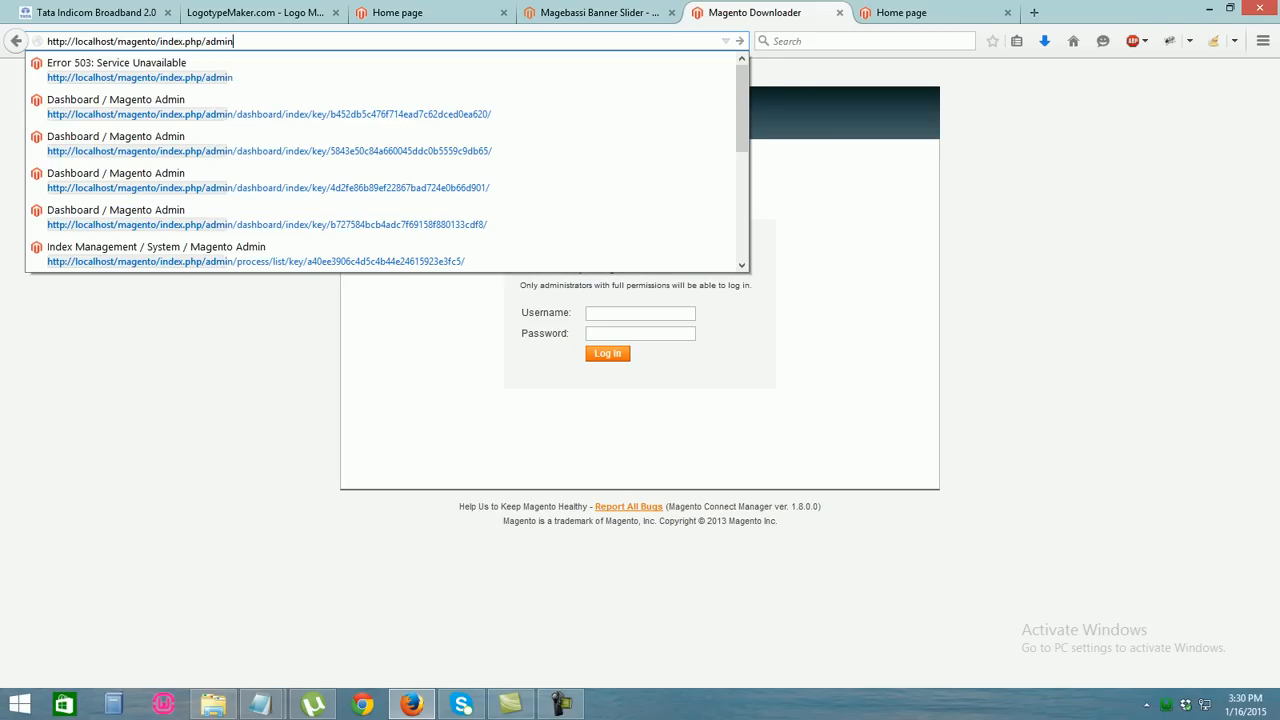
key(Return)
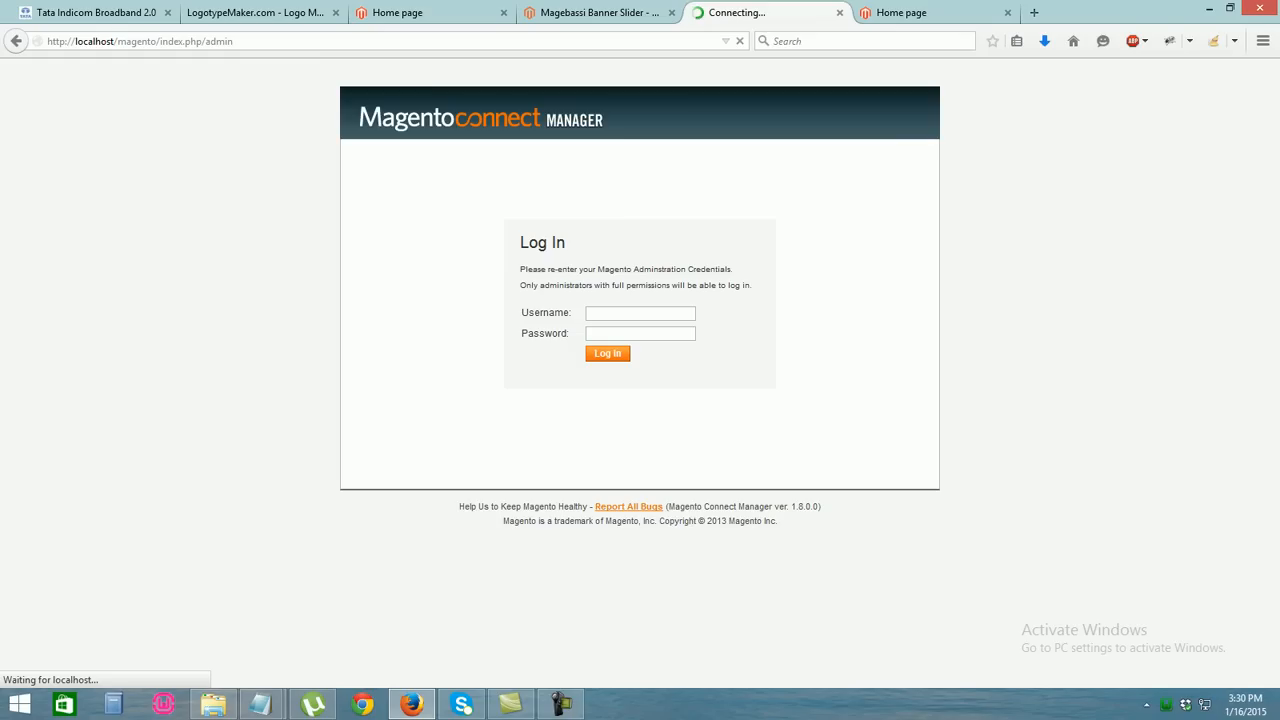
click(920, 13)
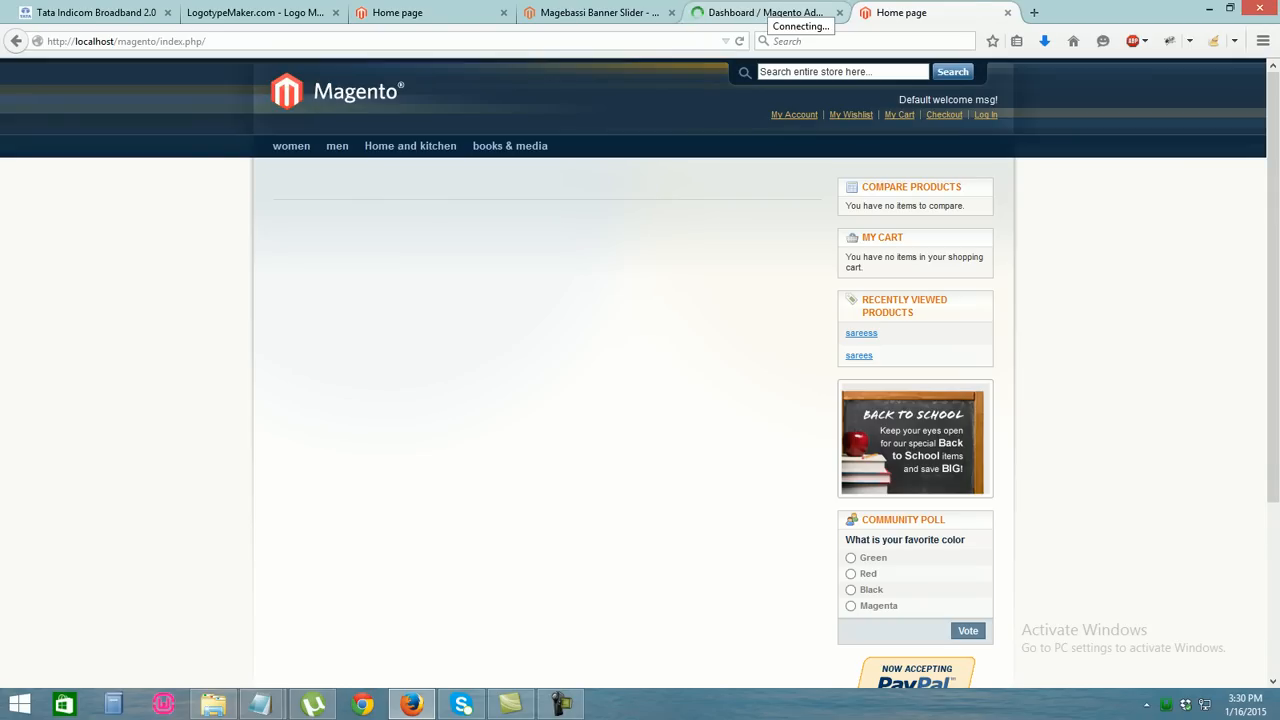
click(765, 12)
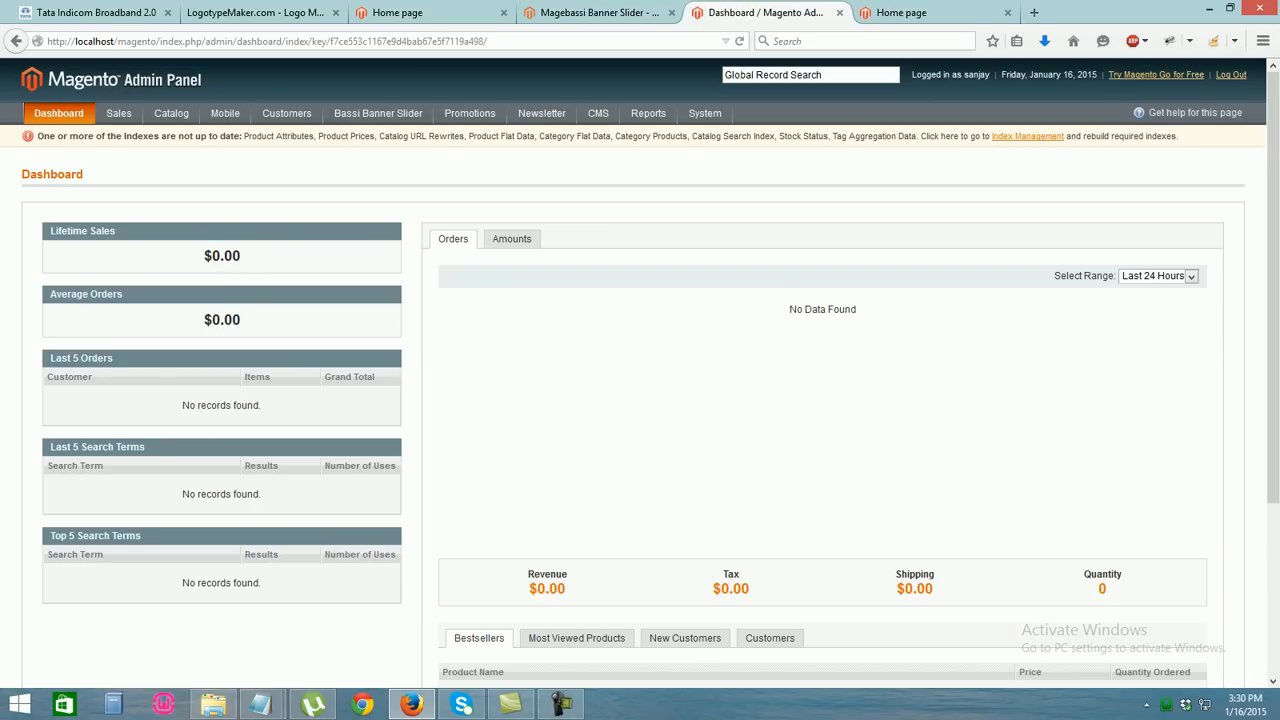
mouse_move(704, 113)
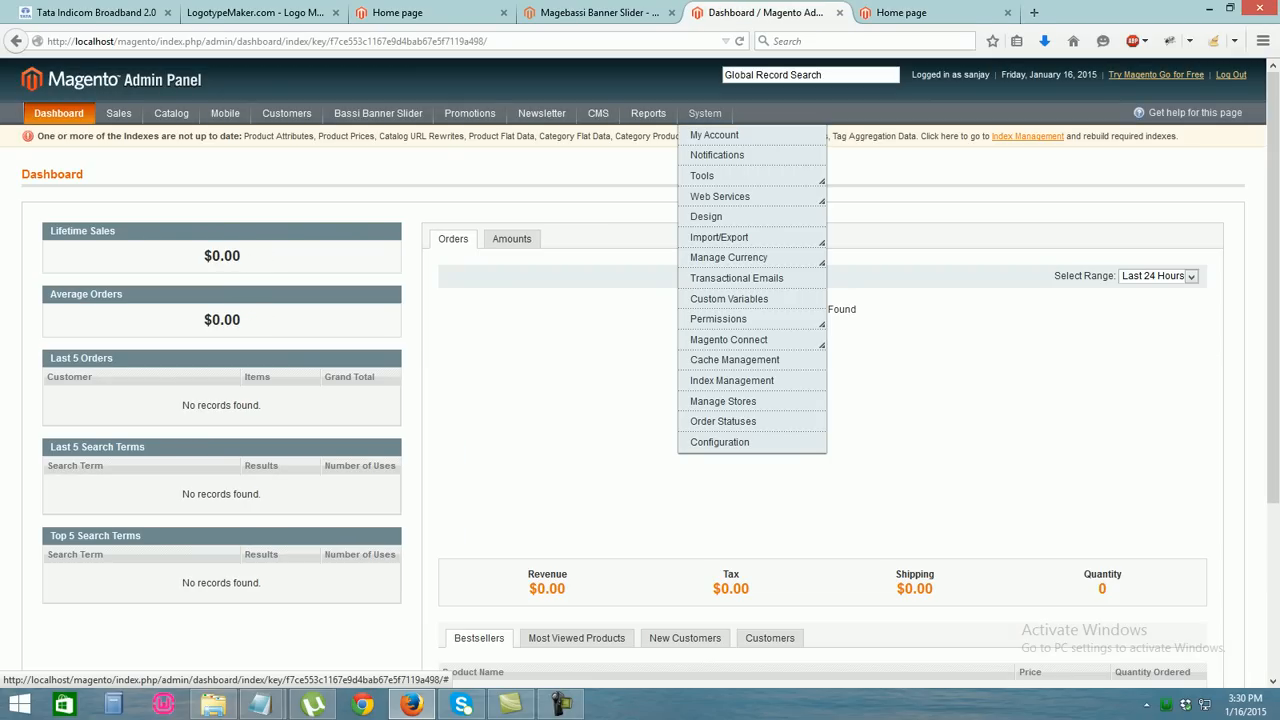
mouse_move(728, 339)
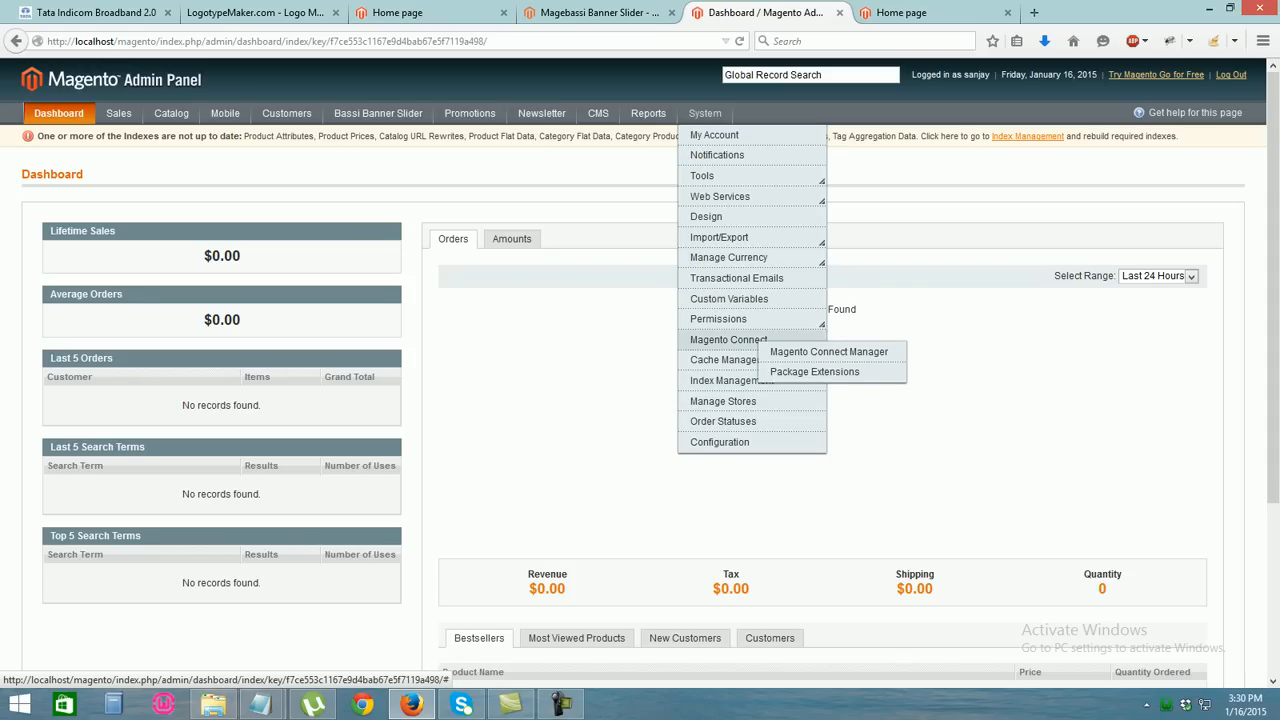
click(828, 352)
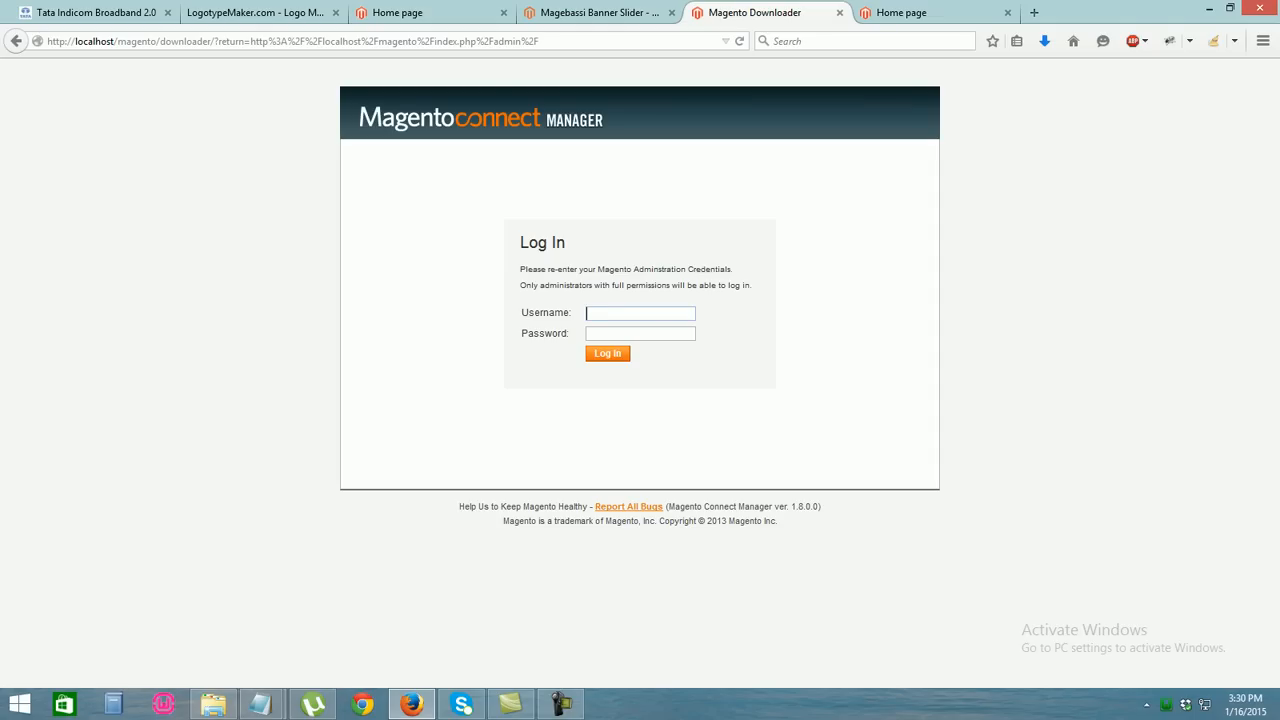
text(sanjay)
Log in to Magento Connect Manager with the admin password
key(Tab)
text(●●●●●●●●●●●●●●●)
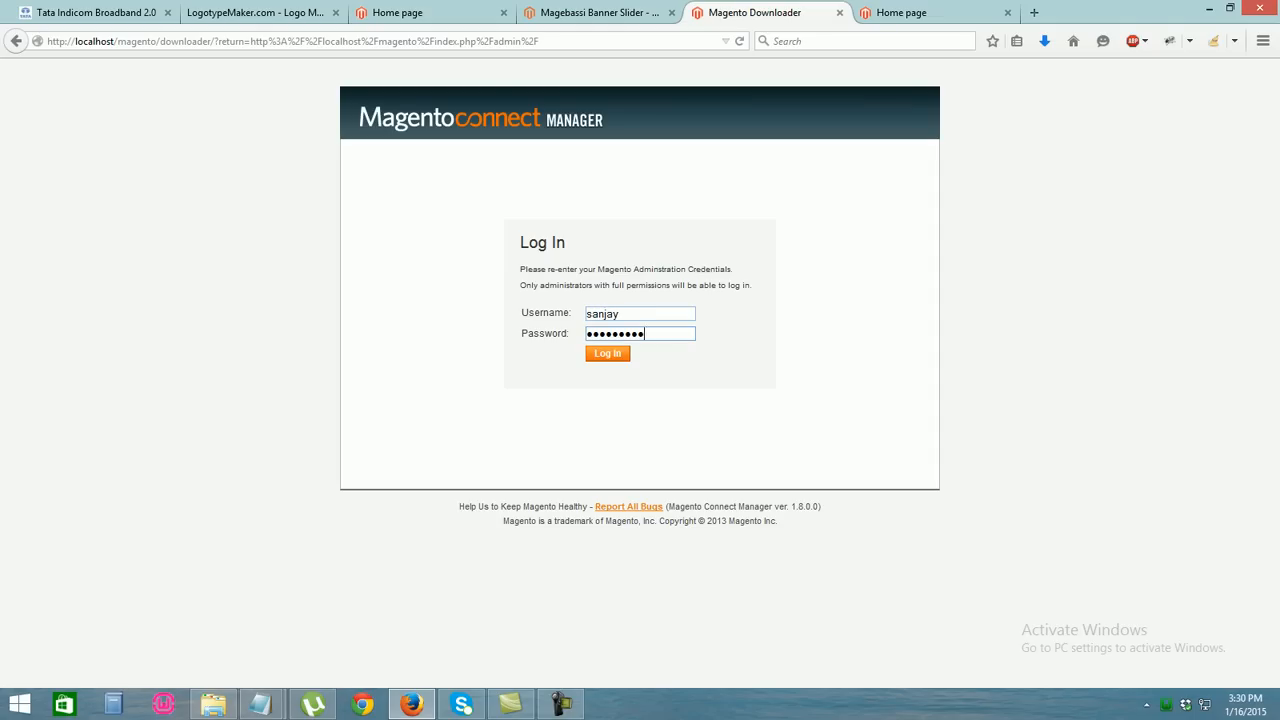
key(BackSpace)
key(BackSpace)
key(BackSpace)
key(BackSpace)
key(BackSpace)
key(BackSpace)
key(BackSpace)
key(BackSpace)
key(BackSpace)
key(BackSpace)
key(BackSpace)
key(BackSpace)
key(BackSpace)
key(BackSpace)
key(BackSpace)
text(●●●●●●●●●)
key(Return)
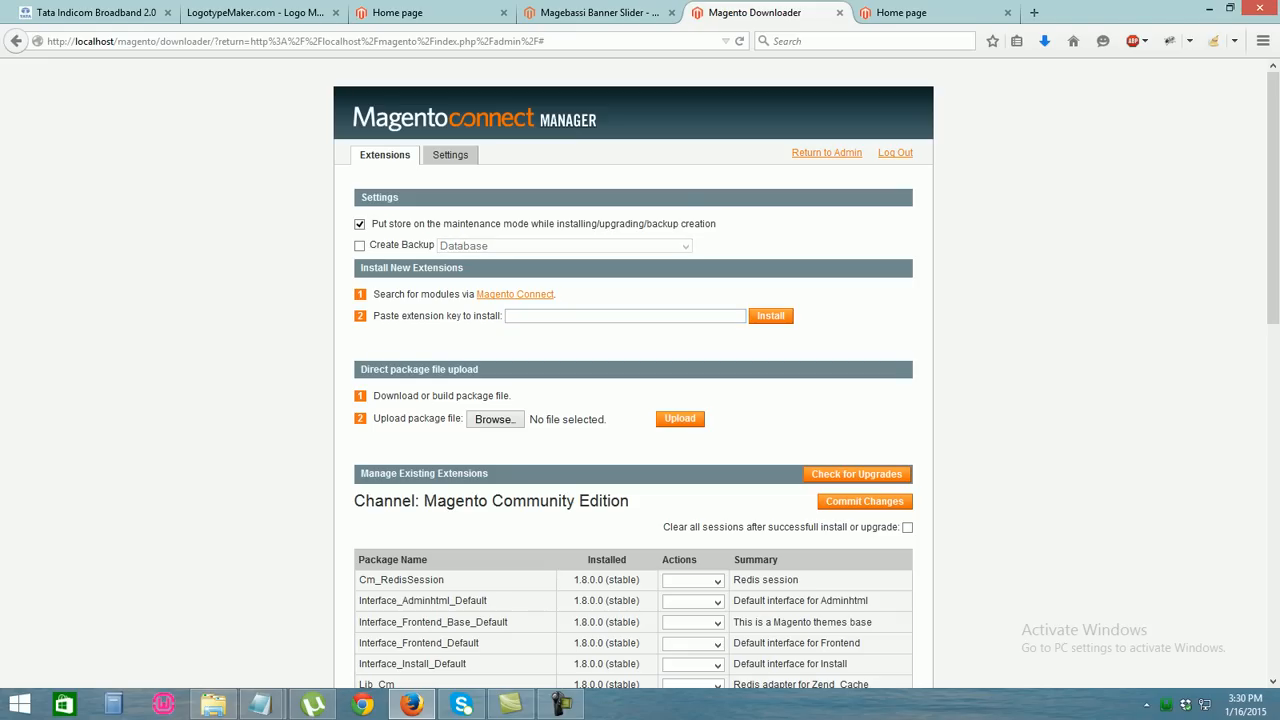
Scroll the installed extensions to confirm Bassi_Imageslider 1.0.3 is listed
scroll(633, 370, down, 10)
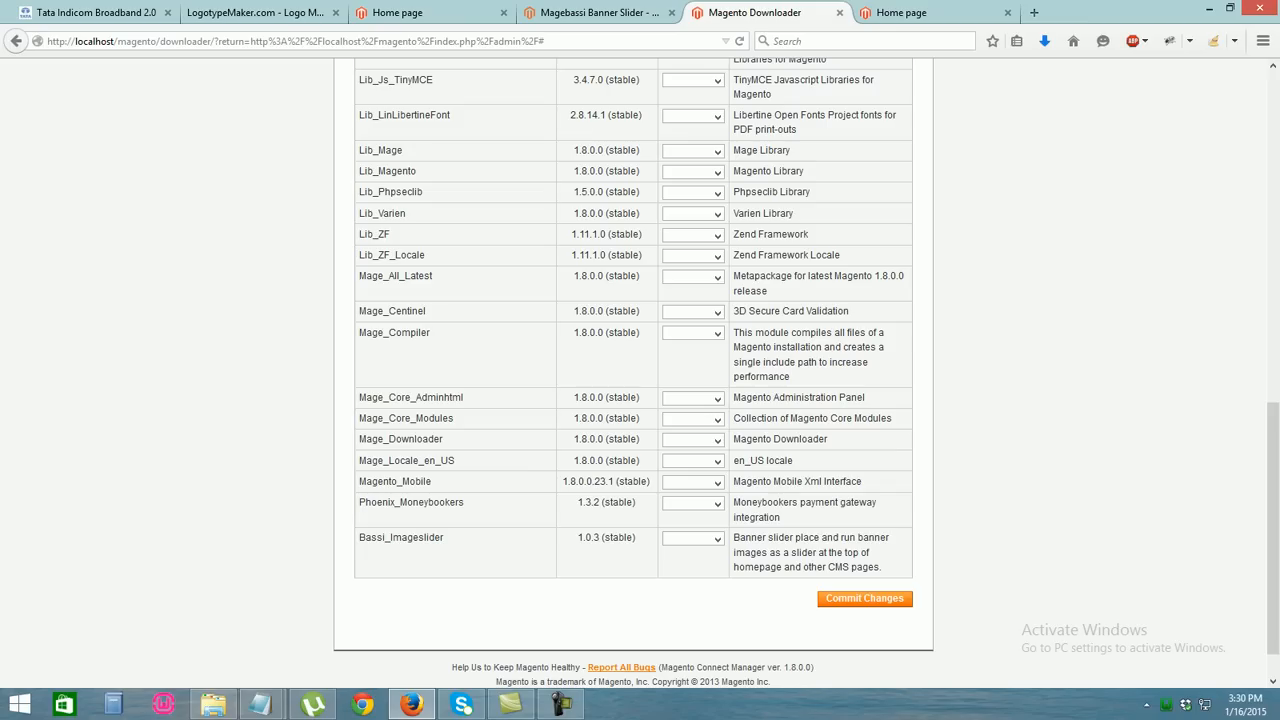
scroll(633, 370, up, 10)
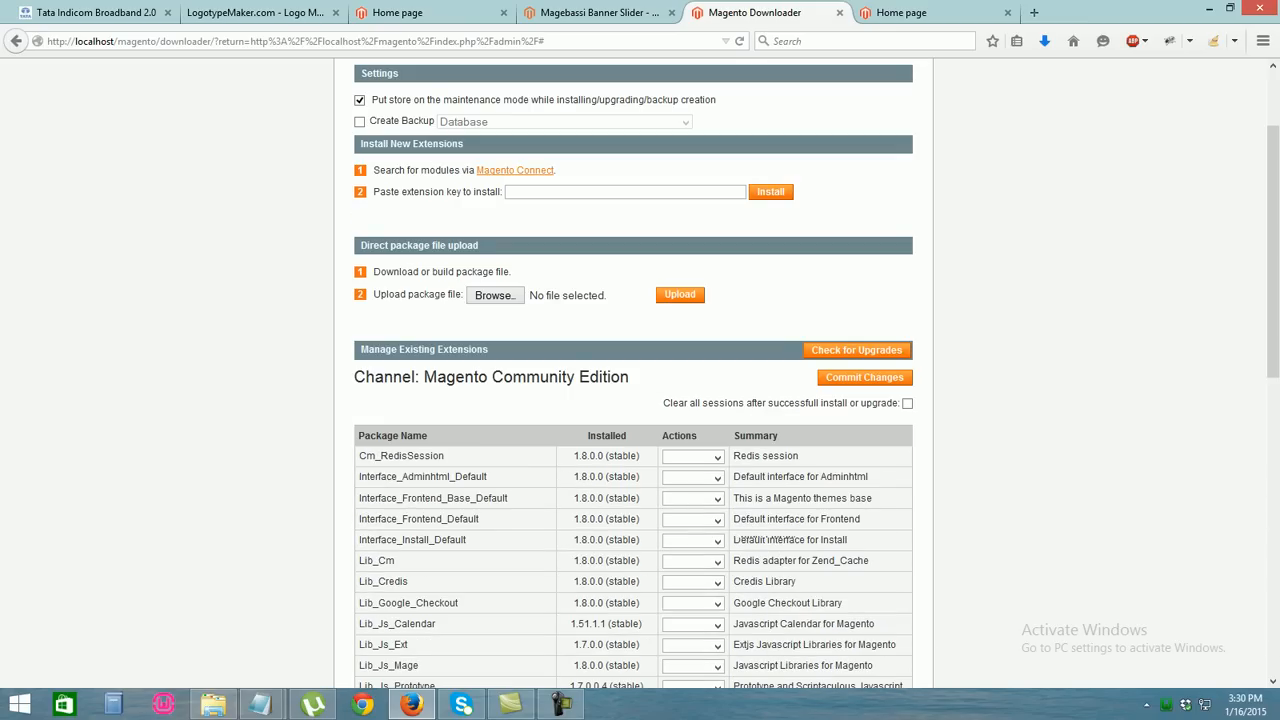
key(ctrl+l)
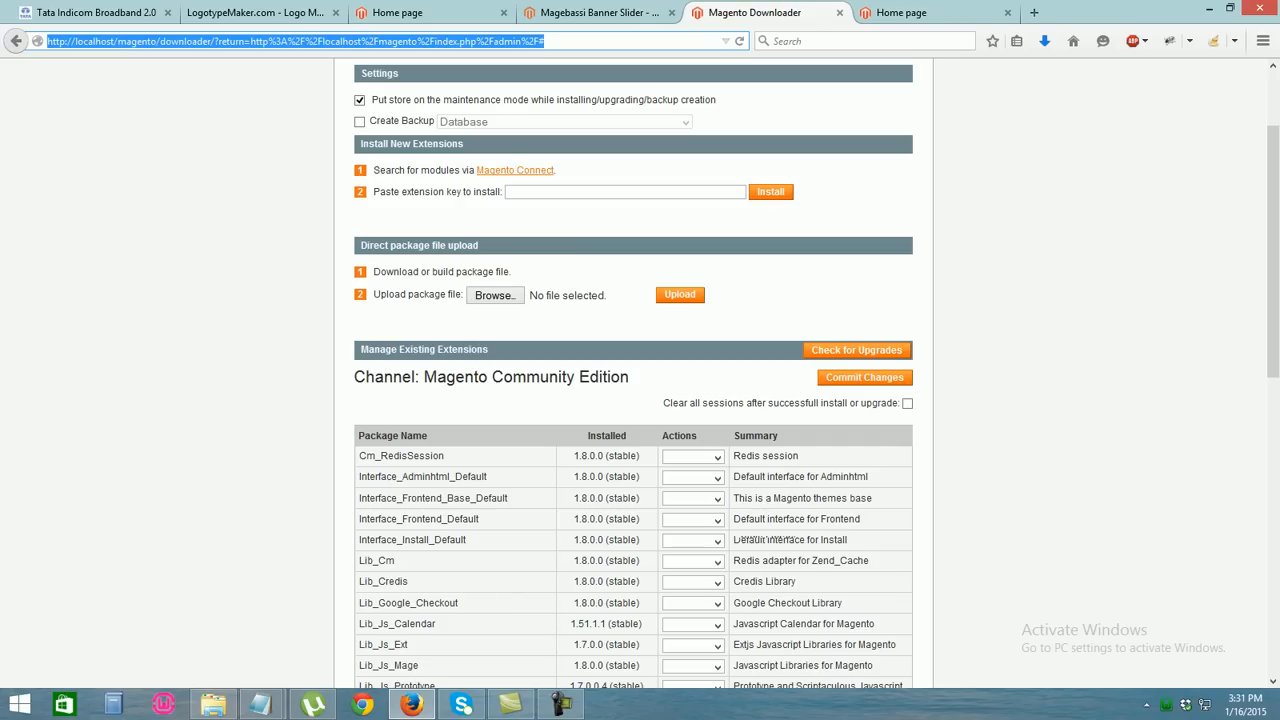
Load localhost/magento/index.php/admin to reach the store's admin panel
text(localhost/magento/)
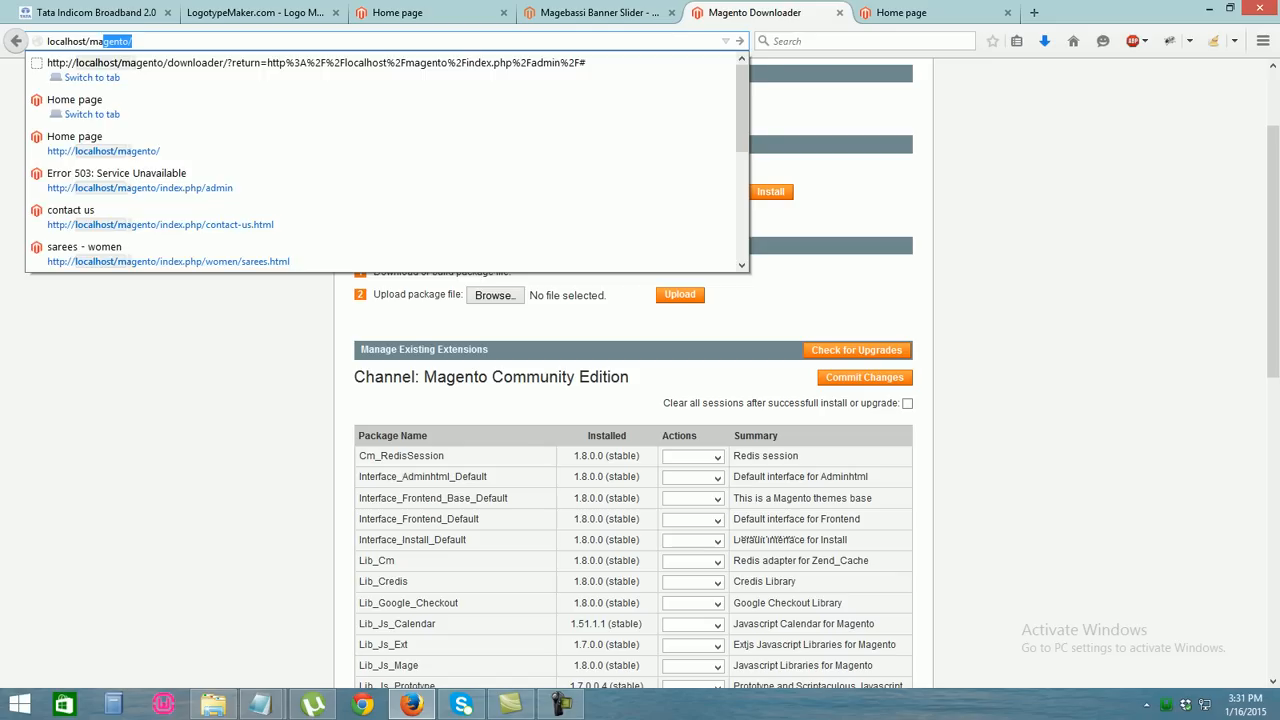
key(Right)
text(in)
key(Right)
text(ad)
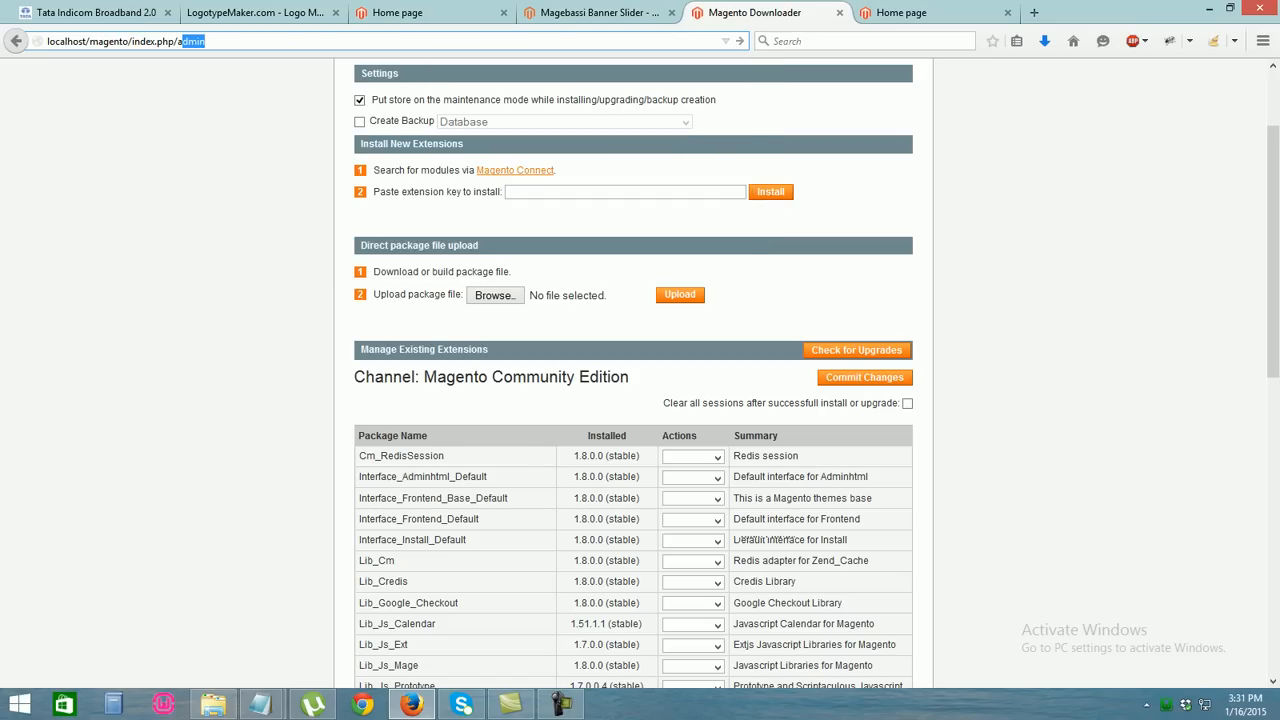
key(Return)
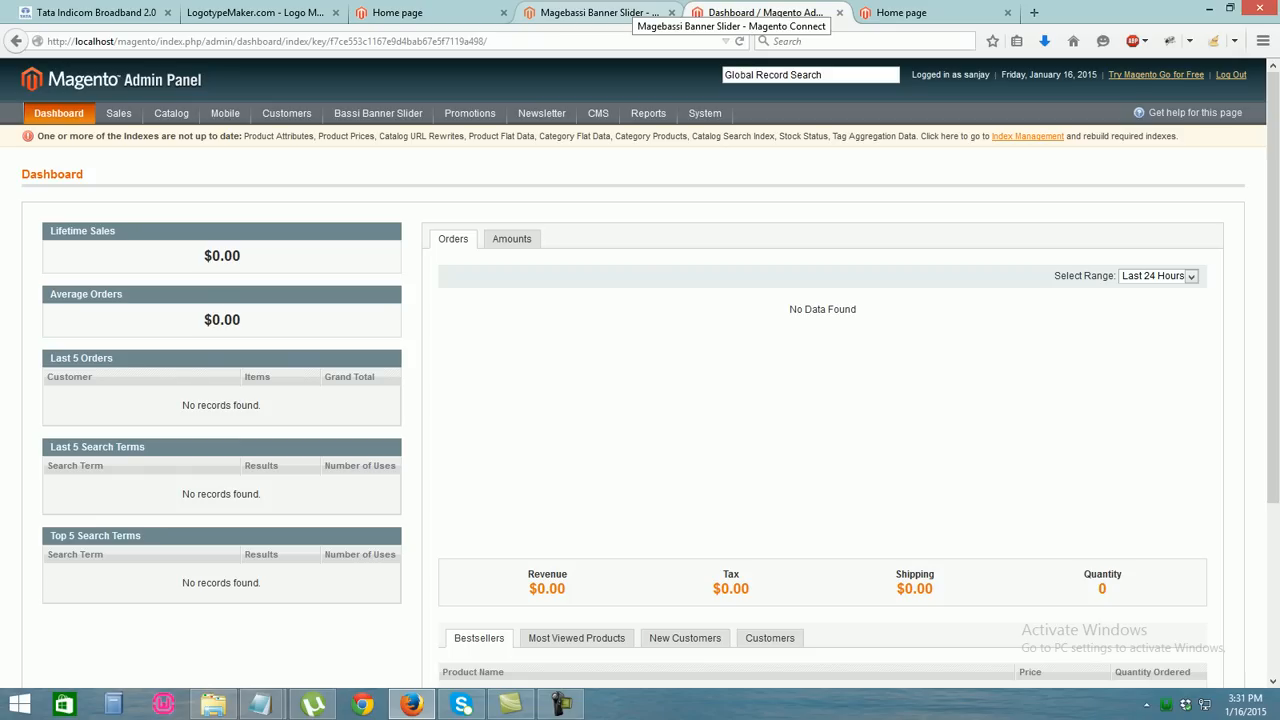
Open System > Configuration at its General section
mouse_move(598, 113)
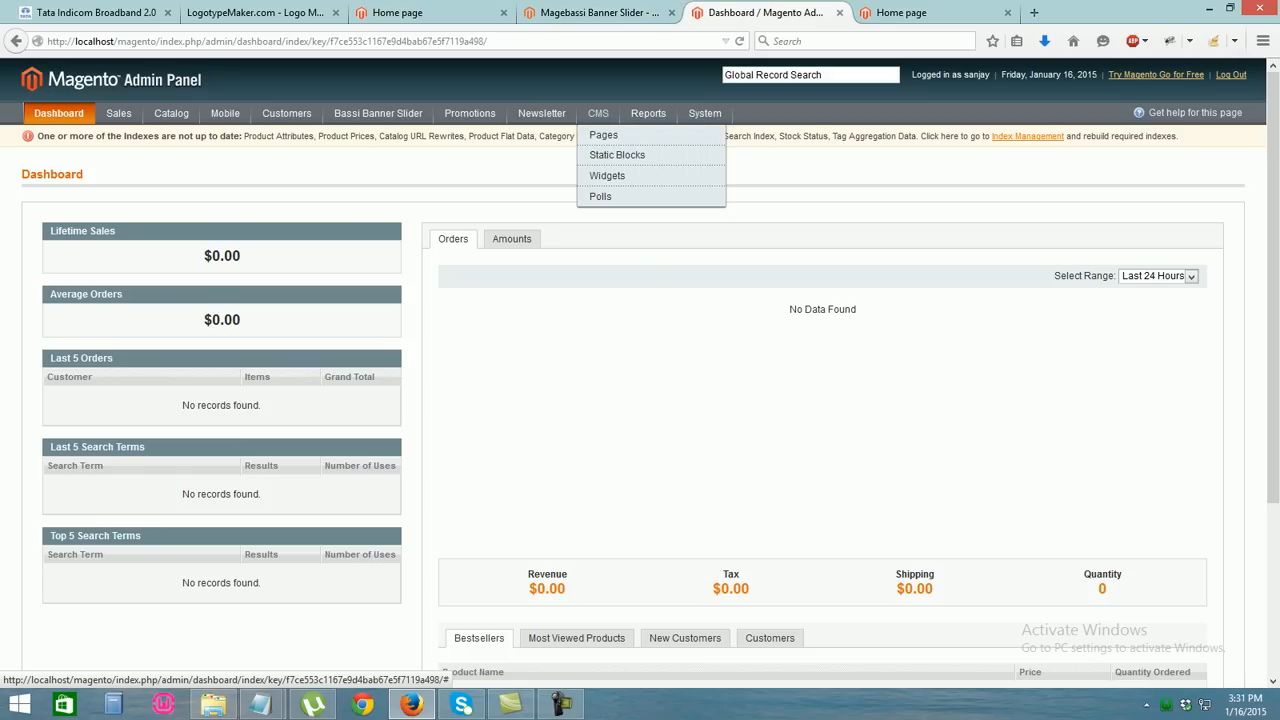
mouse_move(378, 113)
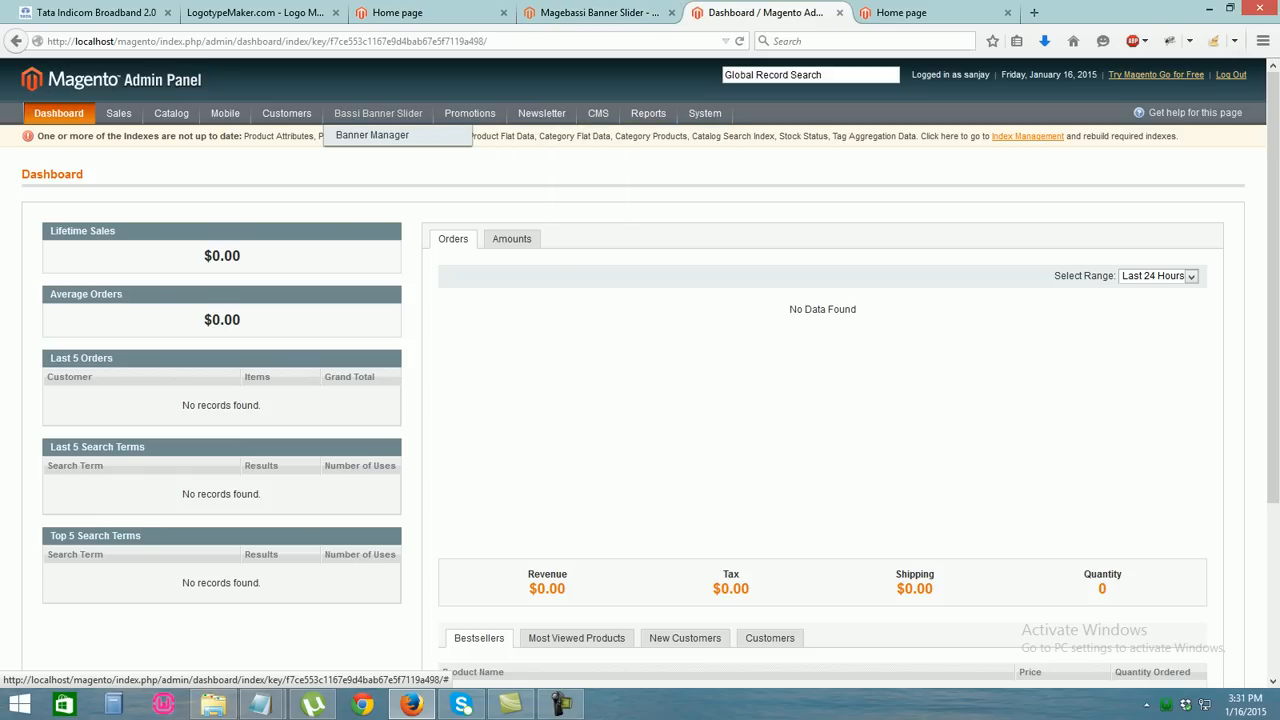
mouse_move(705, 113)
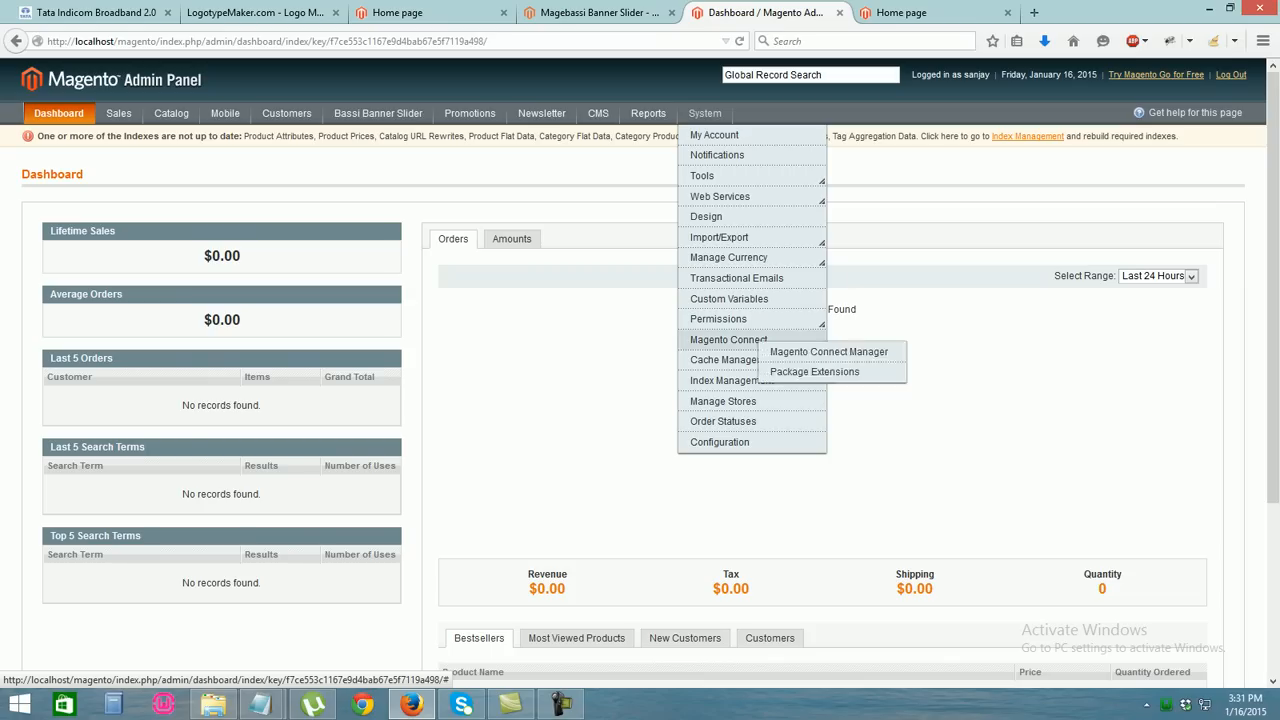
click(719, 442)
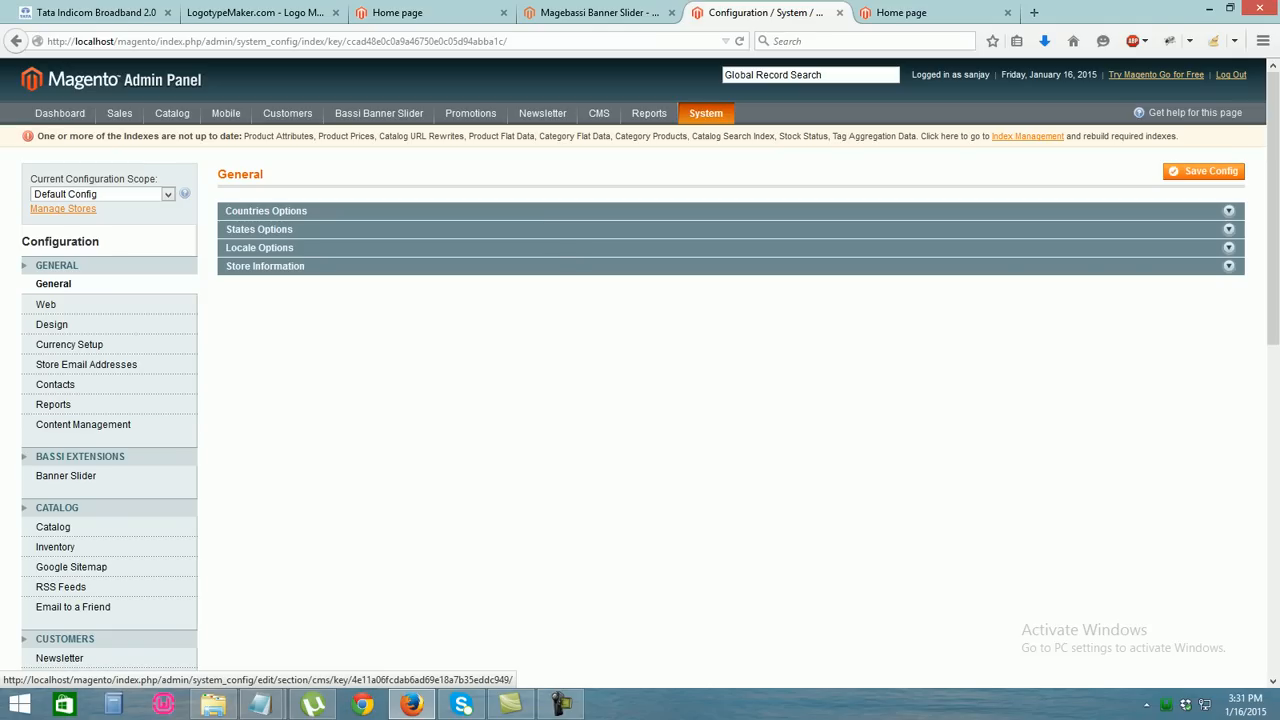
Try the Banner Slider configuration section, which returns a 404, then log out of the admin
click(66, 476)
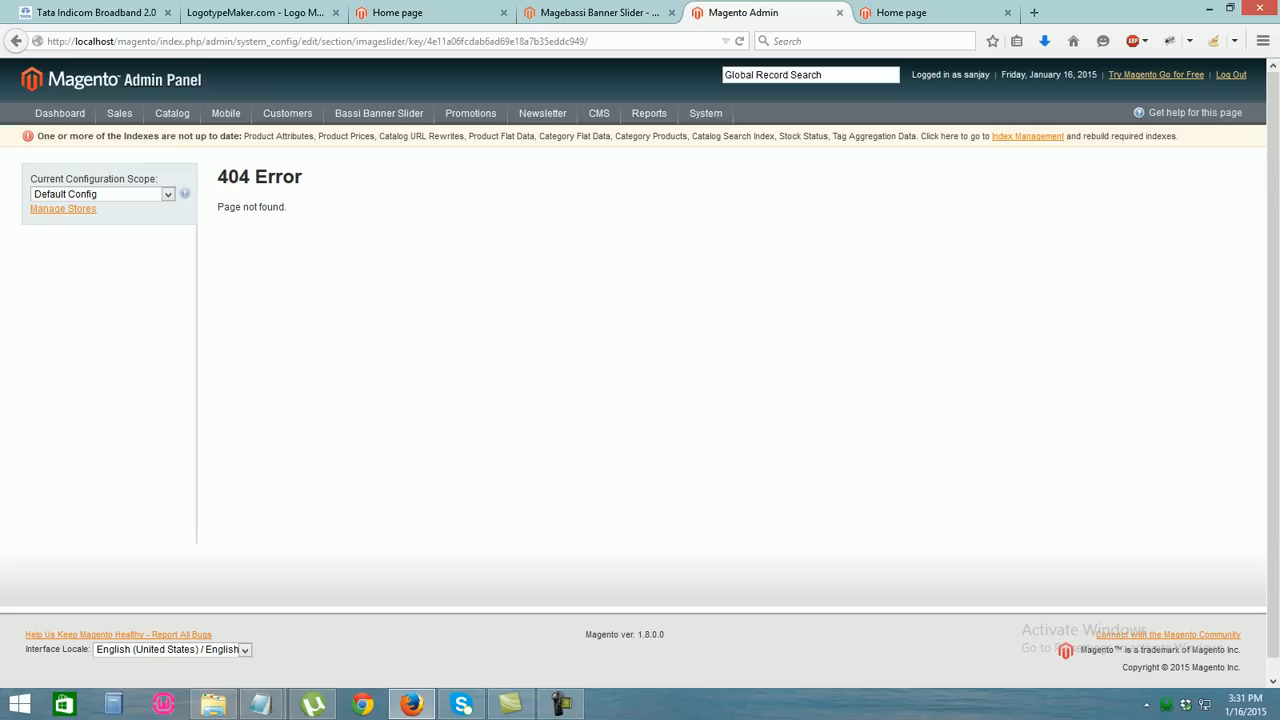
mouse_move(705, 113)
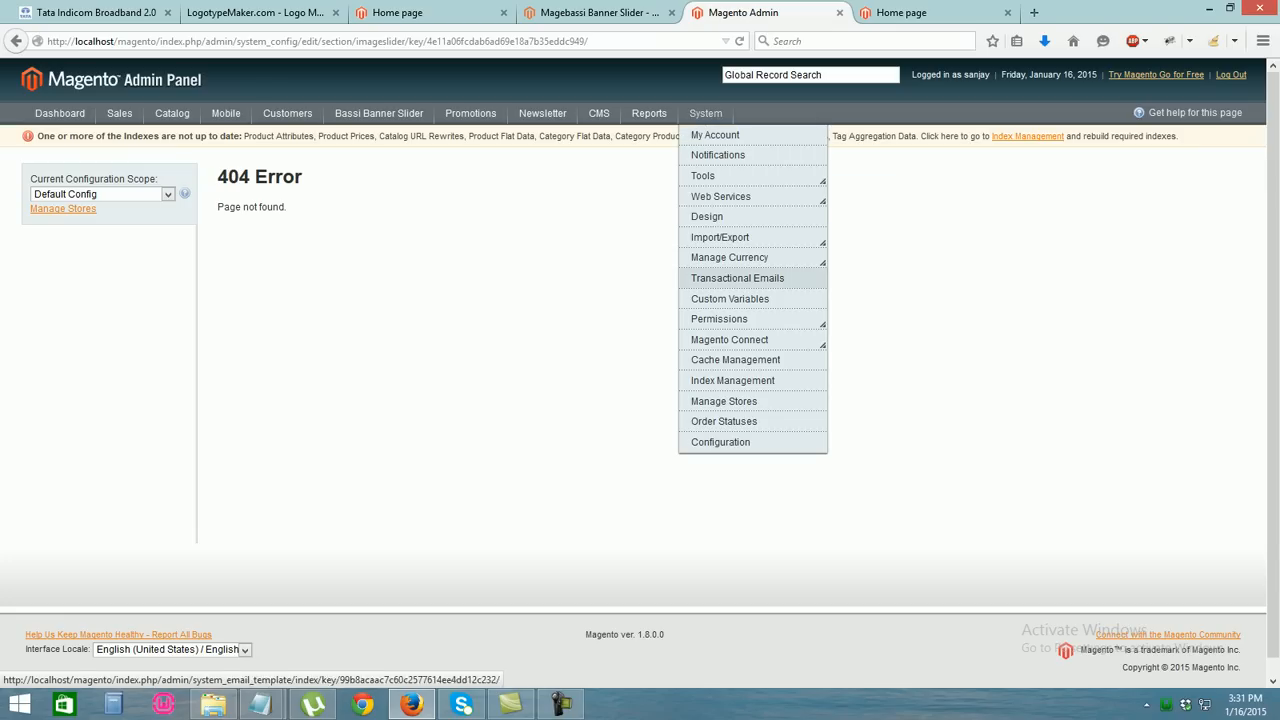
mouse_move(725, 319)
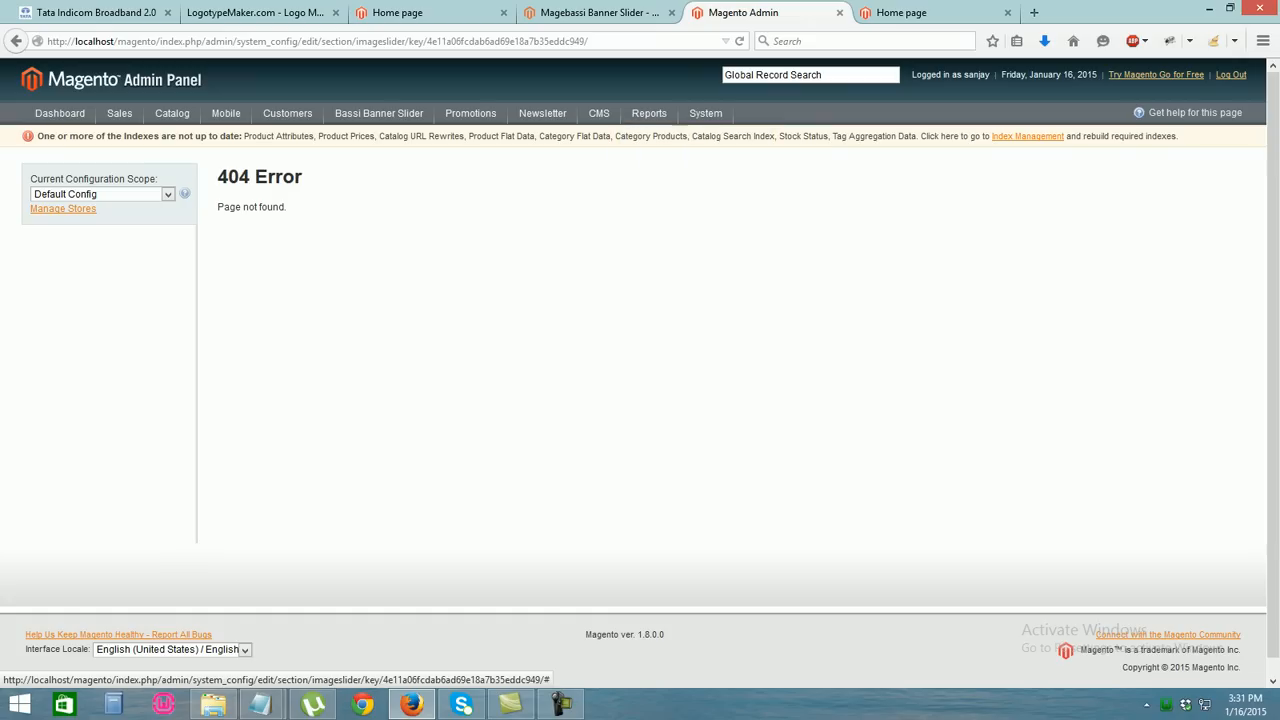
click(1231, 75)
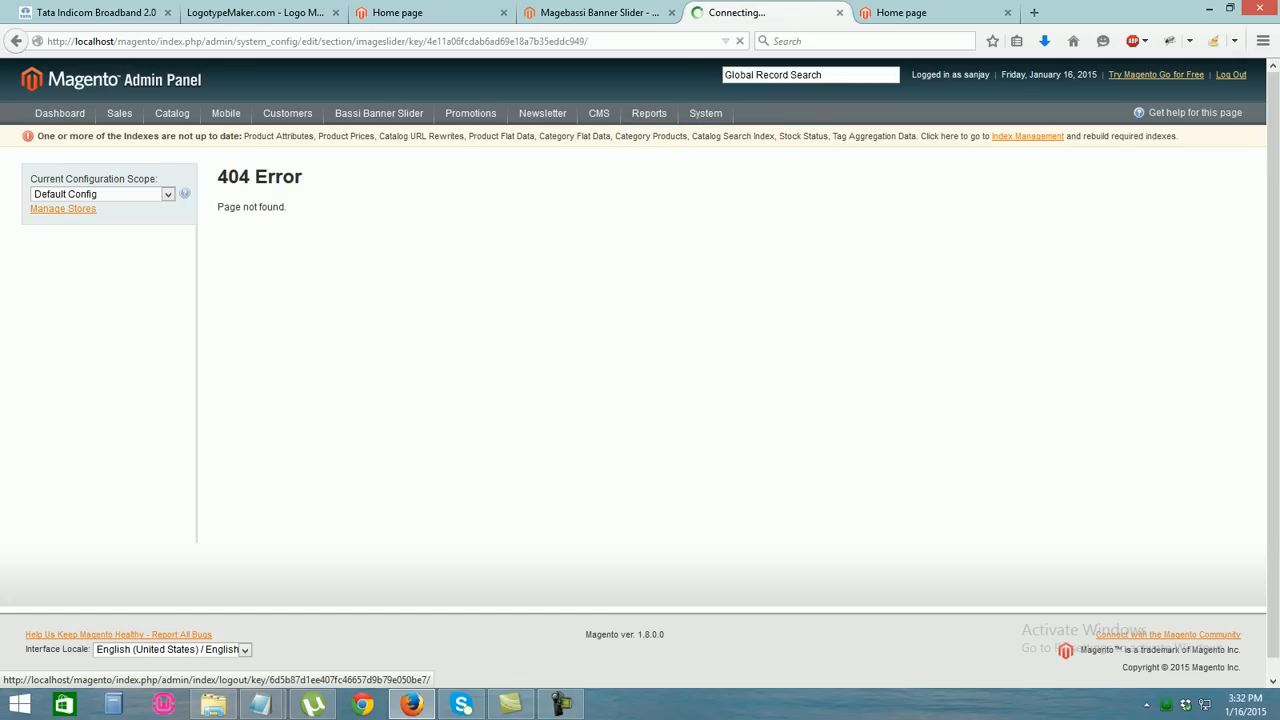
Sign back into the admin with the user name and password, then open System > Configuration
text(sanjay)
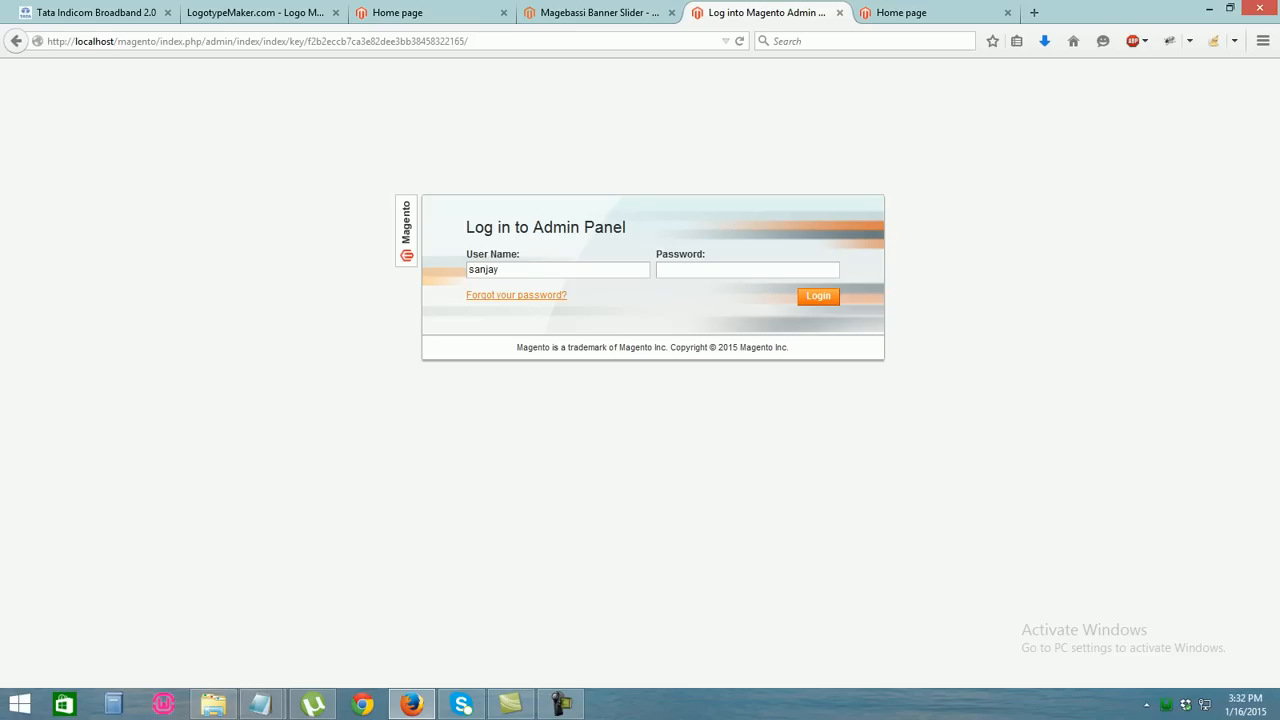
key(Tab)
text(*******)
key(BackSpace)
key(BackSpace)
key(BackSpace)
key(BackSpace)
key(BackSpace)
key(BackSpace)
key(BackSpace)
text(*********)
key(Return)
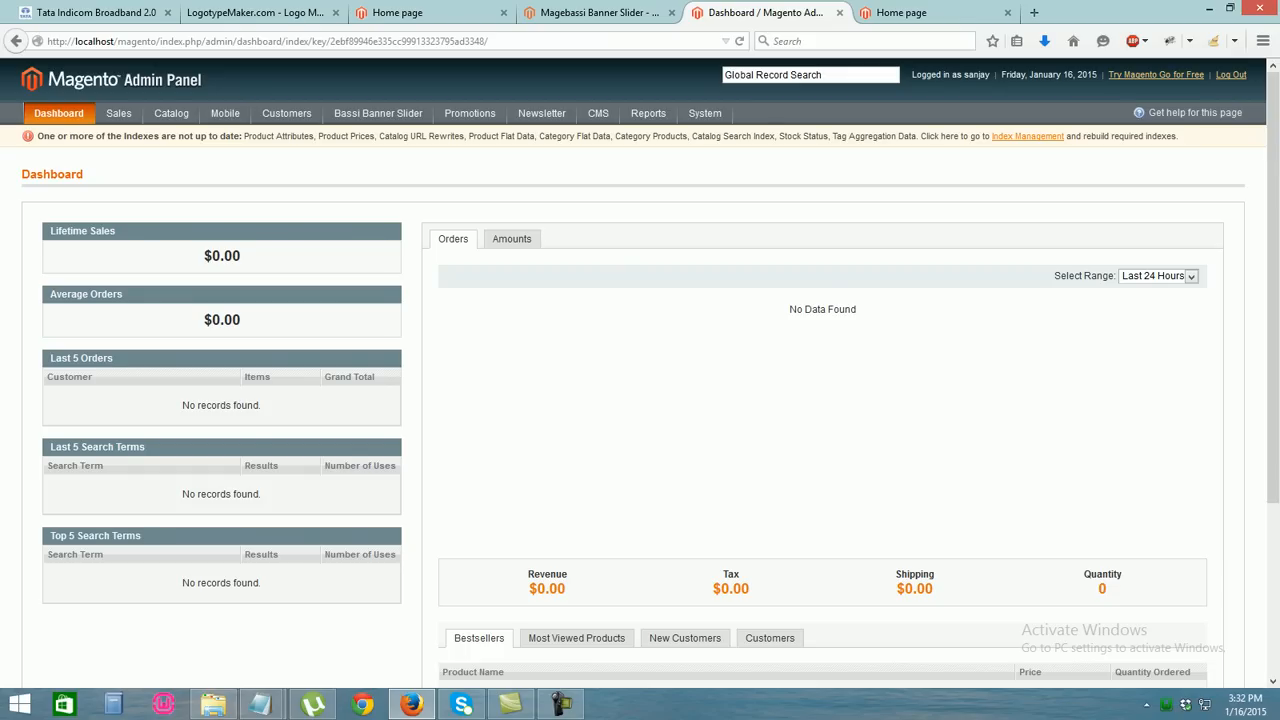
mouse_move(705, 113)
click(719, 442)
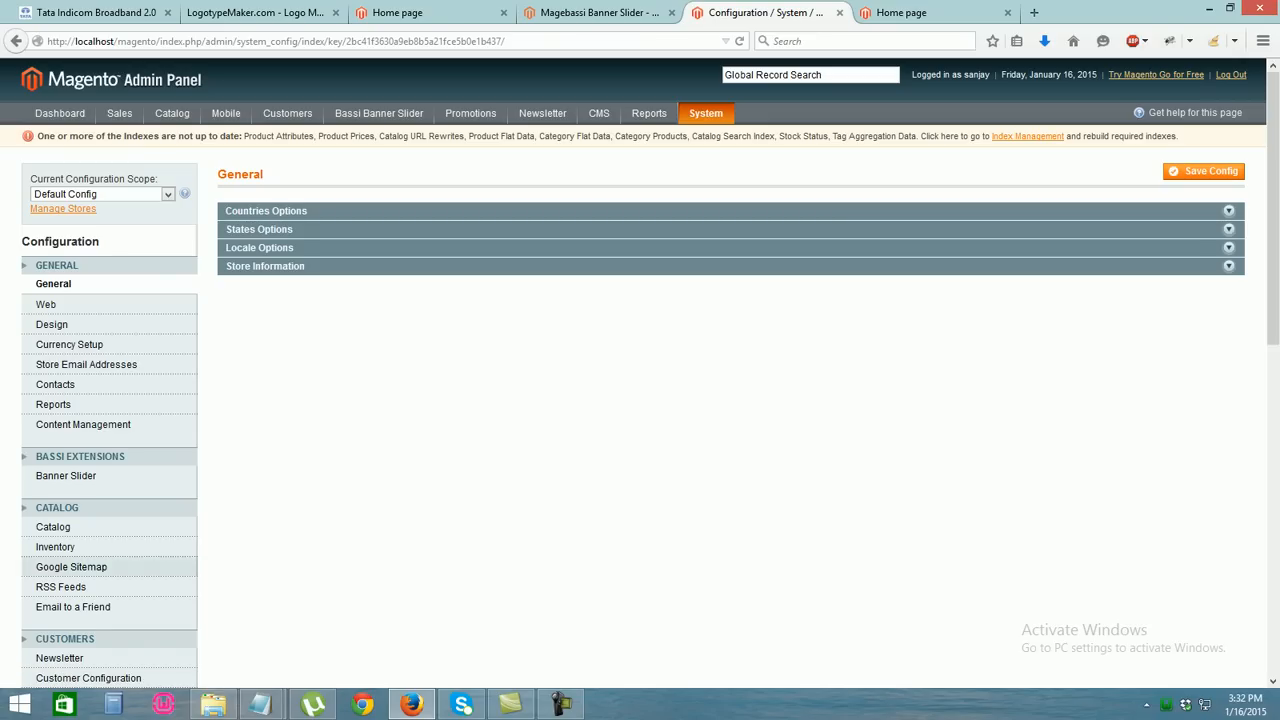
Open the Banner Slider settings under Bassi Extensions: enabled, Random image style, 684×342 image size
click(66, 476)
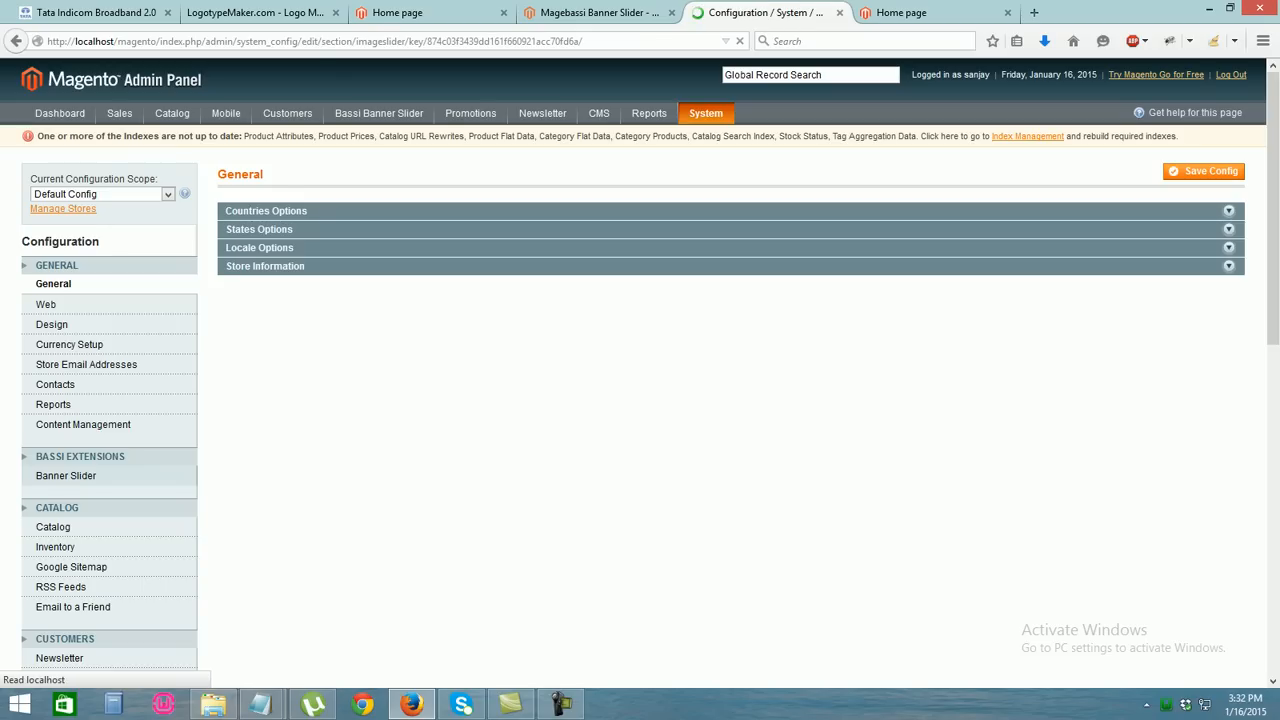
click(276, 211)
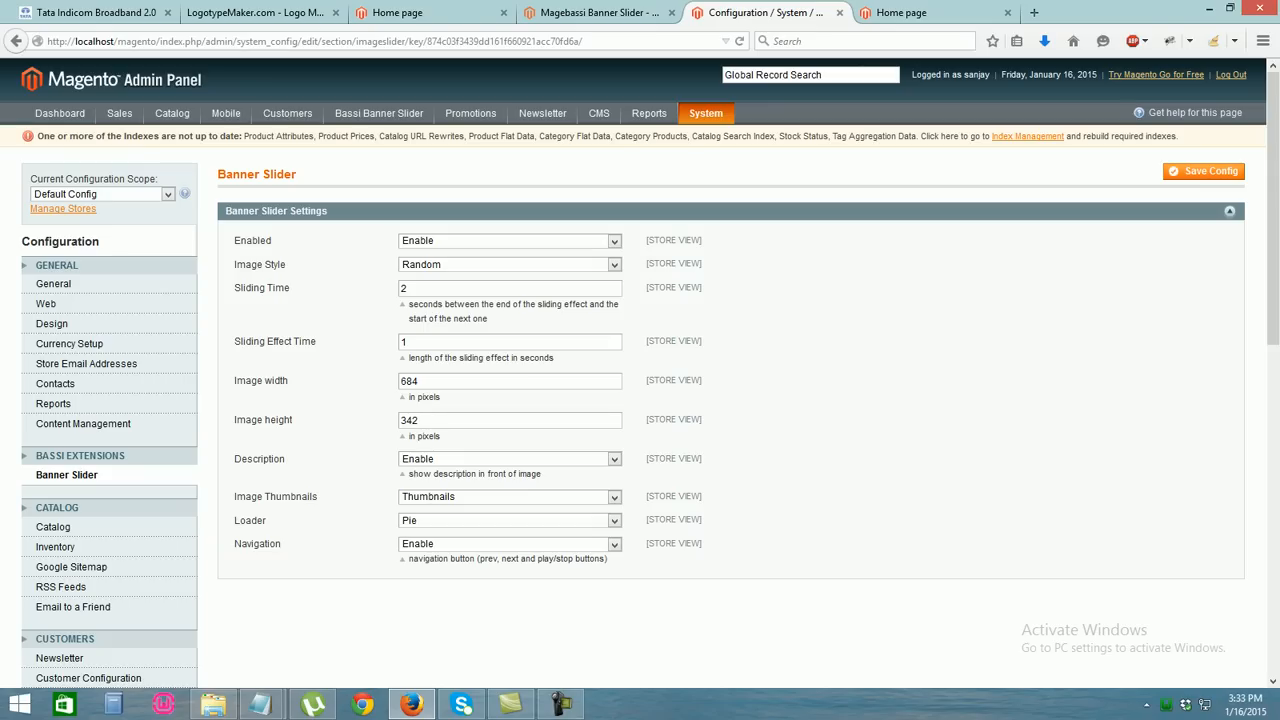
Open the Bassi Banner Manager and start adding a new banner image
mouse_move(379, 113)
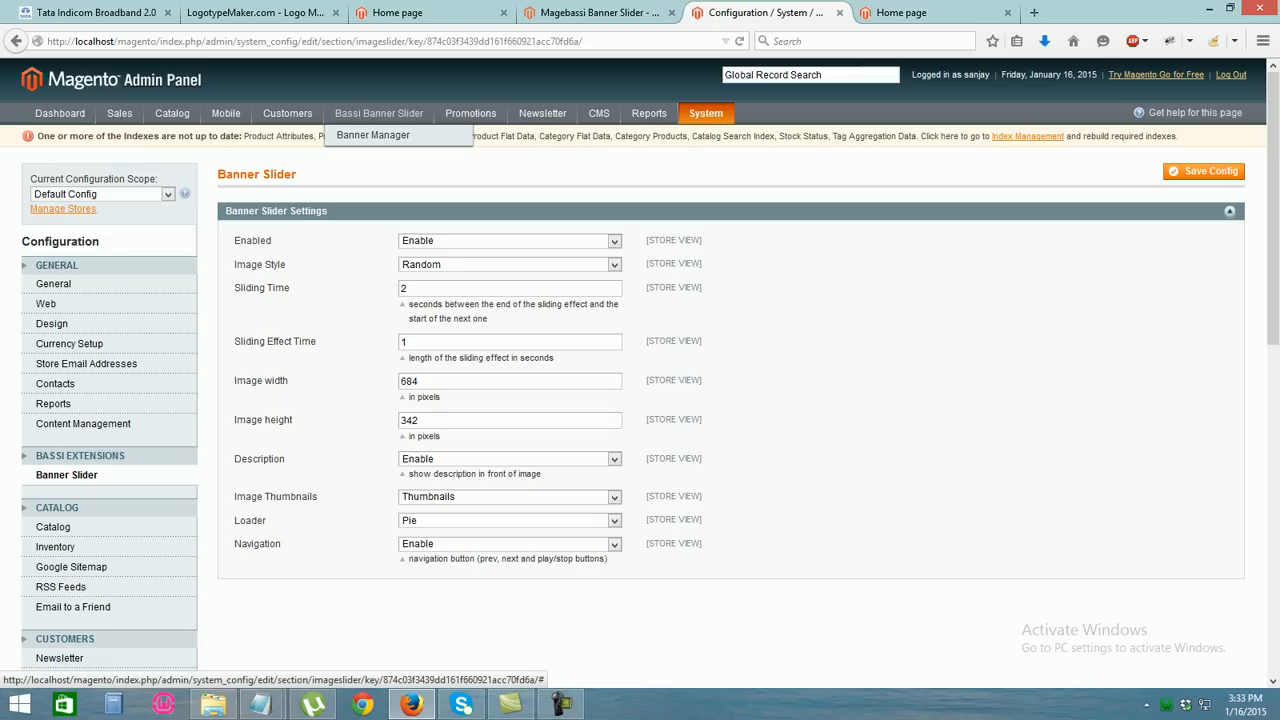
click(373, 135)
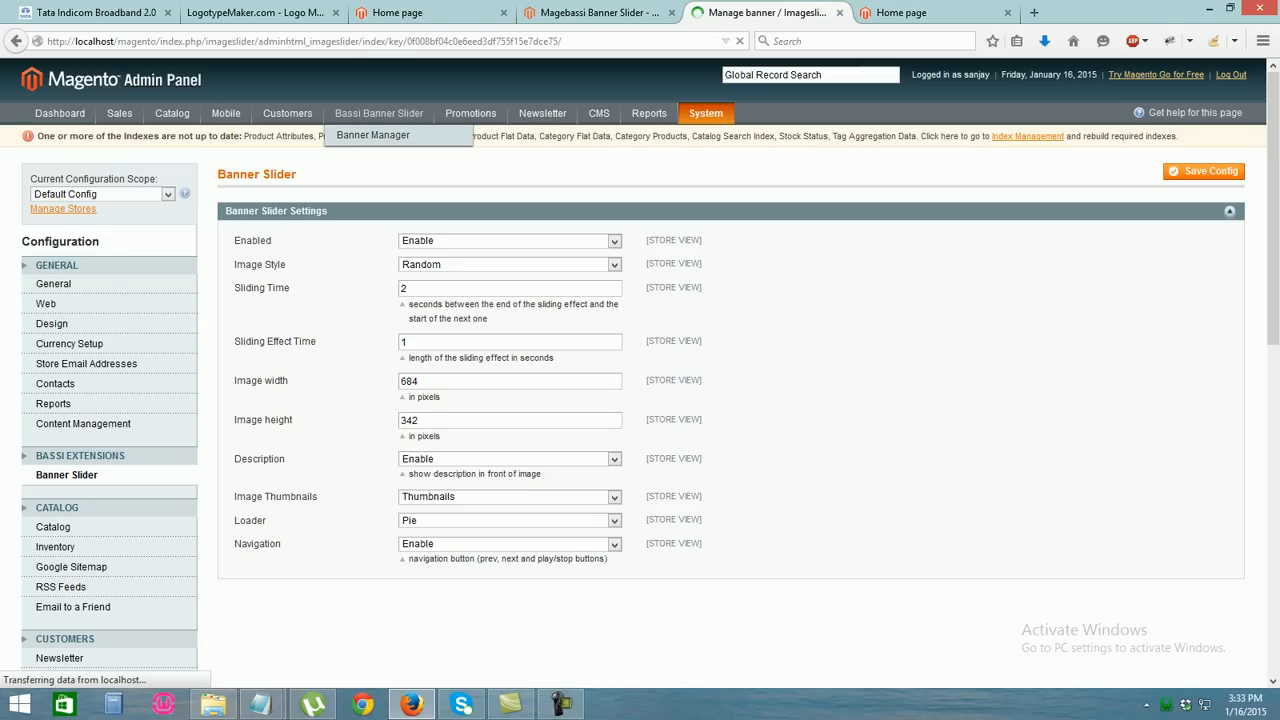
key(ctrl+Tab)
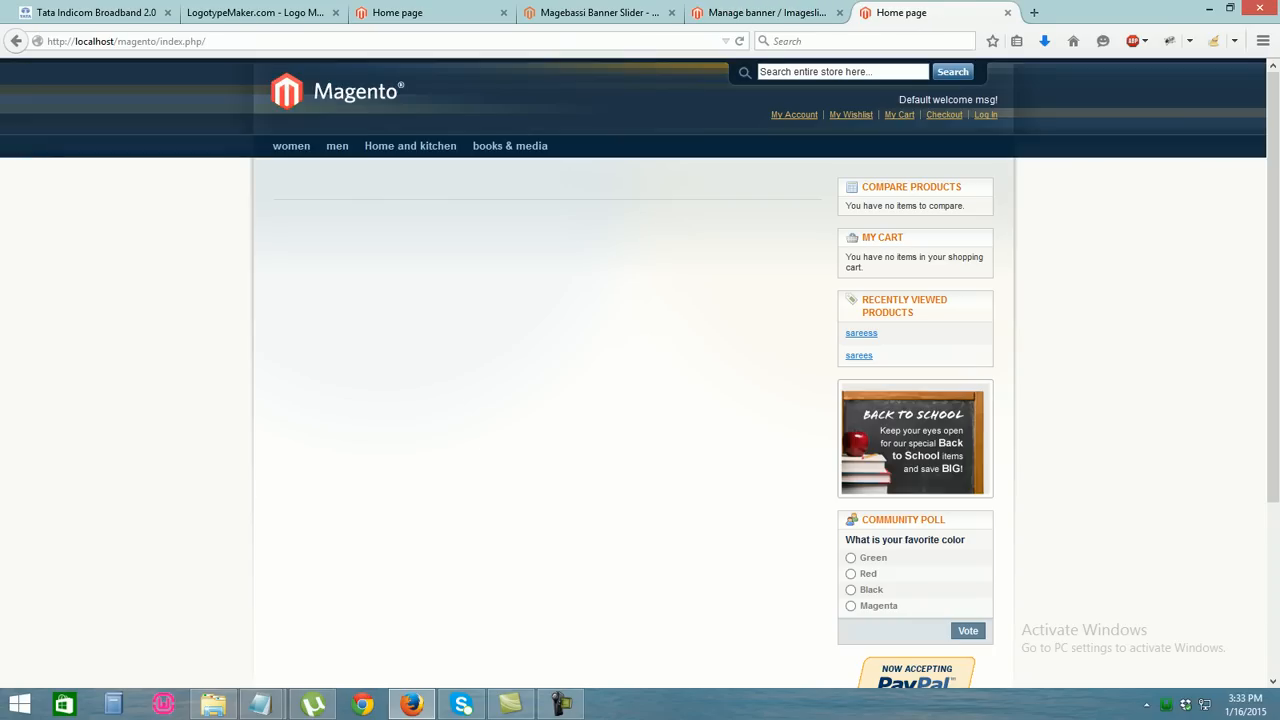
click(768, 13)
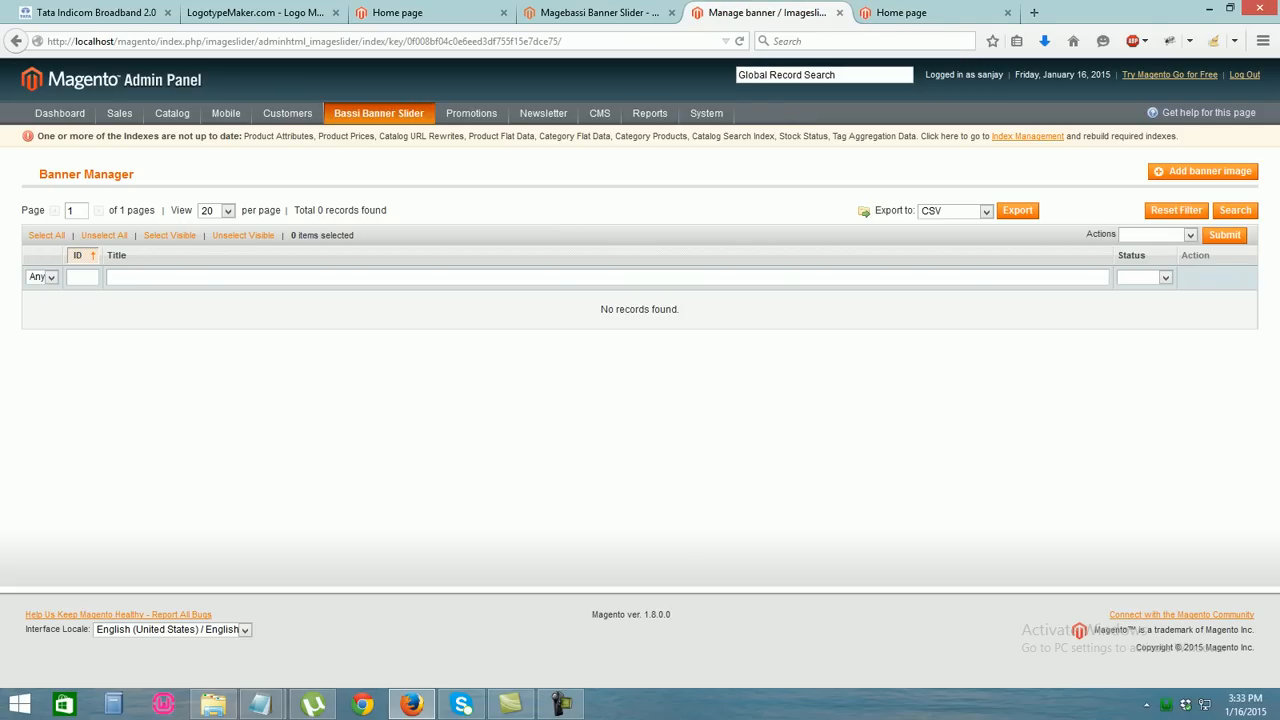
click(1203, 171)
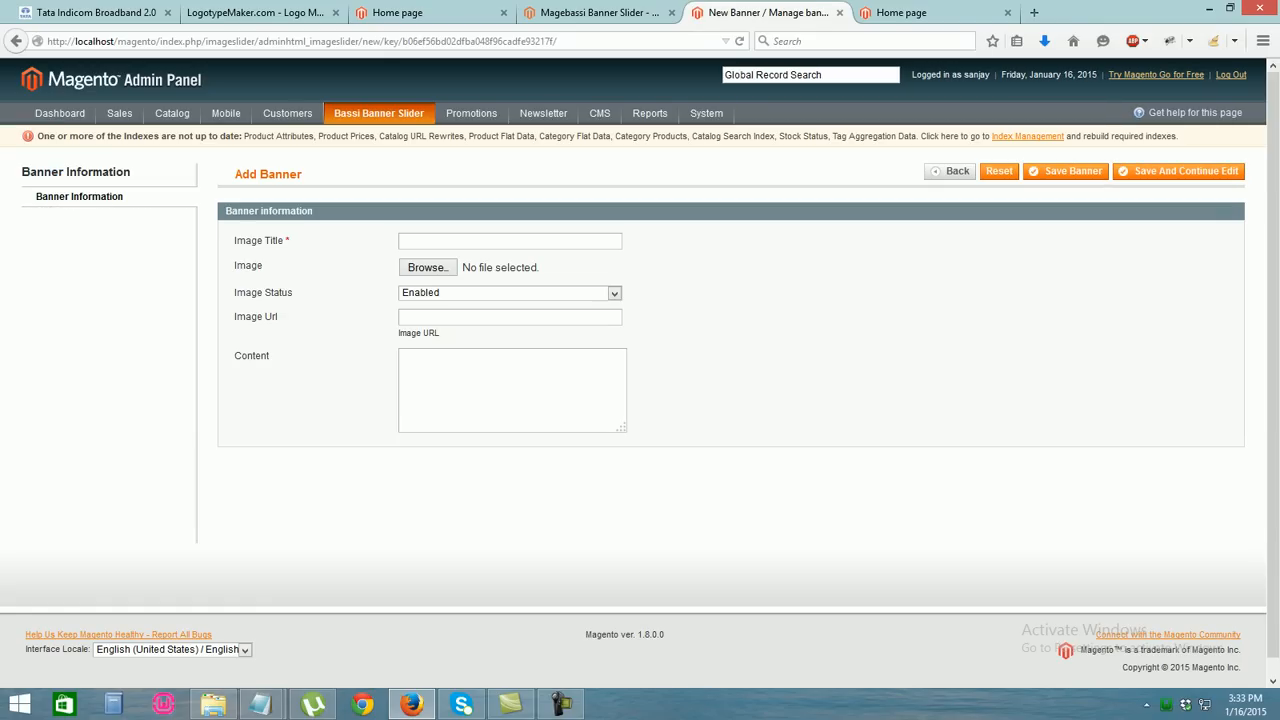
Save a banner titled 'womes' with the B1259 women's slider image and content 'womens'
text(womes)
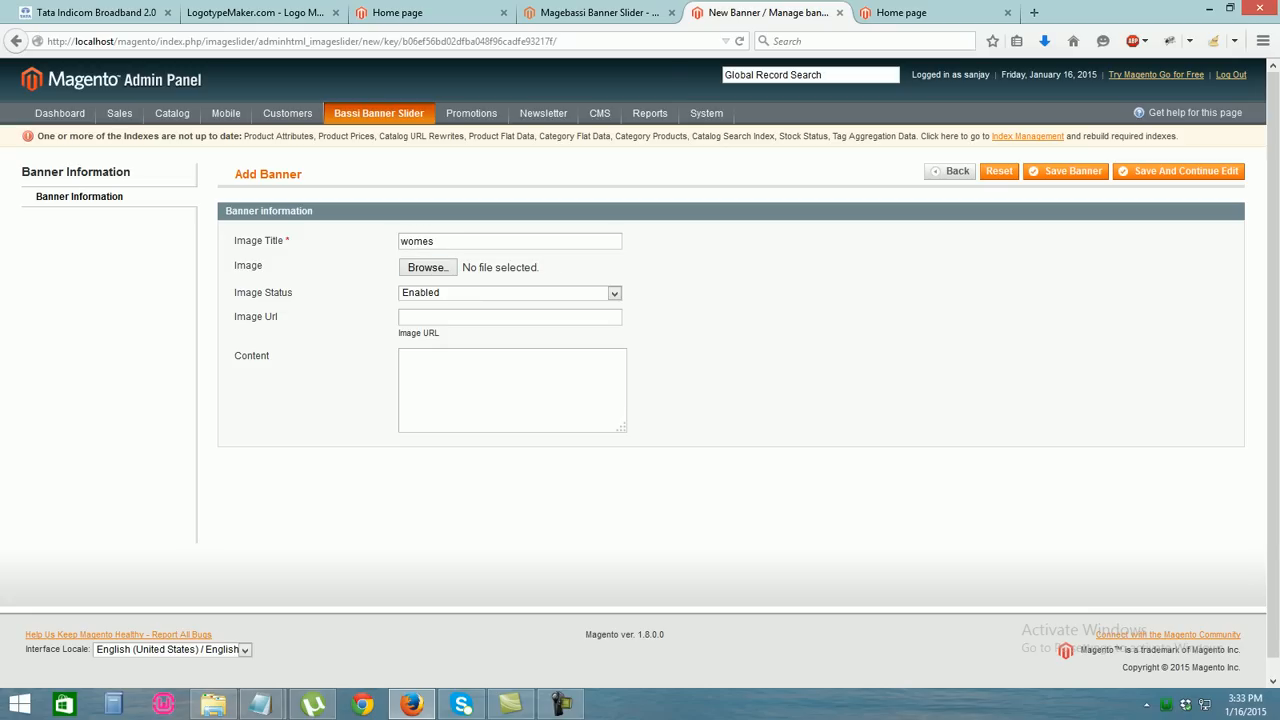
key(Tab)
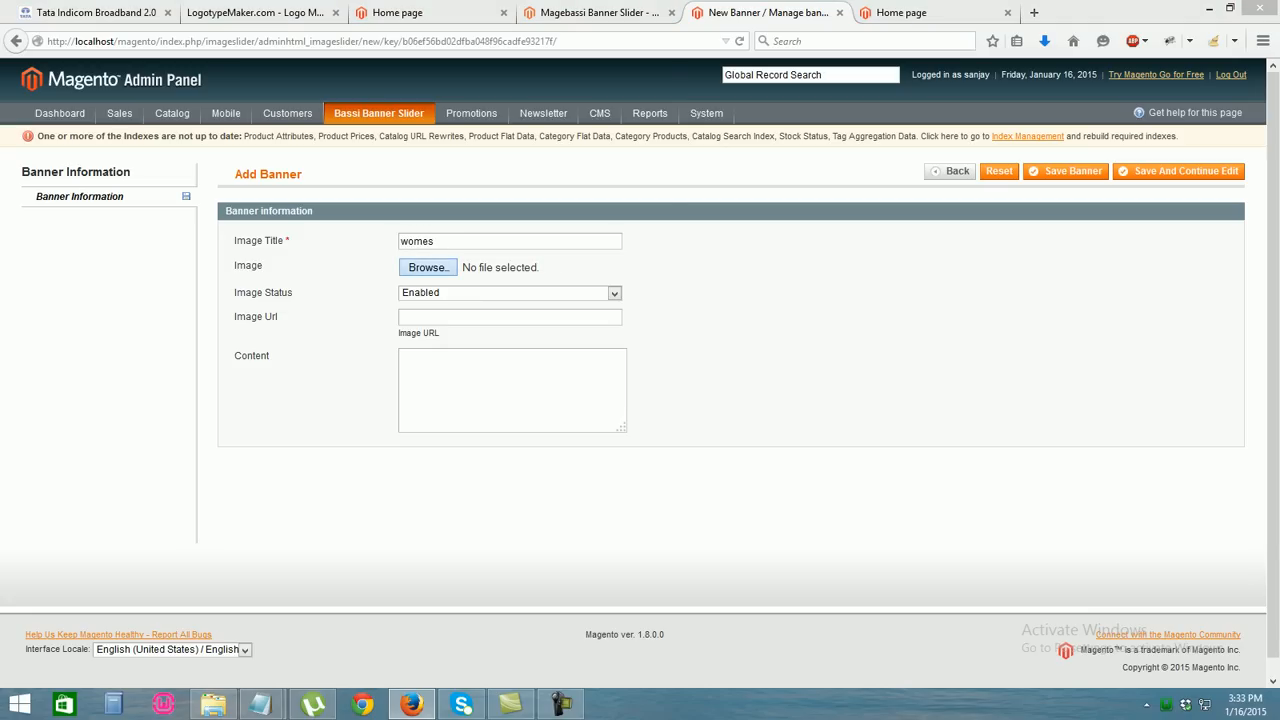
key(Return)
scroll(330, 320, down, 5)
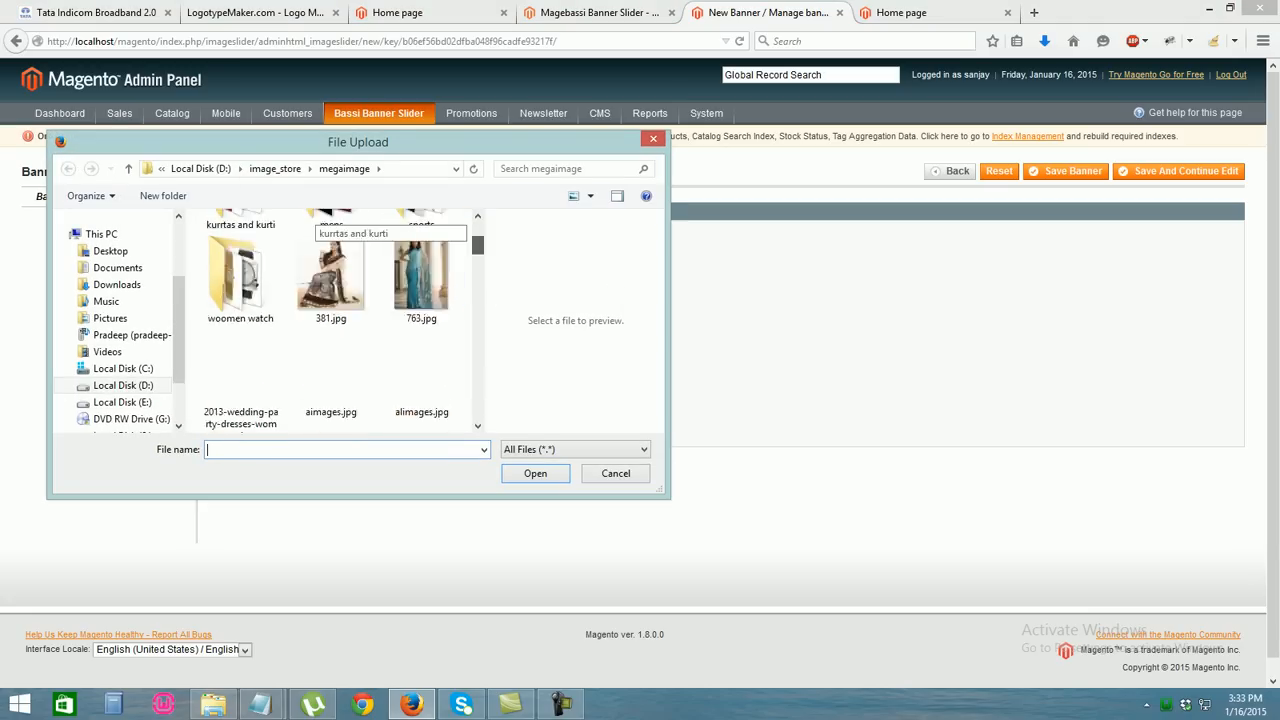
scroll(330, 320, up, 5)
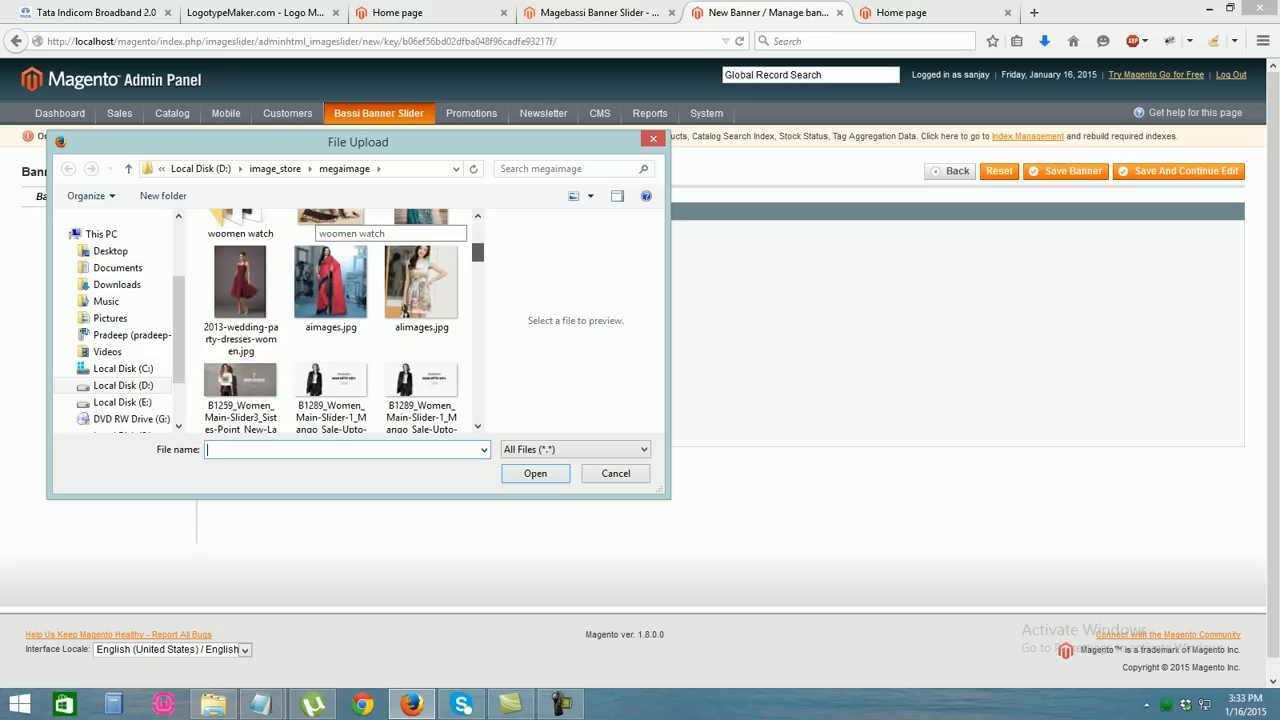
double_click(240, 382)
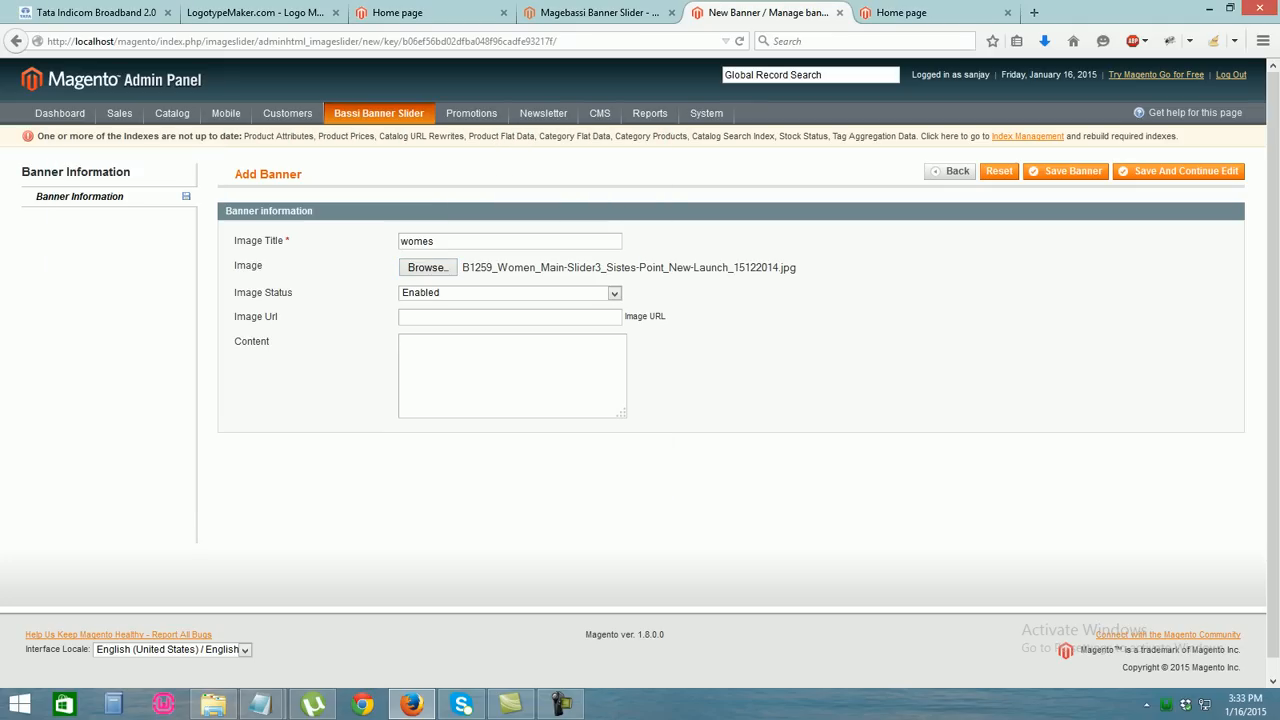
text(womens)
click(1066, 171)
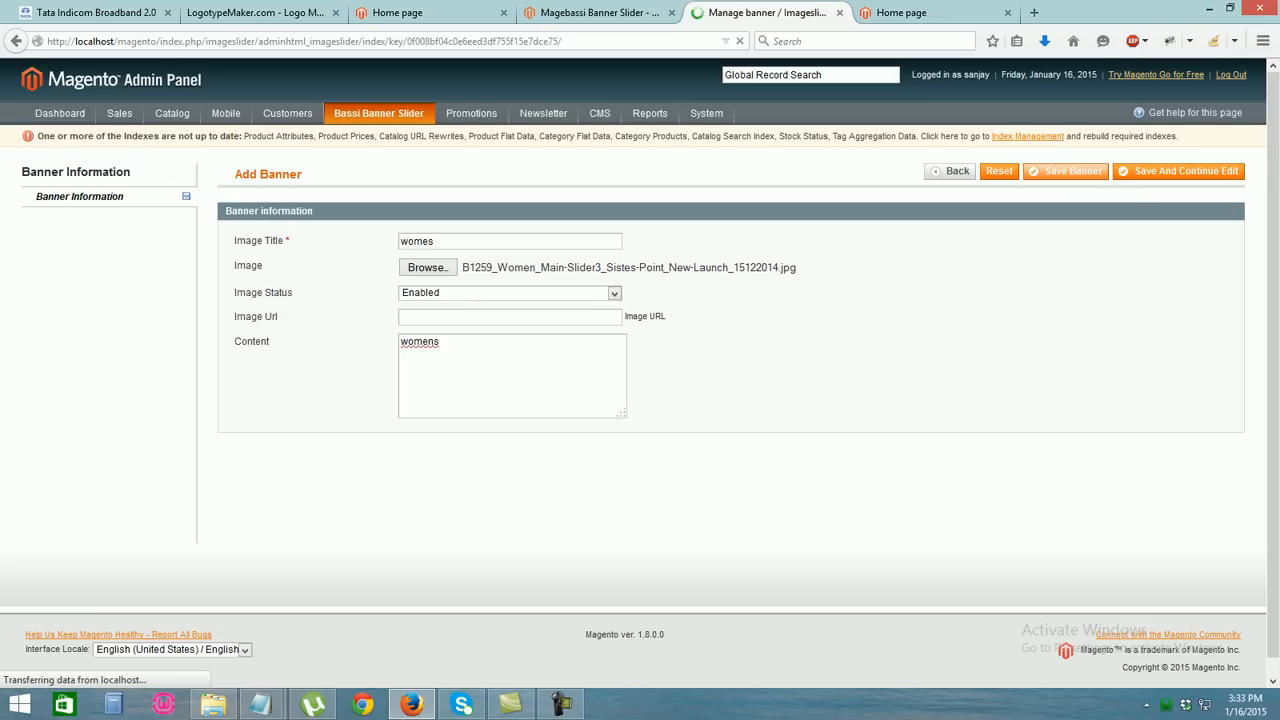
click(1202, 211)
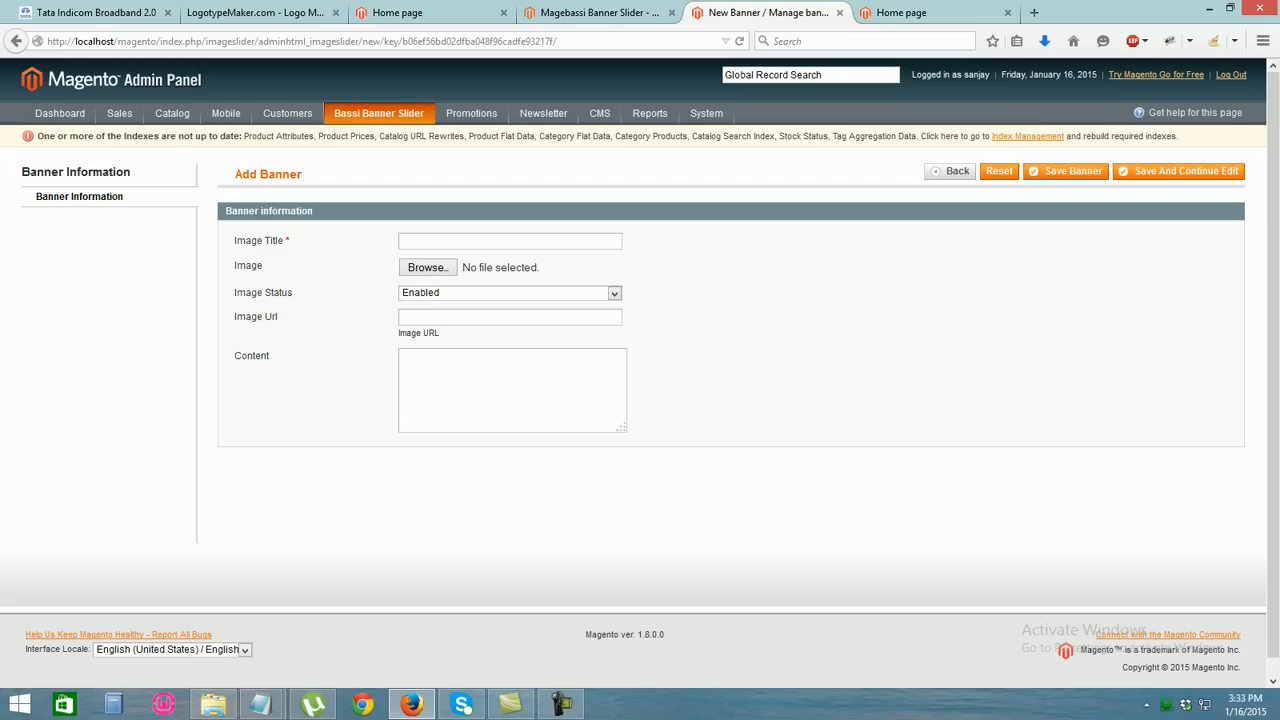
Save a banner titled 'womes2' using the B1289 women's main-slider image
text(womes2)
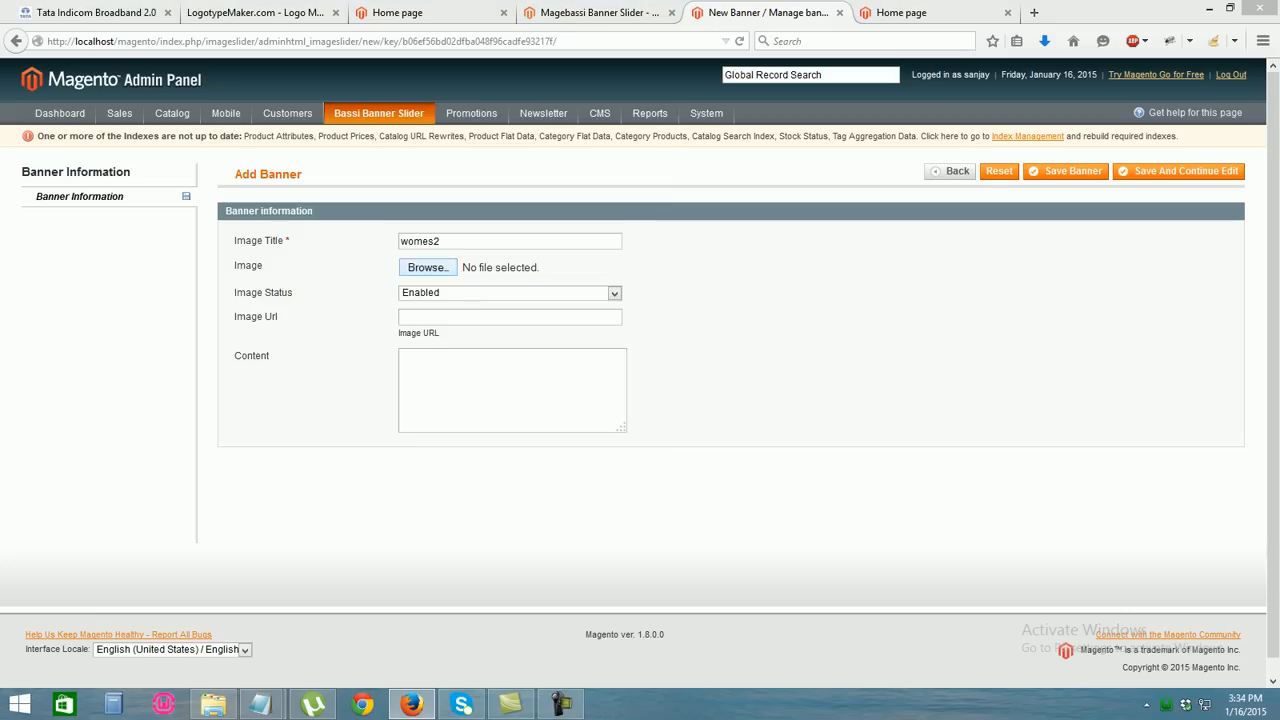
click(427, 267)
scroll(420, 260, down, 3)
scroll(330, 320, down, 2)
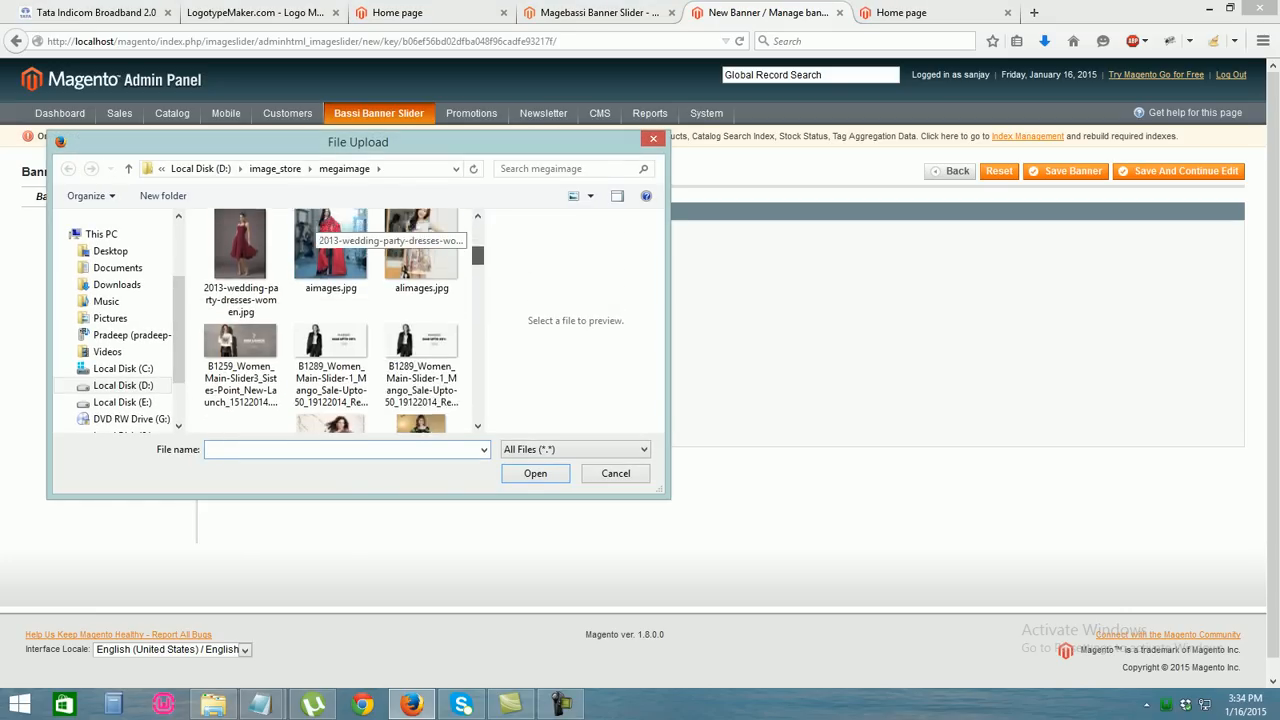
double_click(421, 290)
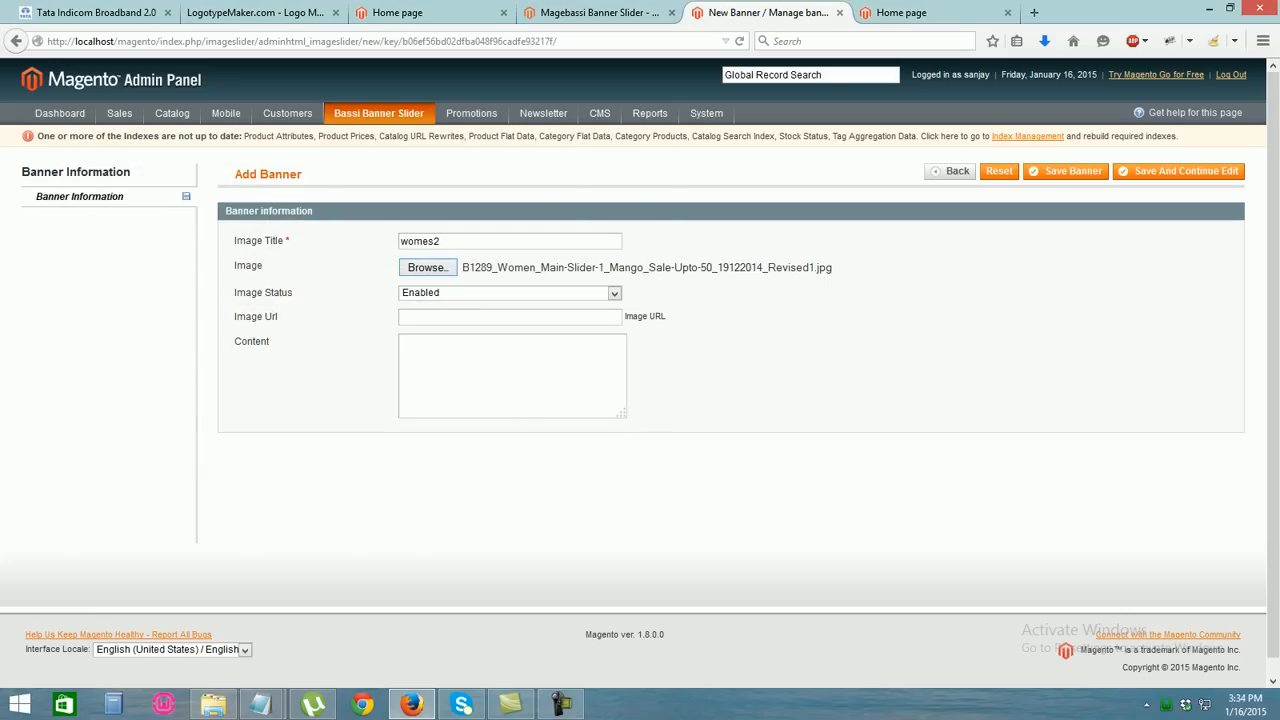
click(1065, 171)
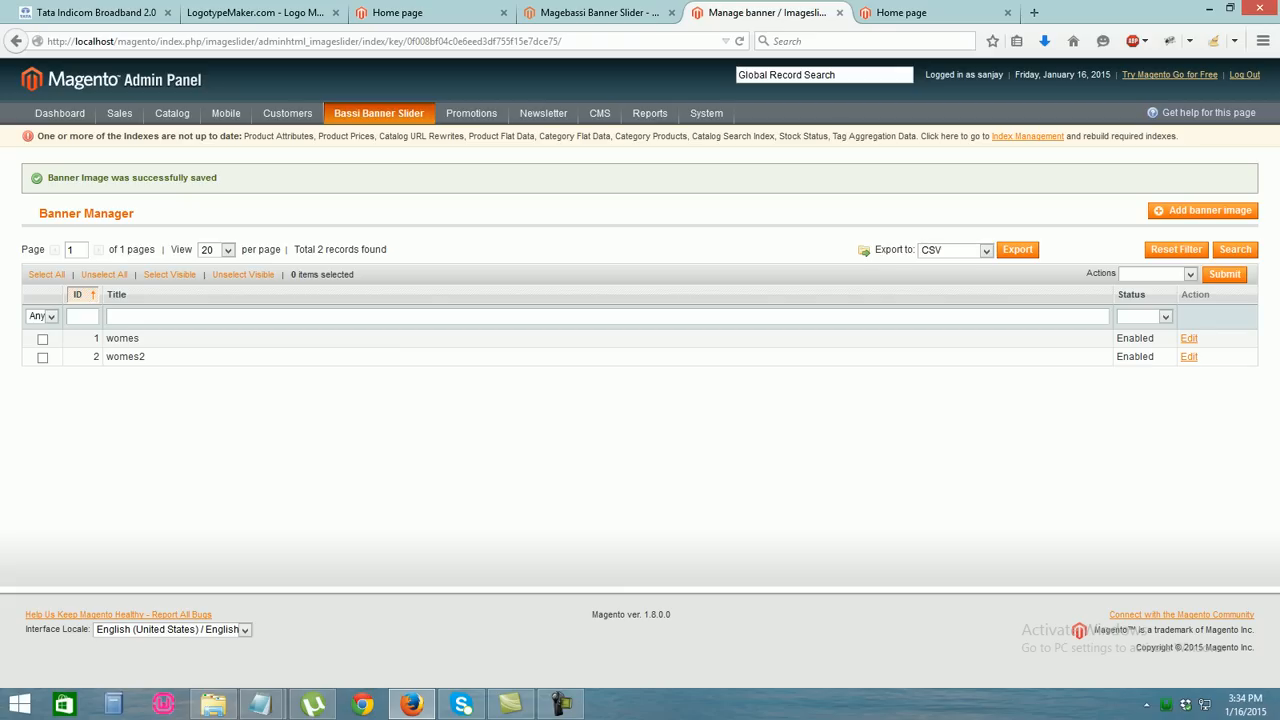
click(1203, 210)
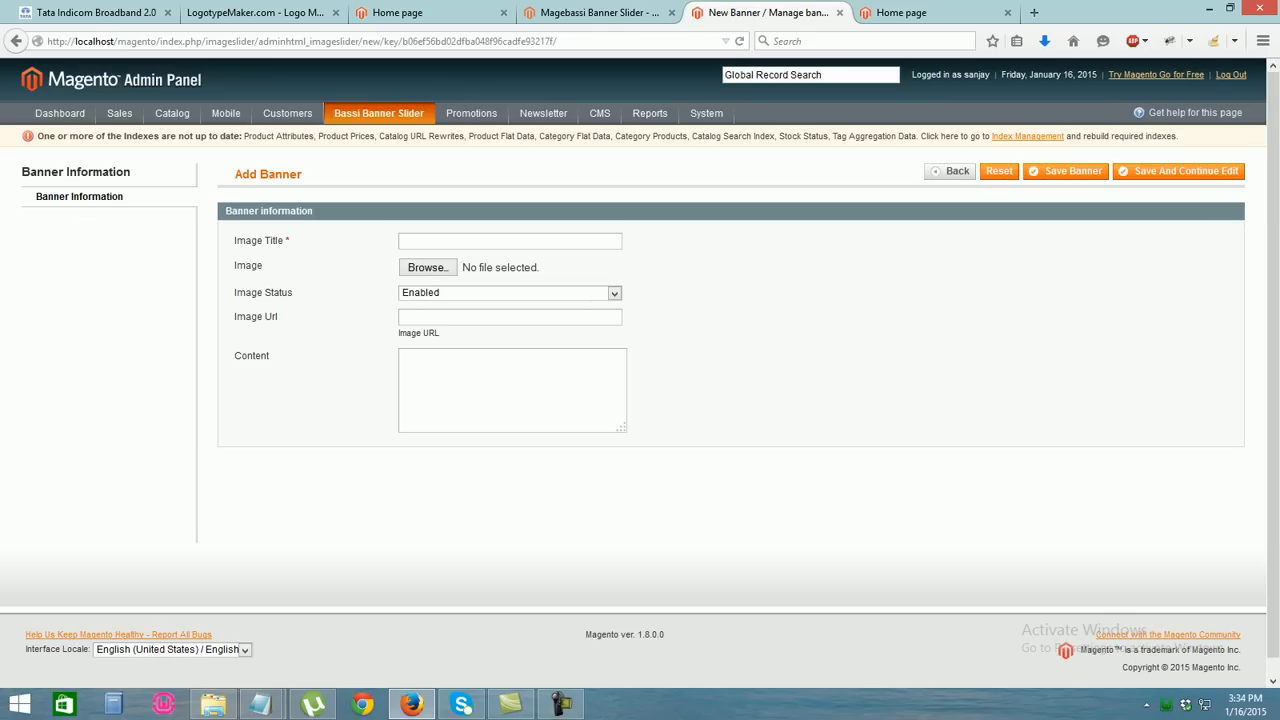
Save a banner titled 'sports' with the B1340_Women_Main-Slider_Party-people_V-2_23122014.jpg image
click(510, 241)
text(sports)
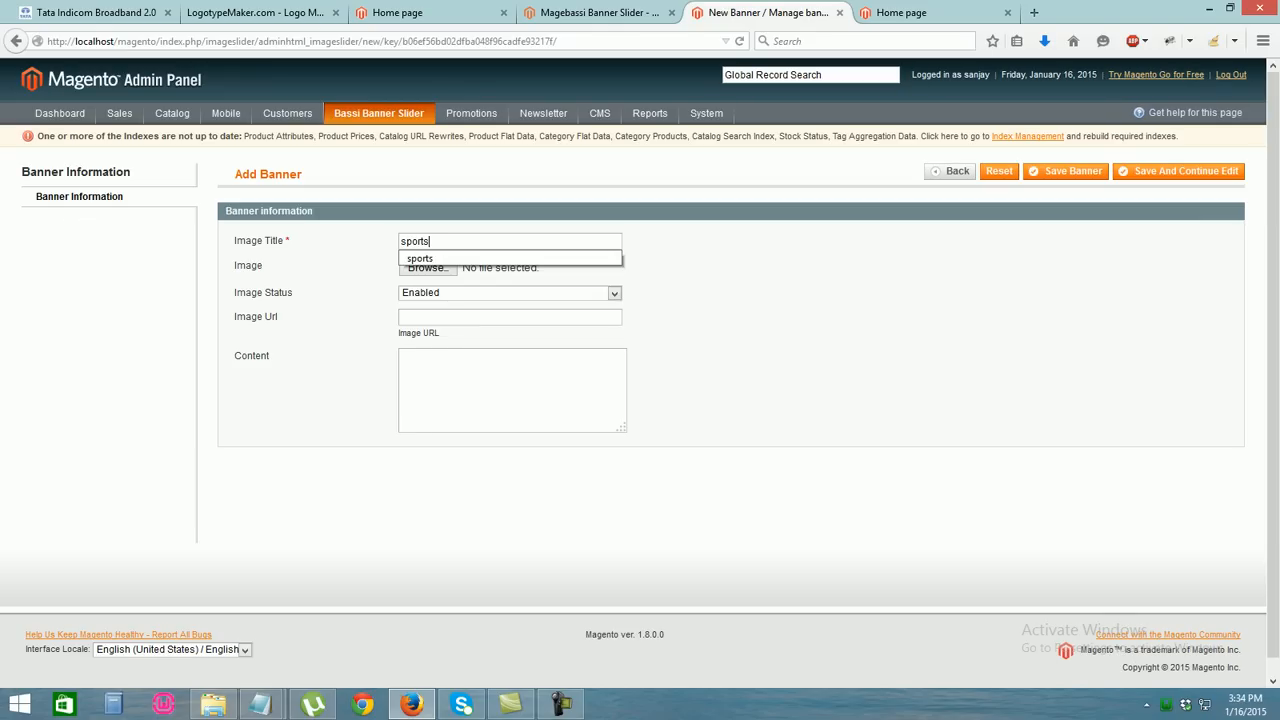
click(428, 267)
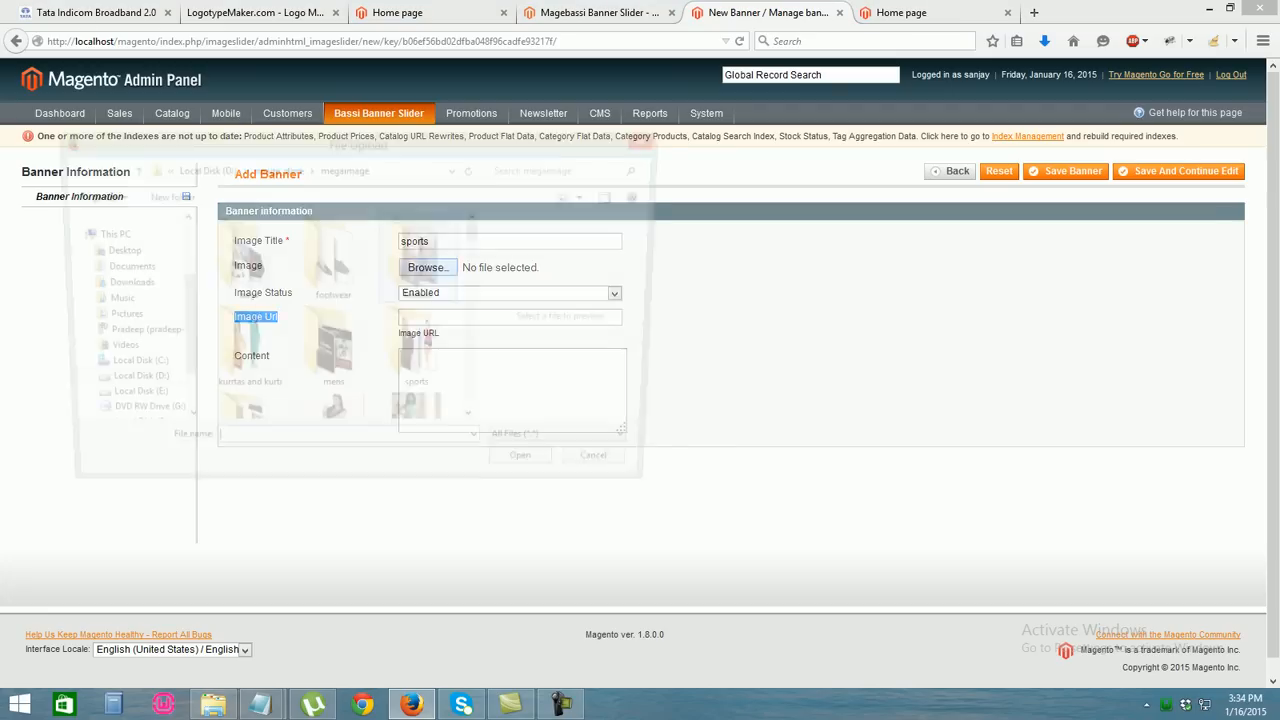
scroll(332, 320, down, 5)
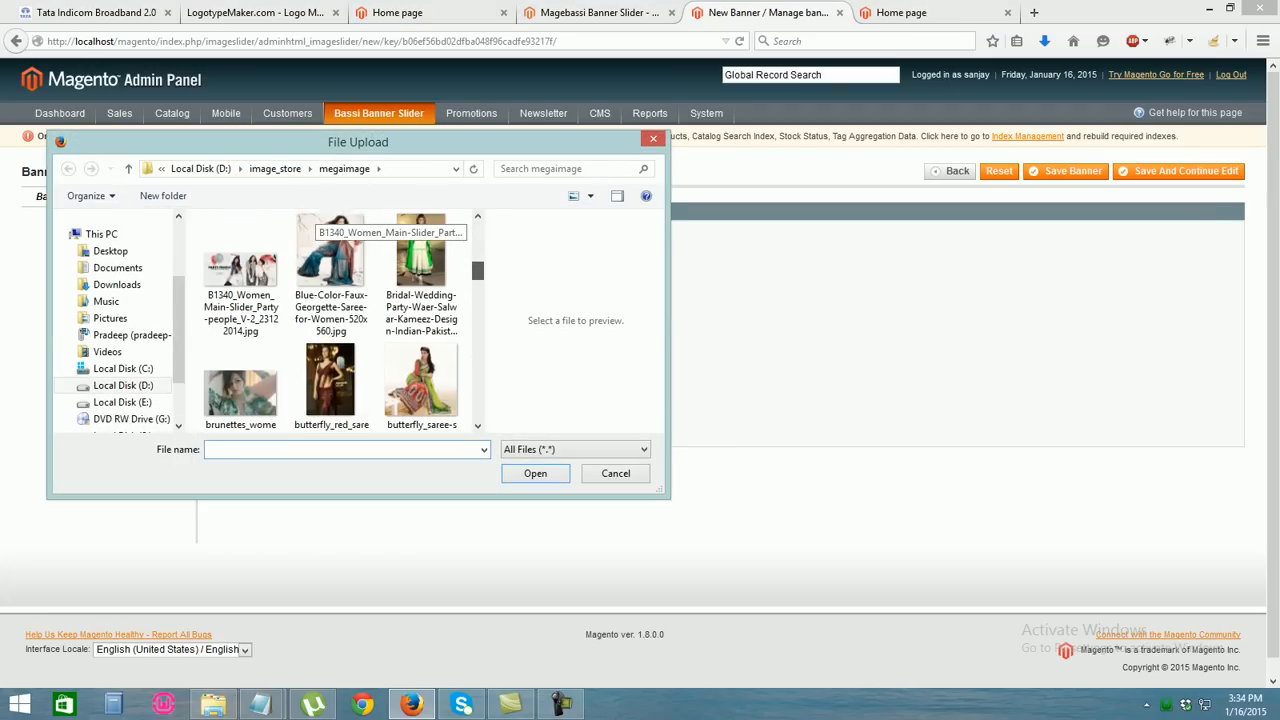
scroll(332, 320, down, 8)
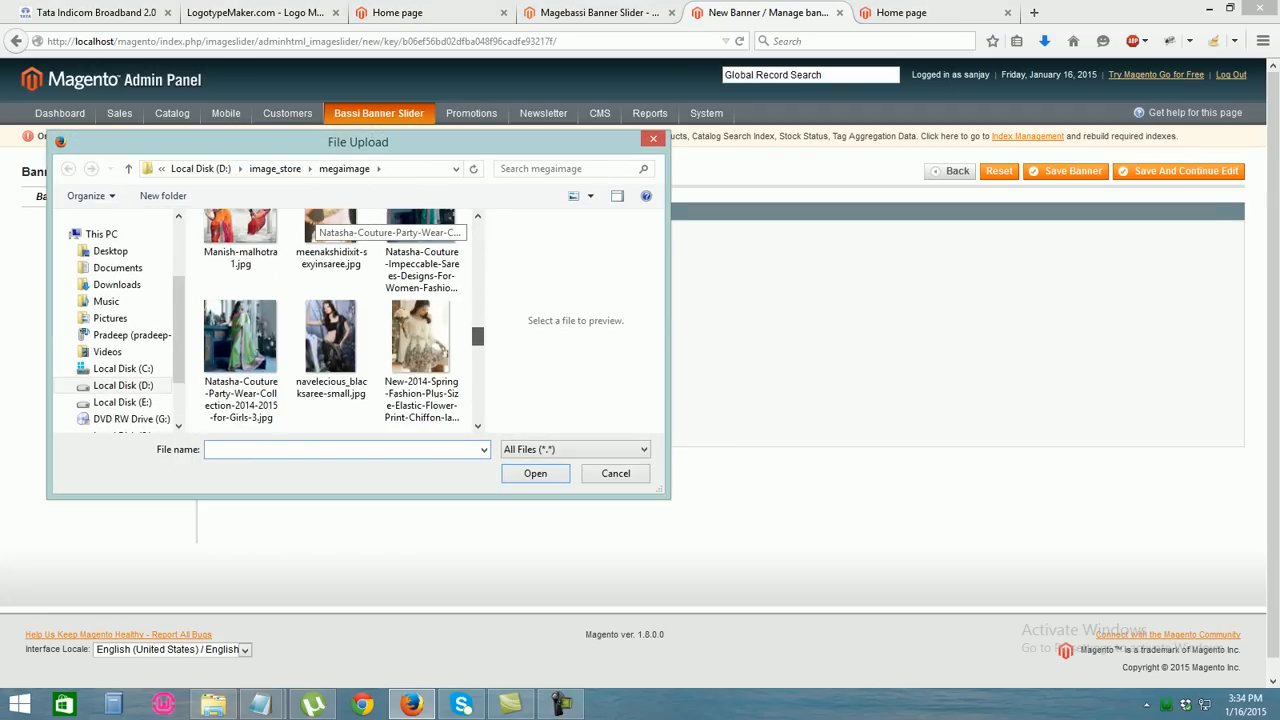
scroll(332, 320, down, 5)
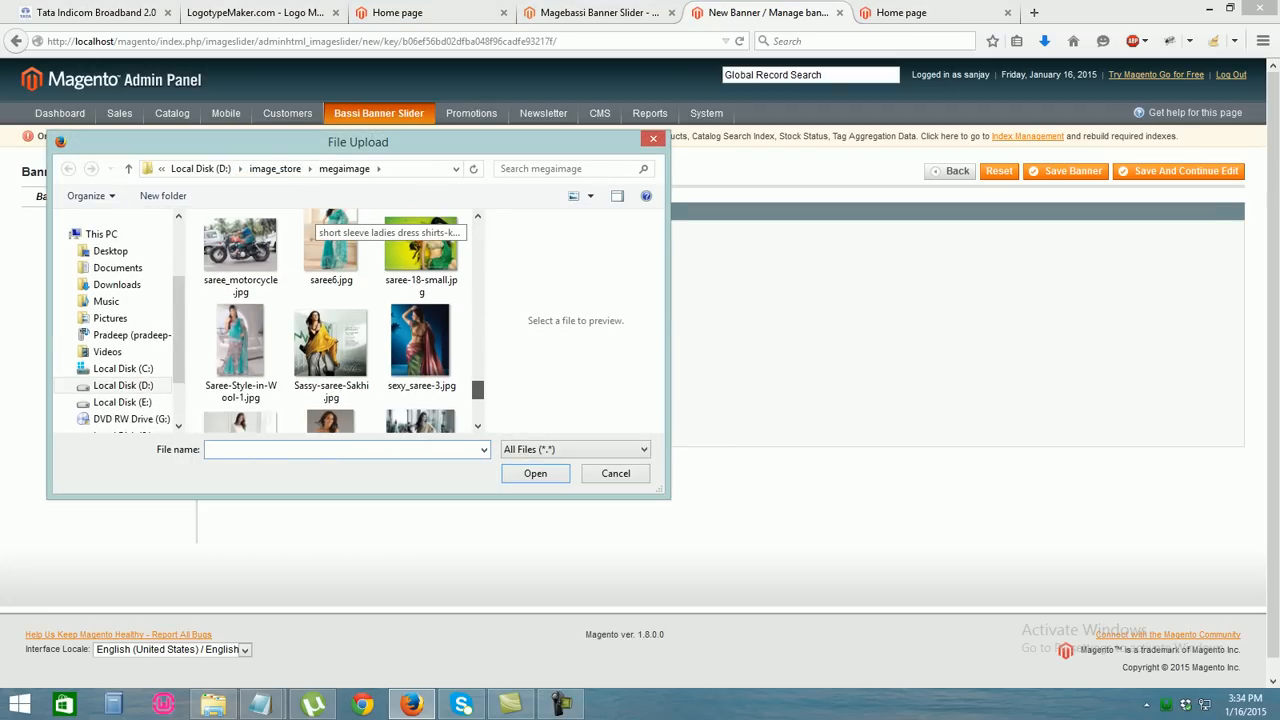
scroll(332, 320, down, 5)
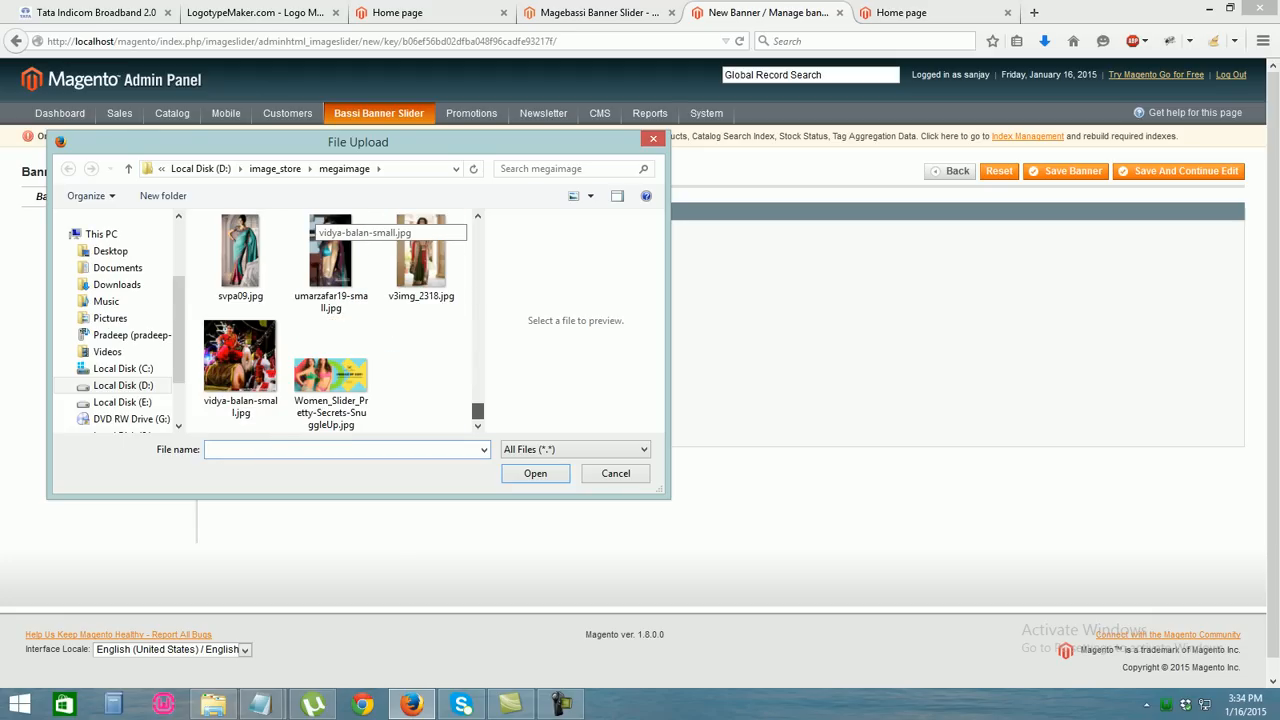
scroll(330, 250, up, 15)
scroll(330, 250, down, 5)
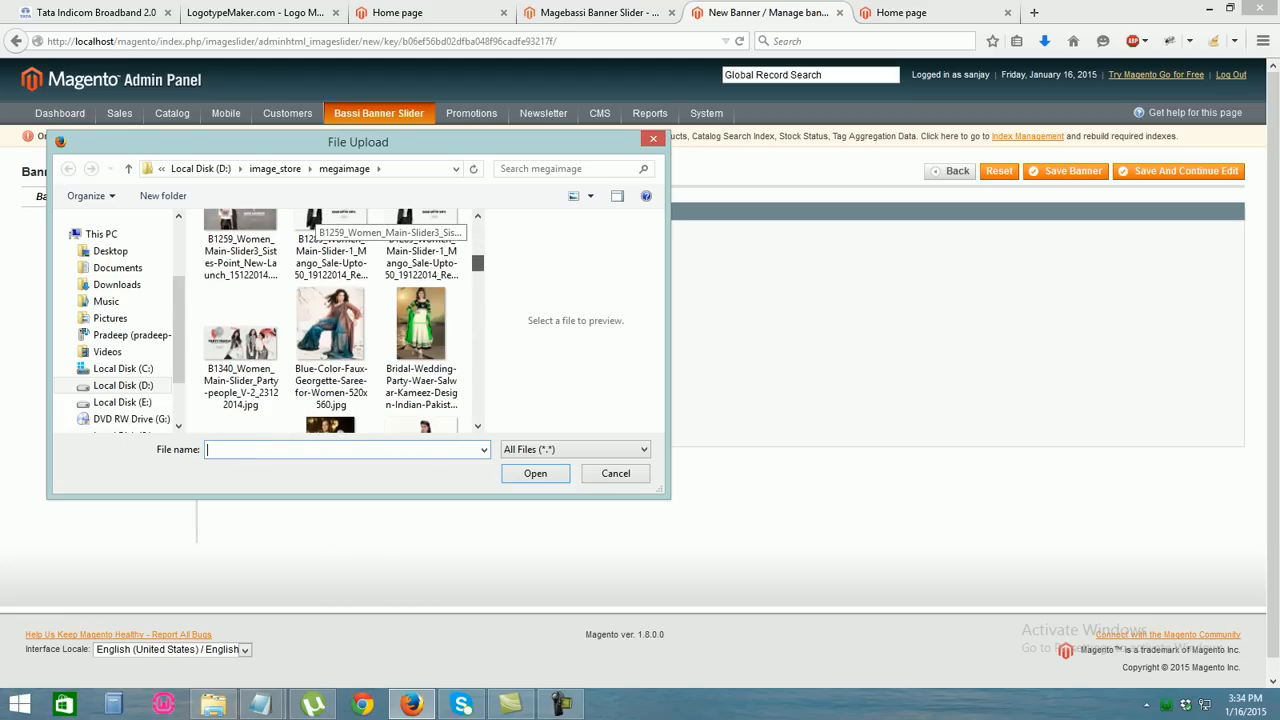
double_click(242, 335)
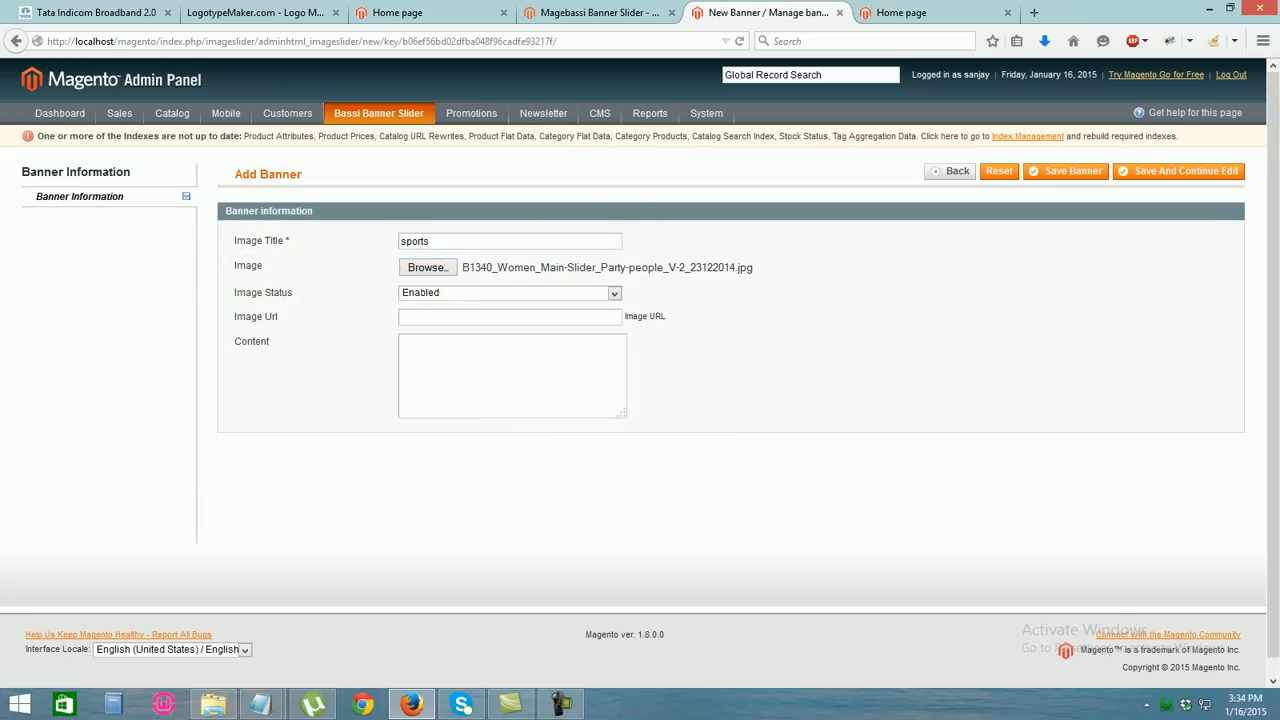
click(1068, 171)
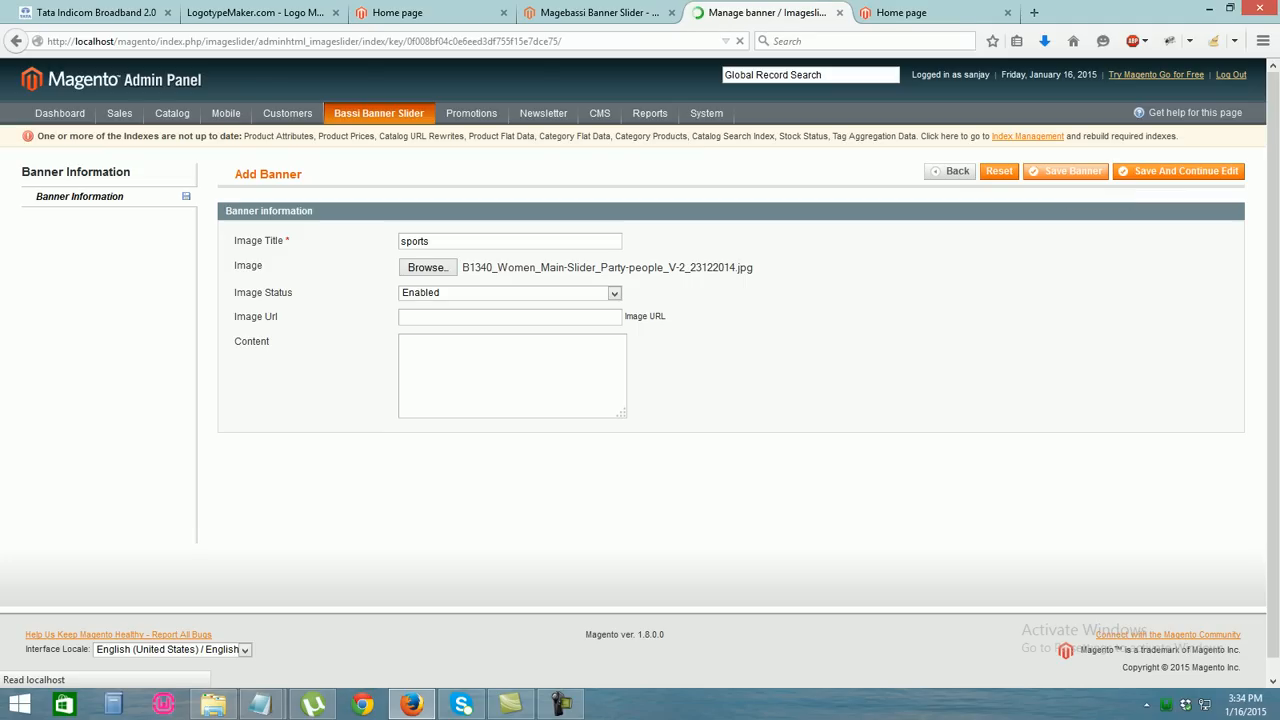
click(1203, 210)
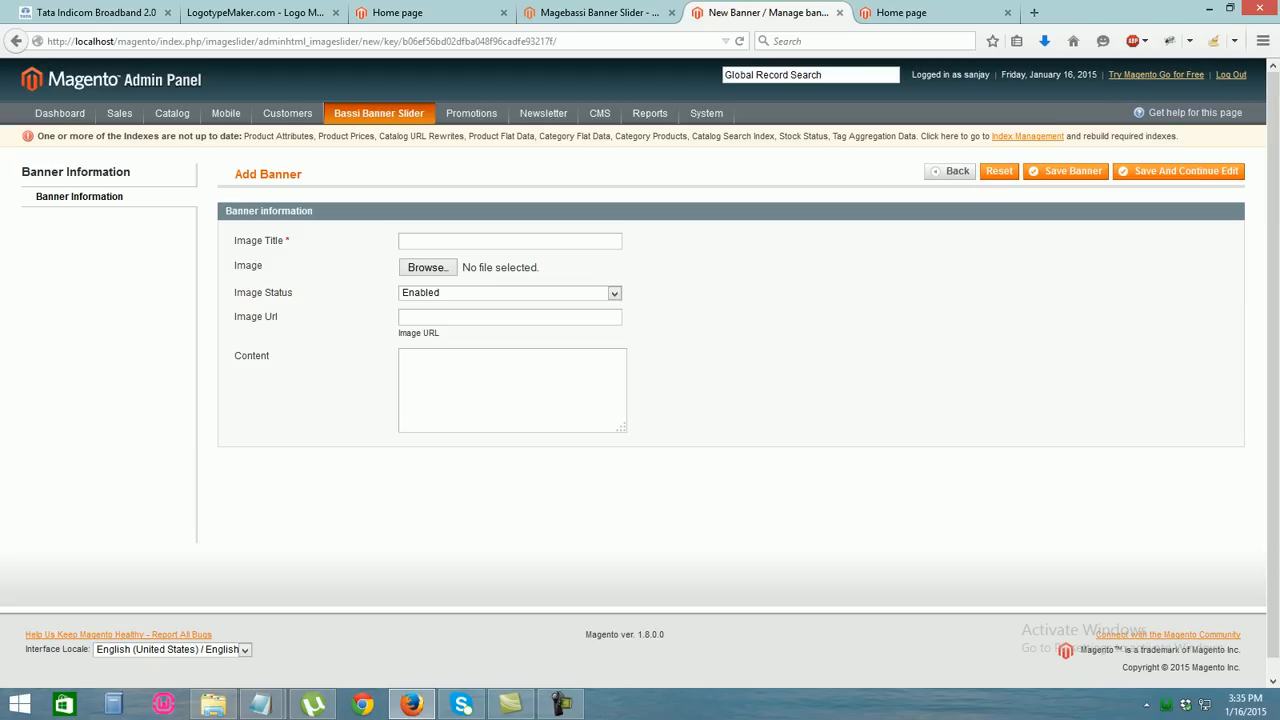
Title the new banner 'mens' and choose the B1339 mens slider image from the mens folder
key(Down)
text(mens)
key(Down)
click(424, 259)
click(427, 267)
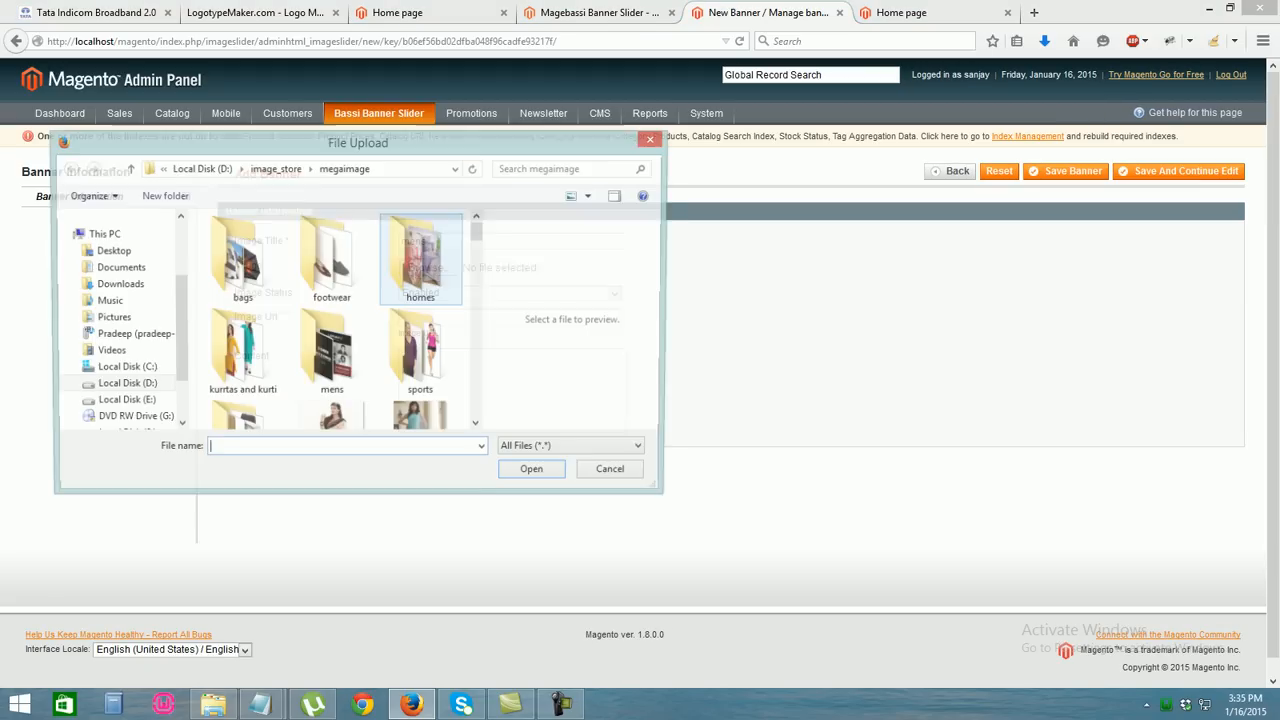
double_click(331, 355)
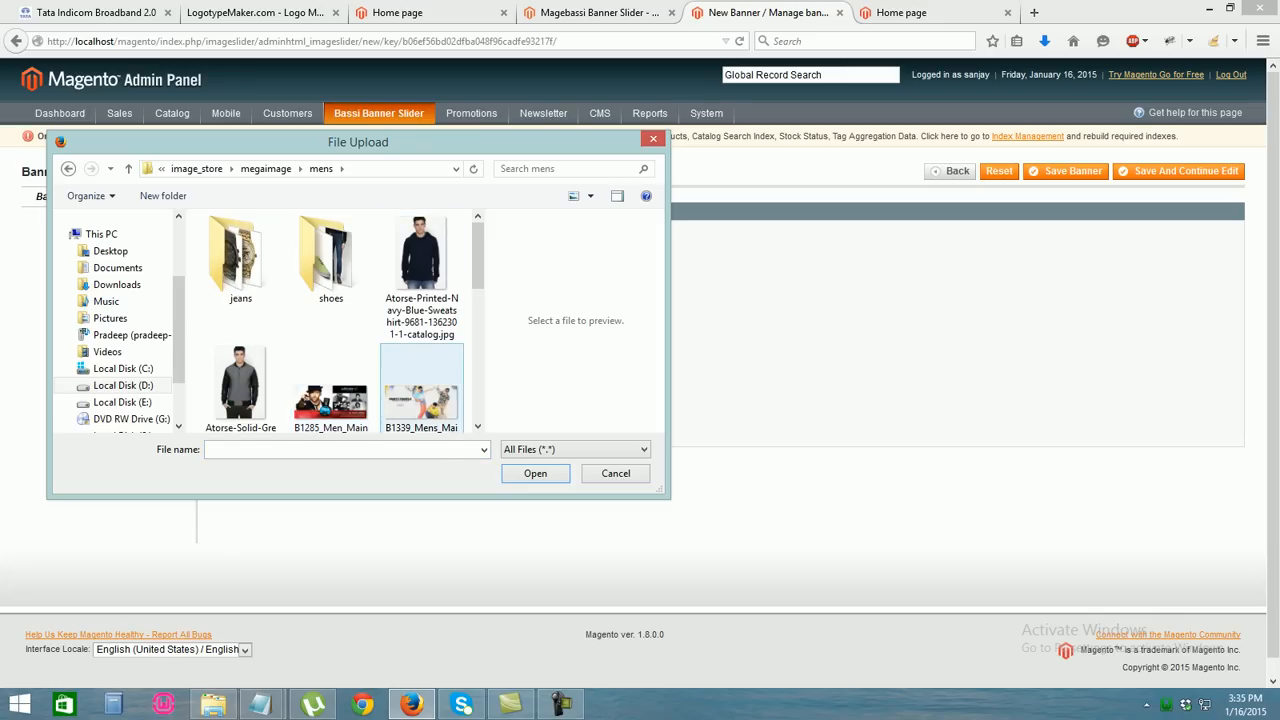
double_click(421, 400)
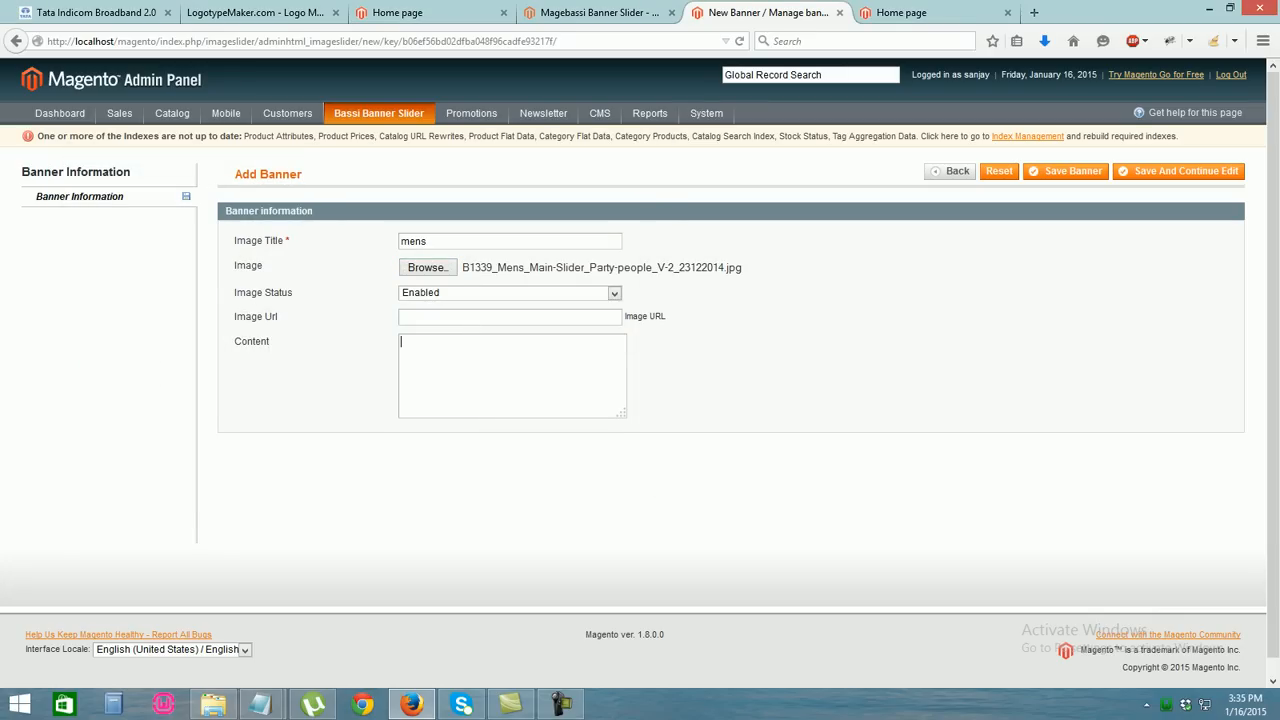
Enter the banner content 'this is mens time' and save the mens banner
text(this is)
text(magento)
drag(471, 342, 428, 342)
text(mens time)
click(1072, 171)
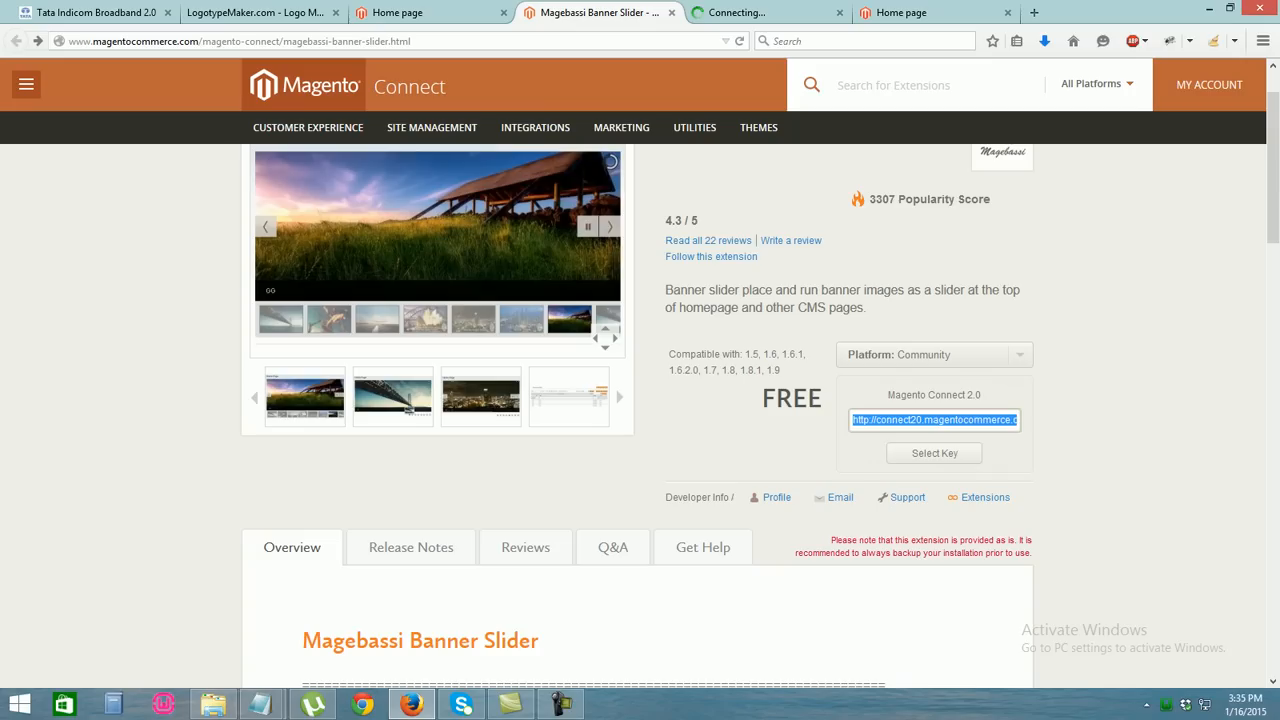
click(598, 12)
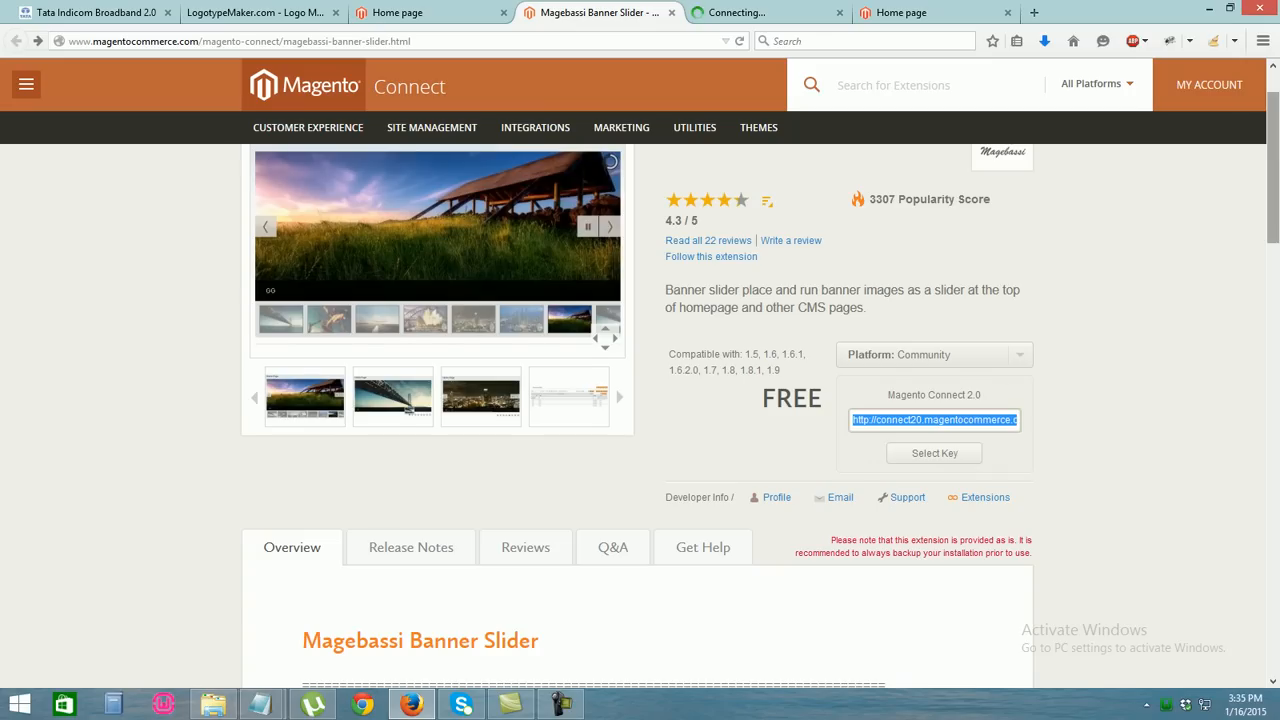
Copy the {{block ...}} imageslider code line from the Magebassi Banner Slider overview
scroll(640, 400, up, 2)
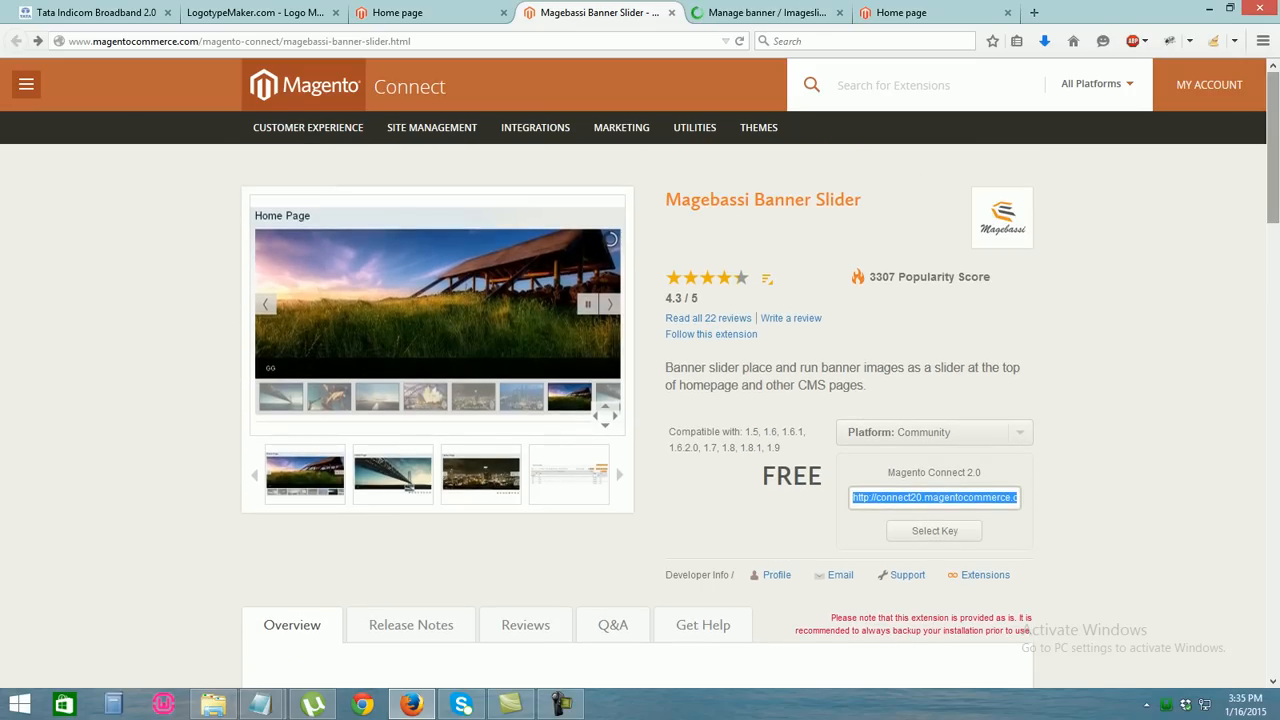
scroll(640, 400, down, 8)
scroll(640, 400, down, 1)
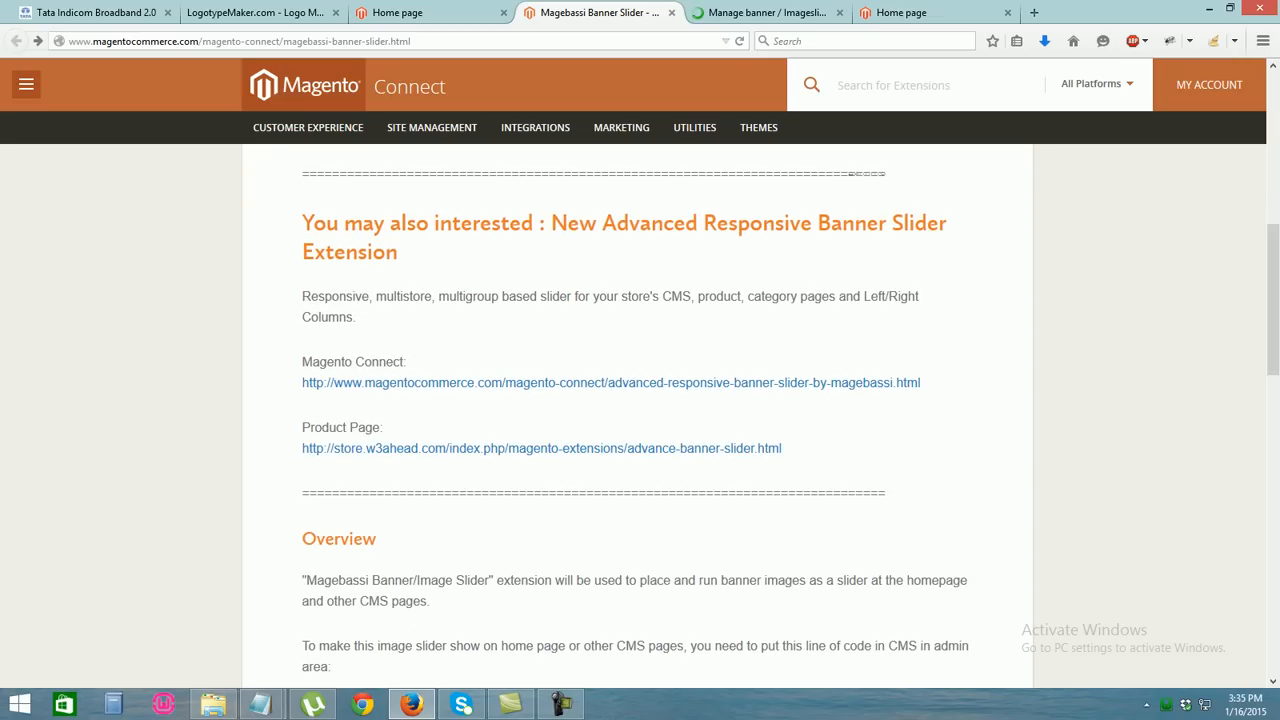
scroll(640, 400, down, 2)
scroll(640, 400, down, 4)
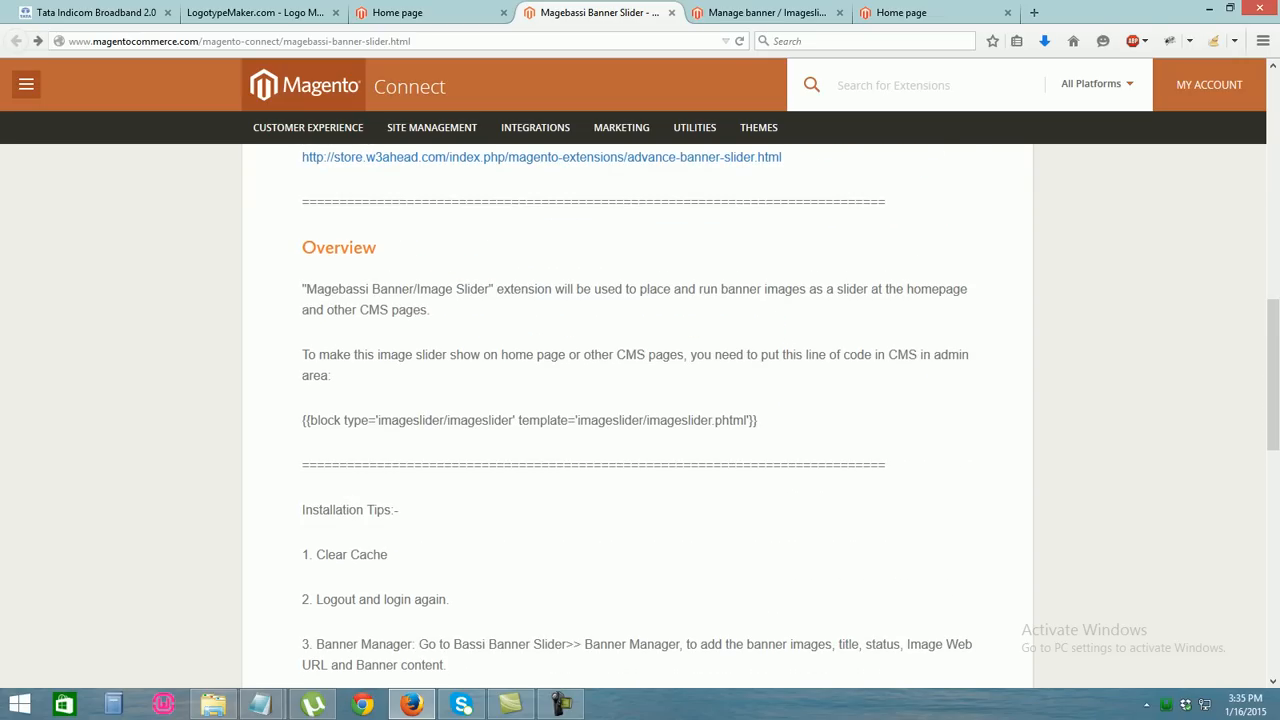
double_click(356, 421)
drag(758, 421, 302, 421)
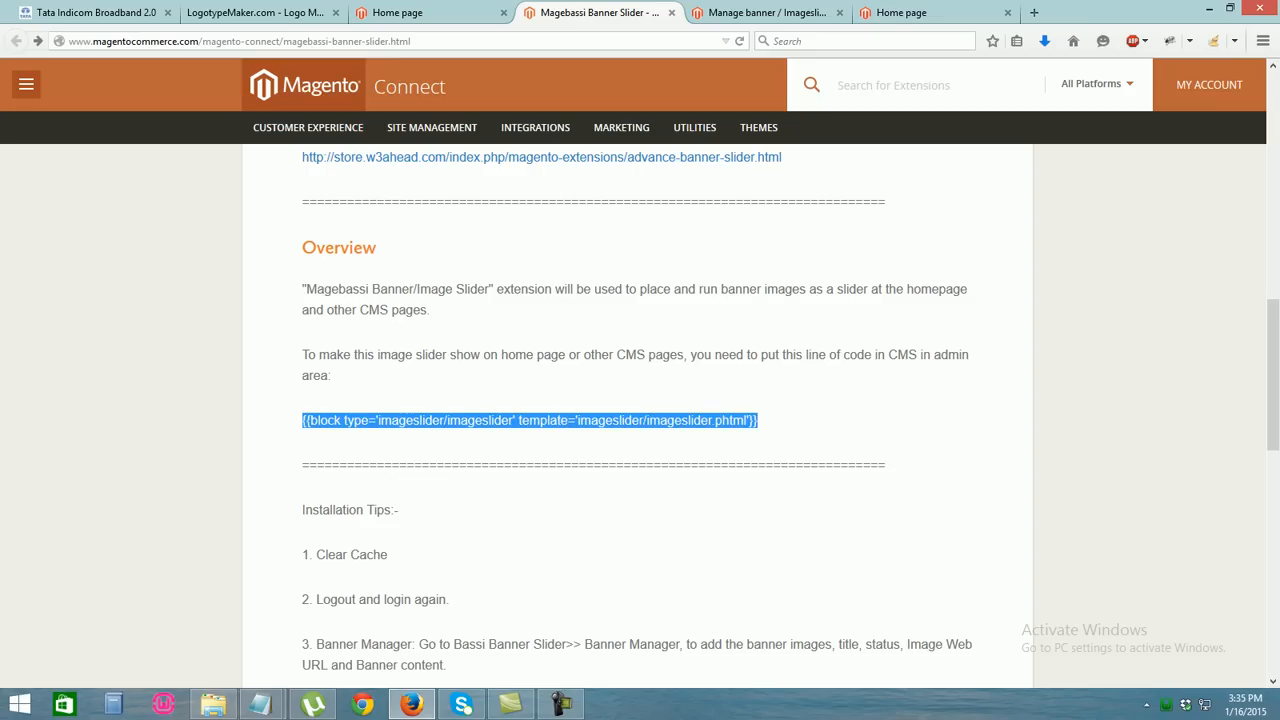
mouse_move(1273, 374)
mouse_down()
mouse_move(1273, 186)
mouse_move(1273, 399)
mouse_up()
click(1000, 420)
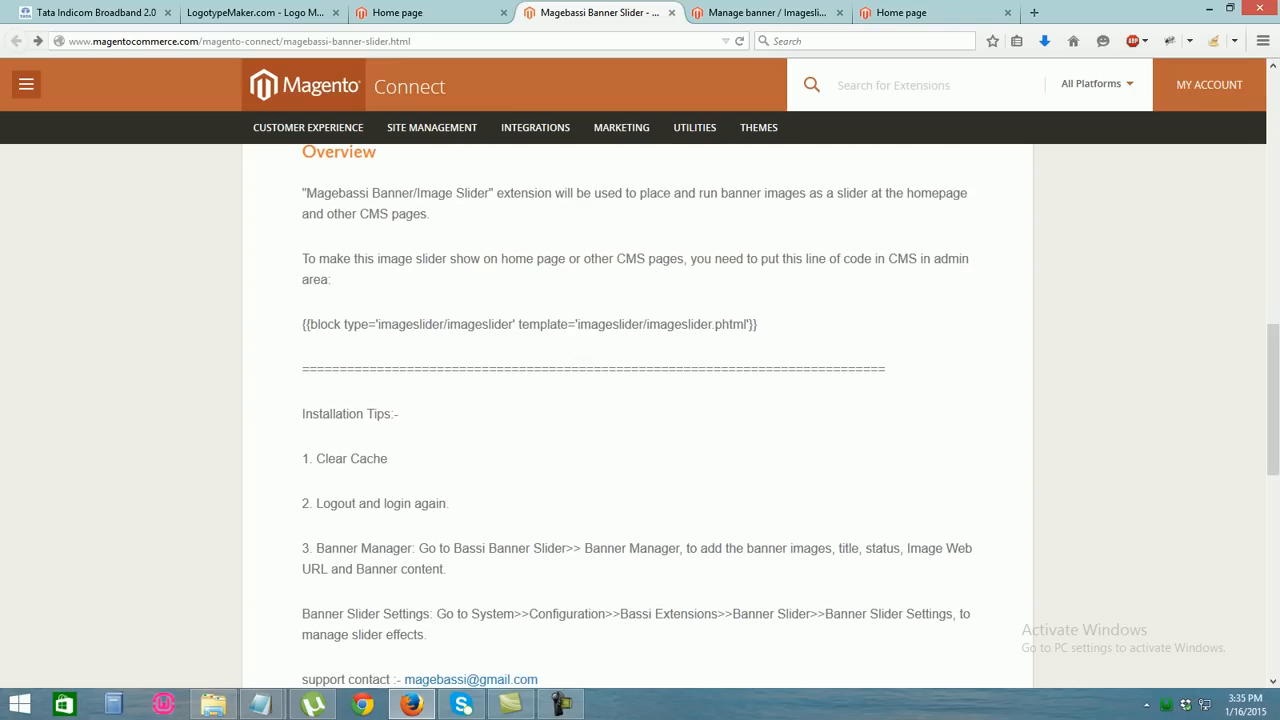
drag(758, 324, 302, 324)
key(ctrl+c)
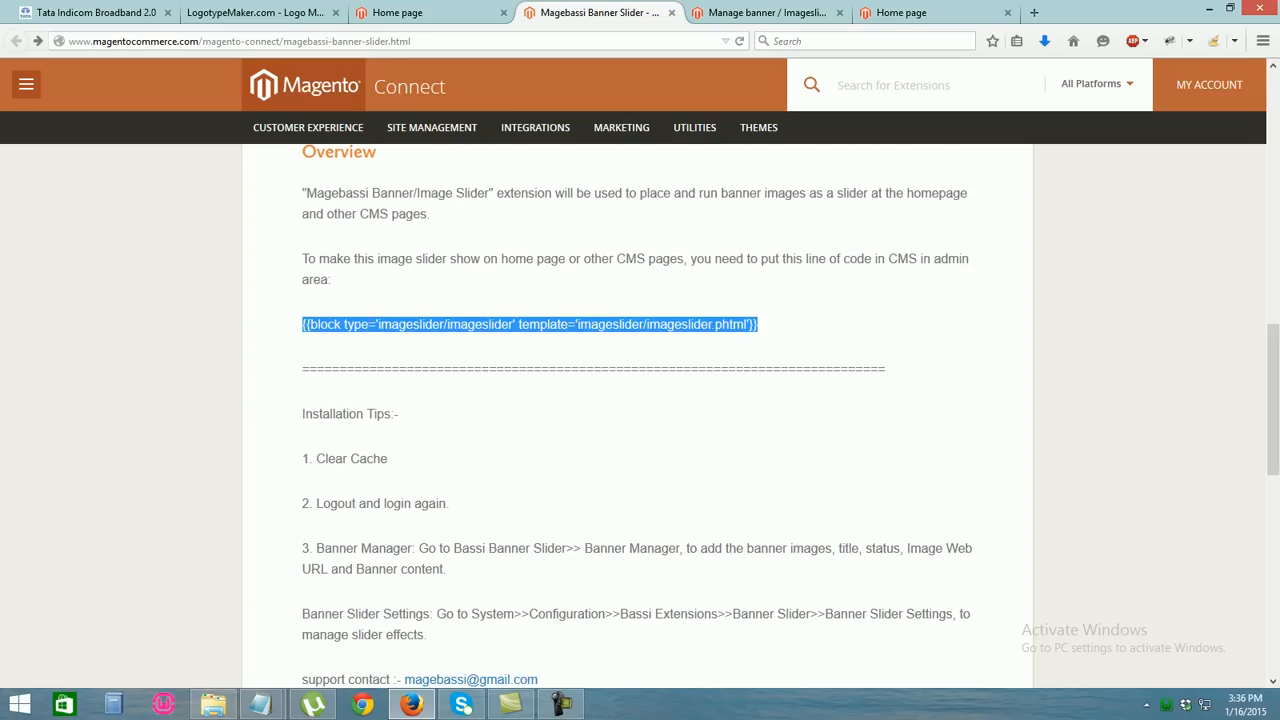
click(767, 13)
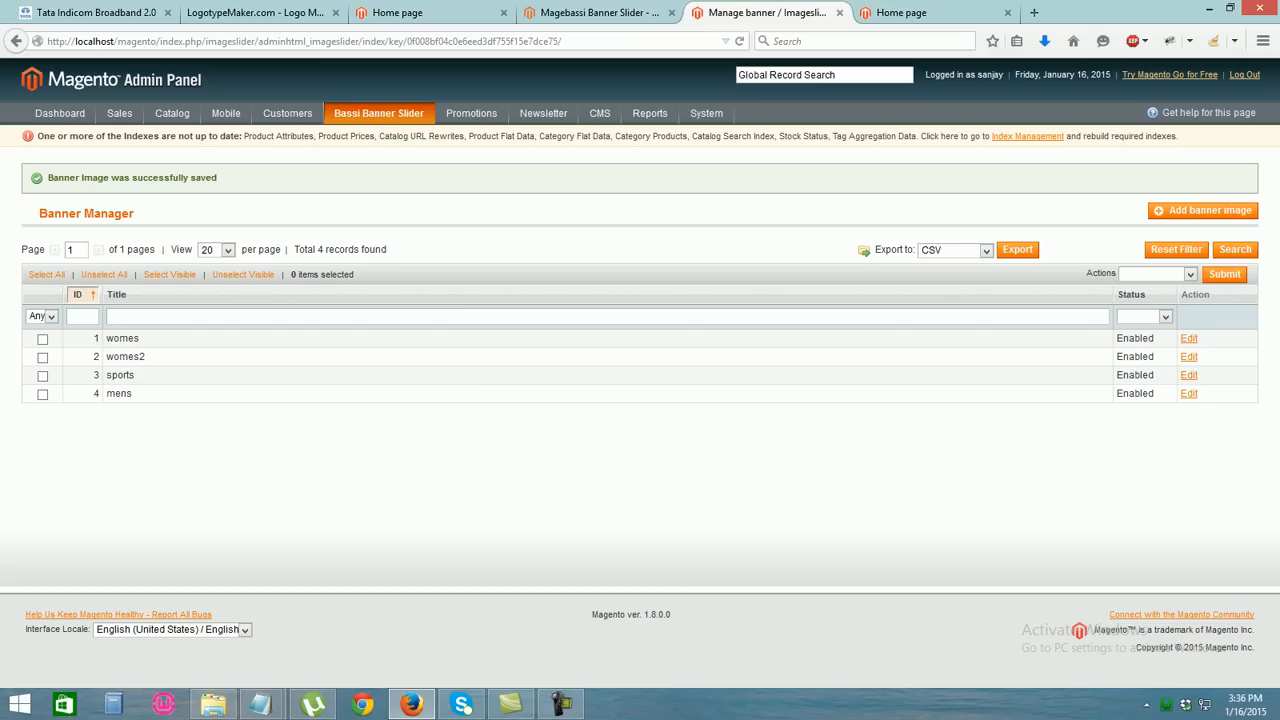
Paste the imageslider block code into the CMS Home page content and save the page
mouse_move(600, 113)
click(605, 135)
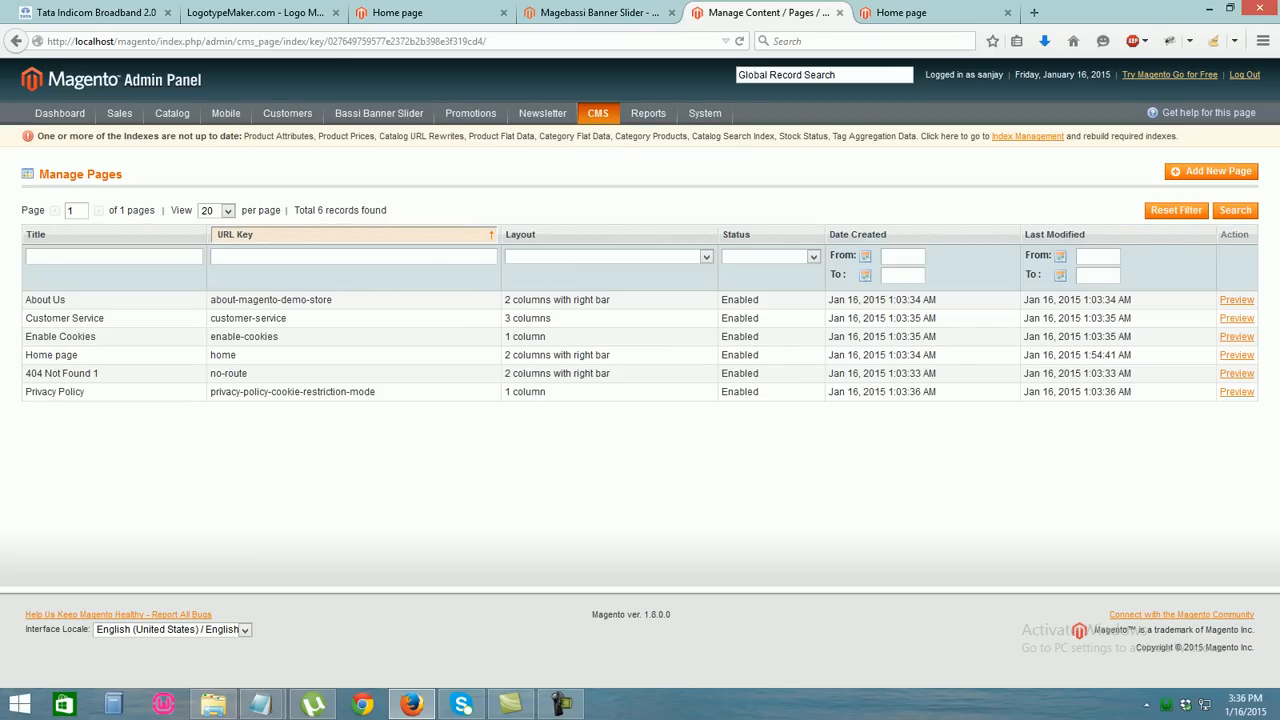
click(60, 358)
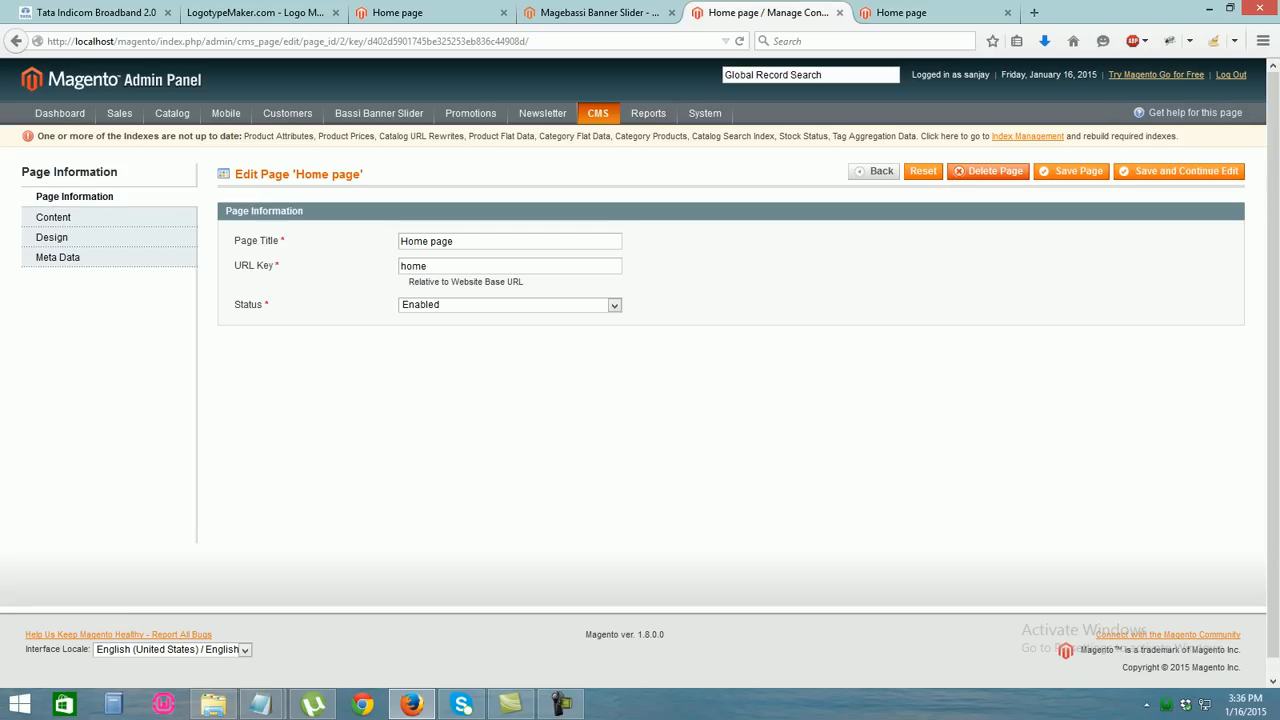
click(53, 217)
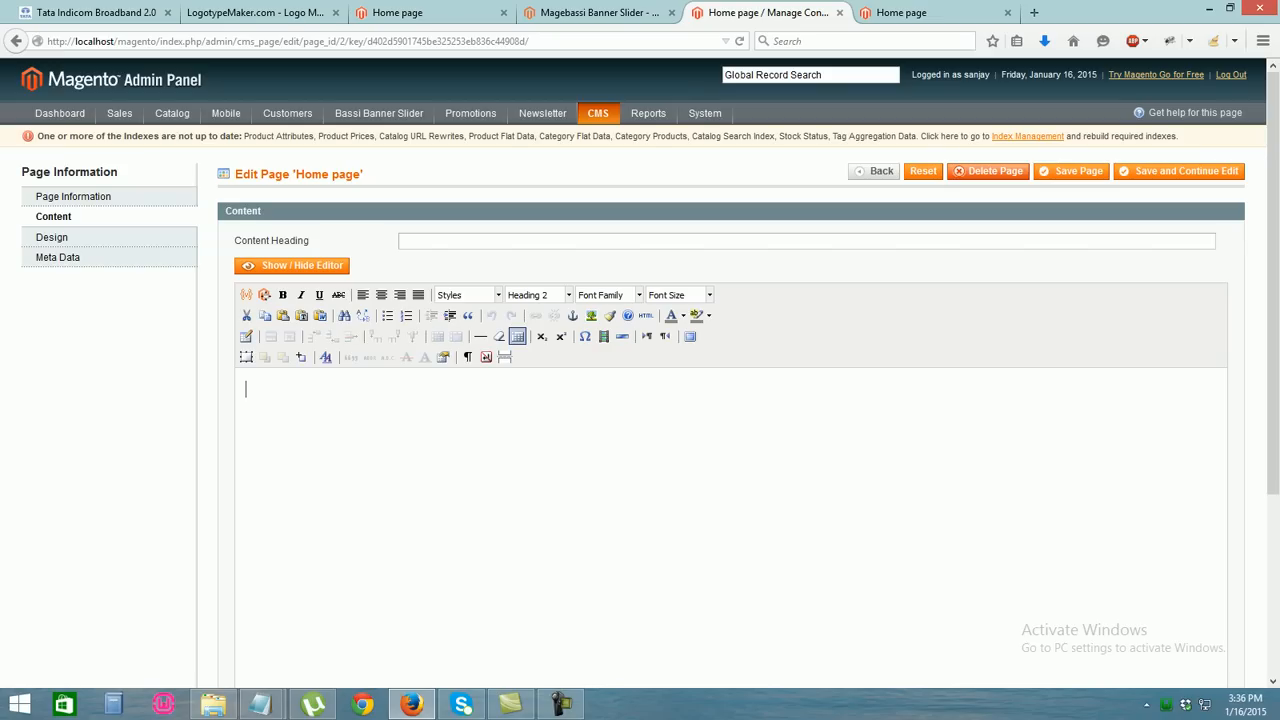
key(ctrl+v)
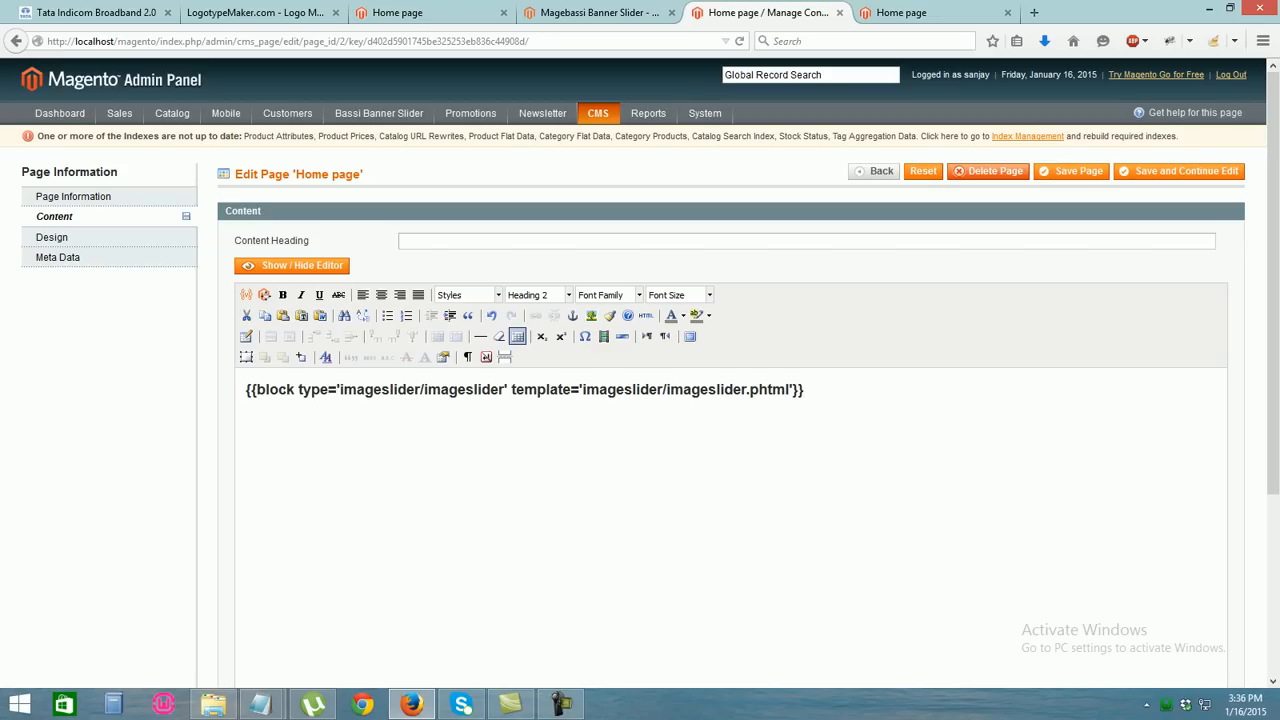
click(1072, 171)
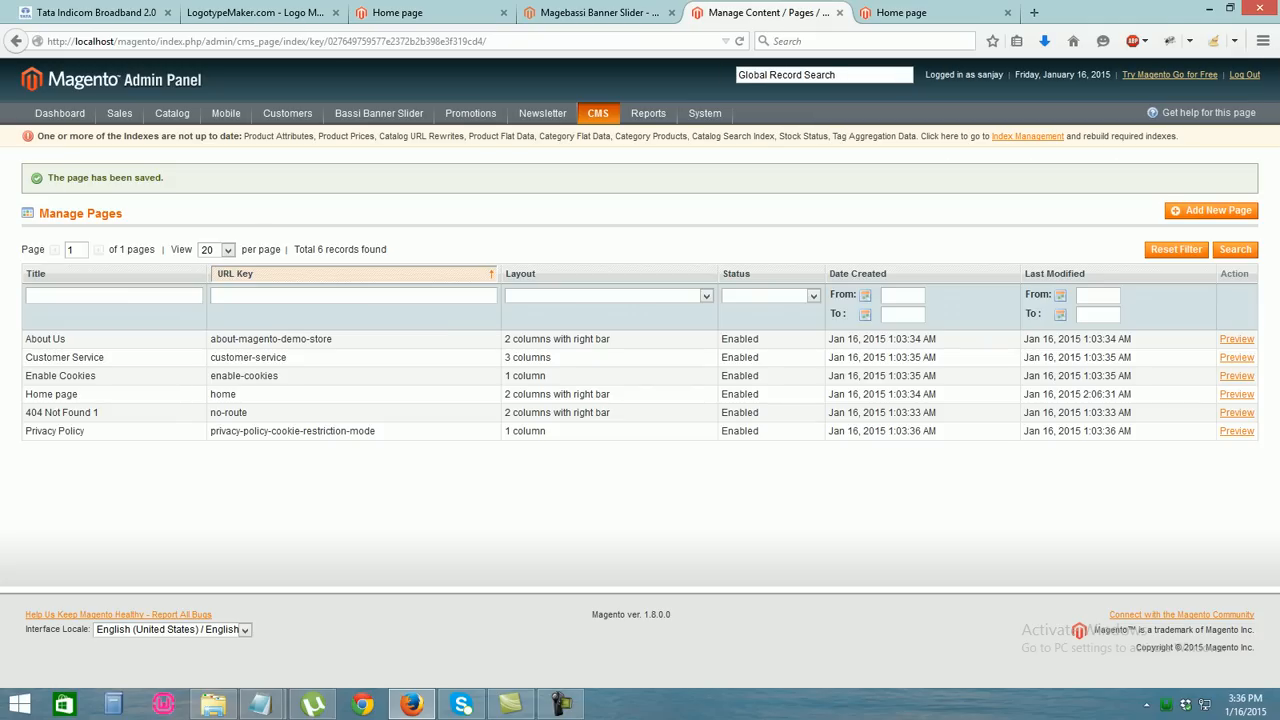
click(902, 13)
click(450, 41)
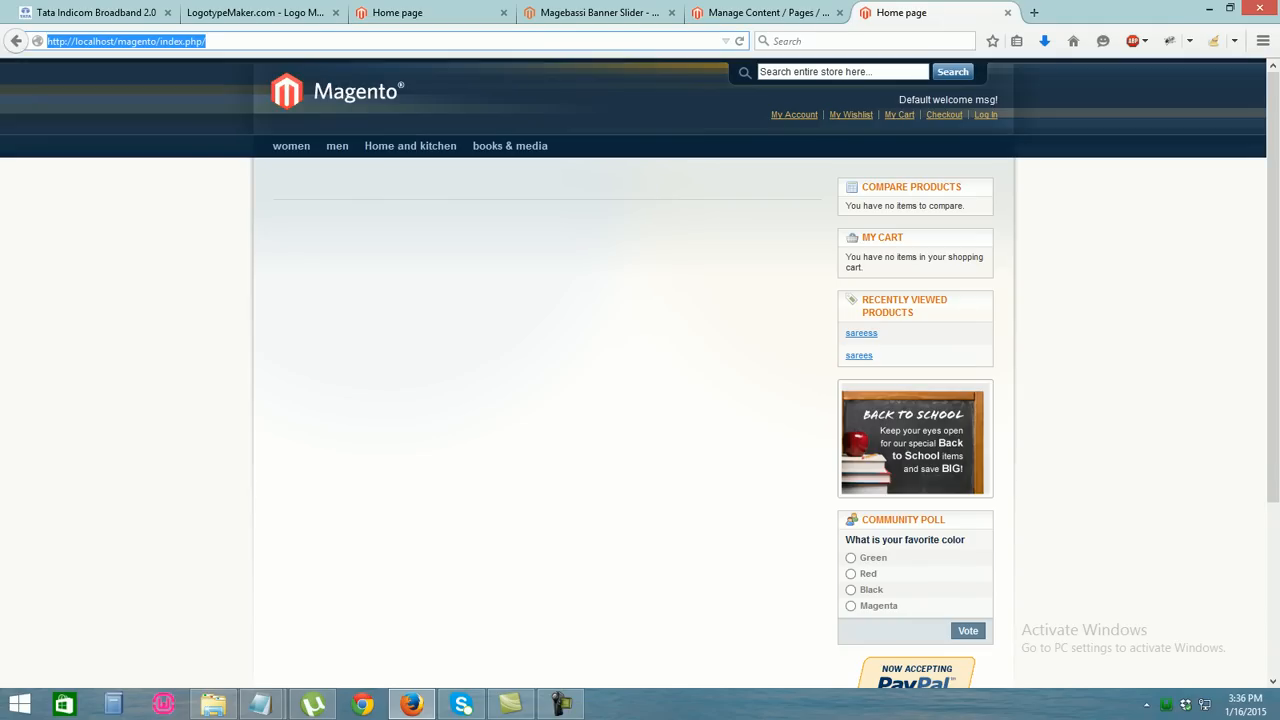
Reload the storefront home page and check the four-banner slider appears
key(Return)
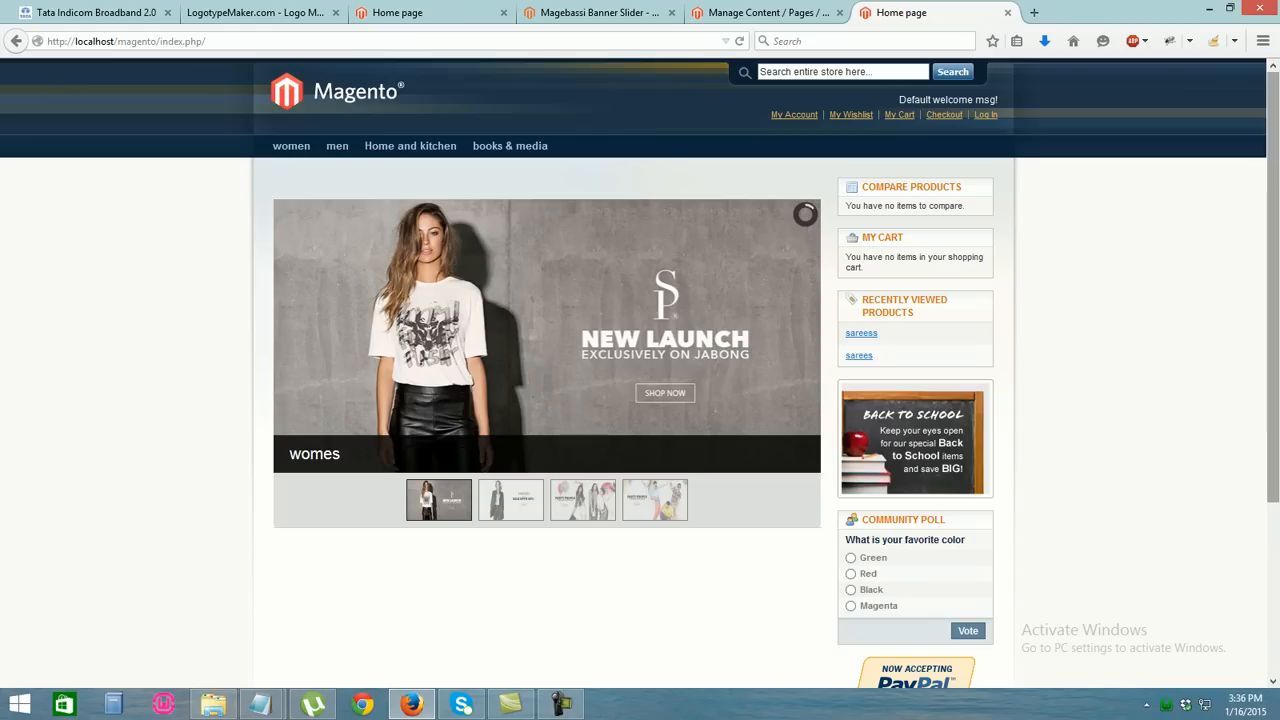
scroll(640, 372, down, 1)
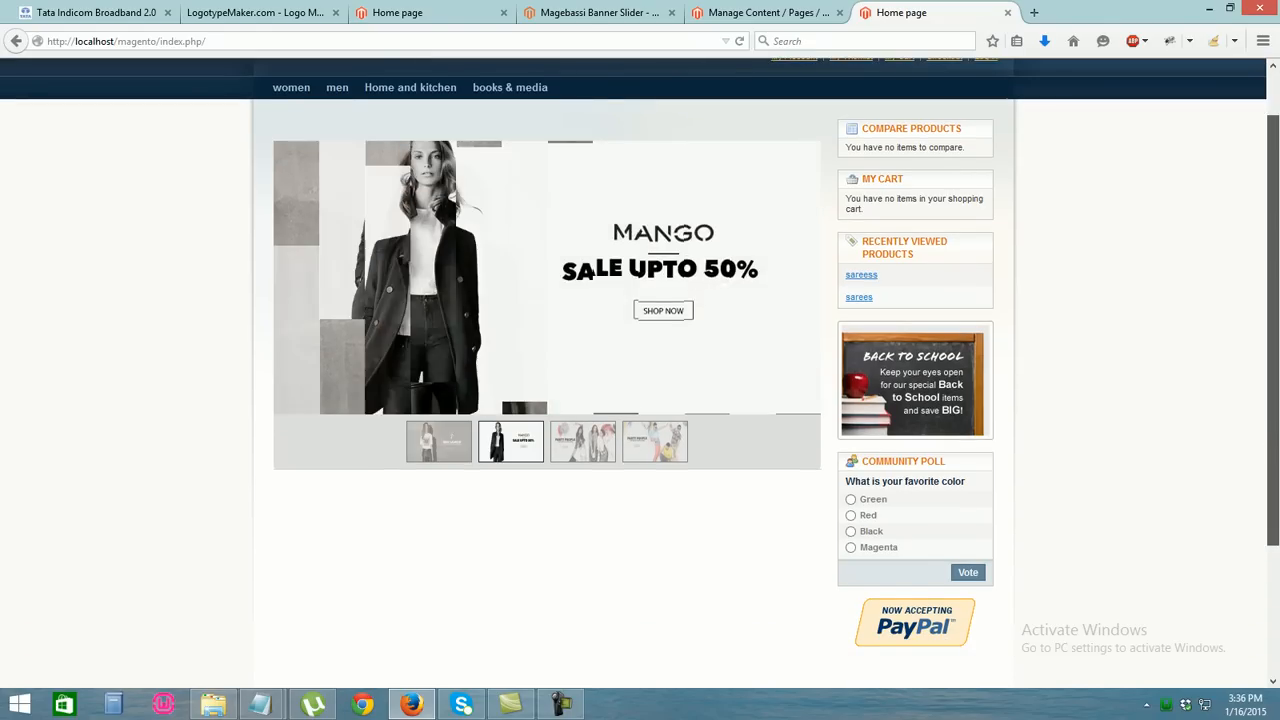
scroll(640, 372, up, 1)
click(768, 13)
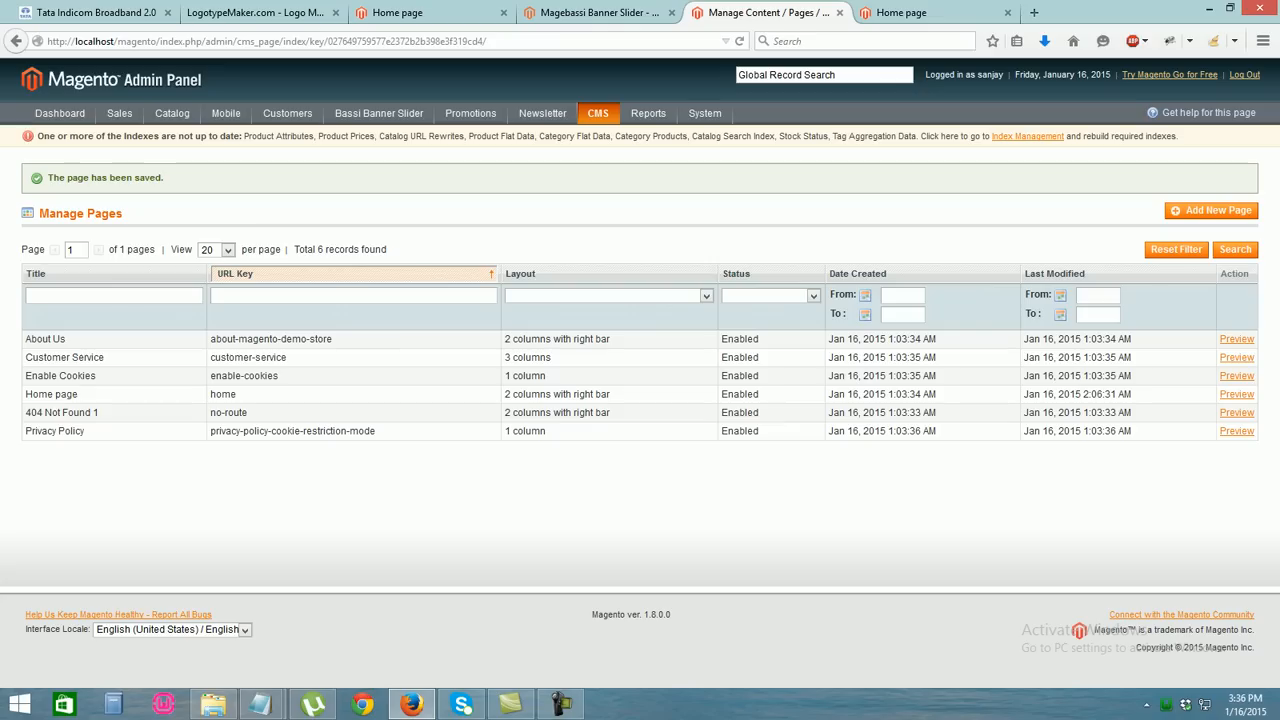
Delete the div and h2 tags around the imageslider block in the Home page HTML and save
click(223, 394)
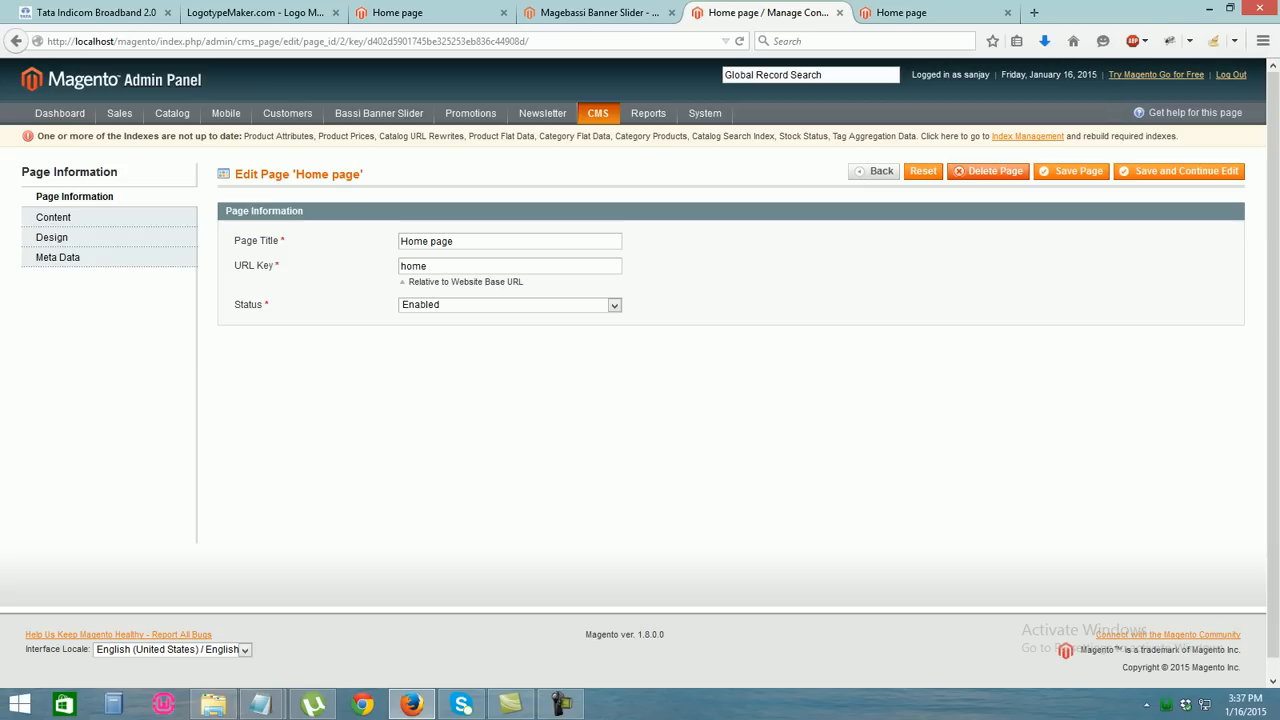
click(54, 217)
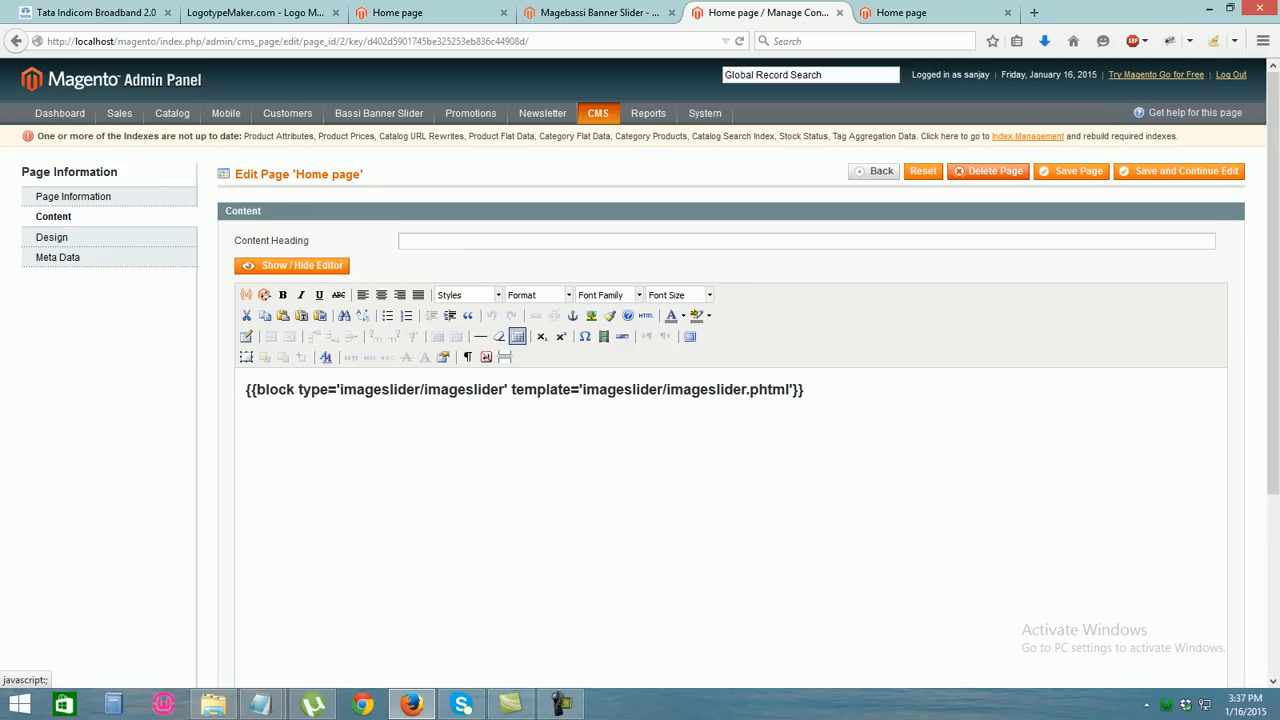
click(291, 265)
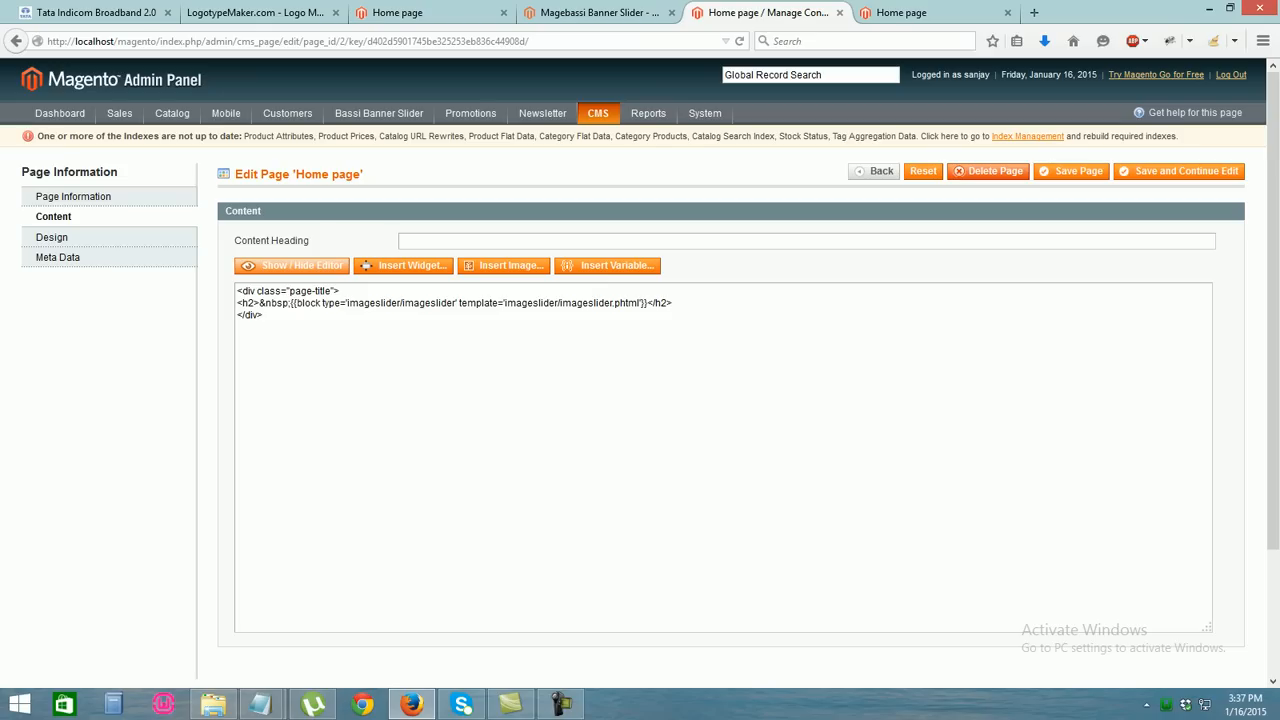
drag(291, 303, 237, 303)
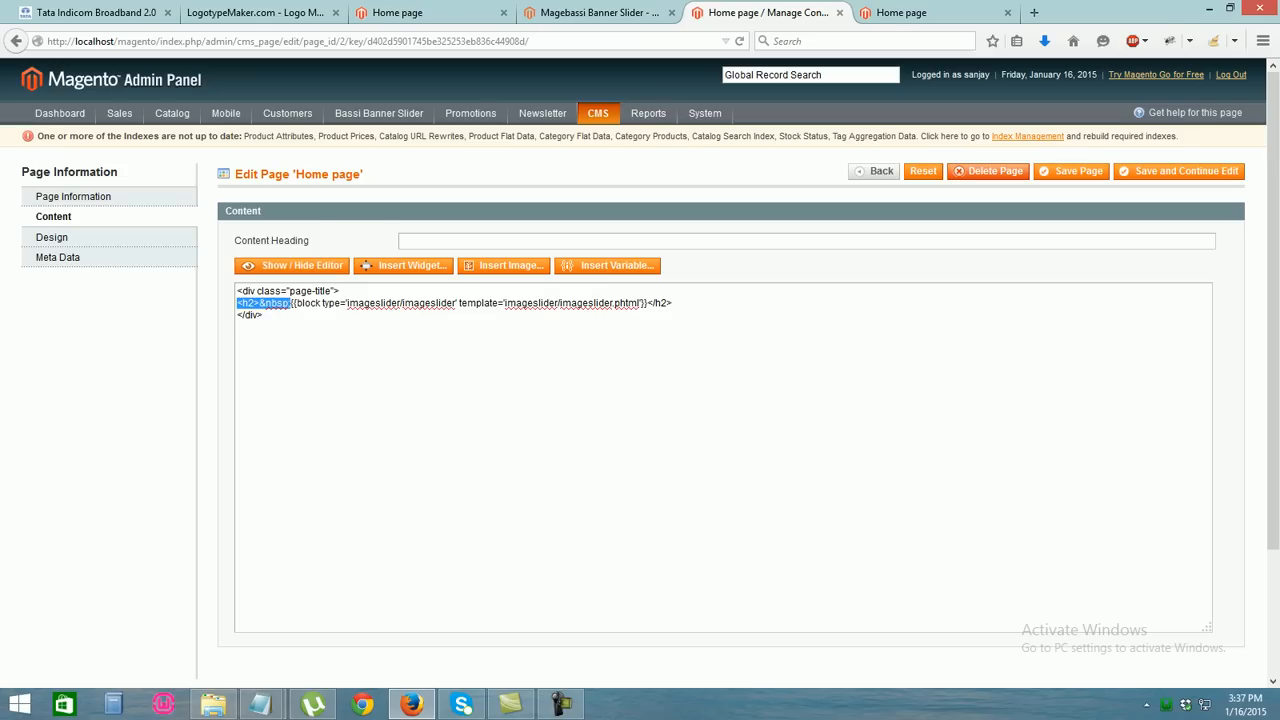
key(BackSpace)
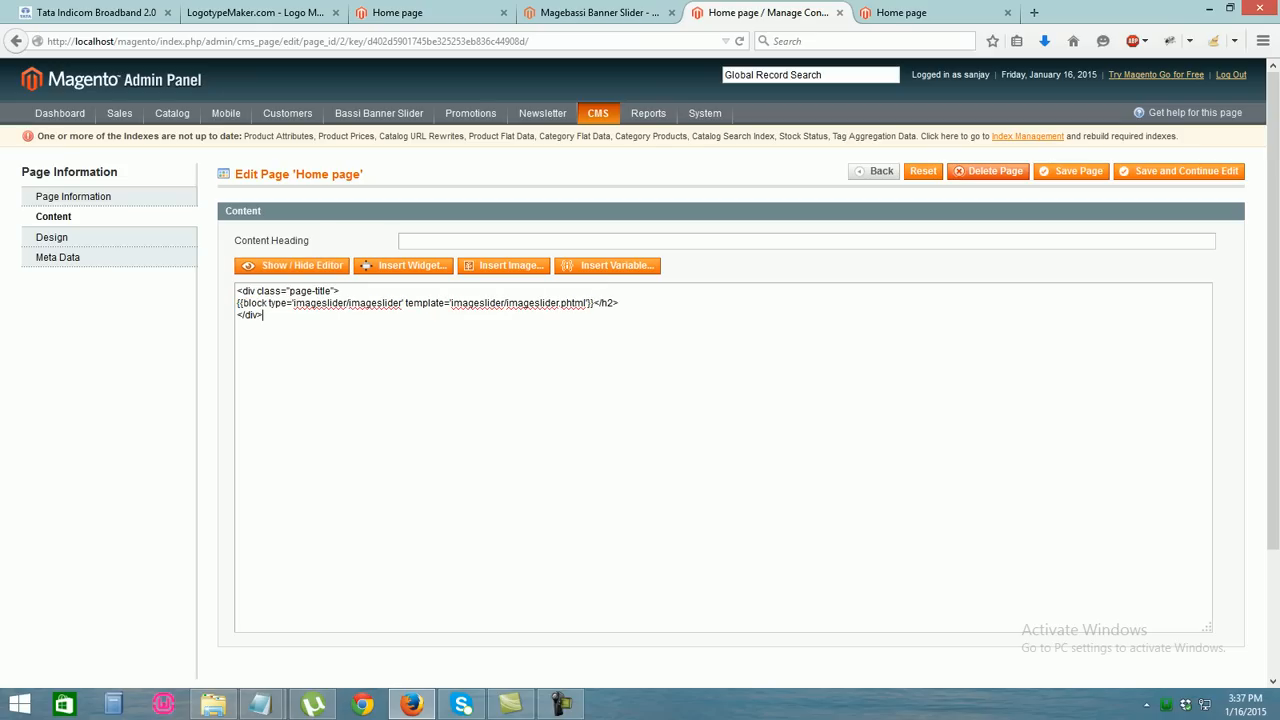
key(BackSpace)
key(BackSpace)
key(BackSpace)
key(BackSpace)
key(BackSpace)
drag(340, 291, 237, 315)
key(BackSpace)
key(BackSpace)
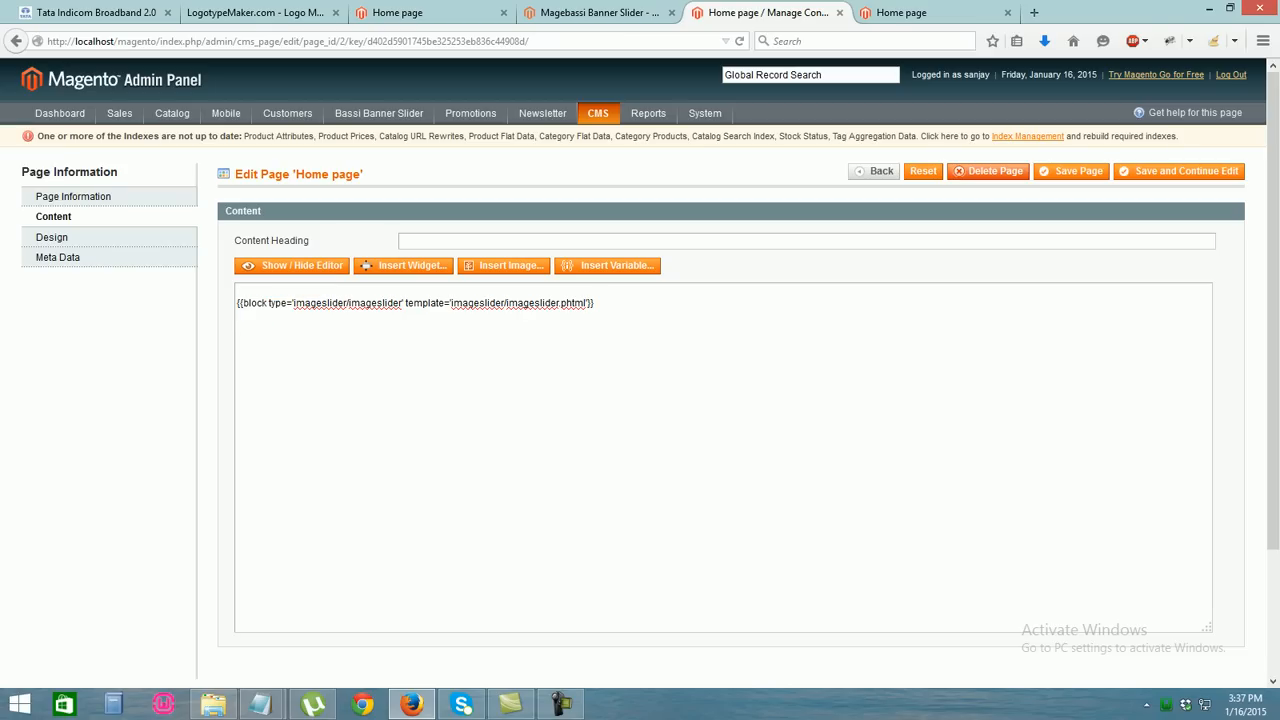
click(1072, 171)
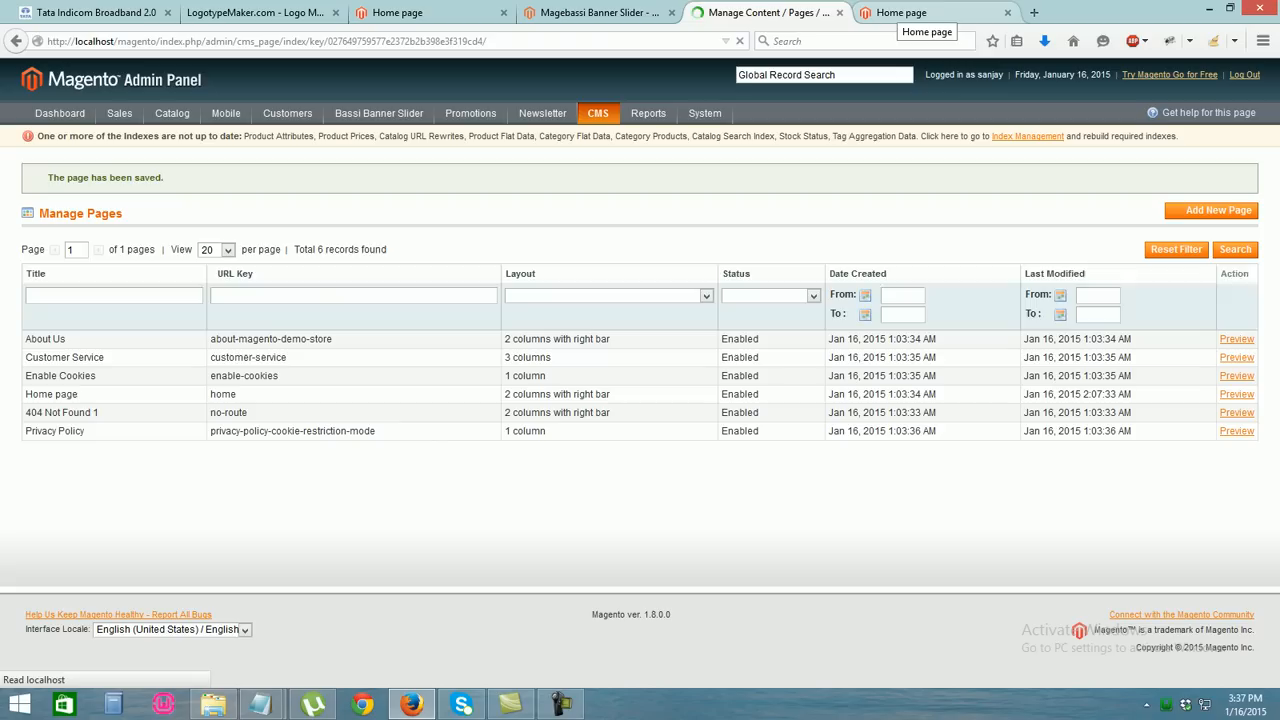
click(905, 13)
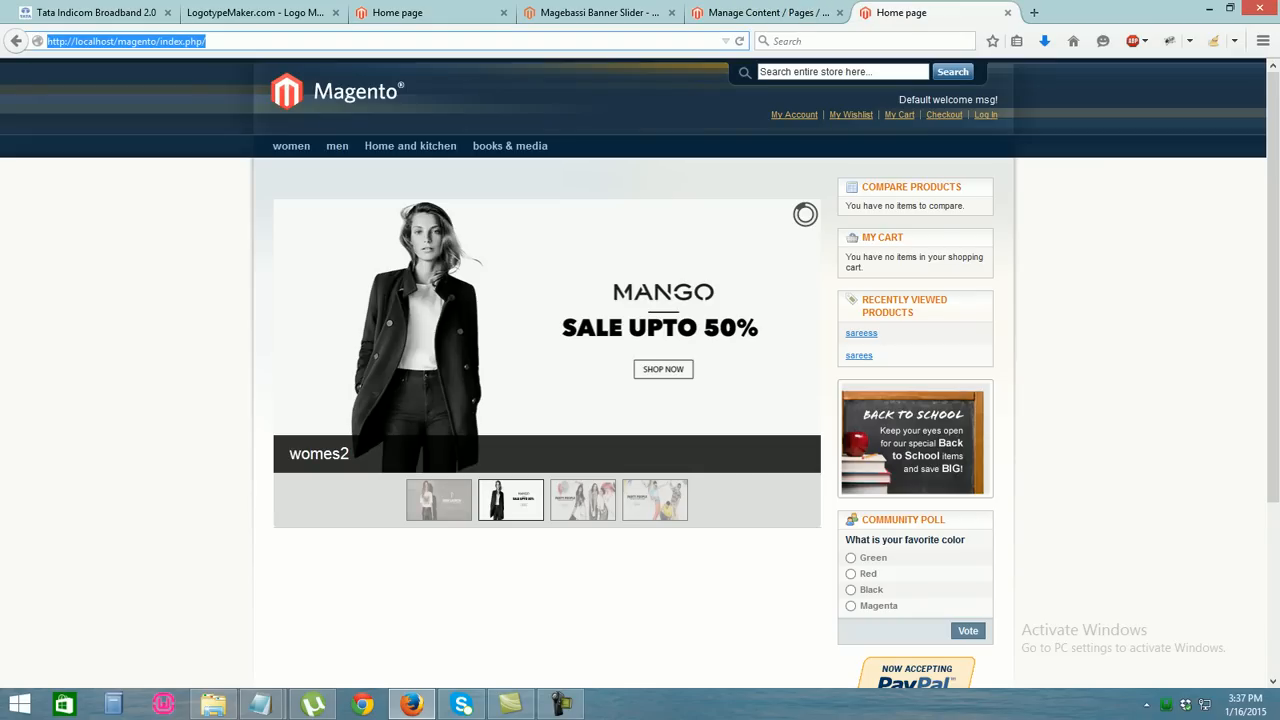
Reload the storefront and watch the slider rotate through the womes2, sports and mens banners
key(Return)
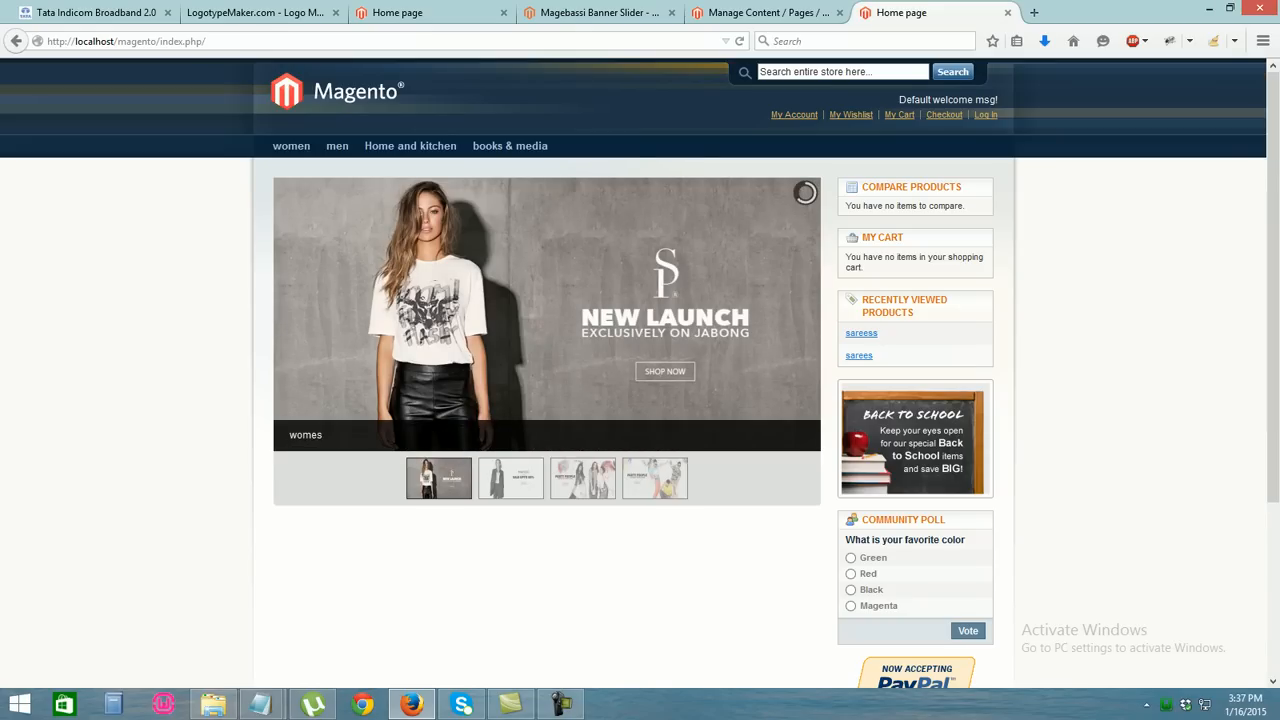
scroll(640, 372, down, 3)
scroll(640, 372, up, 3)
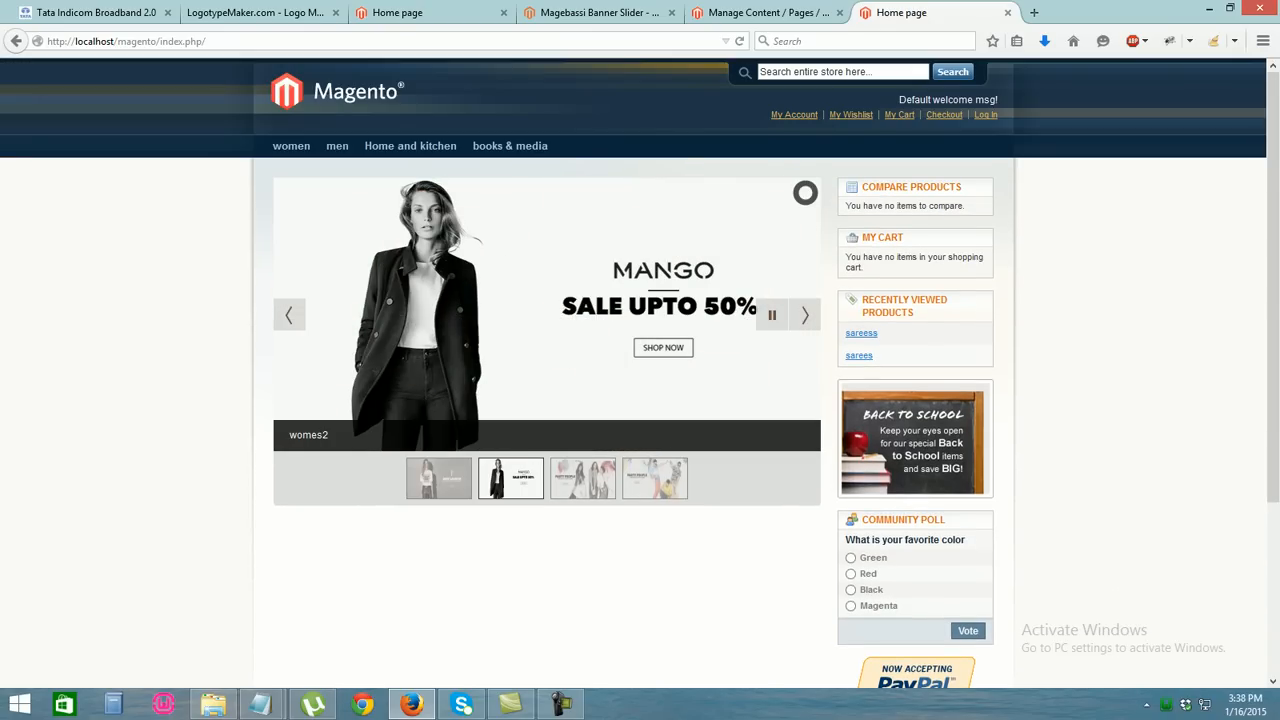
scroll(640, 372, down, 3)
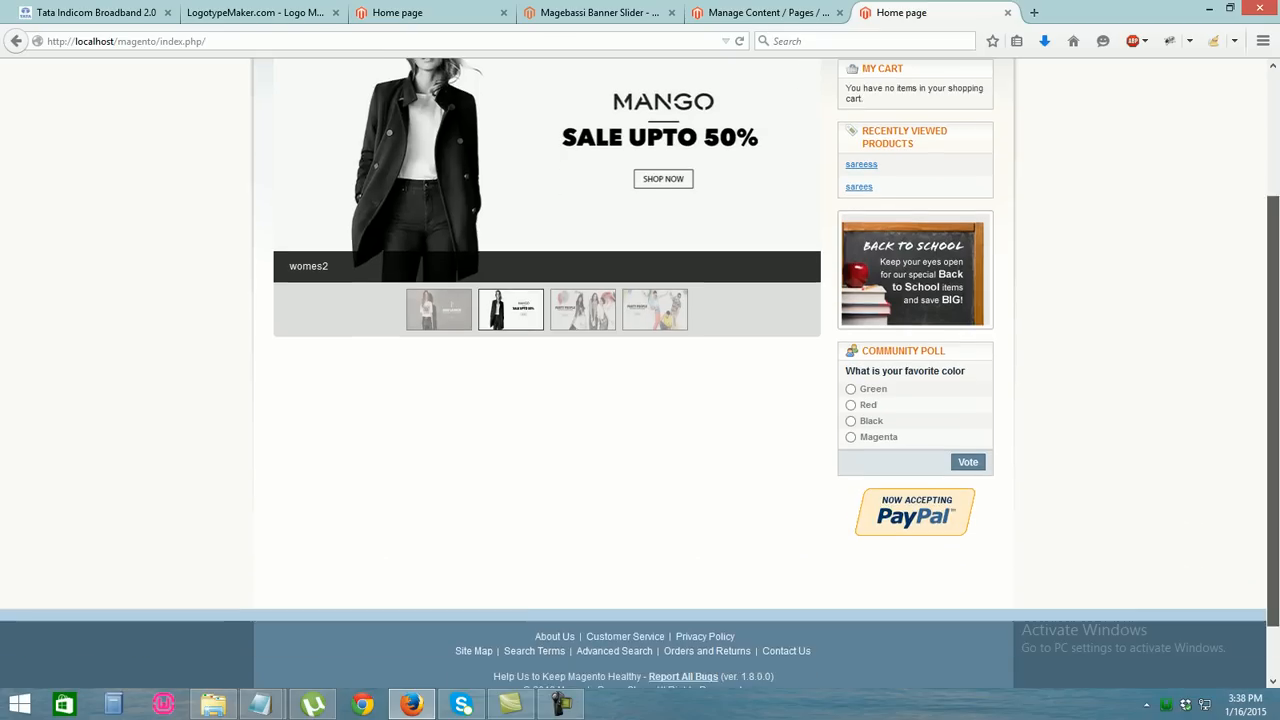
scroll(640, 372, down, 1)
scroll(640, 372, up, 4)
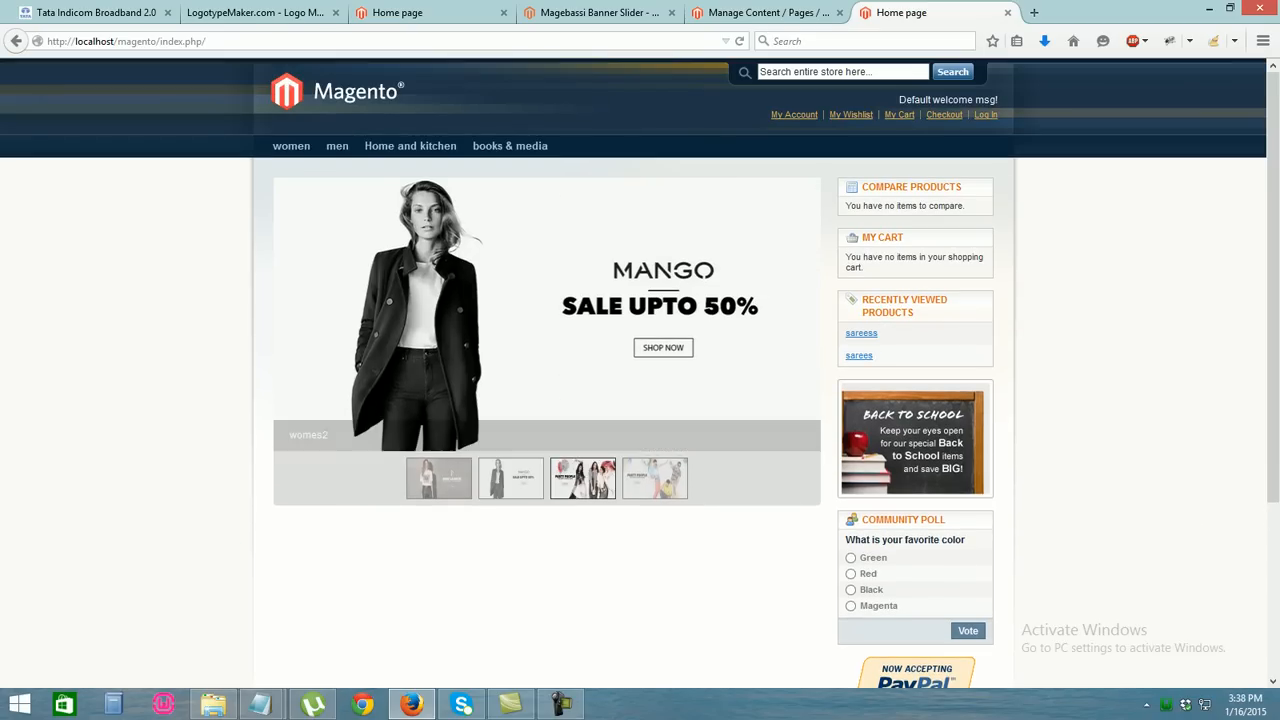
scroll(640, 372, down, 1)
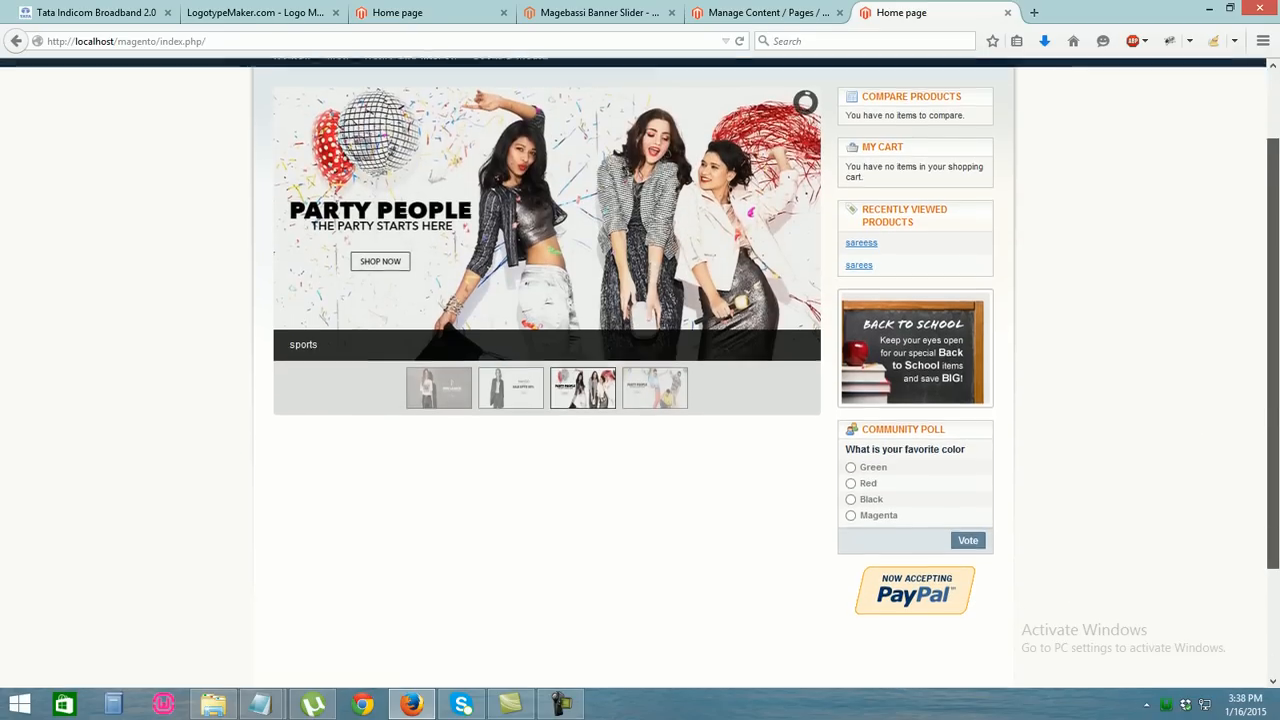
scroll(640, 372, up, 1)
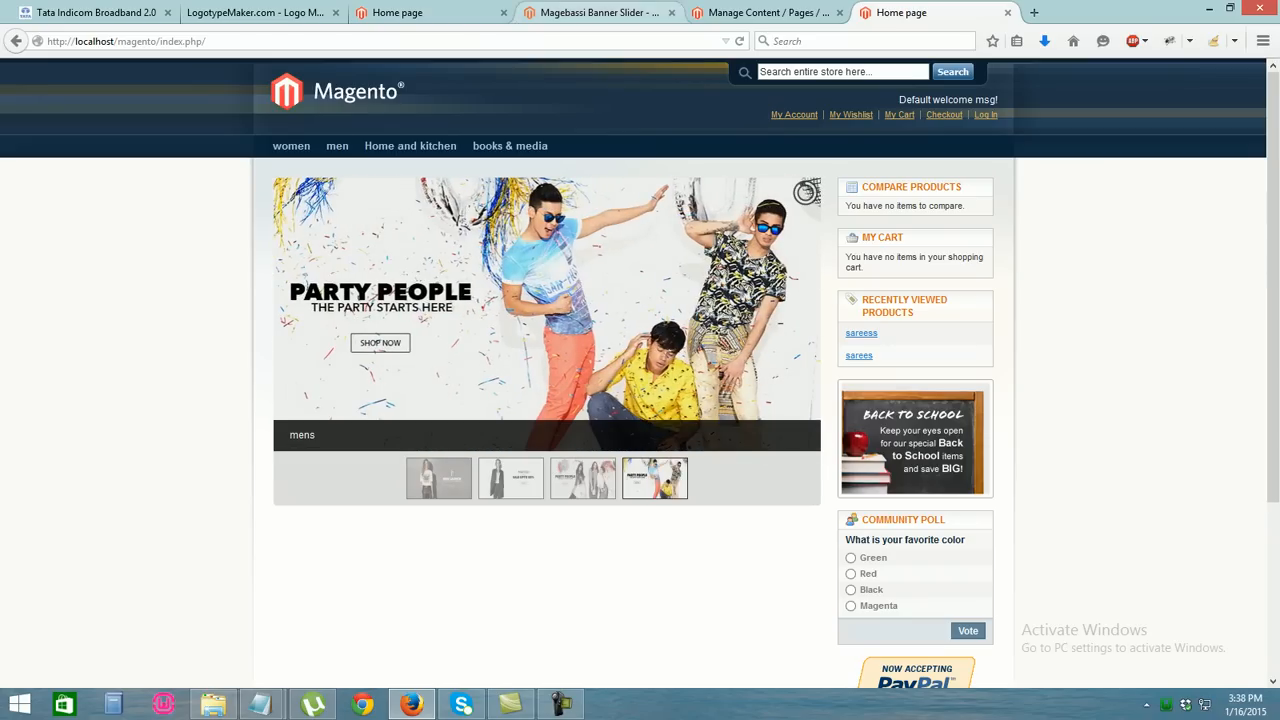
click(598, 12)
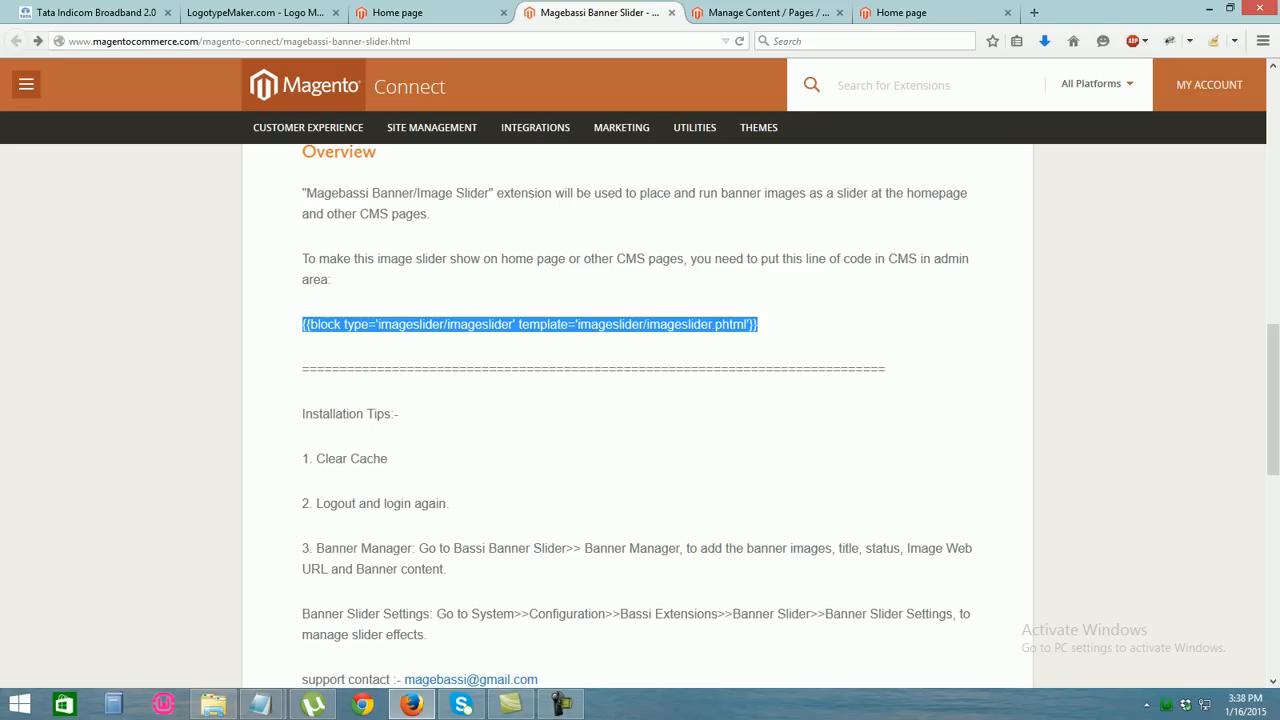
click(770, 328)
drag(758, 324, 302, 324)
click(768, 12)
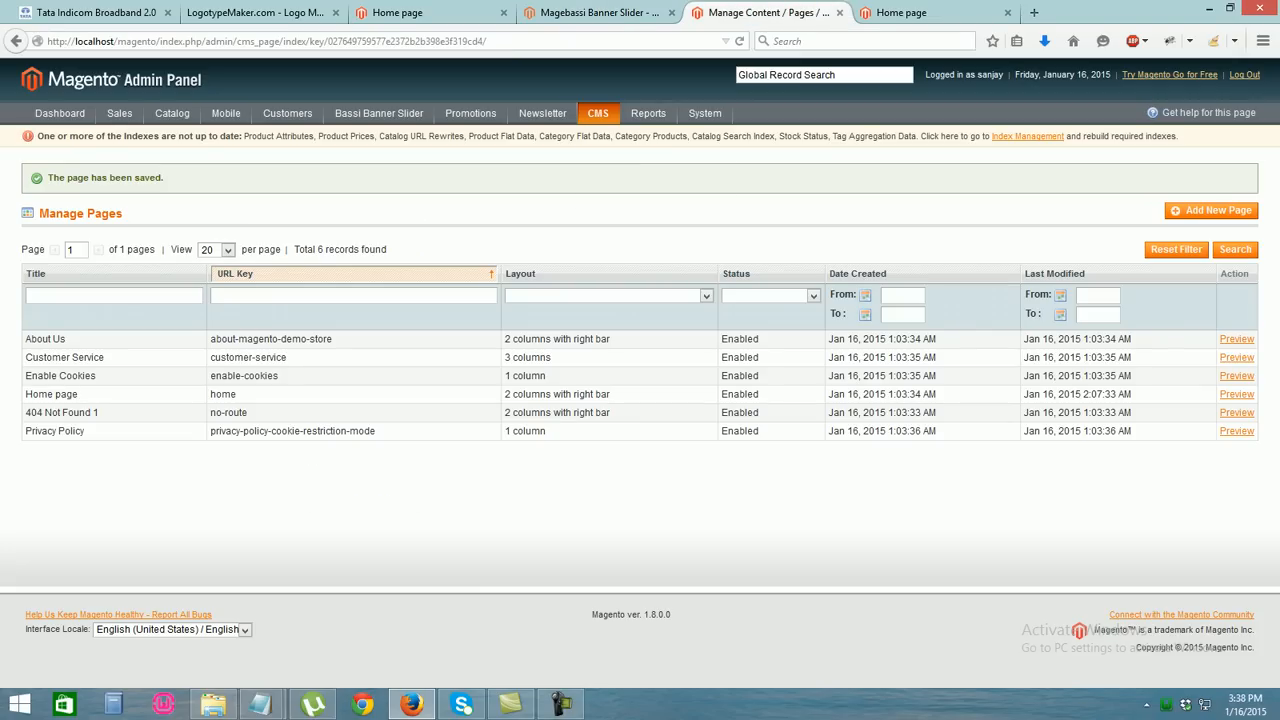
click(901, 12)
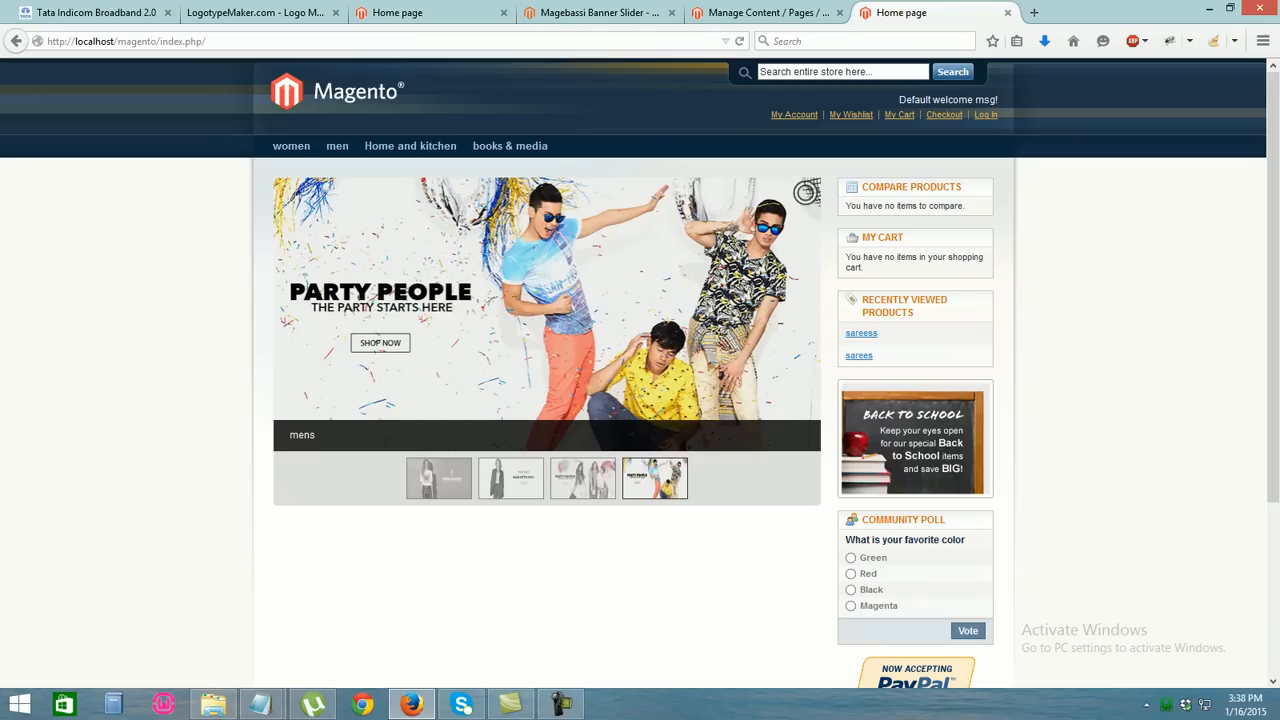
mouse_move(1273, 285)
mouse_down()
mouse_move(1273, 296)
mouse_move(1273, 285)
mouse_up()
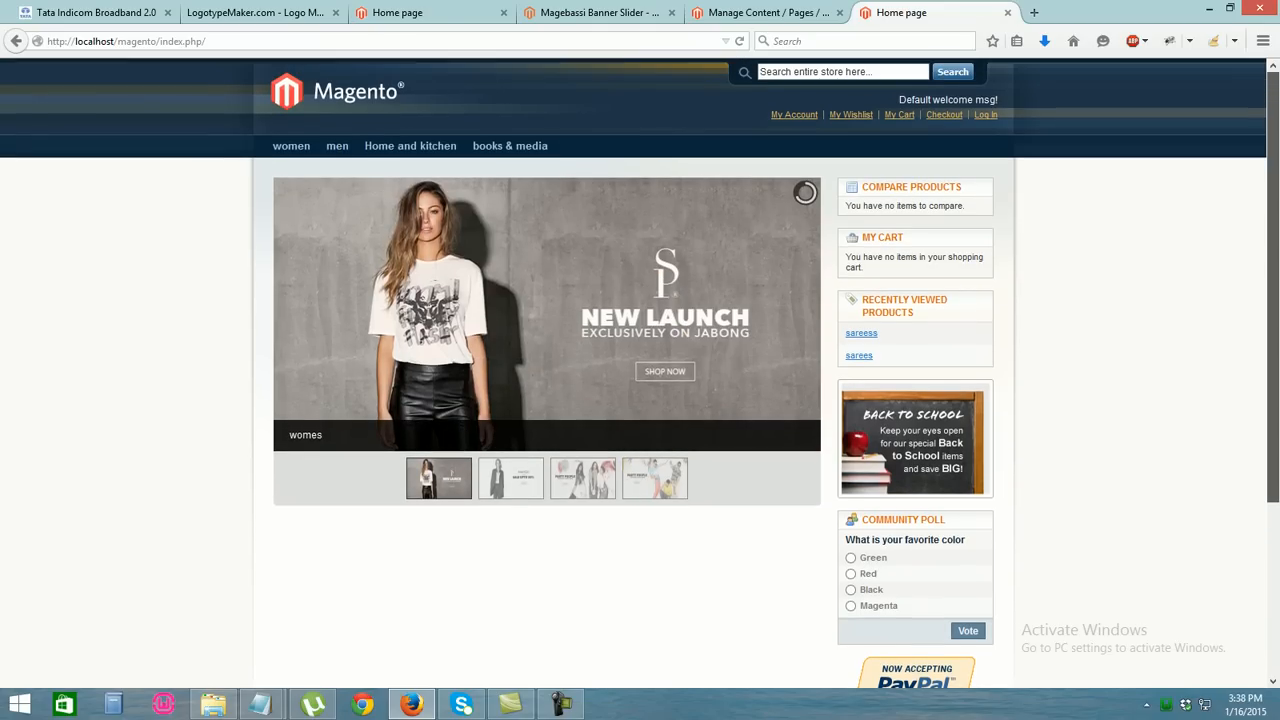
click(598, 12)
drag(1273, 400, 1273, 146)
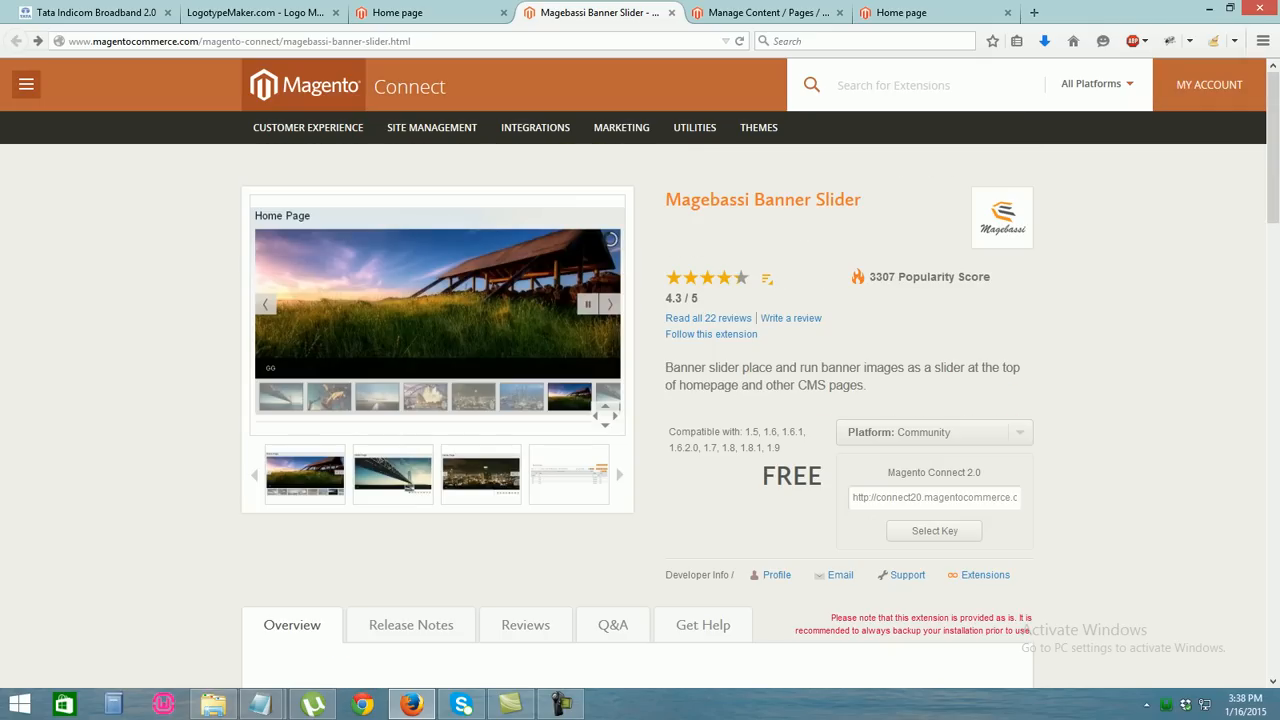
mouse_move(758, 127)
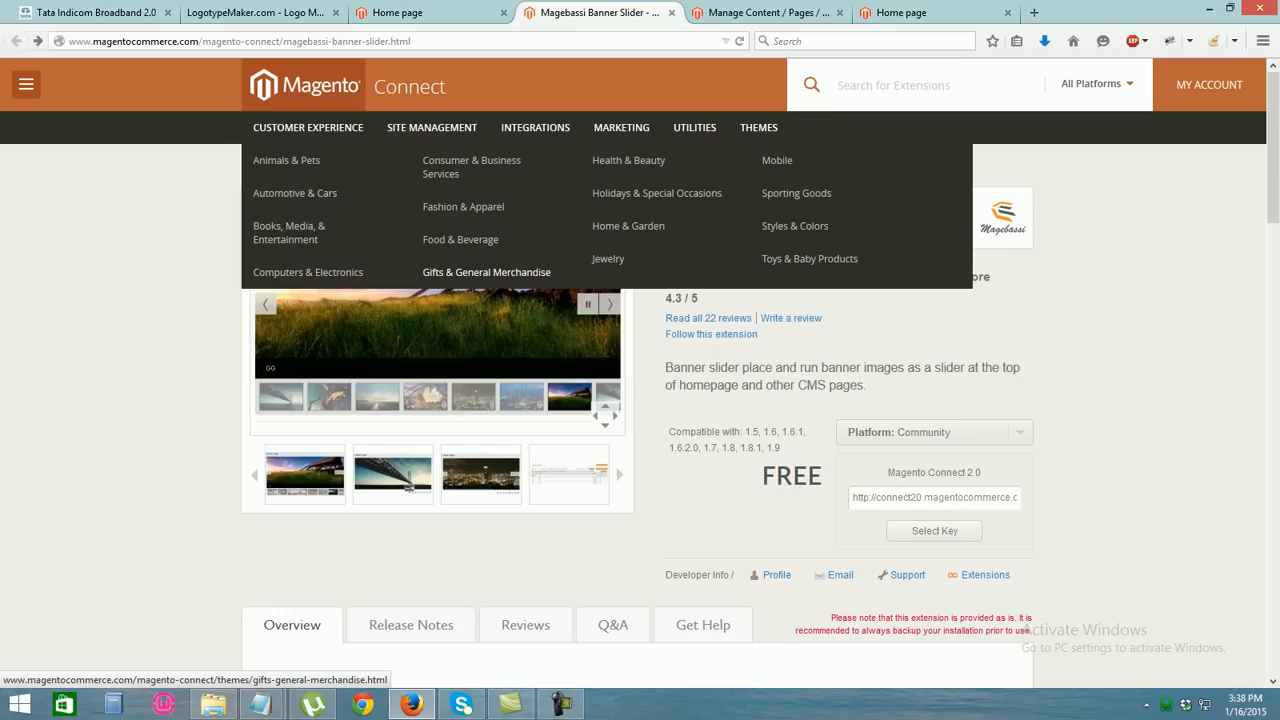
Find the free Modern Theme in Magento Connect's THEMES listing and open its details page
click(758, 127)
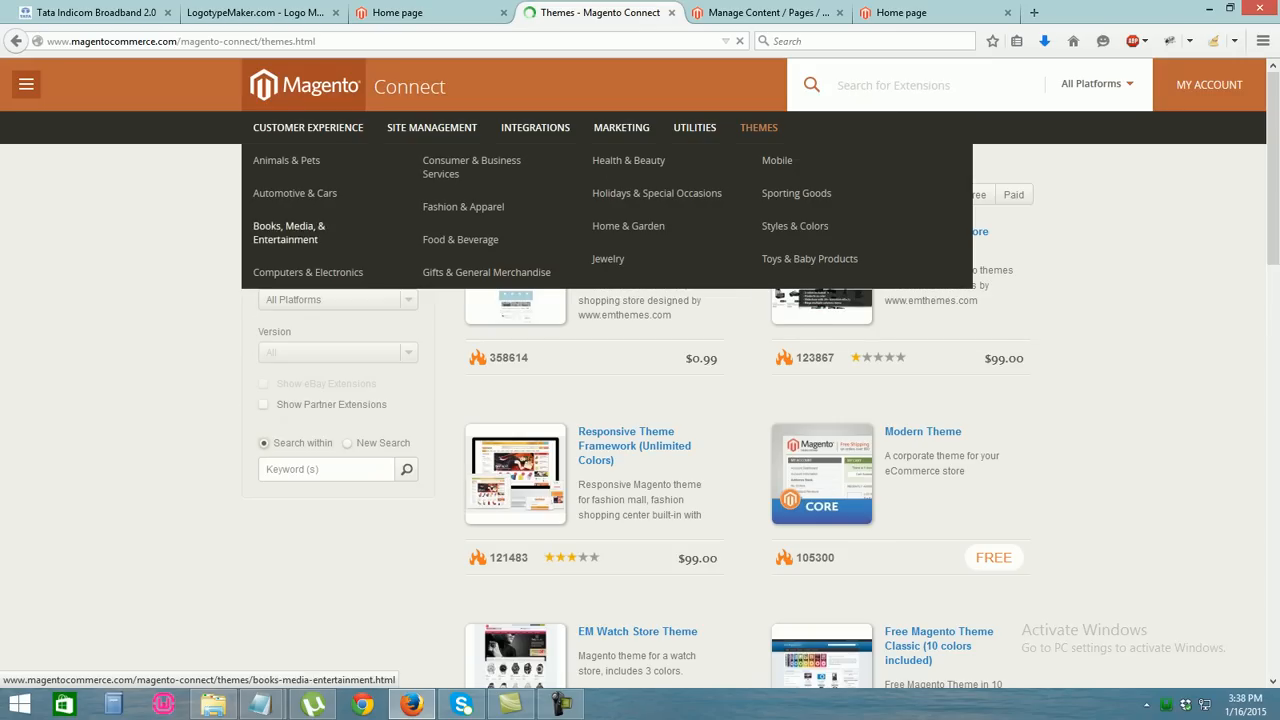
scroll(640, 400, down, 3)
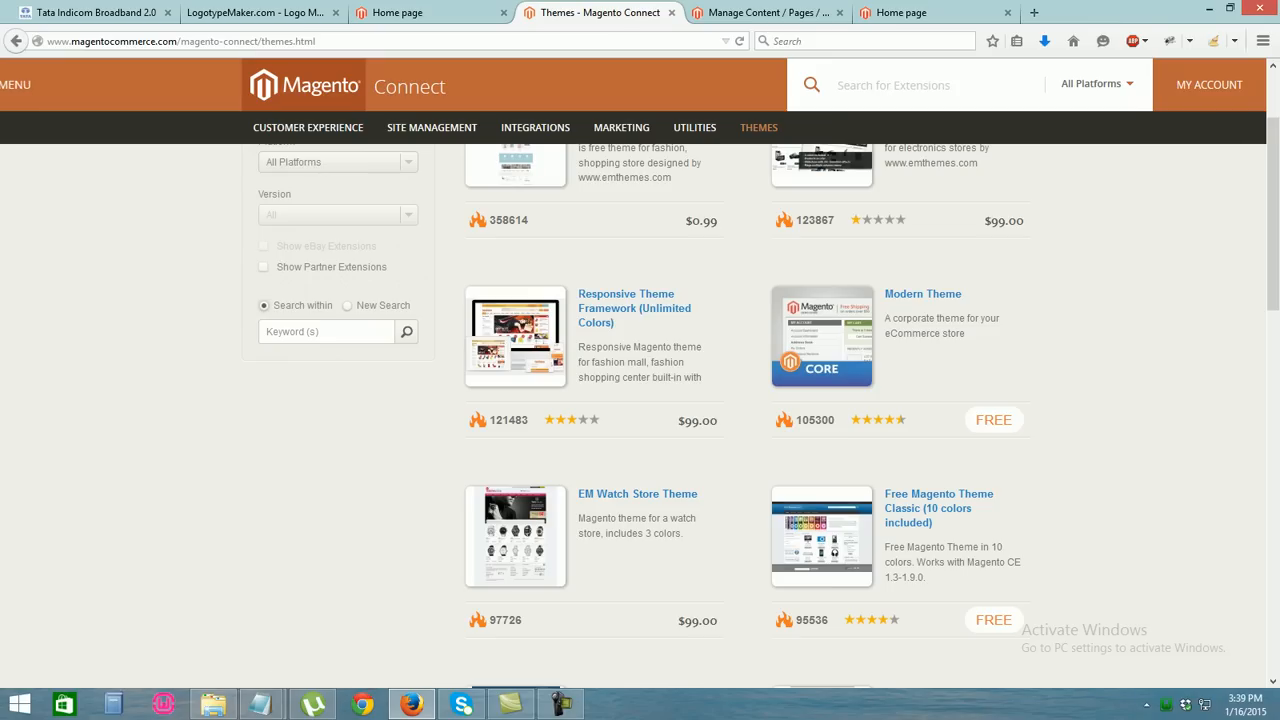
click(923, 294)
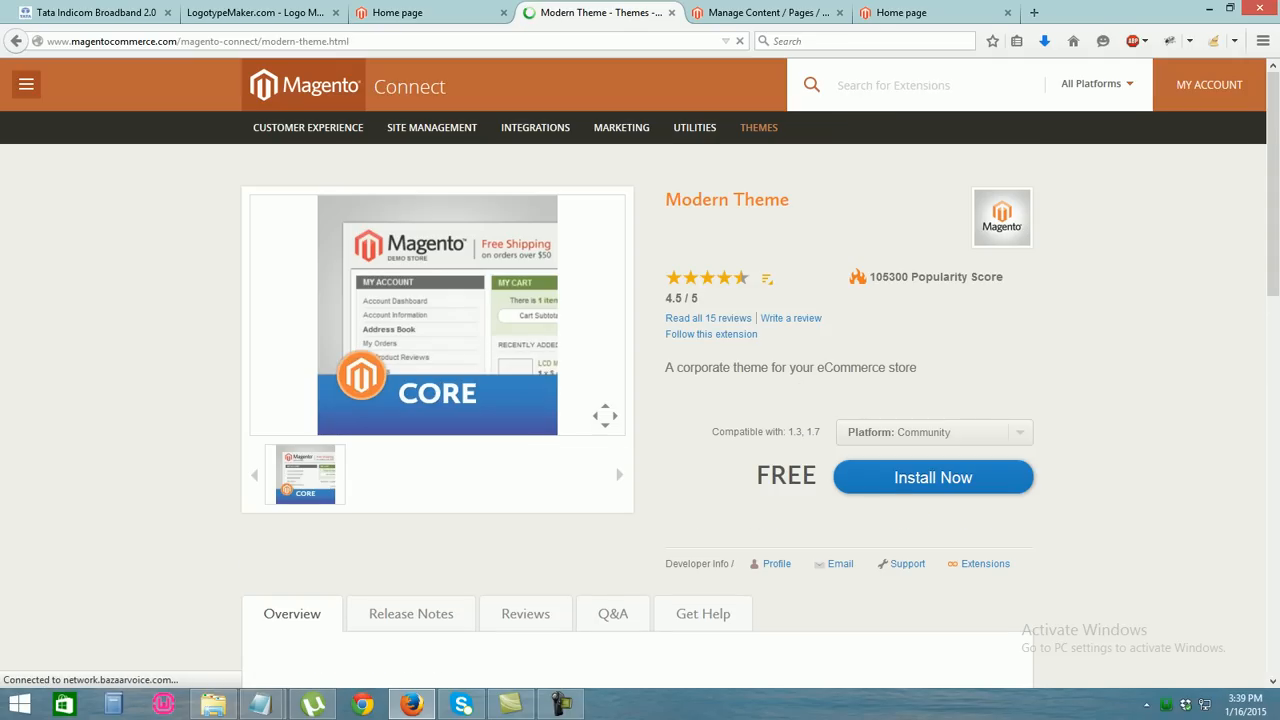
click(16, 41)
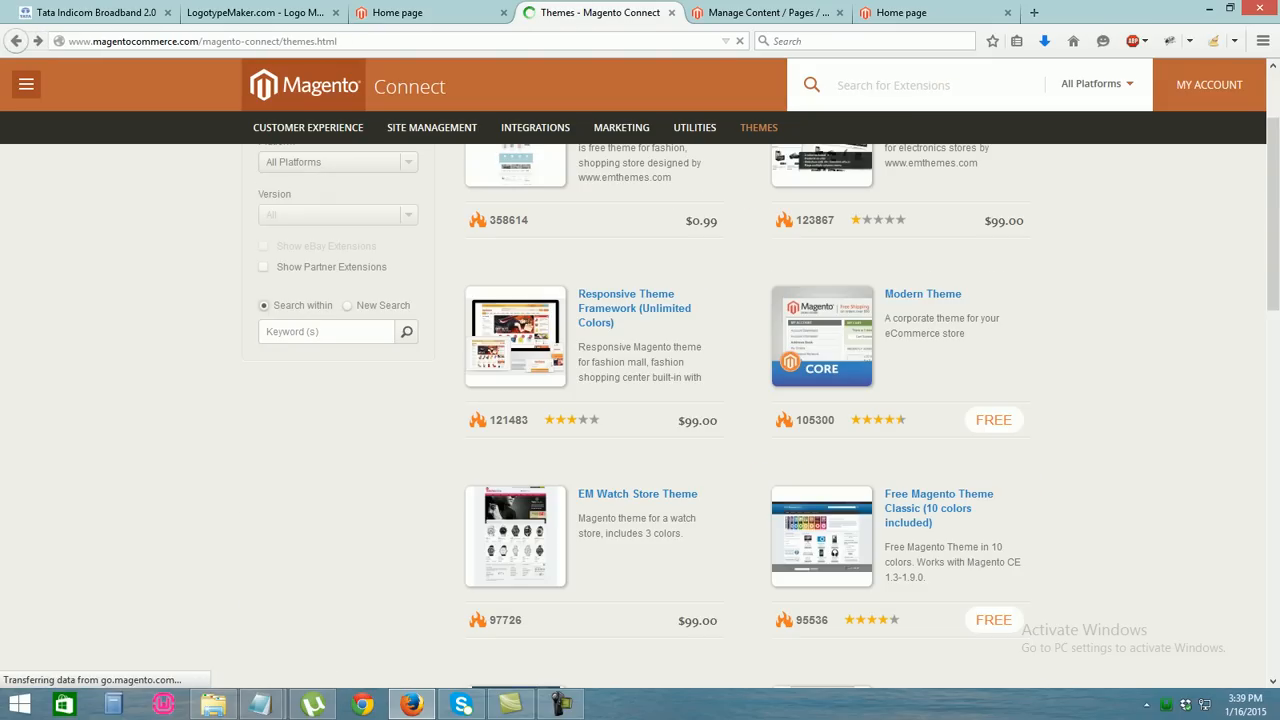
click(822, 337)
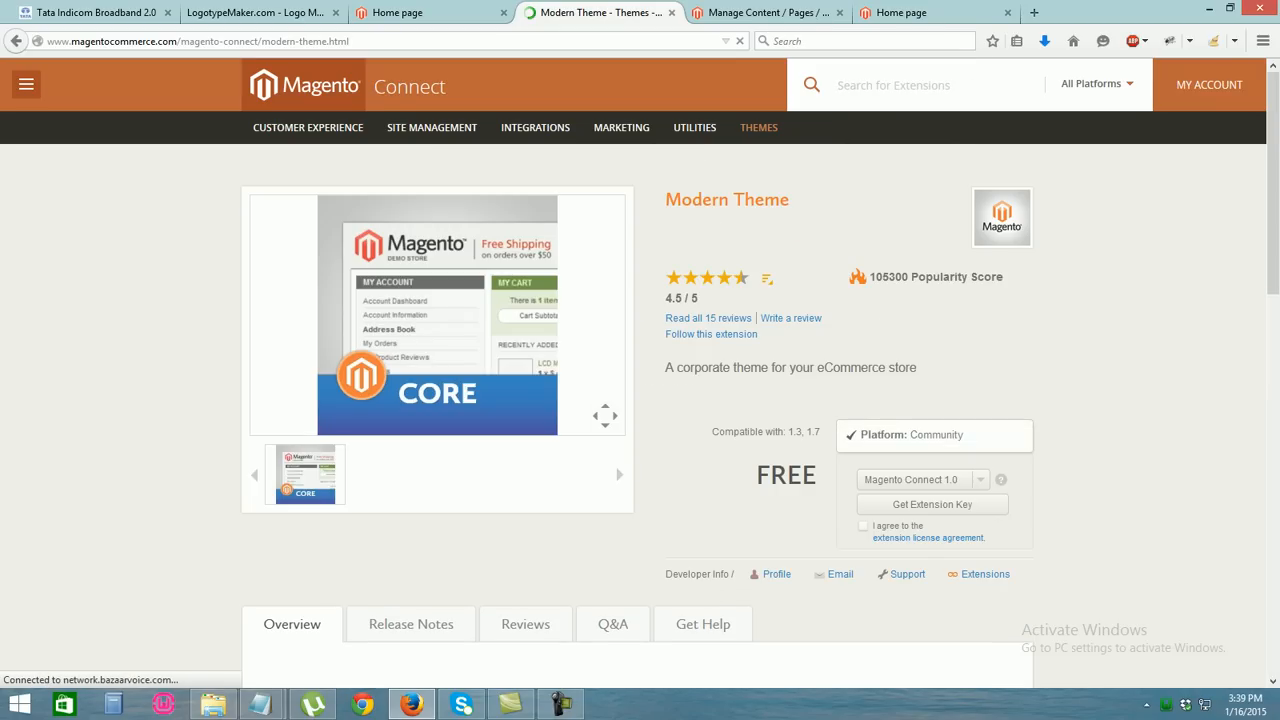
Get the Modern Theme's Community, Magento Connect 2.0 extension key and select it for copying
click(932, 480)
click(928, 502)
click(863, 525)
click(932, 504)
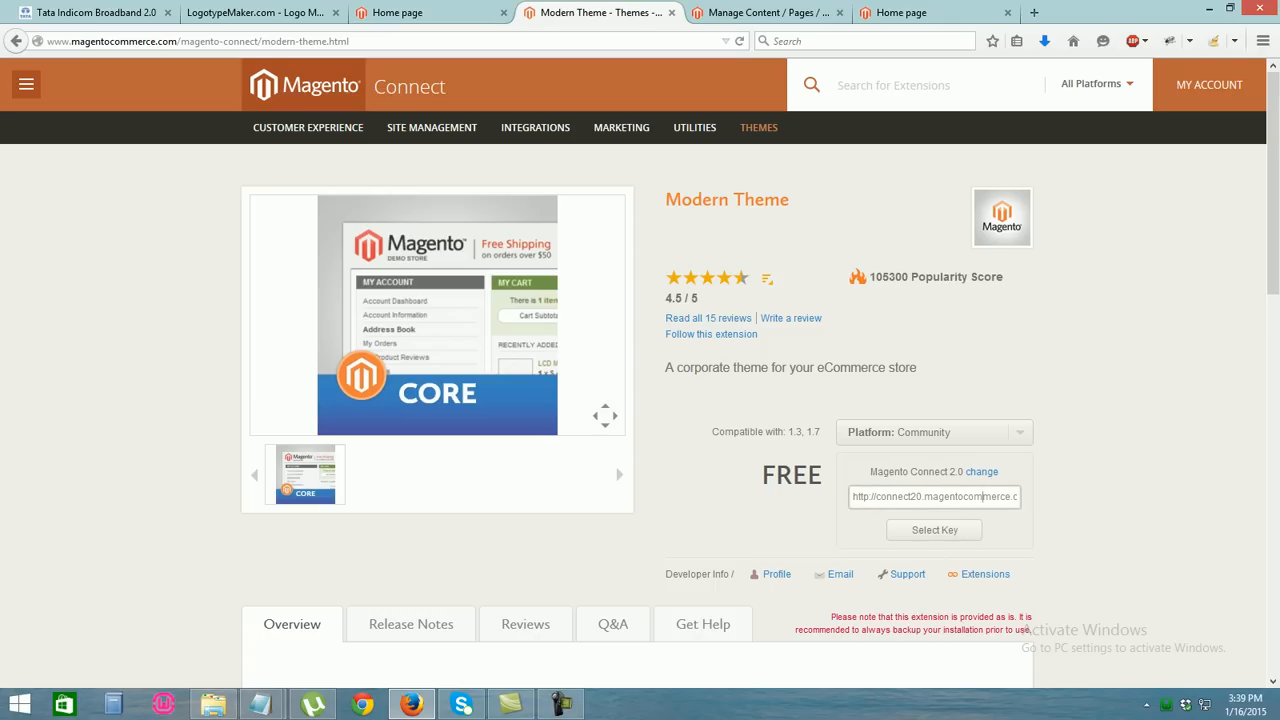
click(934, 530)
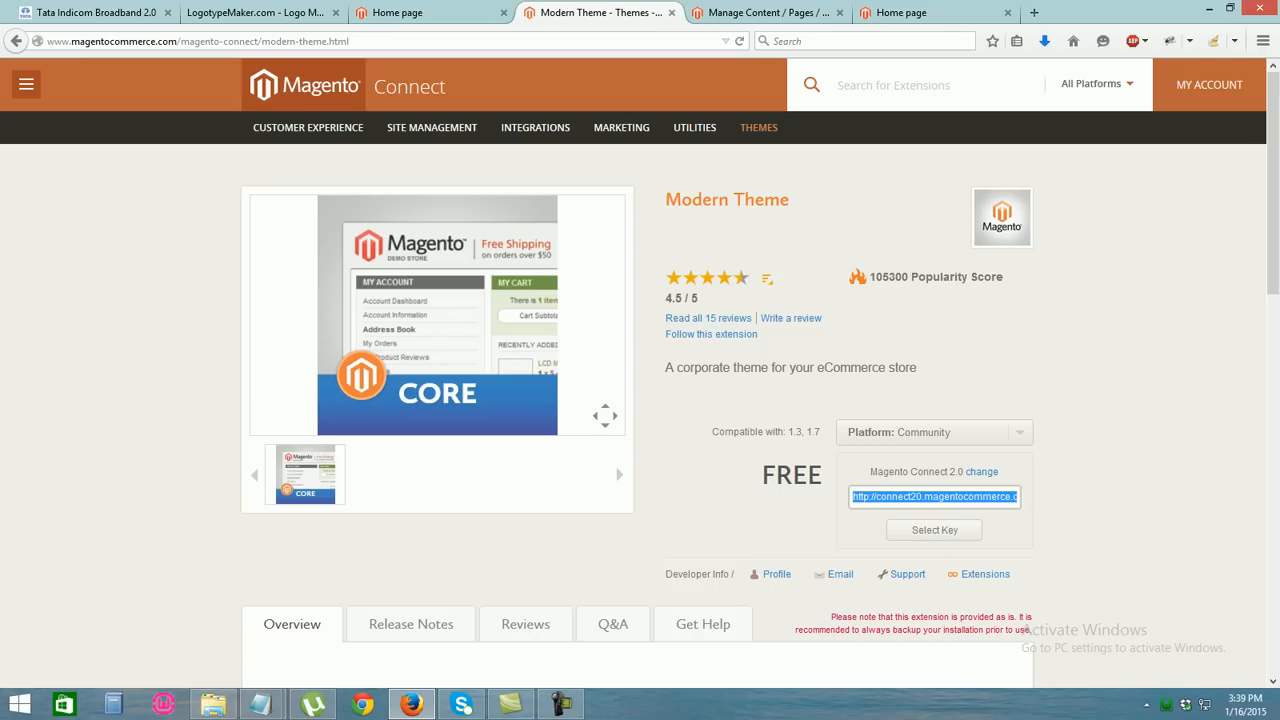
click(765, 12)
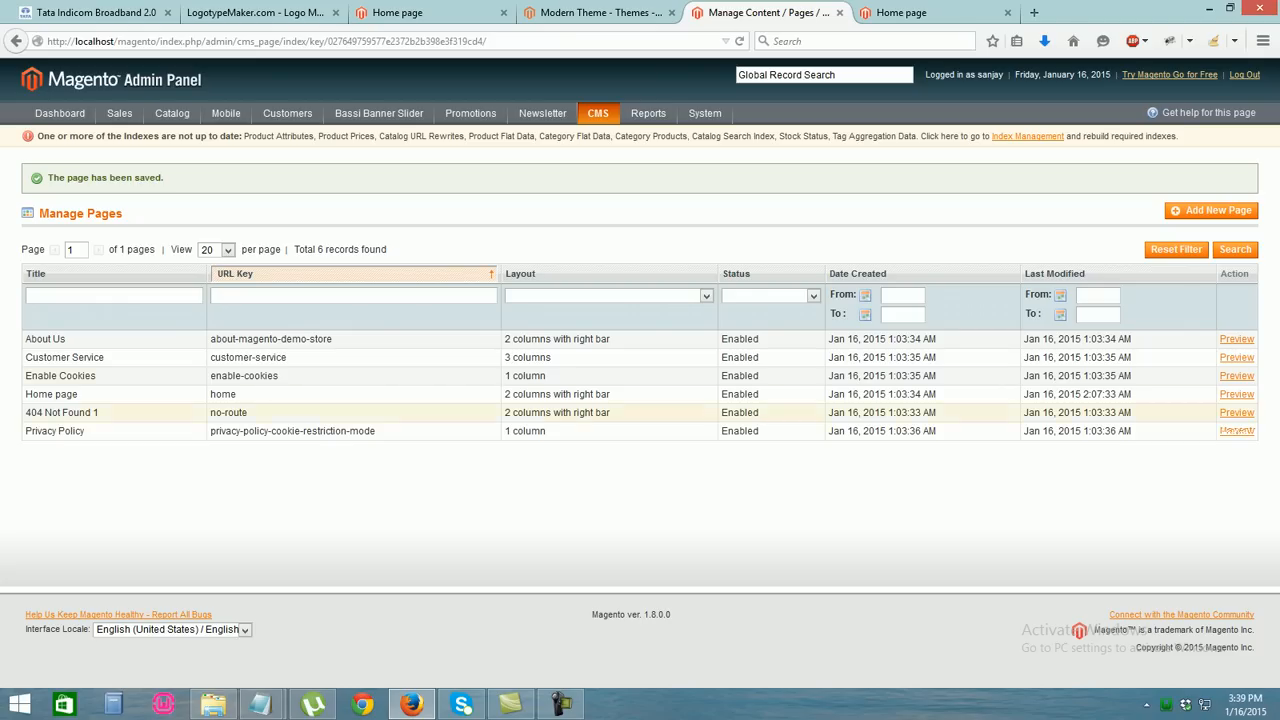
Open the Magento Connect Manager from the admin panel
mouse_move(705, 113)
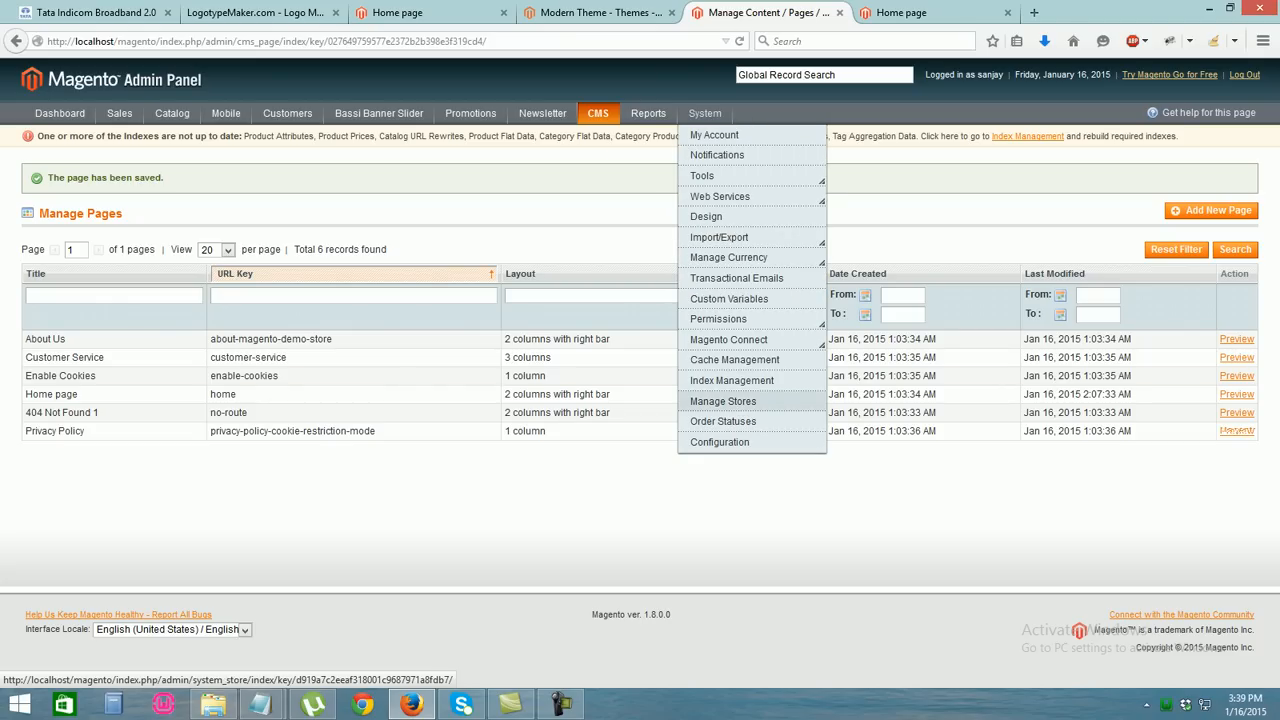
mouse_move(728, 340)
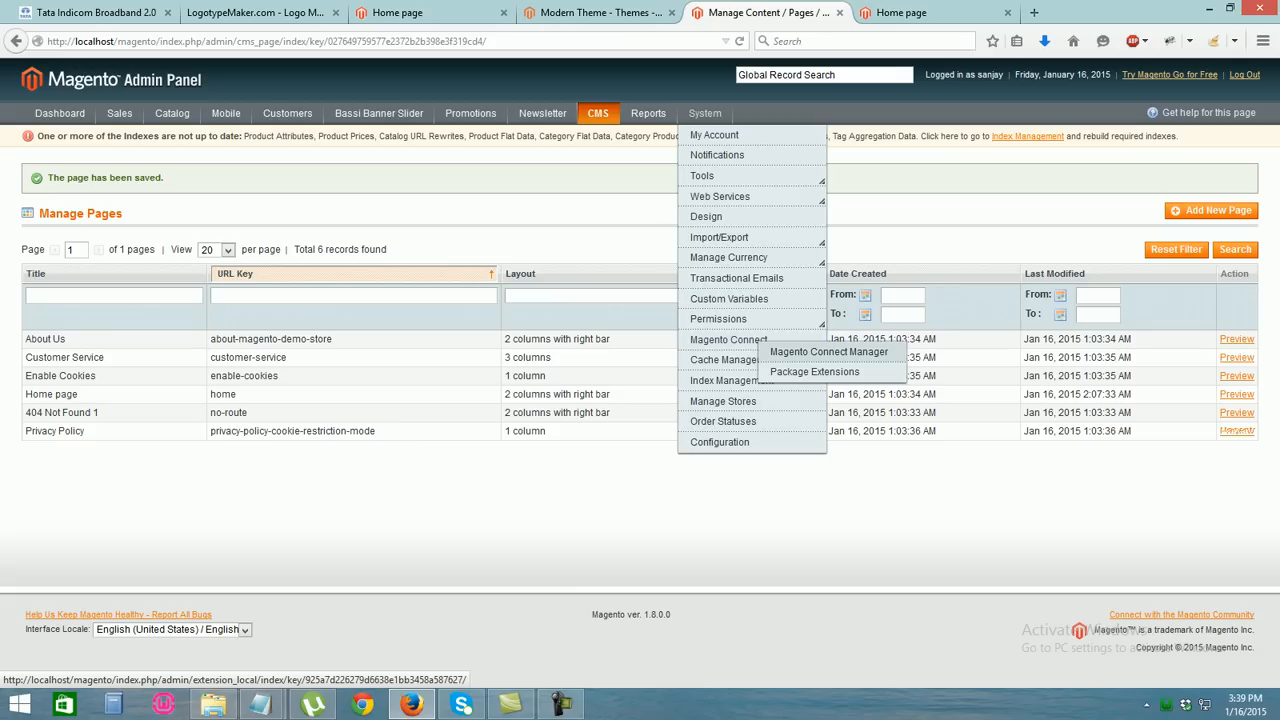
click(828, 352)
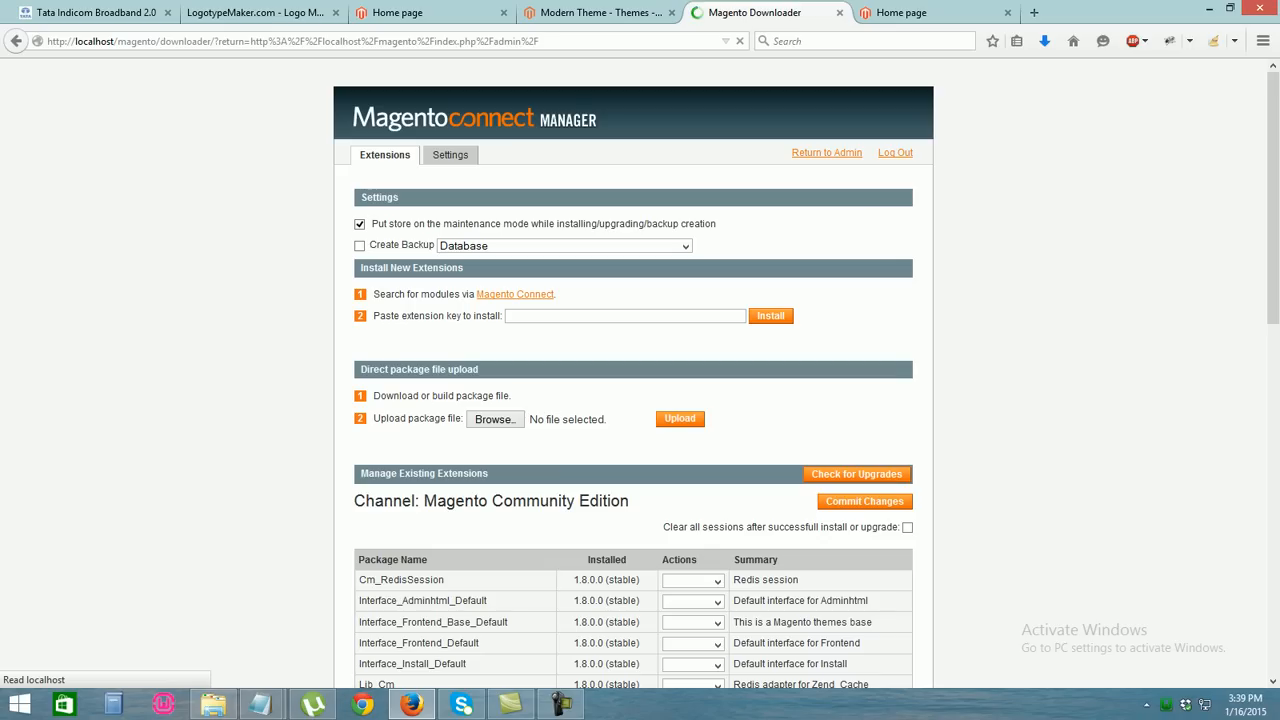
scroll(633, 400, down, 1)
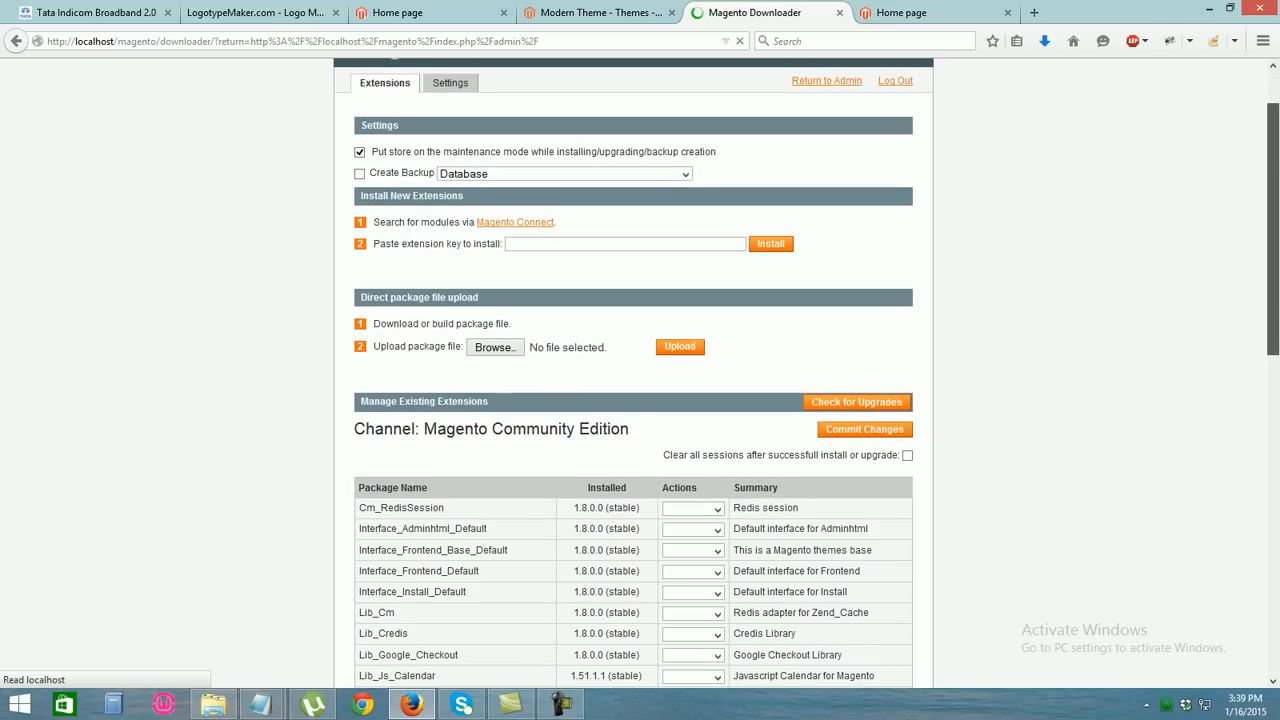
scroll(633, 400, down, 7)
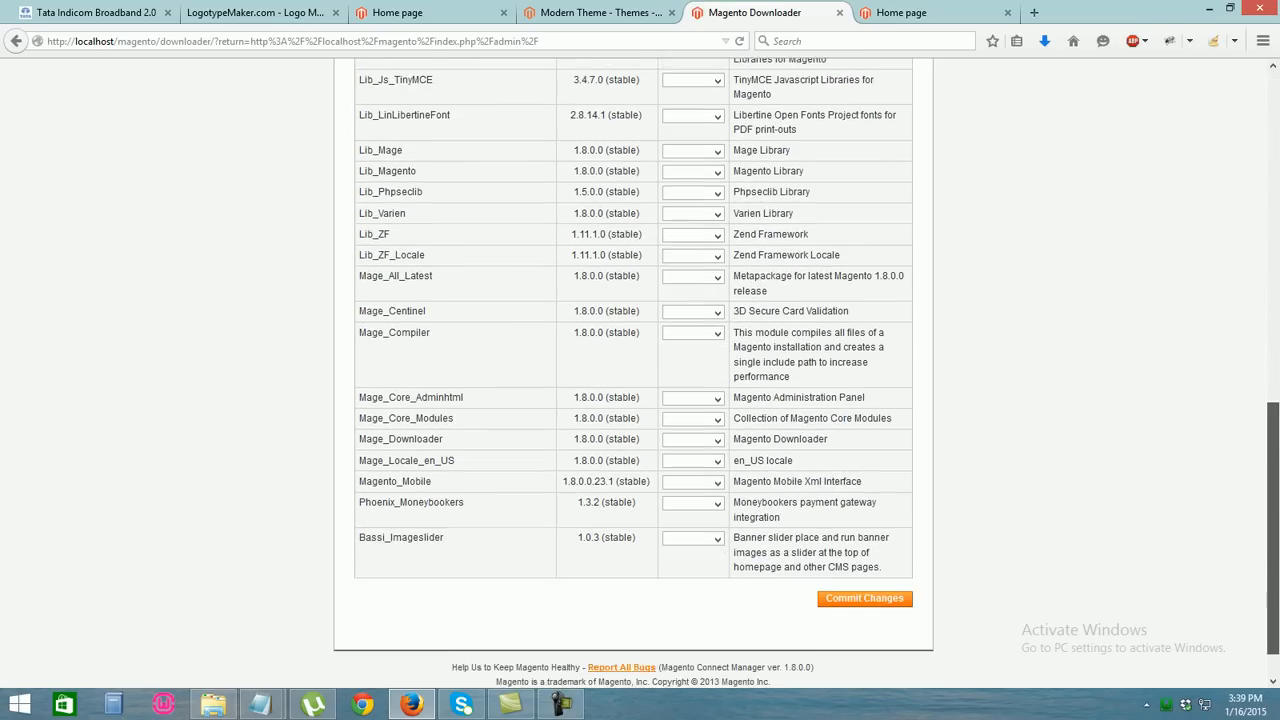
scroll(633, 400, up, 8)
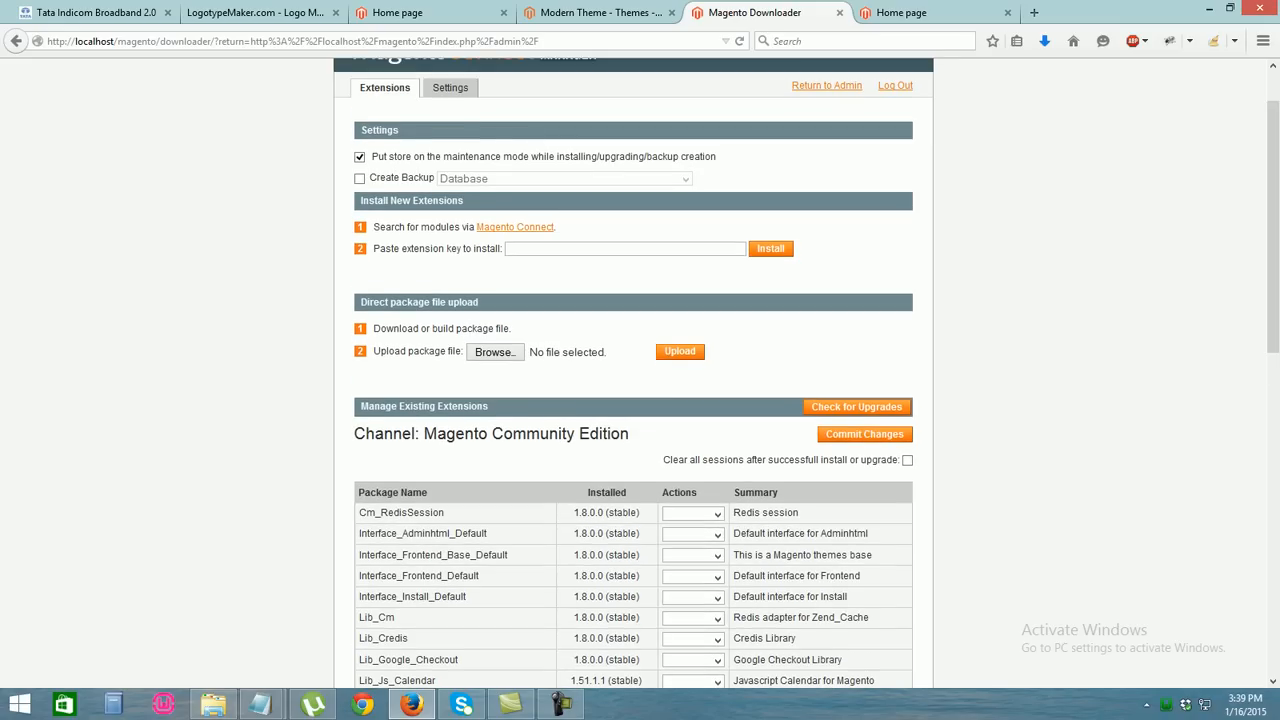
Install the pasted Modern Theme key and review the extension dependencies to install or upgrade
text(http://connect20.magentocommerce.com/community/Interface_Frontend_Default_Modern)
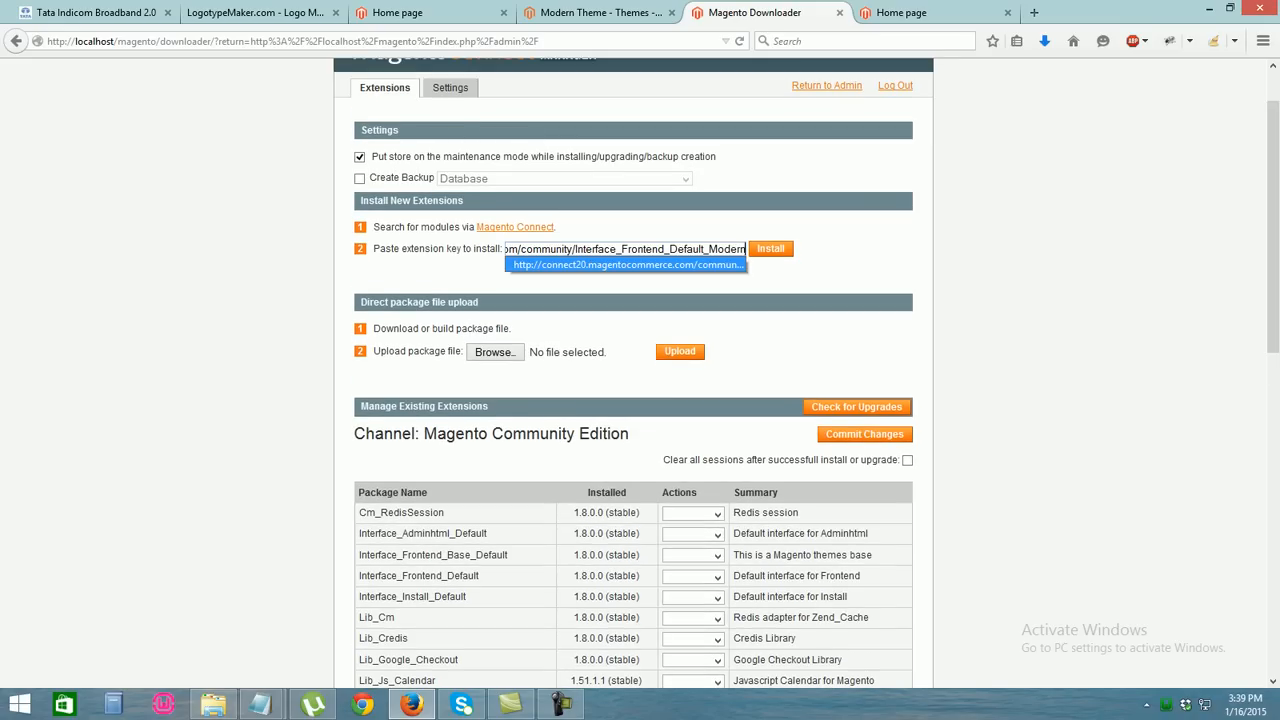
key(Return)
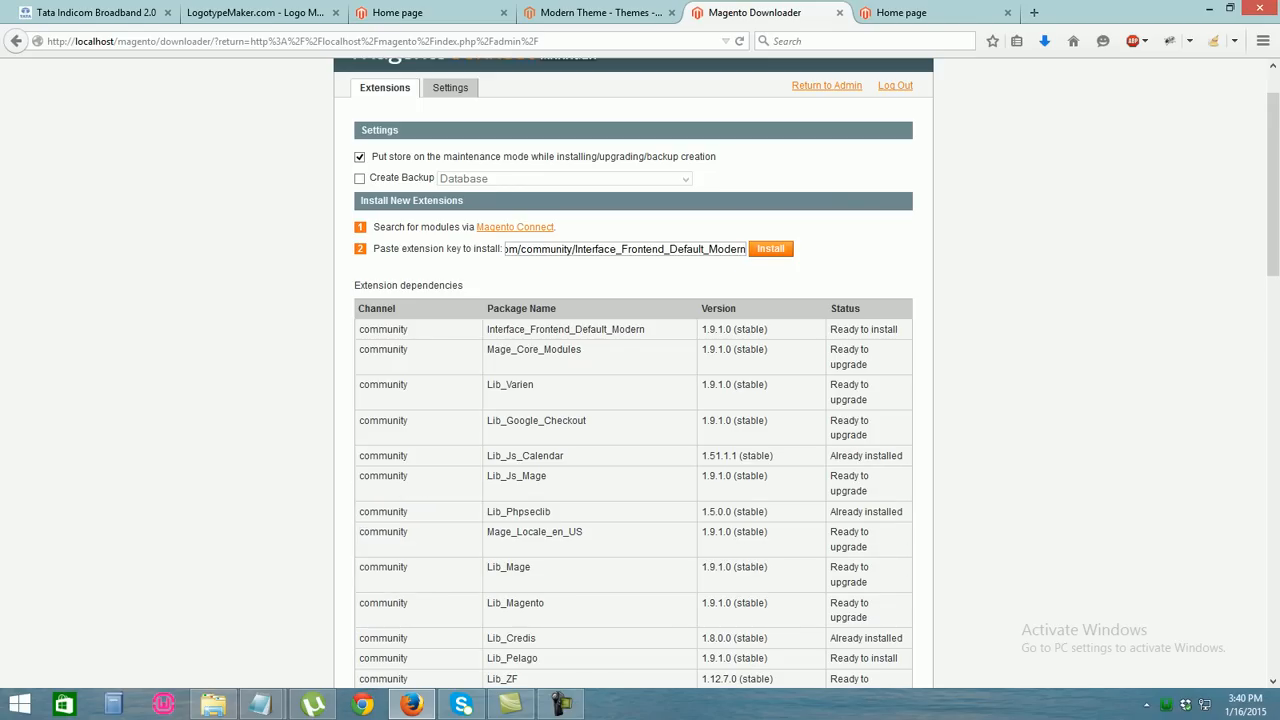
scroll(640, 370, down, 10)
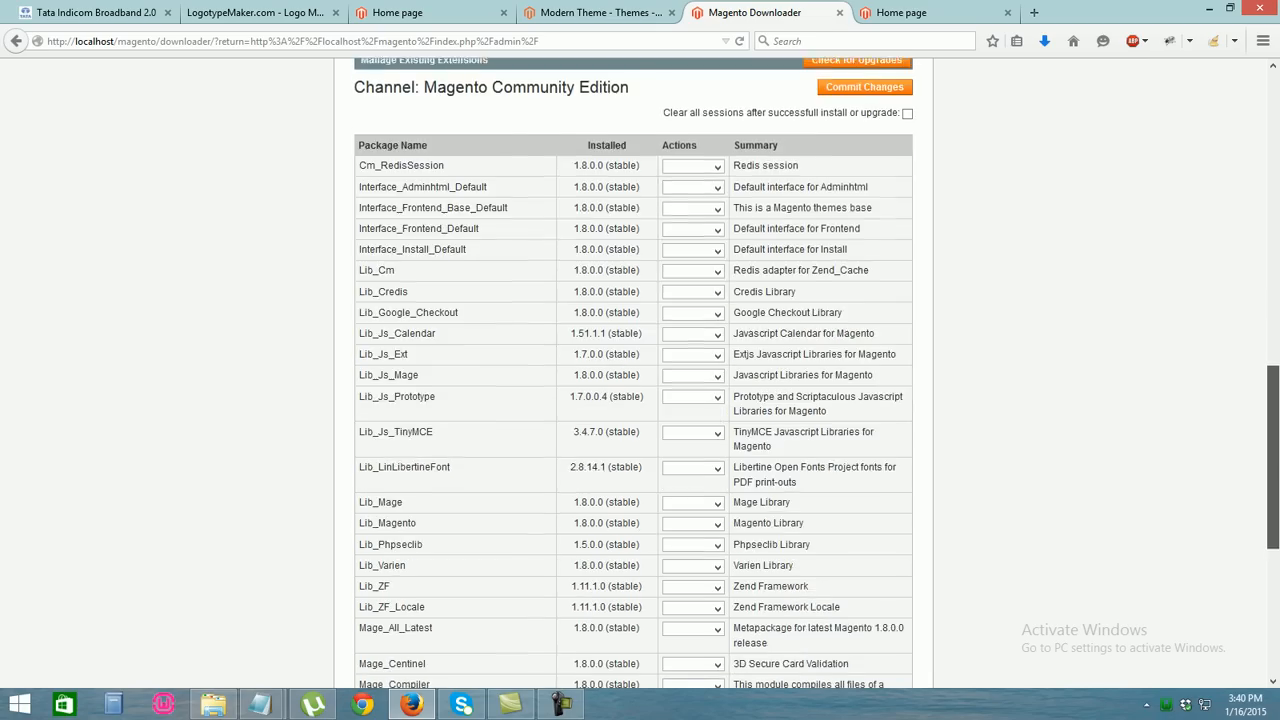
scroll(640, 370, up, 3)
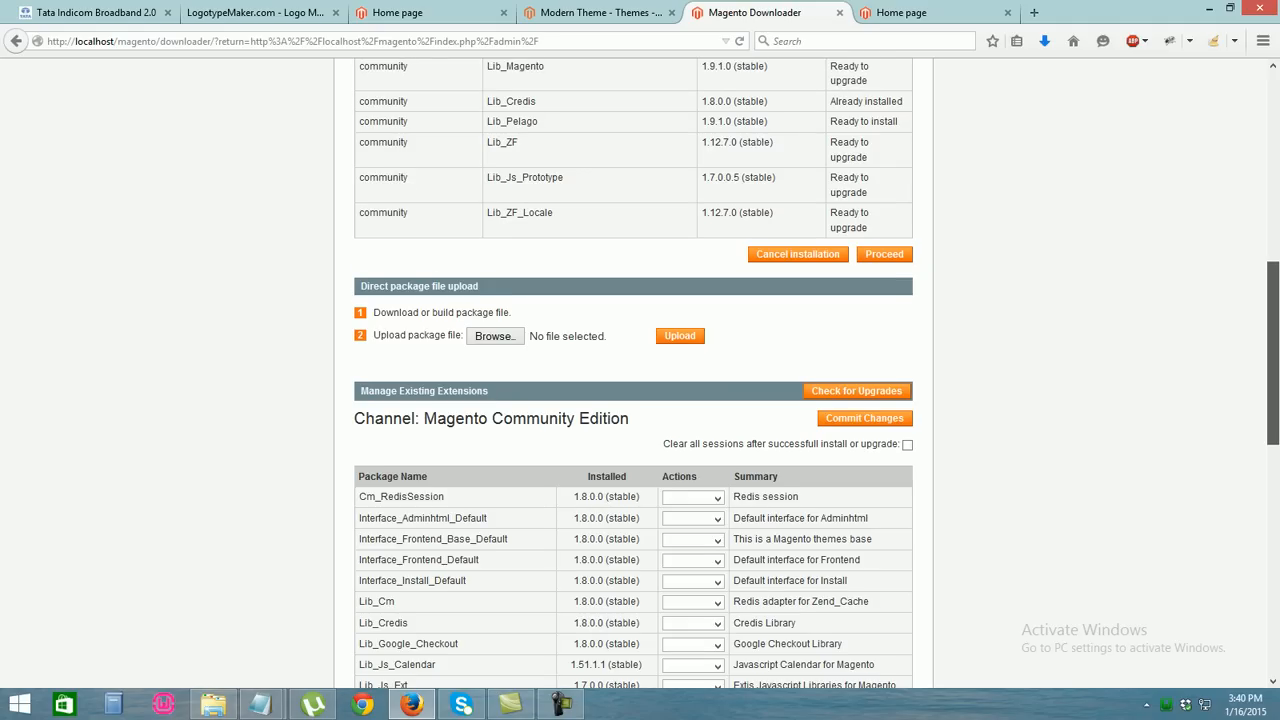
scroll(640, 370, up, 3)
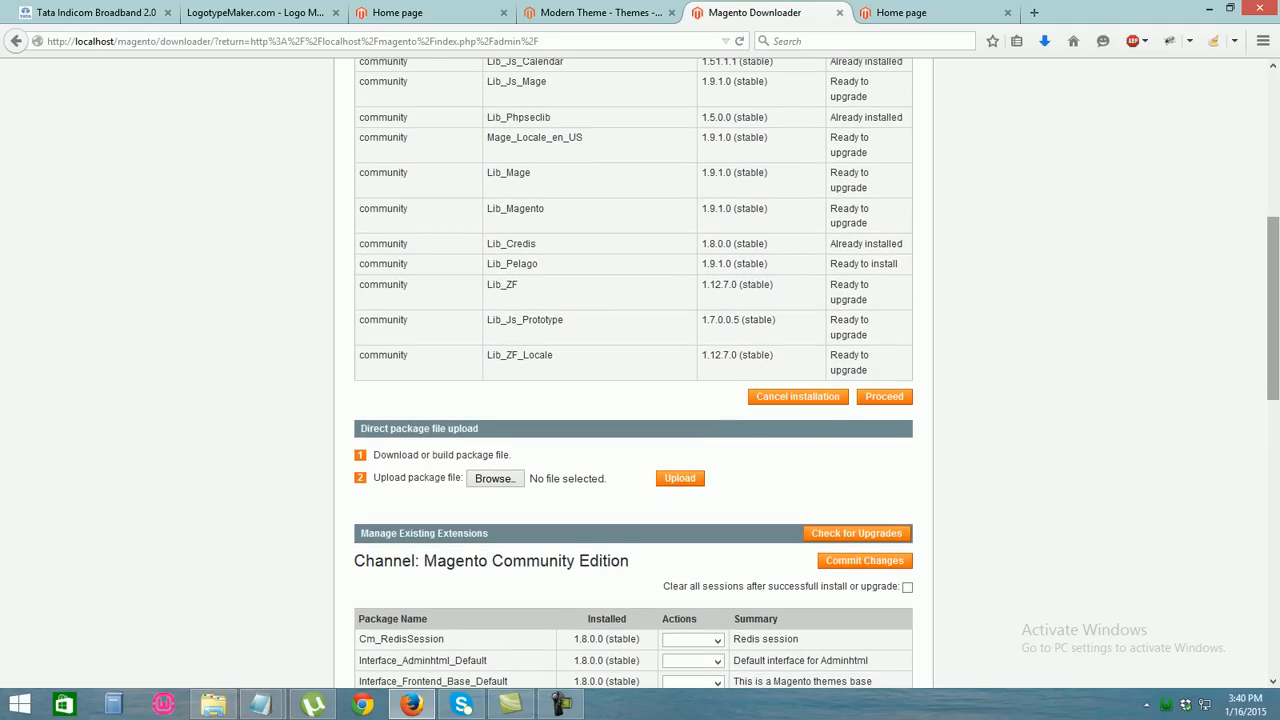
scroll(640, 370, up, 7)
scroll(640, 370, down, 4)
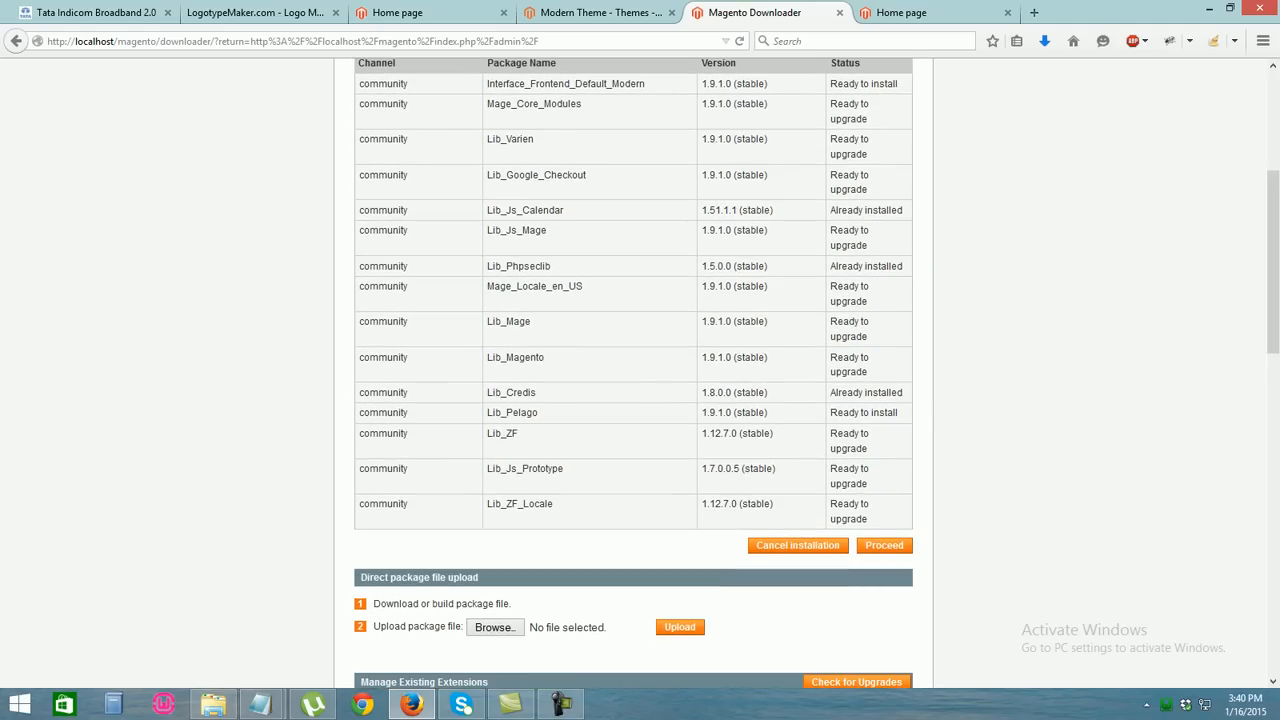
Proceed with the theme installation, which ends in a CONNECT ERROR, and refresh Connect Manager
click(884, 546)
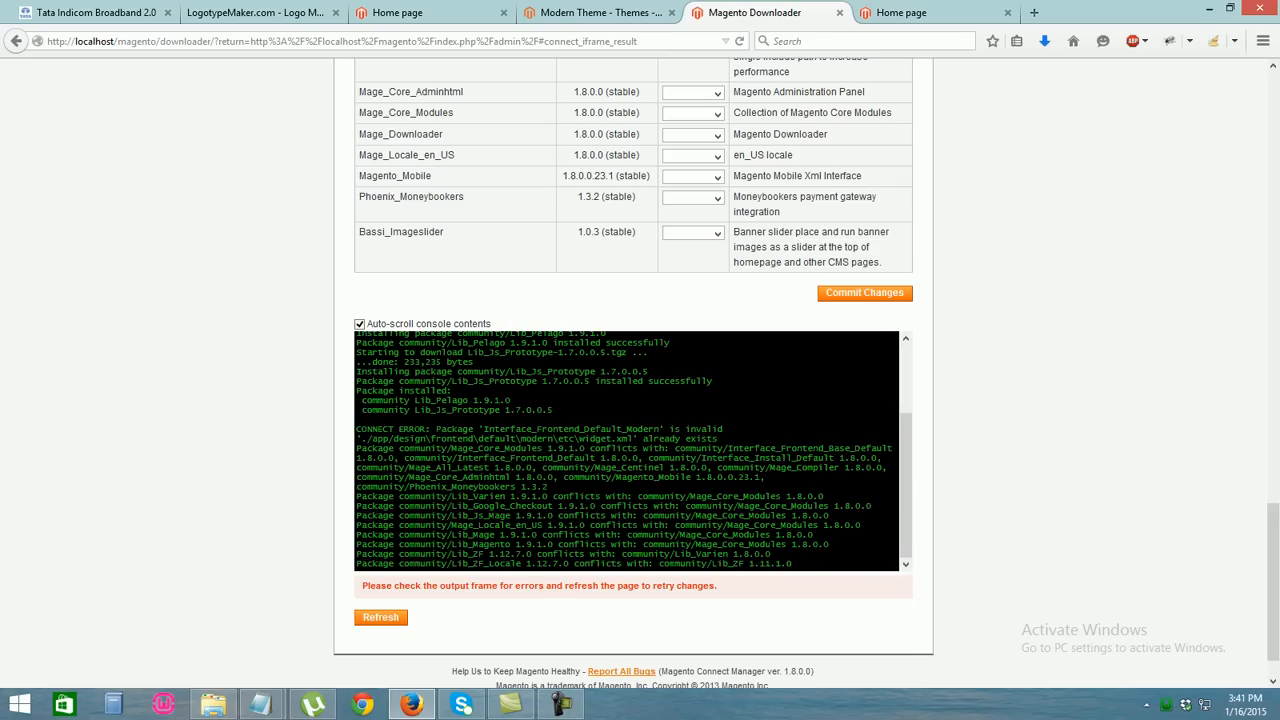
key(F5)
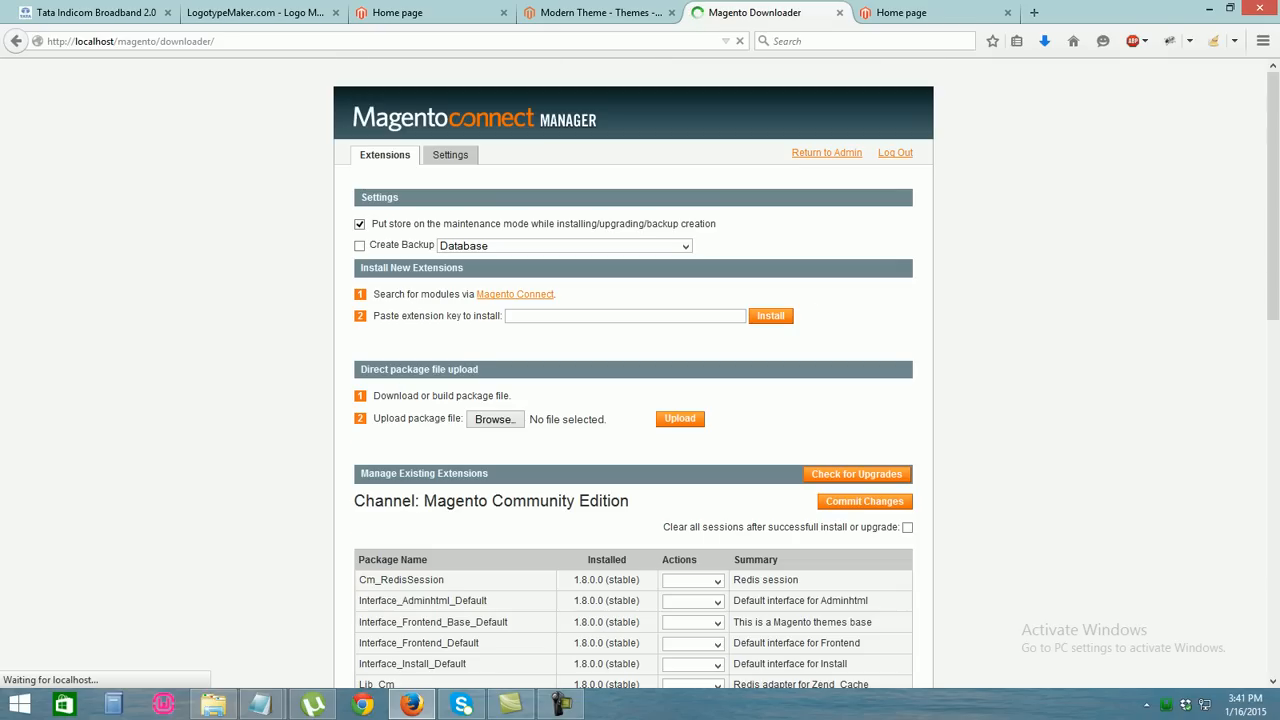
Review the Connect Manager page and the Modern Theme tab, selecting the downloader address part
scroll(633, 400, down, 3)
scroll(633, 400, down, 4)
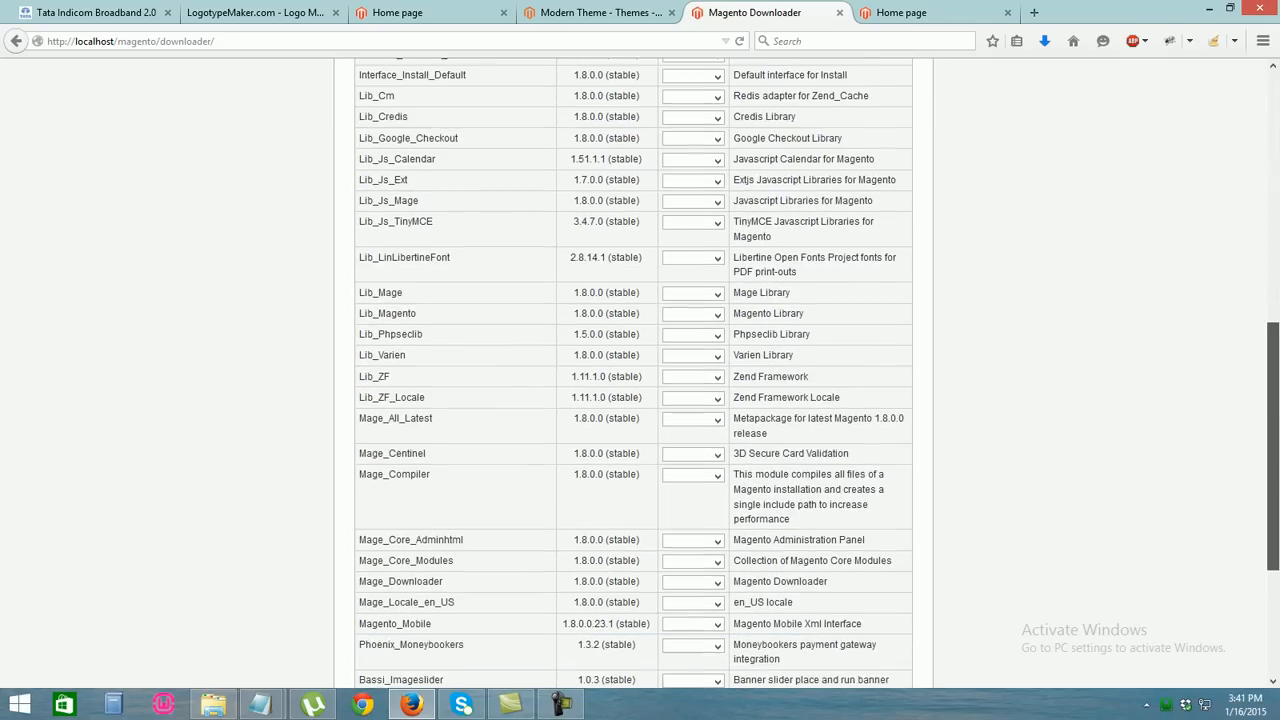
scroll(640, 370, down, 2)
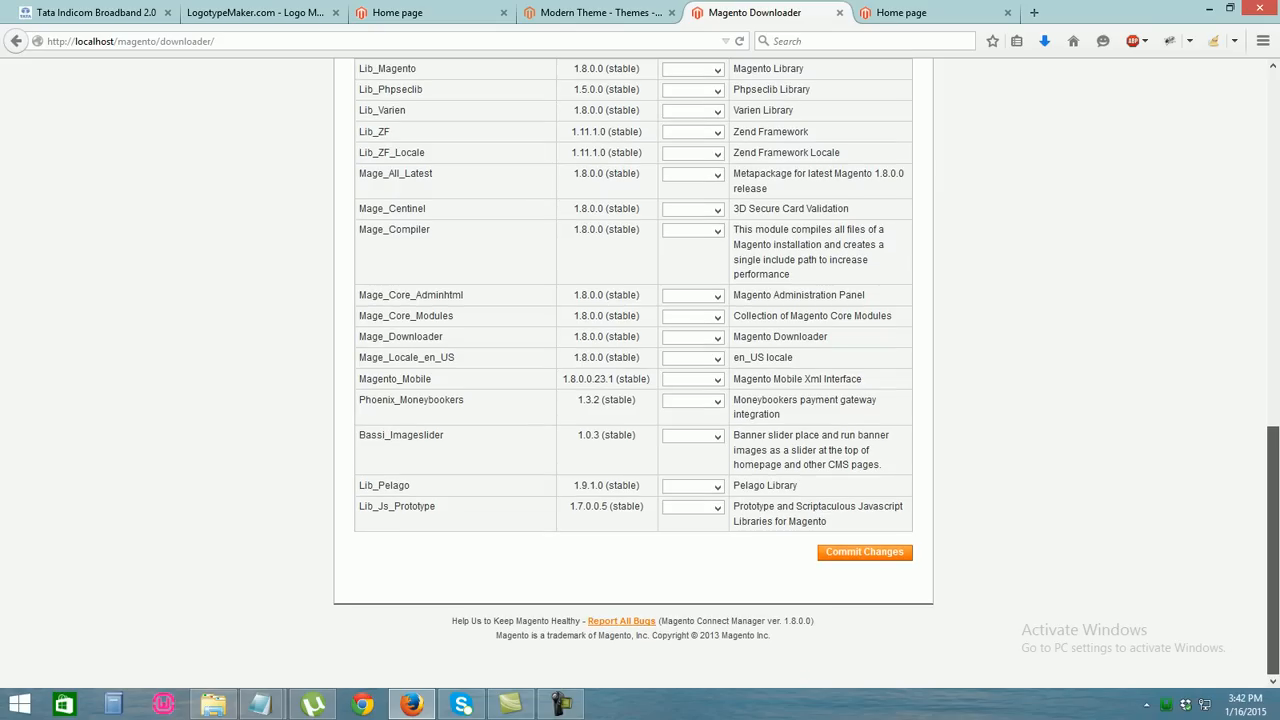
scroll(640, 370, up, 12)
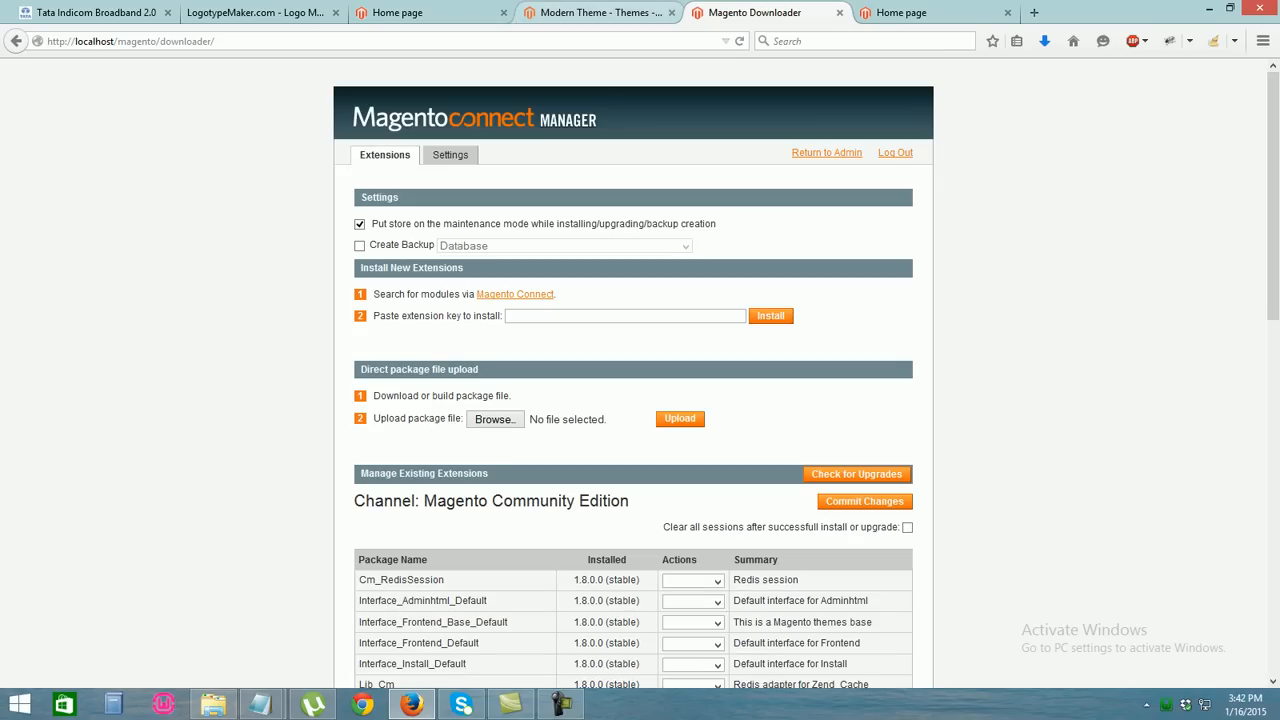
click(600, 12)
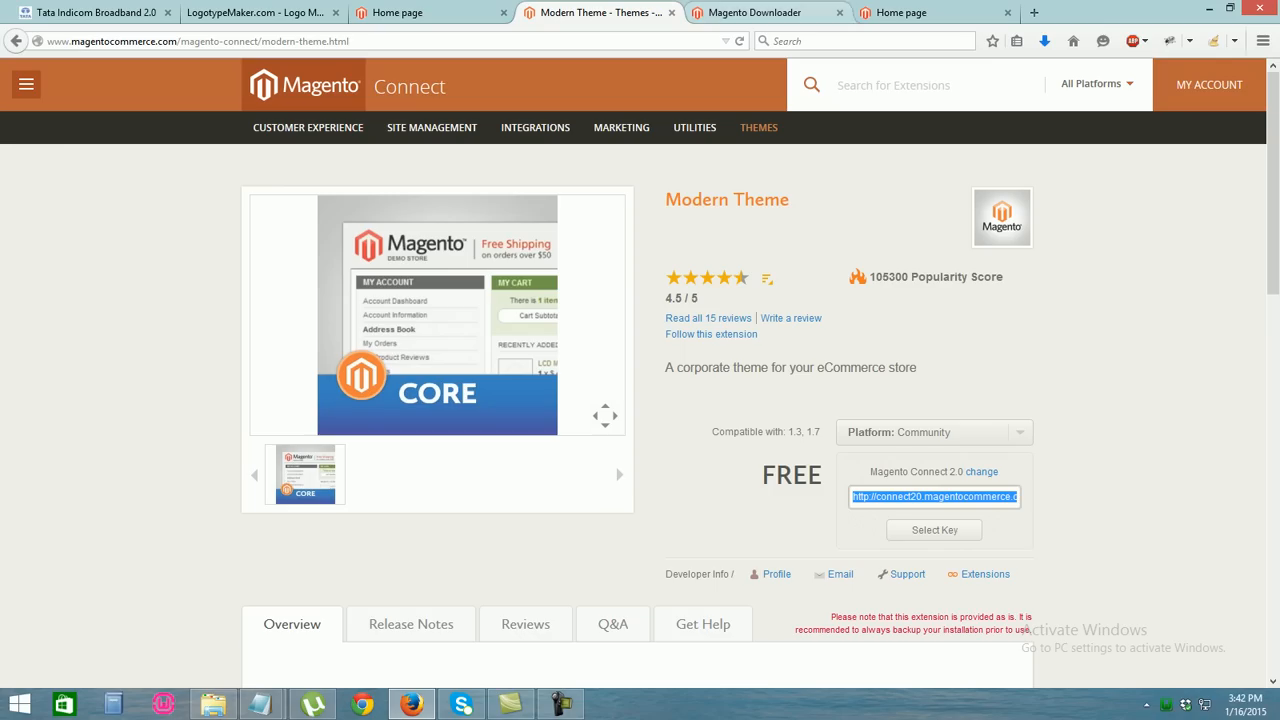
key(ctrl+Tab)
scroll(640, 370, down, 5)
scroll(640, 370, up, 5)
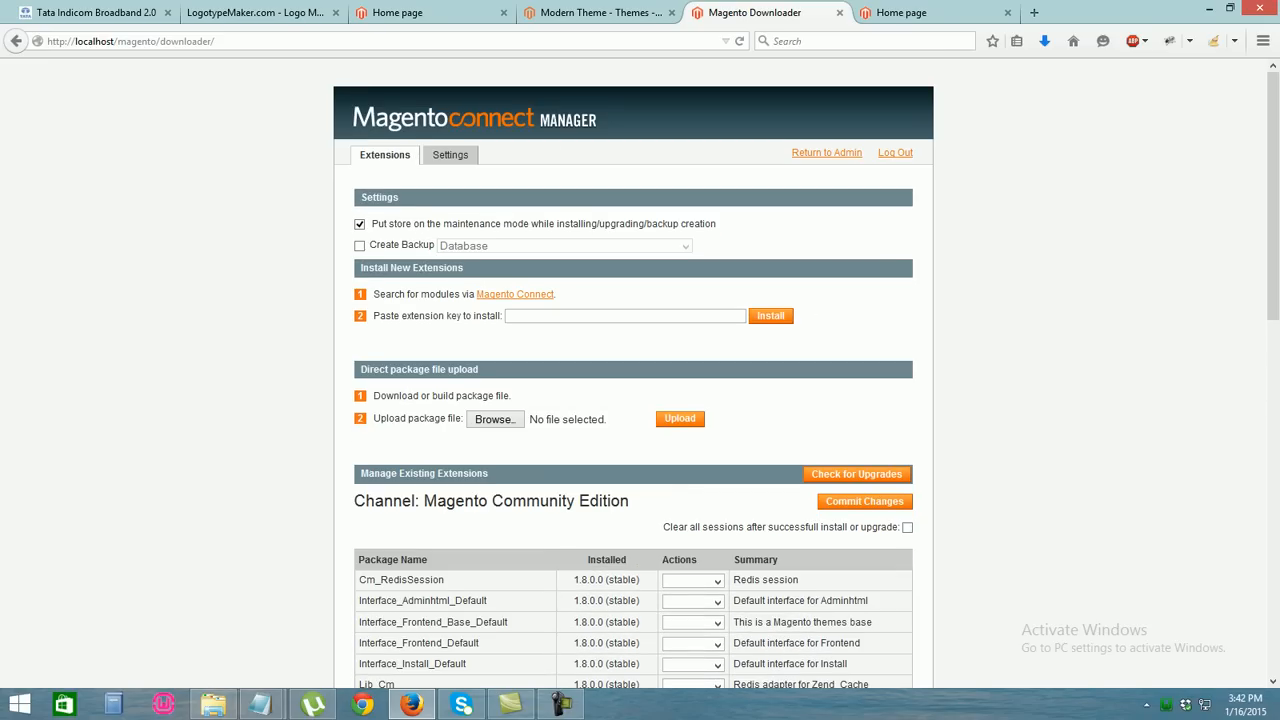
drag(217, 41, 160, 41)
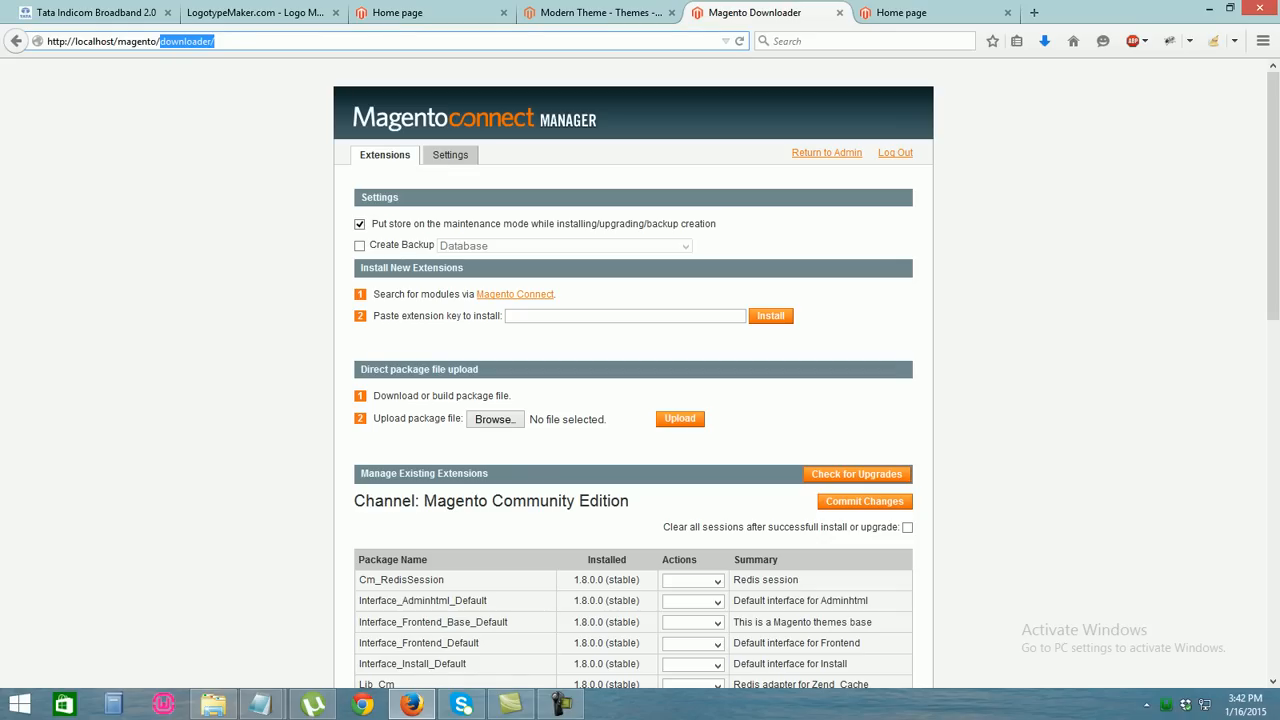
Load localhost/magento/index.php/admin from the storefront home page tab
click(902, 13)
click(222, 41)
click(222, 41)
text(in)
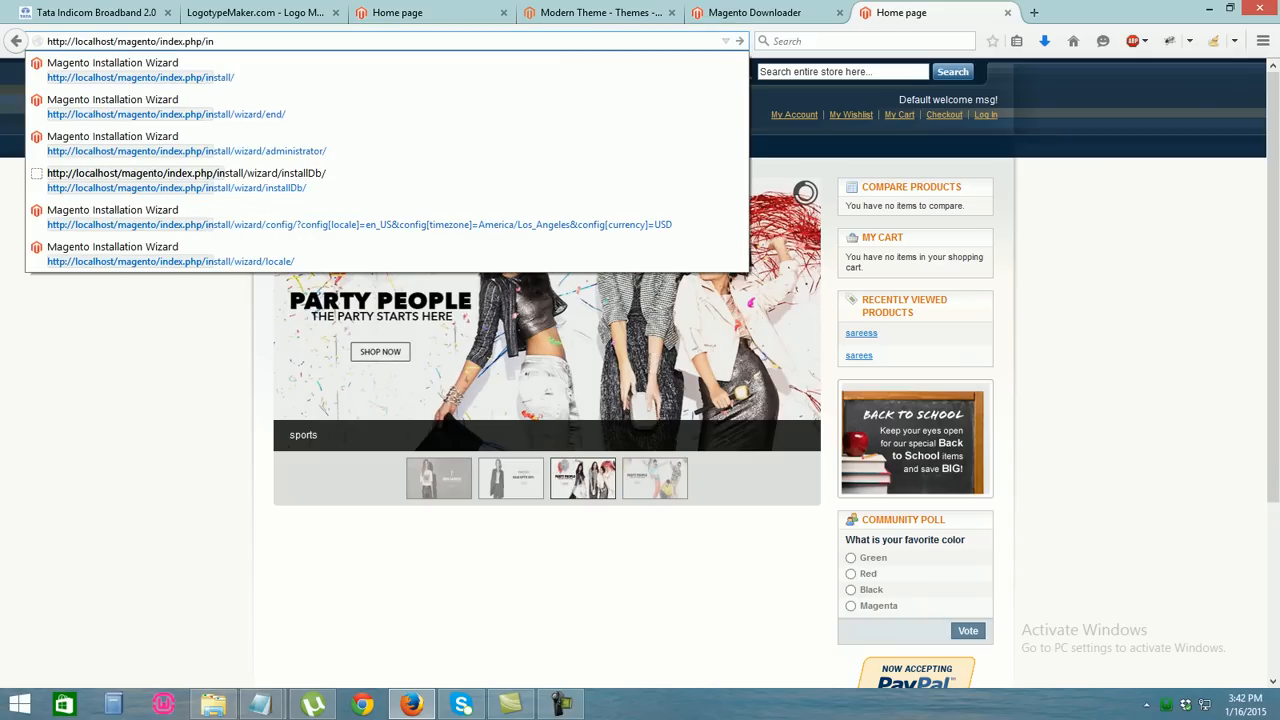
key(BackSpace)
key(BackSpace)
text(admin)
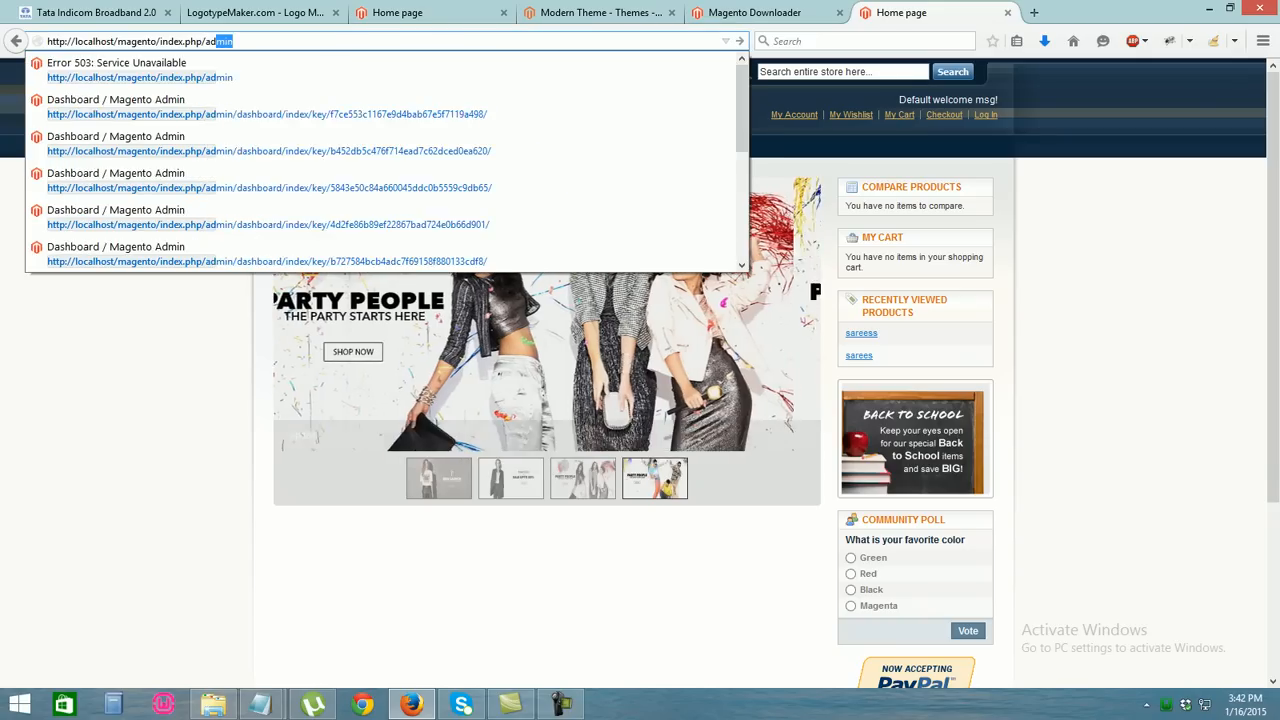
key(Return)
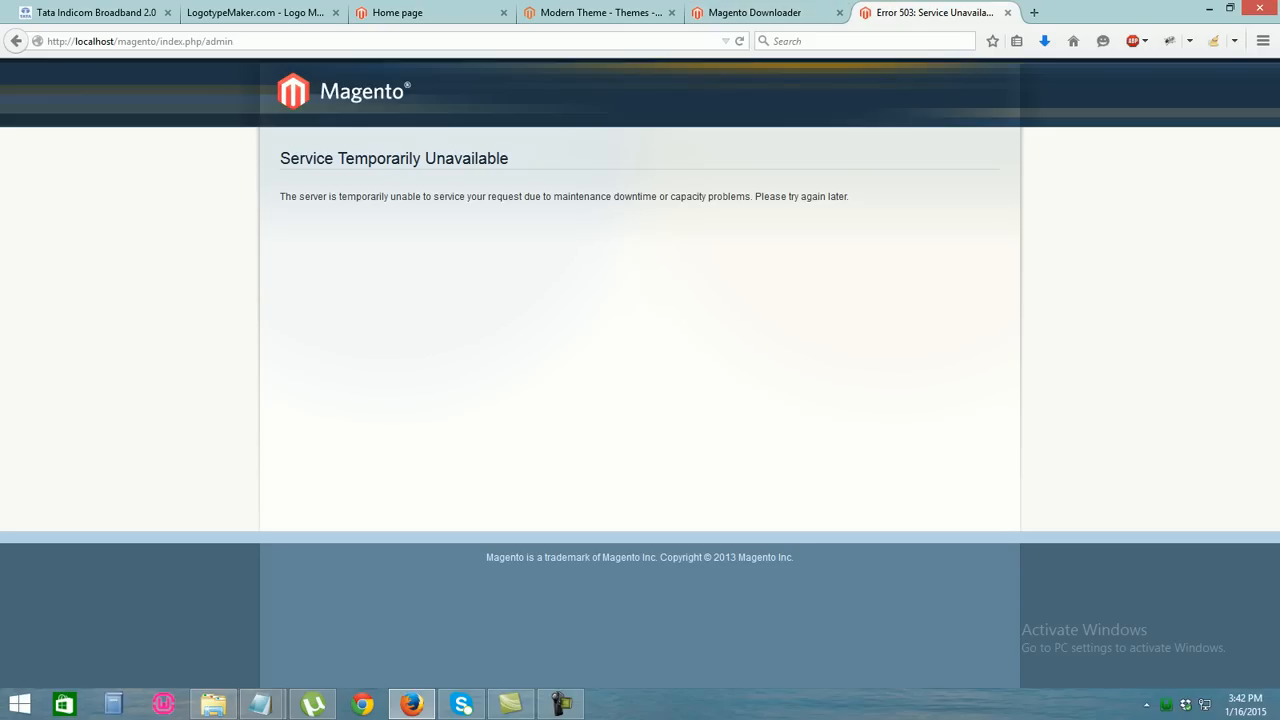
Delete maintenance.flag from C:\wamp\www\magento, then reload the admin page in Firefox
click(213, 704)
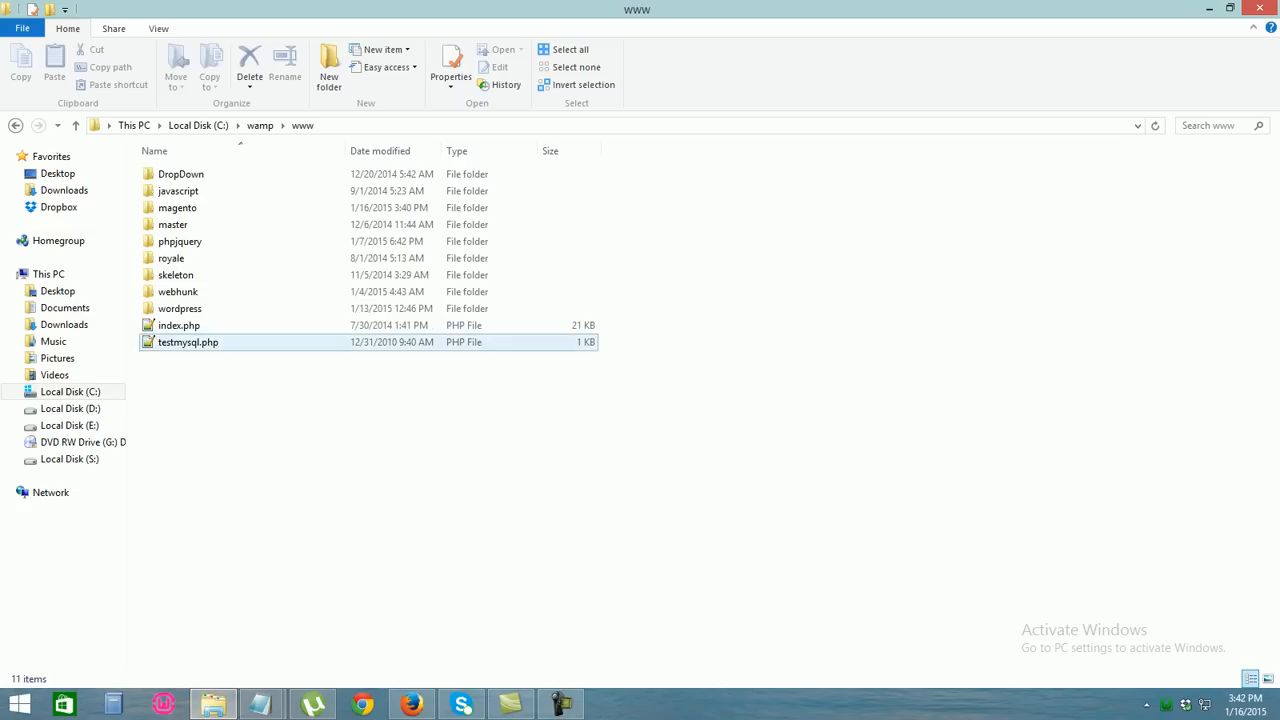
double_click(177, 207)
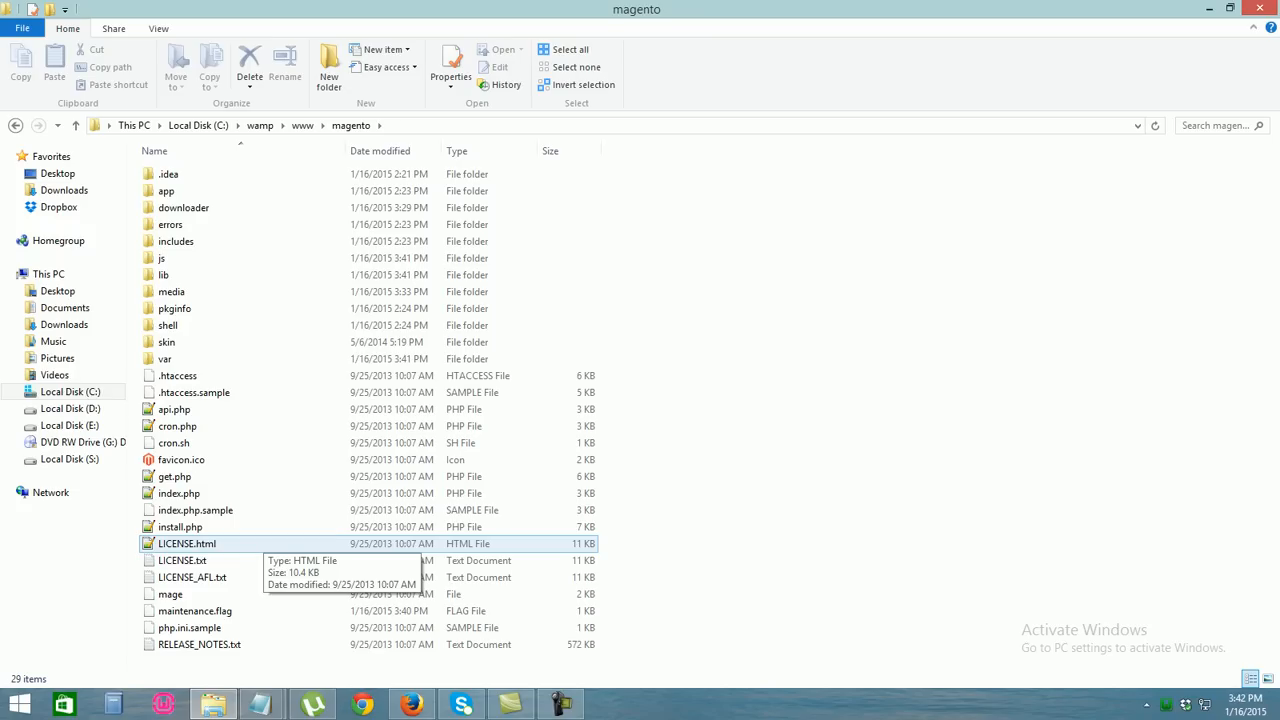
click(250, 610)
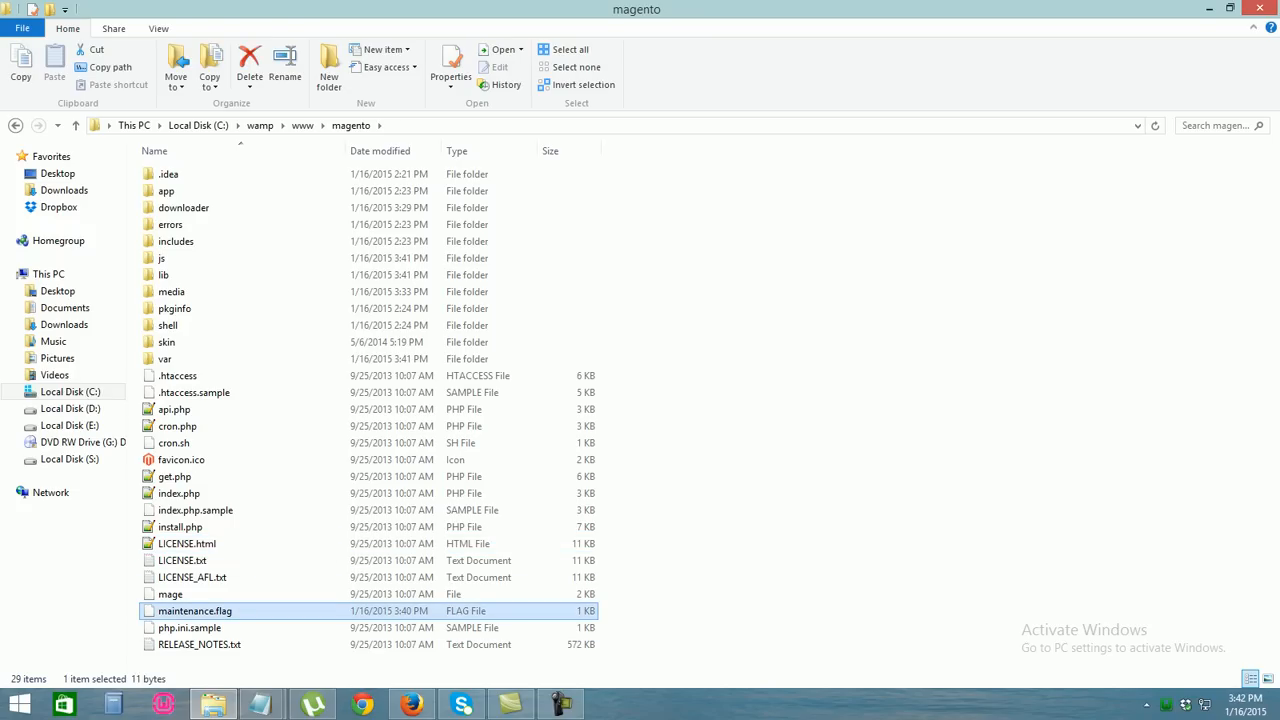
right_click(178, 611)
click(200, 562)
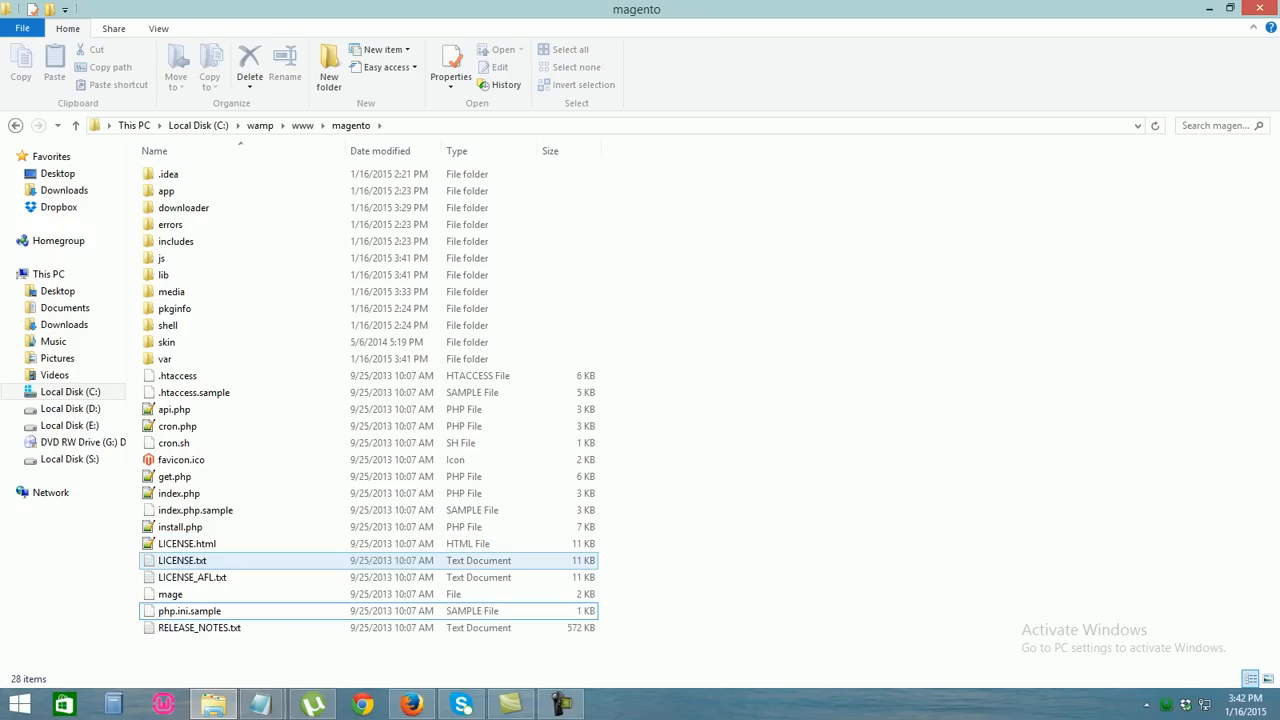
click(411, 704)
key(F5)
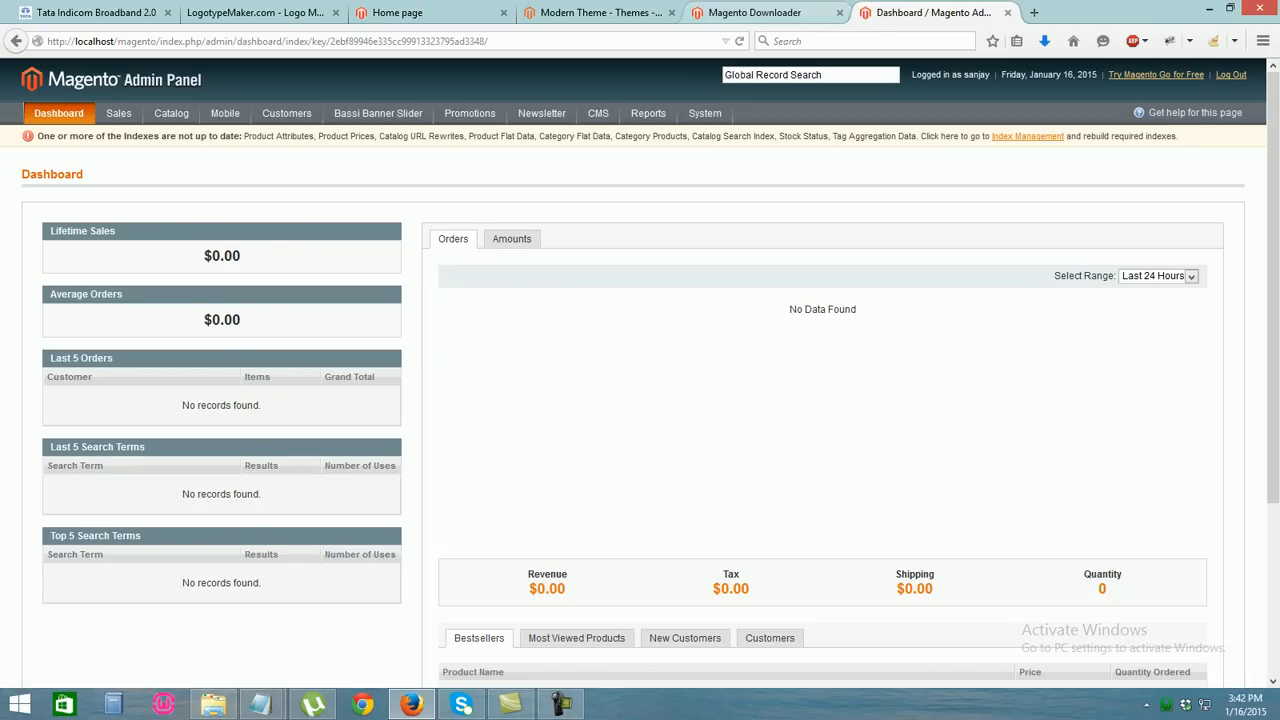
Load localhost/magento/ in a new tab to view the home page slider, then return to Dashboard
click(757, 12)
click(932, 13)
click(1034, 13)
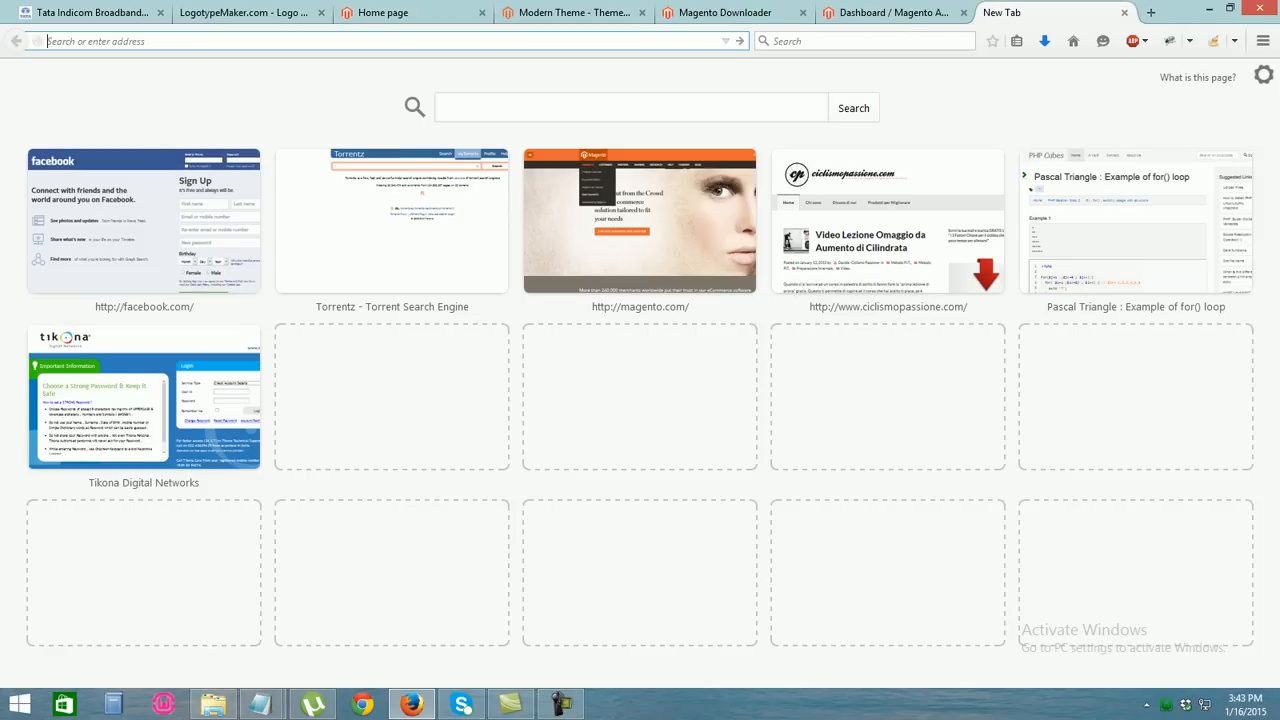
text(localhost/magento/)
key(Return)
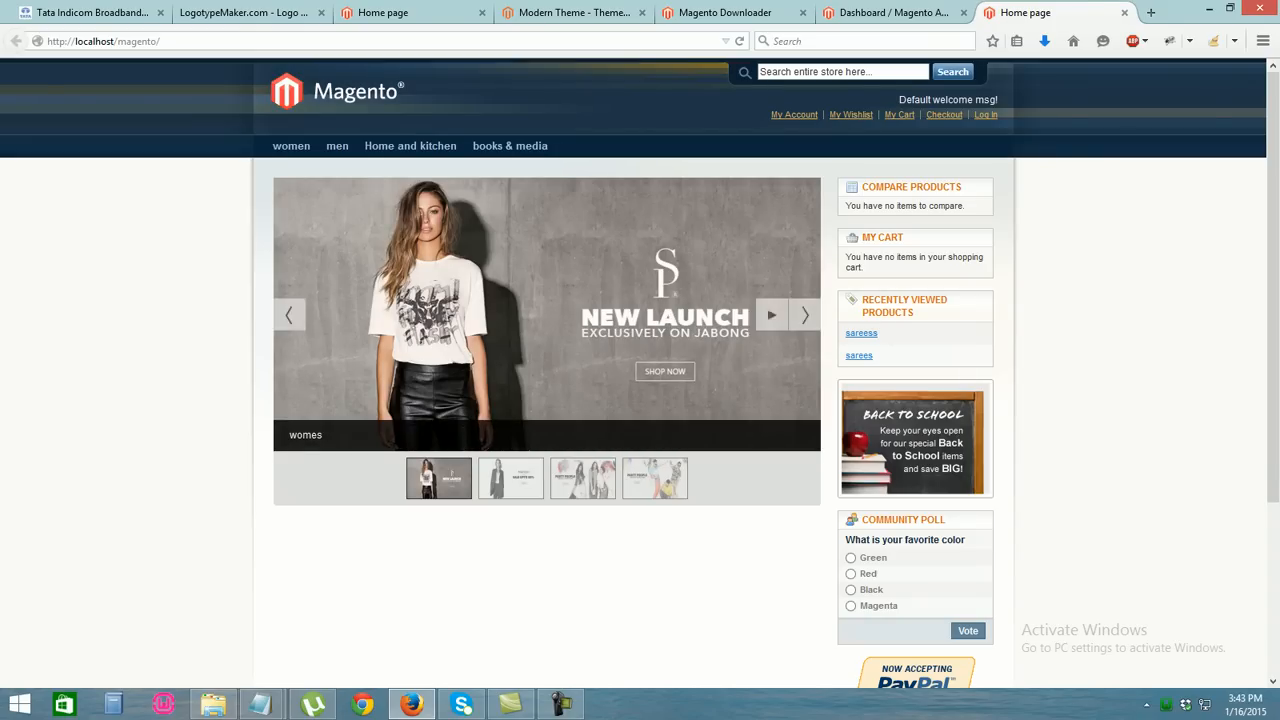
click(893, 13)
mouse_move(704, 113)
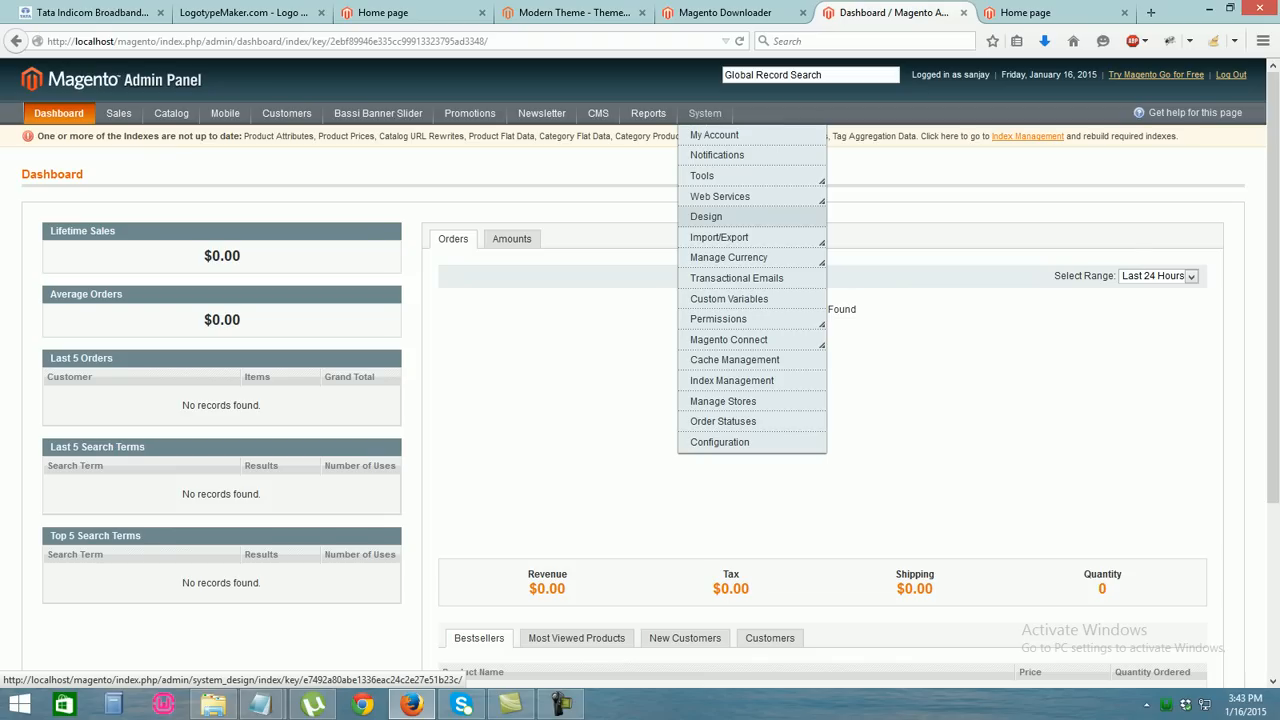
Go to System > Design and start adding a new design change
mouse_move(702, 175)
mouse_move(728, 339)
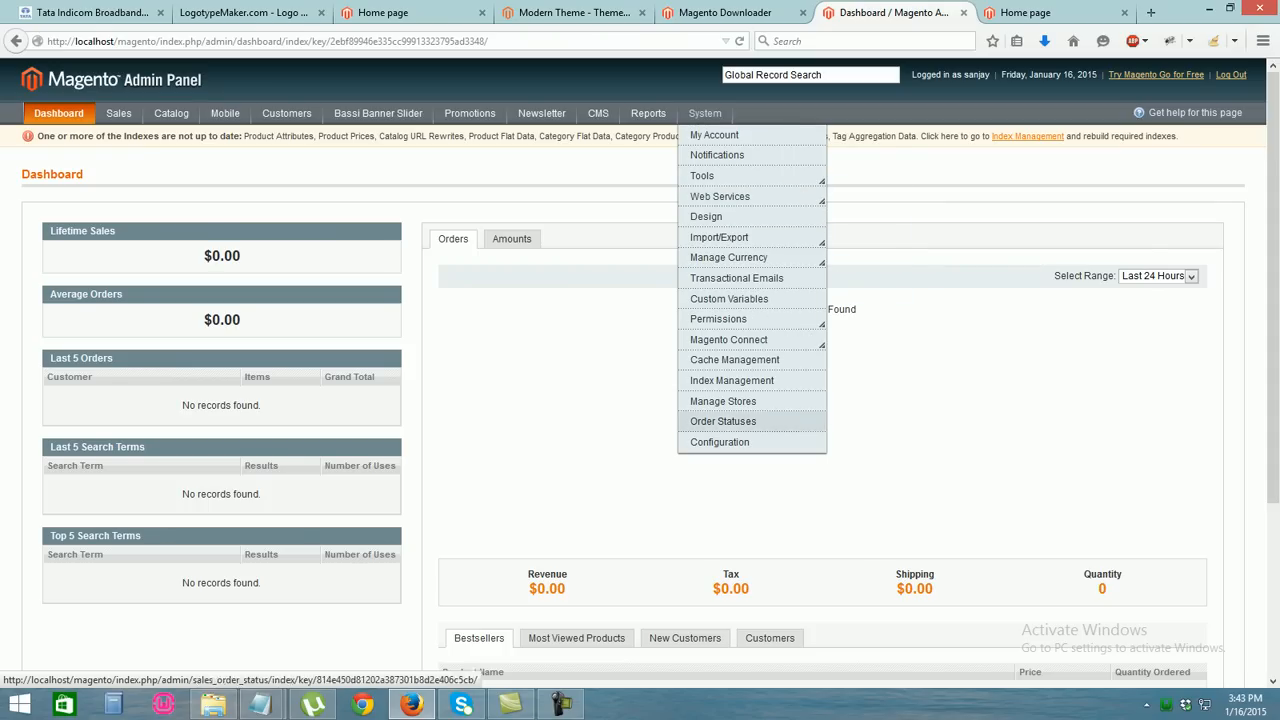
click(719, 442)
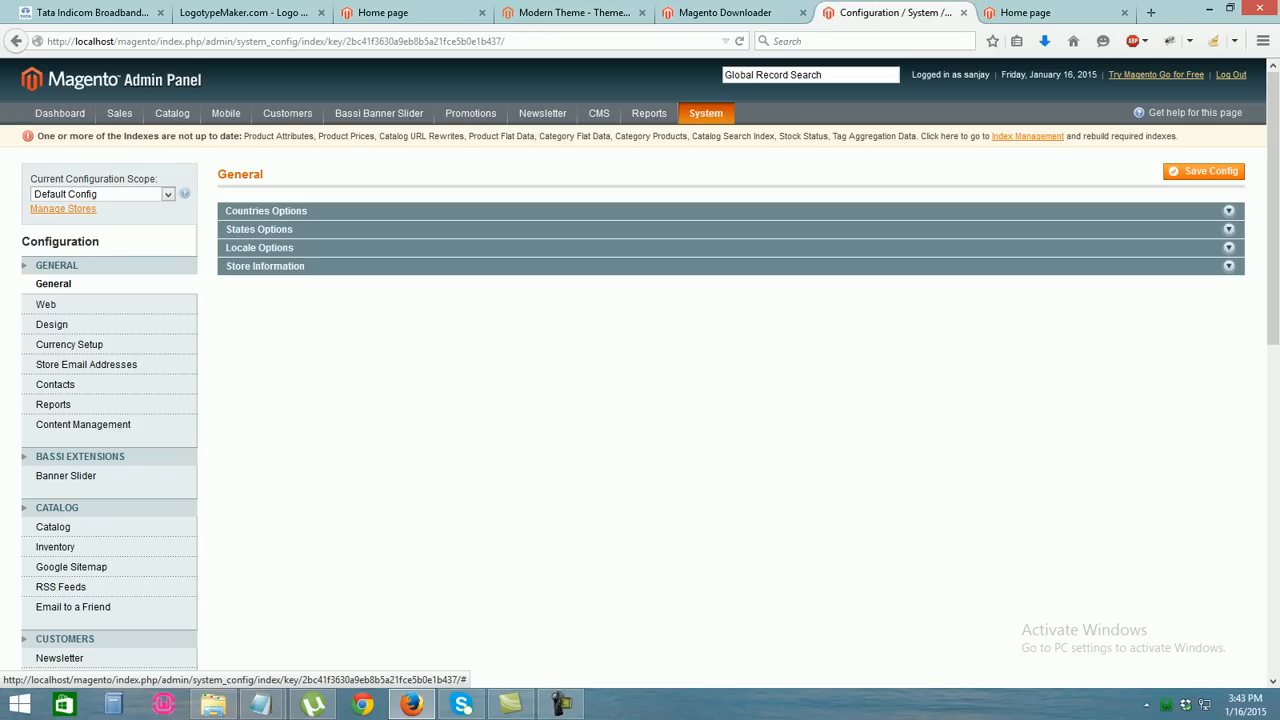
click(52, 324)
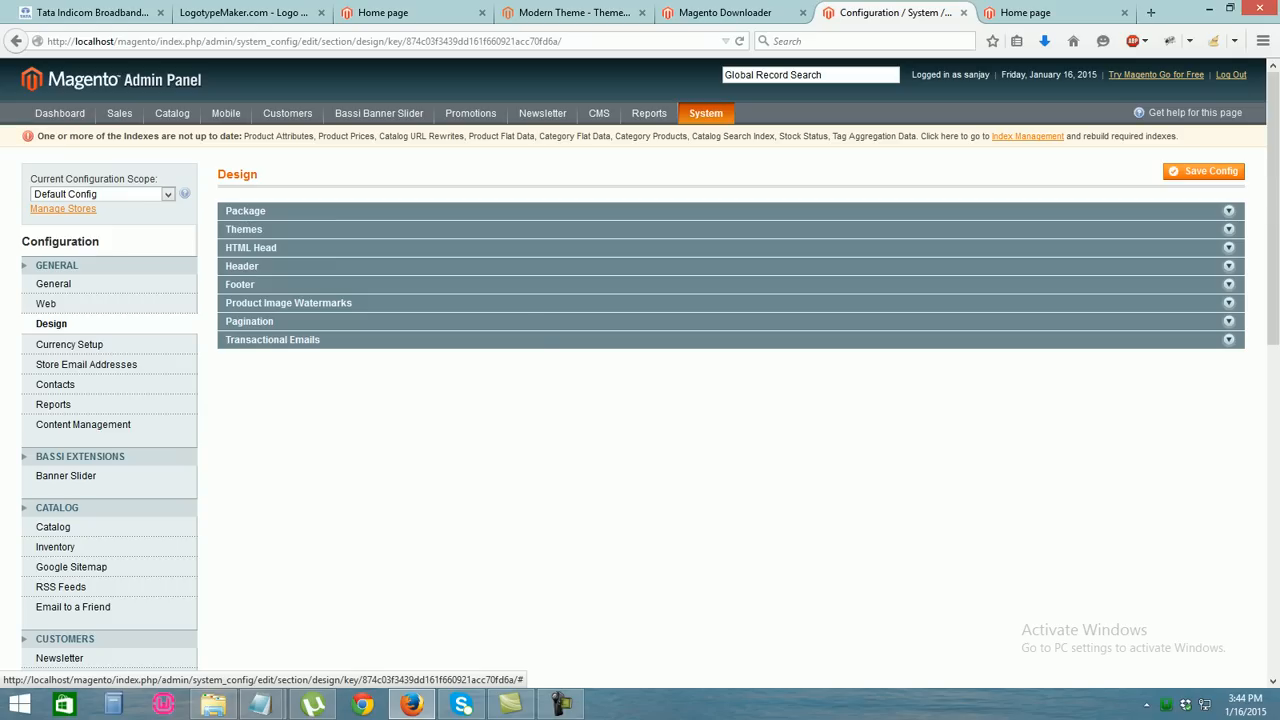
click(706, 216)
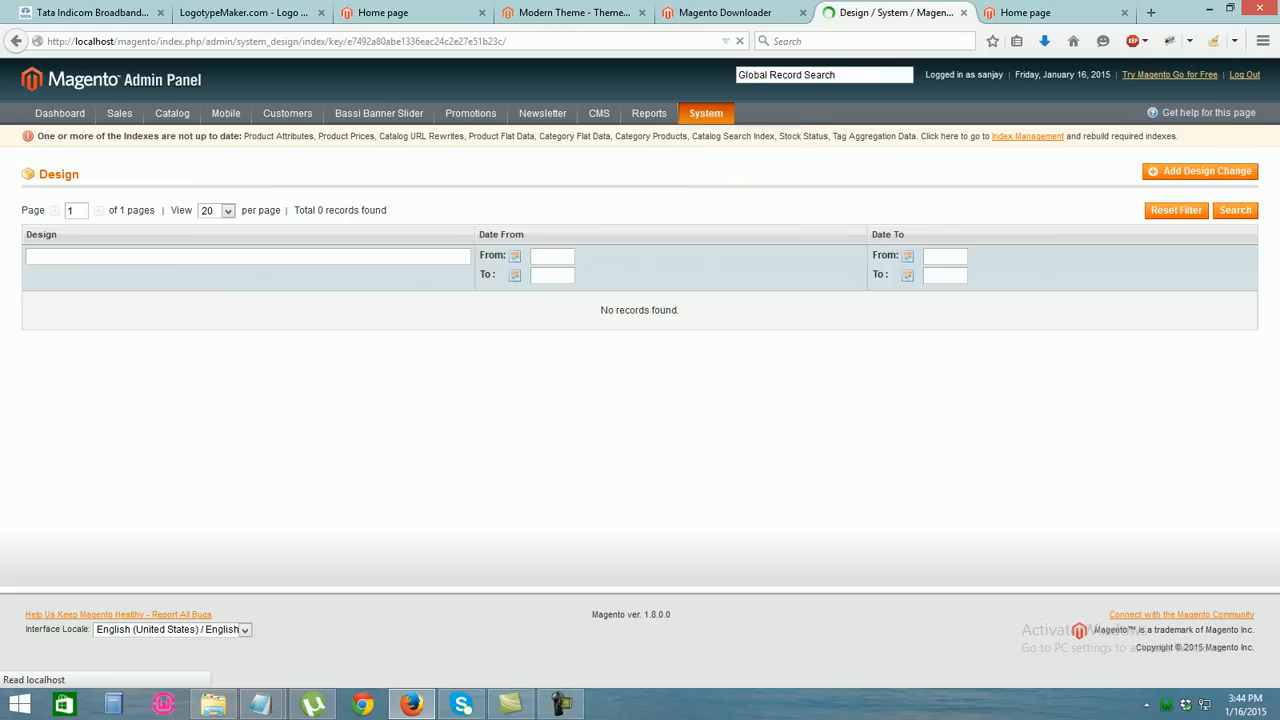
click(1200, 171)
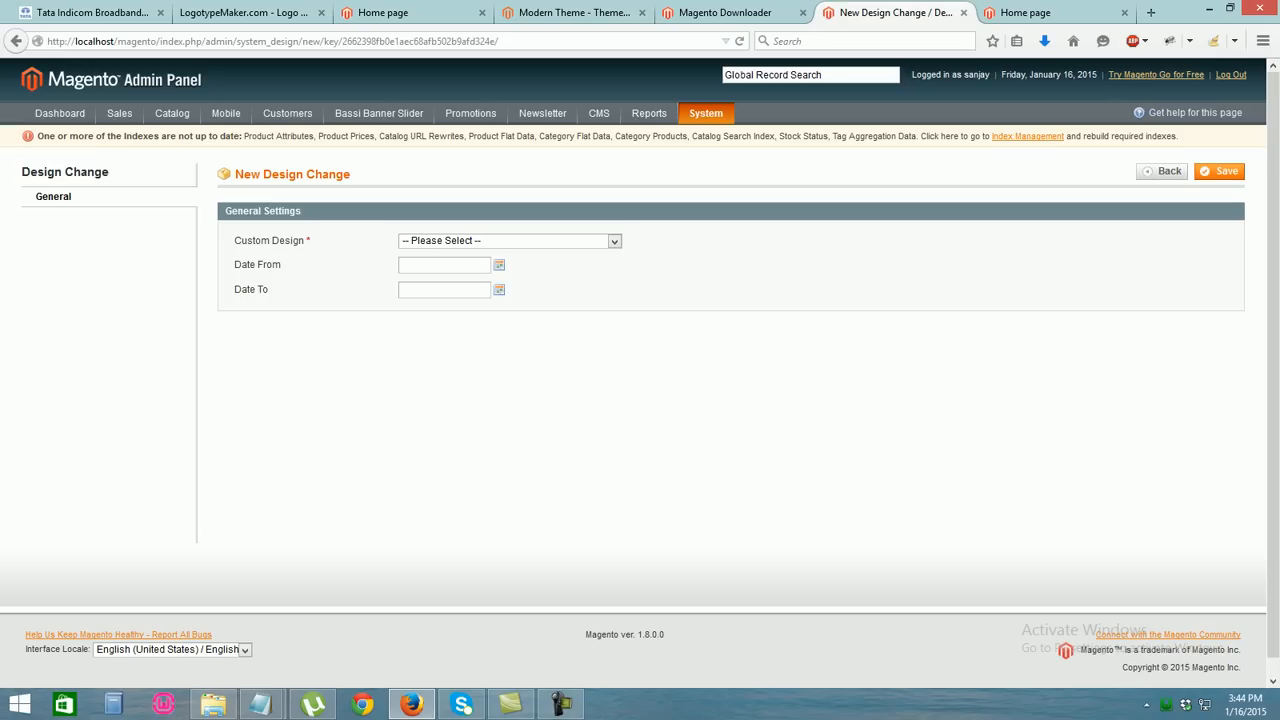
Set Custom Design to default/modern and save the design change
click(613, 241)
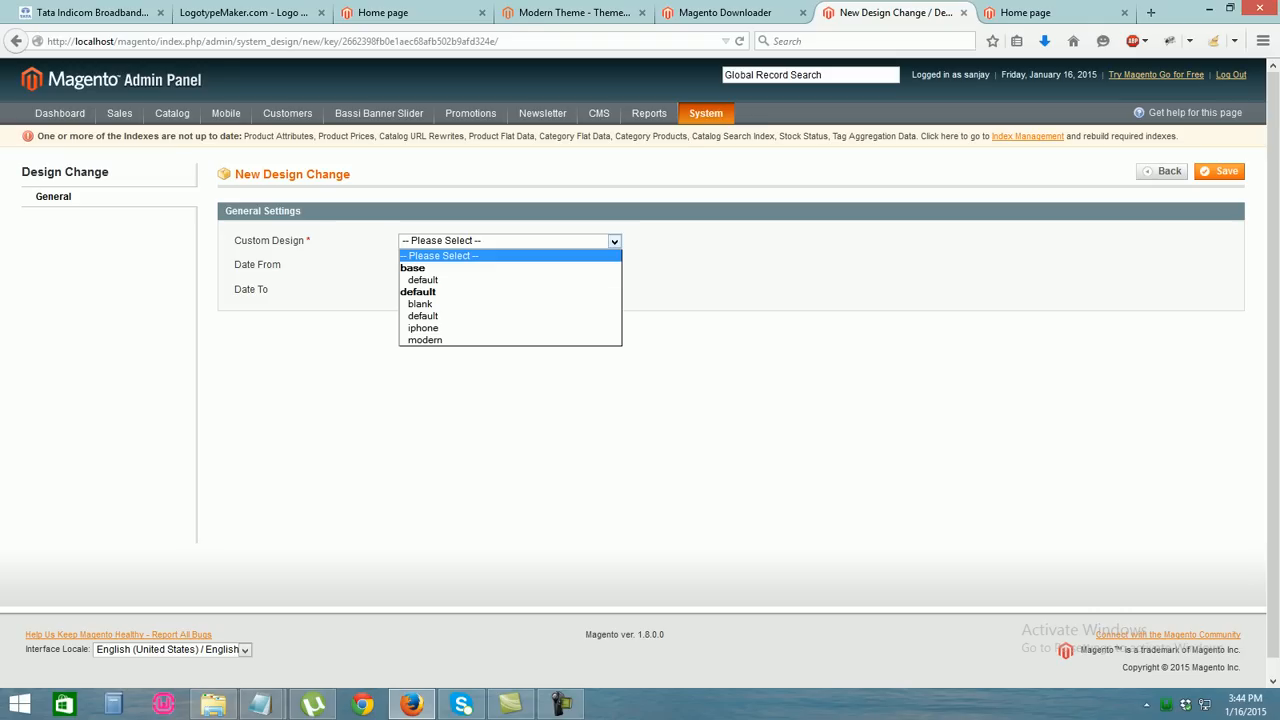
key(Down)
key(Down)
key(Down)
key(Down)
key(Down)
key(Return)
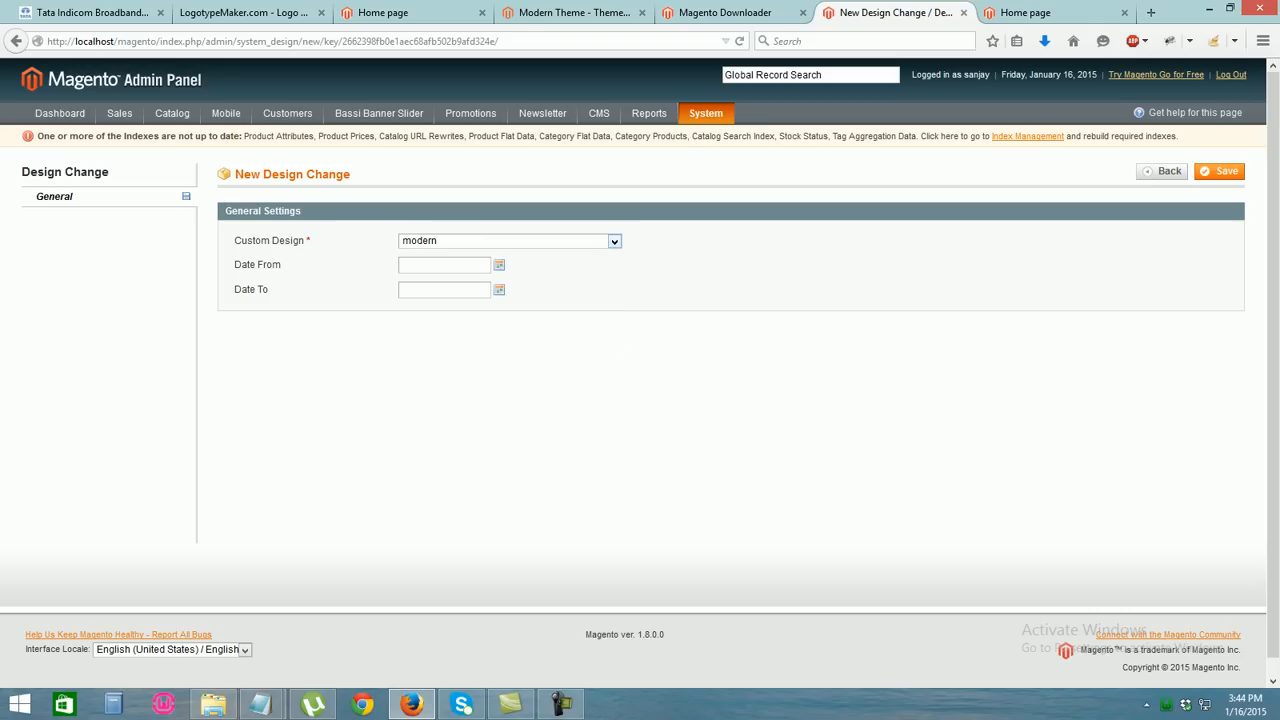
click(1219, 171)
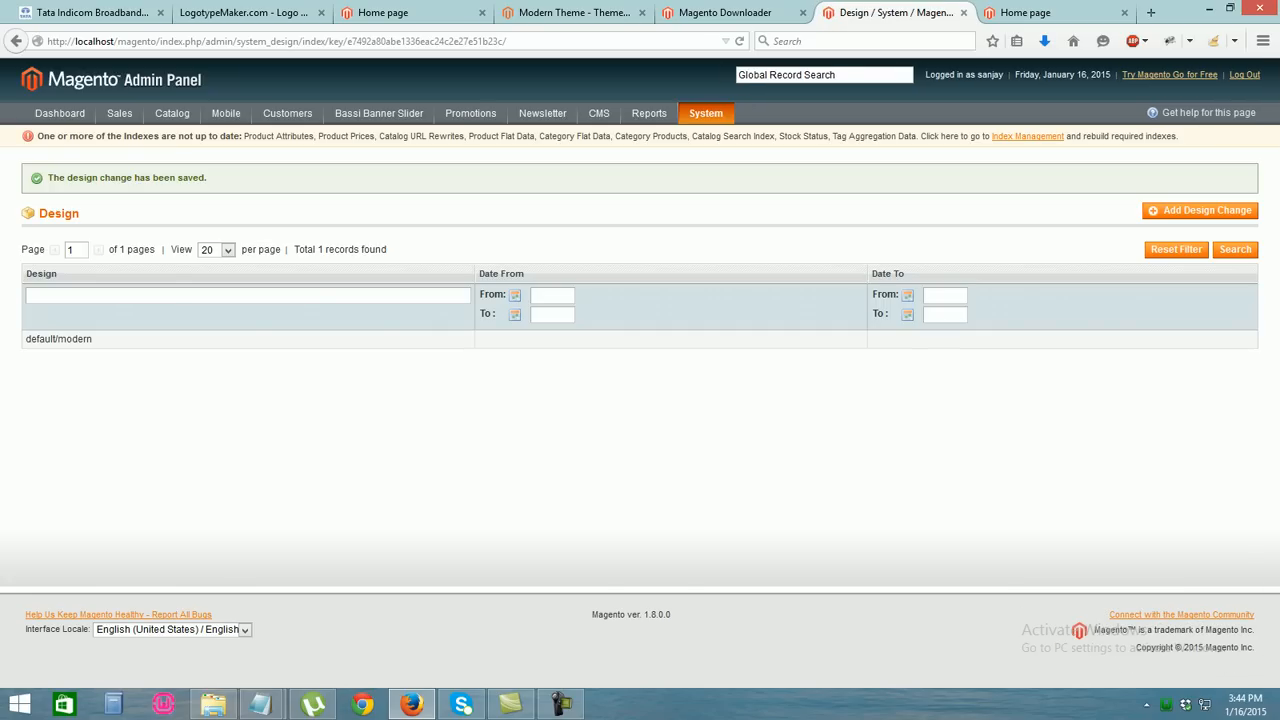
click(1040, 13)
Reload the storefront to see the modern theme and compare it with the webhunk store
click(200, 41)
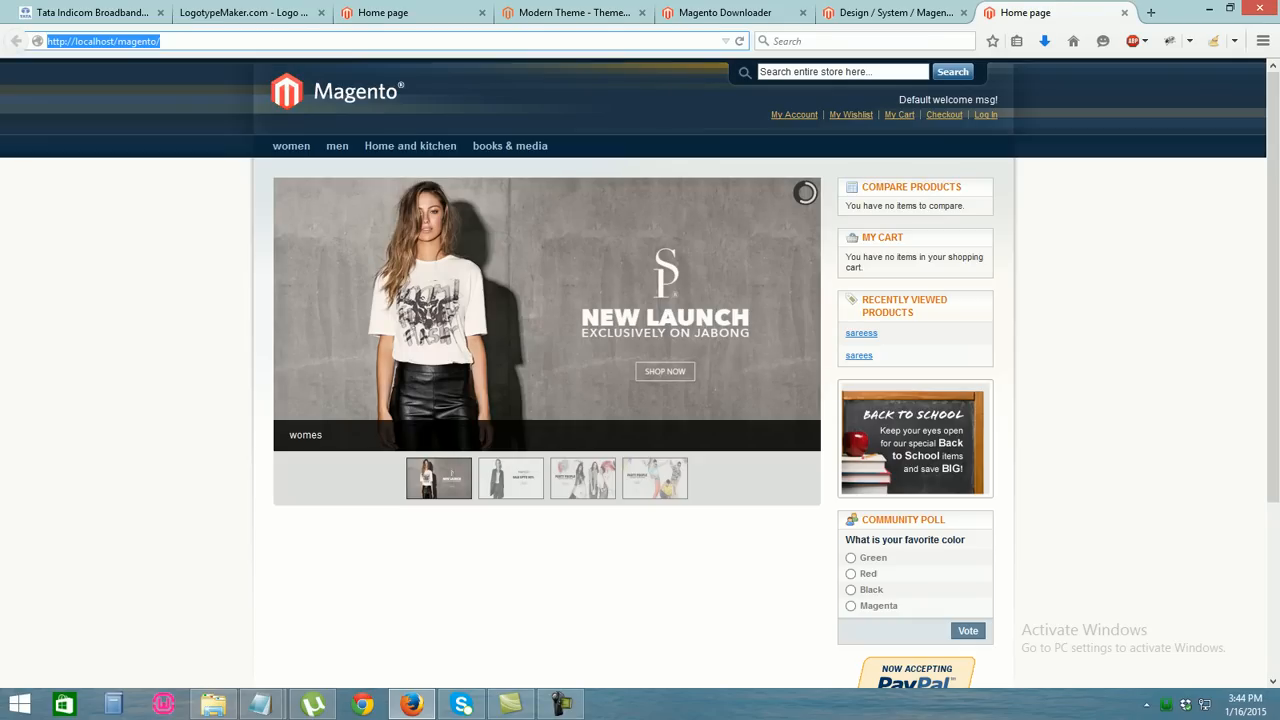
key(Return)
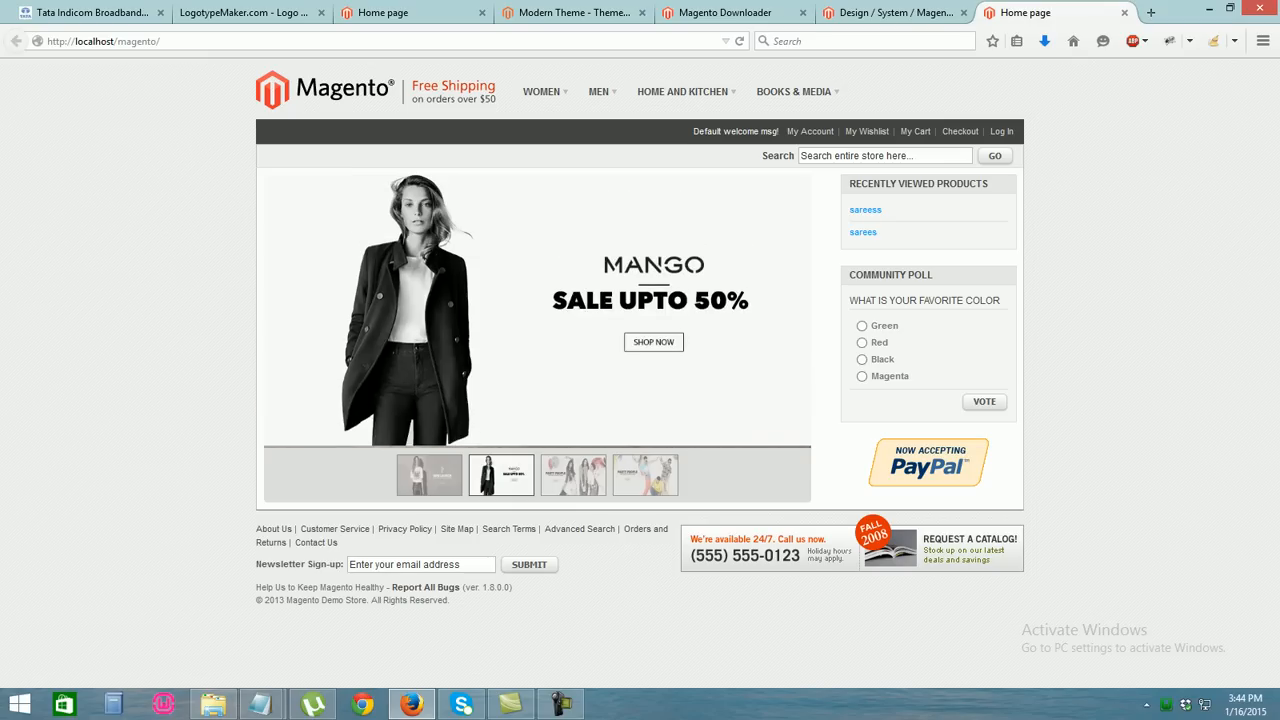
mouse_move(542, 92)
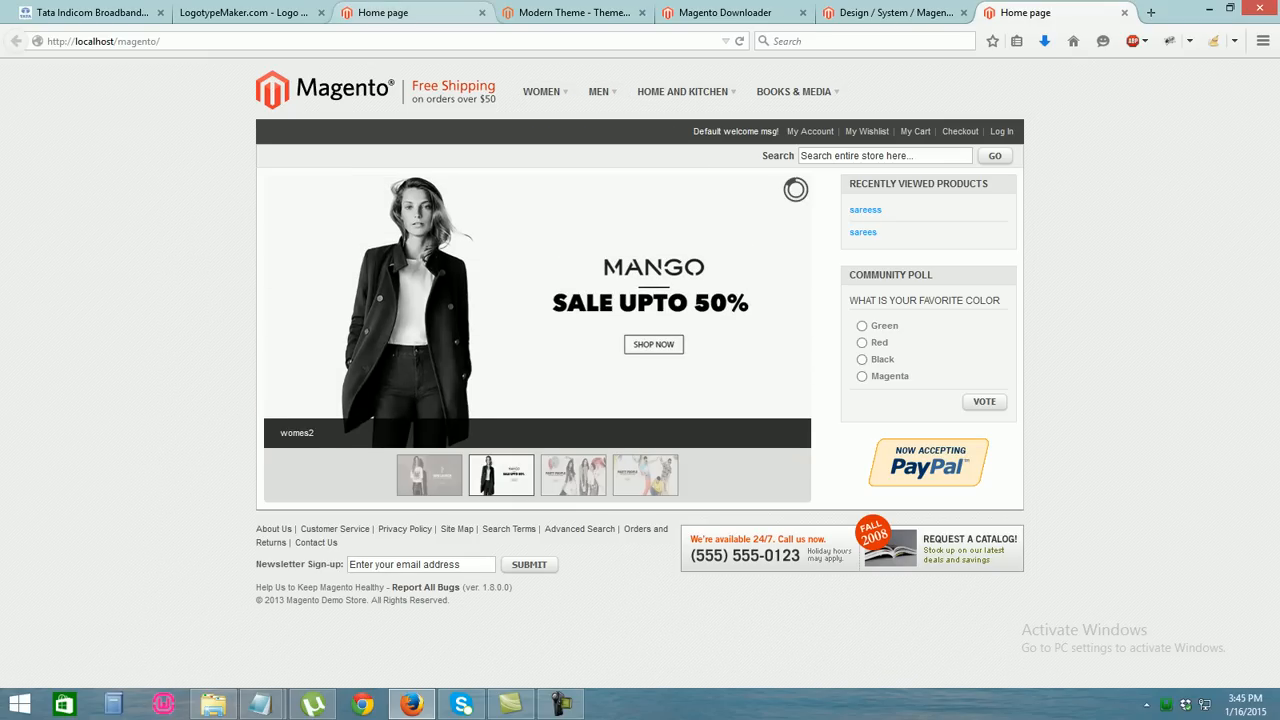
click(383, 12)
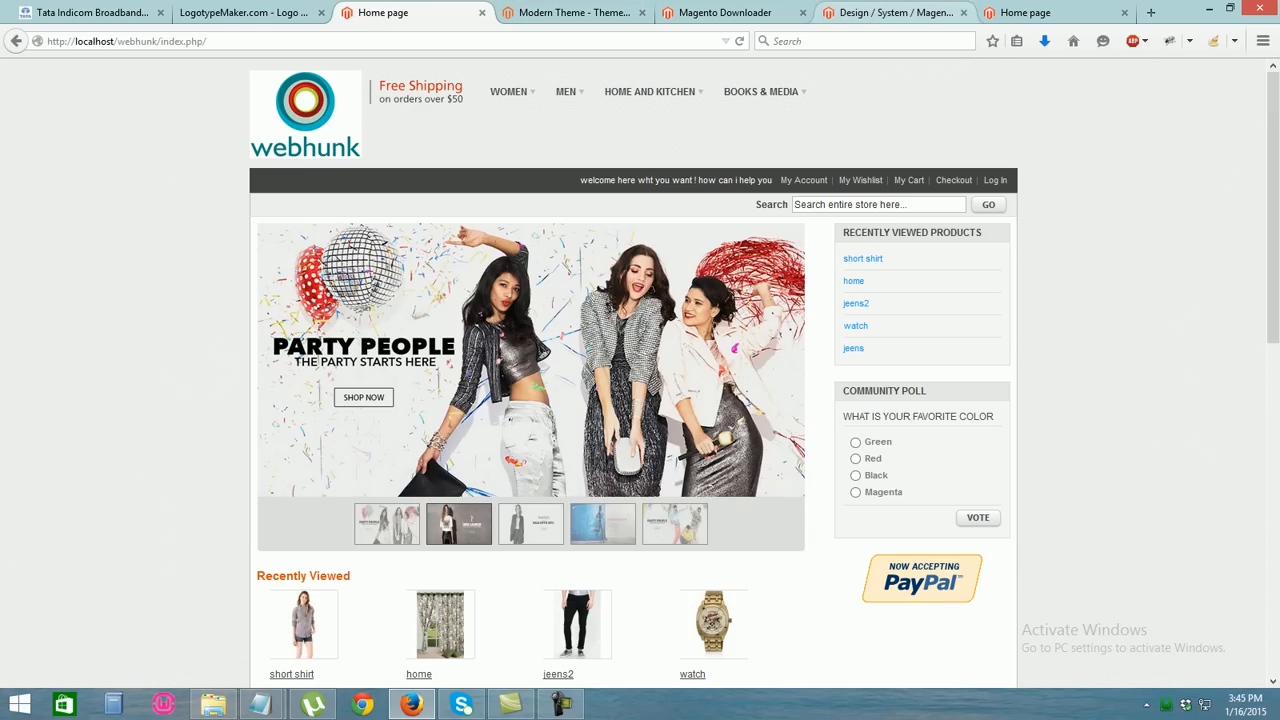
click(1040, 12)
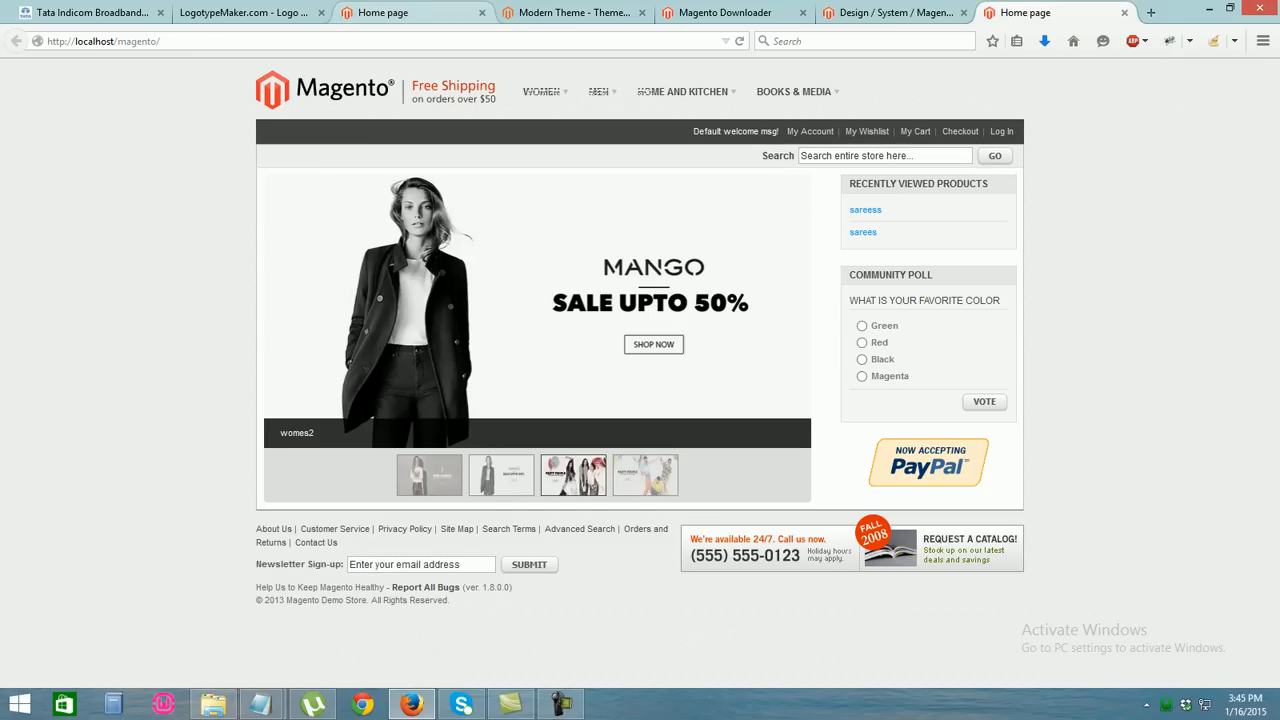
click(383, 12)
click(1040, 12)
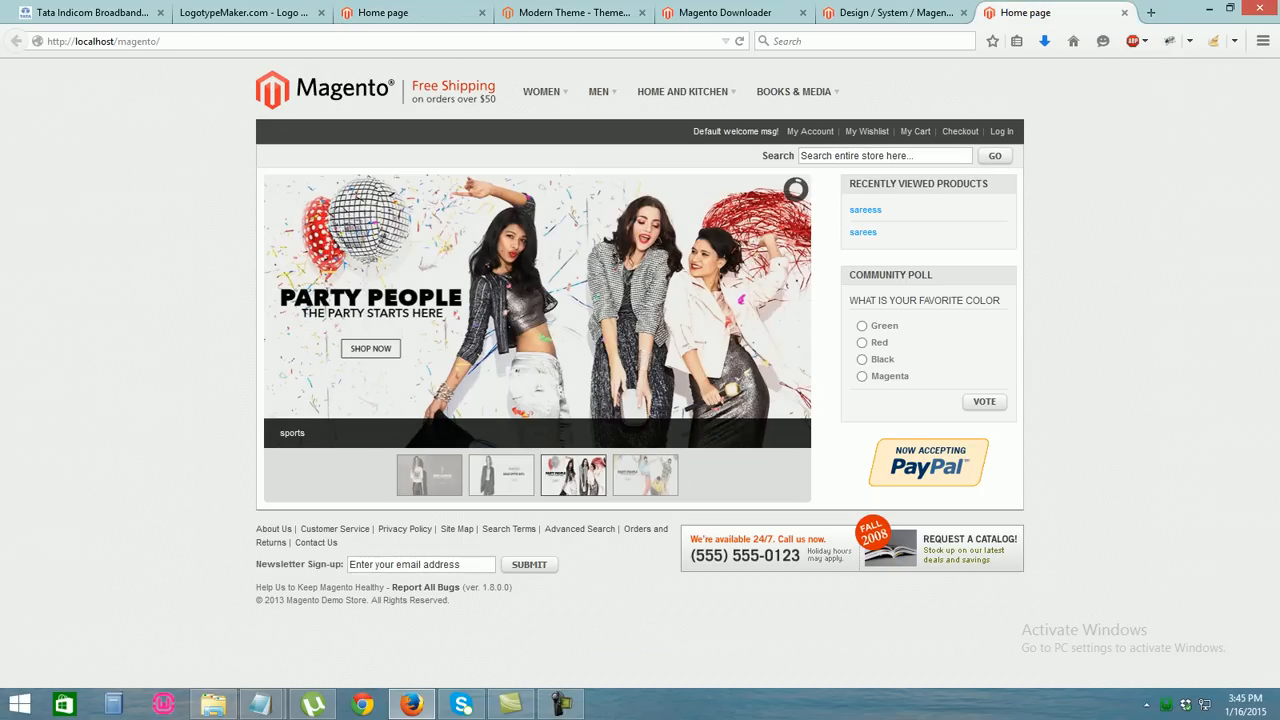
Back in the admin panel, open CMS > Pages
click(890, 12)
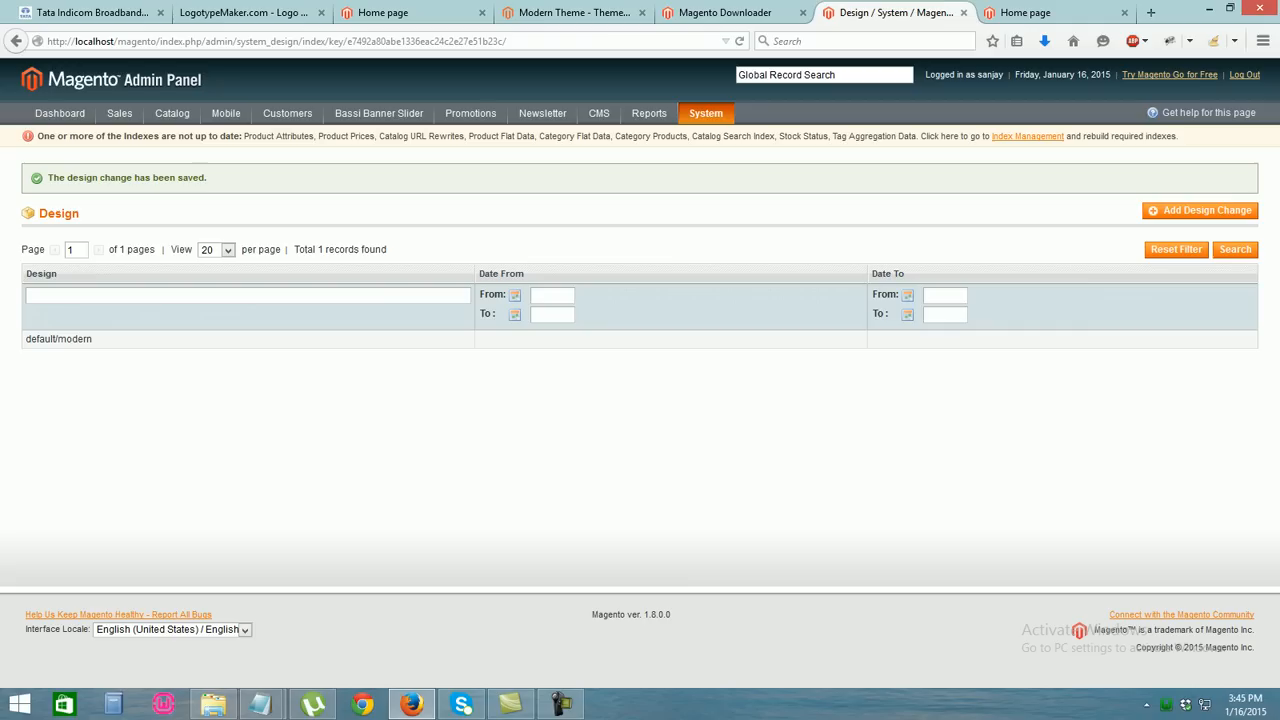
mouse_move(599, 113)
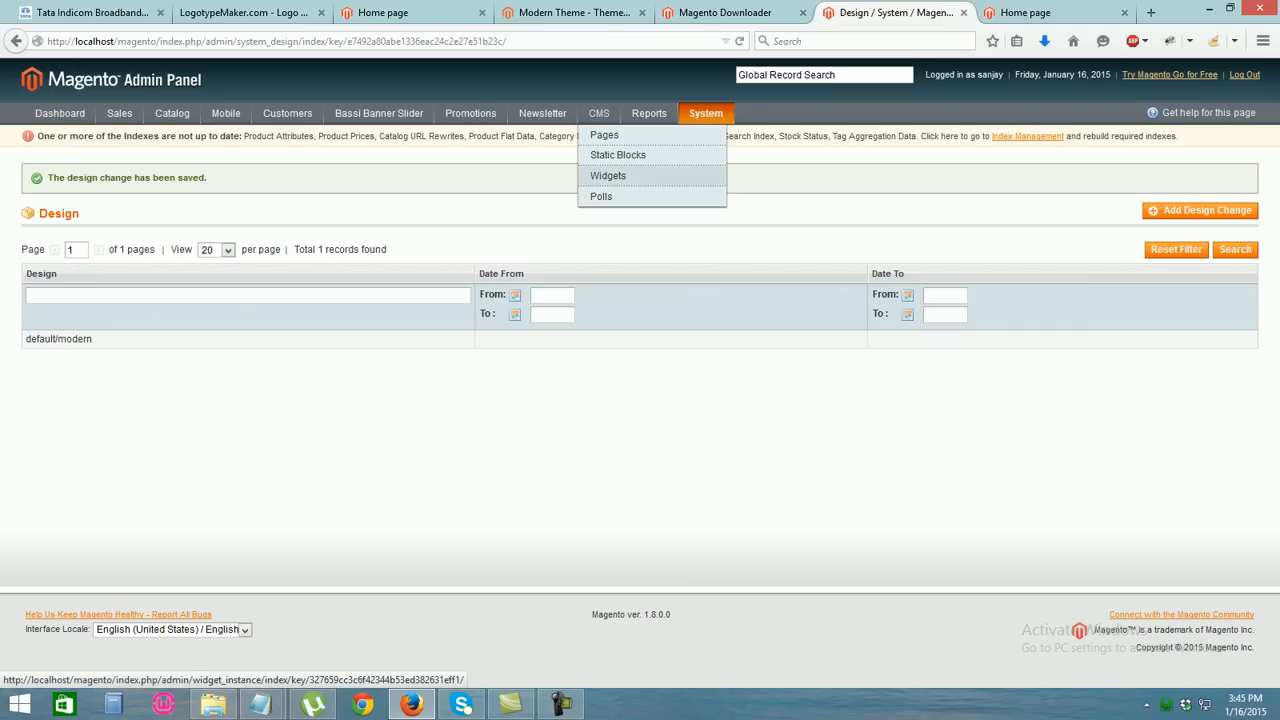
click(604, 135)
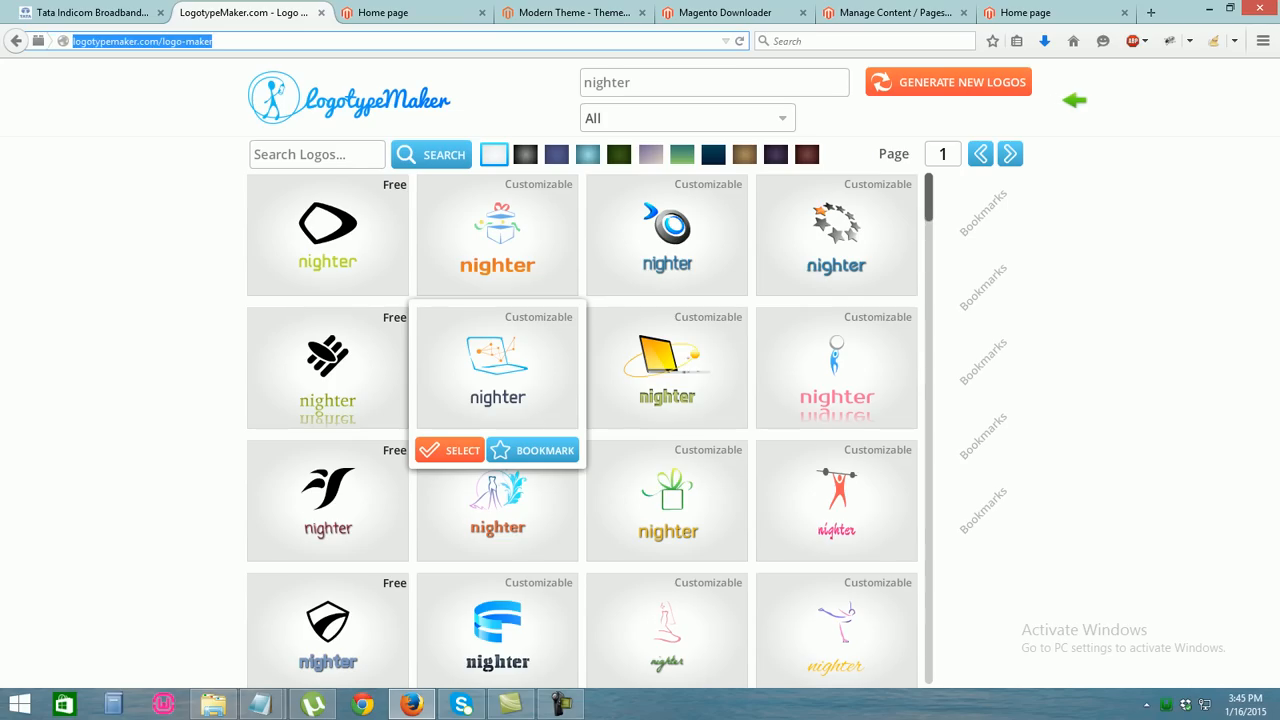
Generate logos for the name webhunk, open the gift design, then leave the editor
double_click(607, 83)
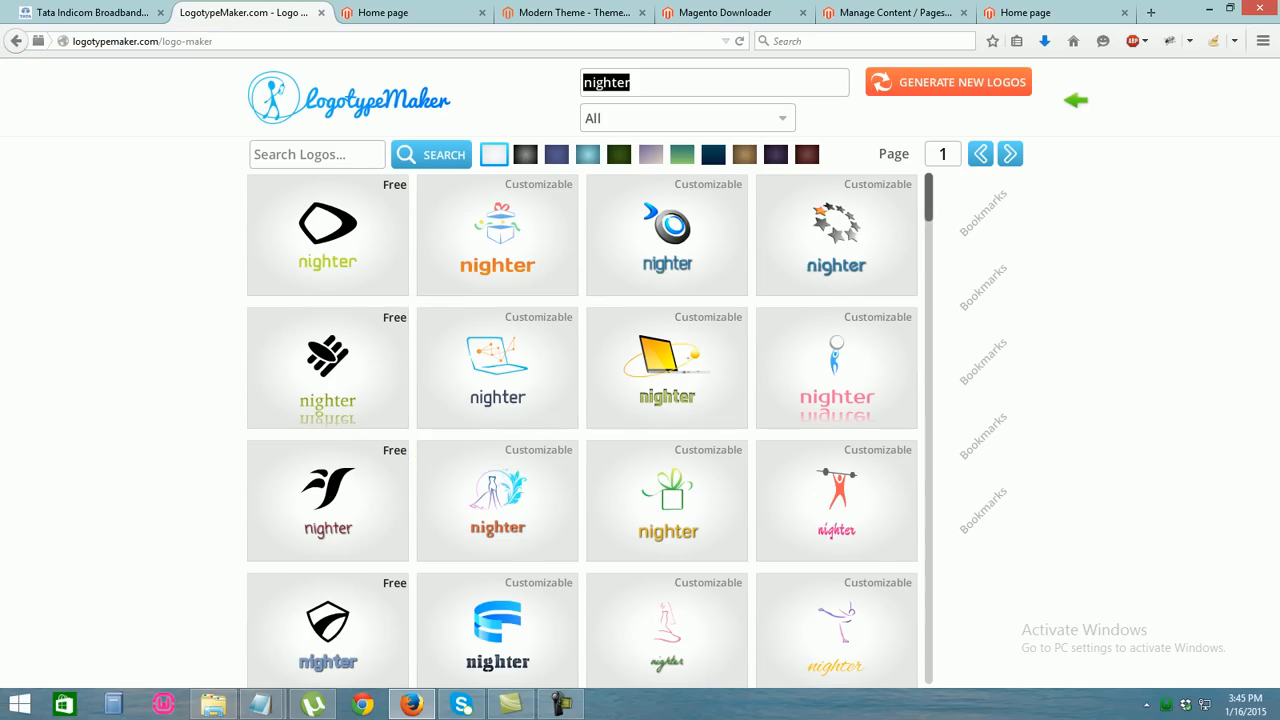
text(w)
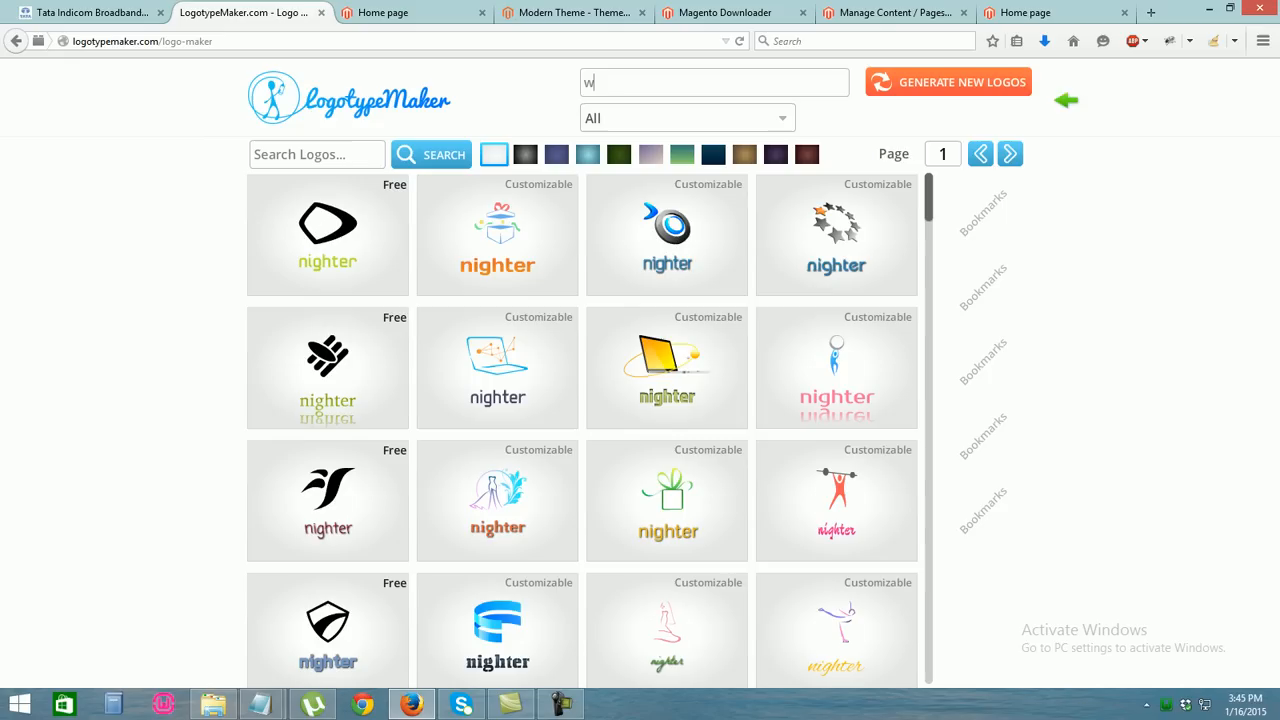
text(ebhunk)
key(Return)
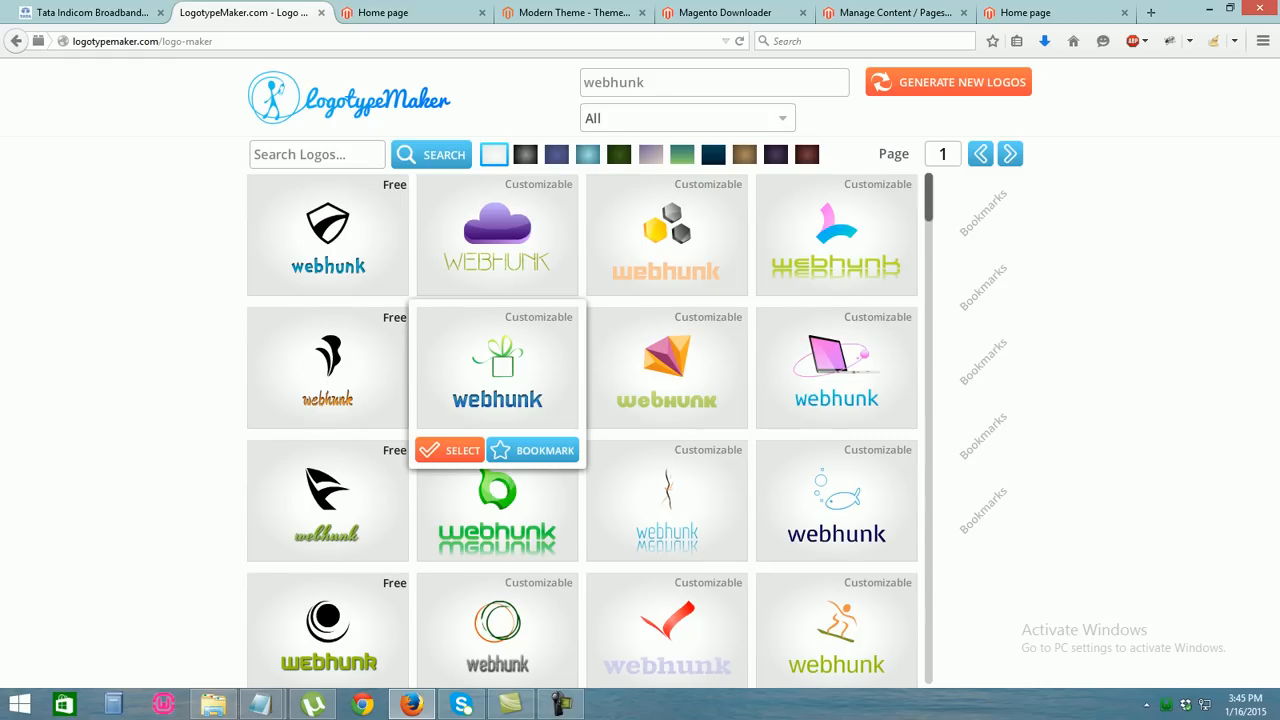
click(449, 450)
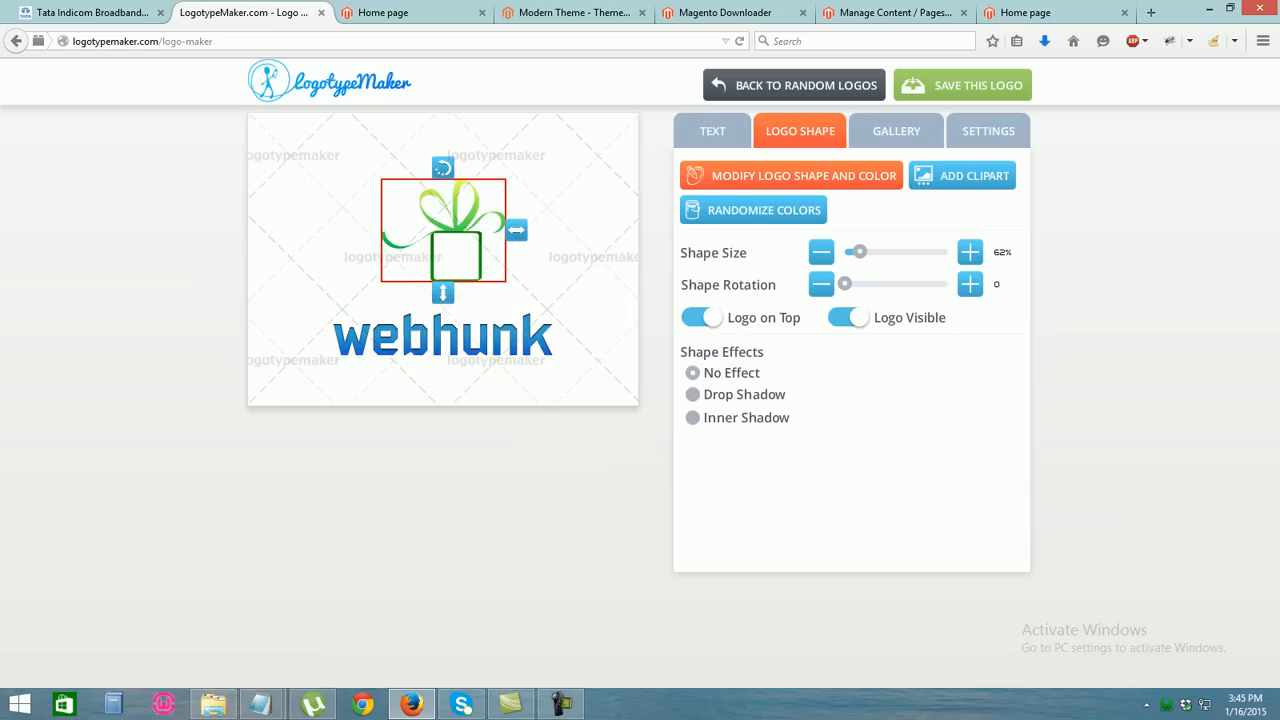
right_click(435, 236)
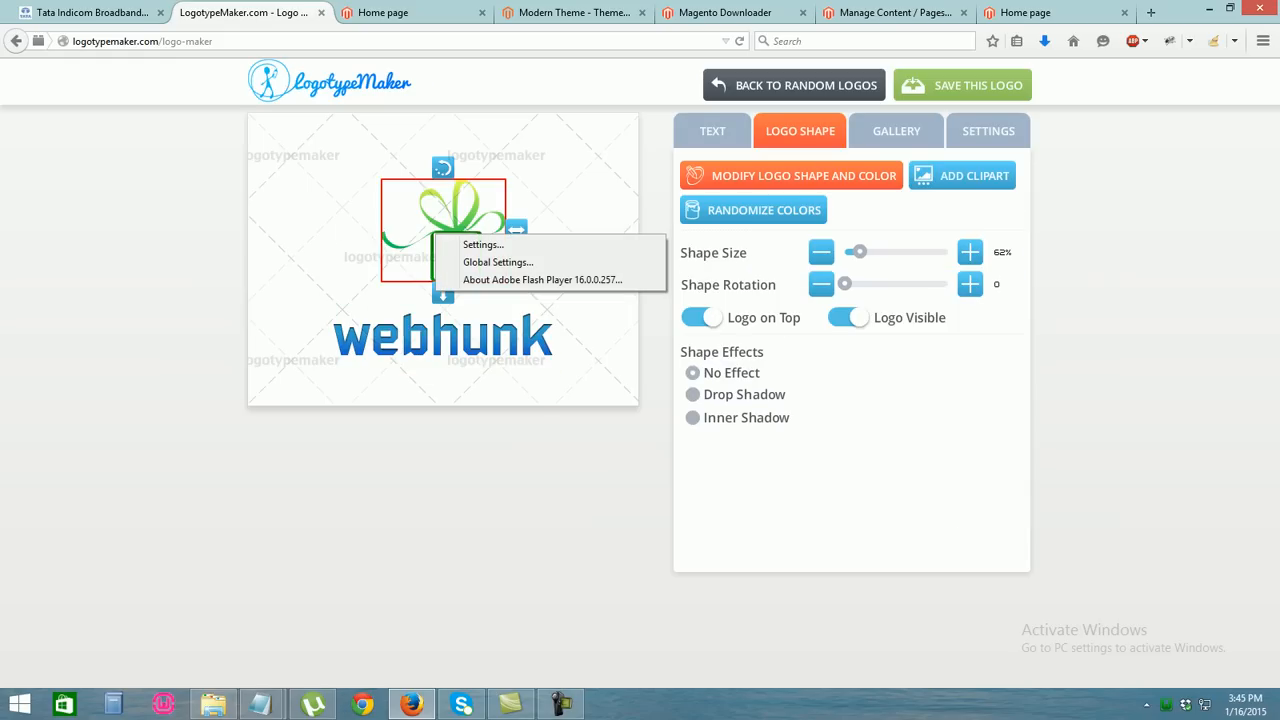
click(16, 41)
click(741, 320)
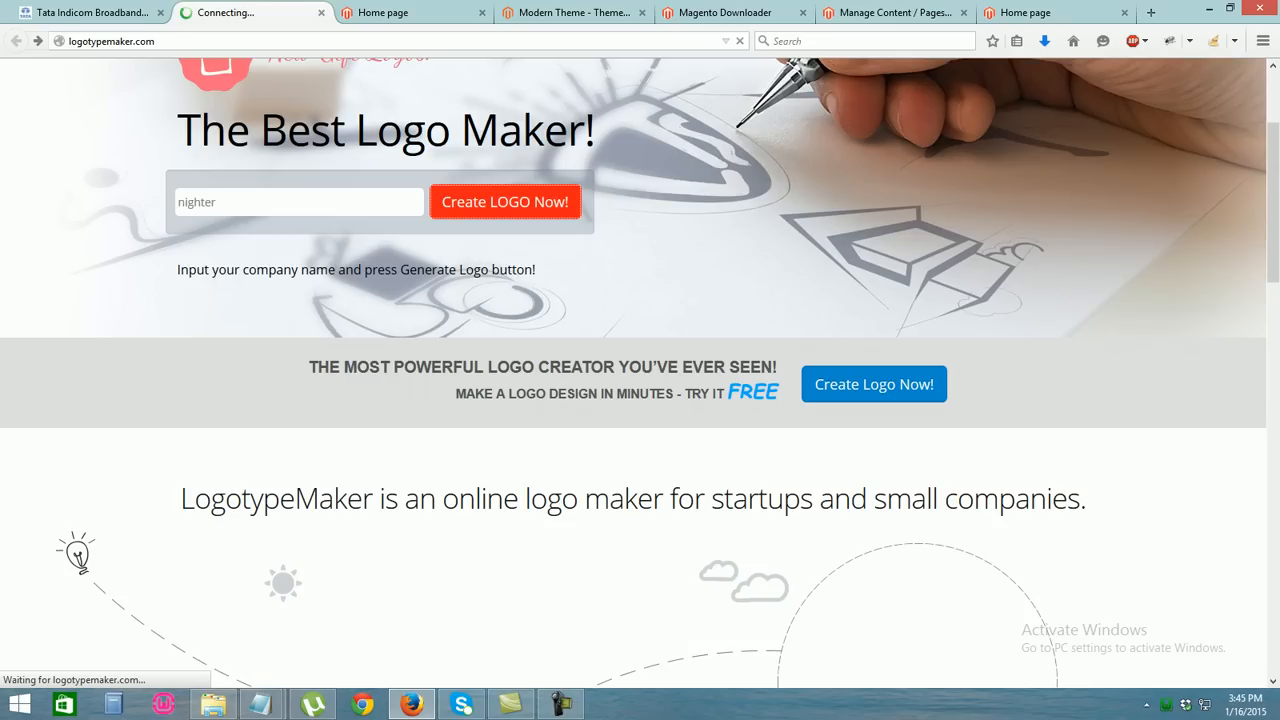
Pick the suggested name nighter, open the second design, and leave the editor page
double_click(198, 202)
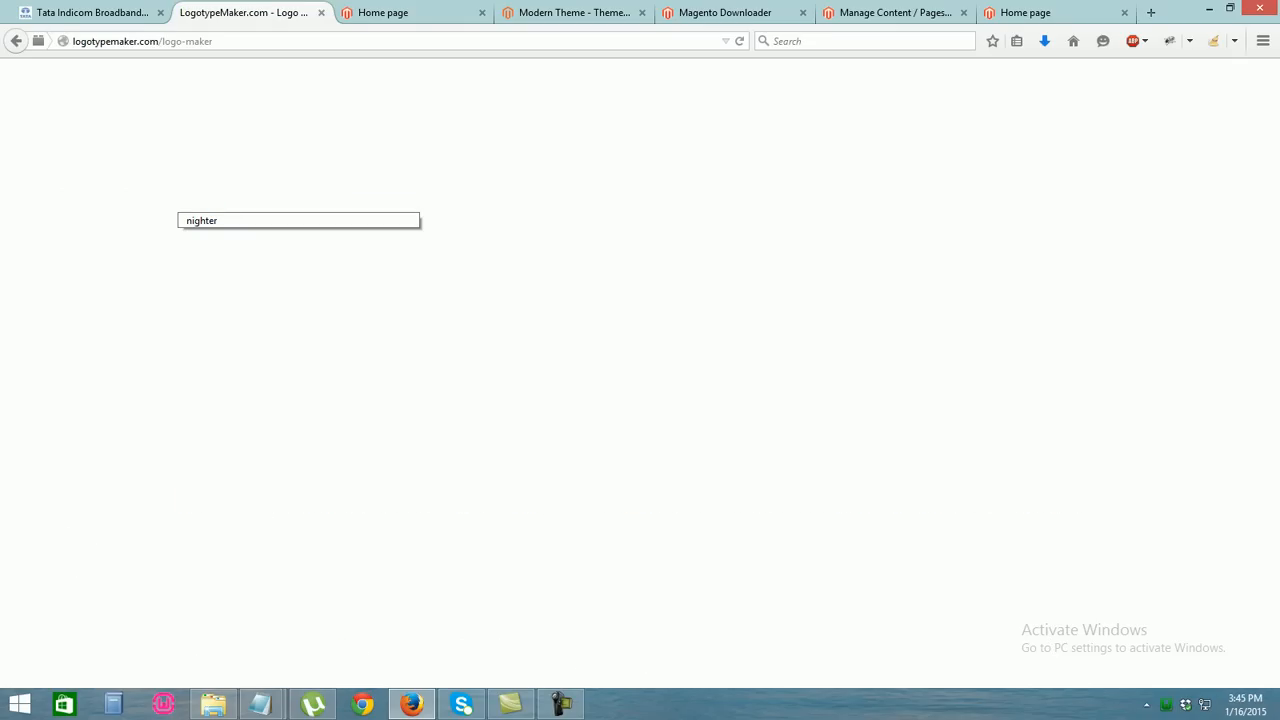
click(204, 220)
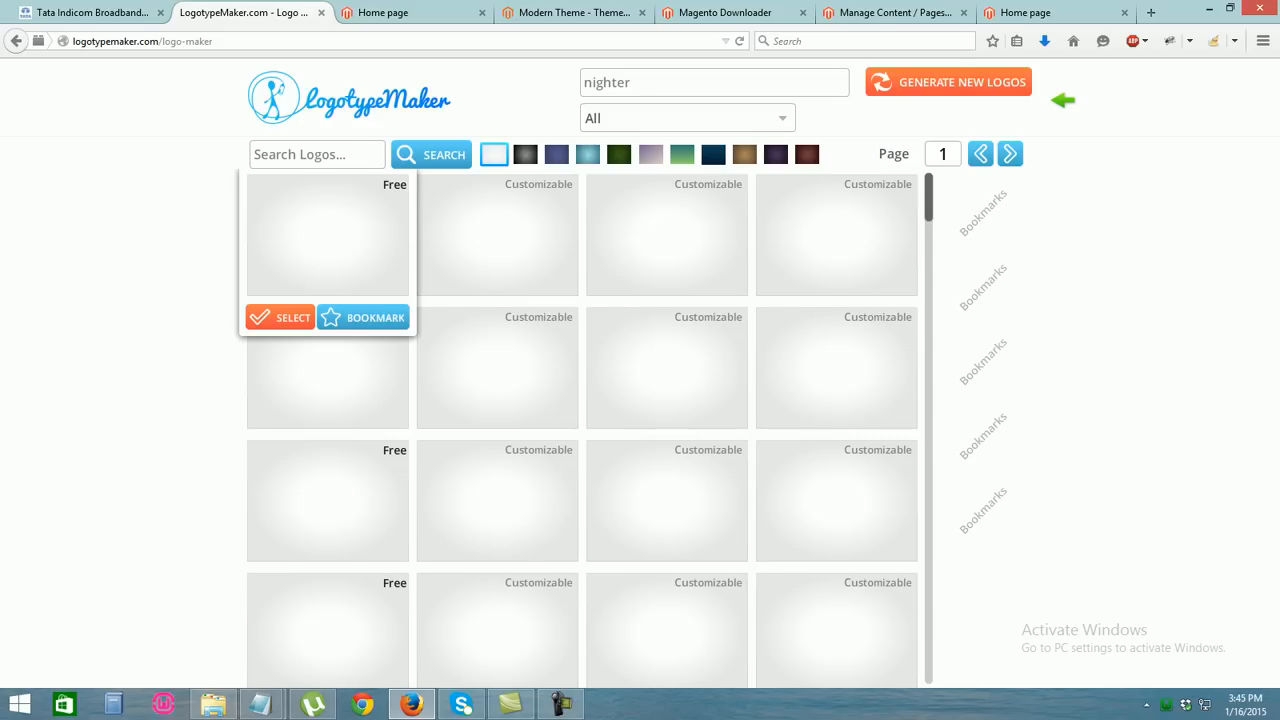
click(449, 317)
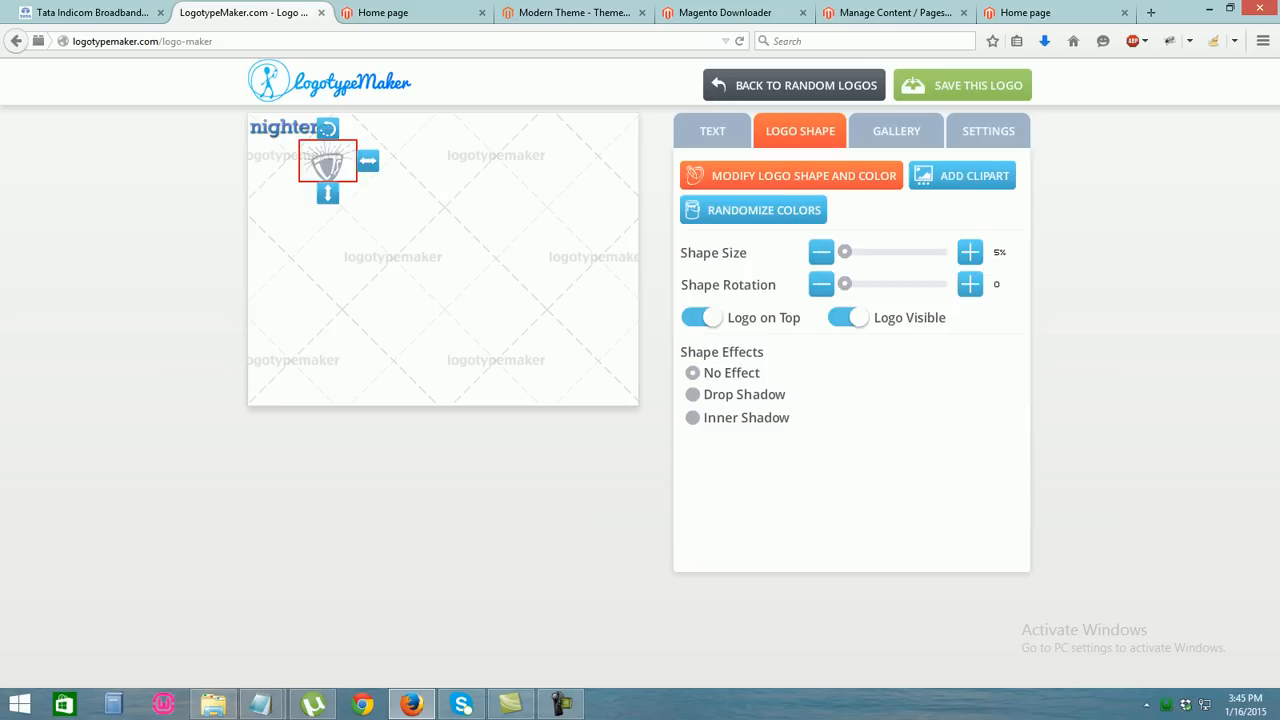
click(16, 41)
key(Return)
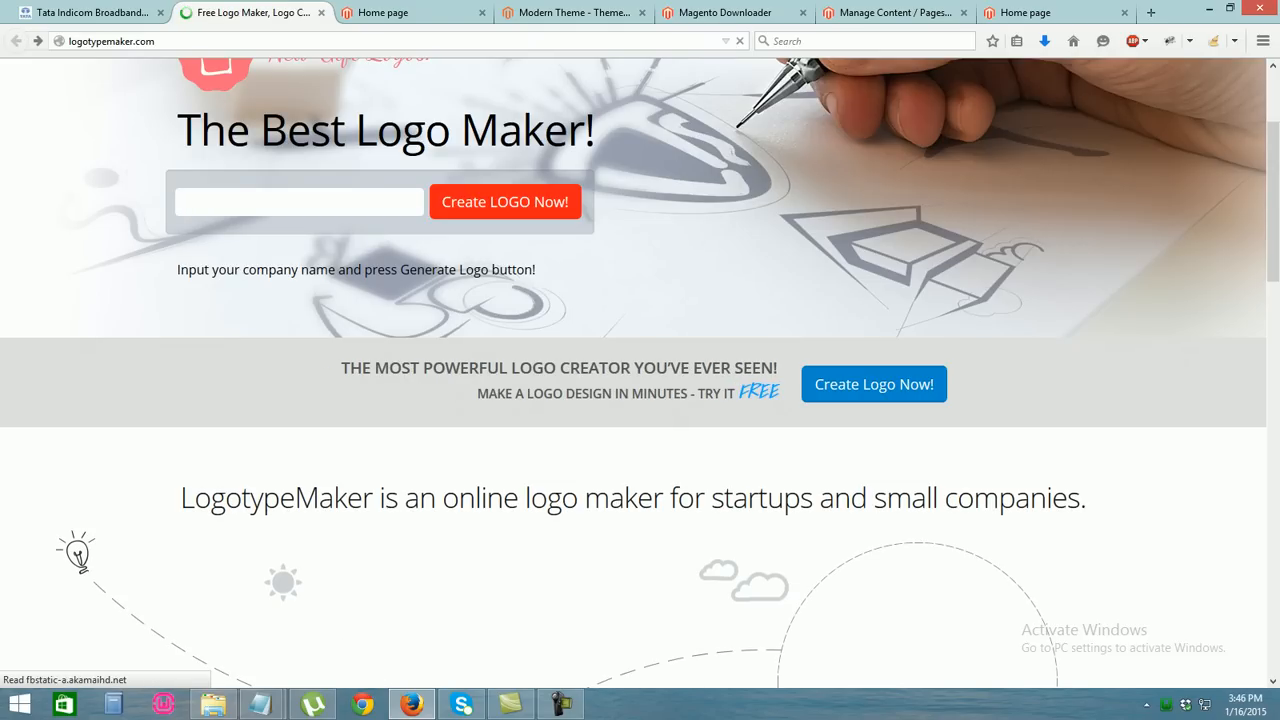
Generate logo designs for the name 'webhunk' and open the green-leaf logo in the editor
text(webhu)
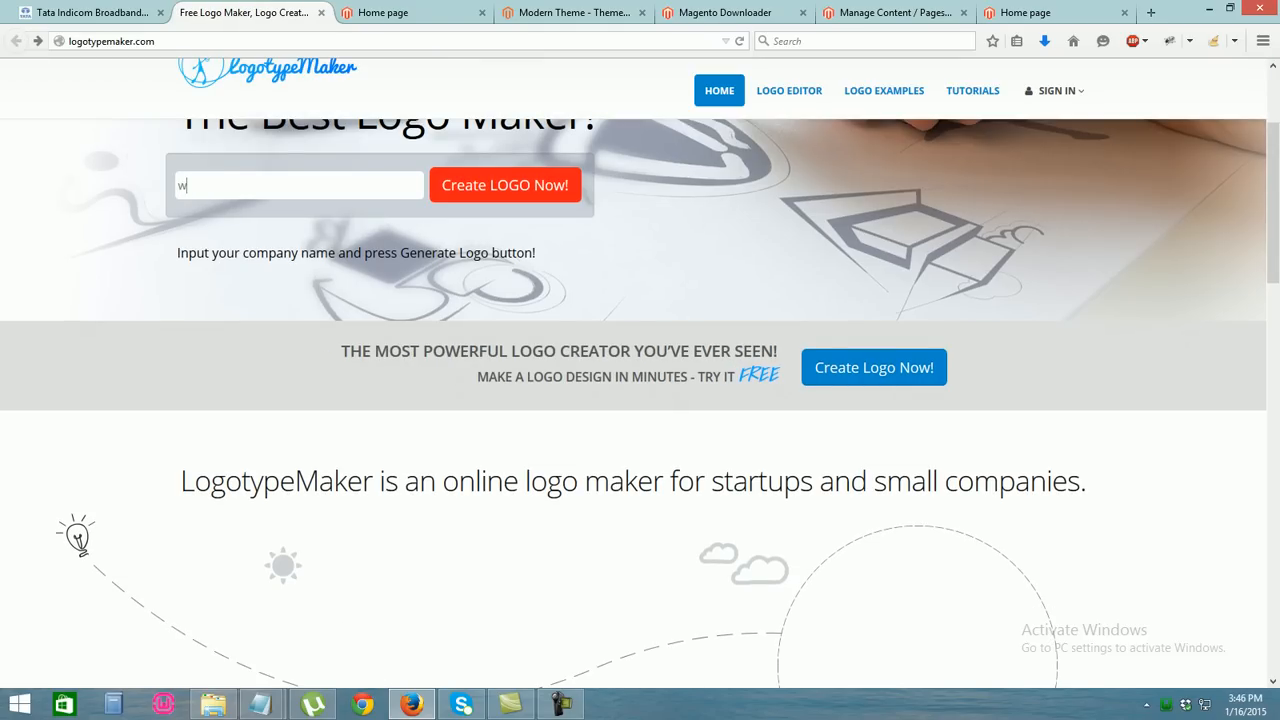
text(nk)
key(Return)
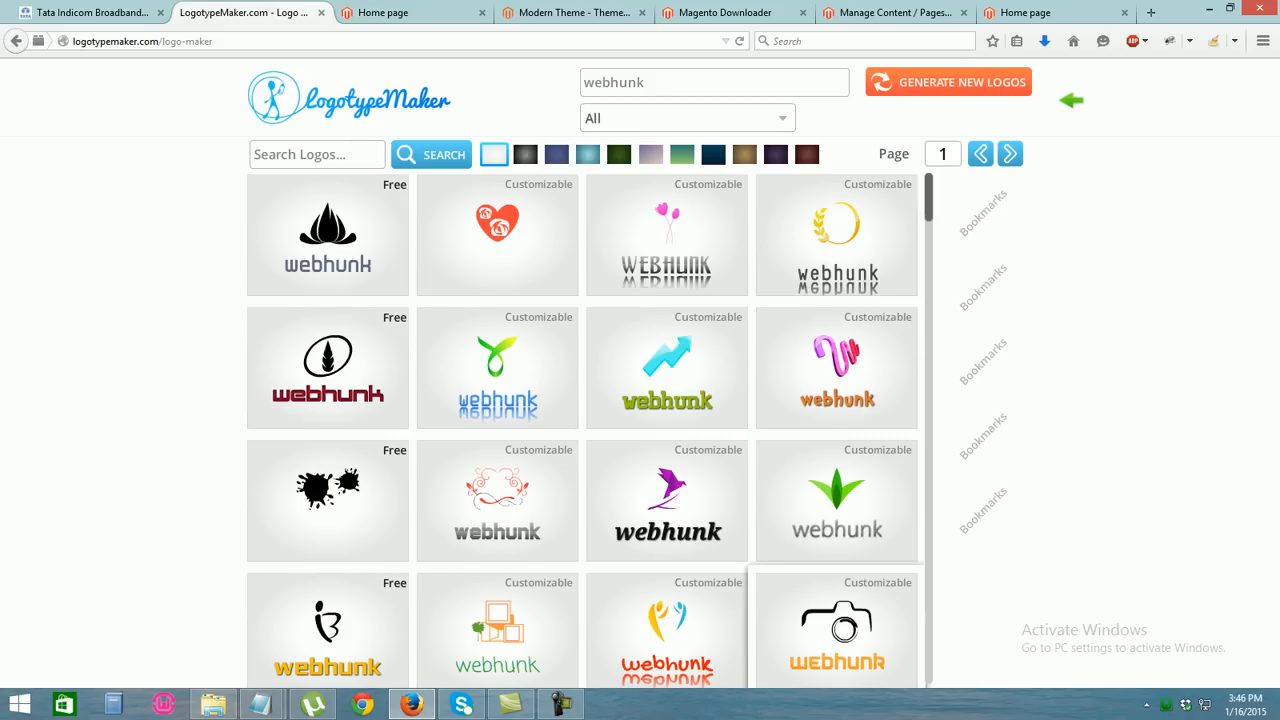
mouse_move(837, 502)
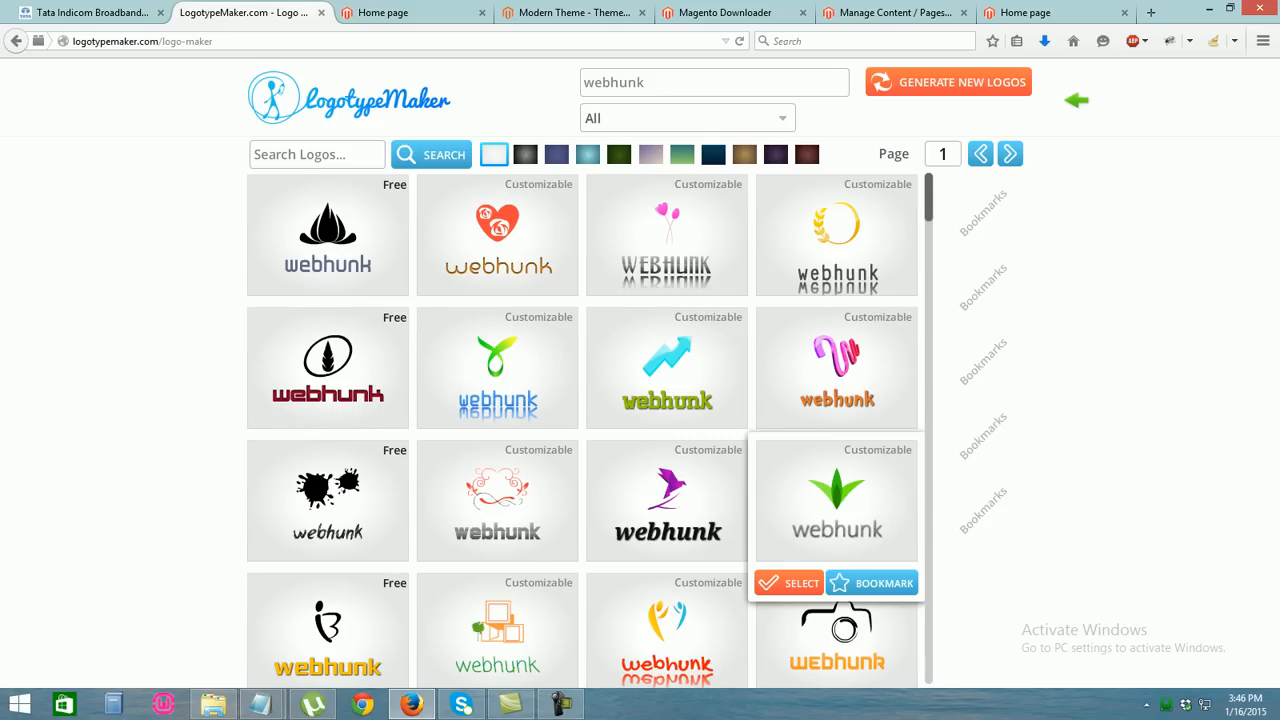
right_click(841, 480)
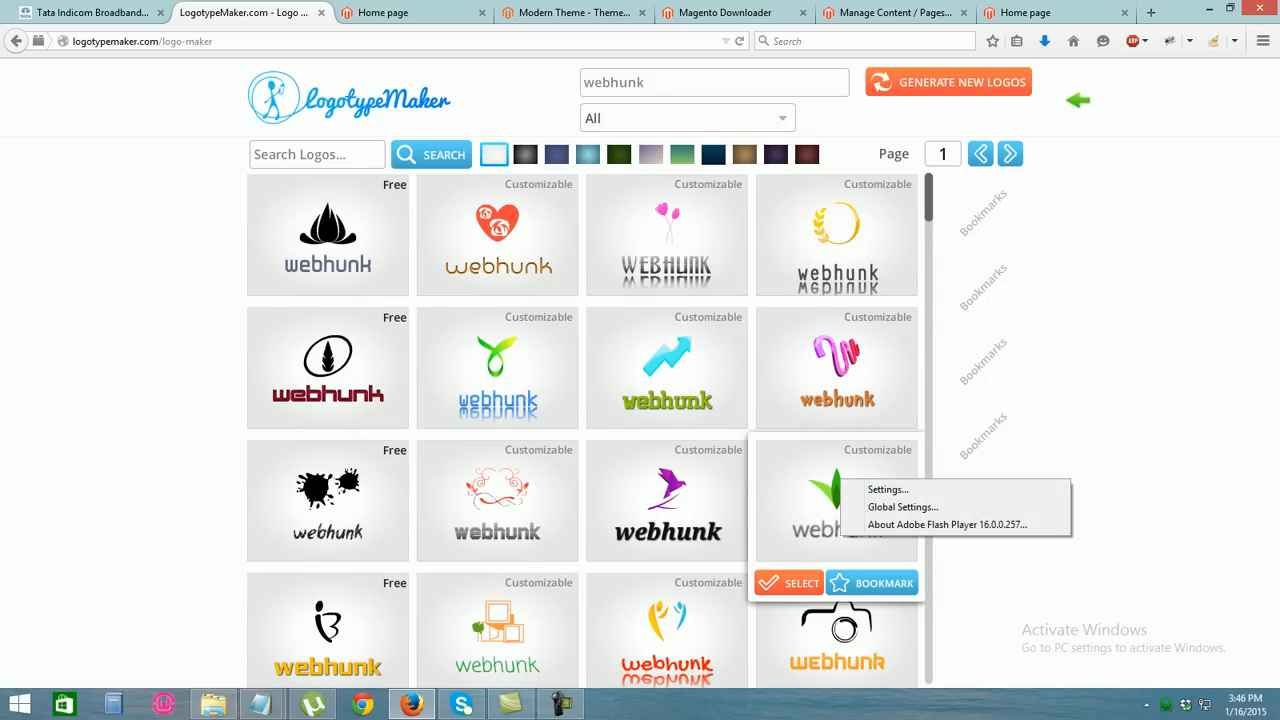
click(836, 490)
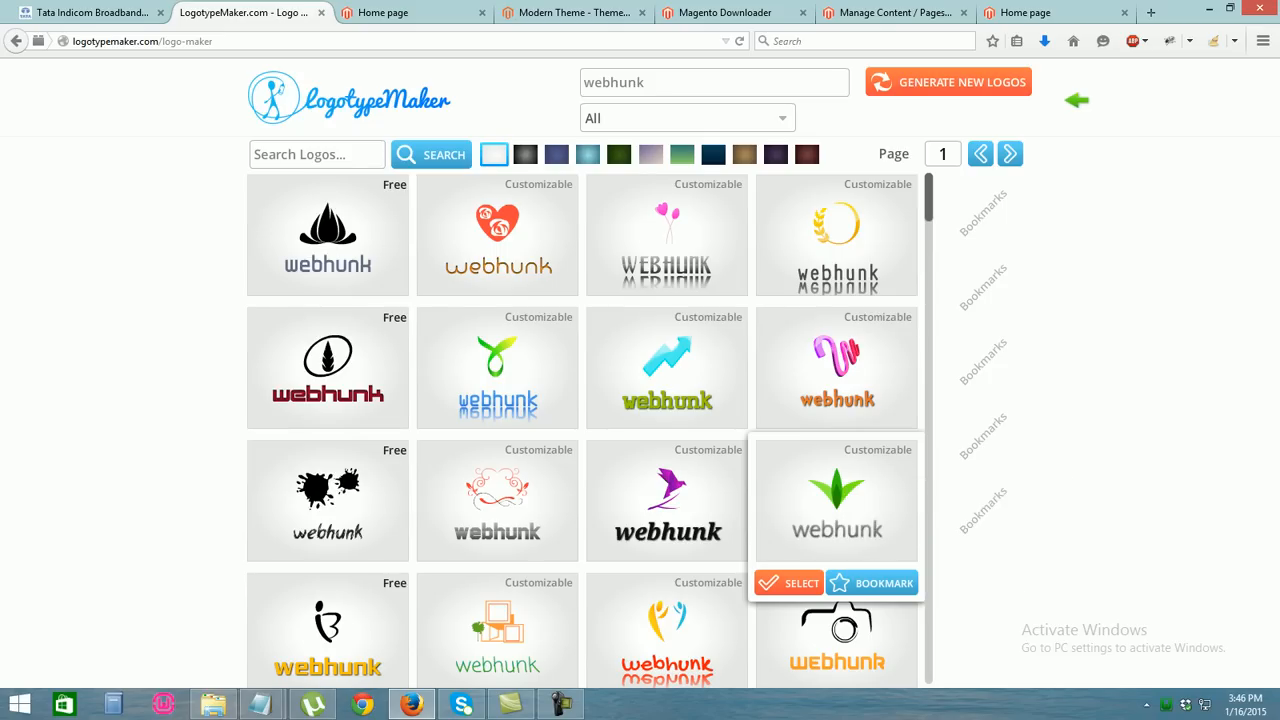
click(836, 490)
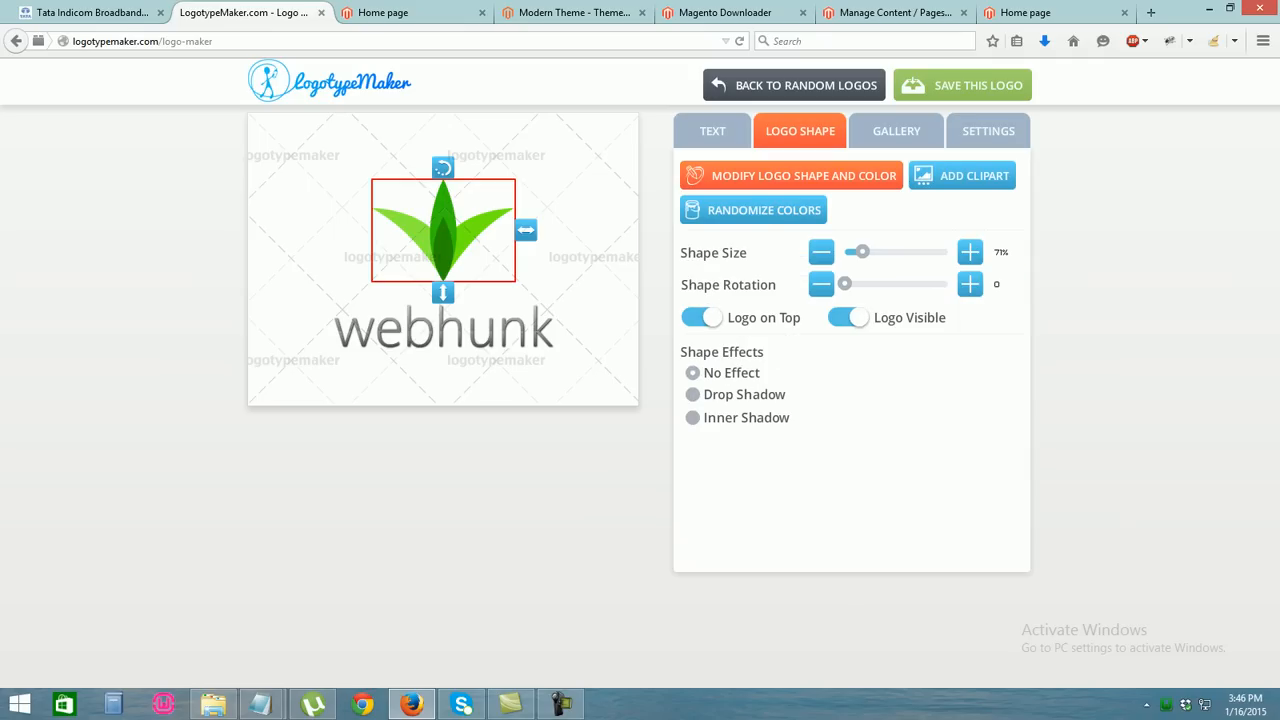
Bring up the green-leaf logo's size, position and background settings
right_click(461, 227)
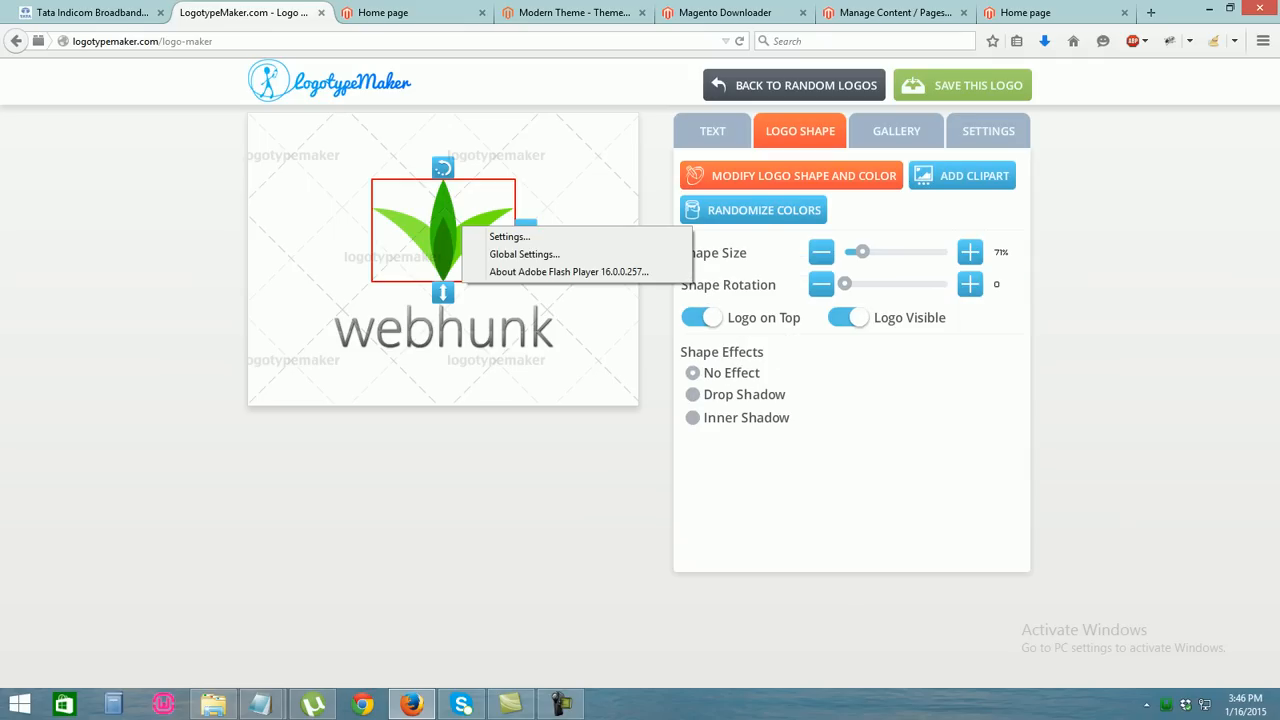
click(400, 385)
click(400, 385)
click(262, 704)
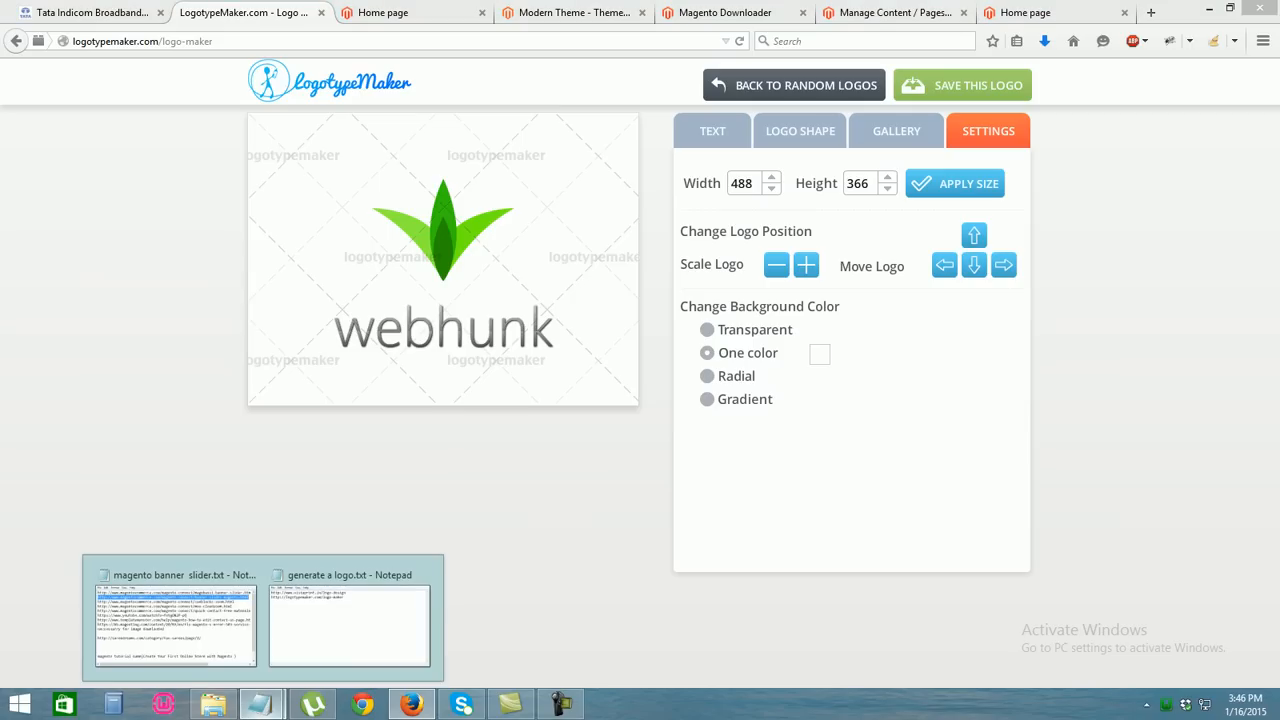
Load the Vistaprint logo-design link from the Notepad notes in Firefox, then trim 'logo-design' from the address
click(349, 620)
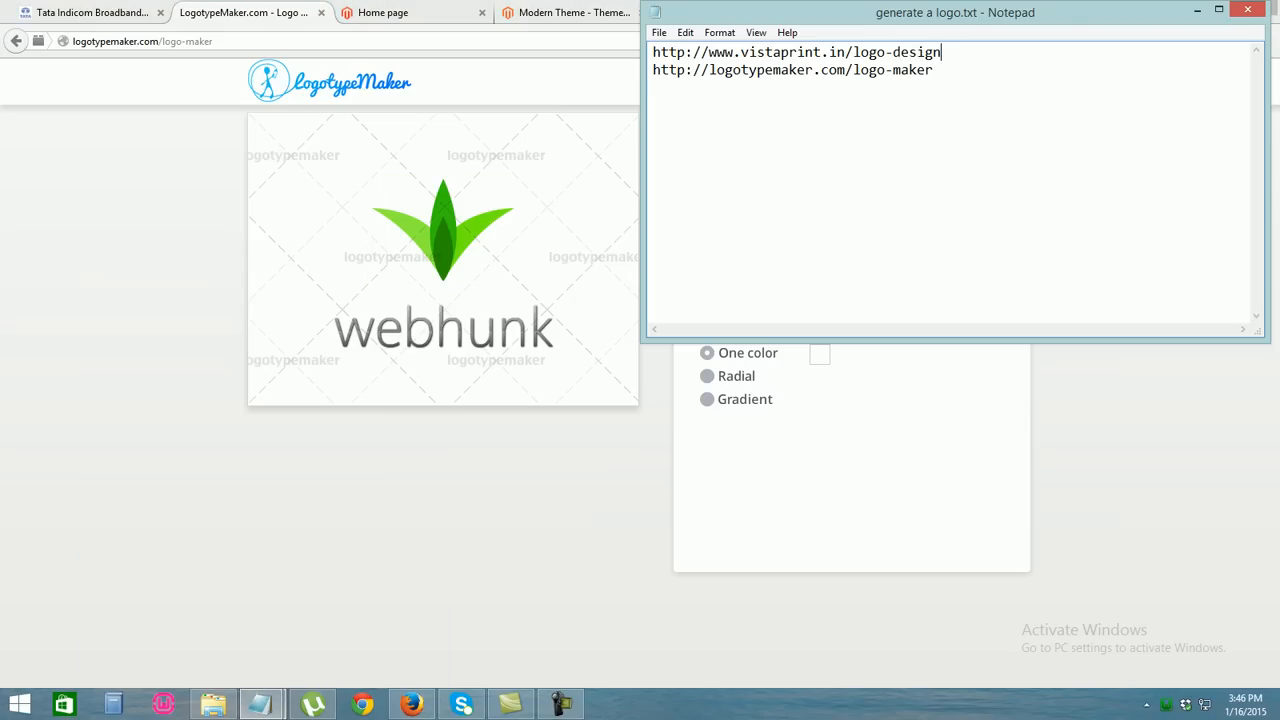
key(shift+Up)
key(ctrl+c)
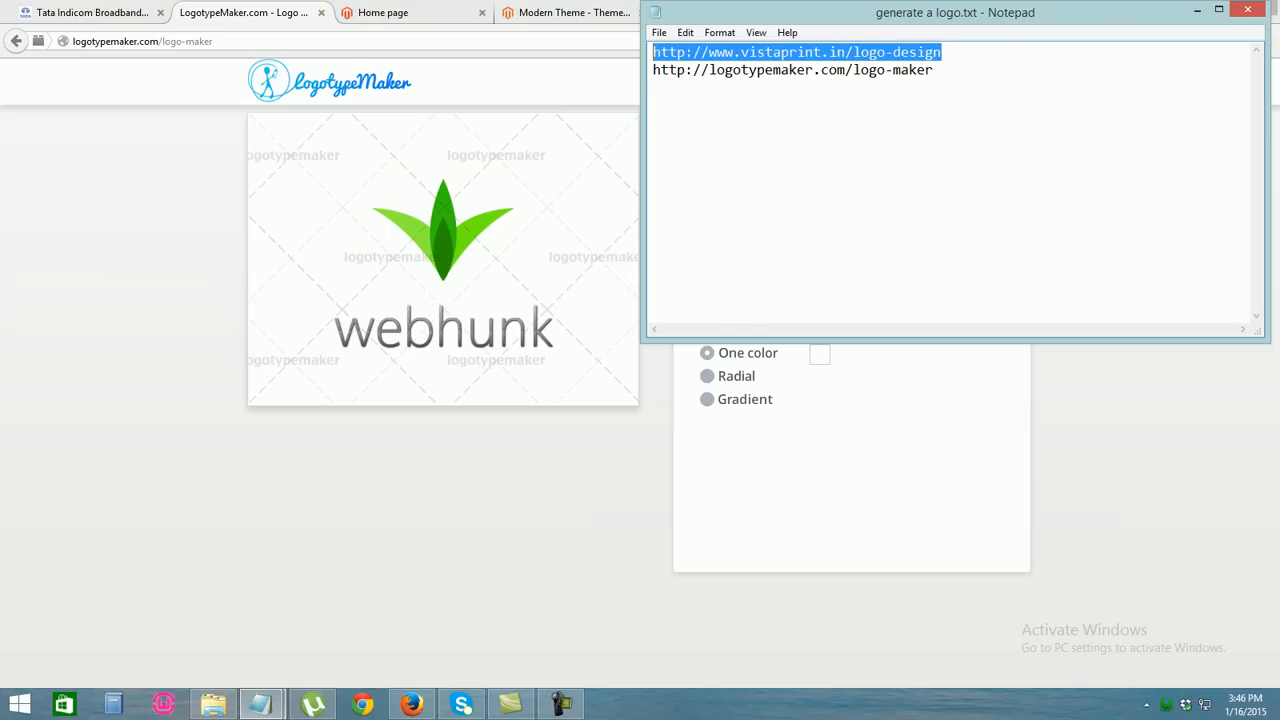
click(300, 41)
key(ctrl+v)
key(Return)
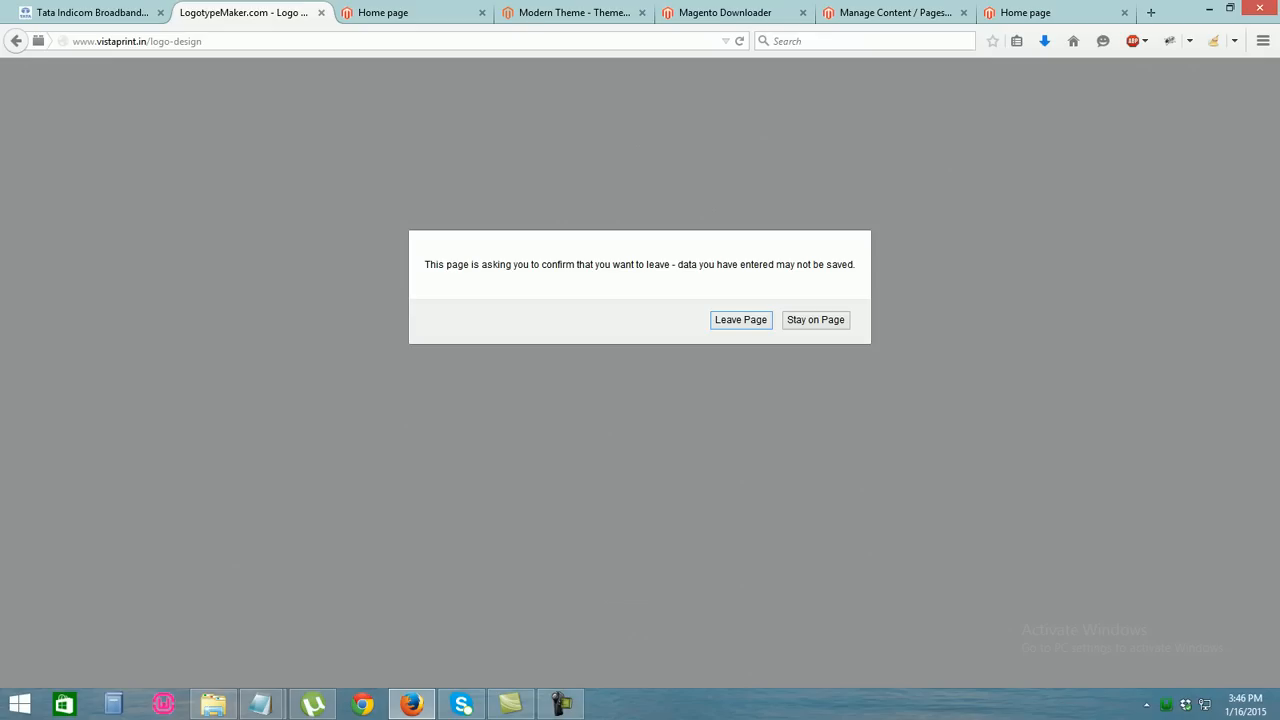
key(Return)
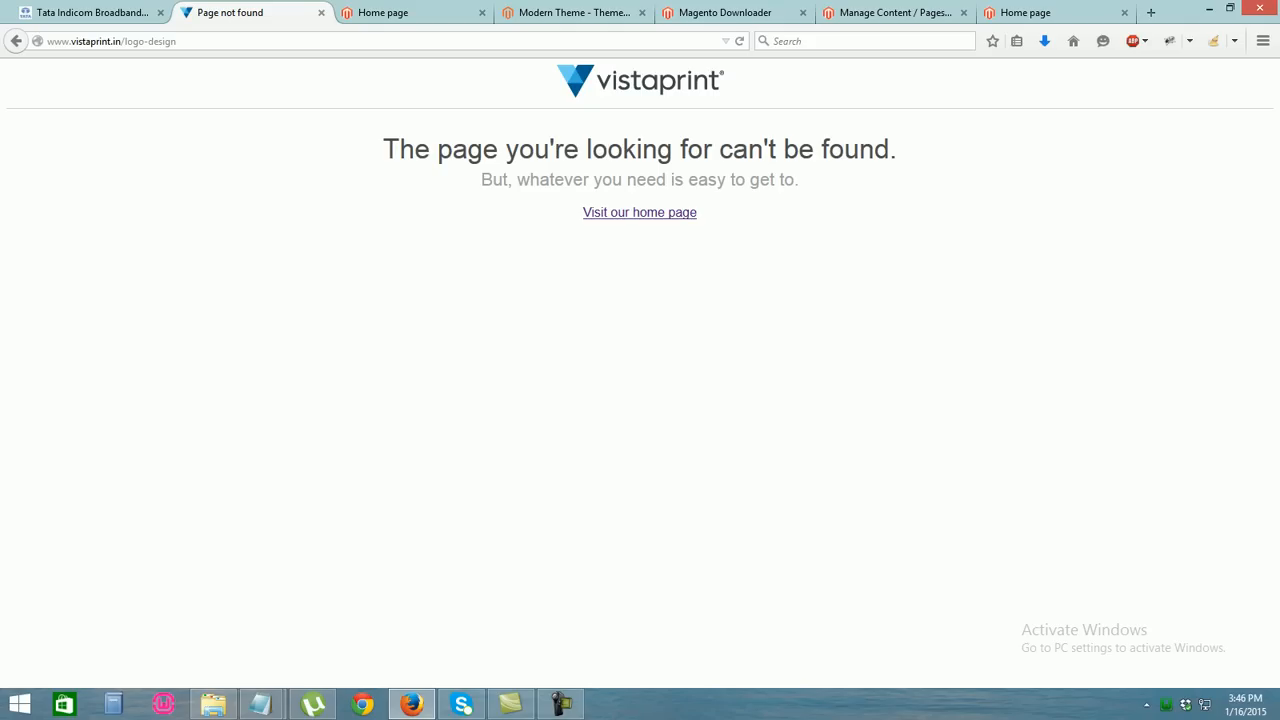
drag(181, 41, 125, 41)
key(BackSpace)
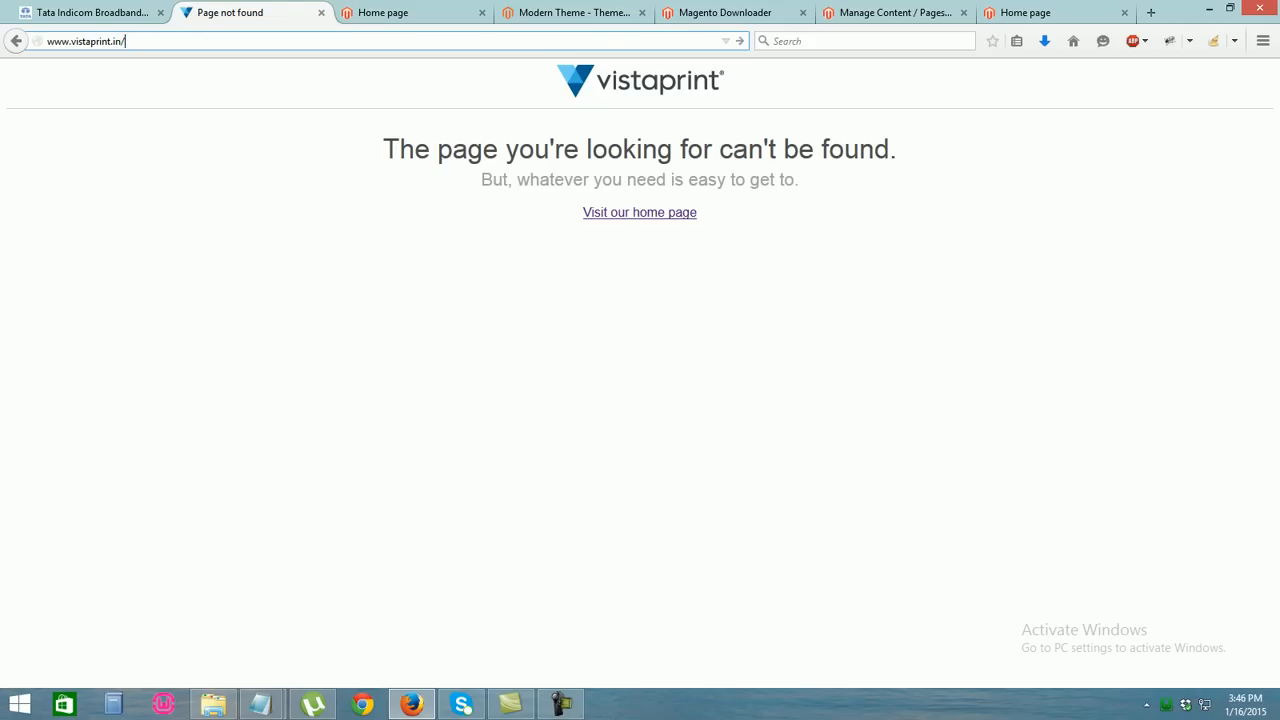
key(Return)
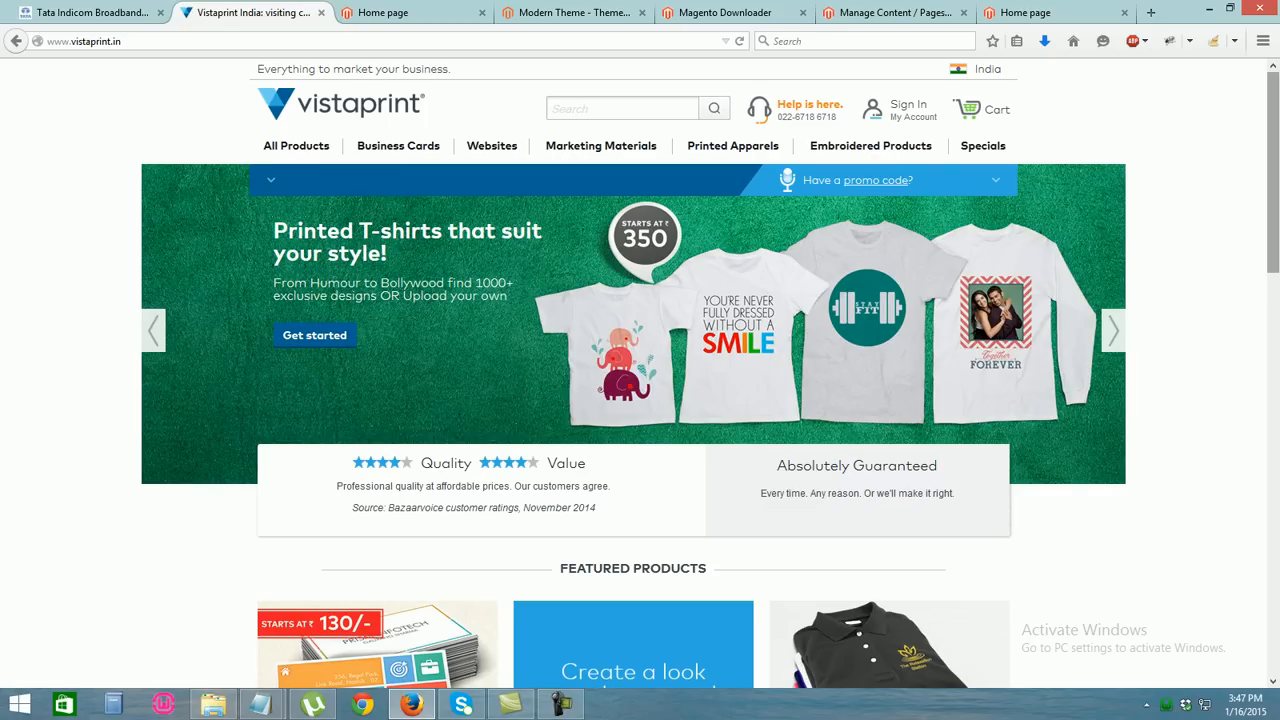
scroll(640, 400, down, 4)
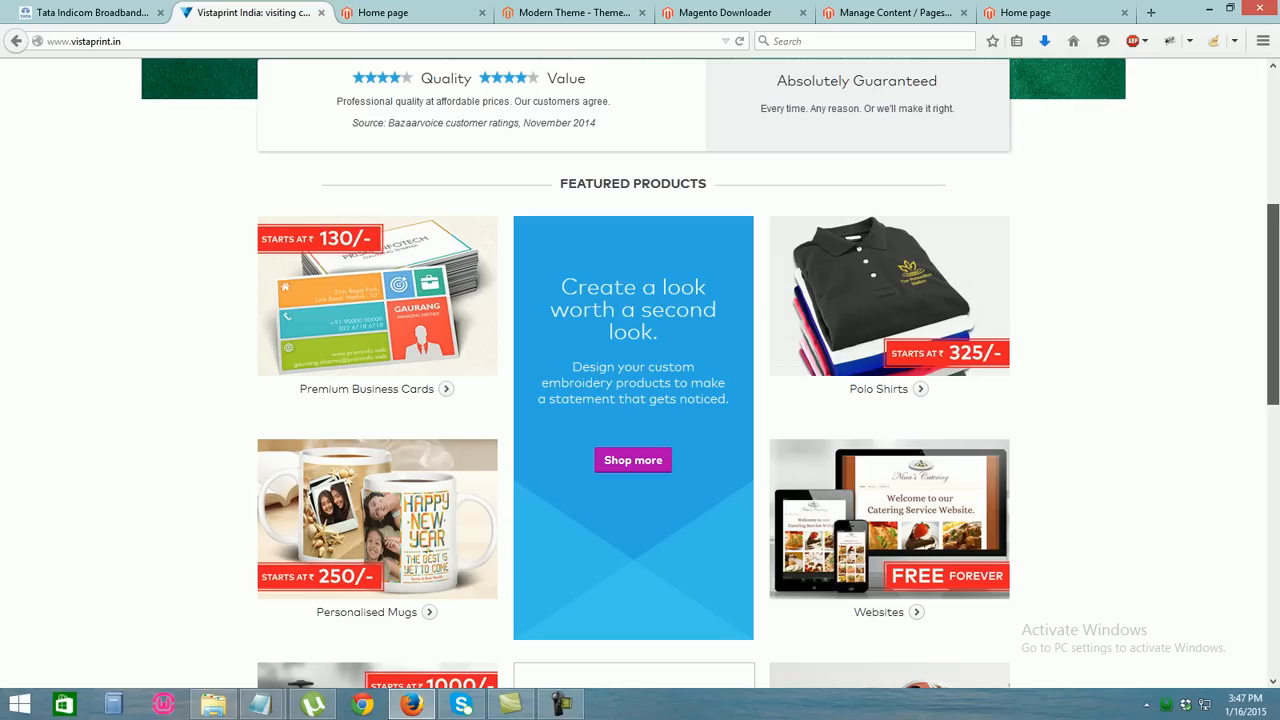
scroll(640, 400, up, 3)
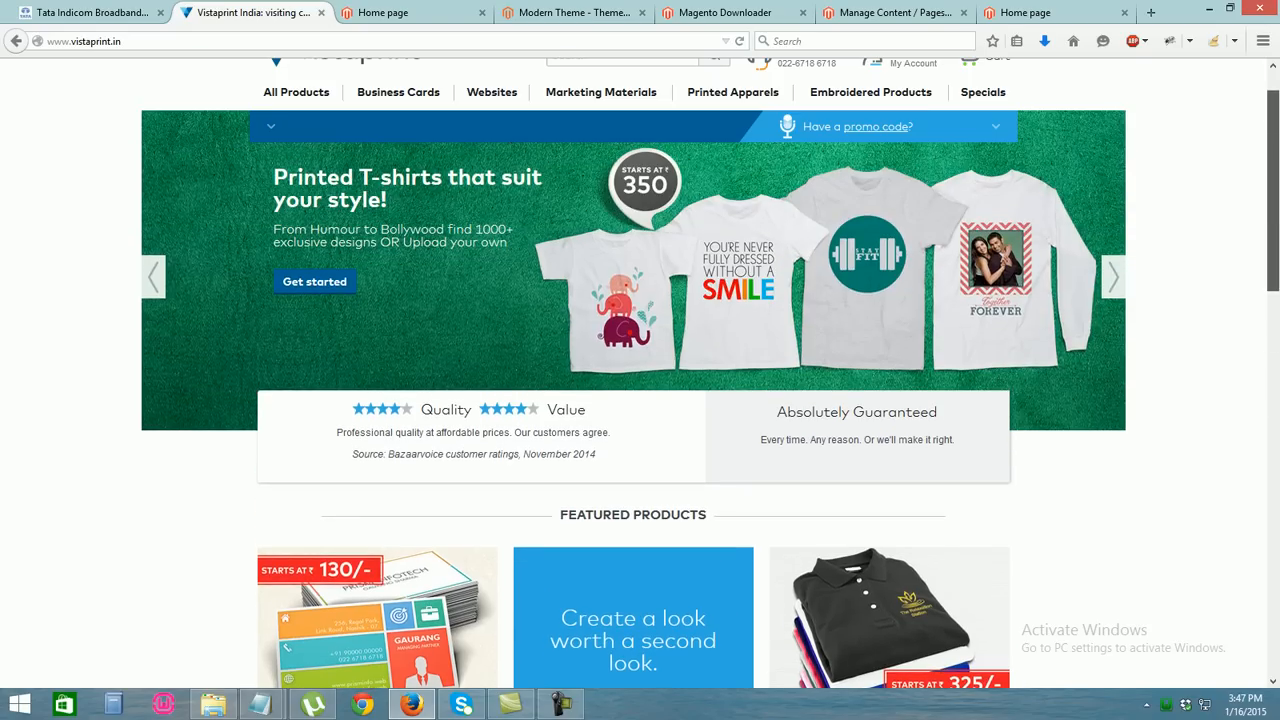
scroll(640, 400, up, 1)
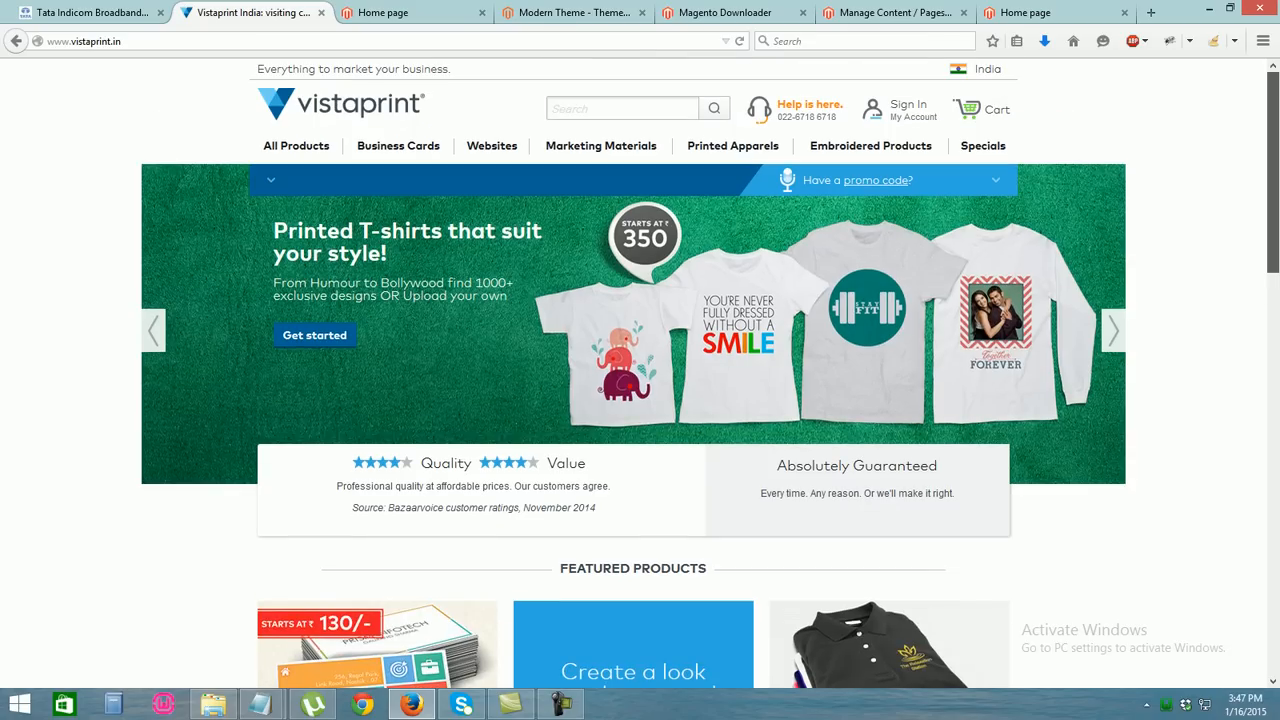
Retry the /logo-design address, then go back from the T-shirts page to the home page
key(ctrl+l)
key(ctrl+v)
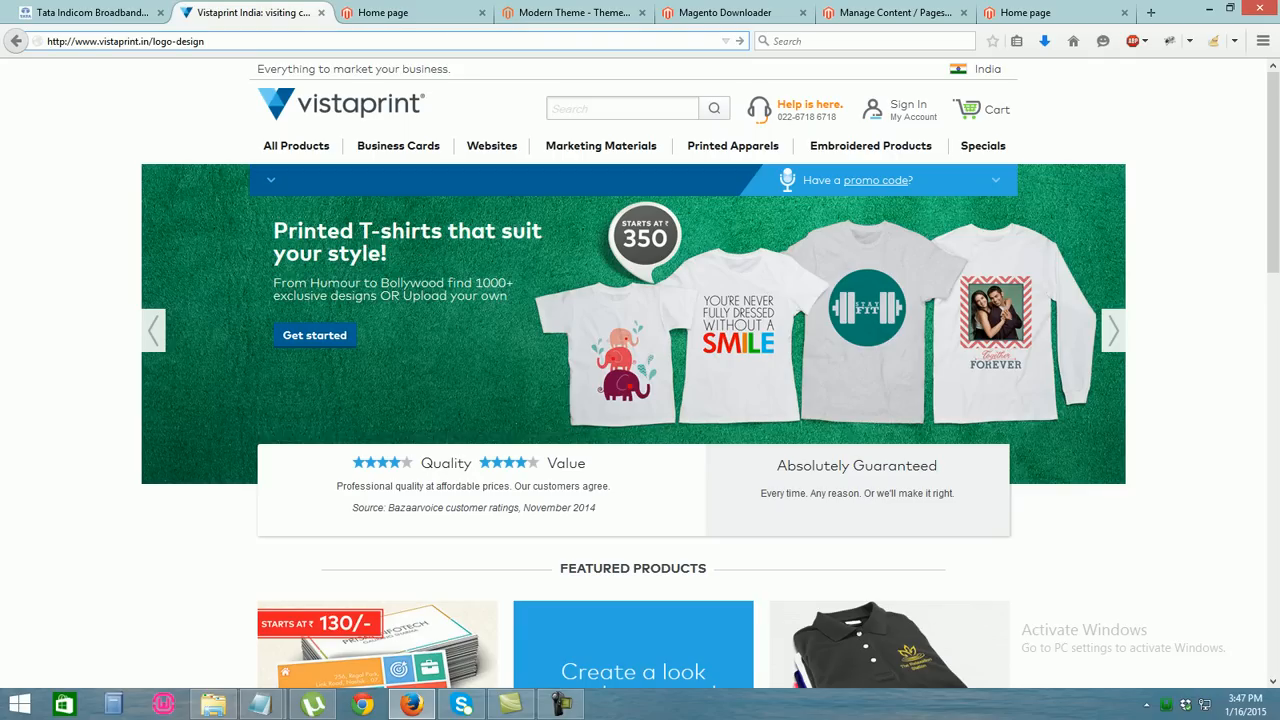
key(Return)
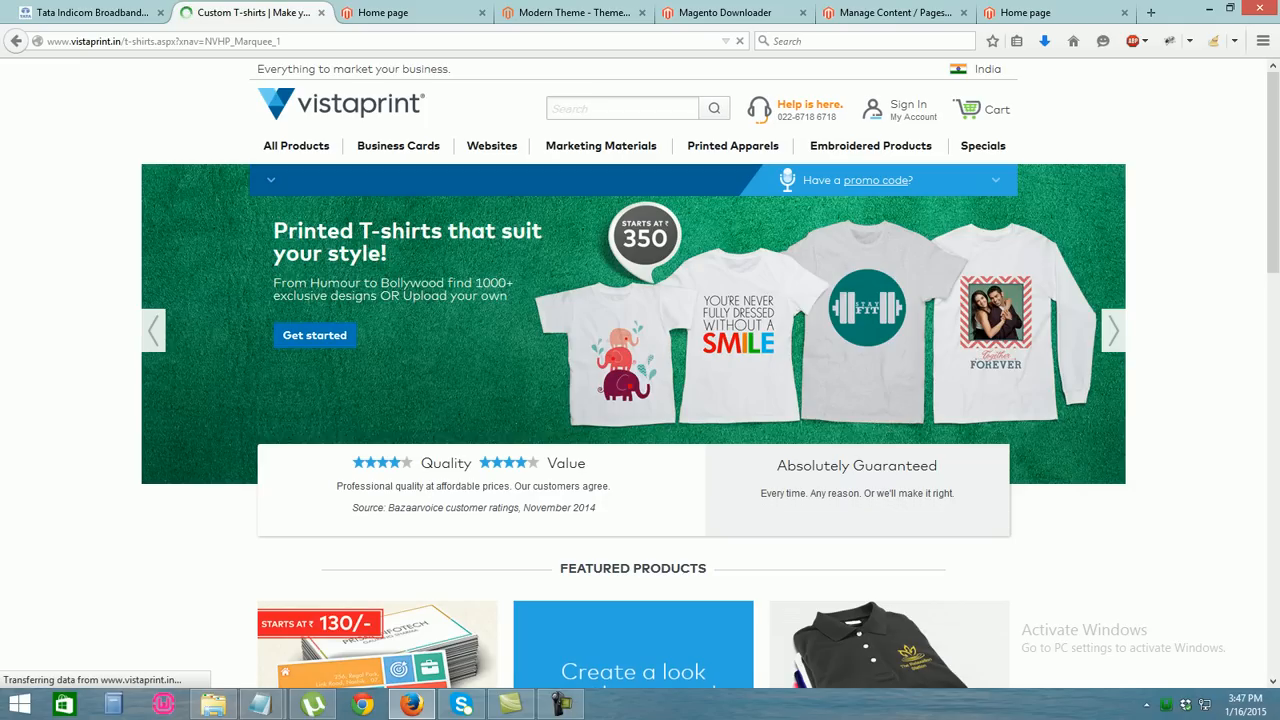
scroll(314, 335, down, 4)
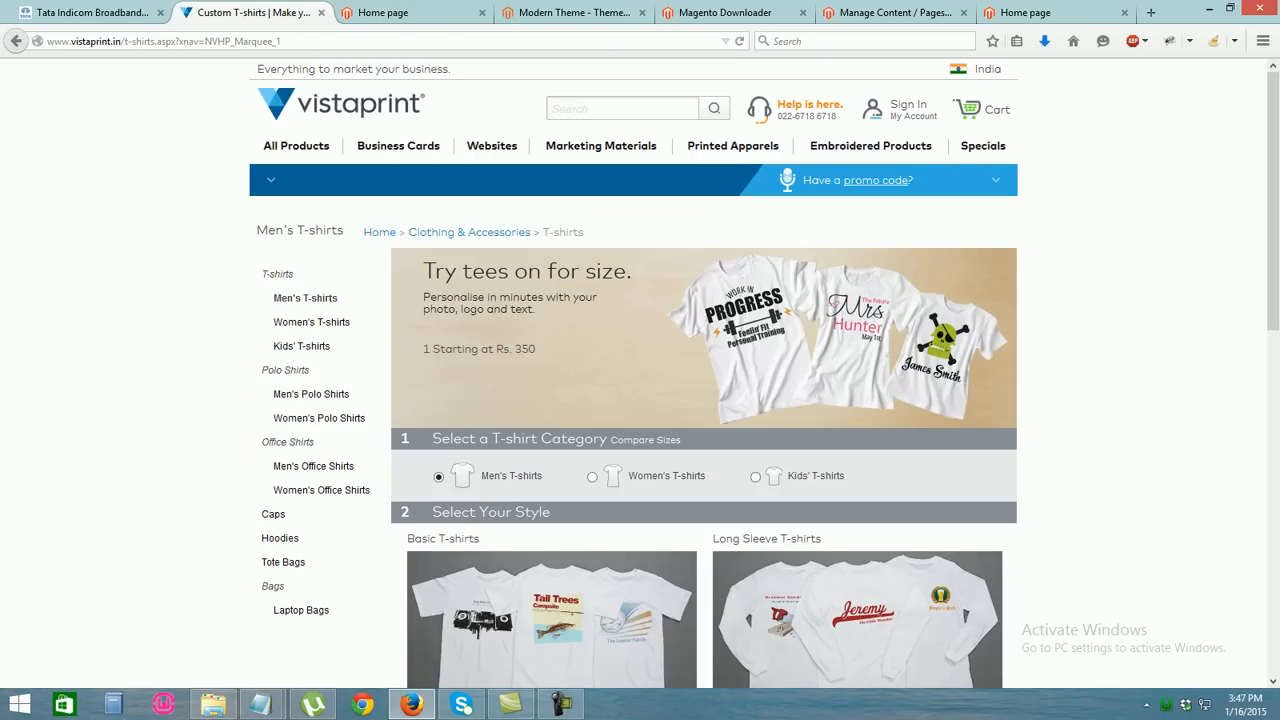
click(16, 41)
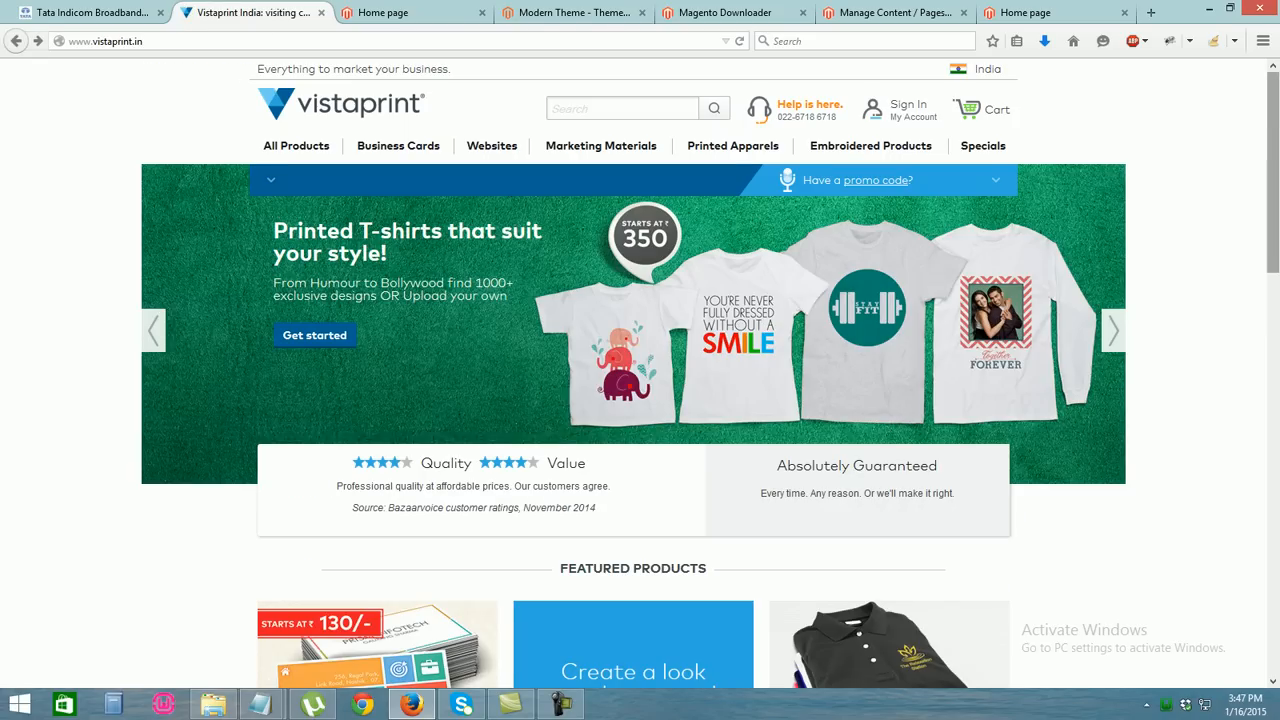
Scroll through the Vistaprint home page again and close the Vistaprint tab
scroll(640, 372, down, 9)
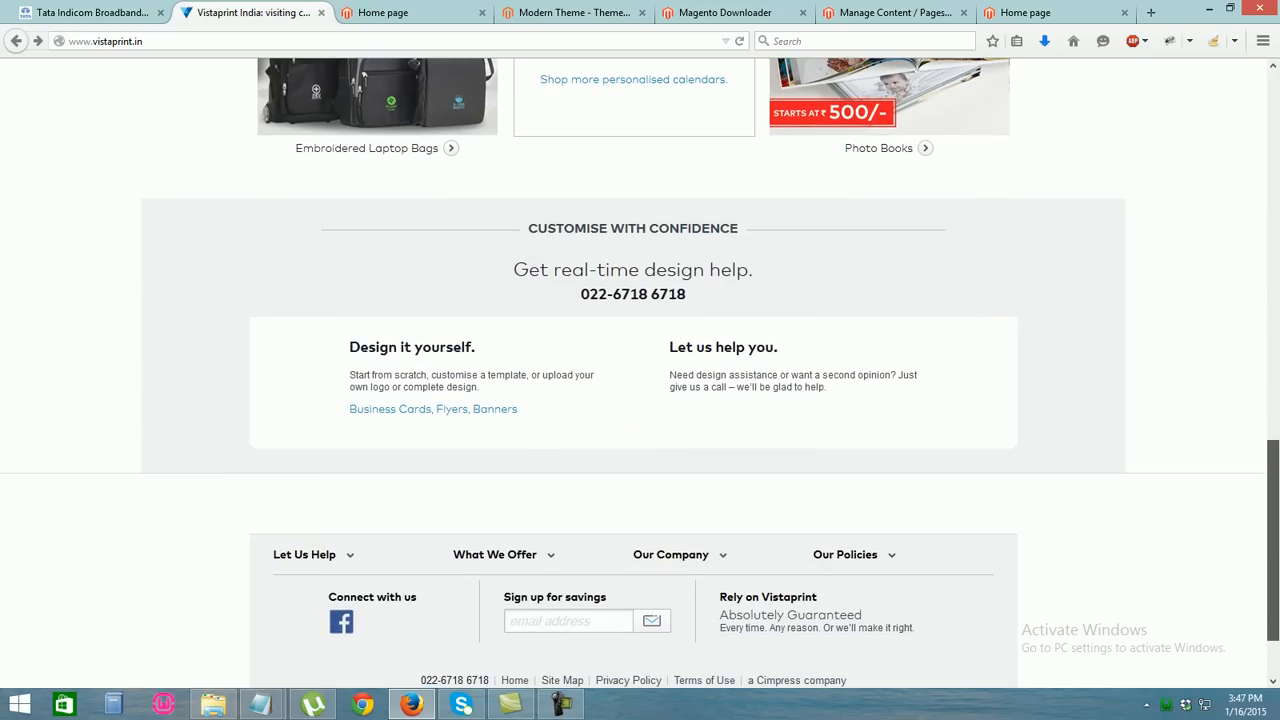
scroll(640, 372, up, 7)
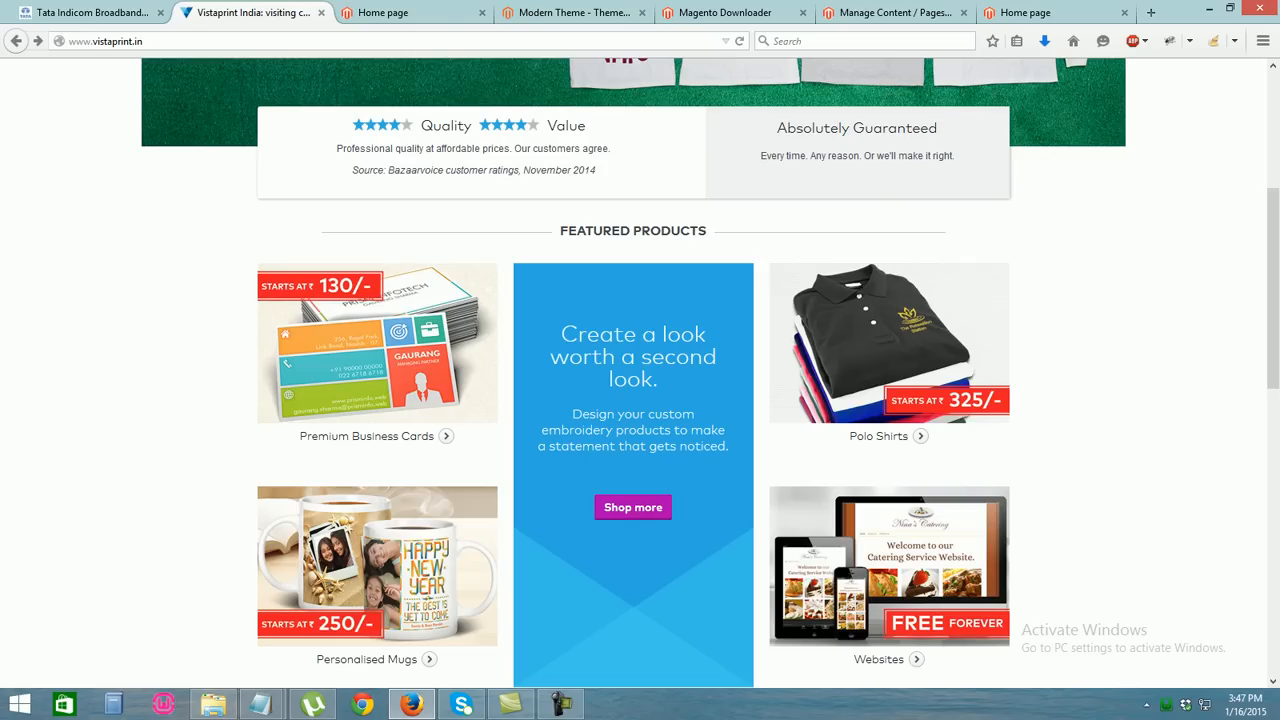
scroll(640, 372, up, 3)
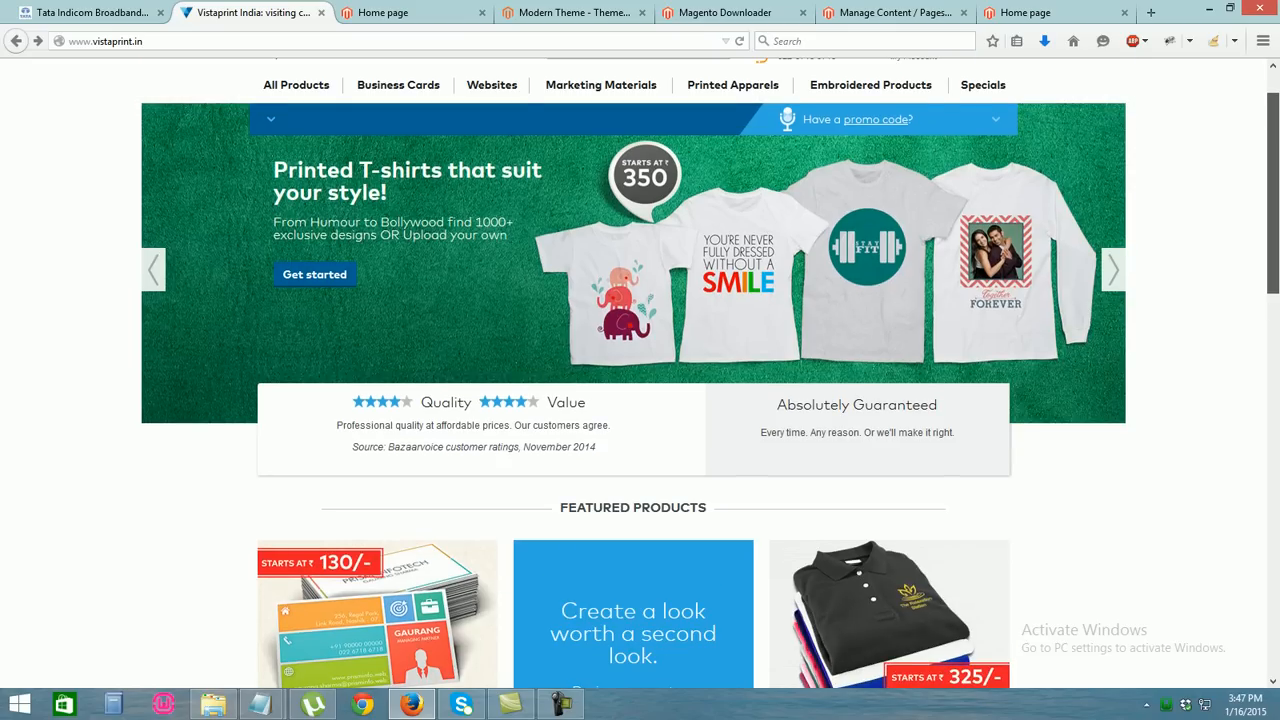
scroll(640, 372, up, 1)
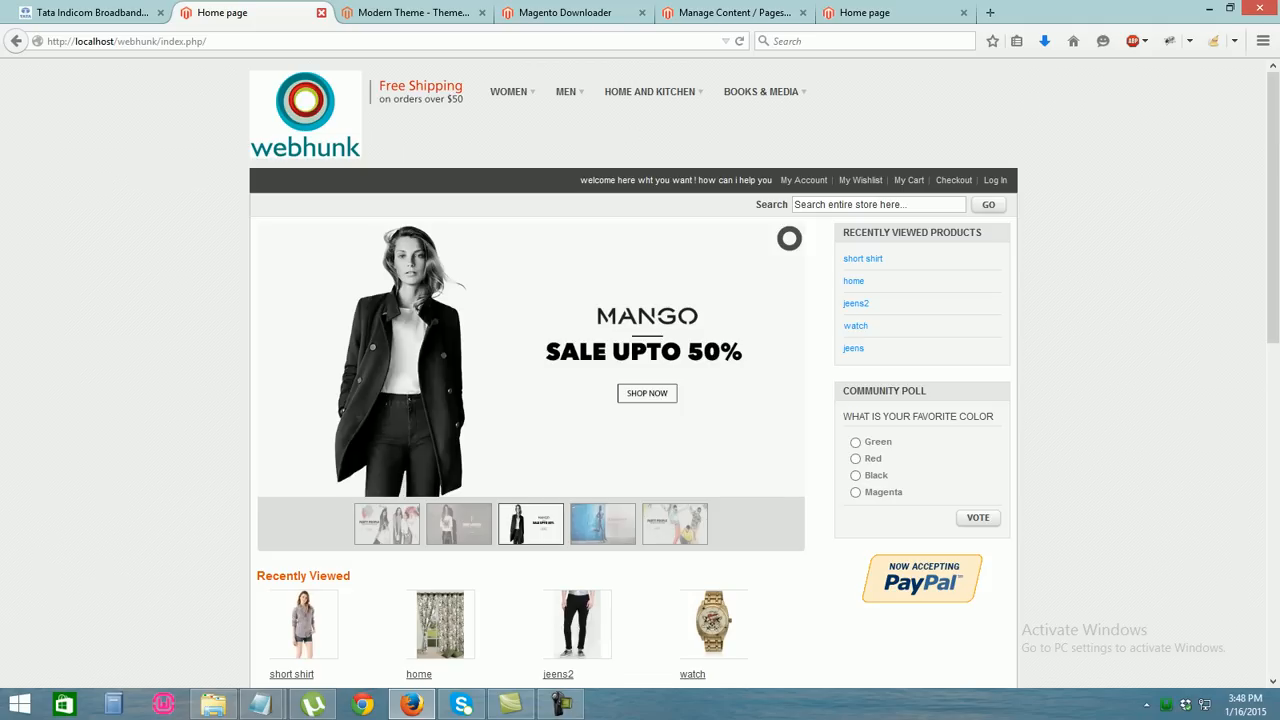
click(321, 12)
Close the extra tab, reopen the webhunk store home page, and select the logotypemaker.com link in Notepad
click(321, 12)
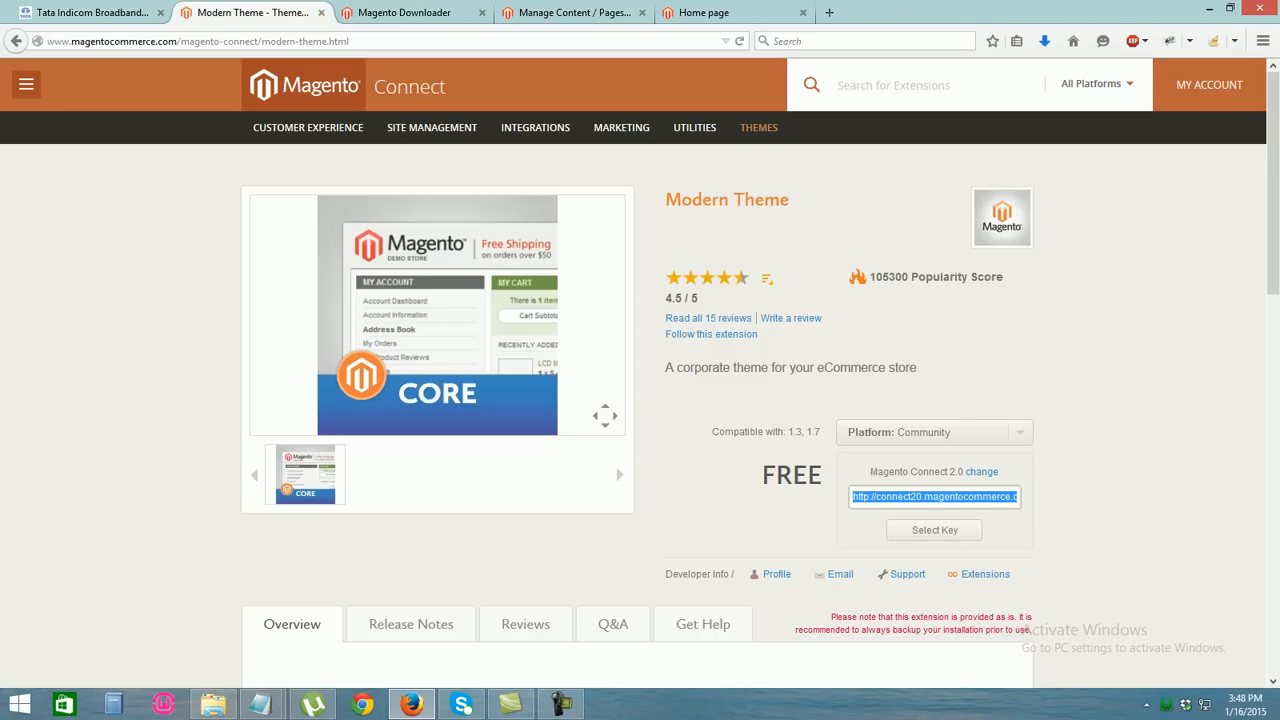
key(ctrl+shift+t)
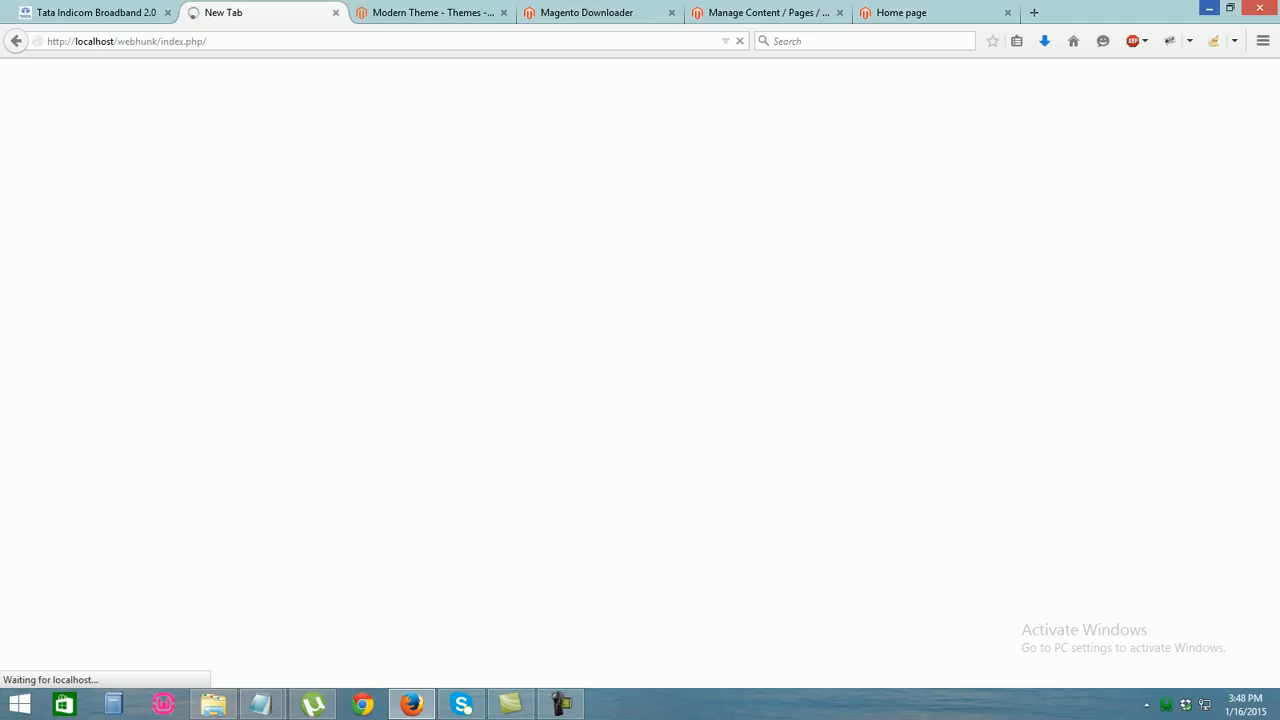
click(1209, 8)
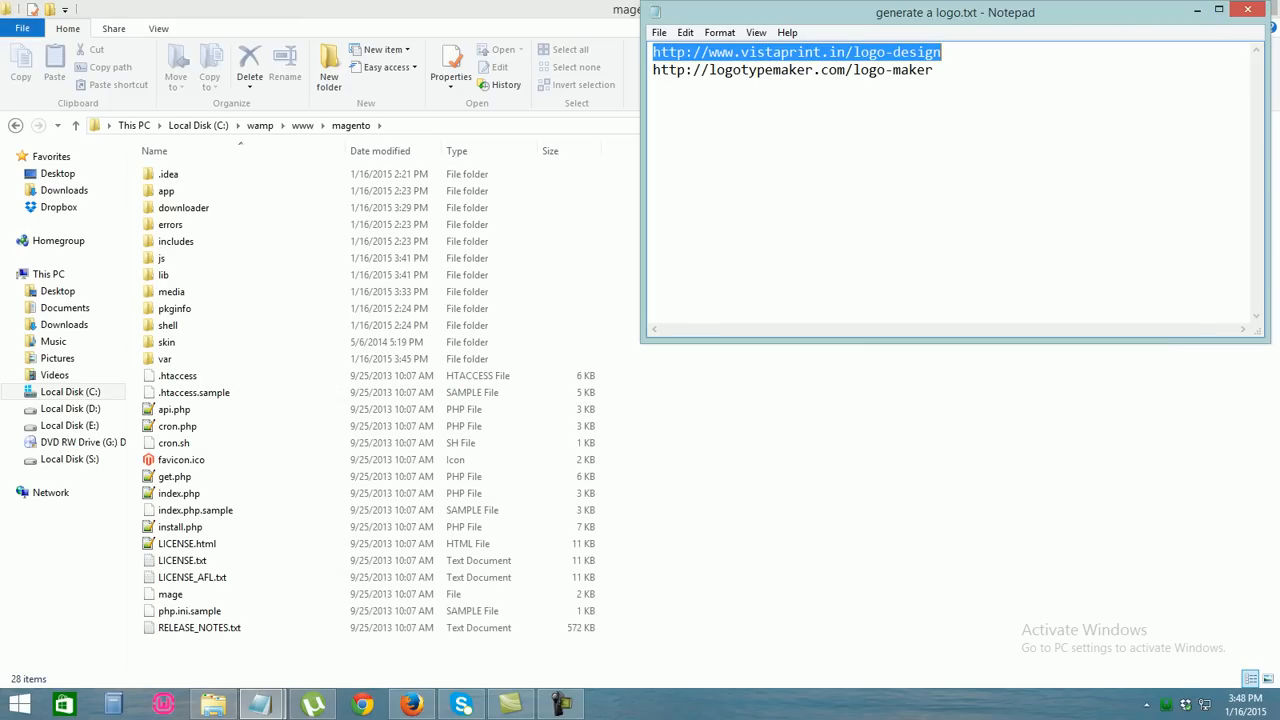
click(853, 70)
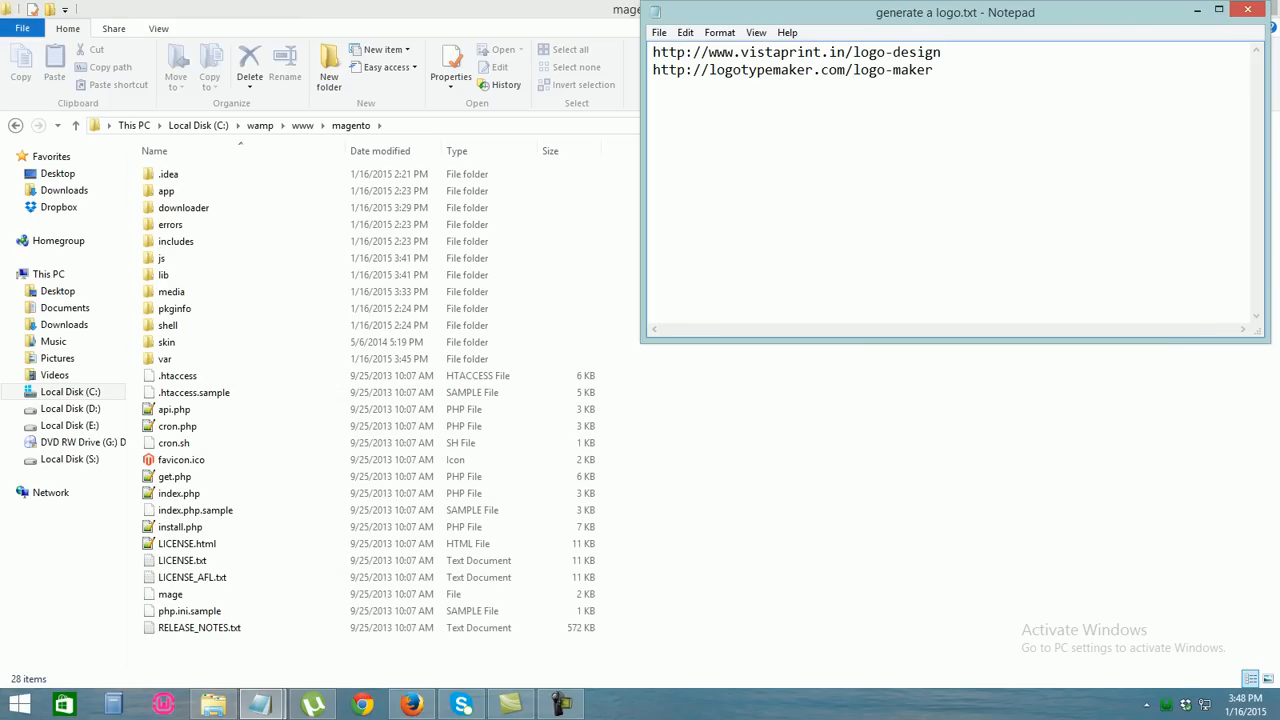
drag(934, 70, 652, 70)
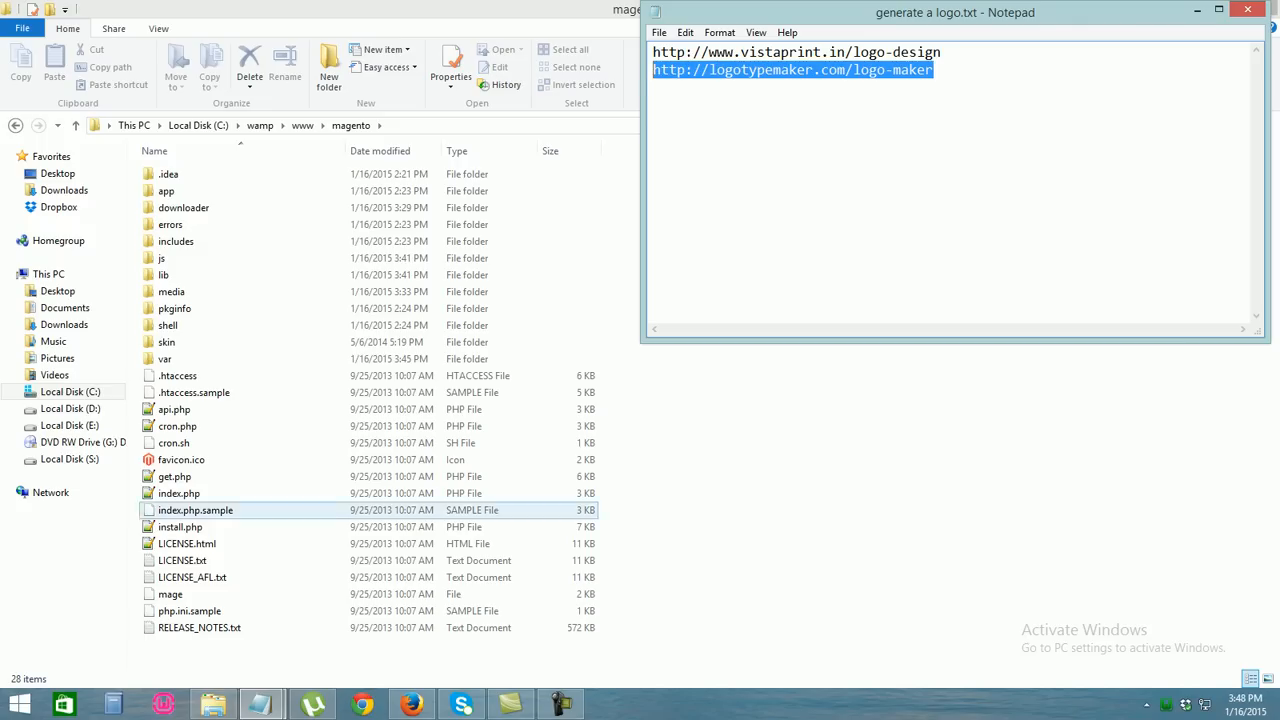
click(411, 705)
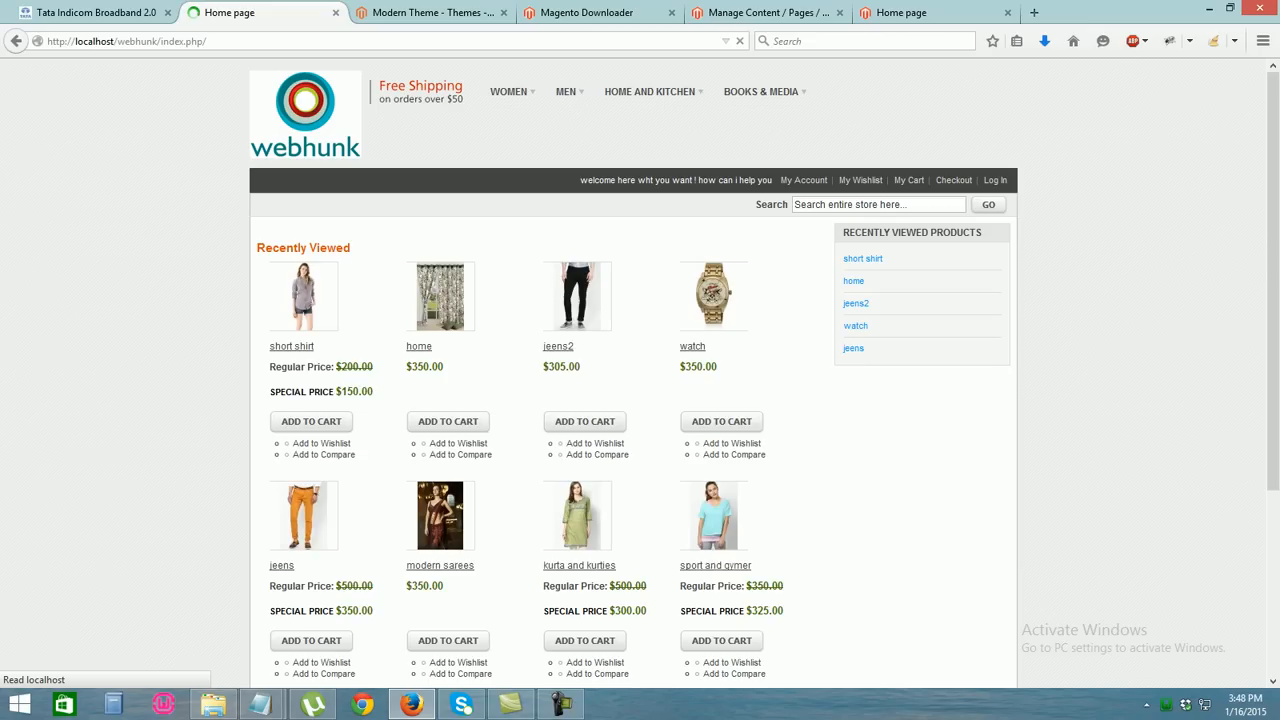
click(127, 41)
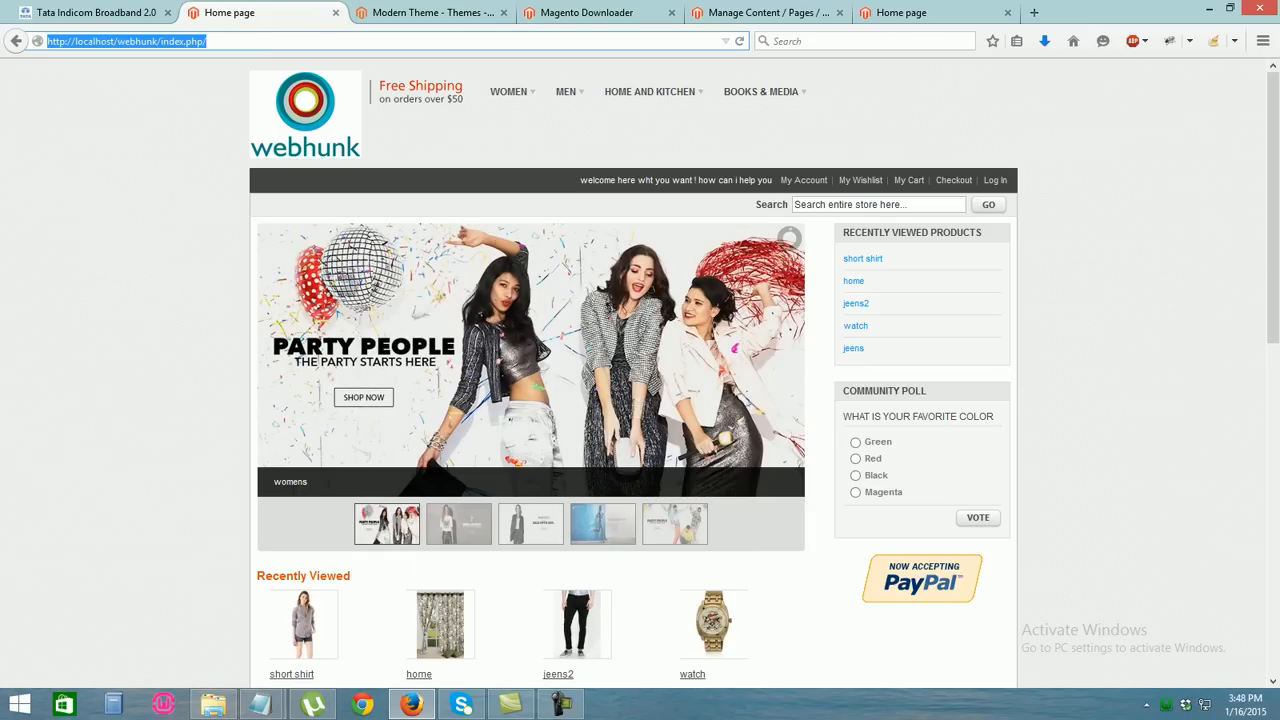
Compare the webhunk storefront and the Magento demo store home page against the Manage Pages admin
scroll(640, 370, down, 2)
scroll(640, 370, up, 2)
key(ctrl+Tab)
key(ctrl+Tab)
key(ctrl+Tab)
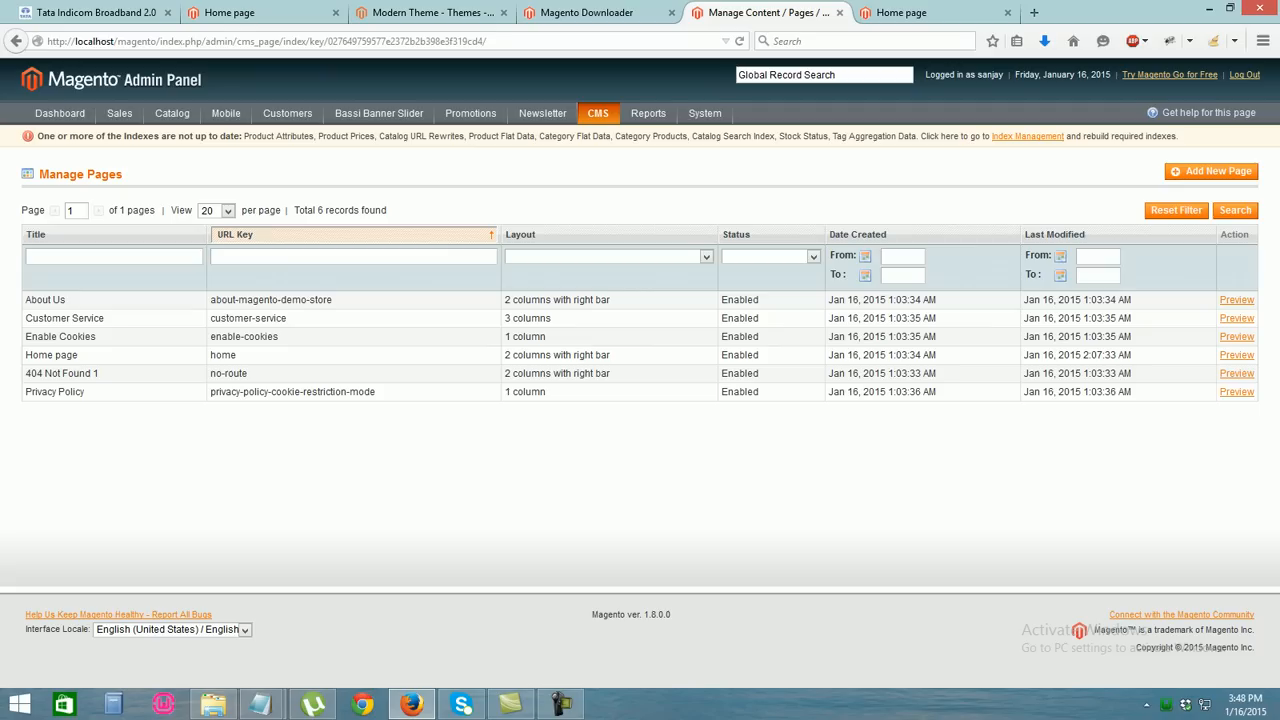
key(ctrl+Tab)
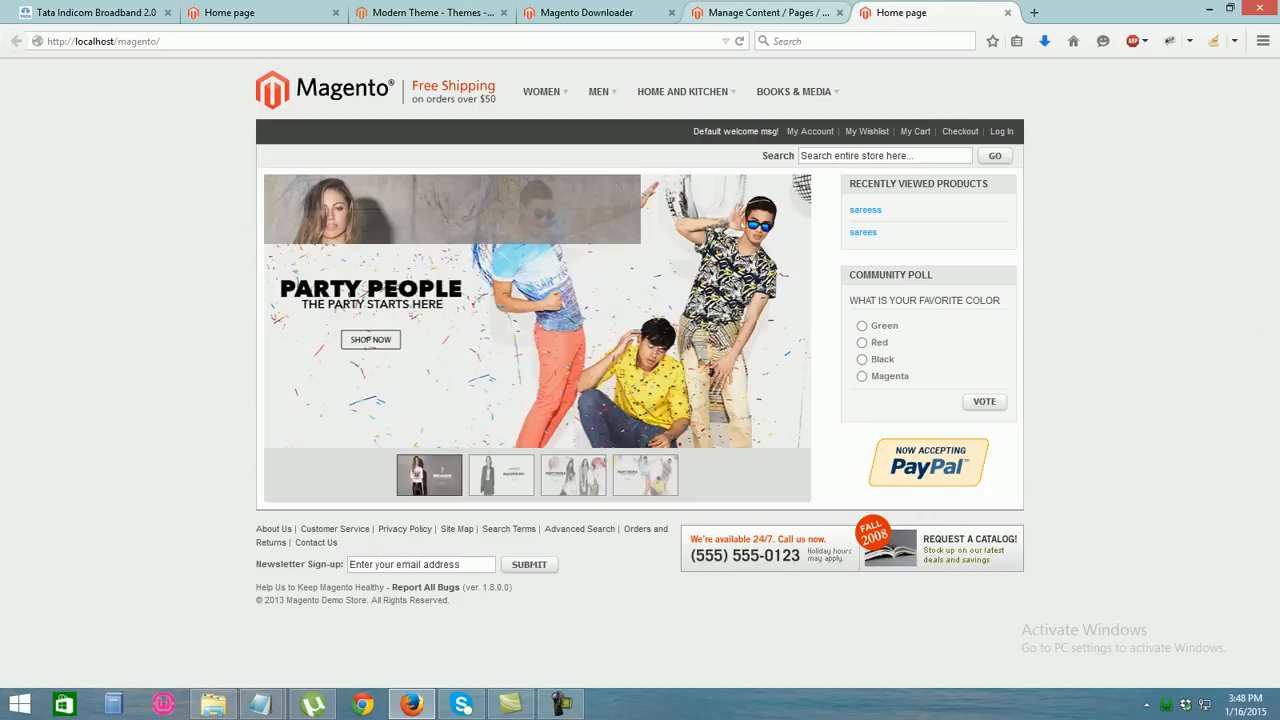
click(768, 12)
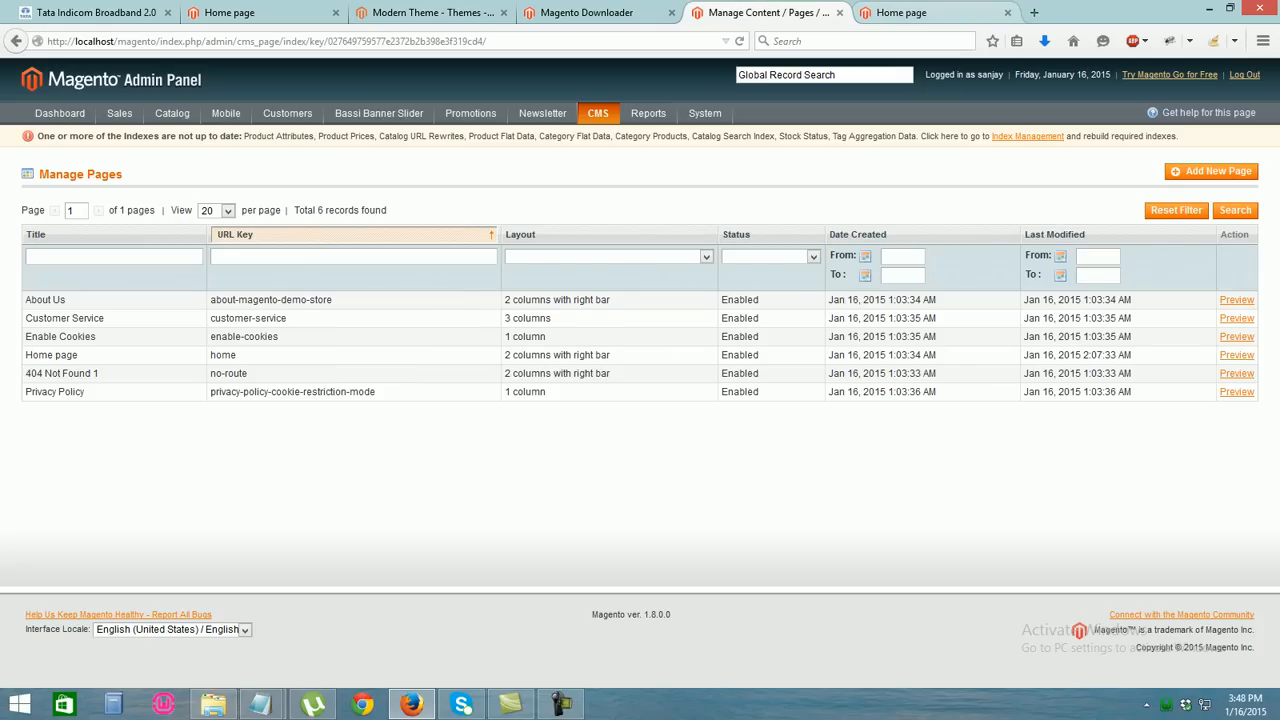
click(229, 12)
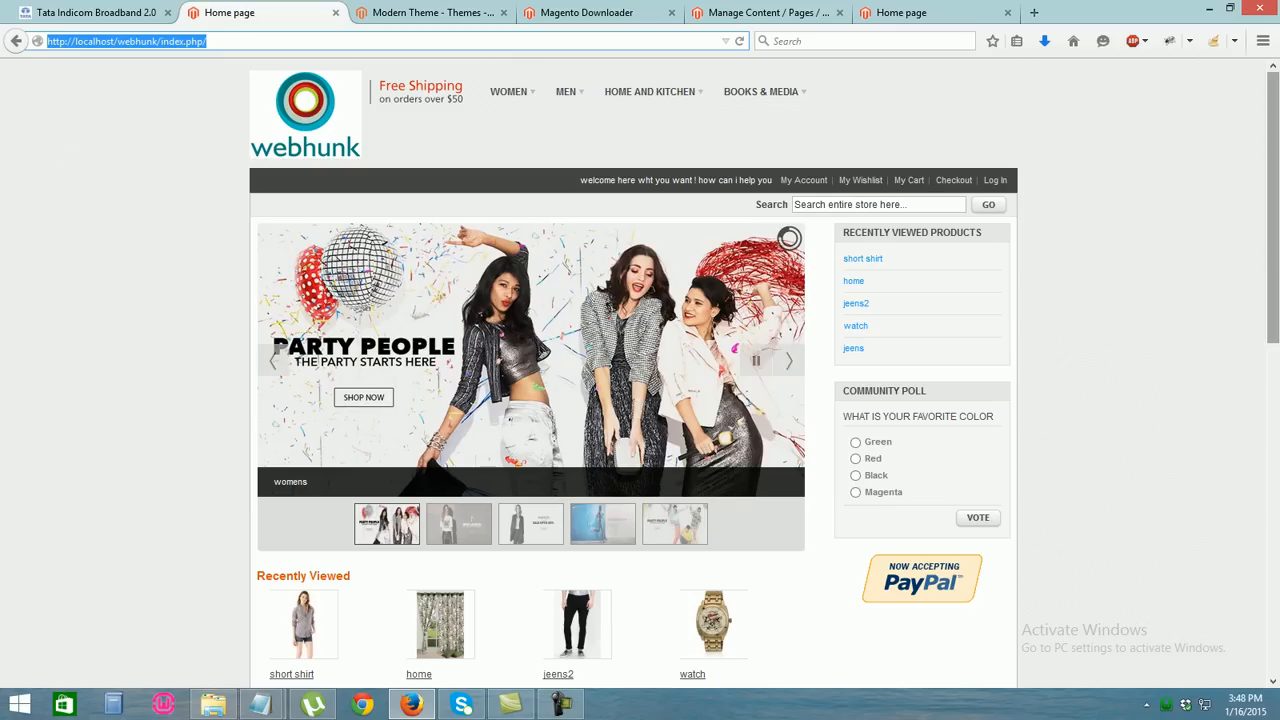
Check the local Magento storefront, then open the Home page CMS page for editing
scroll(640, 370, down, 4)
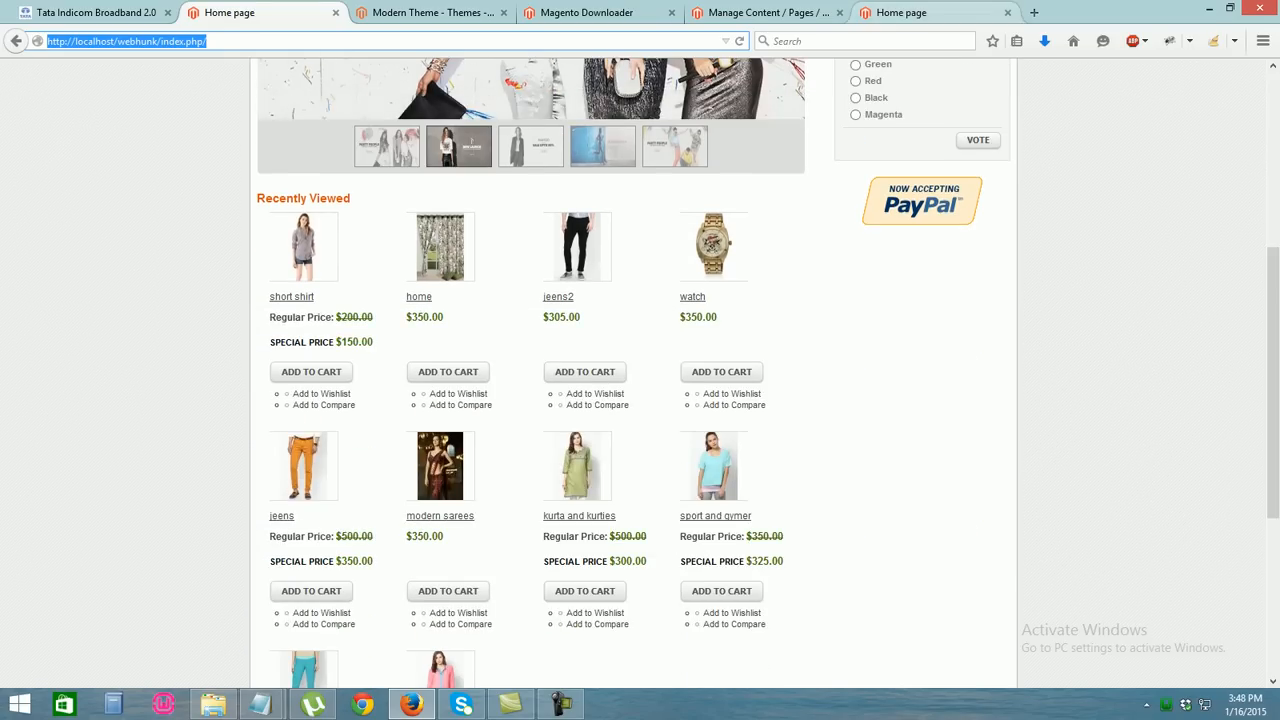
click(901, 13)
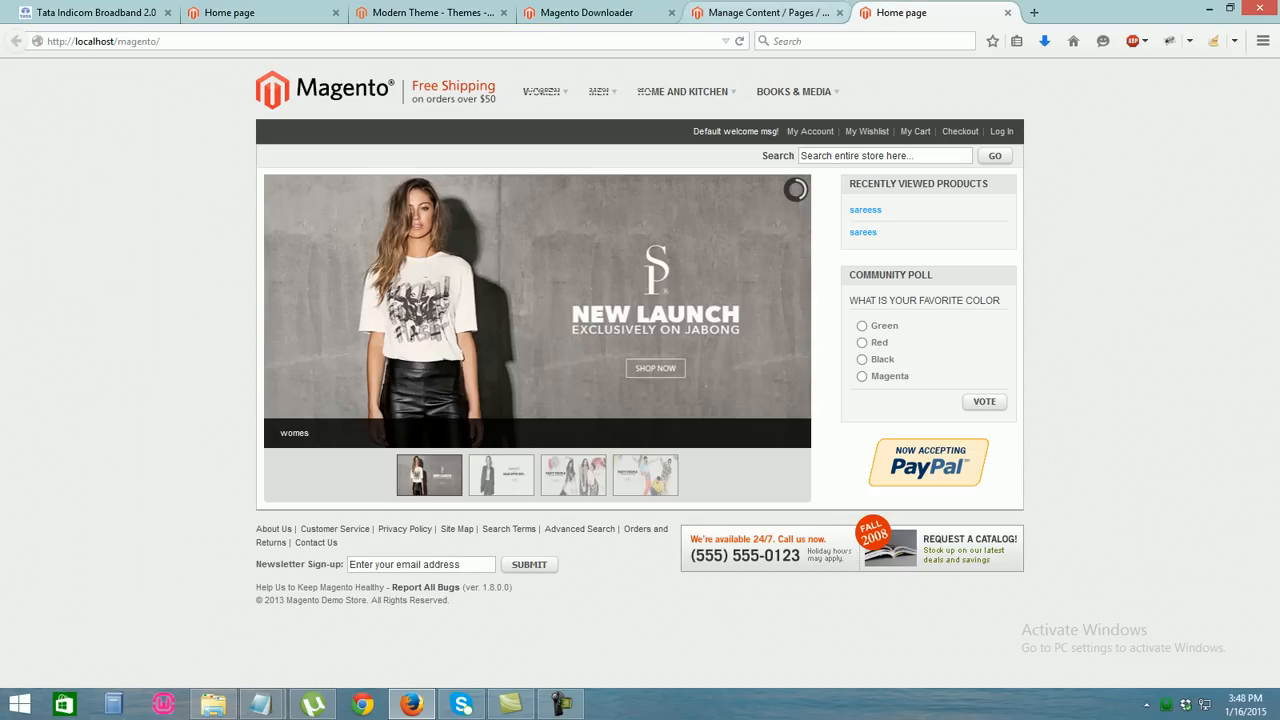
click(768, 12)
click(52, 355)
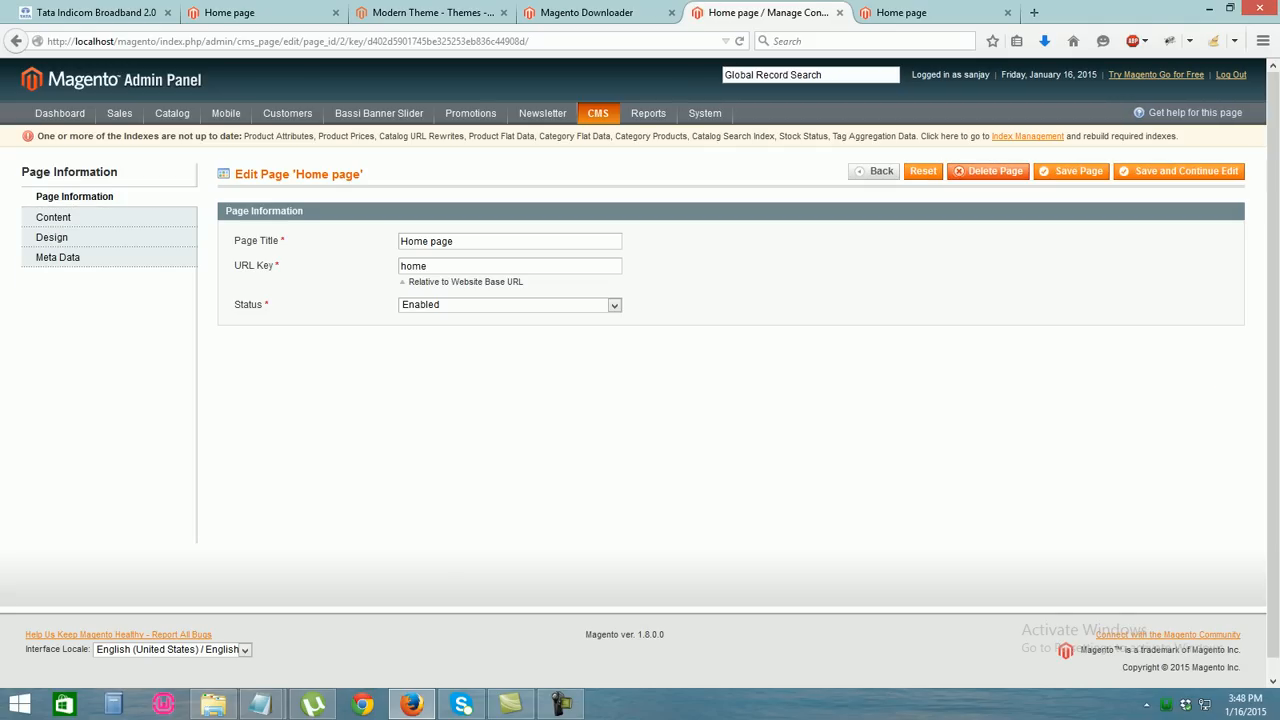
Insert a default Recently Viewed Products widget after the slider block in the Home page content, then cut it
click(54, 217)
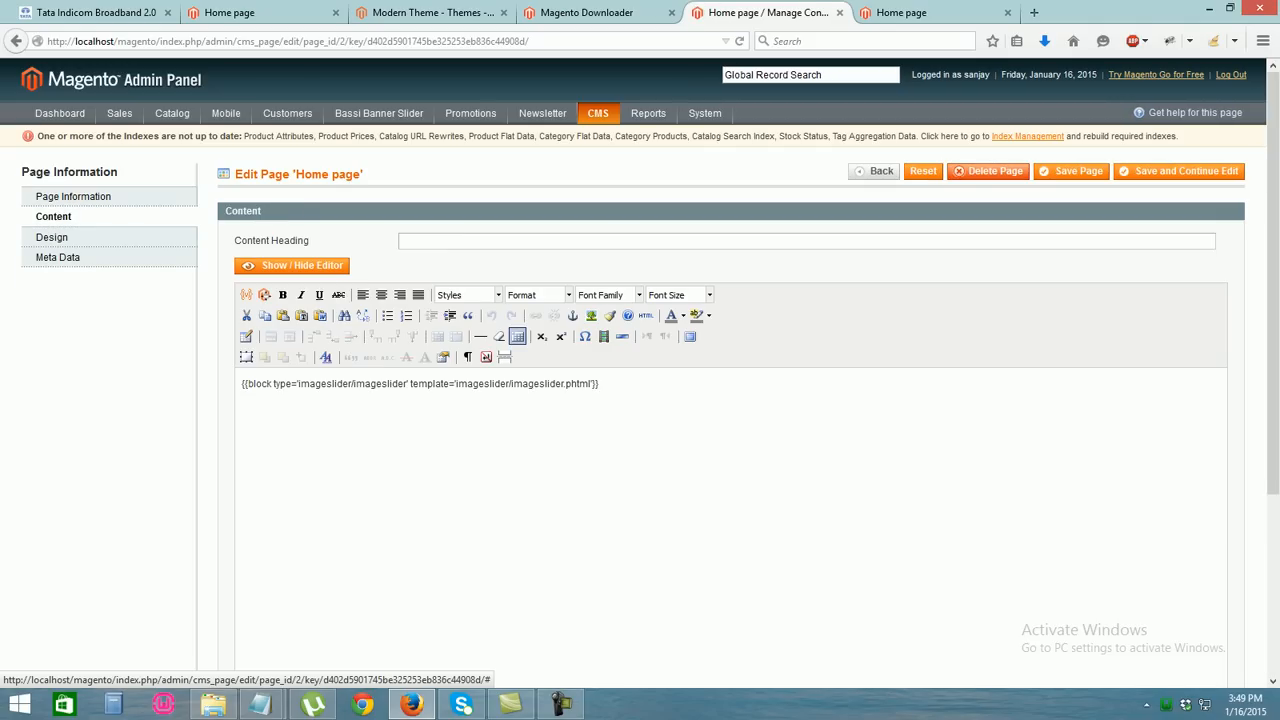
click(601, 384)
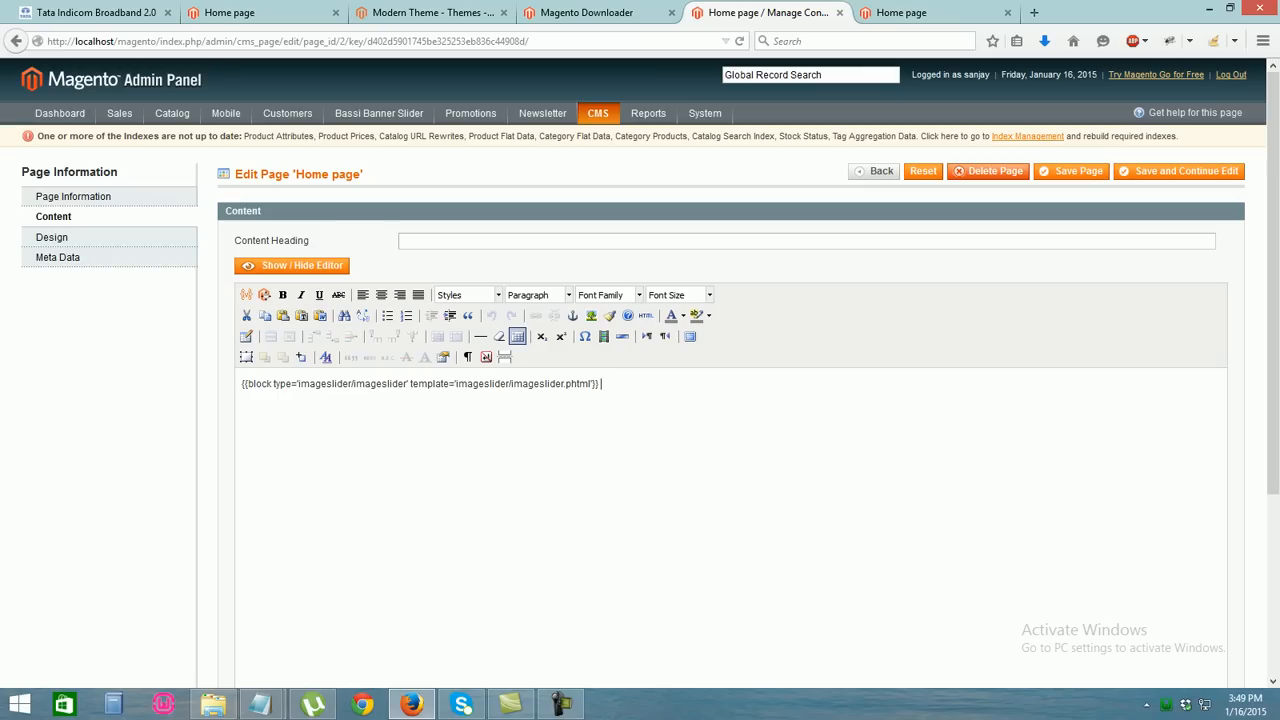
click(291, 265)
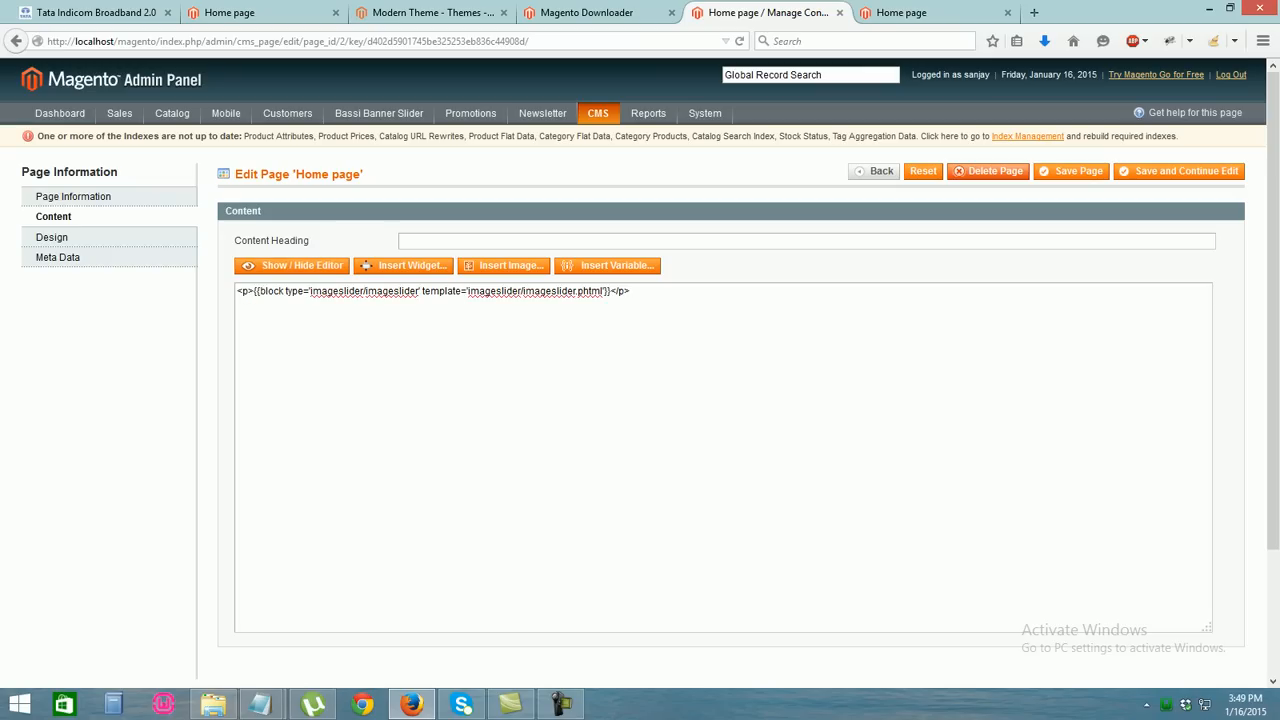
click(405, 265)
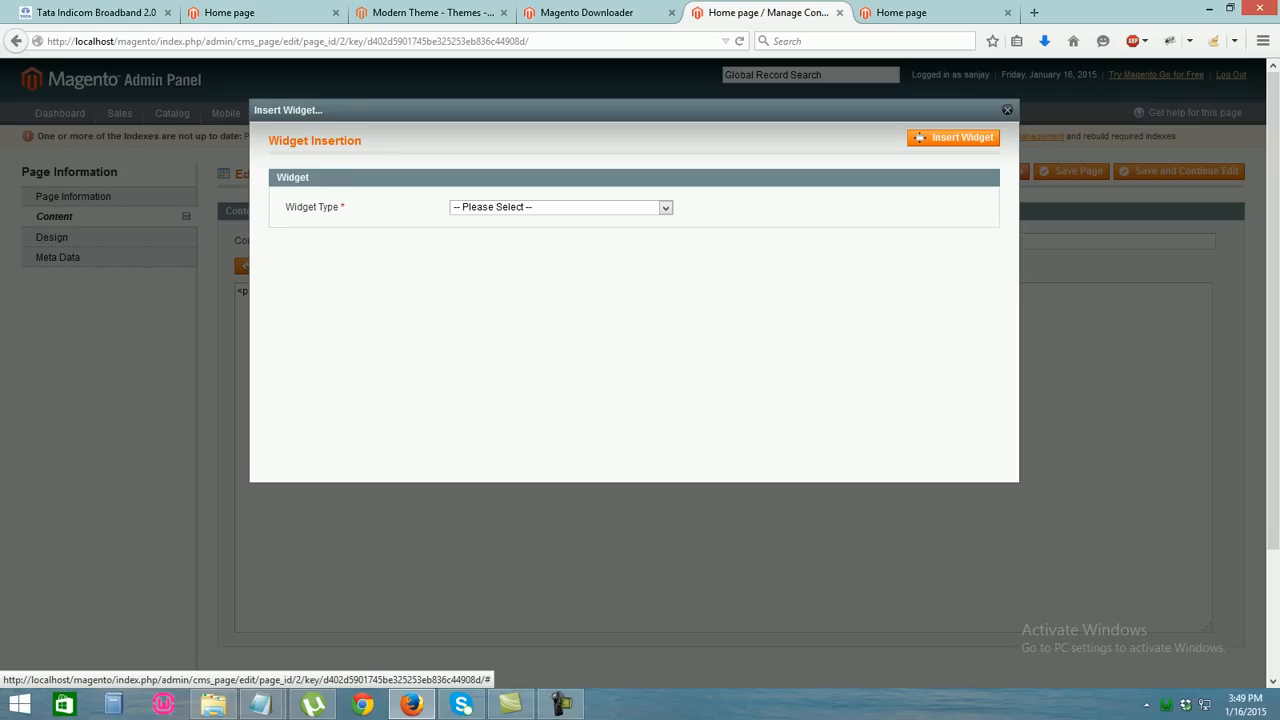
click(556, 207)
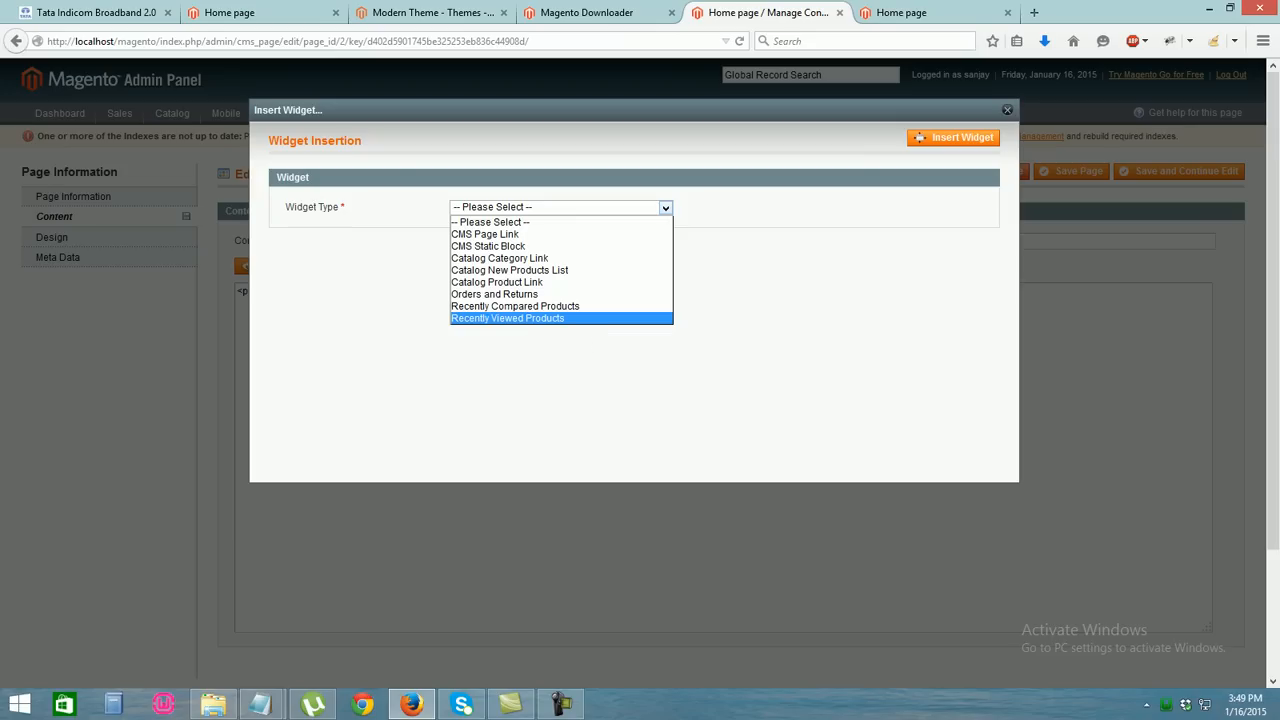
click(508, 318)
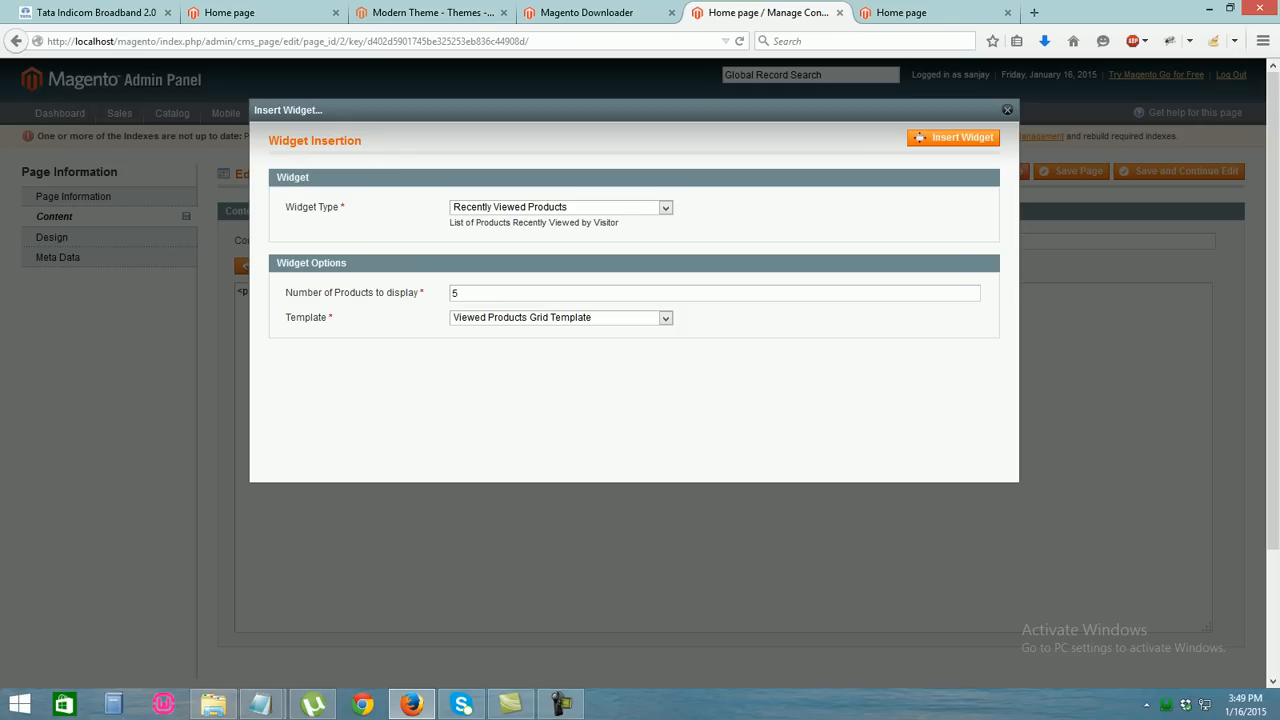
click(953, 137)
drag(779, 303, 237, 303)
key(ctrl+x)
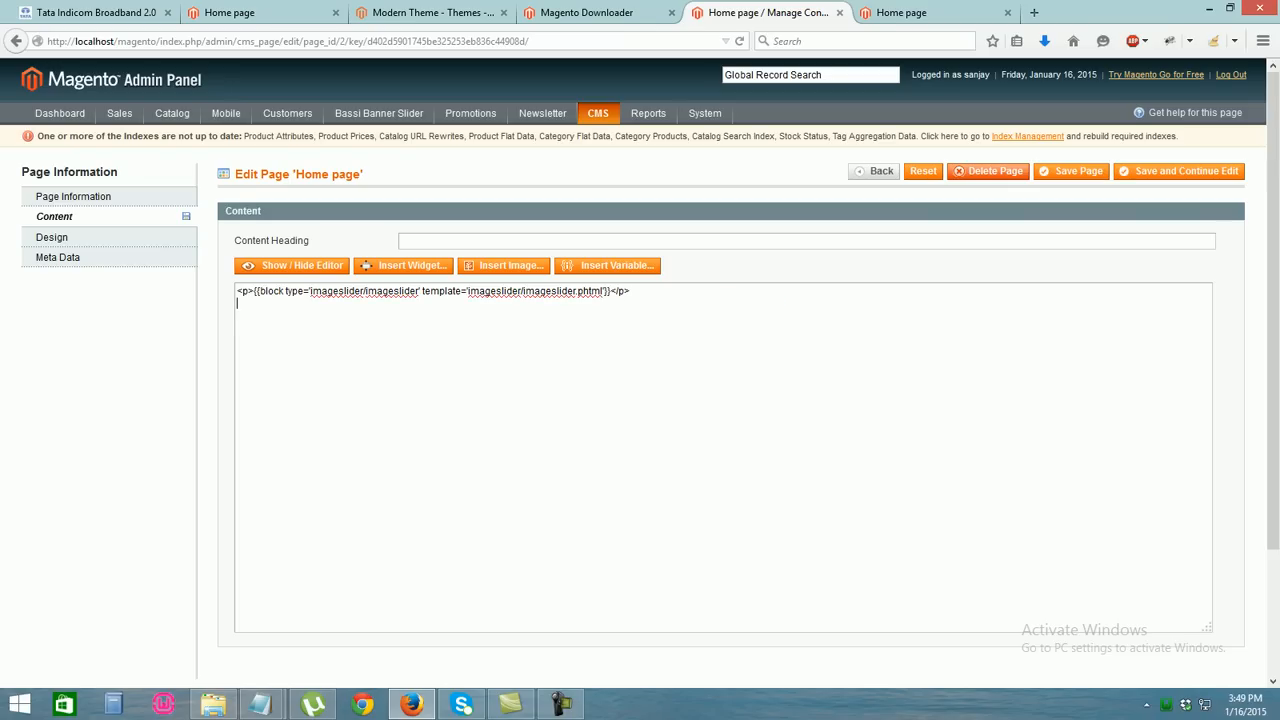
Re-insert Recently Viewed Products with 10 products and the Viewed Products Grid Template, then save the page
click(366, 265)
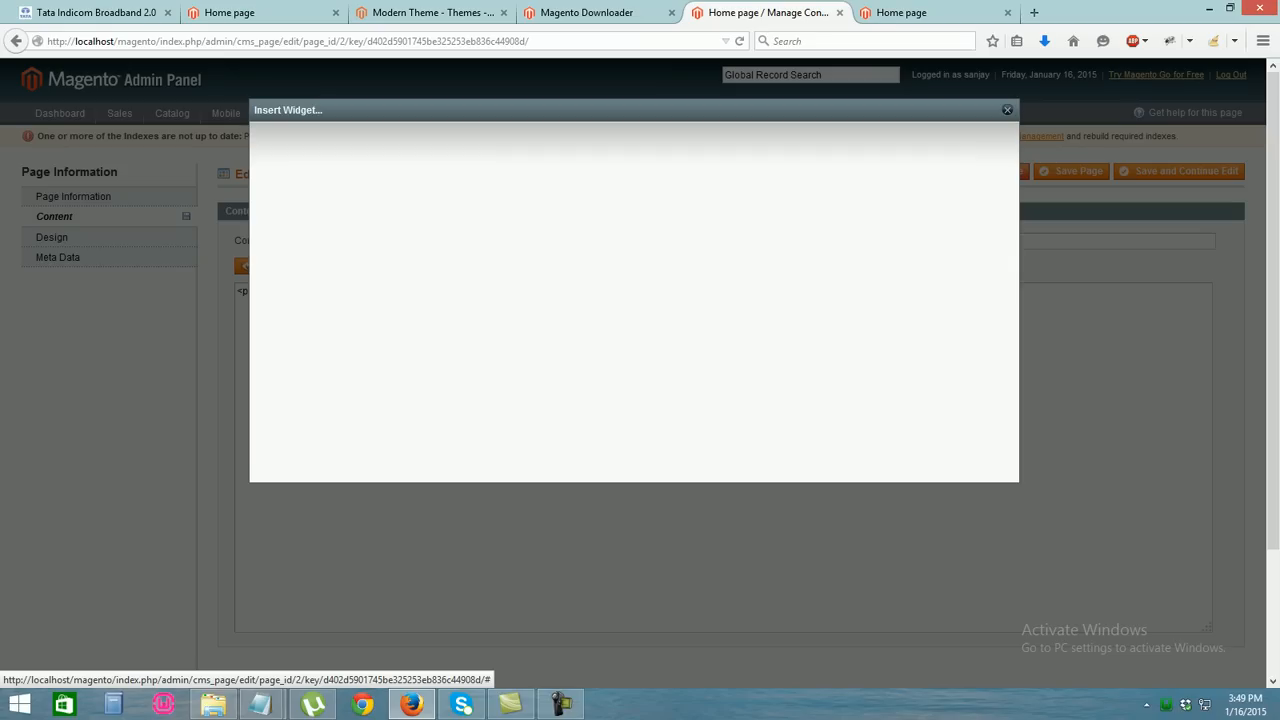
click(560, 207)
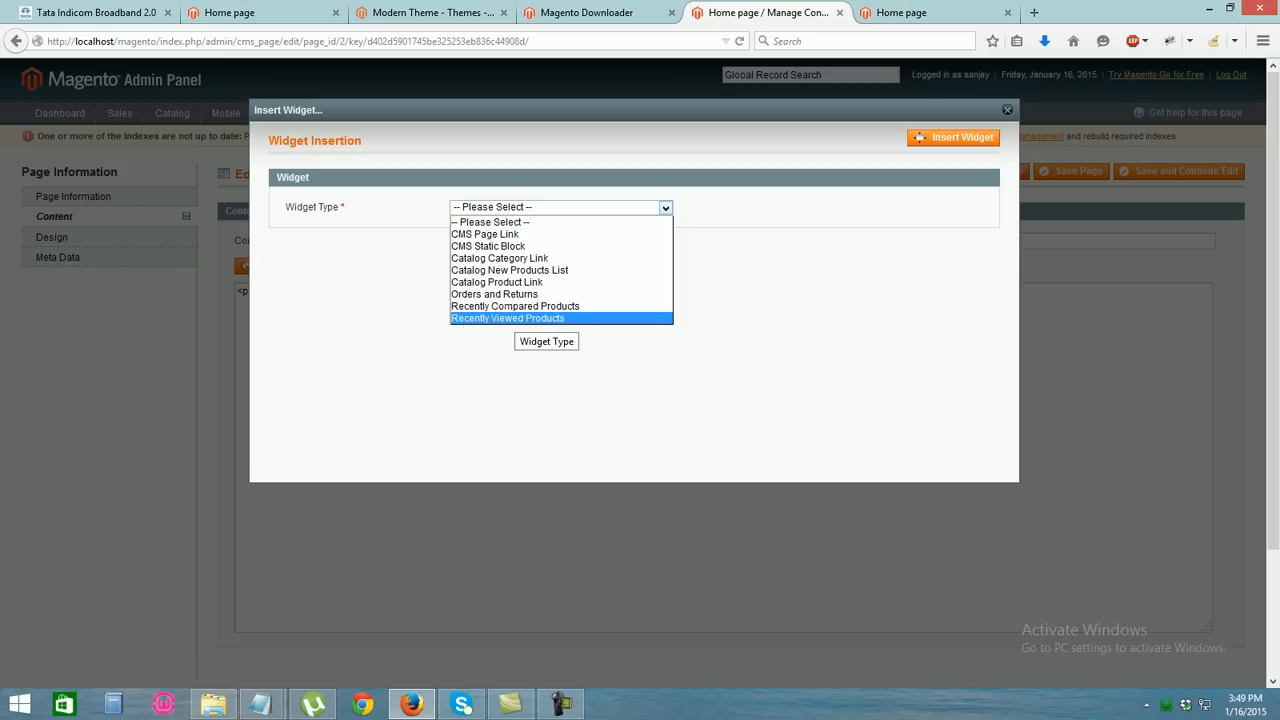
click(515, 318)
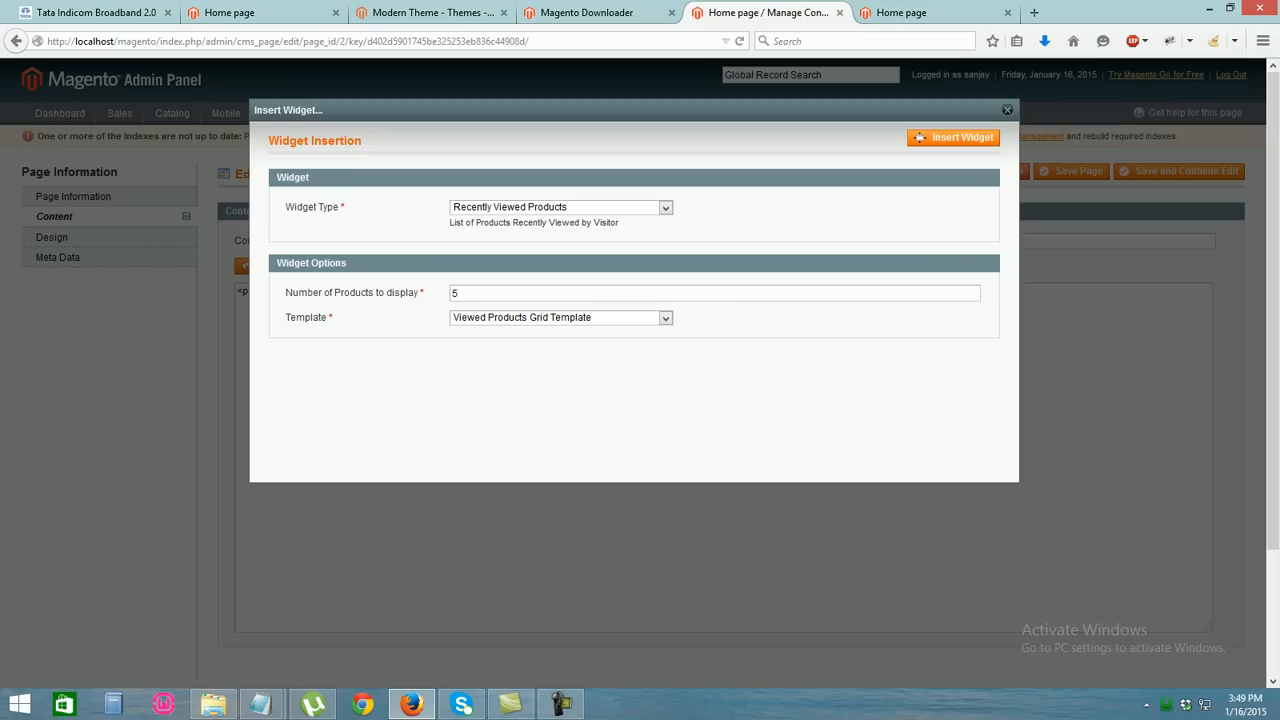
double_click(458, 293)
text(10)
click(665, 318)
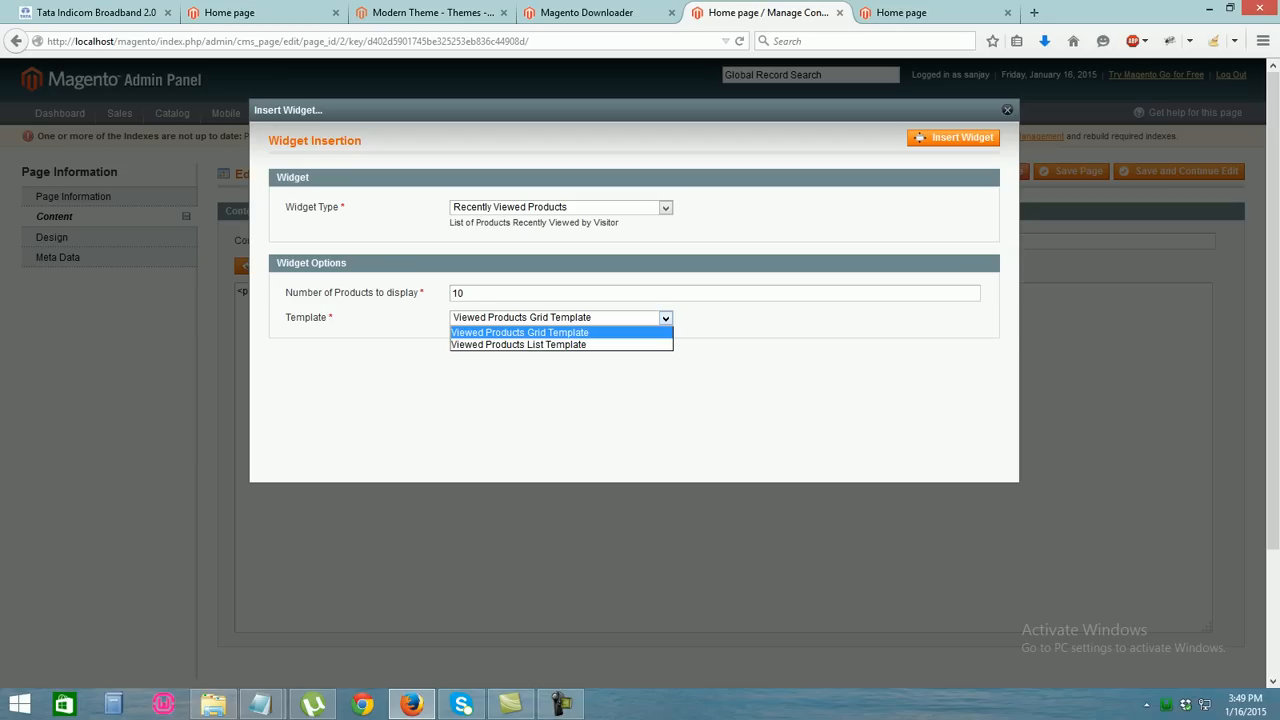
click(665, 318)
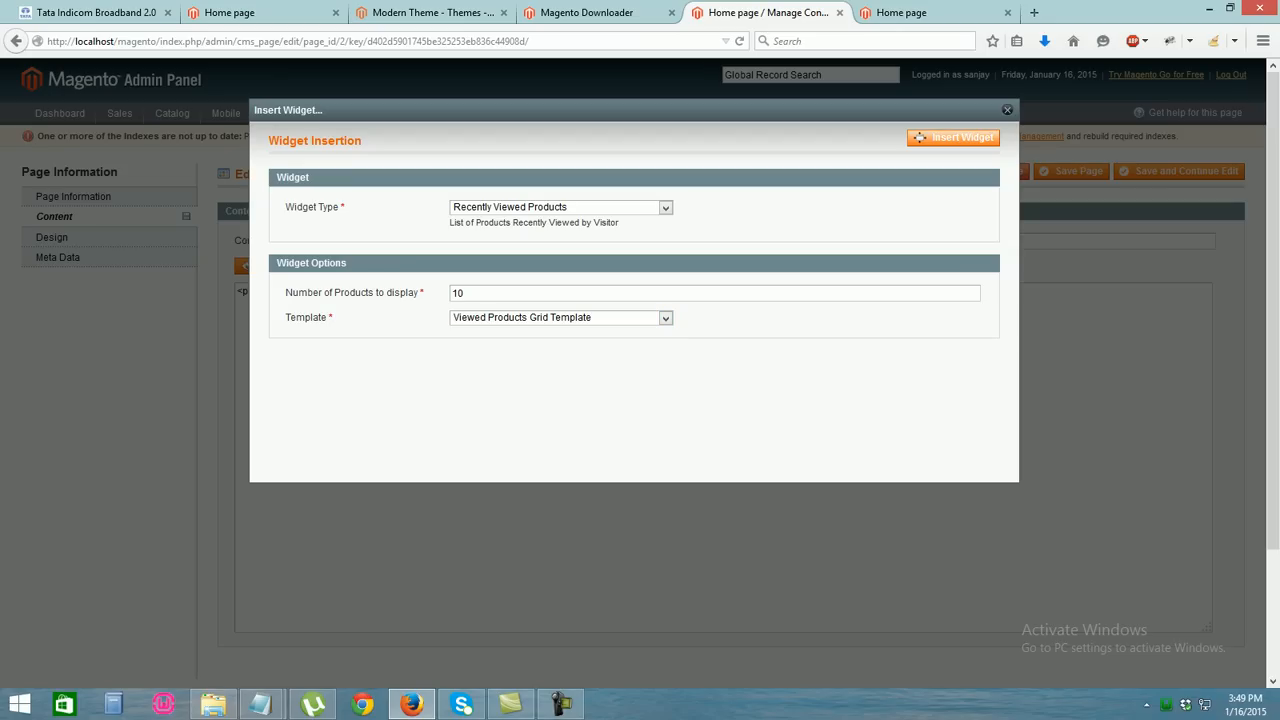
click(953, 137)
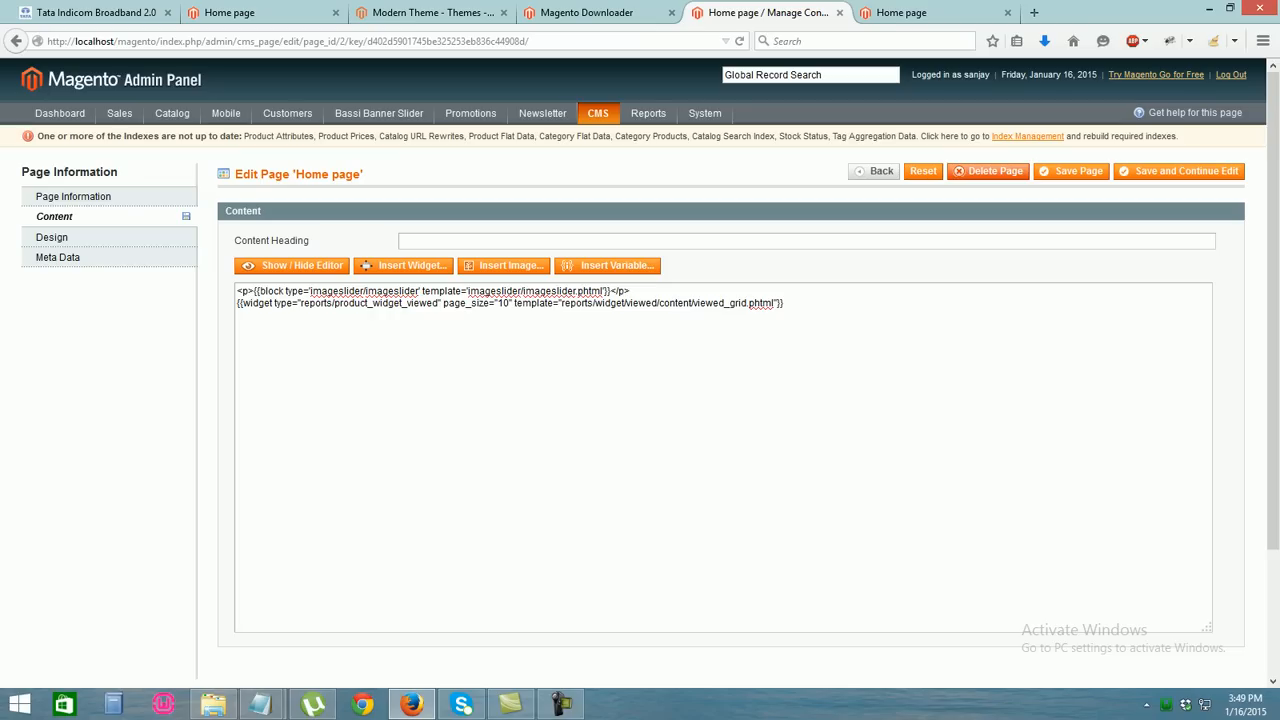
click(1071, 171)
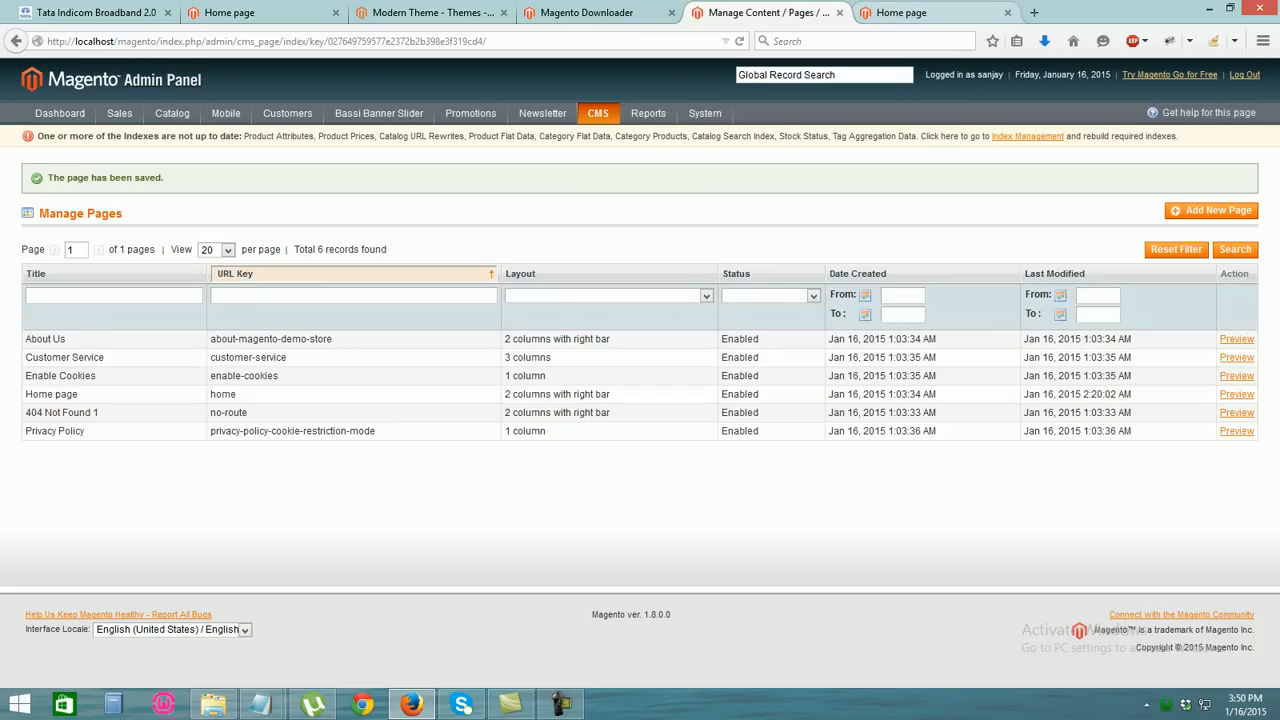
Reload the local storefront, check the Recently Viewed grid below the slider, and open WOMEN > sarees
click(915, 13)
click(160, 41)
key(Return)
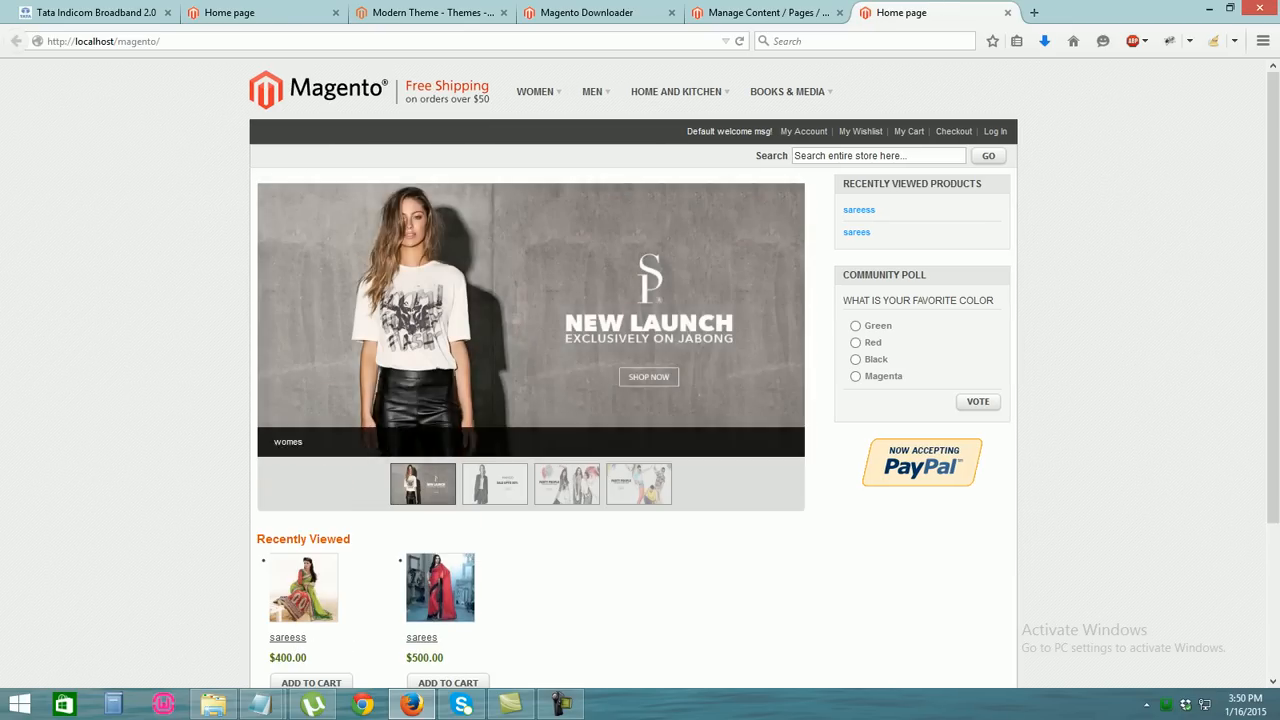
scroll(633, 372, down, 3)
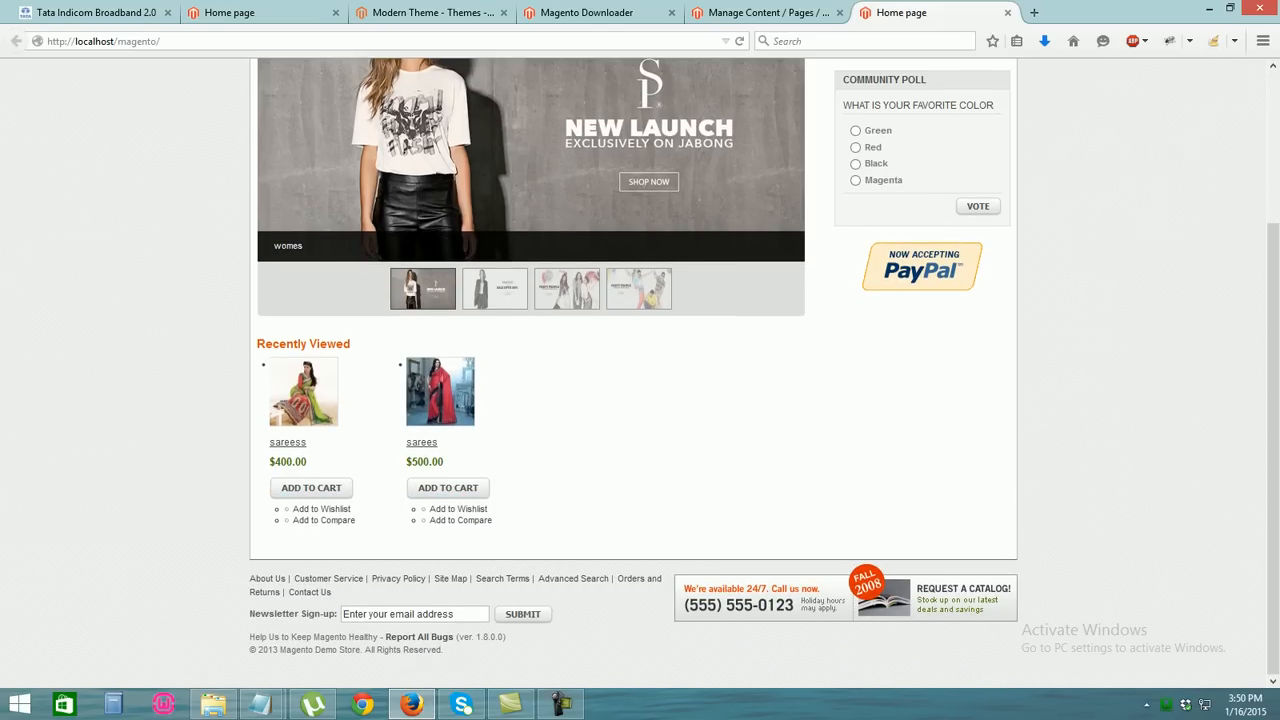
scroll(633, 372, up, 3)
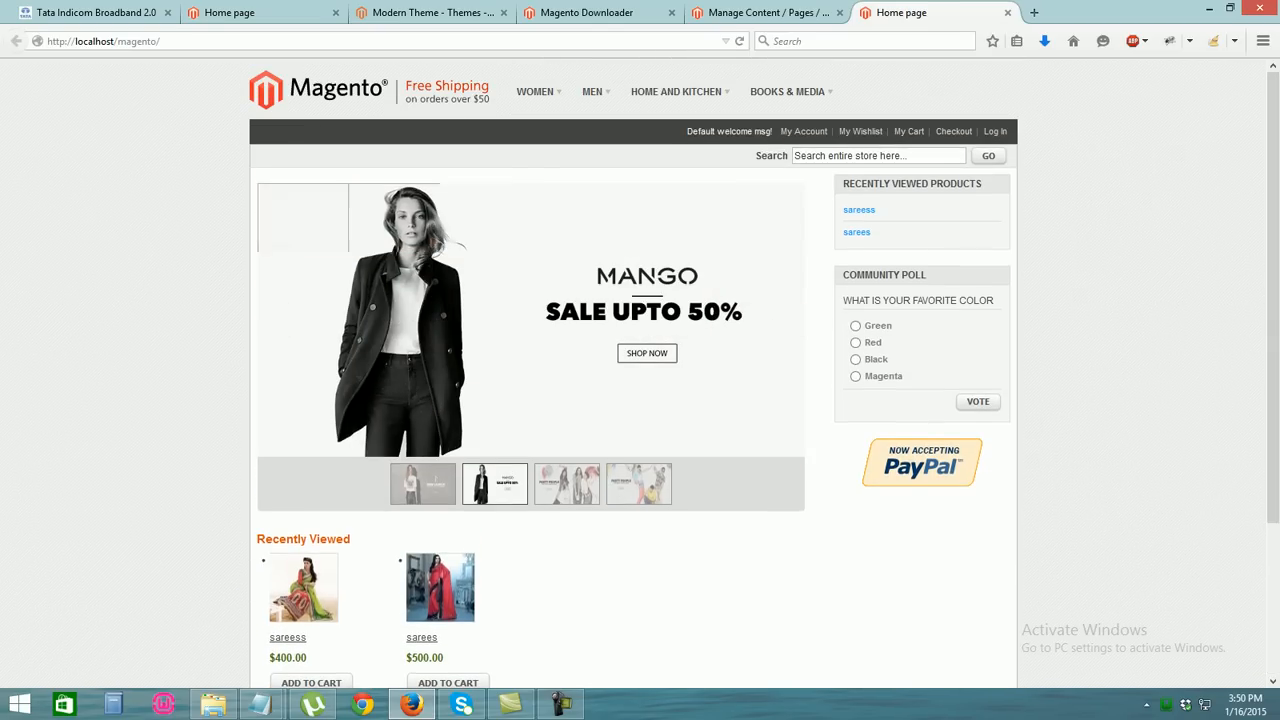
click(530, 112)
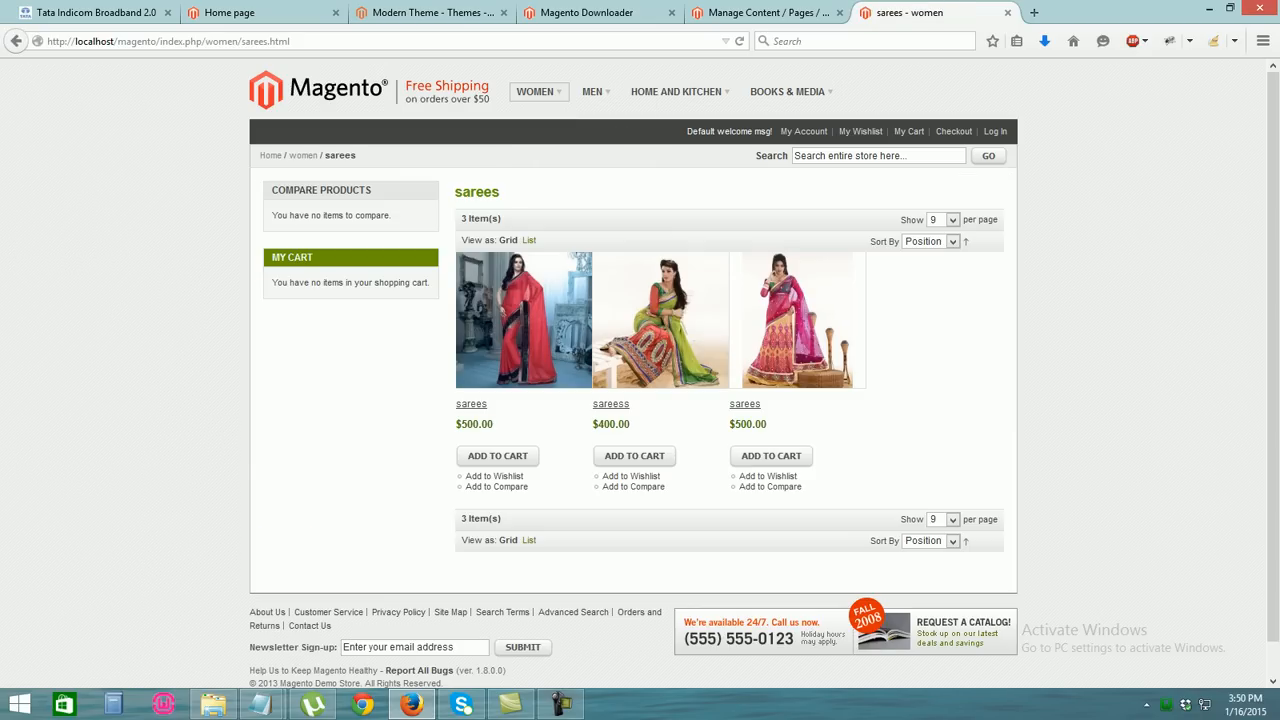
View the $500 sarees product and the $250 party dresses product, then return to WOMEN > party Dresses
click(797, 322)
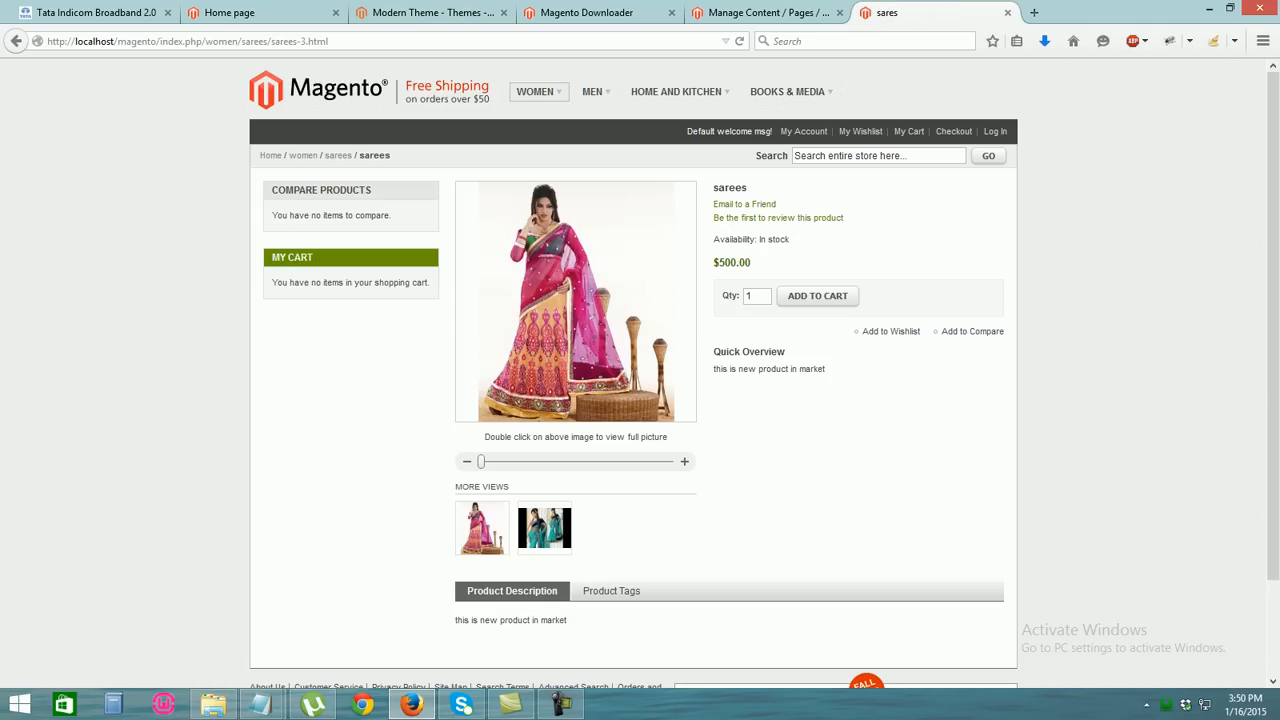
mouse_move(535, 91)
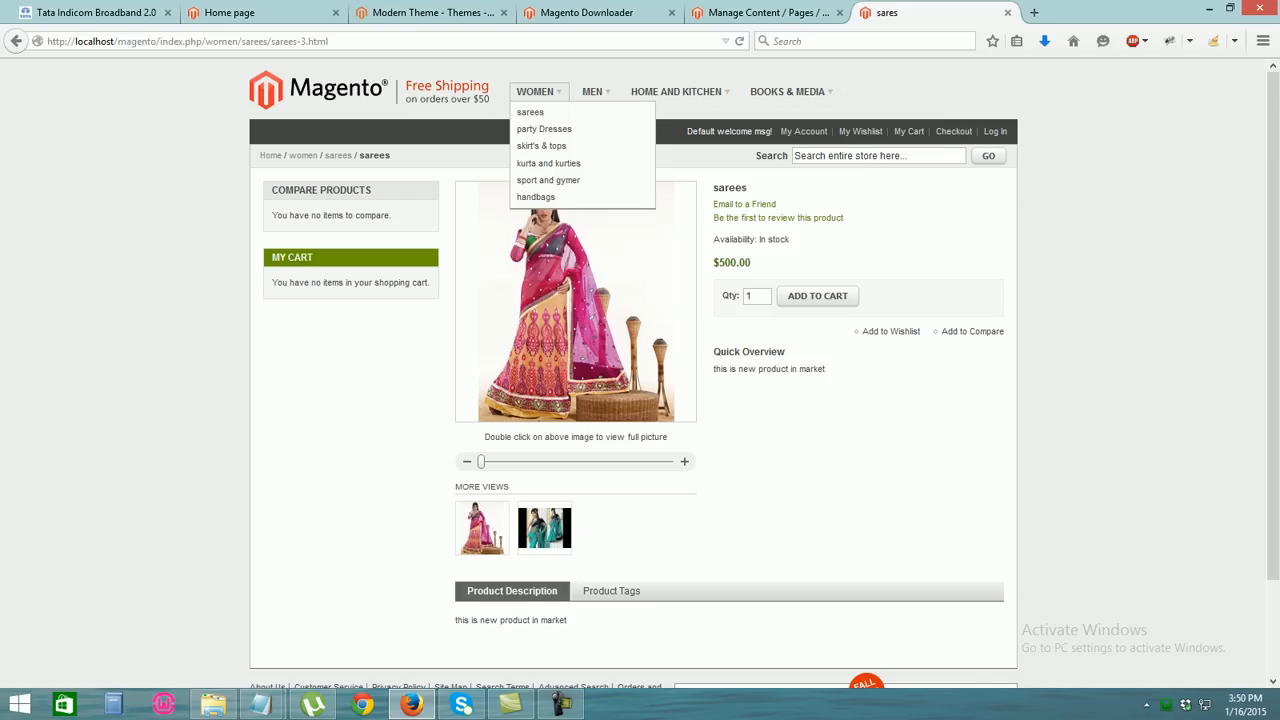
click(544, 129)
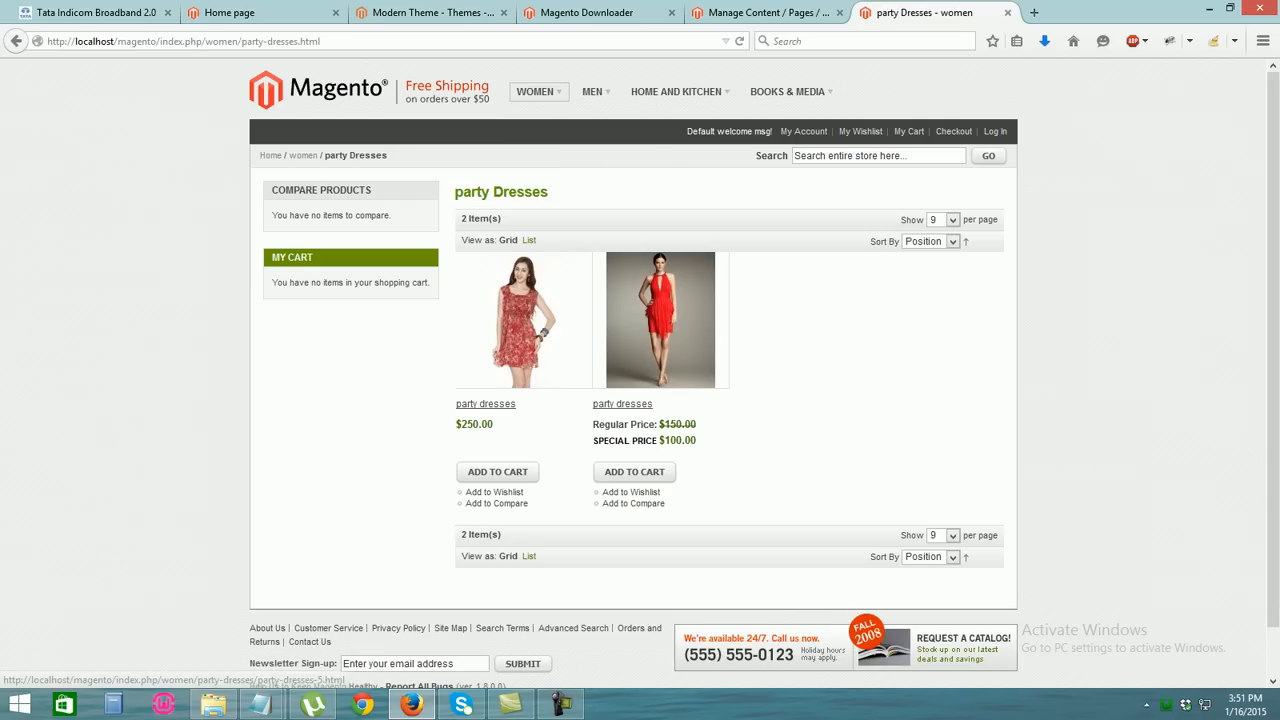
click(522, 325)
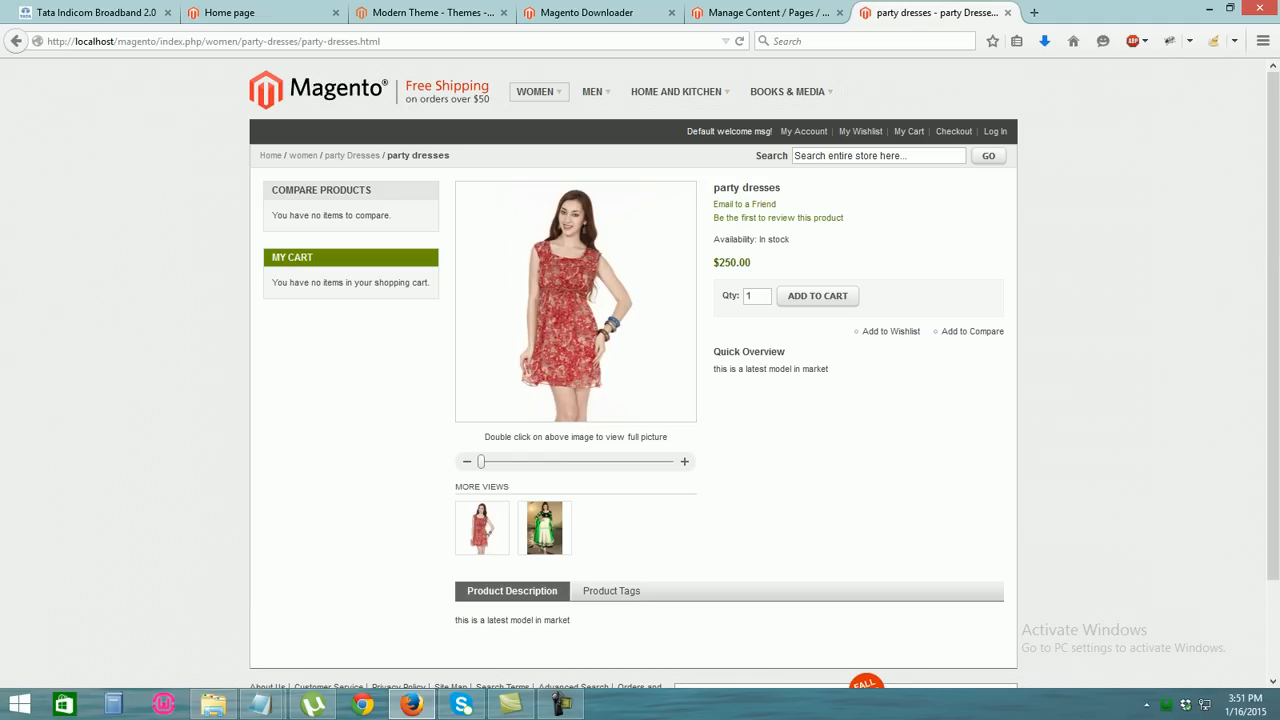
mouse_move(535, 91)
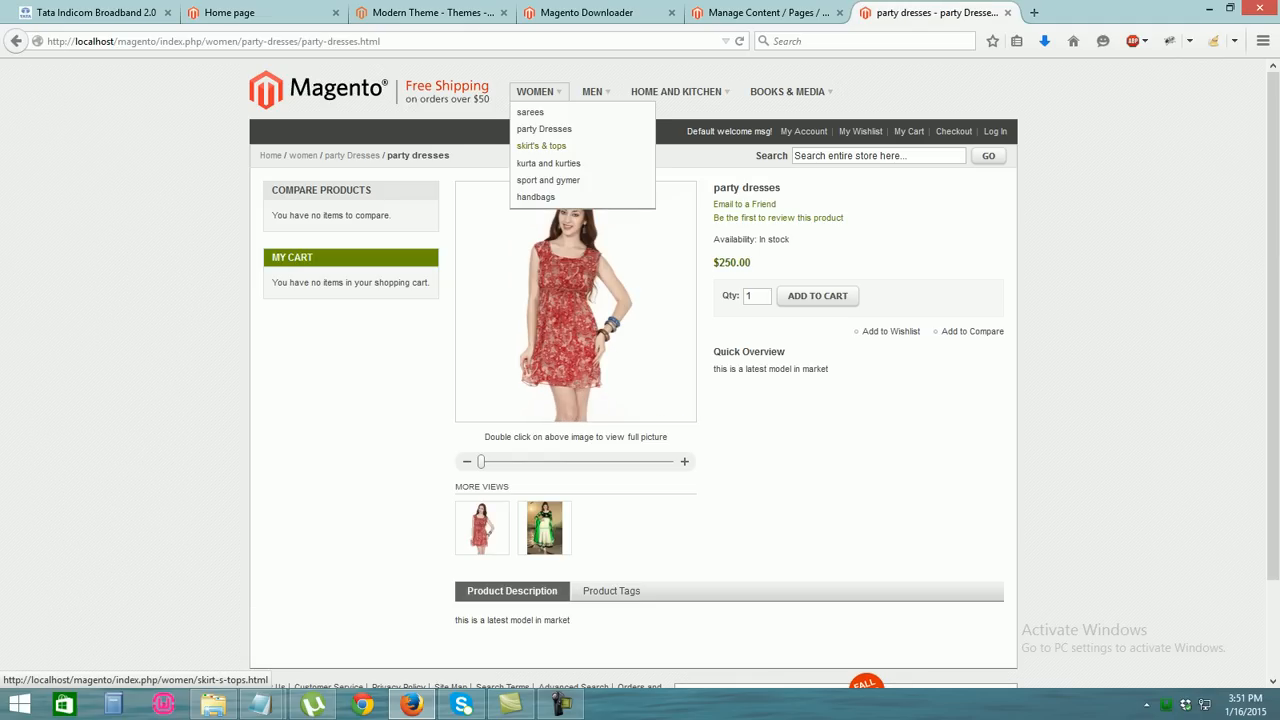
click(544, 129)
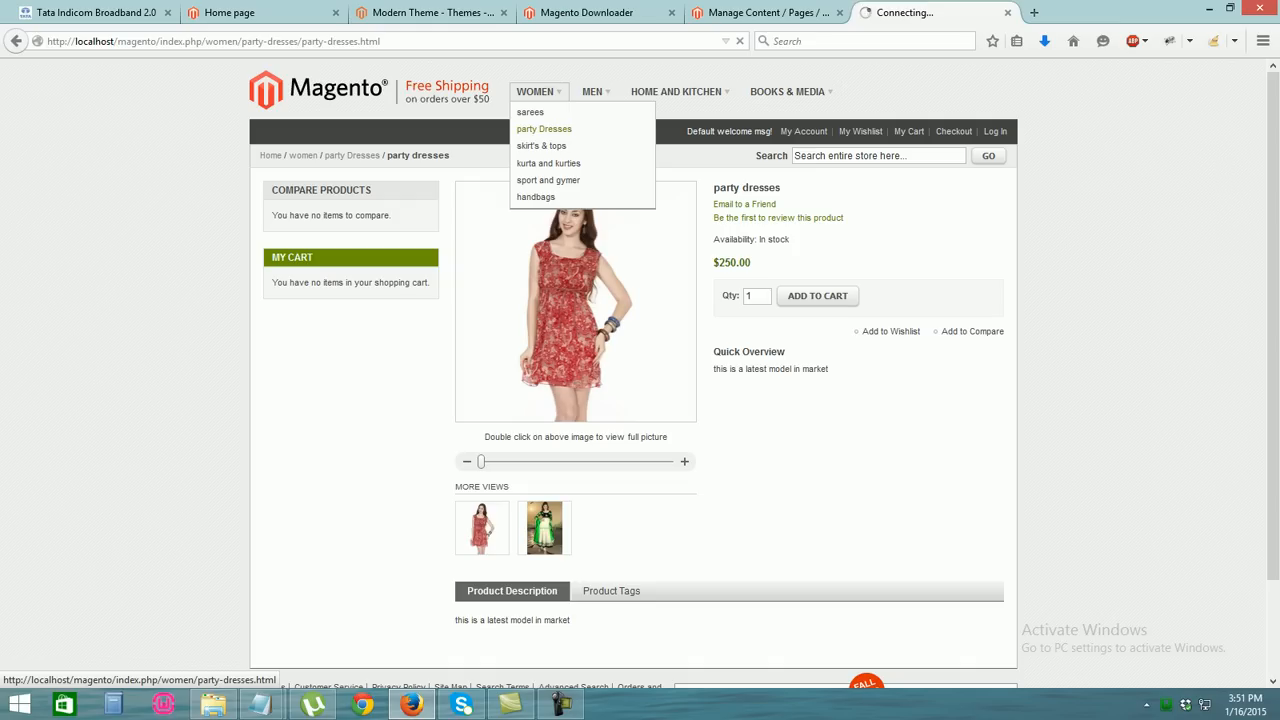
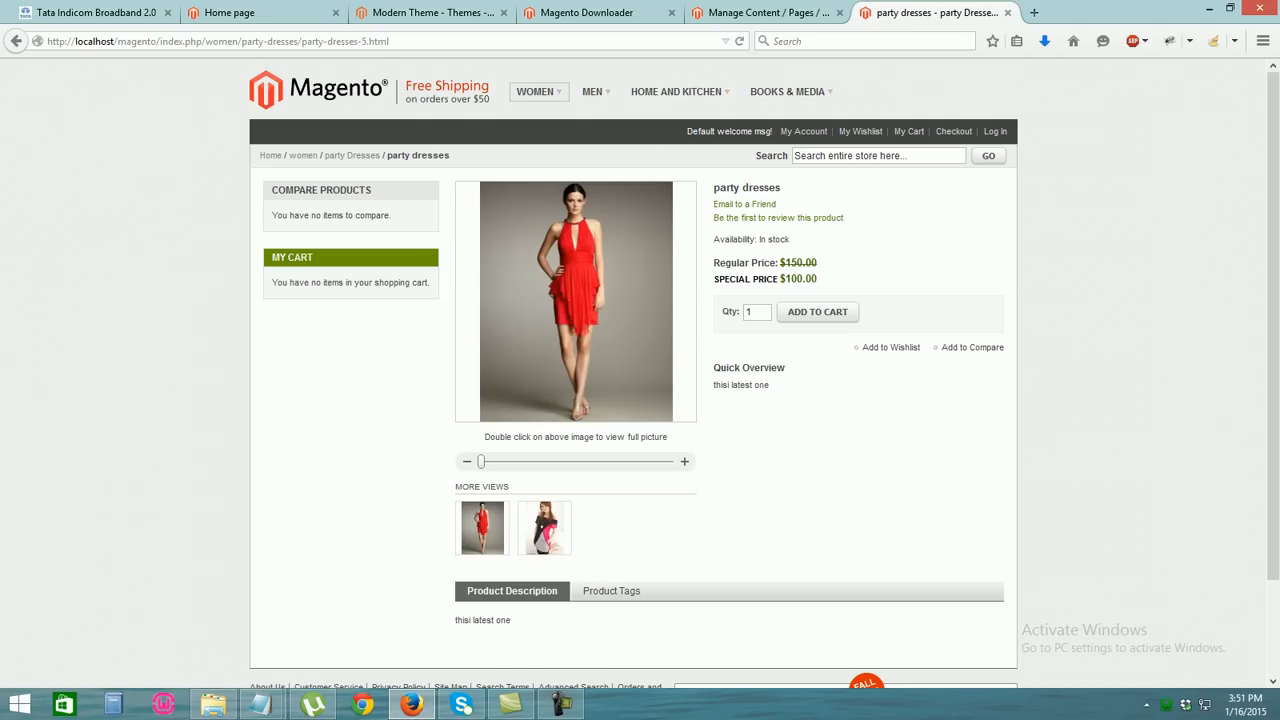
View the skirt's & tops and kurta and kurties products from the WOMEN menu
mouse_move(535, 91)
click(541, 146)
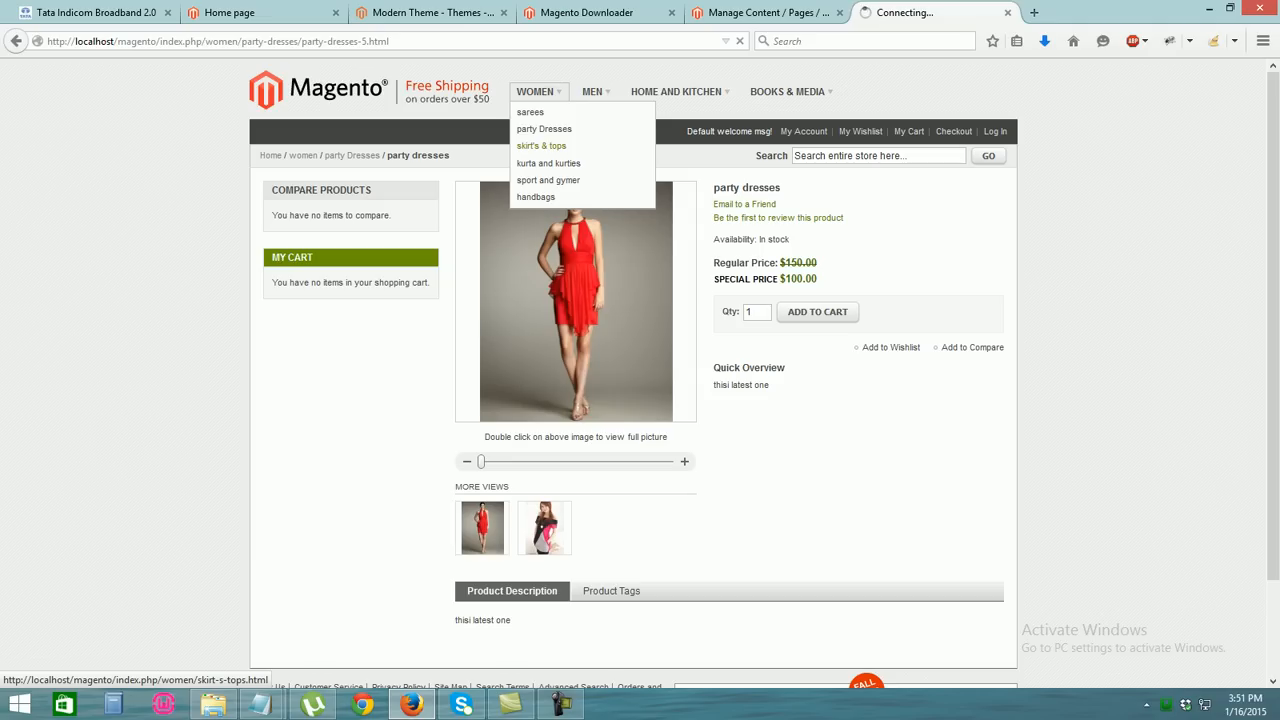
click(483, 404)
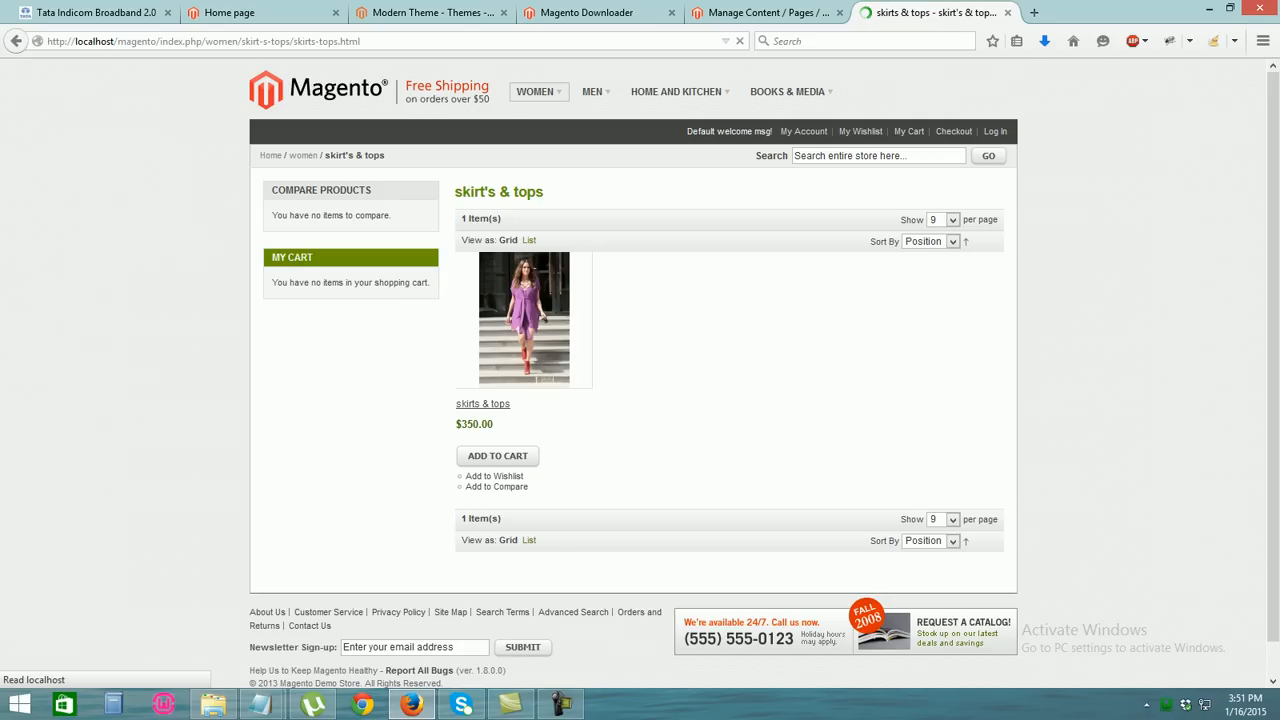
mouse_move(537, 92)
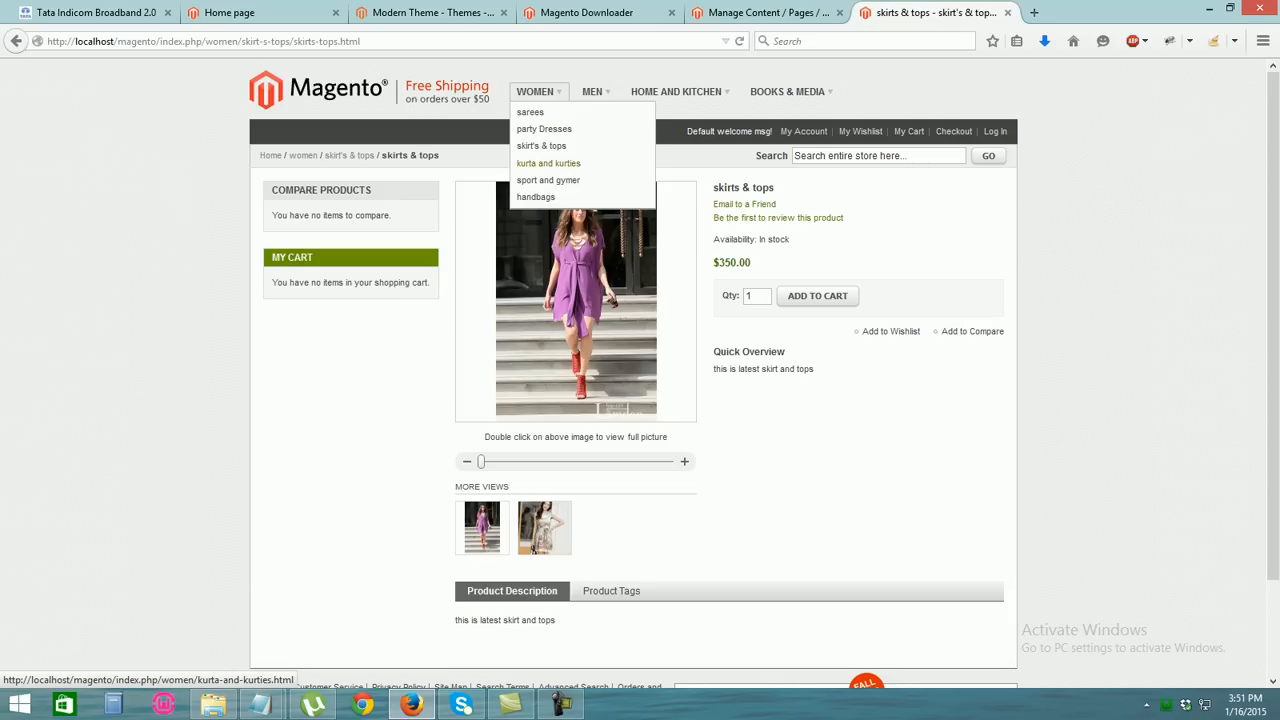
click(548, 163)
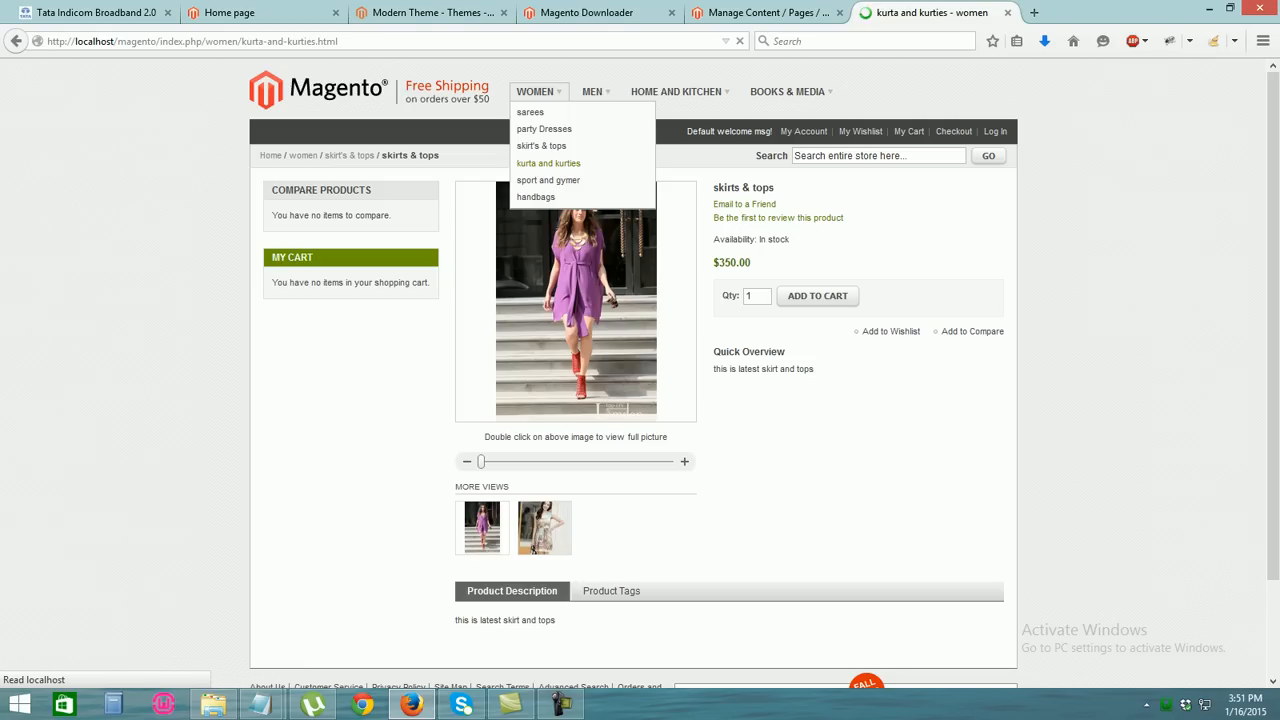
click(524, 322)
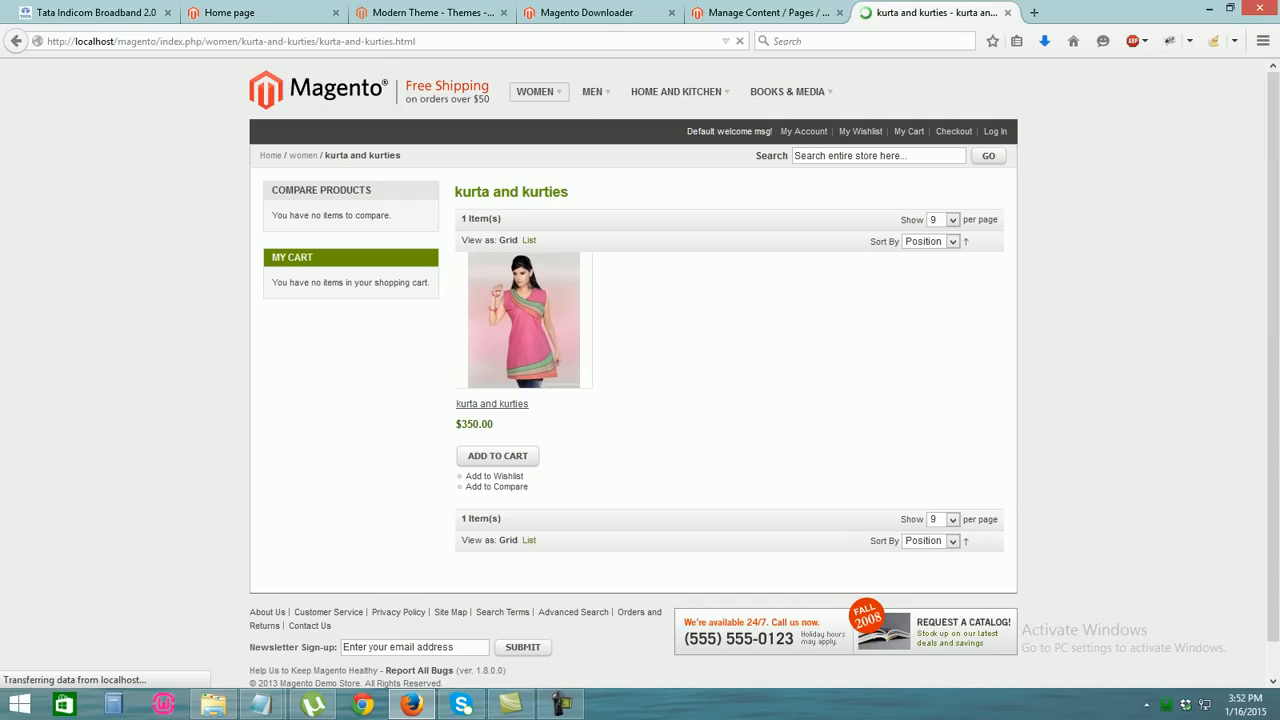
View the handbags product, then bring up the admin Manage Pages list
mouse_move(535, 91)
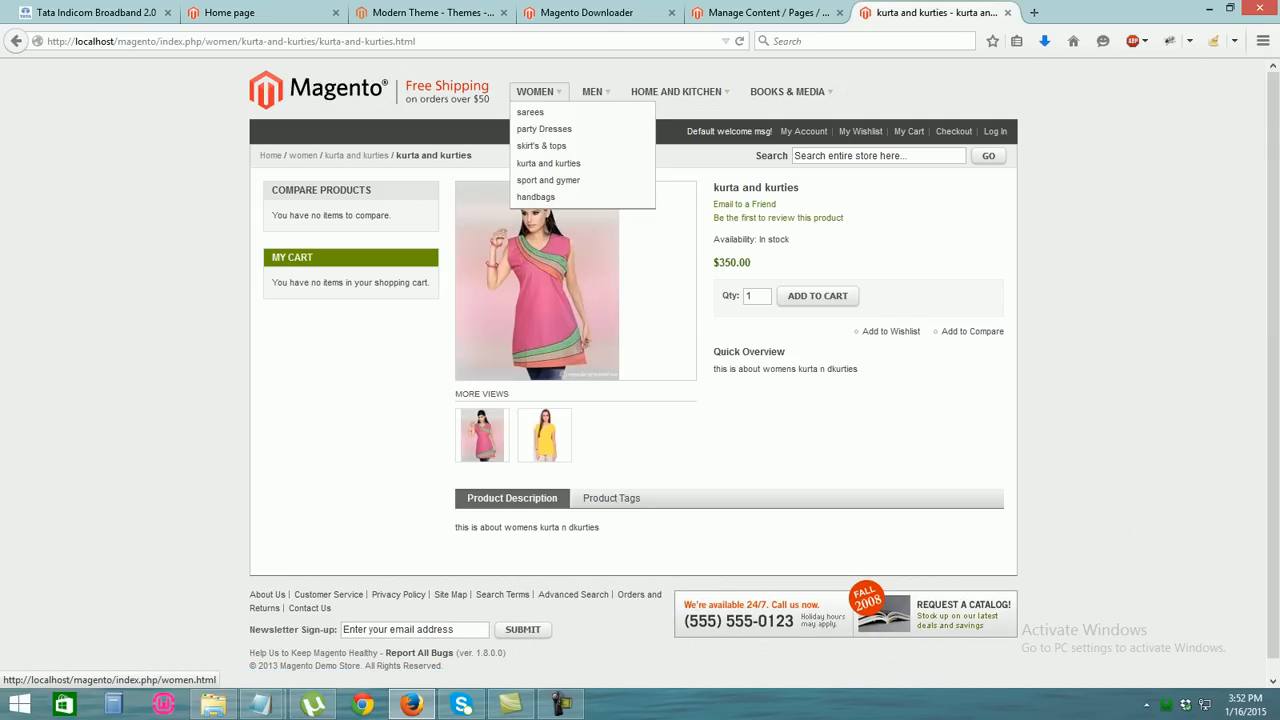
click(536, 197)
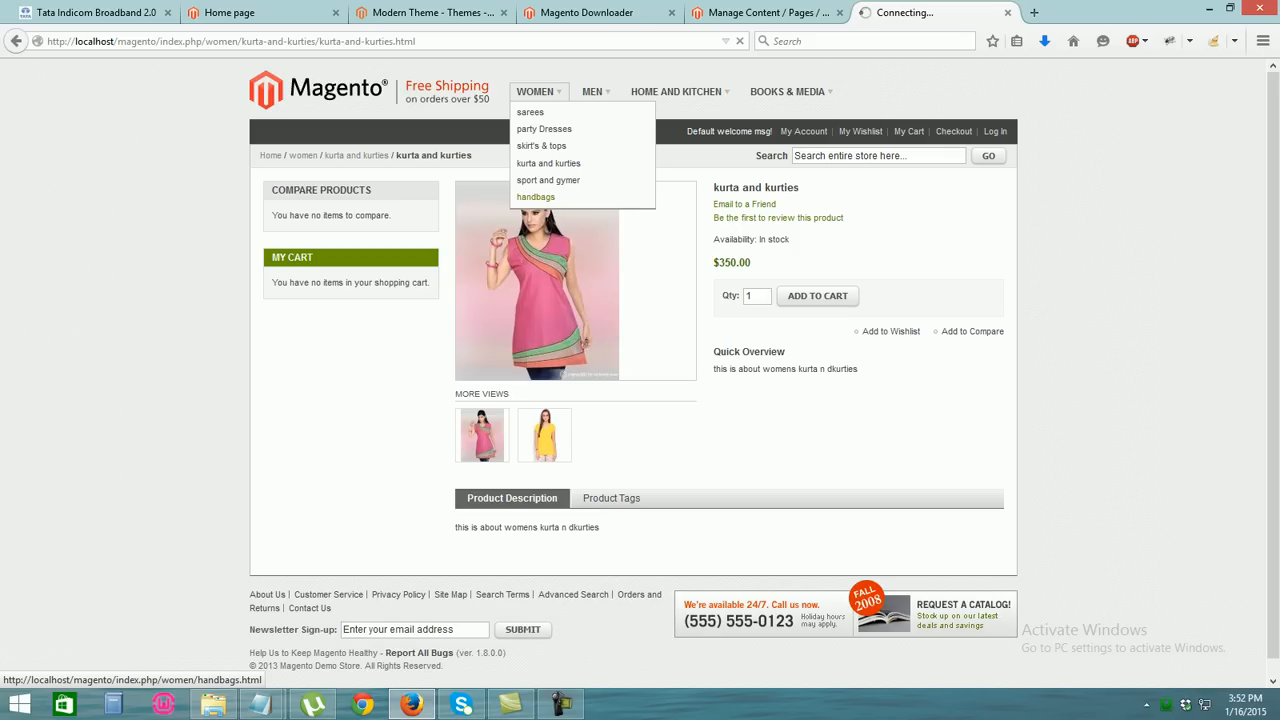
click(524, 322)
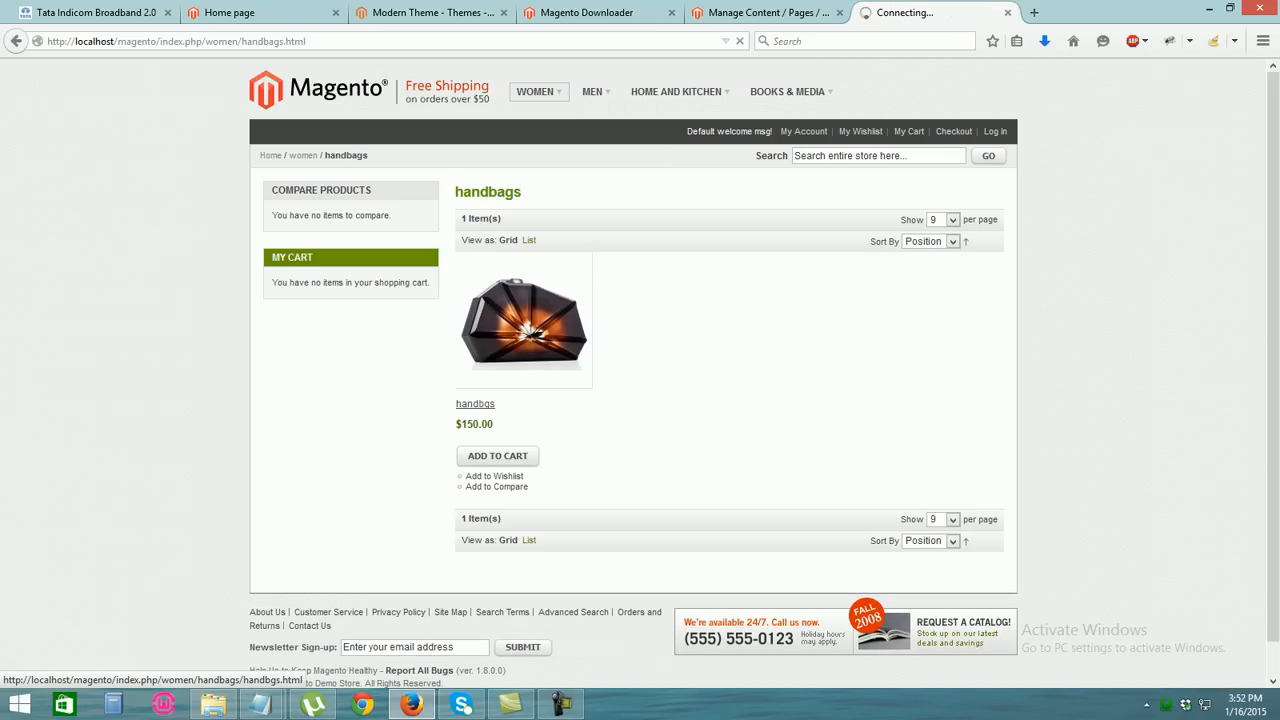
click(587, 13)
click(767, 13)
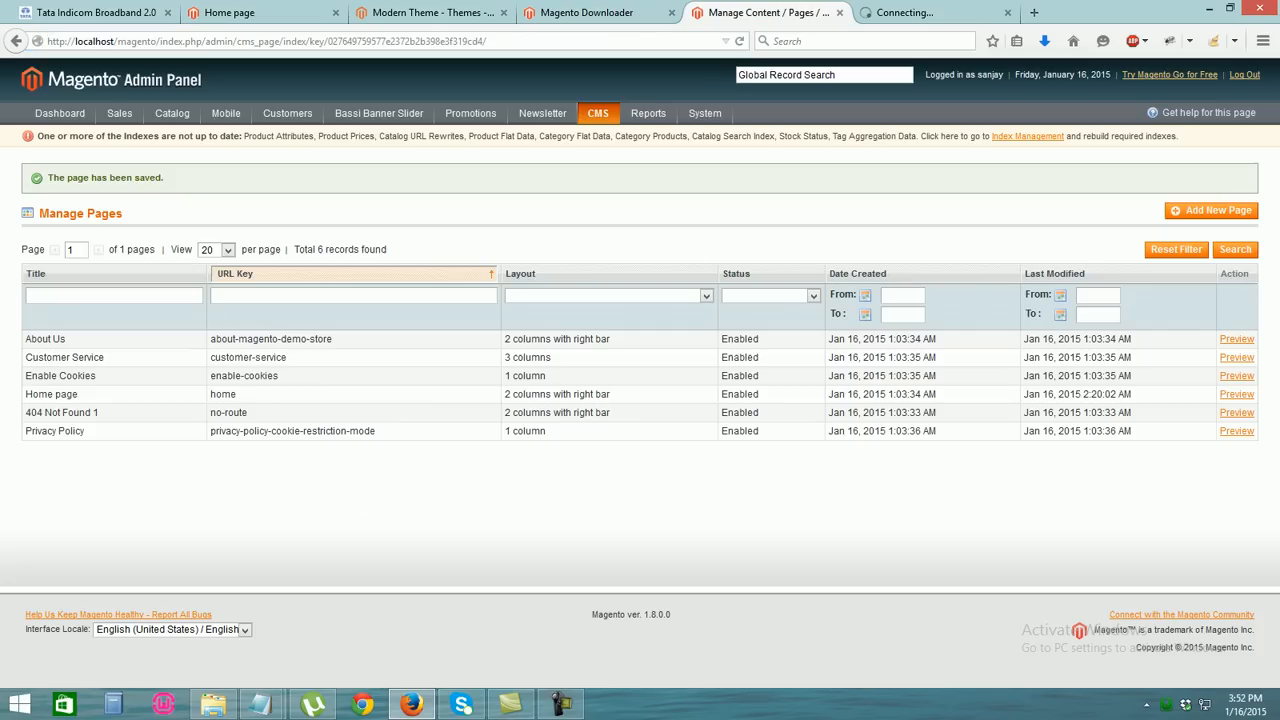
Load localhost/magento/ in the Connect Manager tab and close the Manage Pages tab
click(587, 13)
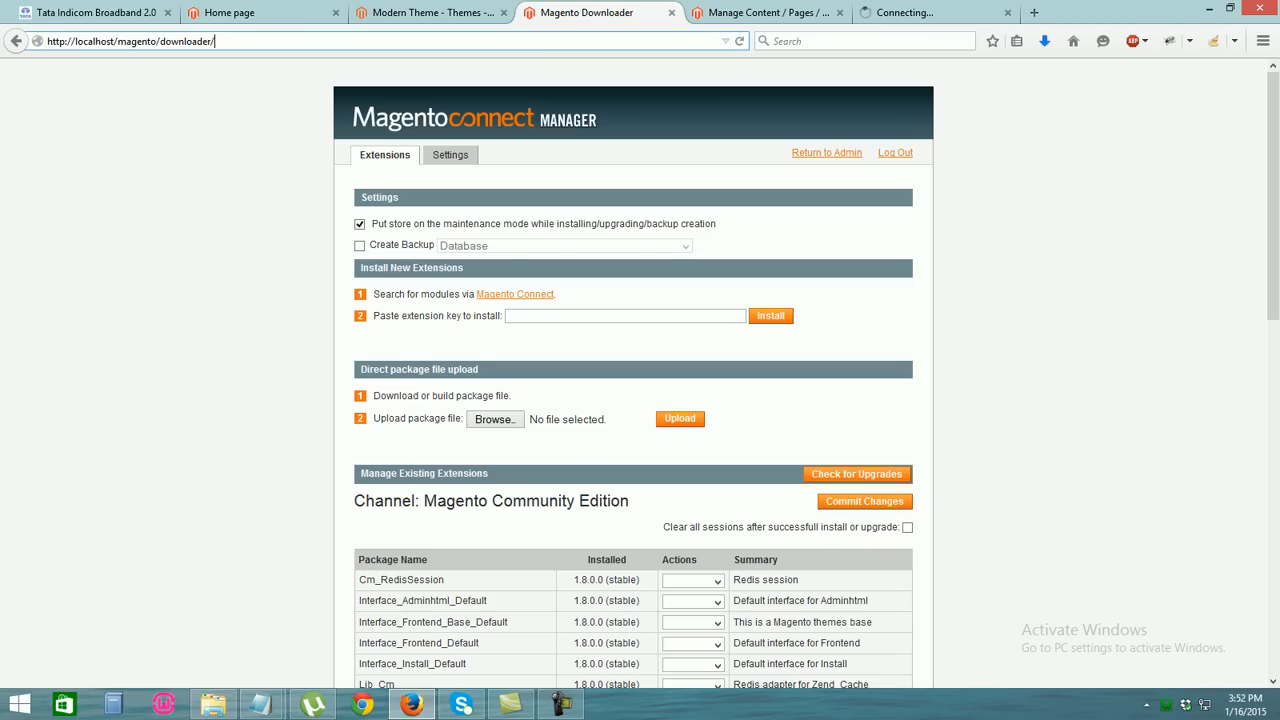
click(131, 41)
text(localhost/)
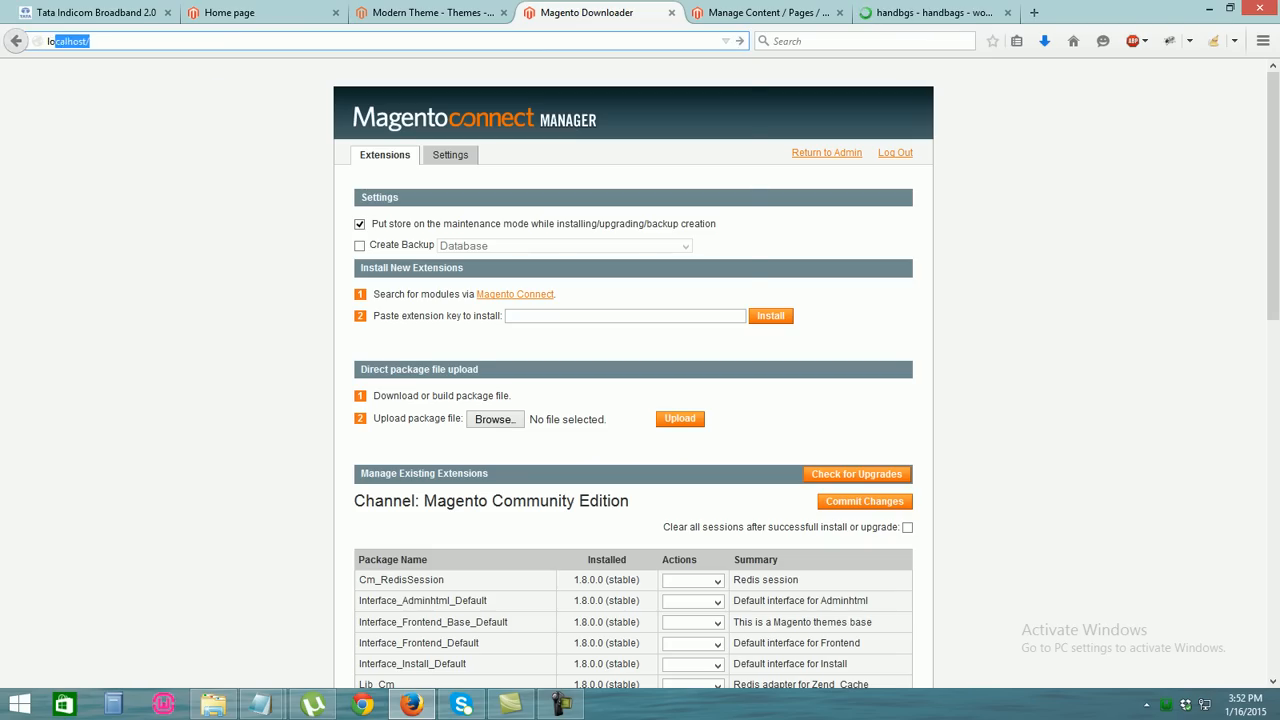
text(magento/)
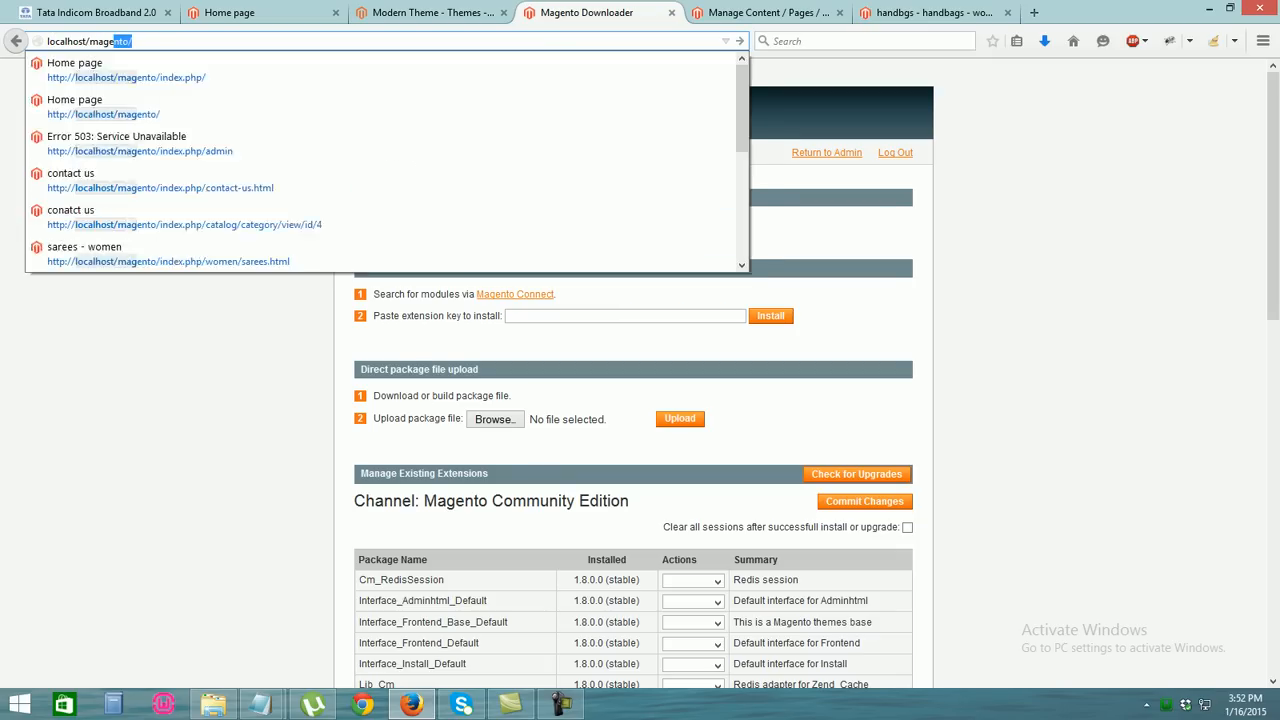
key(Return)
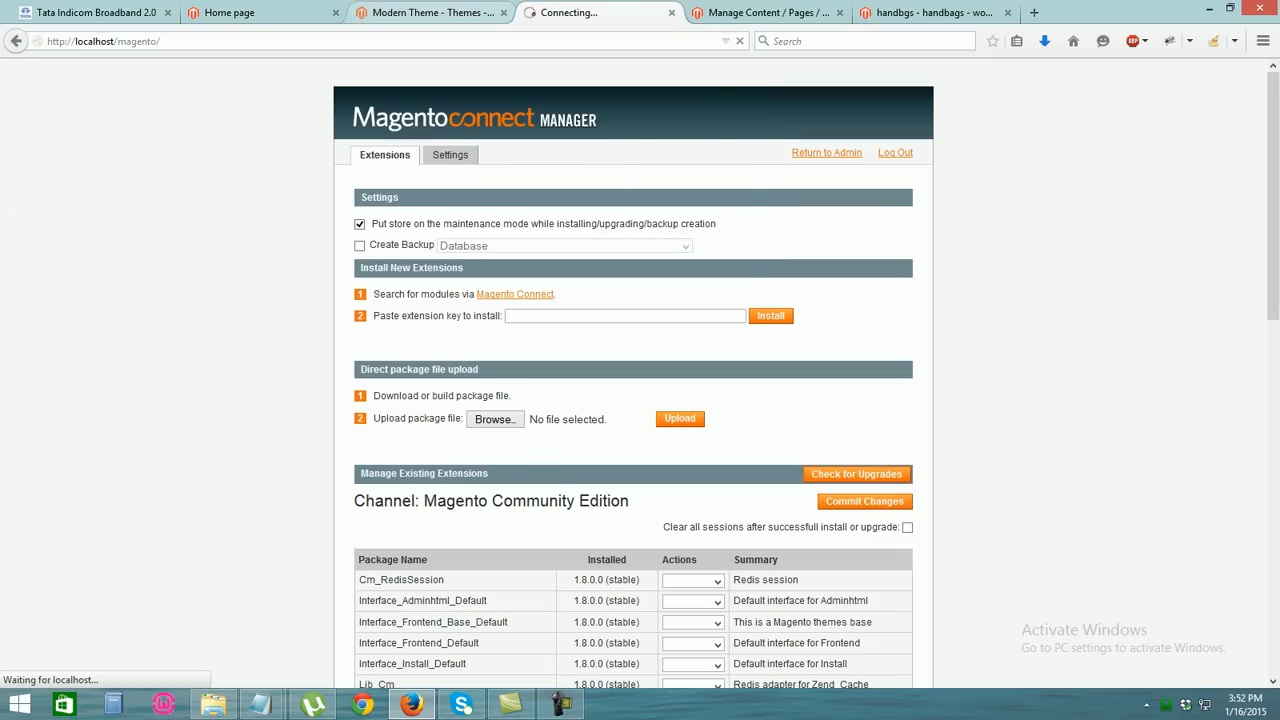
click(790, 12)
click(840, 12)
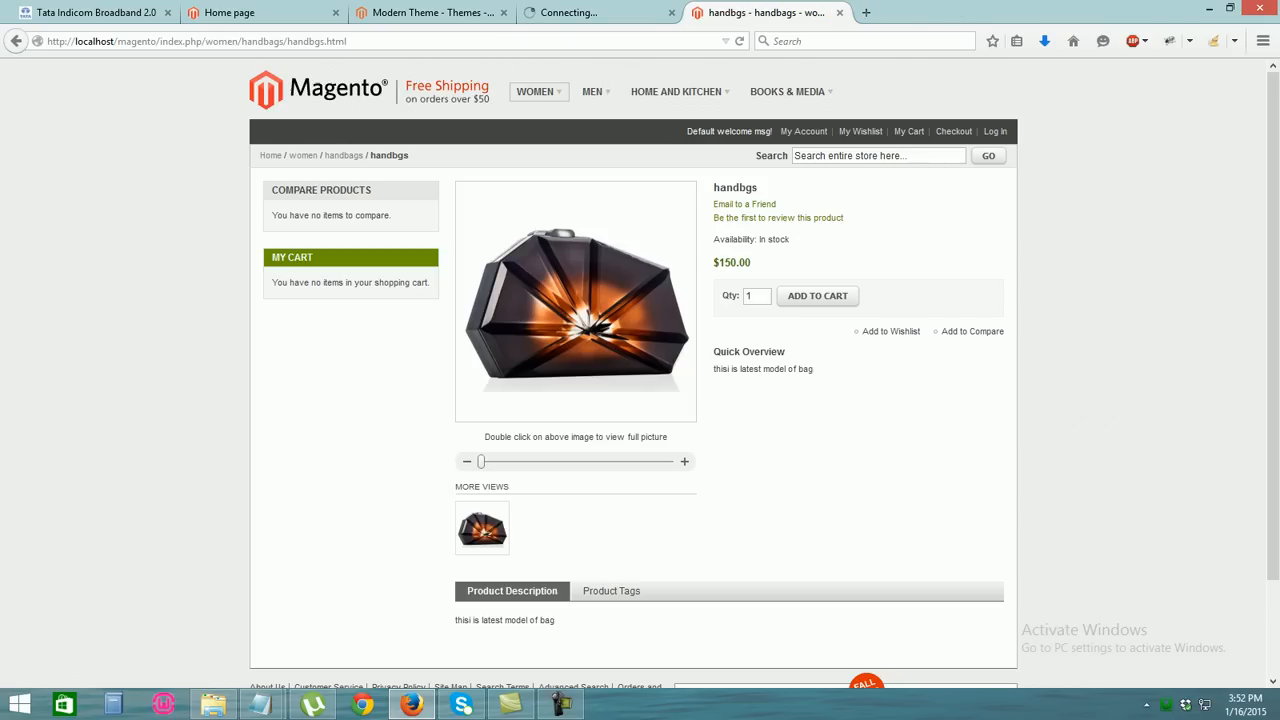
Open the WOMEN sport and gymer category and look over the store home page
key(ctrl+l)
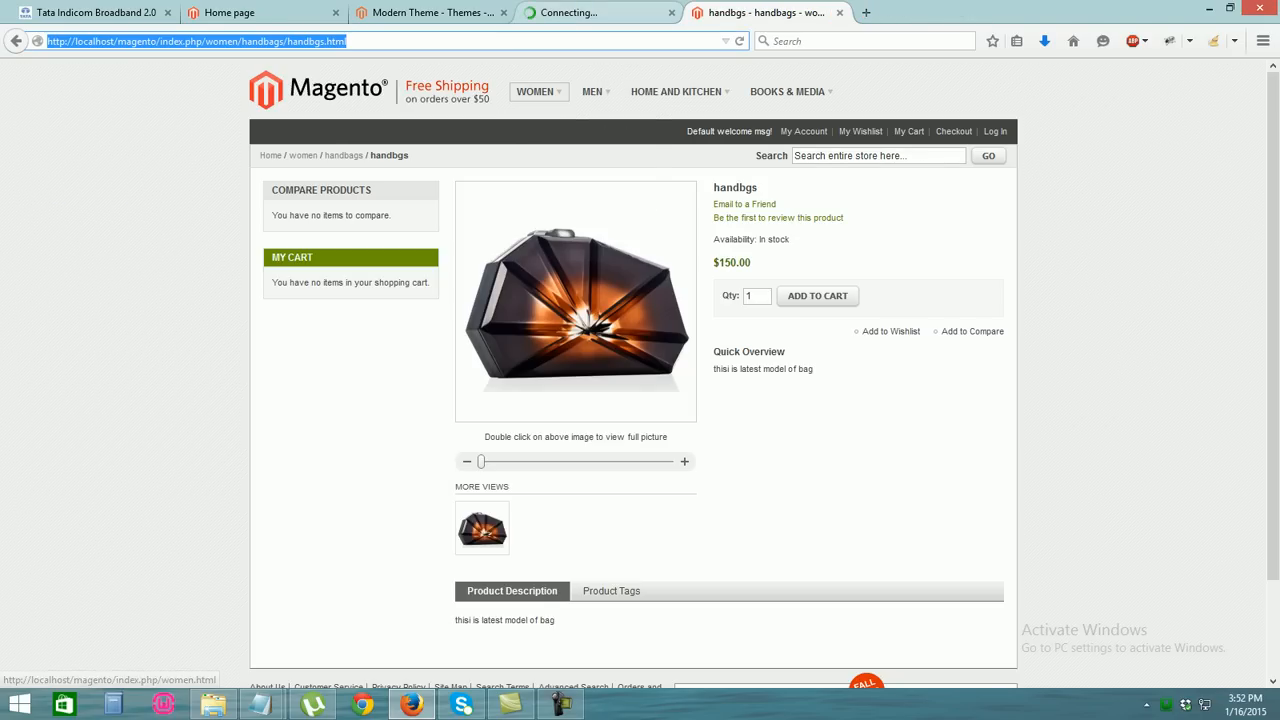
mouse_move(593, 91)
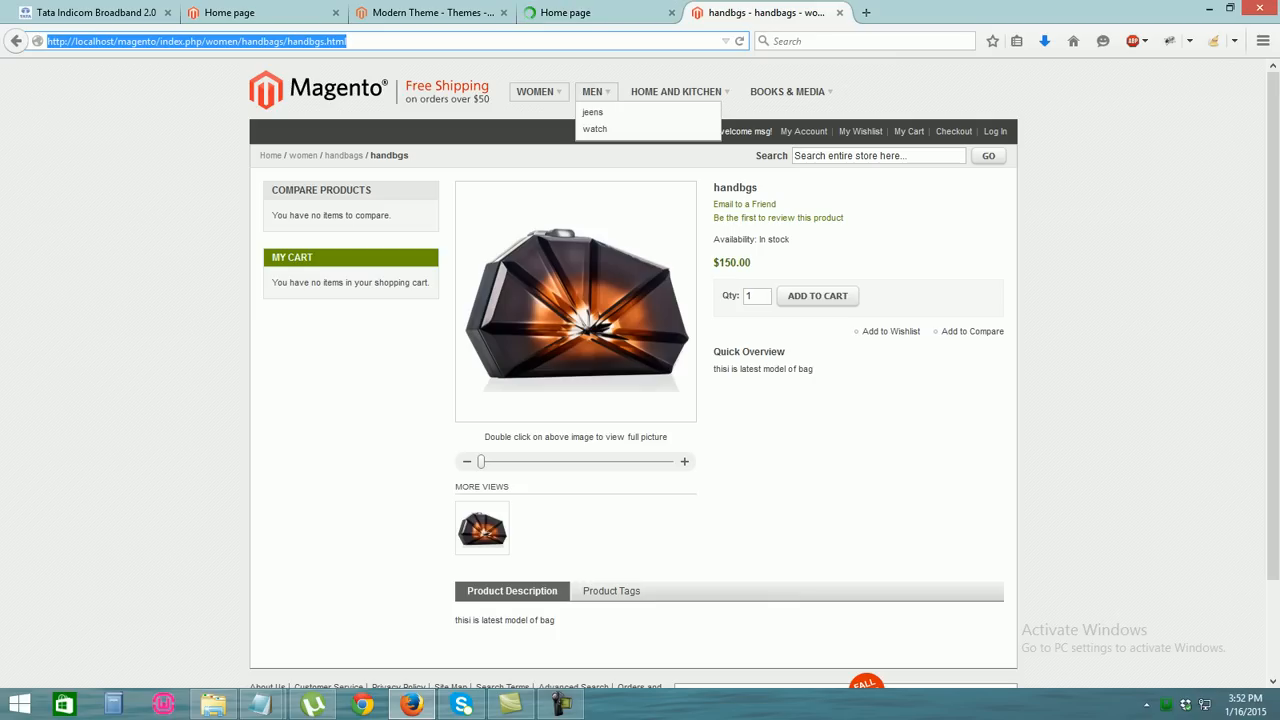
mouse_move(535, 91)
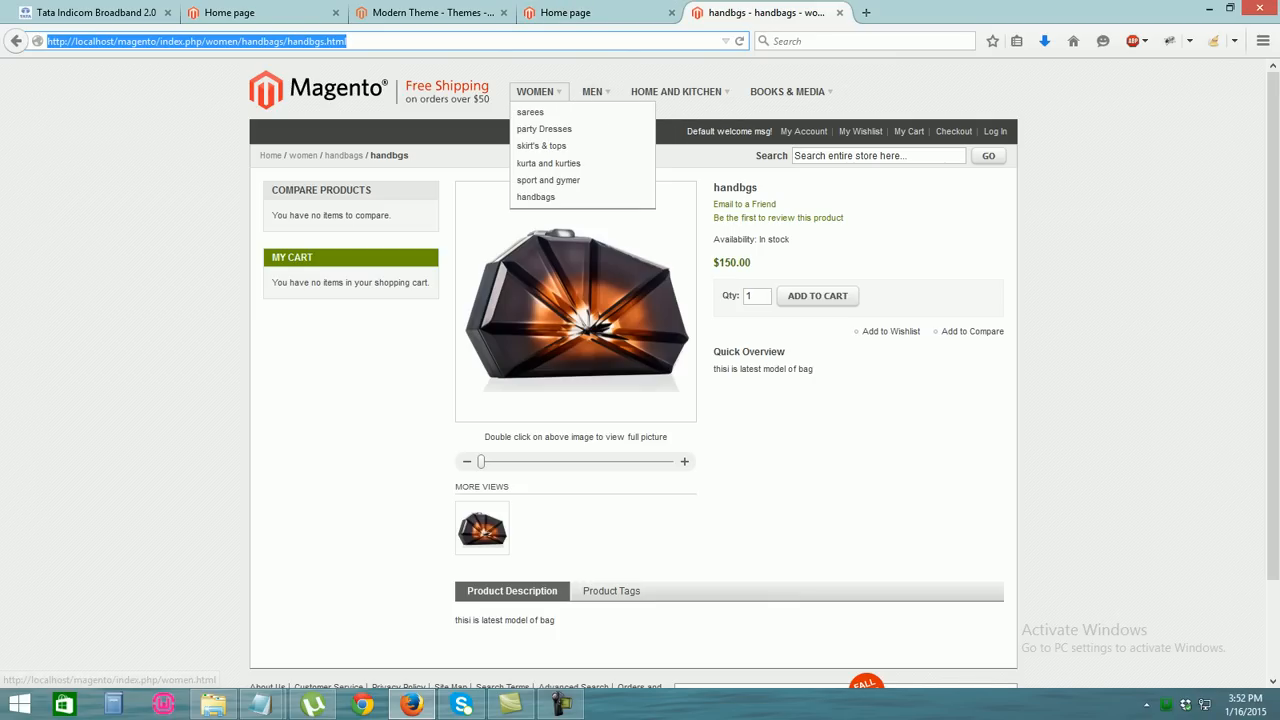
click(548, 181)
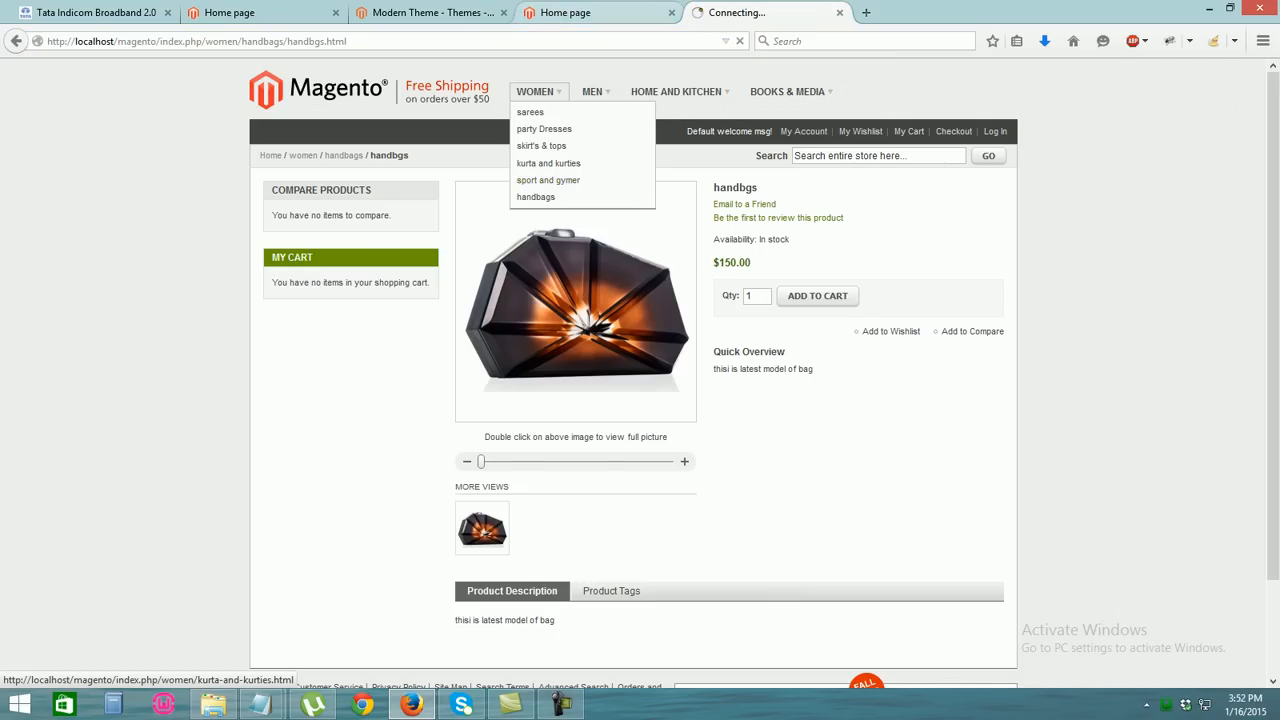
click(596, 13)
scroll(640, 370, down, 5)
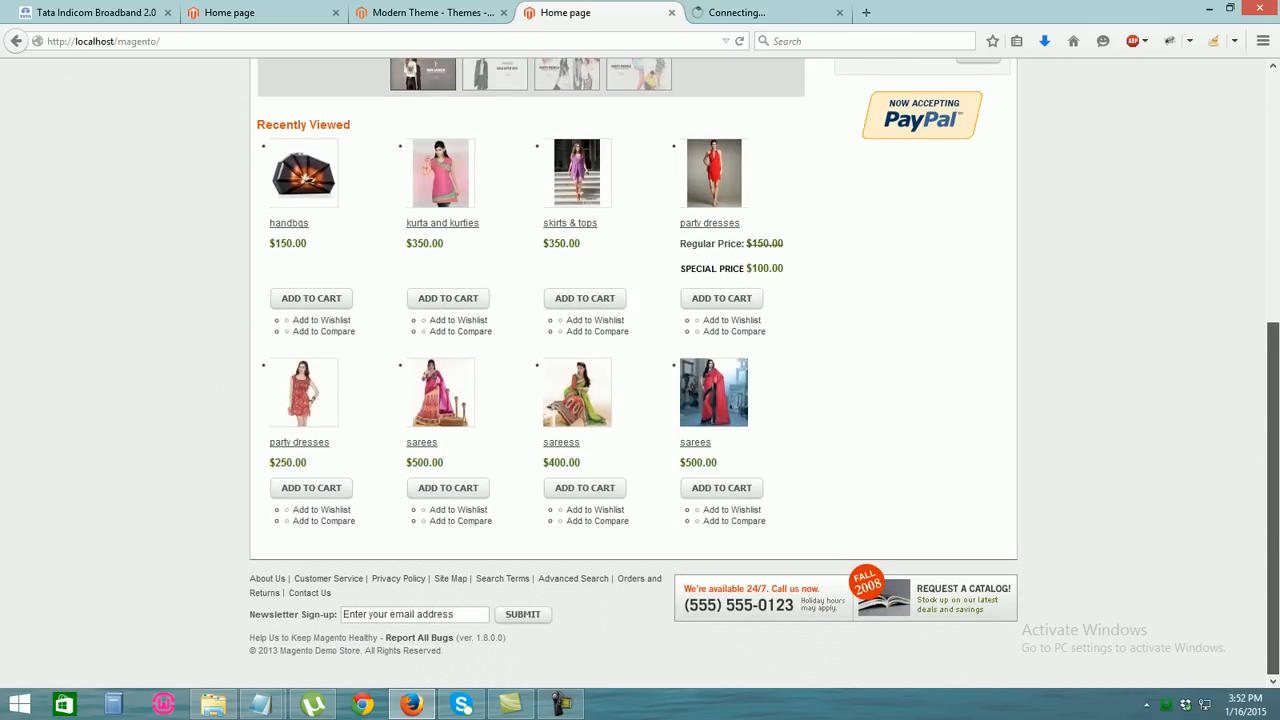
scroll(640, 370, up, 2)
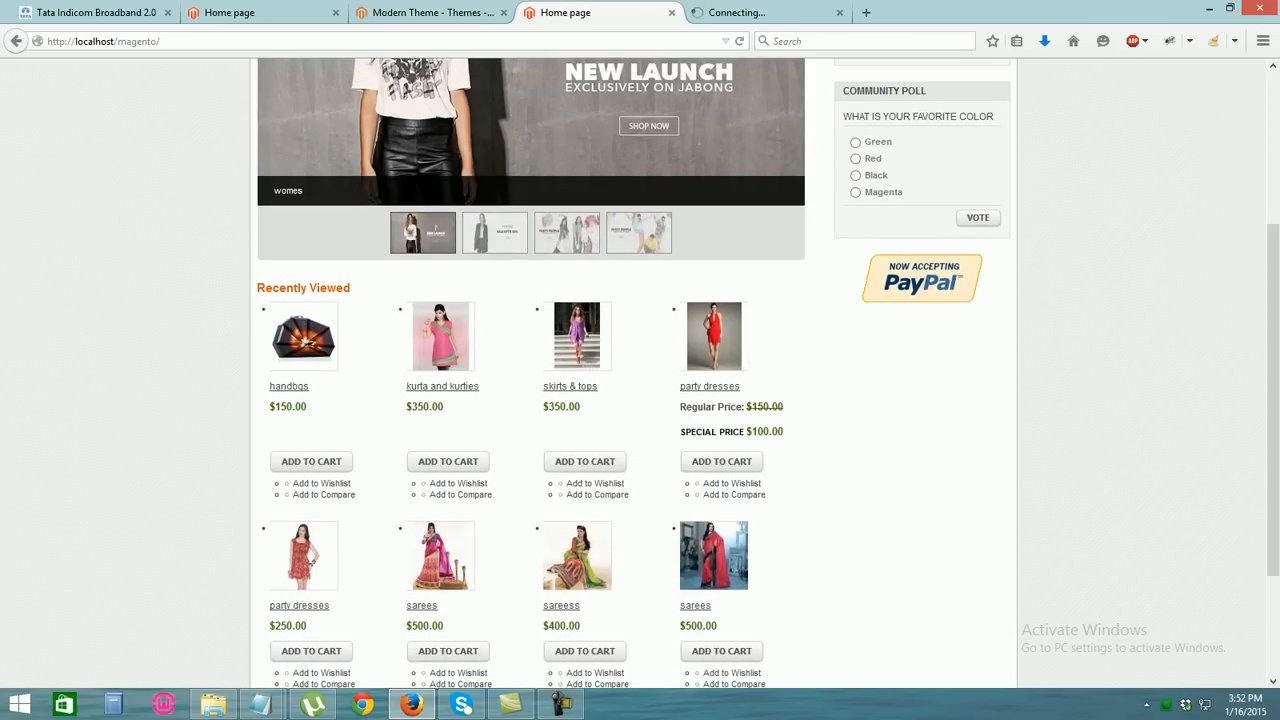
scroll(640, 370, up, 2)
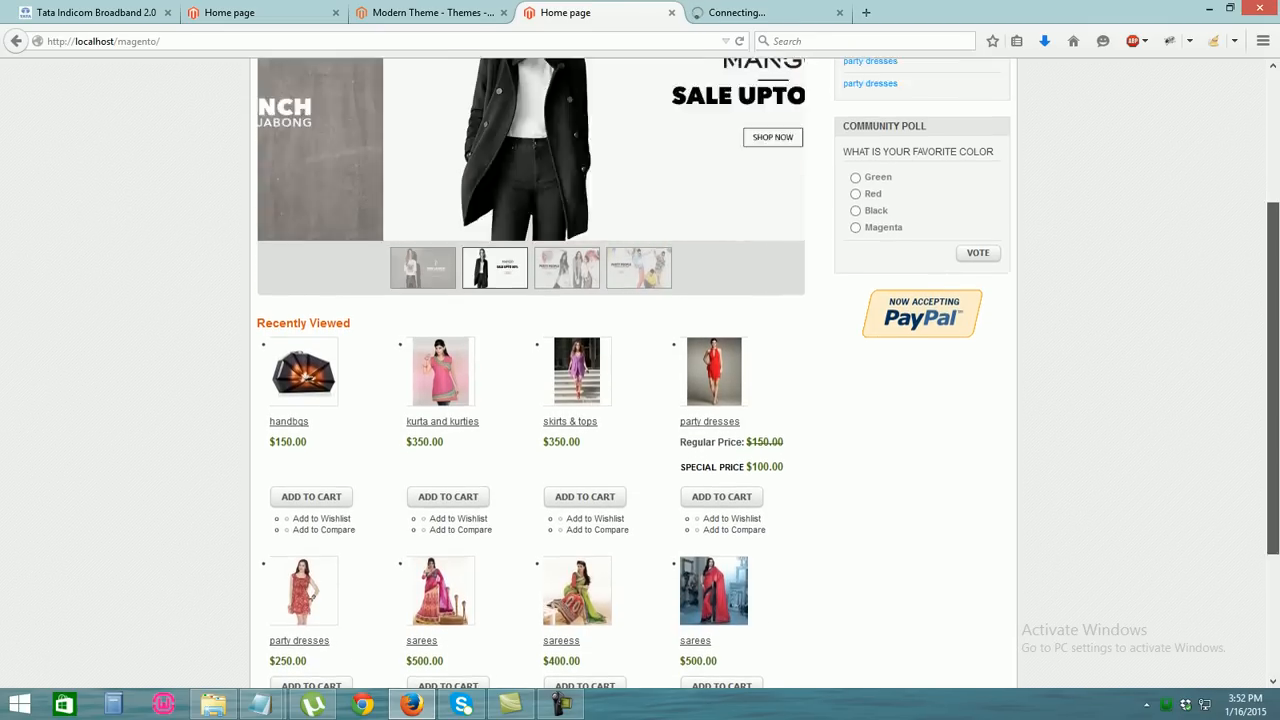
scroll(640, 370, up, 1)
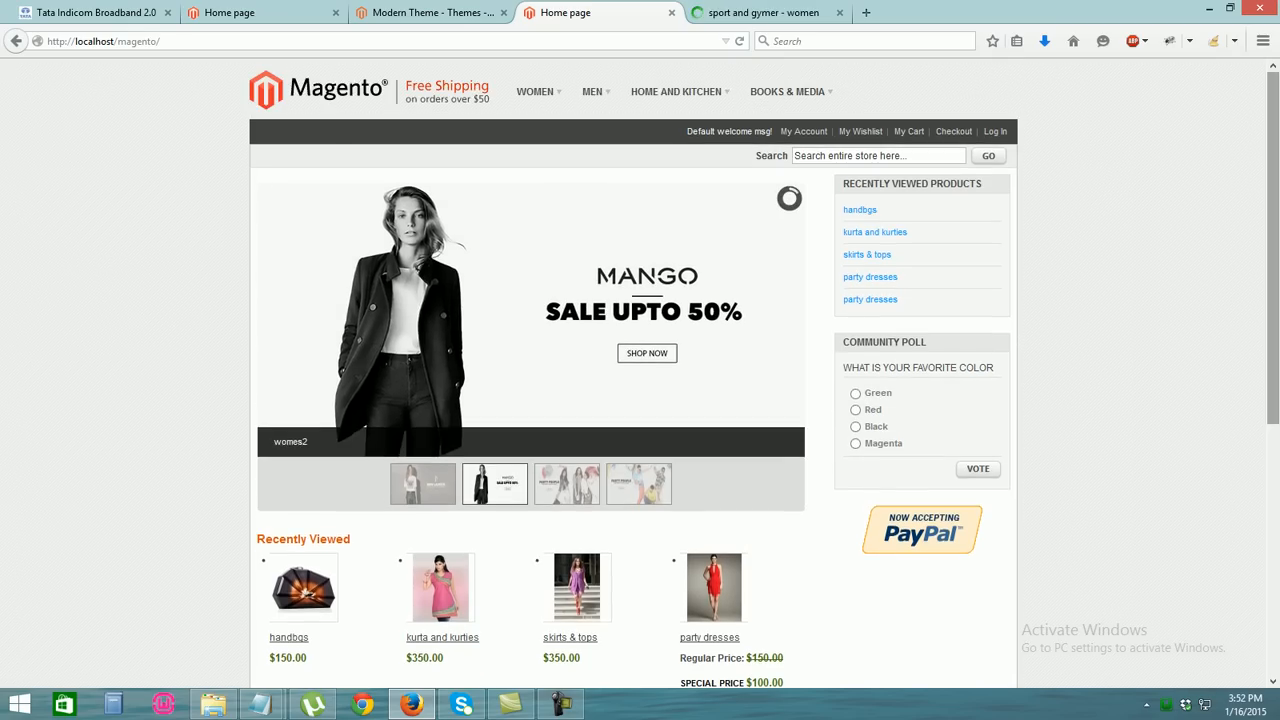
scroll(640, 370, down, 4)
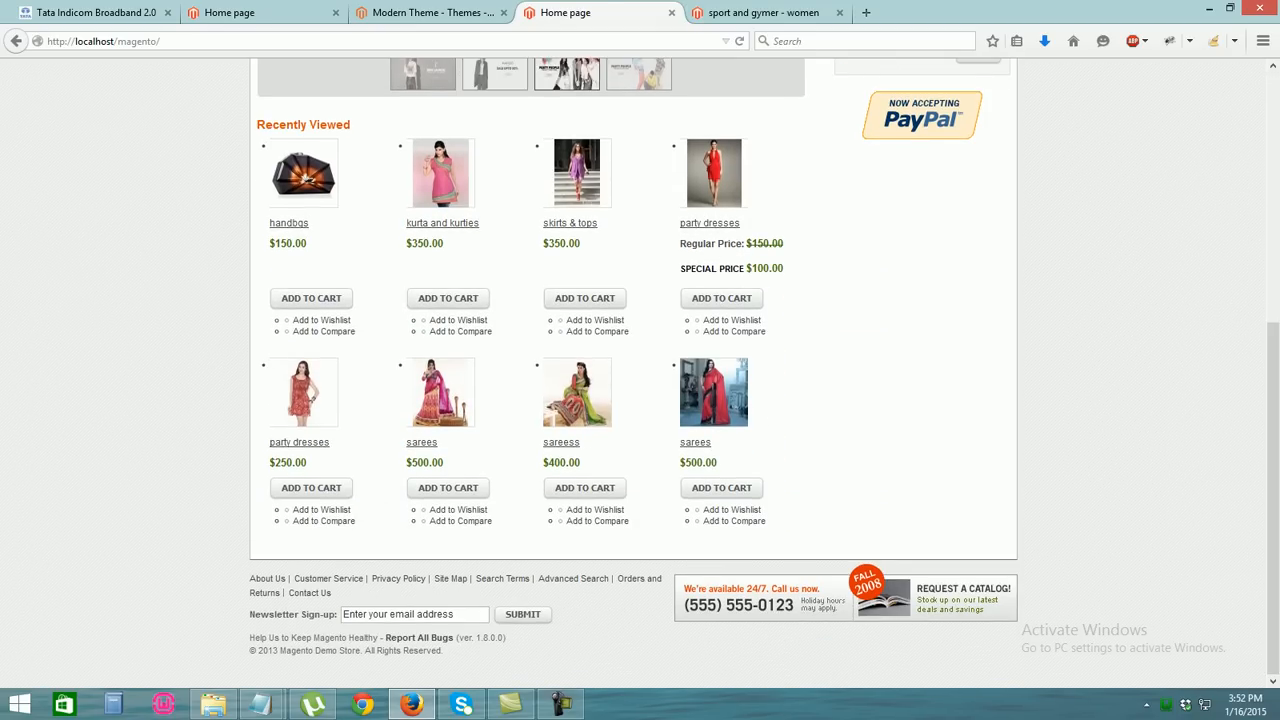
View the $150 sport and gymer product, reload the home page, then show the second store
key(ctrl+Tab)
click(525, 325)
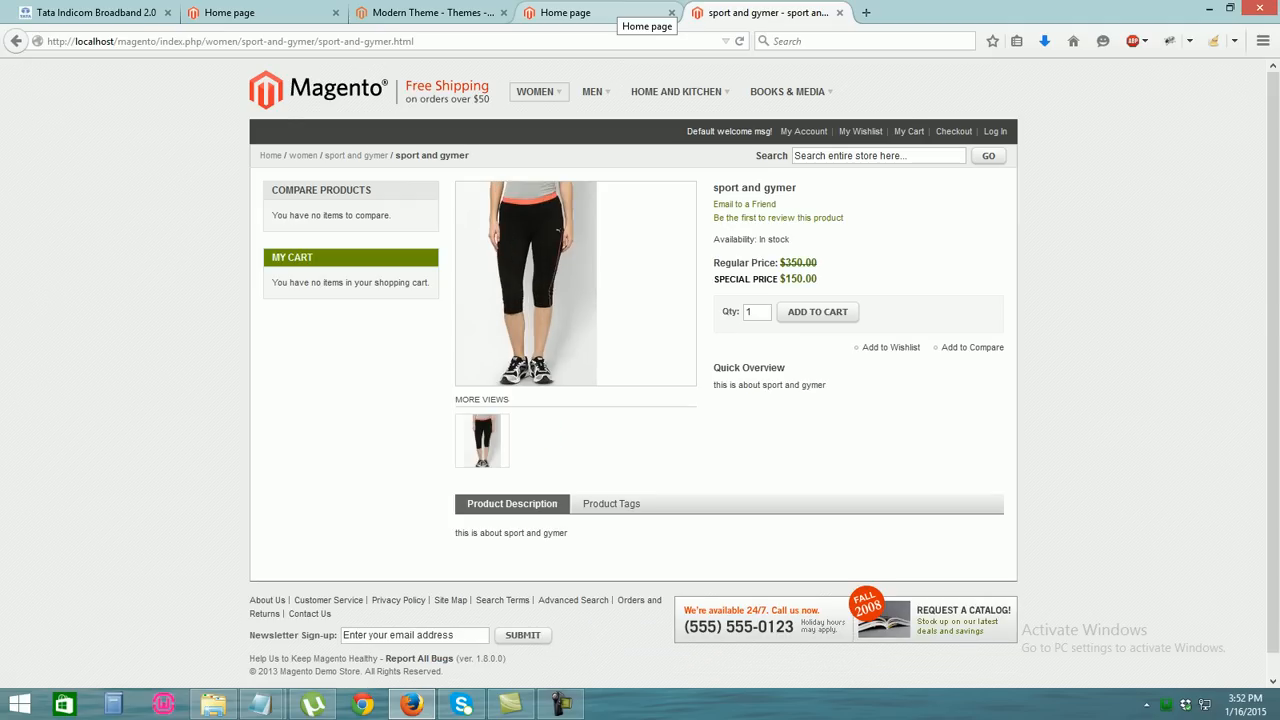
click(615, 12)
key(ctrl+l)
key(Return)
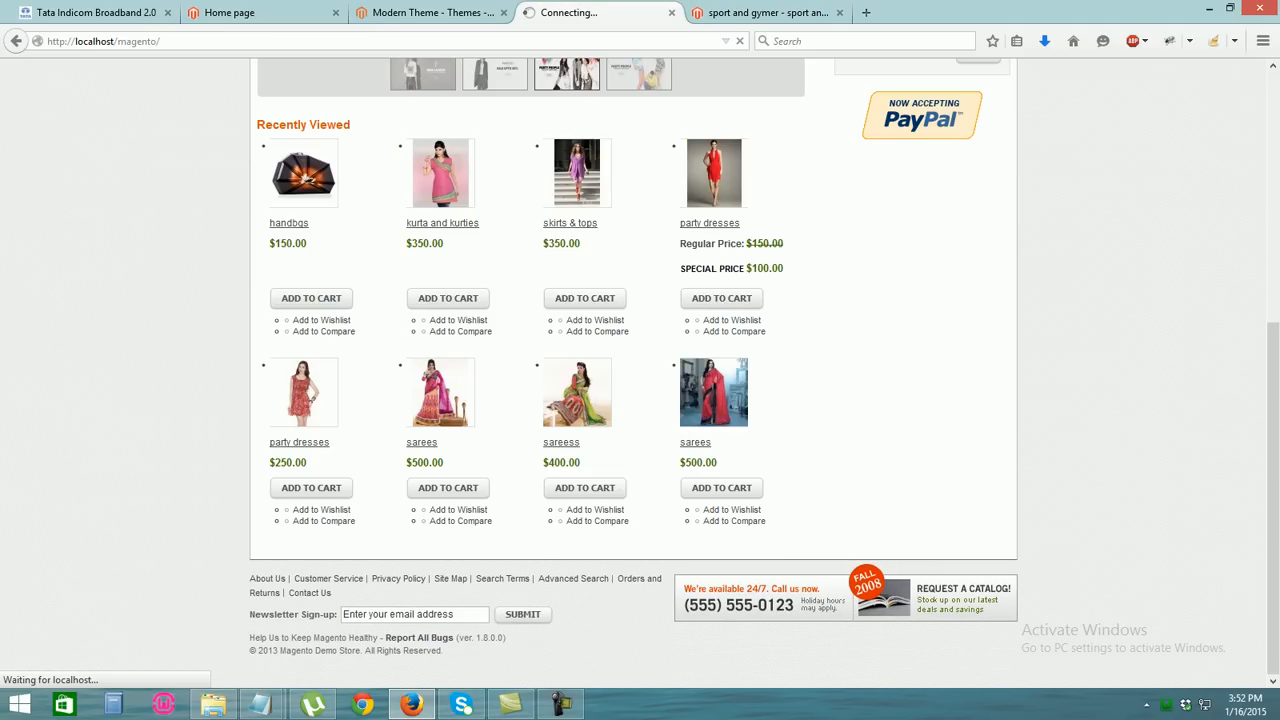
click(265, 12)
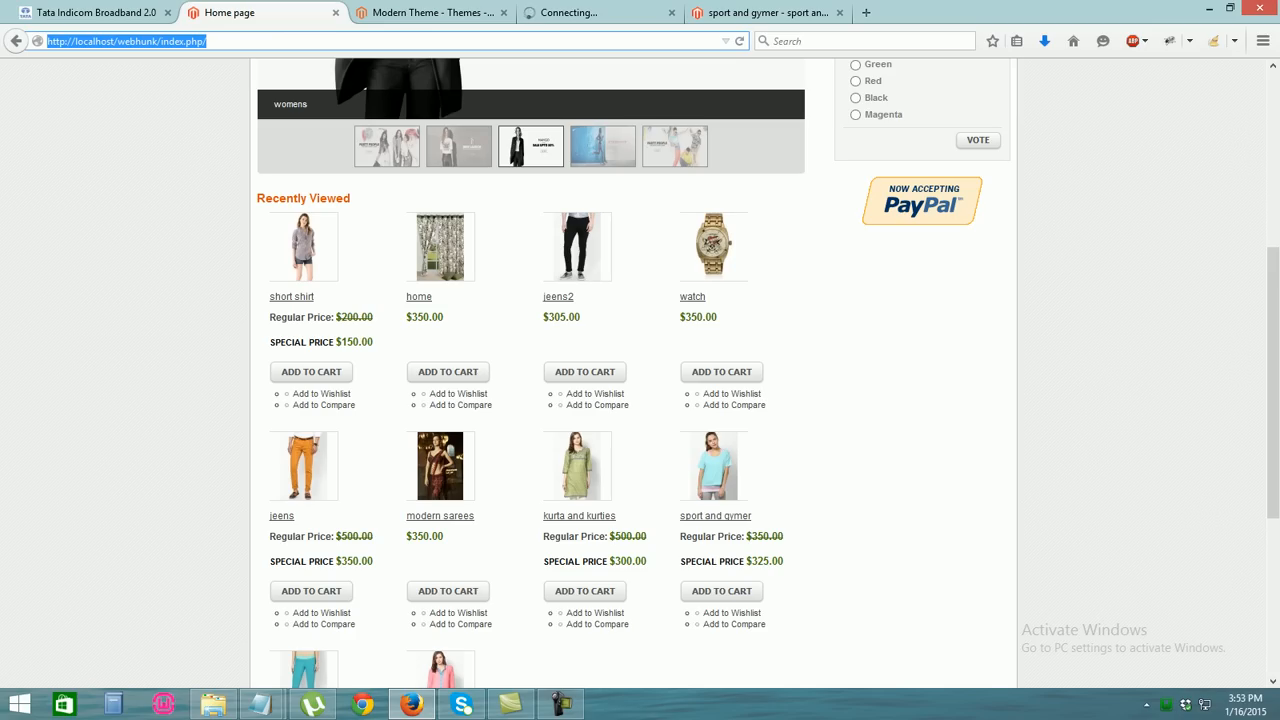
Append index.php/admin to the webhunk store address and load it
key(End)
text(inde)
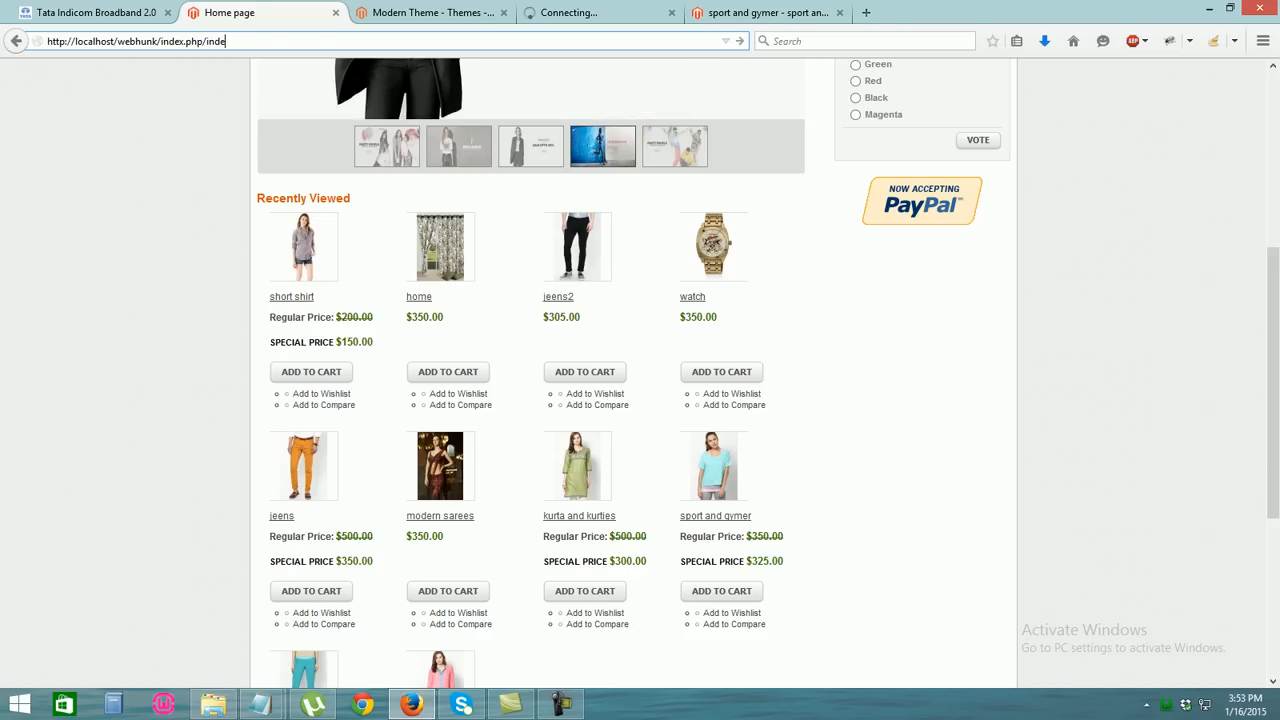
key(BackSpace)
key(BackSpace)
key(BackSpace)
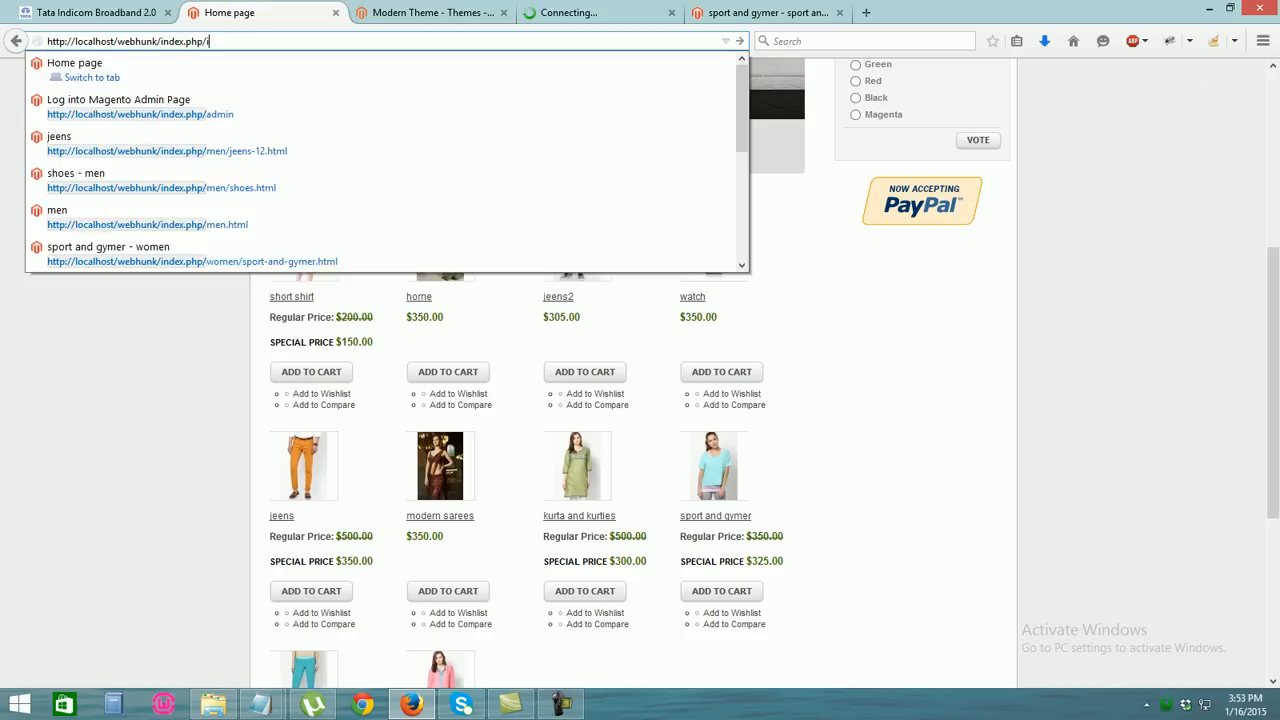
text(ndex.php)
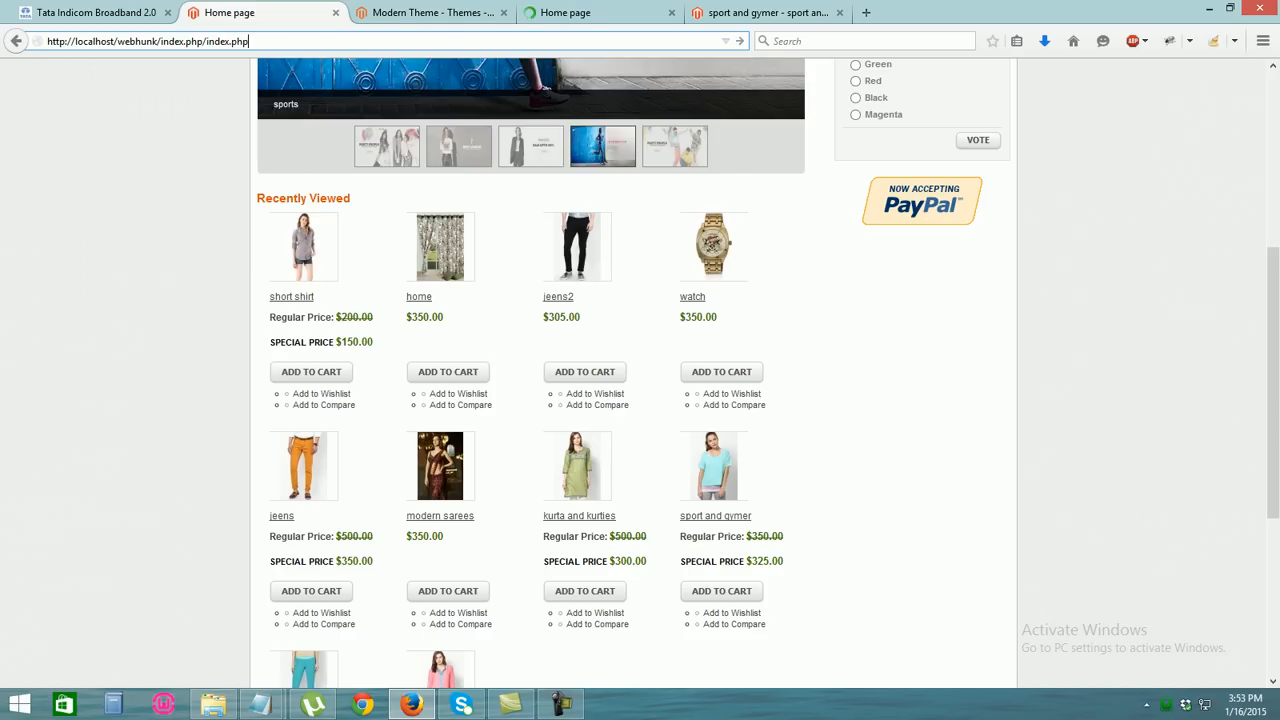
text(/admin)
key(Return)
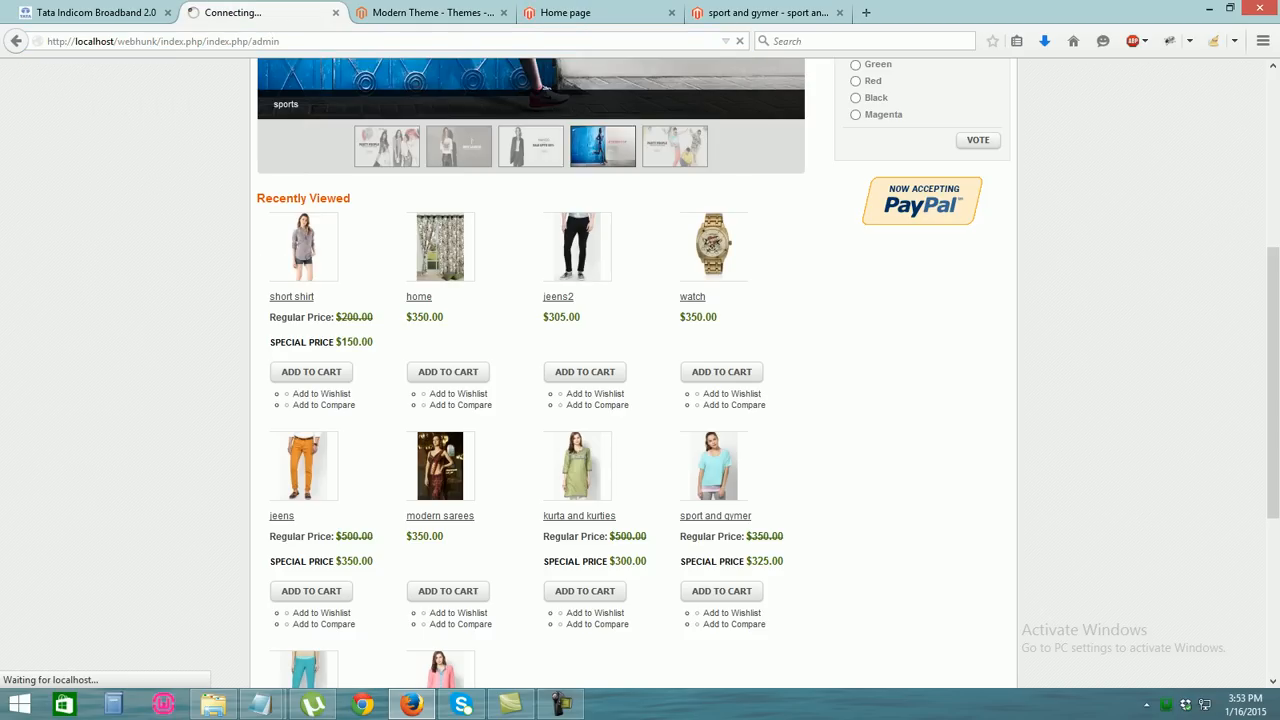
Correct the webhunk address to end in /admin and load the admin login
click(592, 13)
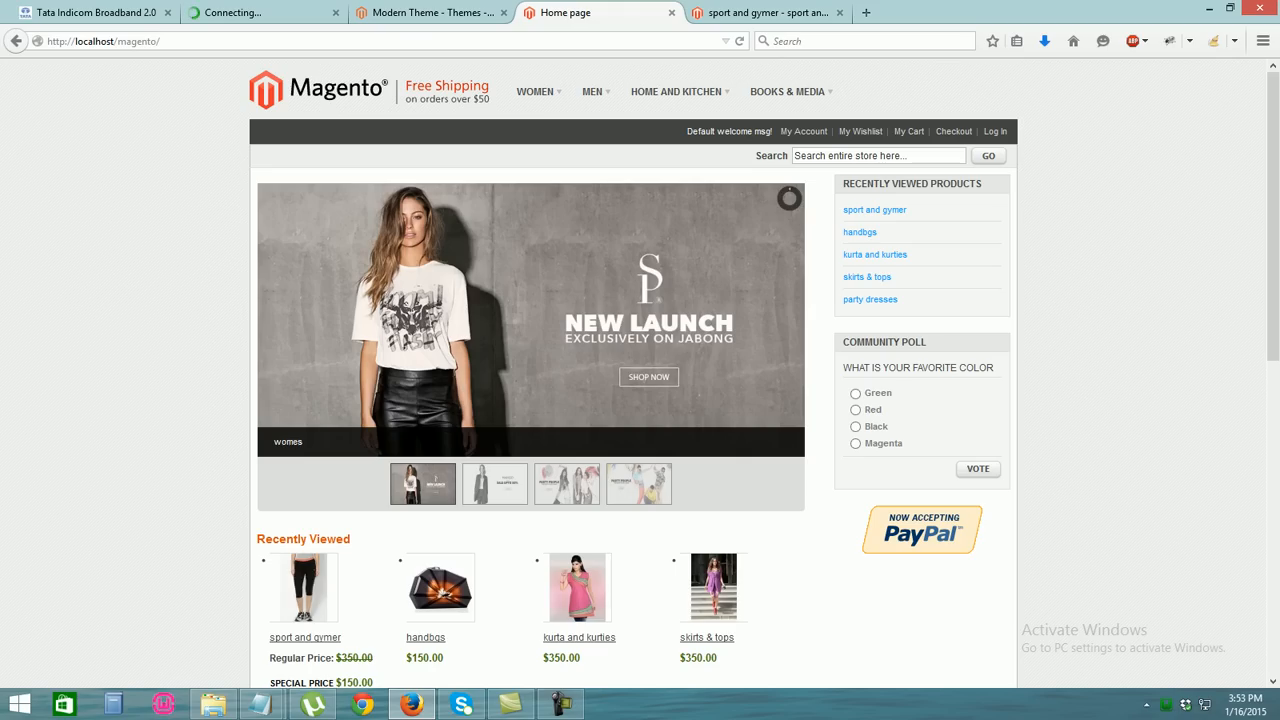
scroll(640, 400, down, 10)
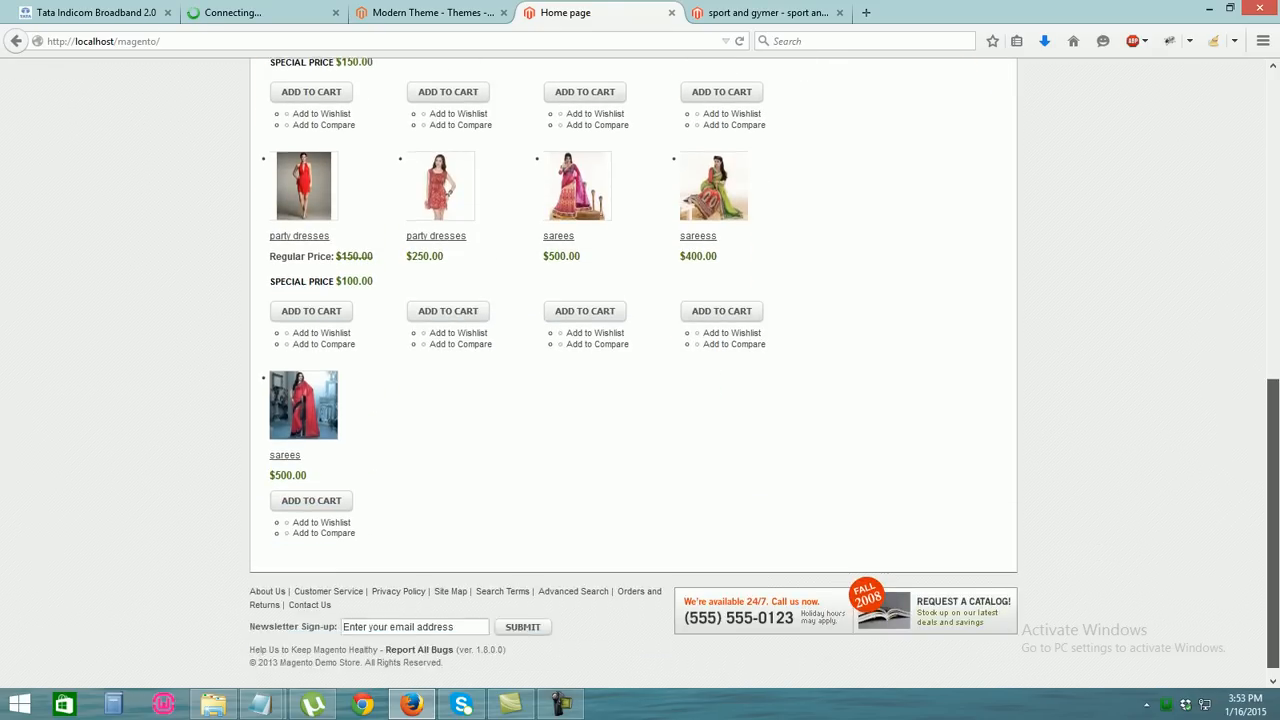
scroll(640, 400, up, 8)
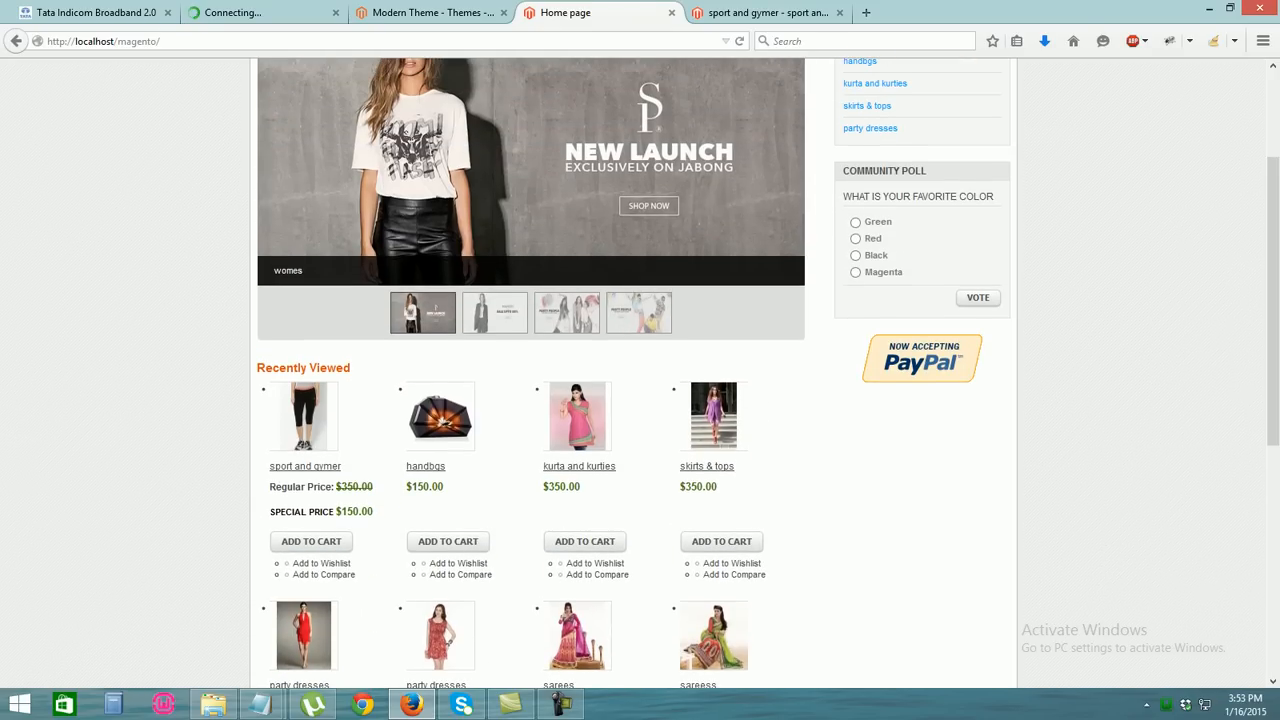
scroll(640, 370, down, 5)
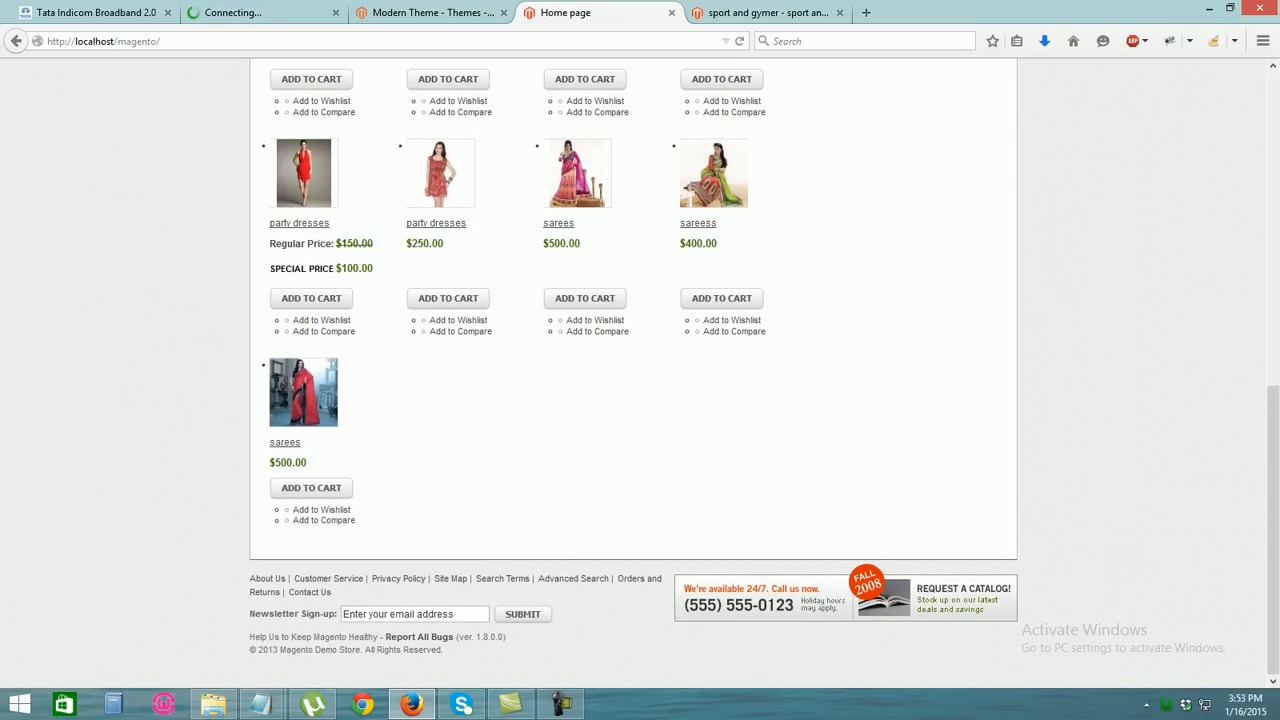
scroll(640, 370, up, 8)
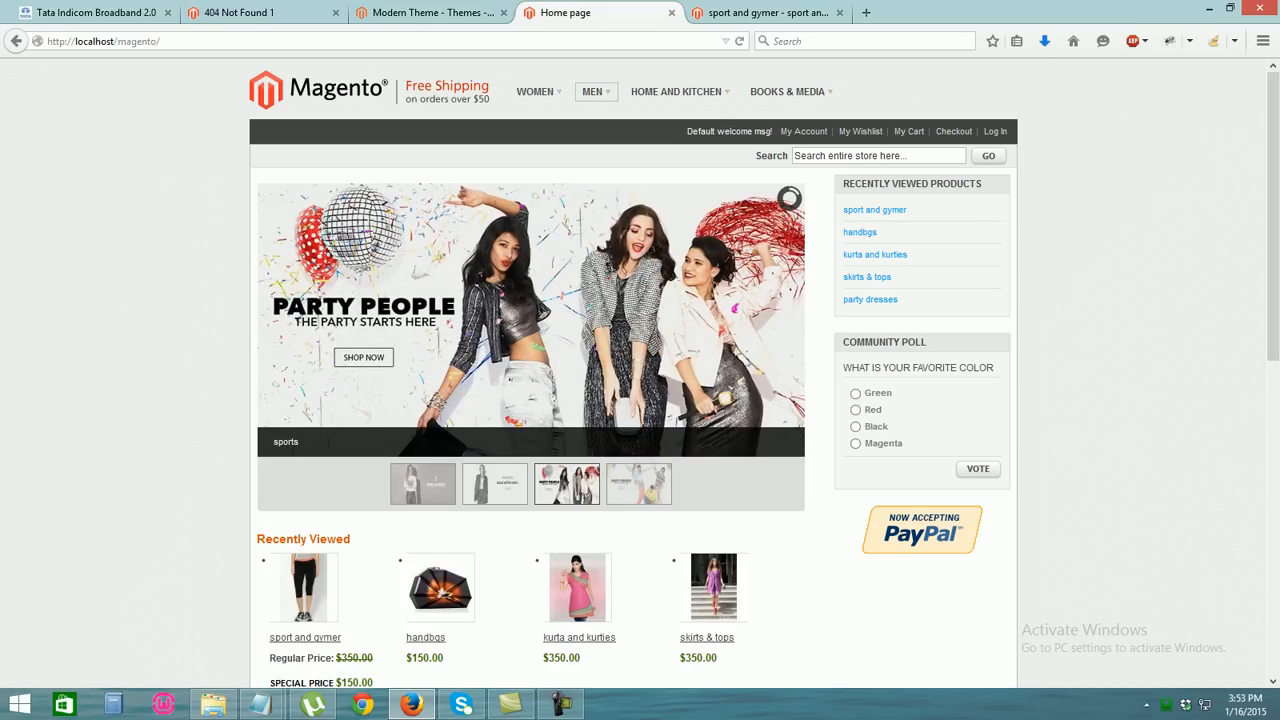
click(255, 13)
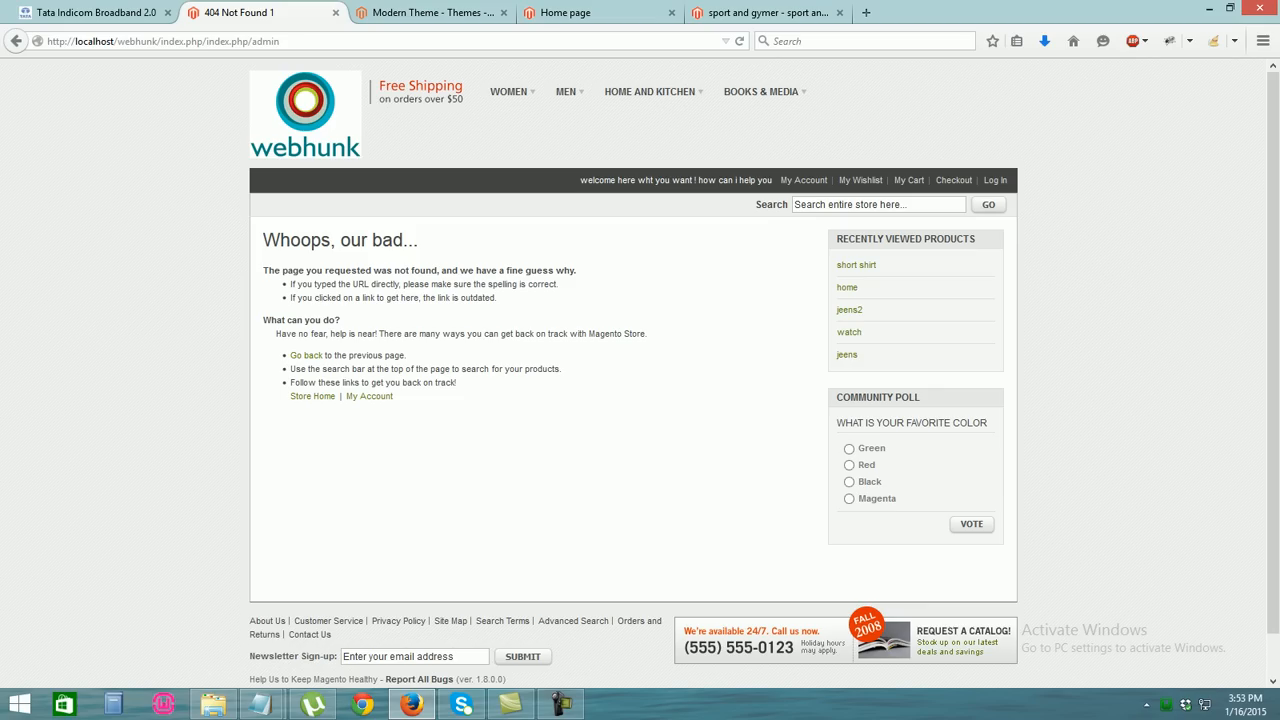
click(281, 41)
click(281, 41)
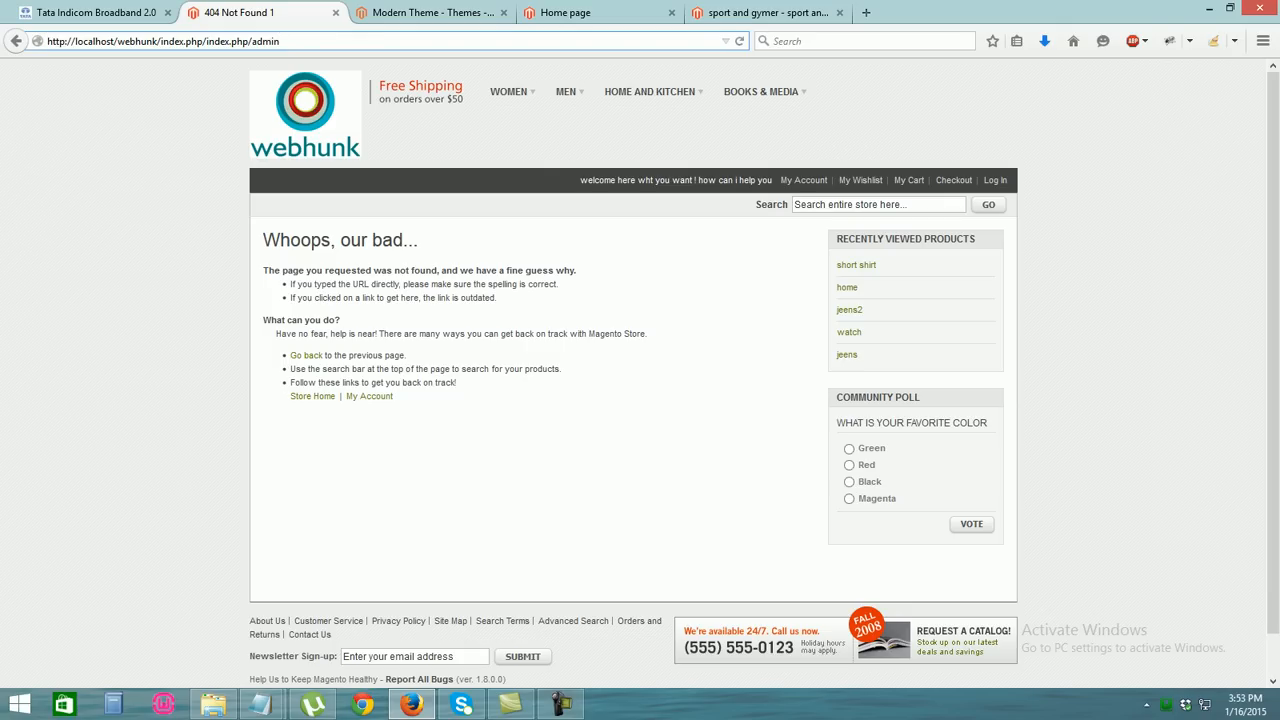
key(BackSpace)
key(BackSpace)
key(BackSpace)
key(BackSpace)
key(BackSpace)
key(BackSpace)
key(BackSpace)
key(BackSpace)
key(BackSpace)
key(BackSpace)
key(BackSpace)
key(BackSpace)
key(BackSpace)
key(BackSpace)
key(BackSpace)
key(BackSpace)
text(/admin)
key(Return)
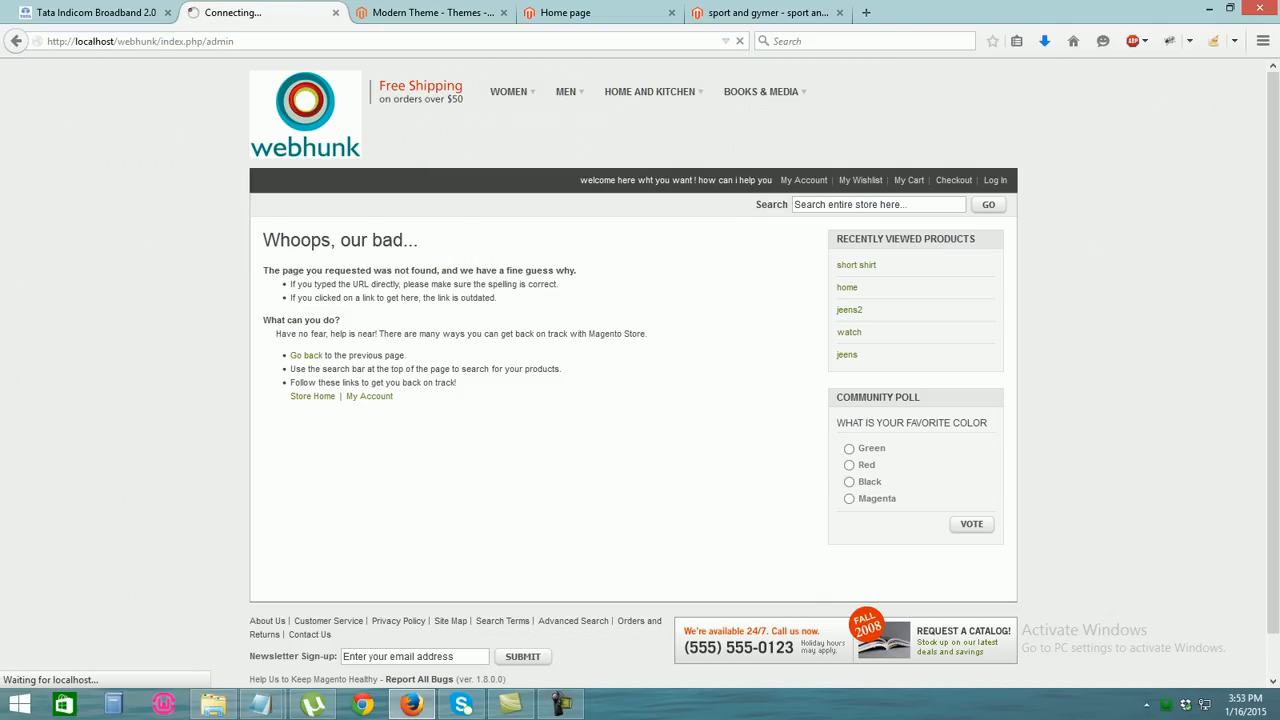
Open the women's handbags category on the storefront
click(566, 13)
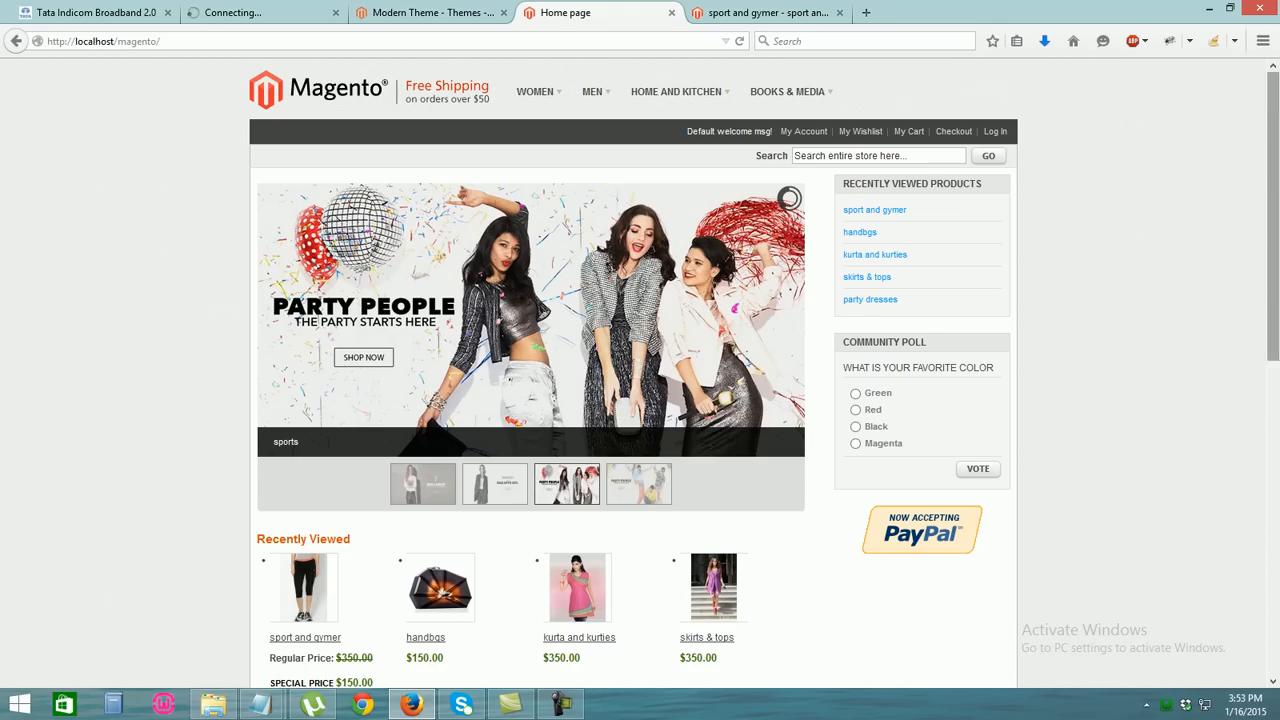
scroll(640, 380, down, 5)
scroll(640, 380, up, 4)
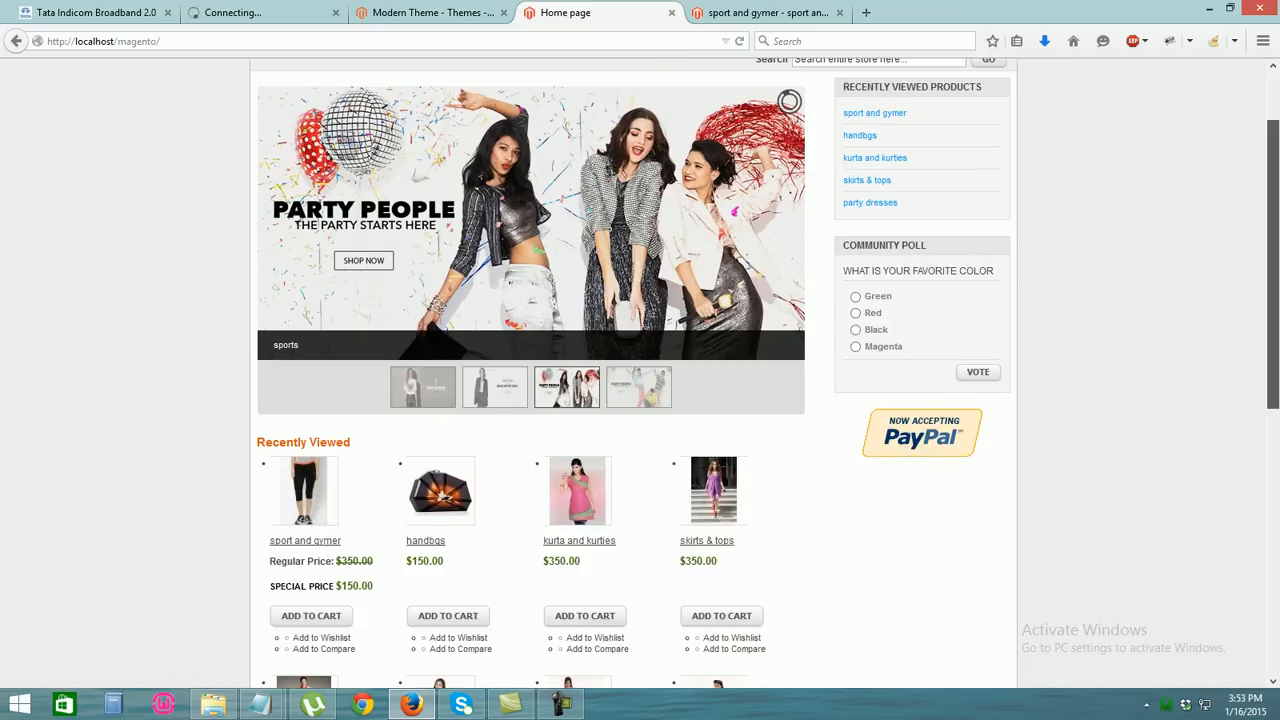
click(768, 13)
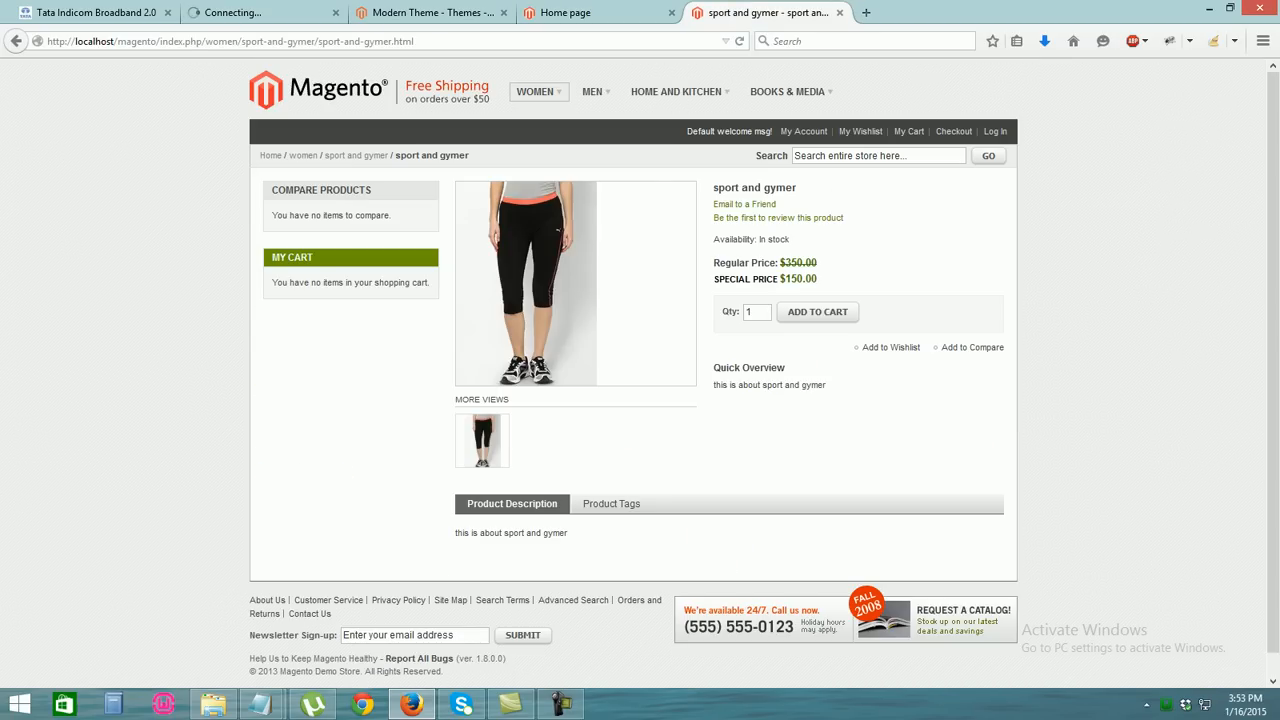
mouse_move(535, 91)
click(536, 197)
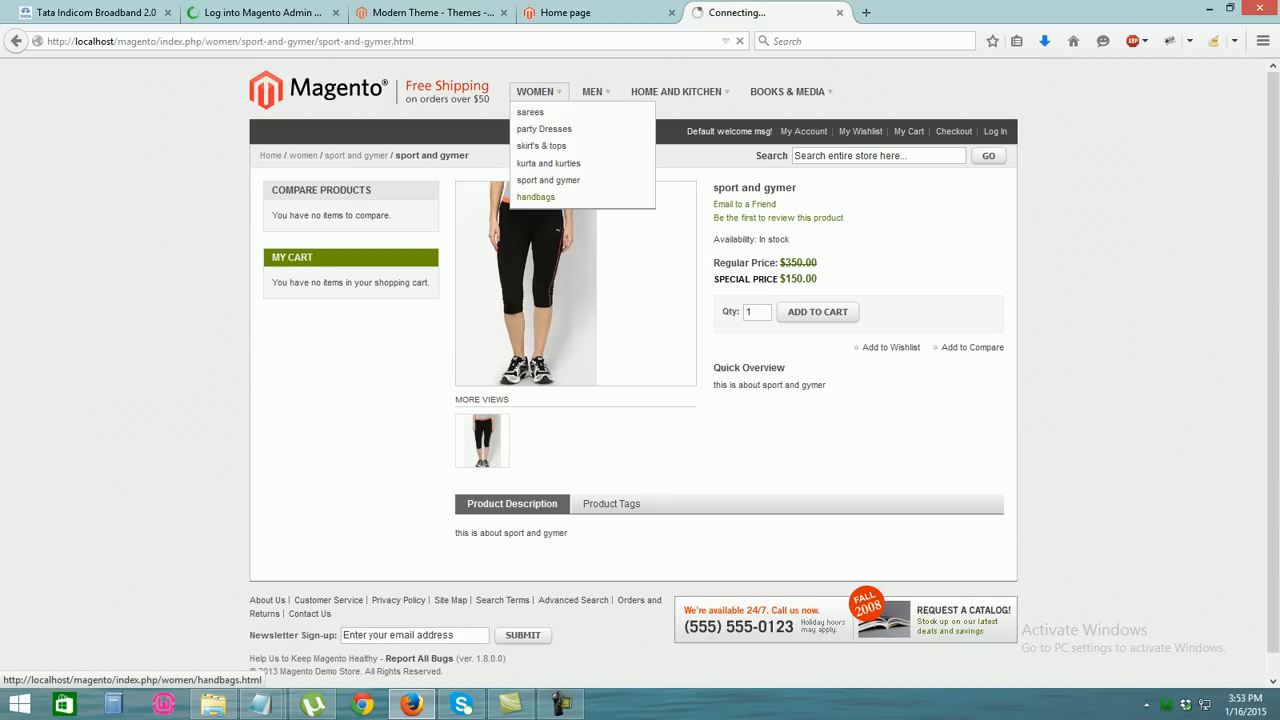
Log in to the webhunk admin with the admin username and password
click(263, 12)
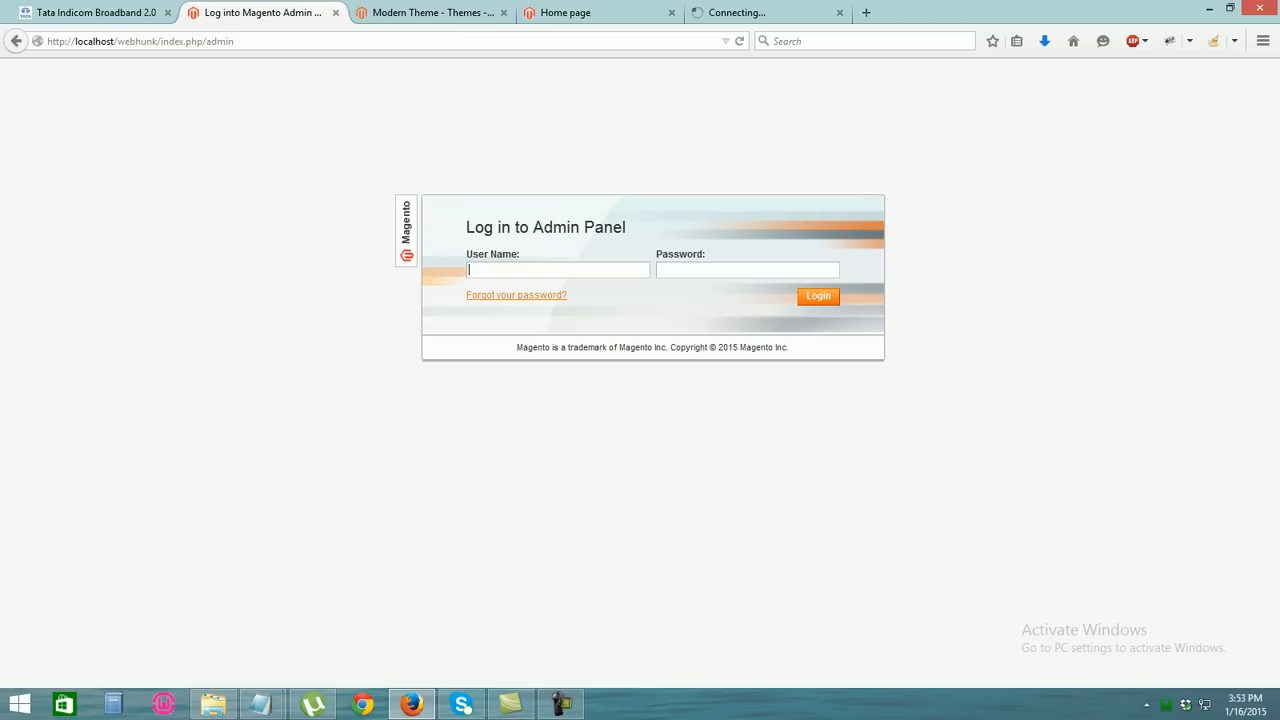
key(Tab)
key(Return)
Browse Men > jeens and Men > watch, opening the $200 watch product
click(866, 13)
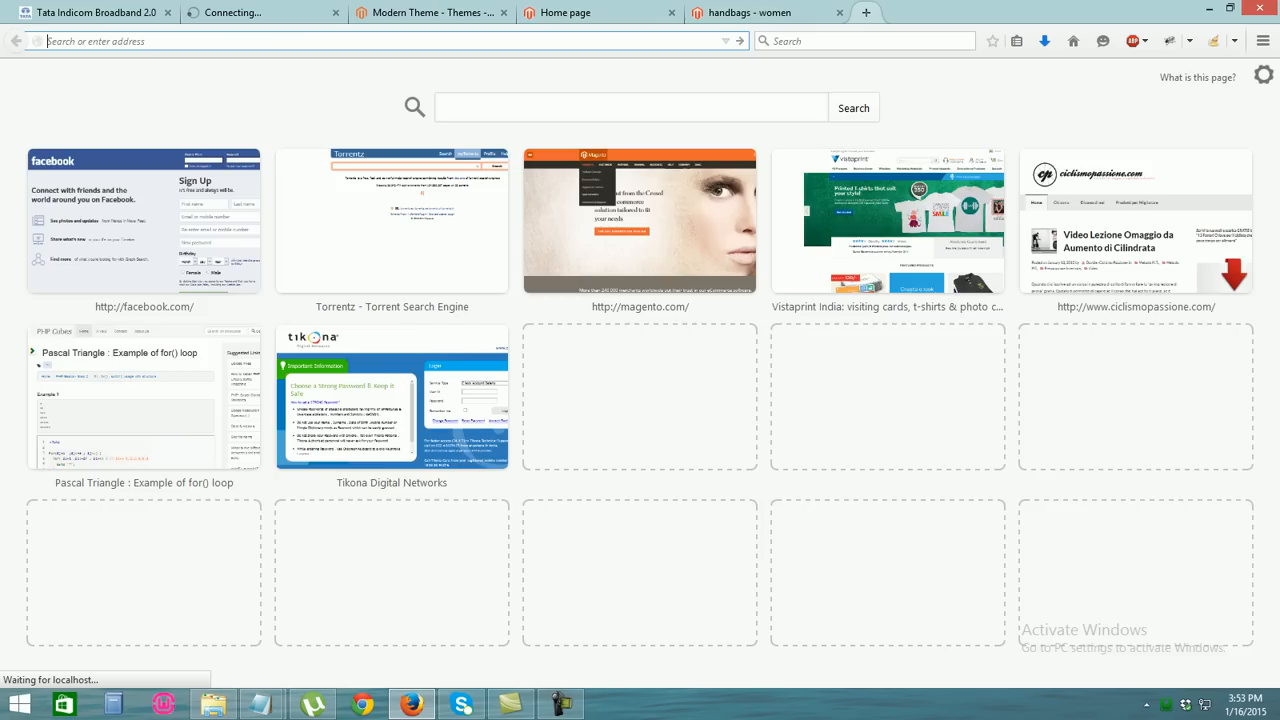
click(768, 13)
mouse_move(592, 91)
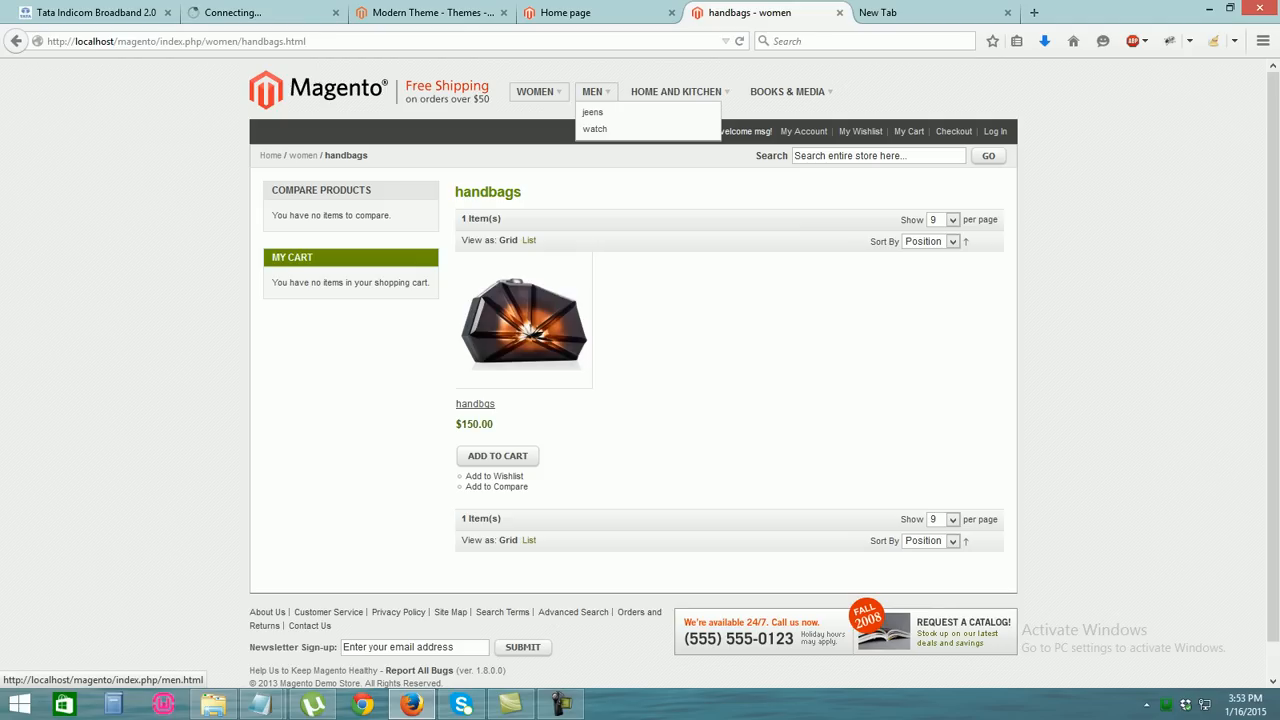
click(592, 113)
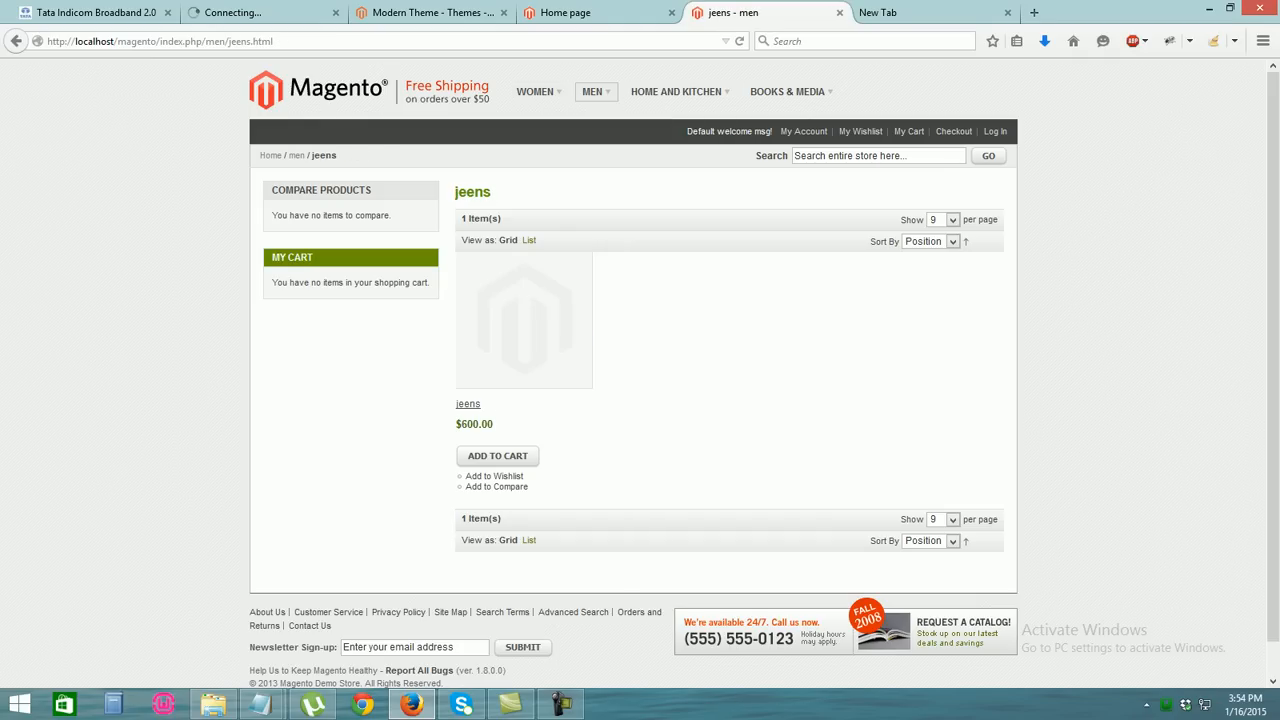
mouse_move(592, 91)
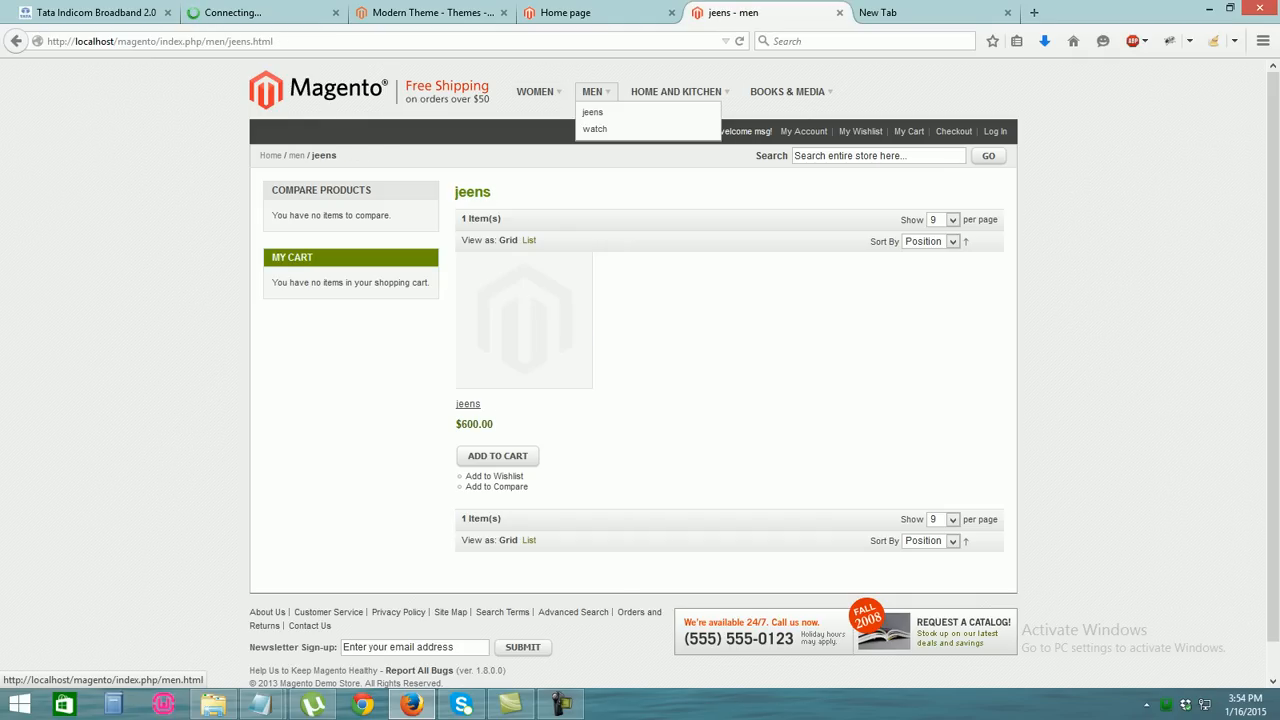
click(595, 128)
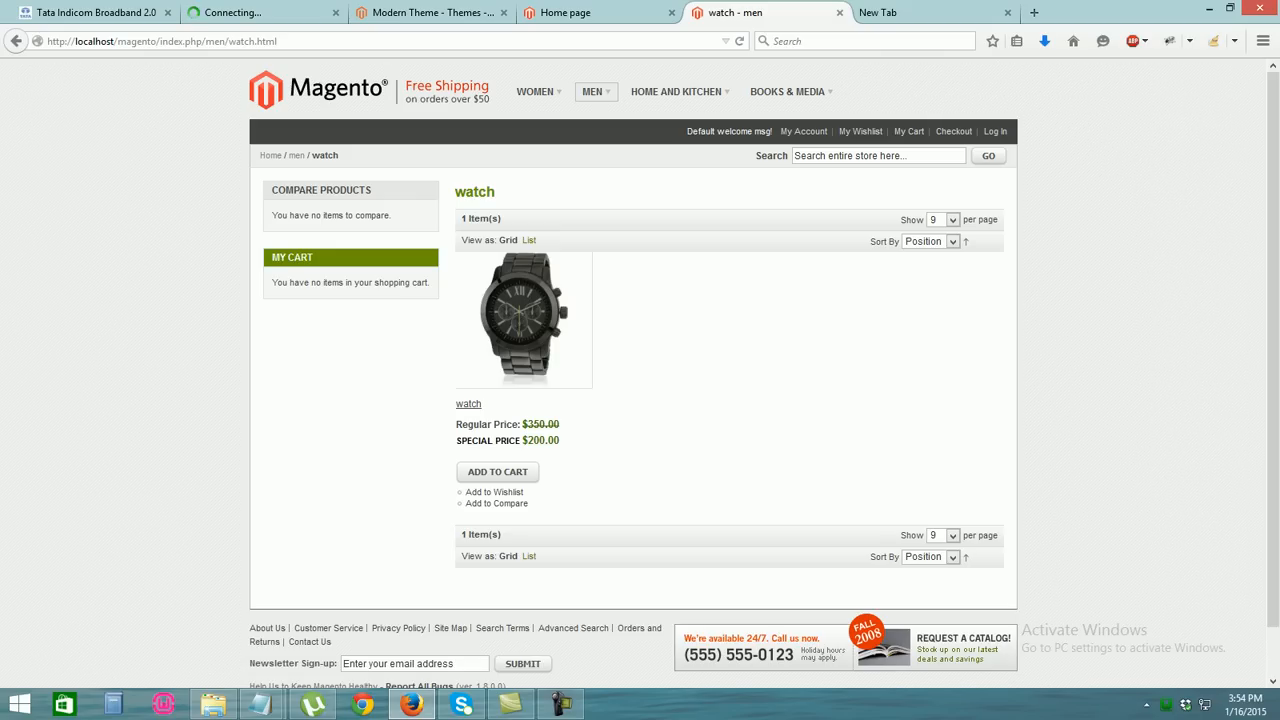
click(524, 320)
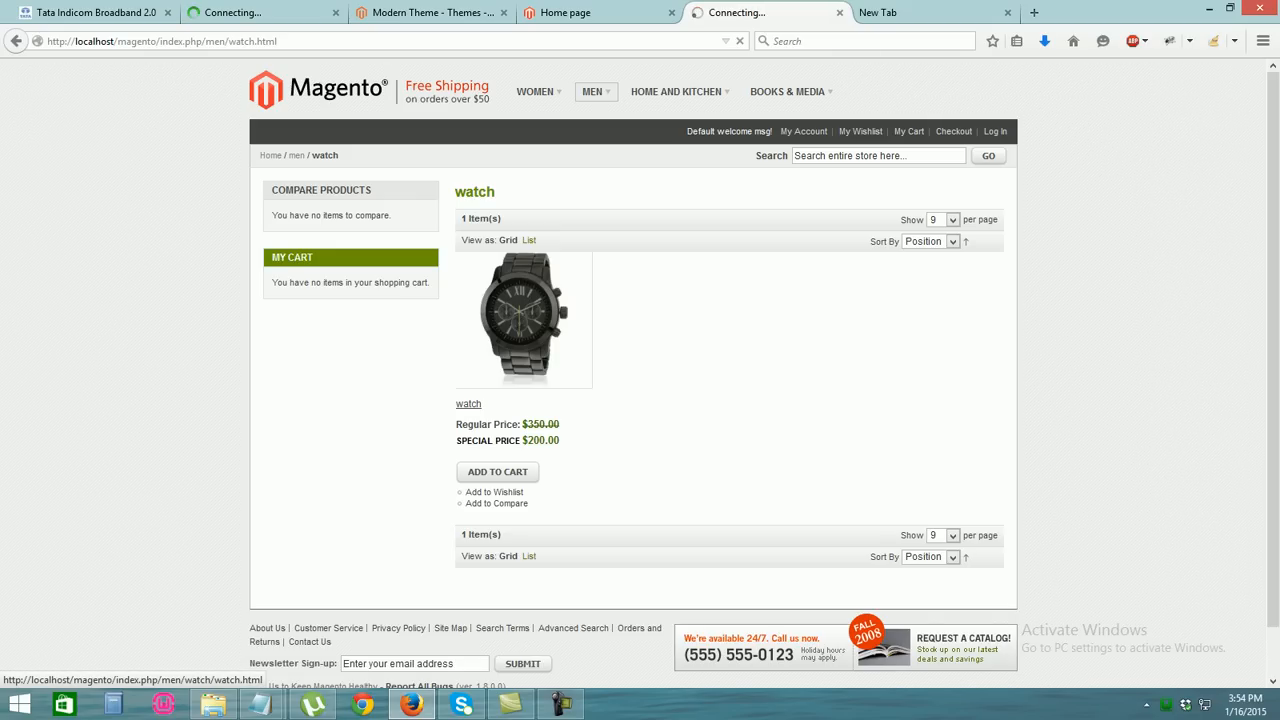
click(262, 13)
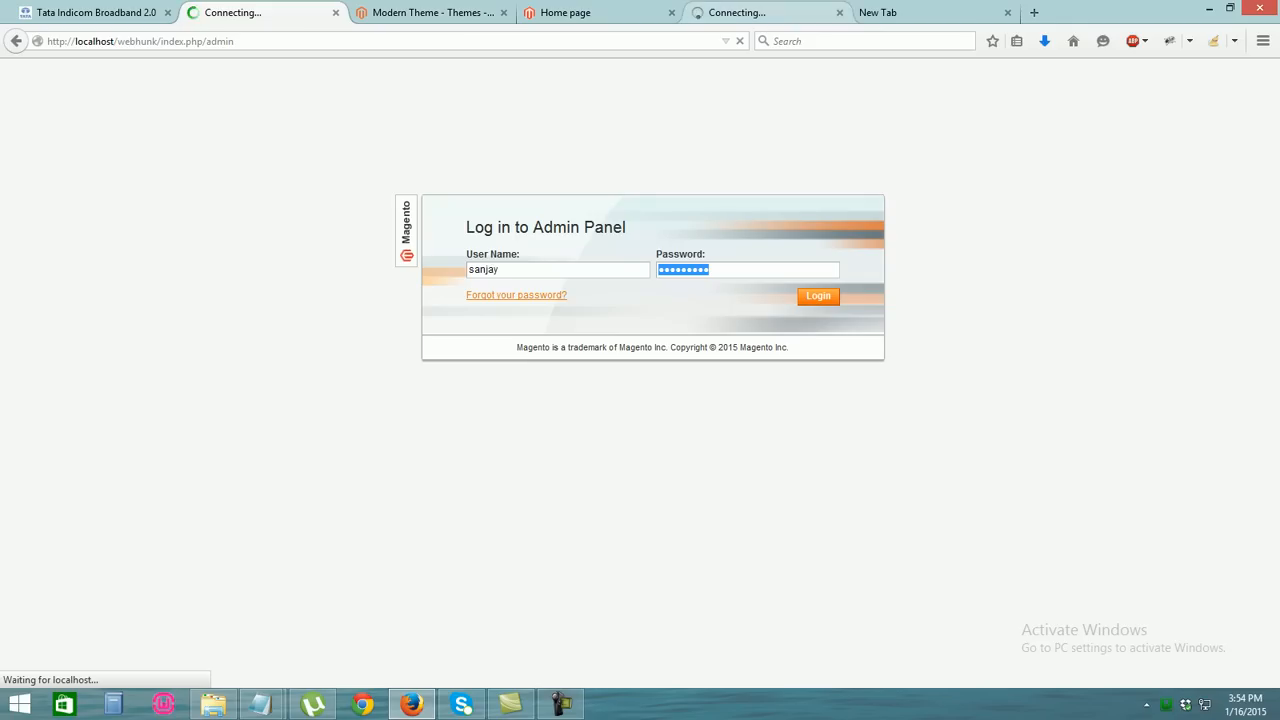
Show the storefront home page and scroll through its mens, womes and womes2 banner slider
click(760, 12)
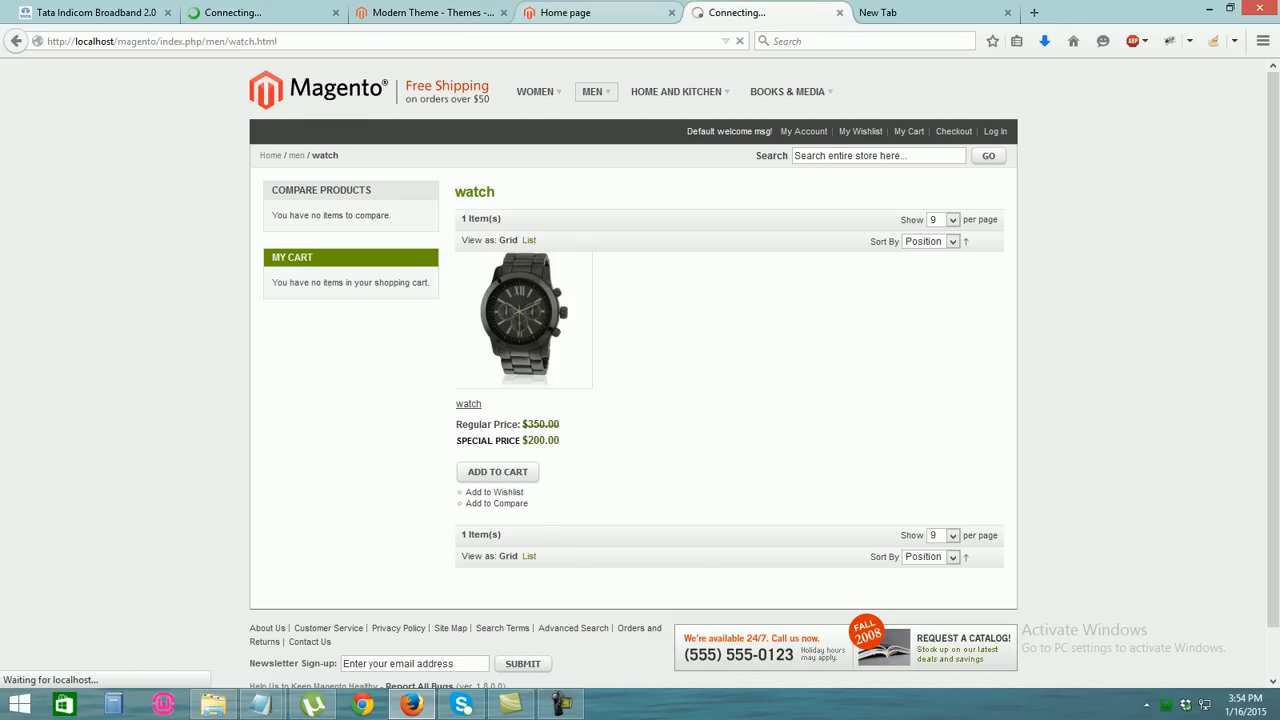
click(590, 13)
drag(1273, 242, 1273, 210)
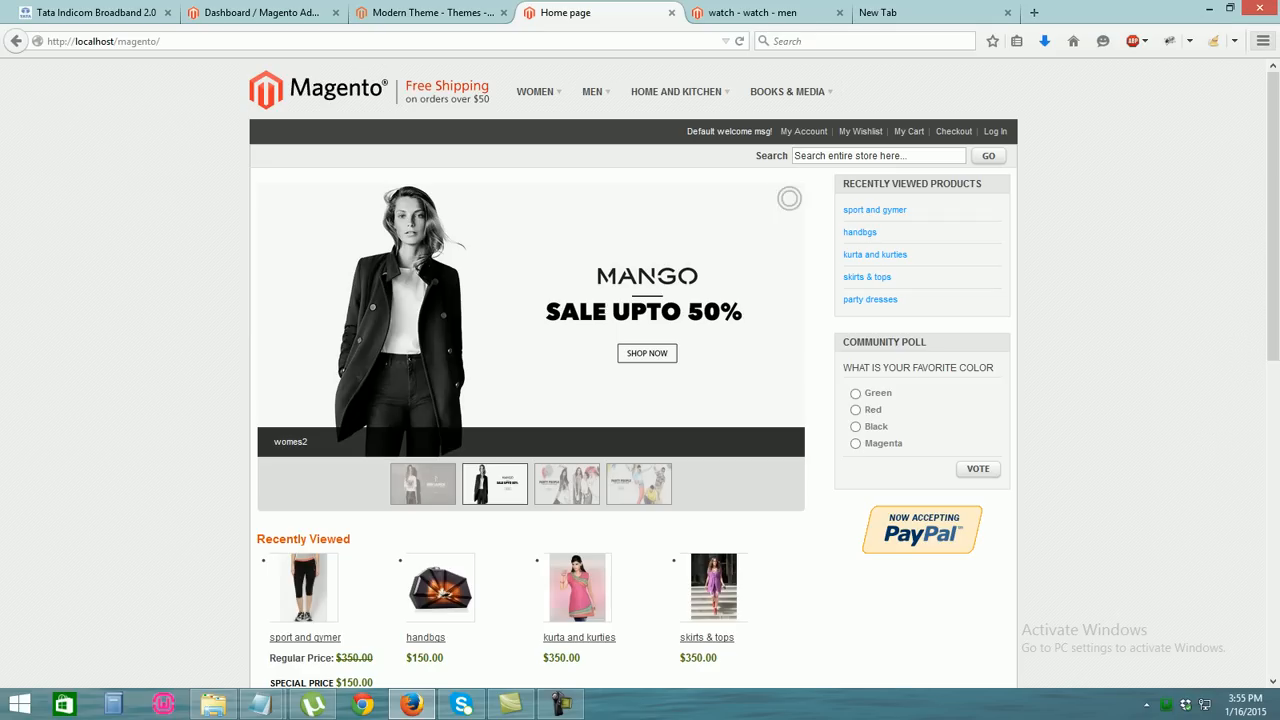
In the webhunk admin dashboard, open the store configuration settings
key(ctrl+Tab)
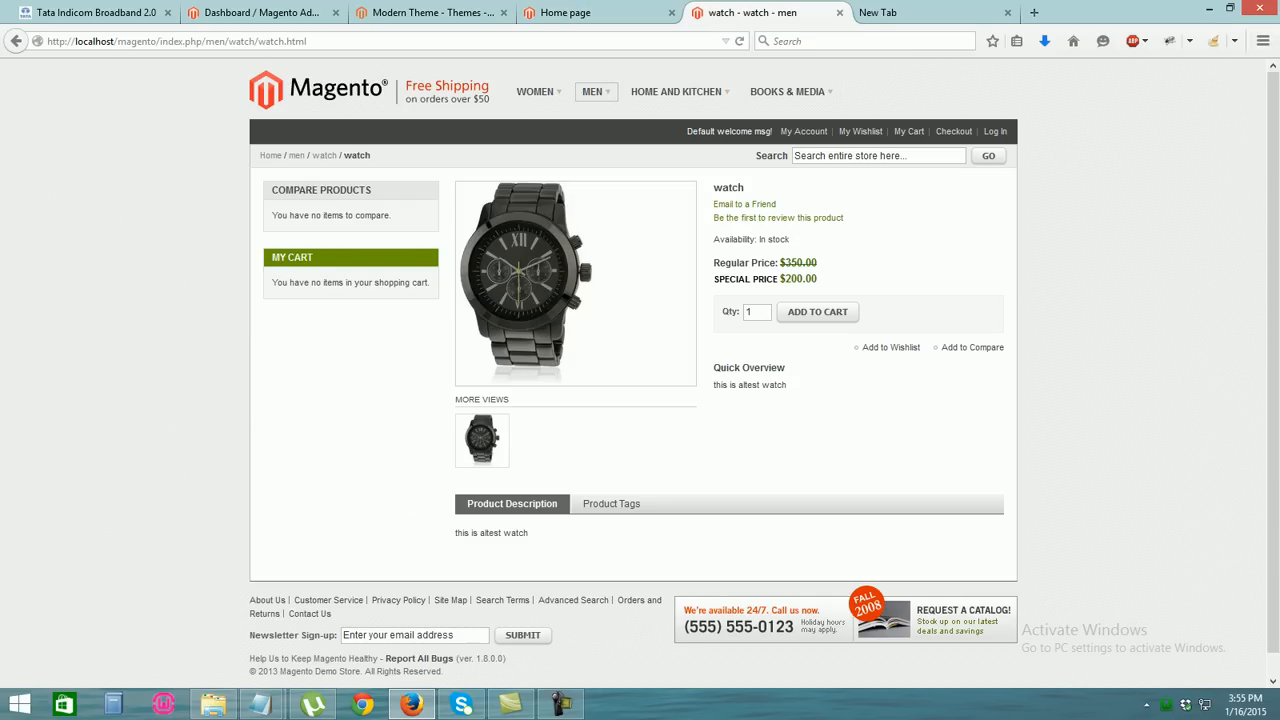
key(ctrl+shift+Tab)
key(ctrl+shift+Tab)
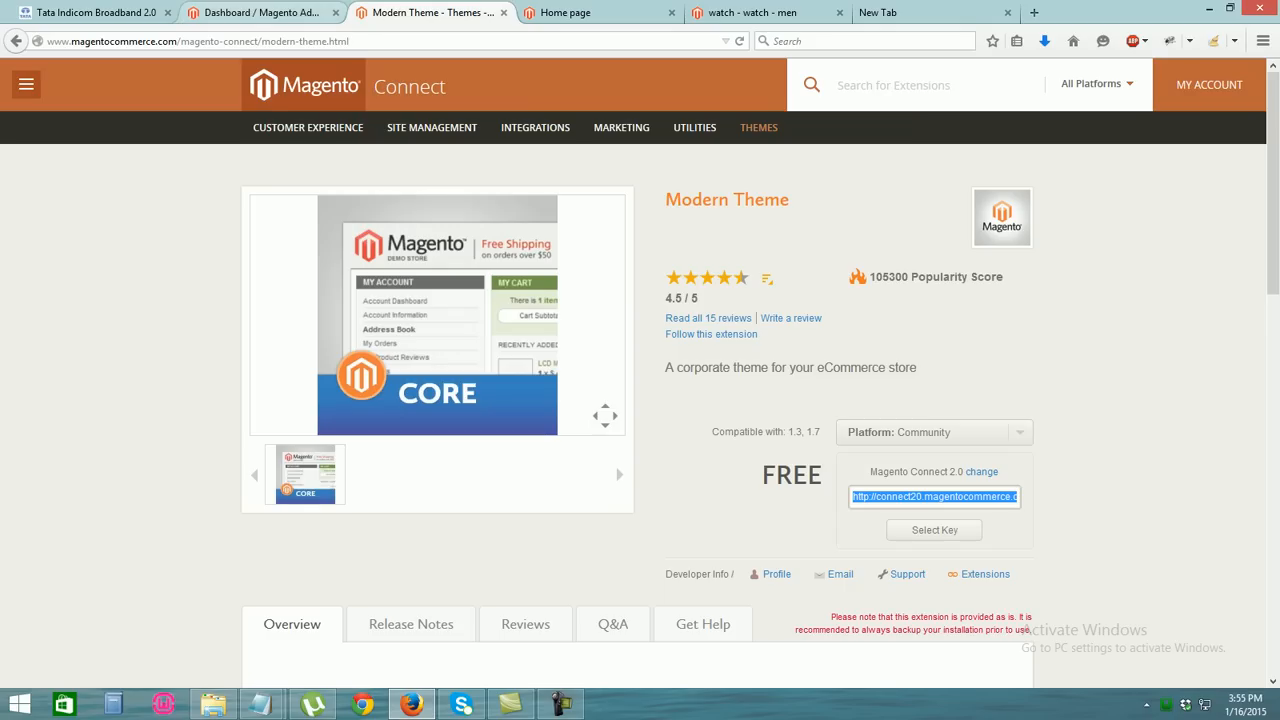
key(ctrl+shift+Tab)
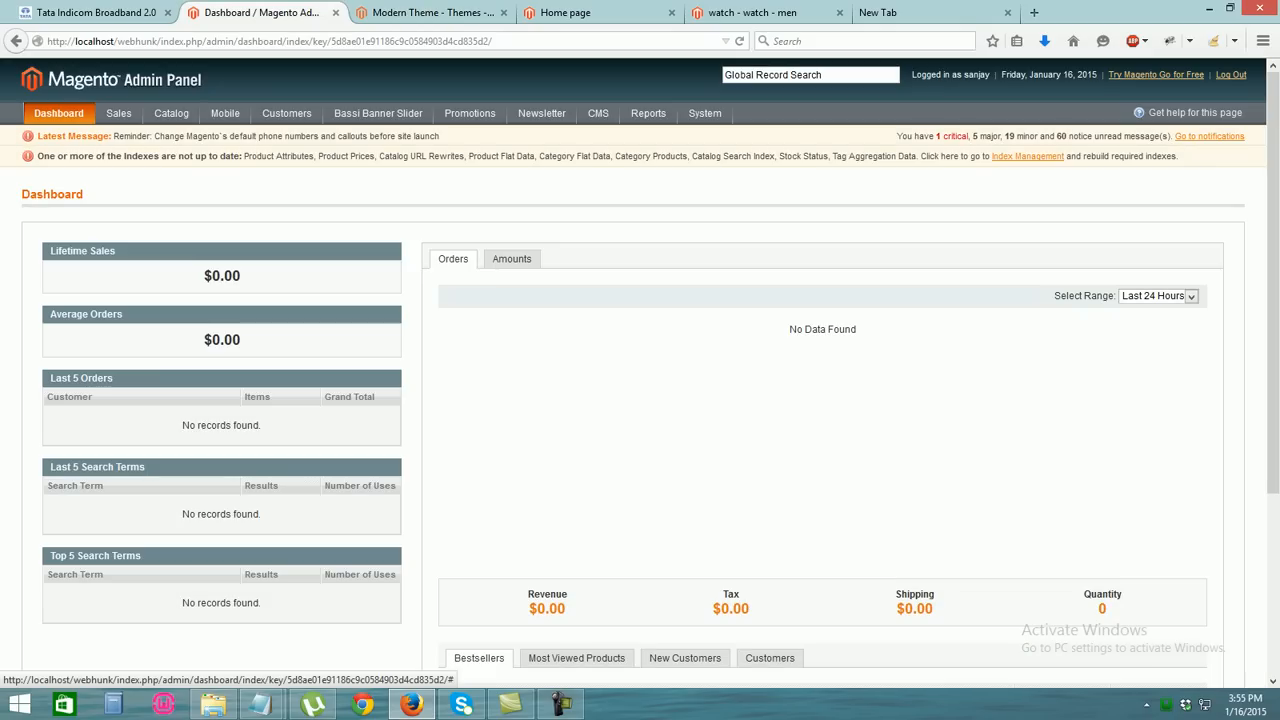
mouse_move(705, 113)
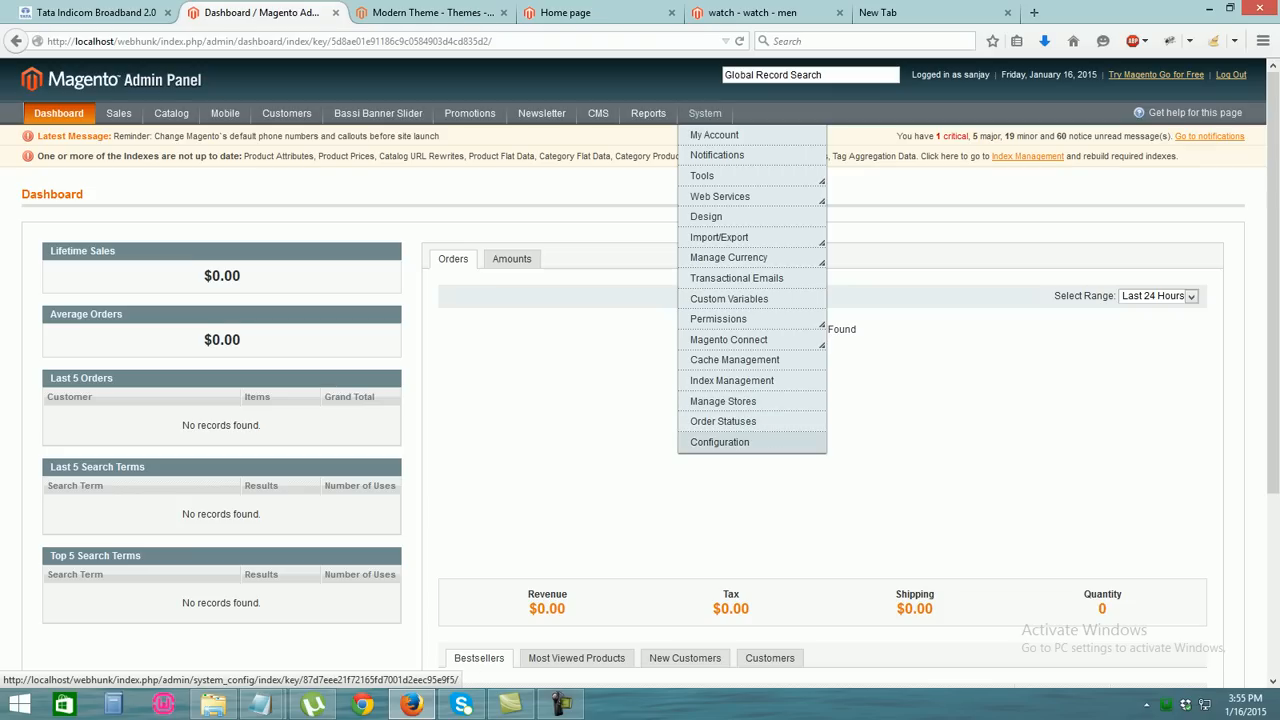
click(719, 442)
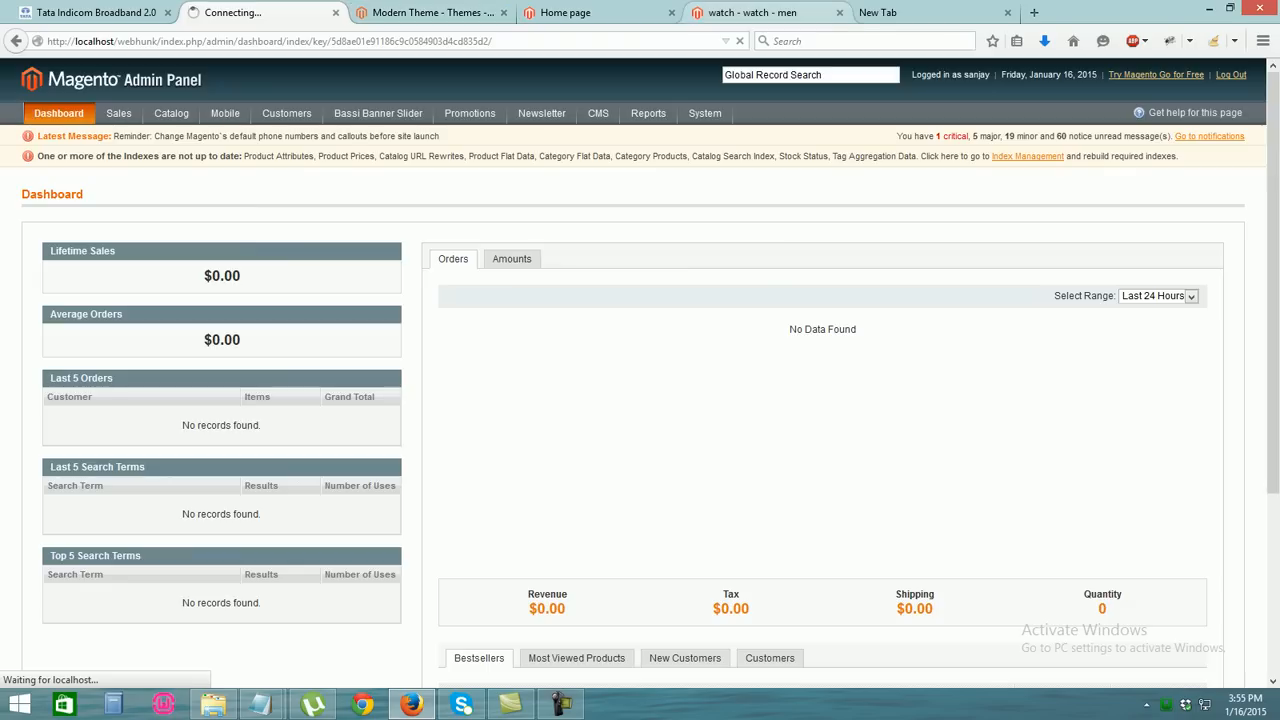
Look over the home and Modern Theme tabs, ending on the $200 watch product page
click(752, 12)
click(565, 12)
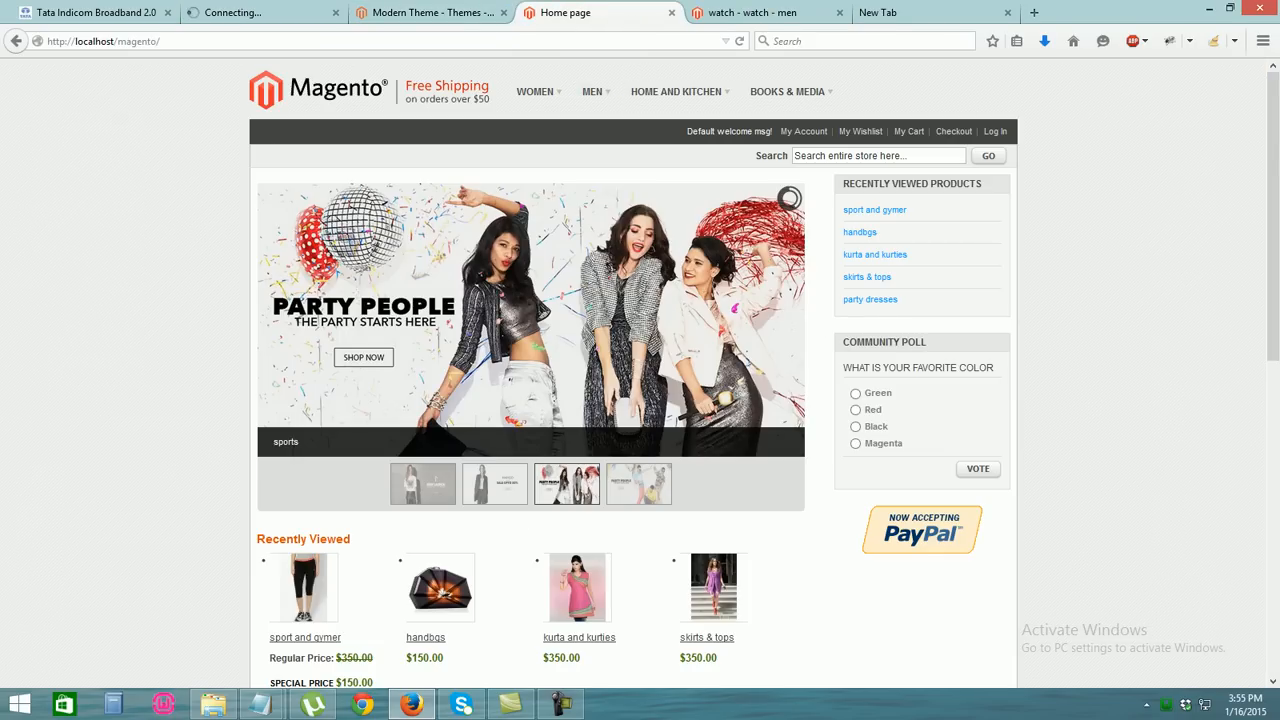
click(432, 13)
click(580, 13)
click(752, 12)
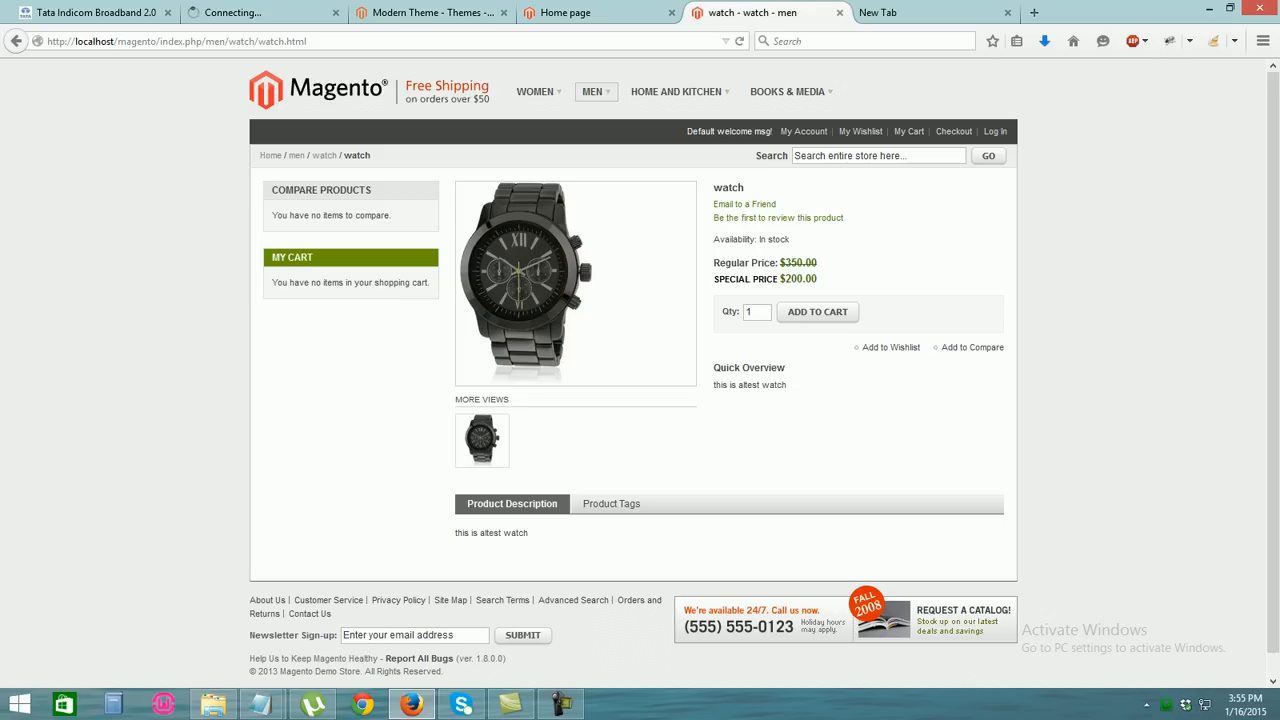
Try replacing the product path with admin, then restore the original address
drag(306, 41, 202, 41)
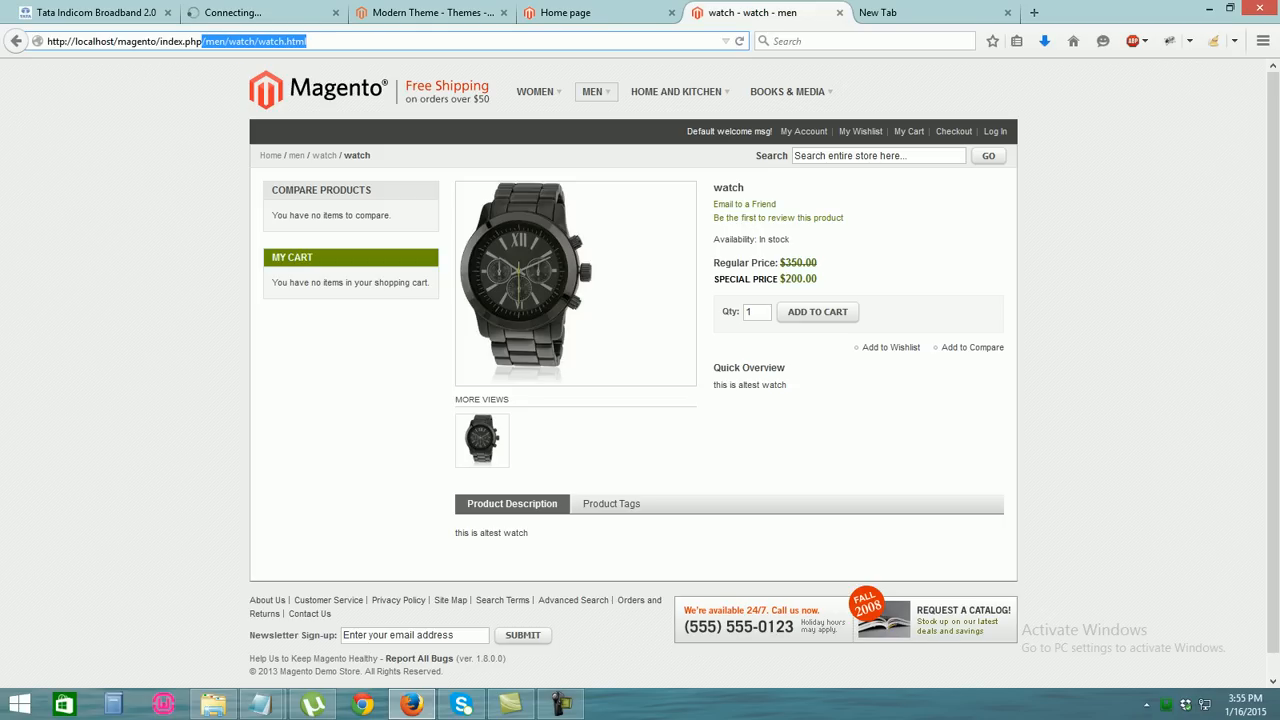
text(admin)
key(Return)
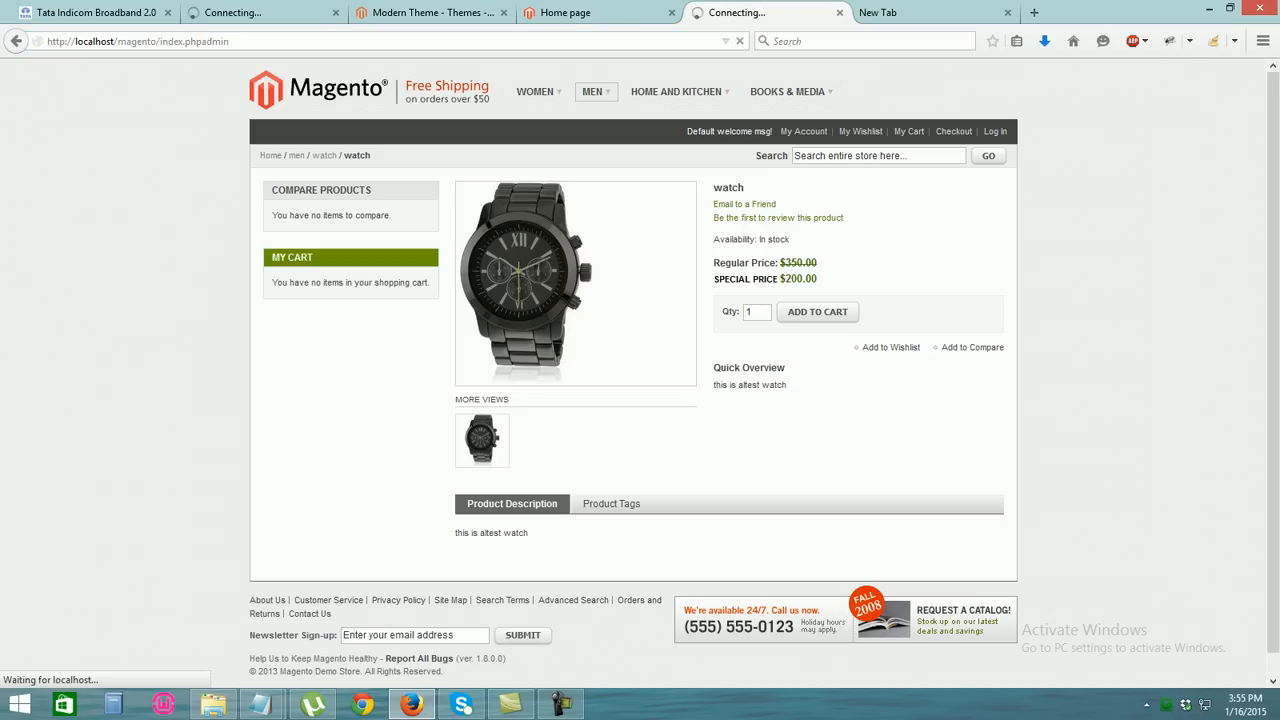
click(201, 41)
click(201, 41)
key(Escape)
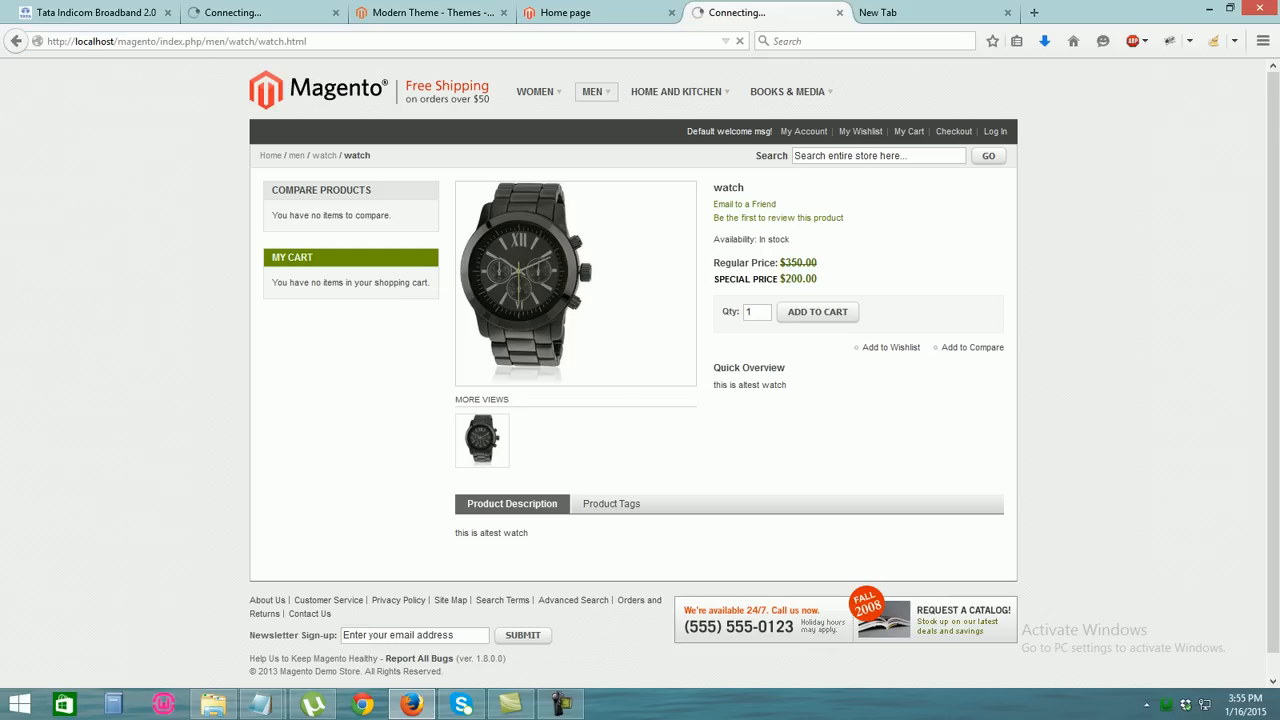
Load localhost/magento/index.php/admin in the home page tab and show the empty new tab
click(48, 41)
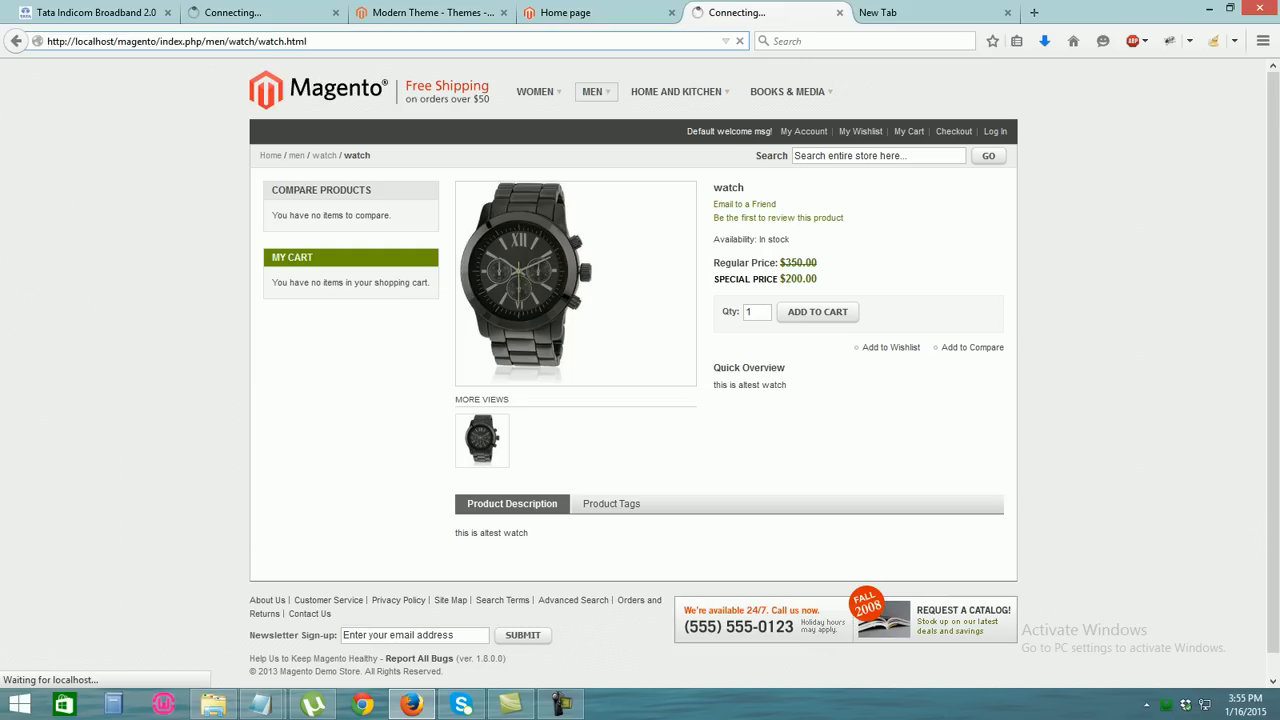
key(shift+End)
text(lo)
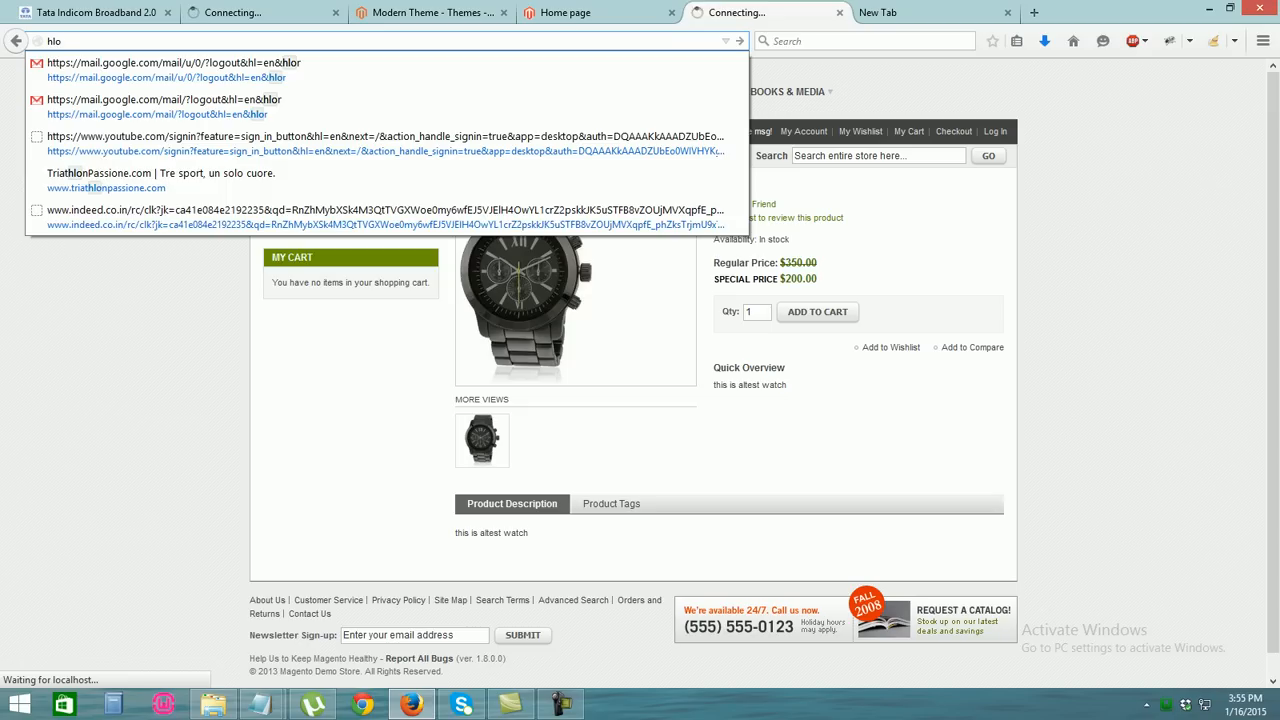
click(594, 13)
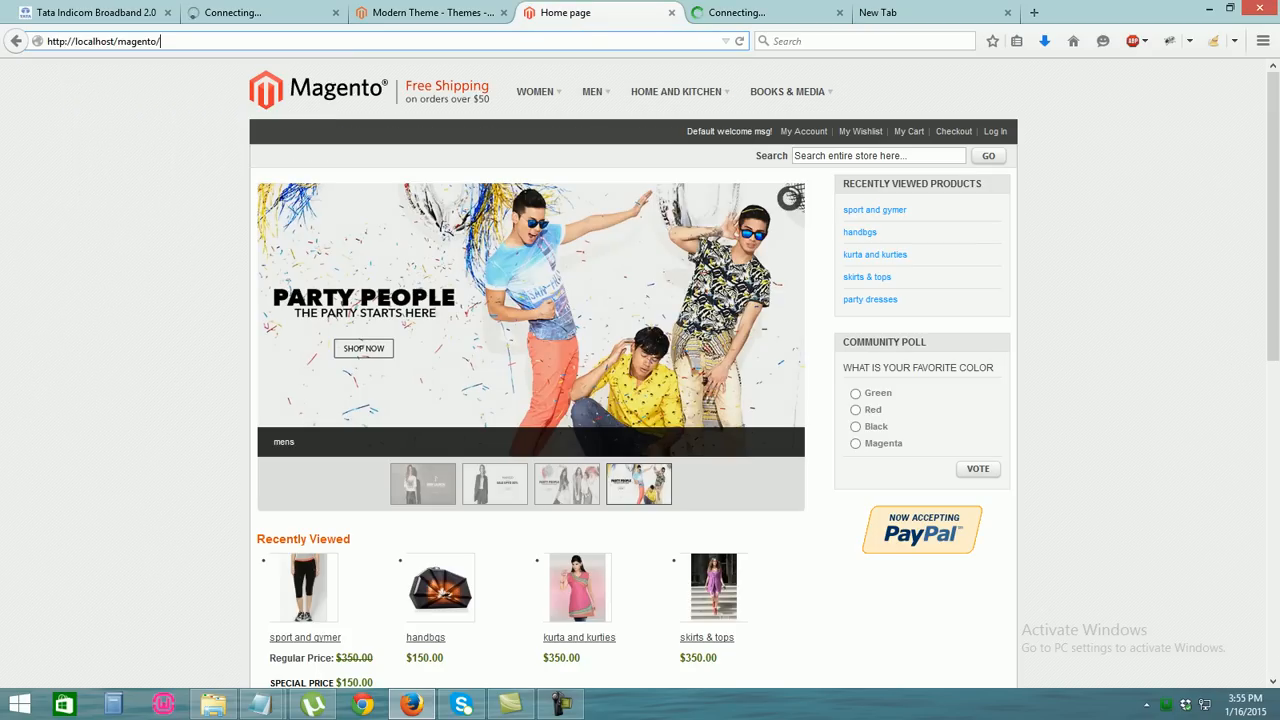
text(index.php/ad)
key(Return)
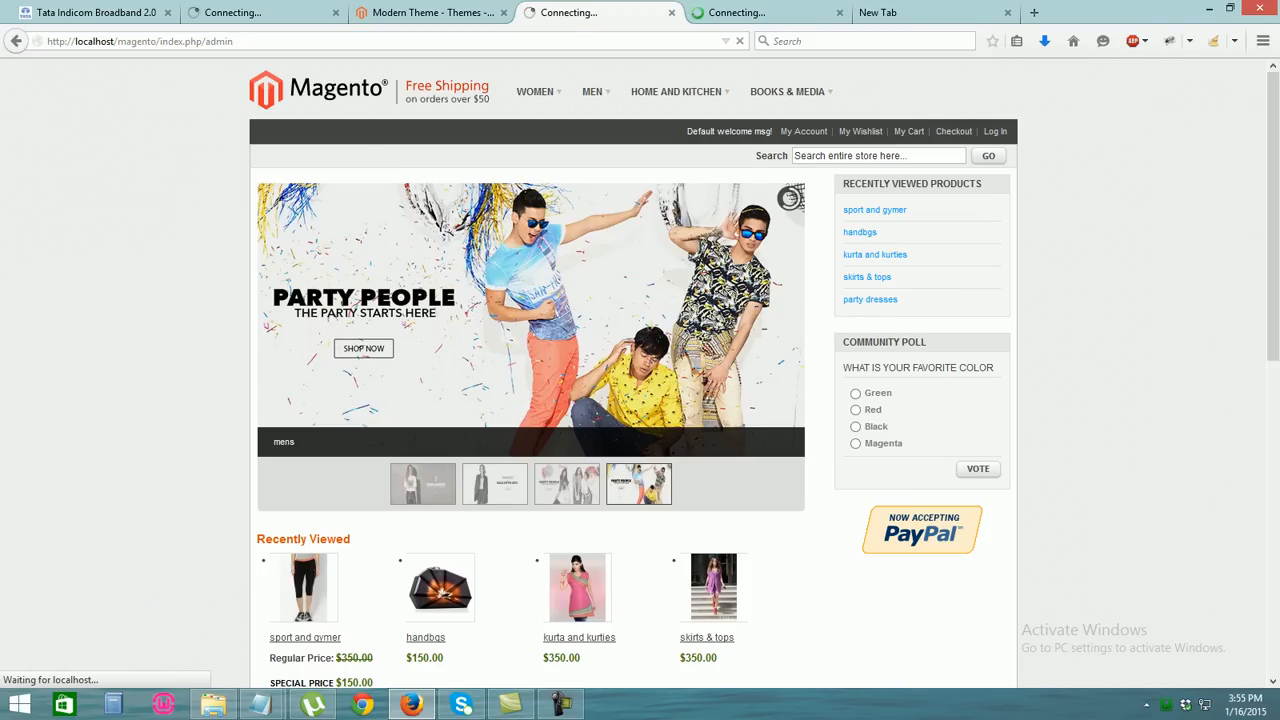
click(768, 13)
click(920, 13)
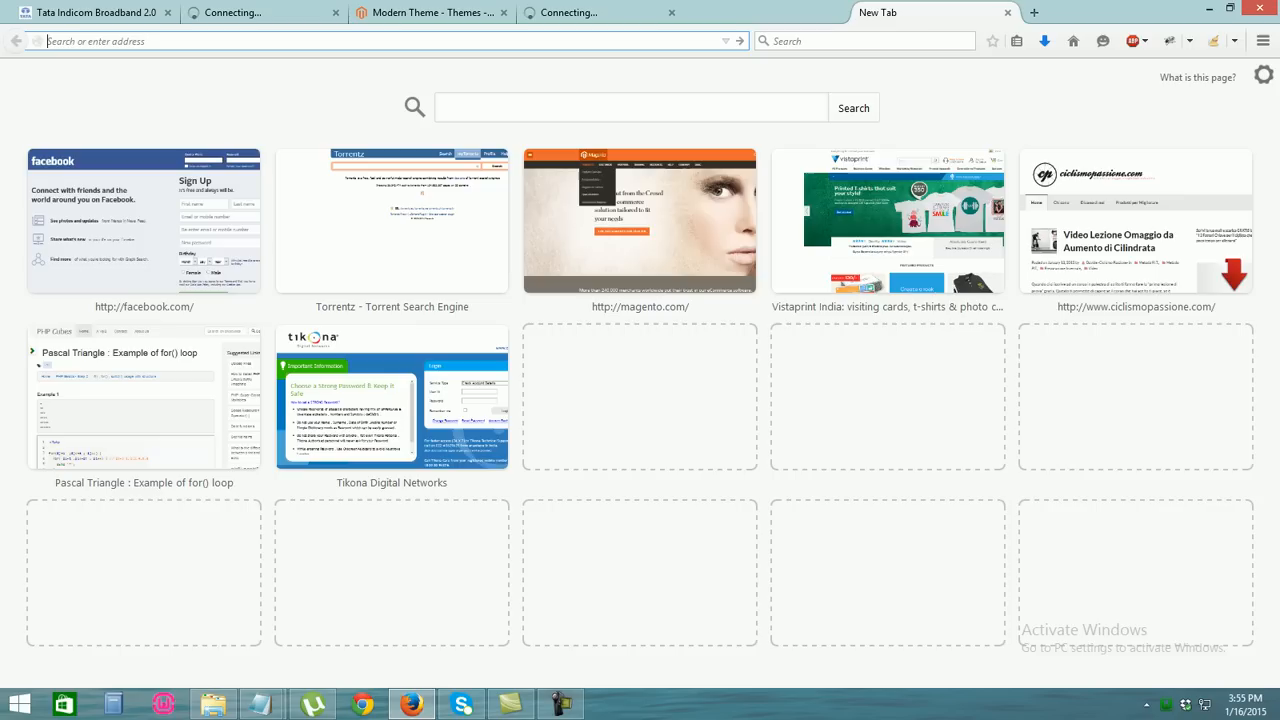
Open the webhunk admin's configuration settings and close the empty new tab
click(262, 13)
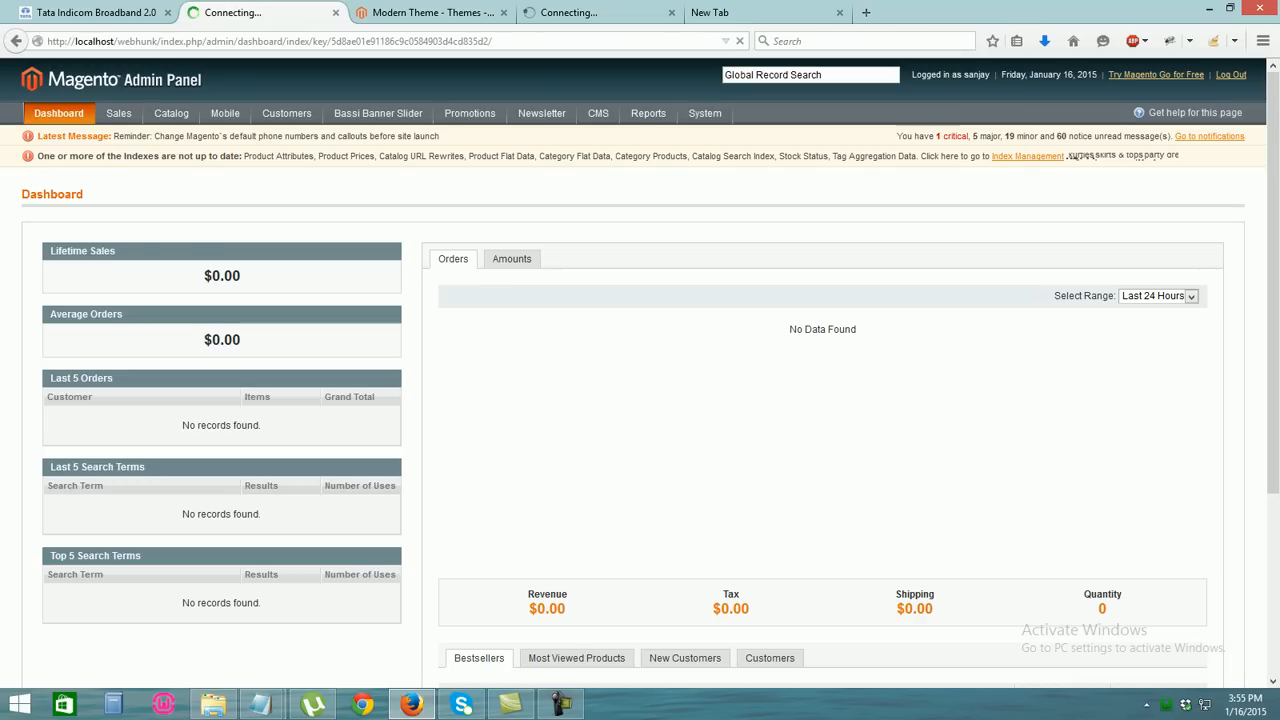
mouse_move(705, 114)
click(720, 443)
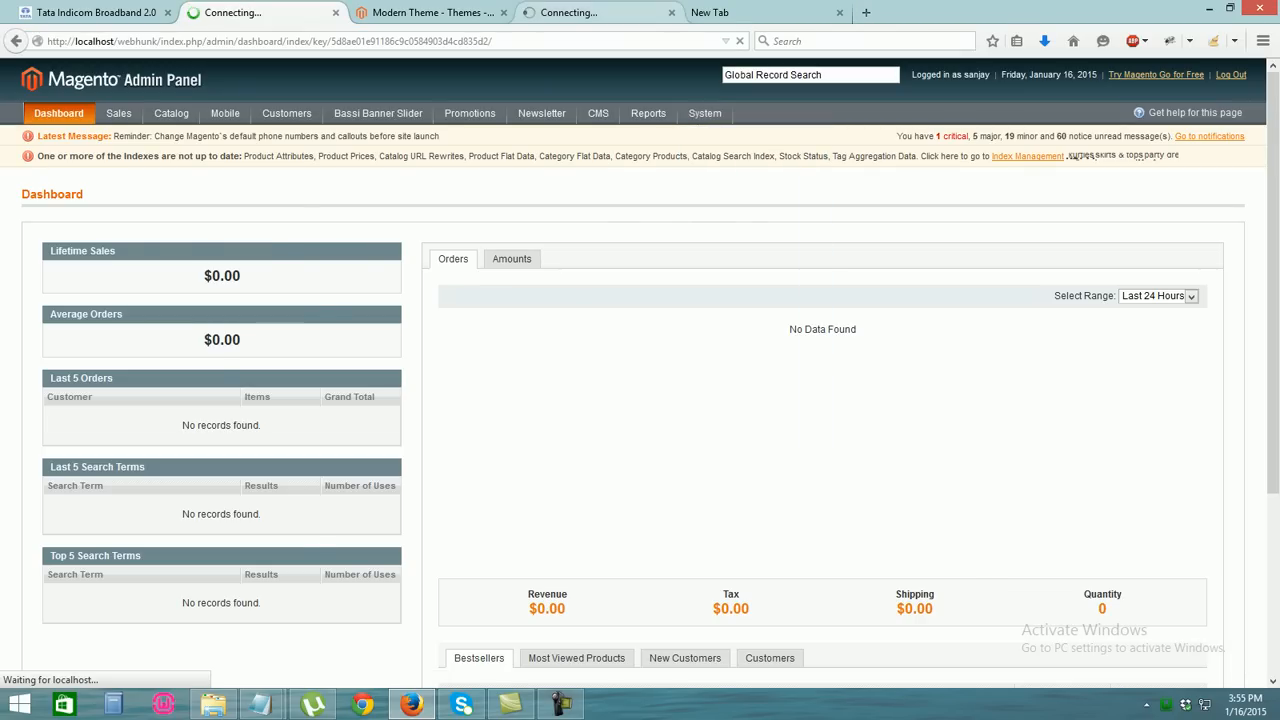
click(600, 13)
click(768, 13)
click(839, 13)
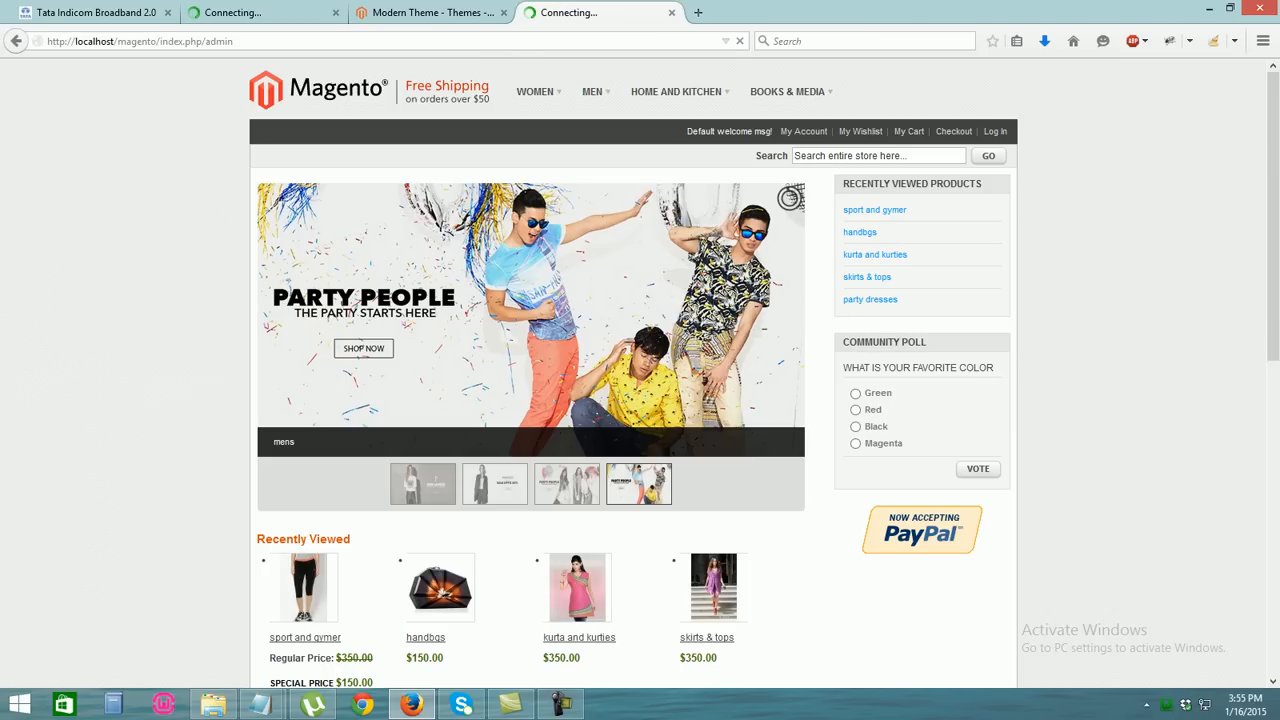
Check the store and Modern Theme tabs, ending on the local admin dashboard
scroll(640, 370, down, 10)
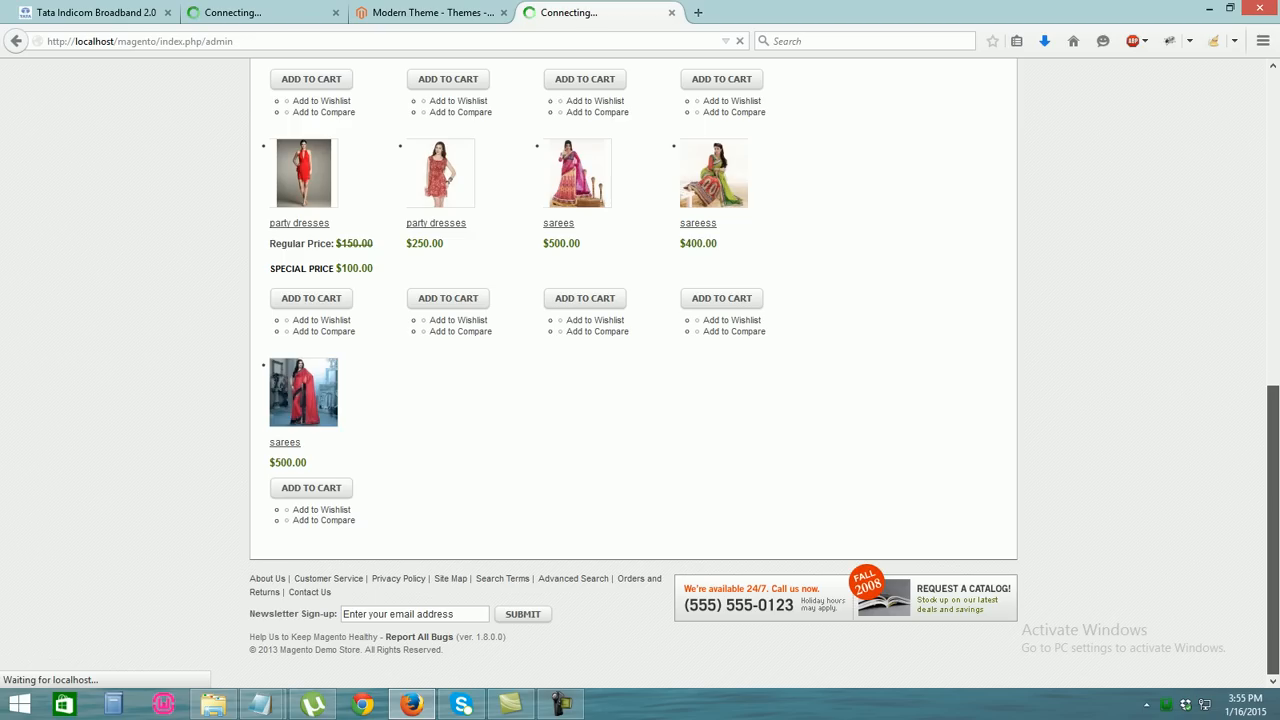
scroll(640, 370, up, 3)
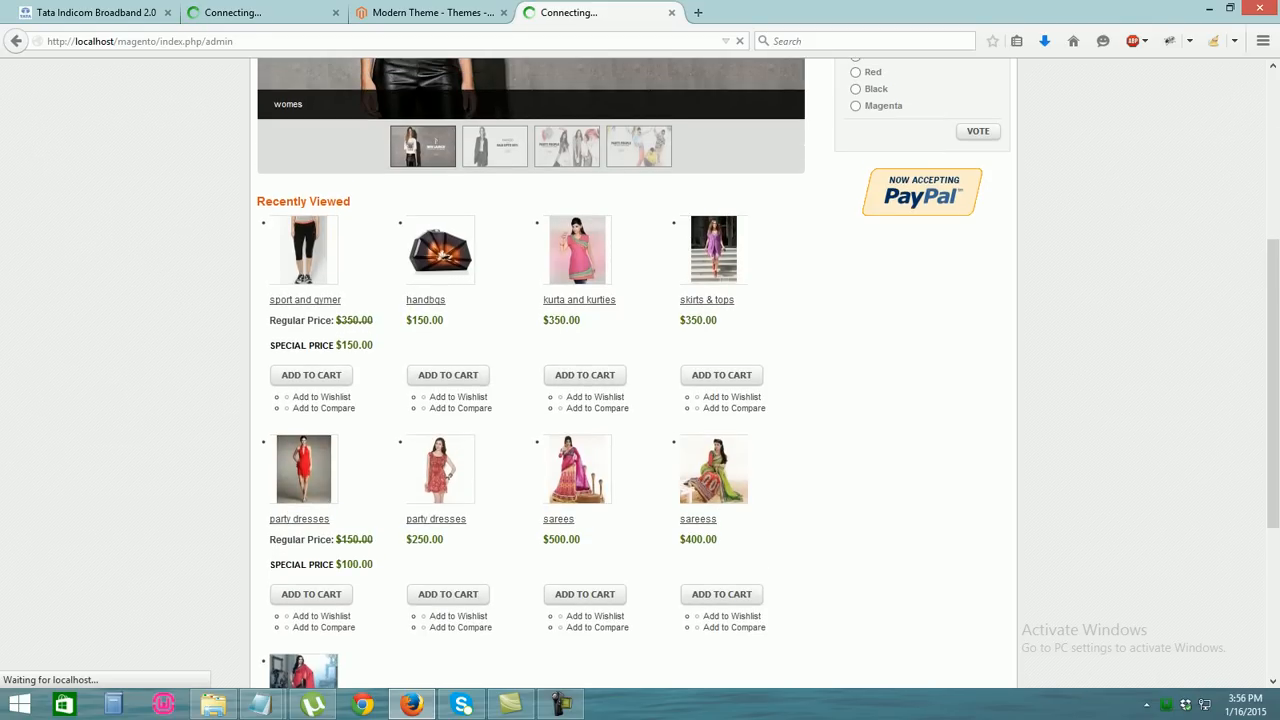
click(262, 13)
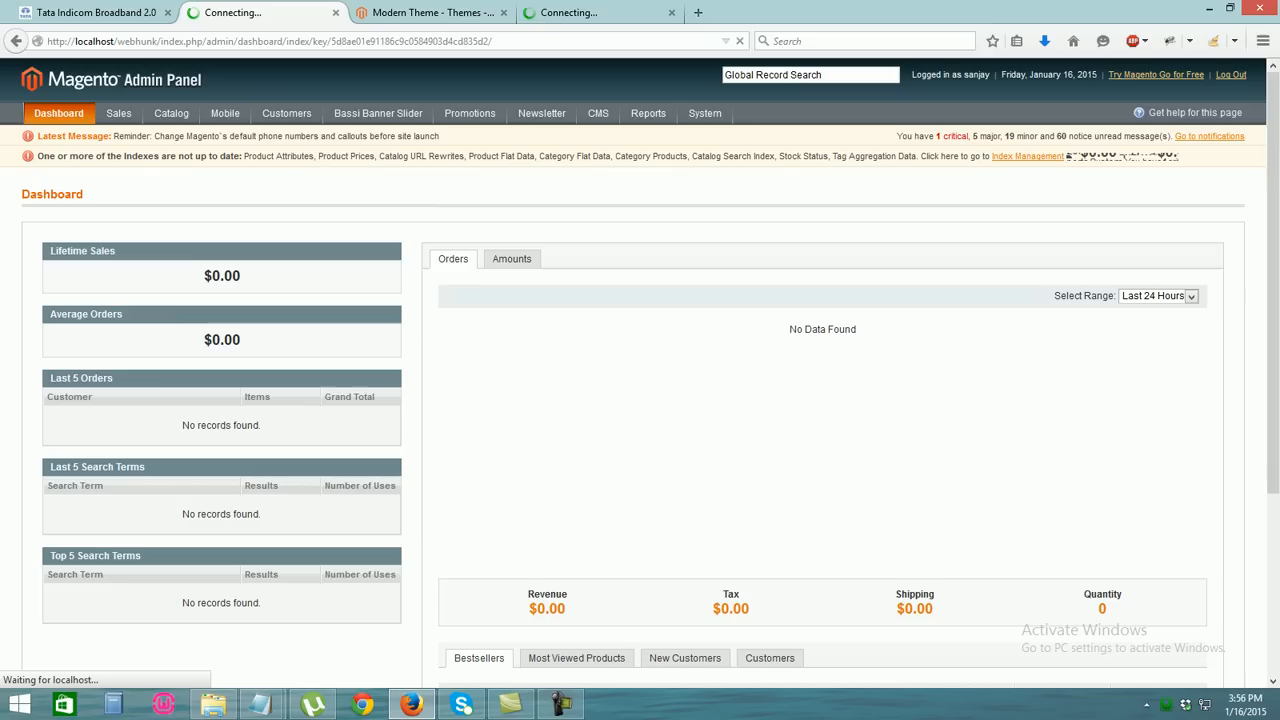
click(602, 13)
click(432, 13)
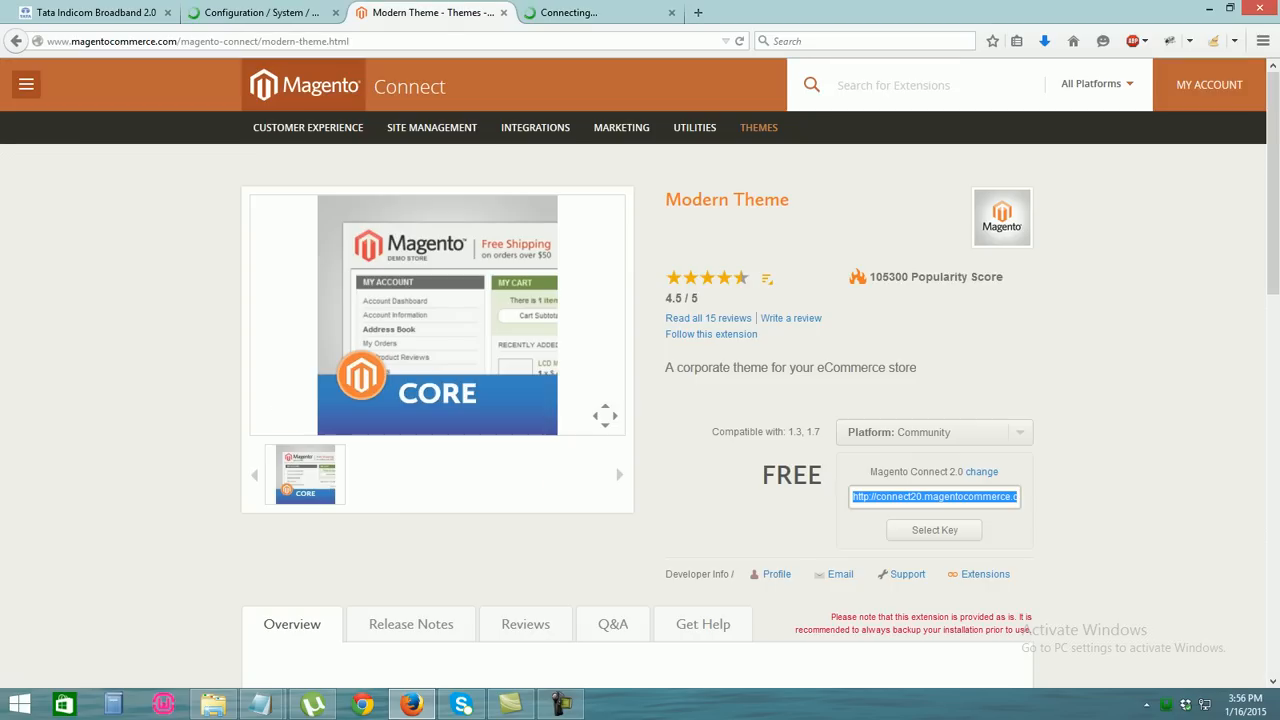
click(598, 13)
drag(1273, 383, 1273, 269)
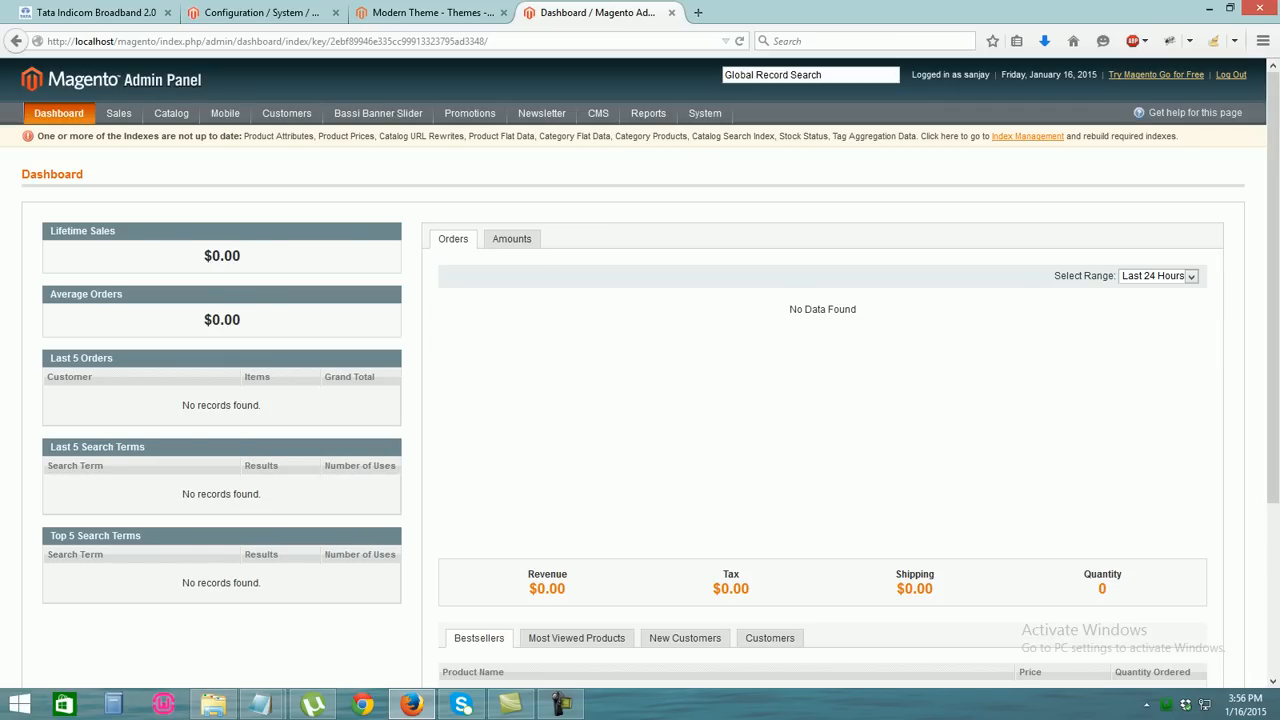
Open System > Configuration and choose Design in both the webhunk and local admins
mouse_move(704, 113)
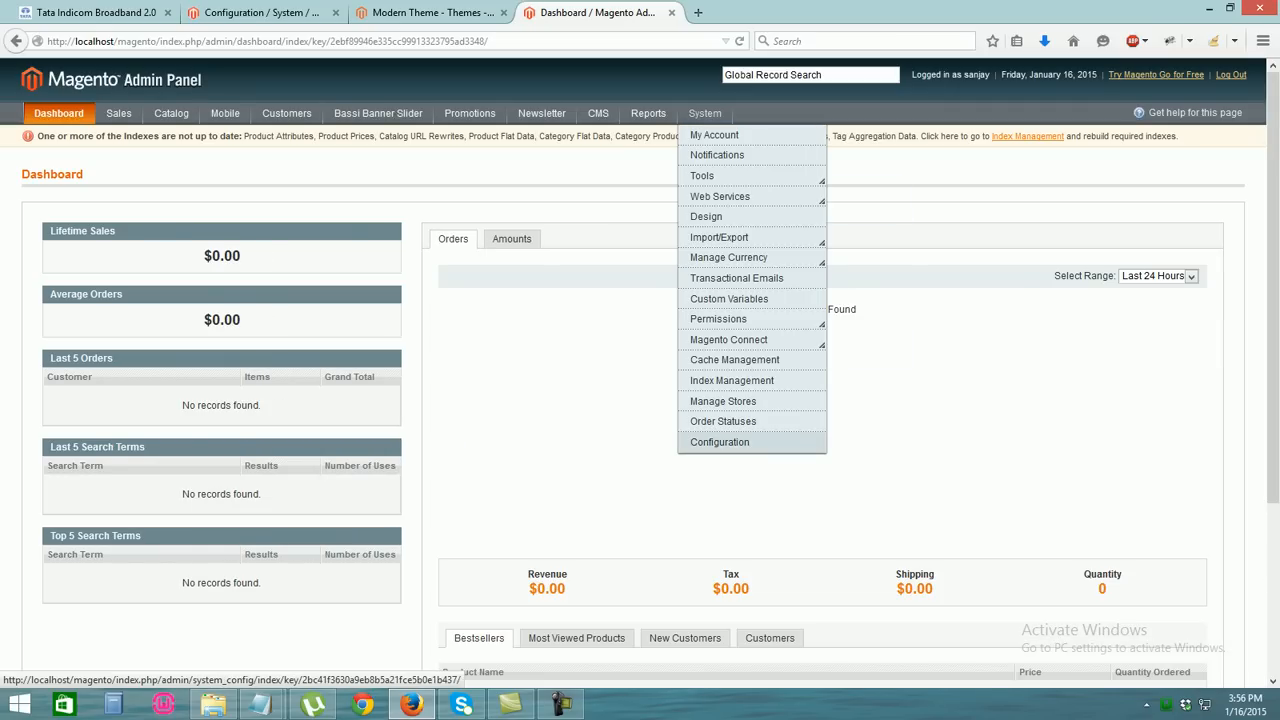
click(719, 442)
click(261, 12)
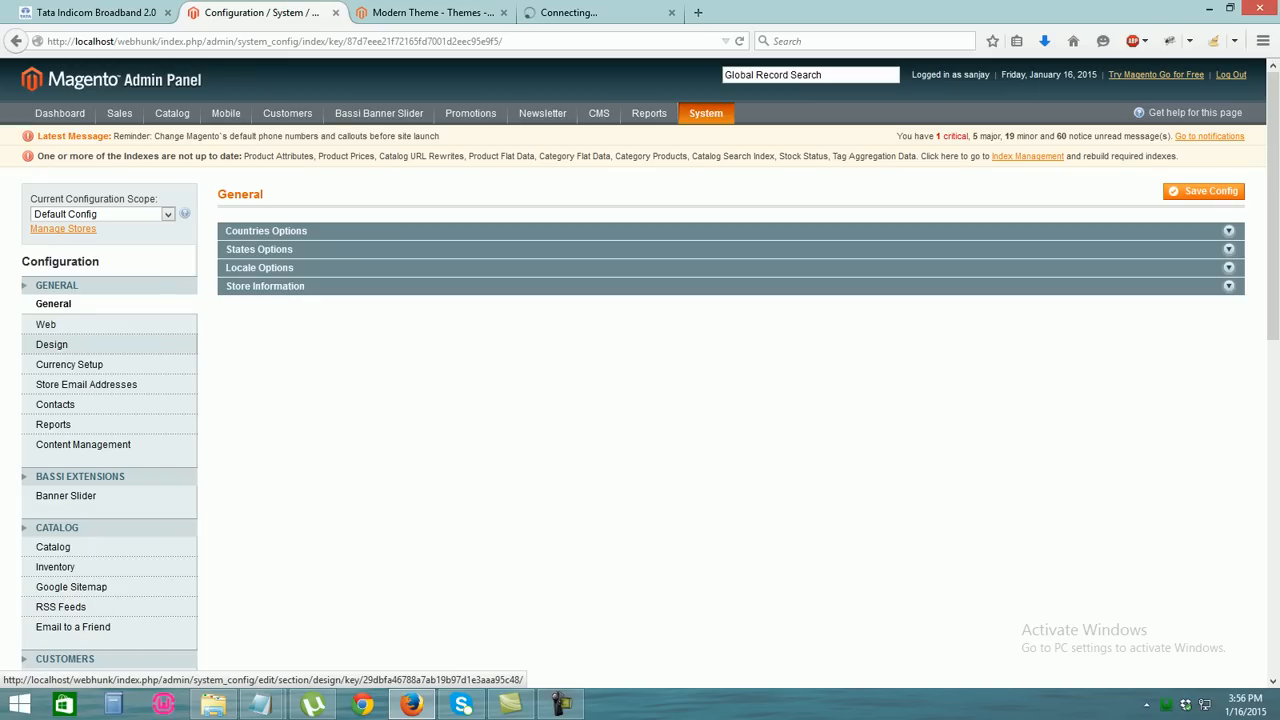
click(52, 344)
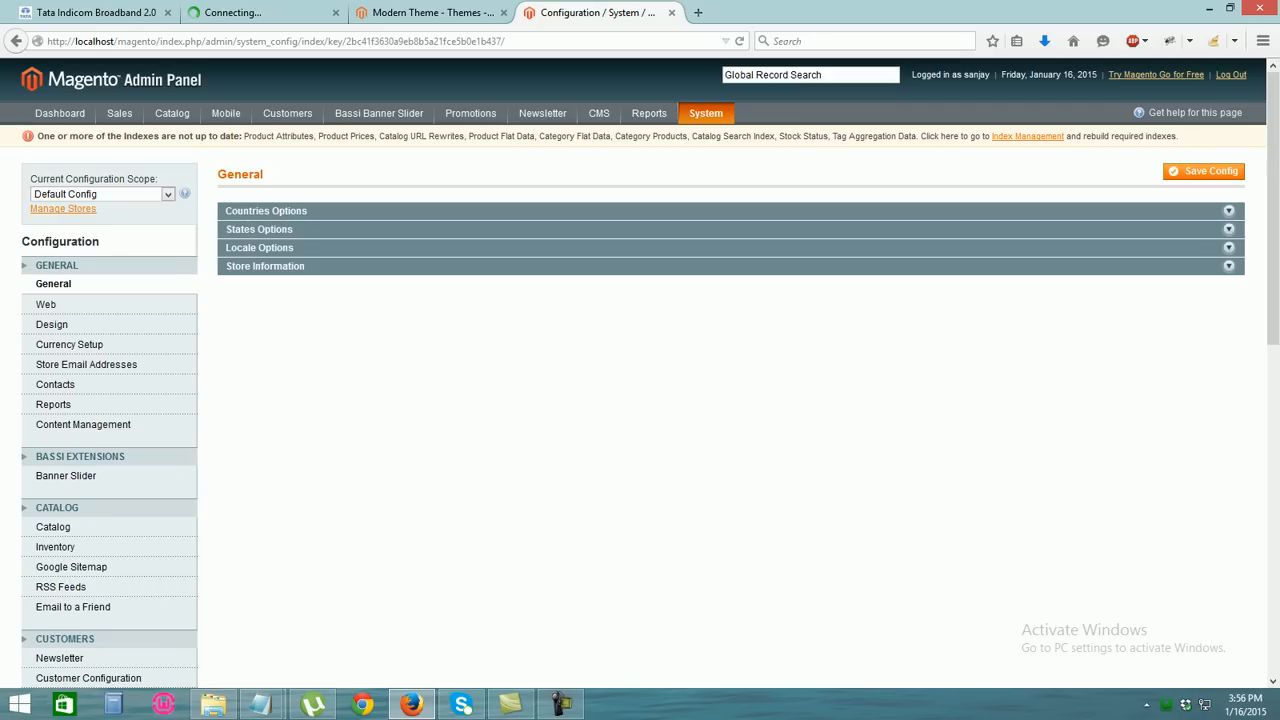
click(52, 324)
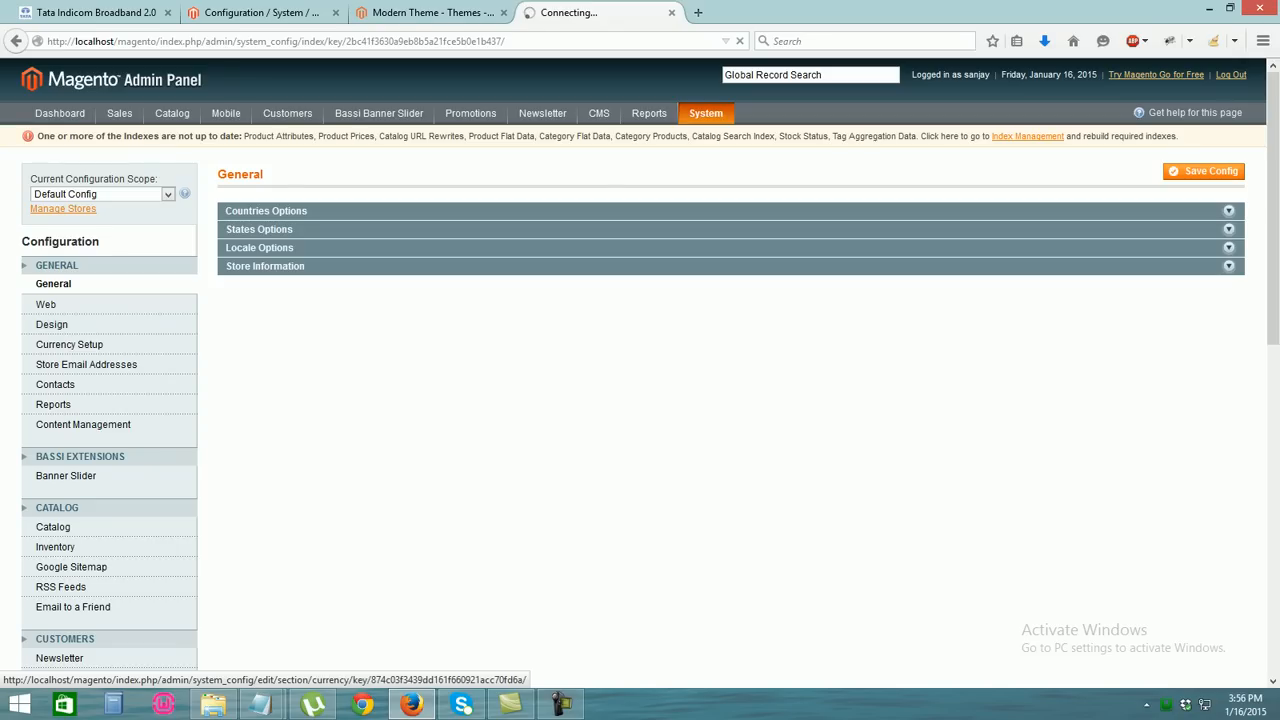
Select all the webhunk store's Miscellaneous Scripts CSS, then show the local Design configuration
scroll(640, 372, down, 5)
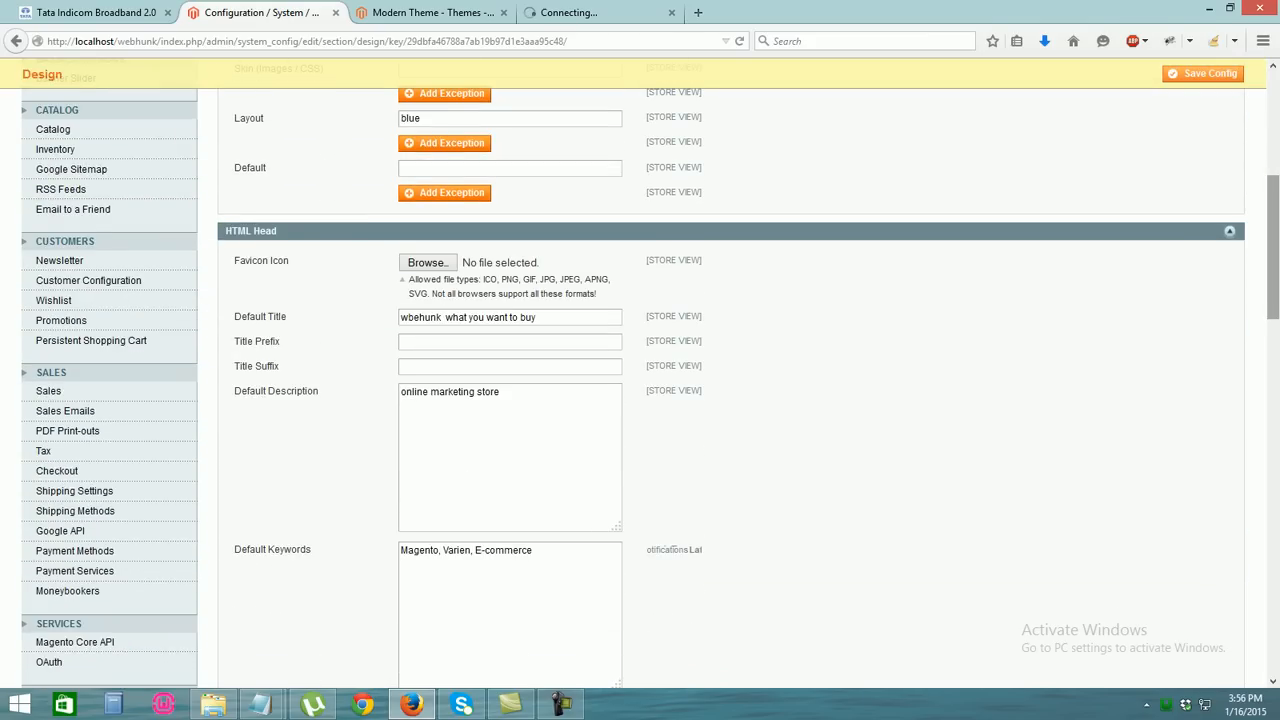
scroll(640, 372, down, 4)
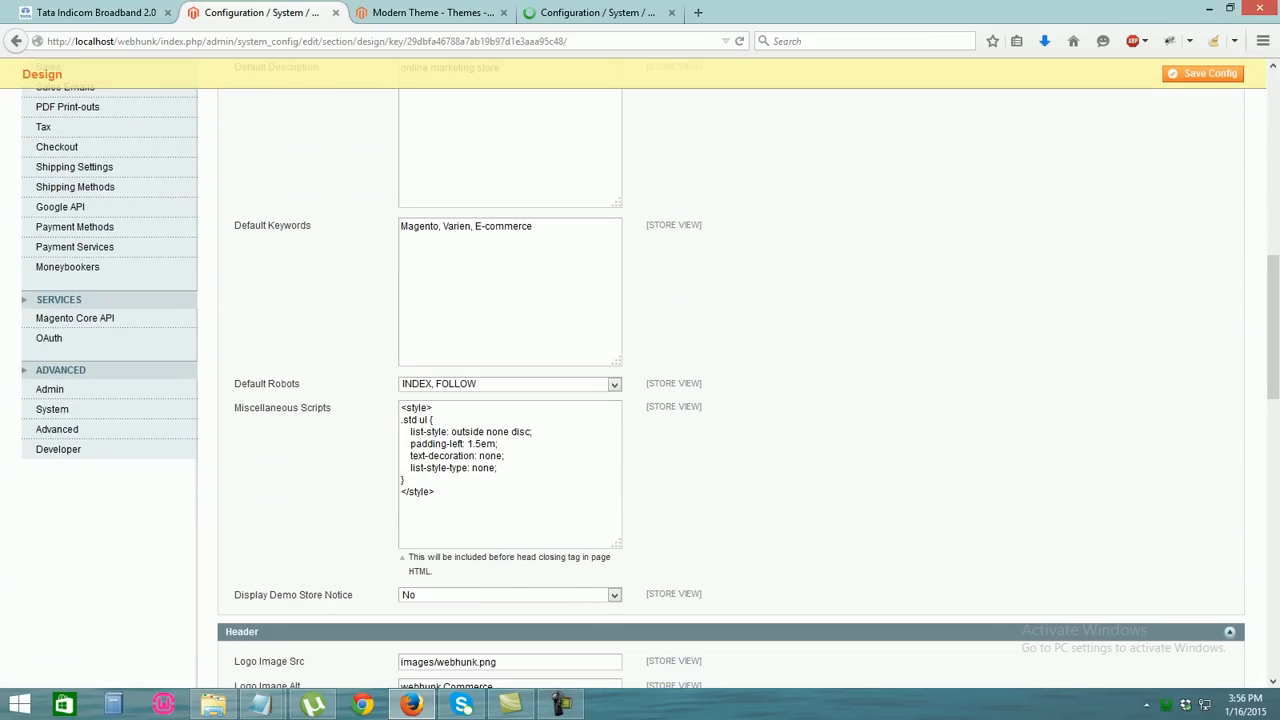
key(ctrl+a)
key(ctrl+c)
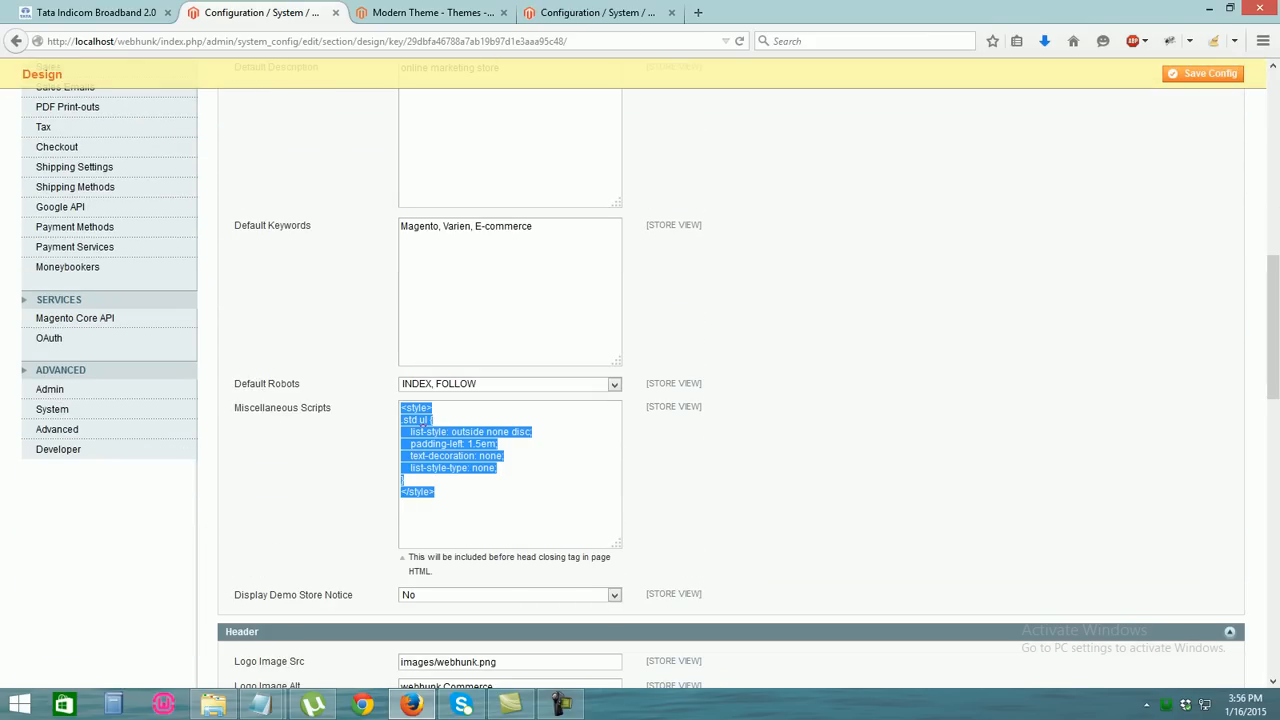
key(ctrl+Tab)
key(ctrl+Tab)
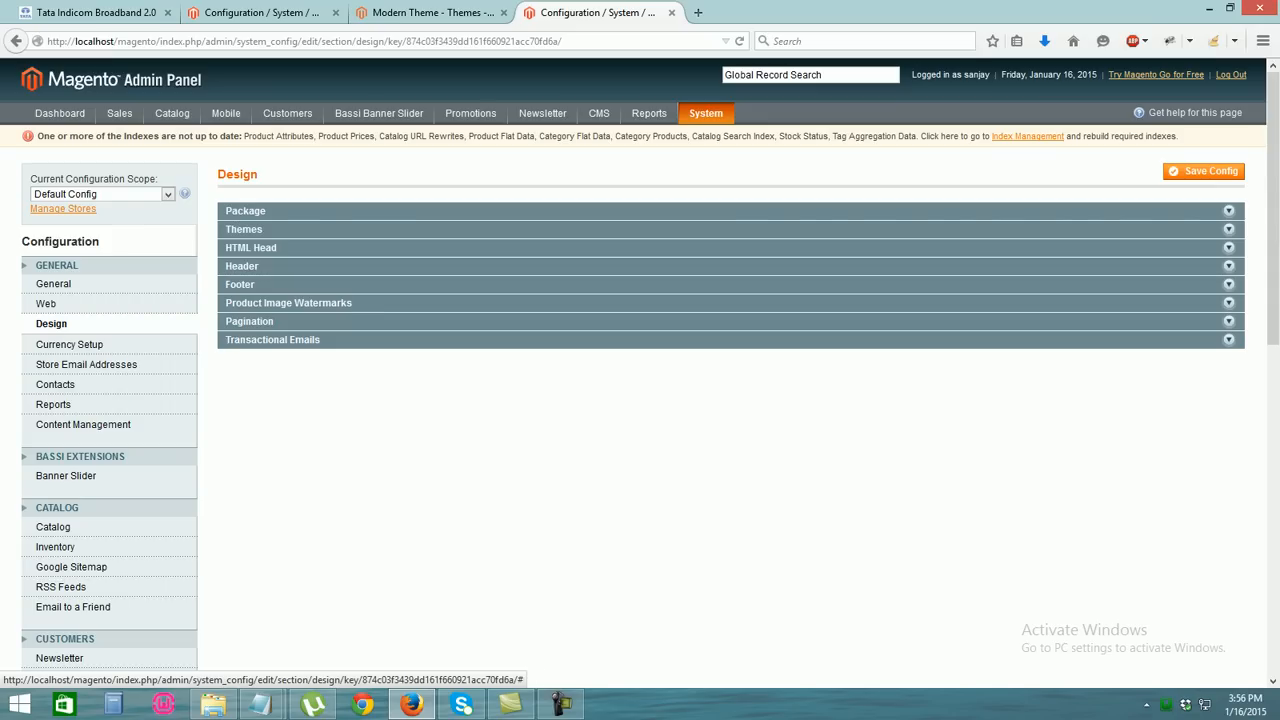
Expand the Package, Themes and HTML Head sections of the Design configuration
click(1229, 211)
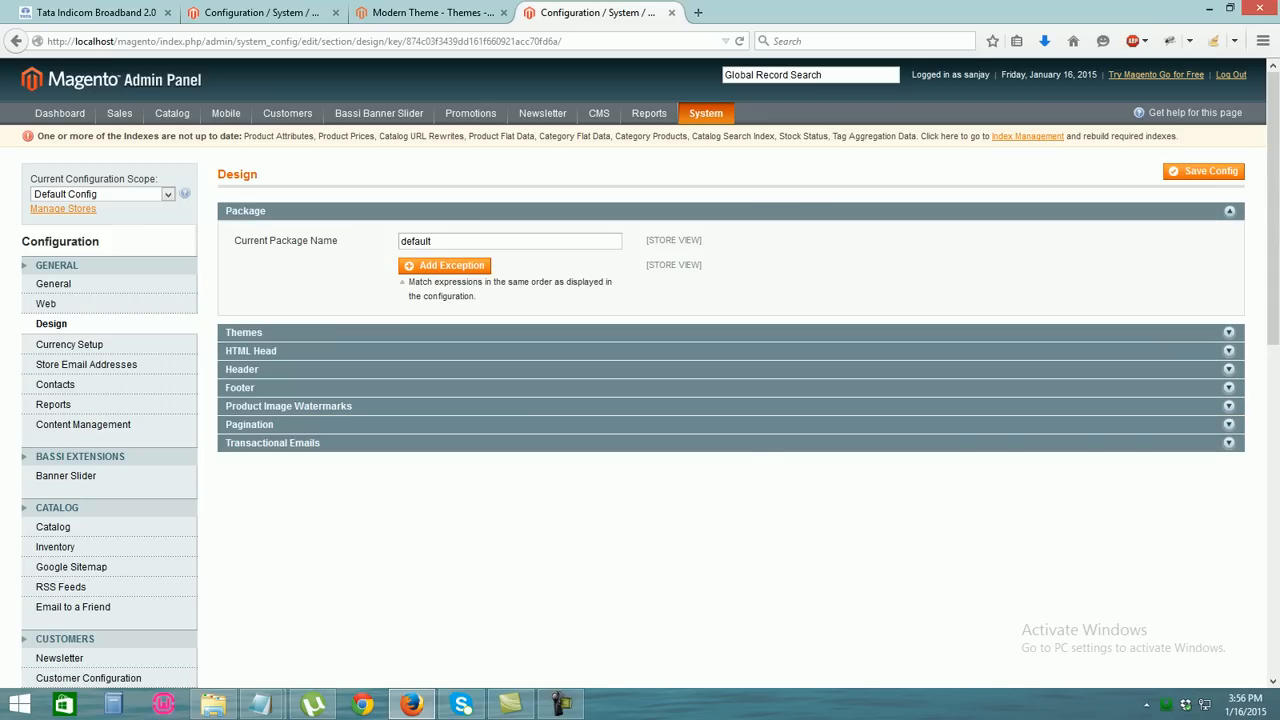
click(1229, 332)
scroll(730, 373, down, 3)
click(1229, 425)
scroll(730, 380, down, 6)
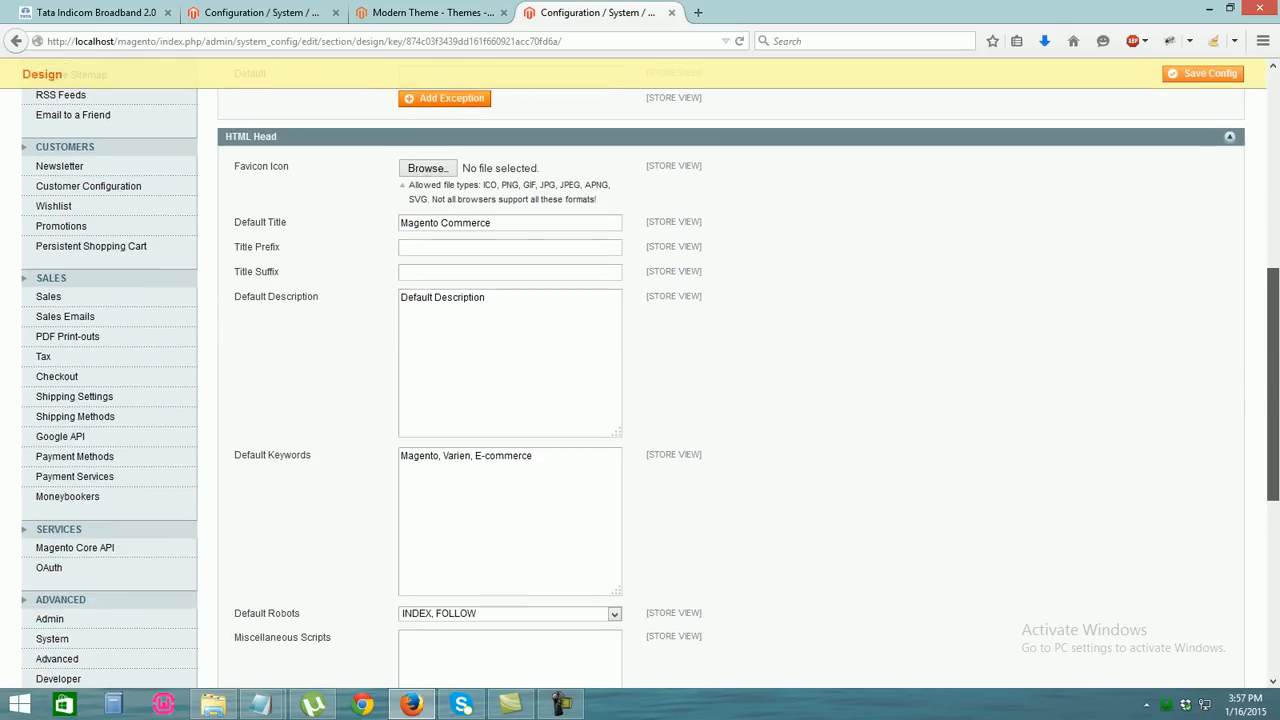
scroll(408, 486, down, 4)
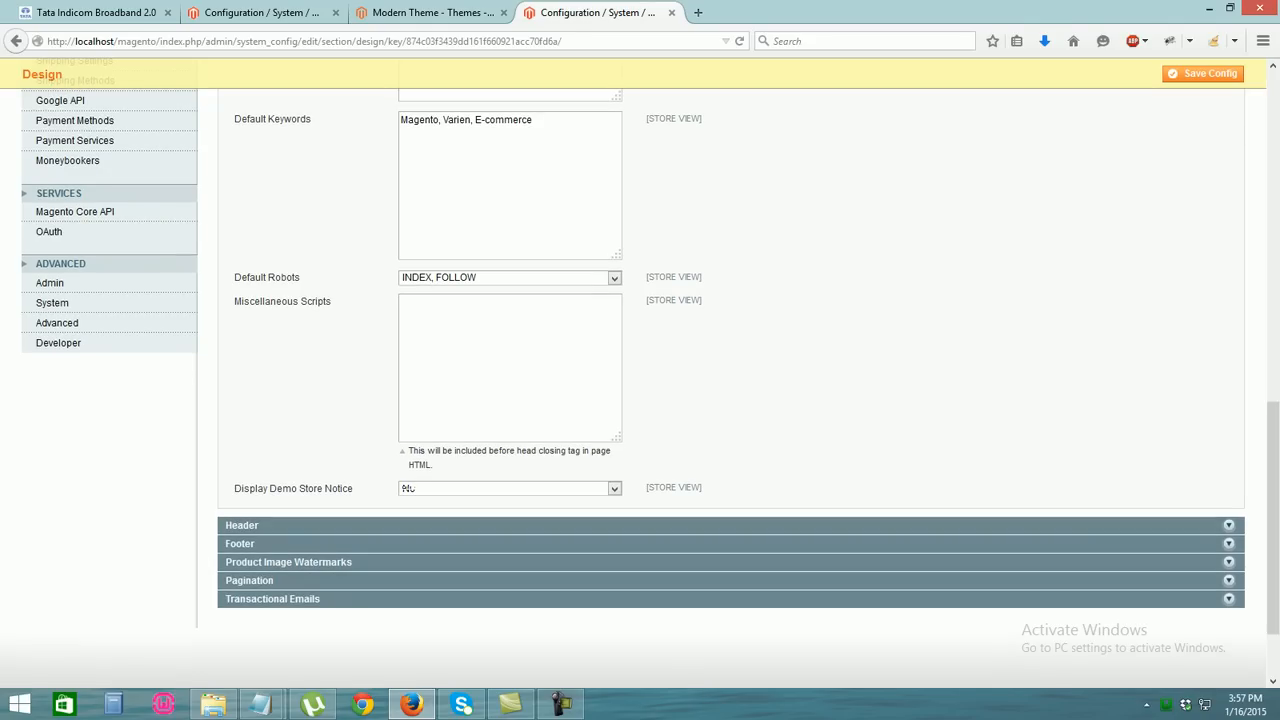
Paste the .std ul list-style CSS into Miscellaneous Scripts, save, and open a new tab
key(ctrl+v)
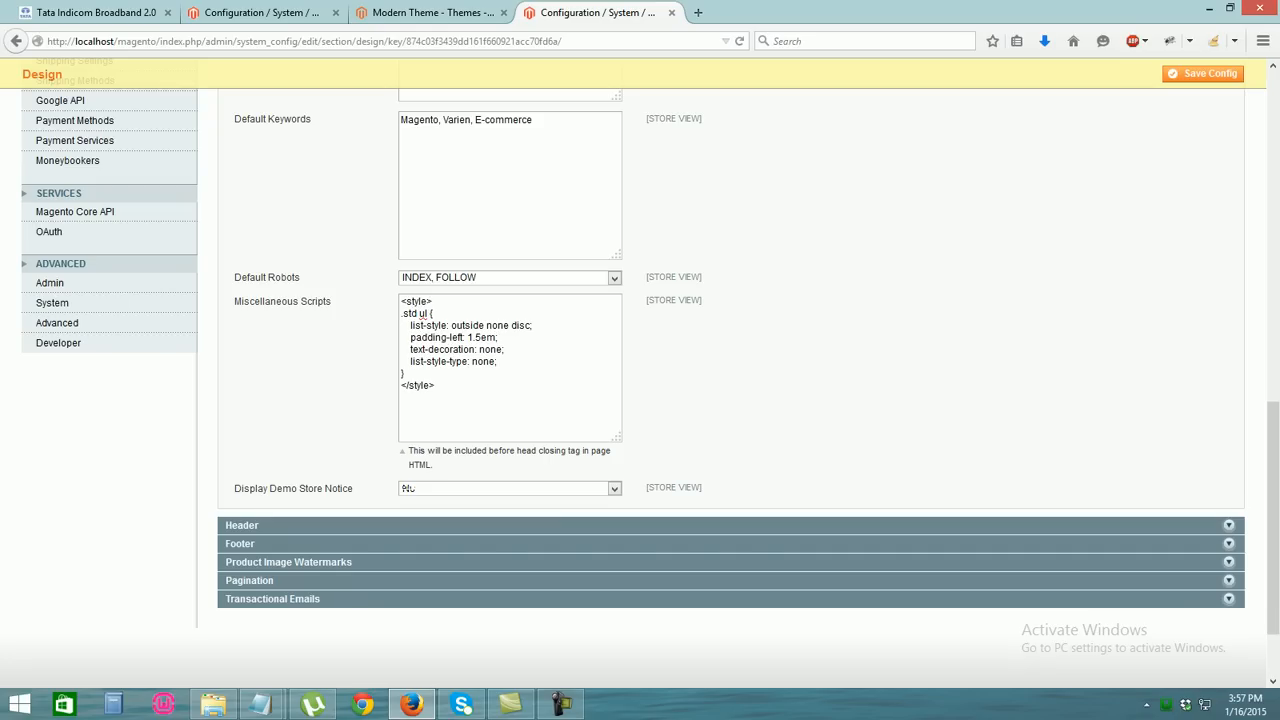
click(1203, 74)
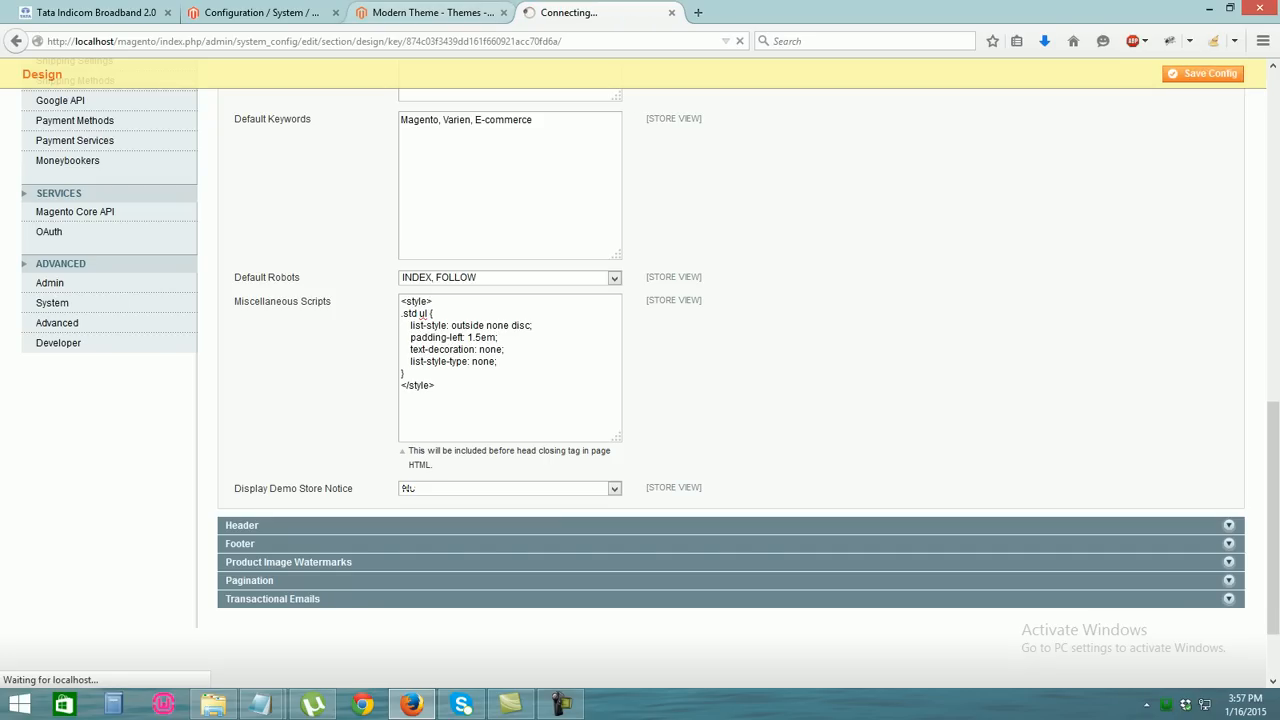
key(ctrl+t)
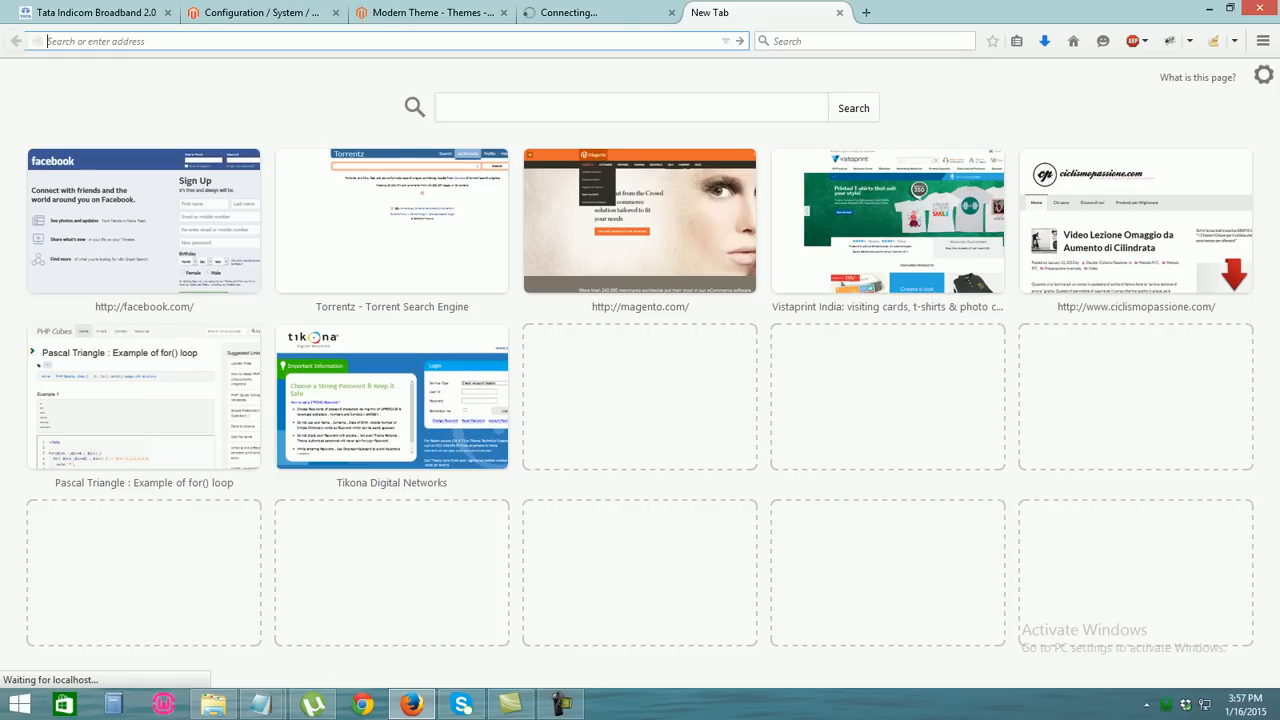
Load the localhost/magento/ storefront home page in the new tab
text(localhost/)
key(Escape)
text(magento/)
key(Return)
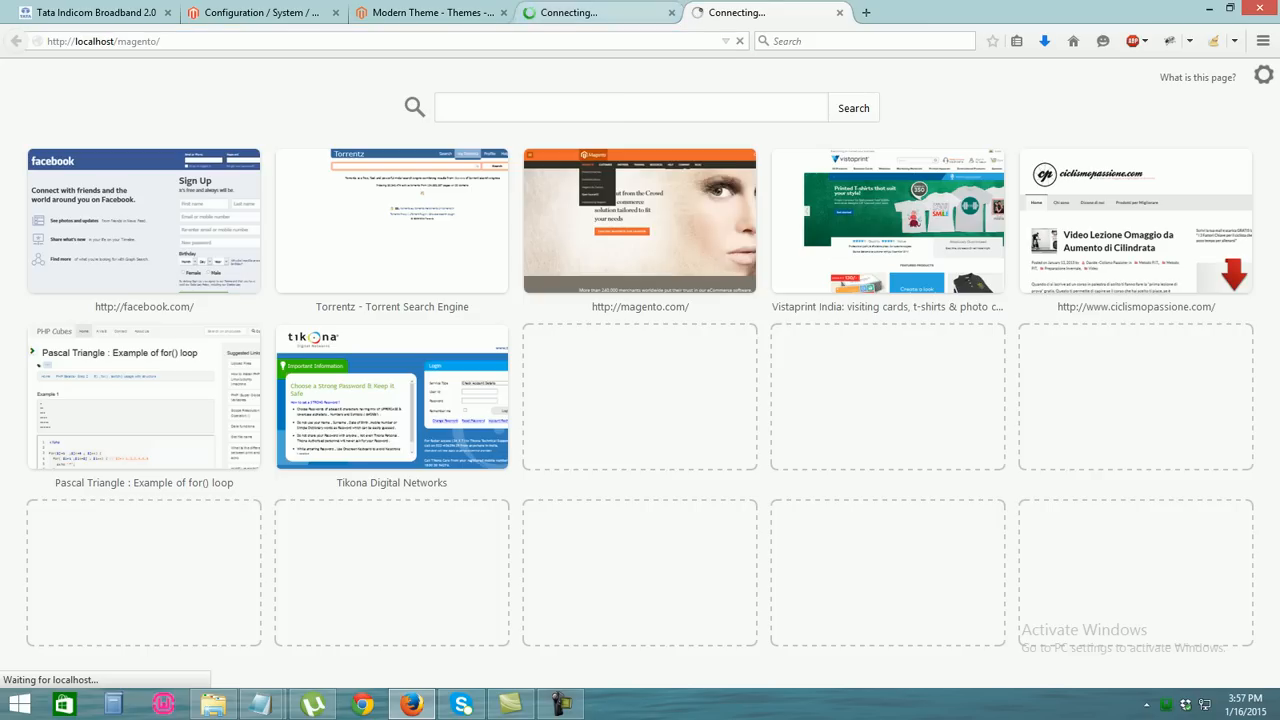
click(598, 13)
click(760, 13)
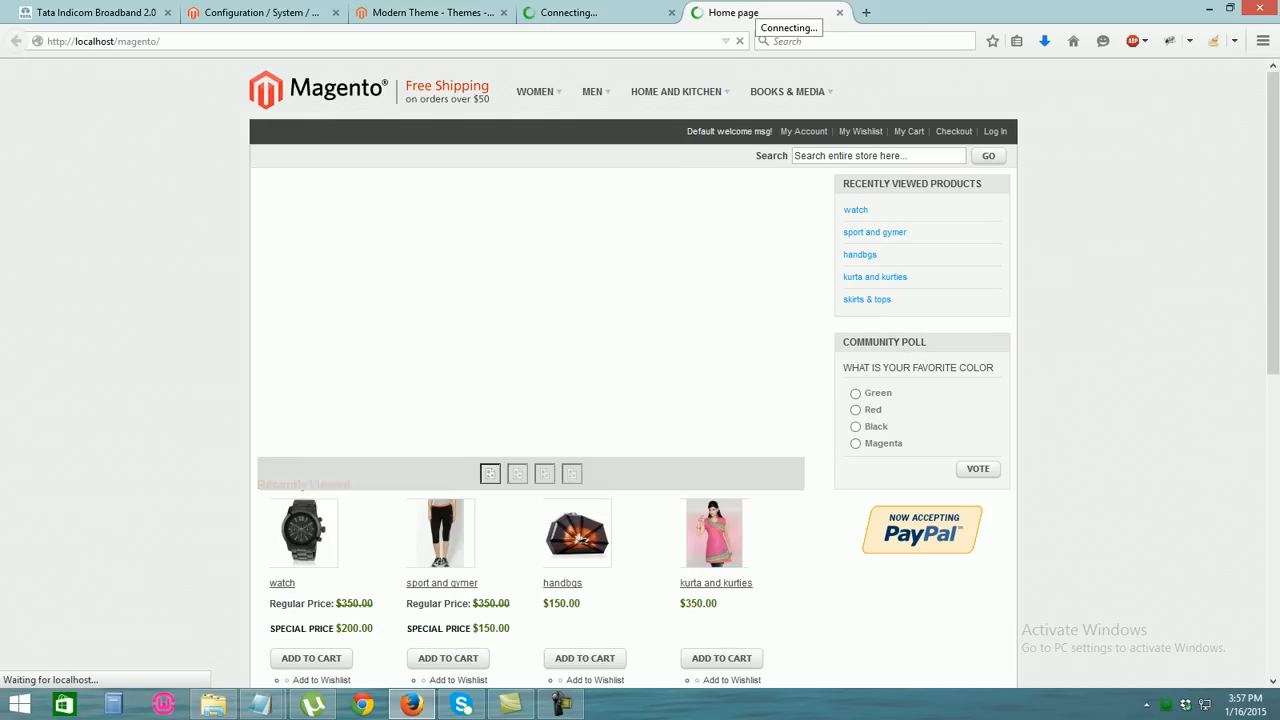
Compare the storefront with the saved Design configuration, then show the magento folder in File Explorer
scroll(640, 370, down, 5)
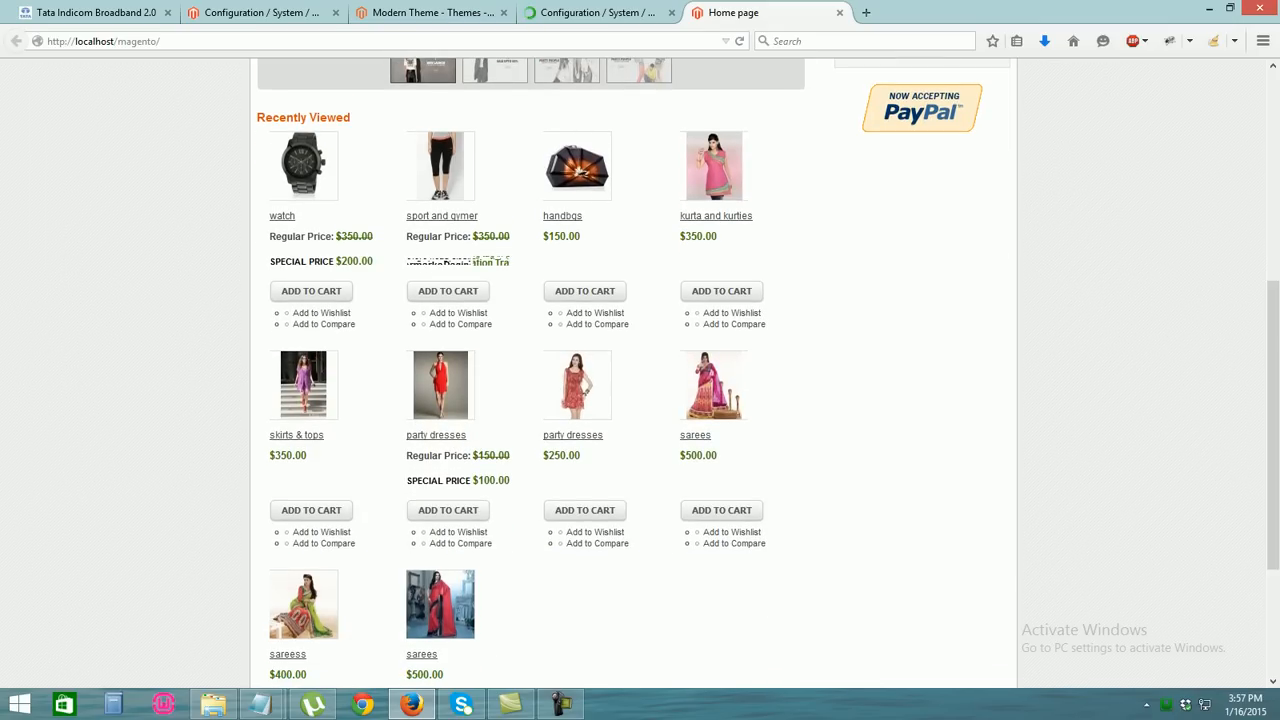
scroll(640, 370, down, 3)
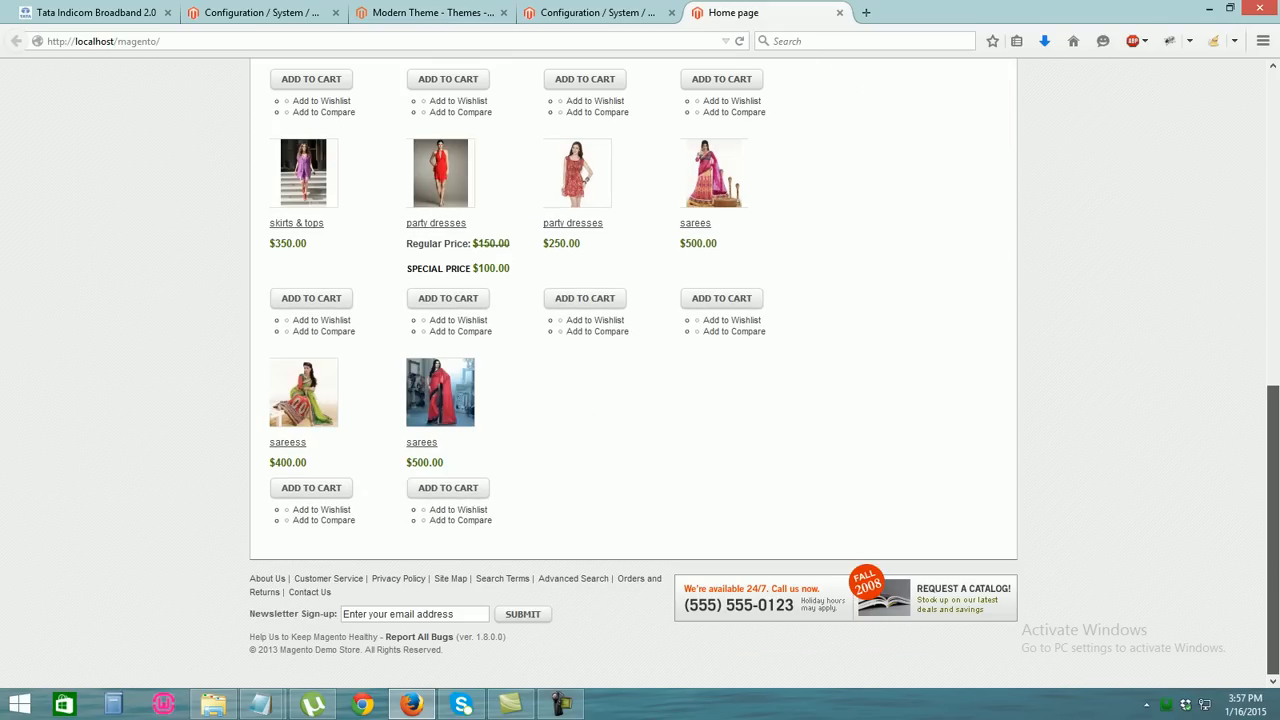
click(598, 13)
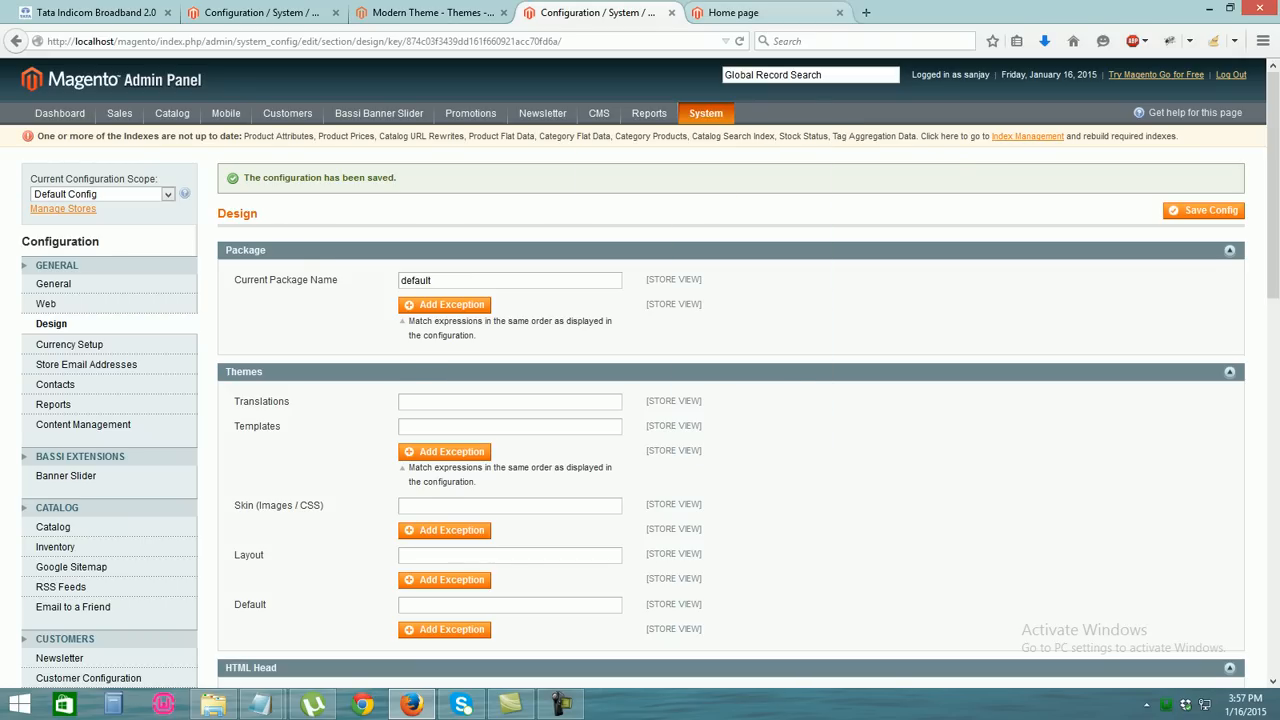
click(740, 13)
scroll(640, 370, up, 15)
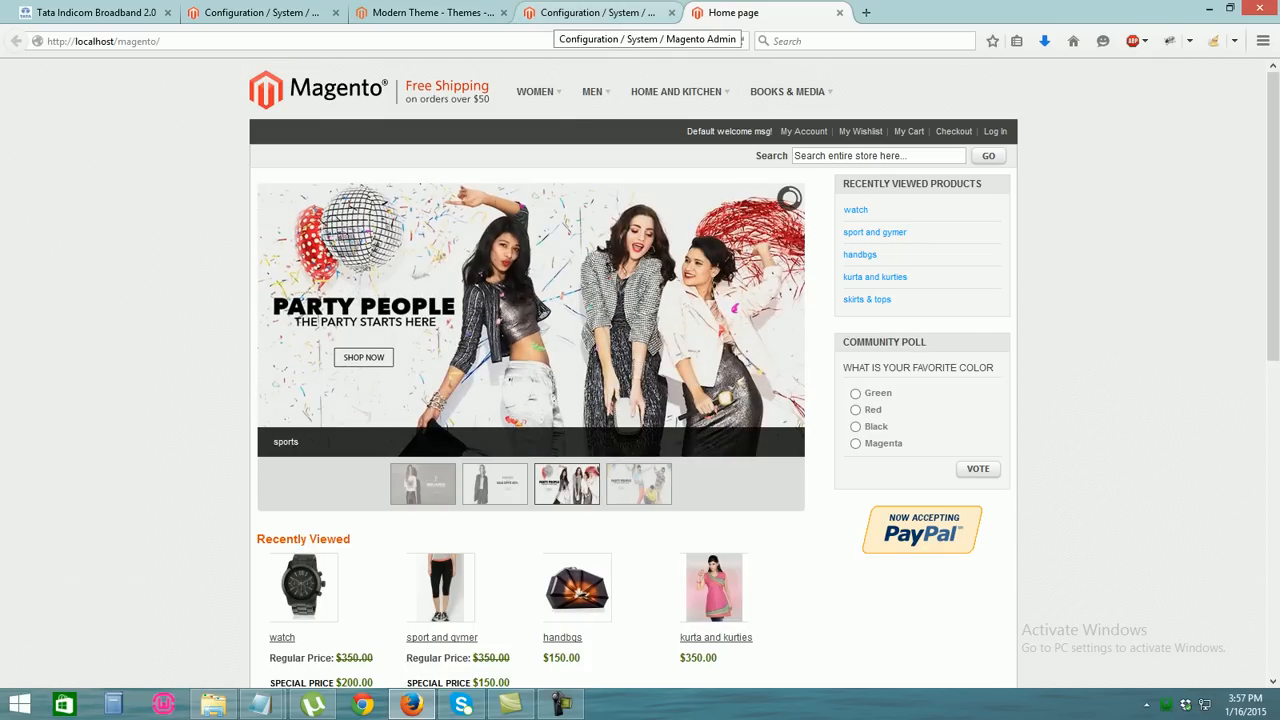
click(597, 12)
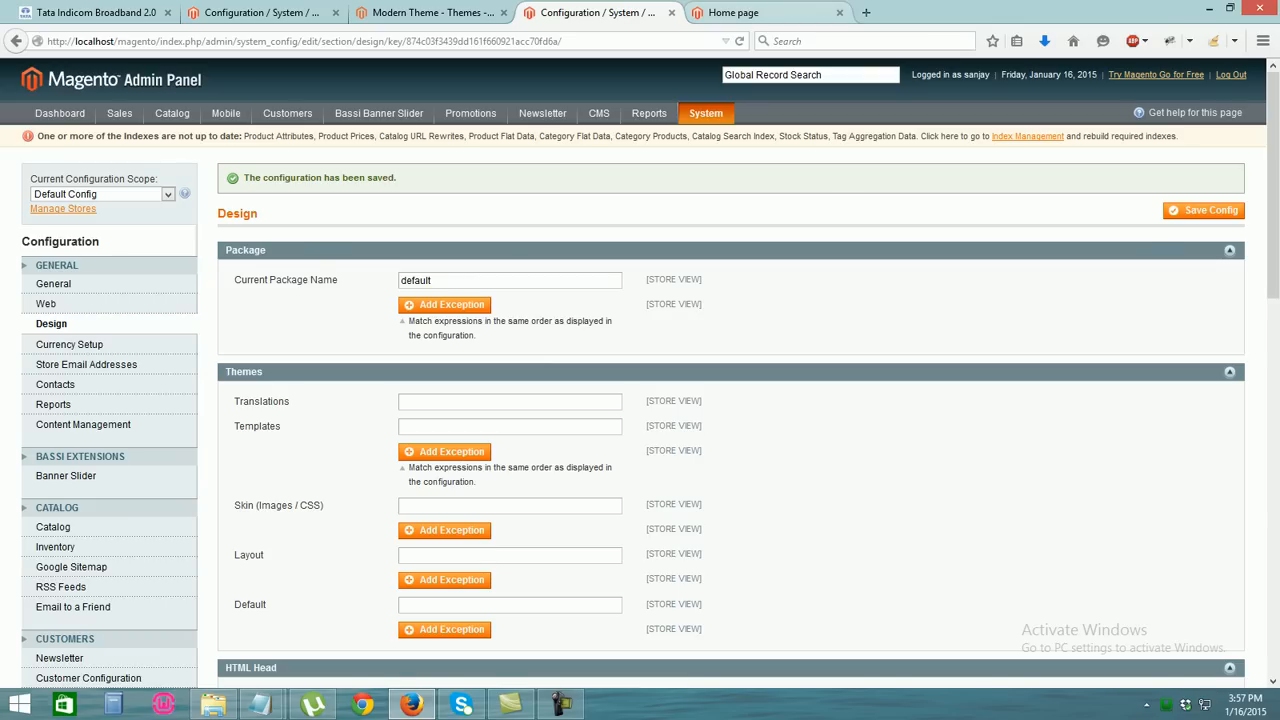
click(750, 12)
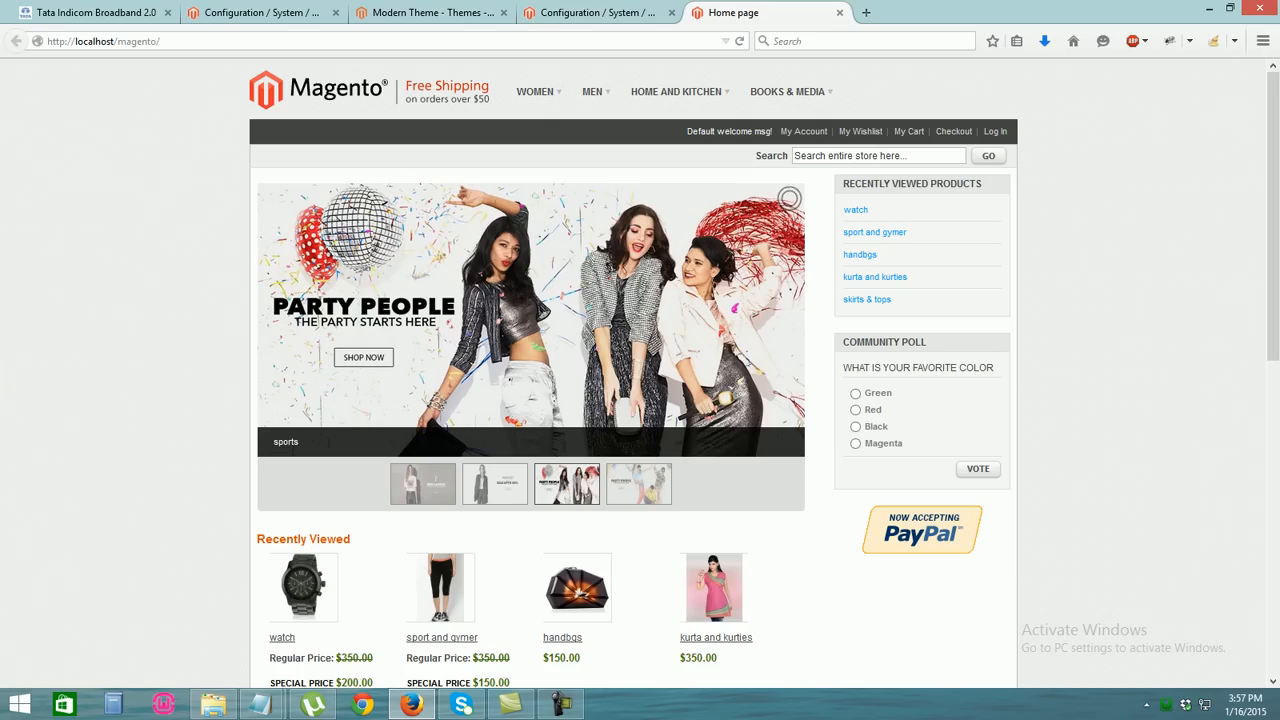
click(262, 12)
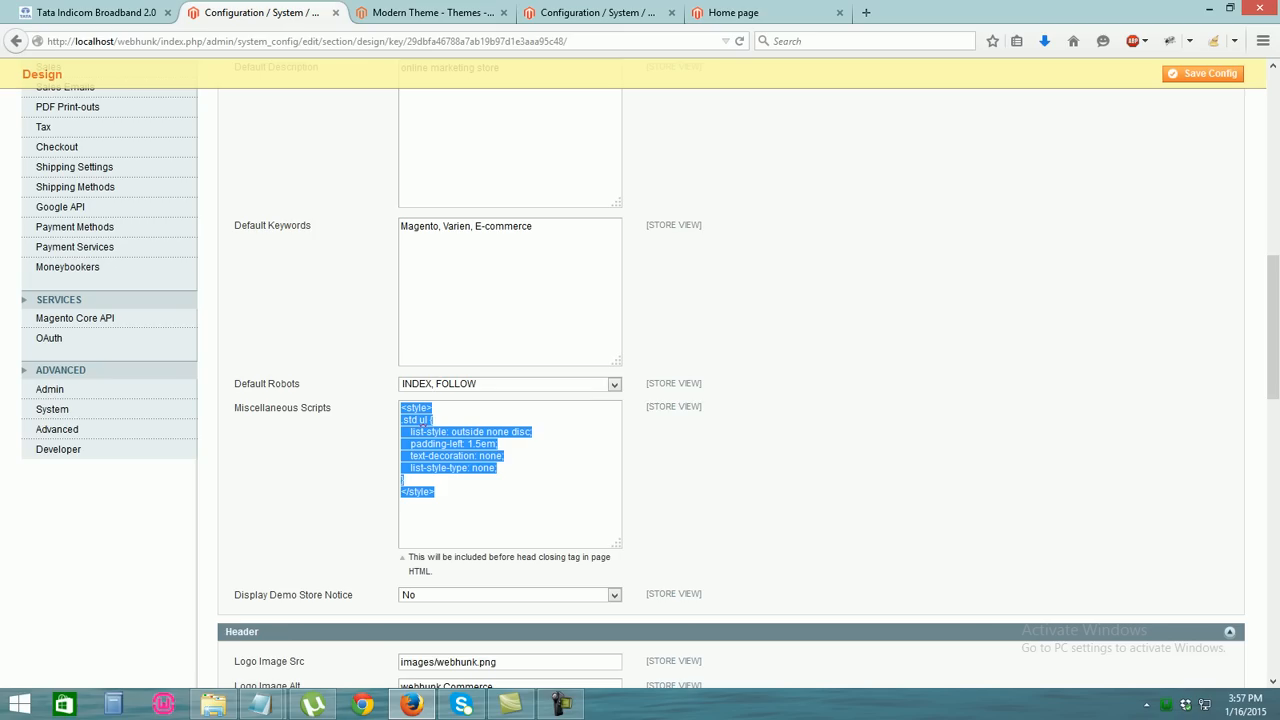
click(213, 704)
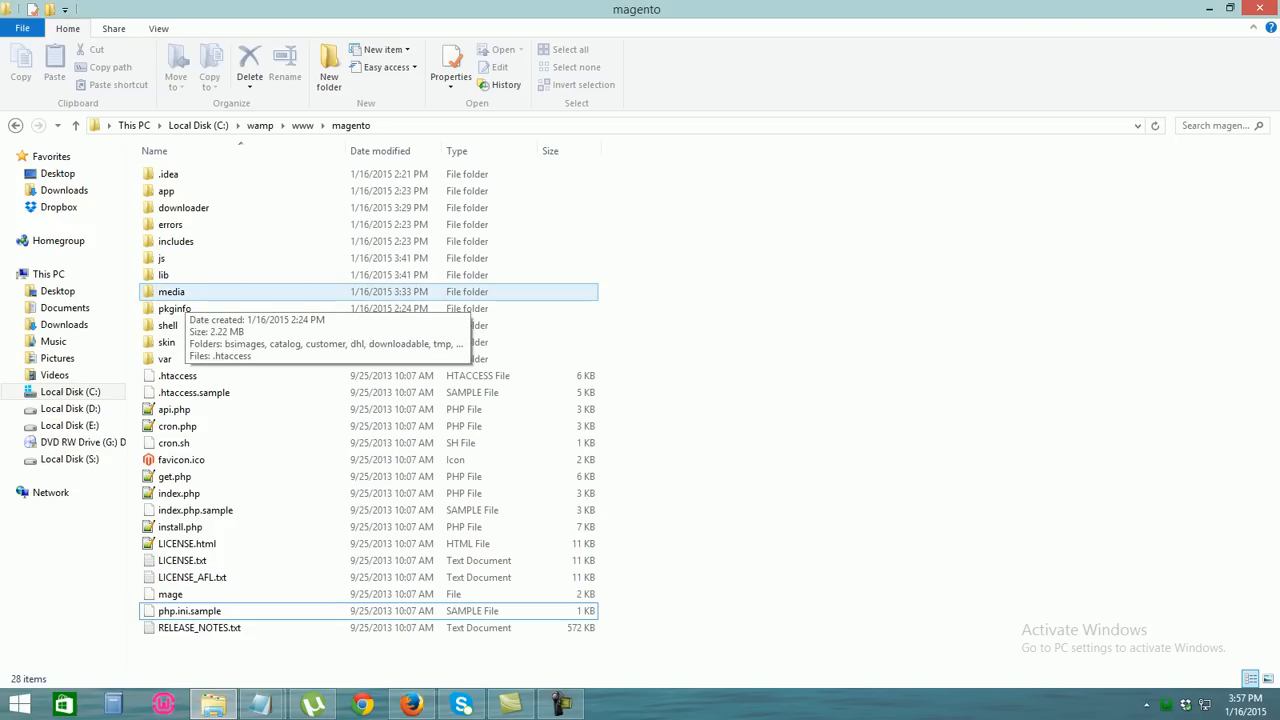
Browse skin/frontend/base/default/images down to the catalog product images
double_click(200, 342)
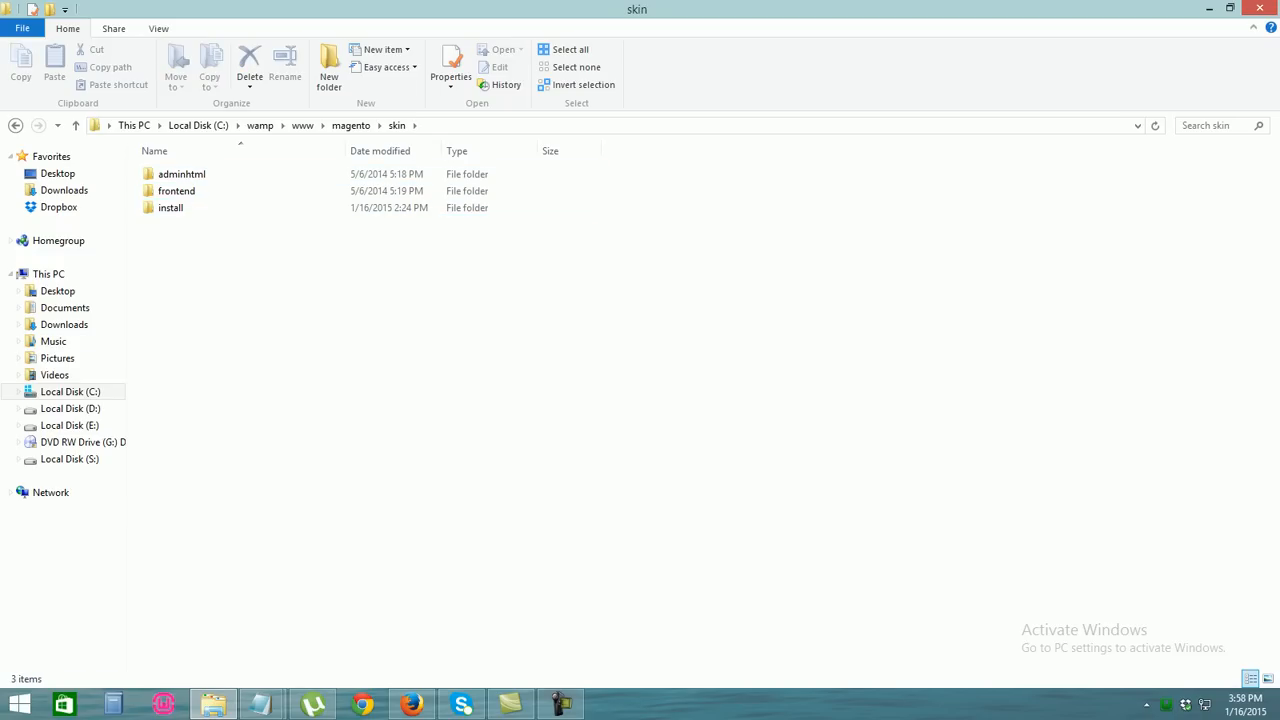
click(15, 126)
double_click(190, 342)
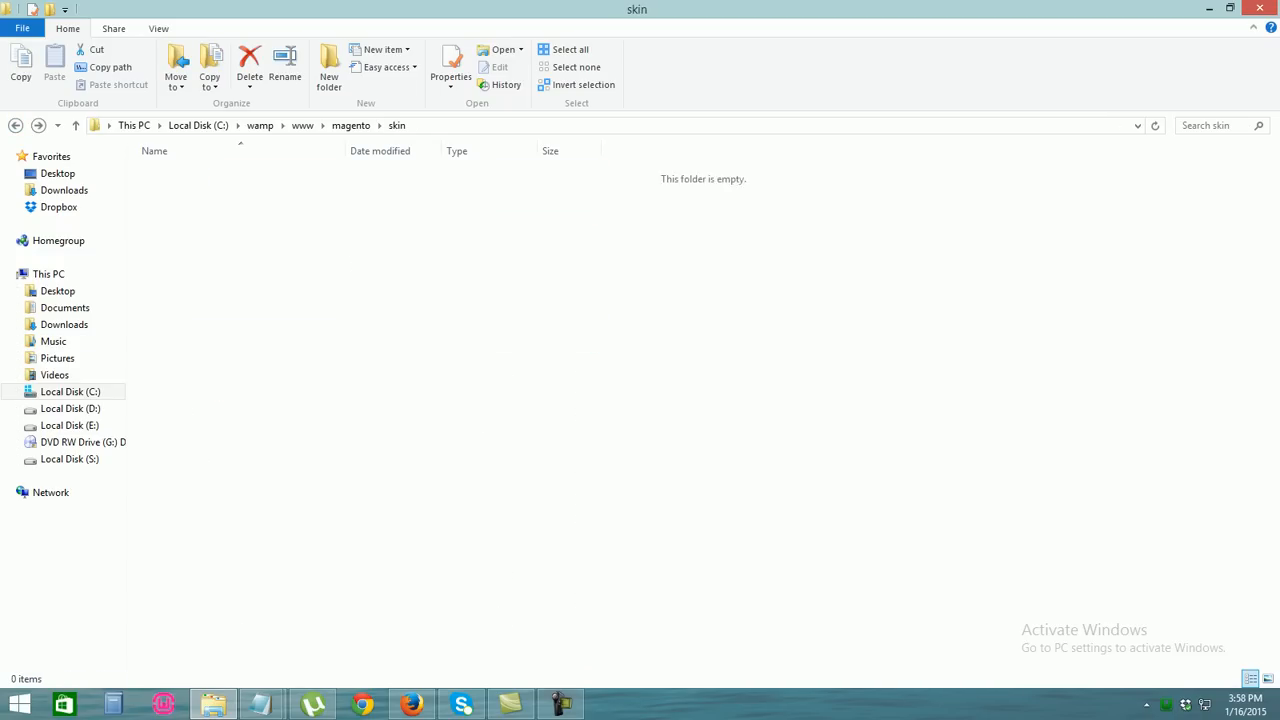
double_click(190, 191)
double_click(190, 174)
click(190, 174)
double_click(190, 174)
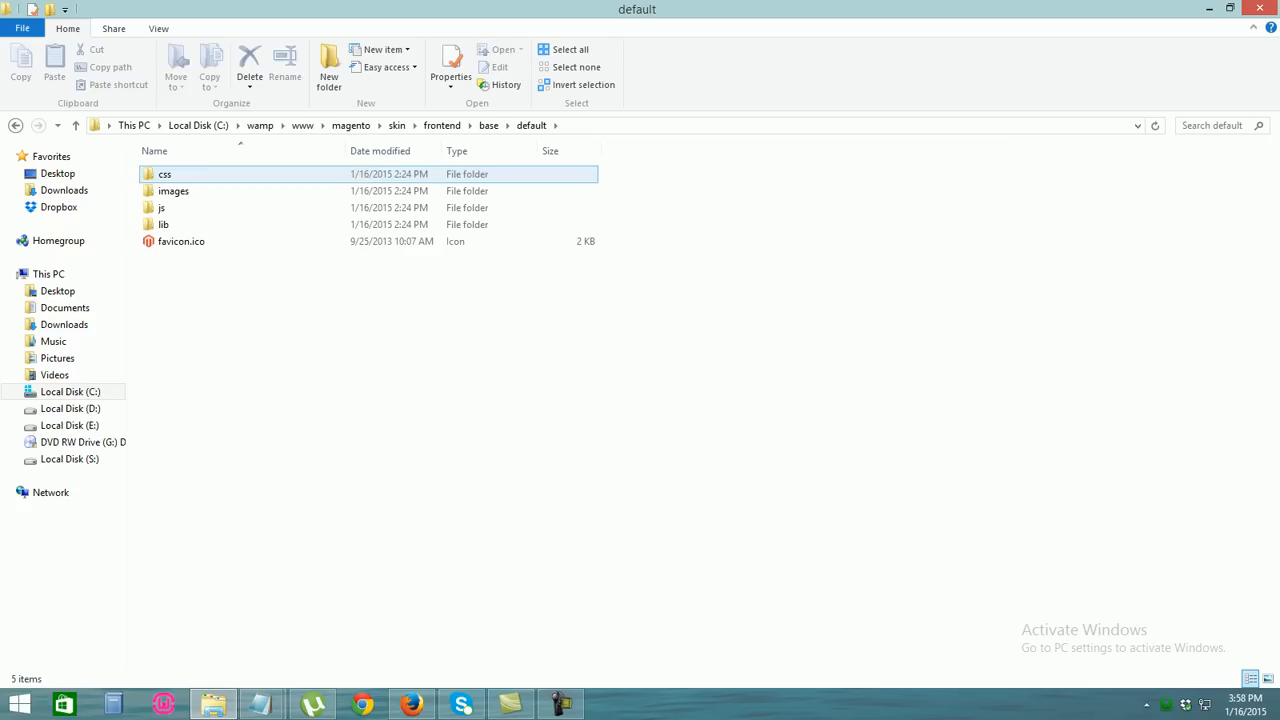
double_click(190, 191)
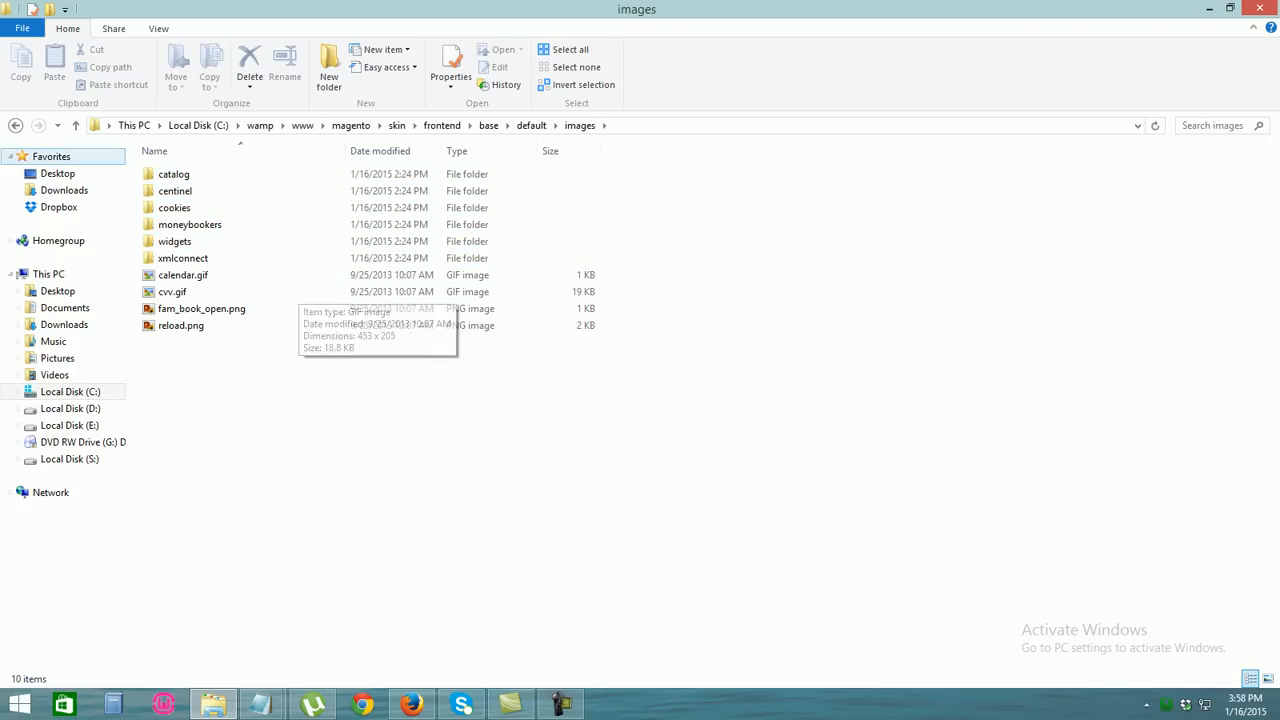
double_click(175, 174)
double_click(175, 174)
Navigate to skin/frontend/default/default/images and review its image thumbnails
click(15, 125)
click(15, 125)
click(15, 125)
click(15, 125)
click(15, 125)
double_click(175, 190)
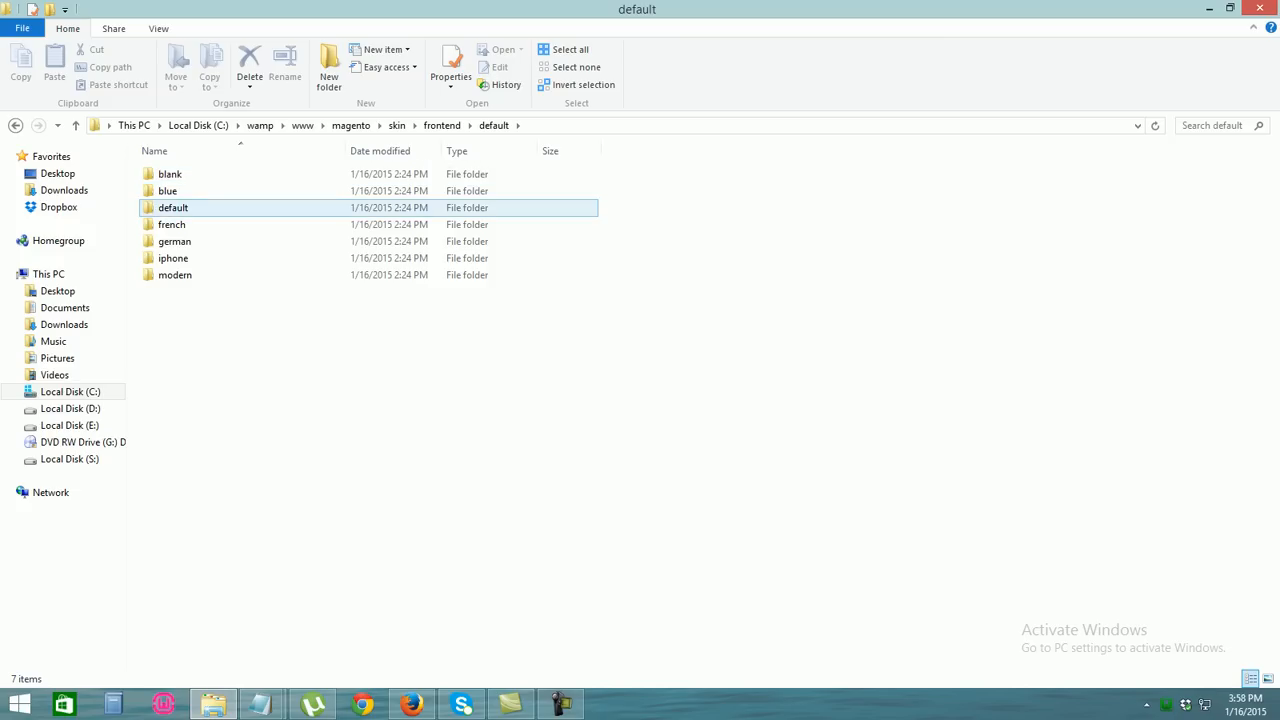
double_click(172, 207)
click(172, 191)
double_click(230, 191)
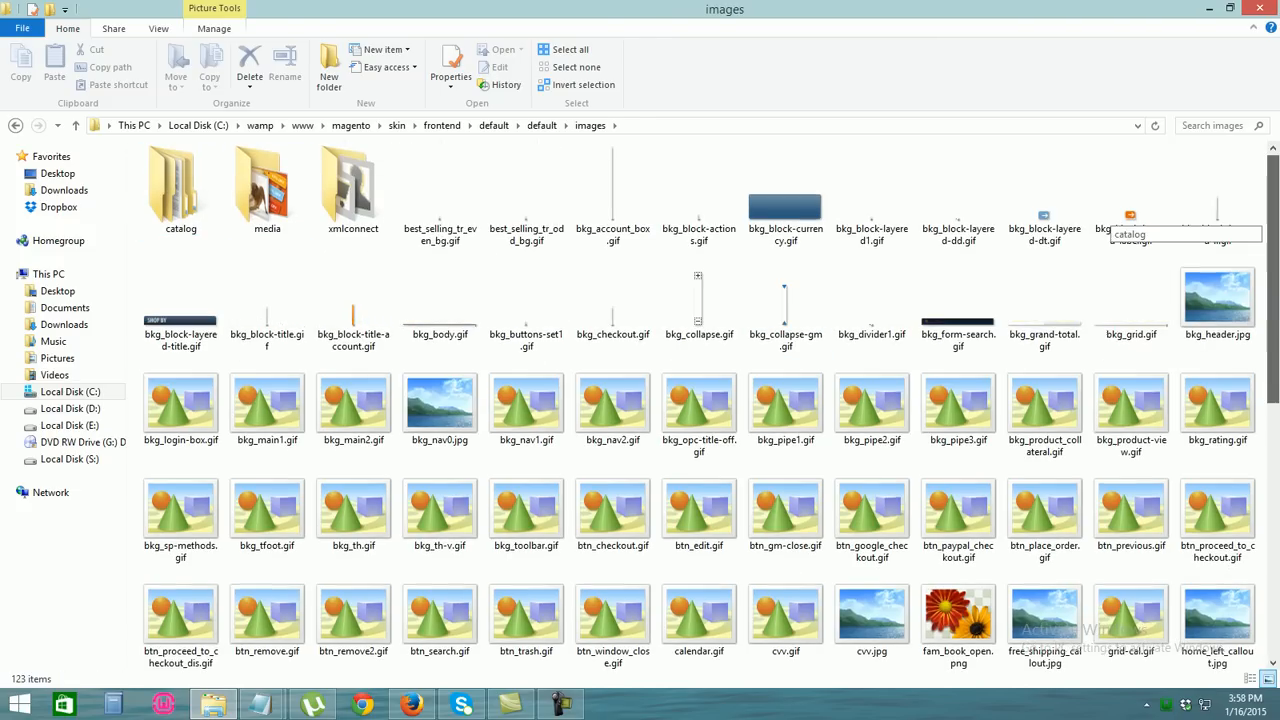
scroll(1120, 215, down, 3)
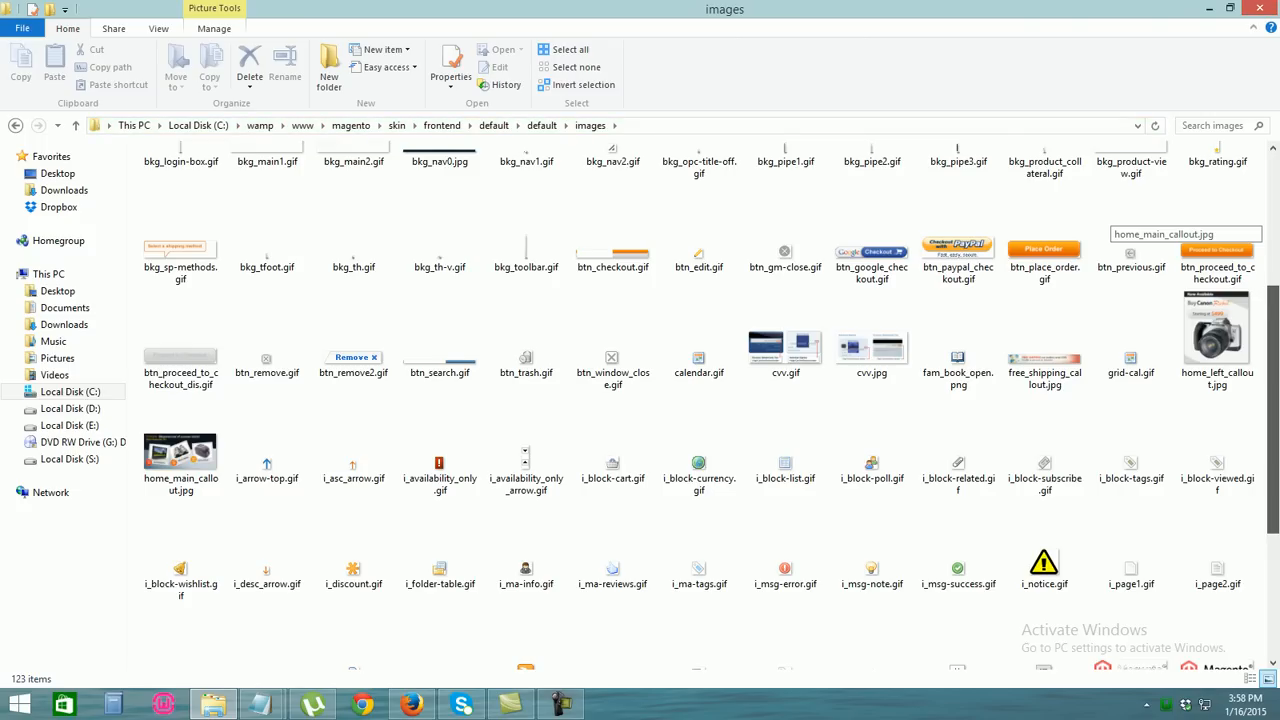
scroll(1160, 222, down, 2)
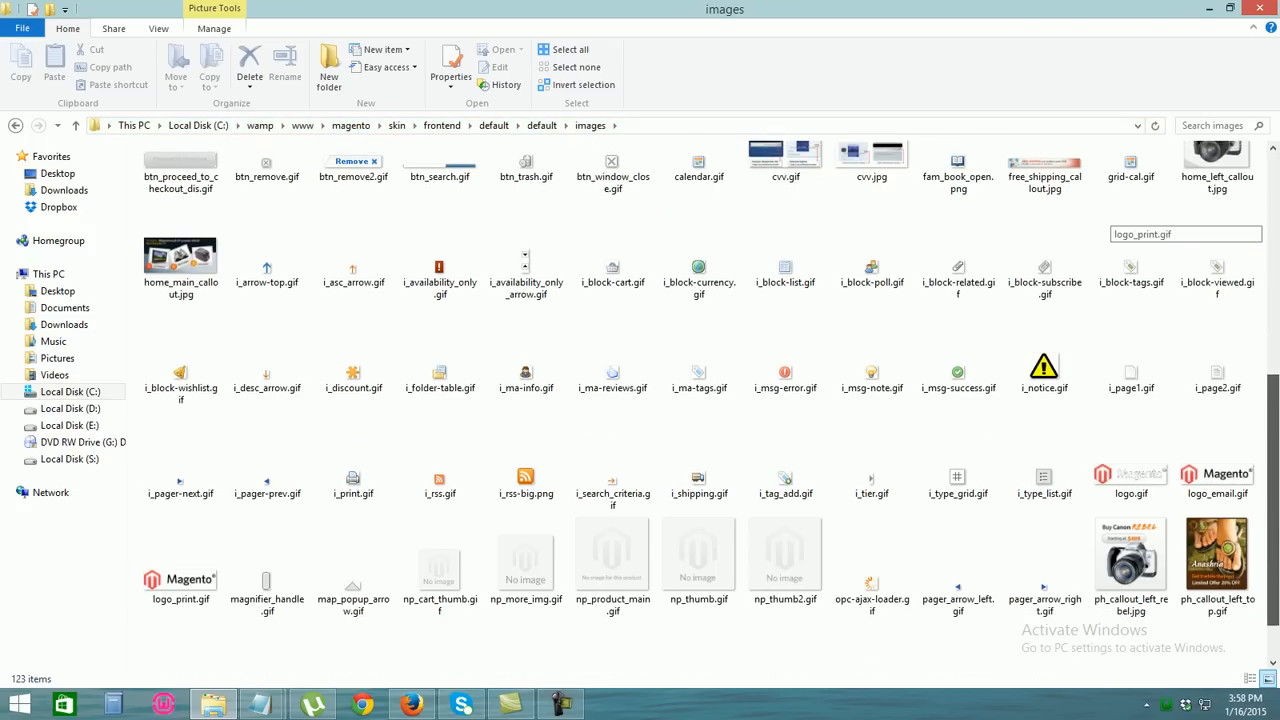
scroll(1160, 222, up, 1)
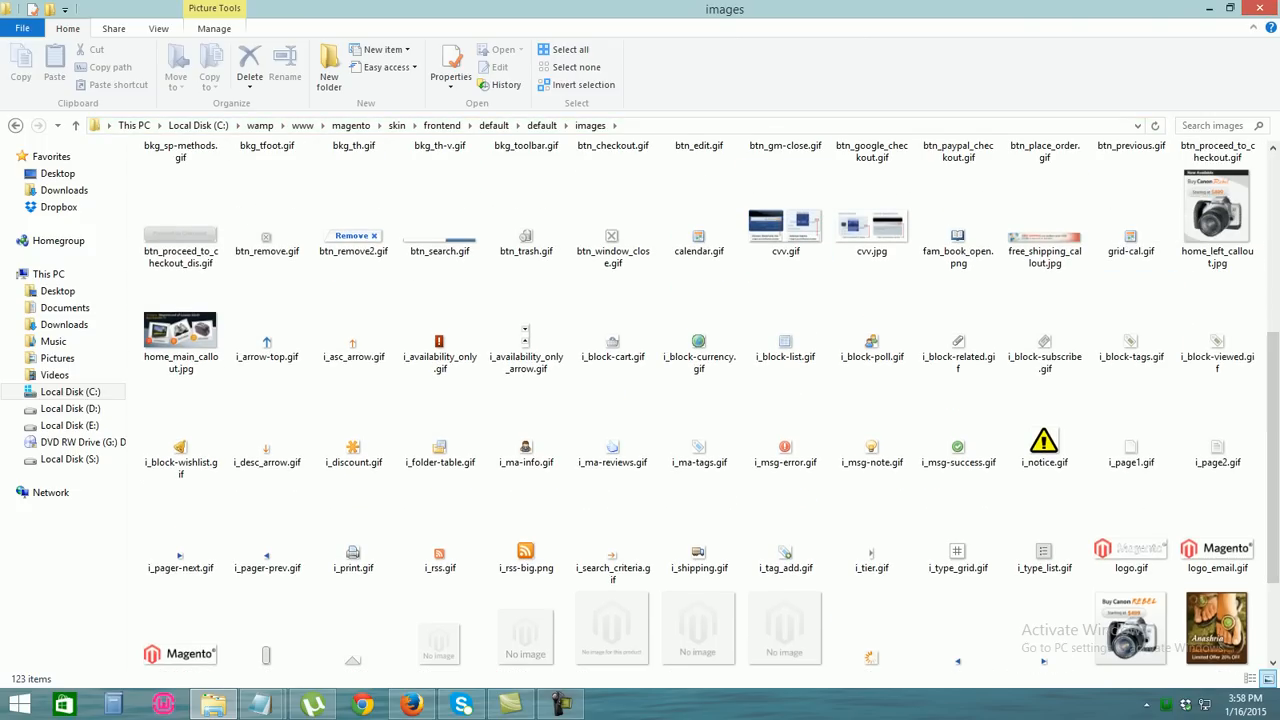
Reopen the default theme's images folder, then minimize Explorer and Firefox to show the desktop
click(16, 126)
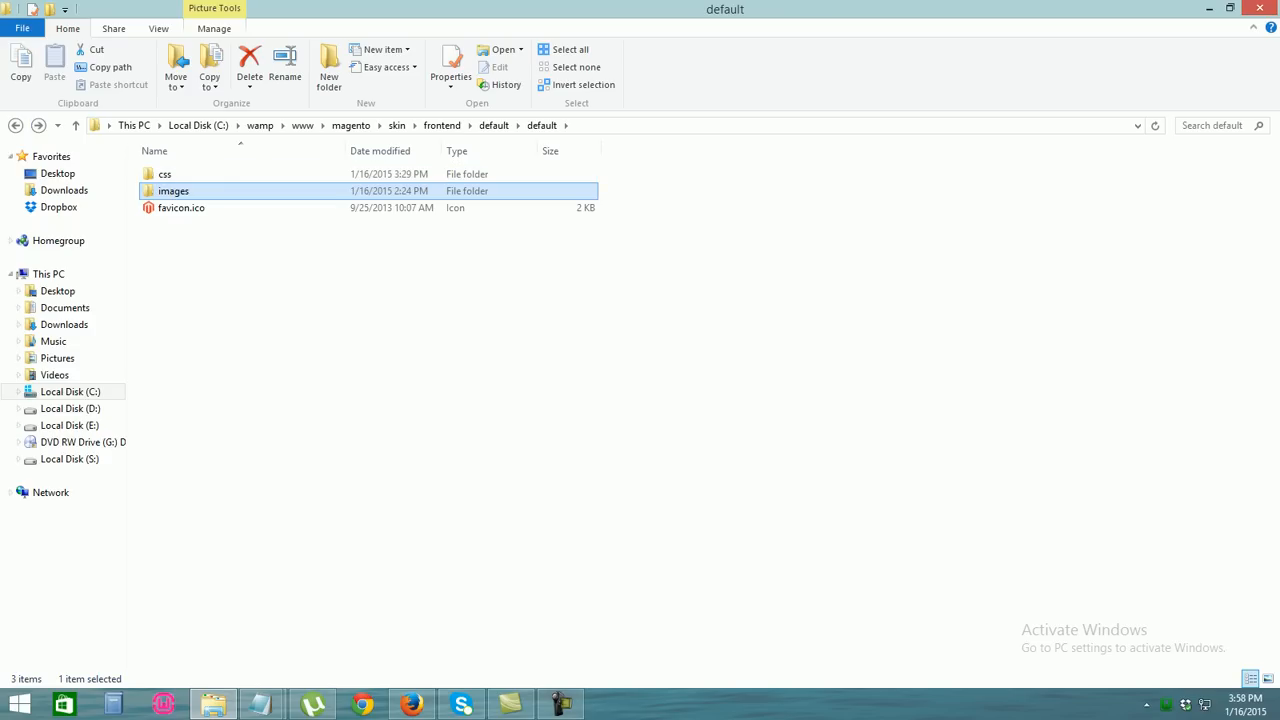
click(16, 126)
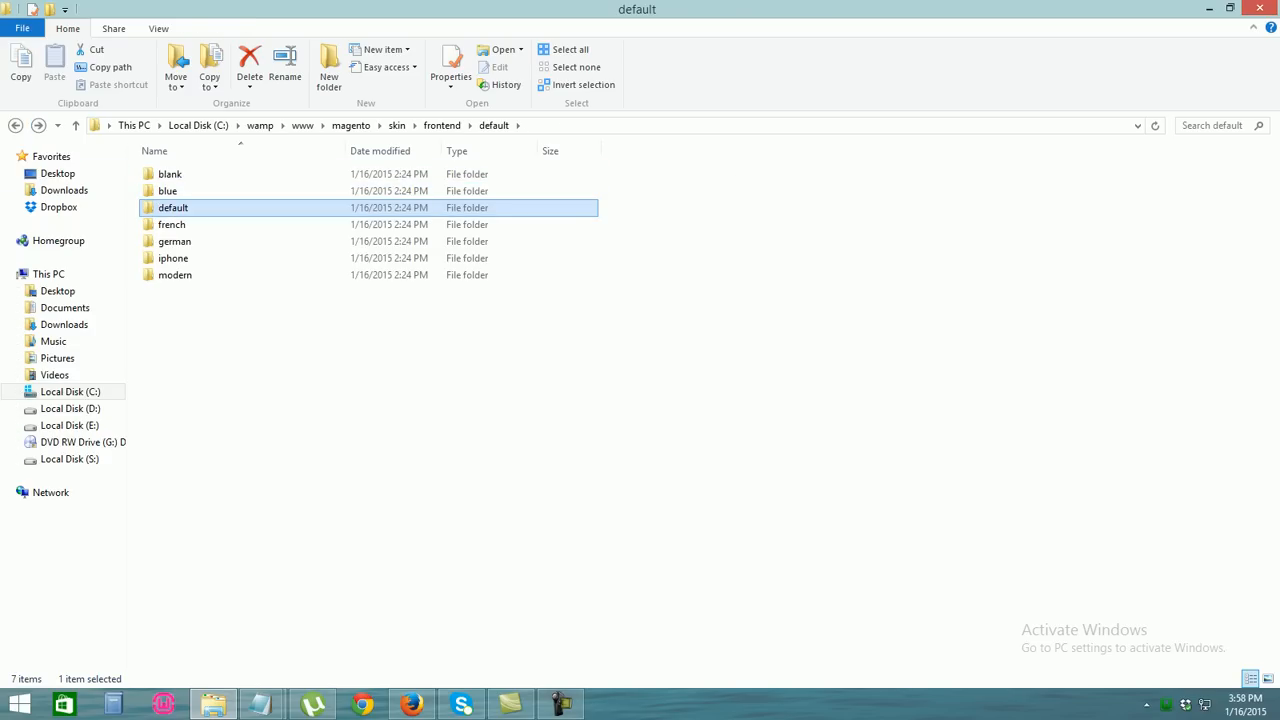
key(F2)
click(300, 330)
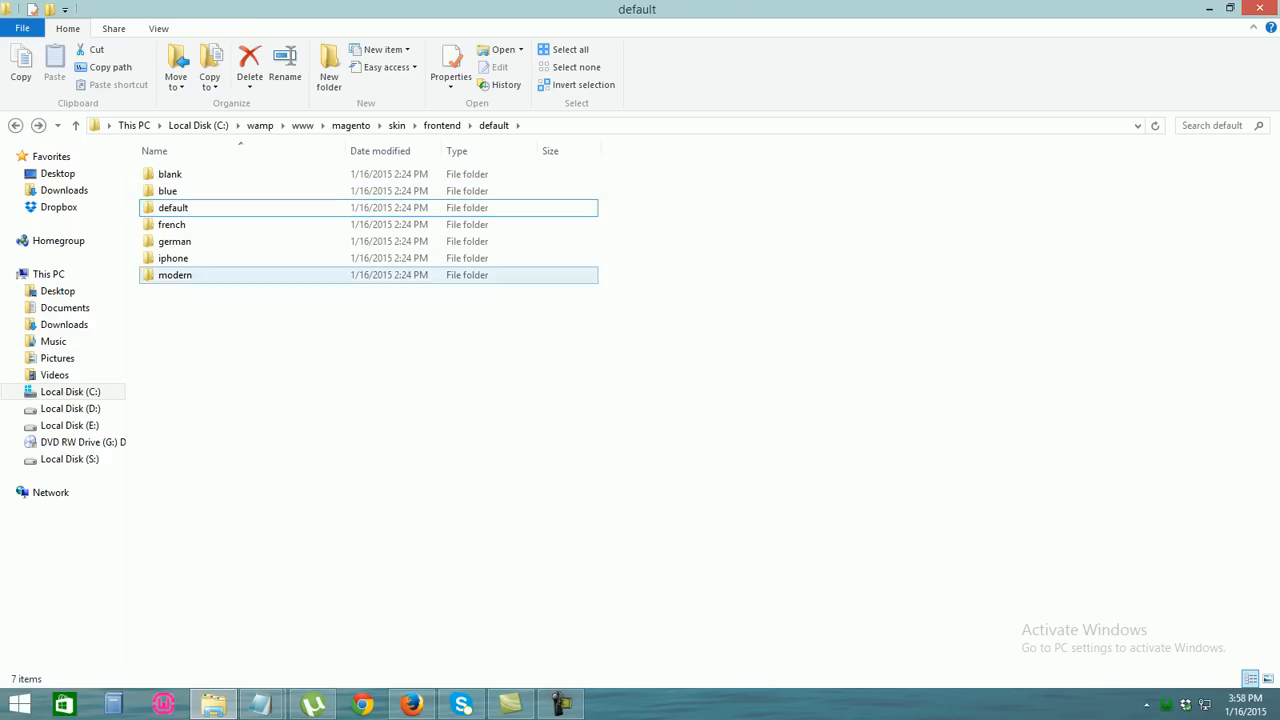
double_click(200, 208)
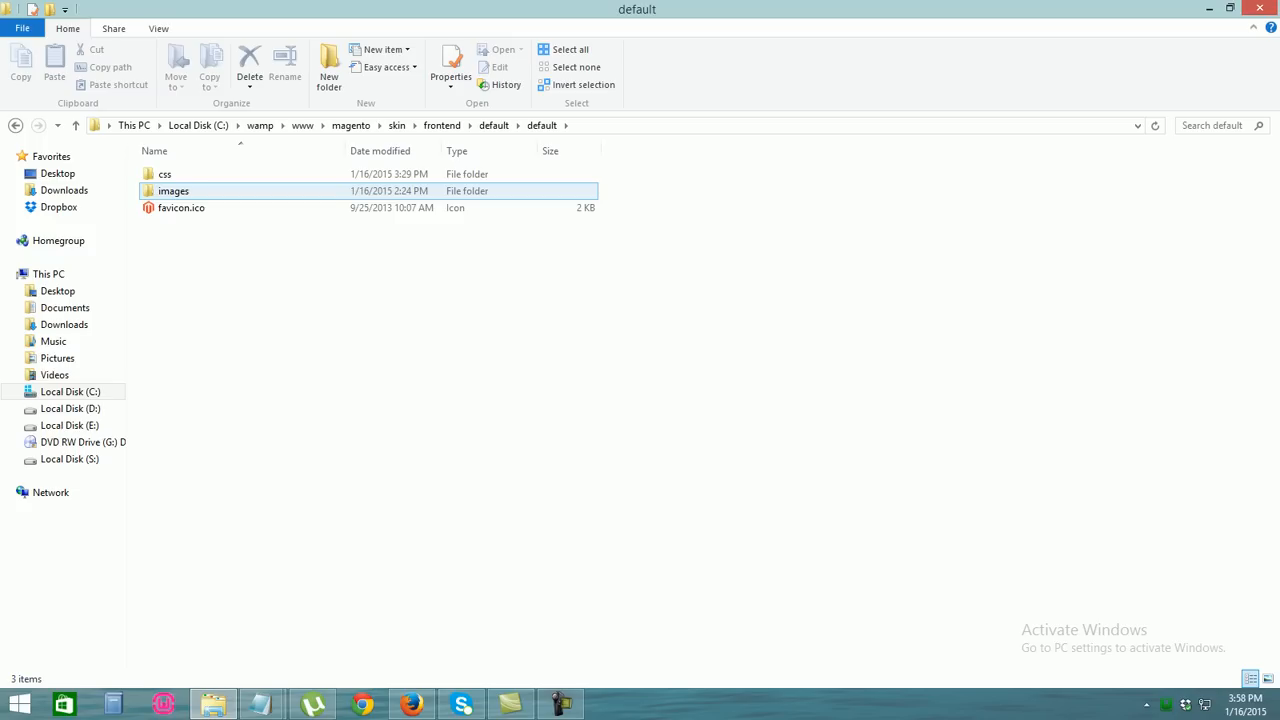
double_click(174, 191)
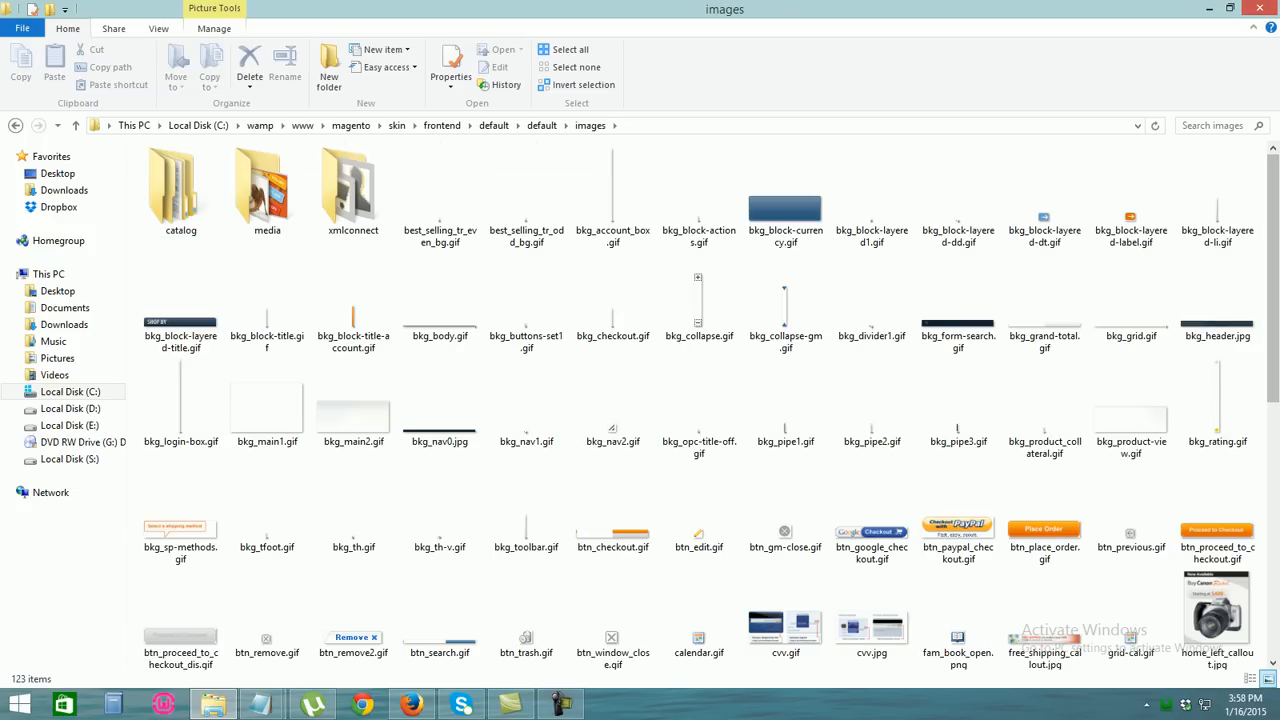
click(213, 704)
click(213, 704)
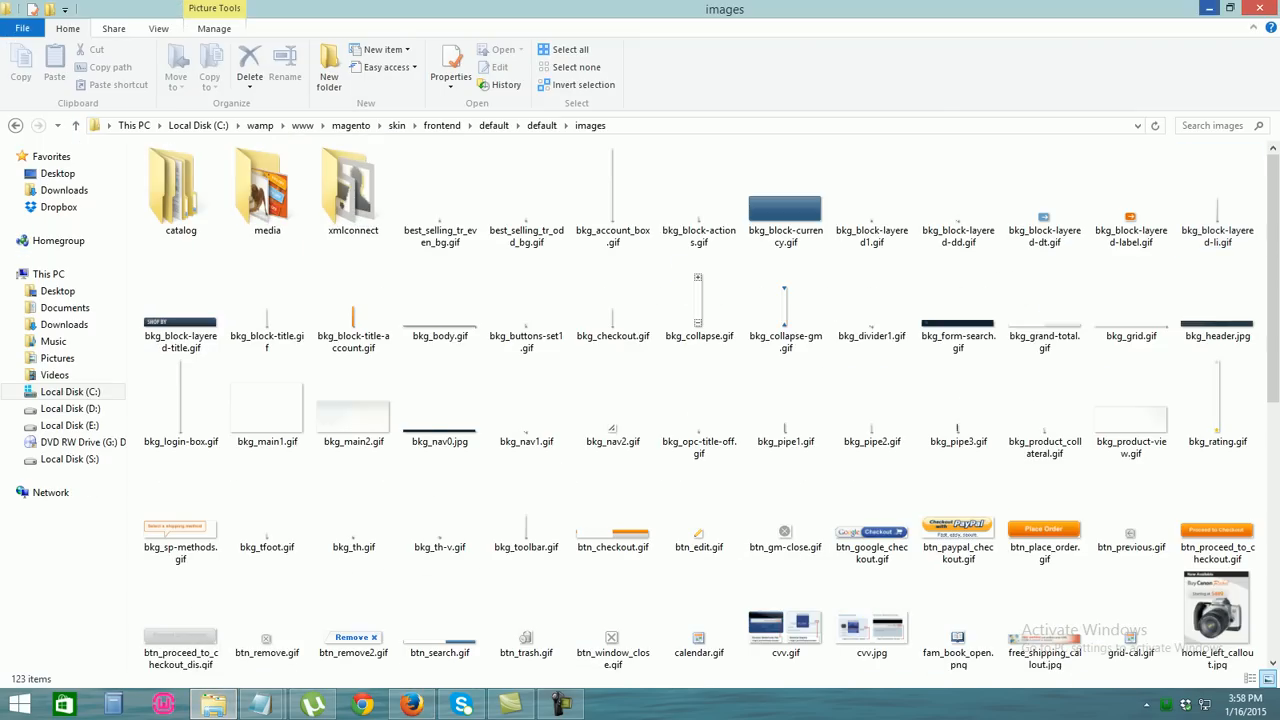
click(1209, 8)
click(1209, 8)
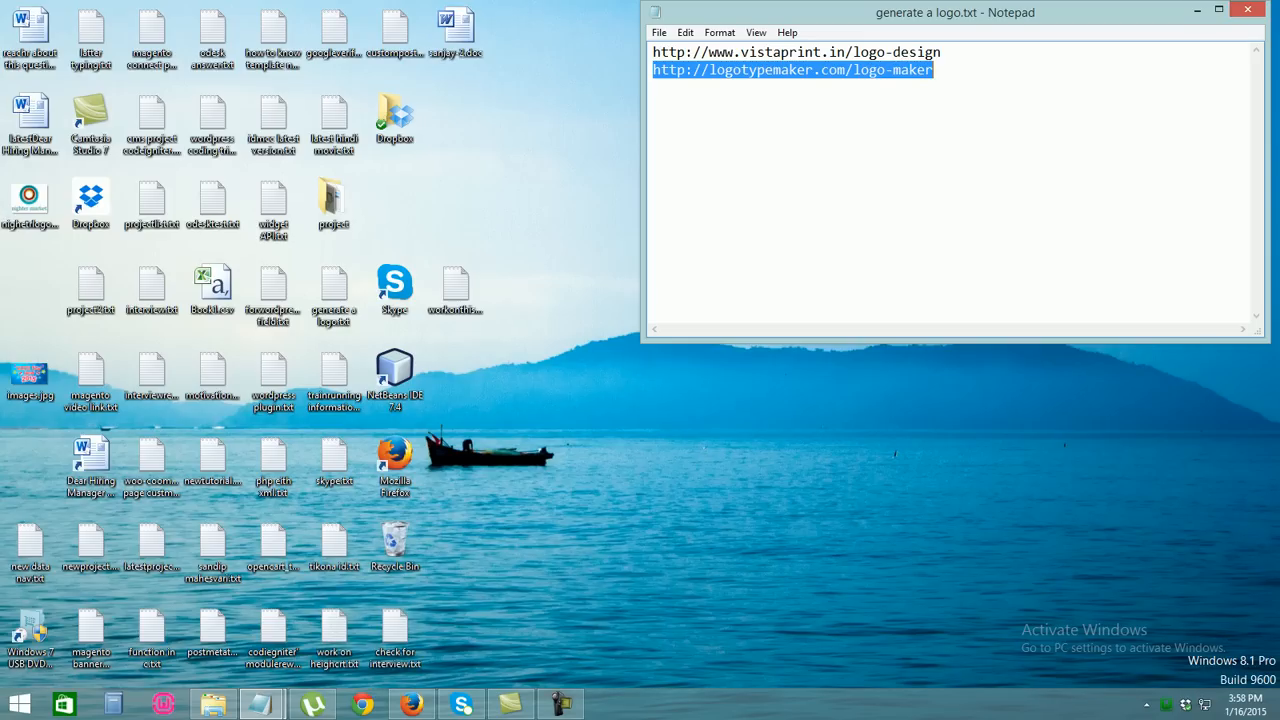
Paste the desktop's nighter market logo into the theme images folder as nighetrlogo.png
click(30, 204)
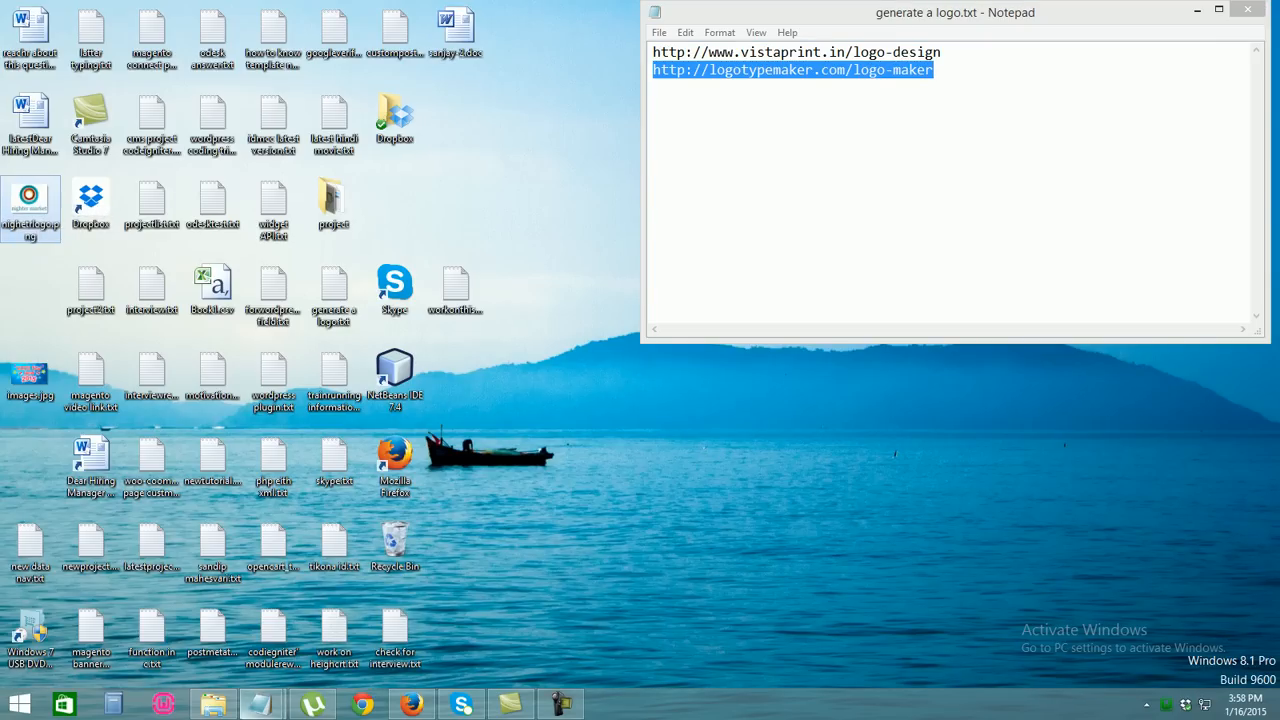
click(213, 704)
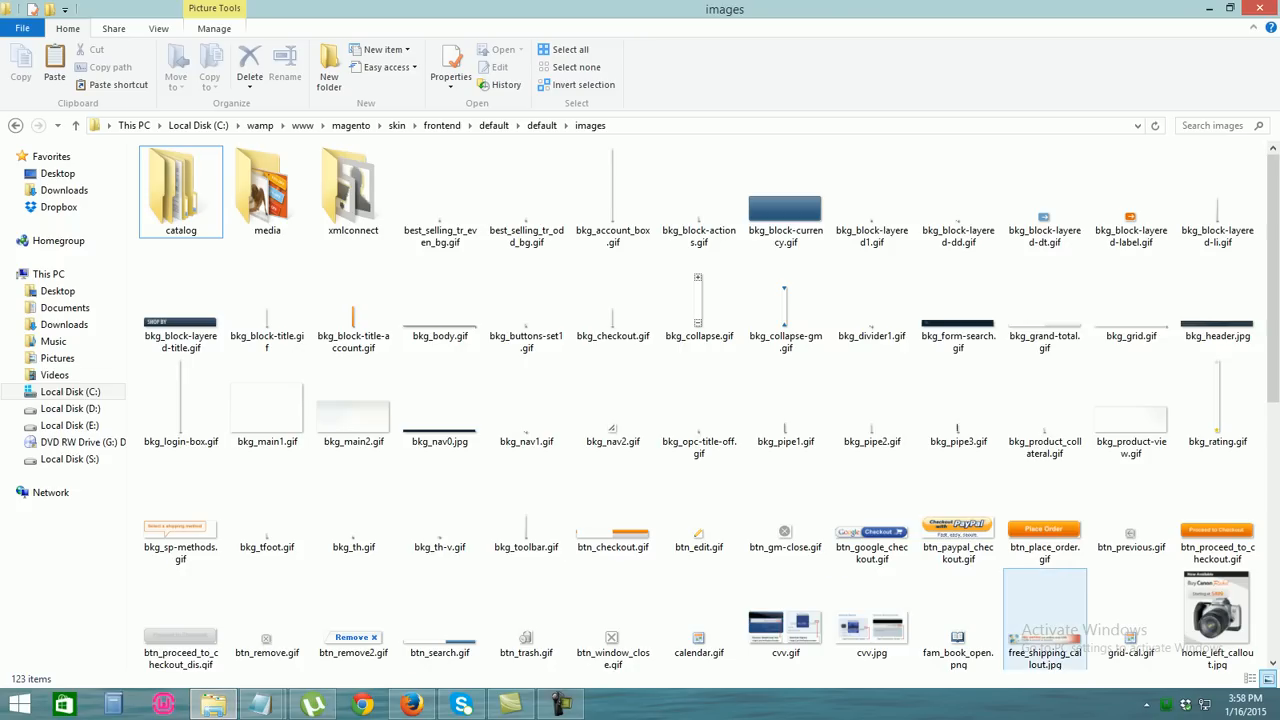
scroll(1044, 620, down, 1)
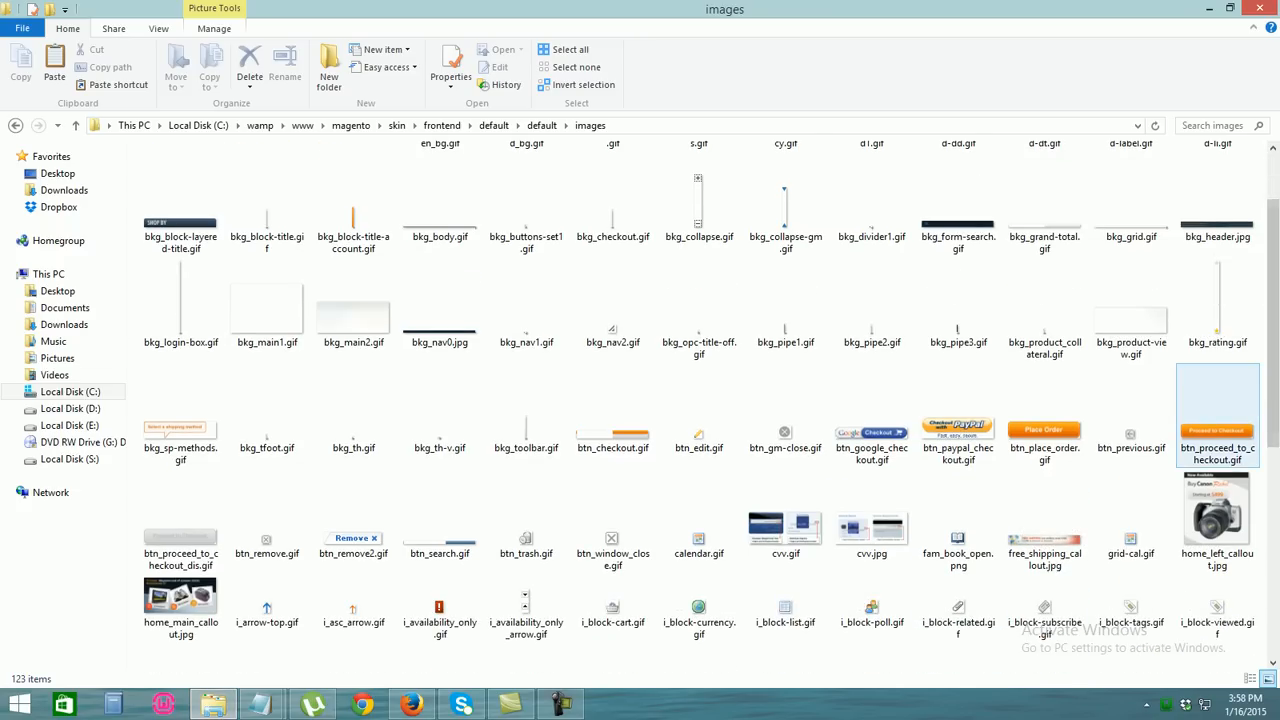
key(ctrl+v)
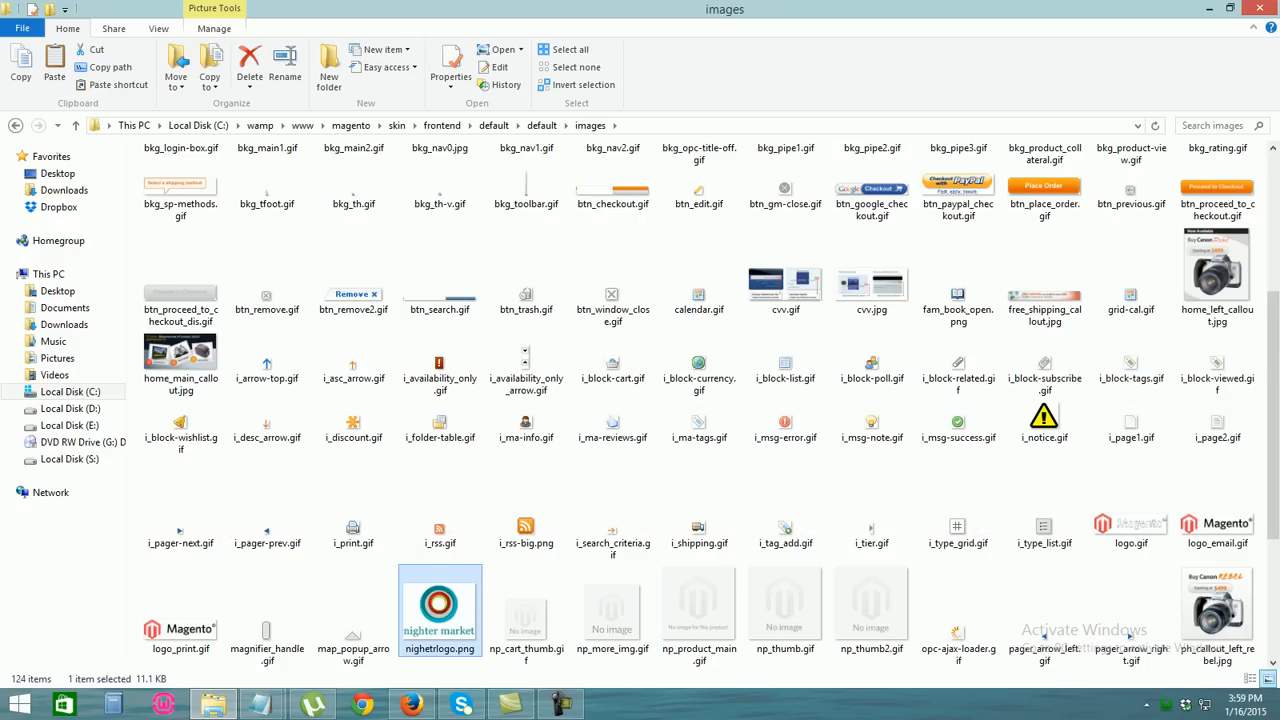
Copy the file name nighetrlogo.png from its rename field
right_click(430, 645)
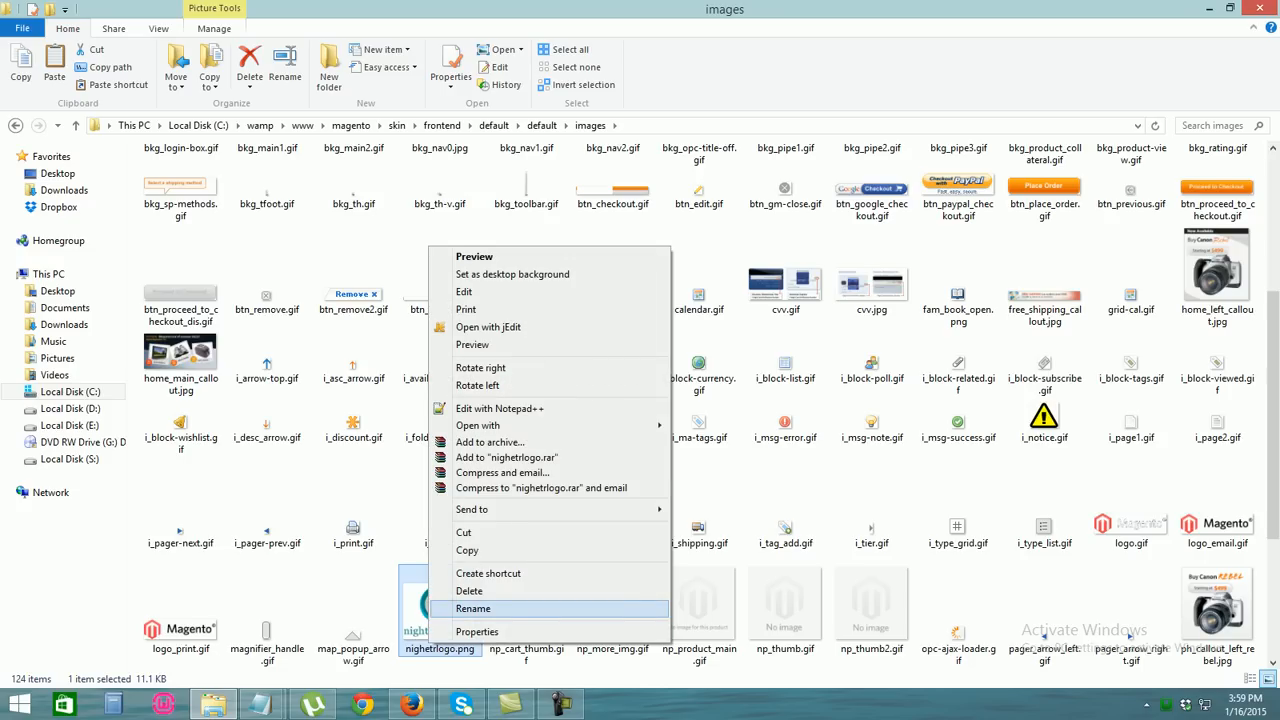
click(473, 608)
click(470, 648)
key(ctrl+a)
key(ctrl+c)
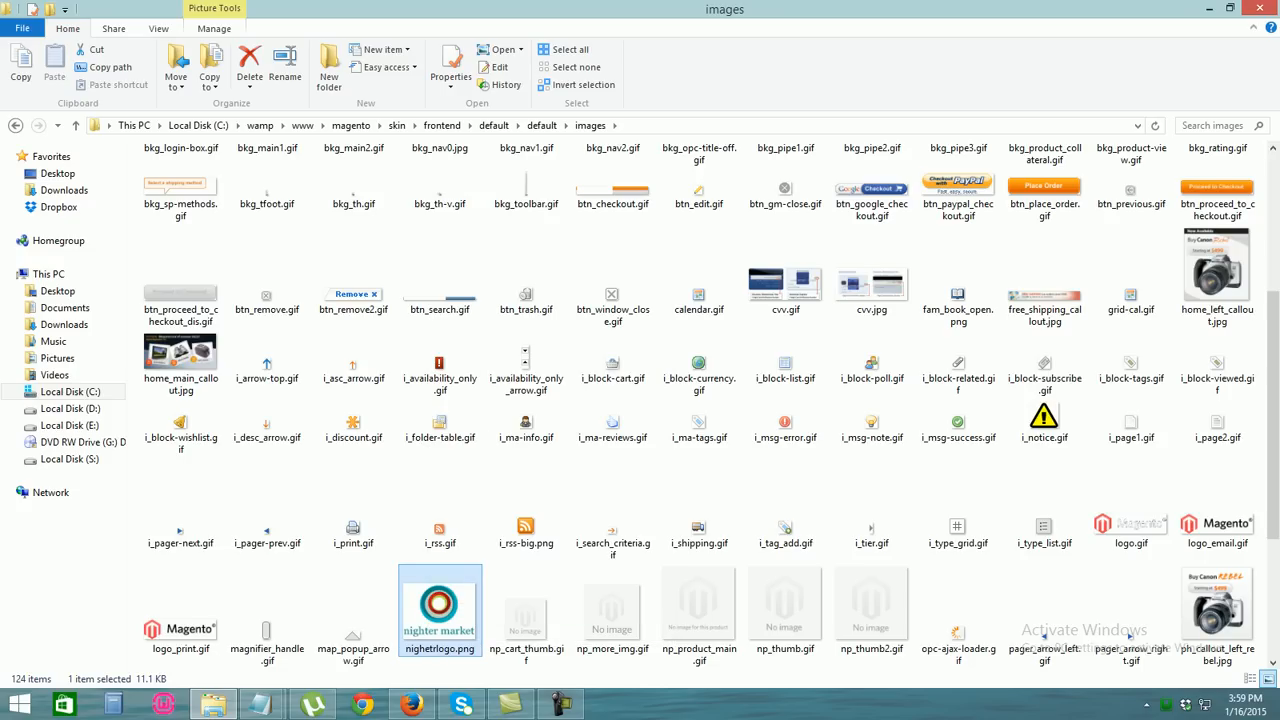
click(411, 705)
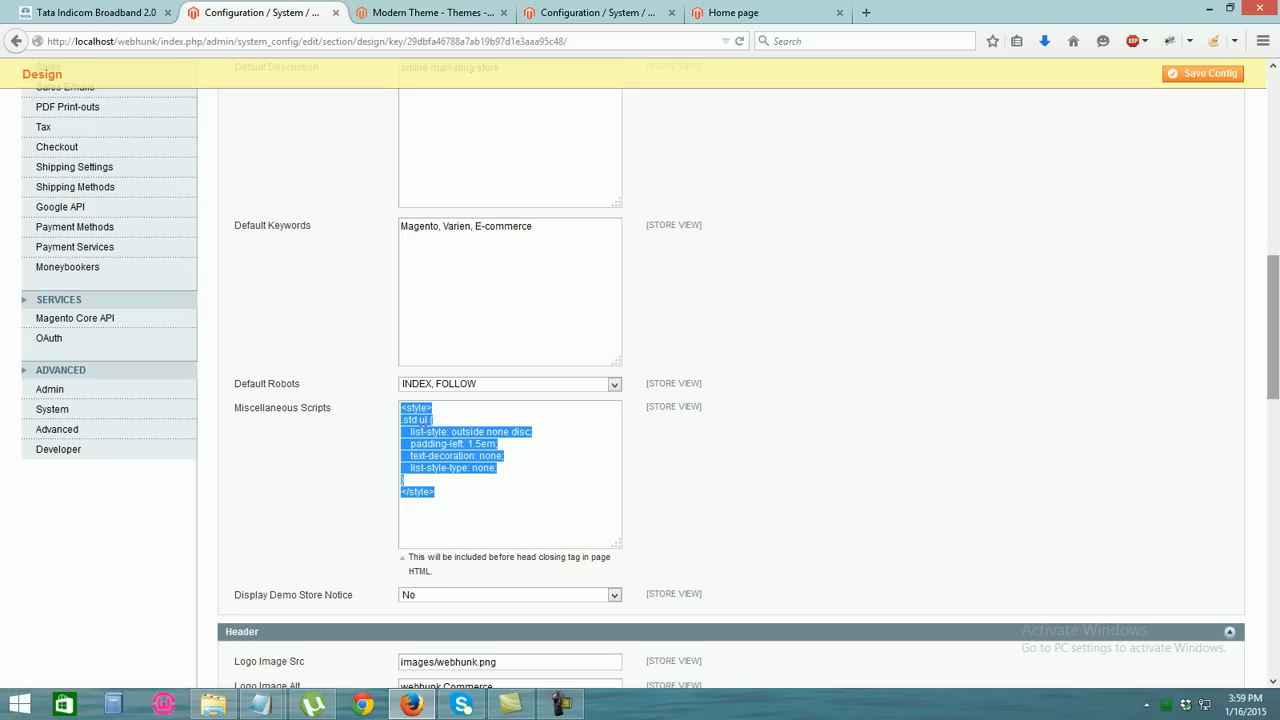
Change Header Logo Image Src from images/logo.gif to images/nighetrlogo.png and save
scroll(1272, 330, down, 3)
scroll(1272, 330, up, 5)
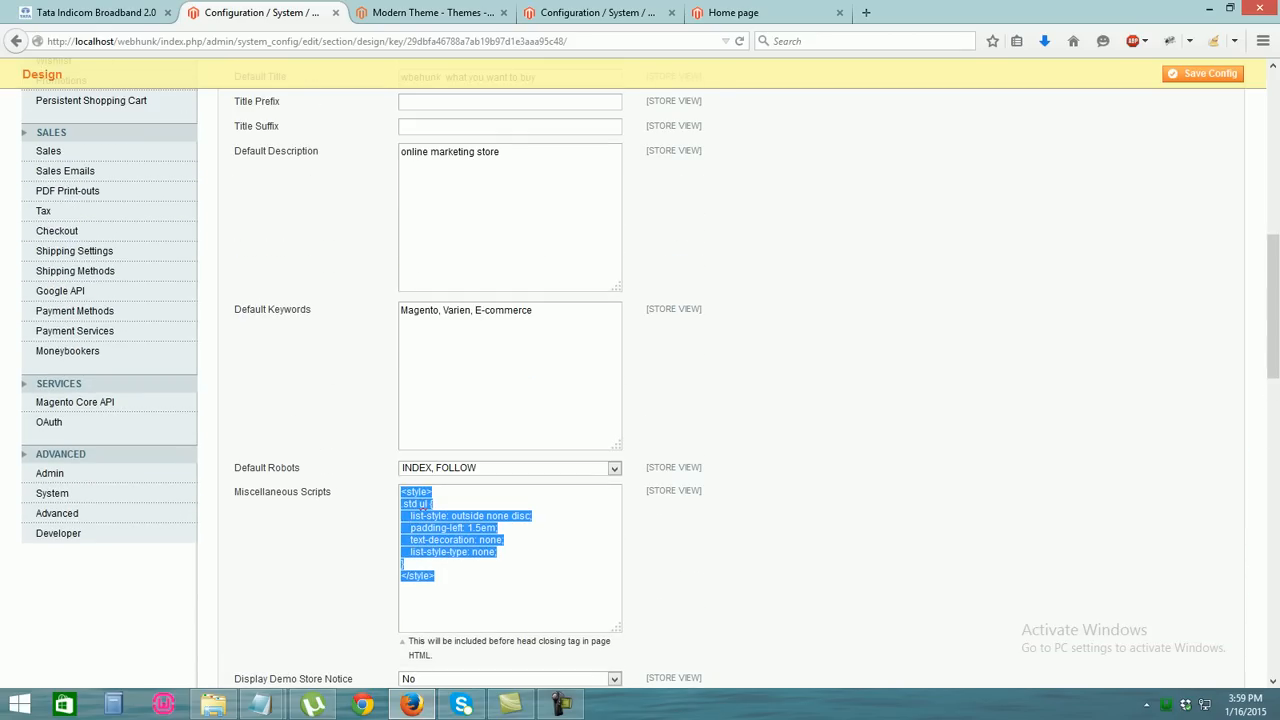
click(597, 12)
scroll(1272, 330, down, 8)
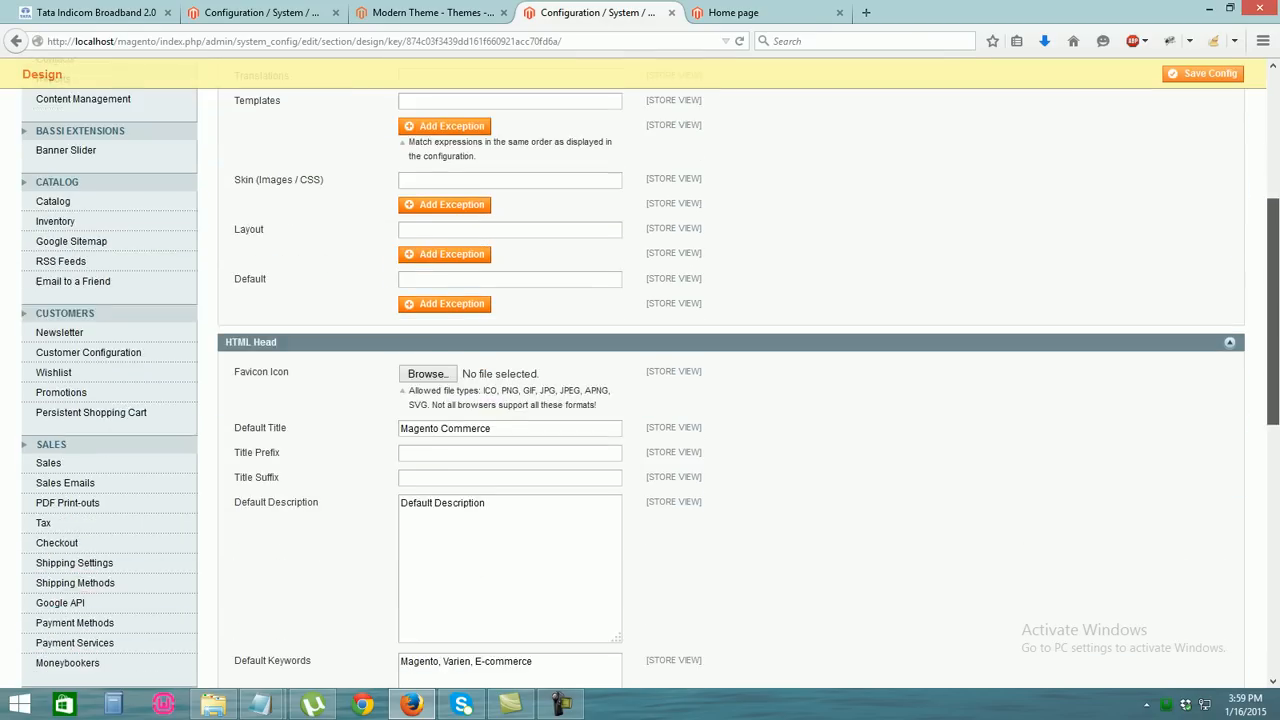
scroll(640, 374, down, 6)
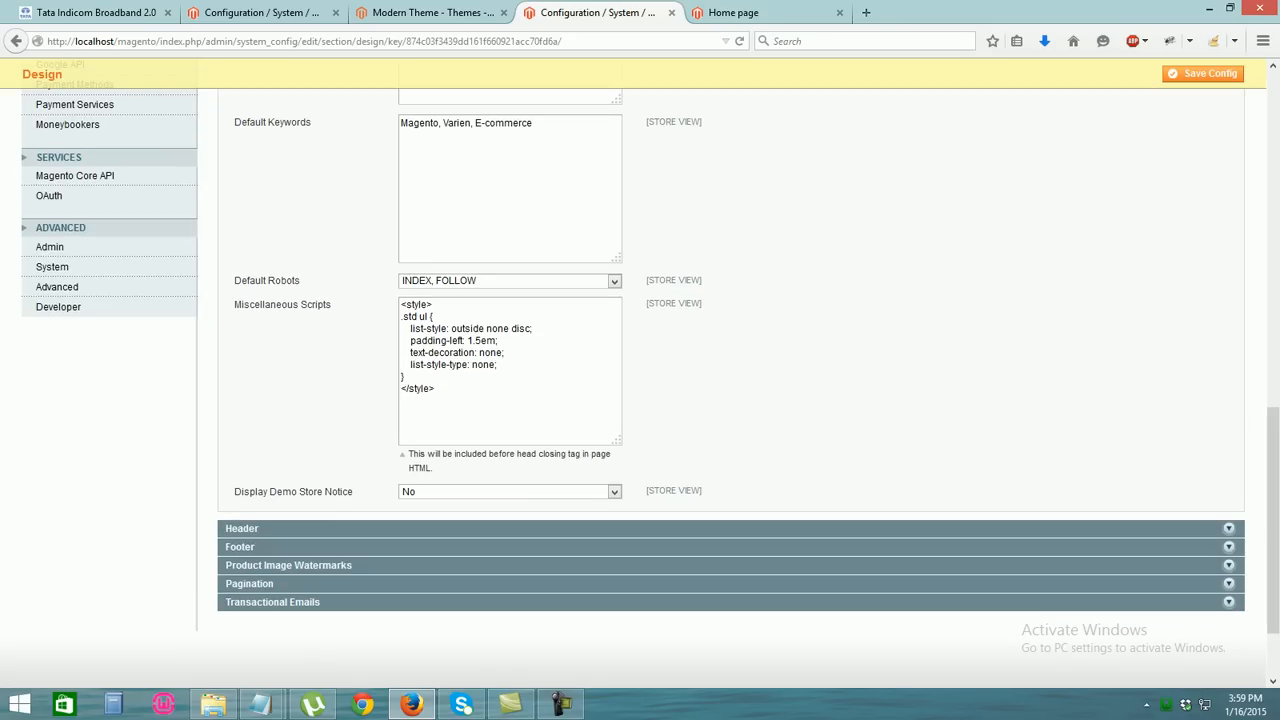
click(242, 529)
drag(469, 558, 438, 559)
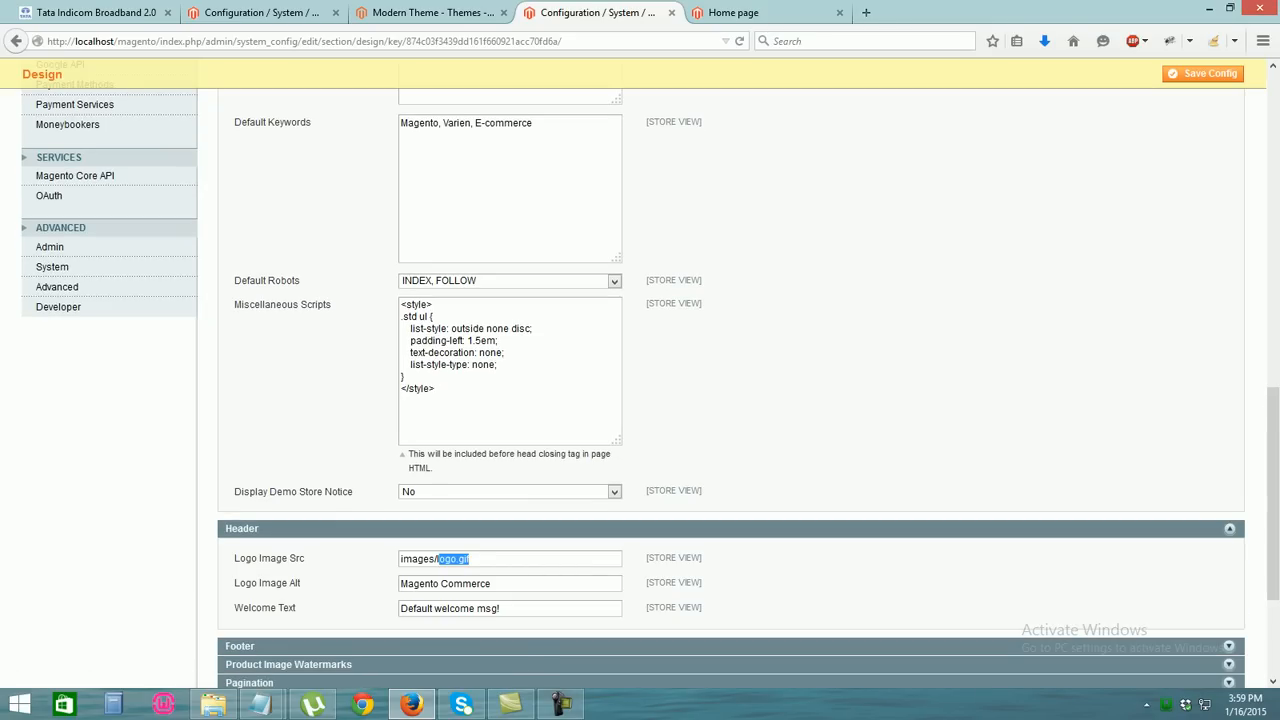
key(ctrl+v)
key(BackSpace)
key(Return)
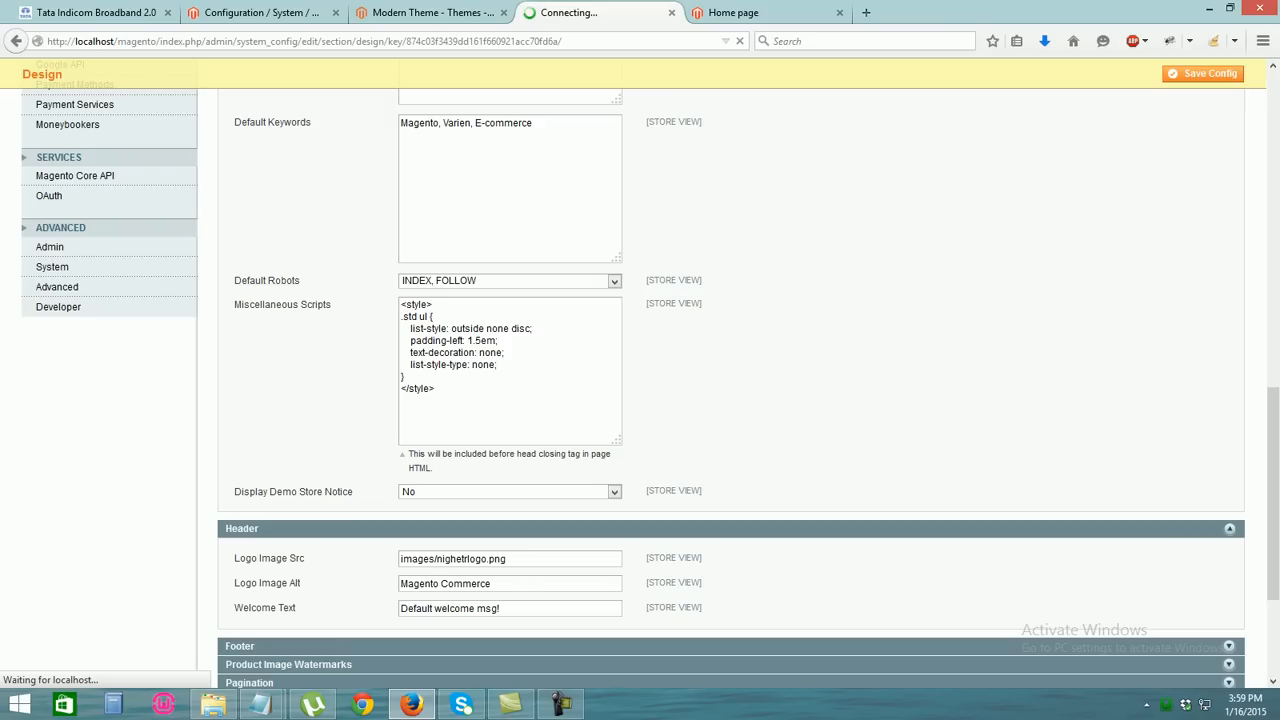
click(745, 13)
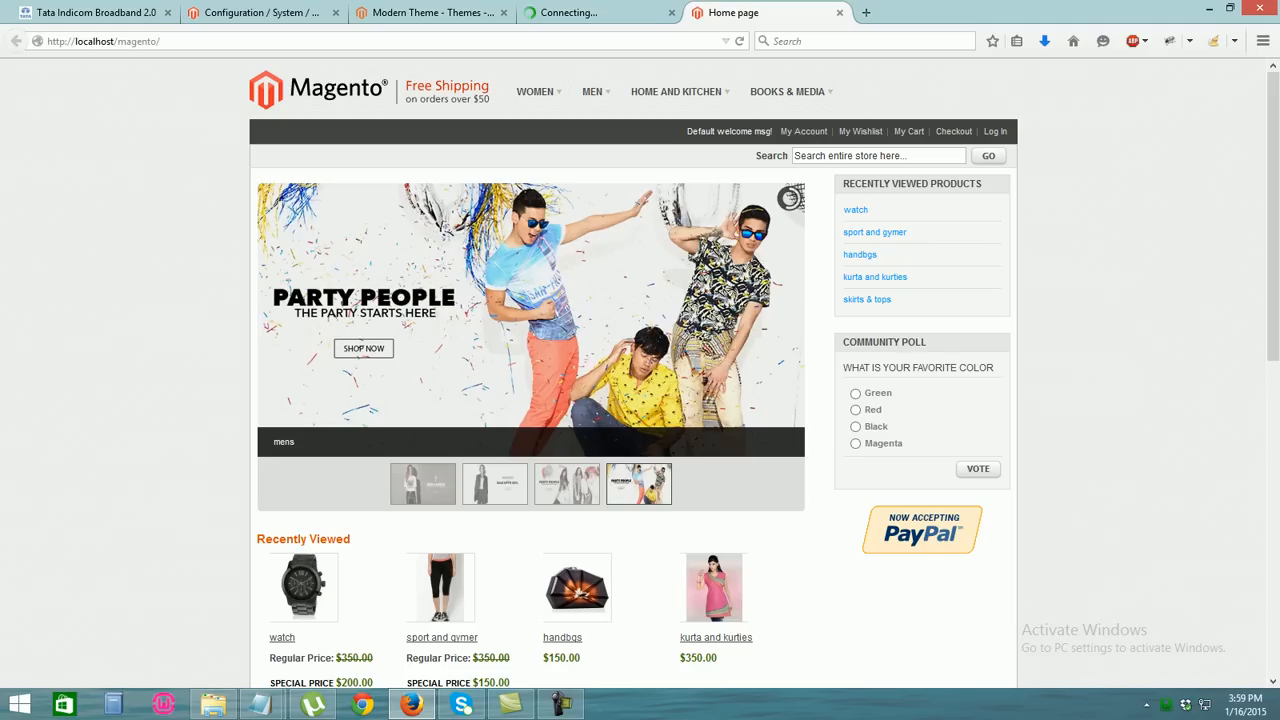
Reload the storefront home page to display the new nighter market header logo
scroll(640, 370, down, 3)
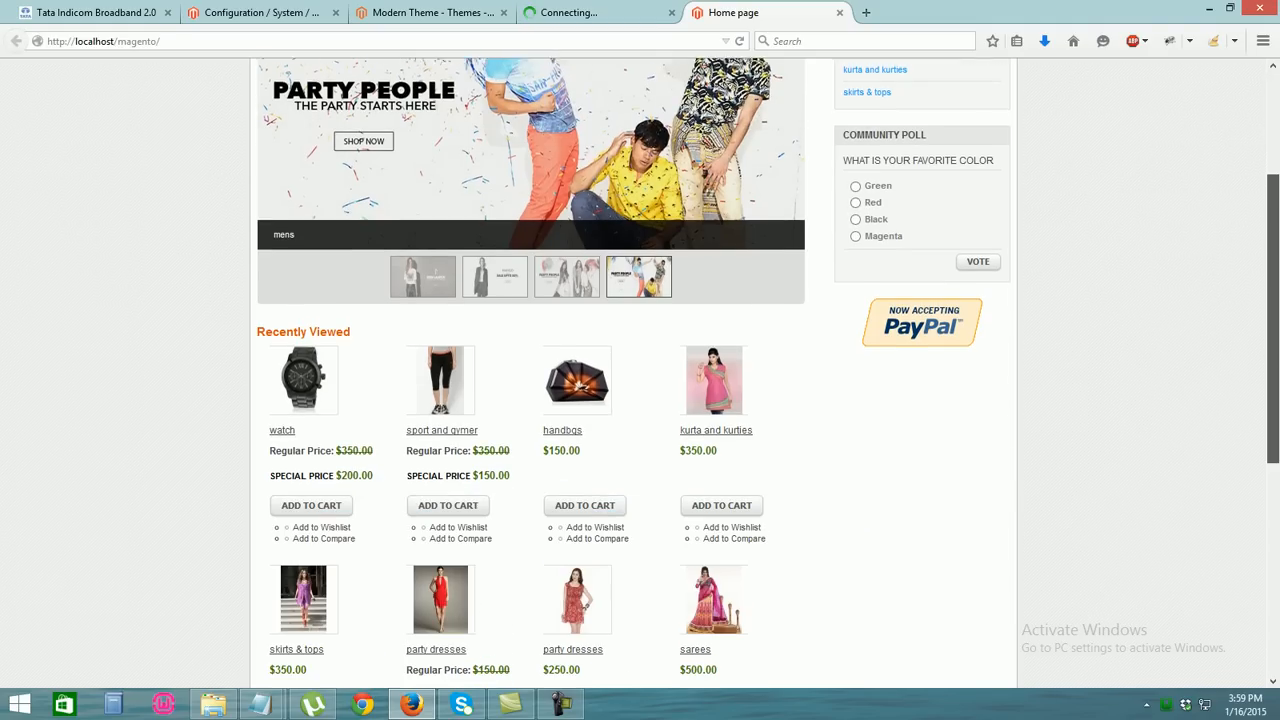
scroll(640, 370, down, 2)
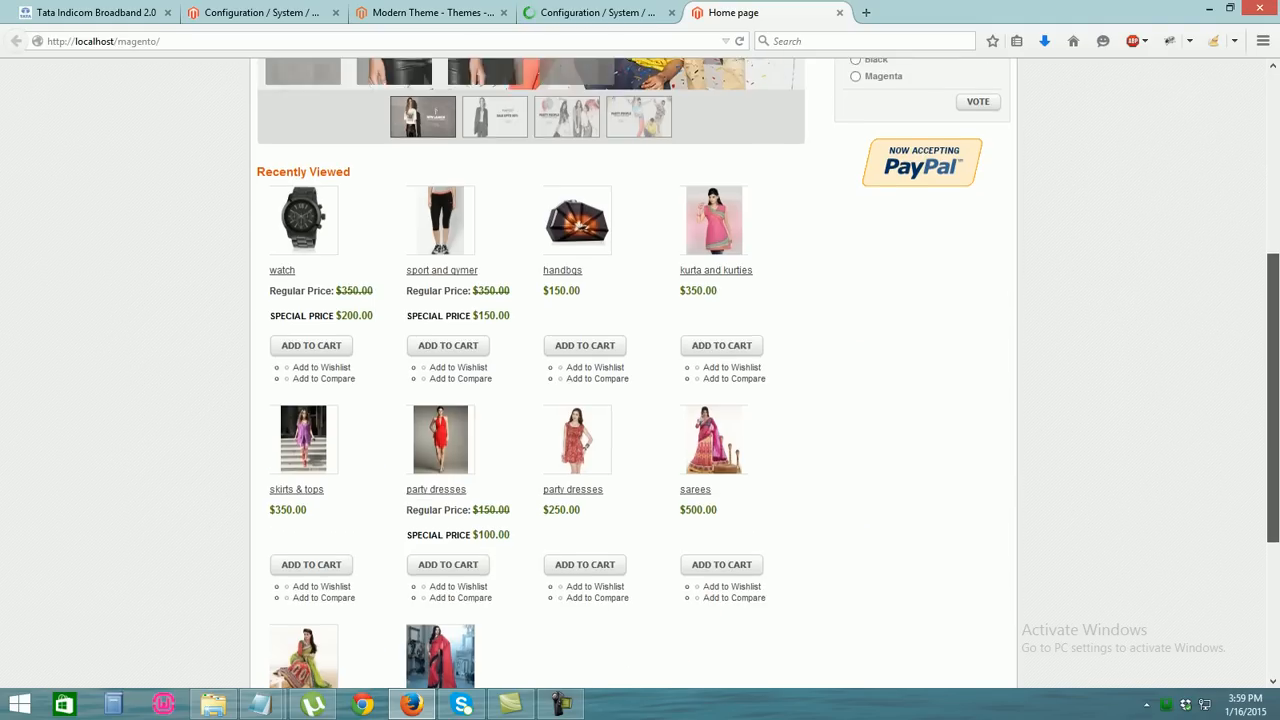
scroll(640, 370, up, 5)
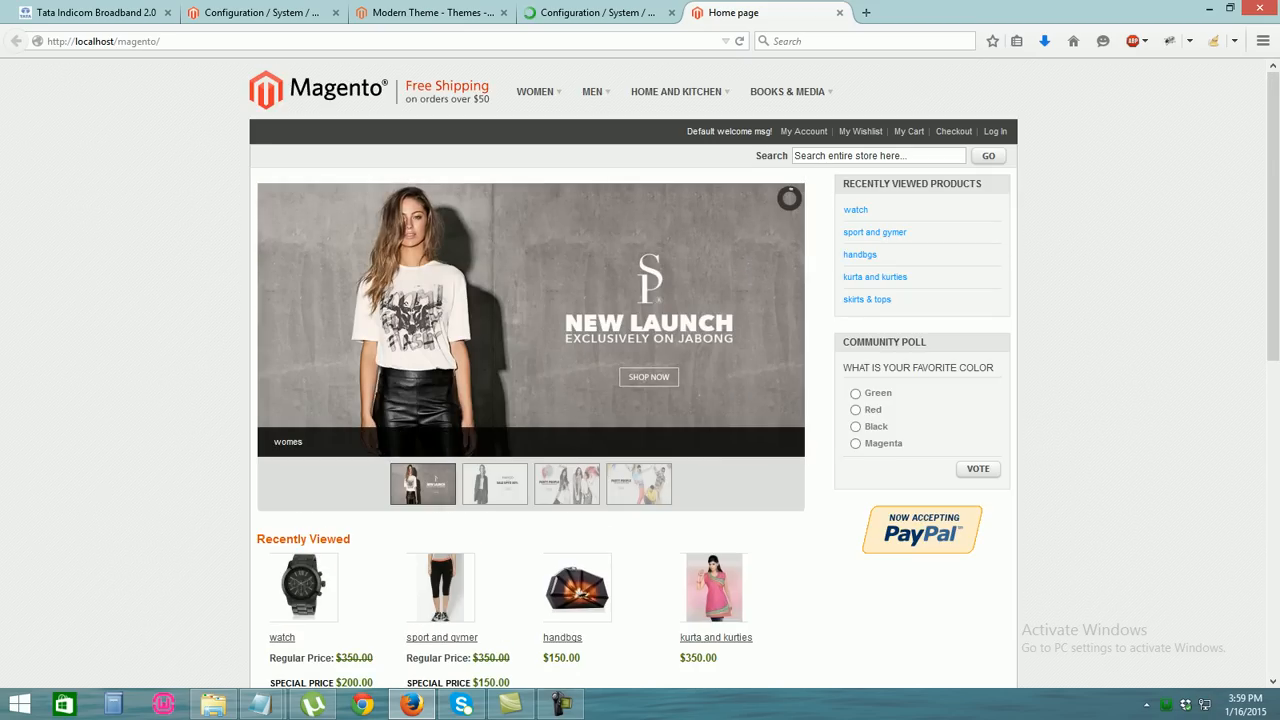
click(598, 12)
click(734, 13)
click(740, 41)
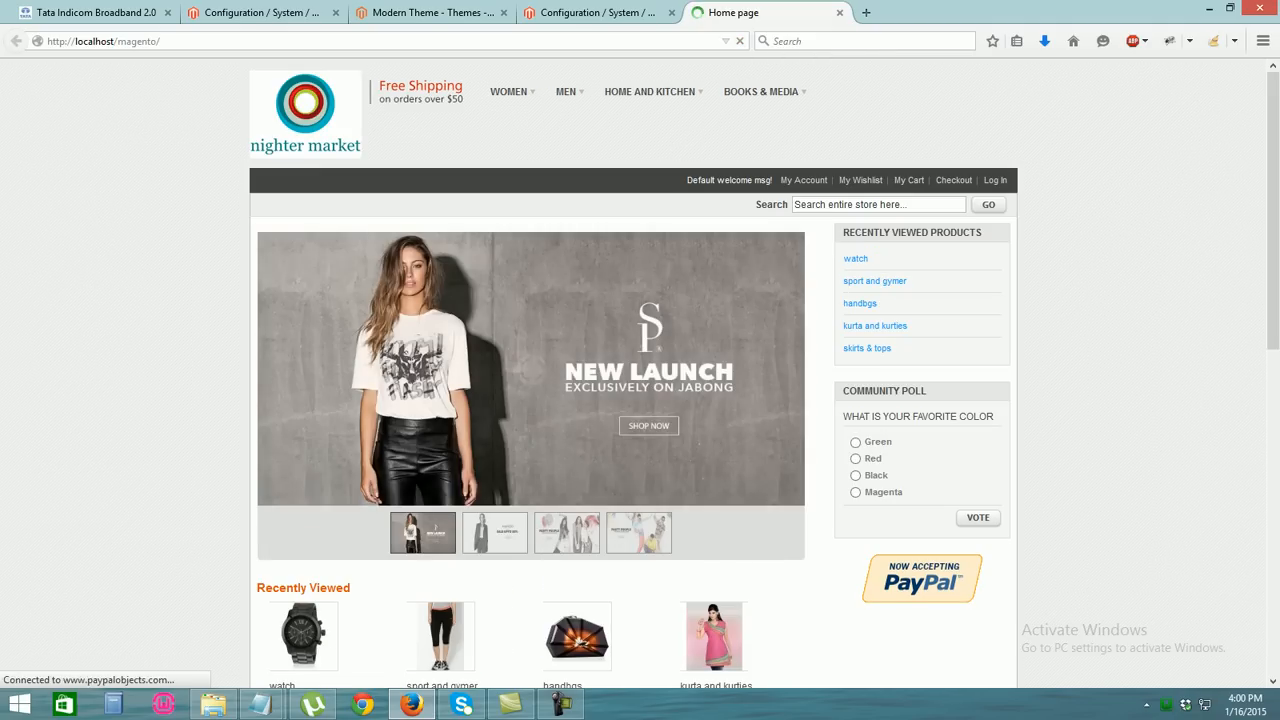
mouse_move(1273, 150)
mouse_down()
mouse_move(1273, 201)
mouse_move(1273, 148)
mouse_up()
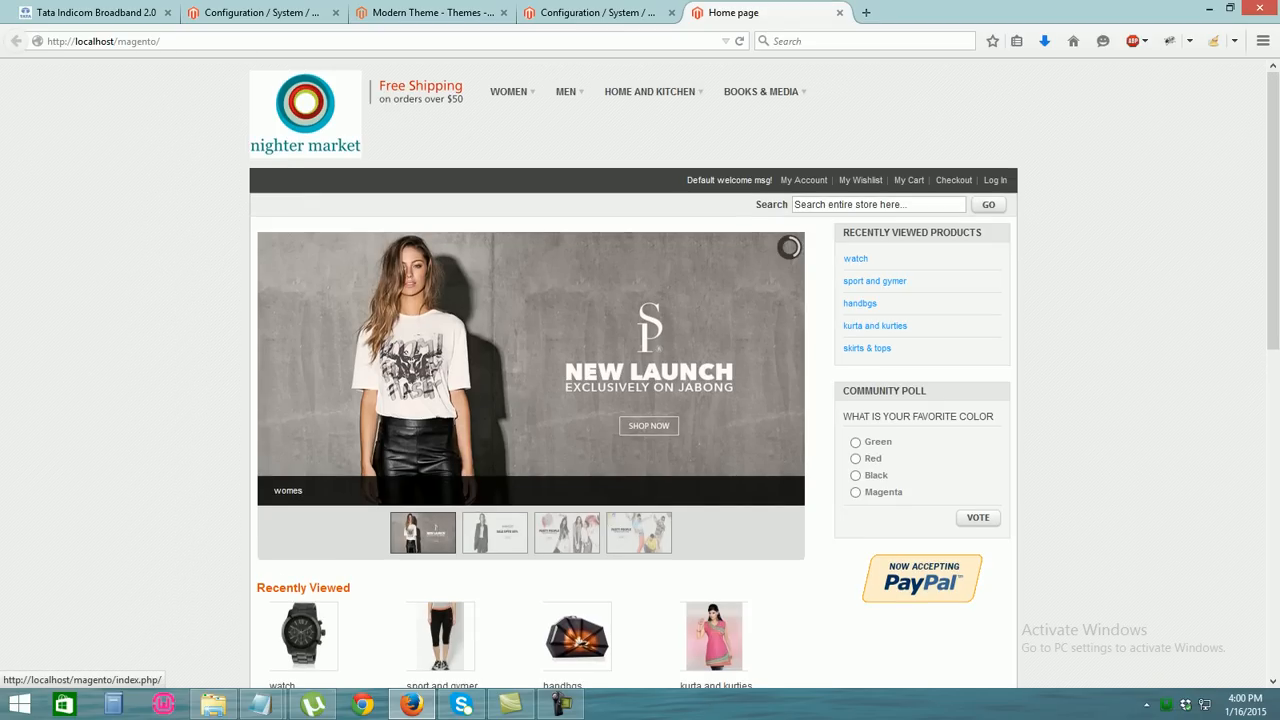
drag(1273, 150, 1273, 283)
Replace the HTML Head Default Title 'Magento Commerce' with webhunkmarket
click(598, 13)
drag(1273, 150, 1273, 346)
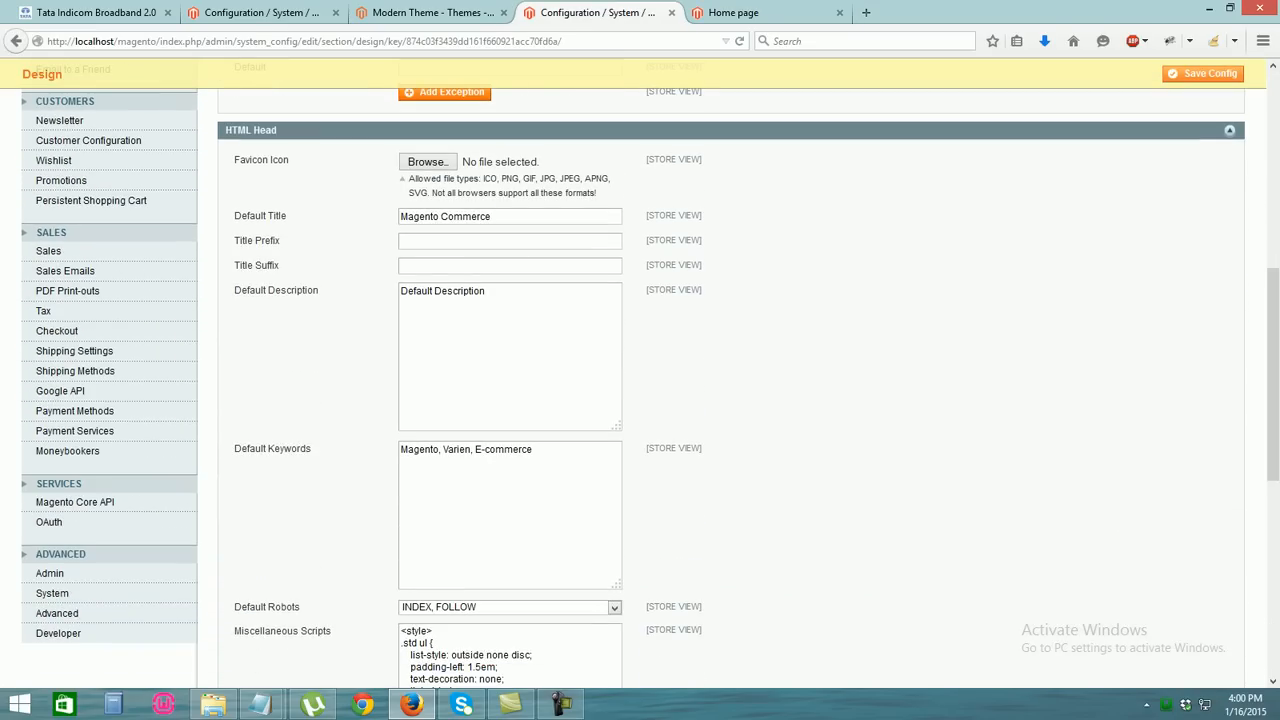
drag(490, 217, 401, 217)
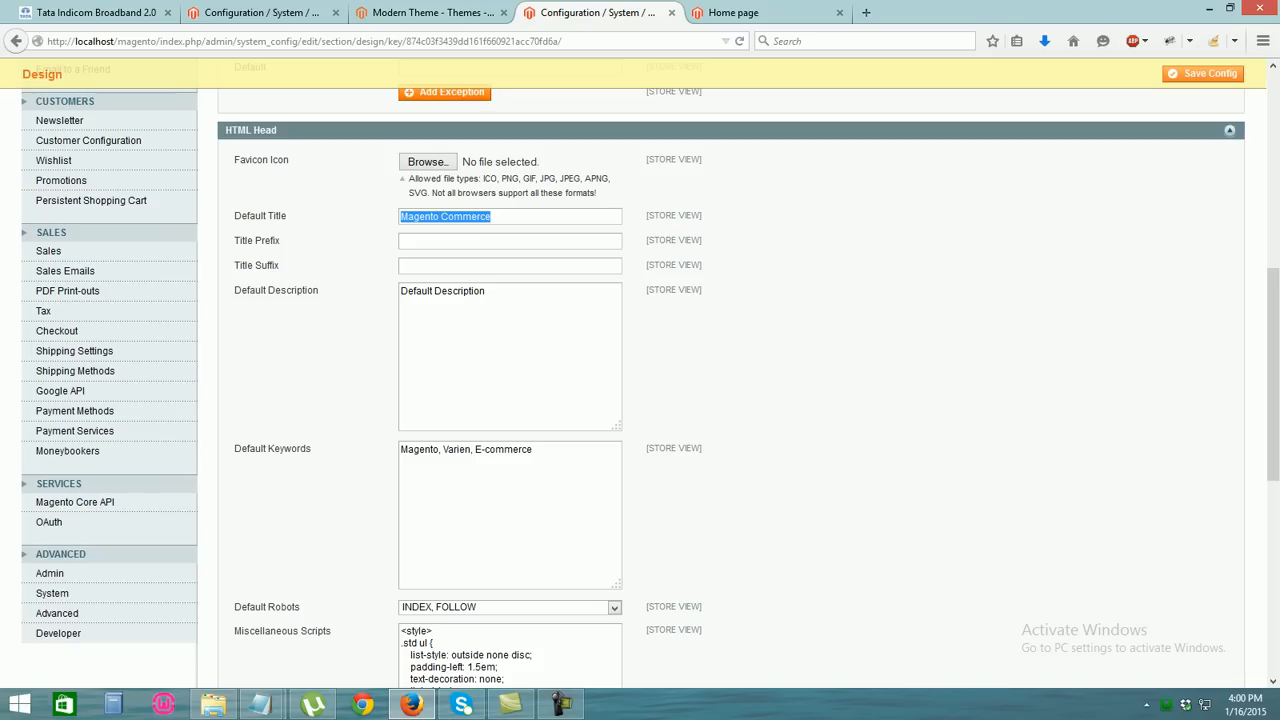
key(BackSpace)
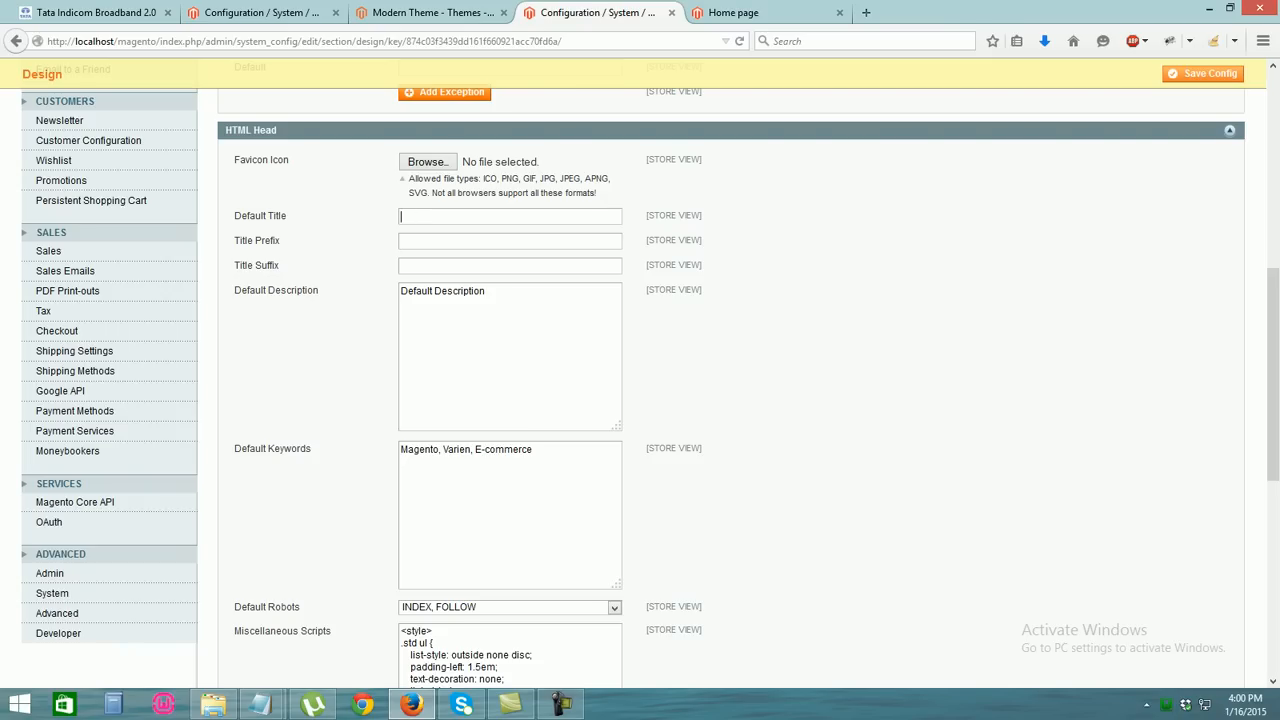
text(webhunkmarket)
scroll(1273, 375, down, 8)
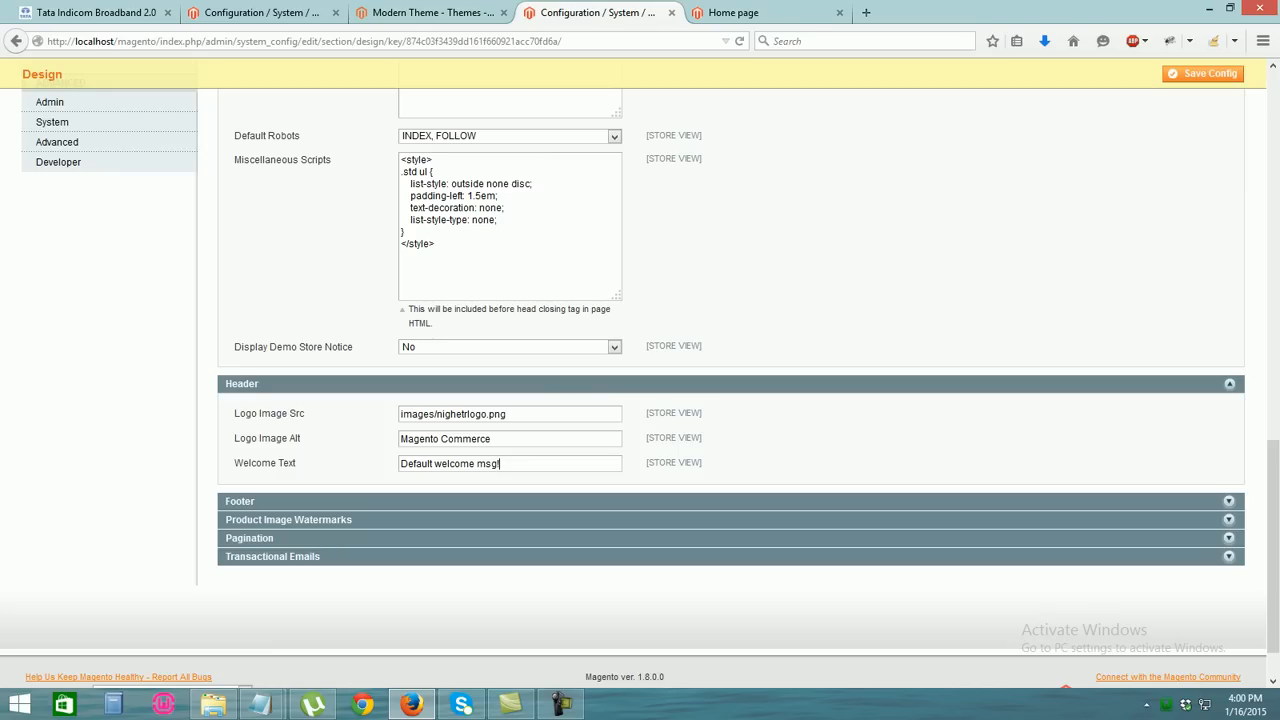
Set the header welcome text to the suggested 'welcome here' message
key(shift+Left)
key(shift+Left)
key(shift+Left)
key(shift+Left)
key(shift+Left)
key(shift+Left)
key(shift+Left)
key(shift+Left)
key(shift+Left)
key(shift+Left)
key(shift+Left)
key(shift+Left)
key(shift+Left)
key(shift+Left)
key(shift+Left)
key(shift+Left)
key(shift+Left)
key(shift+Left)
key(shift+Left)
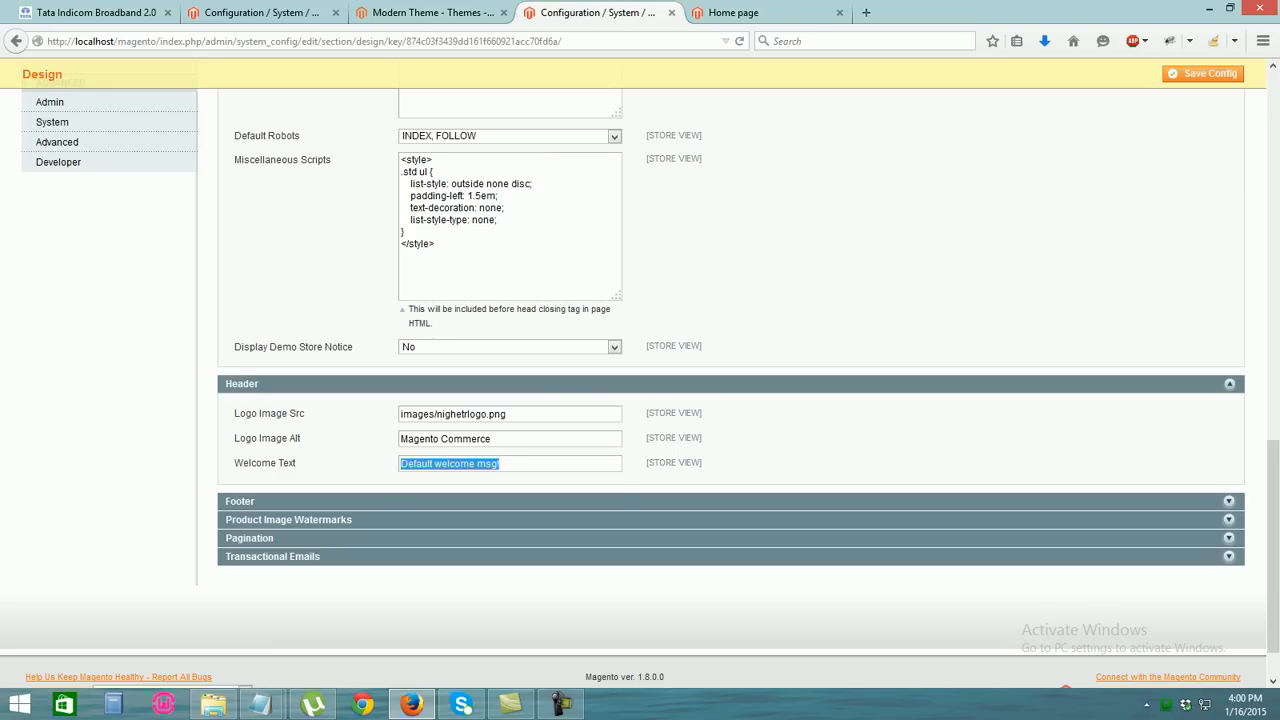
text(welcome here)
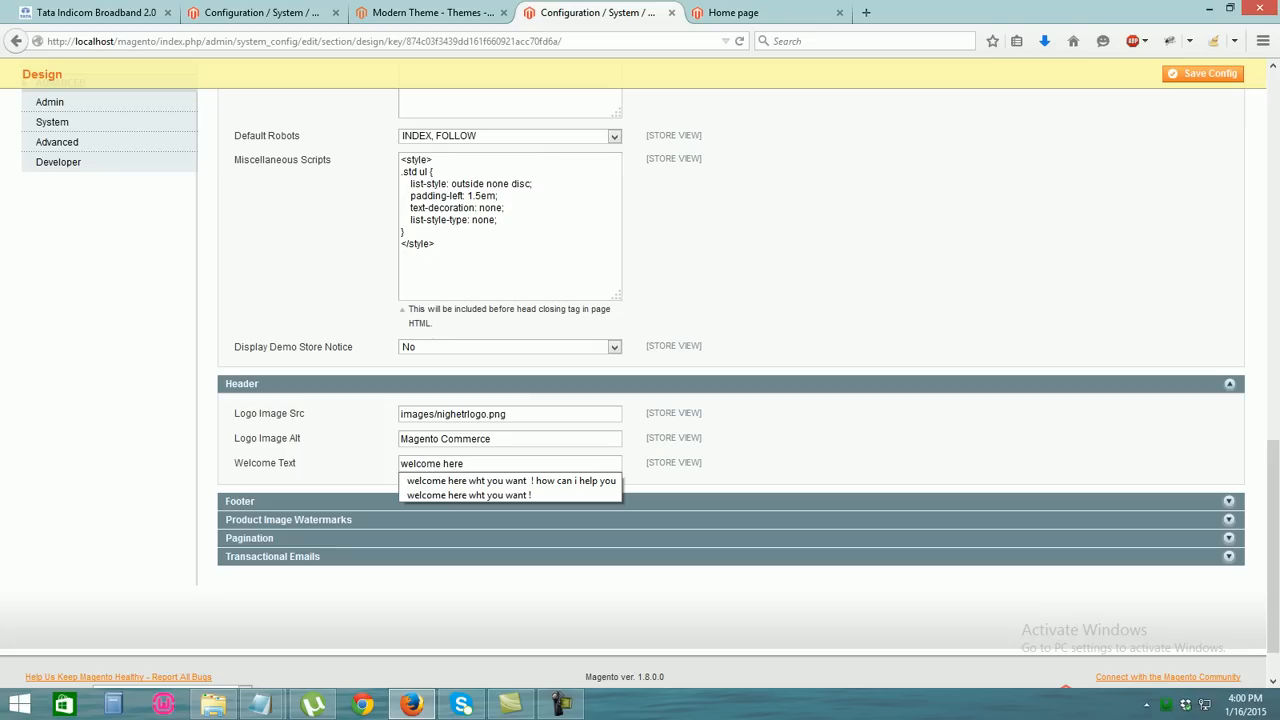
key(Down)
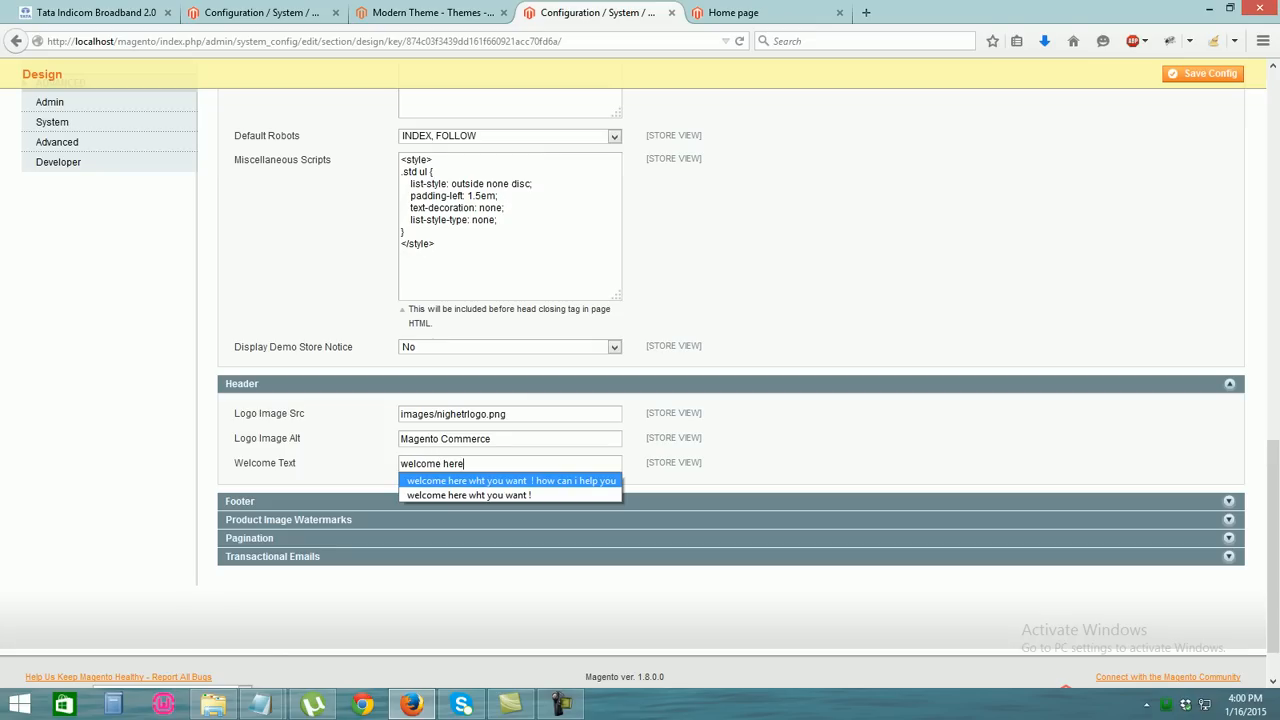
key(Down)
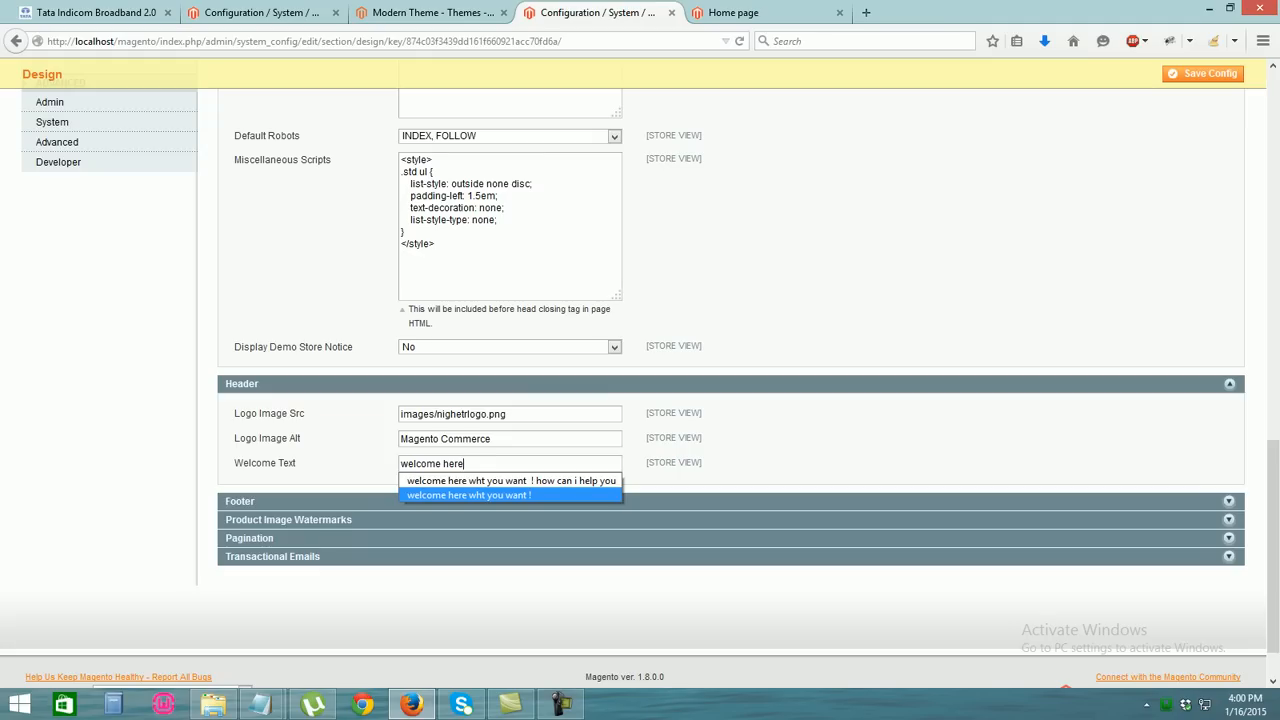
key(Up)
key(Return)
Edit the footer copyright to read '2015 webhunk Demo Store. All Rights Reserved.'
drag(1273, 548, 1273, 572)
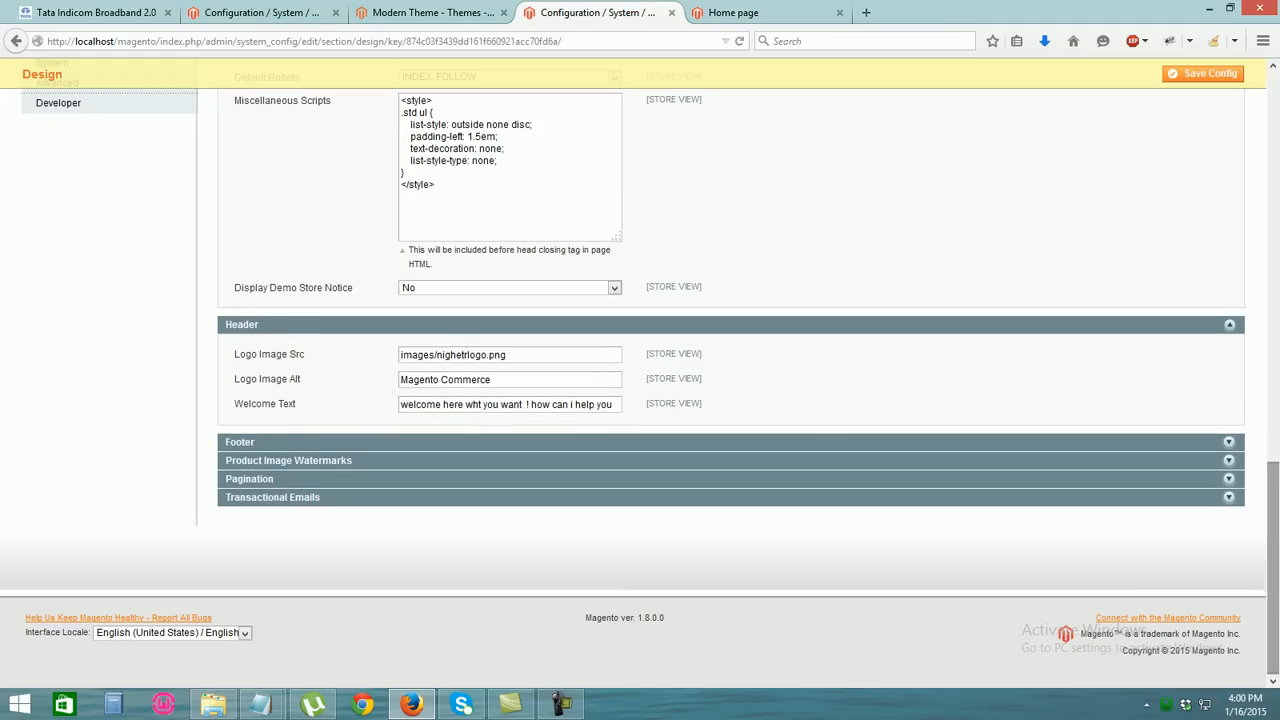
click(1229, 442)
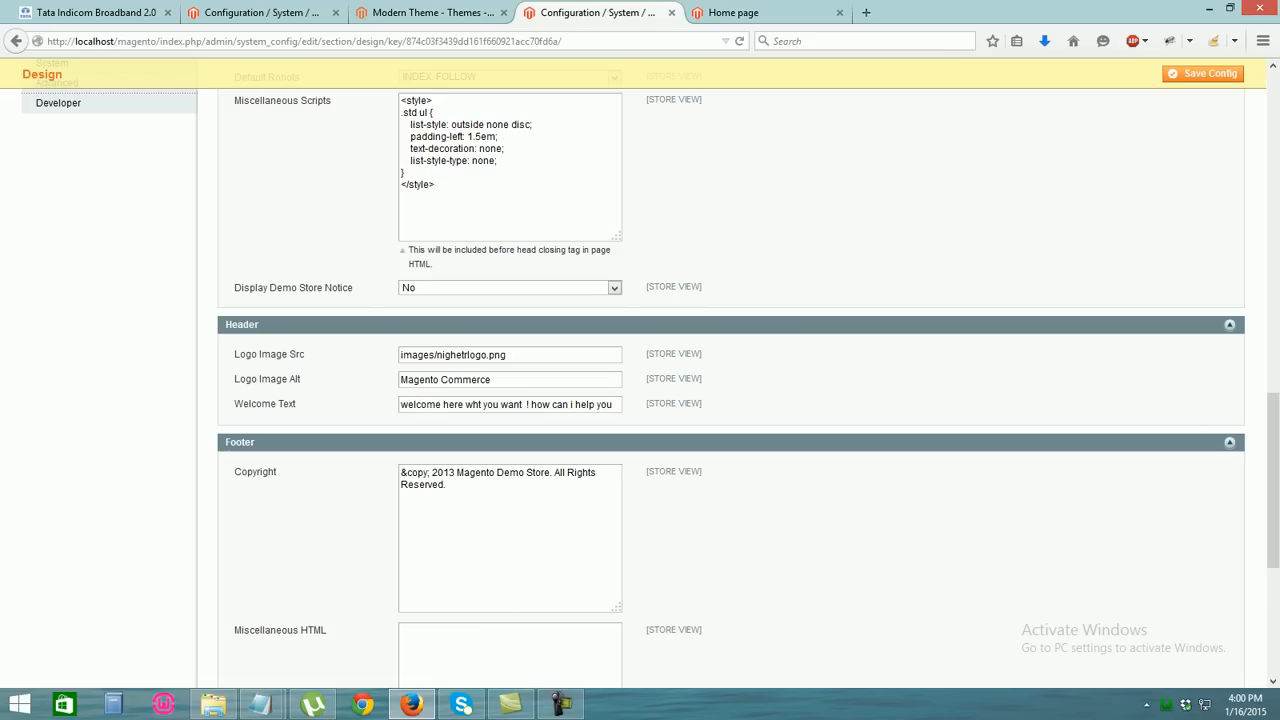
drag(445, 484, 481, 473)
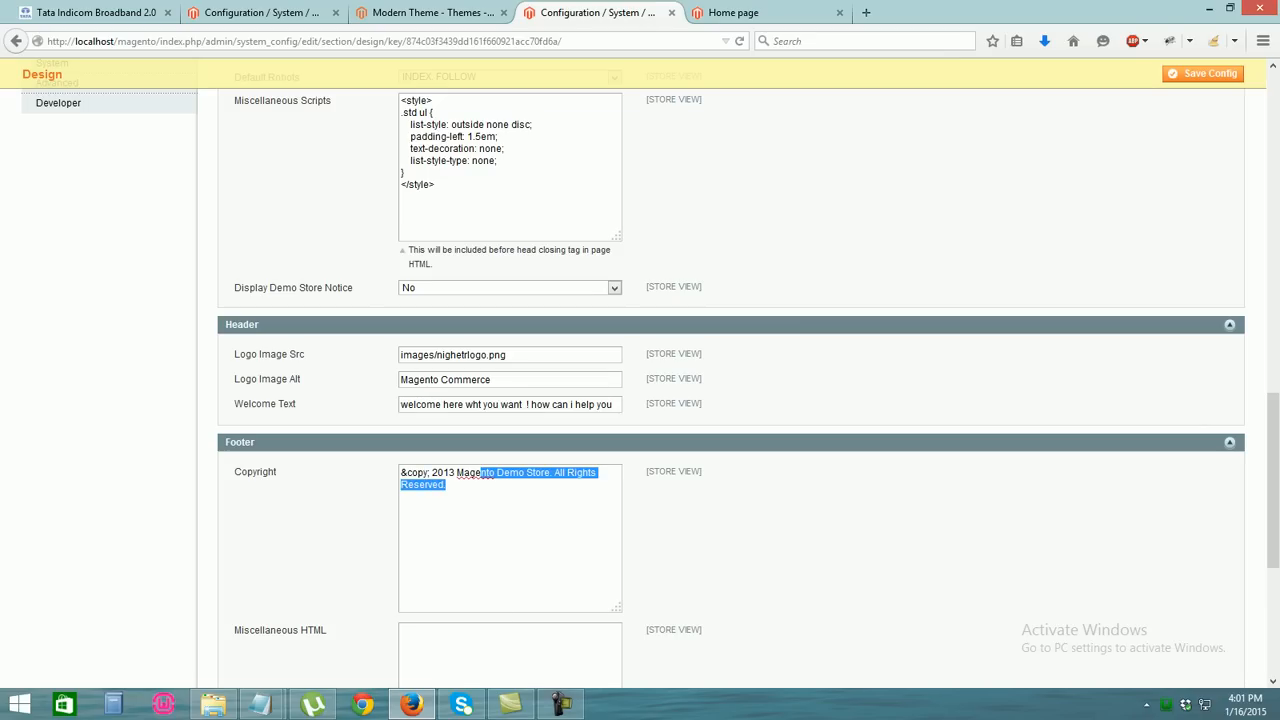
click(455, 472)
key(BackSpace)
text(5)
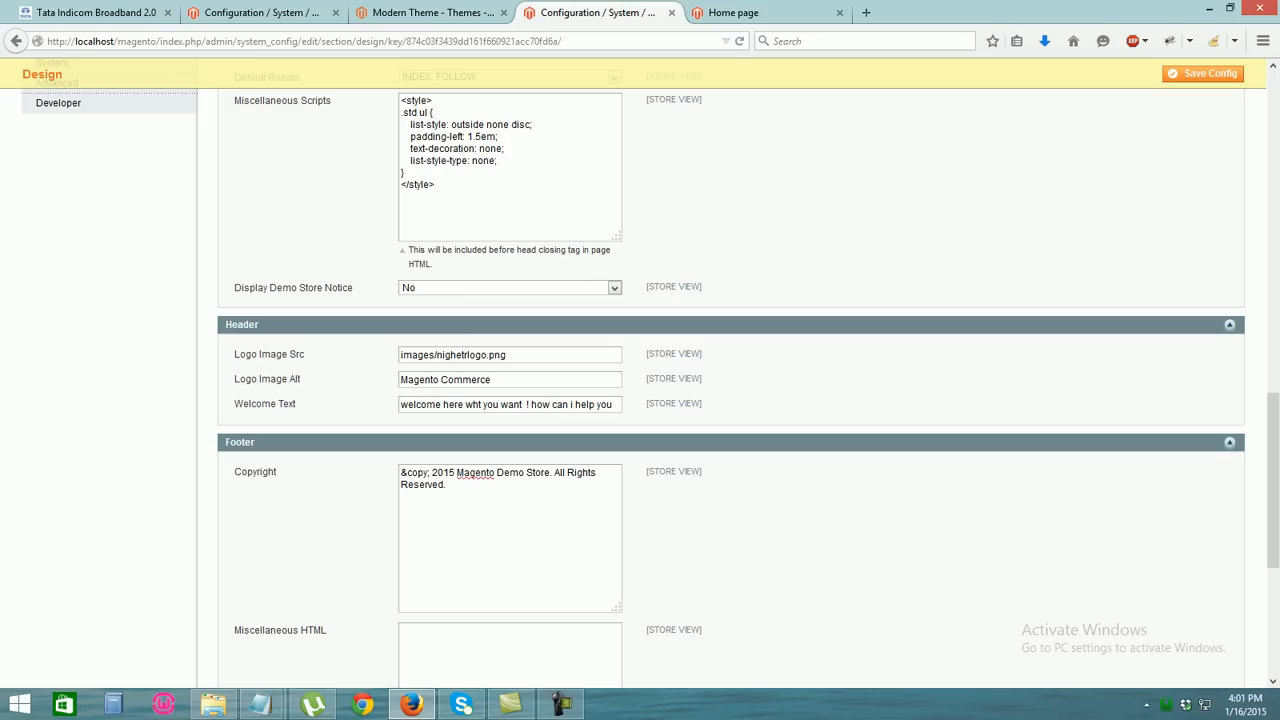
key(ctrl+shift+Right)
text(we)
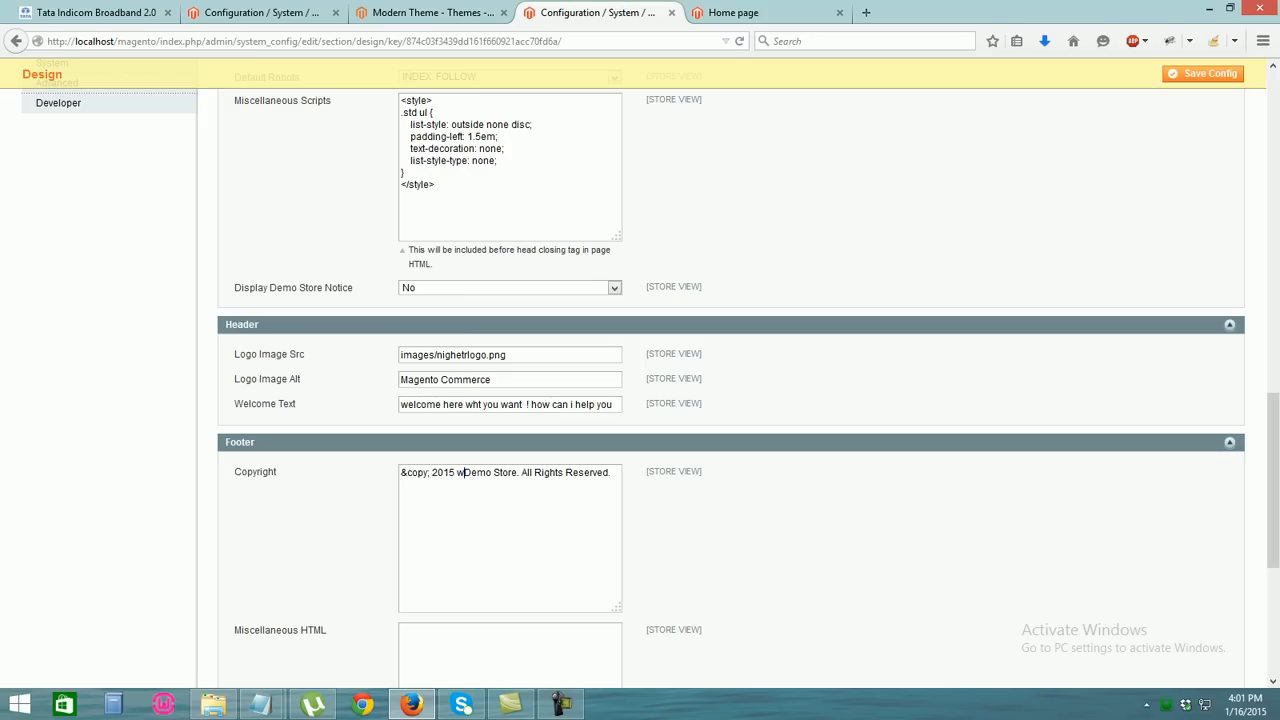
text(bhunk)
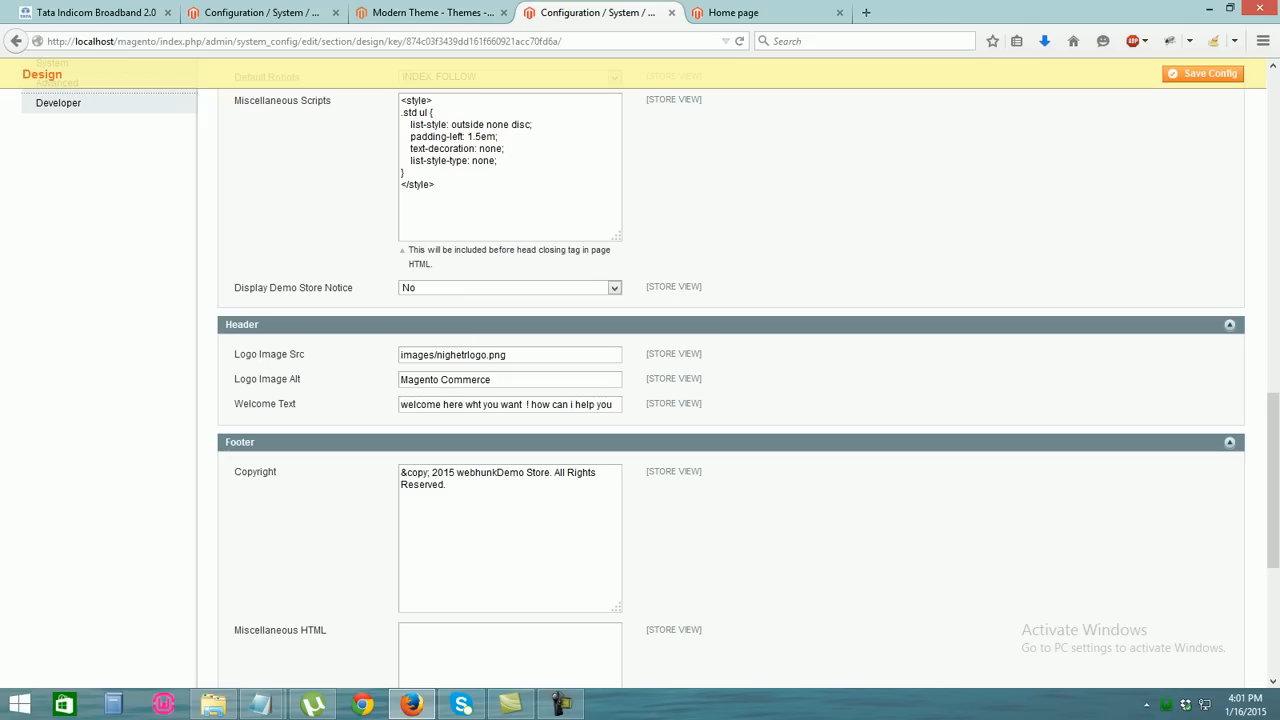
drag(524, 473, 510, 473)
click(498, 473)
click(447, 485)
drag(1273, 480, 1273, 569)
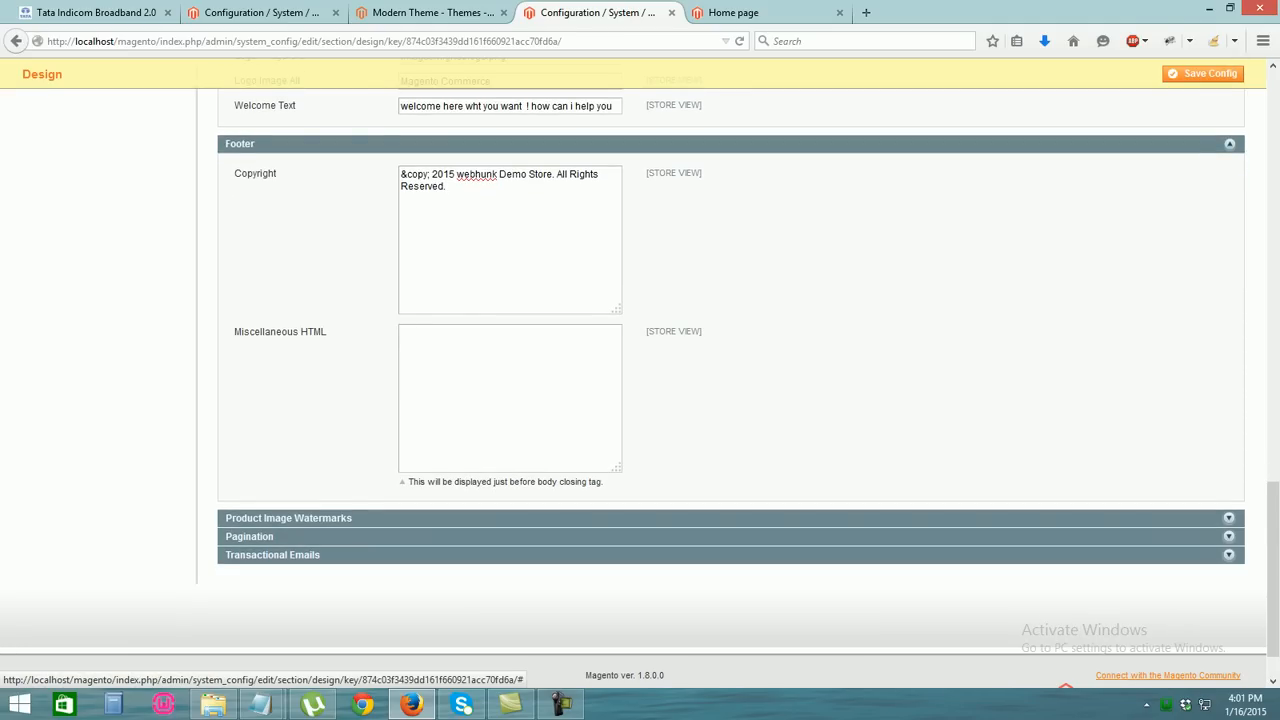
drag(1273, 560, 1273, 149)
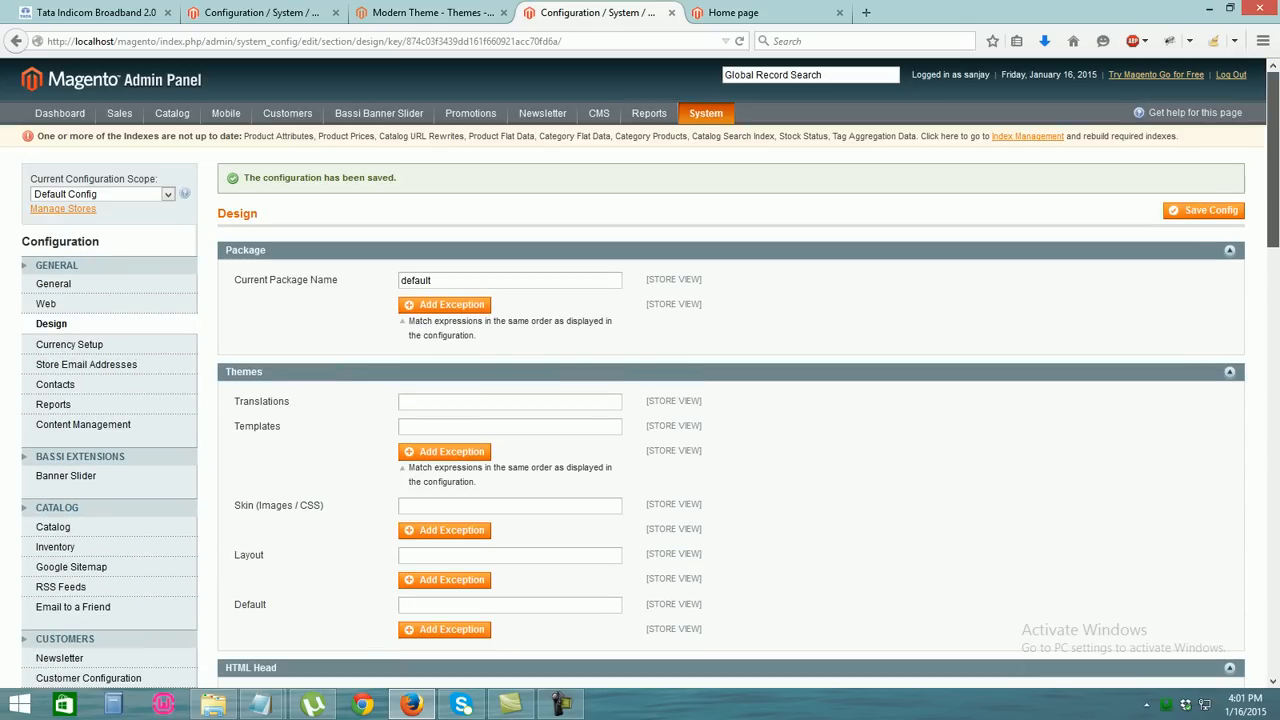
Save the design configuration and reload the storefront home page to see the changes
click(1203, 210)
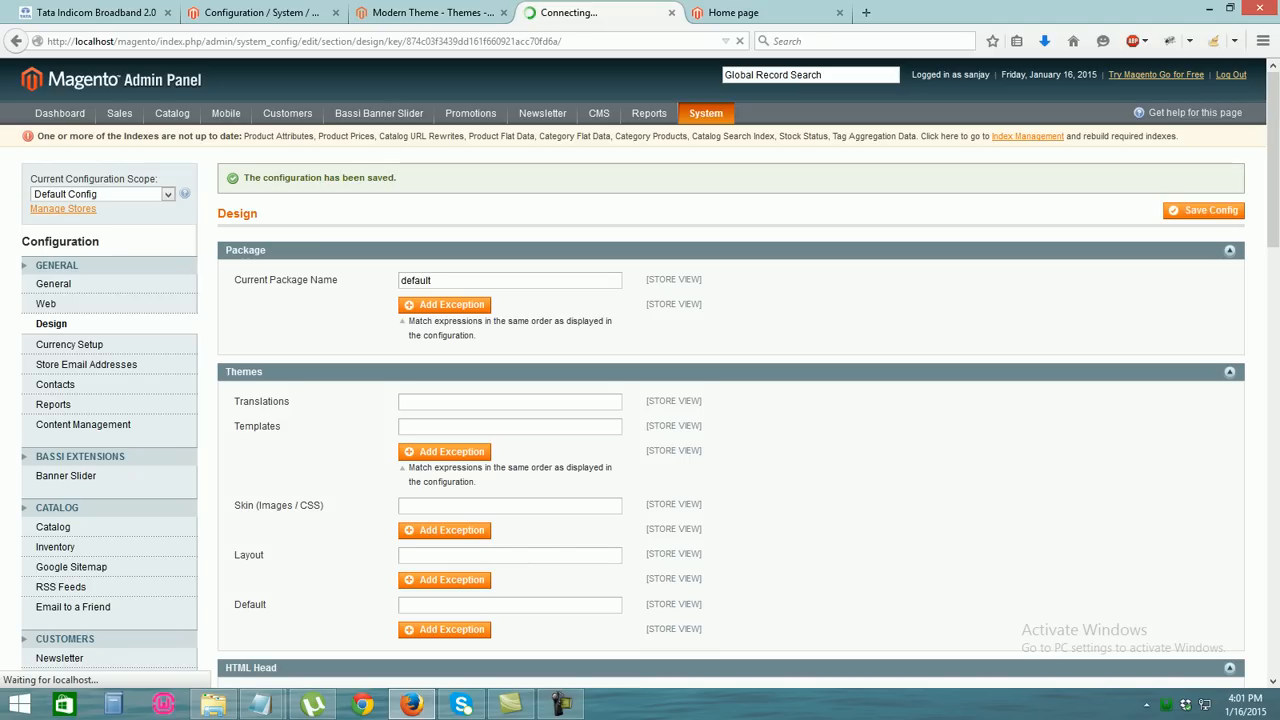
click(760, 13)
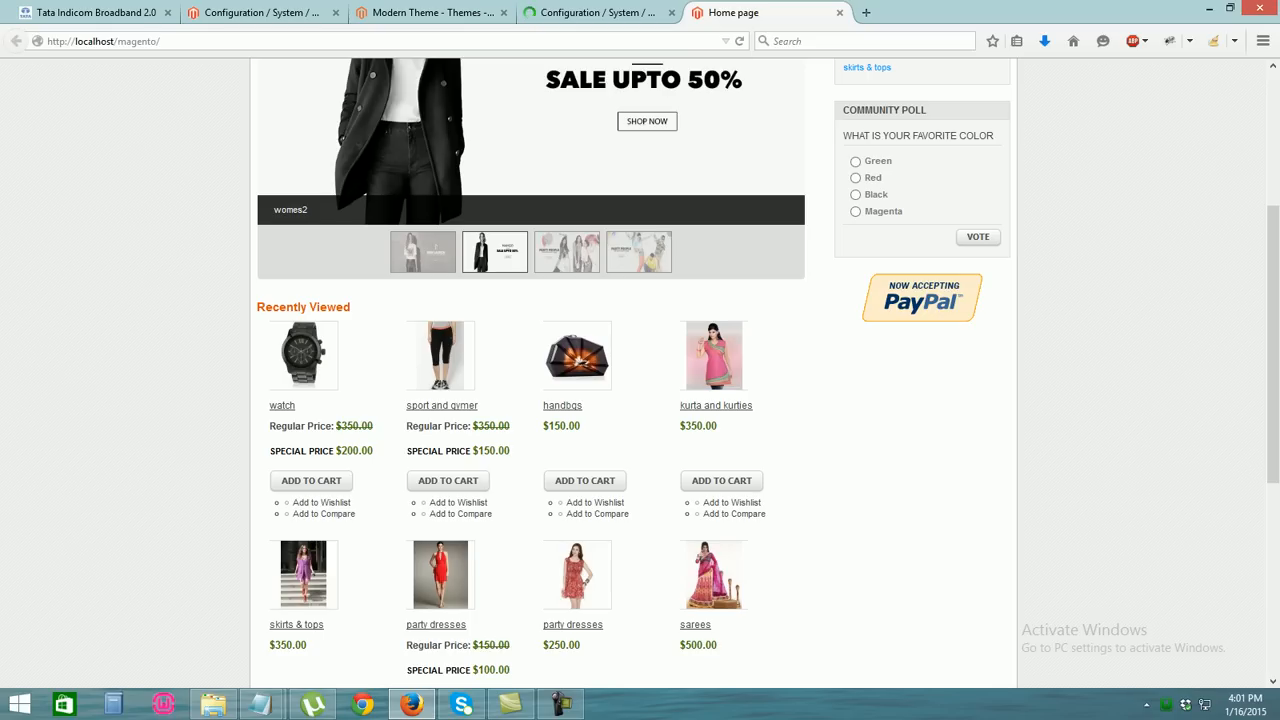
click(400, 41)
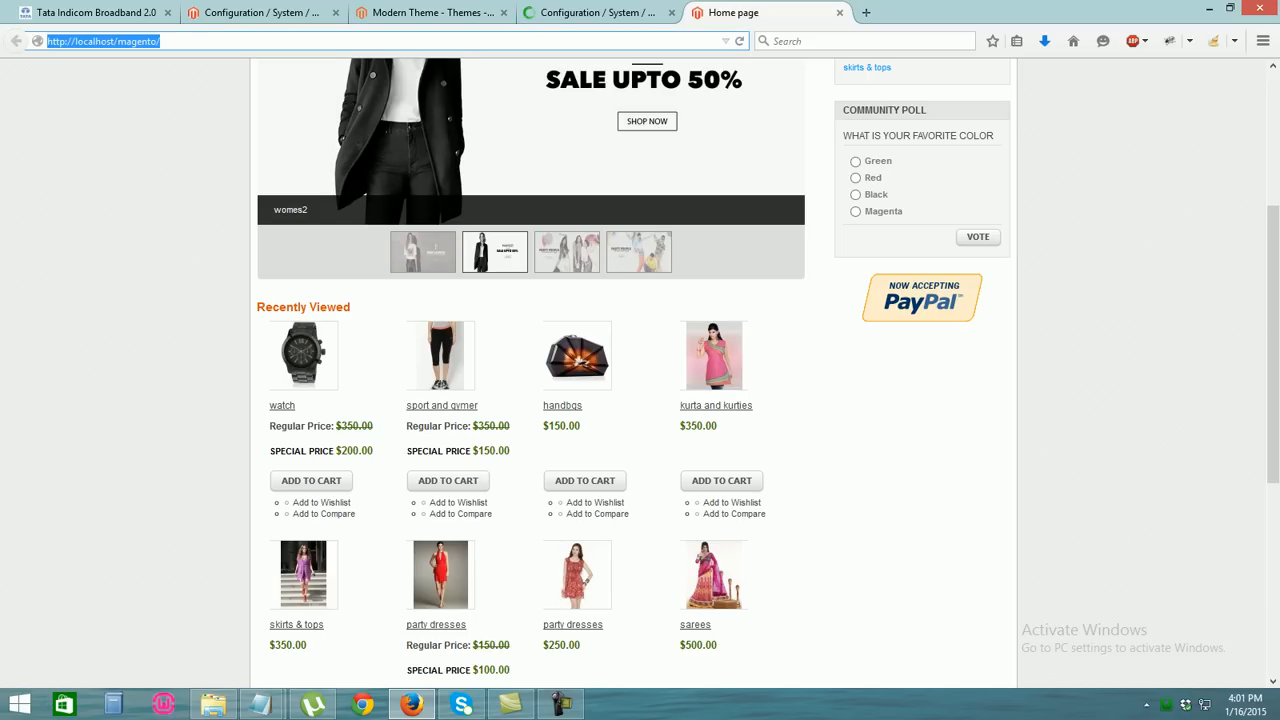
key(Return)
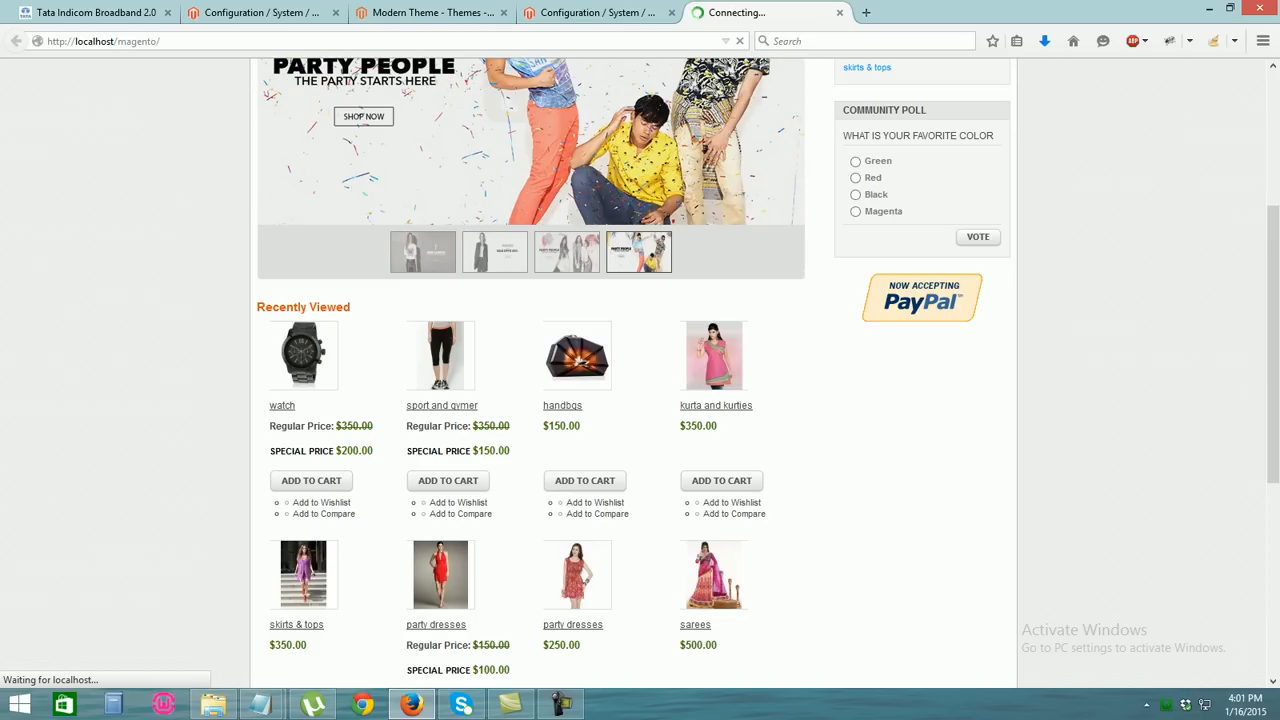
scroll(633, 370, down, 5)
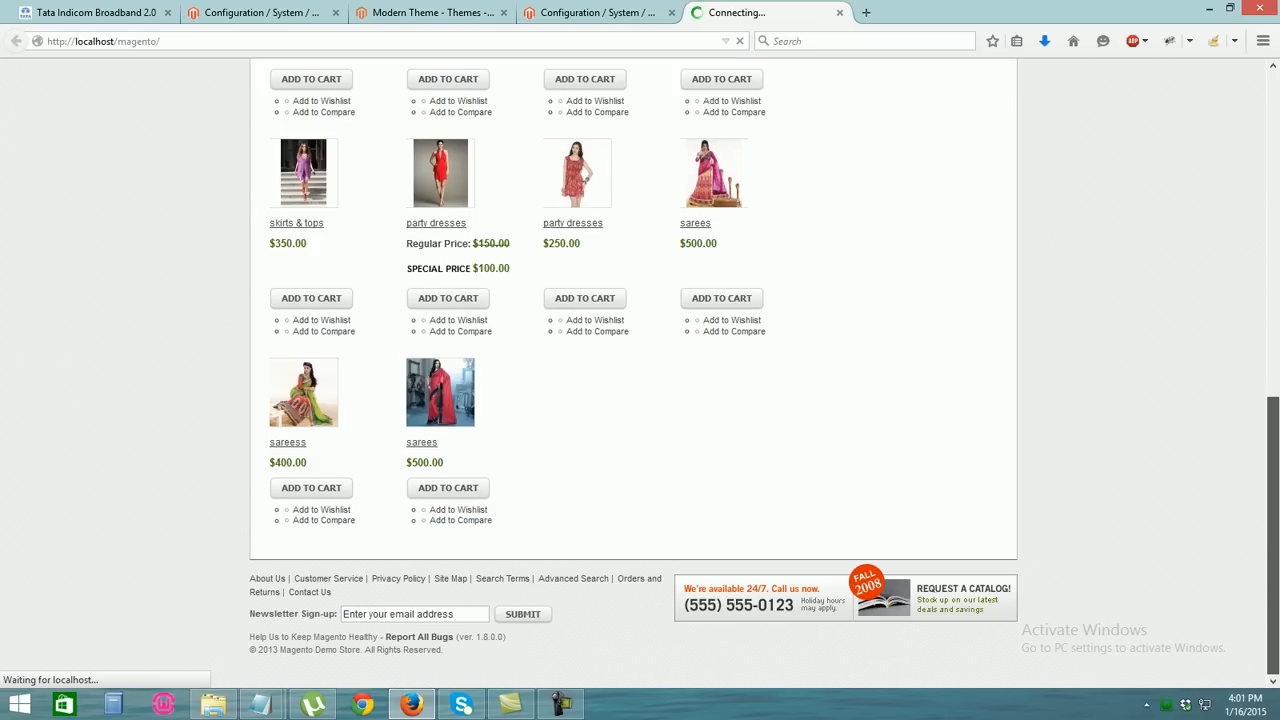
scroll(633, 370, up, 8)
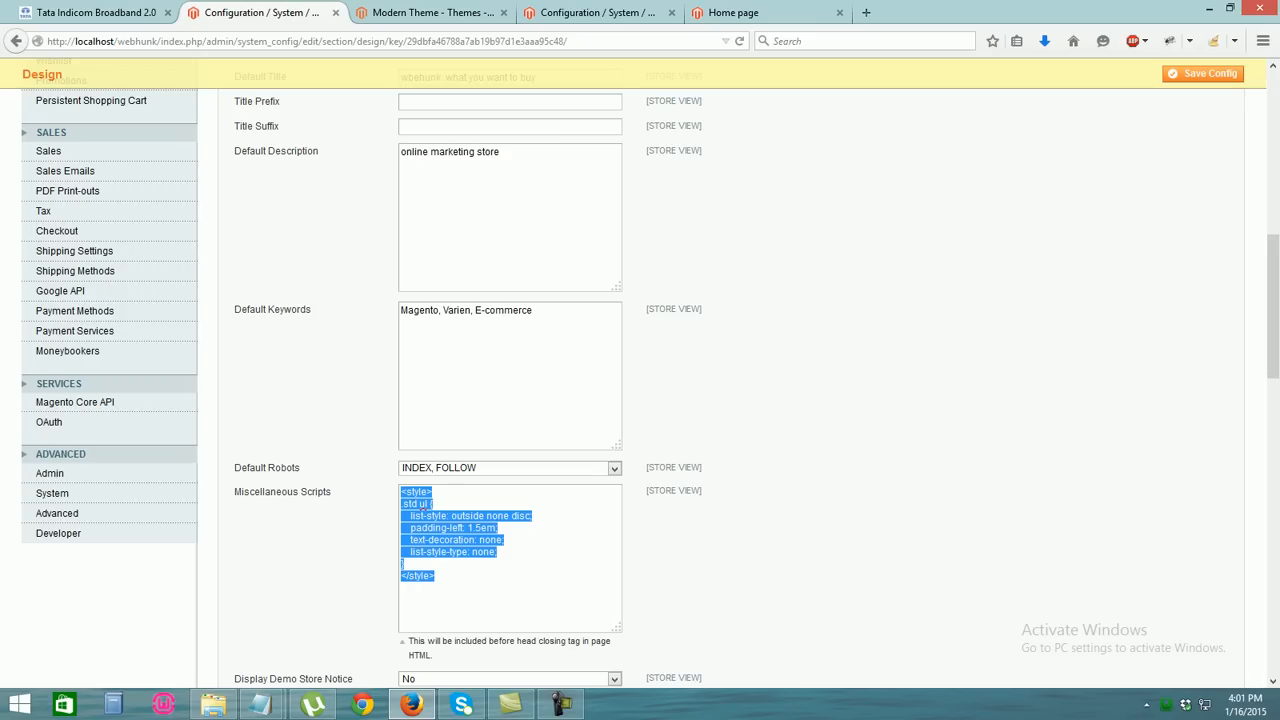
Load localhost/webhunk/ in the admin configuration tab
key(ctrl+l)
text(localhost/webhunk/)
key(Return)
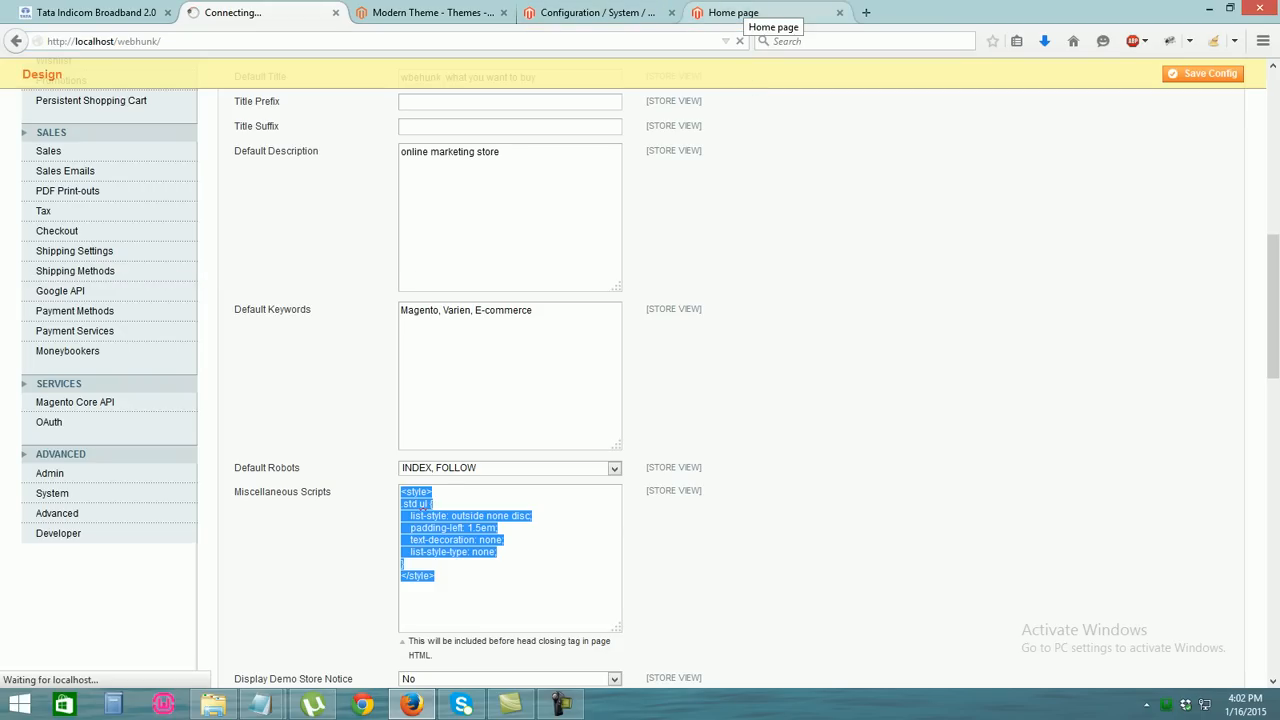
Scroll the storefront home page to check the nighter market logo and new welcome message
click(740, 12)
scroll(640, 400, down, 3)
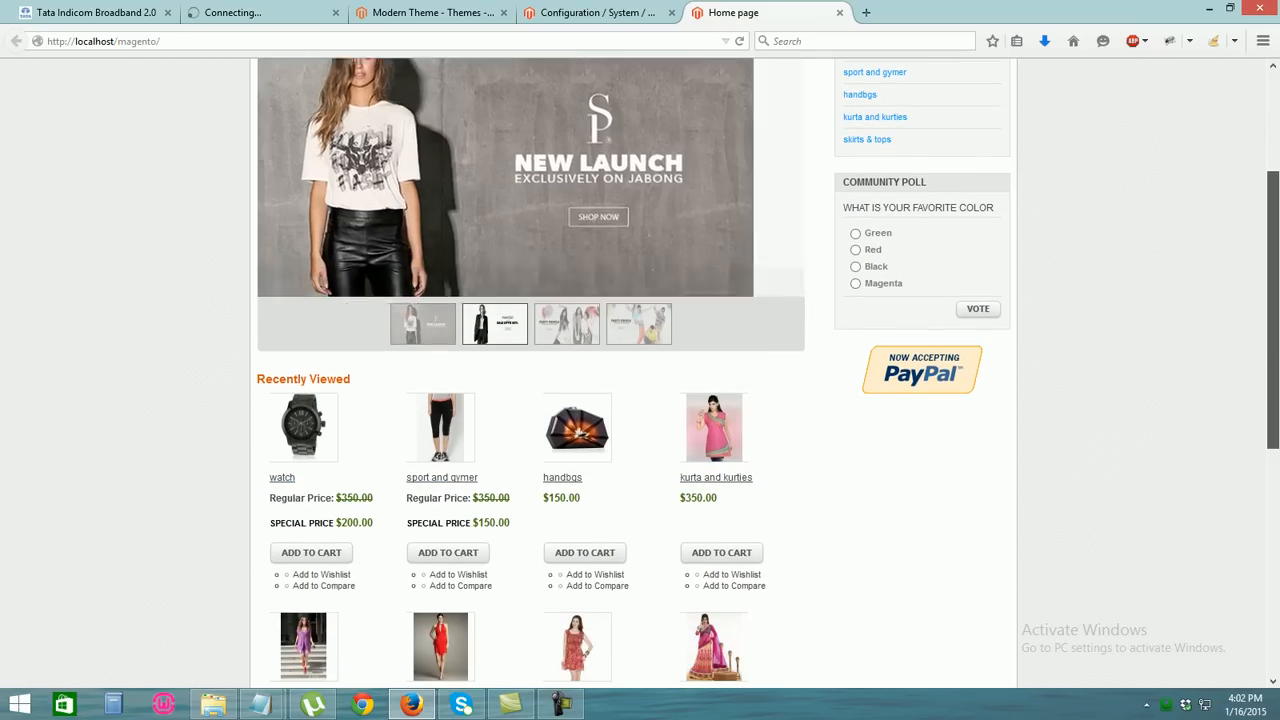
scroll(640, 400, up, 3)
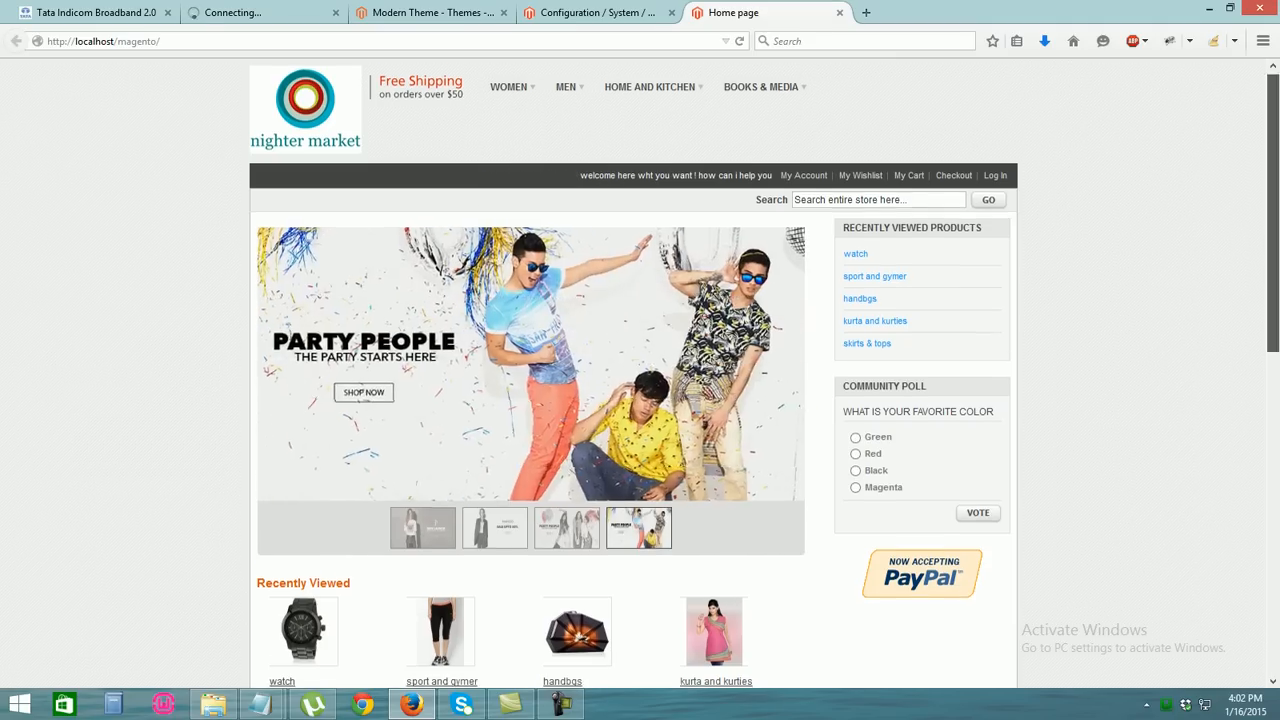
scroll(640, 380, down, 5)
scroll(640, 380, up, 3)
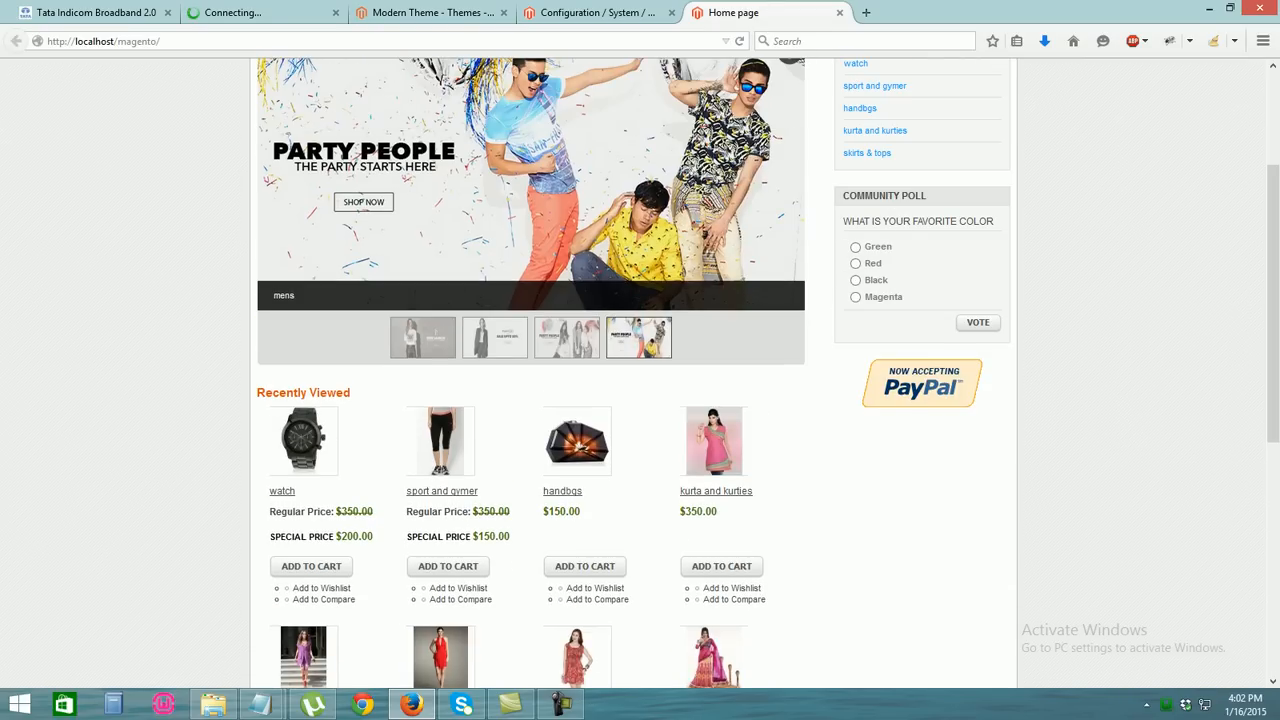
scroll(640, 380, up, 3)
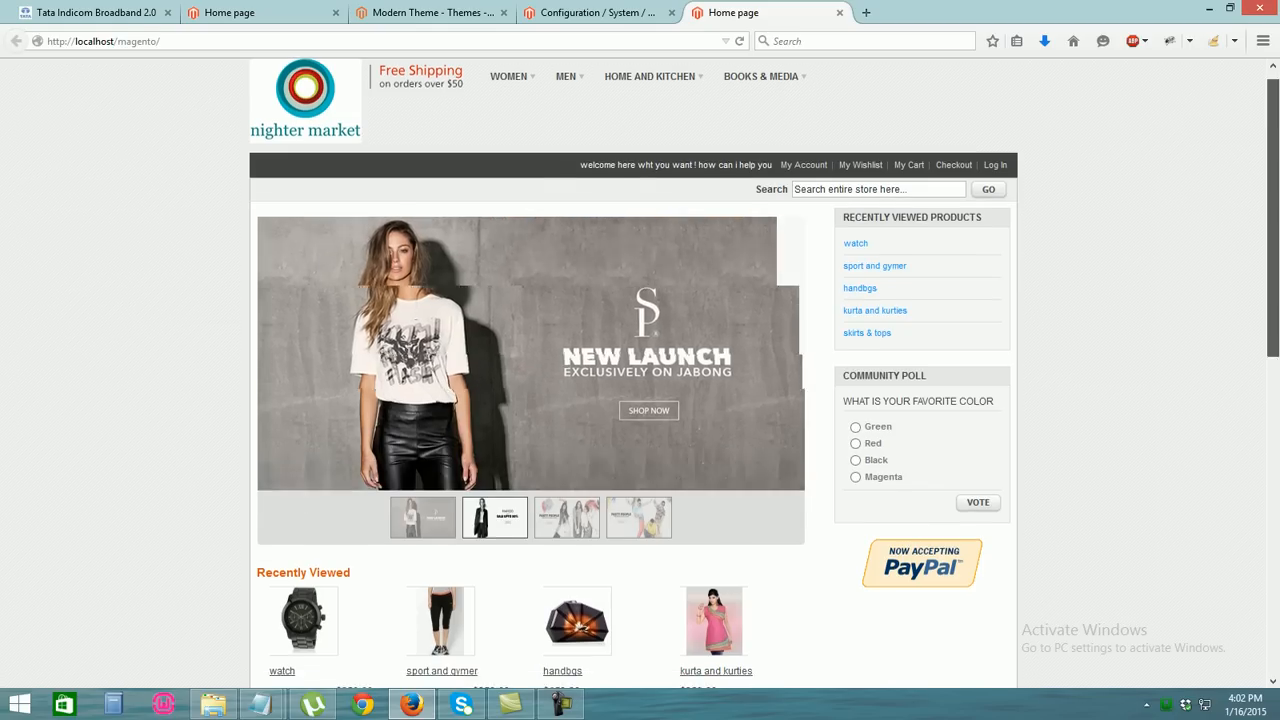
scroll(530, 300, down, 3)
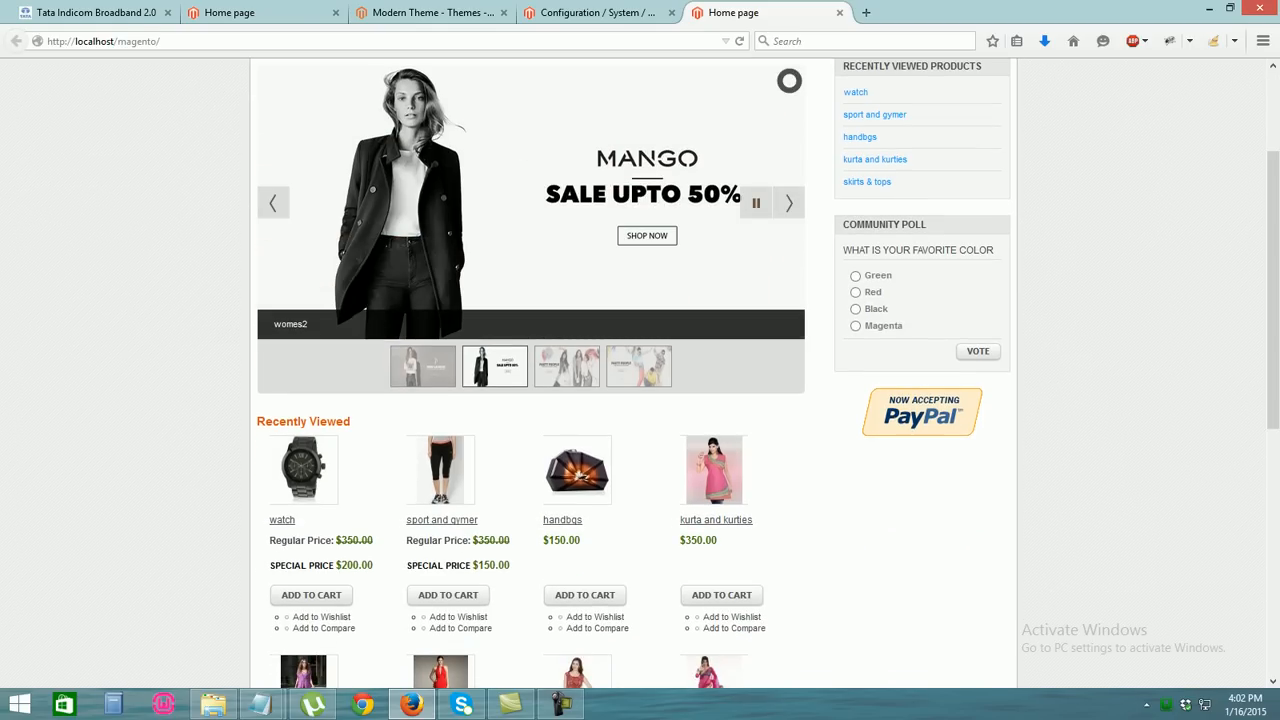
scroll(530, 300, up, 3)
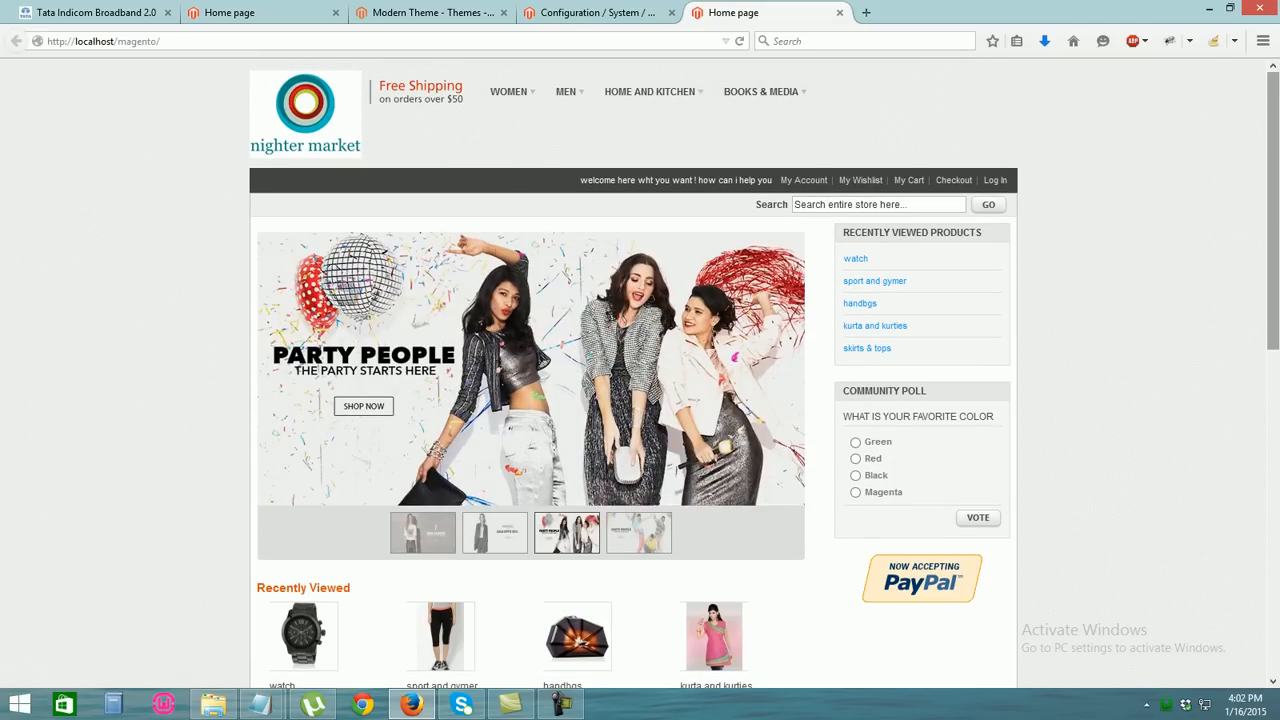
scroll(640, 370, down, 6)
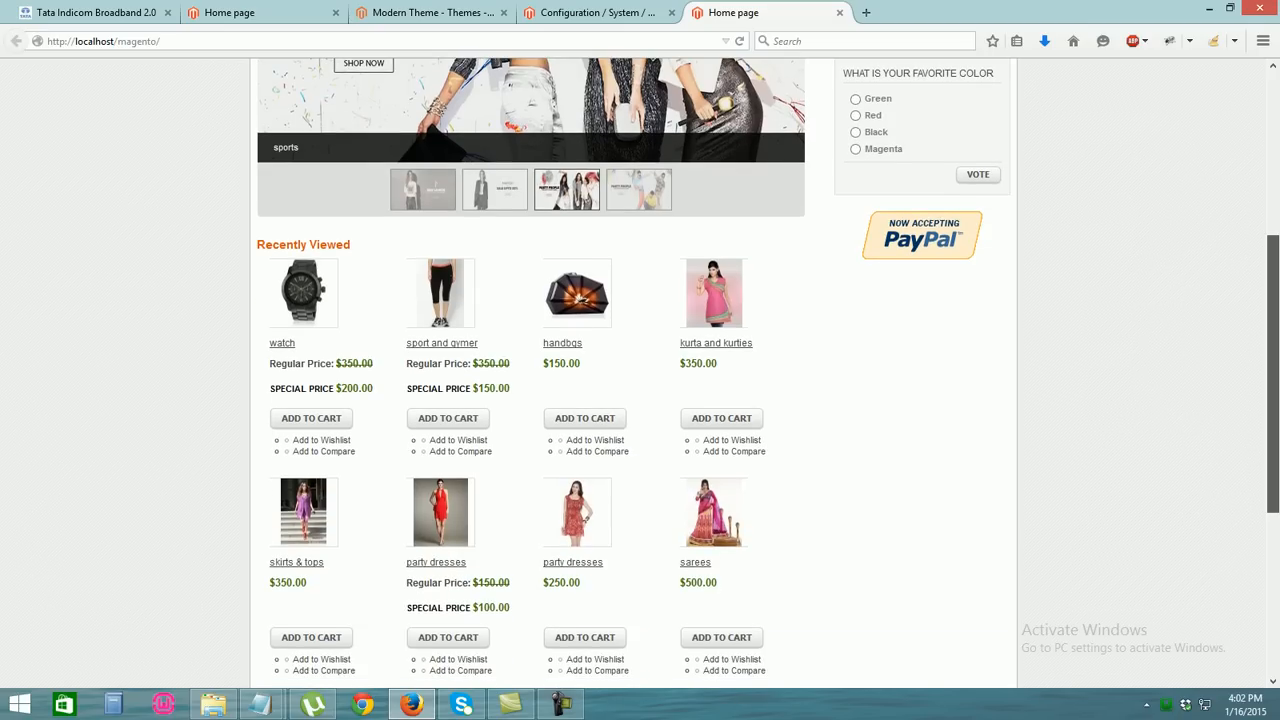
drag(1273, 374, 1273, 211)
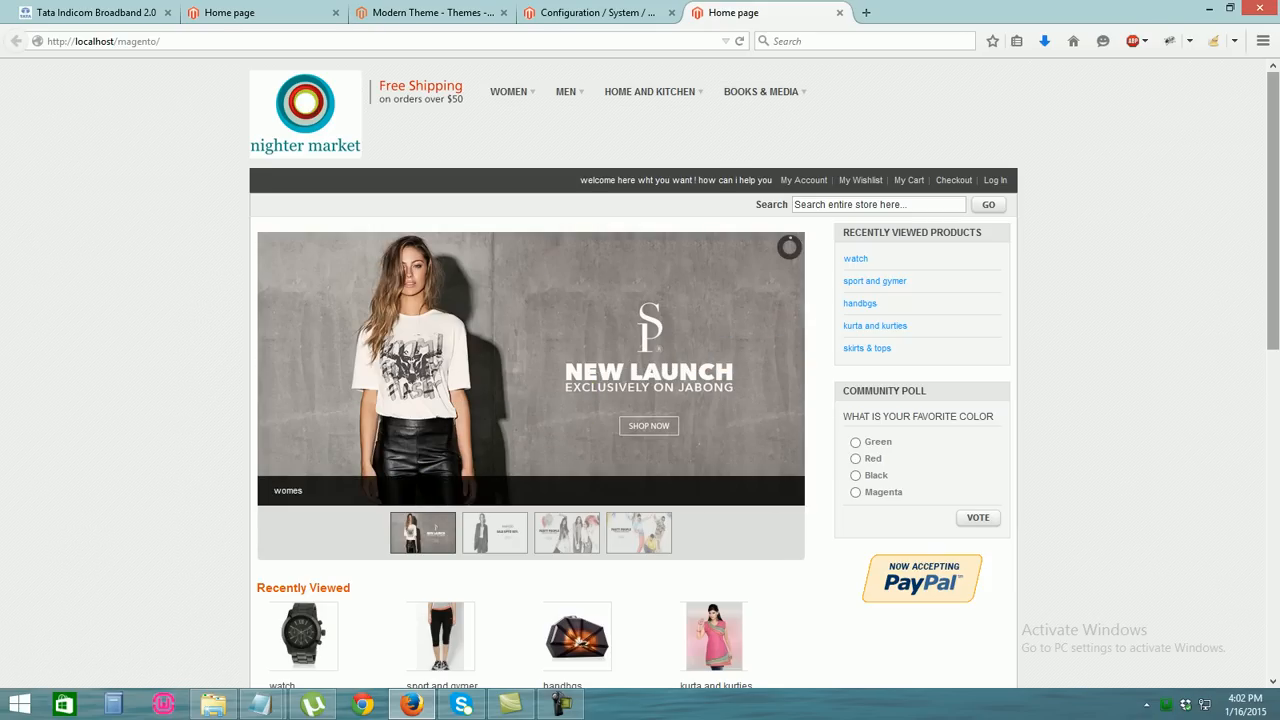
mouse_move(260, 705)
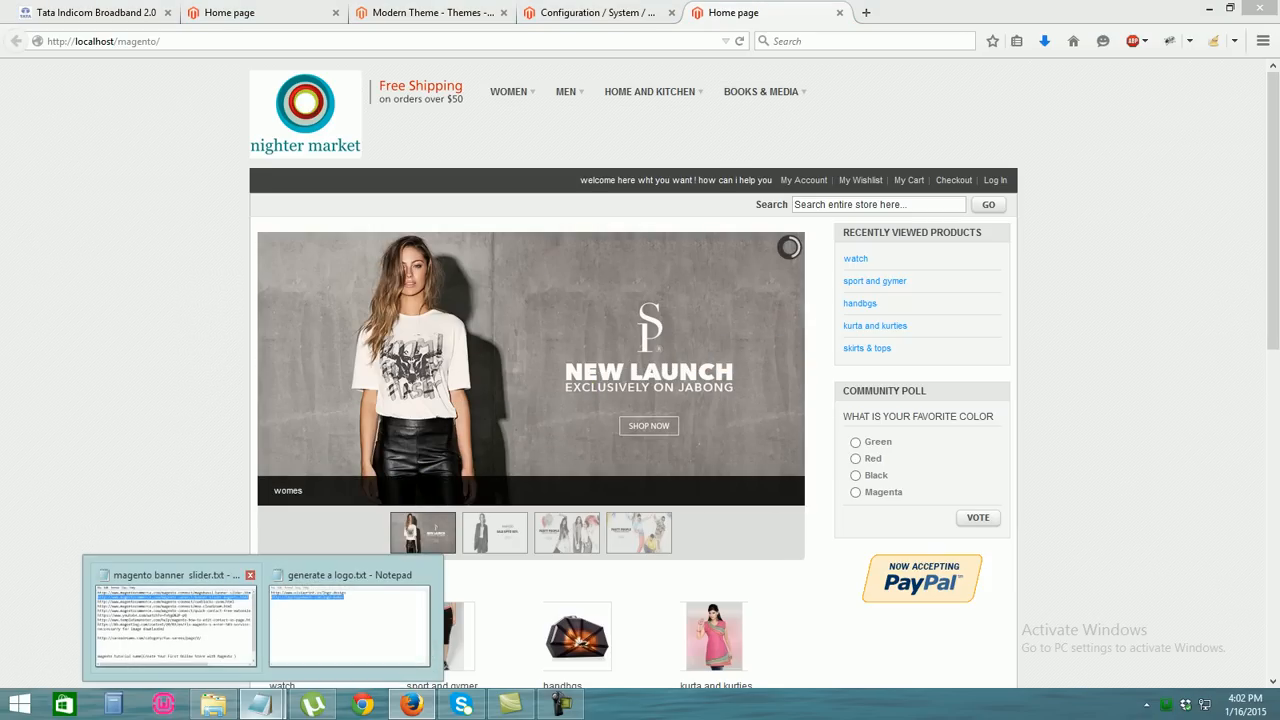
click(170, 610)
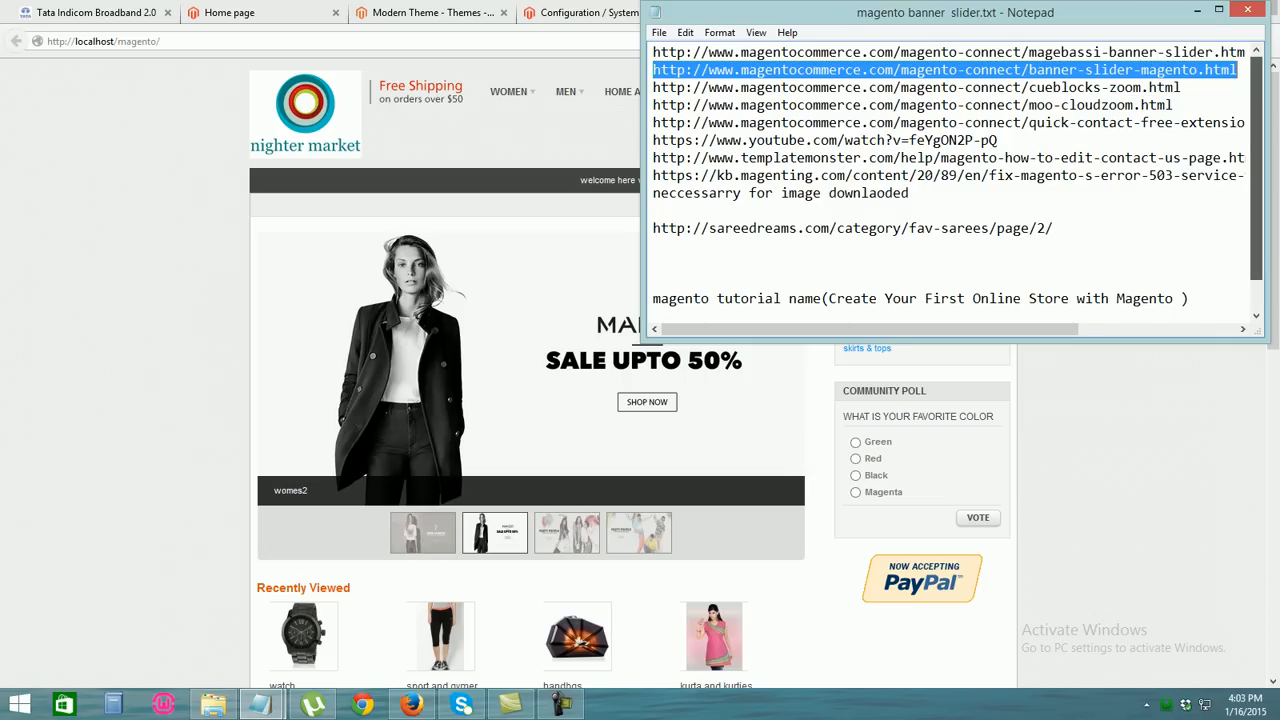
drag(1257, 170, 1257, 200)
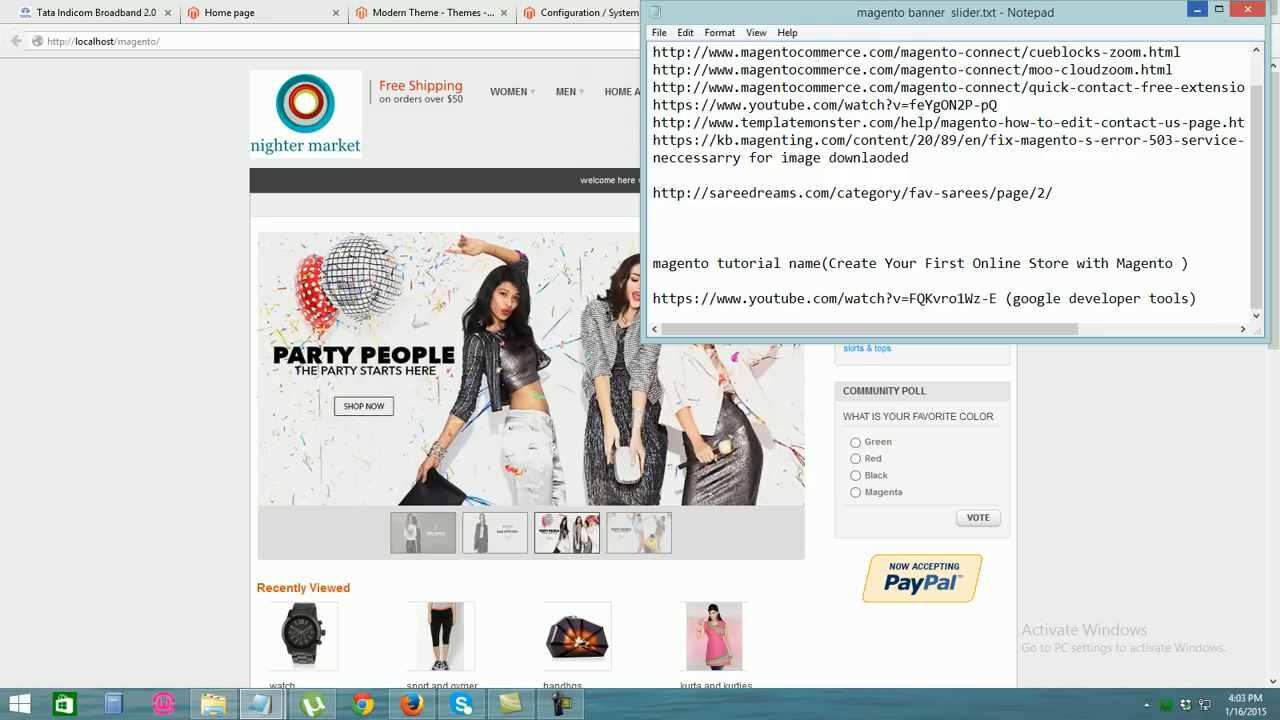
click(1197, 10)
scroll(633, 370, down, 6)
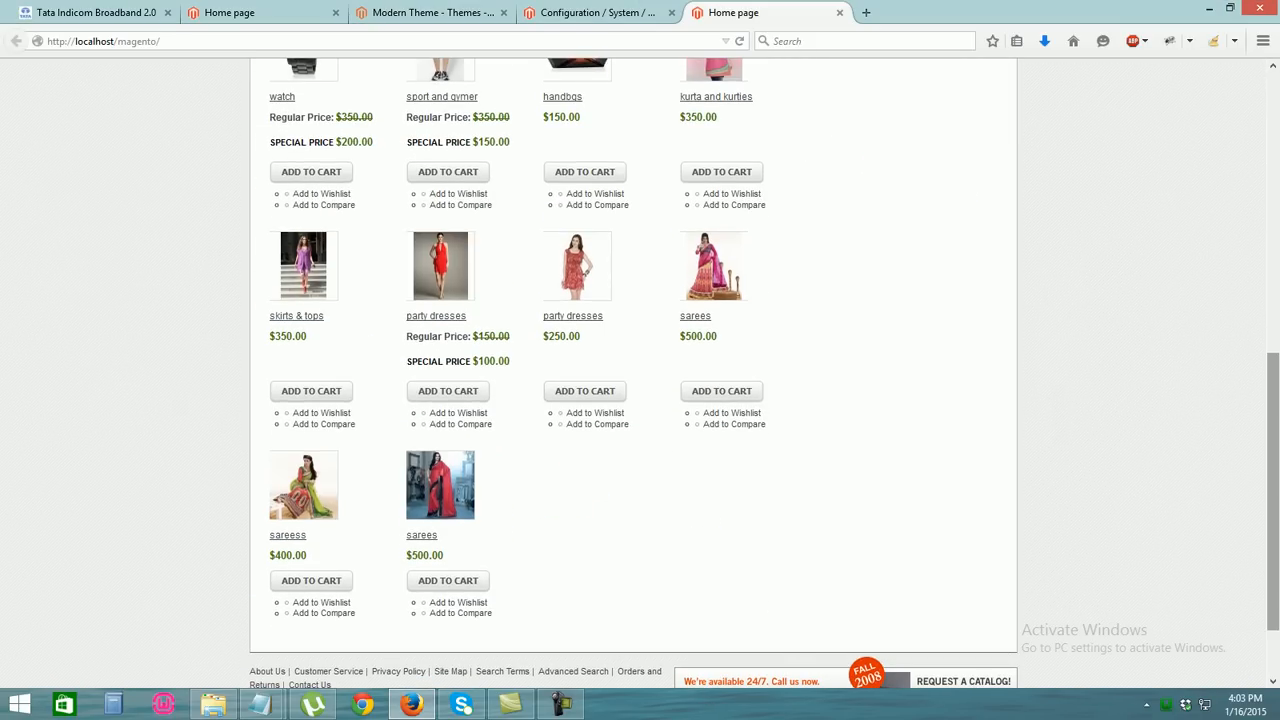
scroll(577, 270, up, 2)
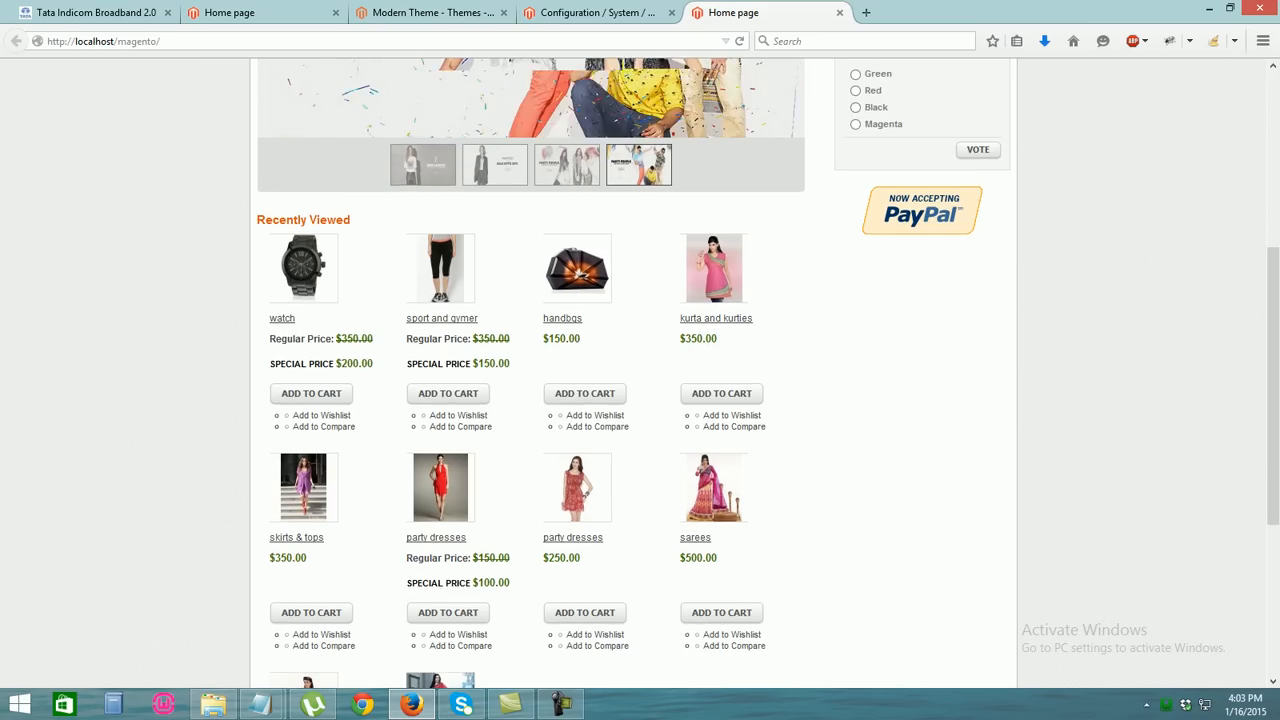
scroll(577, 270, down, 2)
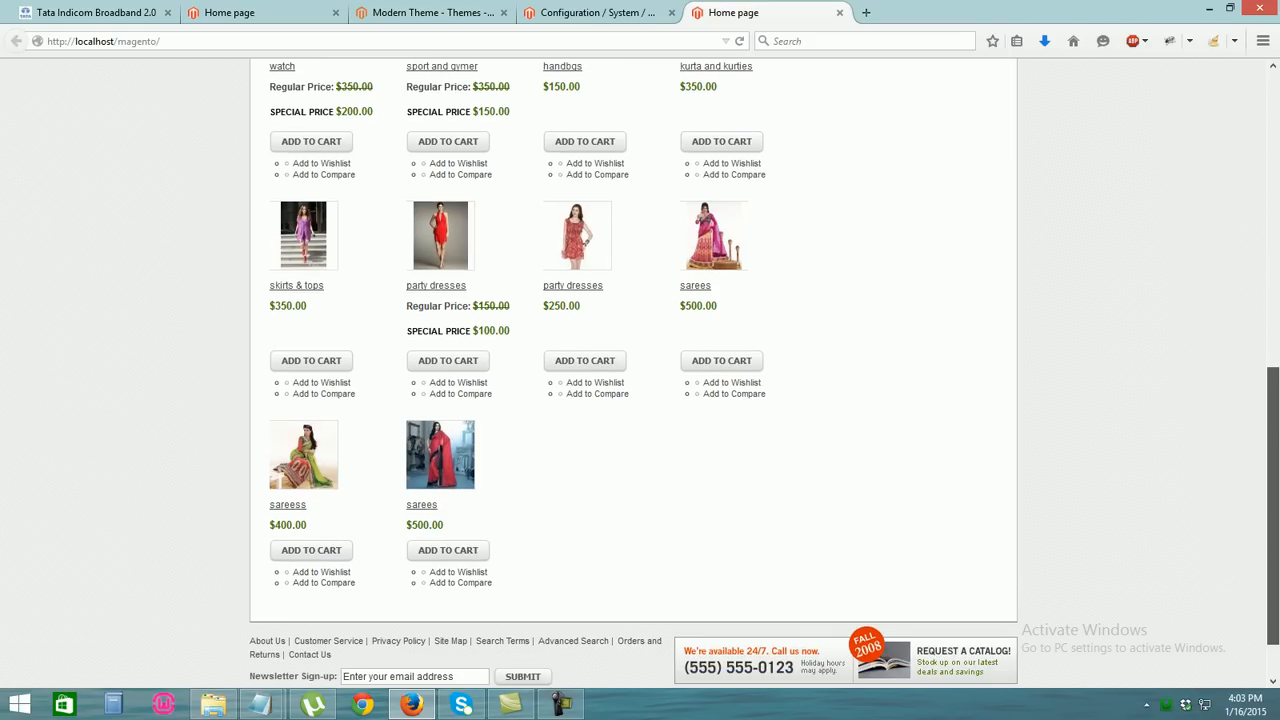
scroll(577, 270, up, 3)
scroll(577, 270, up, 2)
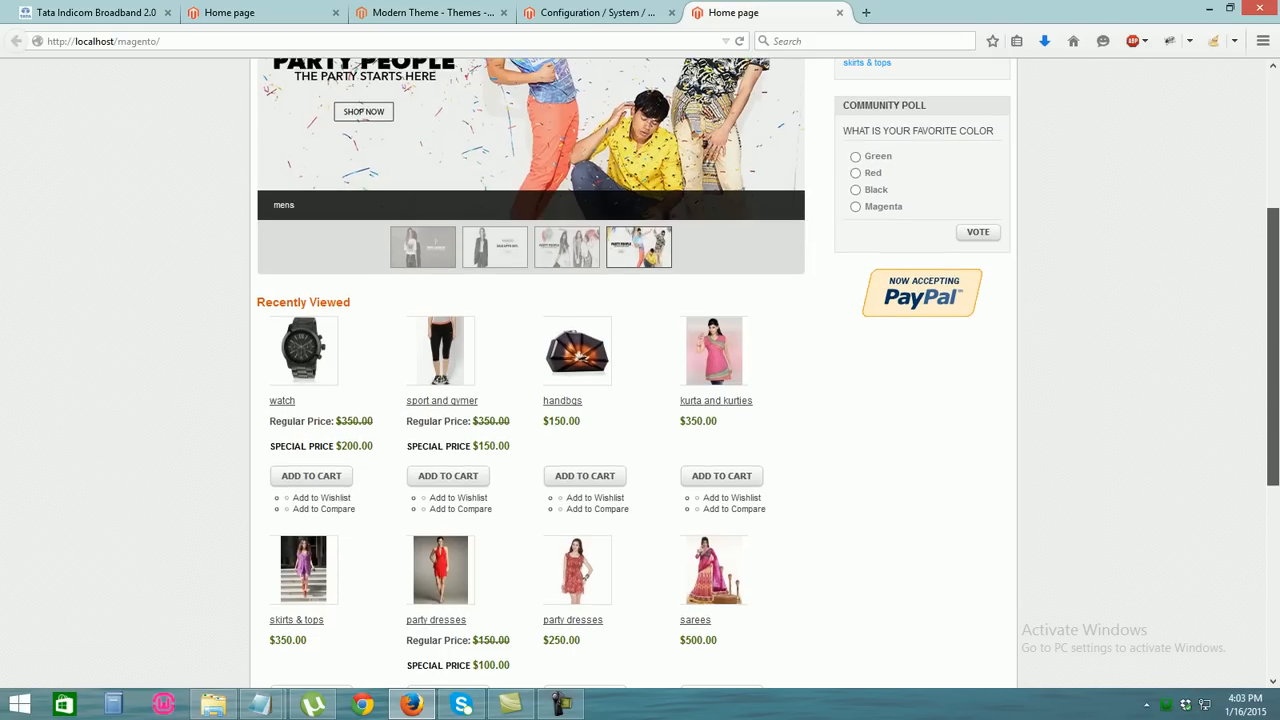